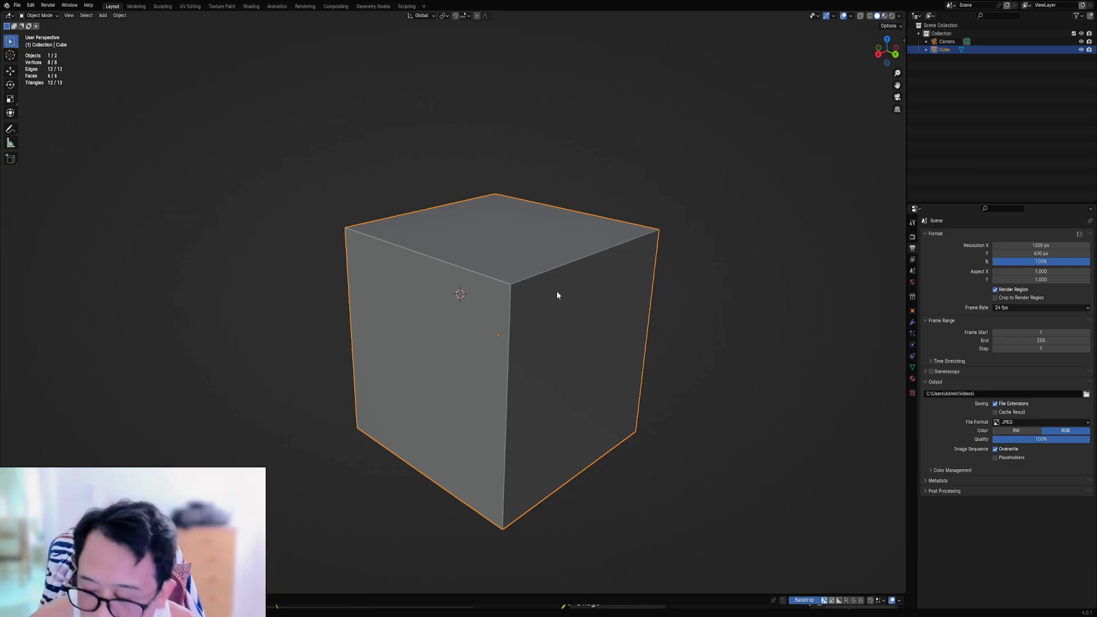
Step: Start Random VColor on the cube and load the saved bw operator preset
{"action": "key", "text": "shift+q"}
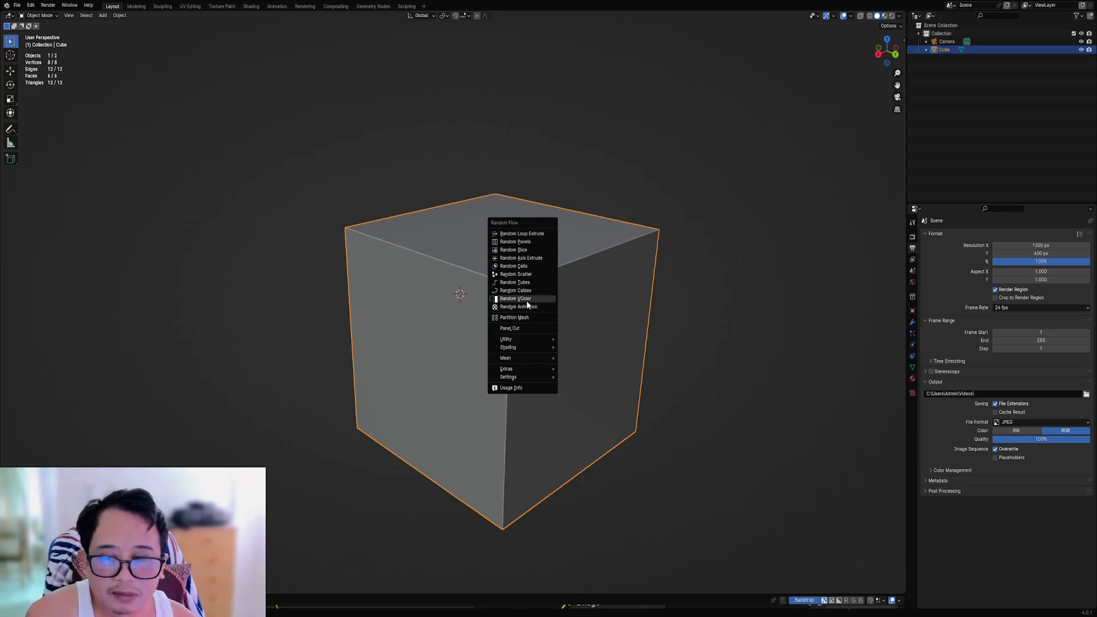
{"action": "left_click", "coordinate": [526, 299]}
{"action": "left_click", "coordinate": [564, 313]}
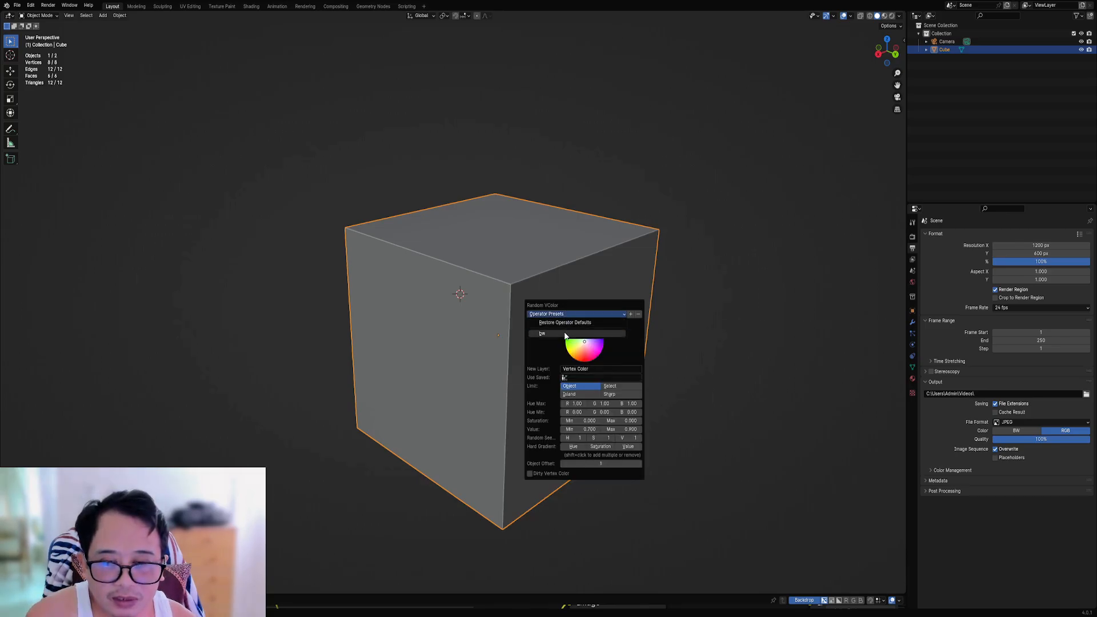
{"action": "left_click", "coordinate": [565, 333]}
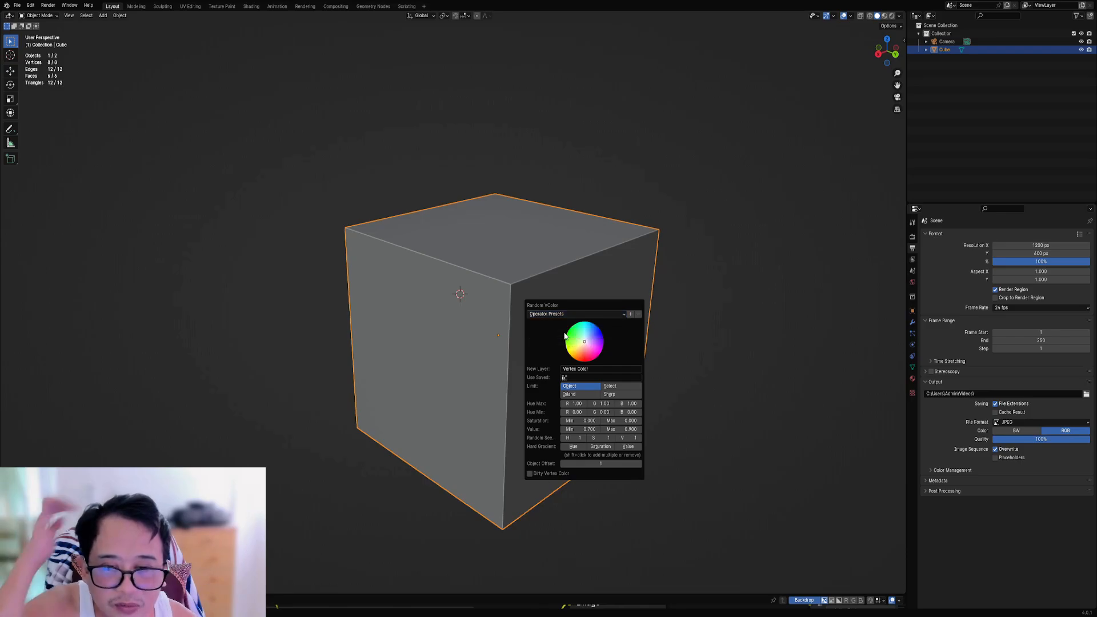
{"action": "left_click", "coordinate": [563, 314]}
{"action": "left_click", "coordinate": [564, 334]}
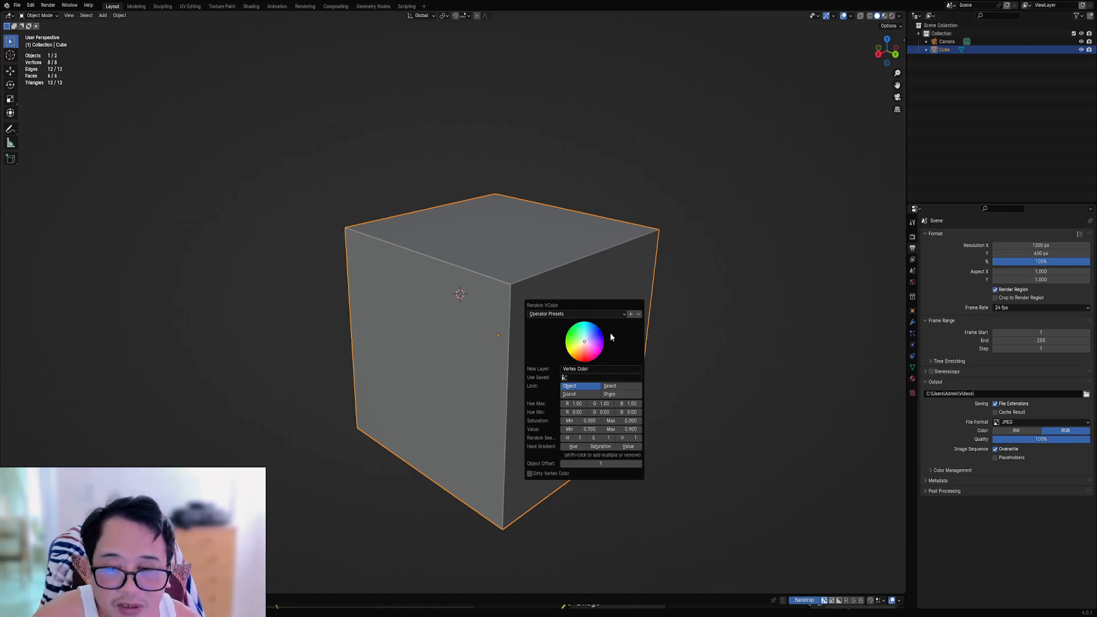
{"action": "left_click", "coordinate": [605, 314]}
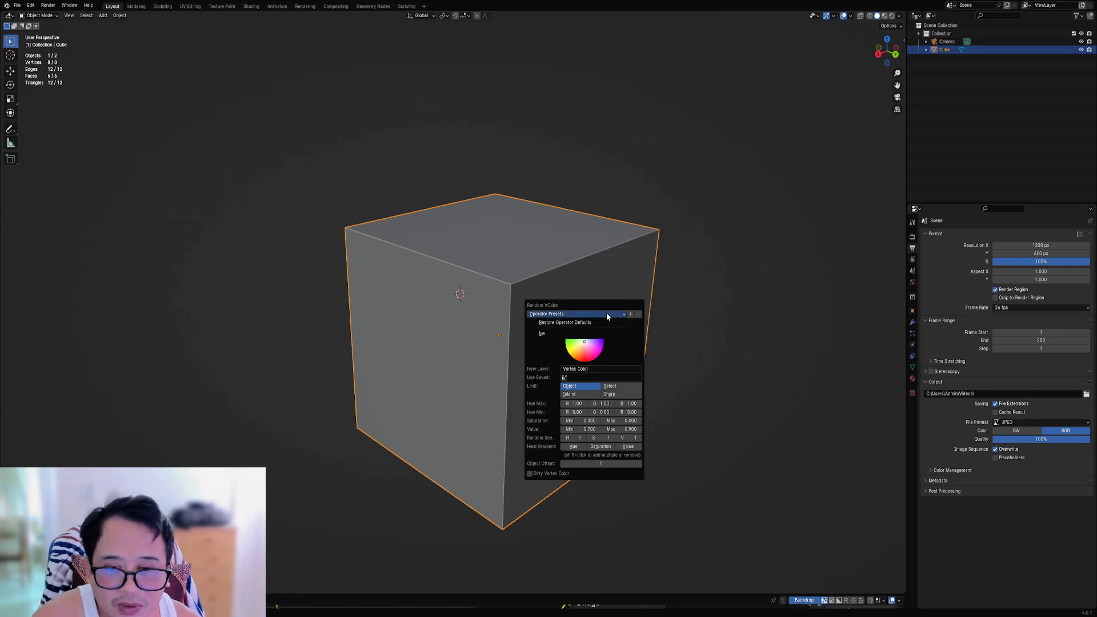
{"action": "left_click", "coordinate": [575, 334]}
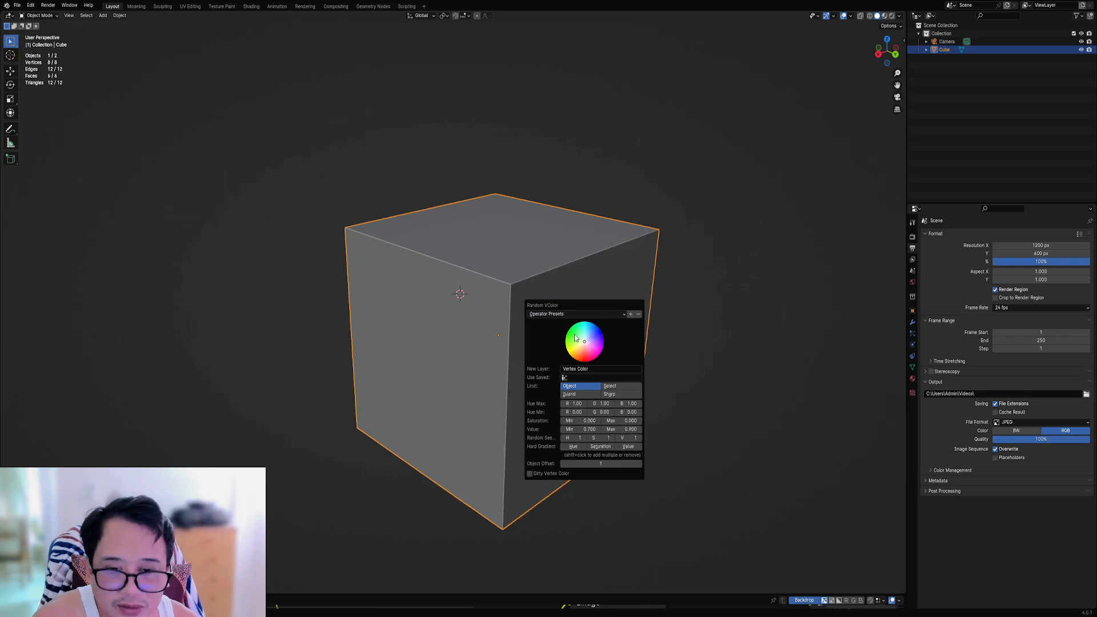
Step: Save the current Random VColor settings as a new operator preset named gray_color
{"action": "left_click", "coordinate": [630, 314]}
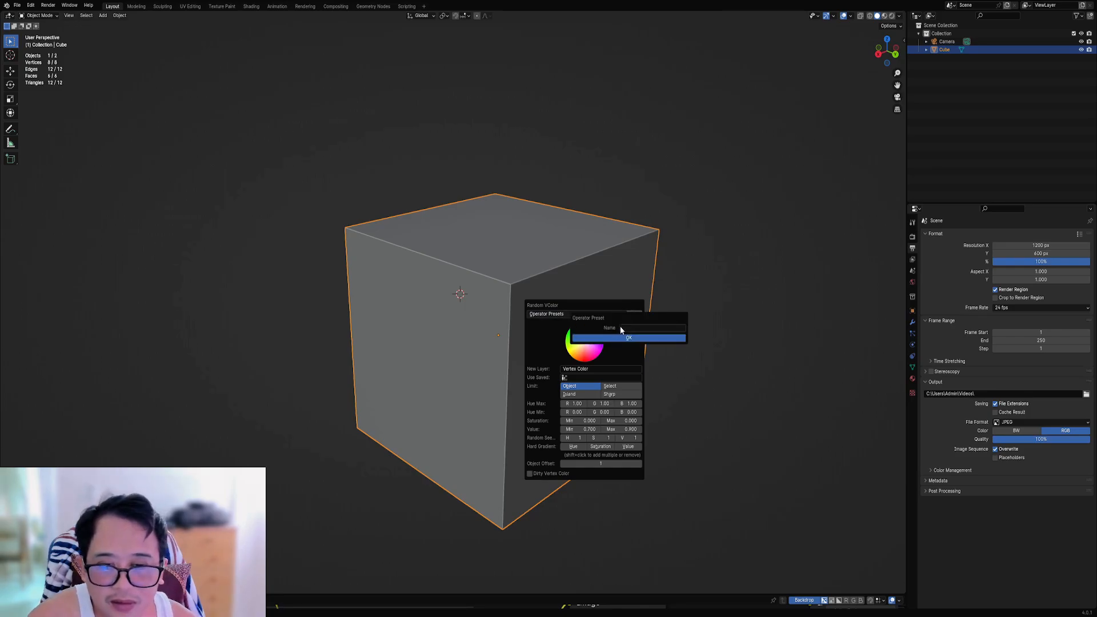
{"action": "left_click", "coordinate": [621, 329]}
{"action": "type", "text": "gray_"}
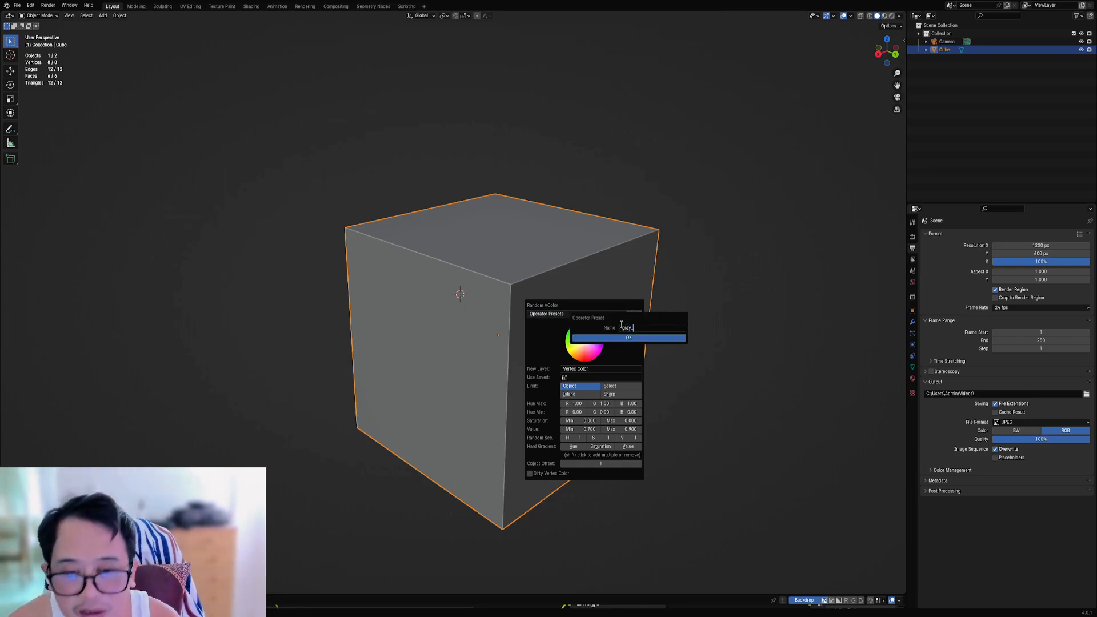
{"action": "type", "text": "gra"}
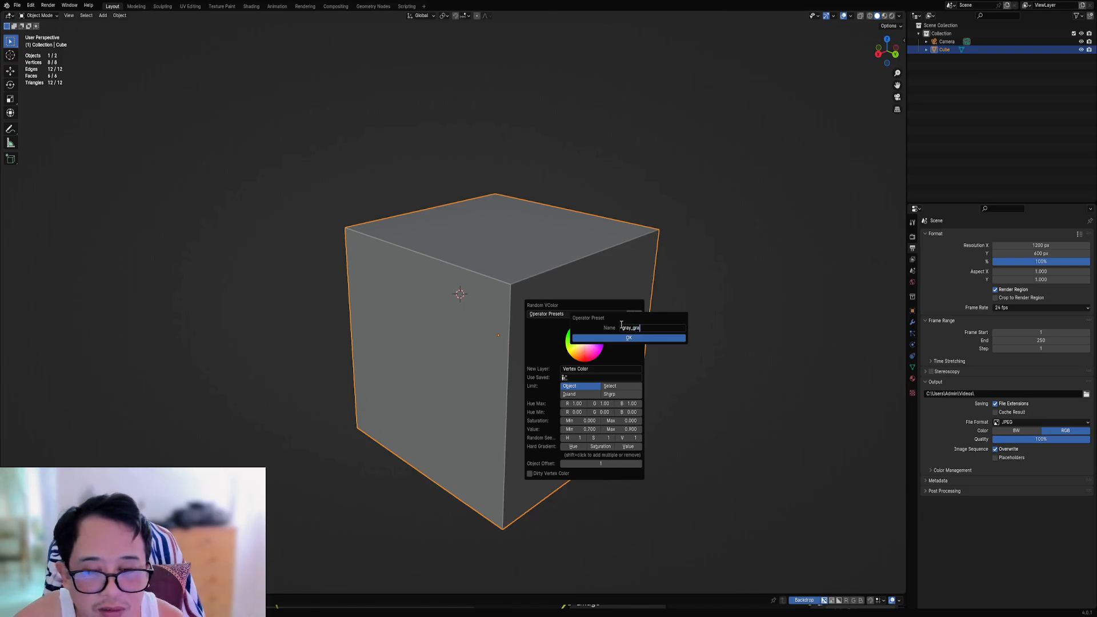
{"action": "key", "text": "BackSpace"}
{"action": "key", "text": "BackSpace"}
{"action": "key", "text": "BackSpace"}
{"action": "type", "text": "color"}
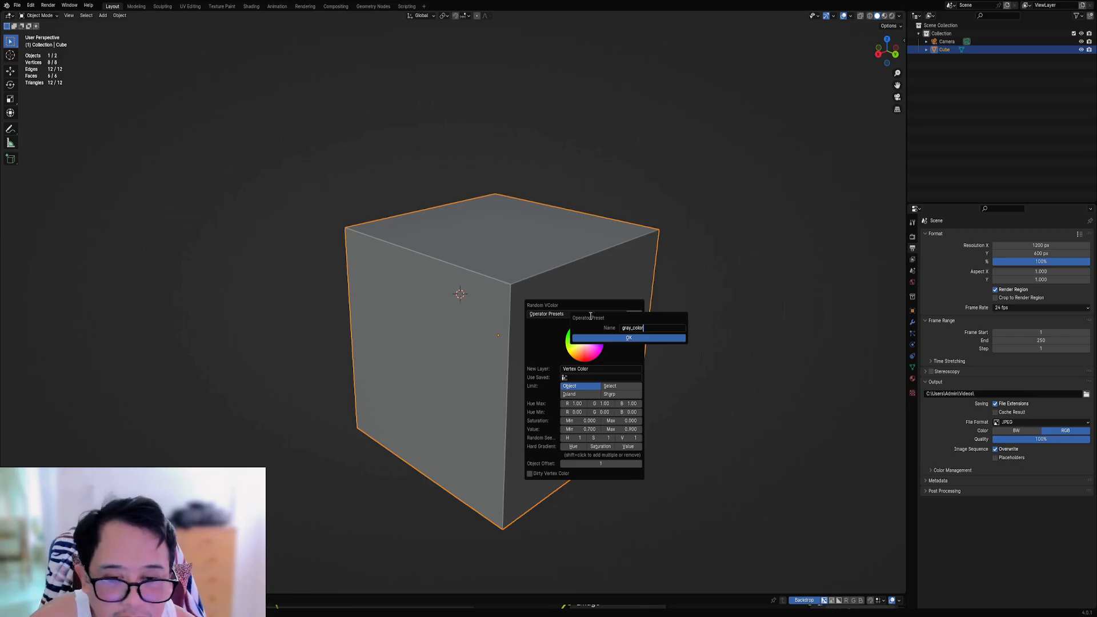
{"action": "left_click", "coordinate": [604, 338]}
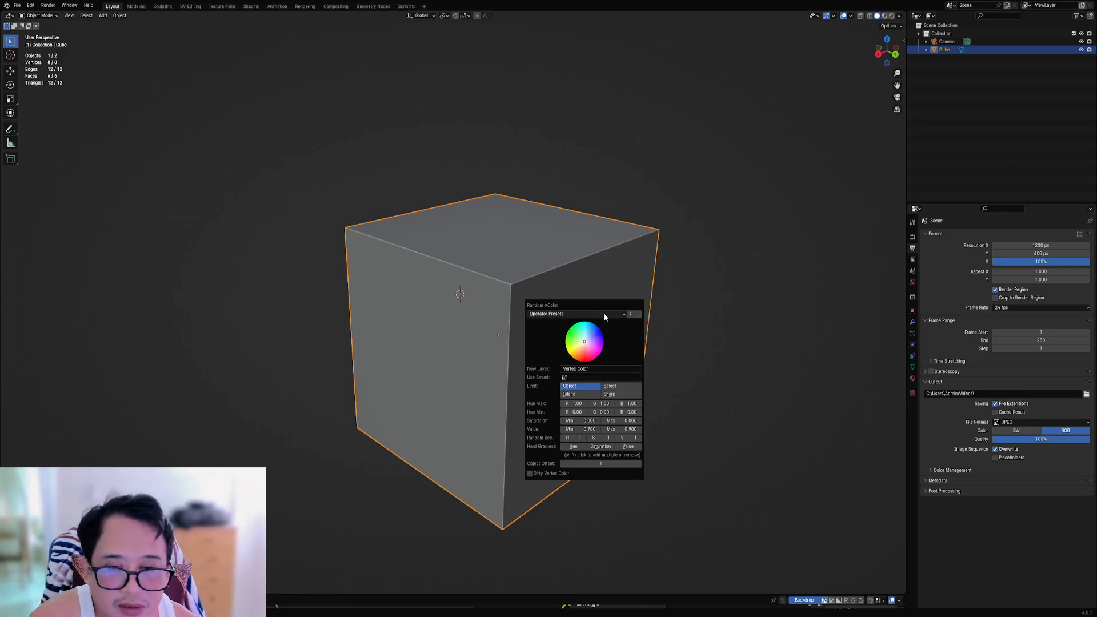
Step: Select the bw preset, remove it from the Random VColor presets and close the settings
{"action": "left_click", "coordinate": [603, 313]}
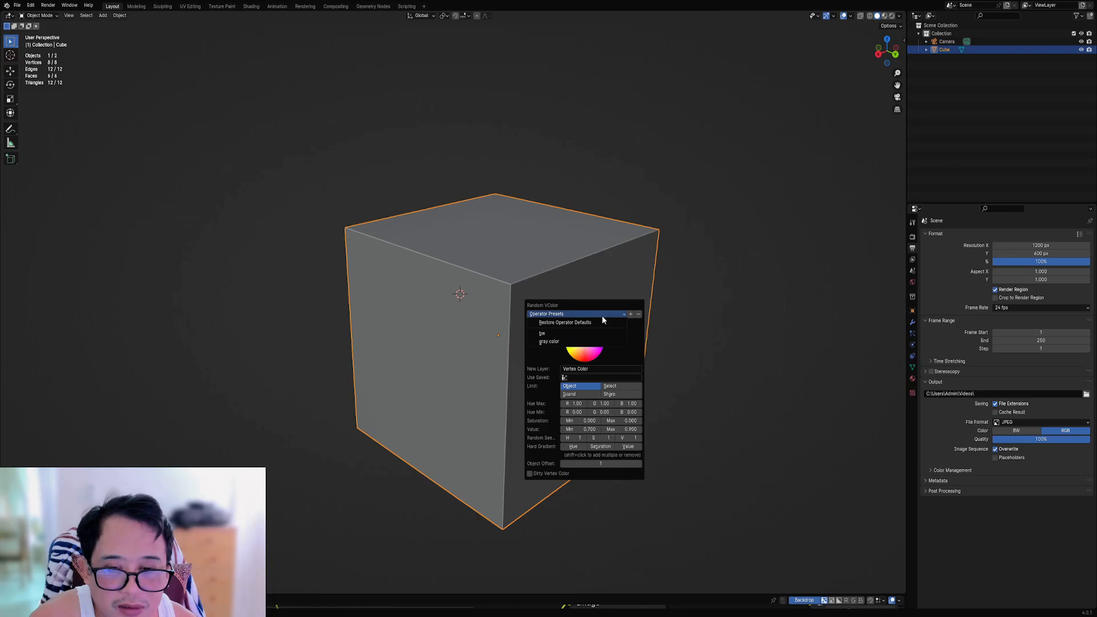
{"action": "left_click", "coordinate": [547, 333]}
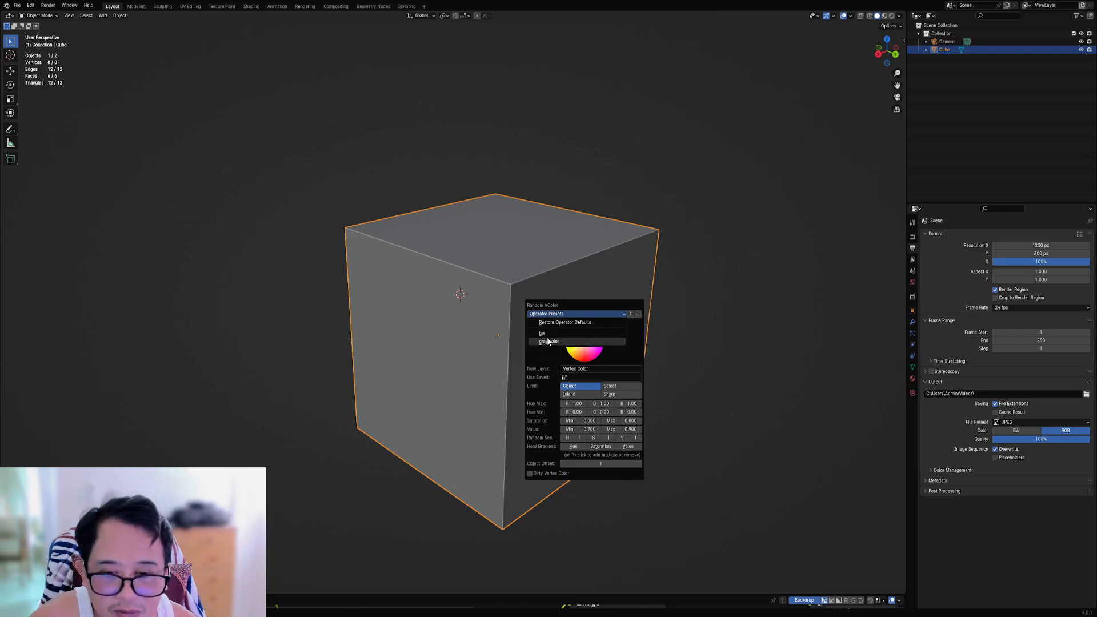
{"action": "left_click", "coordinate": [638, 315]}
{"action": "left_click", "coordinate": [600, 314]}
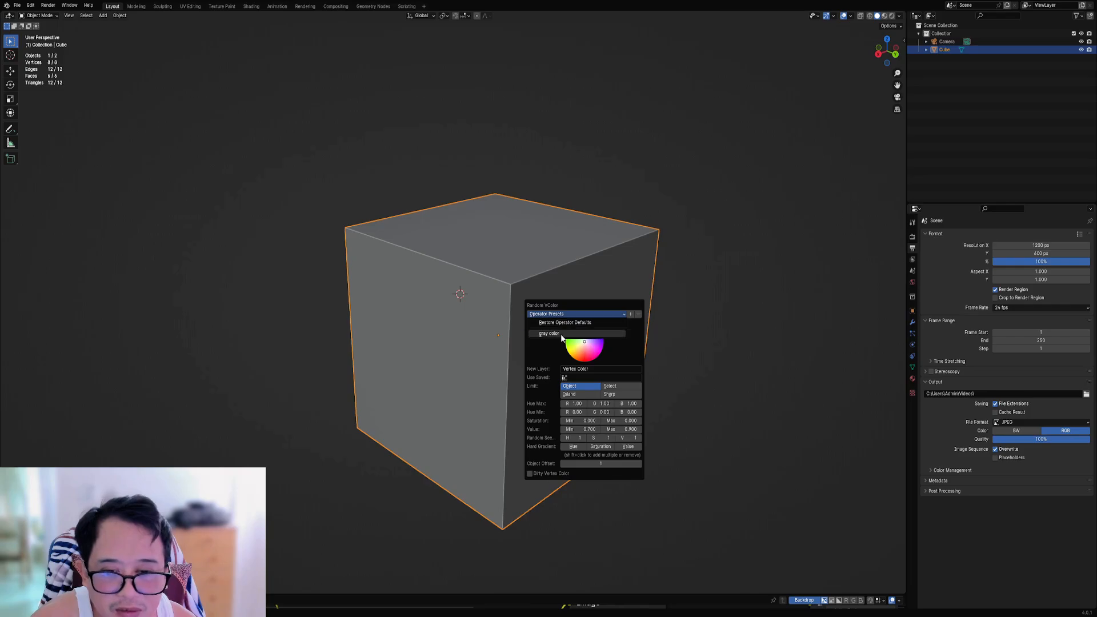
{"action": "right_click", "coordinate": [461, 325], "text": "shift"}
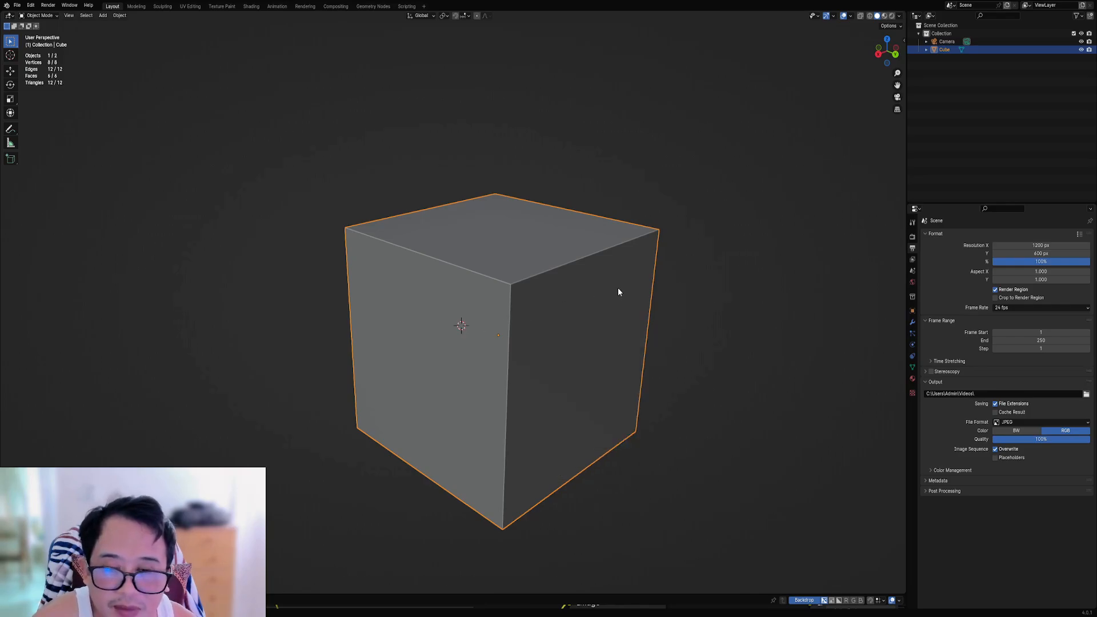
Step: Start Random Panels on the cube and load the merge panel heavy preset
{"action": "key", "text": "shift+q"}
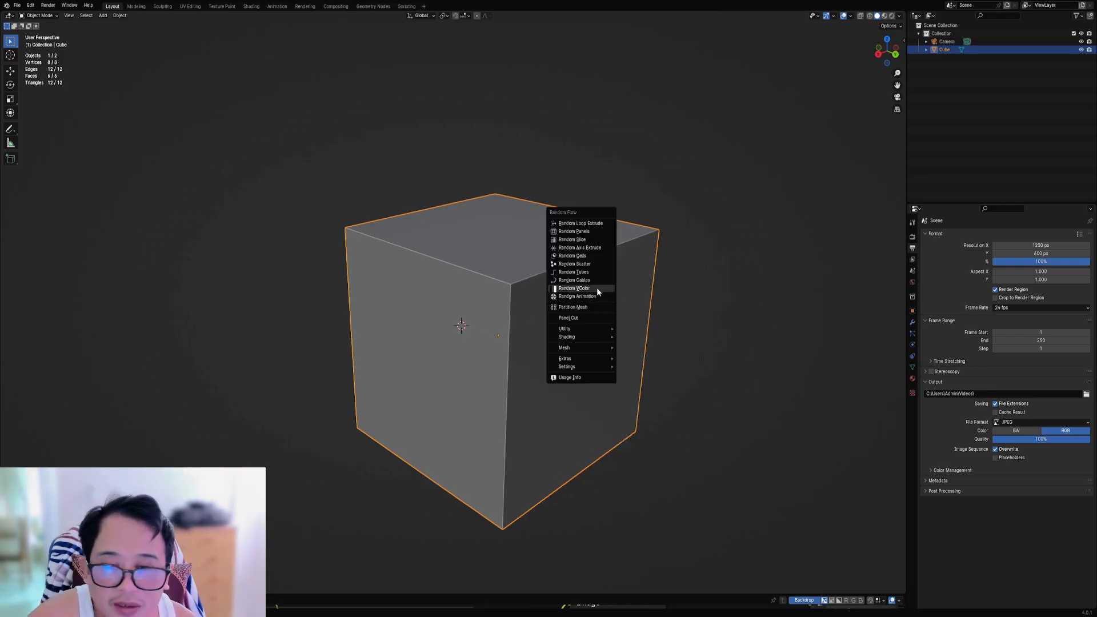
{"action": "left_click", "coordinate": [591, 231]}
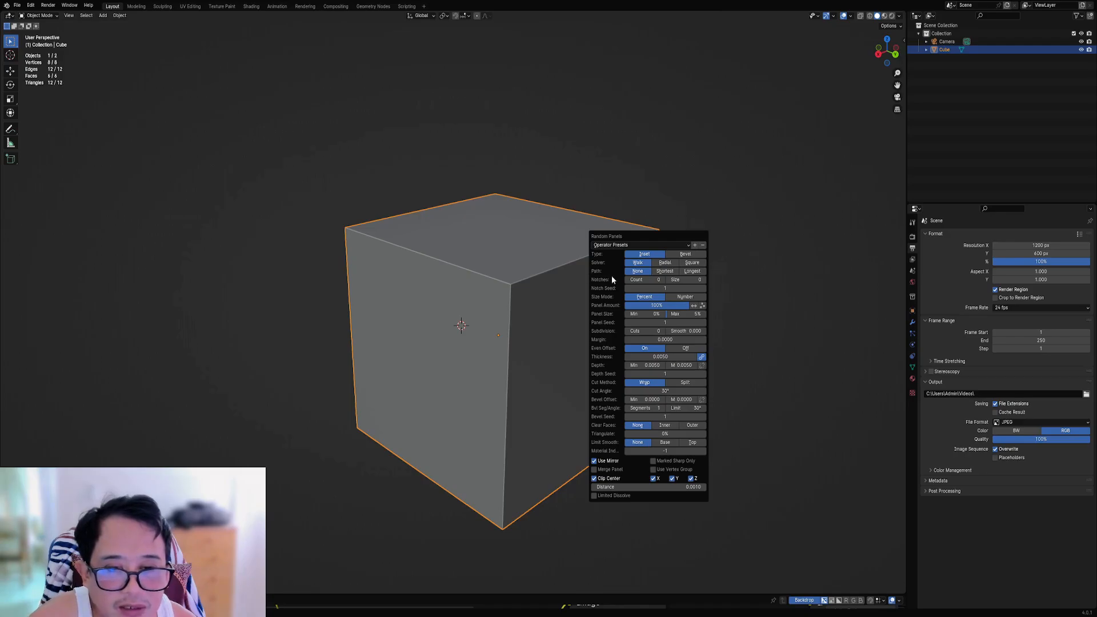
{"action": "left_click", "coordinate": [632, 245]}
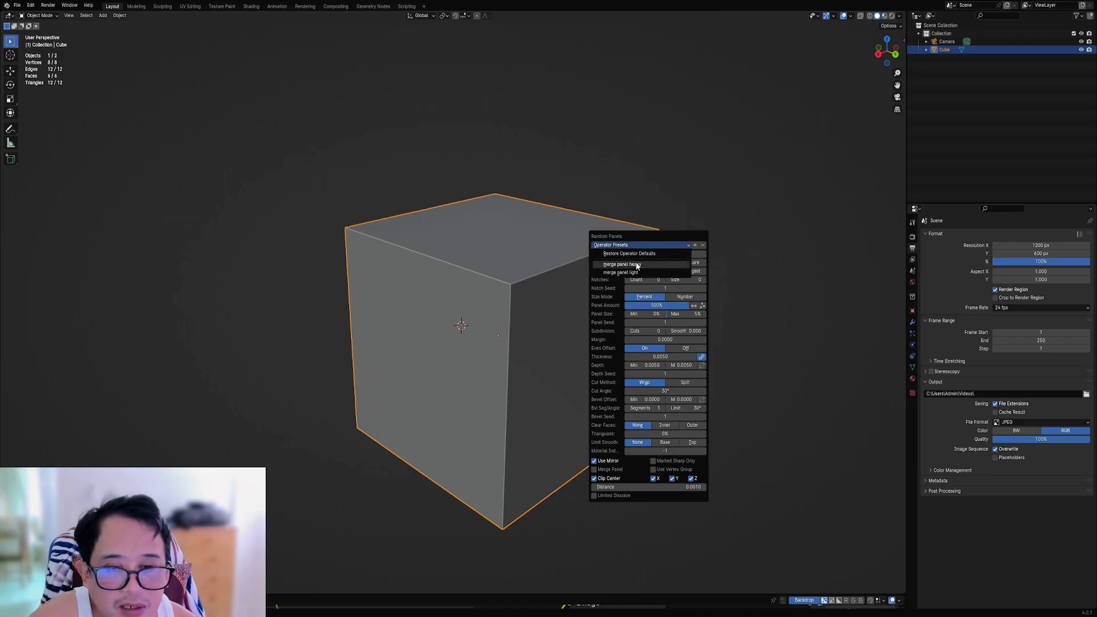
{"action": "left_click", "coordinate": [636, 265]}
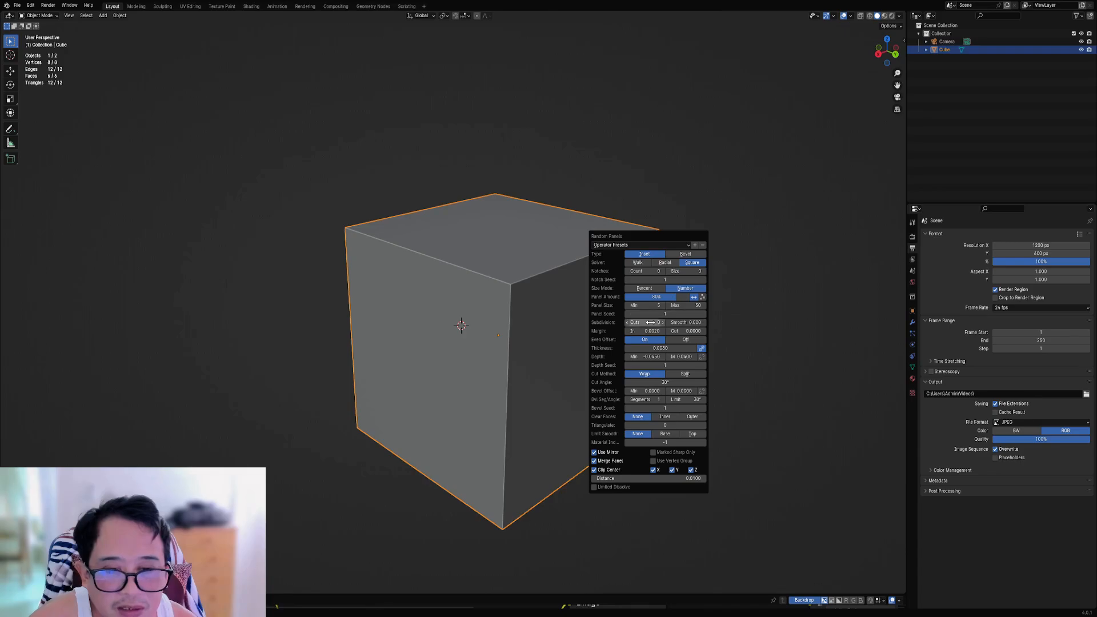
Step: Raise the panels' subdivision cuts to 12 as a preview and reload the merge panel heavy preset
{"action": "scroll", "coordinate": [650, 323], "scroll_direction": "up", "scroll_amount": 9, "text": "ctrl"}
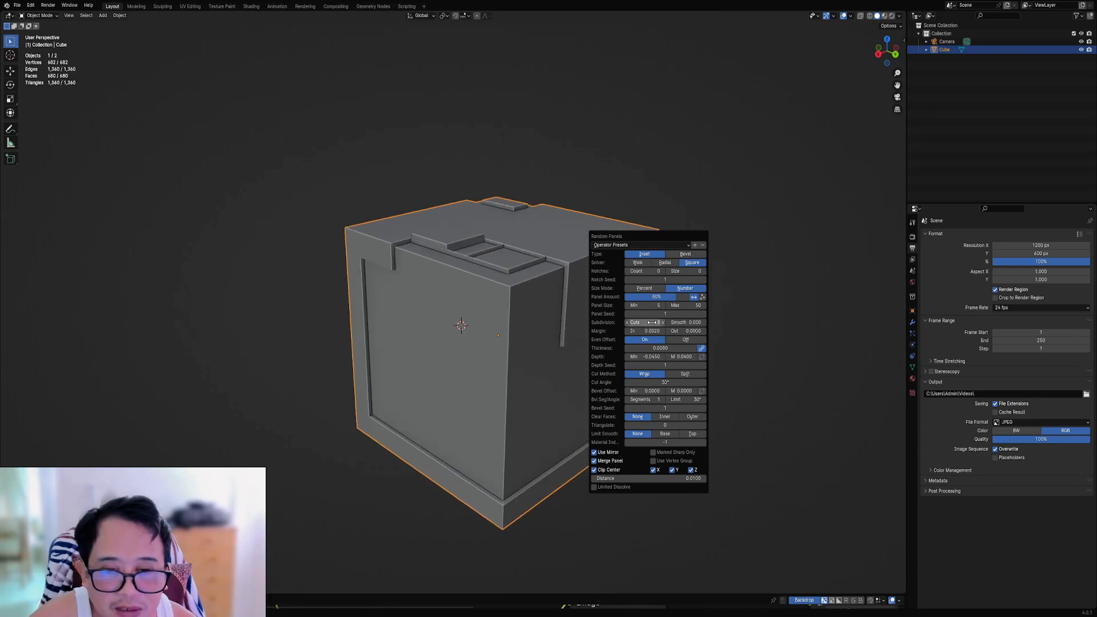
{"action": "scroll", "coordinate": [651, 323], "scroll_direction": "up", "scroll_amount": 1, "text": "ctrl"}
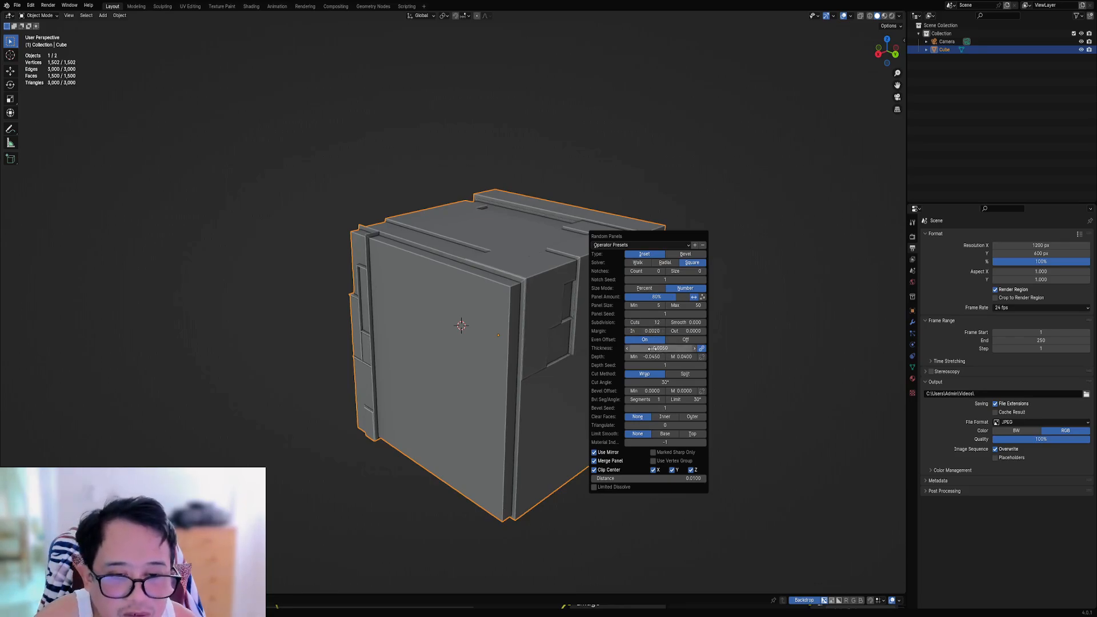
{"action": "left_click", "coordinate": [645, 244]}
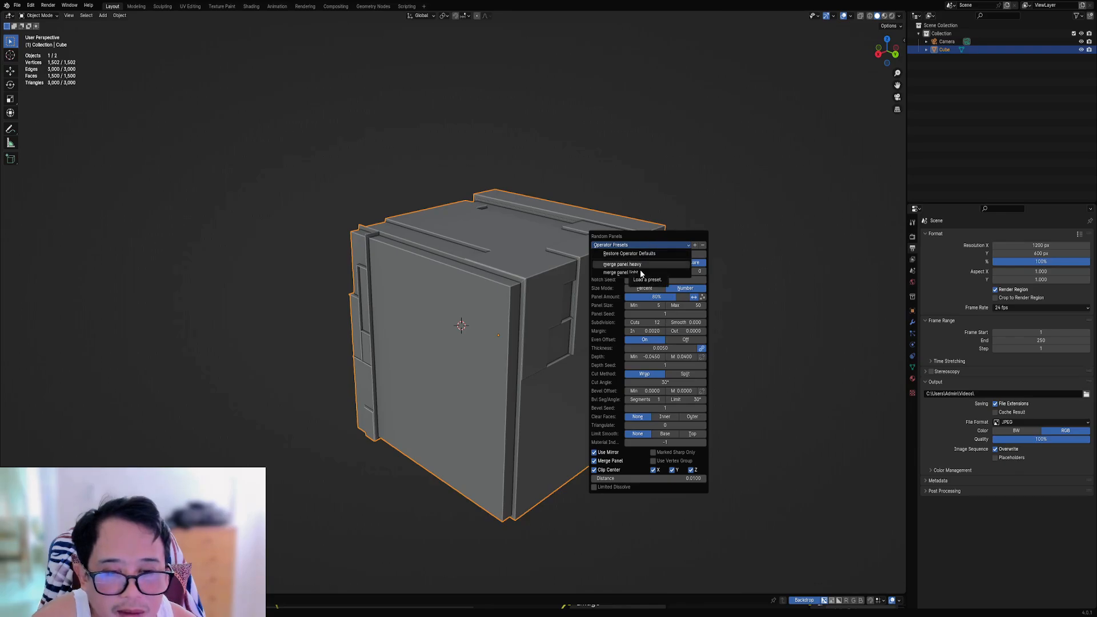
{"action": "left_click", "coordinate": [640, 269]}
Step: Save the current Random Panels settings as an operator preset named merge_panel_heavy
{"action": "left_click", "coordinate": [661, 245]}
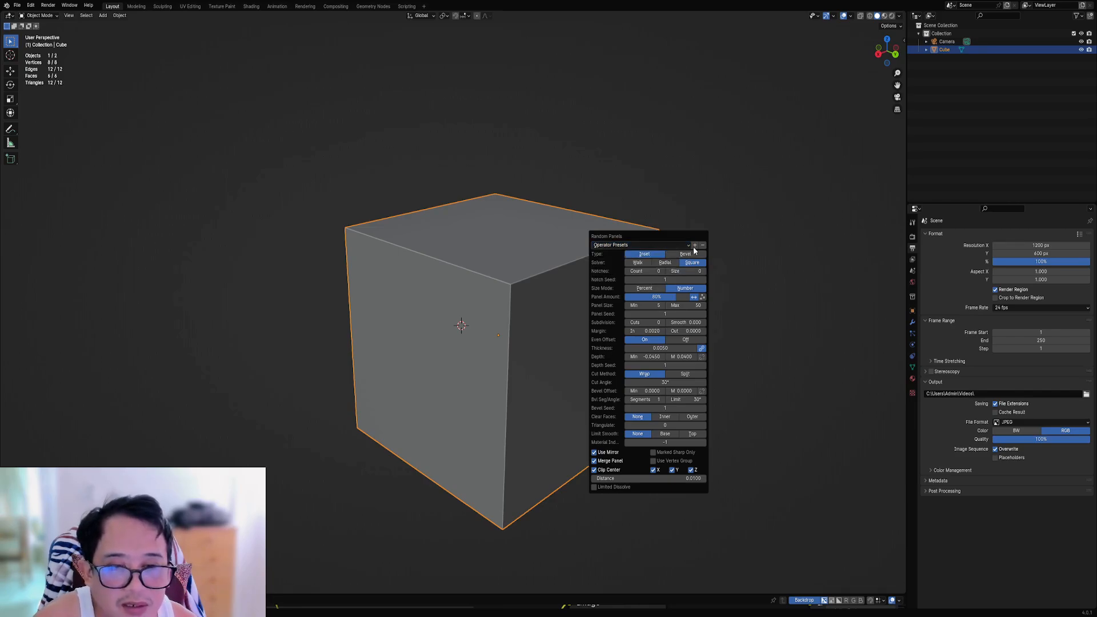
{"action": "left_click", "coordinate": [696, 245]}
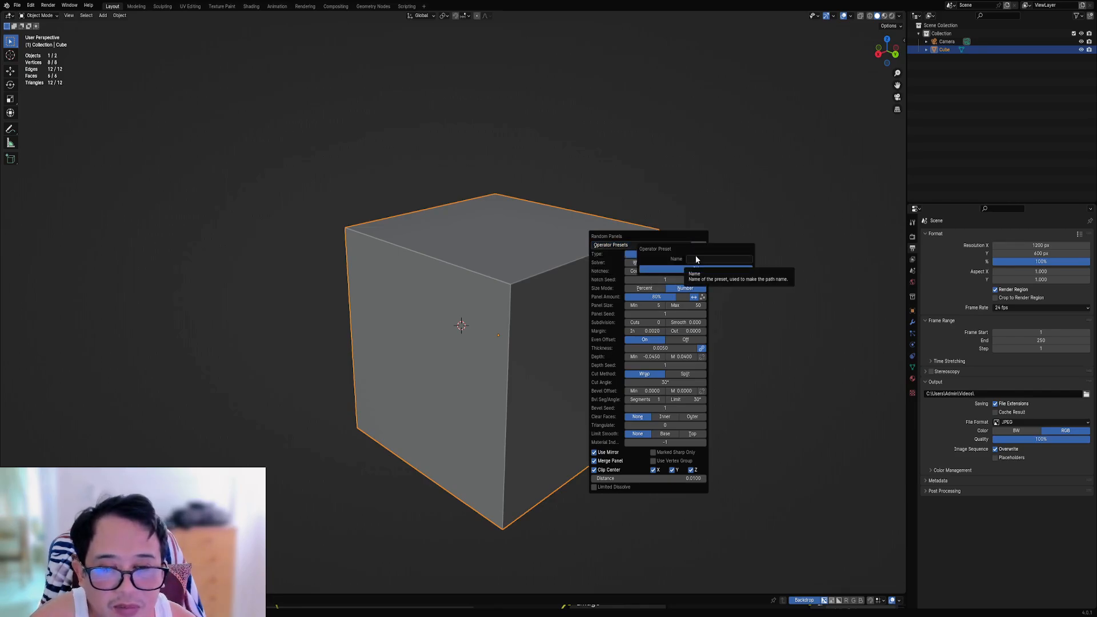
{"action": "left_click", "coordinate": [614, 246]}
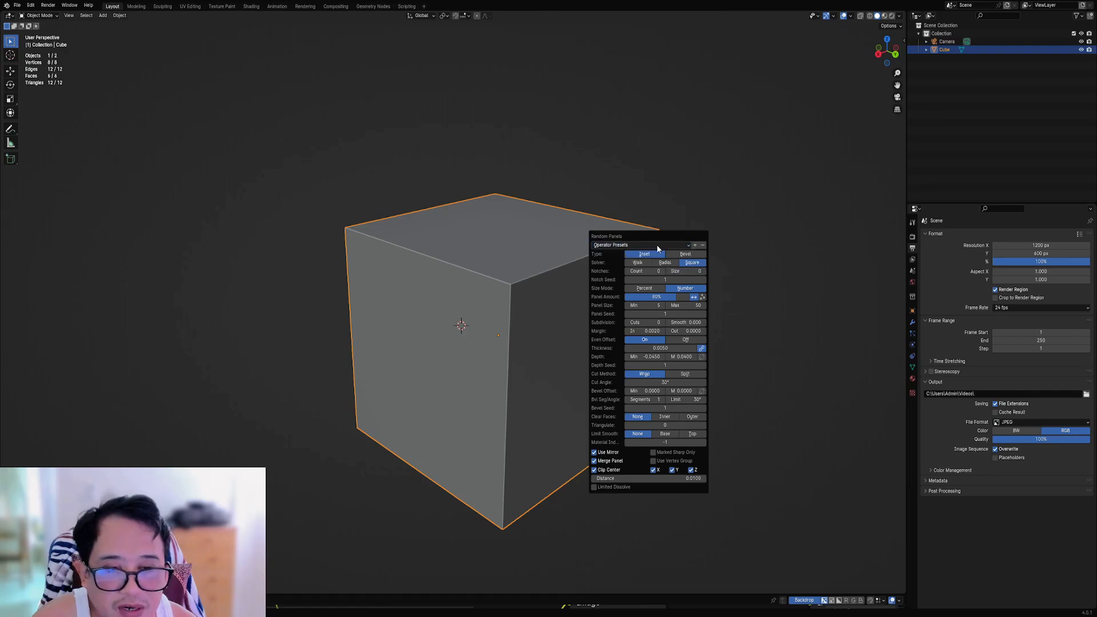
{"action": "left_click", "coordinate": [696, 245]}
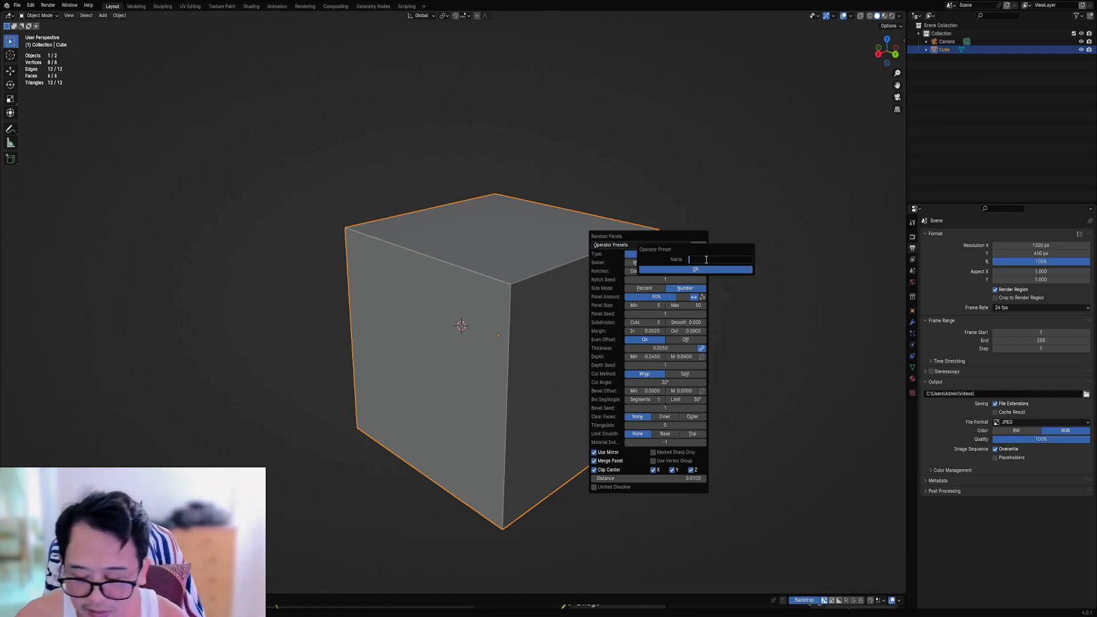
{"action": "type", "text": "merge"}
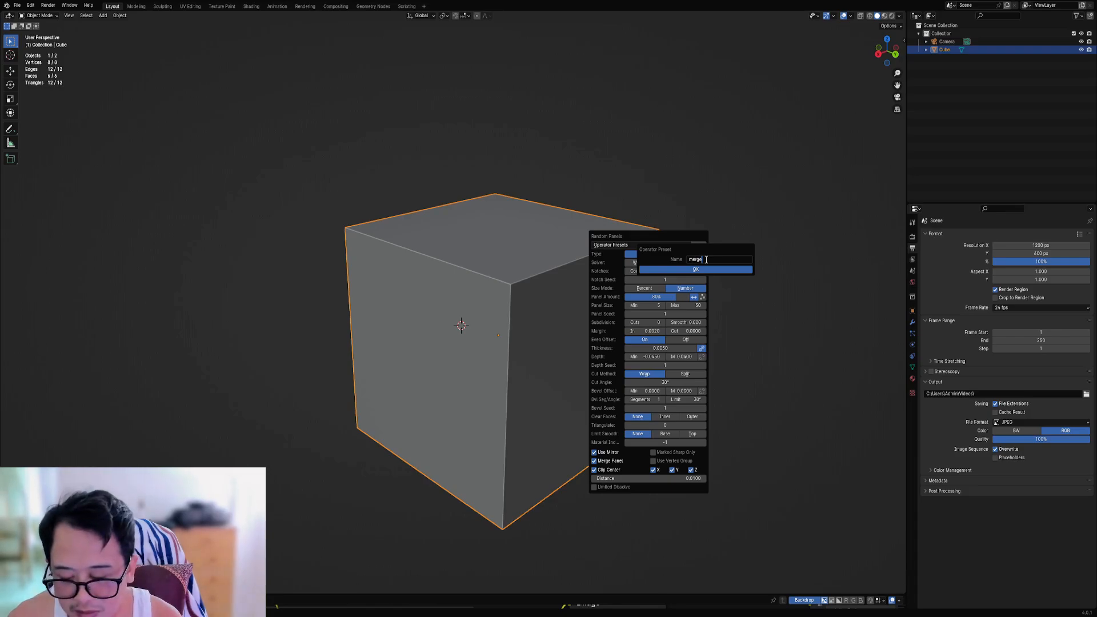
{"action": "type", "text": "_panel"}
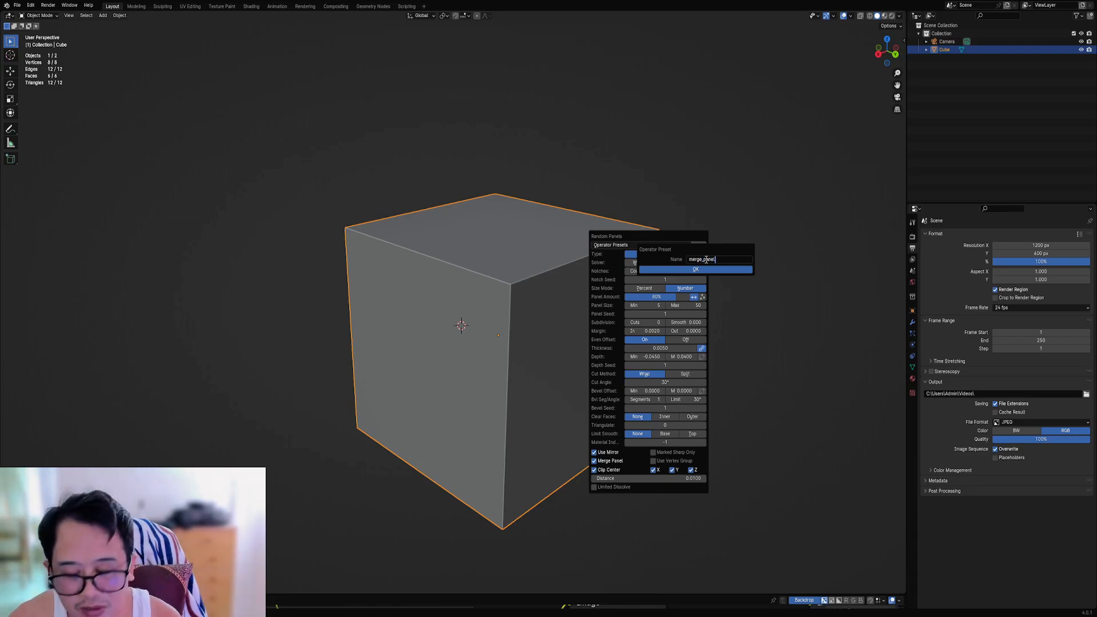
{"action": "type", "text": "_heavy"}
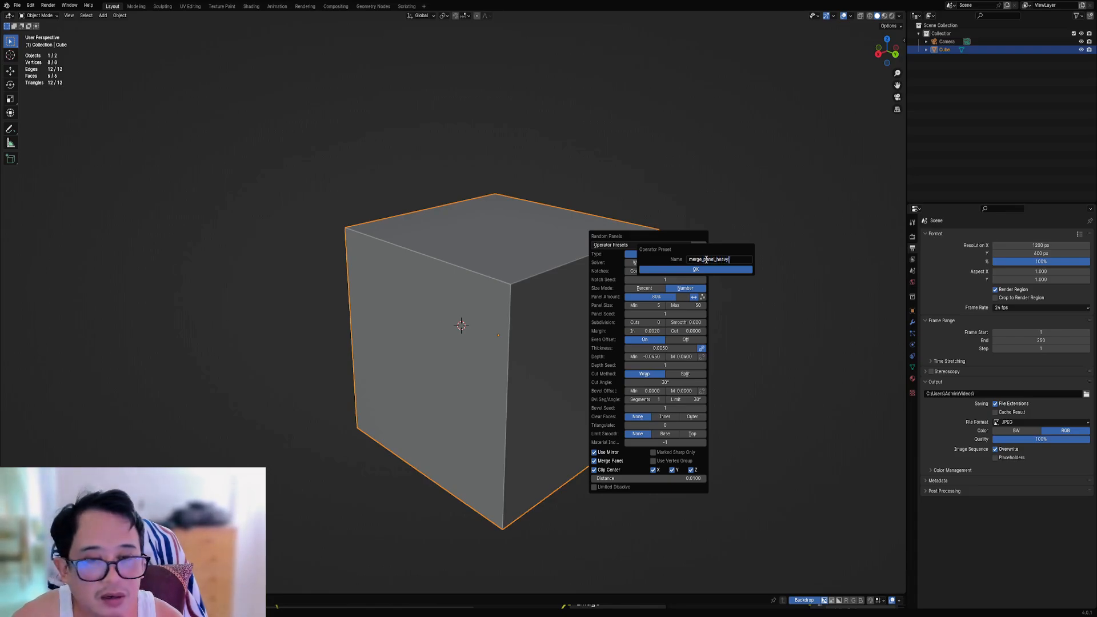
{"action": "key", "text": "Return"}
{"action": "key", "text": "Return"}
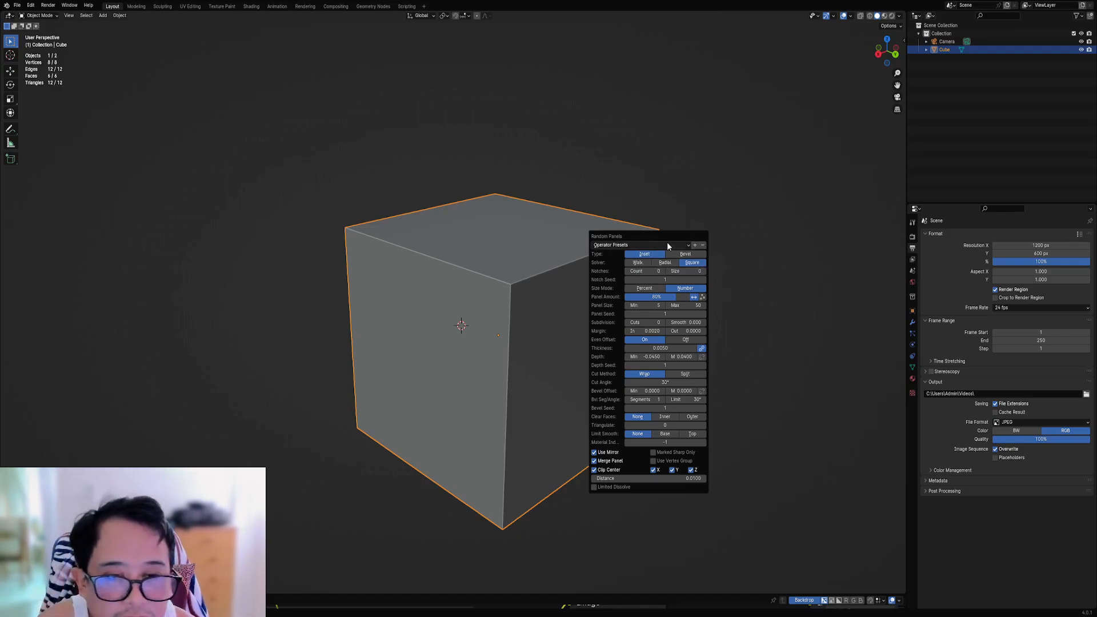
Step: Compare the panel presets by loading merge panel light and switching back to merge panel heavy
{"action": "left_click", "coordinate": [667, 243]}
{"action": "left_click", "coordinate": [652, 271]}
{"action": "left_click", "coordinate": [648, 243]}
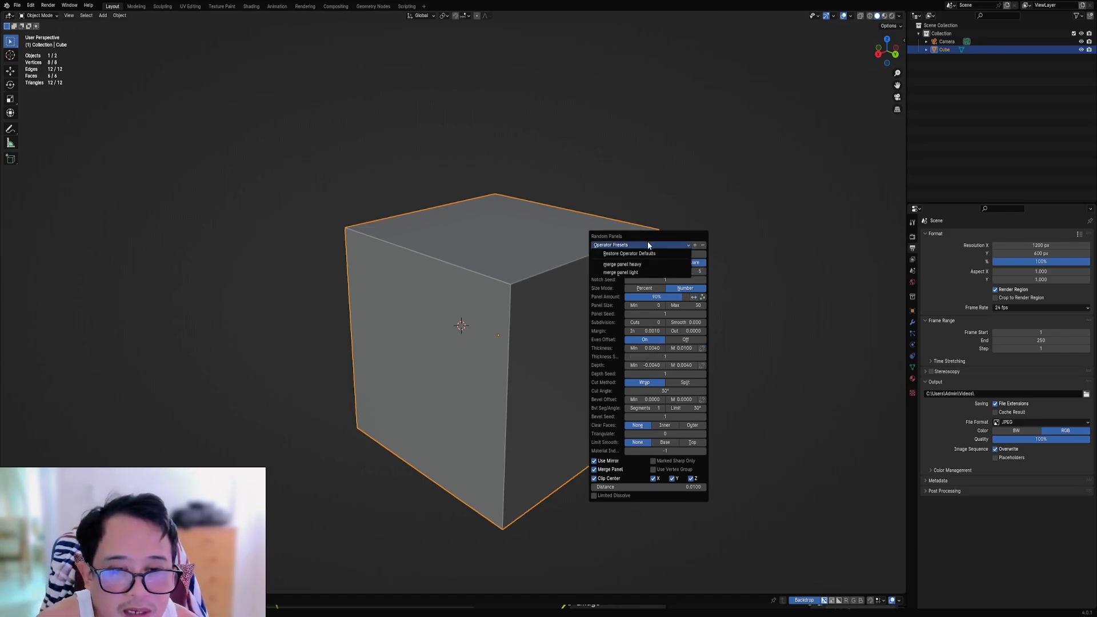
{"action": "left_click", "coordinate": [645, 264]}
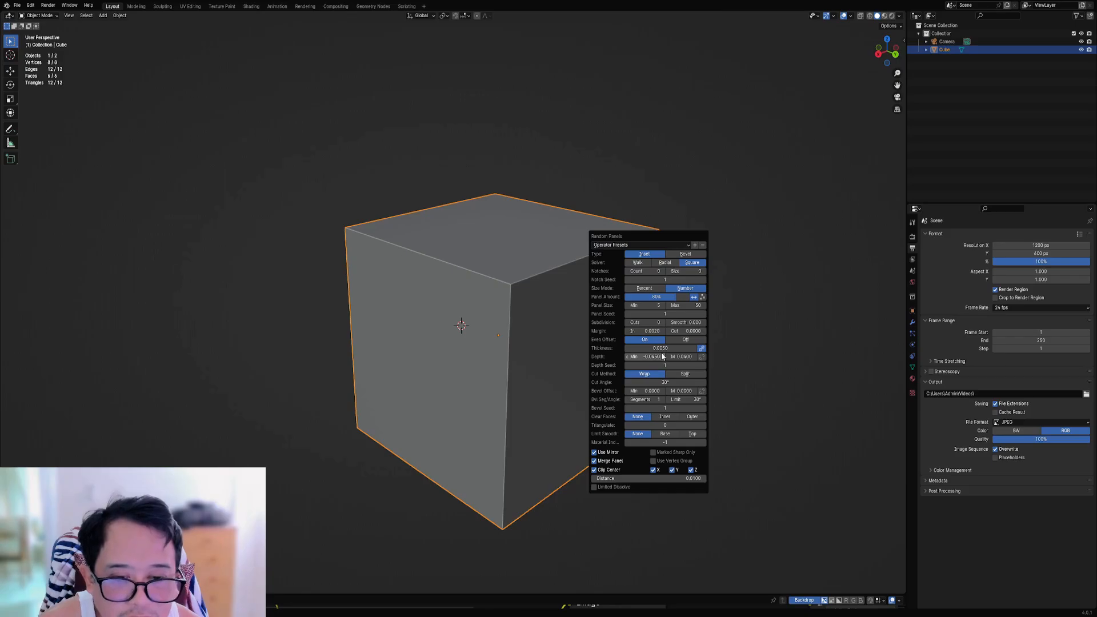
Step: Load the merge panel light preset and switch its thickness from a min/max range to a single value
{"action": "left_click", "coordinate": [656, 245]}
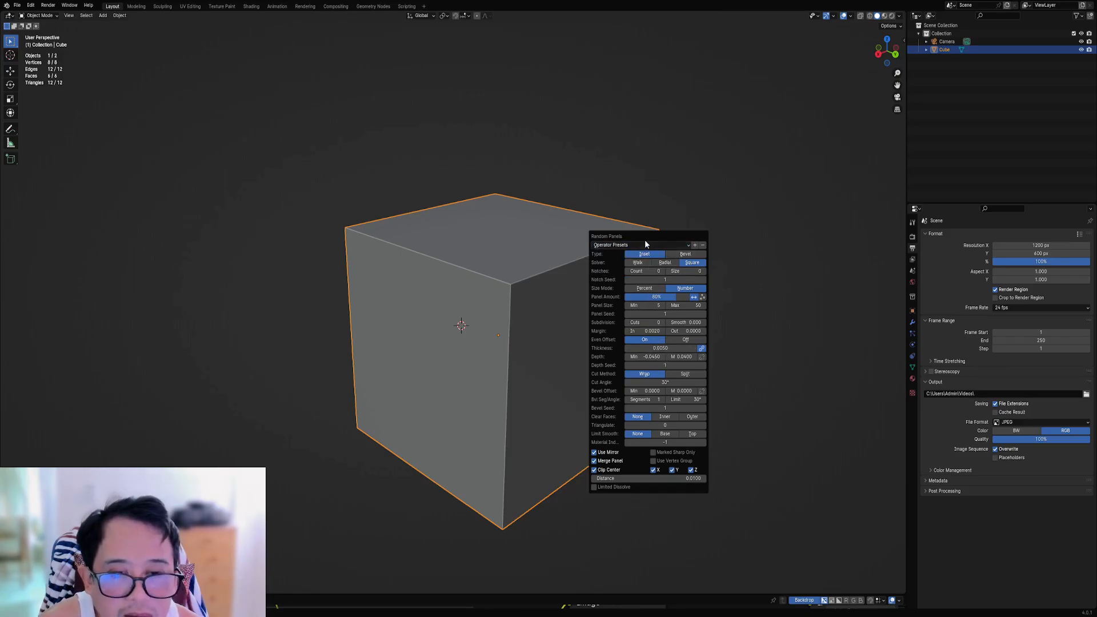
{"action": "left_click", "coordinate": [645, 244]}
{"action": "left_click", "coordinate": [651, 273]}
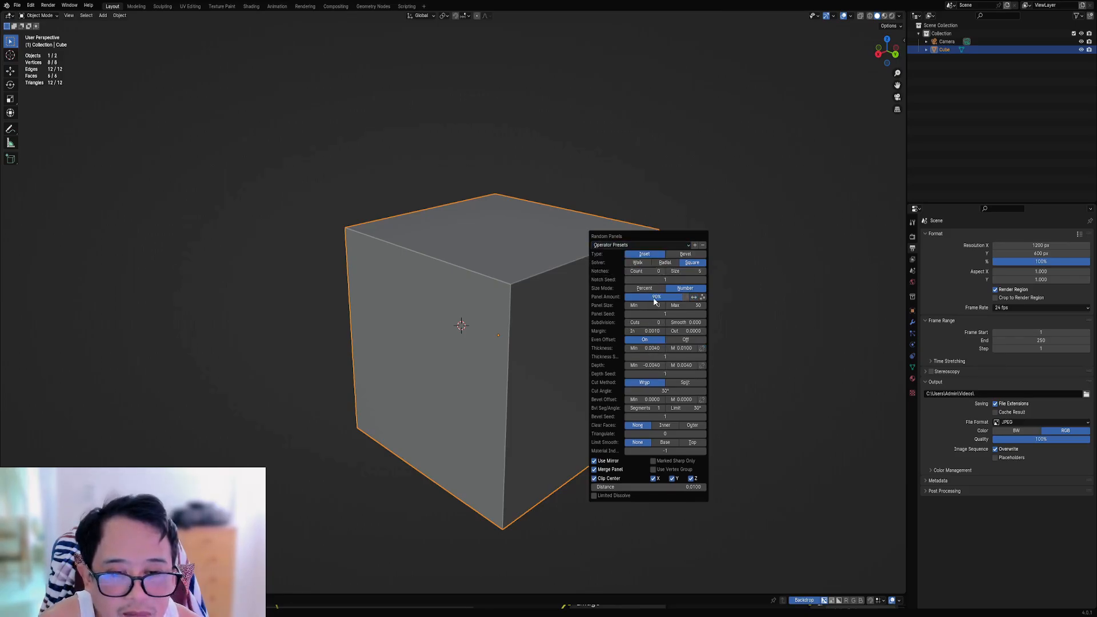
{"action": "left_click", "coordinate": [702, 349]}
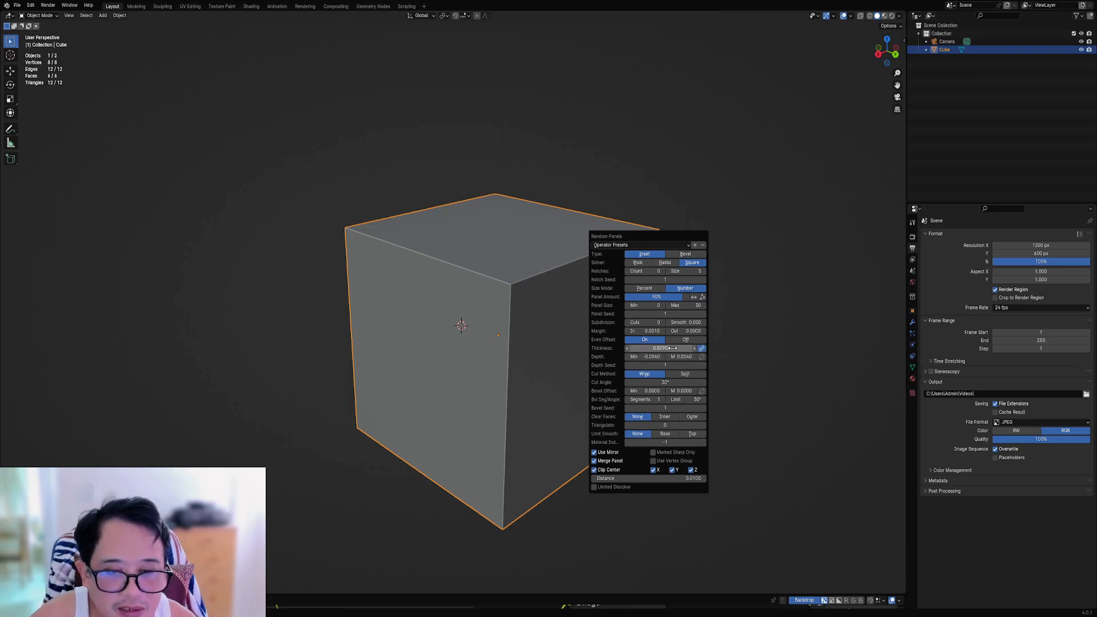
Step: Set the panel thickness to 0.0050 and save the settings as the operator preset merge_panel_light
{"action": "scroll", "coordinate": [673, 348], "scroll_direction": "down", "scroll_amount": 1, "text": "ctrl"}
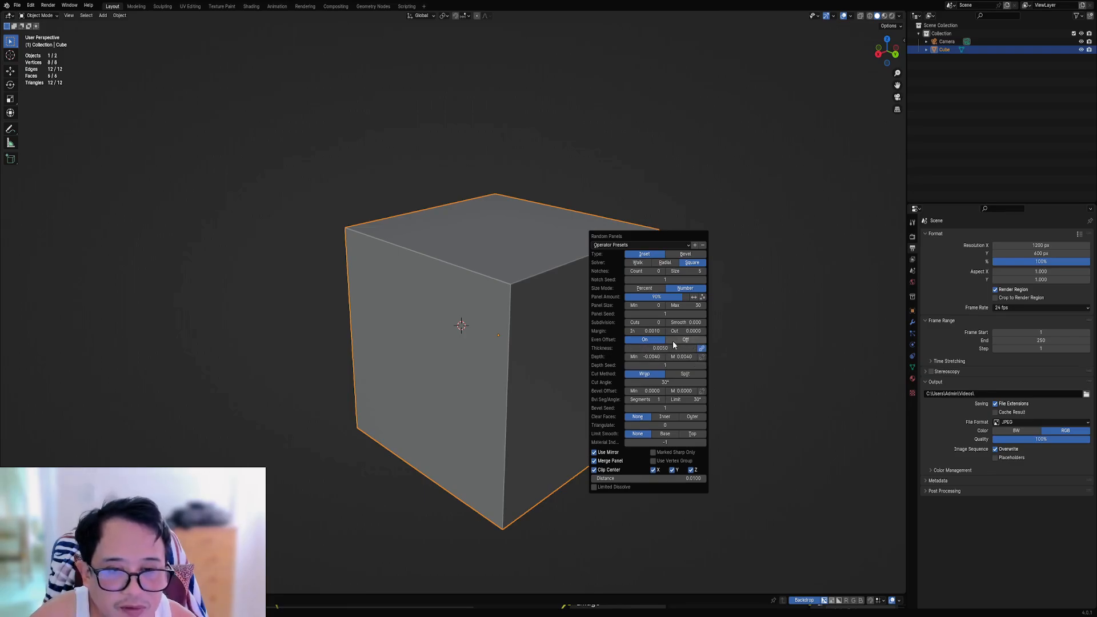
{"action": "left_click", "coordinate": [695, 244]}
{"action": "left_click", "coordinate": [690, 257]}
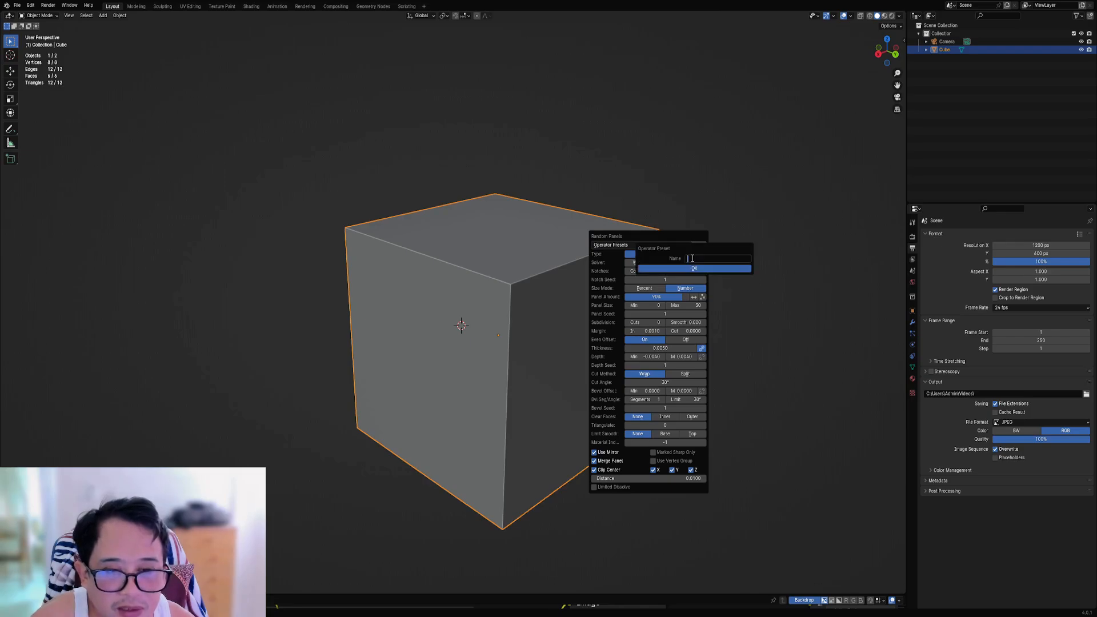
{"action": "type", "text": "nerge panel"}
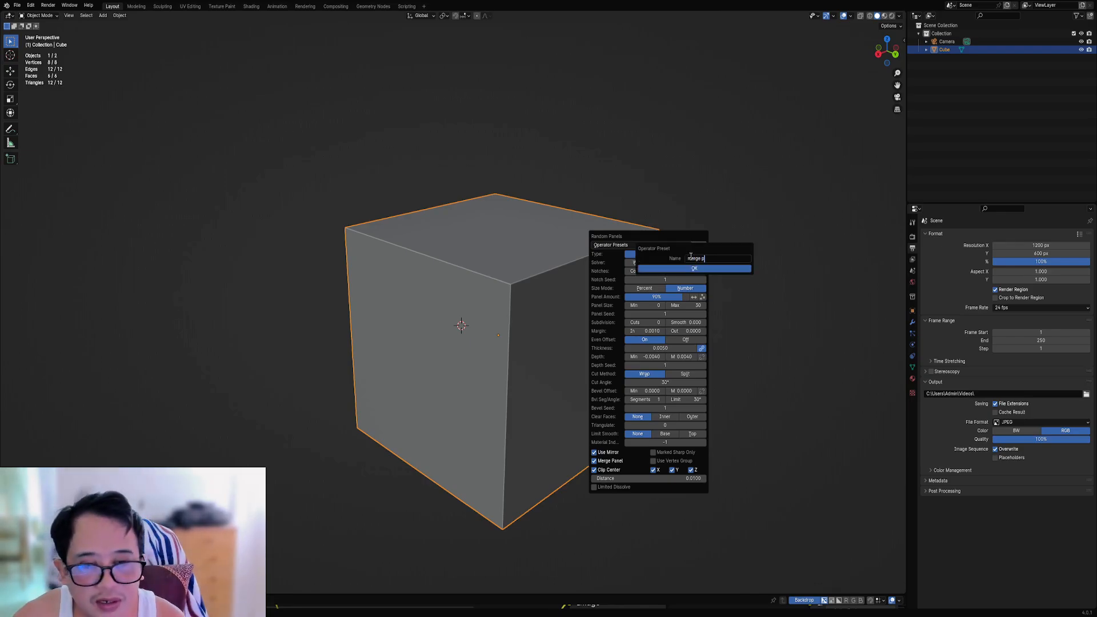
{"action": "type", "text": "_light"}
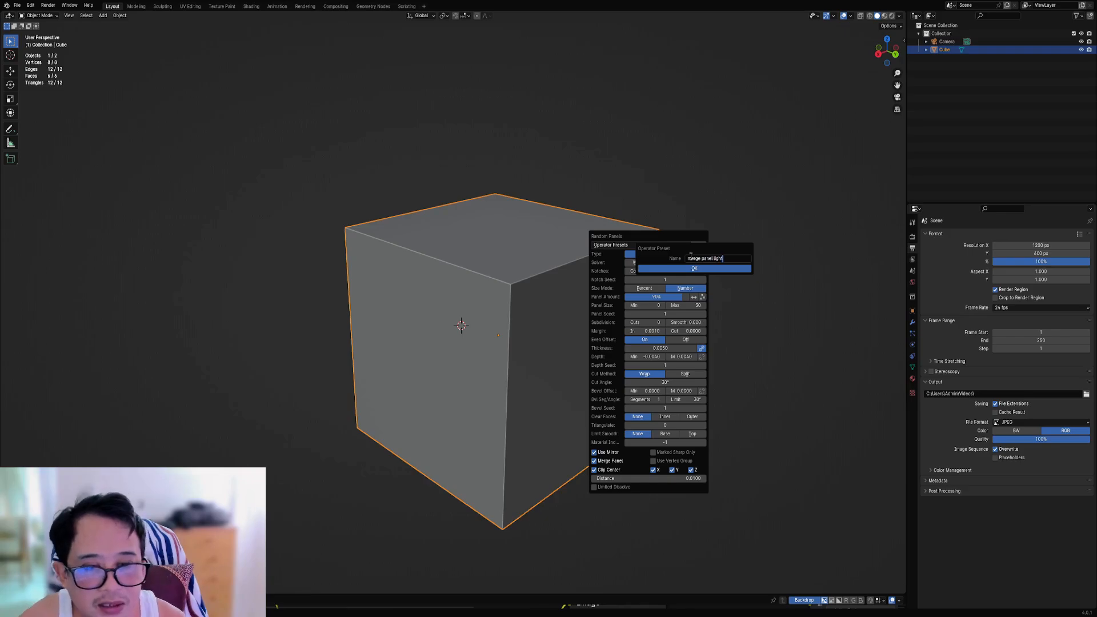
{"action": "key", "text": "Return"}
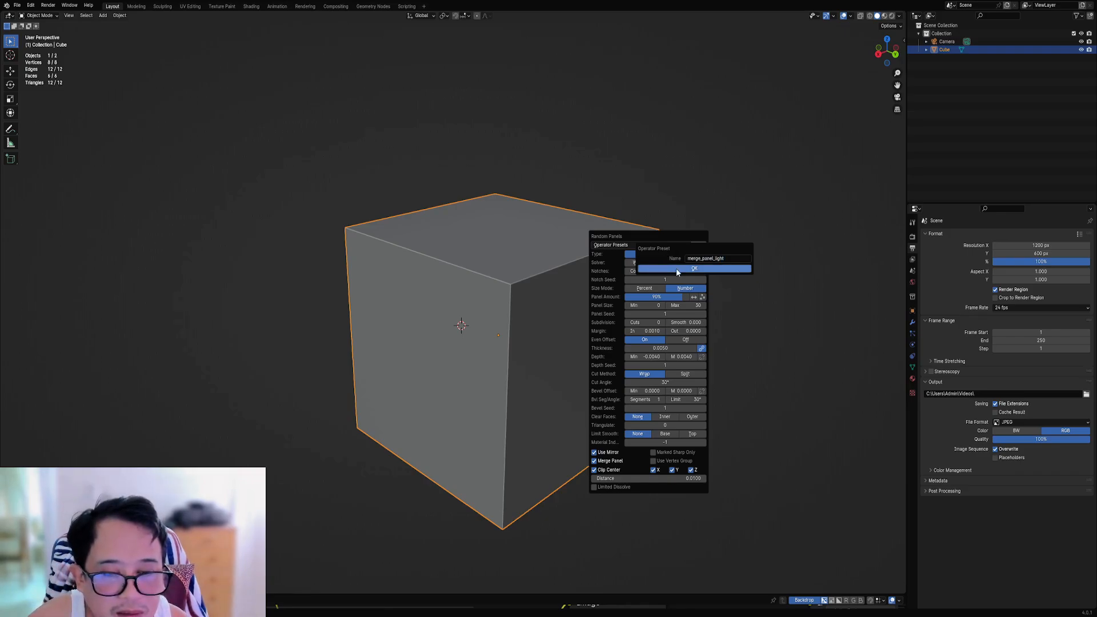
{"action": "left_click", "coordinate": [677, 269]}
Step: Load the merge panel light preset, preview it with 12 subdivision cuts, and undo the panels on the cube
{"action": "left_click", "coordinate": [640, 244]}
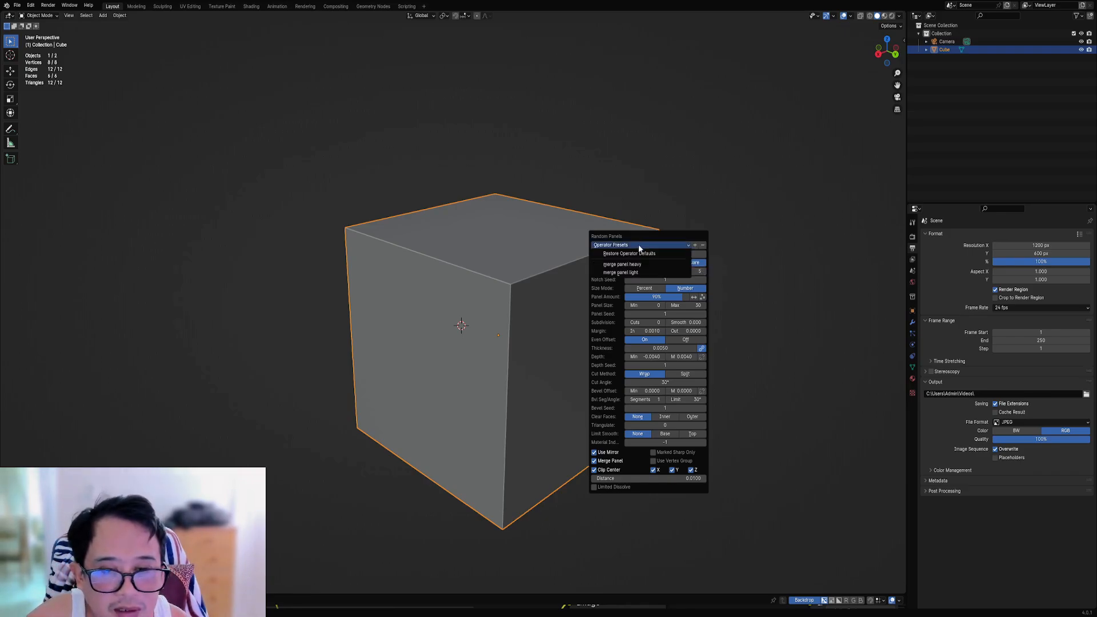
{"action": "left_click", "coordinate": [636, 272]}
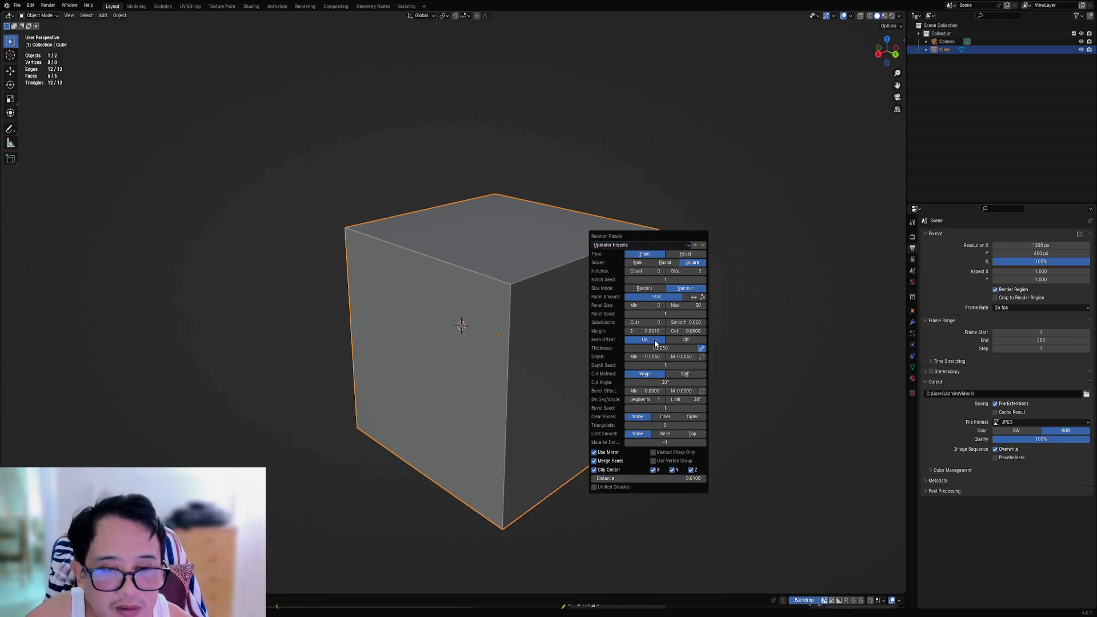
{"action": "left_click_drag", "start_coordinate": [639, 322], "coordinate": [651, 322]}
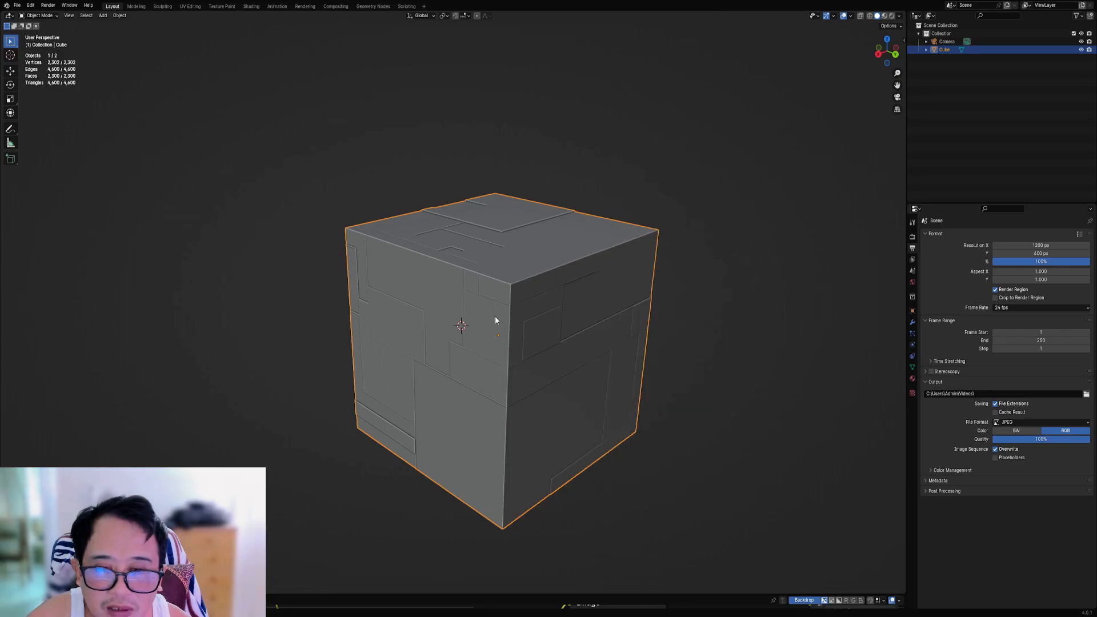
{"action": "middle_click_drag", "start_coordinate": [495, 318], "coordinate": [573, 305]}
{"action": "scroll", "coordinate": [573, 305], "scroll_direction": "down", "scroll_amount": 2}
{"action": "key", "text": "ctrl+z"}
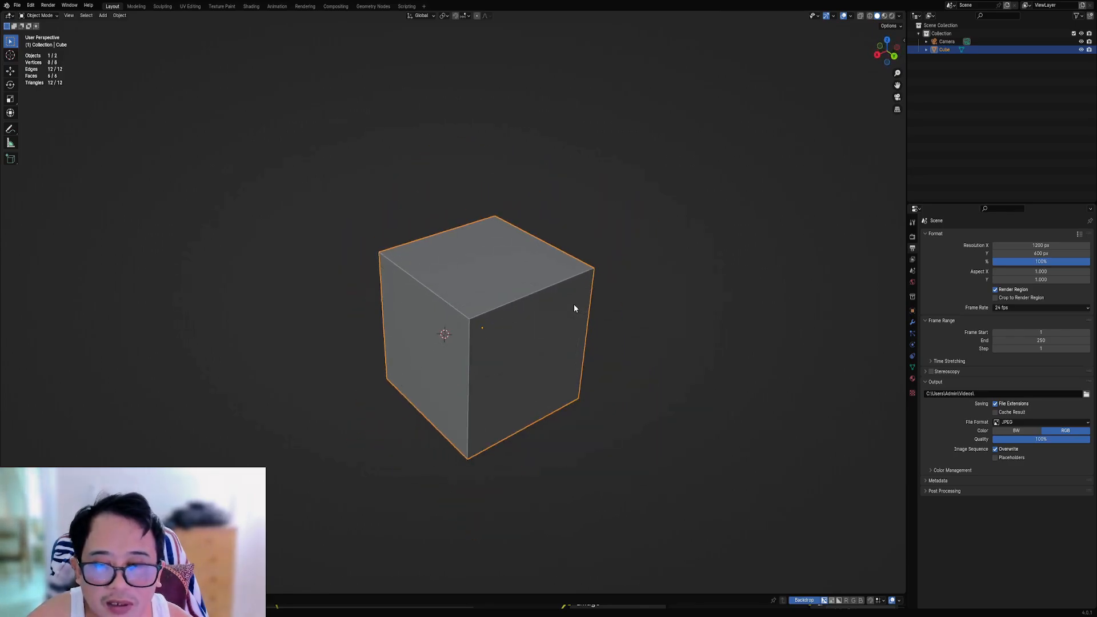
Step: Run Random Panels on the cube again and restore the operator's default settings
{"action": "key", "text": "shift+q"}
{"action": "left_click", "coordinate": [574, 305]}
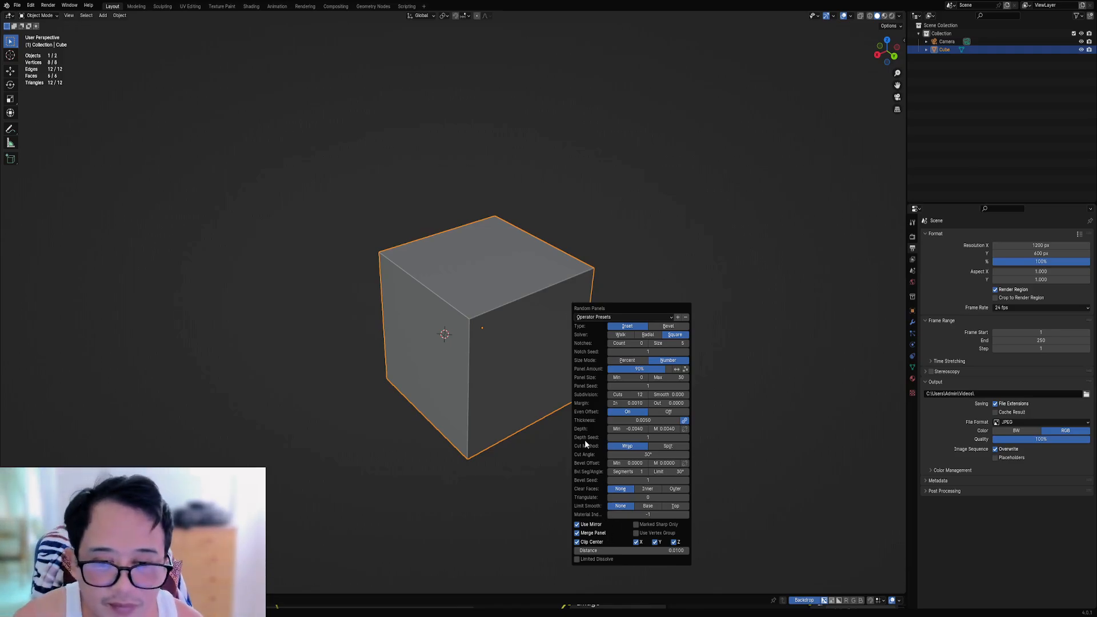
{"action": "left_click", "coordinate": [623, 318]}
{"action": "left_click", "coordinate": [624, 327]}
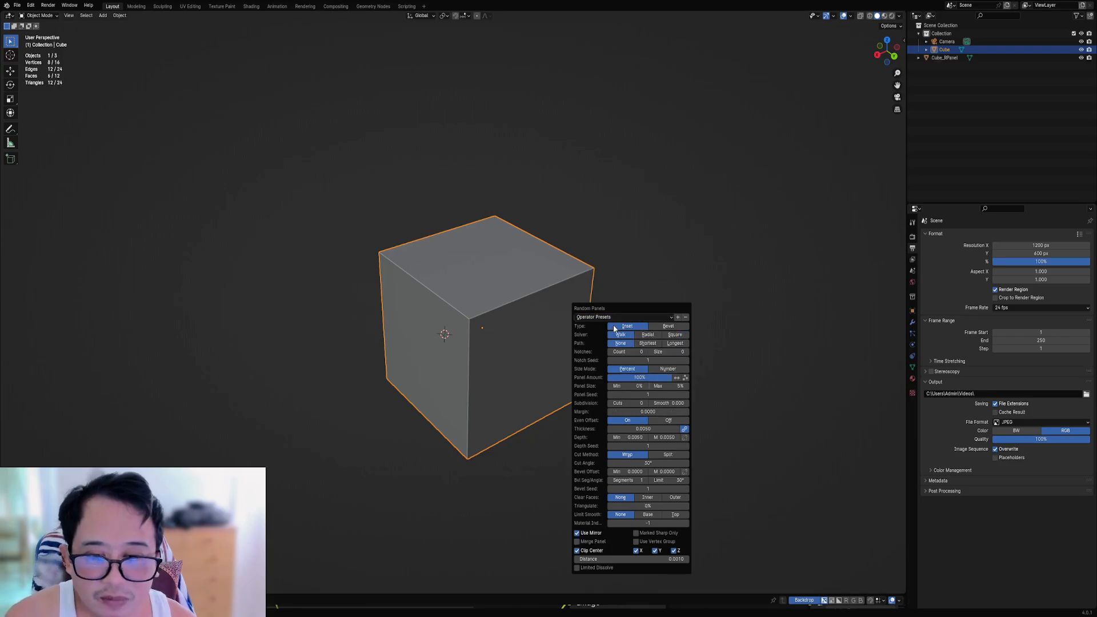
Step: Subdivide the whole cube mesh in Edit Mode into an 8 by 8 grid on each face
{"action": "key", "text": "Tab"}
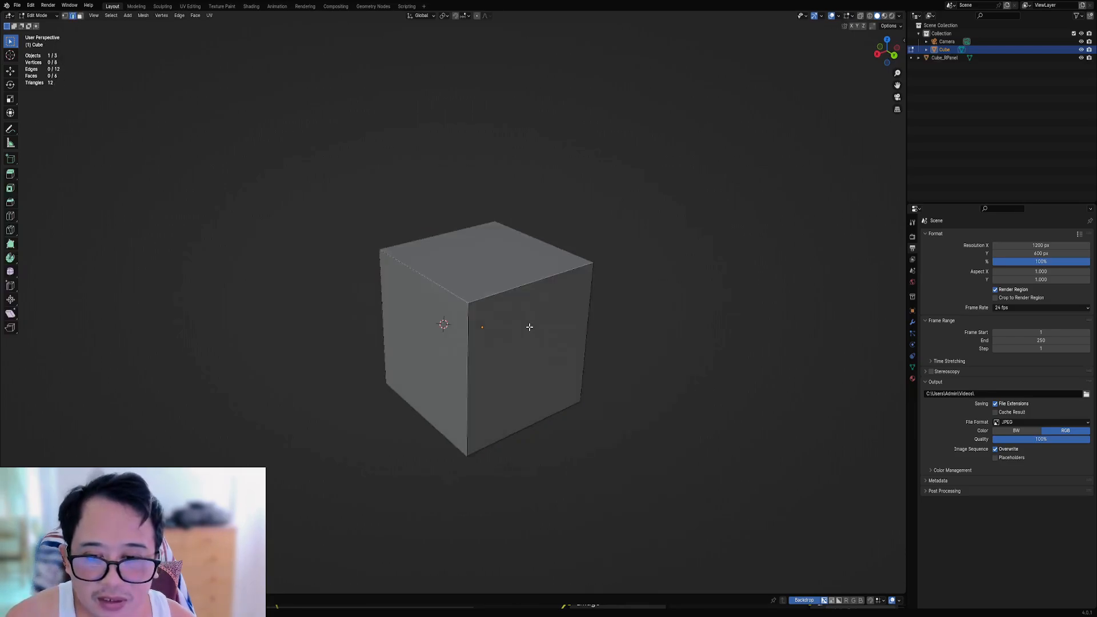
{"action": "key", "text": "a"}
{"action": "right_click", "coordinate": [529, 314]}
{"action": "left_click", "coordinate": [489, 344]}
{"action": "middle_click_drag", "start_coordinate": [488, 344], "coordinate": [535, 357]}
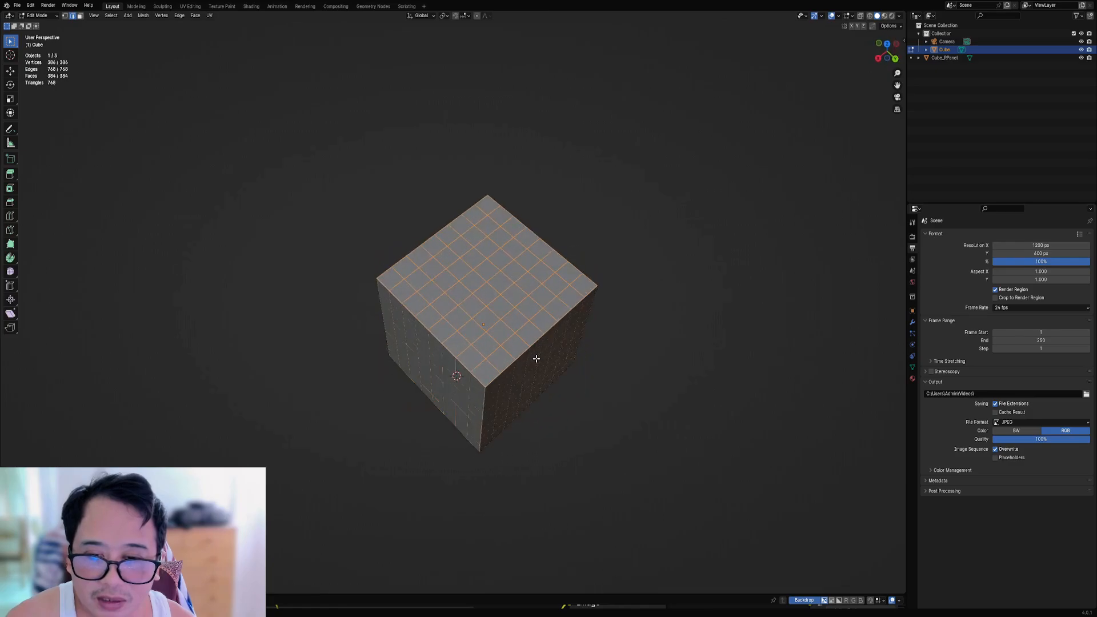
{"action": "key", "text": "Tab"}
Step: Delete the Cube_RPanel object and reselect the original cube
{"action": "left_click", "coordinate": [939, 57]}
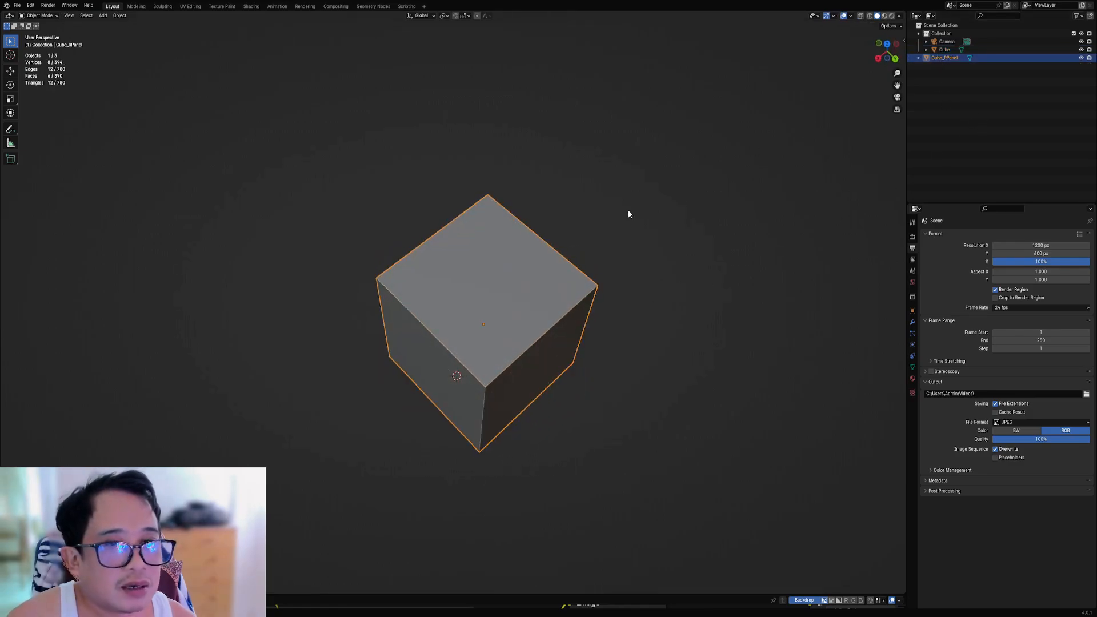
{"action": "key", "text": "Delete"}
{"action": "left_click", "coordinate": [519, 314]}
Step: Select a block of faces 3 wide and 5 high in the upper corner of one cube side
{"action": "key", "text": "Tab"}
{"action": "middle_click_drag", "start_coordinate": [519, 314], "coordinate": [429, 238]}
{"action": "key", "text": "alt+a"}
{"action": "scroll", "coordinate": [499, 296], "scroll_direction": "up", "scroll_amount": 3}
{"action": "key", "text": "ctrl+z"}
{"action": "key", "text": "ctrl+z"}
{"action": "key", "text": "3"}
{"action": "left_click", "coordinate": [406, 196]}
{"action": "left_click", "coordinate": [481, 382], "text": "ctrl+shift"}
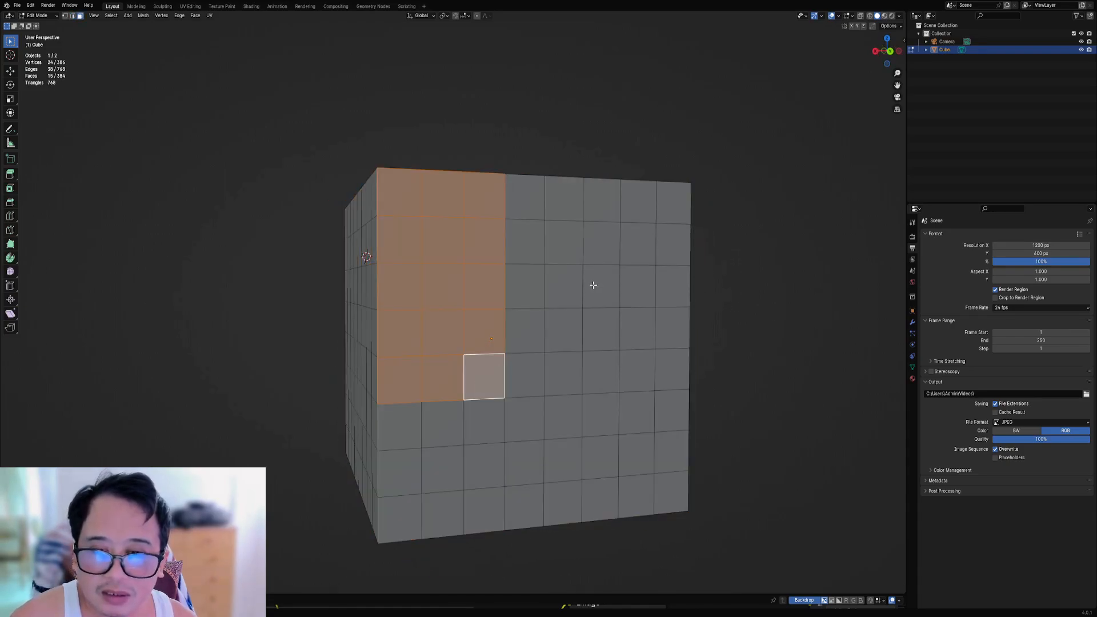
Step: Generate Random Panels on the selected faces with 7 subdivision cuts, the Square solver and an 80% panel amount
{"action": "key", "text": "Tab"}
{"action": "key", "text": "shift+q"}
{"action": "left_click", "coordinate": [577, 254]}
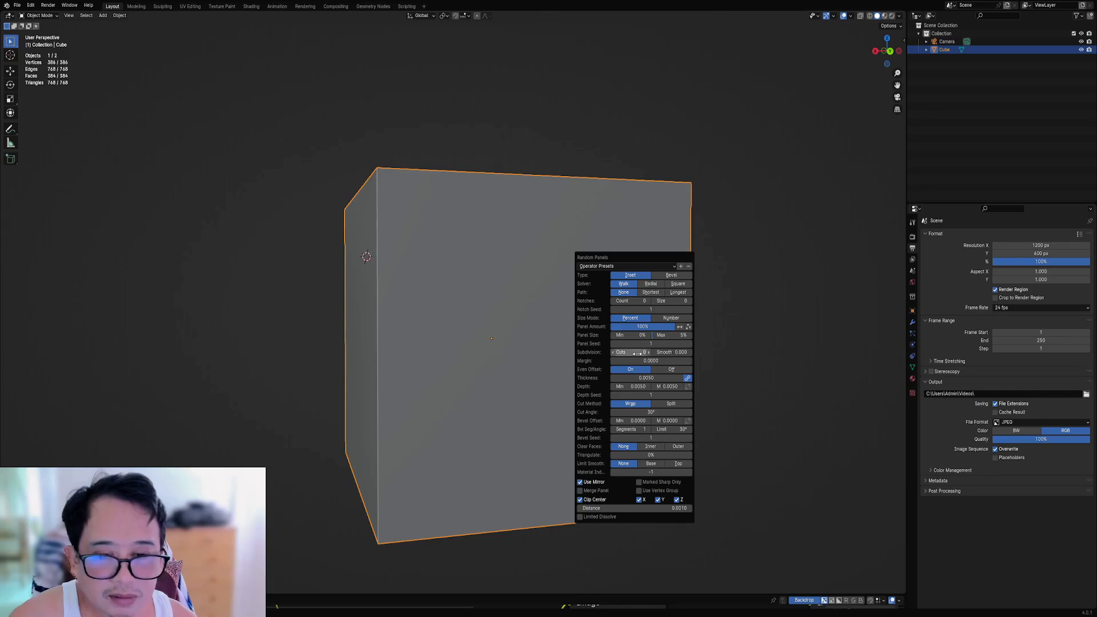
{"action": "scroll", "coordinate": [637, 354], "scroll_direction": "up", "scroll_amount": 2, "text": "ctrl"}
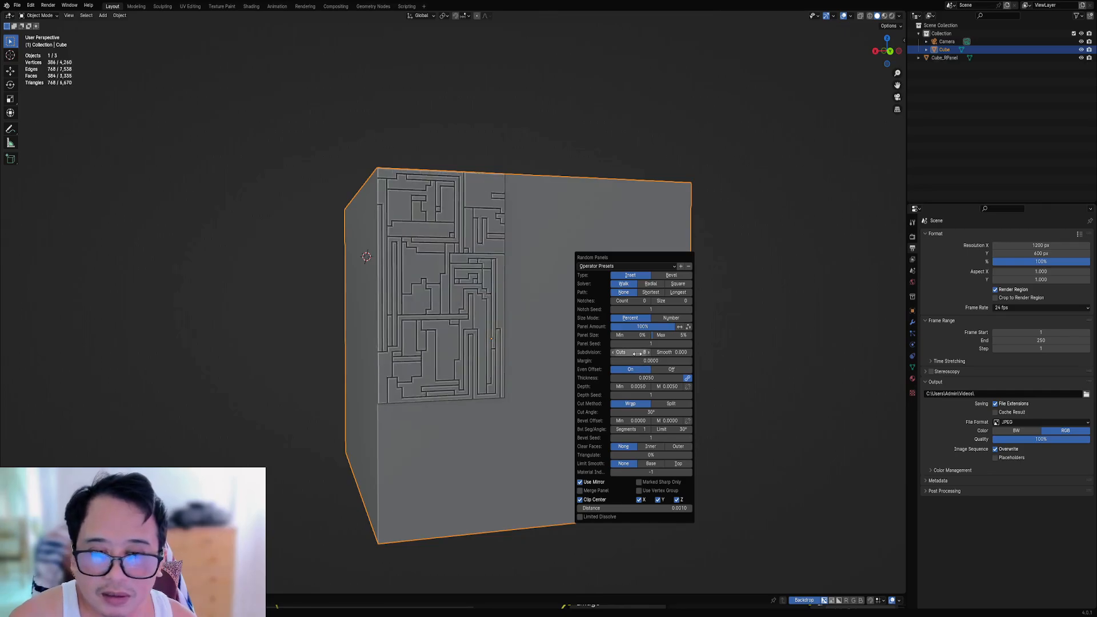
{"action": "scroll", "coordinate": [637, 354], "scroll_direction": "down", "scroll_amount": 1, "text": "ctrl"}
{"action": "left_click", "coordinate": [678, 284]}
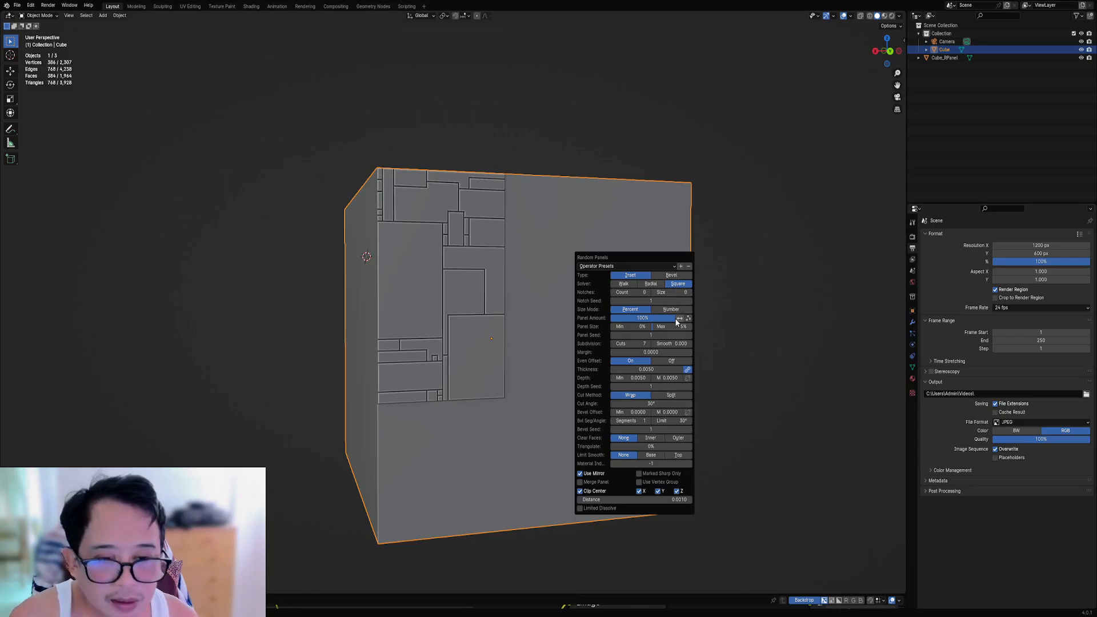
{"action": "left_click_drag", "start_coordinate": [673, 323], "coordinate": [641, 322]}
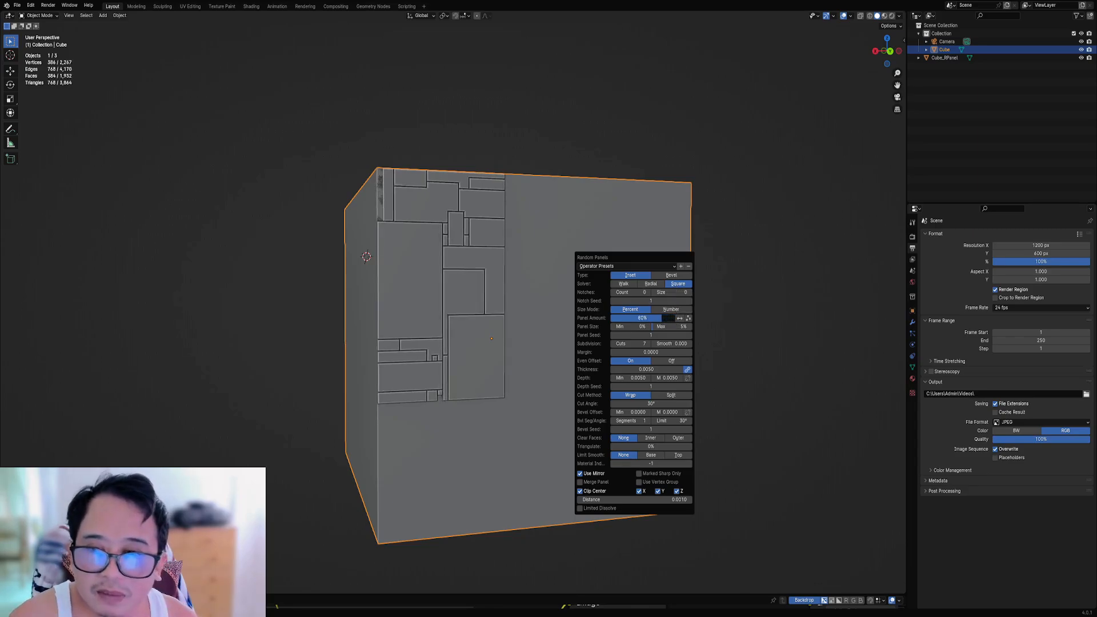
Step: Enable the second toggle of the Panel Amount setting to clear the flickering strip at the cube's corner
{"action": "scroll", "coordinate": [558, 290], "scroll_direction": "up", "scroll_amount": 5}
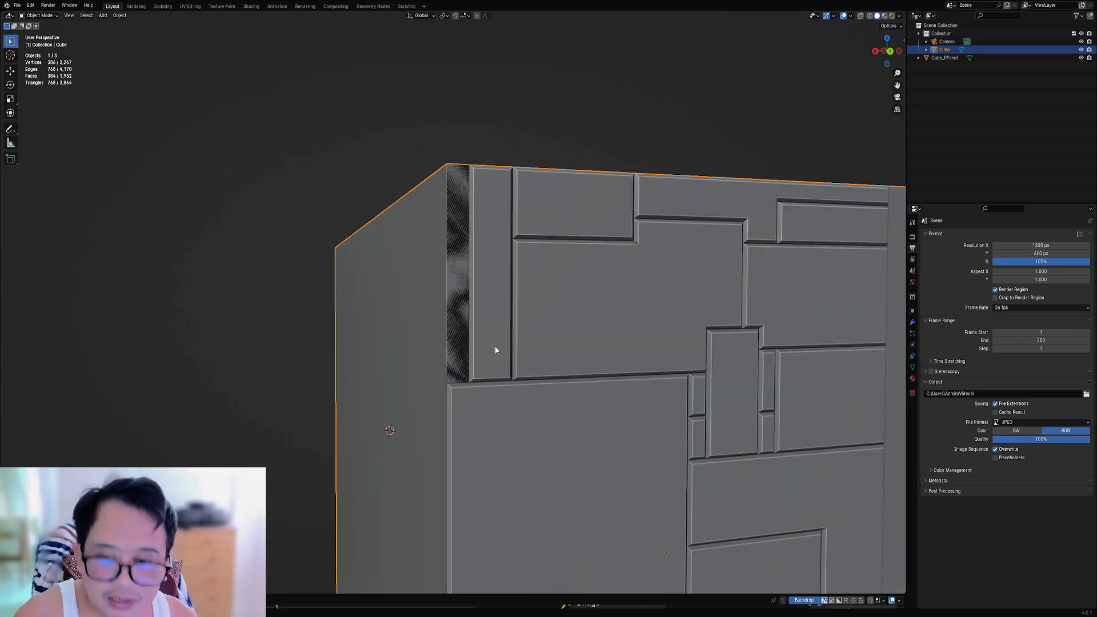
{"action": "key", "text": "F9"}
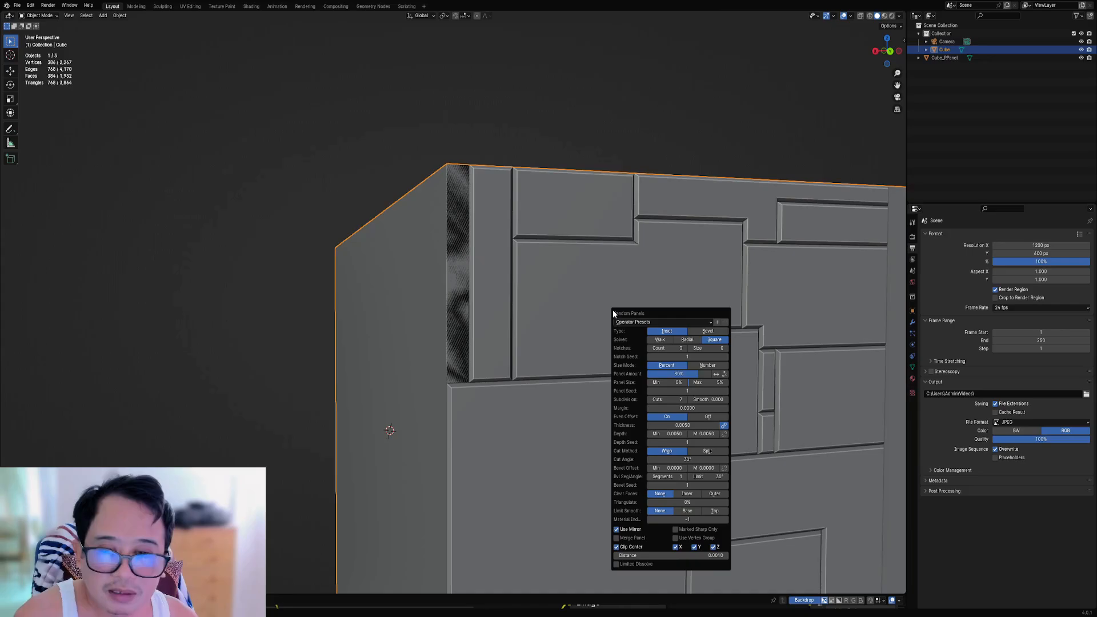
{"action": "left_click", "coordinate": [724, 374]}
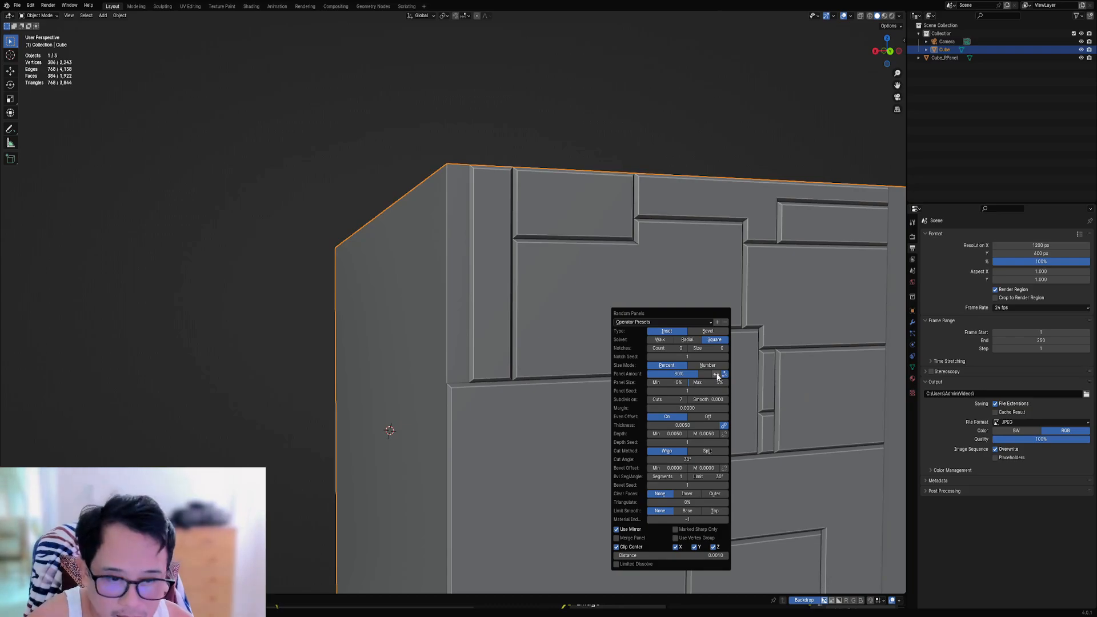
Step: Preview the panels with a 76% panel amount and return the amount to 80%
{"action": "scroll", "coordinate": [619, 338], "scroll_direction": "down", "scroll_amount": 7}
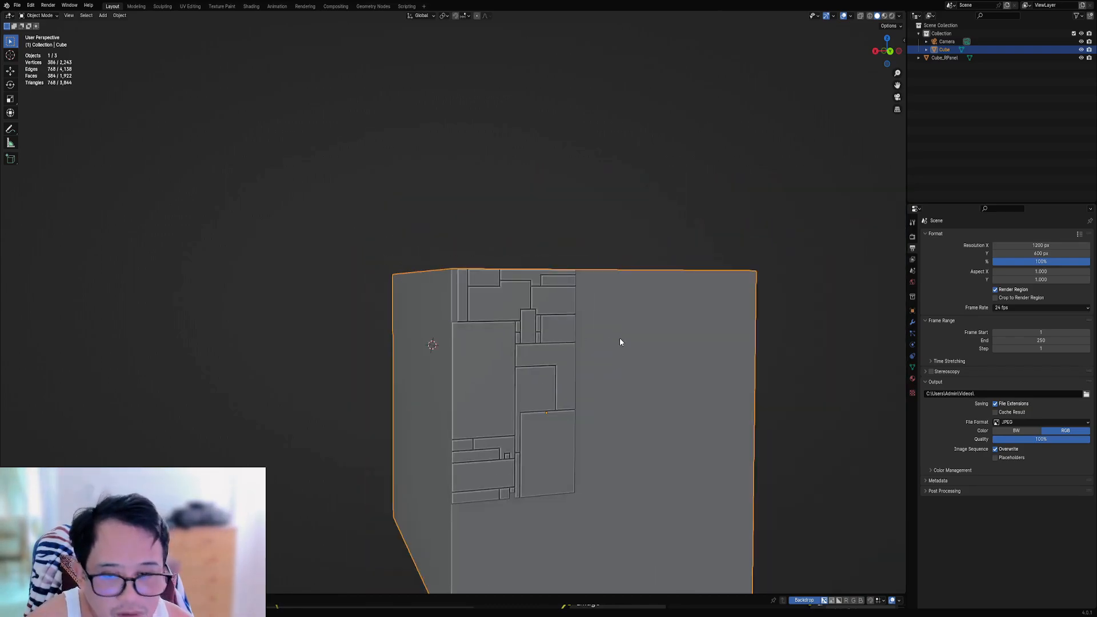
{"action": "middle_click_drag", "start_coordinate": [620, 337], "coordinate": [588, 325], "text": "shift"}
{"action": "key", "text": "F9"}
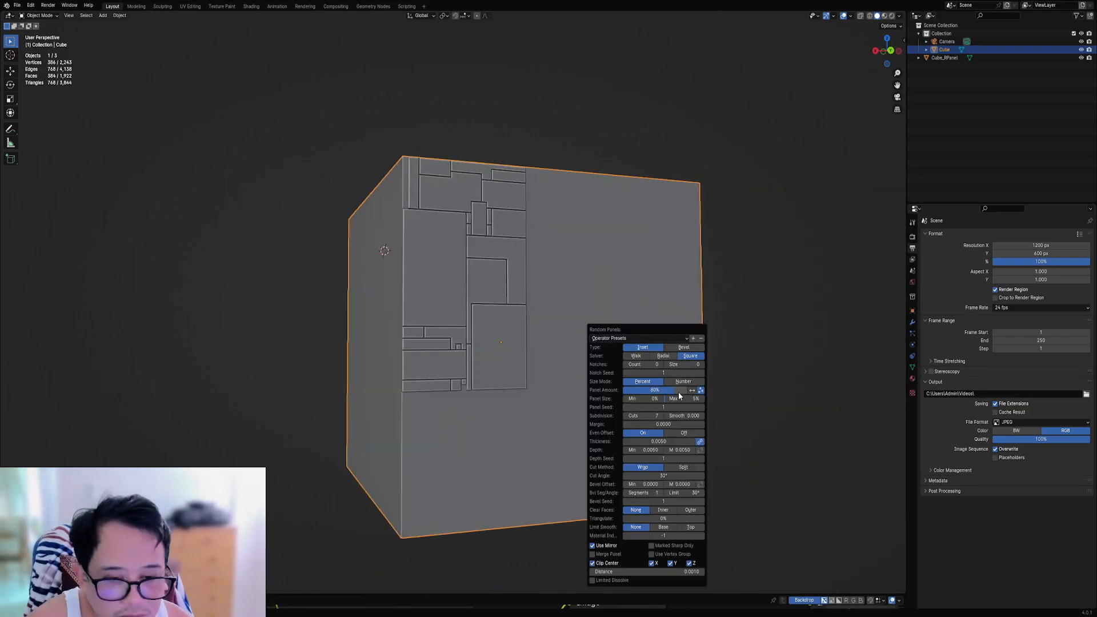
{"action": "mouse_move", "coordinate": [680, 391]}
{"action": "left_mouse_down"}
{"action": "mouse_move", "coordinate": [629, 392]}
{"action": "mouse_move", "coordinate": [691, 392]}
{"action": "mouse_move", "coordinate": [635, 392]}
{"action": "mouse_move", "coordinate": [670, 392]}
{"action": "left_mouse_up"}
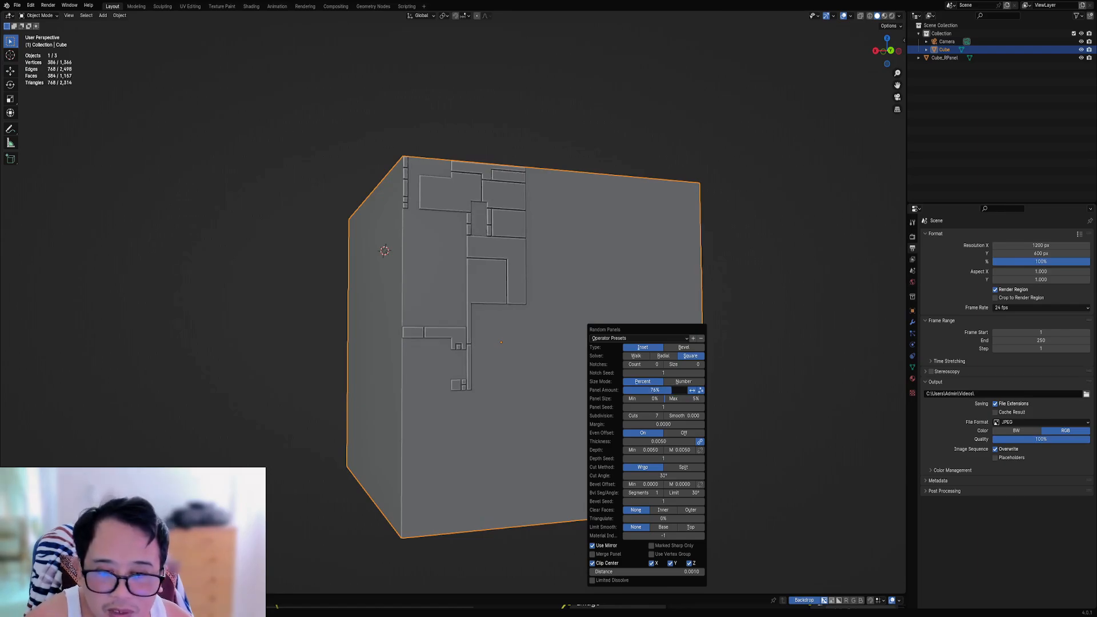
{"action": "left_click_drag", "start_coordinate": [670, 392], "coordinate": [680, 392]}
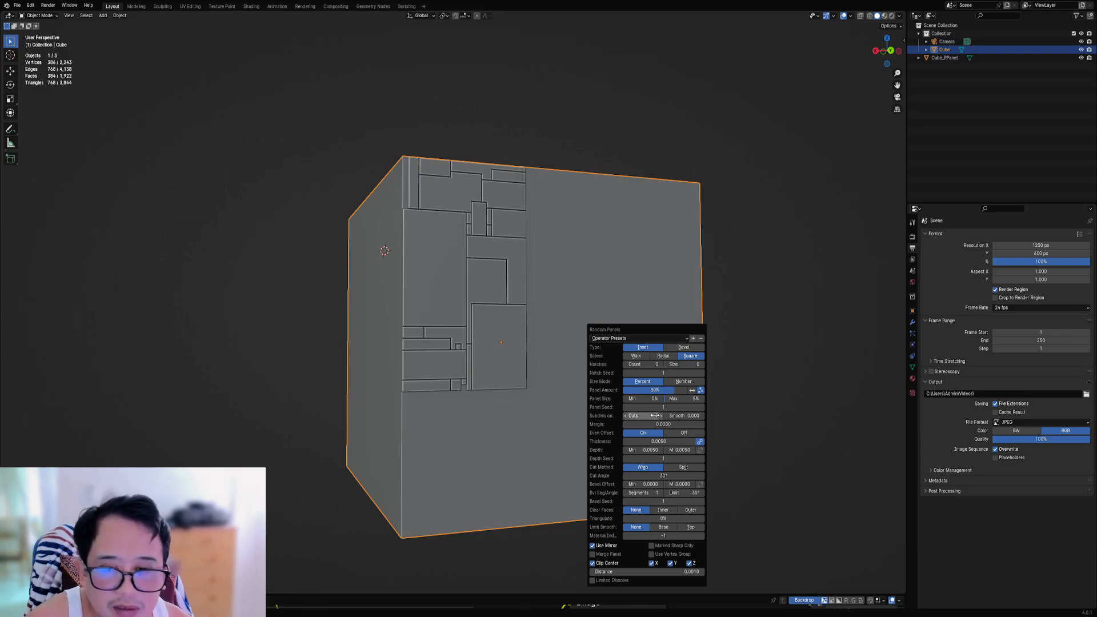
Step: Raise the panels' subdivision cuts to 12 and compare the Radial and Walk solvers before returning to Square
{"action": "left_click_drag", "start_coordinate": [655, 415], "coordinate": [668, 407]}
{"action": "left_click", "coordinate": [664, 355]}
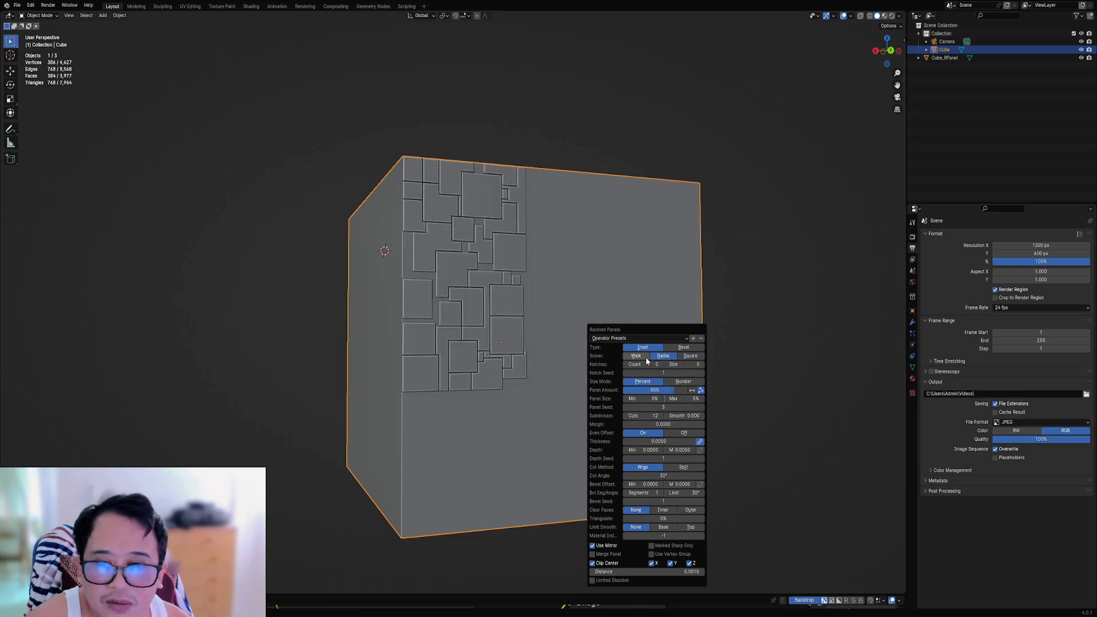
{"action": "left_click", "coordinate": [637, 356]}
{"action": "left_click", "coordinate": [690, 355]}
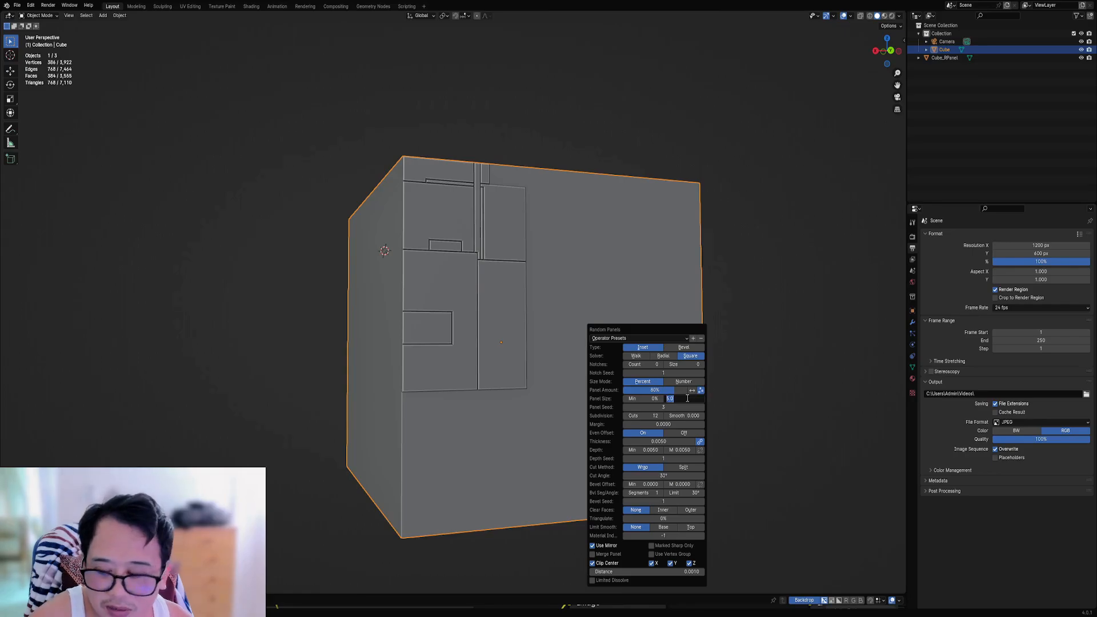
Step: Set the maximum panel size to 4% and cycle through panel seeds to try other layouts
{"action": "type", "text": "4"}
{"action": "key", "text": "Return"}
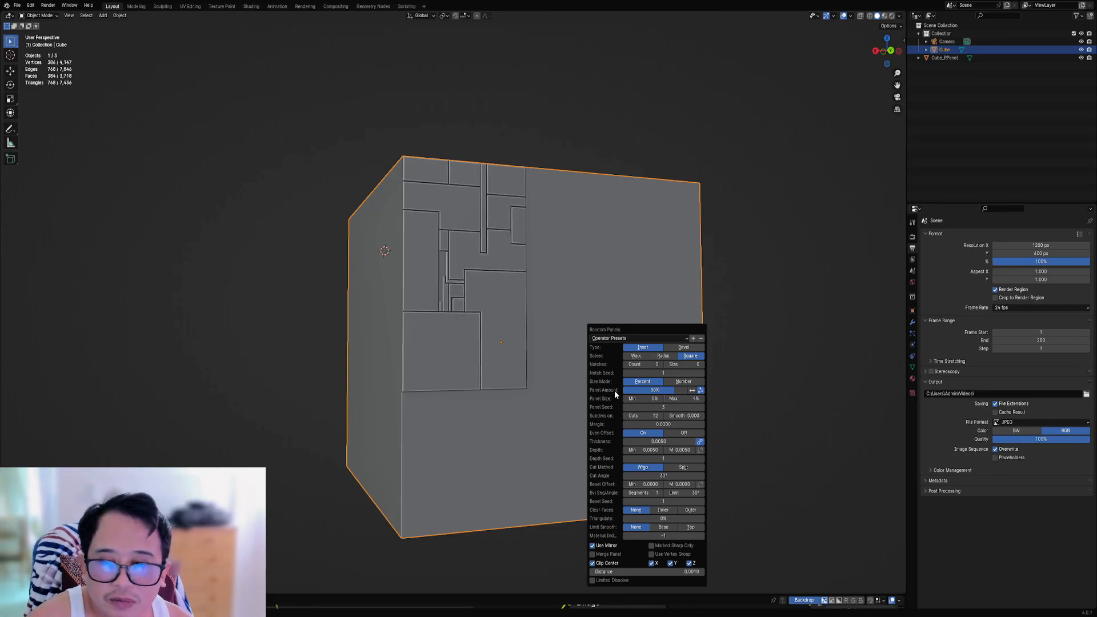
{"action": "mouse_move", "coordinate": [646, 409]}
{"action": "left_mouse_down"}
{"action": "mouse_move", "coordinate": [680, 409]}
{"action": "mouse_move", "coordinate": [646, 409]}
{"action": "mouse_move", "coordinate": [674, 390]}
{"action": "mouse_move", "coordinate": [660, 391]}
{"action": "mouse_move", "coordinate": [673, 390]}
{"action": "mouse_move", "coordinate": [668, 407]}
{"action": "left_mouse_up"}
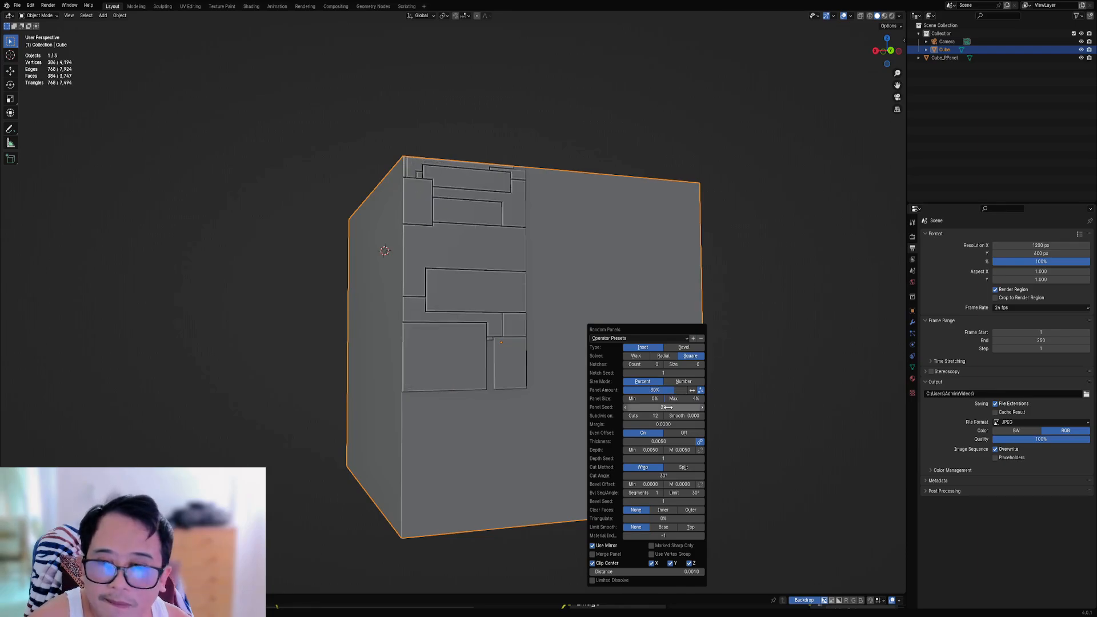
{"action": "scroll", "coordinate": [667, 407], "scroll_direction": "up", "scroll_amount": 6, "text": "ctrl"}
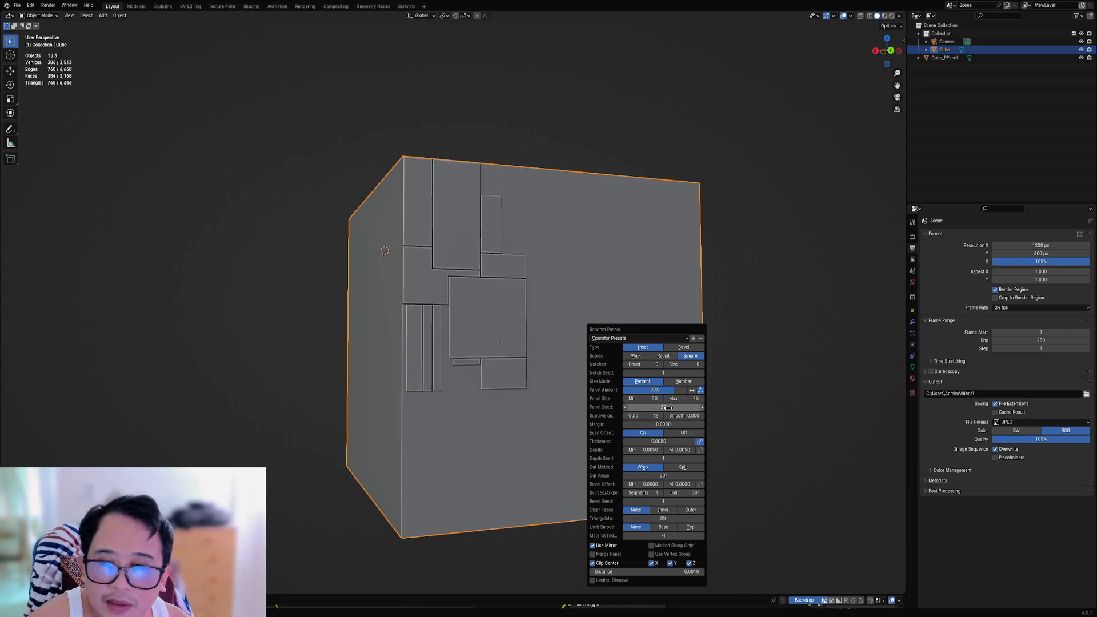
{"action": "scroll", "coordinate": [667, 407], "scroll_direction": "up", "scroll_amount": 1, "text": "ctrl"}
Step: Lower the panel amount to 60% and step through further panel seeds for a new layout on the selected faces
{"action": "left_click_drag", "start_coordinate": [675, 391], "coordinate": [660, 391]}
{"action": "scroll", "coordinate": [664, 407], "scroll_direction": "up", "scroll_amount": 2, "text": "ctrl"}
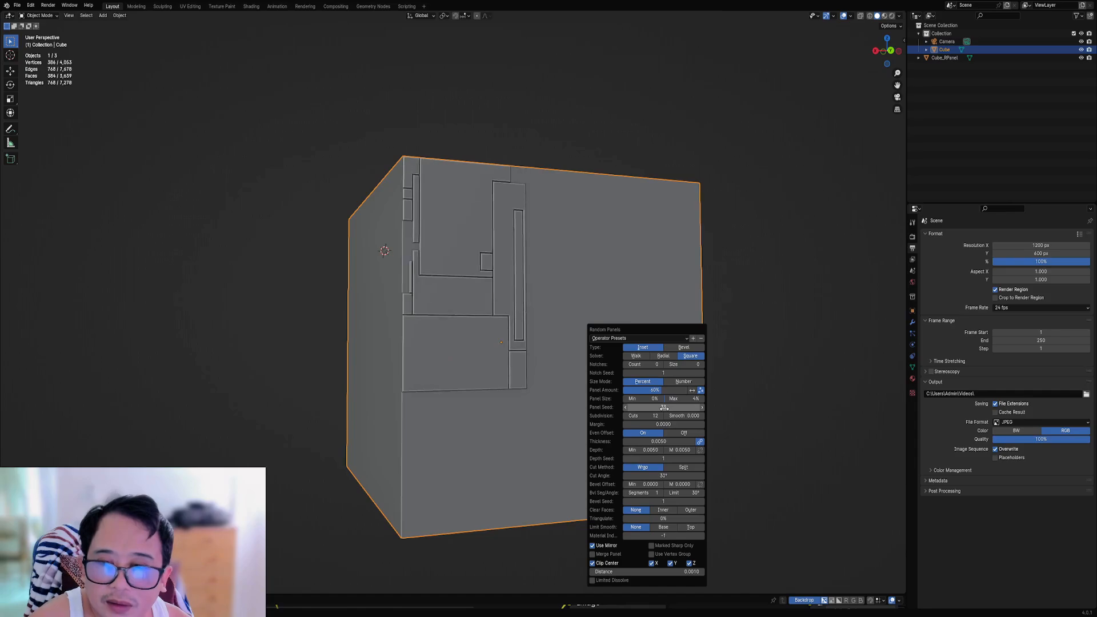
{"action": "scroll", "coordinate": [664, 407], "scroll_direction": "up", "scroll_amount": 4, "text": "ctrl"}
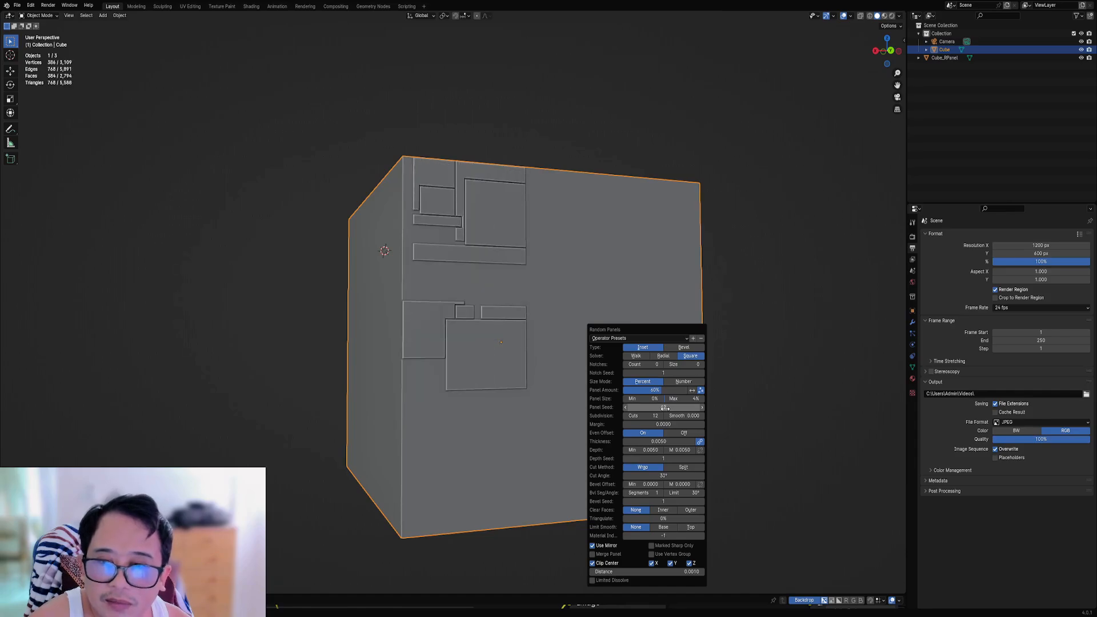
{"action": "scroll", "coordinate": [665, 408], "scroll_direction": "up", "scroll_amount": 4, "text": "ctrl"}
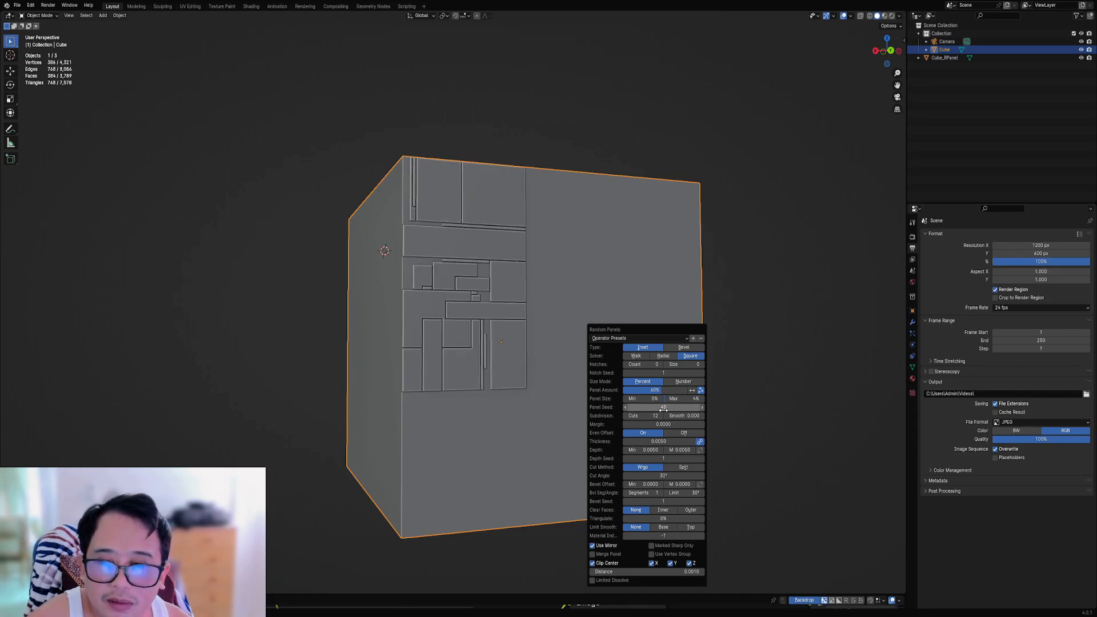
{"action": "middle_click_drag", "start_coordinate": [663, 408], "coordinate": [579, 379]}
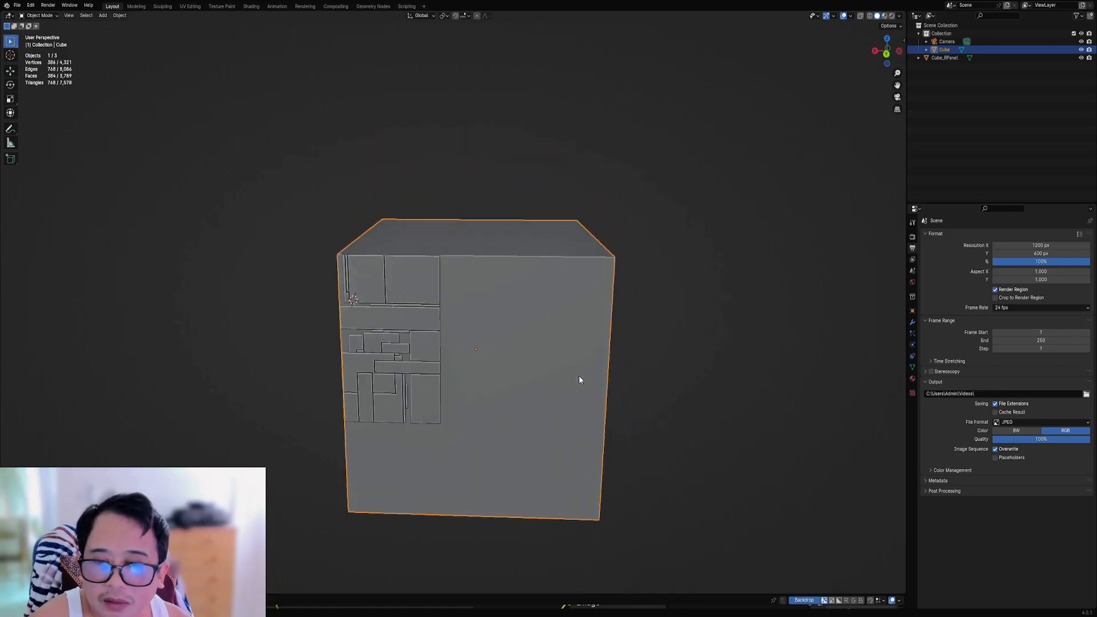
Step: Select a 3 by 4 block of faces beside the existing panels, generate Random Panels on it, and set the panel seed to 13
{"action": "key", "text": "Tab"}
{"action": "left_click", "coordinate": [468, 284]}
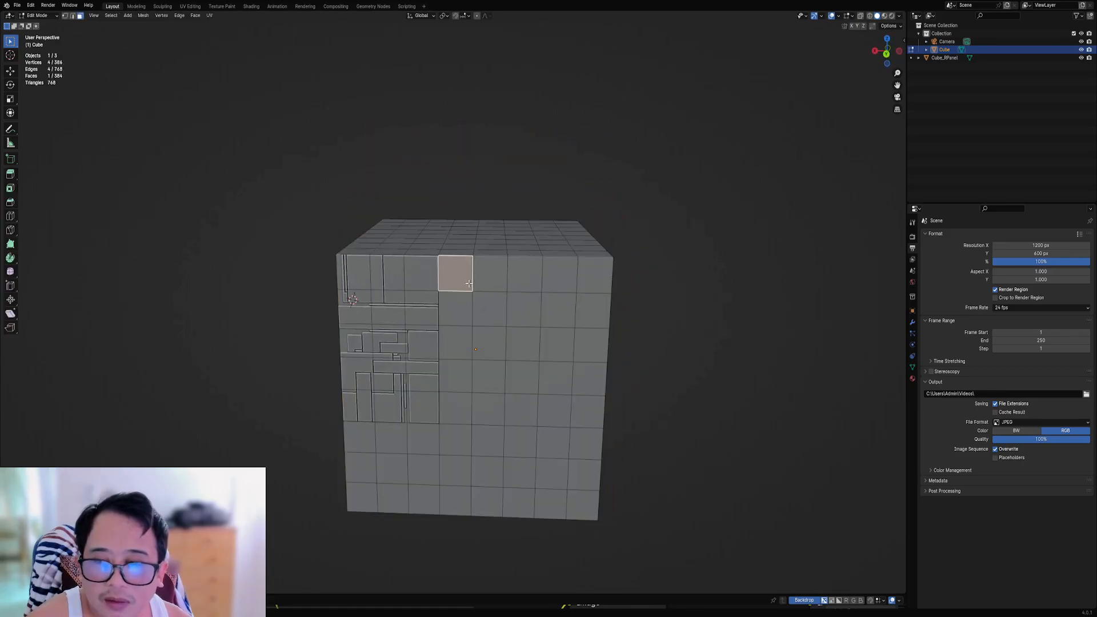
{"action": "left_click", "coordinate": [536, 382], "text": "ctrl+shift"}
{"action": "key", "text": "Tab"}
{"action": "key", "text": "shift+q"}
{"action": "left_click", "coordinate": [626, 326]}
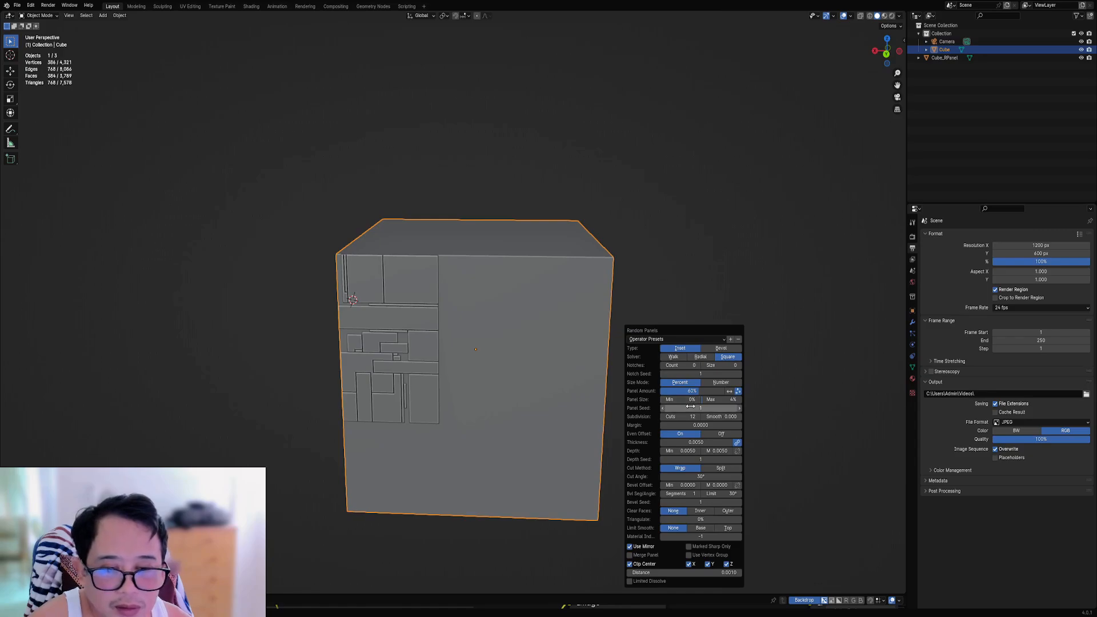
{"action": "left_click_drag", "start_coordinate": [691, 406], "coordinate": [716, 407]}
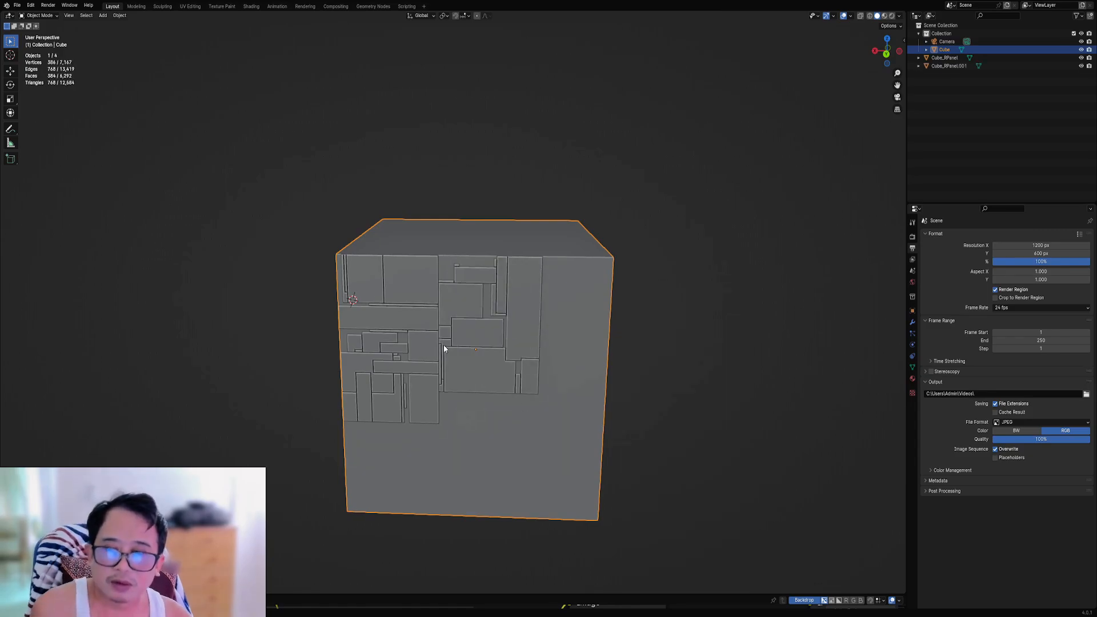
Step: Save the current Random Panels settings as an operator preset named panels_60_perc
{"action": "middle_click_drag", "start_coordinate": [443, 344], "coordinate": [487, 313]}
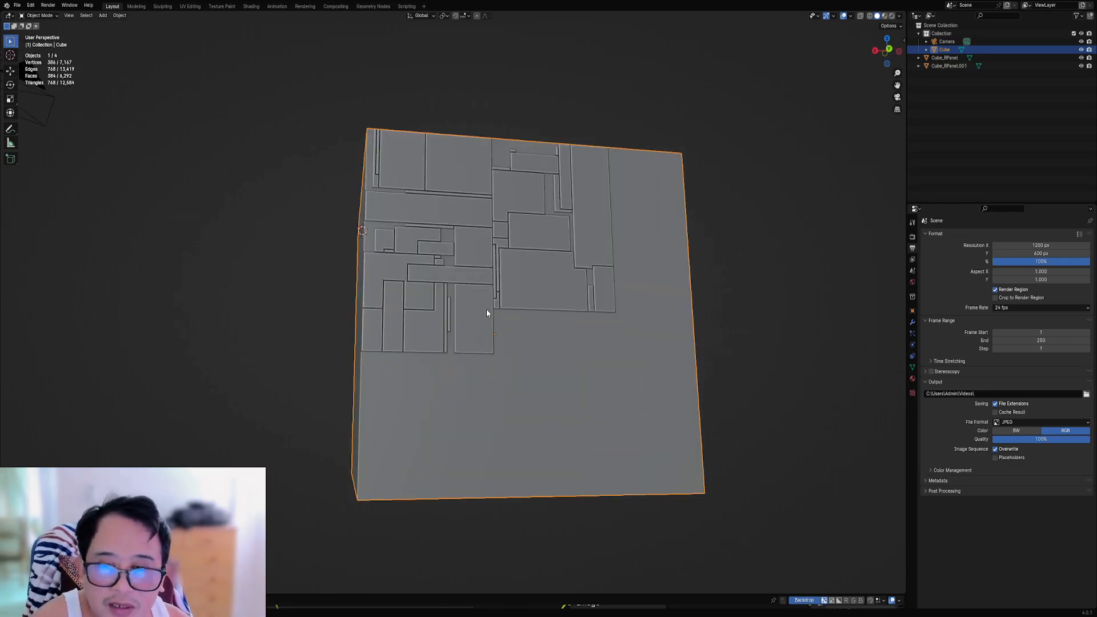
{"action": "middle_click_drag", "start_coordinate": [526, 233], "coordinate": [526, 291], "text": "shift"}
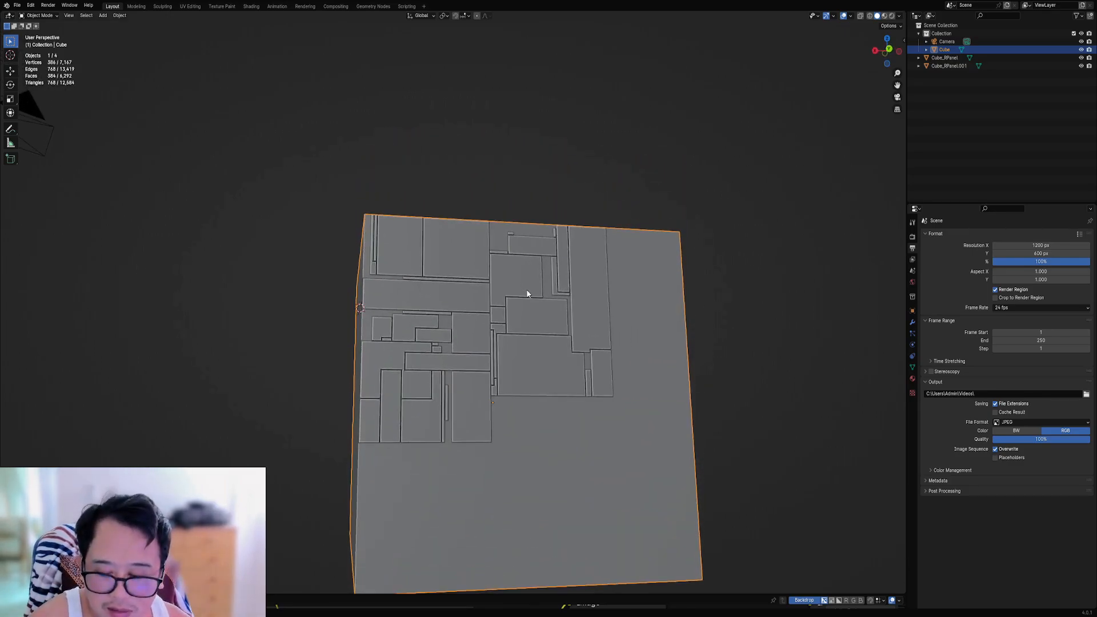
{"action": "key", "text": "F9"}
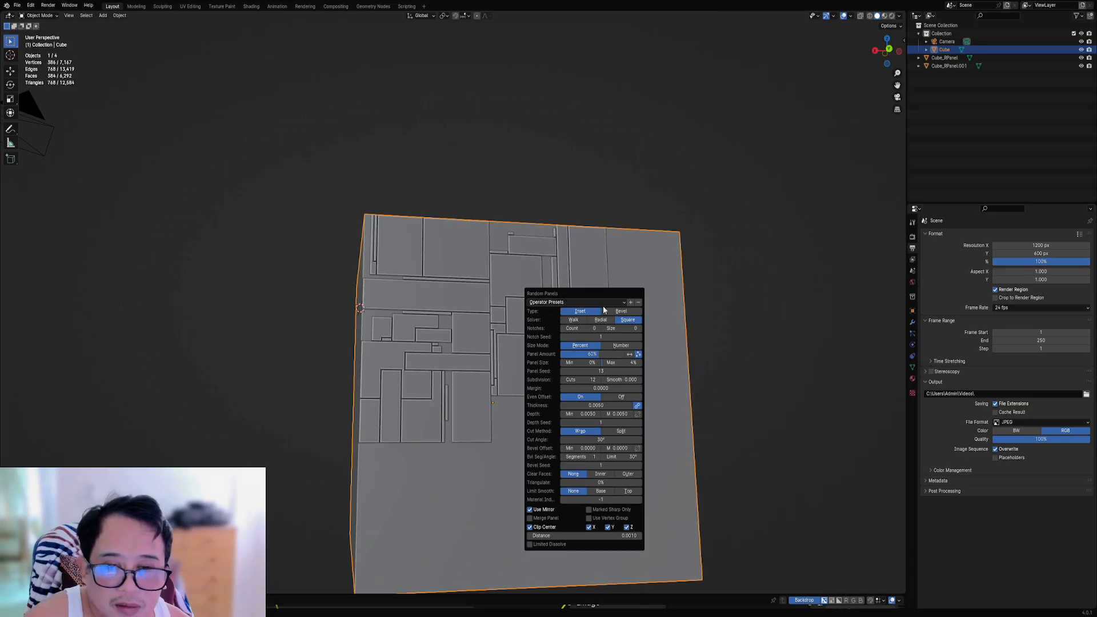
{"action": "left_click", "coordinate": [631, 302]}
{"action": "left_click", "coordinate": [631, 316]}
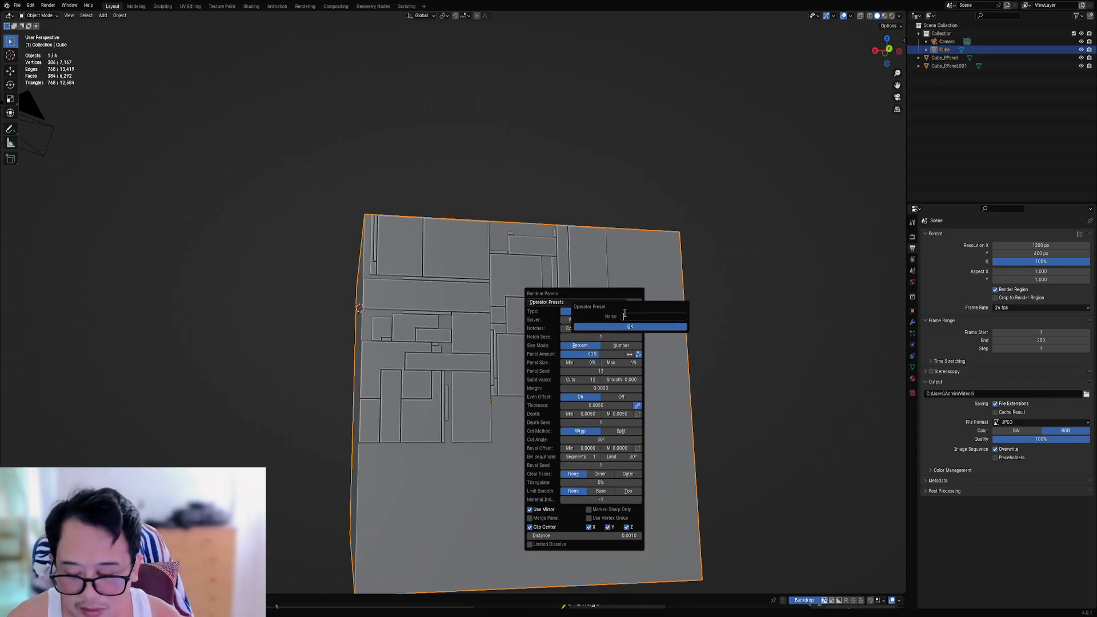
{"action": "type", "text": "panel"}
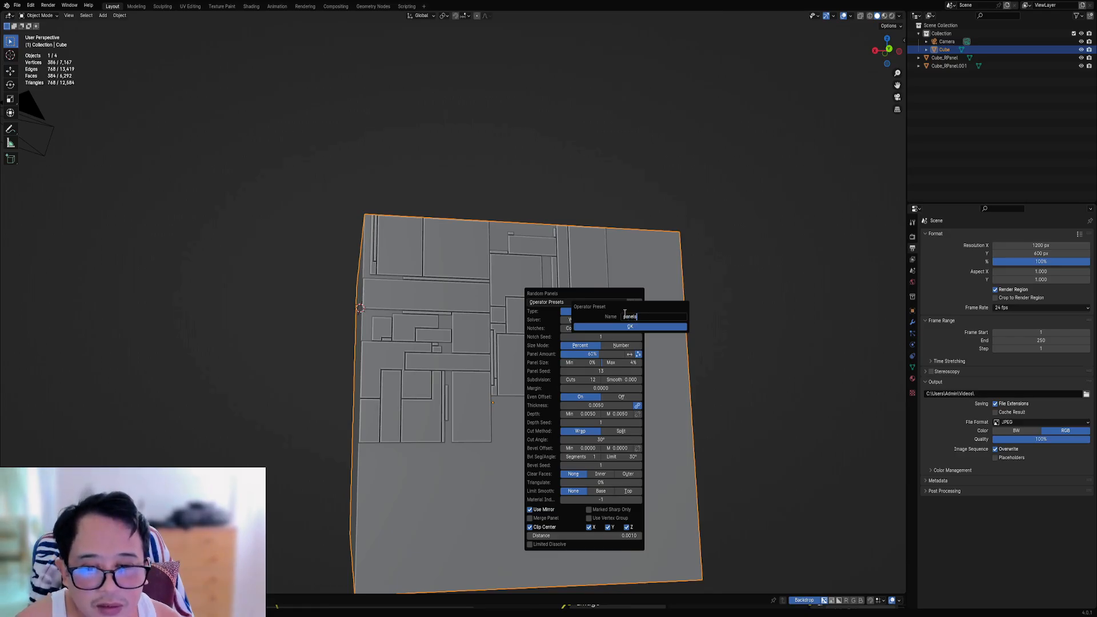
{"action": "type", "text": "s"}
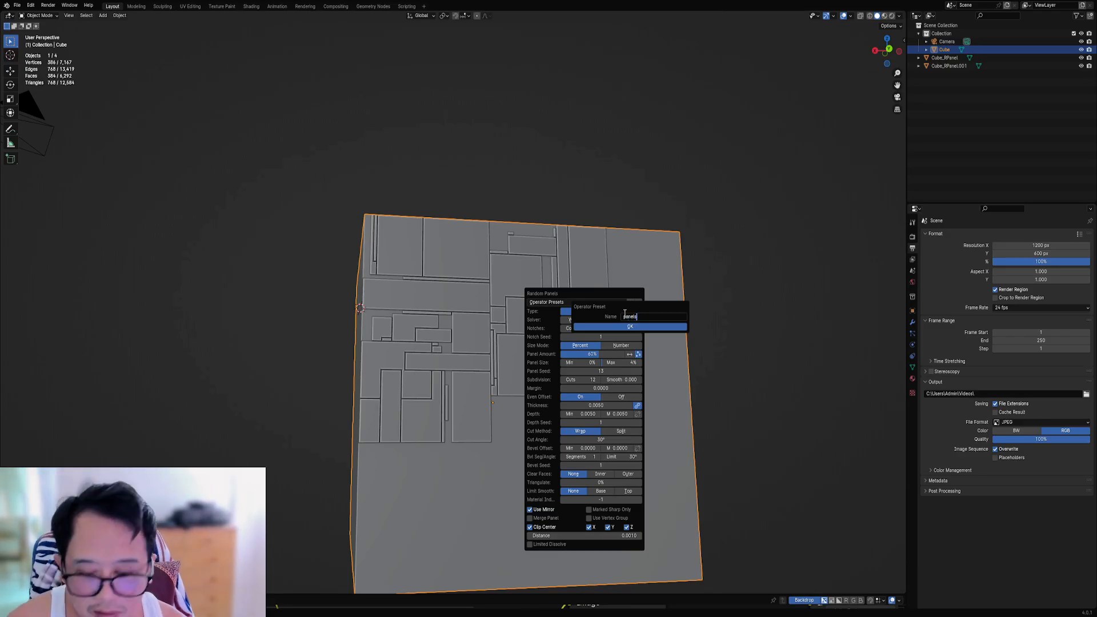
{"action": "type", "text": "_"}
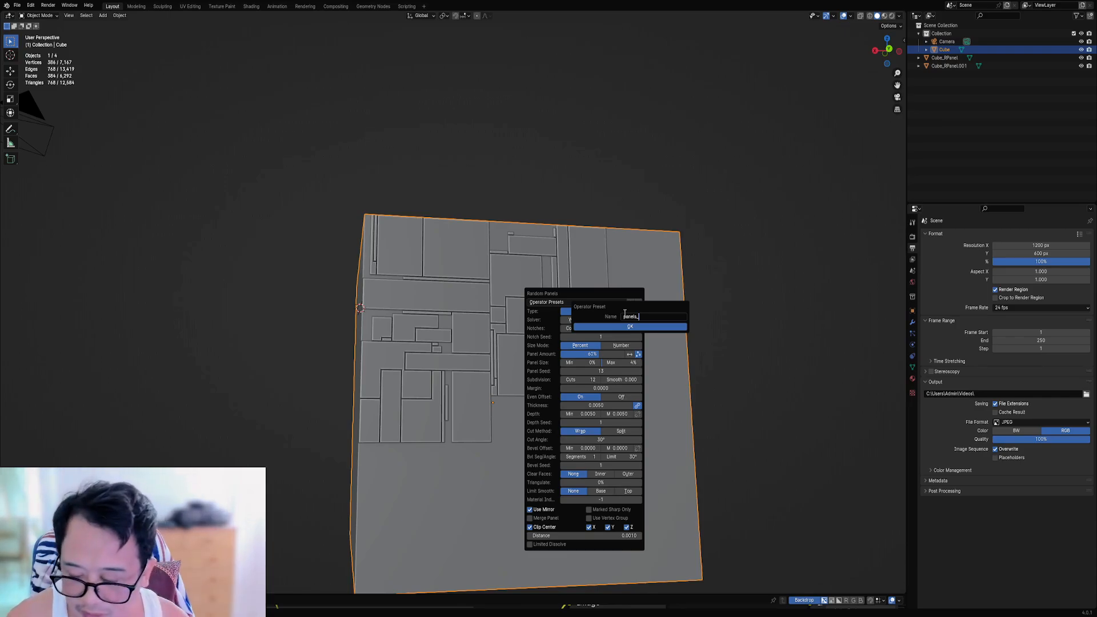
{"action": "type", "text": "60_"}
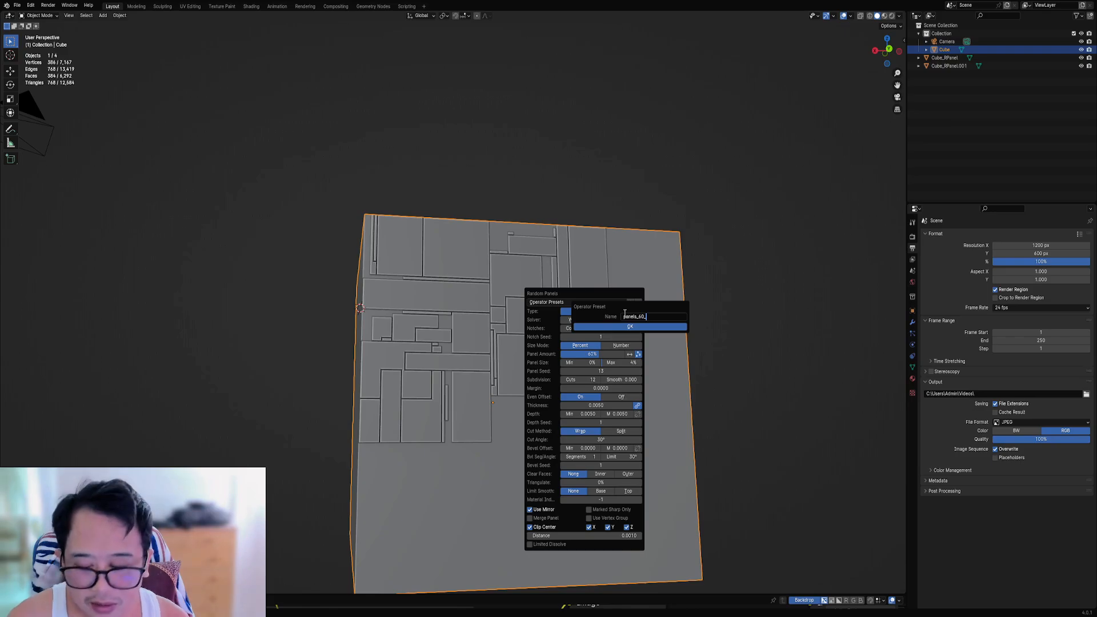
{"action": "type", "text": "perc"}
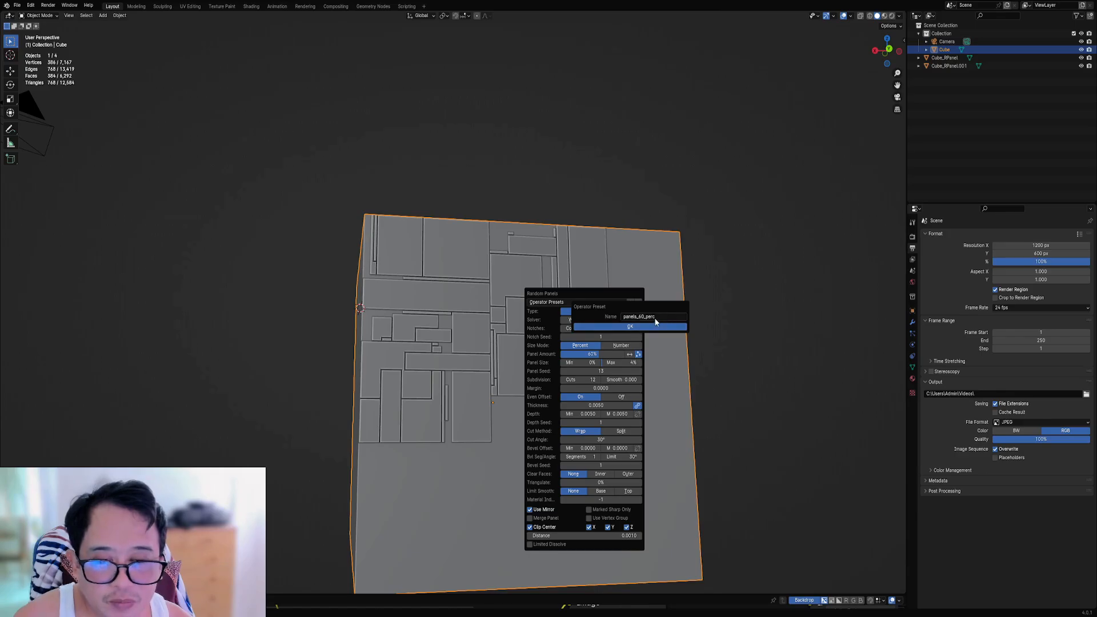
{"action": "left_click", "coordinate": [643, 326]}
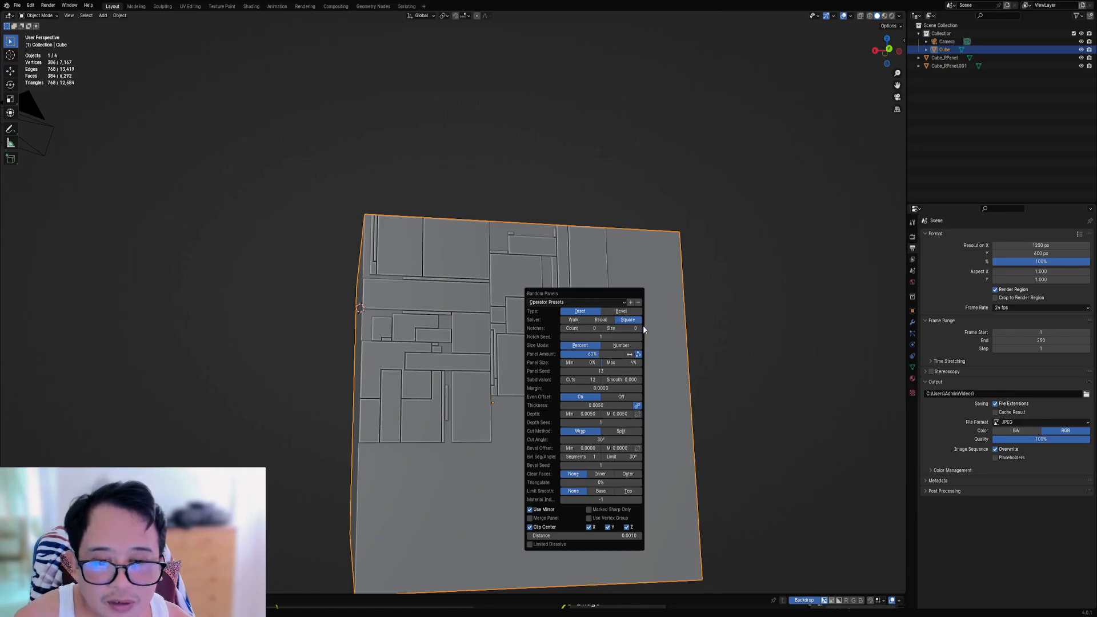
Step: Select a 12-face block on the adjacent blank side of the cube and generate Random Panels there with the operator defaults restored
{"action": "scroll", "coordinate": [606, 343], "scroll_direction": "down", "scroll_amount": 4}
{"action": "middle_click_drag", "start_coordinate": [620, 346], "coordinate": [508, 330]}
{"action": "key", "text": "Tab"}
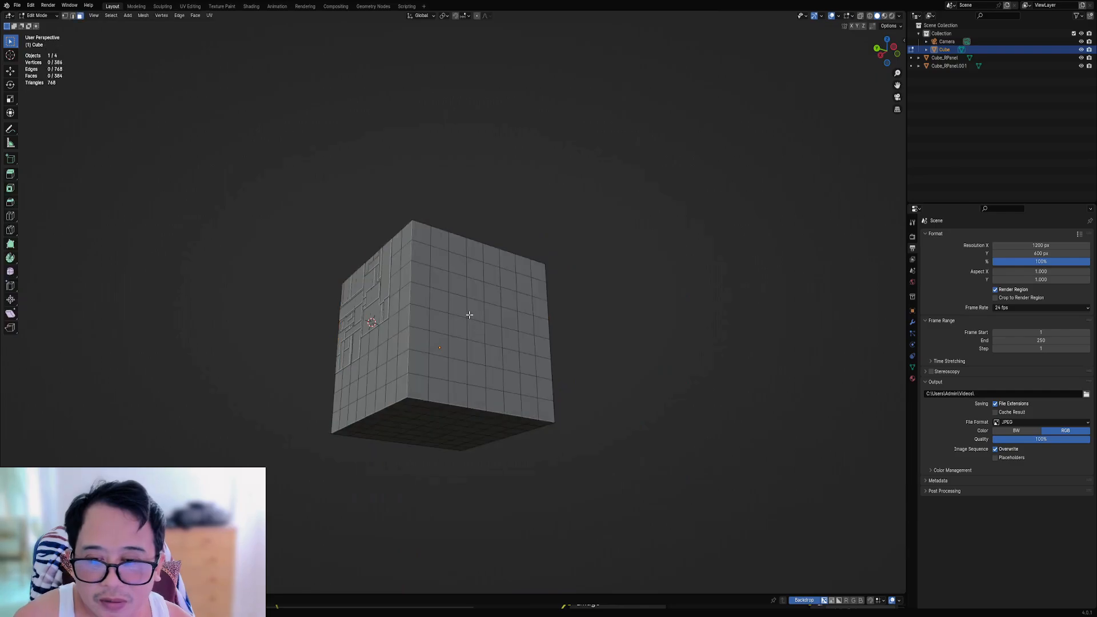
{"action": "left_click", "coordinate": [475, 310]}
{"action": "left_click", "coordinate": [511, 378], "text": "ctrl+shift"}
{"action": "key", "text": "shift+q"}
{"action": "left_click", "coordinate": [575, 330]}
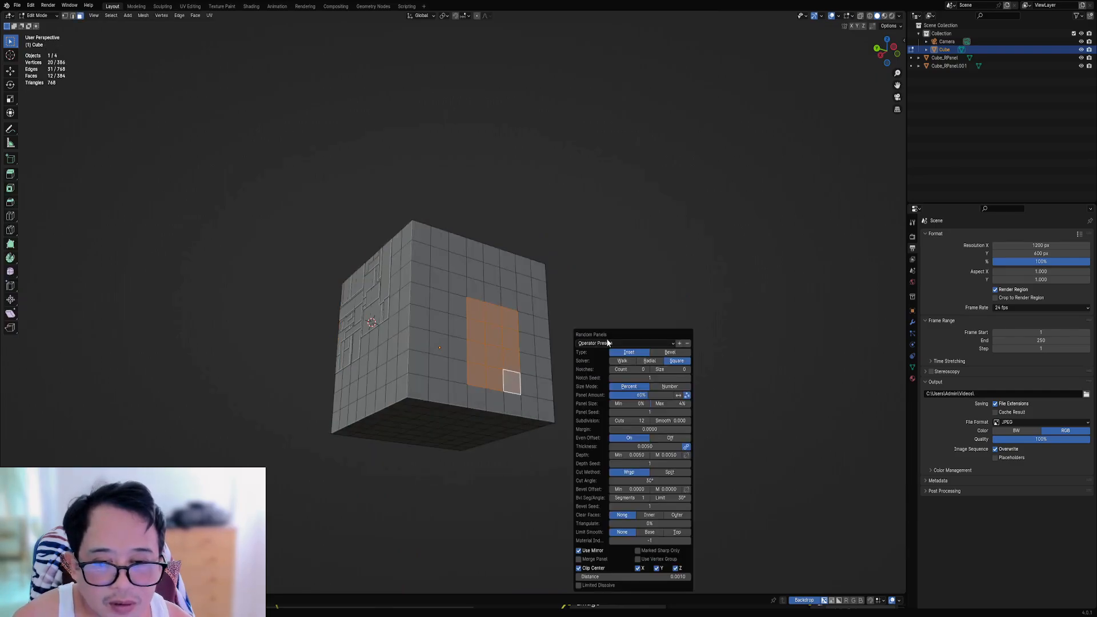
{"action": "left_click", "coordinate": [615, 343]}
{"action": "left_click", "coordinate": [615, 350]}
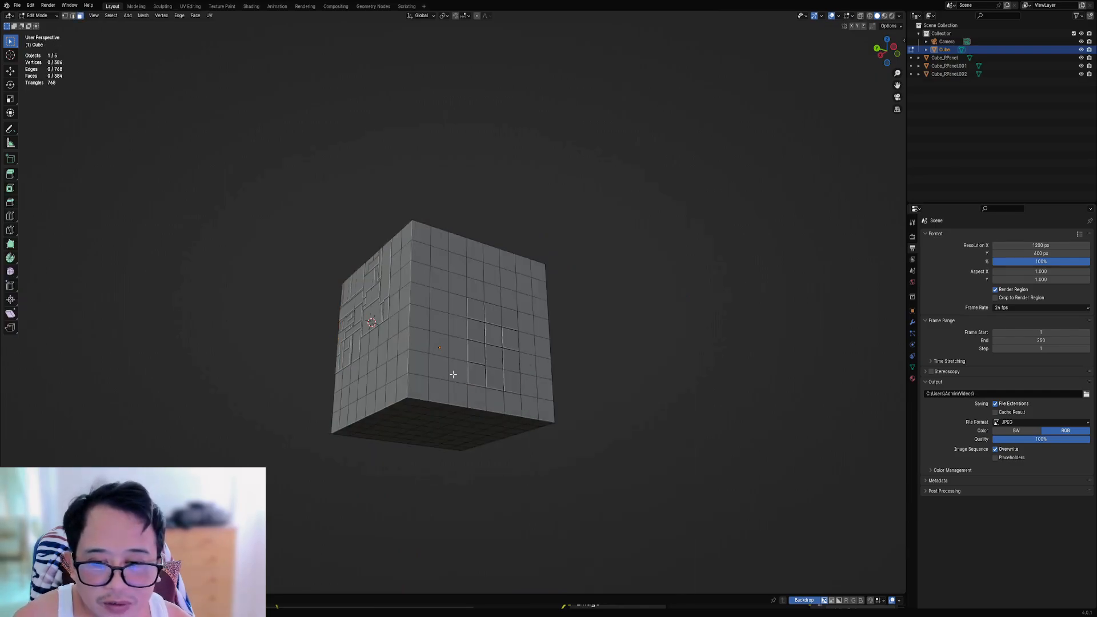
Step: Apply the saved panels 60 perc preset to the new panels
{"action": "middle_click_drag", "start_coordinate": [594, 354], "coordinate": [513, 354]}
{"action": "scroll", "coordinate": [513, 354], "scroll_direction": "up", "scroll_amount": 2}
{"action": "key", "text": "F9"}
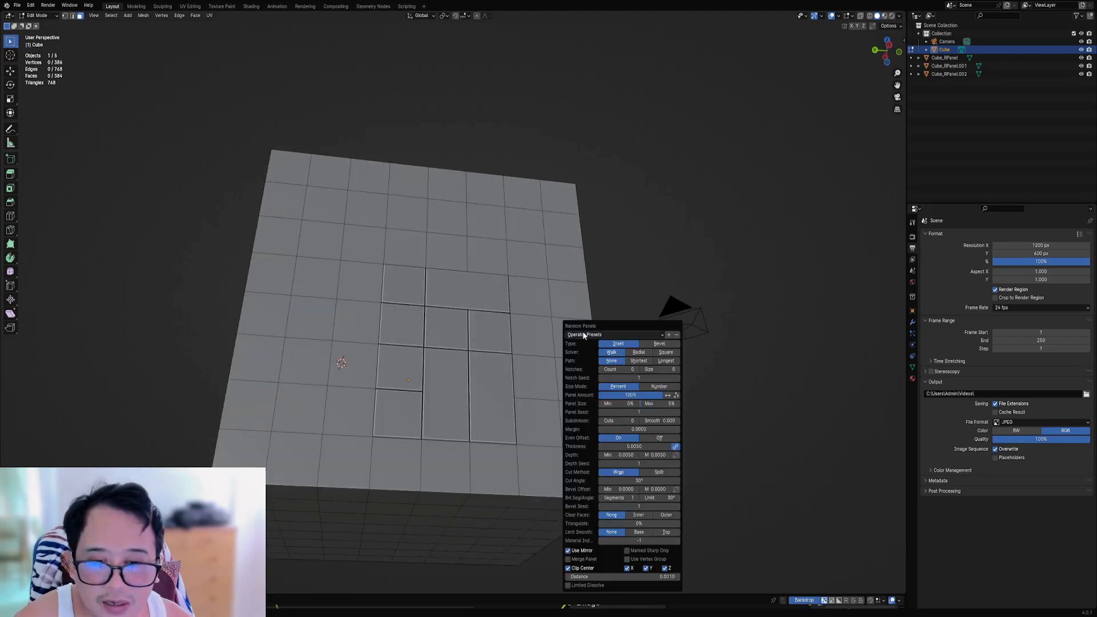
{"action": "left_click", "coordinate": [605, 334]}
{"action": "left_click", "coordinate": [604, 369]}
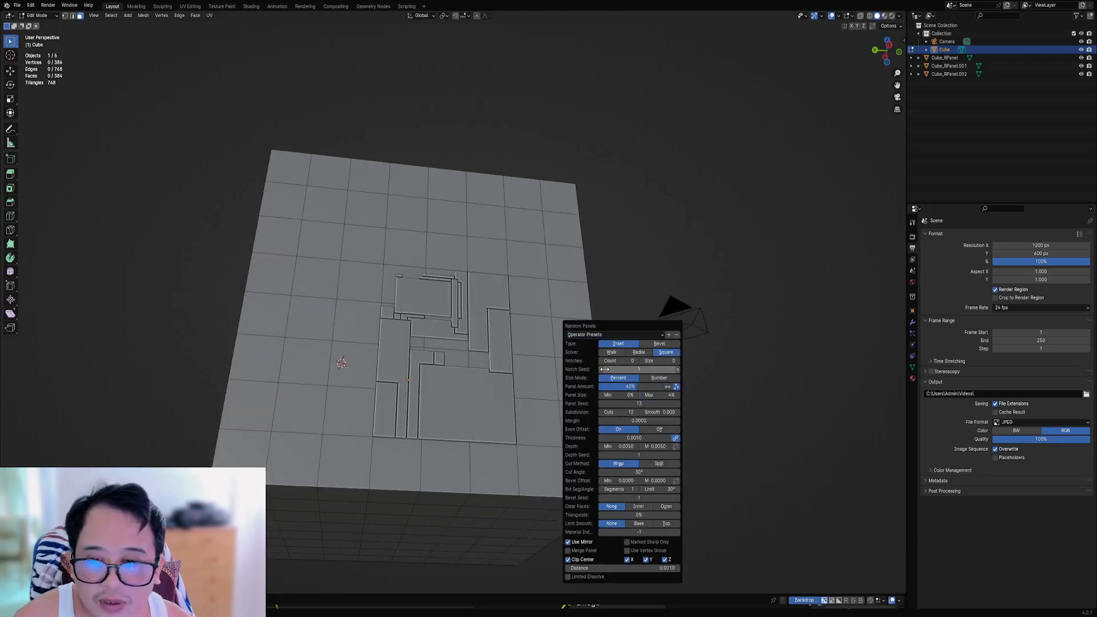
Step: Select a 4 by 5 block of faces on the next blank side of the cube and start Random Panels on it
{"action": "scroll", "coordinate": [457, 337], "scroll_direction": "down", "scroll_amount": 3}
{"action": "middle_click_drag", "start_coordinate": [453, 334], "coordinate": [437, 294]}
{"action": "left_click", "coordinate": [439, 293]}
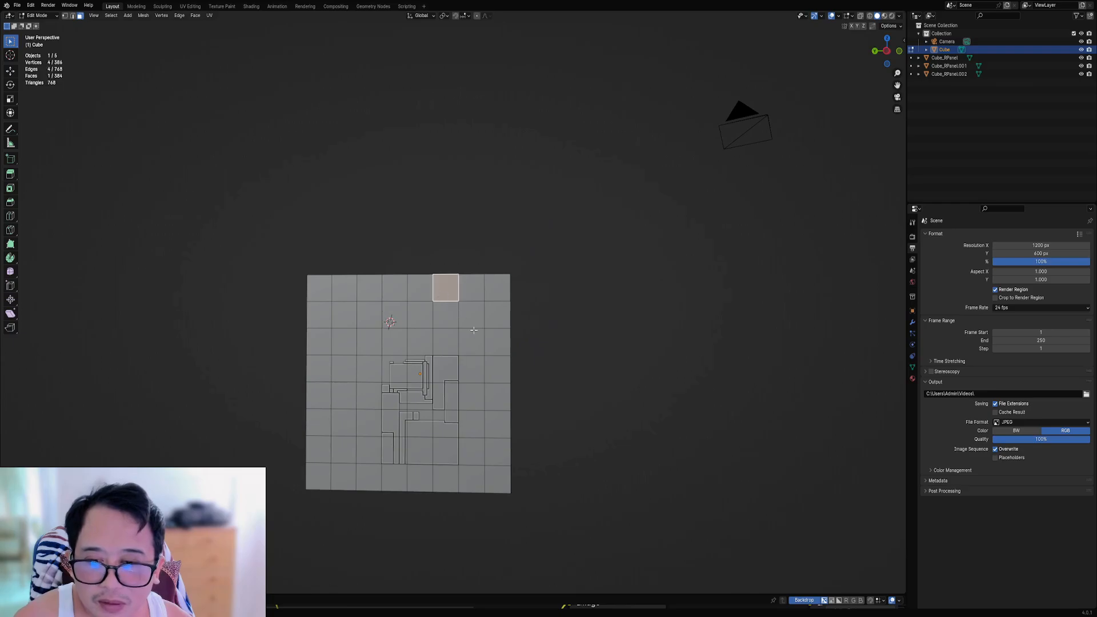
{"action": "middle_click_drag", "start_coordinate": [517, 356], "coordinate": [425, 289]}
{"action": "left_click", "coordinate": [422, 285]}
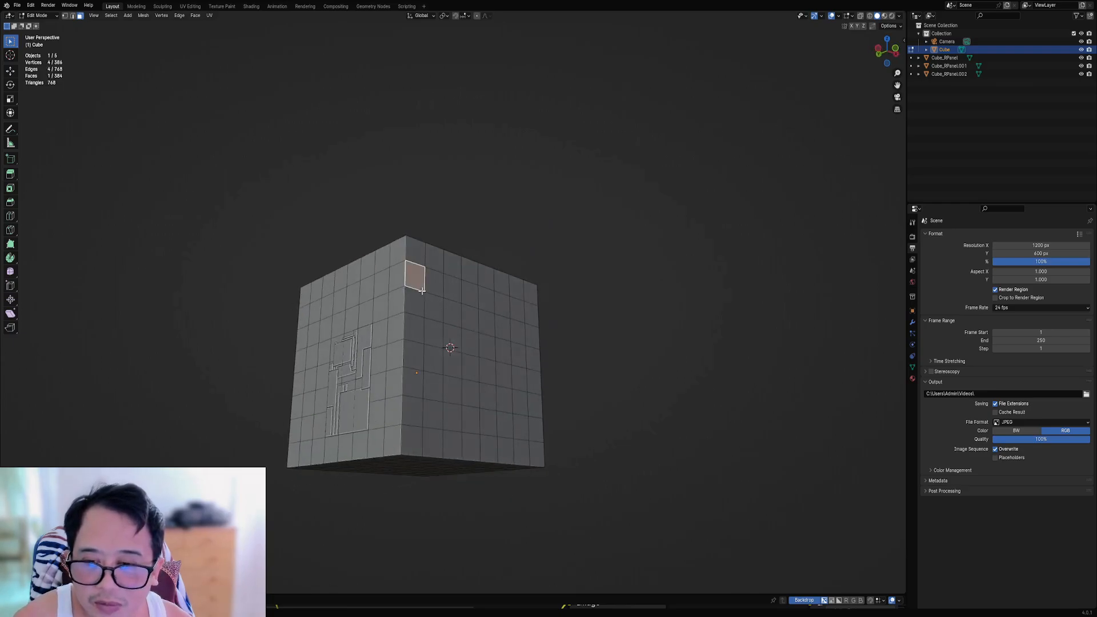
{"action": "left_click", "coordinate": [470, 393], "text": "ctrl+shift"}
{"action": "key", "text": "shift+q"}
{"action": "left_click", "coordinate": [556, 329]}
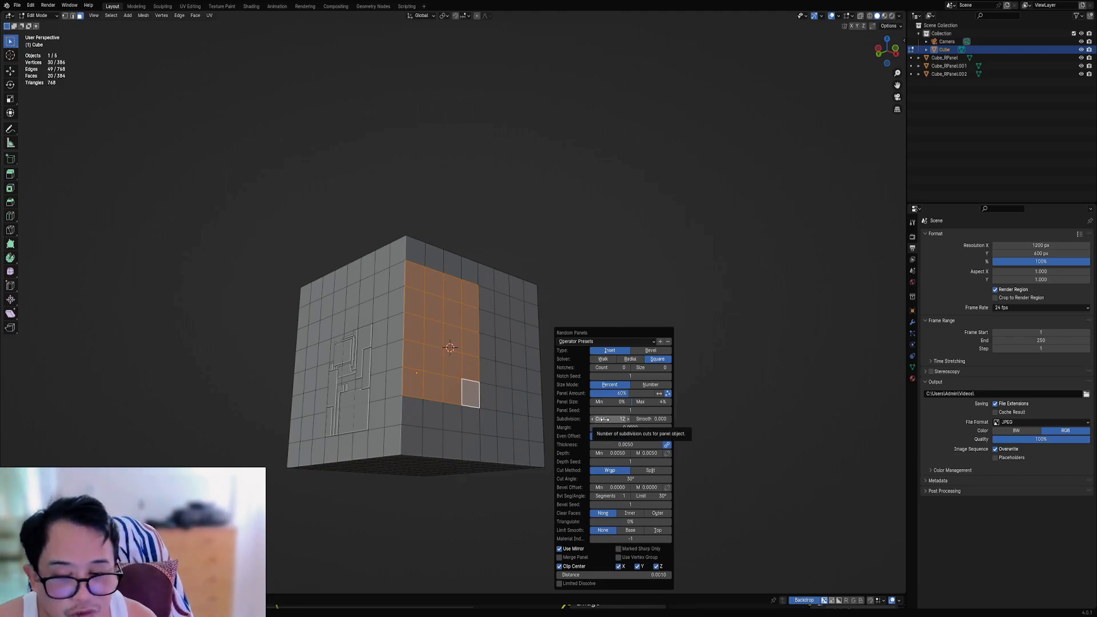
Step: Look through the available operator presets without choosing one, generate the panels, and set their subdivision cuts to 0
{"action": "left_click", "coordinate": [603, 341]}
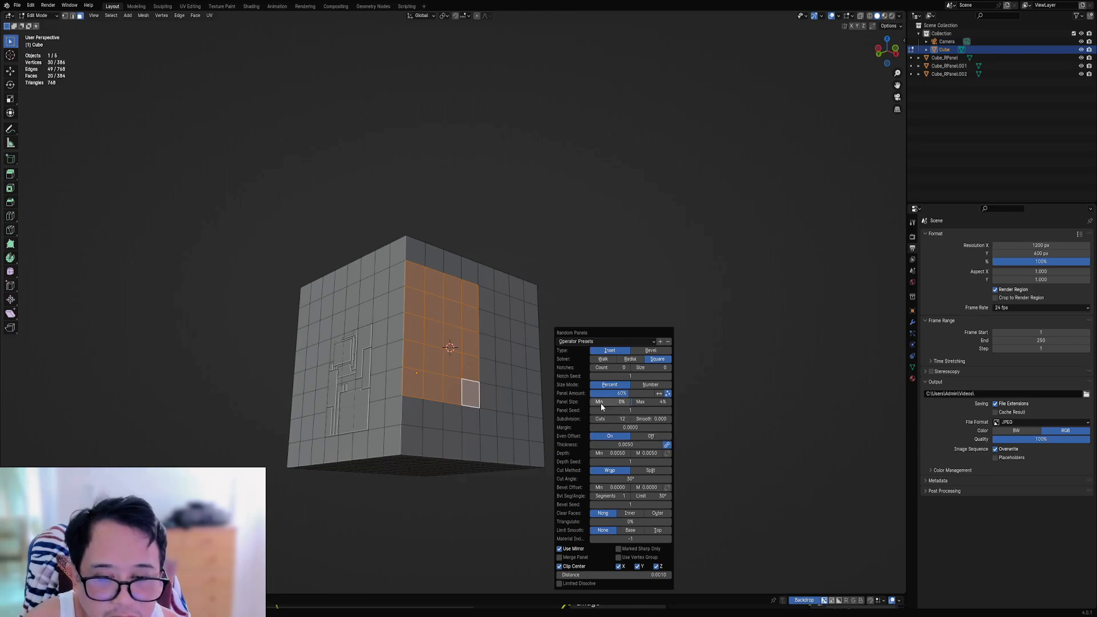
{"action": "left_click", "coordinate": [606, 341]}
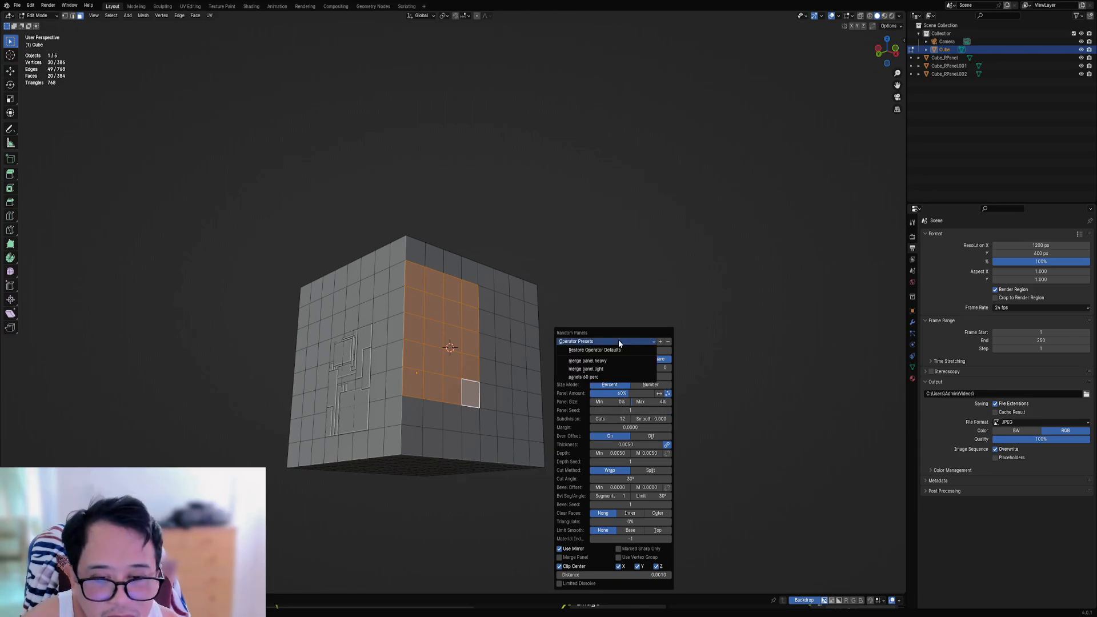
{"action": "key", "text": "Escape"}
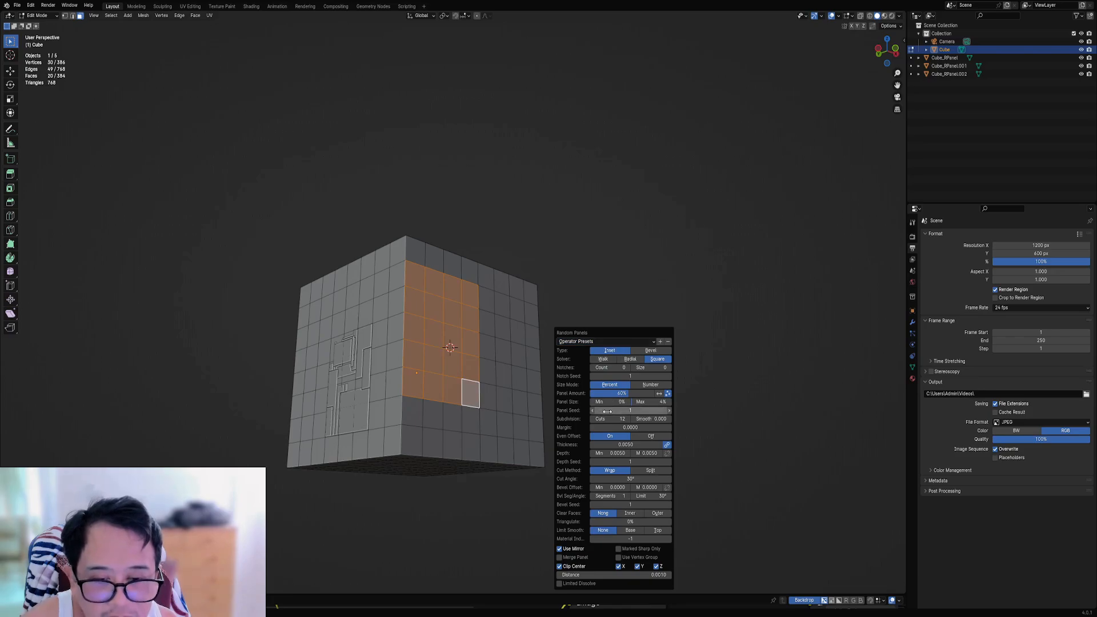
{"action": "left_click", "coordinate": [608, 420]}
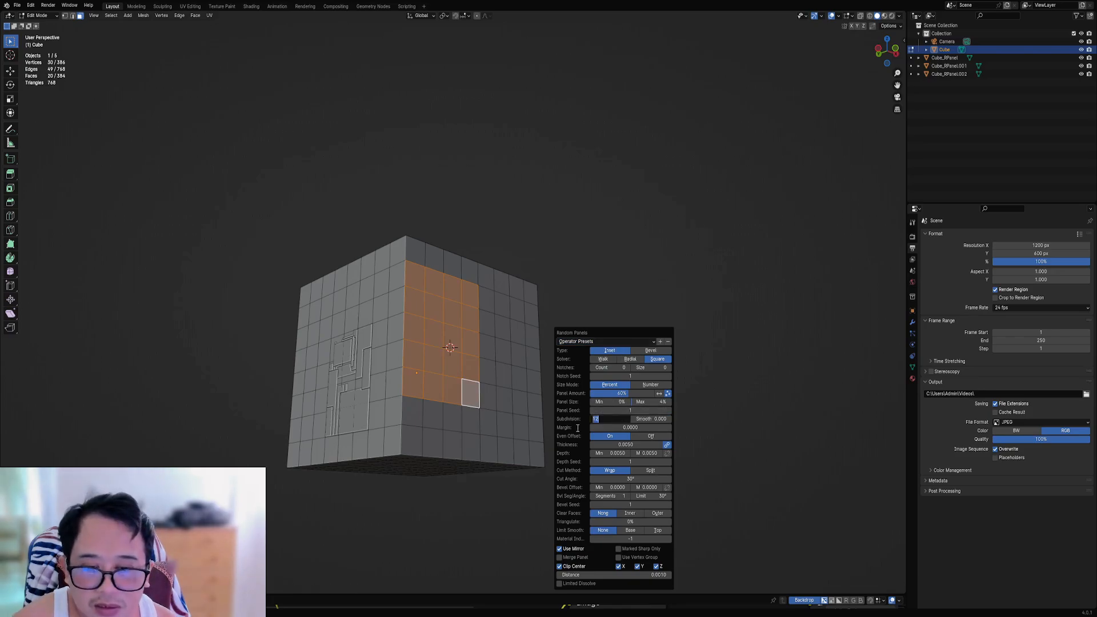
{"action": "key", "text": "Return"}
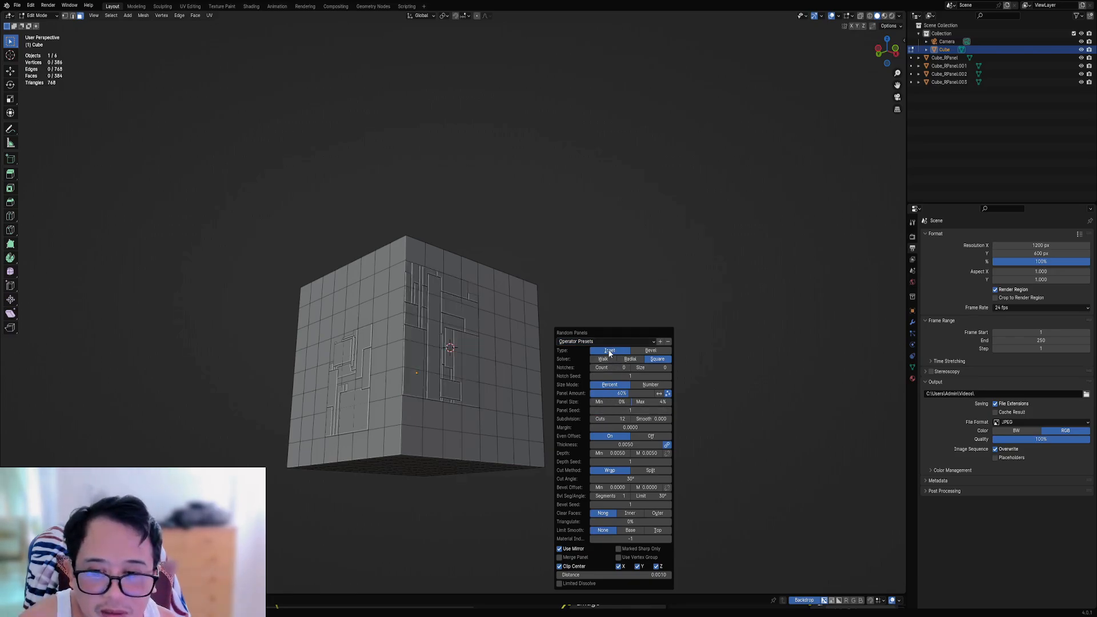
{"action": "left_click", "coordinate": [614, 419]}
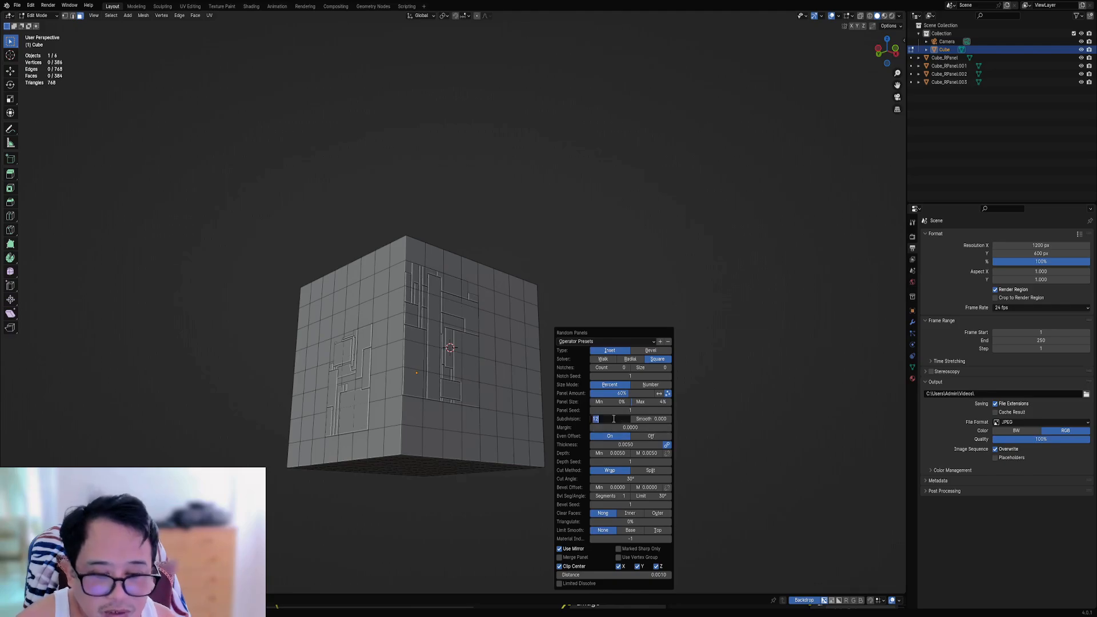
{"action": "type", "text": "0"}
{"action": "key", "text": "Return"}
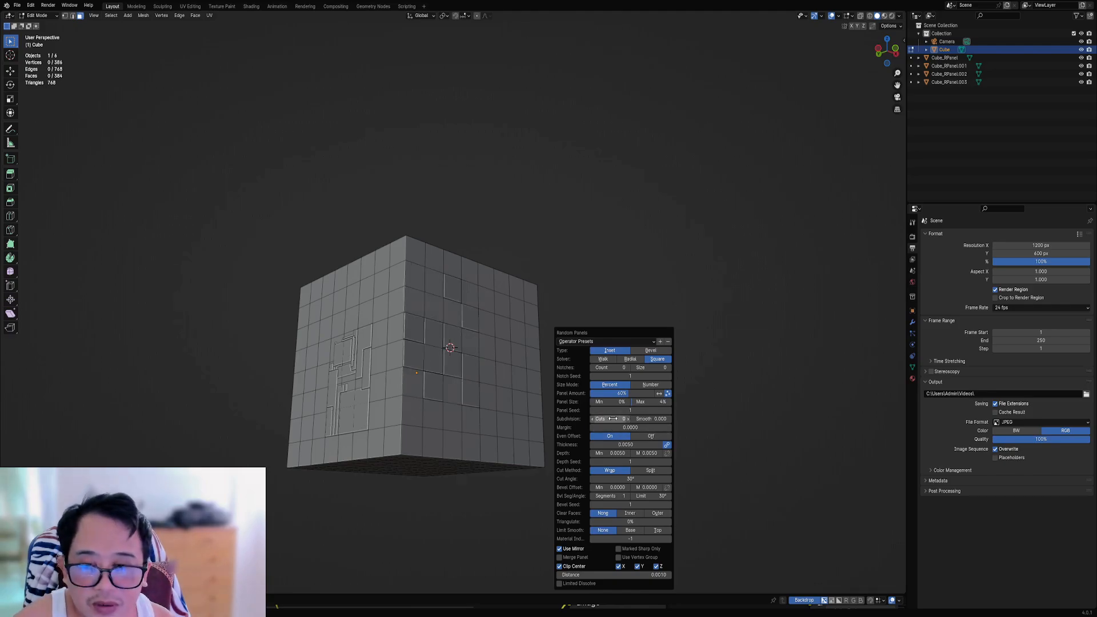
Step: Save the current settings under the existing preset name panels_60_perc and open the list of operator presets
{"action": "left_click", "coordinate": [619, 341]}
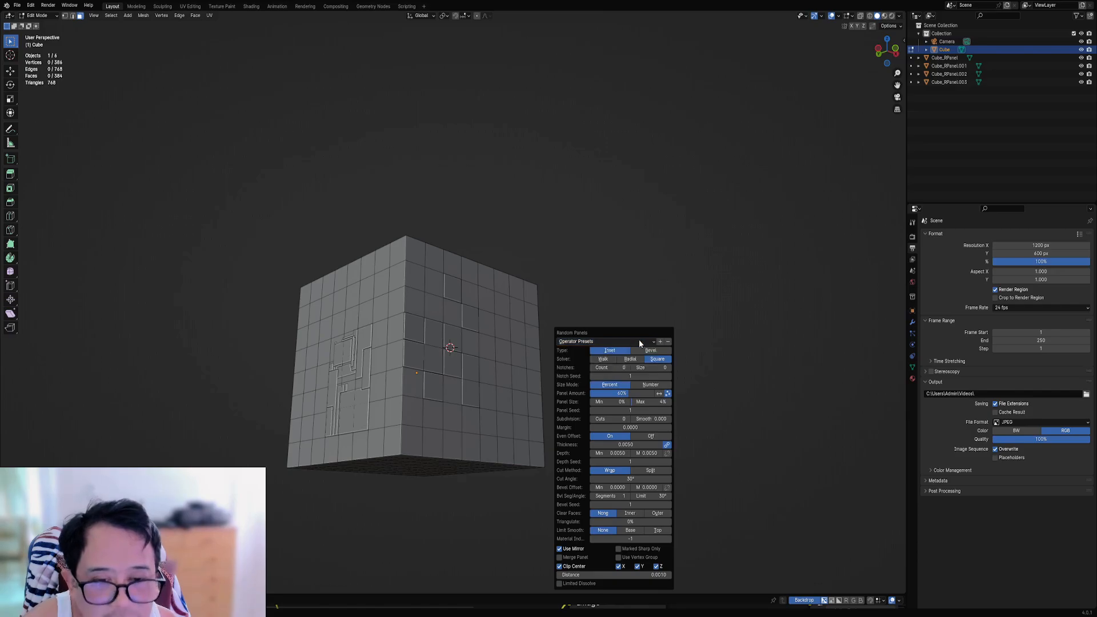
{"action": "left_click", "coordinate": [660, 341]}
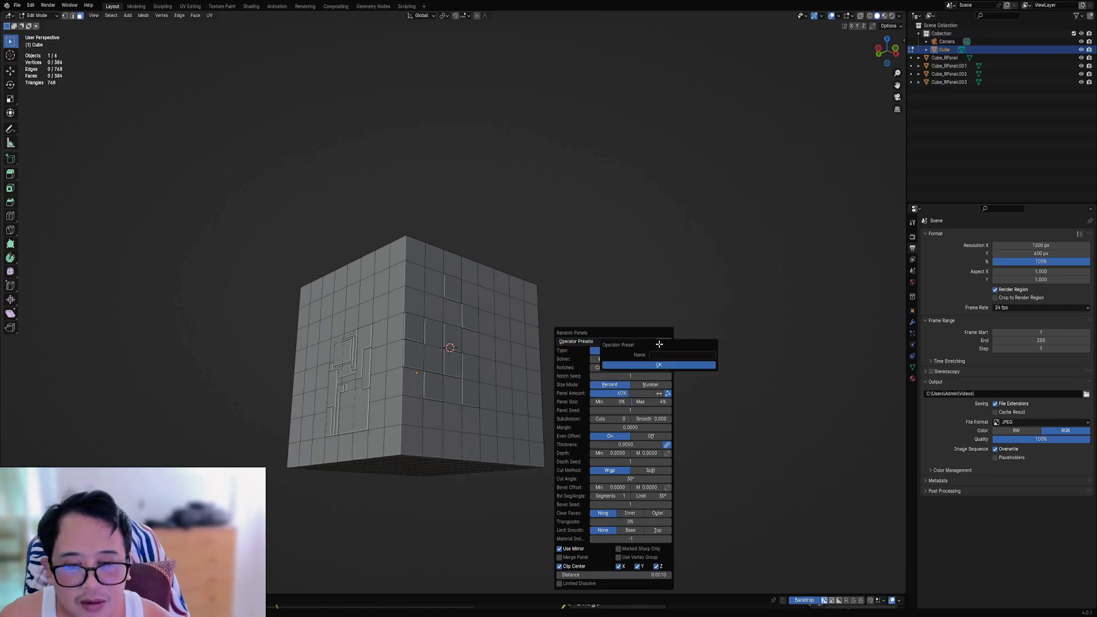
{"action": "left_click", "coordinate": [666, 356]}
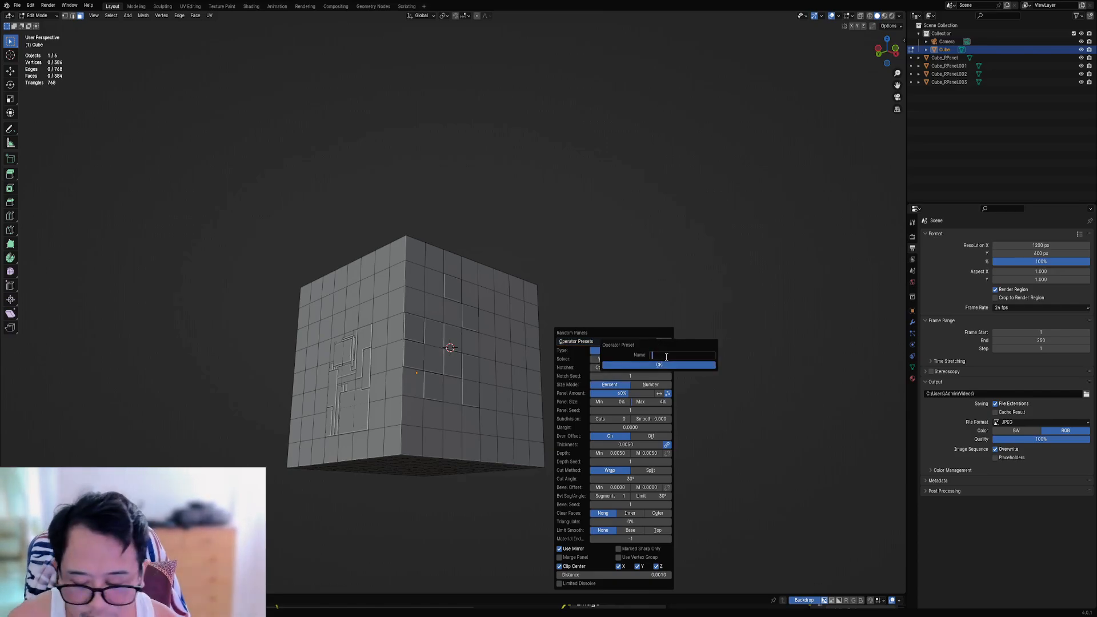
{"action": "type", "text": "panels"}
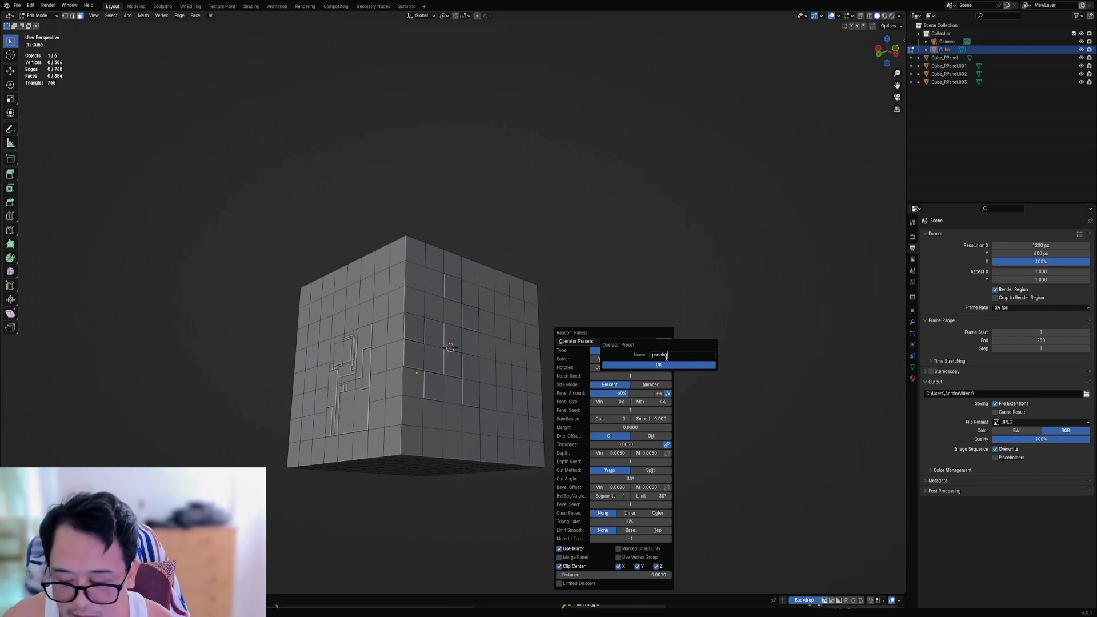
{"action": "type", "text": "60"}
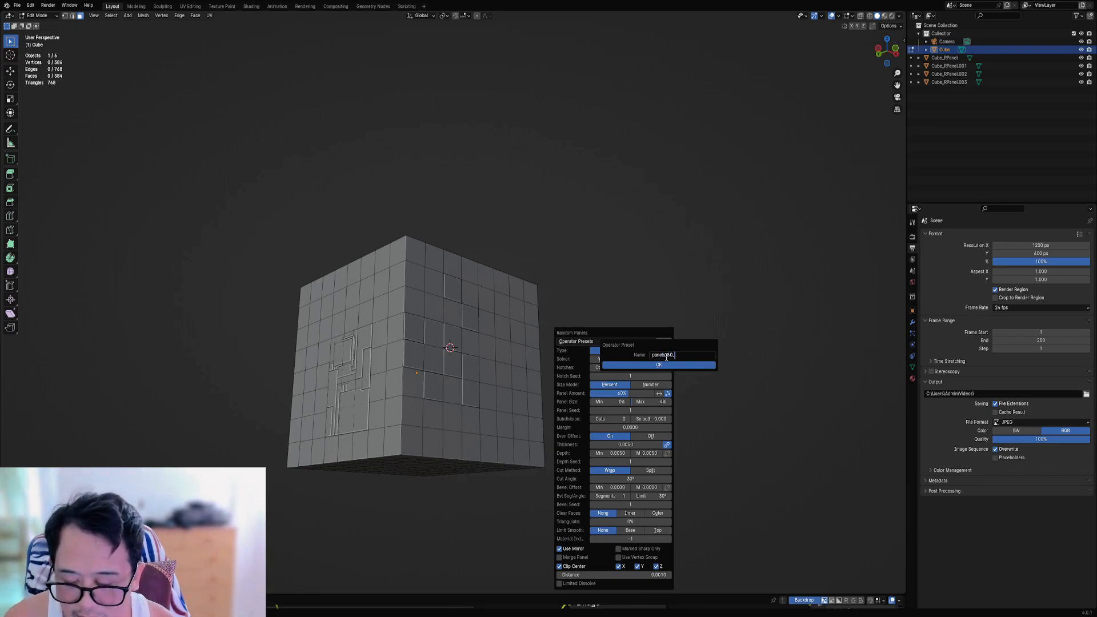
{"action": "type", "text": "_perc"}
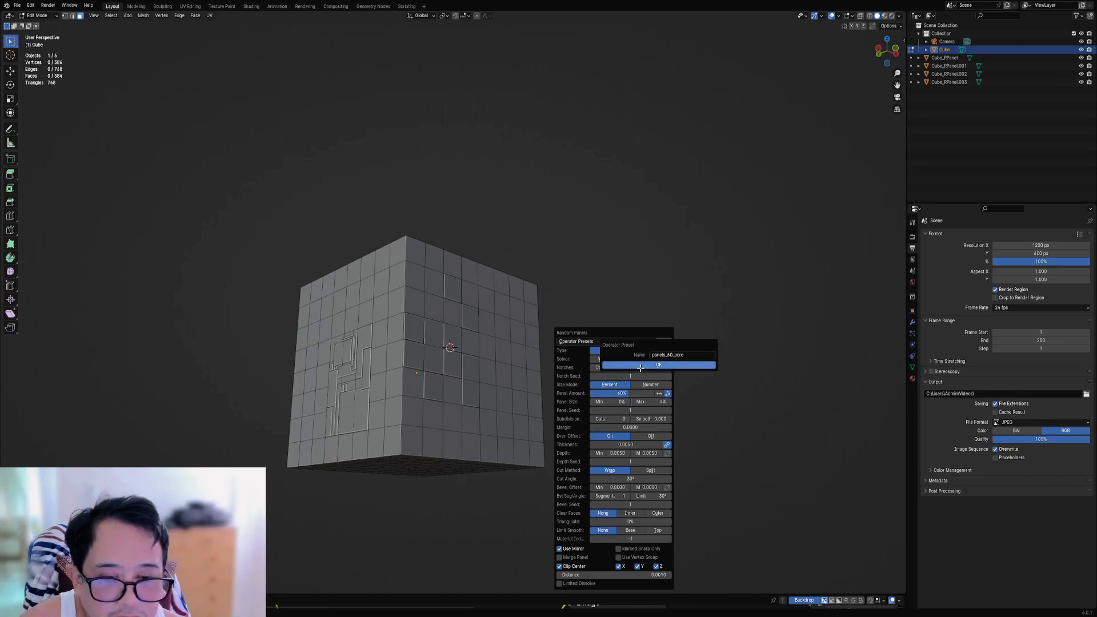
{"action": "left_click", "coordinate": [659, 365]}
{"action": "left_click", "coordinate": [646, 341]}
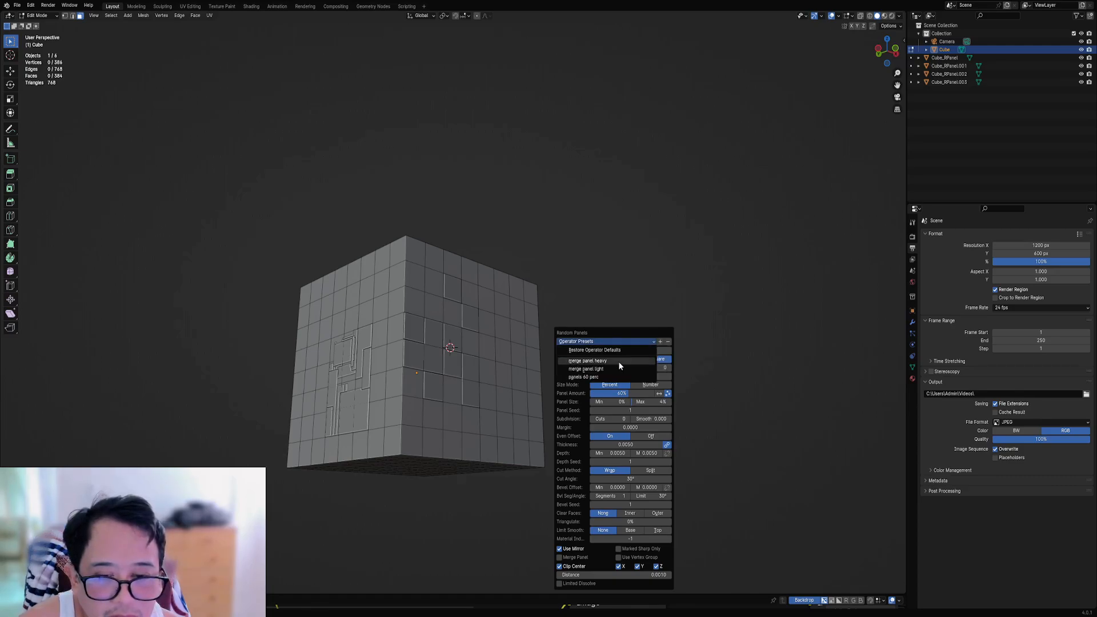
Step: Select a 3 by 4 block of faces beside the existing panels and generate Random Panels on it
{"action": "middle_click_drag", "start_coordinate": [545, 371], "coordinate": [488, 369]}
{"action": "left_click", "coordinate": [445, 344]}
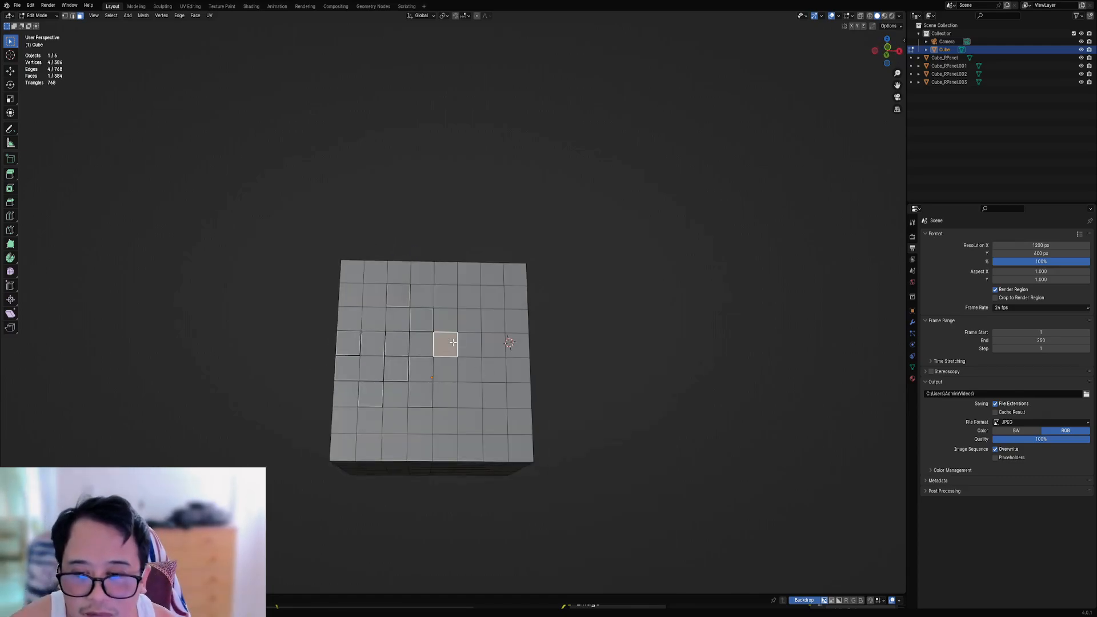
{"action": "left_click", "coordinate": [494, 421], "text": "ctrl+shift"}
{"action": "scroll", "coordinate": [594, 352], "scroll_direction": "up", "scroll_amount": 3}
{"action": "key", "text": "shift+q"}
{"action": "left_click", "coordinate": [600, 350]}
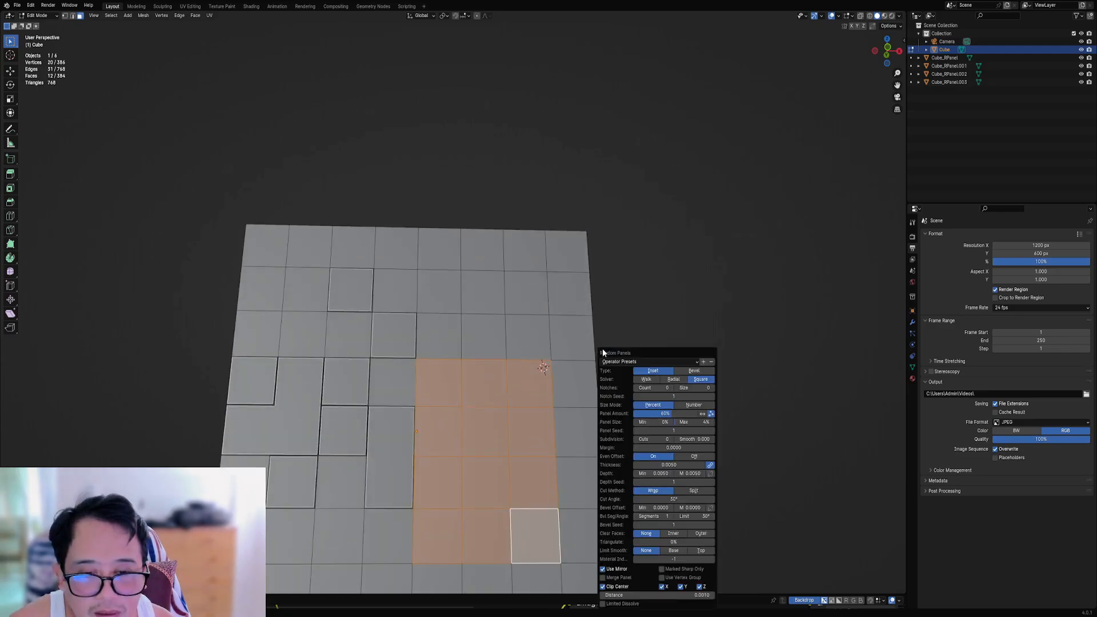
{"action": "left_click", "coordinate": [657, 370]}
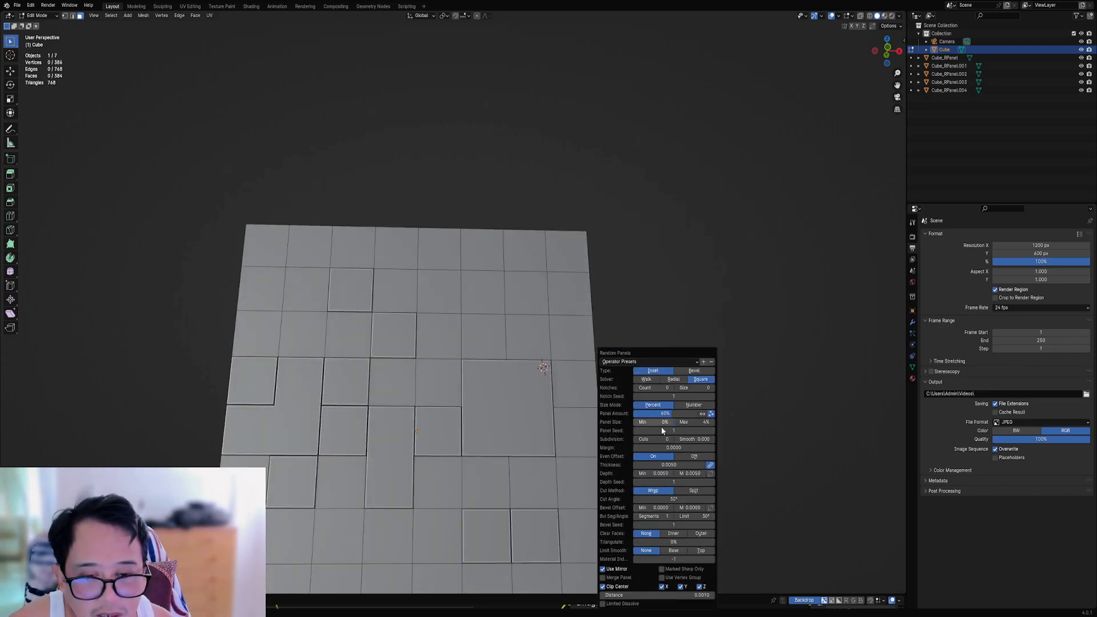
Step: Raise the subdivision cuts of the new panels to break them into finer shapes
{"action": "left_click_drag", "start_coordinate": [661, 439], "coordinate": [677, 440]}
{"action": "scroll", "coordinate": [661, 439], "scroll_direction": "up", "scroll_amount": 7, "text": "ctrl"}
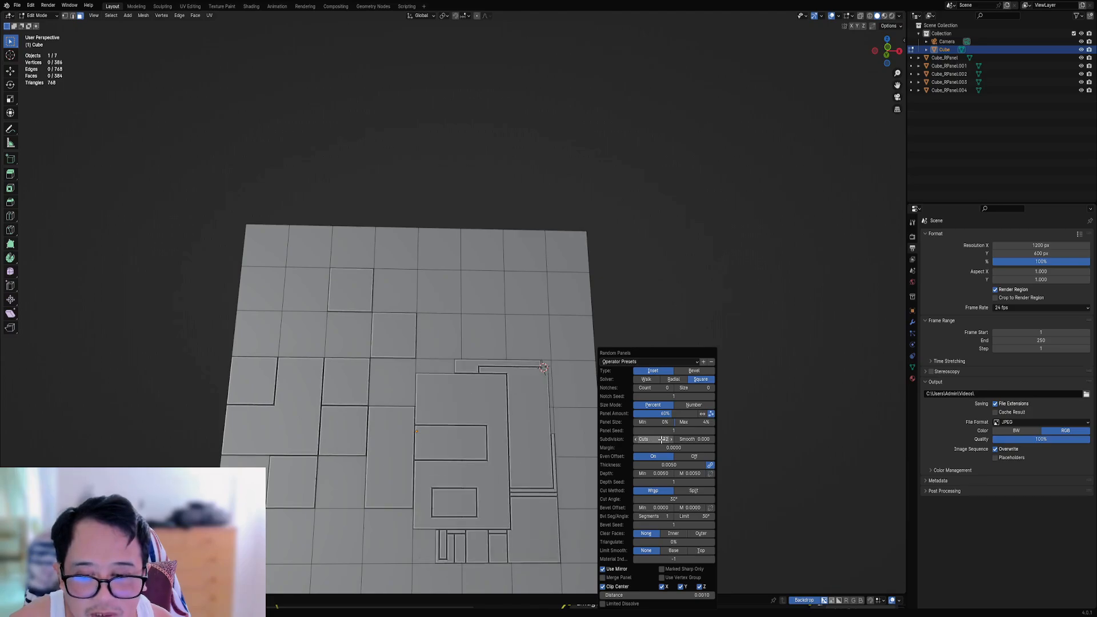
{"action": "scroll", "coordinate": [661, 439], "scroll_direction": "up", "scroll_amount": 1, "text": "ctrl"}
Step: Return to Object Mode and delete the three panel objects on the two visible sides of the cube
{"action": "scroll", "coordinate": [464, 357], "scroll_direction": "down", "scroll_amount": 4}
{"action": "middle_click_drag", "start_coordinate": [491, 314], "coordinate": [516, 371]}
{"action": "key", "text": "Tab"}
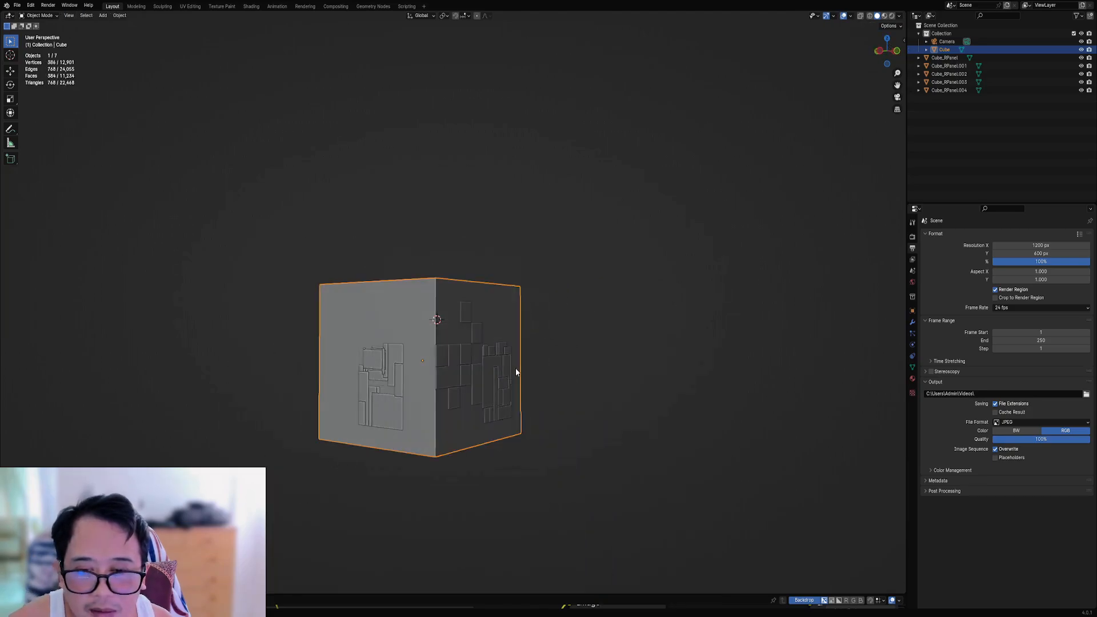
{"action": "left_click", "coordinate": [498, 375]}
{"action": "key", "text": "Delete"}
{"action": "left_click", "coordinate": [447, 368]}
{"action": "key", "text": "Delete"}
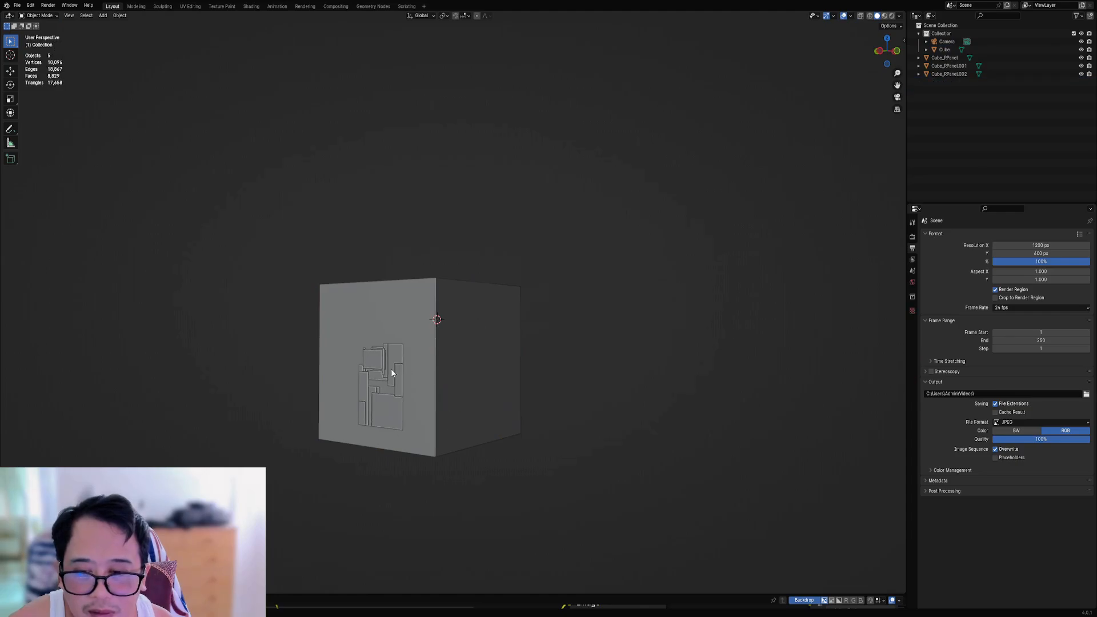
{"action": "left_click", "coordinate": [391, 373]}
{"action": "key", "text": "x"}
{"action": "left_click", "coordinate": [388, 369]}
Step: Delete the two remaining panel objects on the other side of the cube
{"action": "middle_click_drag", "start_coordinate": [388, 368], "coordinate": [466, 372]}
{"action": "left_click", "coordinate": [442, 370]}
{"action": "key", "text": "x"}
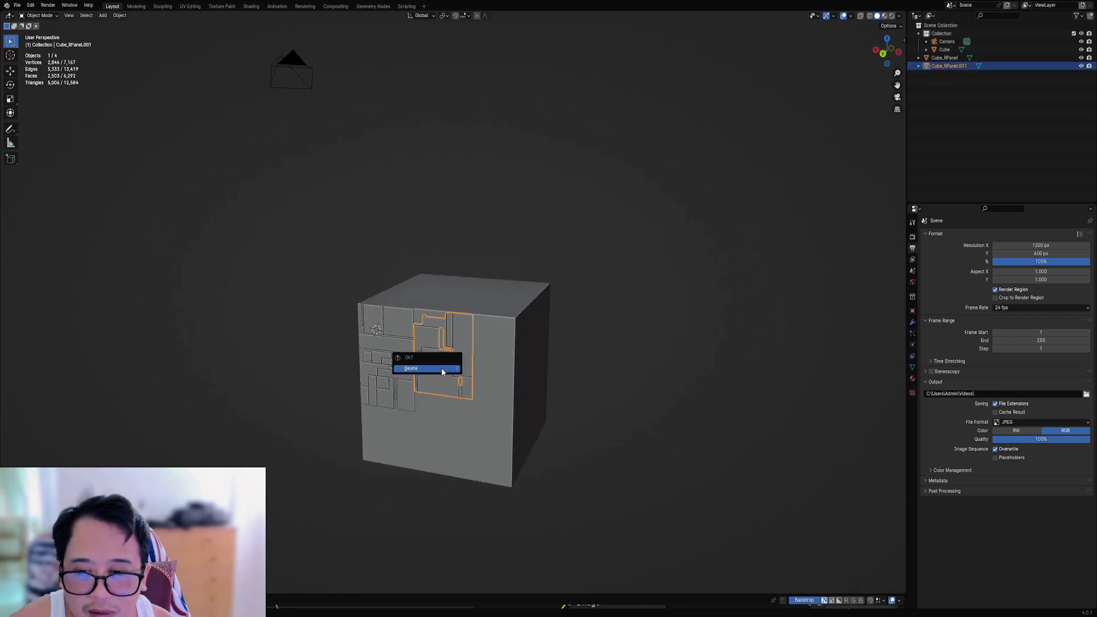
{"action": "left_click", "coordinate": [442, 369]}
{"action": "left_click", "coordinate": [388, 359]}
{"action": "key", "text": "x"}
{"action": "left_click", "coordinate": [388, 357]}
Step: Edit the bare cube, turn off Show Usage Info in the Random Flow settings, and check the setting
{"action": "middle_click_drag", "start_coordinate": [533, 345], "coordinate": [468, 357]}
{"action": "left_click", "coordinate": [460, 328]}
{"action": "key", "text": "Tab"}
{"action": "key", "text": "shift+q"}
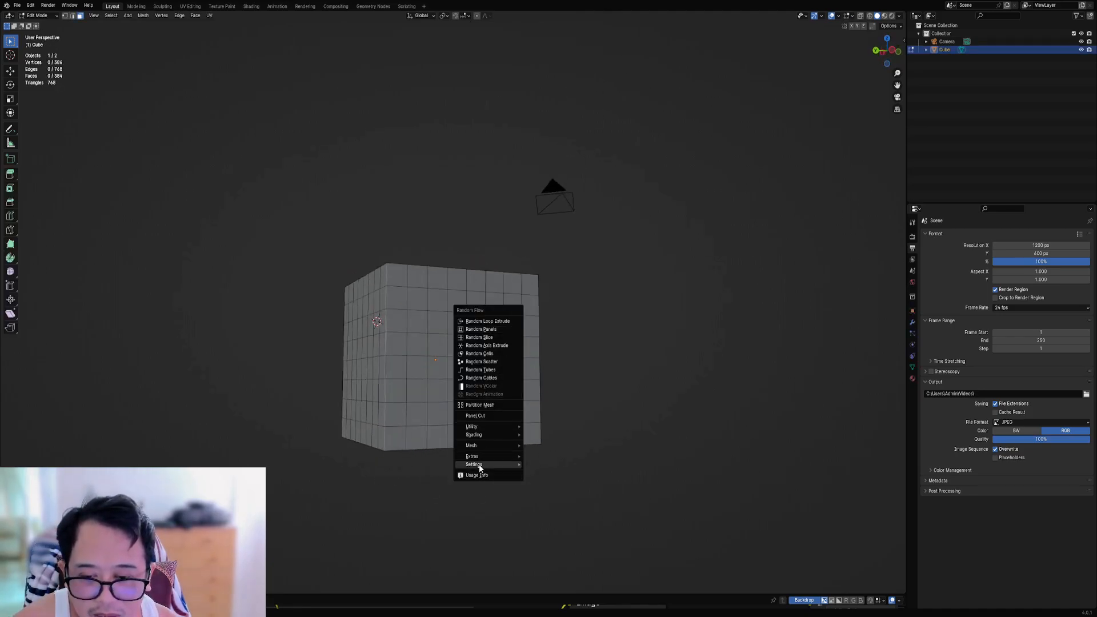
{"action": "mouse_move", "coordinate": [480, 464]}
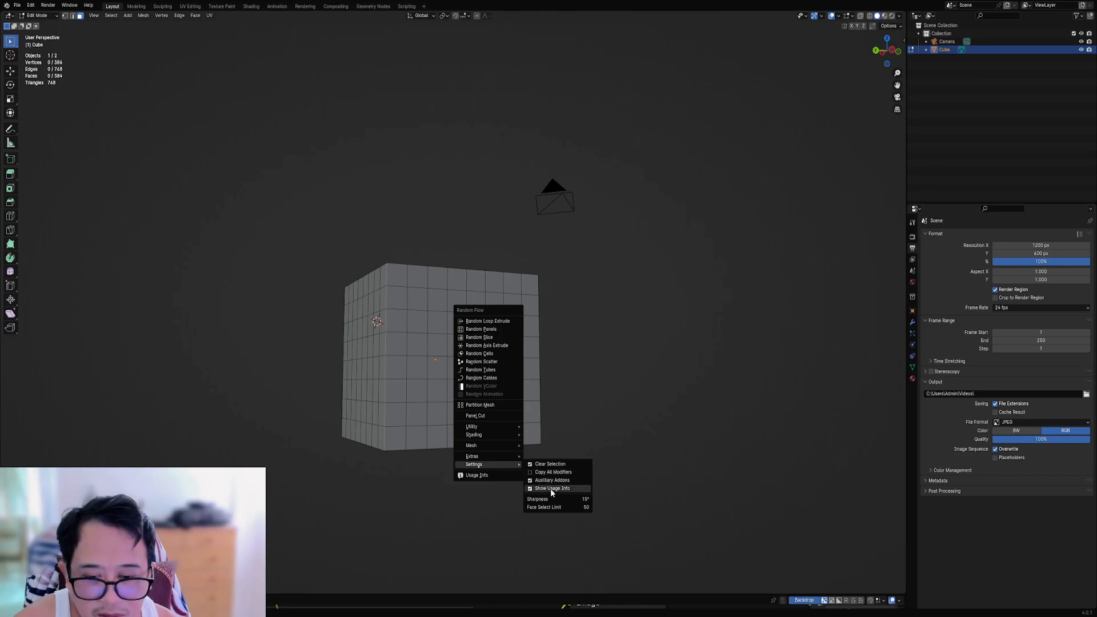
{"action": "left_click", "coordinate": [550, 489]}
{"action": "key", "text": "shift+q"}
{"action": "mouse_move", "coordinate": [450, 358]}
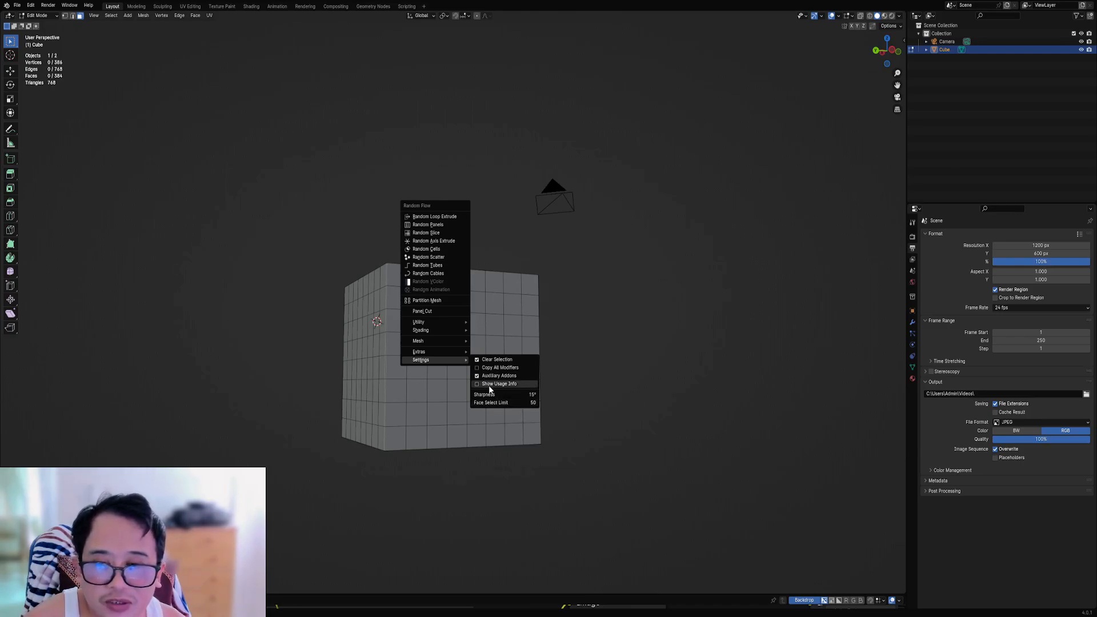
Step: Select a 4 by 5 block of faces at a corner of the cube's side and generate Random Panels on it
{"action": "left_click", "coordinate": [434, 224]}
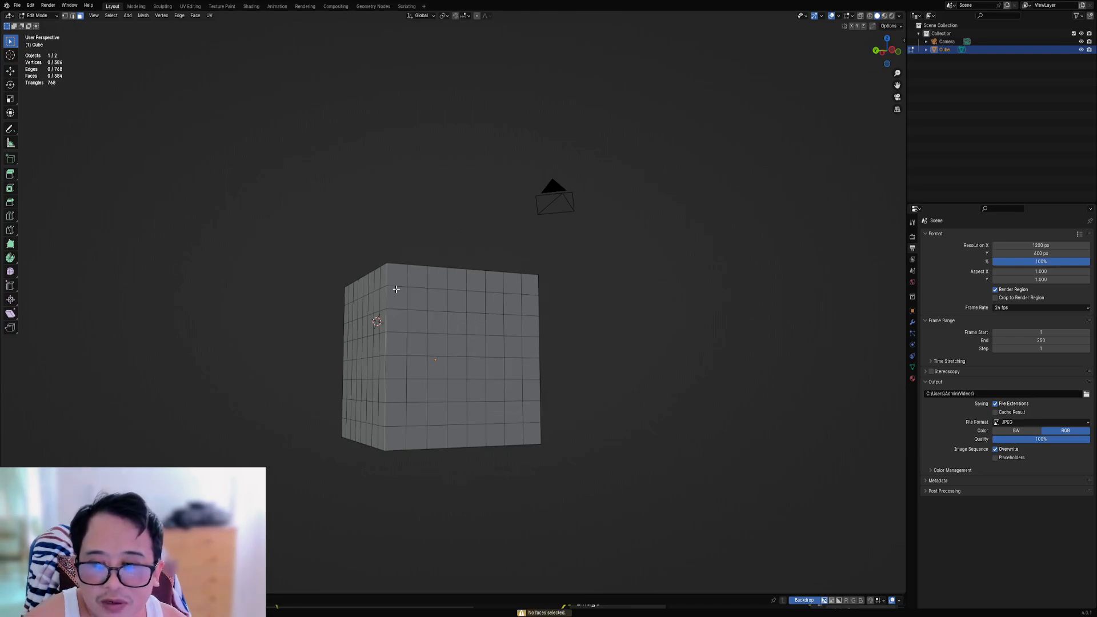
{"action": "left_click", "coordinate": [403, 272]}
{"action": "left_click", "coordinate": [457, 362], "text": "ctrl+shift"}
{"action": "key", "text": "shift+q"}
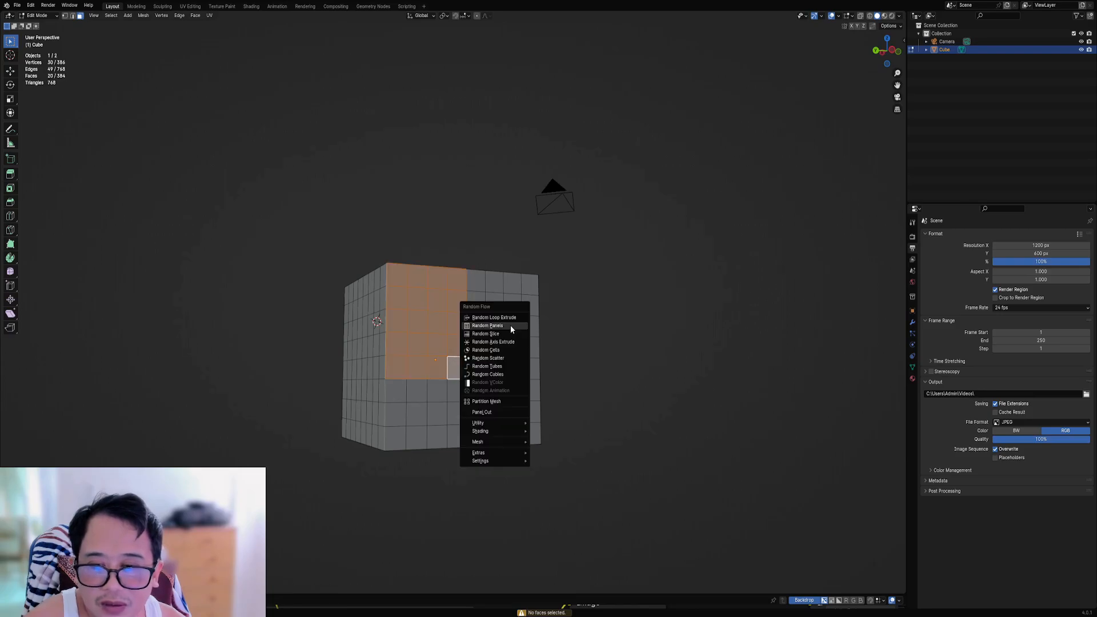
{"action": "left_click", "coordinate": [487, 326]}
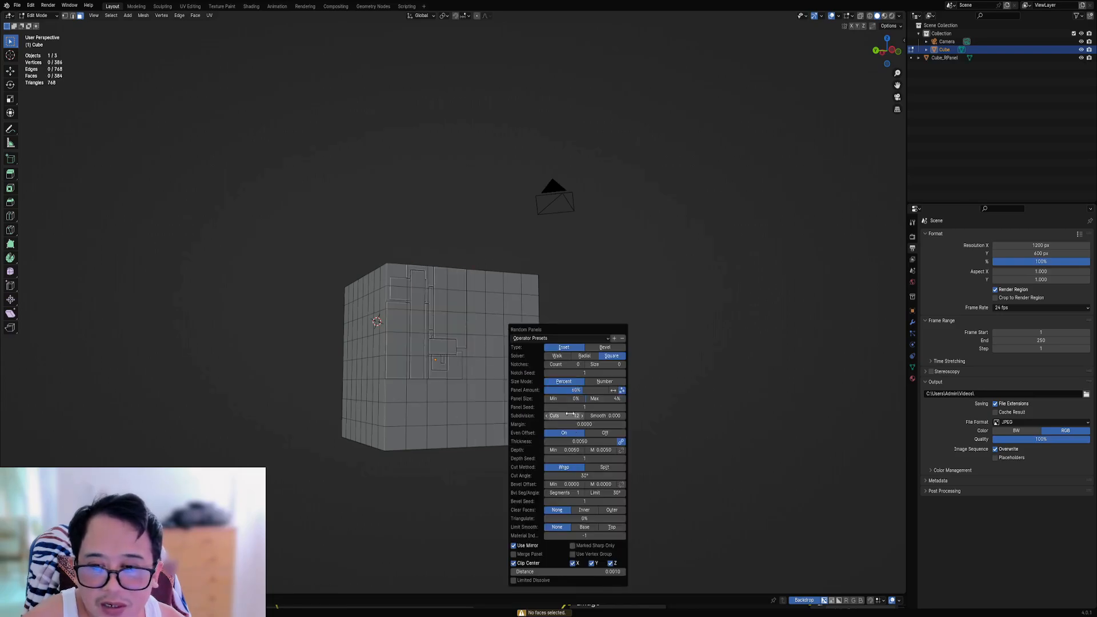
Step: Select a large region of faces spanning the cube's top and adjoining sides and look at the Random Flow settings
{"action": "middle_click_drag", "start_coordinate": [533, 365], "coordinate": [468, 385]}
{"action": "left_click", "coordinate": [409, 239]}
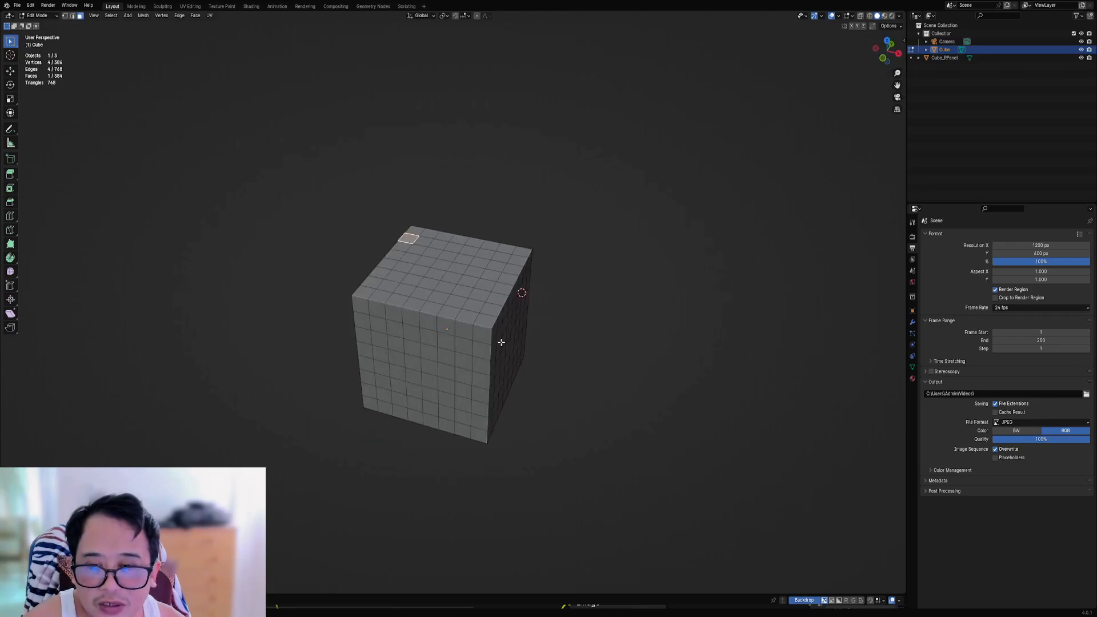
{"action": "left_click", "coordinate": [506, 374], "text": "ctrl+shift"}
{"action": "left_click", "coordinate": [382, 274], "text": "shift"}
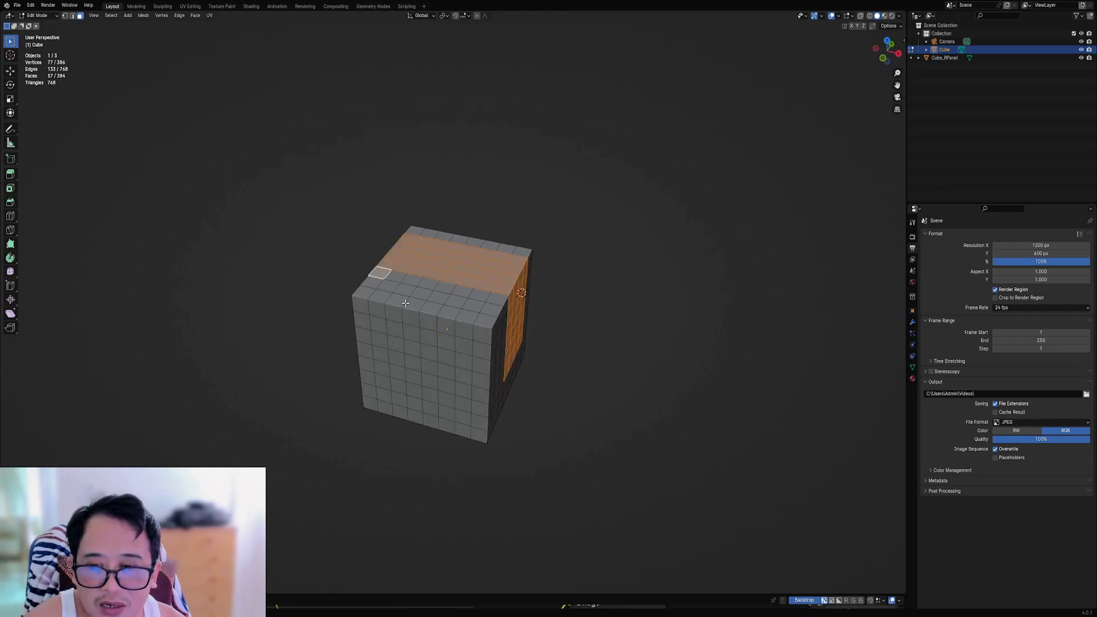
{"action": "left_click", "coordinate": [493, 412], "text": "ctrl+shift"}
{"action": "key", "text": "shift+q"}
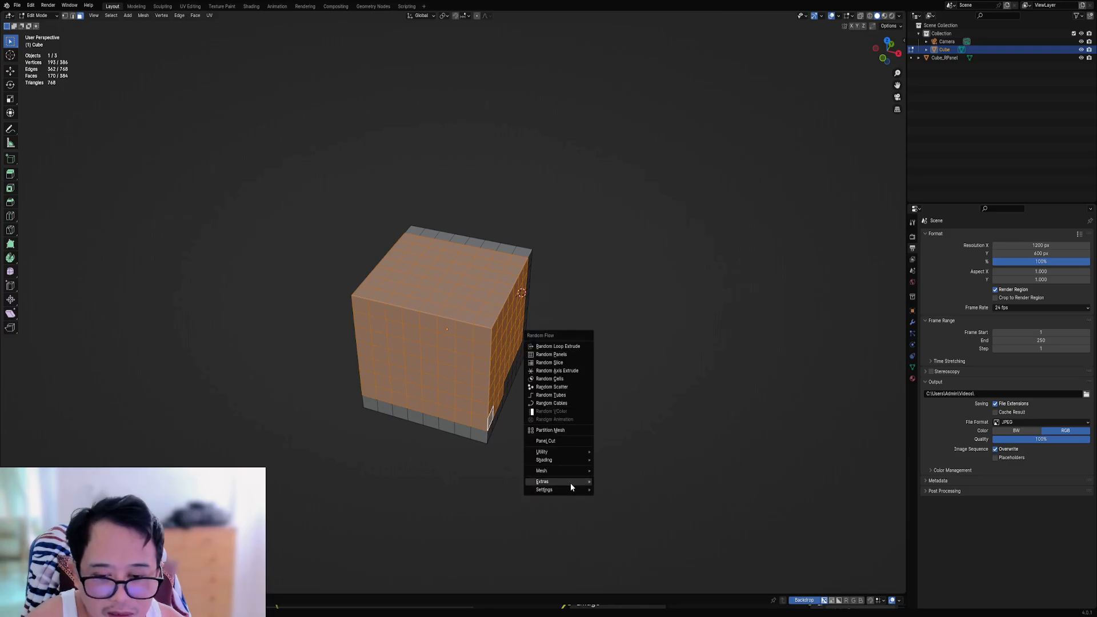
{"action": "mouse_move", "coordinate": [563, 489]}
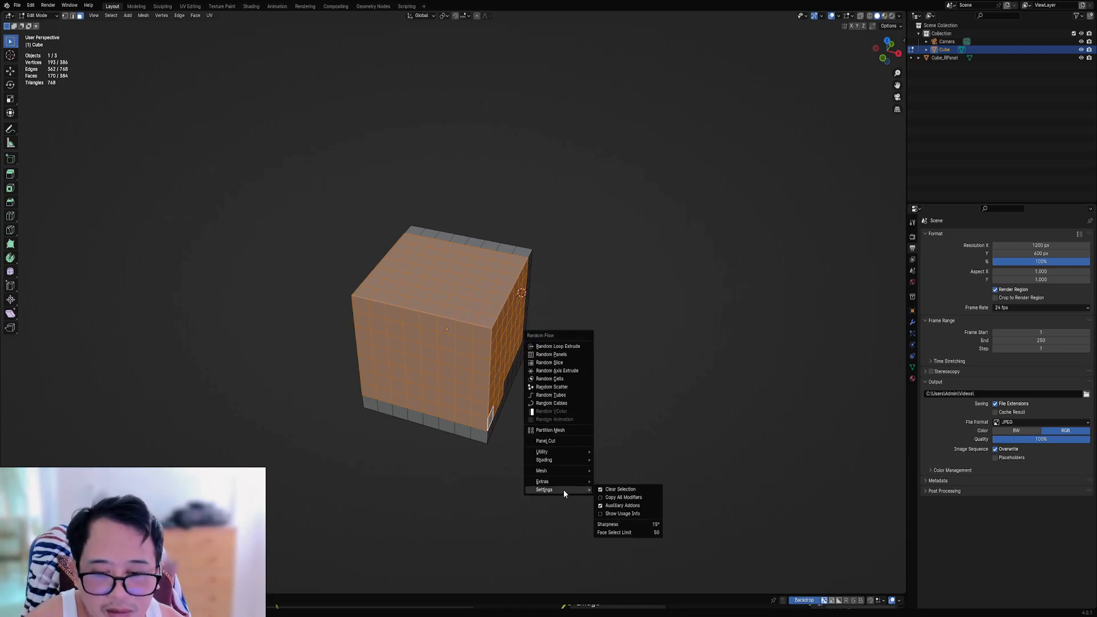
Step: Start Random Panels on the large selection, look through its operator presets, and review the Face Select Limit setting
{"action": "key", "text": "shift+q"}
{"action": "left_click", "coordinate": [547, 322]}
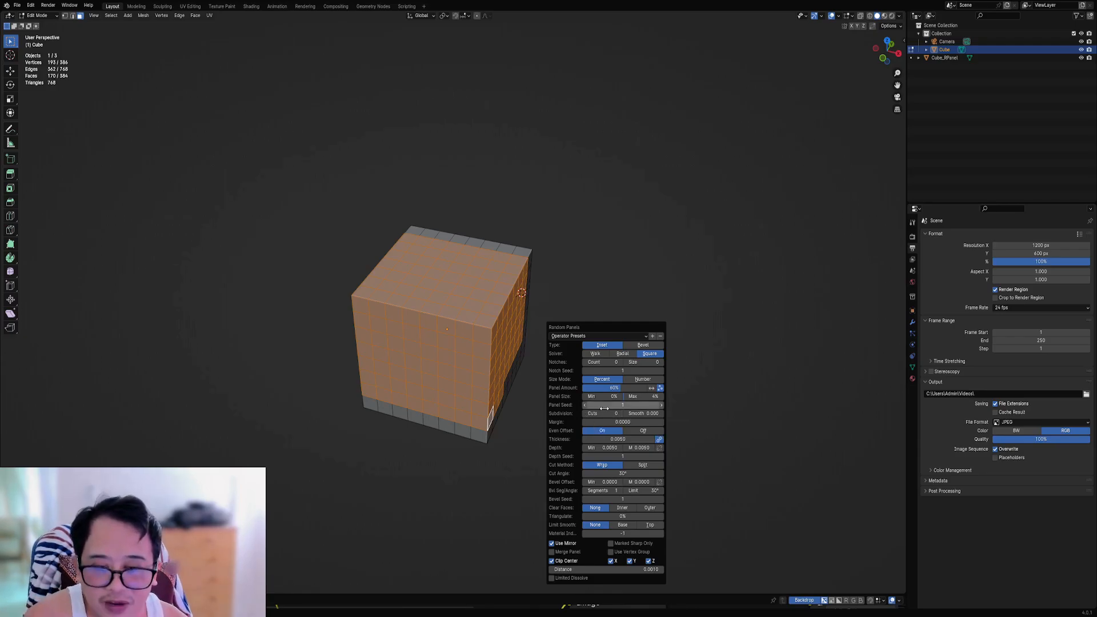
{"action": "left_click", "coordinate": [566, 337]}
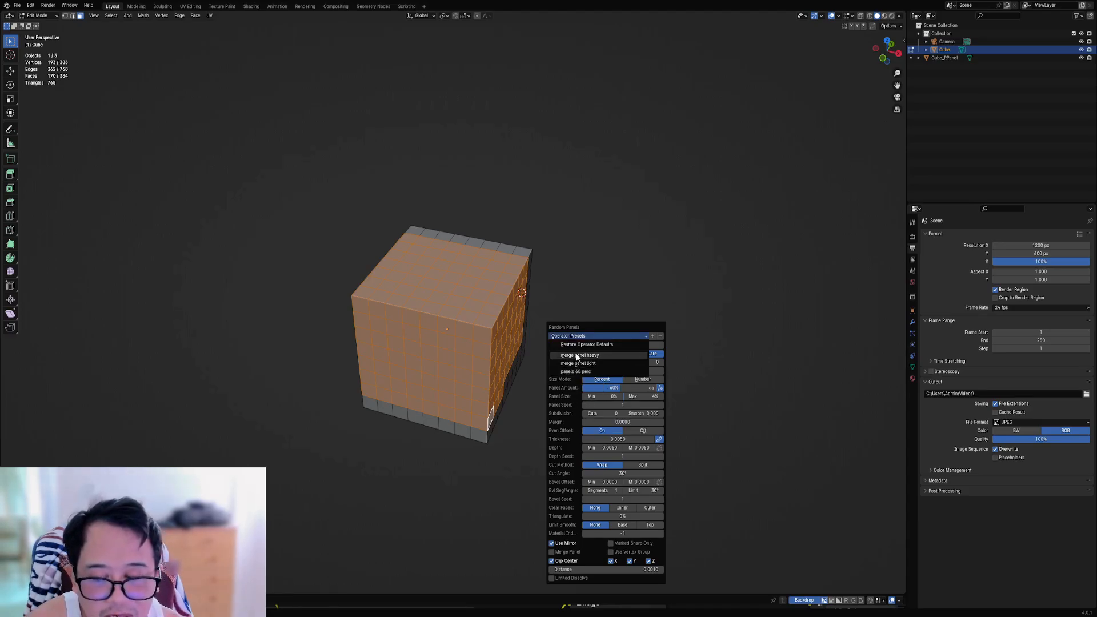
{"action": "key", "text": "shift+q"}
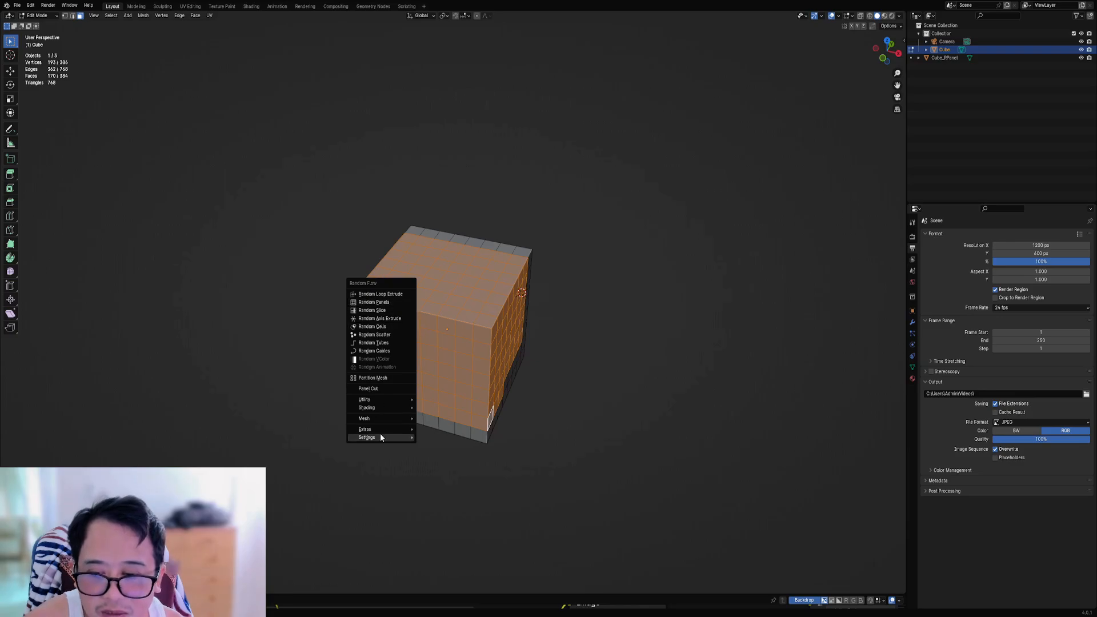
{"action": "mouse_move", "coordinate": [379, 436]}
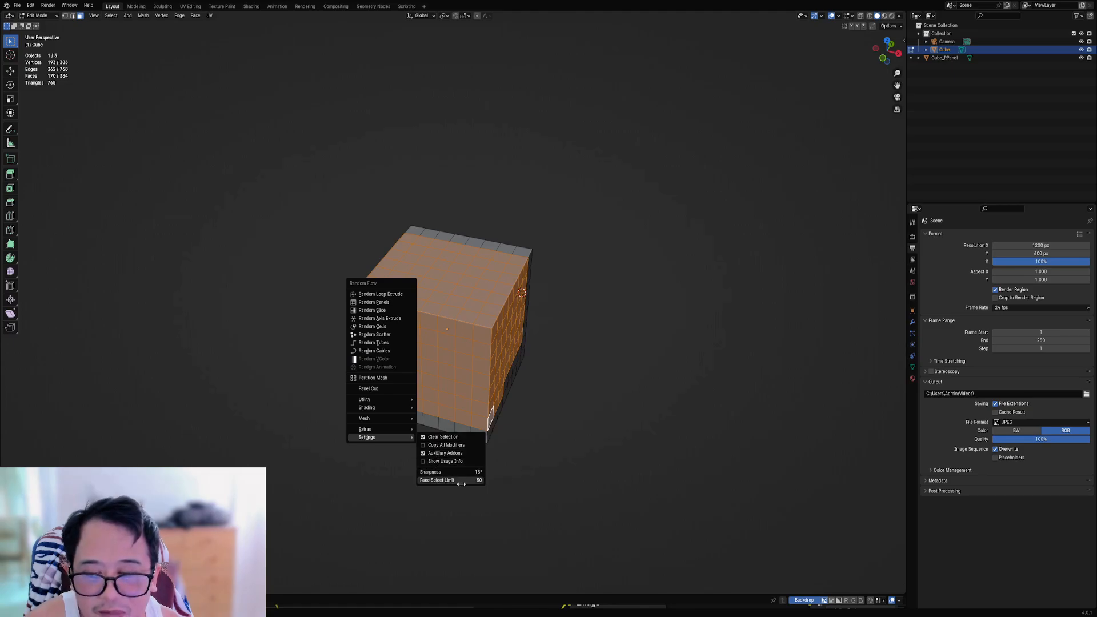
Step: Deselect all faces, return to Object Mode and delete the remaining panel object from the cube
{"action": "middle_click_drag", "start_coordinate": [541, 378], "coordinate": [620, 362]}
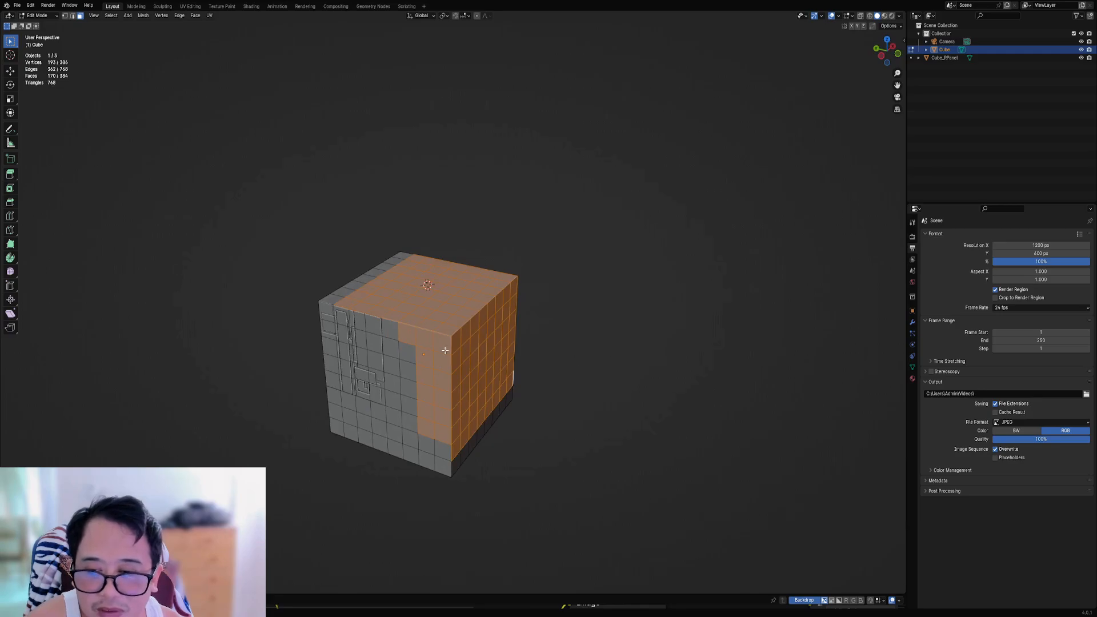
{"action": "key", "text": "alt+a"}
{"action": "key", "text": "Tab"}
{"action": "middle_click_drag", "start_coordinate": [398, 360], "coordinate": [432, 330]}
{"action": "left_click", "coordinate": [482, 342]}
{"action": "key", "text": "x"}
{"action": "left_click", "coordinate": [482, 342]}
Step: Select a 4 by 5 block of faces at the corner of the cube's blank side and return to Object Mode
{"action": "left_click", "coordinate": [461, 315]}
{"action": "key", "text": "Tab"}
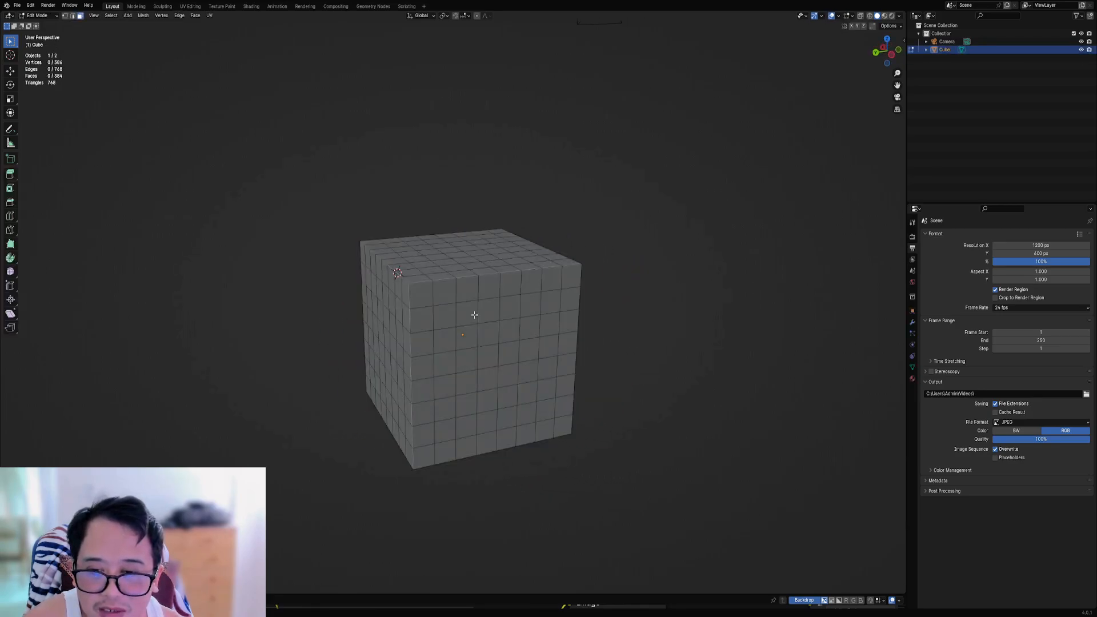
{"action": "left_click", "coordinate": [419, 300]}
{"action": "left_click", "coordinate": [485, 380], "text": "ctrl+shift"}
{"action": "key", "text": "Tab"}
{"action": "scroll", "coordinate": [565, 308], "scroll_direction": "up", "scroll_amount": 2}
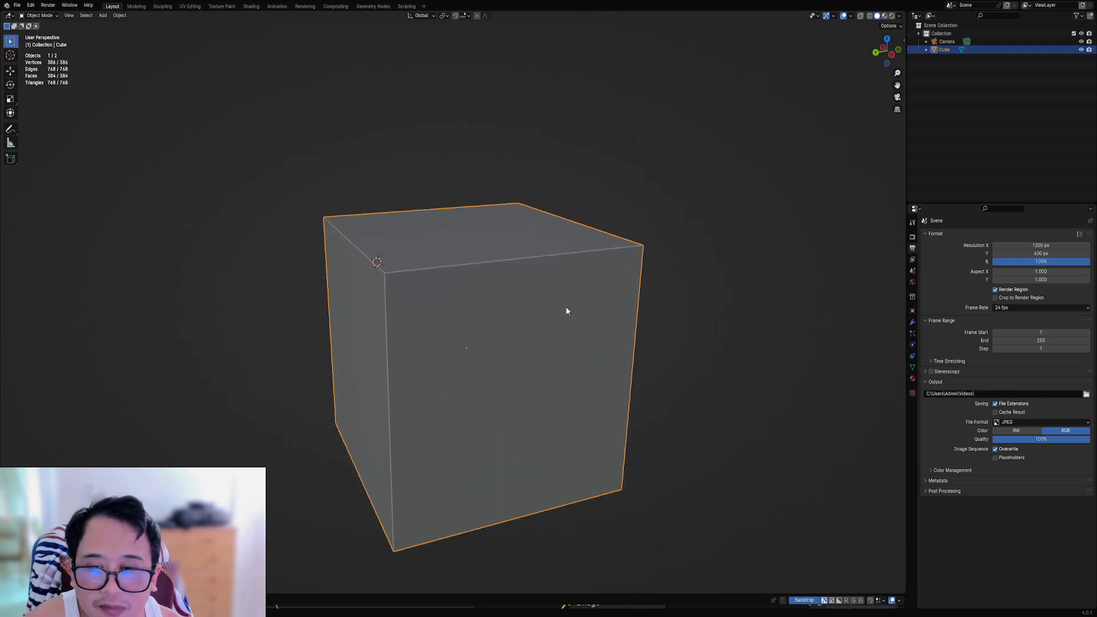
Step: Start Random Loop Extrude on the cube and enable loops 1, 2 and 3
{"action": "key", "text": "shift+q"}
{"action": "left_click", "coordinate": [569, 283]}
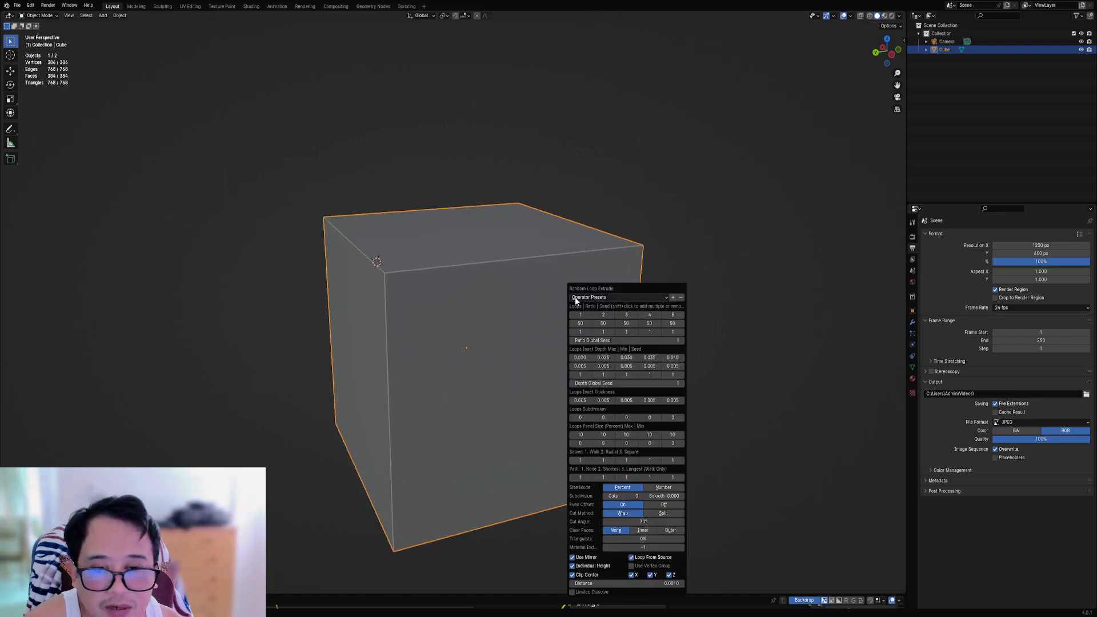
{"action": "left_click", "coordinate": [581, 315]}
{"action": "left_click", "coordinate": [603, 315], "text": "shift"}
{"action": "left_click", "coordinate": [625, 316], "text": "shift"}
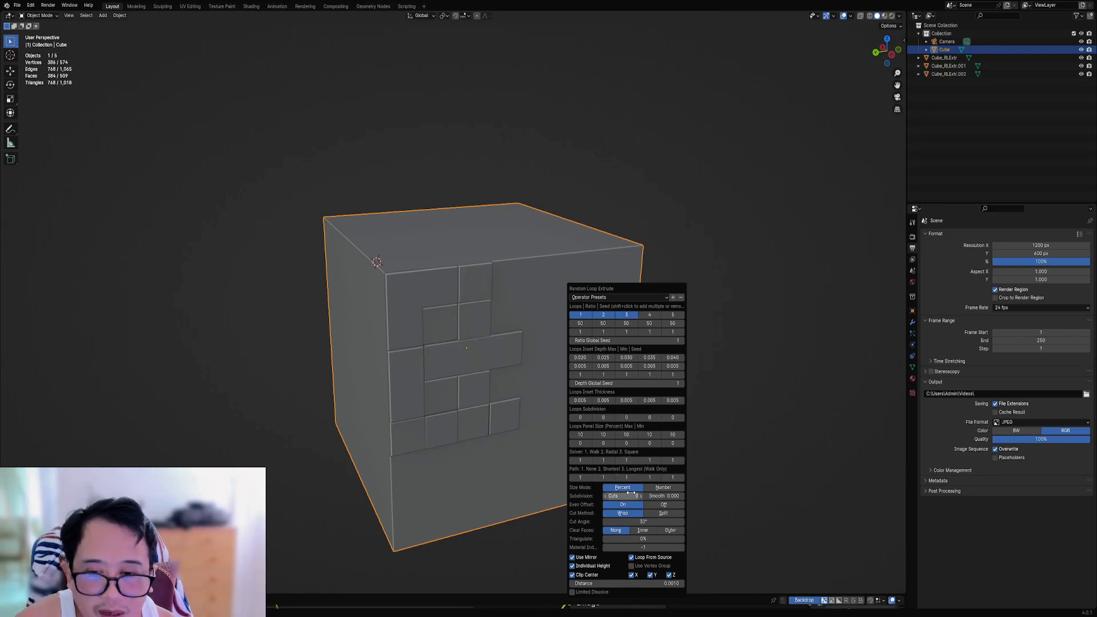
Step: Try different subdivision cuts for the loop extrusion and settle on a low number of cuts
{"action": "left_click_drag", "start_coordinate": [631, 495], "coordinate": [651, 495]}
{"action": "scroll", "coordinate": [631, 492], "scroll_direction": "up", "scroll_amount": 2, "text": "ctrl"}
{"action": "scroll", "coordinate": [631, 493], "scroll_direction": "down", "scroll_amount": 2, "text": "ctrl"}
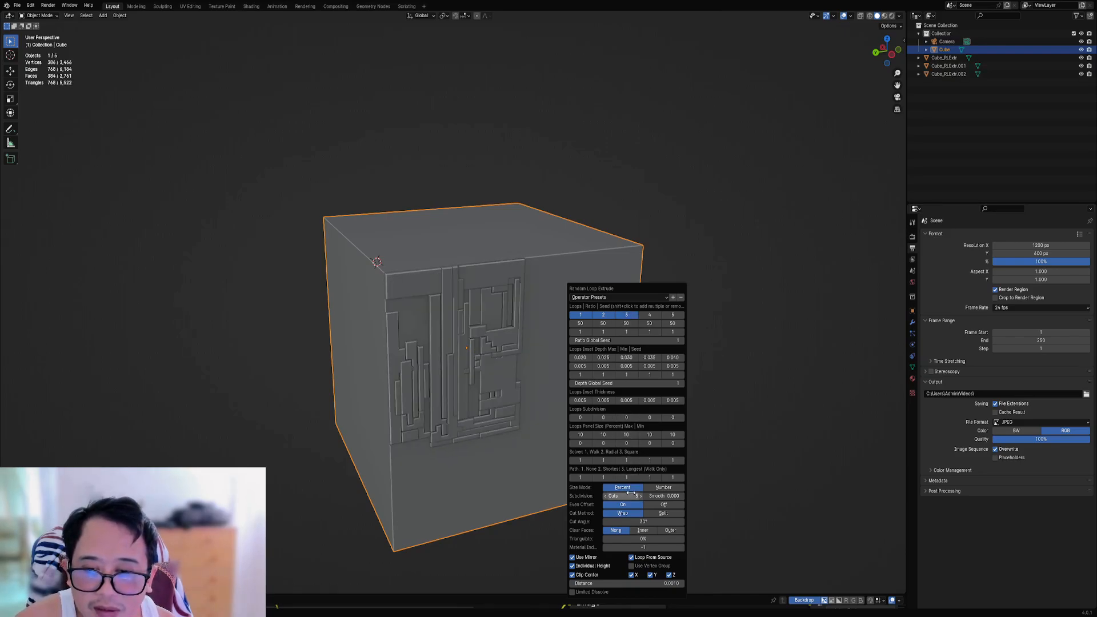
{"action": "scroll", "coordinate": [631, 493], "scroll_direction": "down", "scroll_amount": 3, "text": "ctrl"}
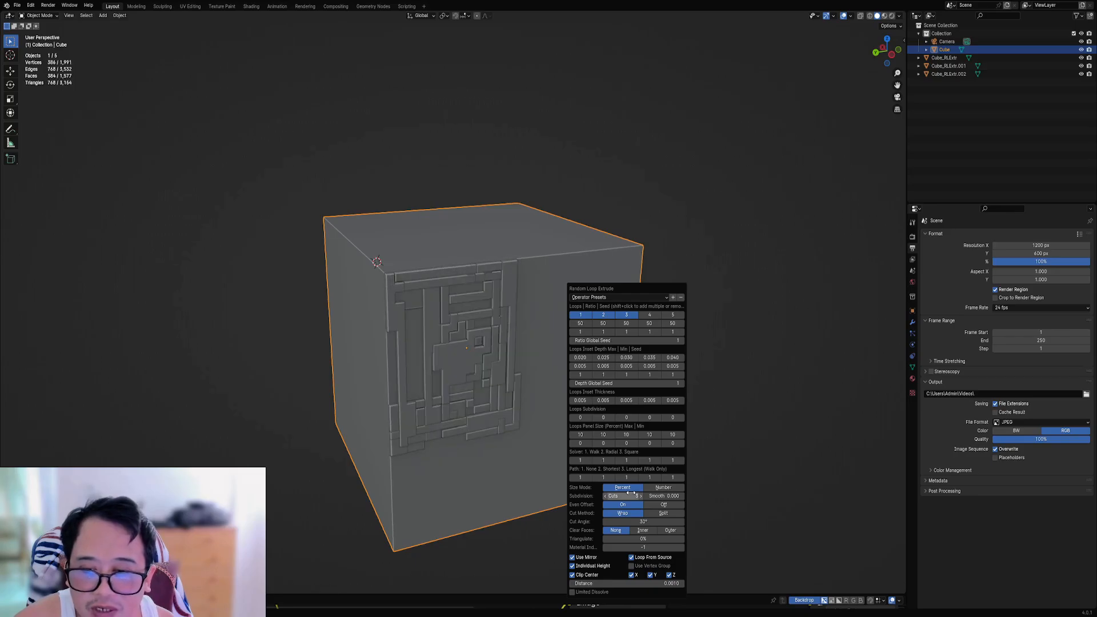
{"action": "scroll", "coordinate": [631, 493], "scroll_direction": "down", "scroll_amount": 1, "text": "ctrl"}
{"action": "scroll", "coordinate": [631, 493], "scroll_direction": "up", "scroll_amount": 1, "text": "ctrl"}
Step: Examine the layered extrusions on the cube's side up close and from below
{"action": "middle_click_drag", "start_coordinate": [359, 464], "coordinate": [370, 412]}
{"action": "scroll", "coordinate": [423, 291], "scroll_direction": "up", "scroll_amount": 4}
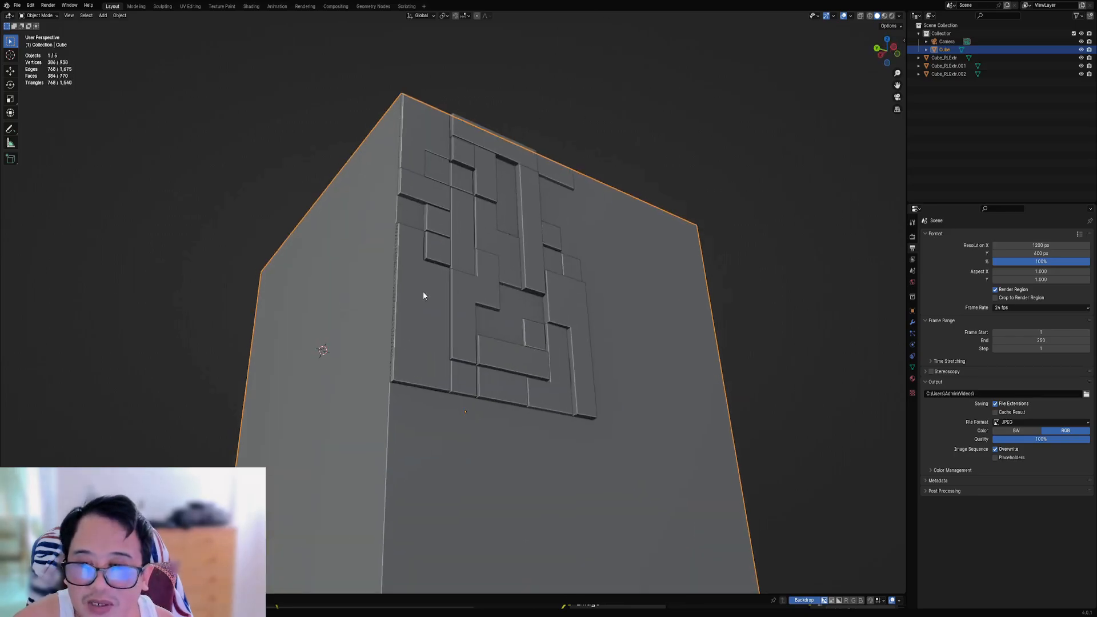
{"action": "middle_click_drag", "start_coordinate": [423, 292], "coordinate": [474, 394], "text": "shift"}
{"action": "scroll", "coordinate": [461, 384], "scroll_direction": "down", "scroll_amount": 5}
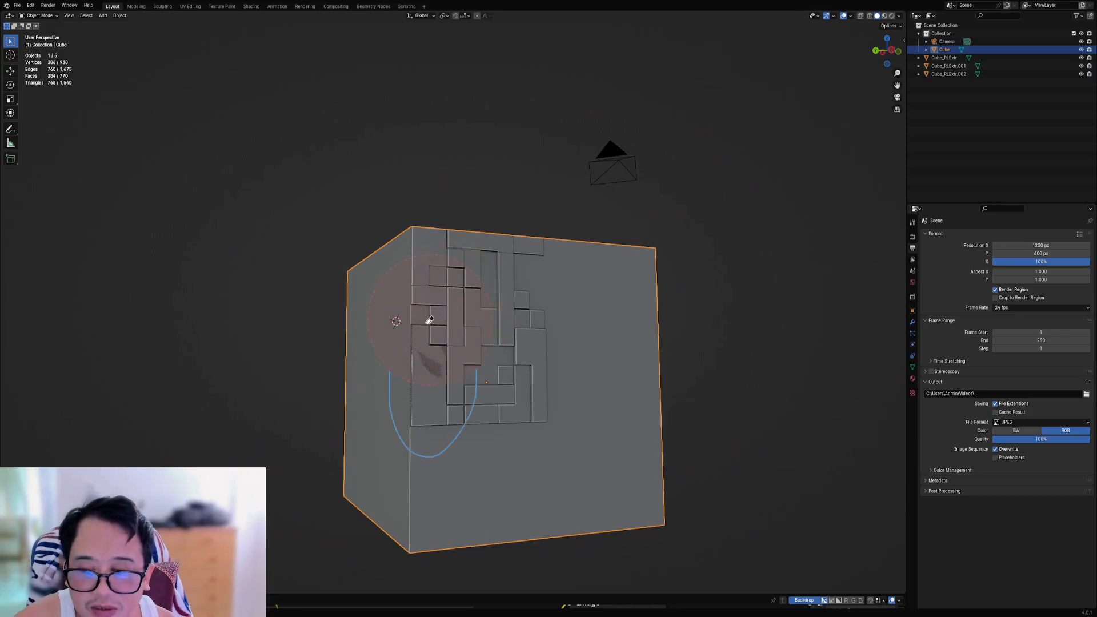
Step: Select the third loop's extrusion layer, try moving it, and examine the shading of its large corner panel
{"action": "left_click", "coordinate": [429, 371]}
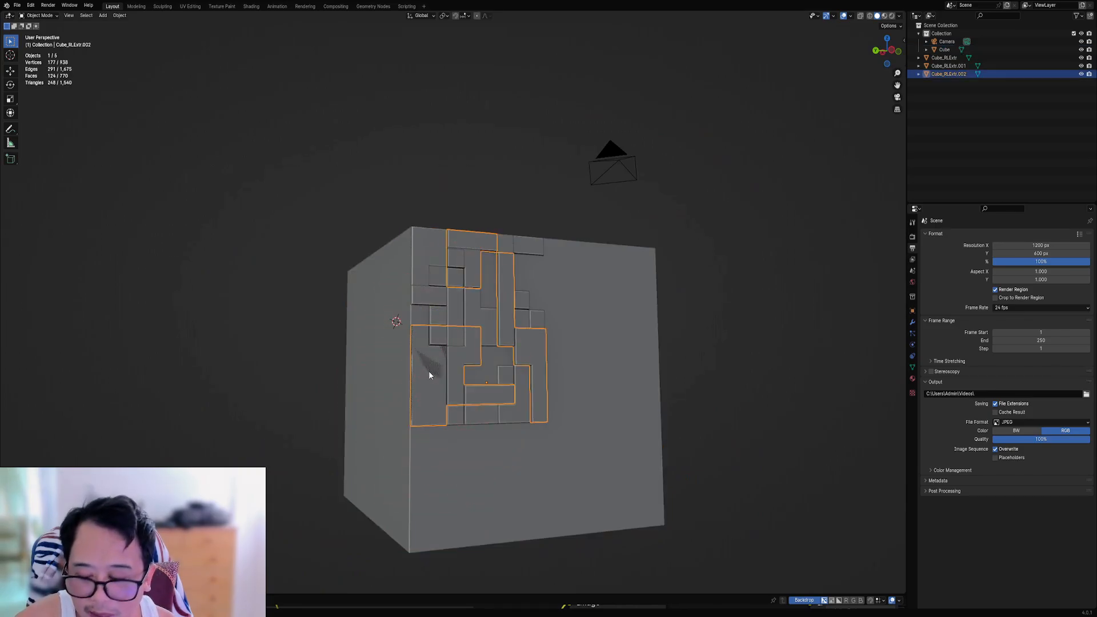
{"action": "key", "text": "g"}
{"action": "right_click", "coordinate": [419, 371]}
{"action": "middle_click_drag", "start_coordinate": [467, 364], "coordinate": [507, 394]}
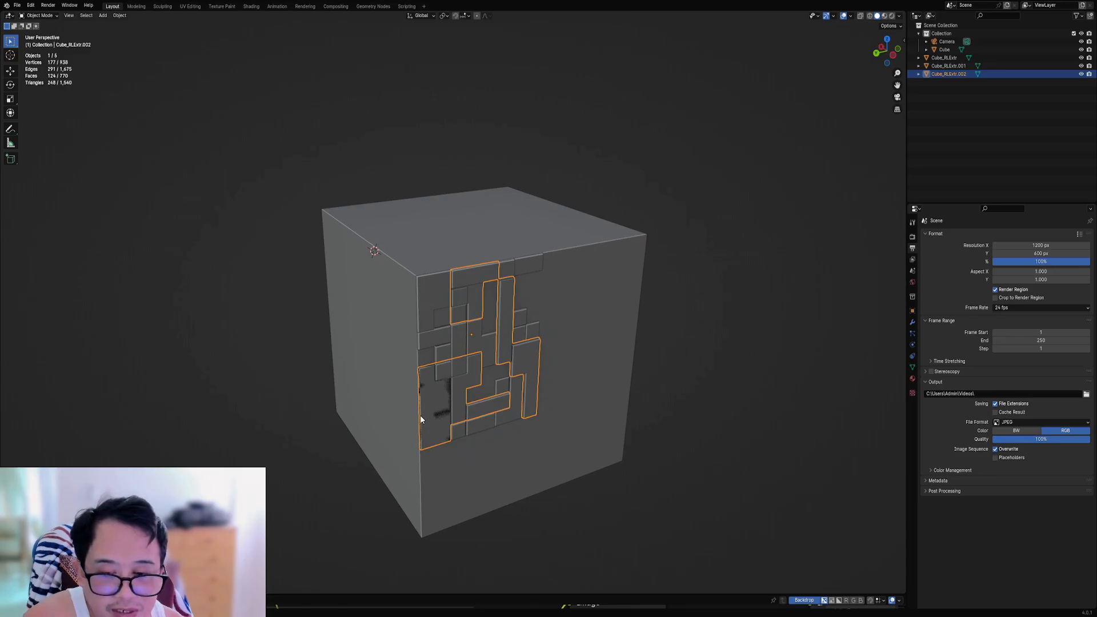
{"action": "middle_click_drag", "start_coordinate": [418, 421], "coordinate": [489, 391]}
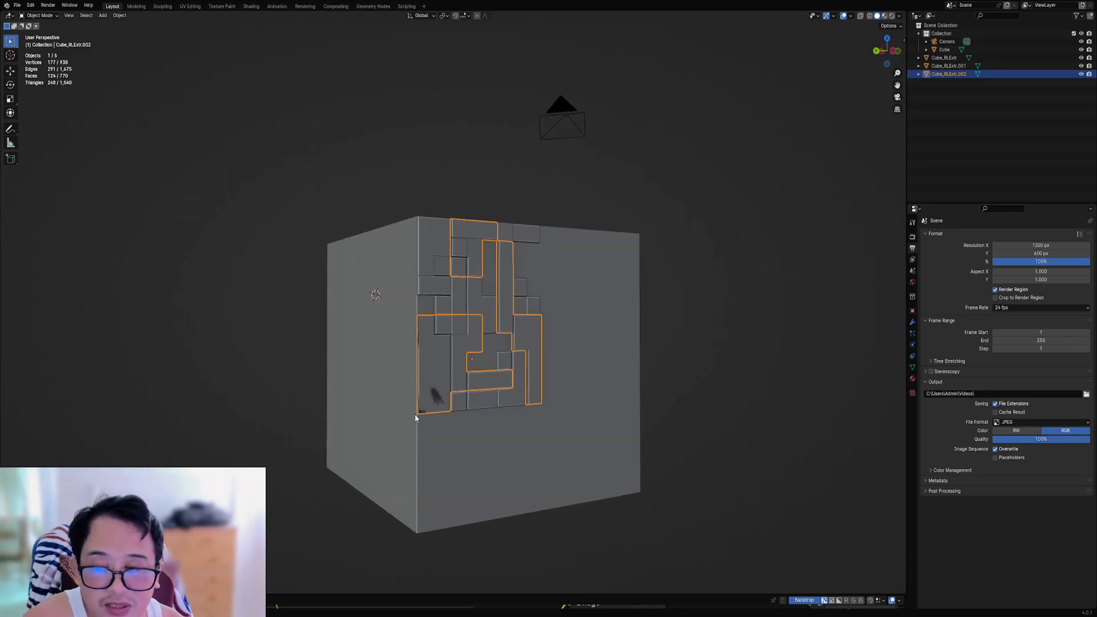
{"action": "scroll", "coordinate": [497, 359], "scroll_direction": "up", "scroll_amount": 1}
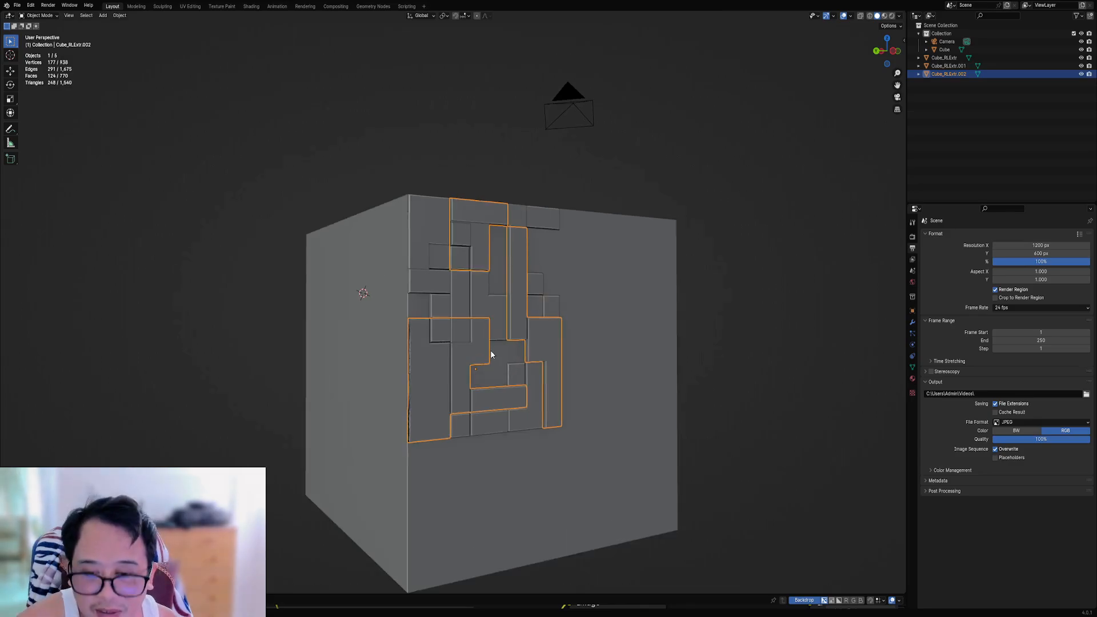
Step: Clear the object selection and select the first loop's extrusion layer on the cube
{"action": "left_click", "coordinate": [484, 320]}
{"action": "key", "text": "alt+a"}
{"action": "left_click", "coordinate": [439, 290]}
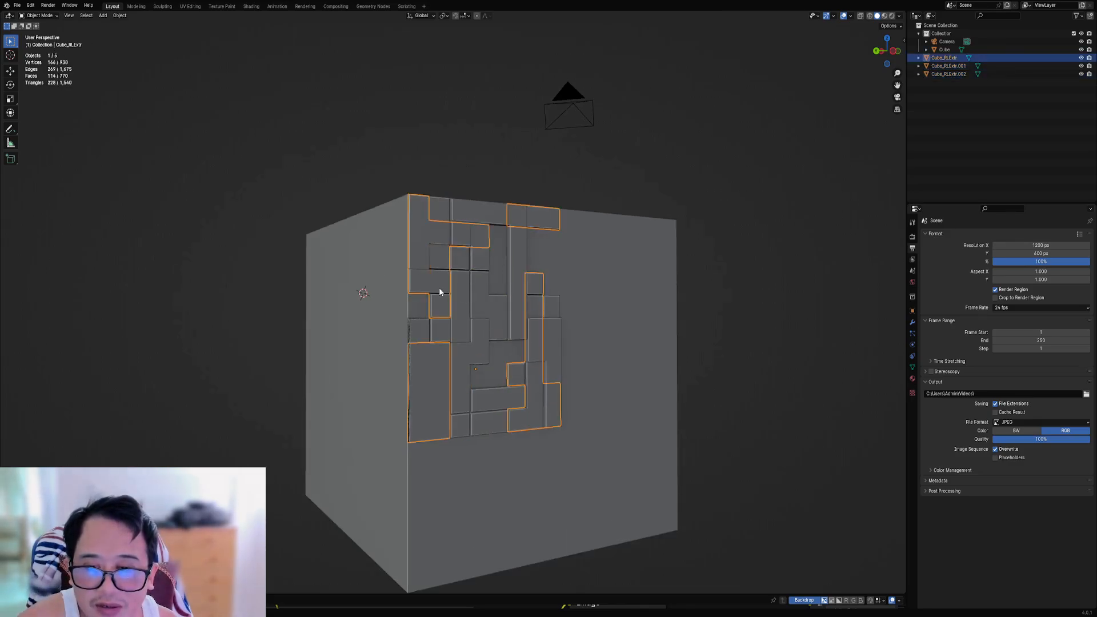
Step: Delete the three loop extrusion layers covering the cube's side
{"action": "left_click", "coordinate": [465, 318], "text": "shift"}
{"action": "key", "text": "x"}
{"action": "left_click", "coordinate": [467, 317]}
{"action": "left_click", "coordinate": [484, 313]}
{"action": "left_click", "coordinate": [481, 327]}
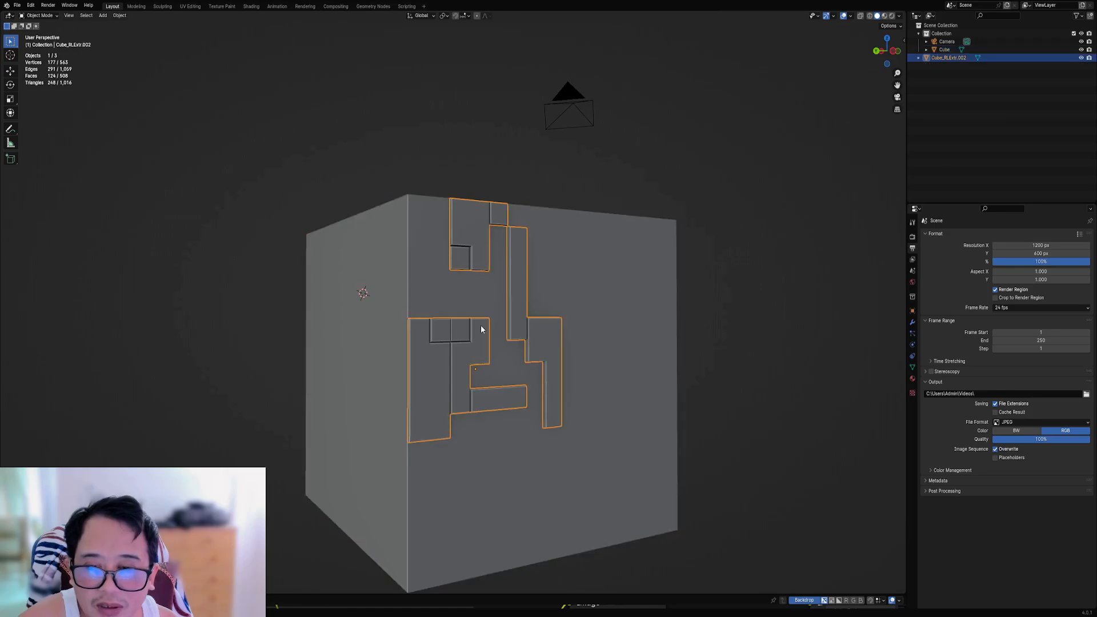
{"action": "key", "text": "x"}
{"action": "left_click", "coordinate": [482, 329]}
Step: Select a block four faces wide and five faces high at the upper corner of the cube's side
{"action": "left_click", "coordinate": [487, 318]}
{"action": "key", "text": "Tab"}
{"action": "left_click", "coordinate": [436, 230]}
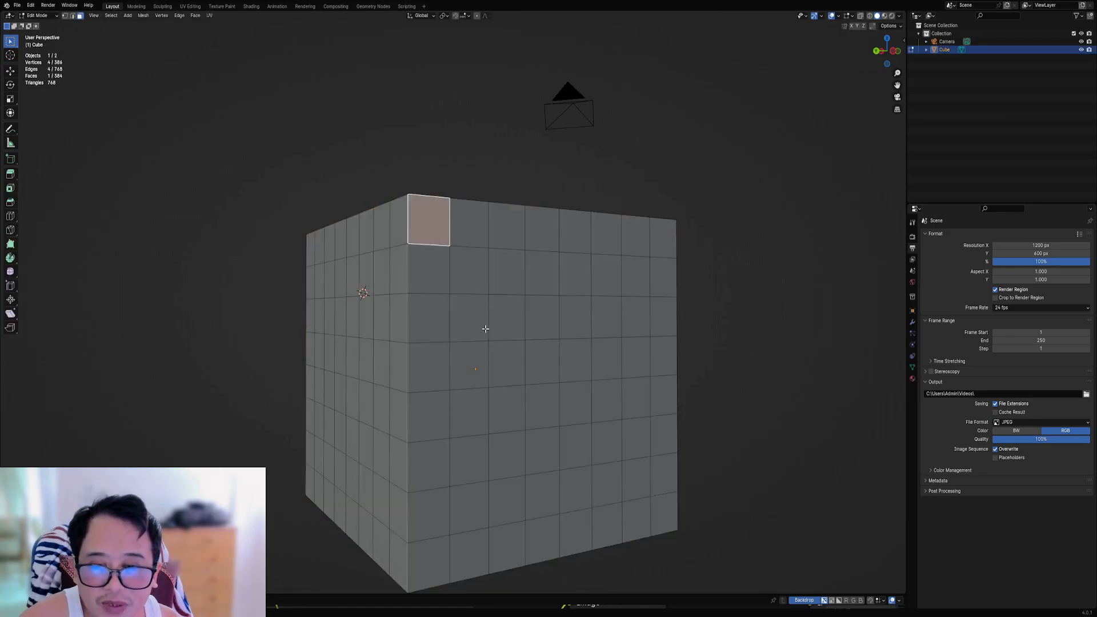
{"action": "left_click", "coordinate": [528, 401], "text": "ctrl+shift"}
{"action": "key", "text": "Tab"}
Step: Run Random Loop Extrude on the selected faces with loops 1, 2 and 3 enabled
{"action": "key", "text": "shift+q"}
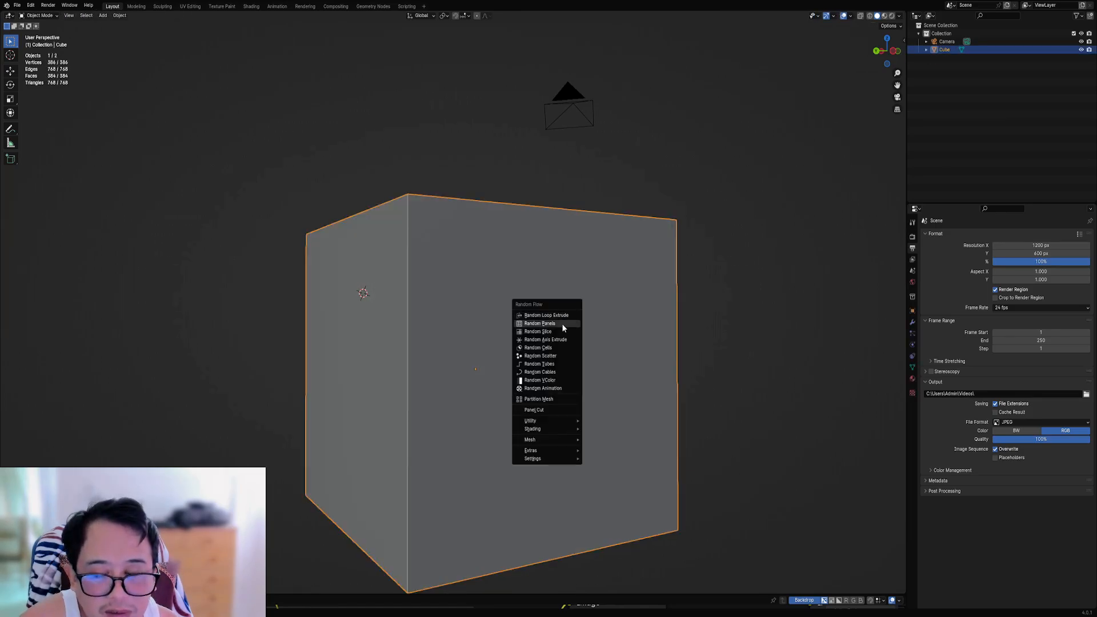
{"action": "left_click", "coordinate": [562, 315]}
{"action": "left_click", "coordinate": [575, 329]}
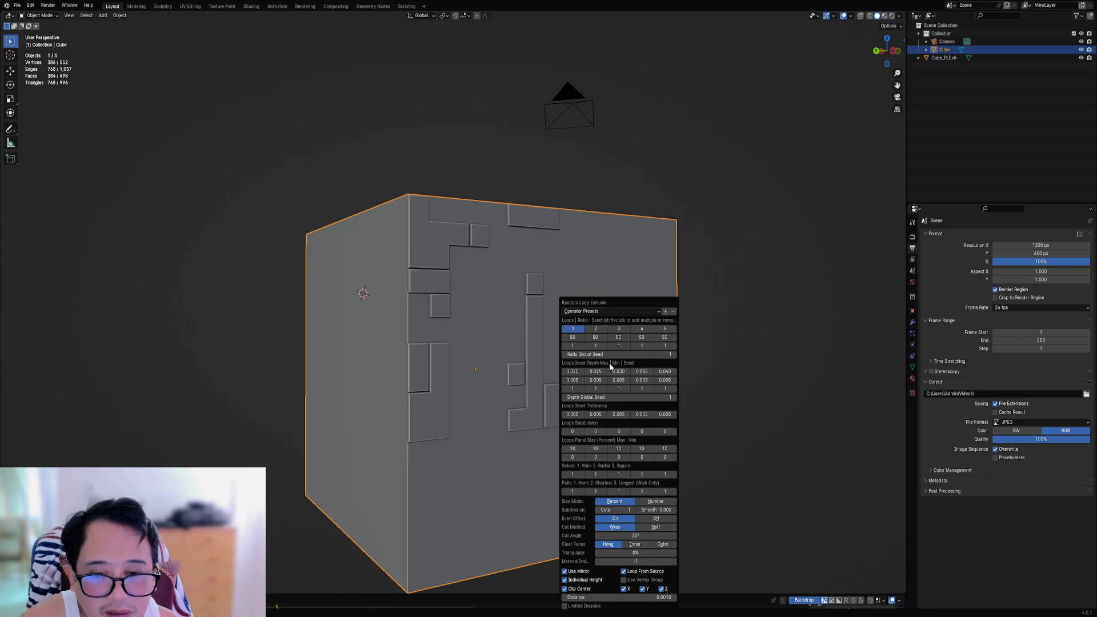
{"action": "left_click", "coordinate": [595, 329], "text": "shift"}
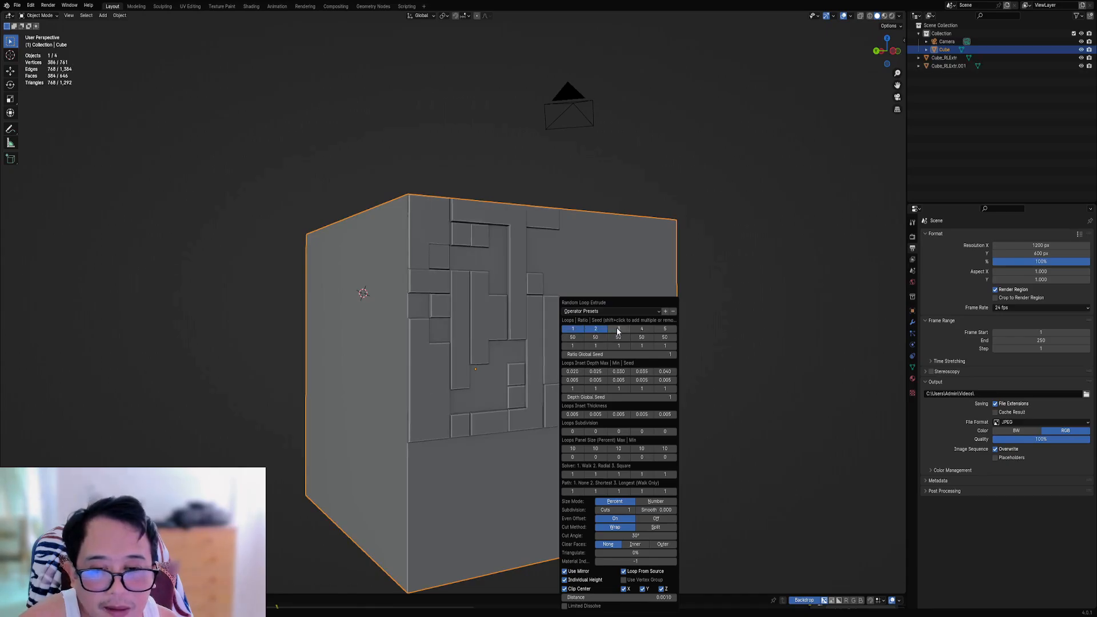
{"action": "left_click", "coordinate": [618, 328], "text": "shift"}
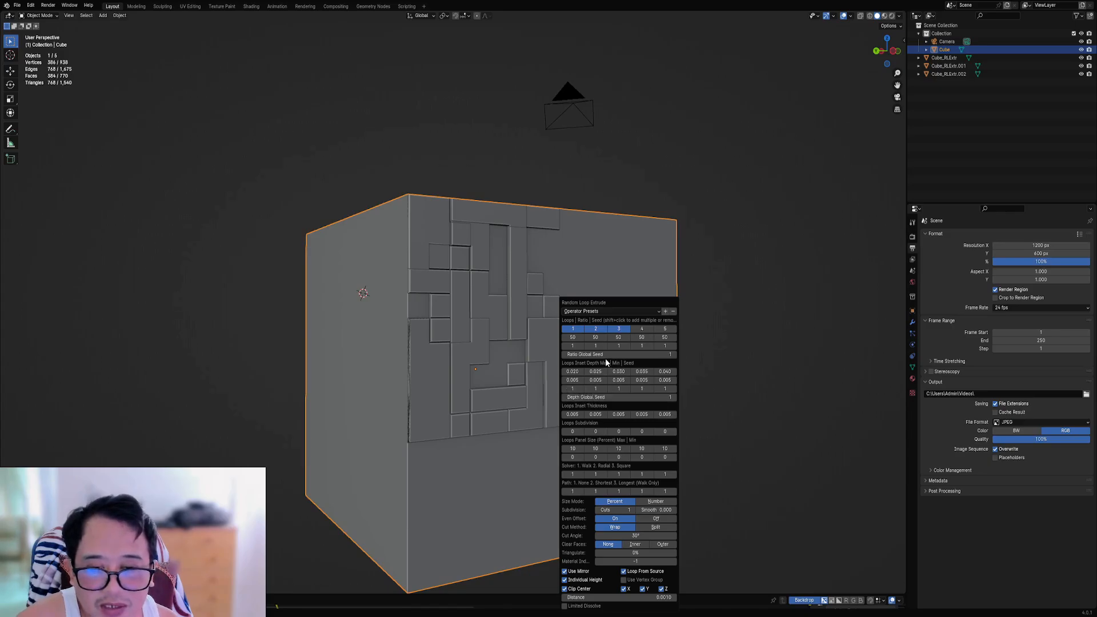
Step: Set the Ratio Global Seed to 2 and try several Depth Global Seed values, ending at 14
{"action": "mouse_move", "coordinate": [607, 355]}
{"action": "left_mouse_down"}
{"action": "mouse_move", "coordinate": [628, 354]}
{"action": "mouse_move", "coordinate": [614, 354]}
{"action": "left_mouse_up"}
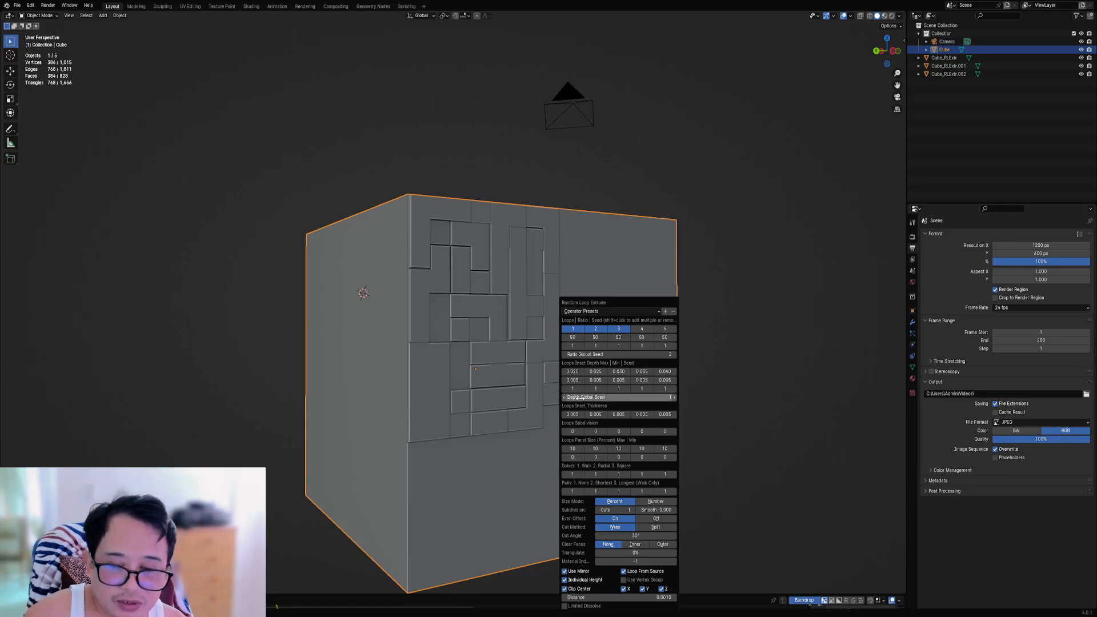
{"action": "scroll", "coordinate": [581, 397], "scroll_direction": "up", "scroll_amount": 10, "text": "ctrl"}
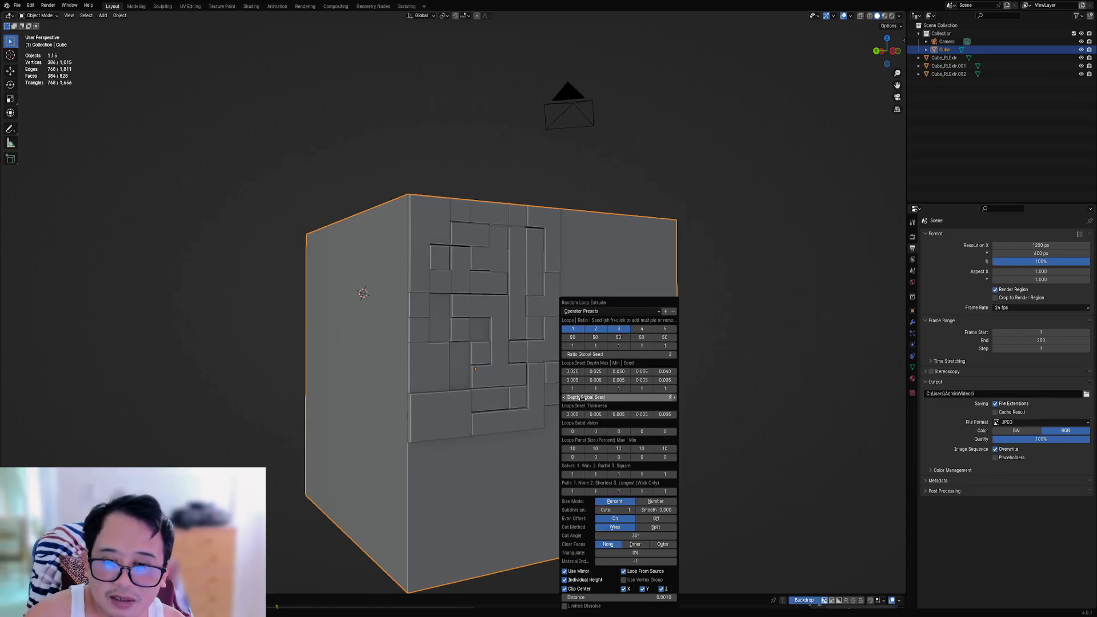
{"action": "scroll", "coordinate": [581, 398], "scroll_direction": "up", "scroll_amount": 6, "text": "ctrl"}
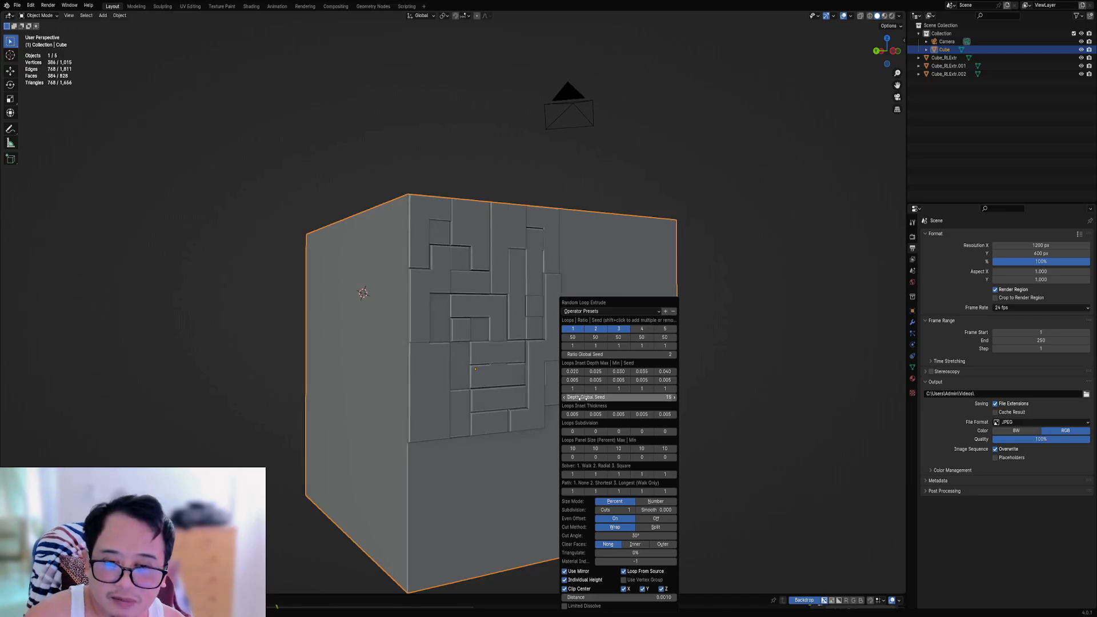
{"action": "scroll", "coordinate": [582, 398], "scroll_direction": "down", "scroll_amount": 3, "text": "ctrl"}
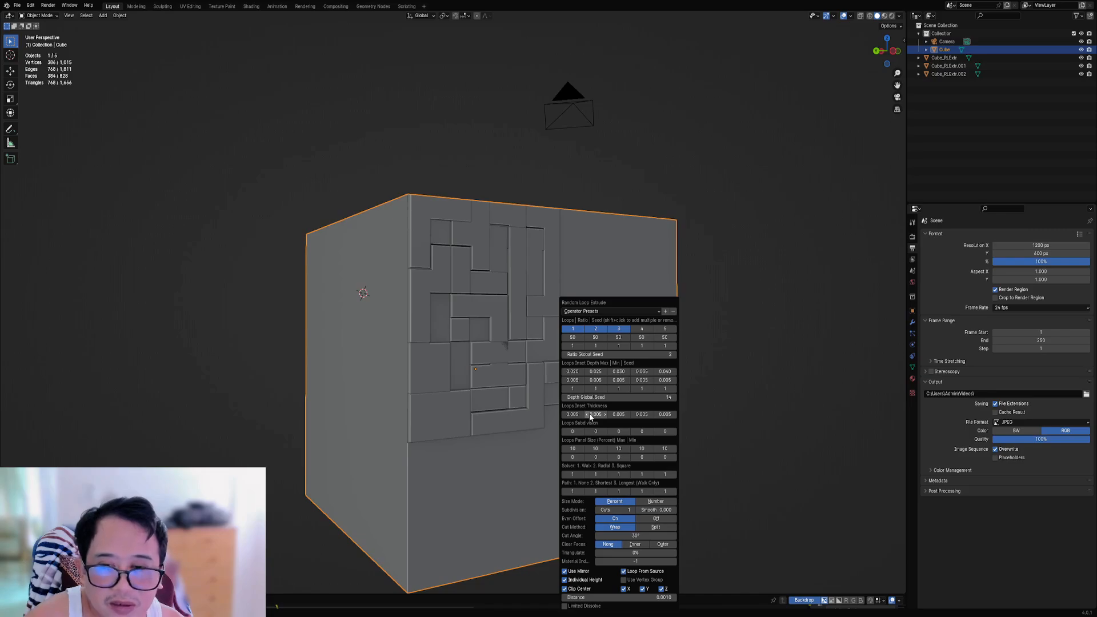
Step: Set the inset thickness of all five loops to 0 and try a thicker inset on the third loop
{"action": "key", "text": "BackSpace"}
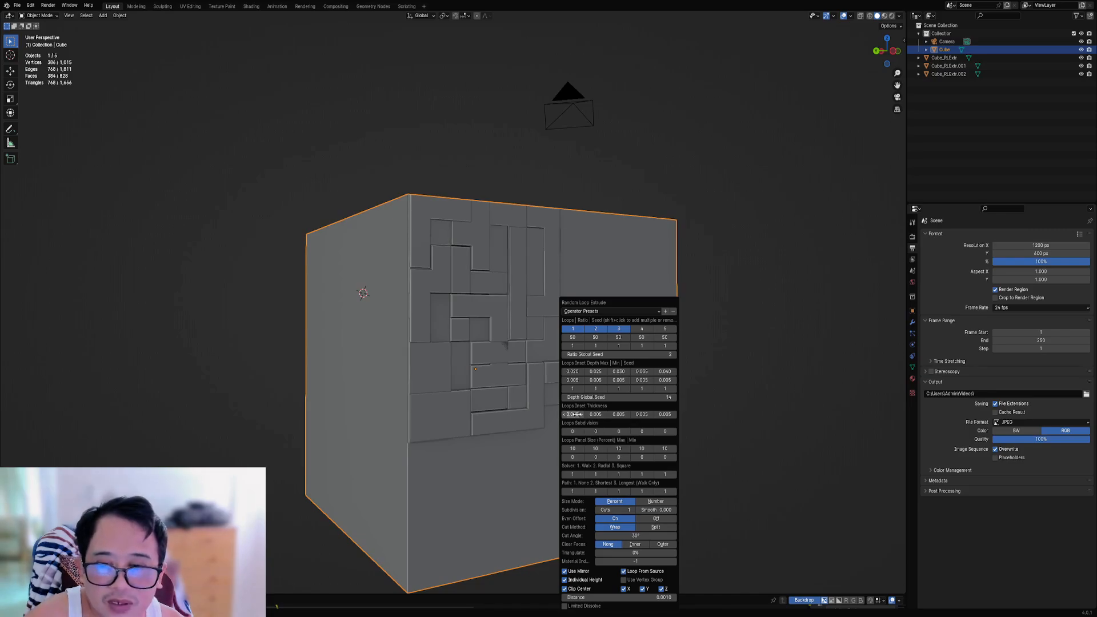
{"action": "key", "text": "BackSpace"}
{"action": "key", "text": "BackSpace"}
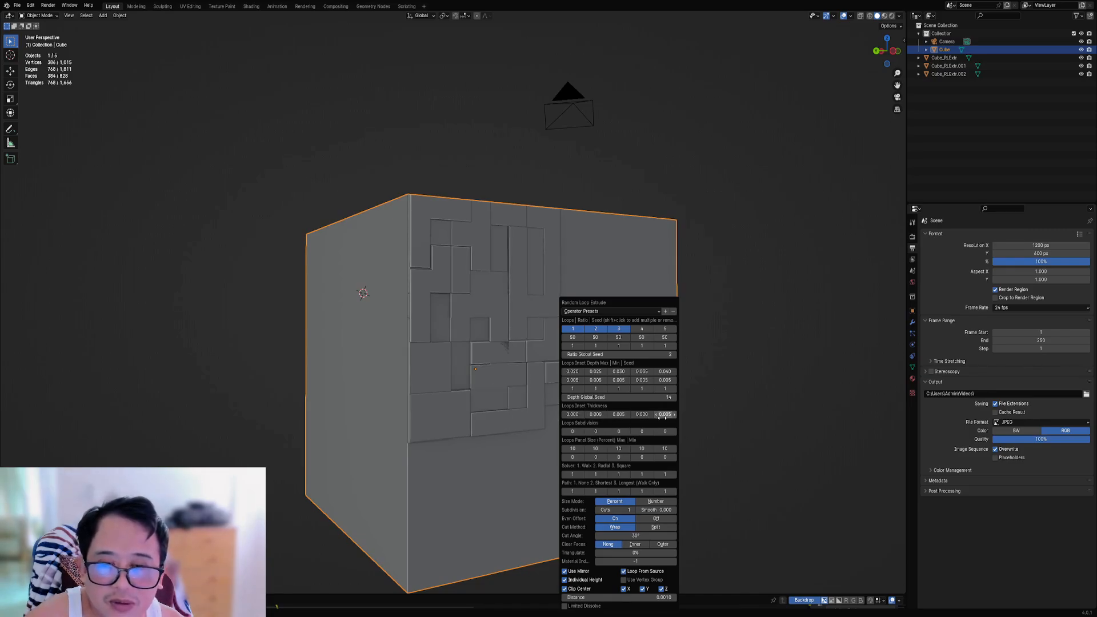
{"action": "key", "text": "BackSpace"}
{"action": "key", "text": "BackSpace"}
{"action": "left_click", "coordinate": [619, 414]}
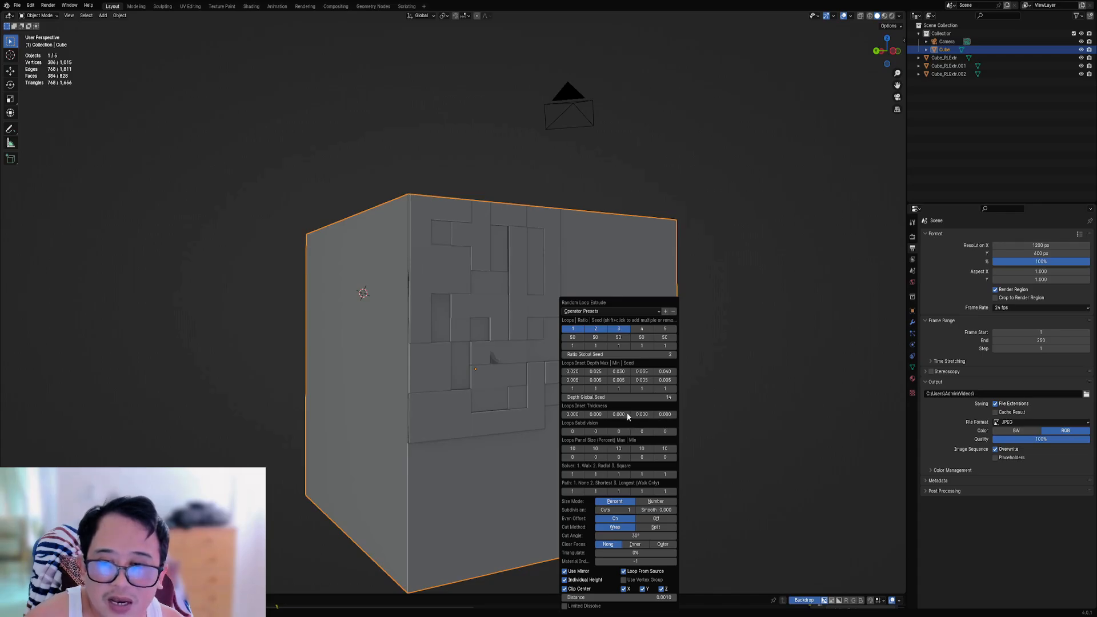
{"action": "type", "text": "0.018"}
{"action": "key", "text": "Return"}
{"action": "mouse_move", "coordinate": [618, 414]}
{"action": "left_mouse_down"}
{"action": "mouse_move", "coordinate": [609, 414]}
{"action": "mouse_move", "coordinate": [619, 416]}
{"action": "left_mouse_up"}
Step: Restore the operator defaults for Random Loop Extrude and try to apply the saved "indiv wrap orig 001" preset
{"action": "left_click", "coordinate": [599, 311]}
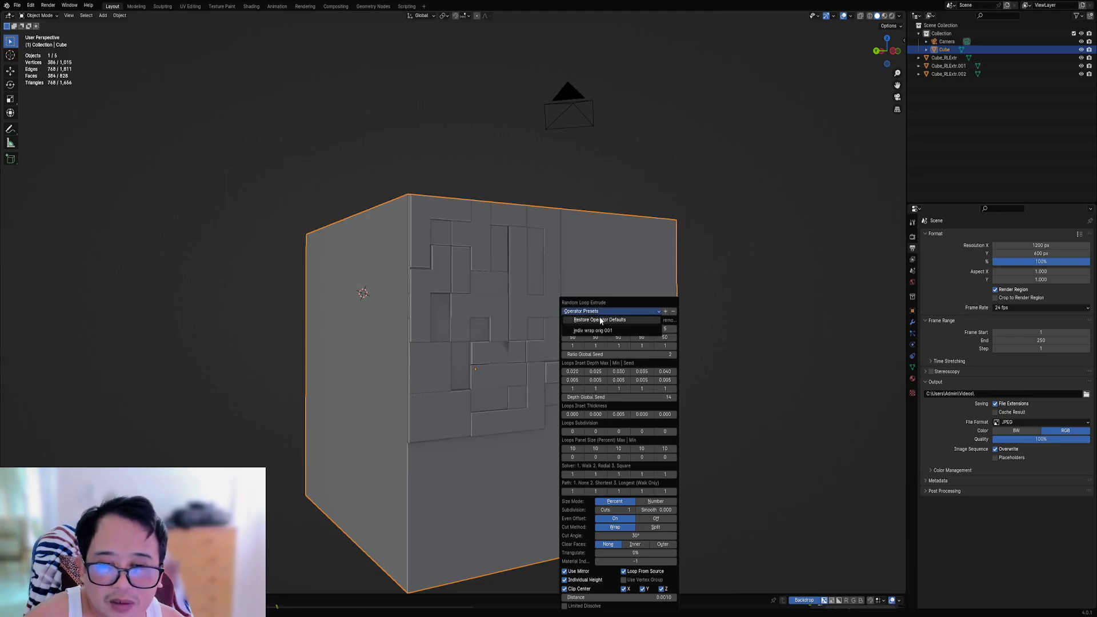
{"action": "left_click", "coordinate": [601, 321]}
{"action": "left_click", "coordinate": [600, 311]}
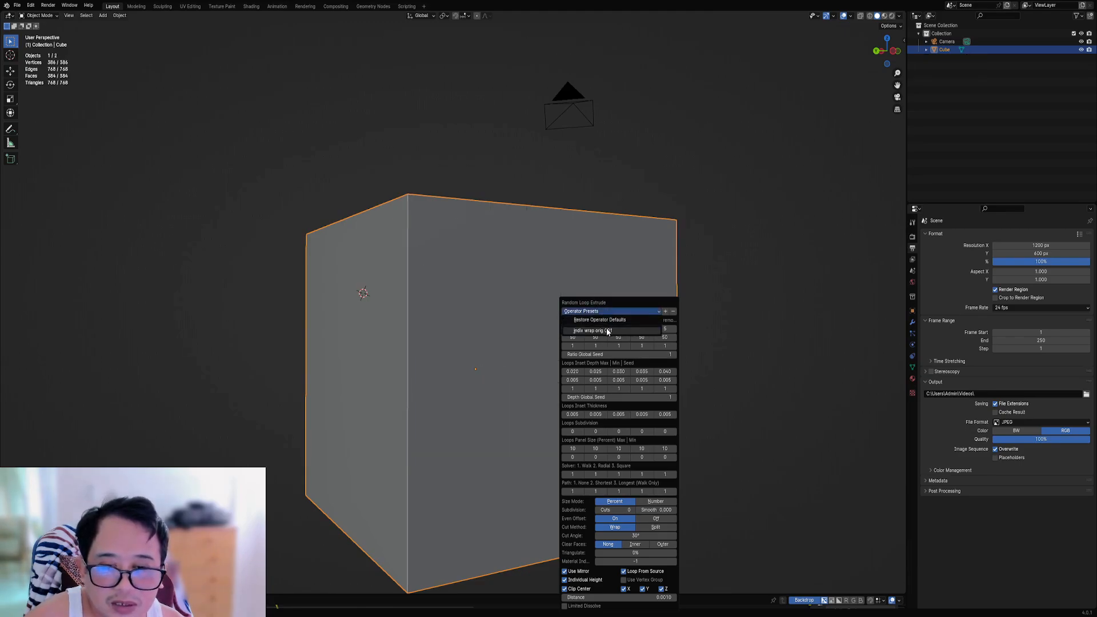
{"action": "left_click", "coordinate": [609, 331]}
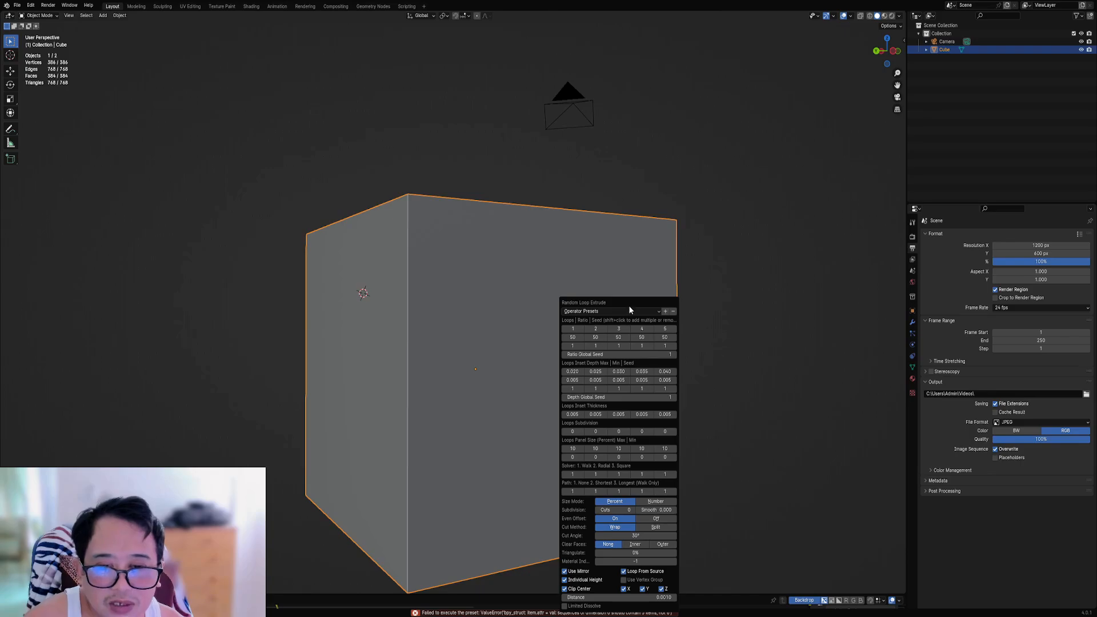
{"action": "left_click", "coordinate": [627, 311]}
{"action": "left_click", "coordinate": [615, 330]}
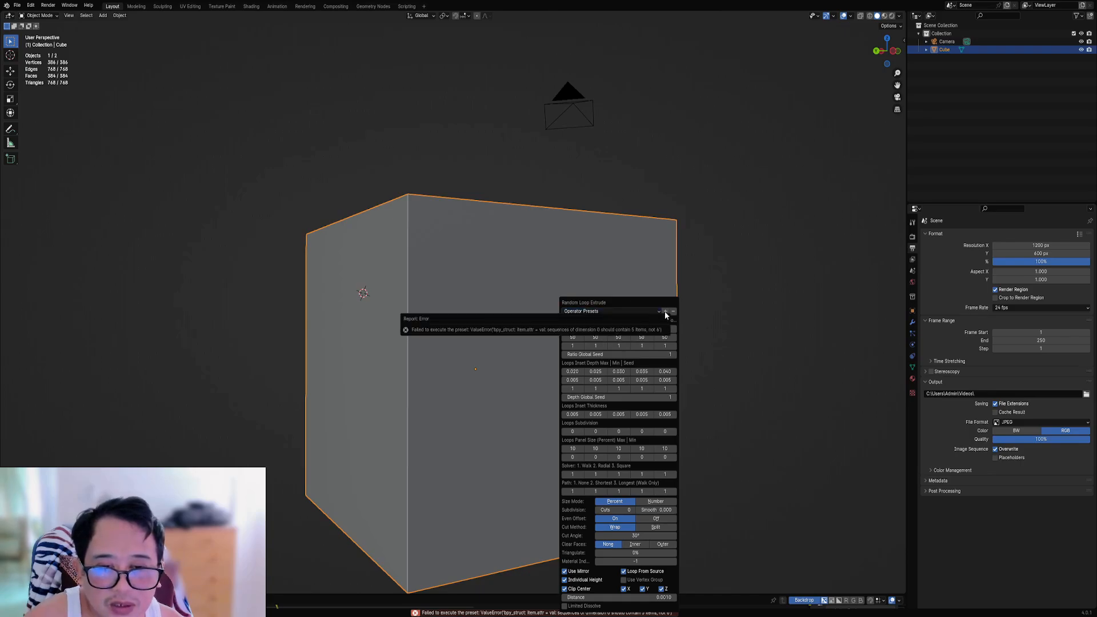
{"action": "left_click", "coordinate": [646, 311]}
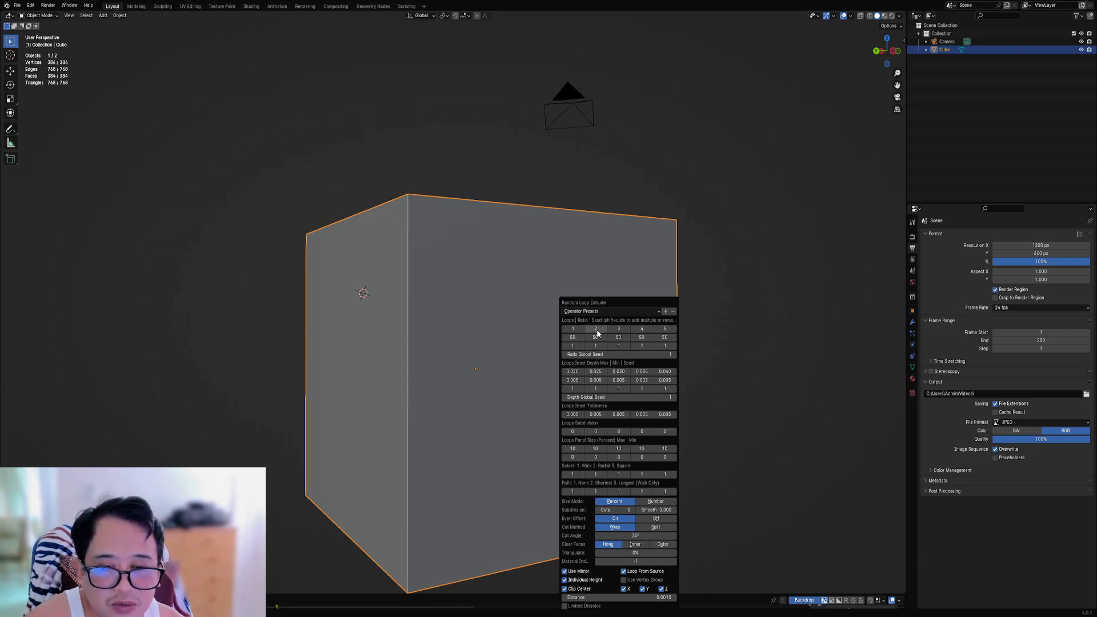
Step: Select a block three faces wide and four faces high at the upper corner of the cube's side
{"action": "key", "text": "Tab"}
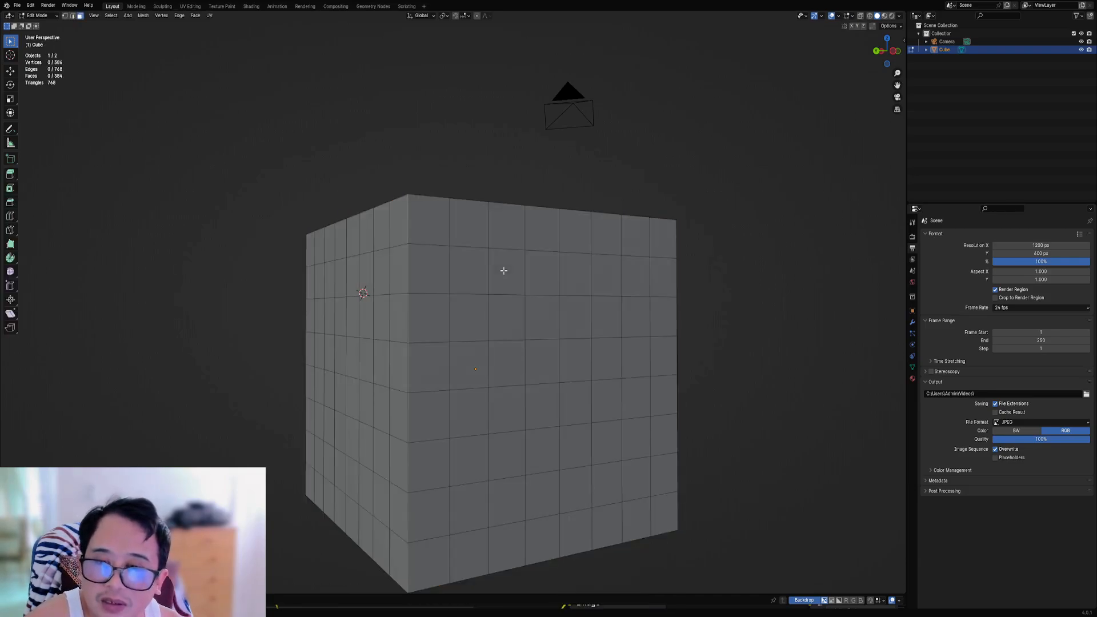
{"action": "left_click", "coordinate": [431, 228]}
{"action": "left_click", "coordinate": [516, 345], "text": "ctrl+shift"}
{"action": "key", "text": "Tab"}
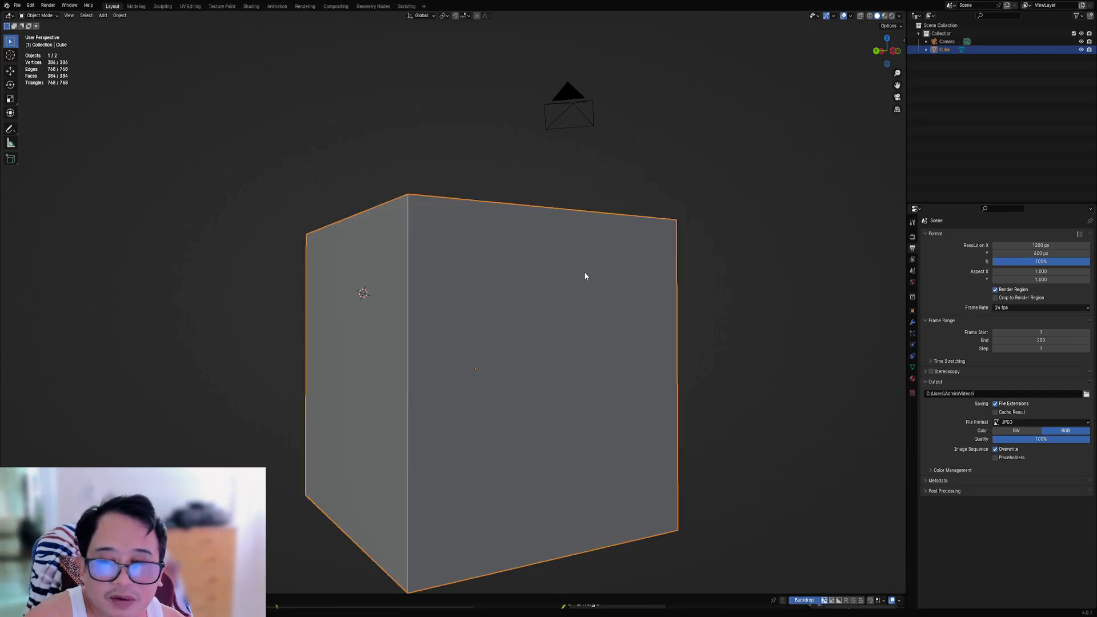
Step: Apply Random Loop Extrude to the selected faces with loops 1, 2 and 3 enabled and 10 subdivision cuts
{"action": "key", "text": "shift+q"}
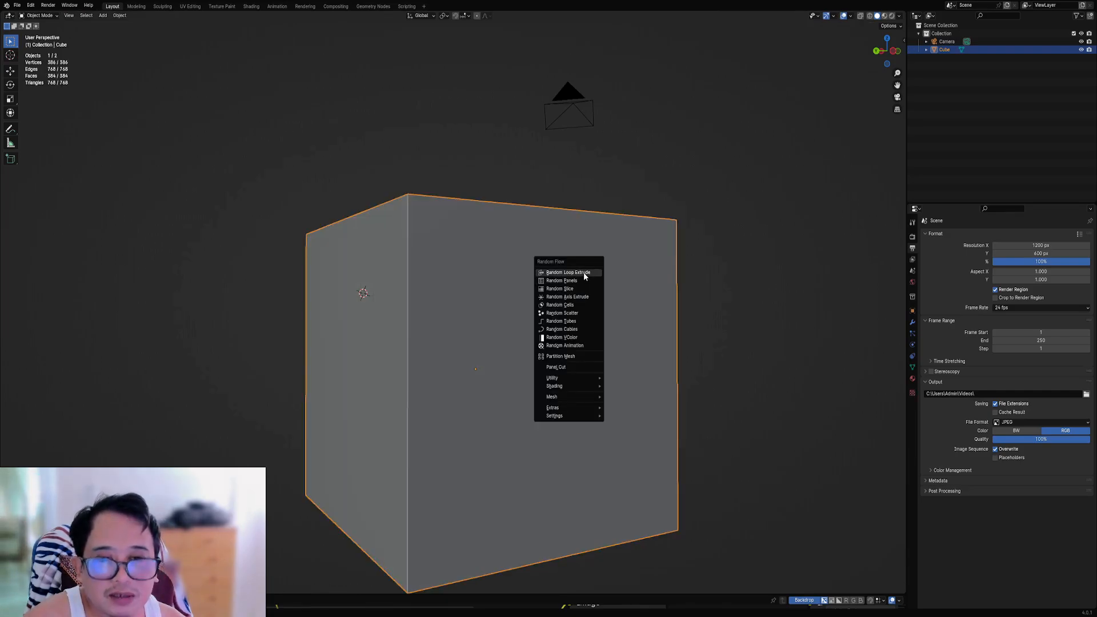
{"action": "left_click", "coordinate": [584, 274]}
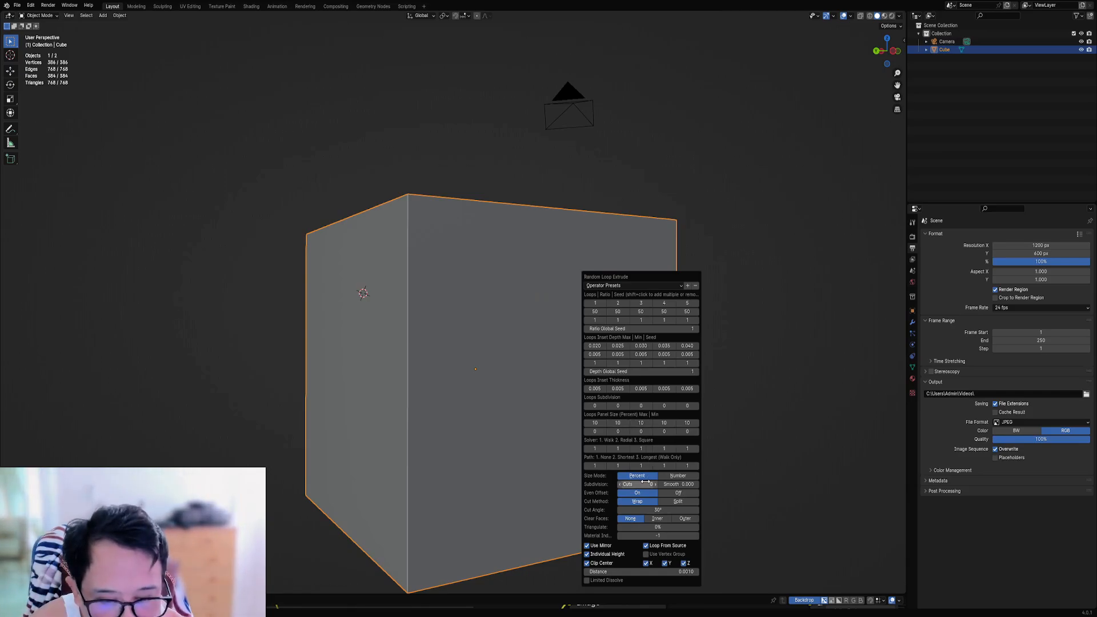
{"action": "left_click_drag", "start_coordinate": [645, 485], "coordinate": [663, 485]}
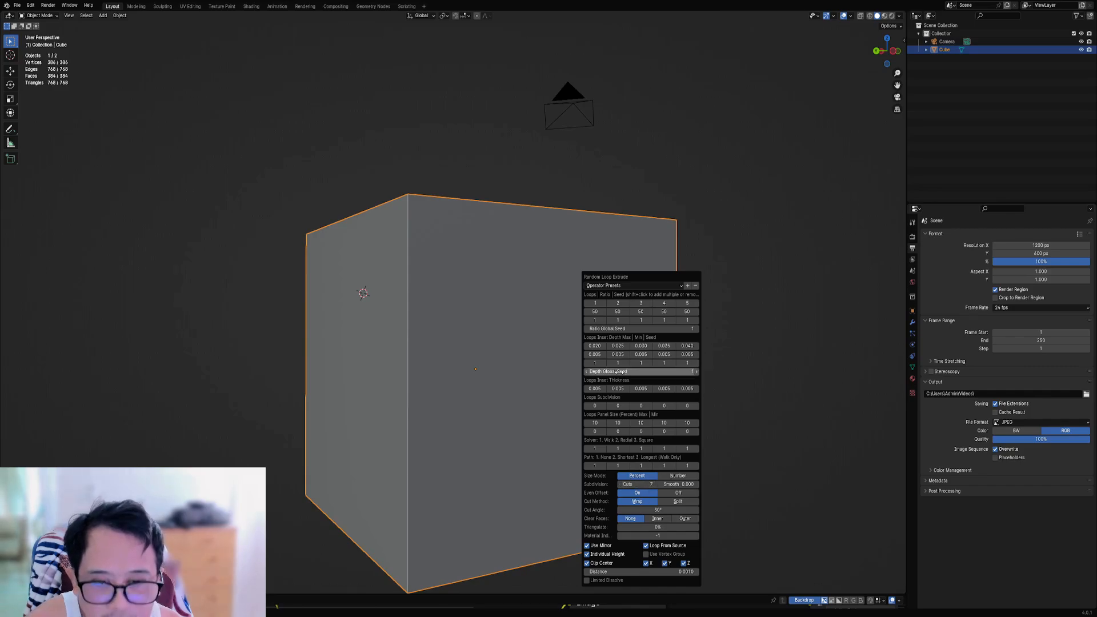
{"action": "left_click", "coordinate": [600, 306]}
{"action": "left_click", "coordinate": [617, 304], "text": "shift"}
{"action": "left_click", "coordinate": [640, 304], "text": "shift"}
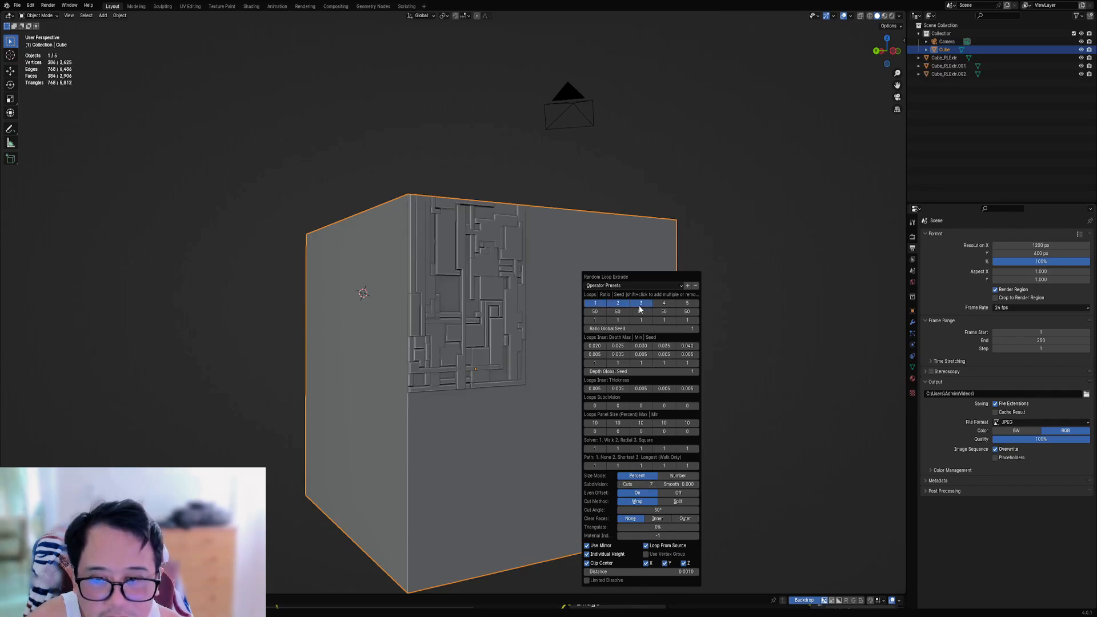
{"action": "left_click_drag", "start_coordinate": [641, 484], "coordinate": [654, 484]}
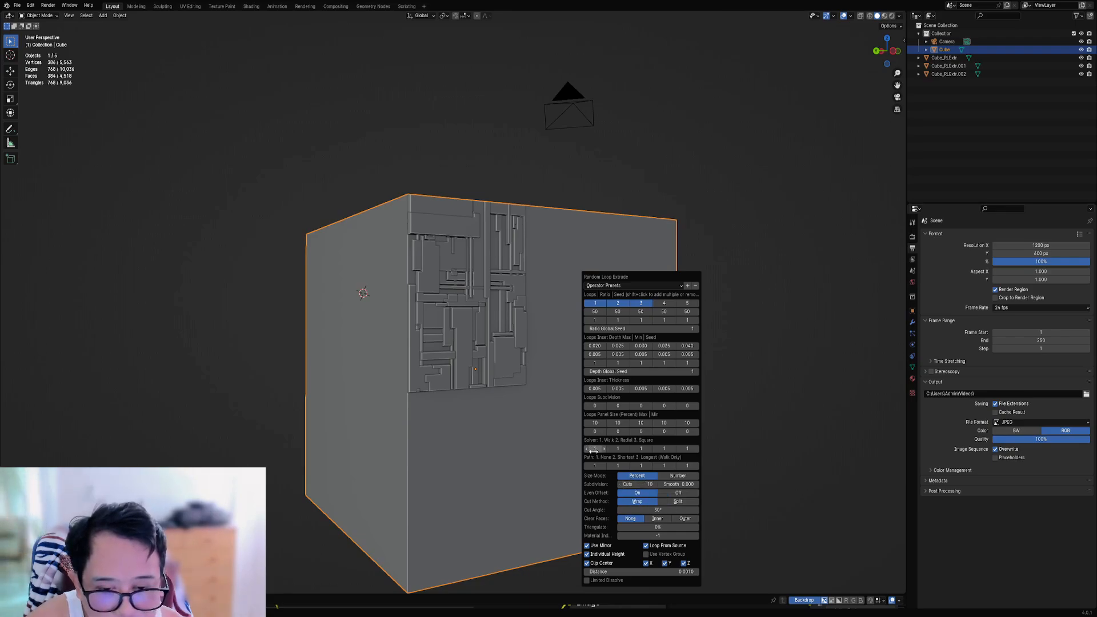
Step: Try another path mode for the first loop of the extrusion and return it to 1 (None)
{"action": "middle_click_drag", "start_coordinate": [372, 367], "coordinate": [396, 354]}
{"action": "middle_click_drag", "start_coordinate": [490, 297], "coordinate": [620, 346], "text": "shift"}
{"action": "scroll", "coordinate": [500, 358], "scroll_direction": "up", "scroll_amount": 2}
{"action": "scroll", "coordinate": [517, 354], "scroll_direction": "down", "scroll_amount": 3}
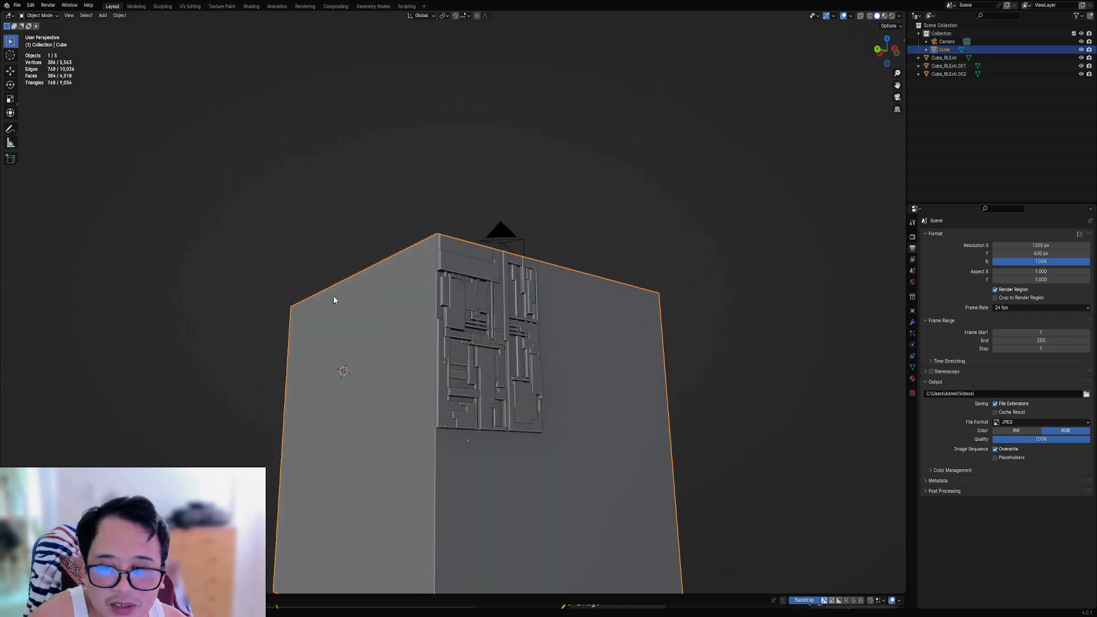
{"action": "mouse_move", "coordinate": [556, 333]}
{"action": "middle_mouse_down"}
{"action": "mouse_move", "coordinate": [478, 324]}
{"action": "mouse_move", "coordinate": [558, 321]}
{"action": "middle_mouse_up"}
{"action": "key", "text": "F9"}
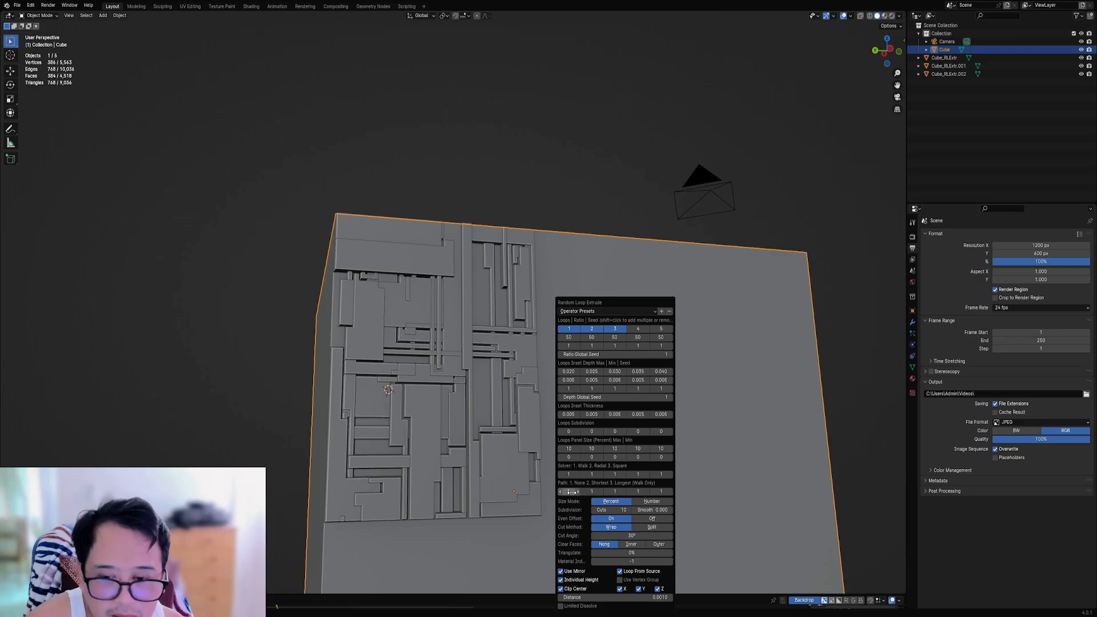
{"action": "scroll", "coordinate": [572, 492], "scroll_direction": "up", "scroll_amount": 1, "text": "ctrl"}
{"action": "scroll", "coordinate": [572, 492], "scroll_direction": "down", "scroll_amount": 1, "text": "ctrl"}
Step: Try the different path modes for the second and third loops and return both to 1 (None)
{"action": "scroll", "coordinate": [594, 492], "scroll_direction": "up", "scroll_amount": 1, "text": "ctrl"}
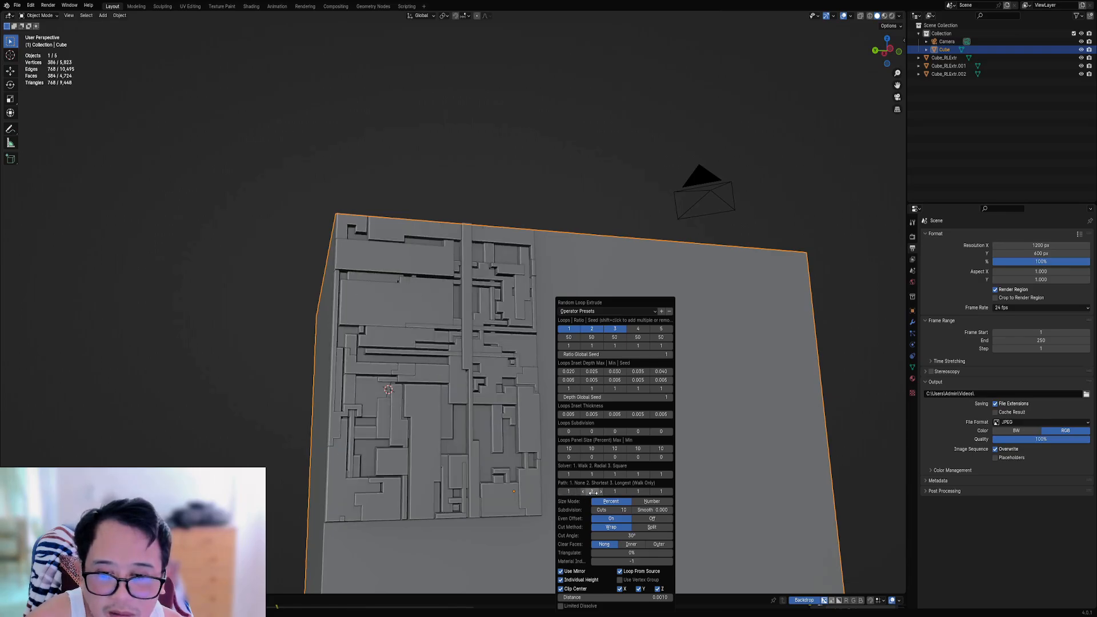
{"action": "scroll", "coordinate": [593, 493], "scroll_direction": "down", "scroll_amount": 1, "text": "ctrl"}
{"action": "scroll", "coordinate": [593, 493], "scroll_direction": "up", "scroll_amount": 2, "text": "ctrl"}
{"action": "scroll", "coordinate": [593, 492], "scroll_direction": "down", "scroll_amount": 2, "text": "ctrl"}
{"action": "scroll", "coordinate": [613, 493], "scroll_direction": "up", "scroll_amount": 1, "text": "ctrl"}
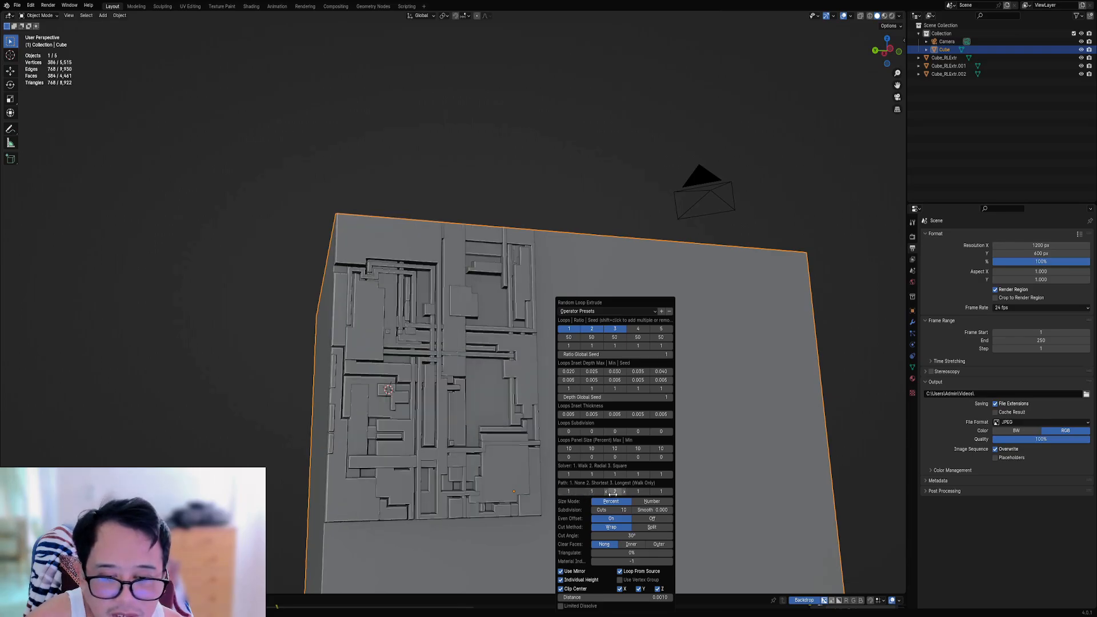
{"action": "scroll", "coordinate": [613, 494], "scroll_direction": "up", "scroll_amount": 1, "text": "ctrl"}
{"action": "scroll", "coordinate": [613, 494], "scroll_direction": "down", "scroll_amount": 2, "text": "ctrl"}
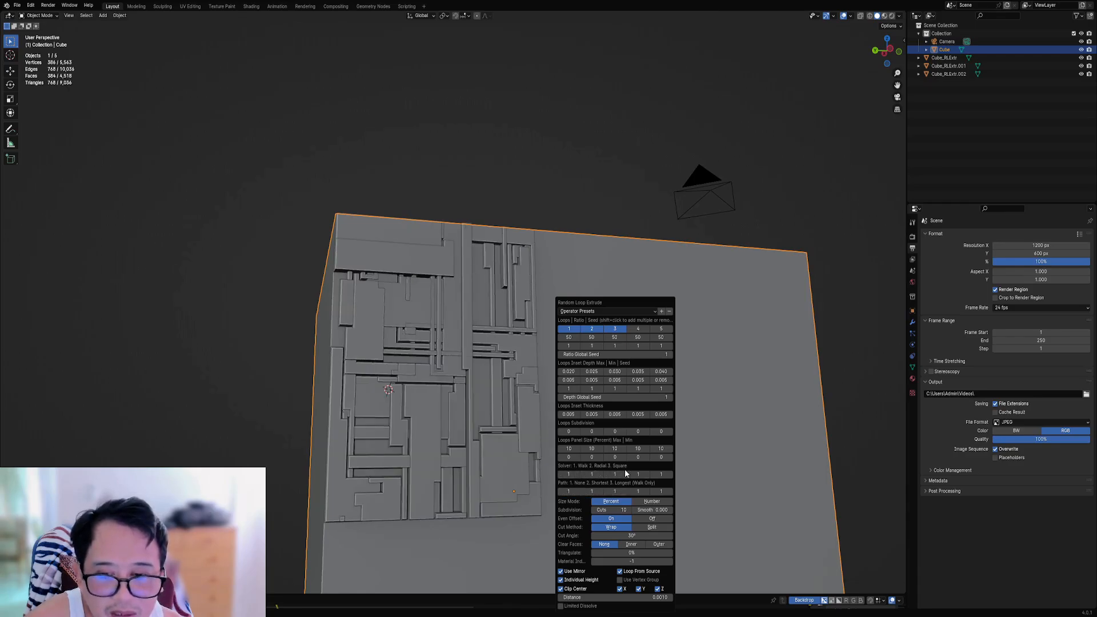
Step: Try subdivision cut counts around 10 to compare the resulting loop extrusion patterns
{"action": "scroll", "coordinate": [617, 510], "scroll_direction": "up", "scroll_amount": 2, "text": "ctrl"}
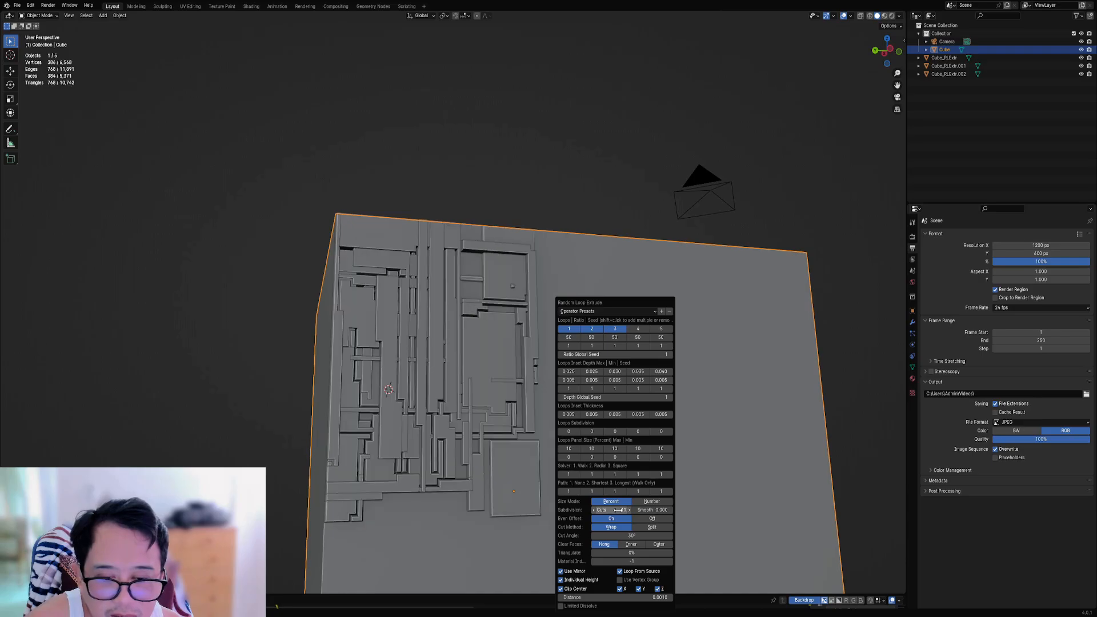
{"action": "scroll", "coordinate": [617, 509], "scroll_direction": "down", "scroll_amount": 1, "text": "ctrl"}
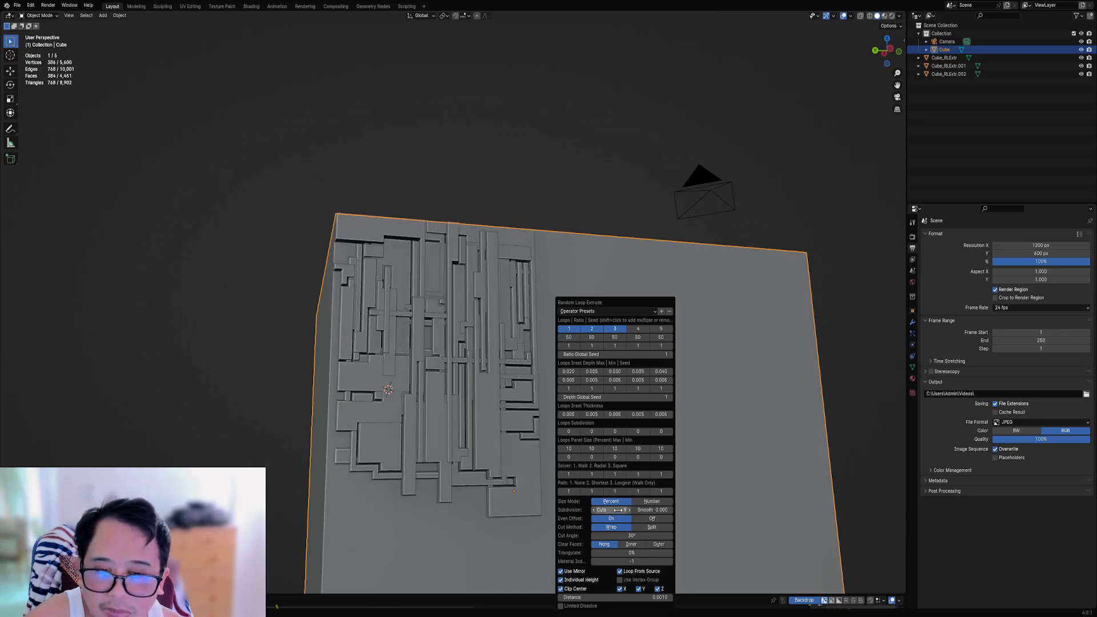
{"action": "scroll", "coordinate": [618, 510], "scroll_direction": "down", "scroll_amount": 1, "text": "ctrl"}
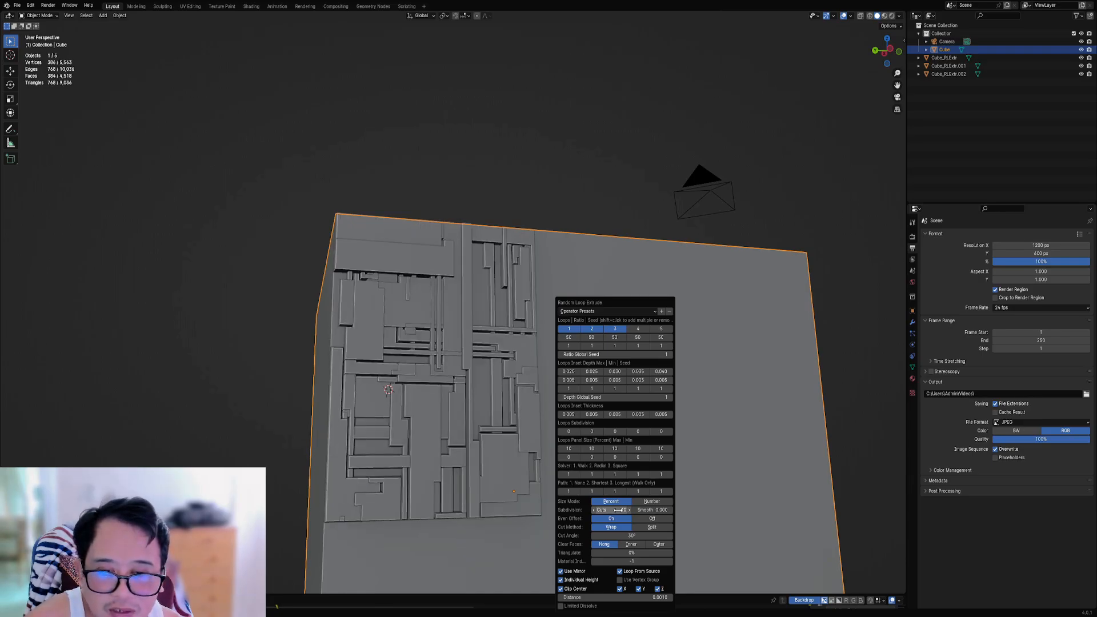
{"action": "scroll", "coordinate": [618, 510], "scroll_direction": "up", "scroll_amount": 1, "text": "ctrl"}
{"action": "scroll", "coordinate": [618, 510], "scroll_direction": "down", "scroll_amount": 1, "text": "ctrl"}
{"action": "scroll", "coordinate": [618, 510], "scroll_direction": "up", "scroll_amount": 1, "text": "ctrl"}
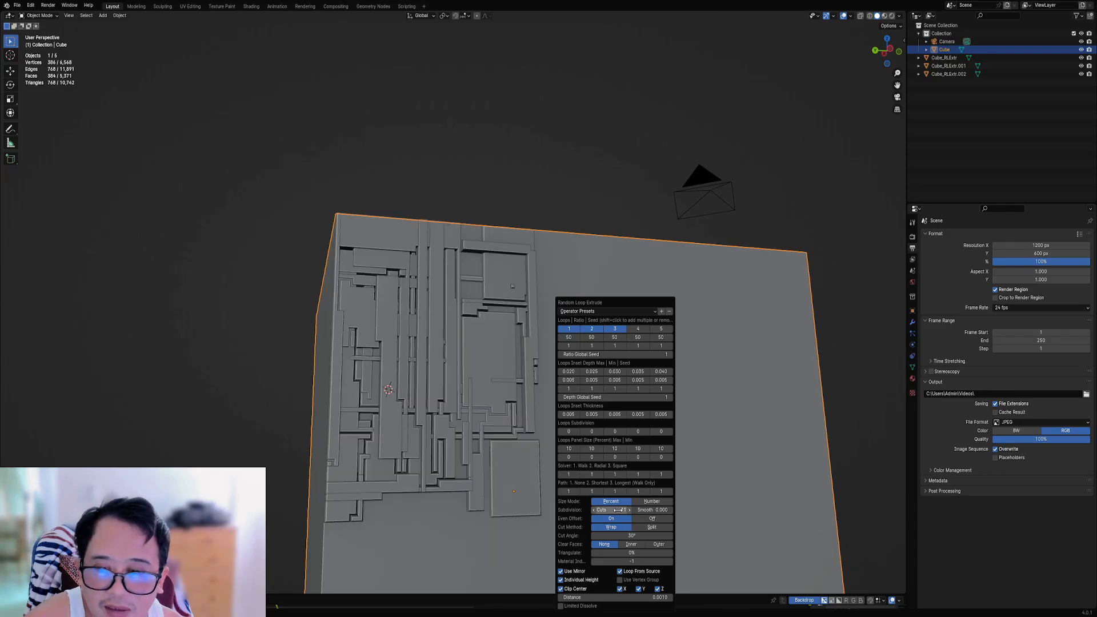
{"action": "scroll", "coordinate": [617, 509], "scroll_direction": "up", "scroll_amount": 1, "text": "ctrl"}
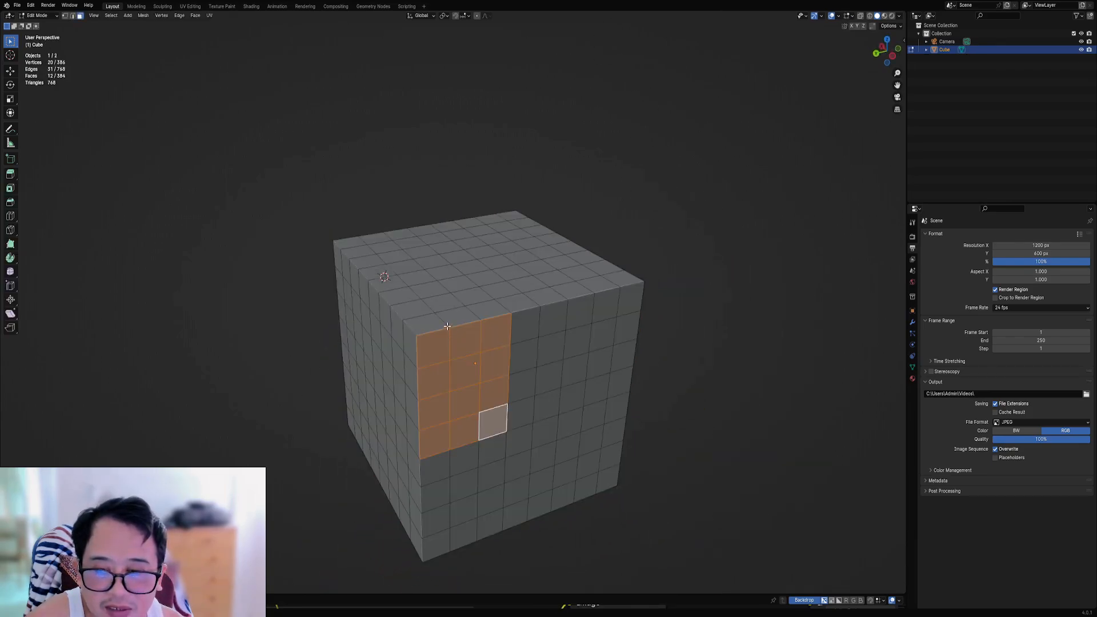
Step: Select a block of cube faces four wide, covering three front rows and one adjoining top row, leaving out the neighbouring side faces
{"action": "left_click", "coordinate": [447, 326]}
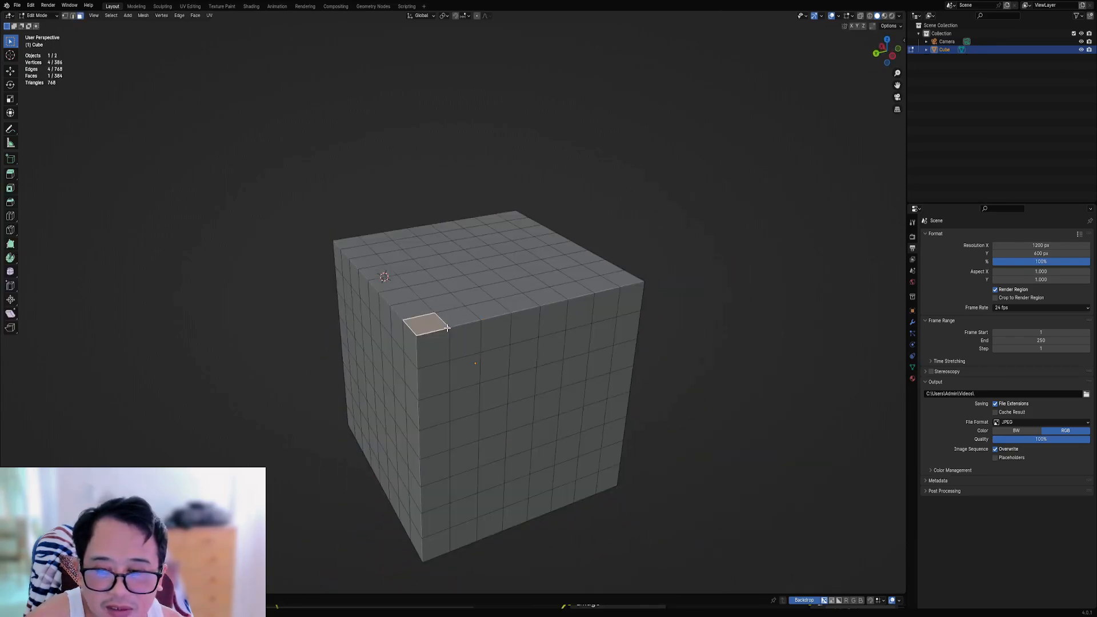
{"action": "left_click", "coordinate": [515, 393], "text": "ctrl+shift"}
{"action": "left_click", "coordinate": [408, 355], "text": "shift"}
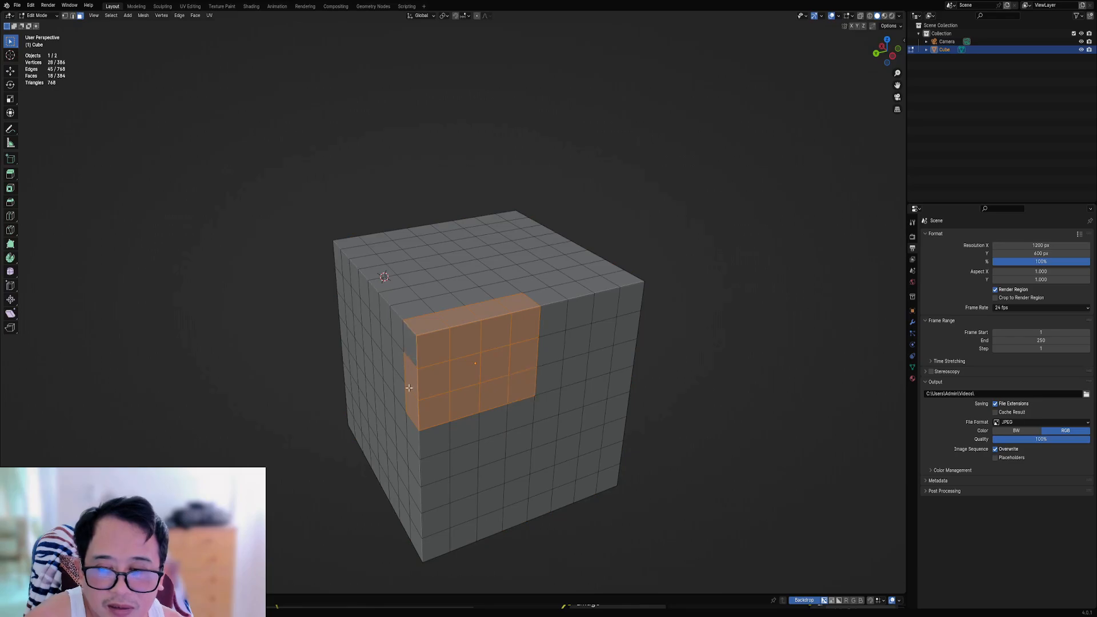
{"action": "left_click", "coordinate": [411, 386], "text": "shift"}
{"action": "left_click", "coordinate": [408, 406], "text": "shift"}
{"action": "middle_click_drag", "start_coordinate": [512, 341], "coordinate": [511, 382], "text": "shift"}
{"action": "scroll", "coordinate": [546, 328], "scroll_direction": "up", "scroll_amount": 3}
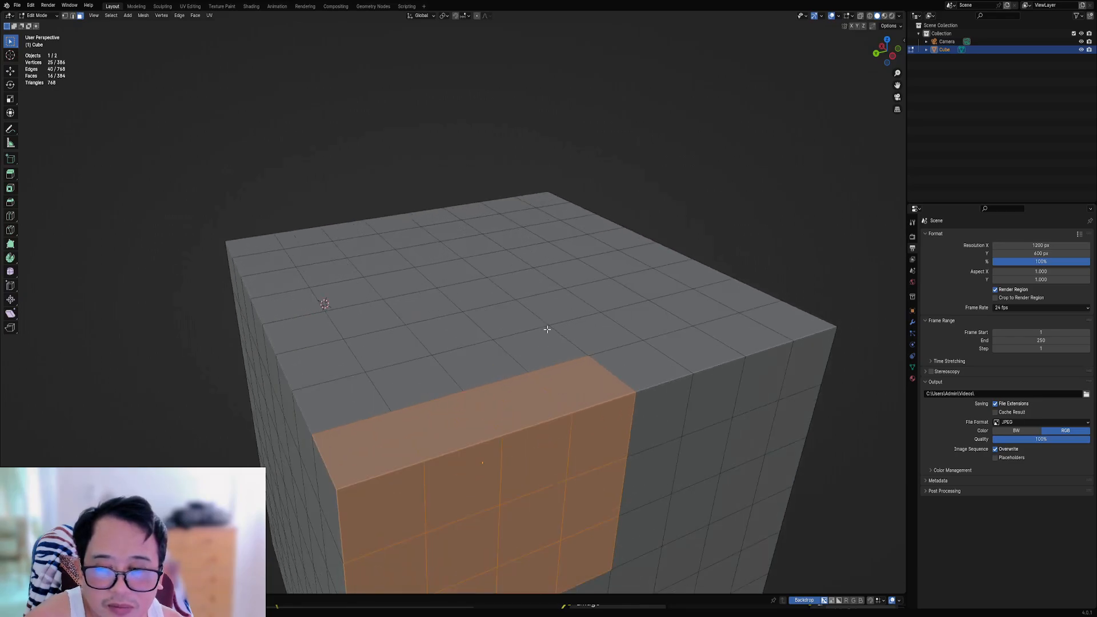
Step: Apply Random Panels to the selected faces with a 100% panel amount and inspect how the panels wrap the edge
{"action": "key", "text": "shift+q"}
{"action": "left_click", "coordinate": [544, 337]}
{"action": "left_click", "coordinate": [599, 348]}
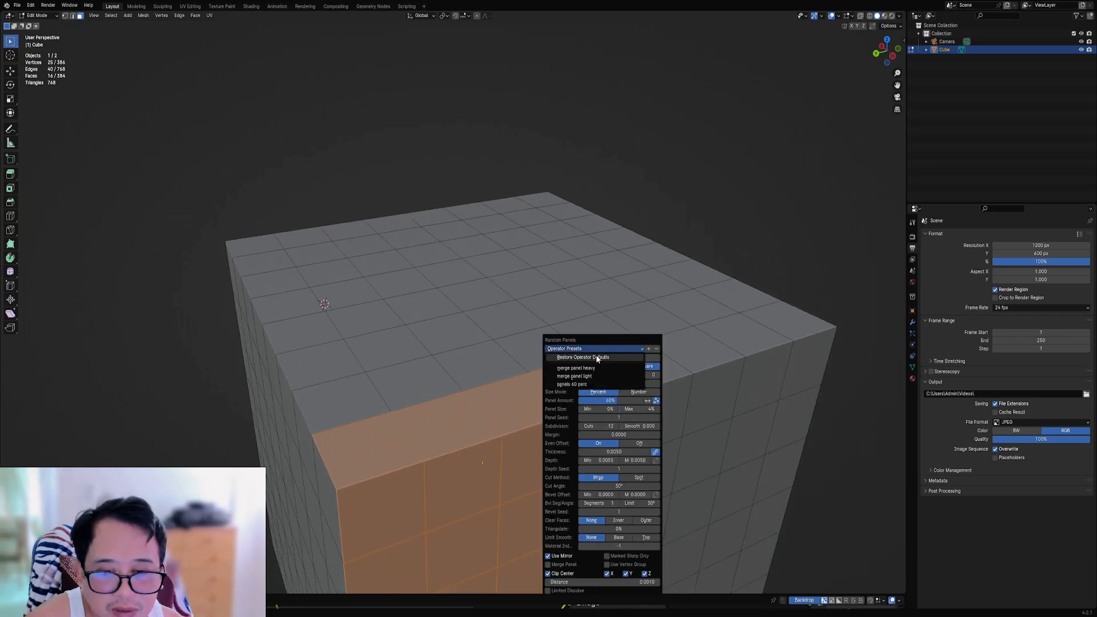
{"action": "left_click", "coordinate": [604, 372]}
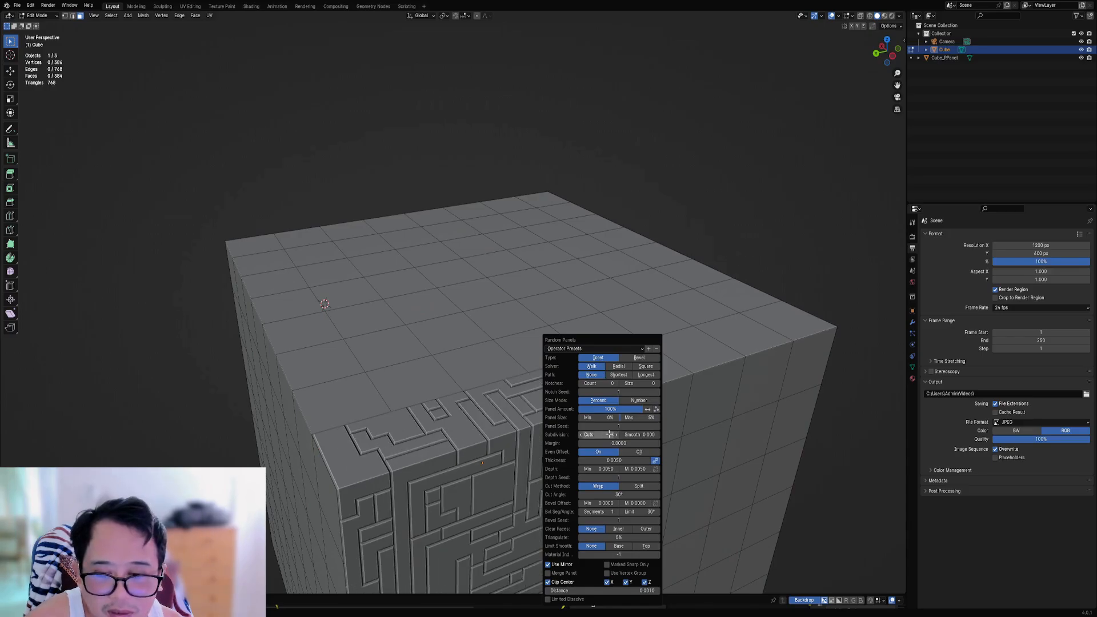
{"action": "scroll", "coordinate": [455, 458], "scroll_direction": "up", "scroll_amount": 3}
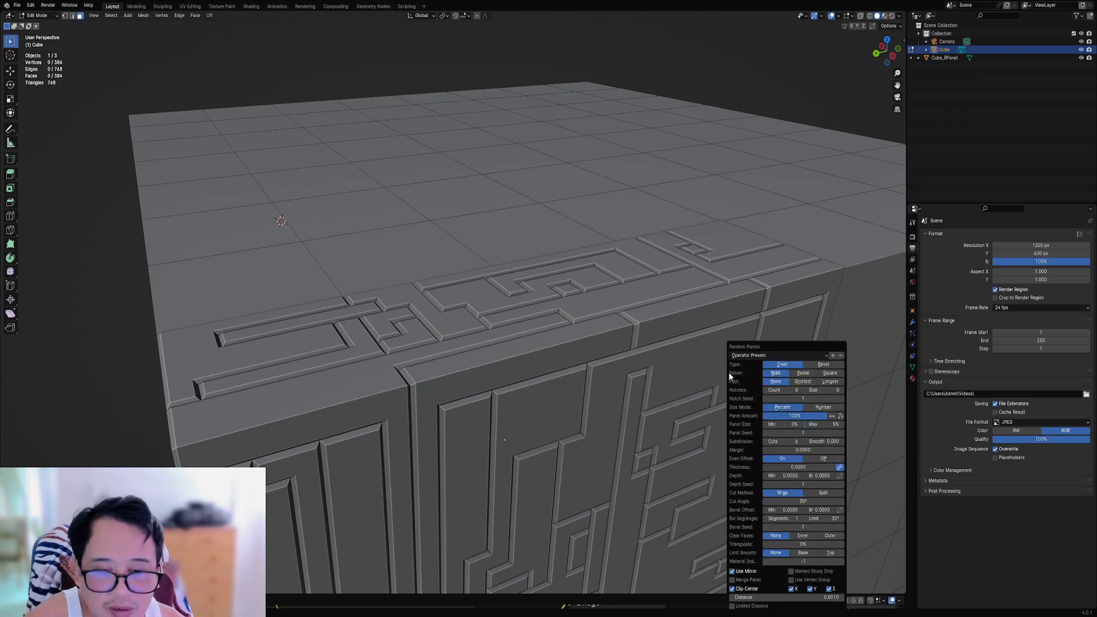
{"action": "key", "text": "F9"}
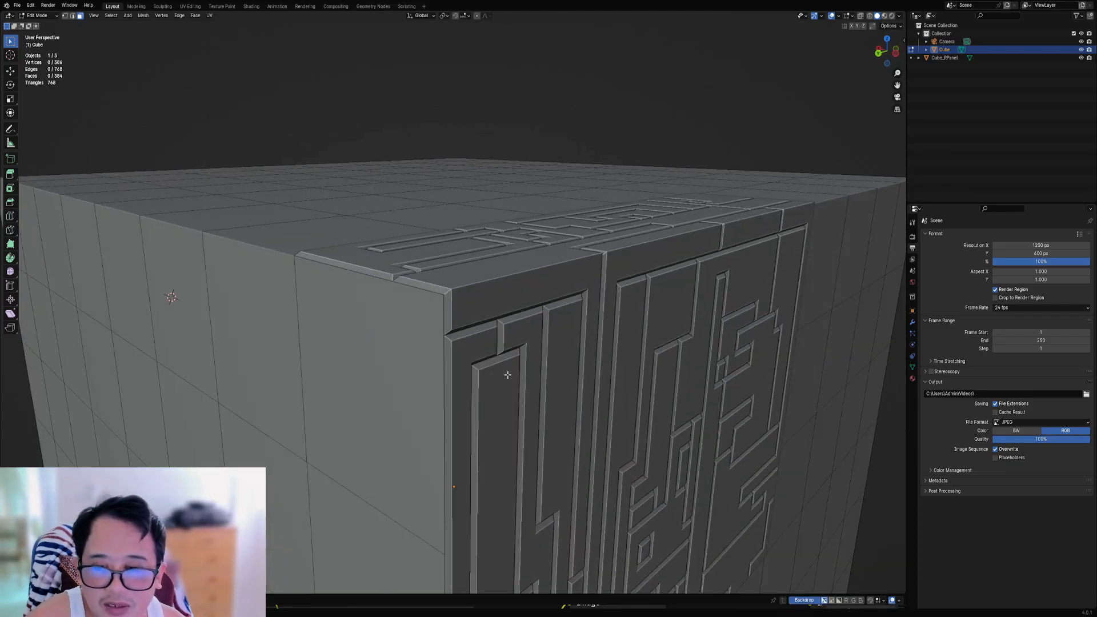
{"action": "middle_click_drag", "start_coordinate": [490, 387], "coordinate": [503, 337]}
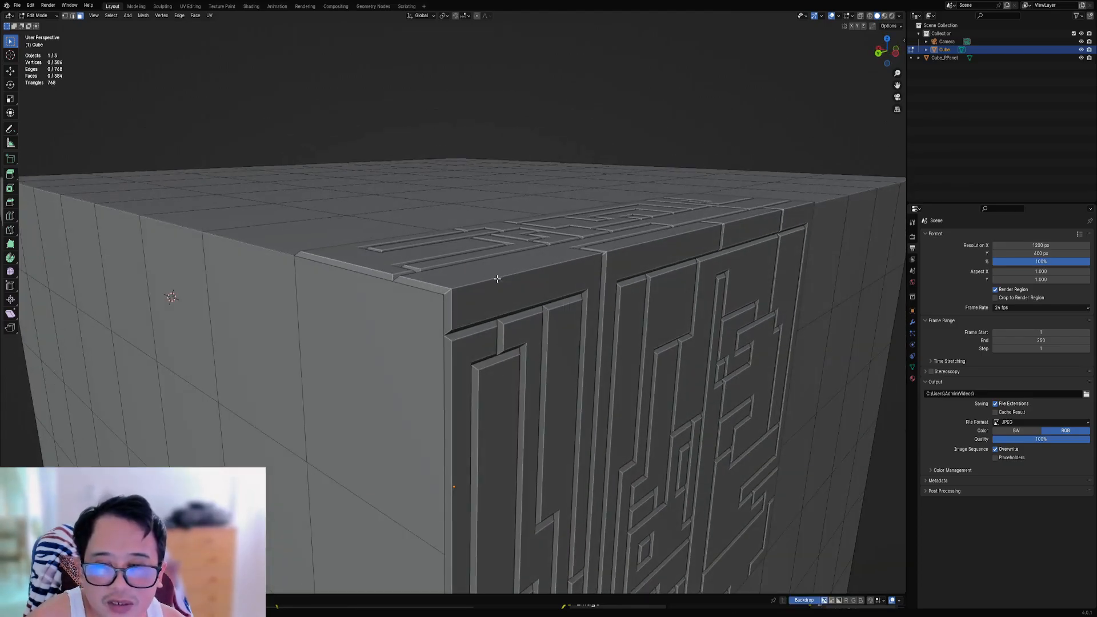
{"action": "middle_click_drag", "start_coordinate": [503, 300], "coordinate": [589, 340]}
Step: Try the Split cut method on the random panels, compare the corner cuts, and return it to Wrap
{"action": "key", "text": "F9"}
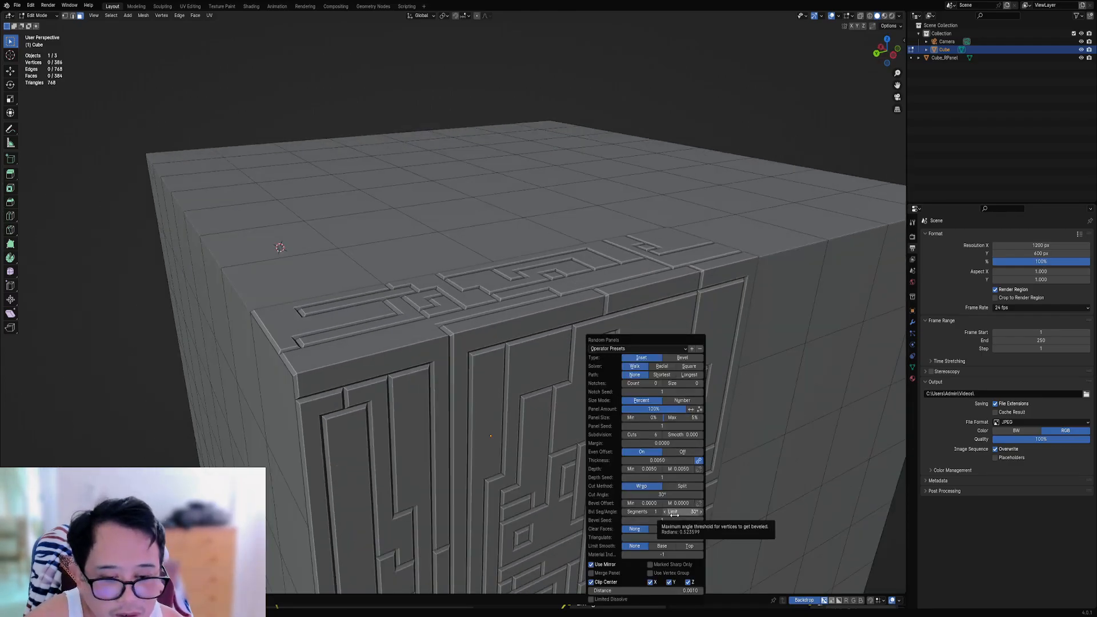
{"action": "left_click", "coordinate": [682, 485]}
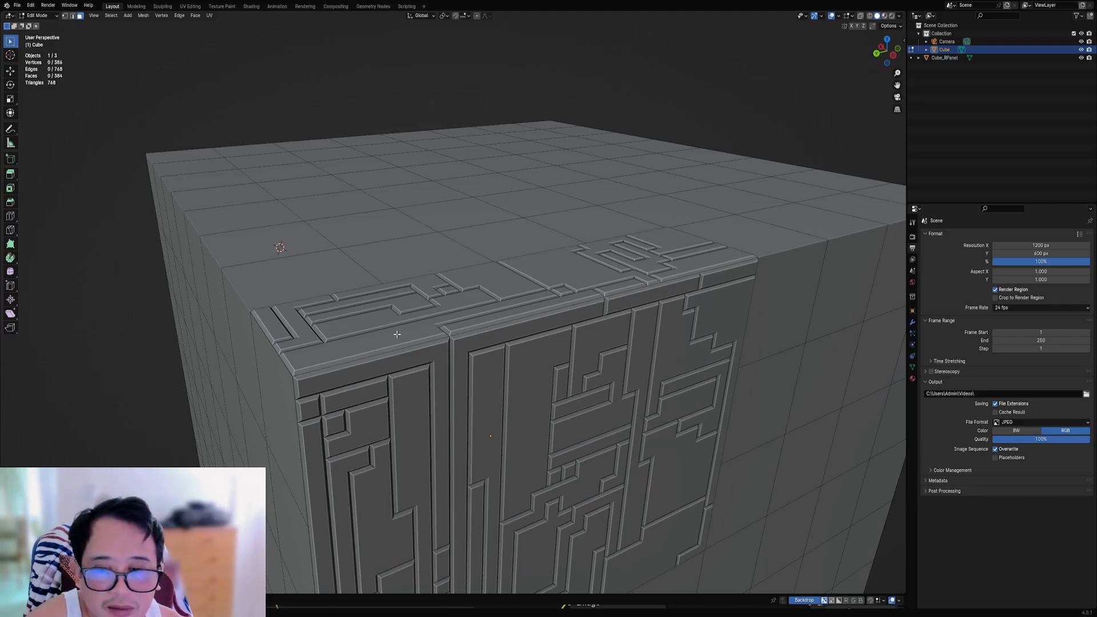
{"action": "scroll", "coordinate": [603, 411], "scroll_direction": "down", "scroll_amount": 4}
{"action": "middle_click_drag", "start_coordinate": [602, 411], "coordinate": [611, 320]}
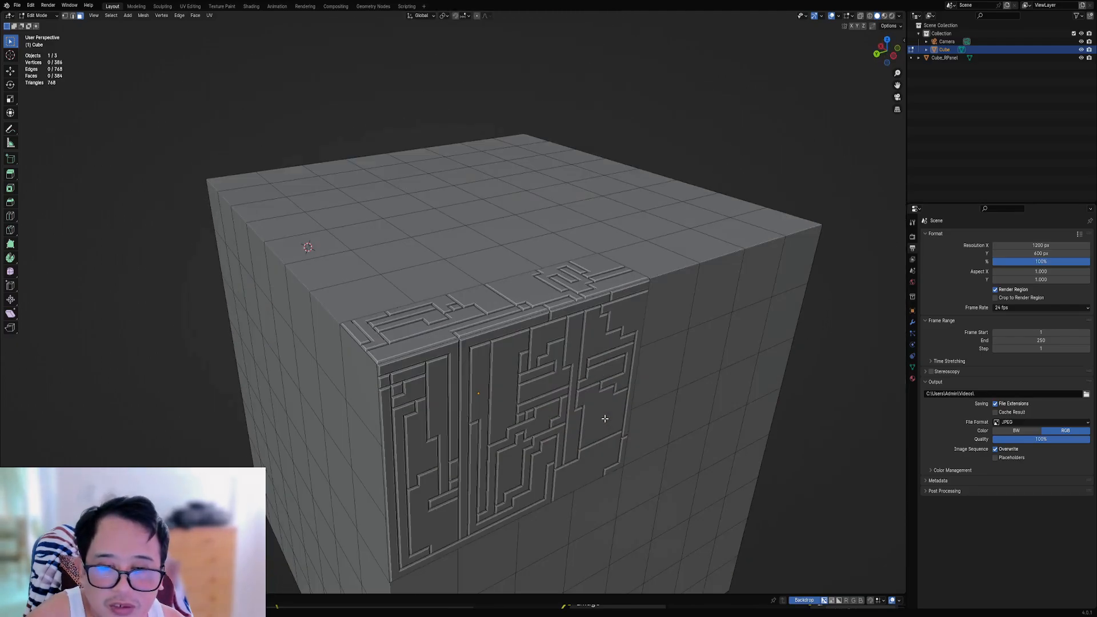
{"action": "key", "text": "F9"}
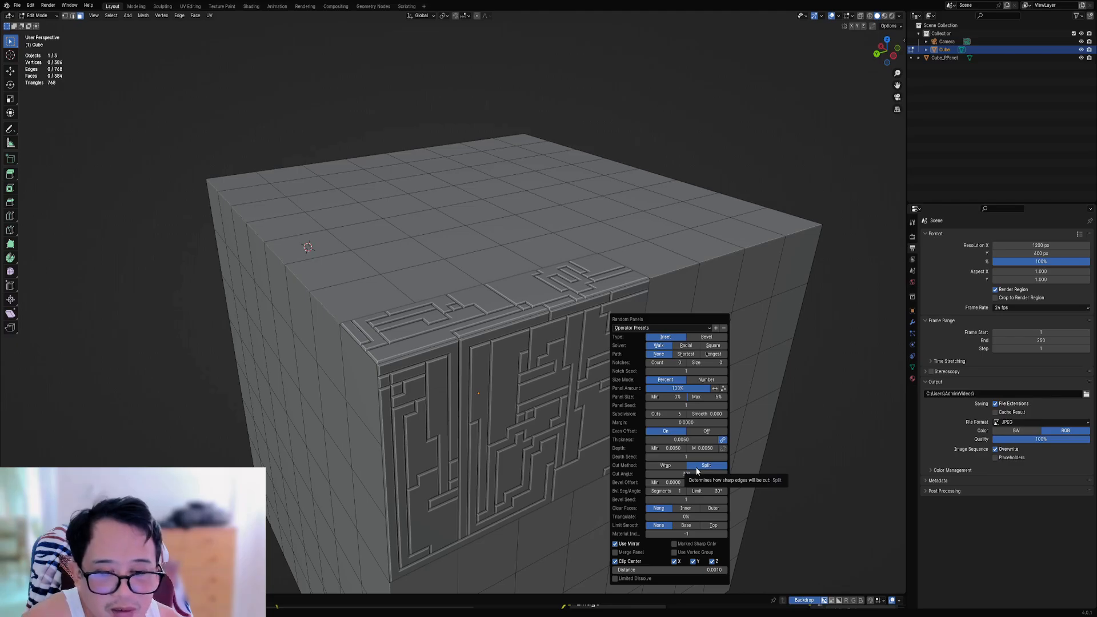
{"action": "left_click", "coordinate": [680, 465]}
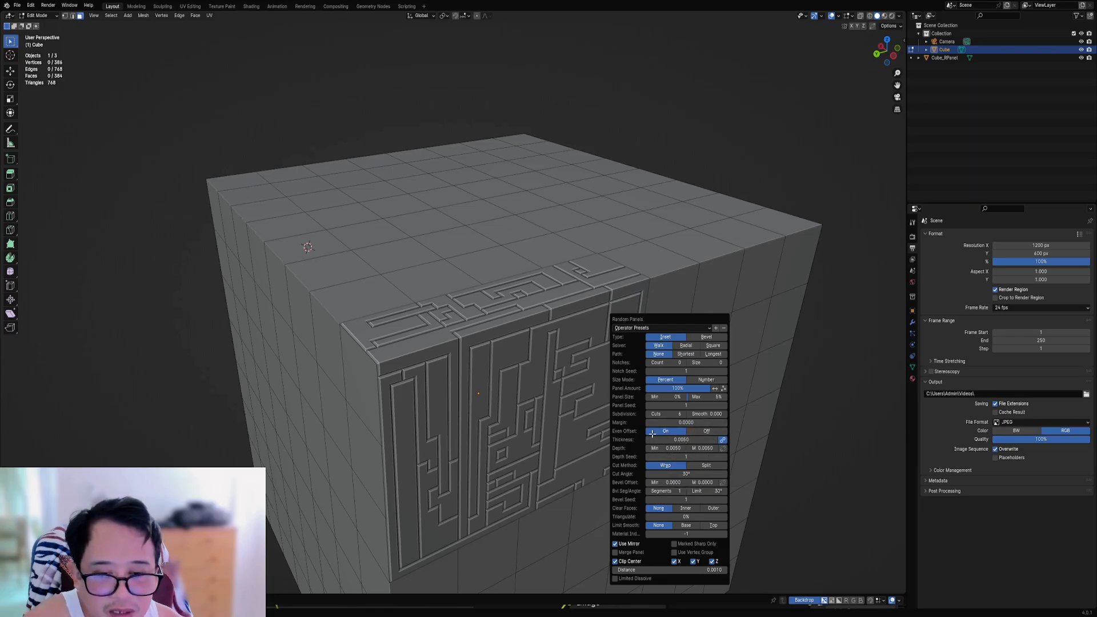
Step: Turn off Even Offset for the random panels and compare the inset pattern
{"action": "left_click", "coordinate": [701, 432]}
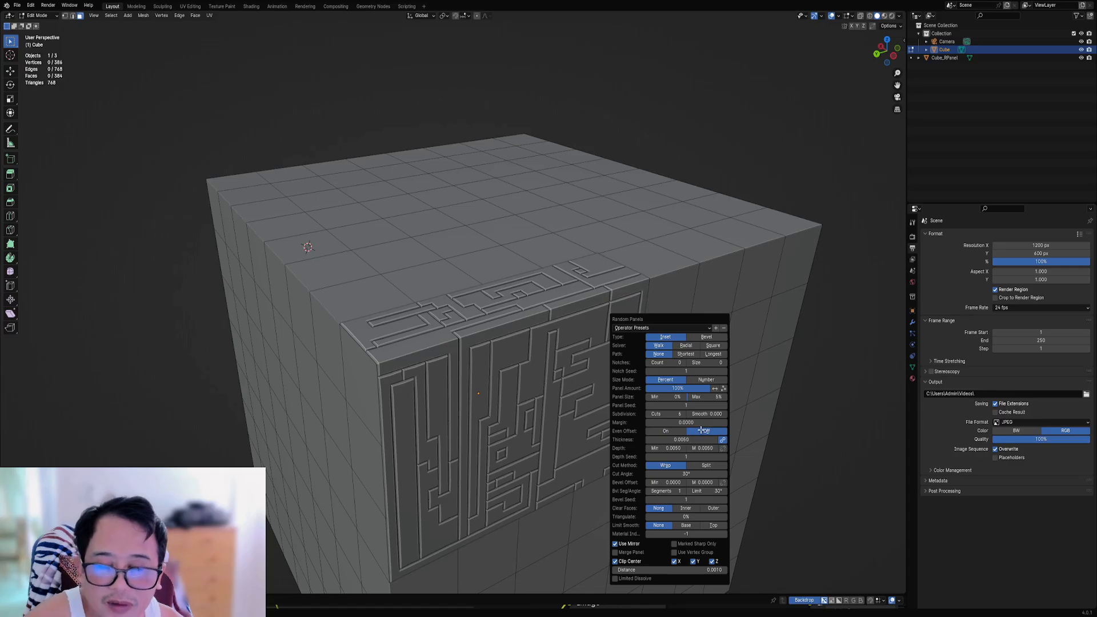
{"action": "scroll", "coordinate": [523, 360], "scroll_direction": "down", "scroll_amount": 4}
{"action": "scroll", "coordinate": [526, 360], "scroll_direction": "up", "scroll_amount": 3}
{"action": "key", "text": "F9"}
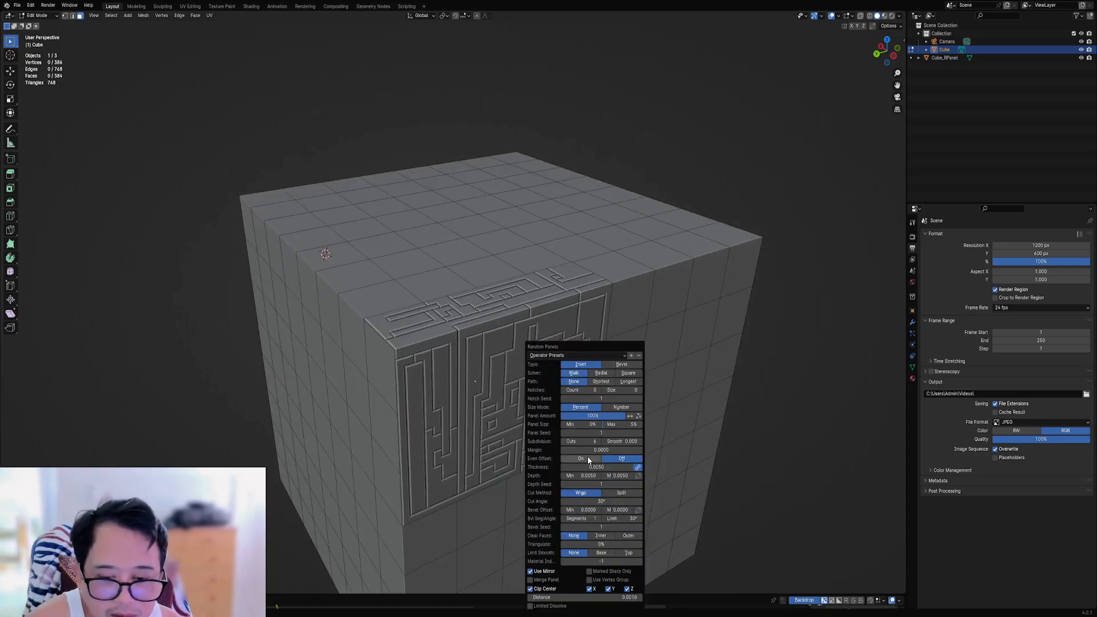
Step: Undo the random panels and return to editing the plain subdivided cube
{"action": "key", "text": "Tab"}
{"action": "key", "text": "Tab"}
{"action": "key", "text": "ctrl+z"}
{"action": "key", "text": "ctrl+z"}
{"action": "key", "text": "ctrl+z"}
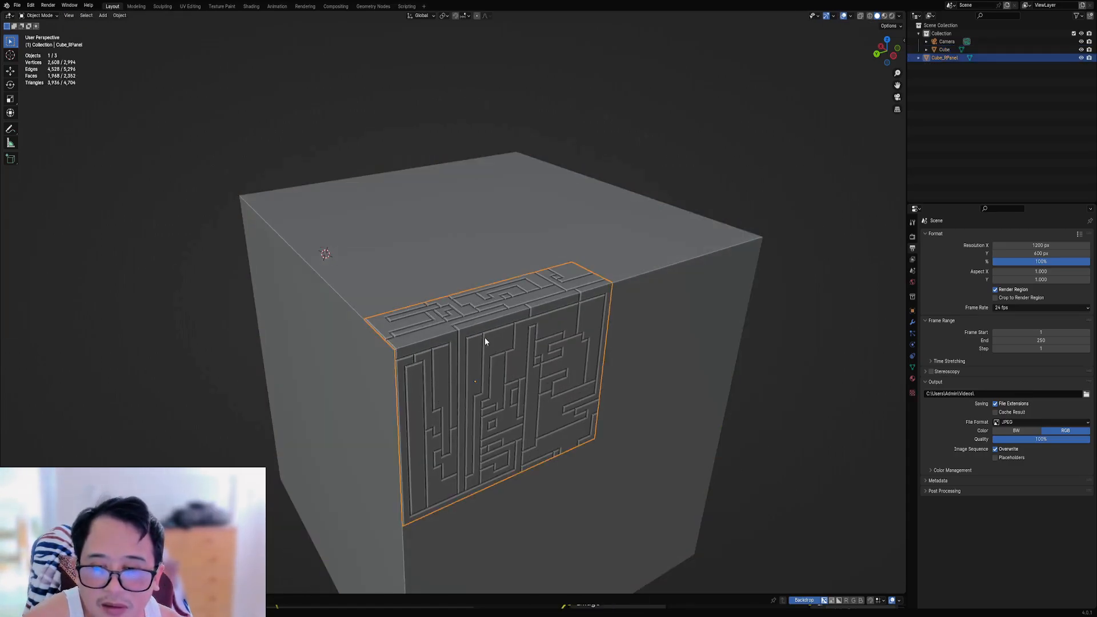
Step: Select a 3-by-3 block of faces at the front's upper corner and return to Object Mode
{"action": "left_click", "coordinate": [434, 385]}
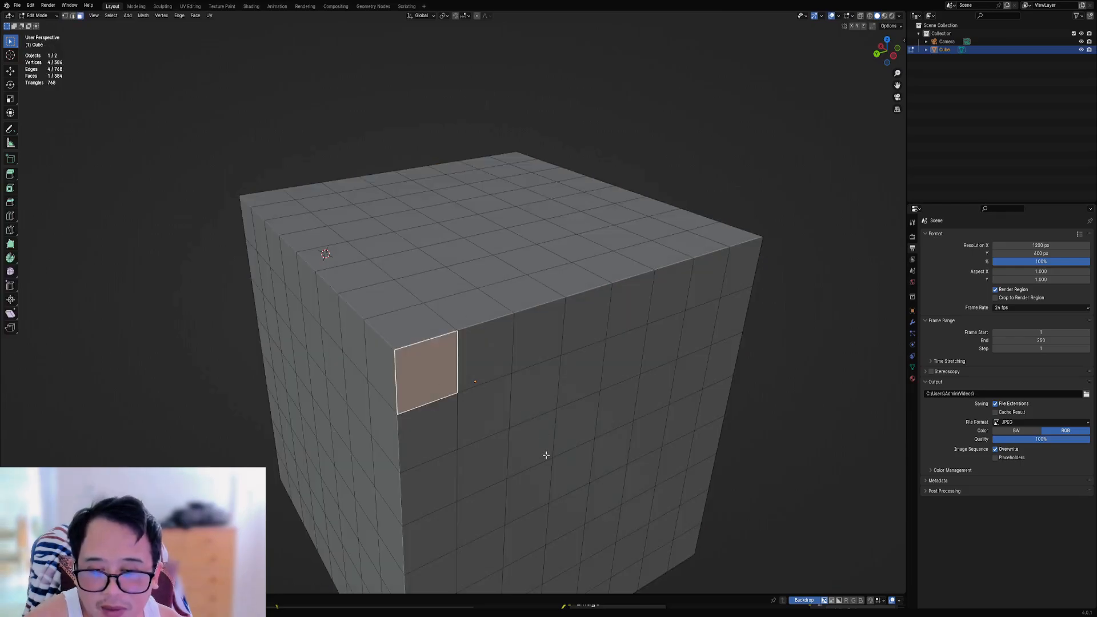
{"action": "left_click", "coordinate": [544, 454], "text": "ctrl+shift"}
{"action": "key", "text": "Tab"}
Step: Apply Random Loop Extrude to the 3-by-3 face block with loops 1, 2 and 3 enabled
{"action": "key", "text": "shift+q"}
{"action": "left_click", "coordinate": [574, 338]}
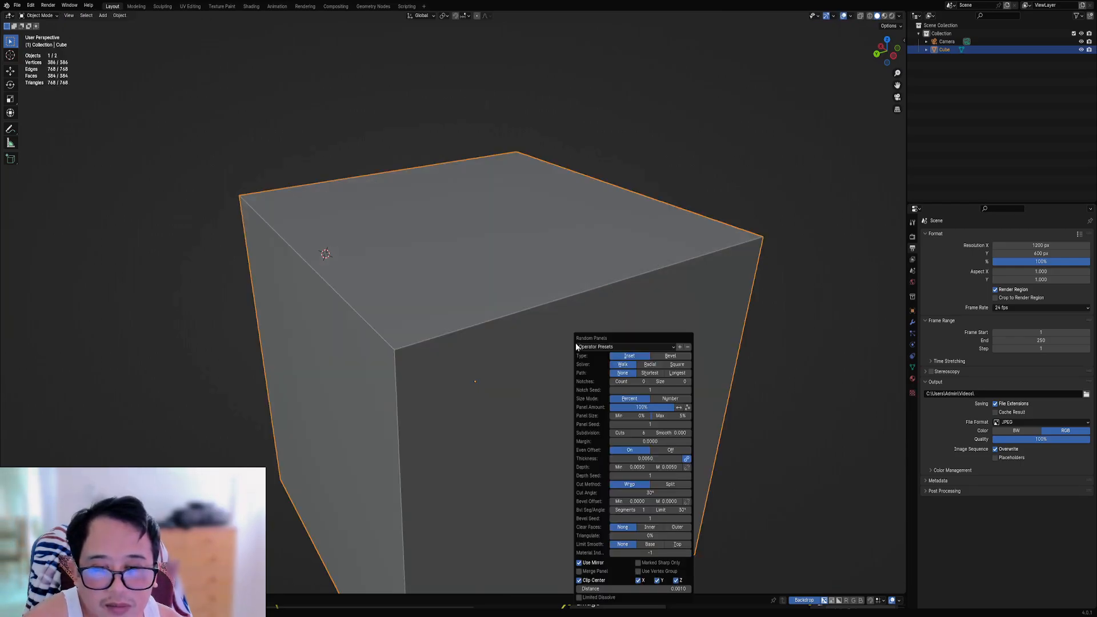
{"action": "key", "text": "shift+q"}
{"action": "left_click", "coordinate": [577, 350]}
{"action": "left_click", "coordinate": [594, 329]}
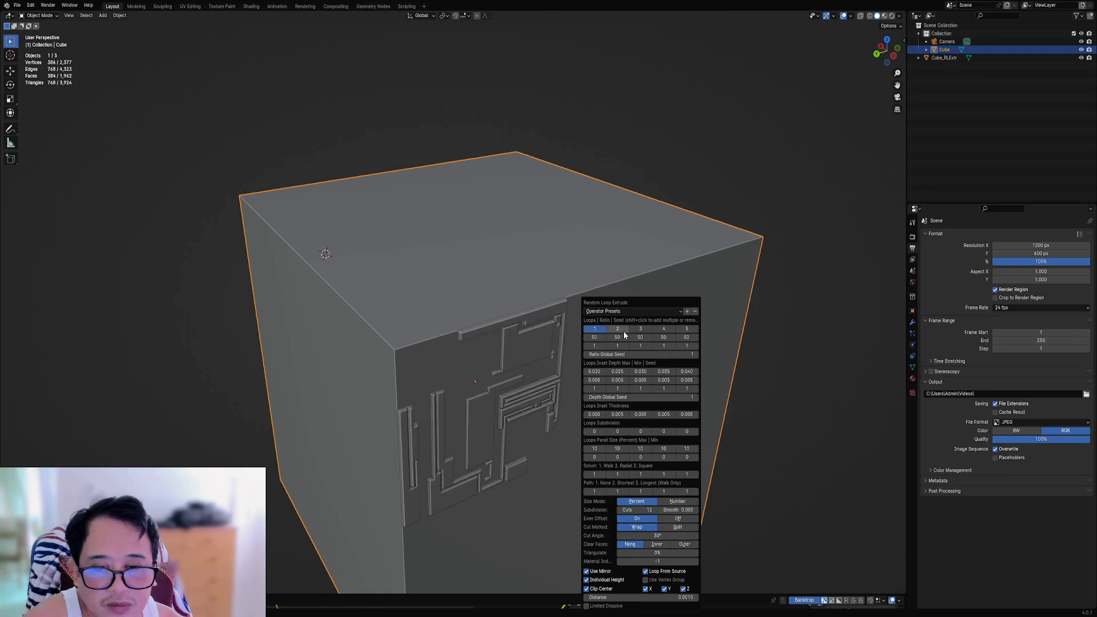
{"action": "left_click", "coordinate": [617, 329], "text": "shift"}
{"action": "left_click", "coordinate": [640, 329], "text": "shift"}
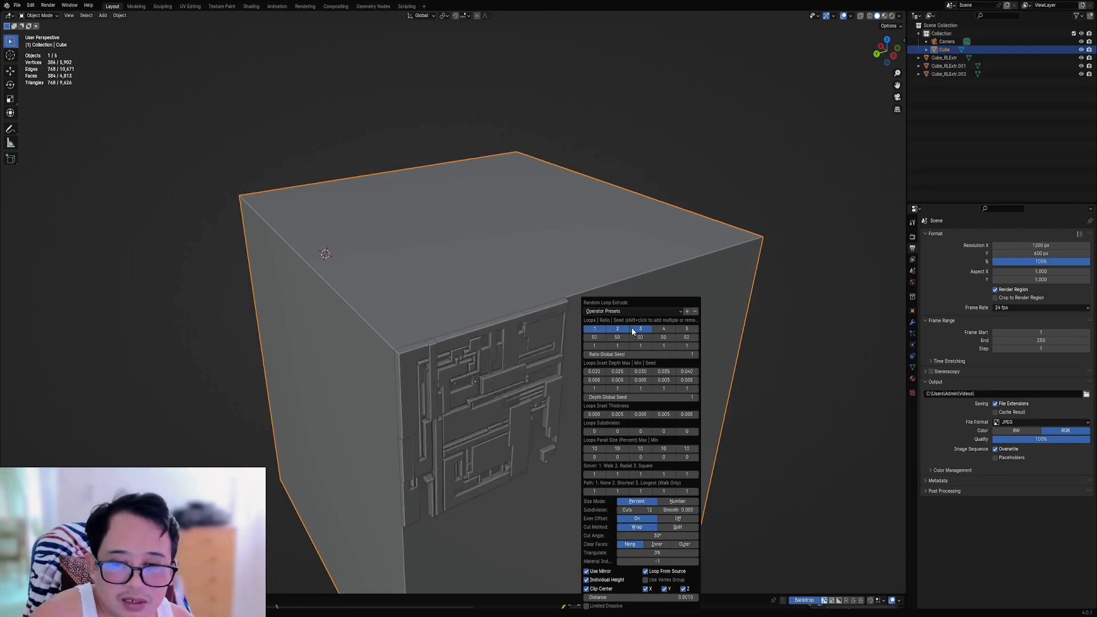
{"action": "middle_click_drag", "start_coordinate": [609, 327], "coordinate": [540, 345]}
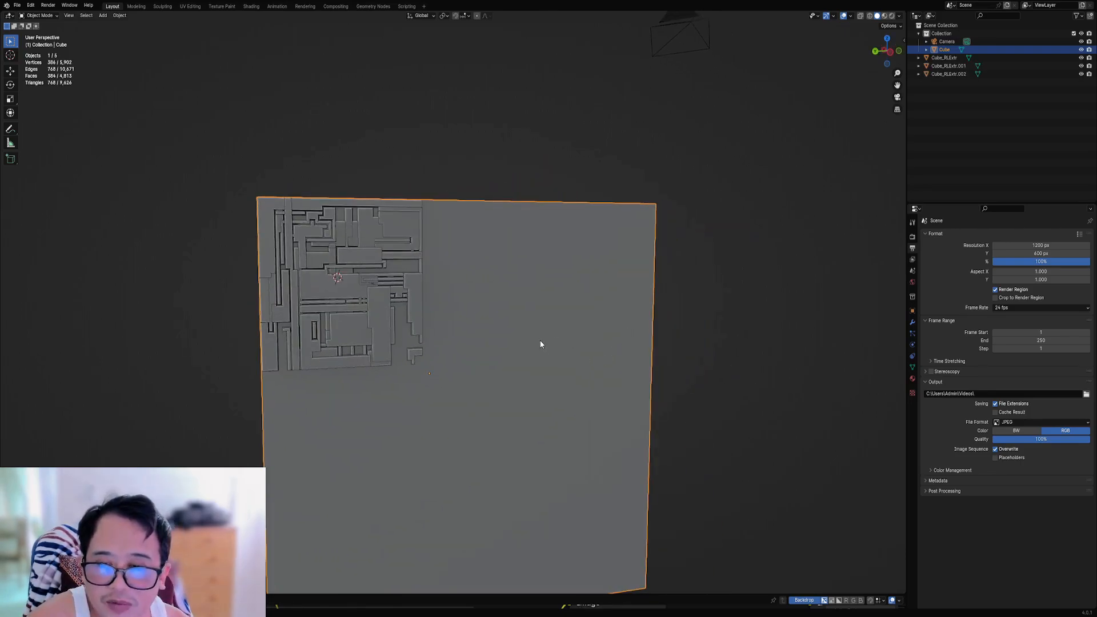
Step: Try Random Loop Extrude from Edit Mode on another 3-by-3 block of front faces with the operator defaults restored
{"action": "key", "text": "Tab"}
{"action": "left_click", "coordinate": [524, 324]}
{"action": "left_click", "coordinate": [470, 342]}
{"action": "left_click", "coordinate": [497, 346]}
{"action": "left_click", "coordinate": [576, 454], "text": "ctrl+shift"}
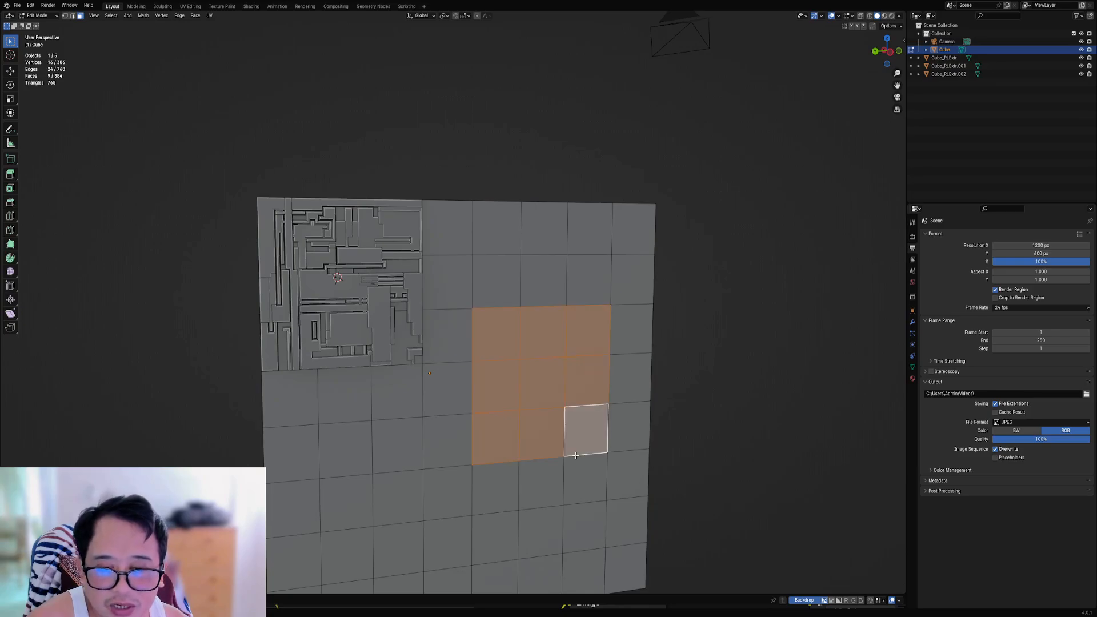
{"action": "key", "text": "shift+q"}
{"action": "left_click", "coordinate": [649, 375]}
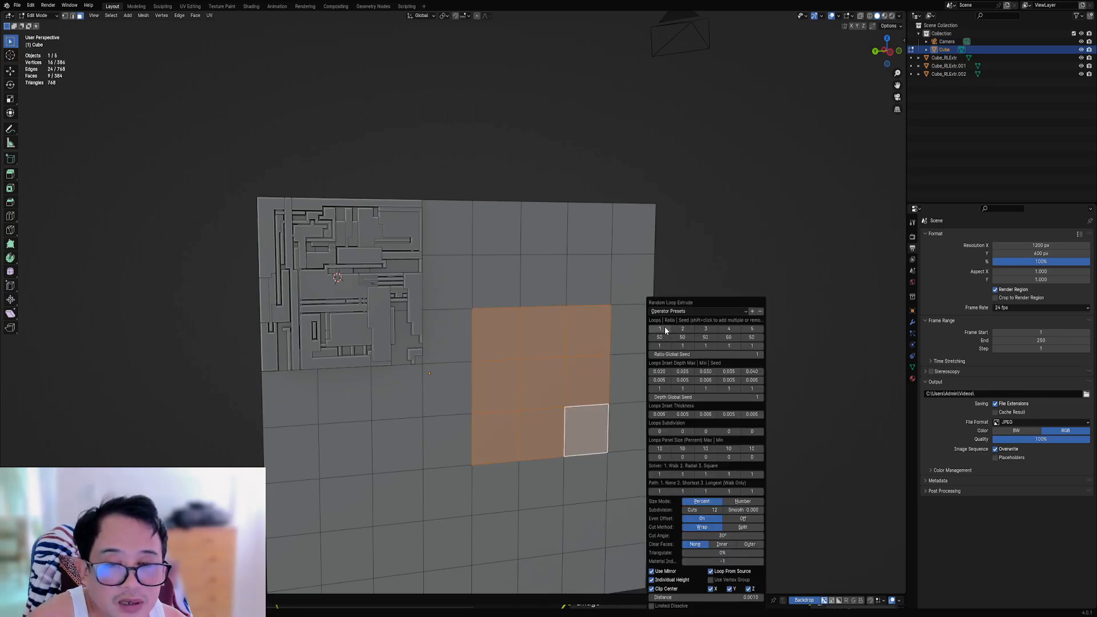
{"action": "left_click", "coordinate": [673, 310]}
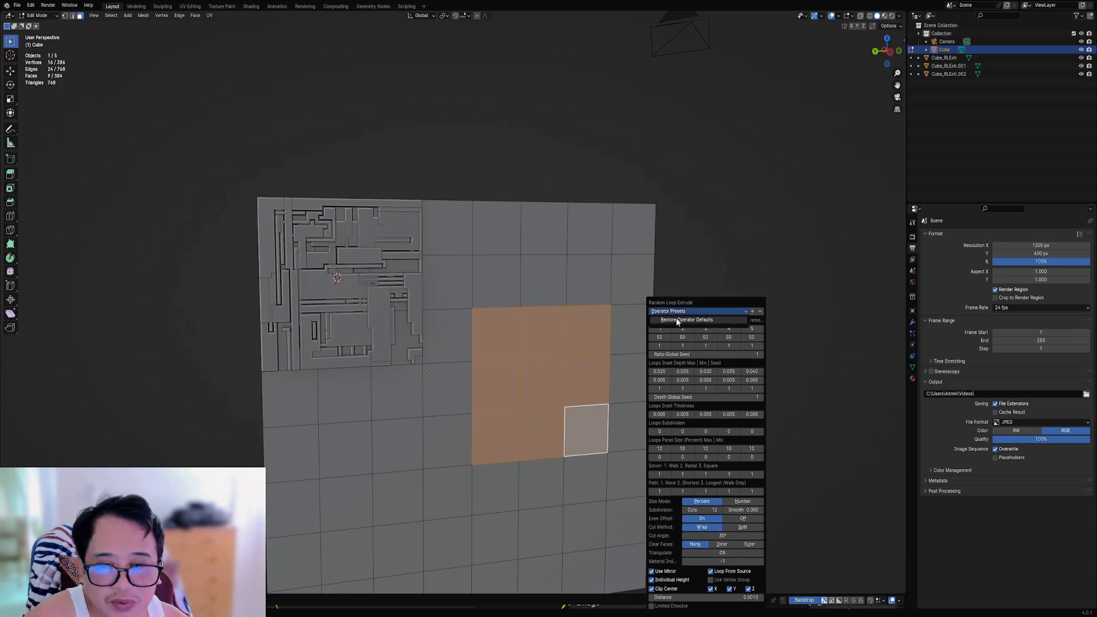
{"action": "left_click", "coordinate": [676, 319]}
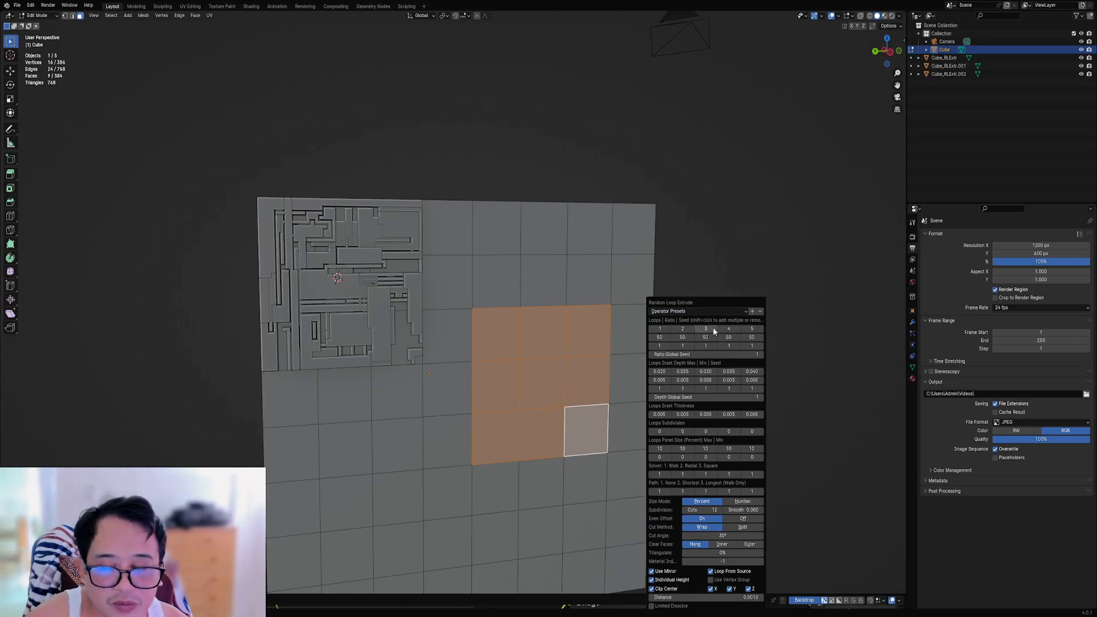
Step: Delete the three loop extrusion objects from the cube's front in Object Mode
{"action": "key", "text": "Tab"}
{"action": "left_click", "coordinate": [396, 307]}
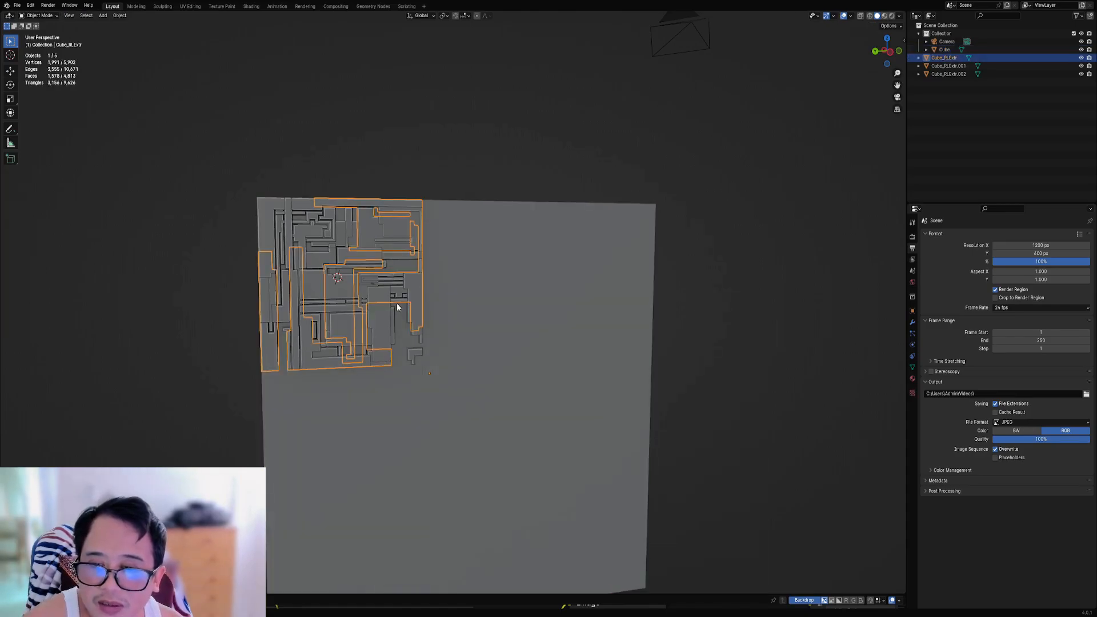
{"action": "key", "text": "x"}
{"action": "left_click", "coordinate": [394, 304]}
{"action": "left_click", "coordinate": [391, 299]}
{"action": "right_click", "coordinate": [387, 291], "text": "shift"}
{"action": "key", "text": "x"}
{"action": "left_click", "coordinate": [386, 292]}
{"action": "left_click", "coordinate": [355, 289]}
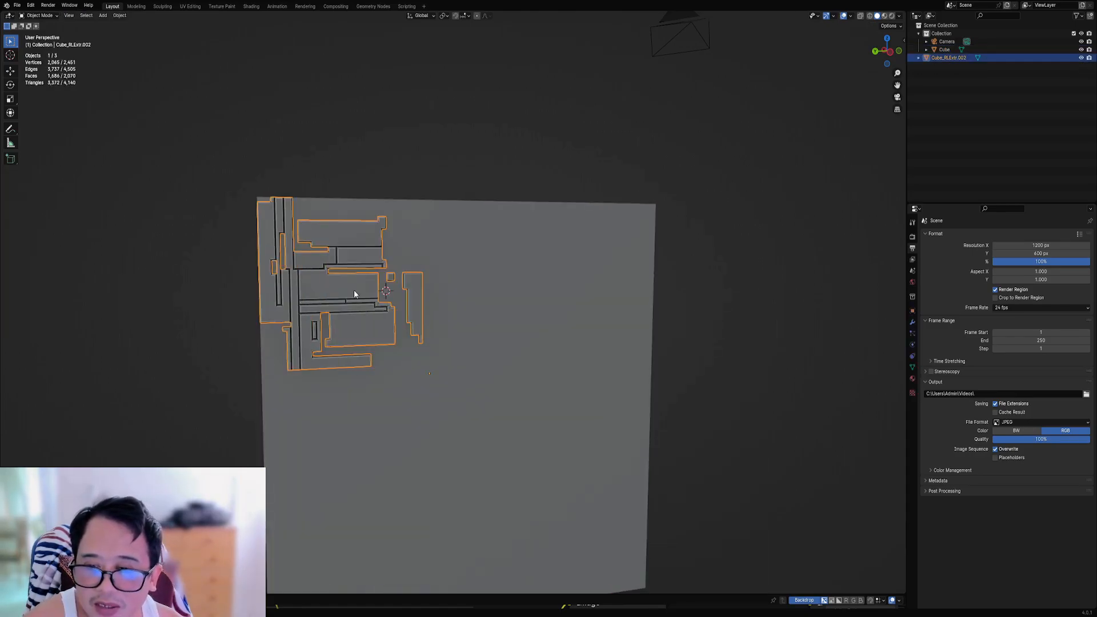
{"action": "key", "text": "x"}
{"action": "left_click", "coordinate": [354, 290]}
Step: Select a 4-by-4 block of faces at the cube front's upper corner and return to Object Mode
{"action": "left_click", "coordinate": [361, 285]}
{"action": "key", "text": "Tab"}
{"action": "left_click", "coordinate": [282, 251]}
{"action": "left_click", "coordinate": [426, 392], "text": "ctrl+shift"}
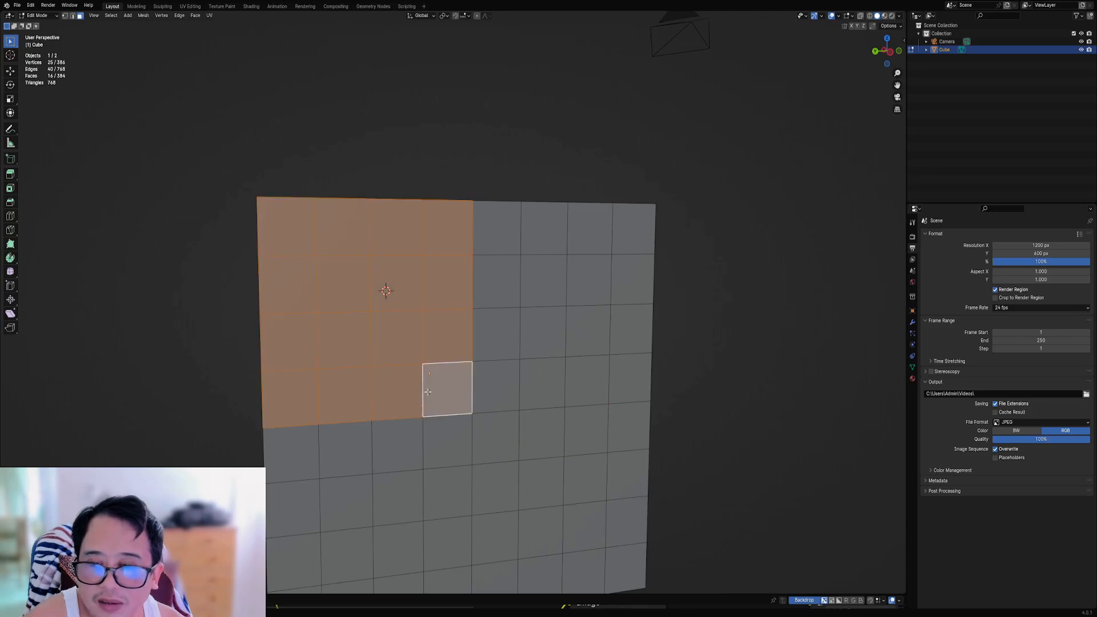
{"action": "key", "text": "Tab"}
Step: Apply Random Loop Extrude to the 4-by-4 face block with loops 1, 2 and 3 enabled, briefly trying another subdivision cut count
{"action": "key", "text": "shift+q"}
{"action": "left_click", "coordinate": [576, 329]}
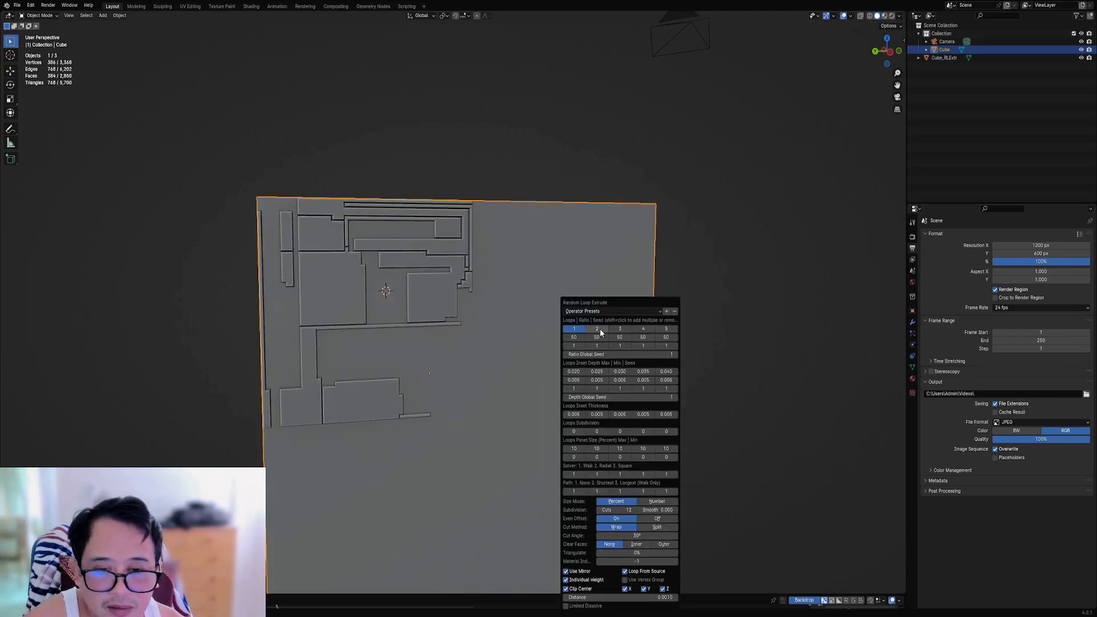
{"action": "left_click", "coordinate": [597, 328], "text": "shift"}
{"action": "left_click", "coordinate": [619, 329], "text": "shift"}
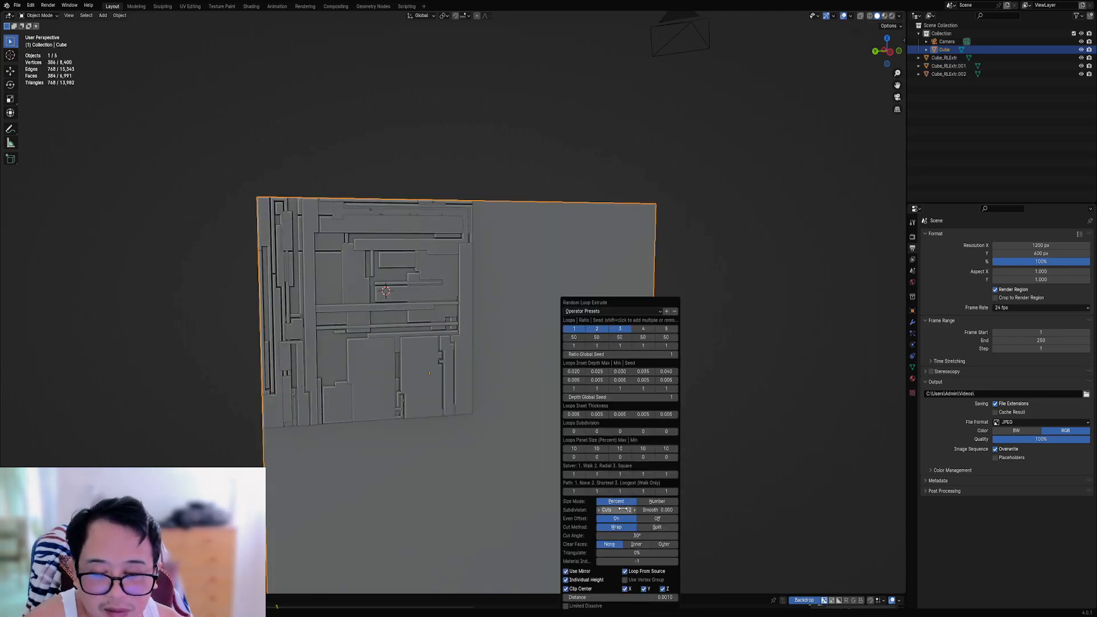
{"action": "scroll", "coordinate": [621, 508], "scroll_direction": "up", "scroll_amount": 1, "text": "ctrl"}
{"action": "scroll", "coordinate": [621, 508], "scroll_direction": "down", "scroll_amount": 1, "text": "ctrl"}
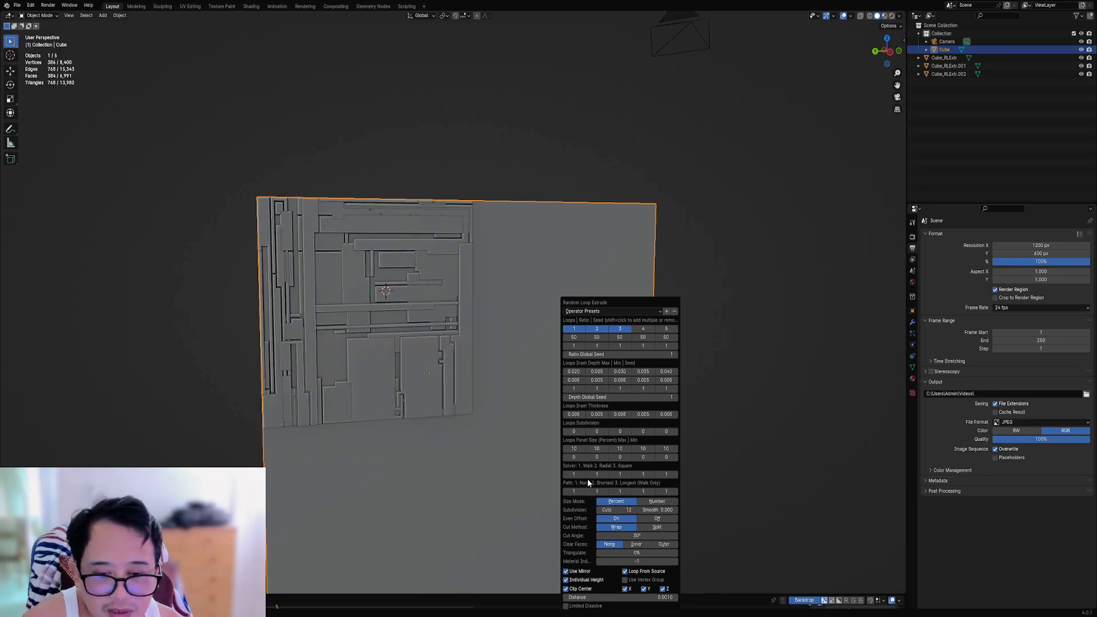
Step: Set the second loop's solver to 2 (Radial) and the third loop's solver to 3 (Square)
{"action": "scroll", "coordinate": [596, 474], "scroll_direction": "up", "scroll_amount": 1, "text": "ctrl"}
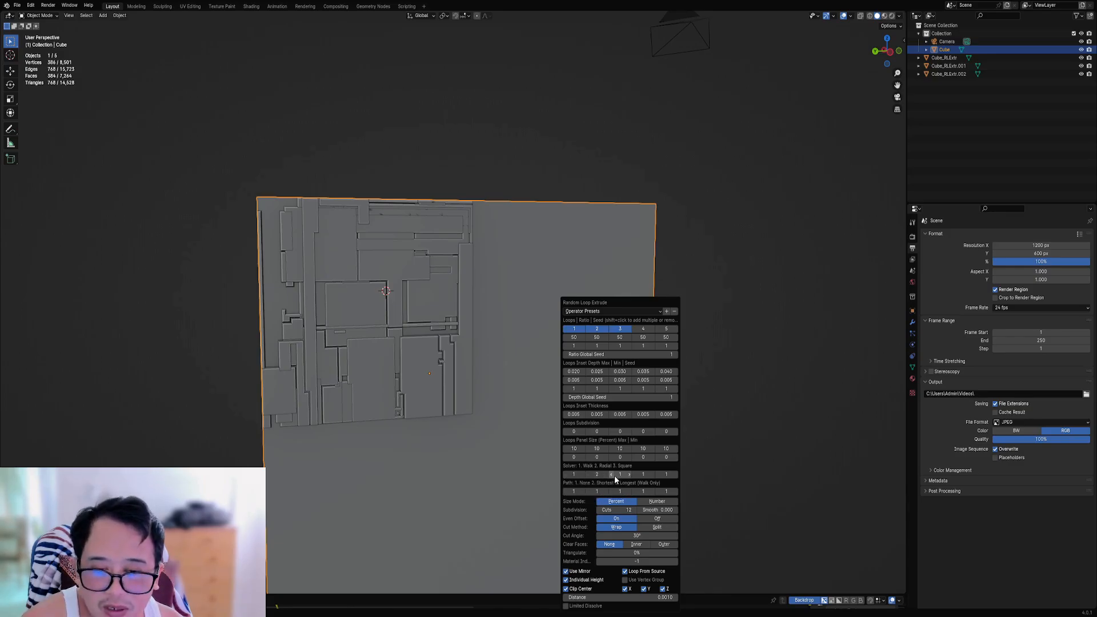
{"action": "scroll", "coordinate": [618, 475], "scroll_direction": "up", "scroll_amount": 1, "text": "ctrl"}
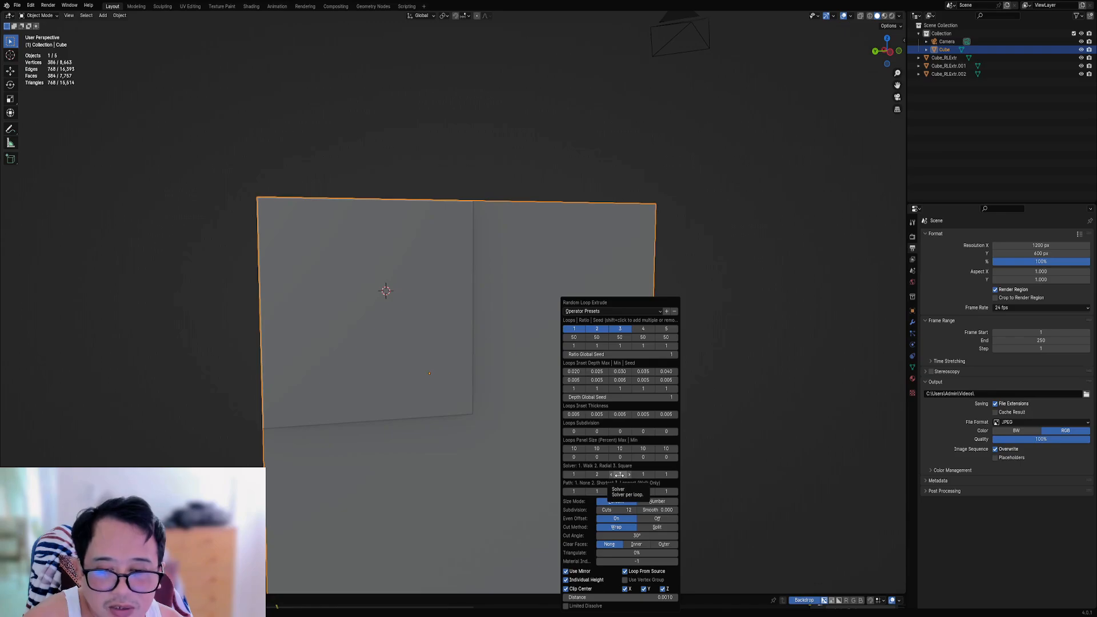
Step: Set the third loop's maximum panel size to 2 percent
{"action": "left_click", "coordinate": [620, 449]}
{"action": "type", "text": "2"}
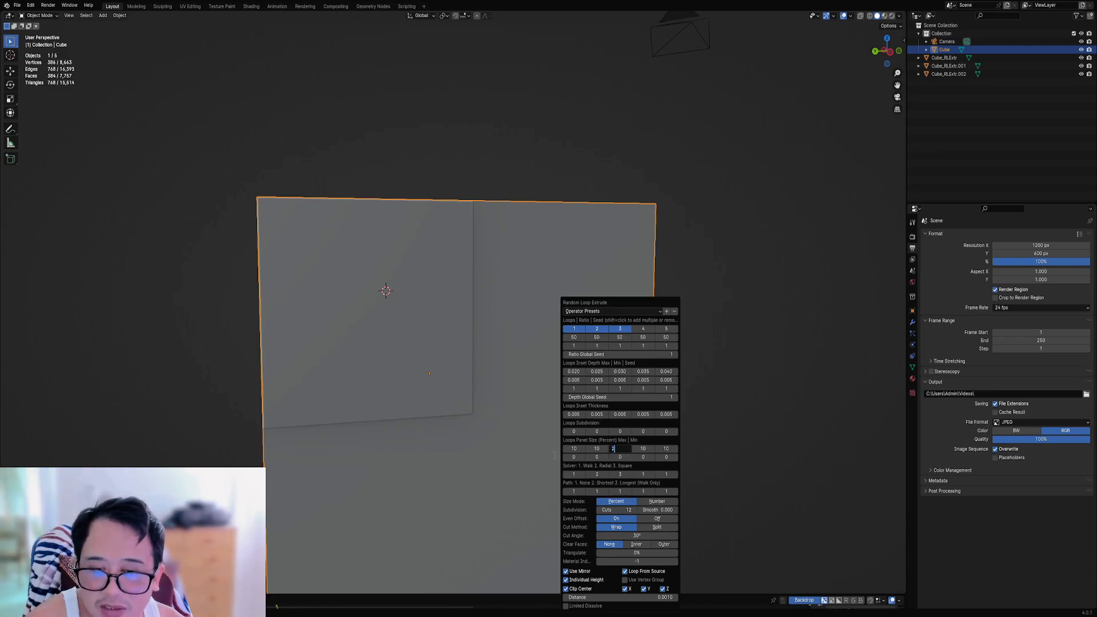
{"action": "key", "text": "Return"}
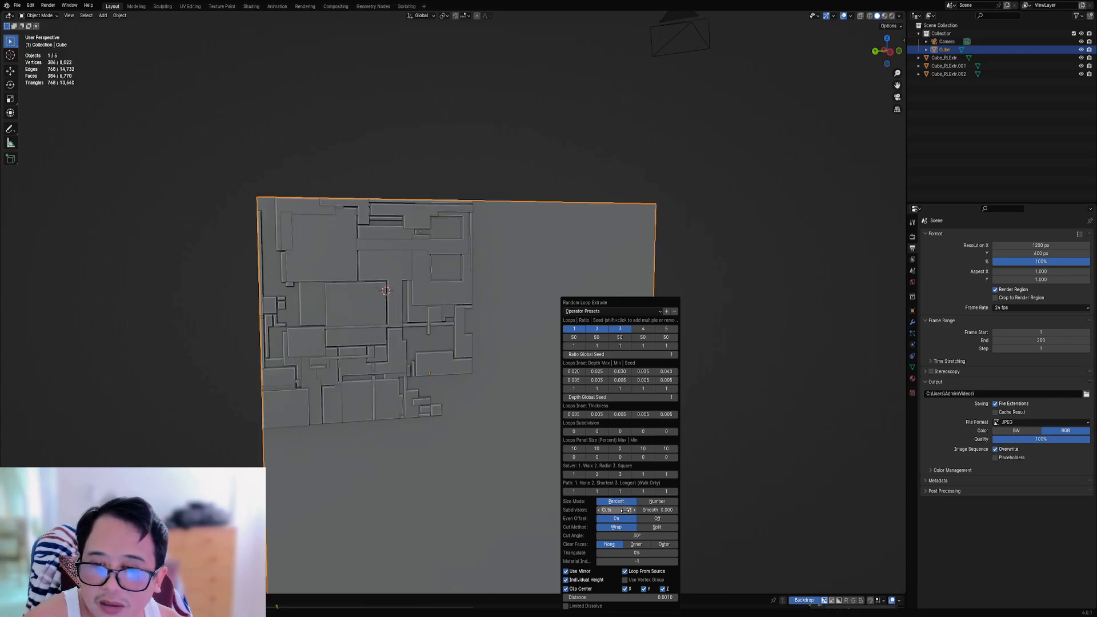
Step: Preview loop 3 alone and loop 2 alone in Random Loop Extrude, and re-enable loops 1, 2 and 3
{"action": "left_click", "coordinate": [583, 329], "text": "shift"}
{"action": "left_click", "coordinate": [598, 329], "text": "shift"}
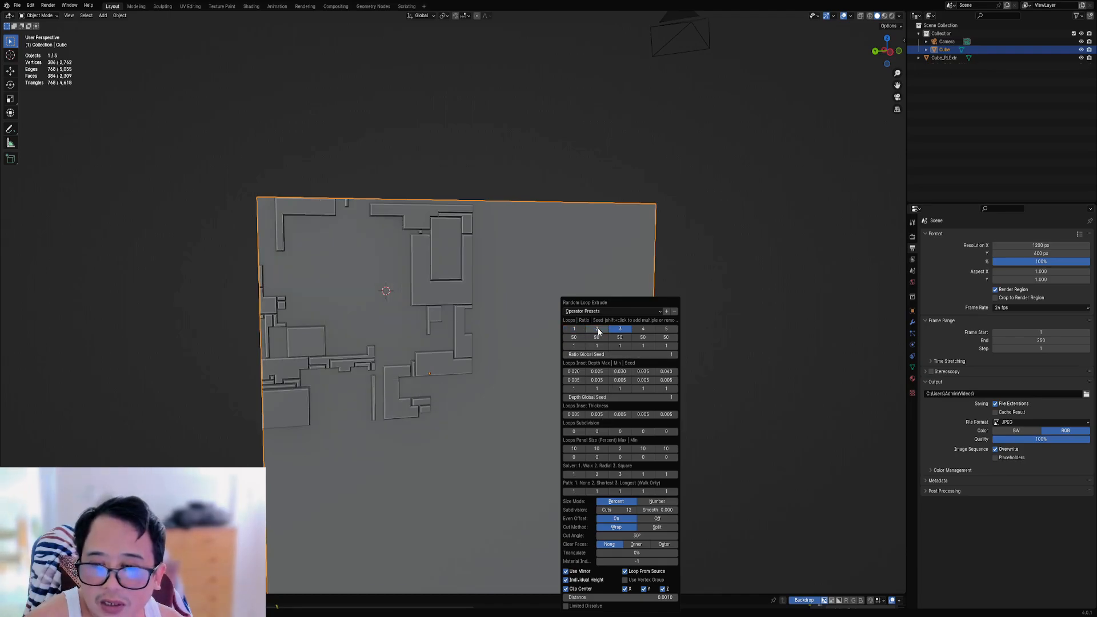
{"action": "left_click", "coordinate": [605, 329]}
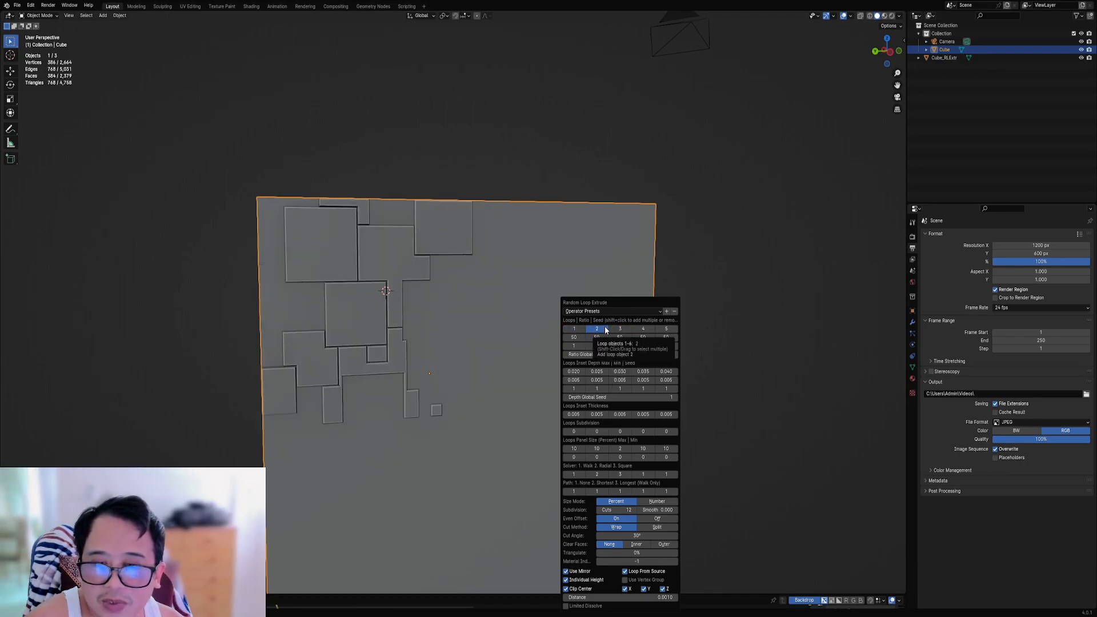
{"action": "left_click", "coordinate": [579, 330], "text": "shift"}
{"action": "left_click", "coordinate": [619, 330], "text": "shift"}
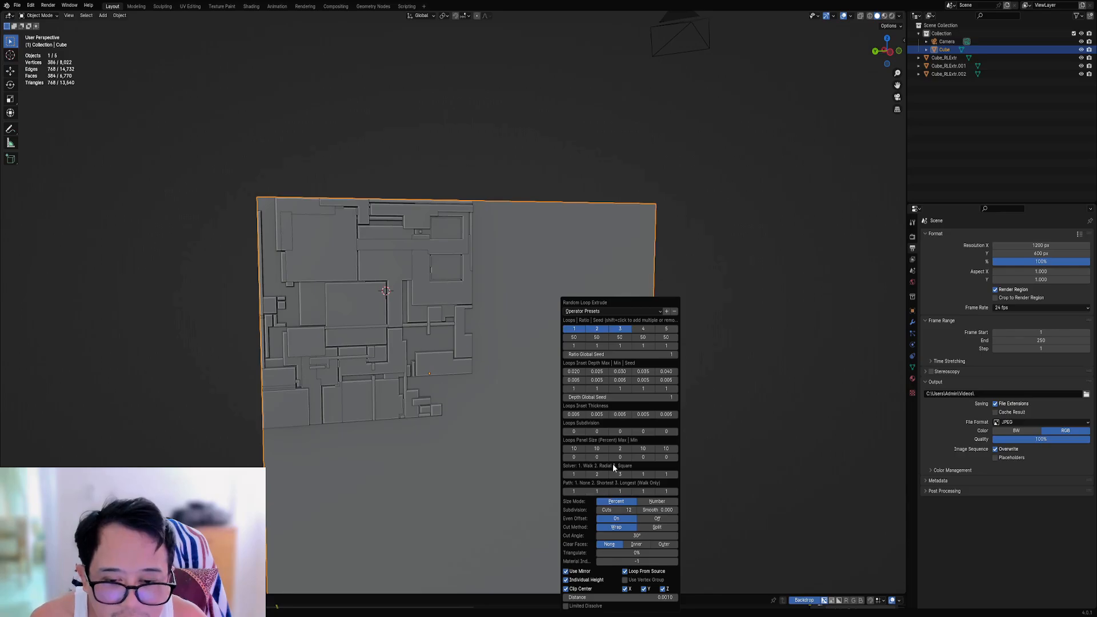
{"action": "left_click_drag", "start_coordinate": [621, 448], "coordinate": [620, 449]}
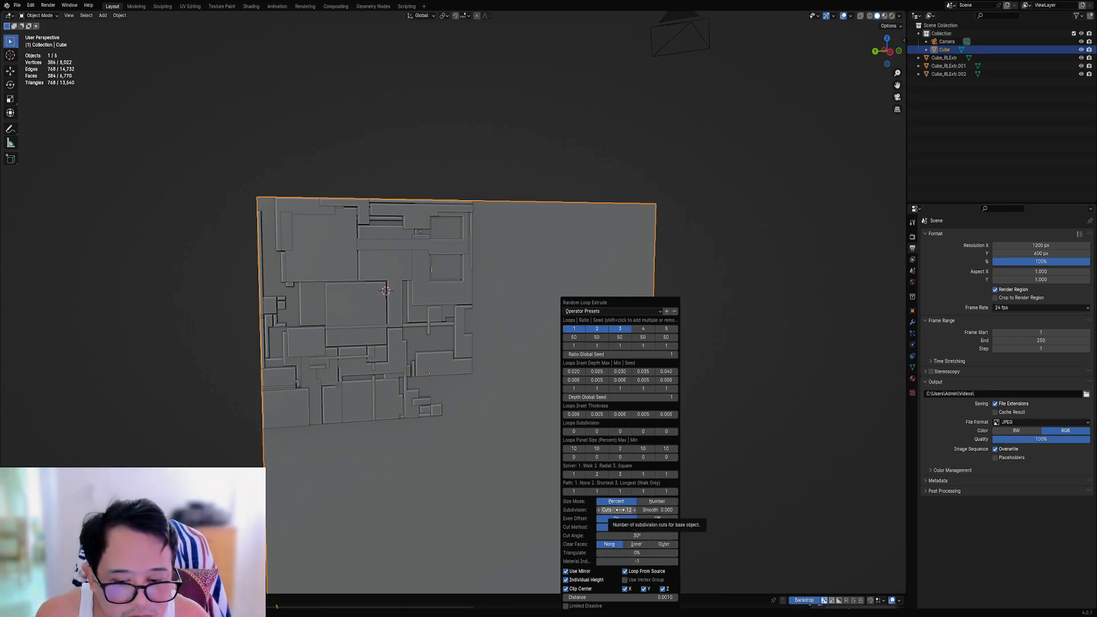
Step: Set the subdivision cuts to 0 and save the settings as an operator preset named 3_loops_all_solvers
{"action": "left_click_drag", "start_coordinate": [616, 510], "coordinate": [578, 510]}
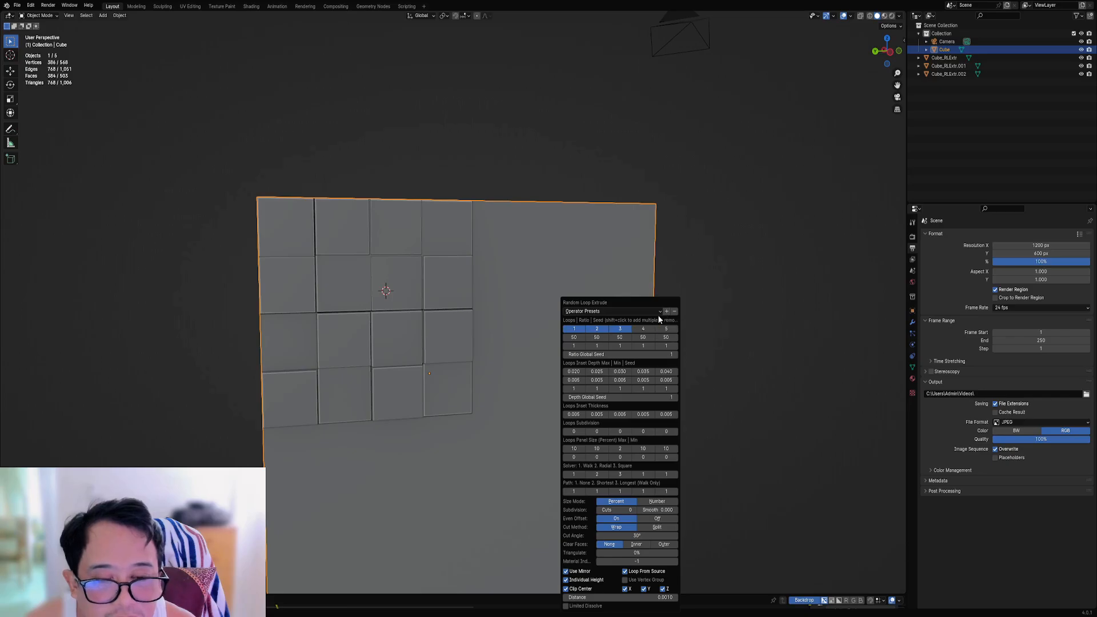
{"action": "left_click", "coordinate": [666, 311]}
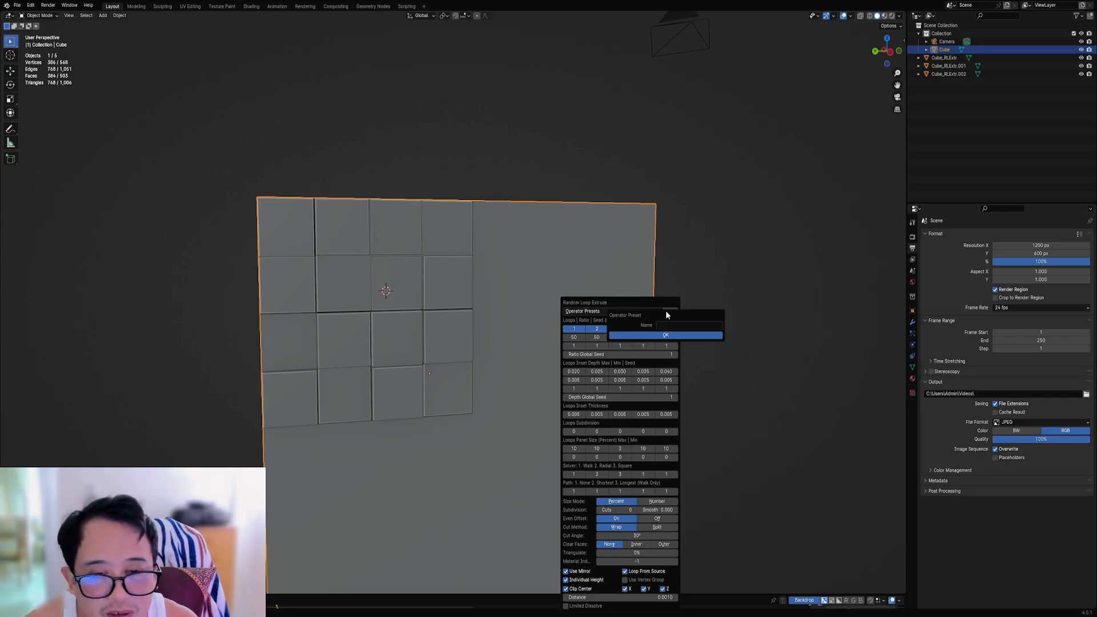
{"action": "left_click", "coordinate": [663, 324]}
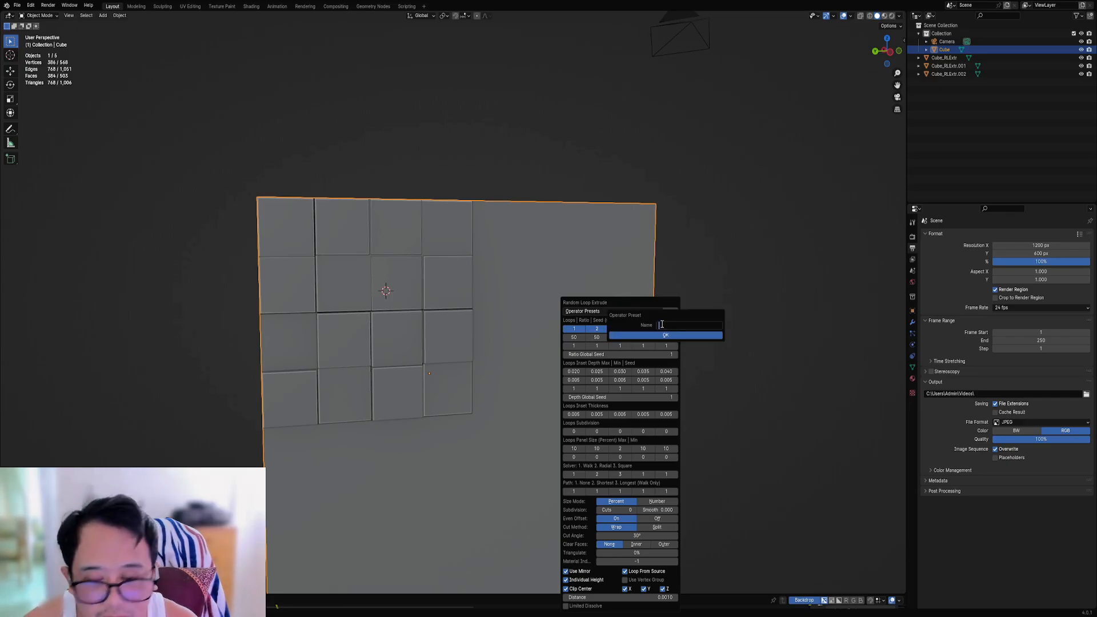
{"action": "type", "text": "a_"}
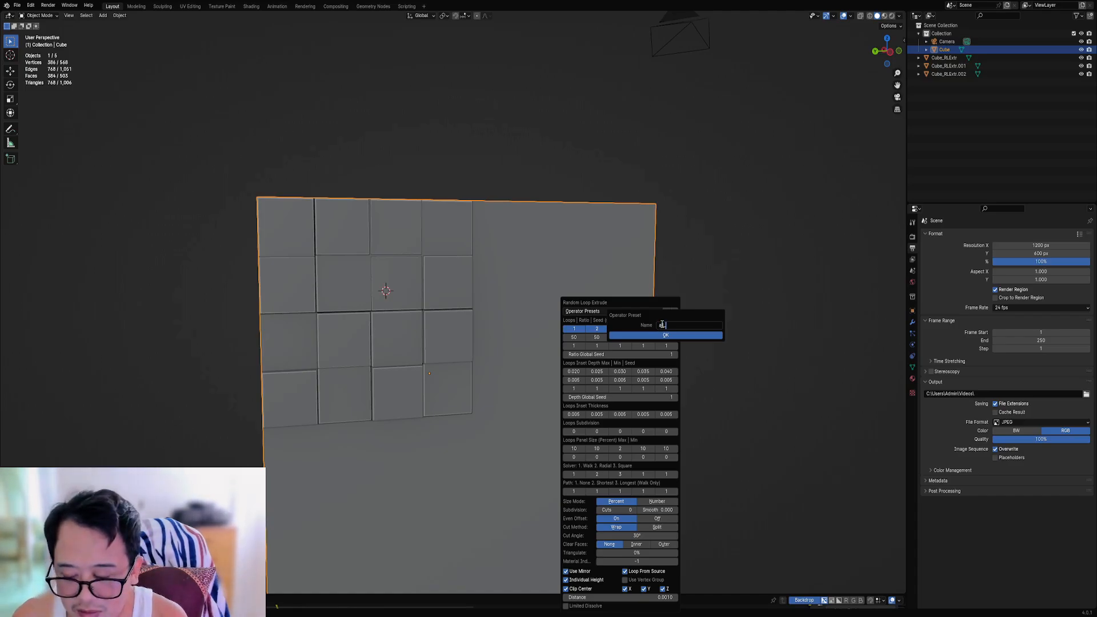
{"action": "type", "text": "sol"}
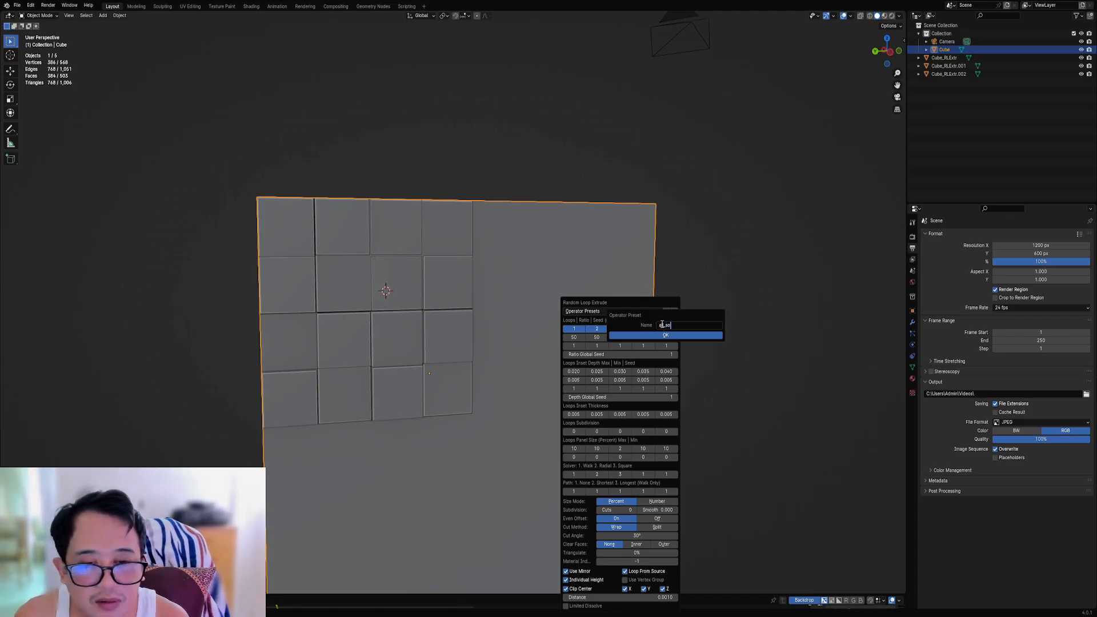
{"action": "key", "text": "BackSpace"}
{"action": "key", "text": "BackSpace"}
{"action": "key", "text": "BackSpace"}
{"action": "key", "text": "BackSpace"}
{"action": "key", "text": "BackSpace"}
{"action": "type", "text": "3_l"}
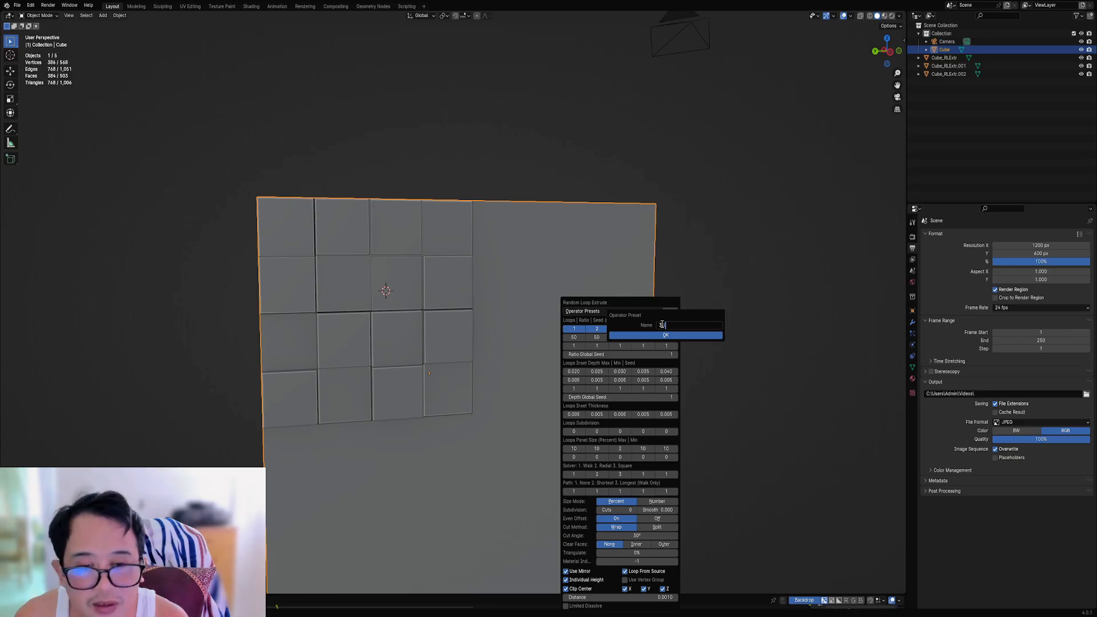
{"action": "type", "text": "oops_al"}
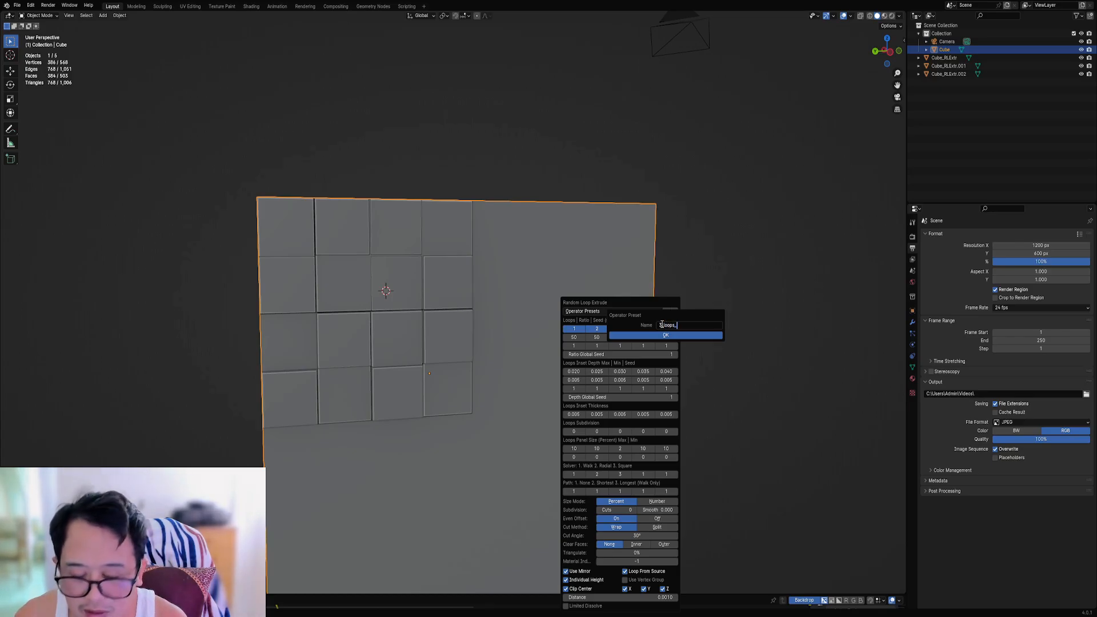
{"action": "type", "text": "l_so"}
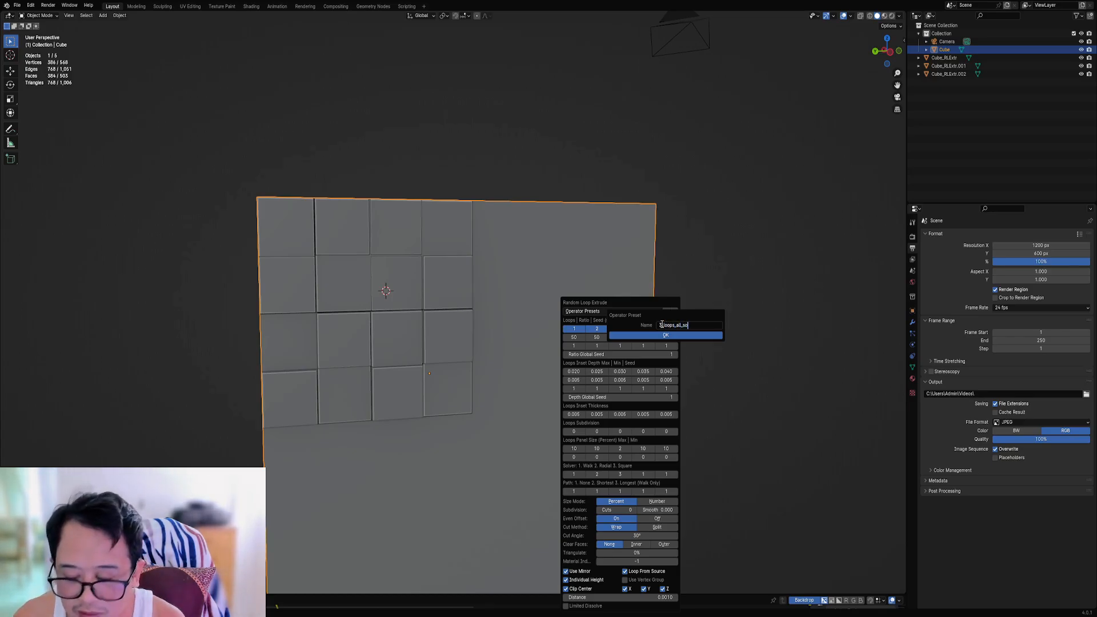
{"action": "type", "text": "lvers"}
{"action": "key", "text": "Return"}
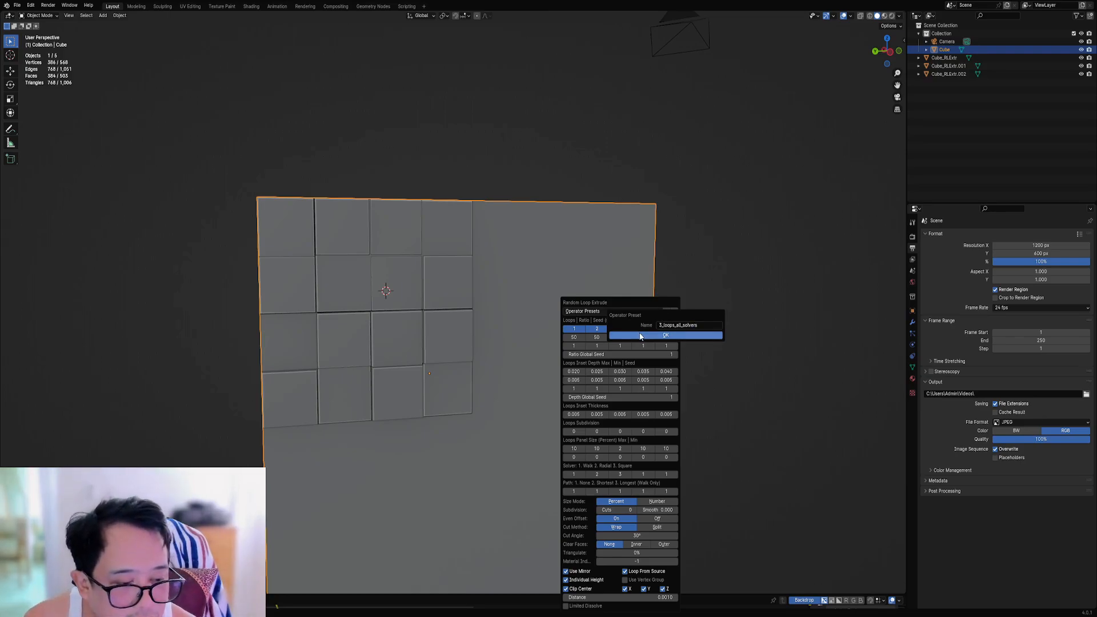
{"action": "left_click", "coordinate": [651, 334]}
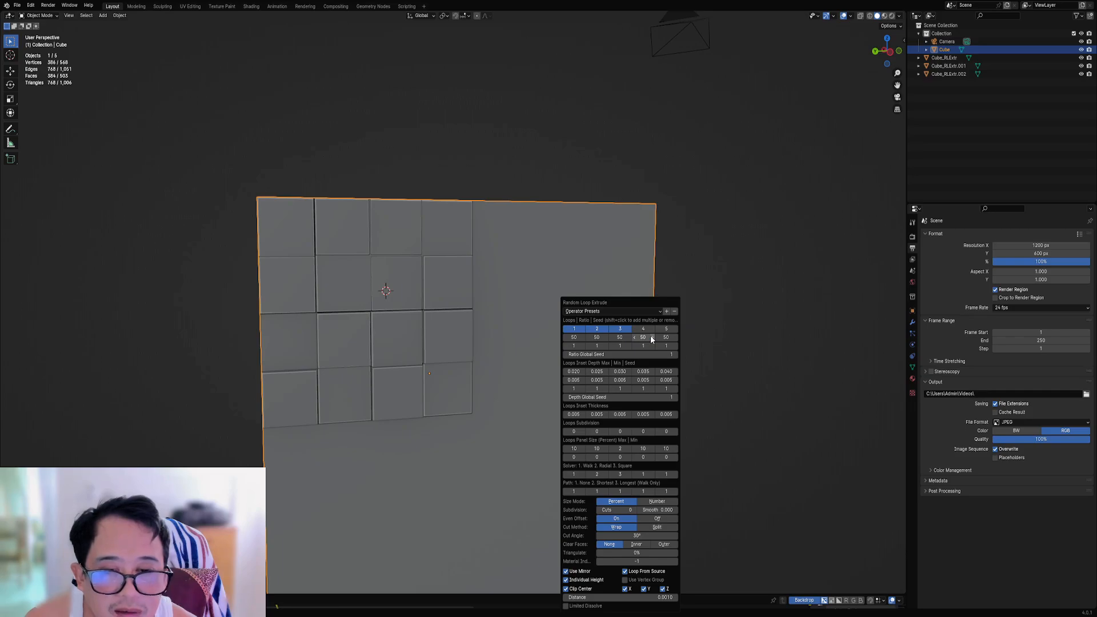
Step: Select a block of faces 3 wide by 4 high on the cube's adjacent side and return to Object Mode
{"action": "scroll", "coordinate": [468, 379], "scroll_direction": "down", "scroll_amount": 3}
{"action": "middle_click_drag", "start_coordinate": [628, 378], "coordinate": [499, 372]}
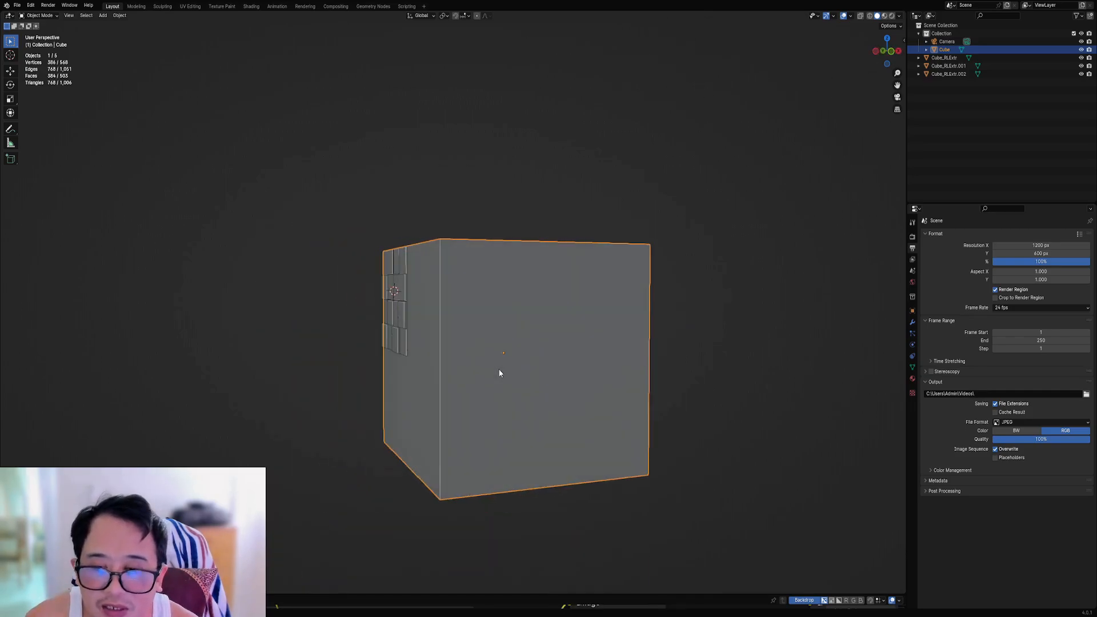
{"action": "key", "text": "Tab"}
{"action": "left_click", "coordinate": [454, 282]}
{"action": "left_click", "coordinate": [509, 382], "text": "ctrl"}
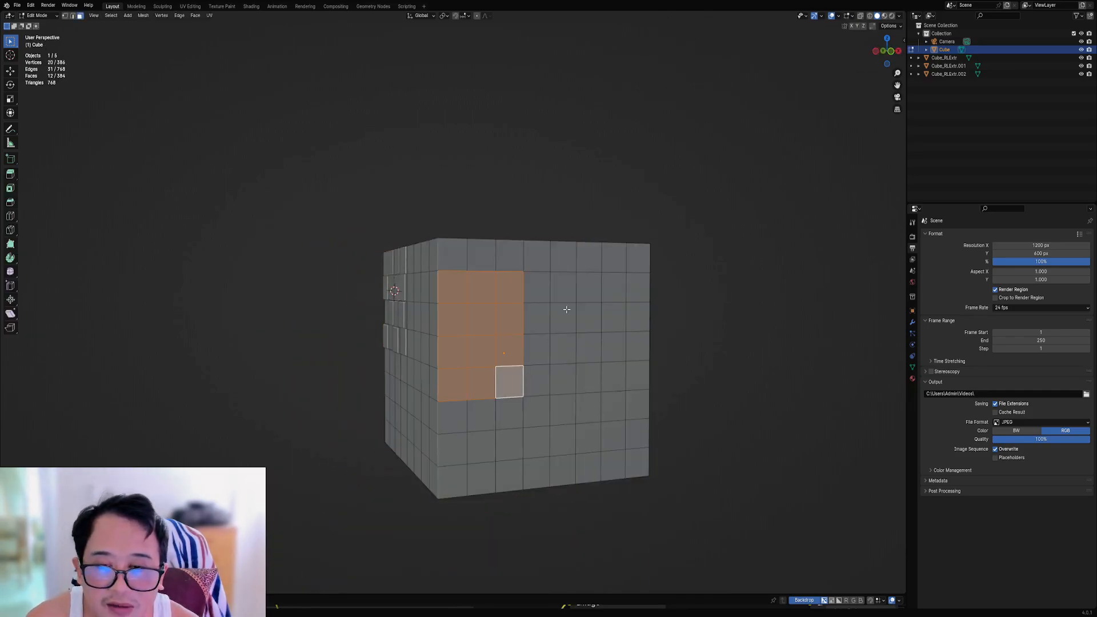
{"action": "key", "text": "Tab"}
Step: Apply Random Loop Extrude to the selected 3-by-4 face block using the "3 loops all solvers" preset
{"action": "scroll", "coordinate": [588, 294], "scroll_direction": "up", "scroll_amount": 3}
{"action": "right_click", "coordinate": [589, 292]}
{"action": "left_click", "coordinate": [588, 292]}
{"action": "left_click", "coordinate": [624, 307]}
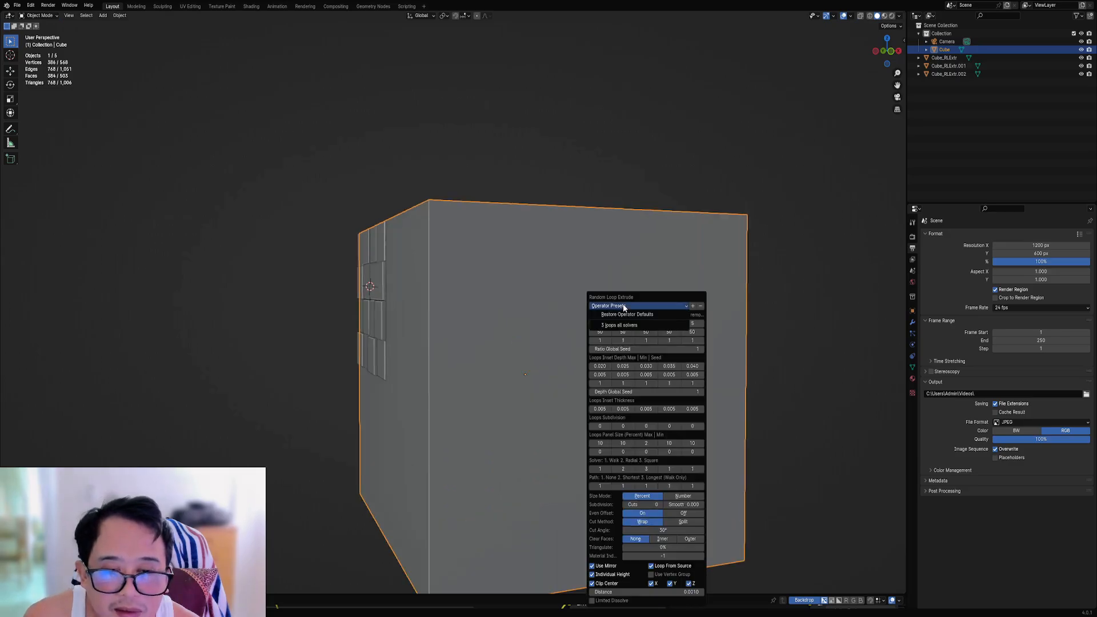
{"action": "left_click", "coordinate": [627, 324]}
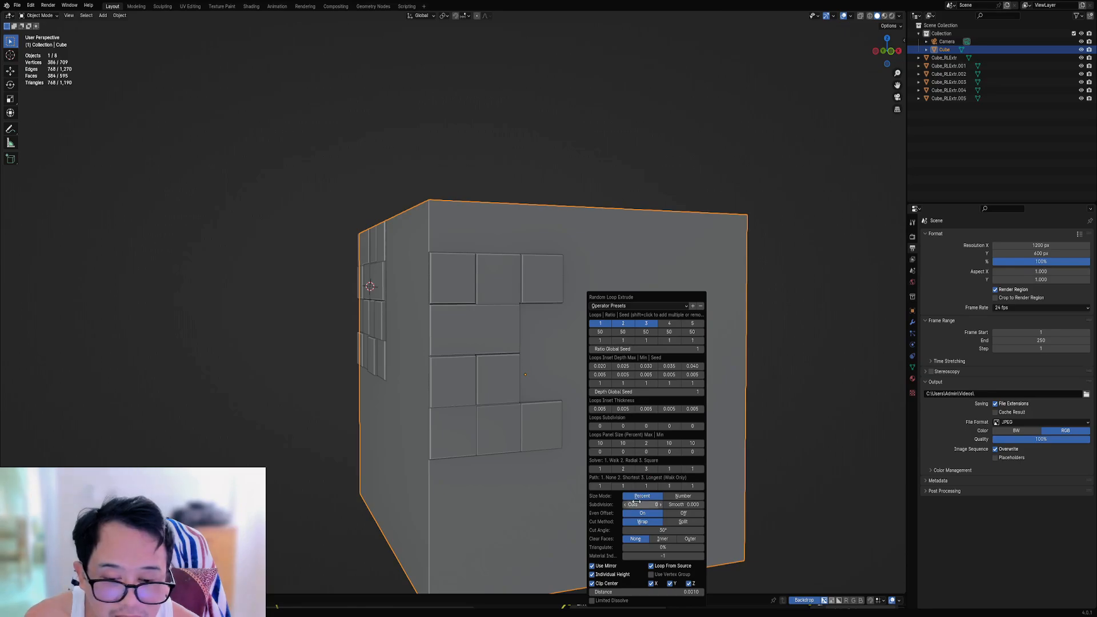
Step: Try several subdivision cut counts on the new panels, including 7, 10 and 3, ending on 4
{"action": "scroll", "coordinate": [639, 505], "scroll_direction": "up", "scroll_amount": 6, "text": "ctrl"}
{"action": "scroll", "coordinate": [639, 505], "scroll_direction": "up", "scroll_amount": 2, "text": "ctrl"}
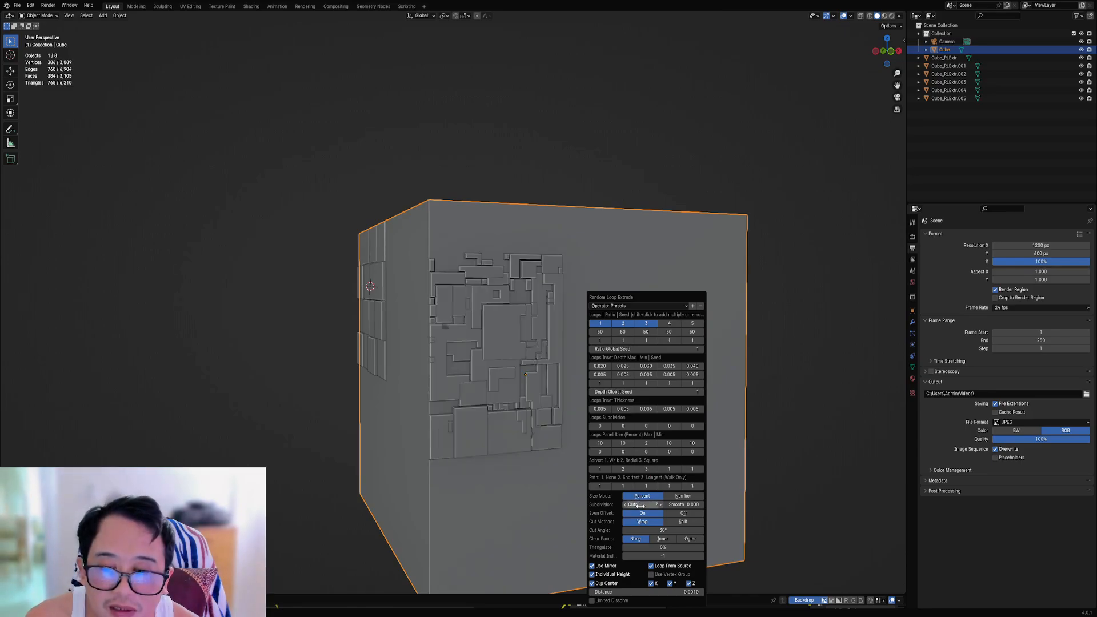
{"action": "scroll", "coordinate": [640, 505], "scroll_direction": "up", "scroll_amount": 2, "text": "ctrl"}
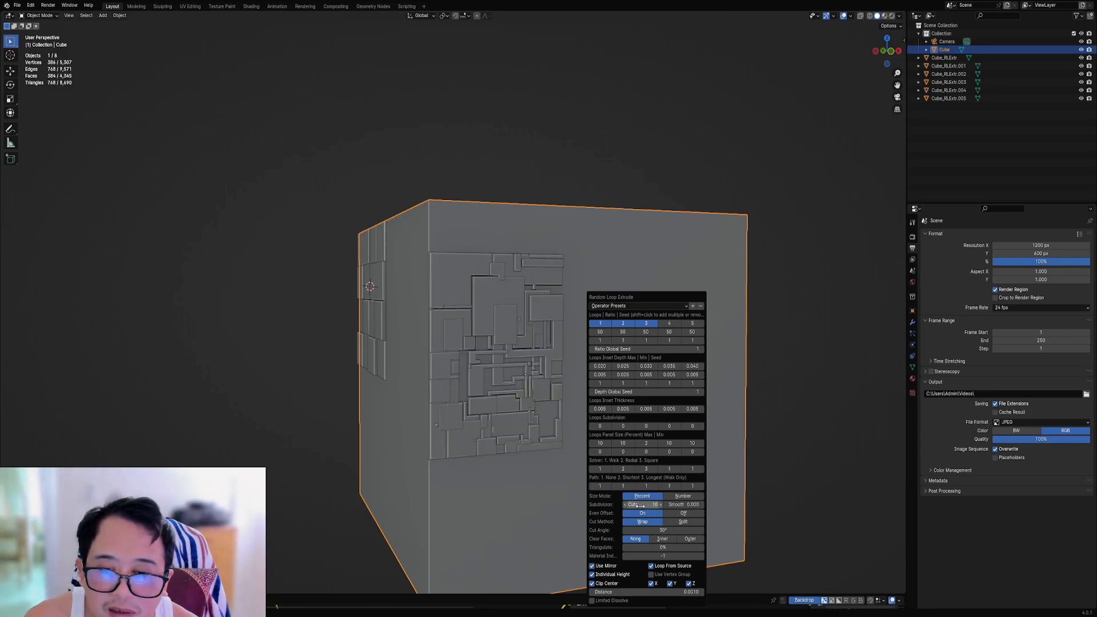
{"action": "scroll", "coordinate": [640, 505], "scroll_direction": "down", "scroll_amount": 9, "text": "ctrl"}
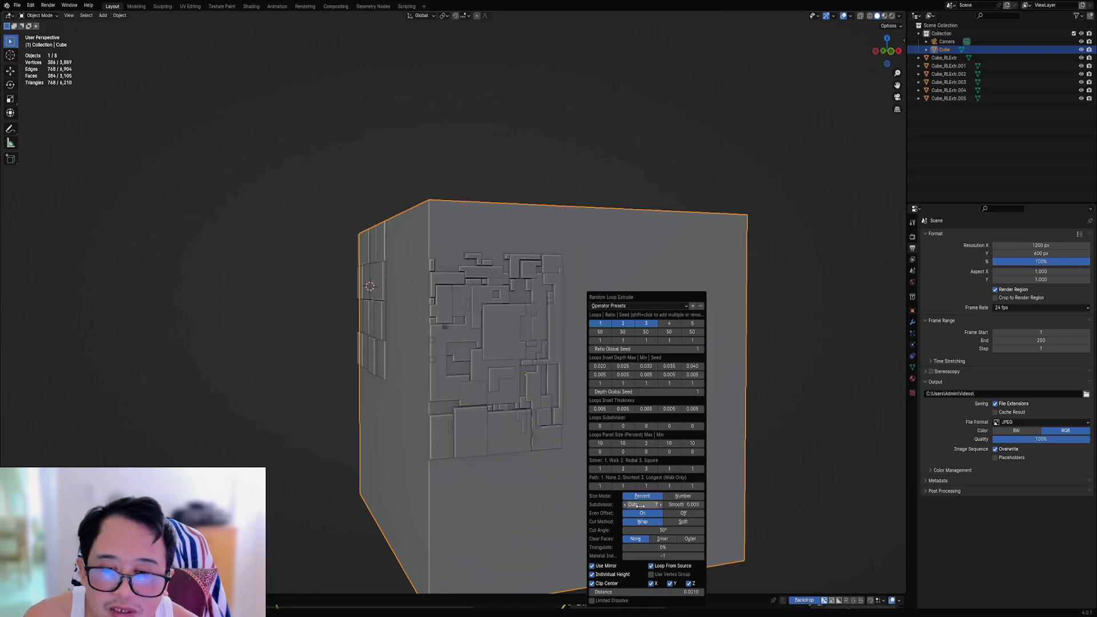
{"action": "scroll", "coordinate": [639, 505], "scroll_direction": "up", "scroll_amount": 2, "text": "ctrl"}
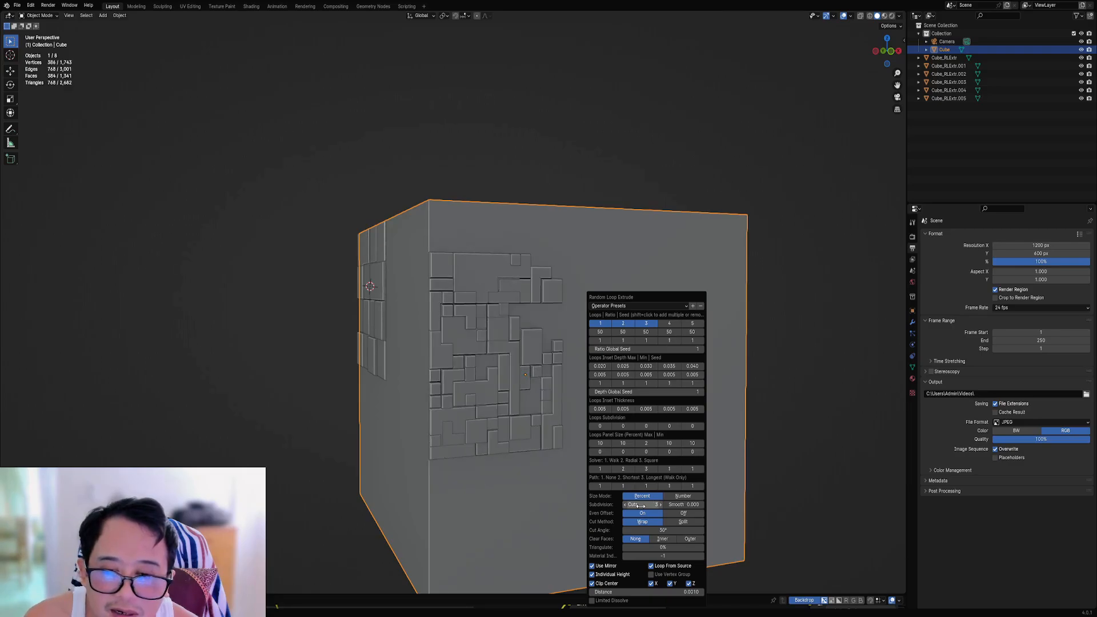
{"action": "scroll", "coordinate": [639, 505], "scroll_direction": "up", "scroll_amount": 5, "text": "ctrl"}
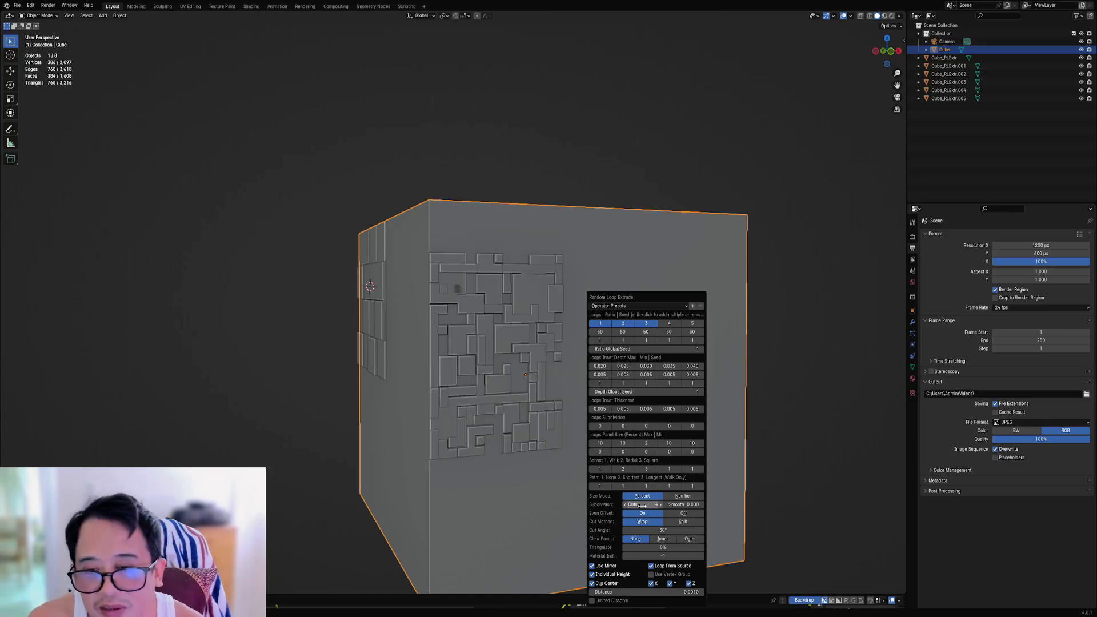
Step: Inspect the new panels up close and raise their Random Loop Extrude subdivision cuts to 12
{"action": "left_click", "coordinate": [509, 406]}
{"action": "key", "text": "KP_1"}
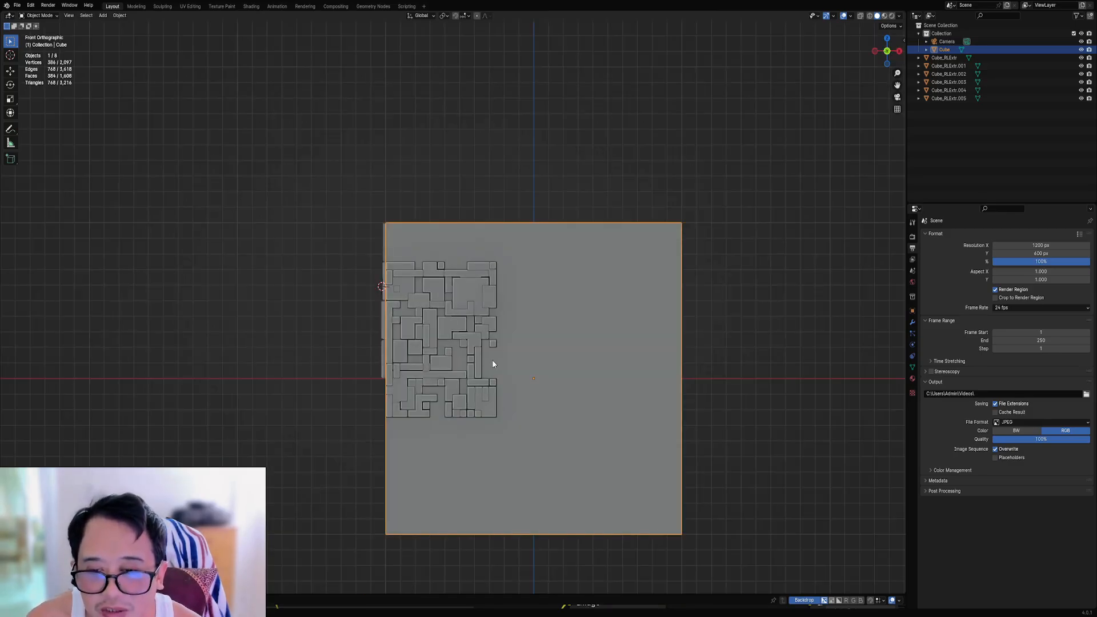
{"action": "middle_click_drag", "start_coordinate": [530, 359], "coordinate": [537, 340]}
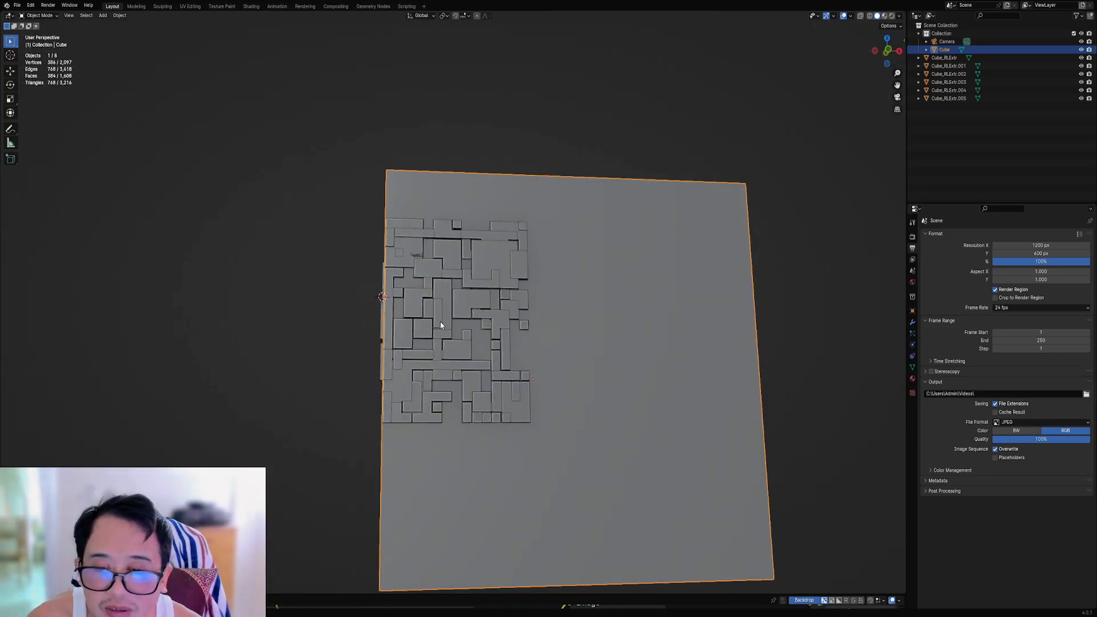
{"action": "scroll", "coordinate": [479, 305], "scroll_direction": "up", "scroll_amount": 6}
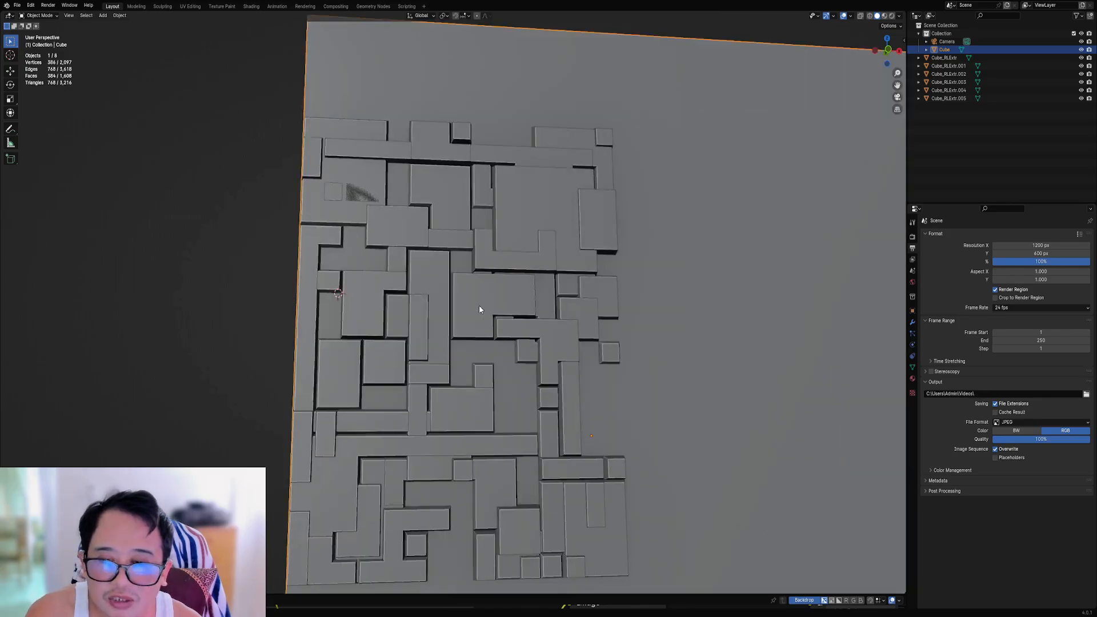
{"action": "scroll", "coordinate": [479, 305], "scroll_direction": "down", "scroll_amount": 5}
{"action": "mouse_move", "coordinate": [546, 321]}
{"action": "middle_mouse_down"}
{"action": "mouse_move", "coordinate": [502, 317]}
{"action": "mouse_move", "coordinate": [554, 310]}
{"action": "mouse_move", "coordinate": [547, 359]}
{"action": "mouse_move", "coordinate": [556, 319]}
{"action": "middle_mouse_up"}
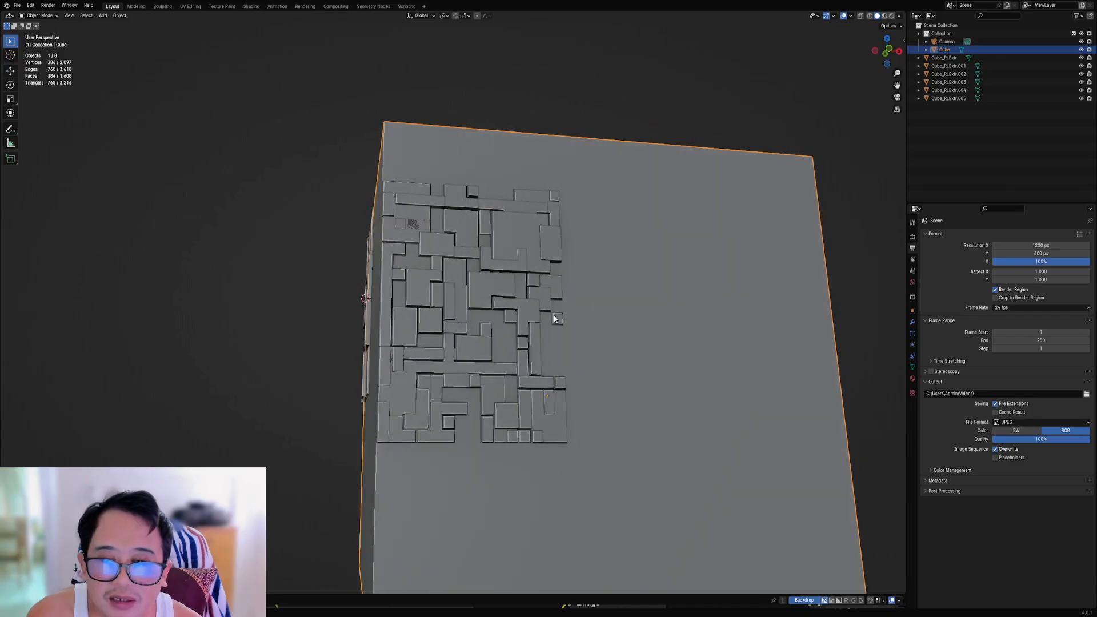
{"action": "key", "text": "F9"}
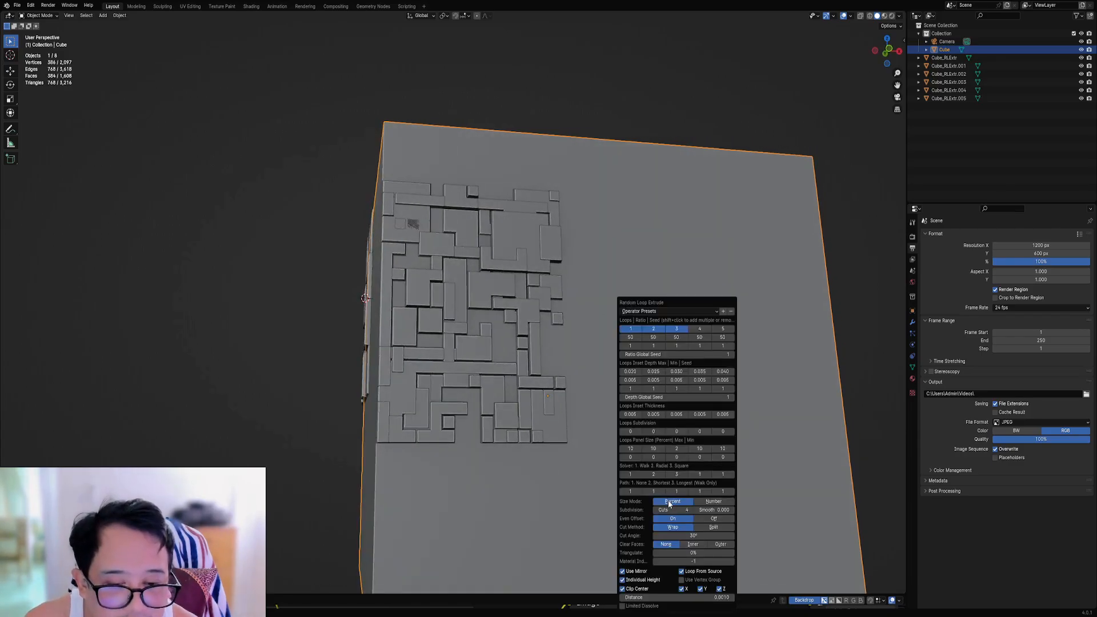
{"action": "scroll", "coordinate": [667, 508], "scroll_direction": "up", "scroll_amount": 5, "text": "ctrl"}
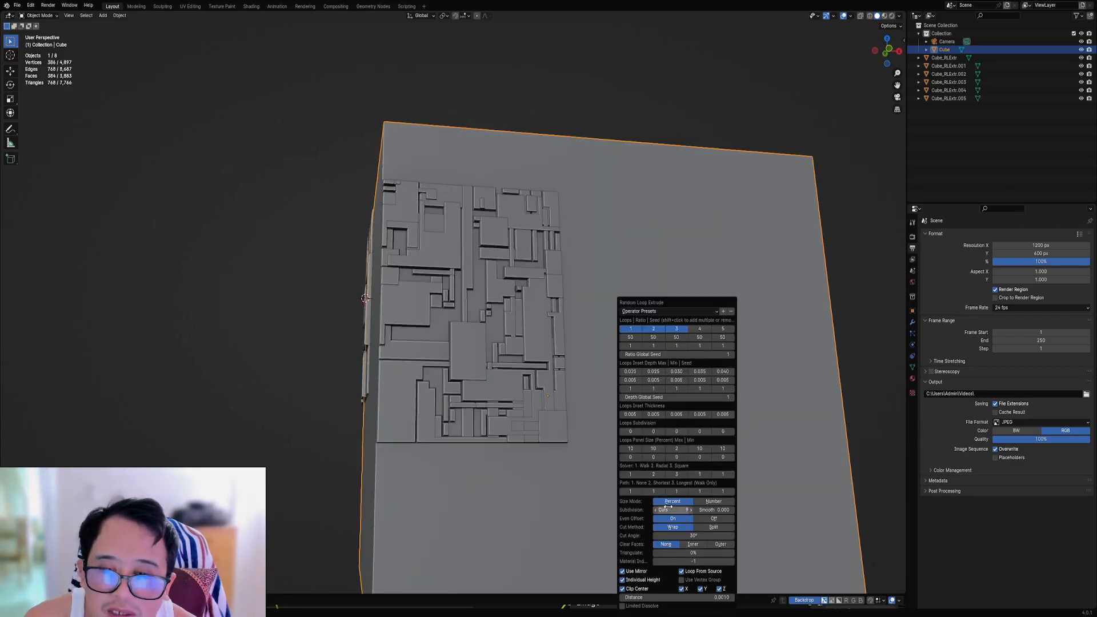
{"action": "scroll", "coordinate": [668, 507], "scroll_direction": "up", "scroll_amount": 3, "text": "ctrl"}
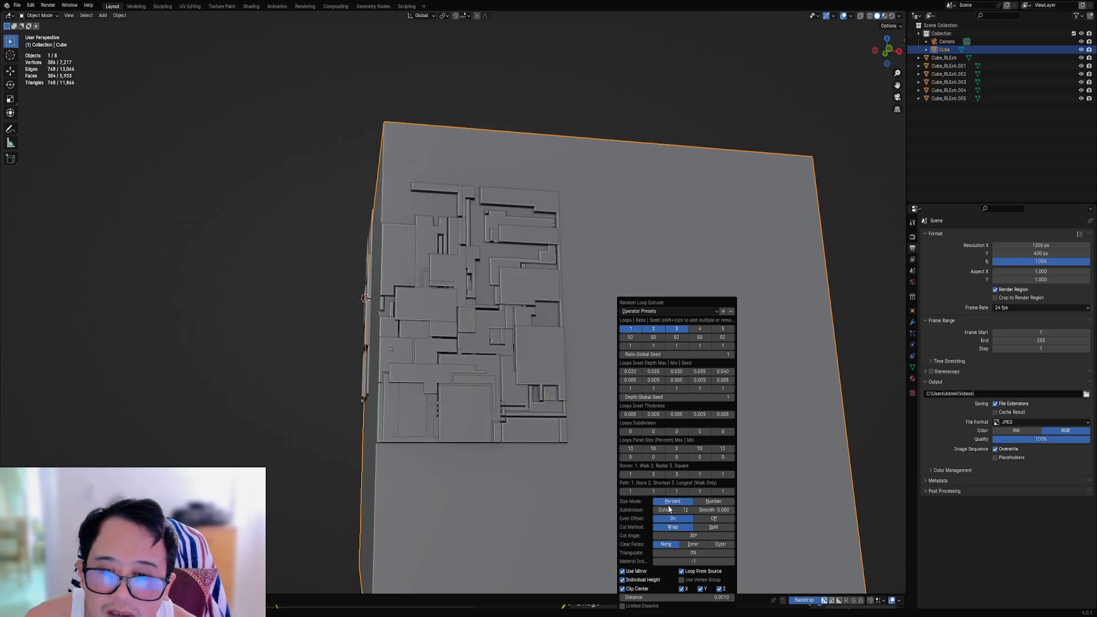
Step: Review the panels on both cube sides, reselect the base cube and switch it to Edit Mode
{"action": "scroll", "coordinate": [512, 283], "scroll_direction": "down", "scroll_amount": 2}
{"action": "key", "text": "KP_1"}
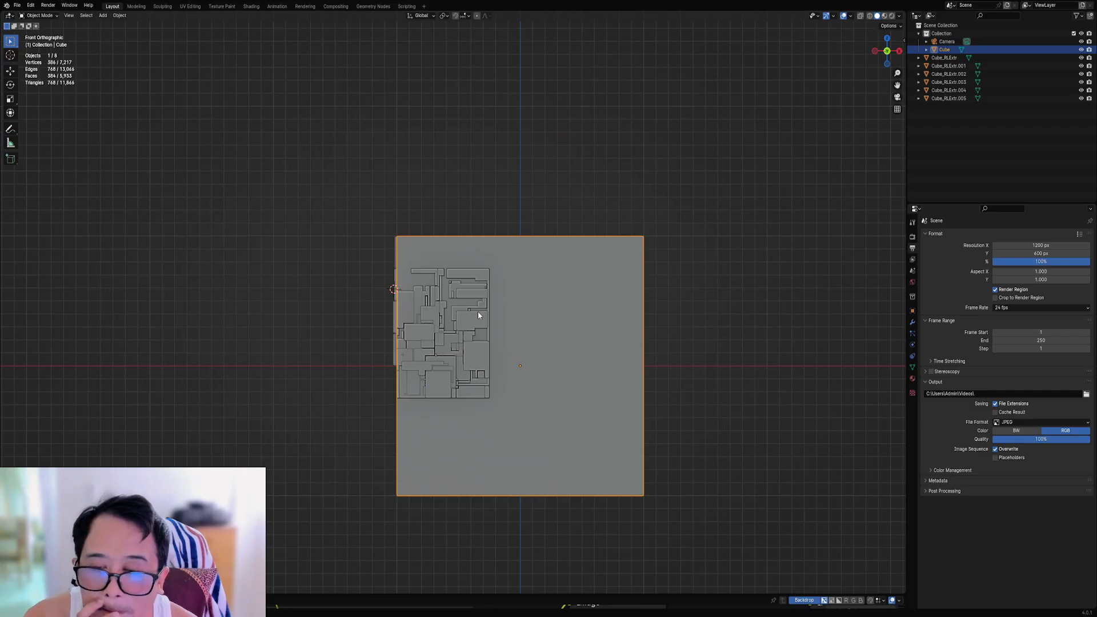
{"action": "scroll", "coordinate": [493, 356], "scroll_direction": "up", "scroll_amount": 4}
{"action": "middle_click_drag", "start_coordinate": [455, 338], "coordinate": [519, 320]}
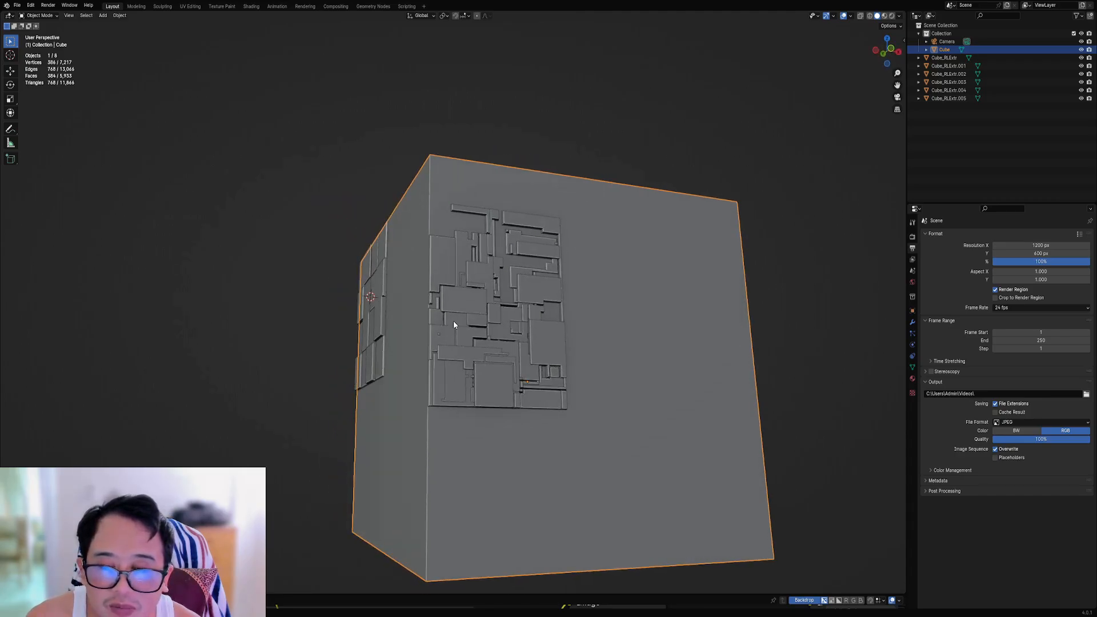
{"action": "middle_click_drag", "start_coordinate": [454, 324], "coordinate": [536, 355]}
{"action": "scroll", "coordinate": [499, 306], "scroll_direction": "down", "scroll_amount": 4}
{"action": "left_click", "coordinate": [537, 348]}
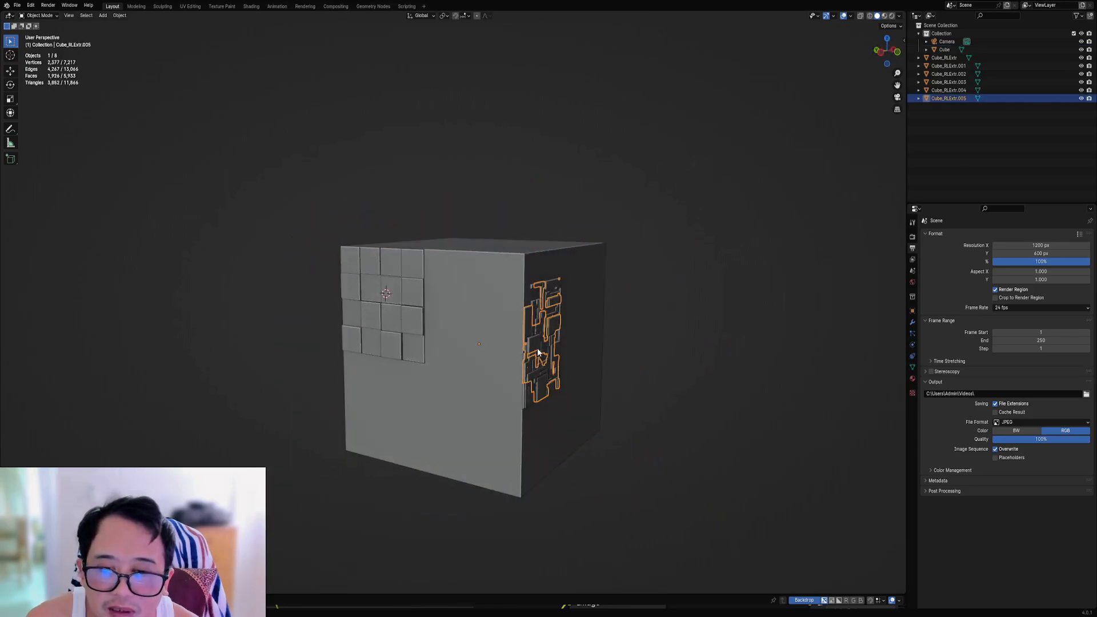
{"action": "key", "text": "KP_1"}
{"action": "left_click", "coordinate": [539, 330]}
{"action": "key", "text": "Tab"}
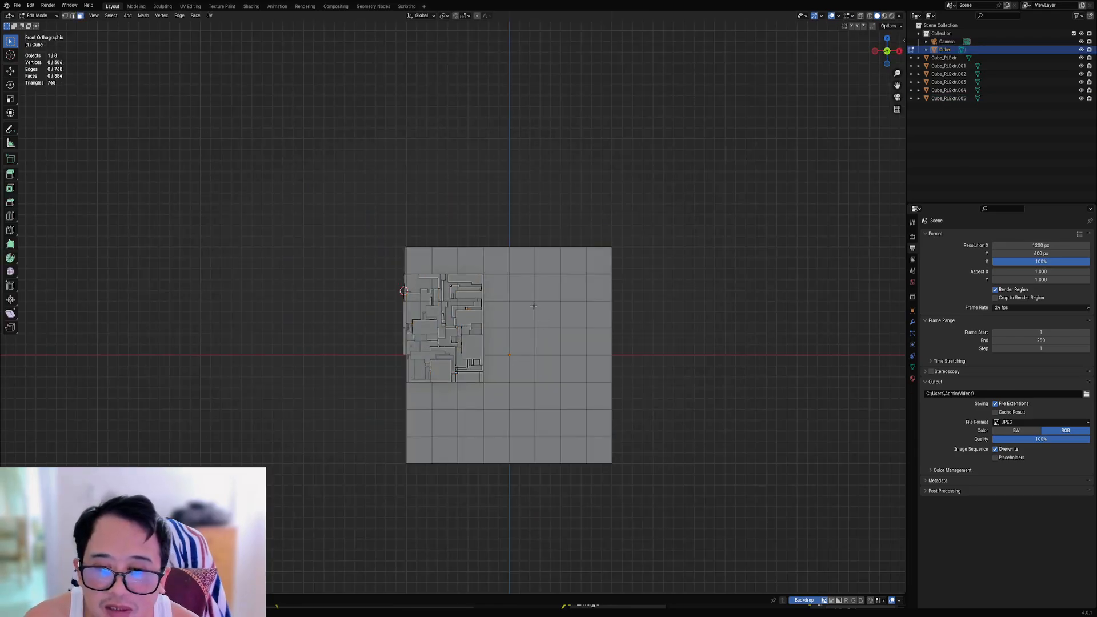
{"action": "scroll", "coordinate": [569, 388], "scroll_direction": "down", "scroll_amount": 3}
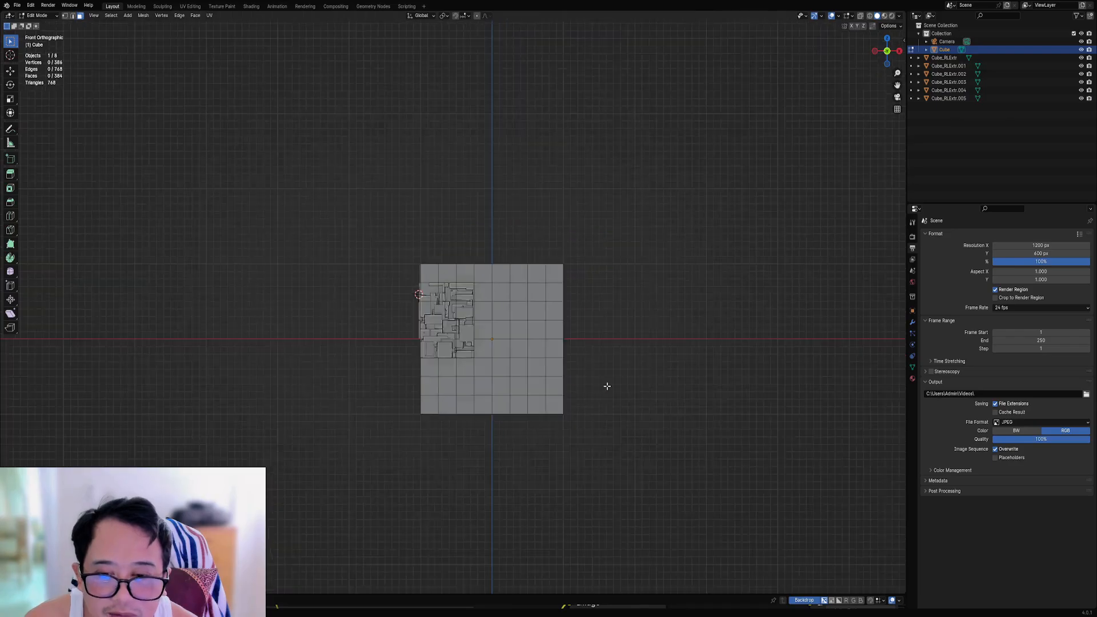
Step: Add a plane to the scene and move it about 4.88 m into the open space beside the cube
{"action": "key", "text": "Tab"}
{"action": "key", "text": "shift+a"}
{"action": "mouse_move", "coordinate": [553, 292]}
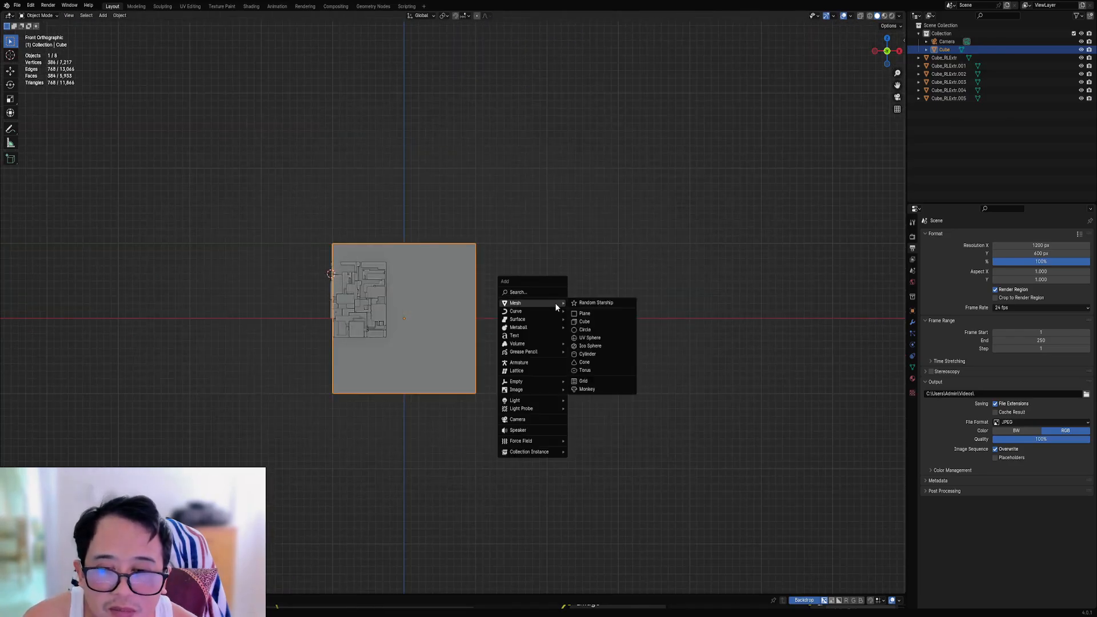
{"action": "left_click", "coordinate": [594, 313]}
{"action": "middle_click_drag", "start_coordinate": [594, 313], "coordinate": [590, 343]}
{"action": "scroll", "coordinate": [589, 341], "scroll_direction": "down", "scroll_amount": 1}
{"action": "key", "text": "g"}
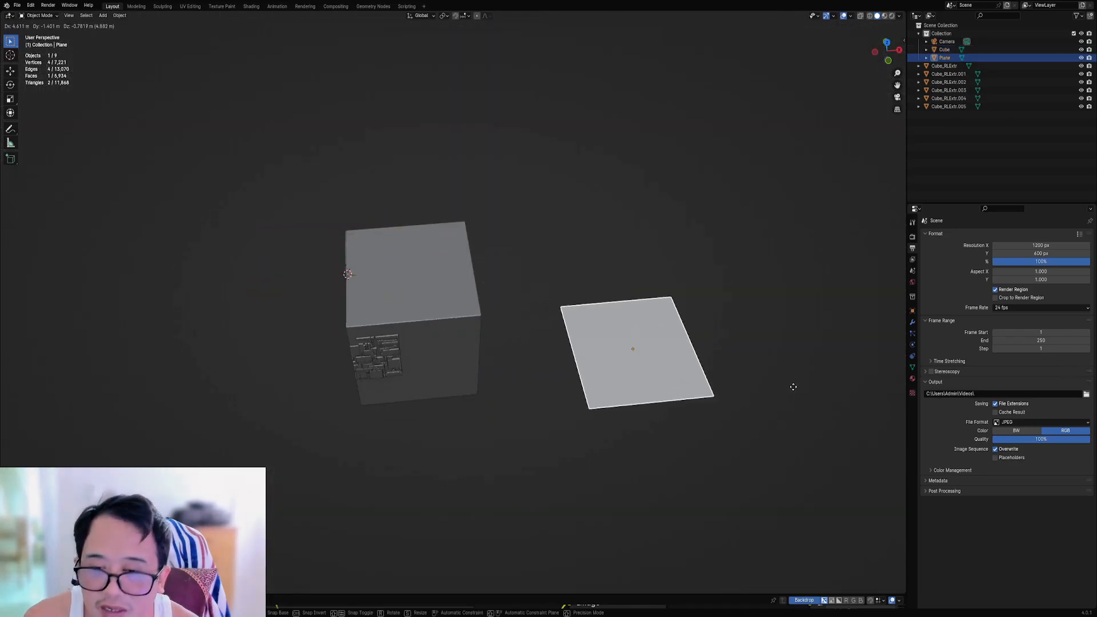
{"action": "left_click", "coordinate": [791, 387]}
Step: Divide the plane with two evenly spaced lengthwise loop cuts and one crosswise loop cut near its front edge
{"action": "key", "text": "Tab"}
{"action": "middle_click_drag", "start_coordinate": [707, 368], "coordinate": [548, 294]}
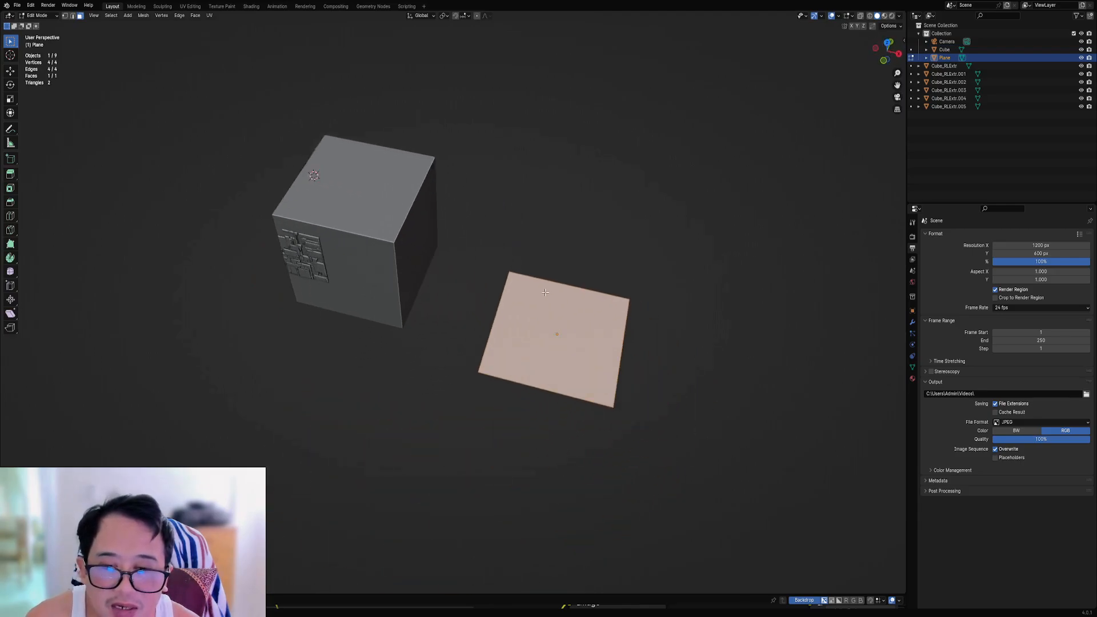
{"action": "key", "text": "ctrl+r"}
{"action": "scroll", "coordinate": [549, 294], "scroll_direction": "up", "scroll_amount": 1}
{"action": "left_click", "coordinate": [545, 292]}
{"action": "key", "text": "ctrl+r"}
{"action": "left_click", "coordinate": [542, 312]}
{"action": "left_click", "coordinate": [536, 354]}
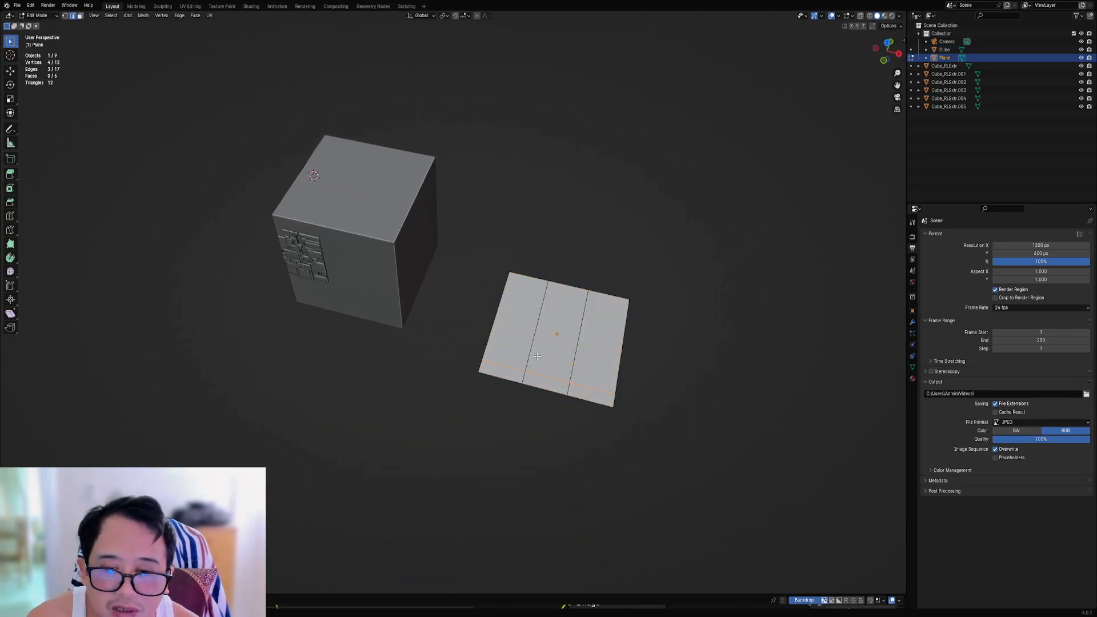
Step: Add two more crosswise loop cuts to the plane, one toward the front edge and one toward the back edge
{"action": "key", "text": "ctrl+r"}
{"action": "left_click", "coordinate": [538, 324]}
{"action": "left_click", "coordinate": [535, 356]}
{"action": "key", "text": "ctrl+r"}
{"action": "left_click", "coordinate": [546, 318]}
{"action": "left_click", "coordinate": [541, 301]}
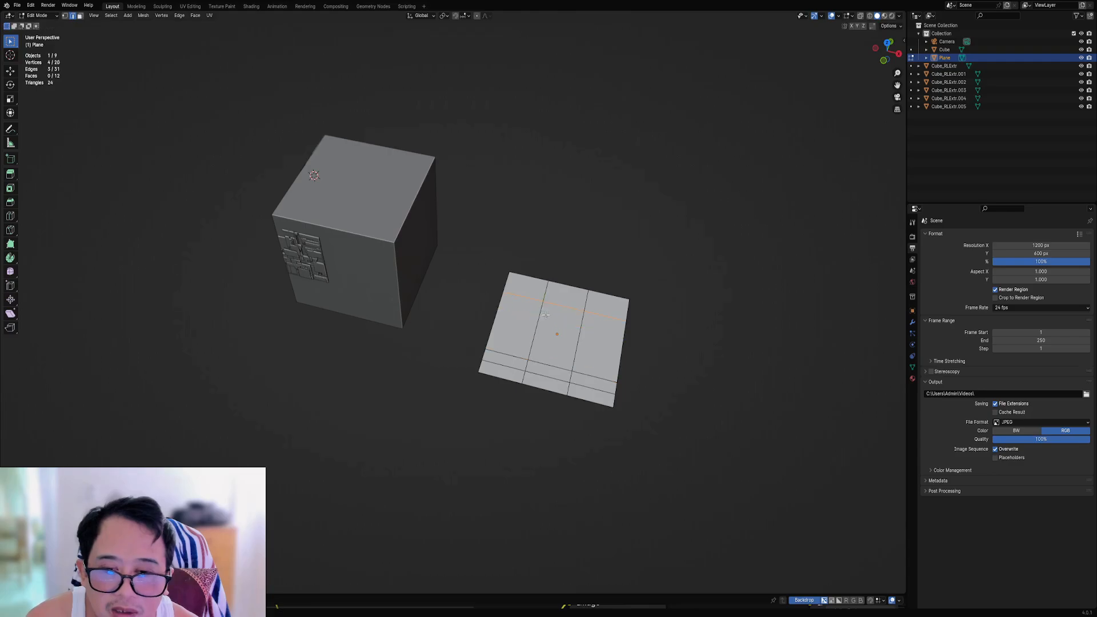
Step: Finish the plane's uneven 5-by-5 grid with two lengthwise cuts and one crosswise cut, leaving all faces selected in Object Mode
{"action": "key", "text": "ctrl+r"}
{"action": "left_click", "coordinate": [533, 296]}
{"action": "left_click", "coordinate": [534, 296]}
{"action": "key", "text": "ctrl+r"}
{"action": "left_click", "coordinate": [583, 318]}
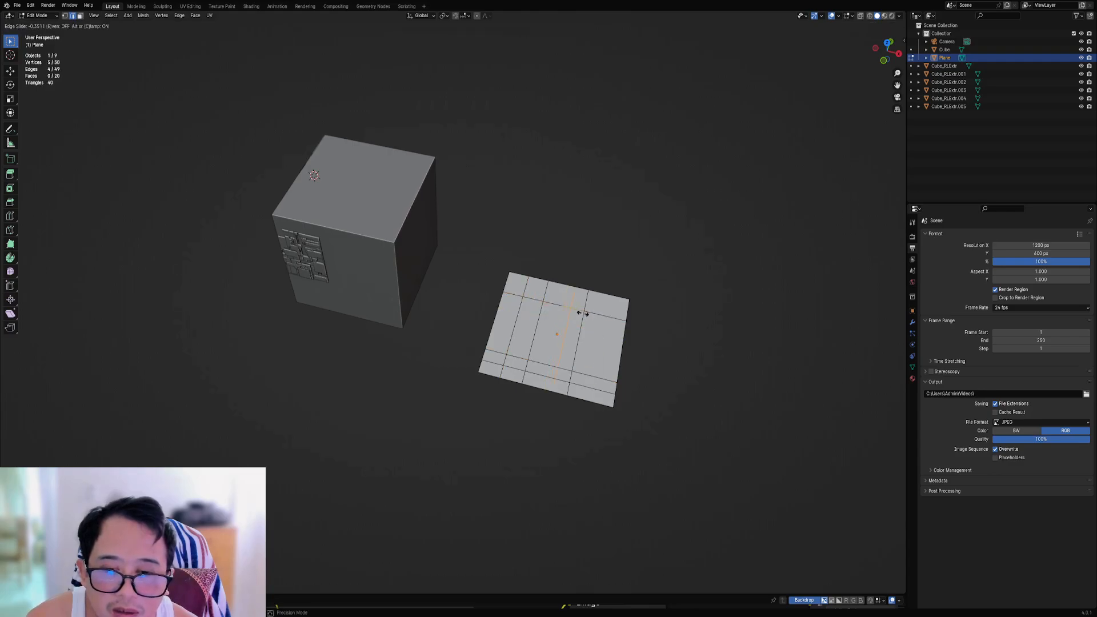
{"action": "left_click", "coordinate": [580, 311]}
{"action": "key", "text": "ctrl+r"}
{"action": "left_click", "coordinate": [580, 323]}
{"action": "left_click", "coordinate": [581, 320]}
{"action": "key", "text": "a"}
{"action": "key", "text": "Tab"}
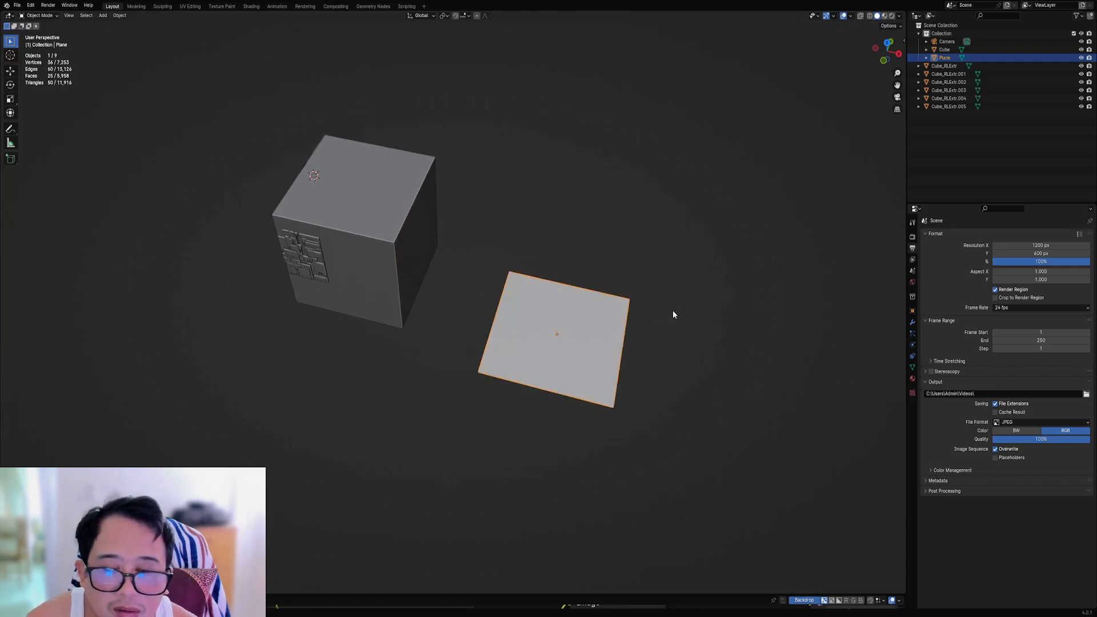
Step: Apply Random Loop Extrude to the plane using the saved three-loop preset
{"action": "middle_click_drag", "start_coordinate": [673, 310], "coordinate": [570, 310], "text": "shift"}
{"action": "scroll", "coordinate": [571, 310], "scroll_direction": "up", "scroll_amount": 2}
{"action": "key", "text": "shift+q"}
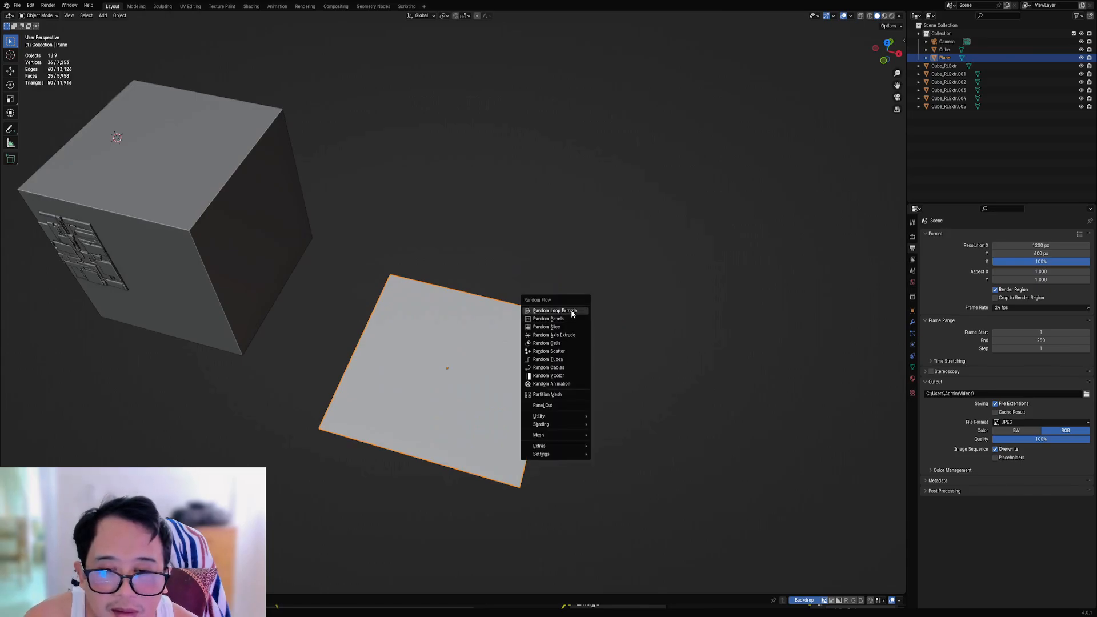
{"action": "left_click", "coordinate": [570, 310]}
{"action": "left_click", "coordinate": [603, 313]}
{"action": "left_click", "coordinate": [602, 330]}
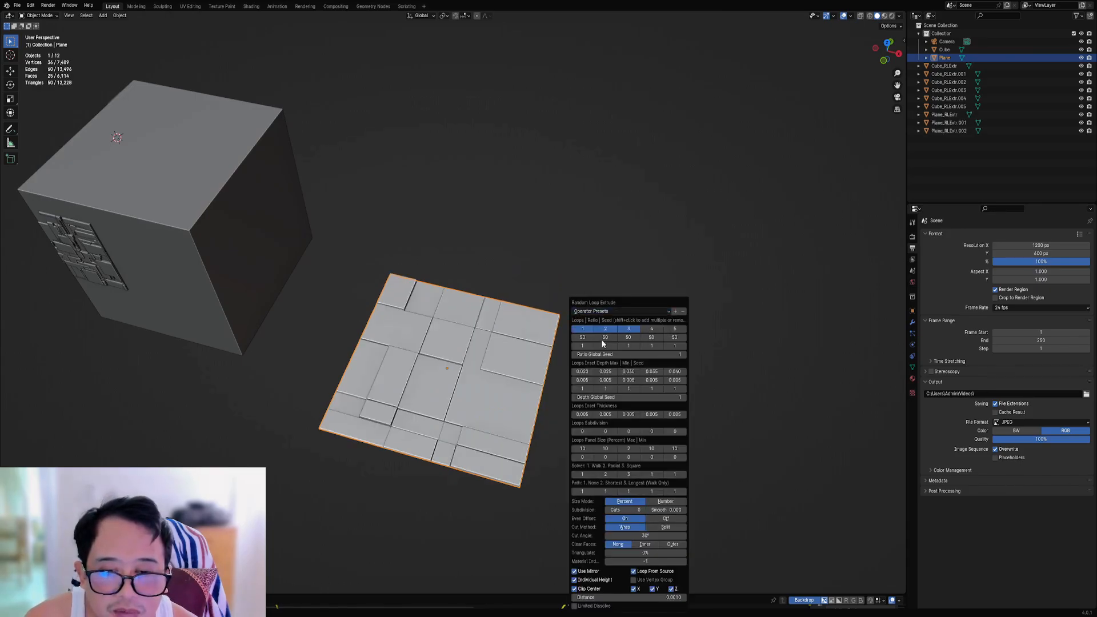
Step: Try several subdivision cut counts on the plane's panels, including 11, ending on 7
{"action": "mouse_move", "coordinate": [630, 510]}
{"action": "left_mouse_down"}
{"action": "mouse_move", "coordinate": [646, 510]}
{"action": "mouse_move", "coordinate": [630, 510]}
{"action": "left_mouse_up"}
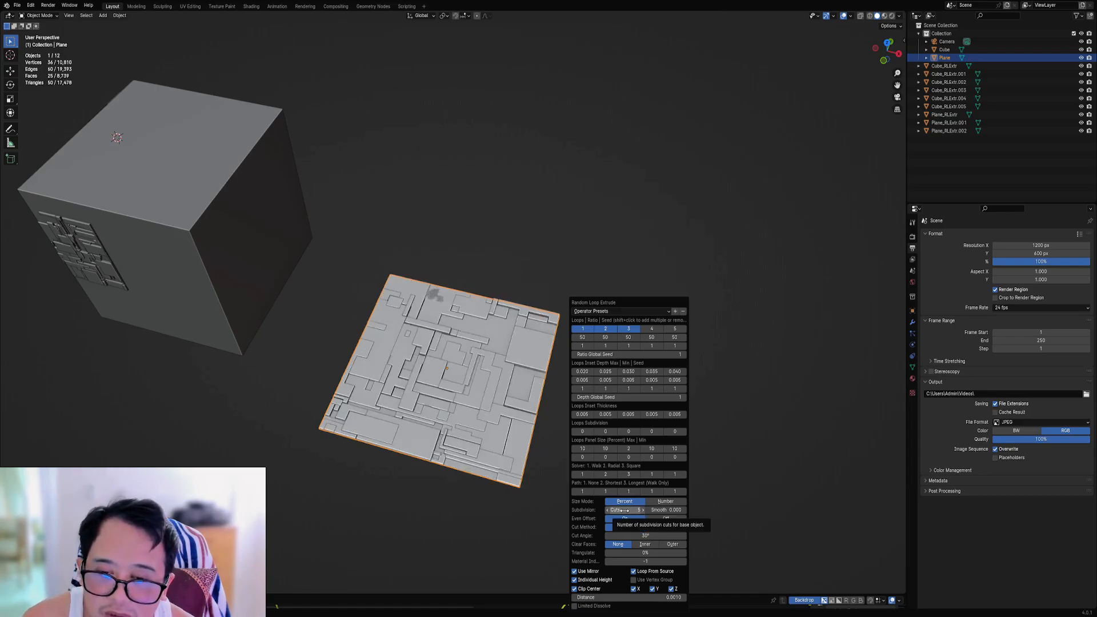
{"action": "mouse_move", "coordinate": [625, 511]}
{"action": "left_mouse_down"}
{"action": "mouse_move", "coordinate": [641, 510]}
{"action": "mouse_move", "coordinate": [625, 510]}
{"action": "left_mouse_up"}
{"action": "scroll", "coordinate": [624, 510], "scroll_direction": "up", "scroll_amount": 1, "text": "ctrl"}
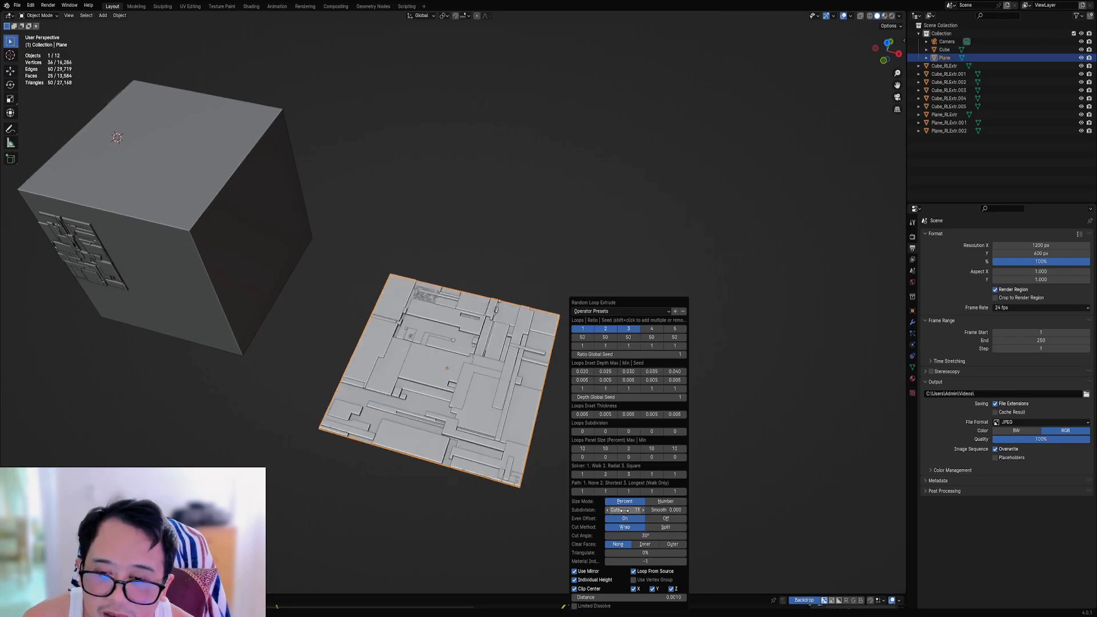
{"action": "scroll", "coordinate": [624, 510], "scroll_direction": "down", "scroll_amount": 4, "text": "ctrl"}
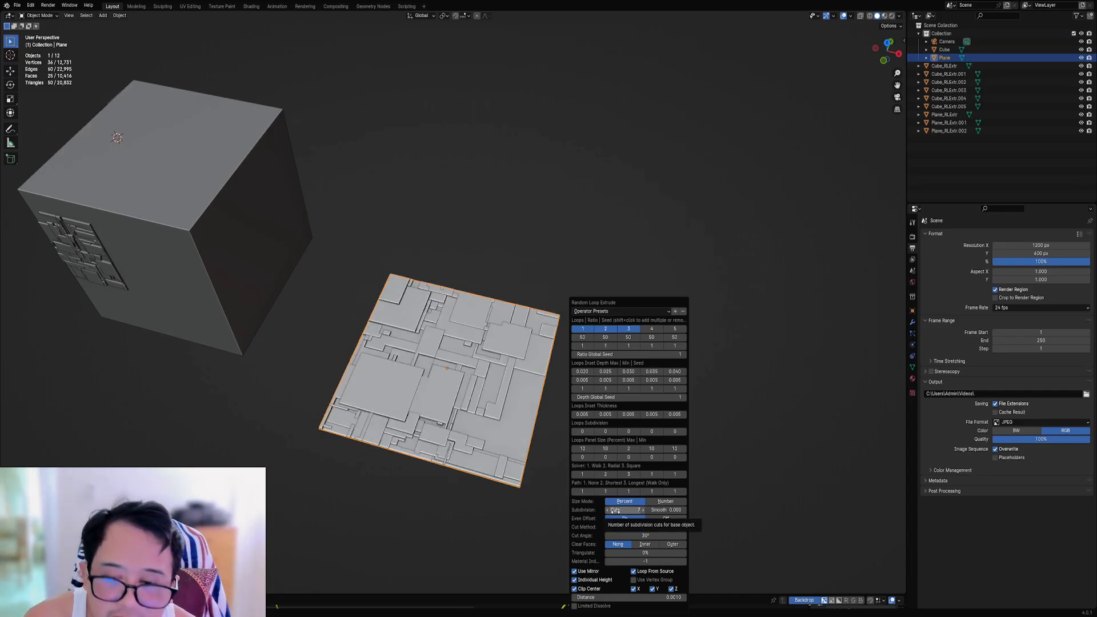
Step: Cycle the Ratio Global Seed through several panel variations, ending on 11
{"action": "scroll", "coordinate": [606, 354], "scroll_direction": "up", "scroll_amount": 3, "text": "ctrl"}
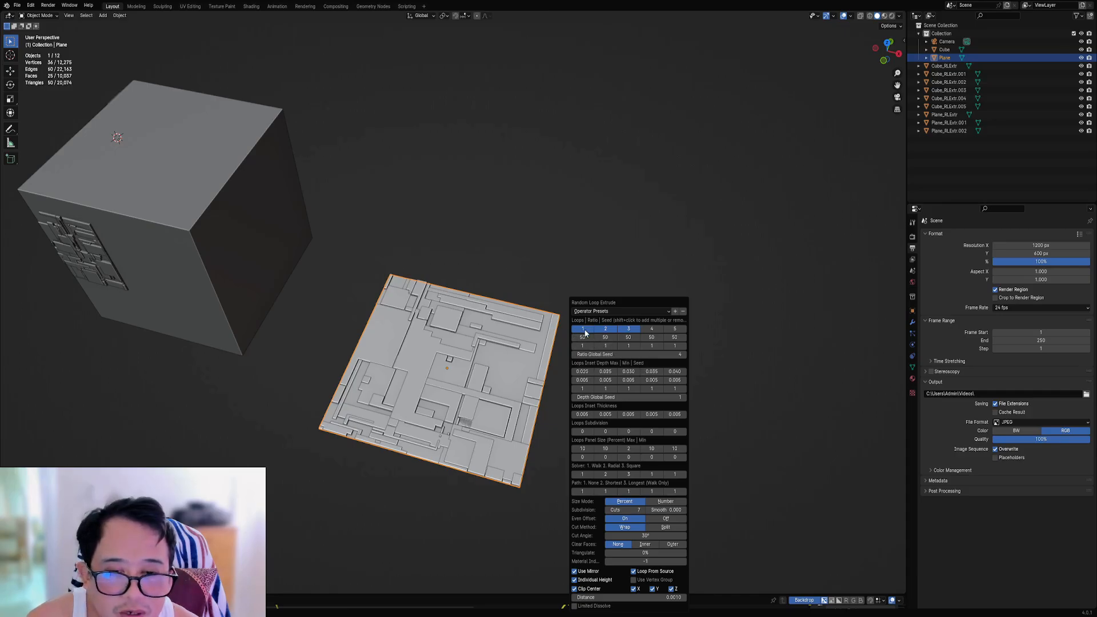
{"action": "scroll", "coordinate": [591, 354], "scroll_direction": "up", "scroll_amount": 2, "text": "ctrl"}
{"action": "scroll", "coordinate": [591, 355], "scroll_direction": "up", "scroll_amount": 8, "text": "ctrl"}
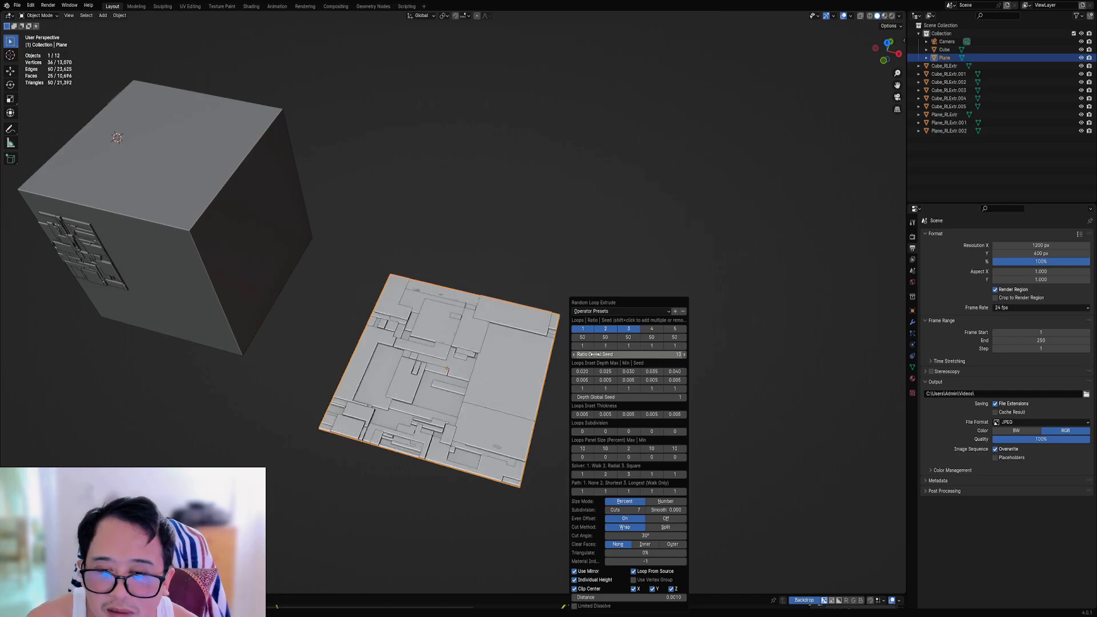
{"action": "scroll", "coordinate": [594, 355], "scroll_direction": "down", "scroll_amount": 3, "text": "ctrl"}
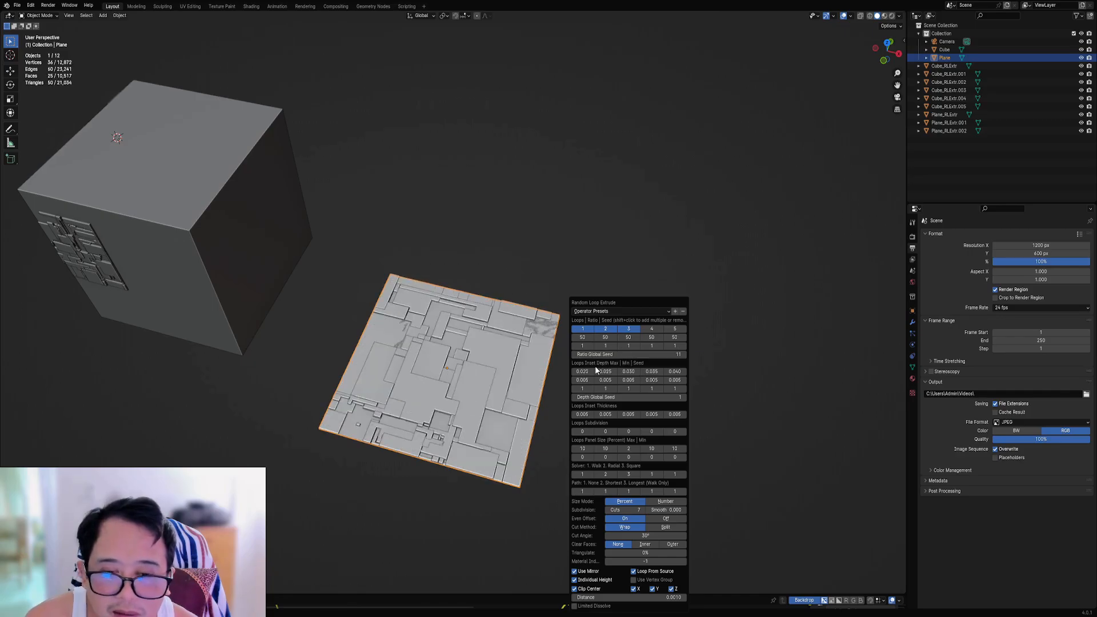
Step: Try several Depth Global Seed values, including 3 and 6, and return the seed to 1
{"action": "scroll", "coordinate": [613, 398], "scroll_direction": "up", "scroll_amount": 2, "text": "ctrl"}
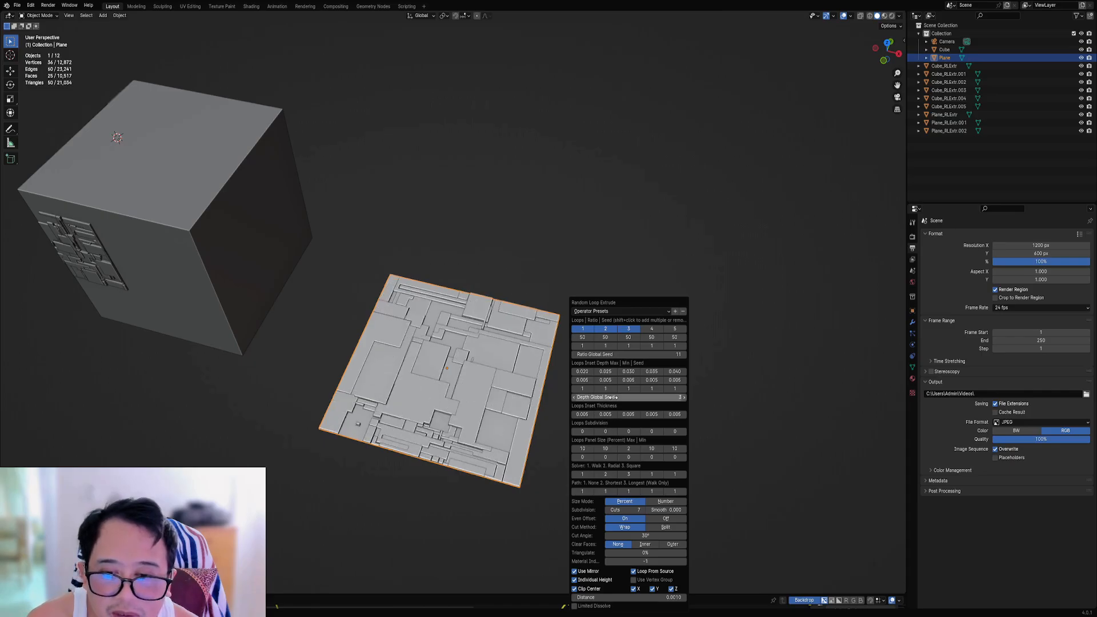
{"action": "scroll", "coordinate": [613, 398], "scroll_direction": "down", "scroll_amount": 2, "text": "ctrl"}
{"action": "scroll", "coordinate": [613, 398], "scroll_direction": "up", "scroll_amount": 3, "text": "ctrl"}
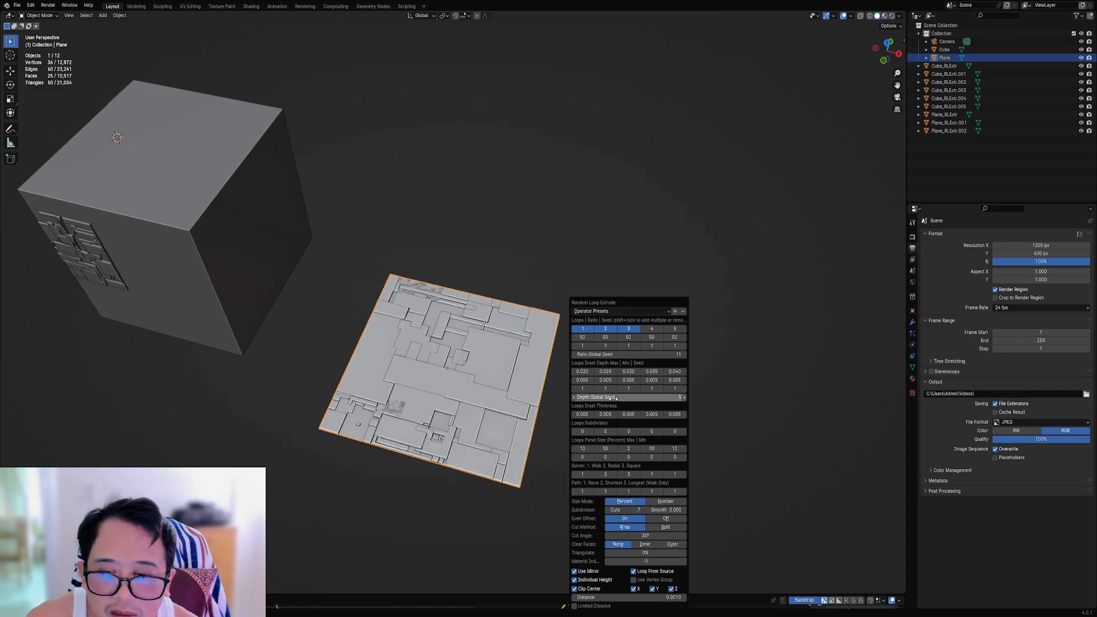
{"action": "scroll", "coordinate": [613, 398], "scroll_direction": "up", "scroll_amount": 2, "text": "ctrl"}
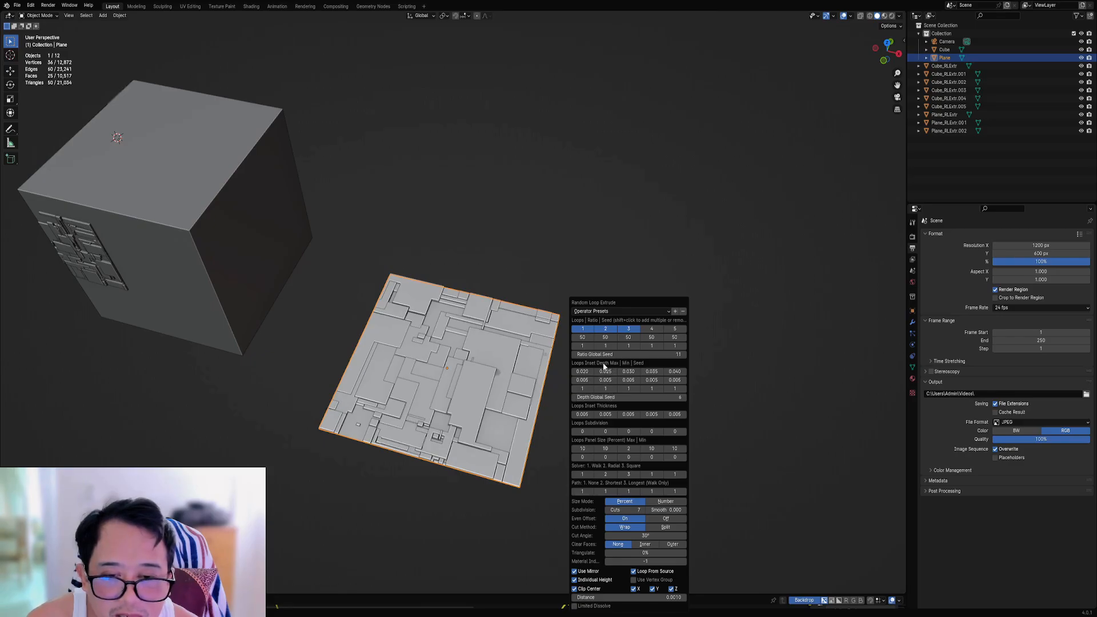
{"action": "scroll", "coordinate": [616, 397], "scroll_direction": "down", "scroll_amount": 5, "text": "ctrl"}
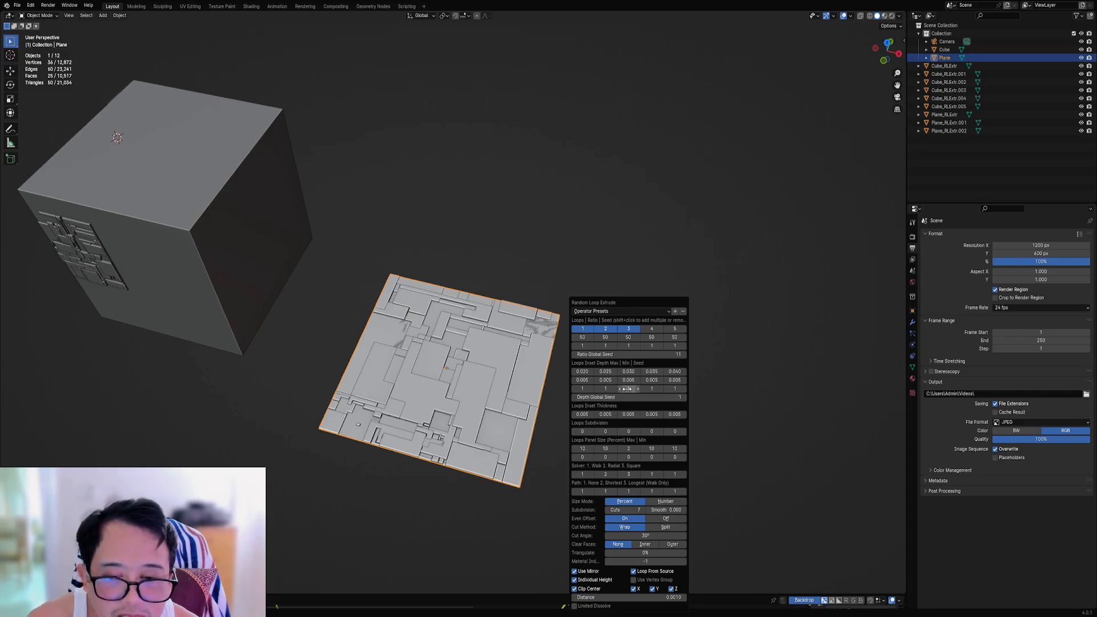
Step: Try other inset depth seeds on the third and second loops and a 0.032 maximum depth on the second, restoring each value
{"action": "scroll", "coordinate": [627, 388], "scroll_direction": "up", "scroll_amount": 3, "text": "ctrl"}
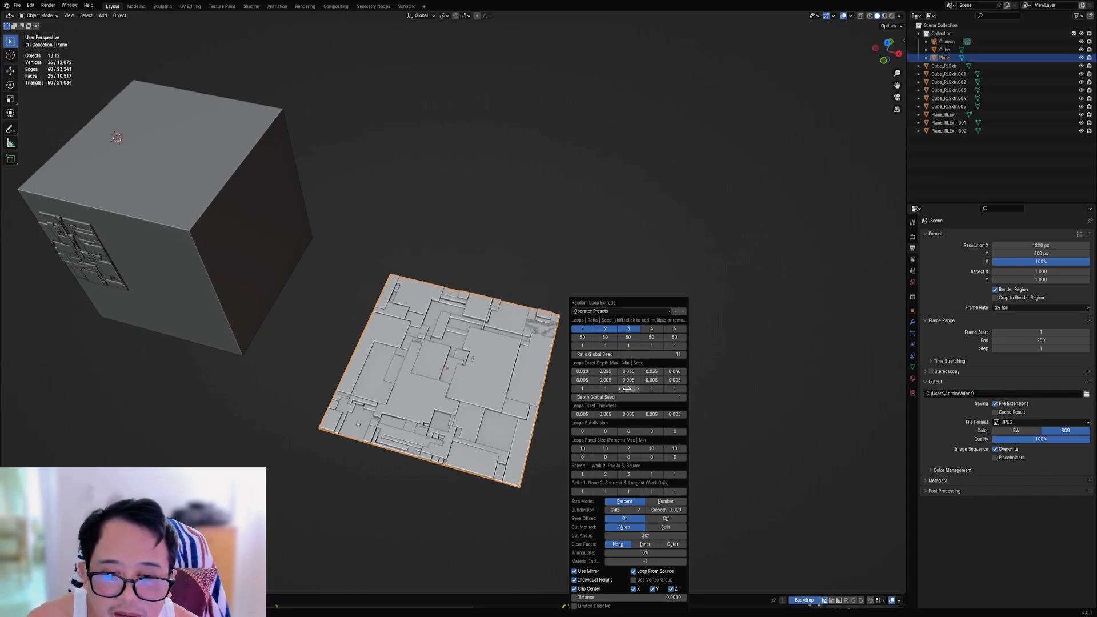
{"action": "scroll", "coordinate": [627, 388], "scroll_direction": "down", "scroll_amount": 1, "text": "ctrl"}
{"action": "scroll", "coordinate": [609, 389], "scroll_direction": "up", "scroll_amount": 2, "text": "ctrl"}
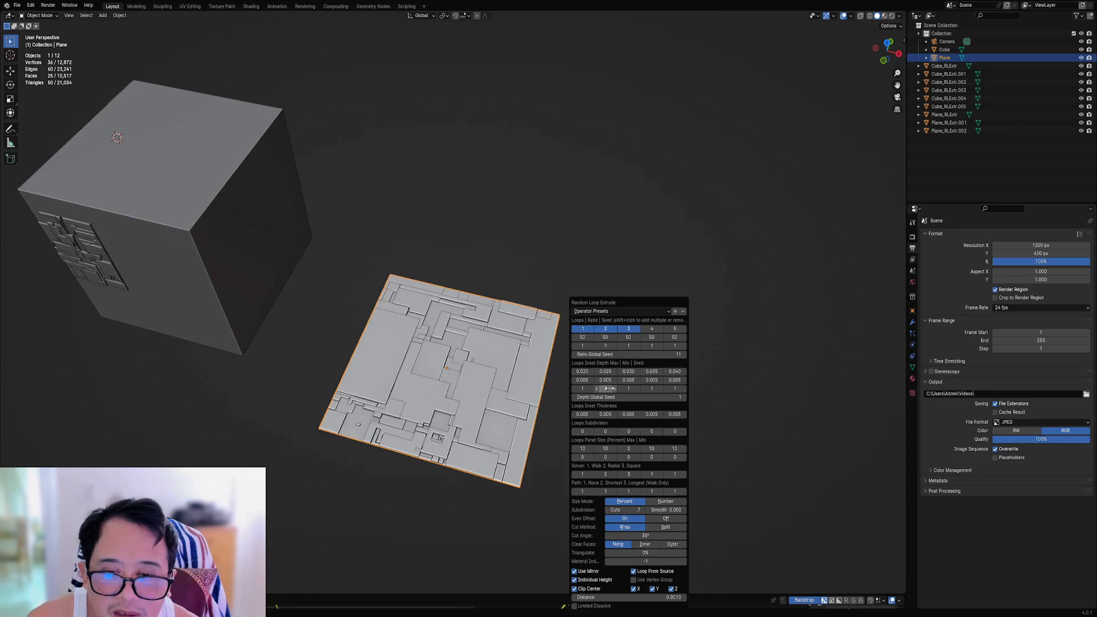
{"action": "scroll", "coordinate": [610, 388], "scroll_direction": "down", "scroll_amount": 2, "text": "ctrl"}
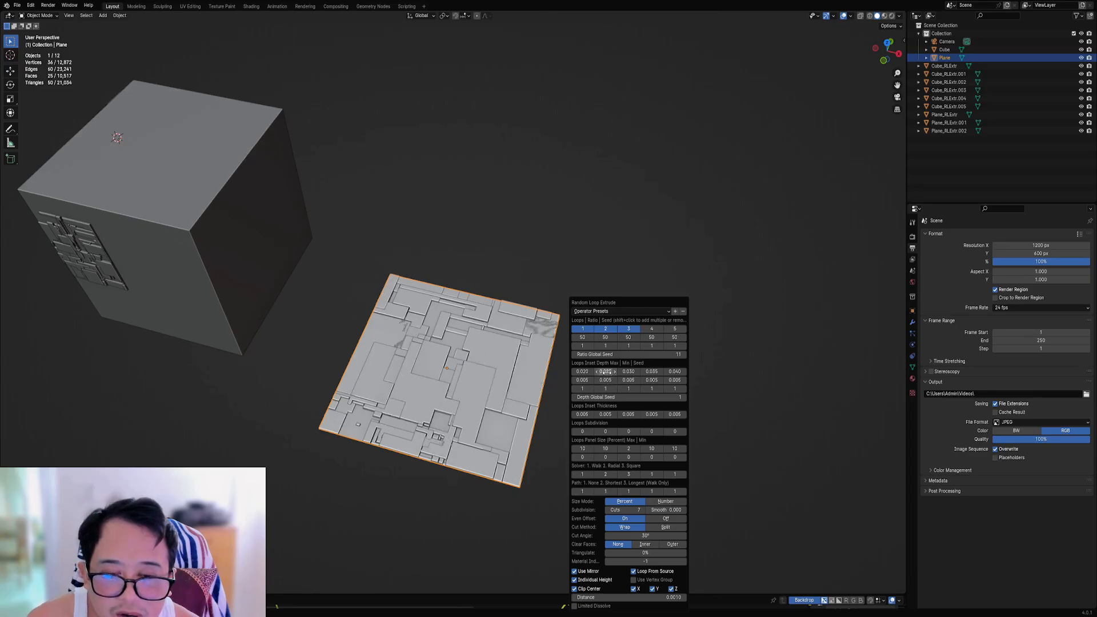
{"action": "left_click_drag", "start_coordinate": [606, 371], "coordinate": [609, 372]}
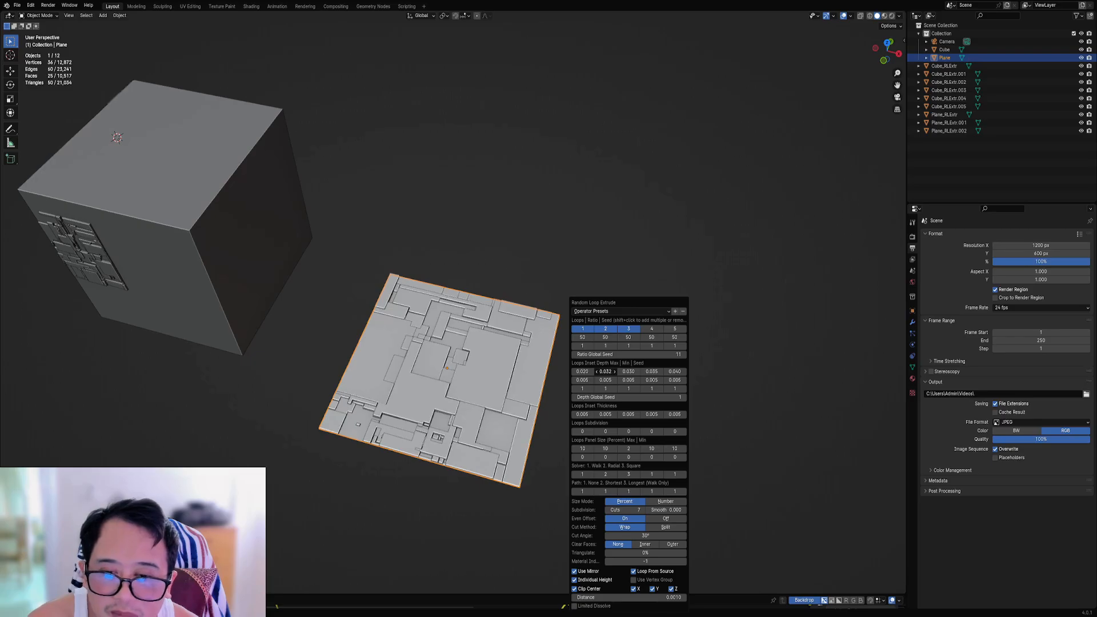
{"action": "left_click_drag", "start_coordinate": [605, 371], "coordinate": [597, 371]}
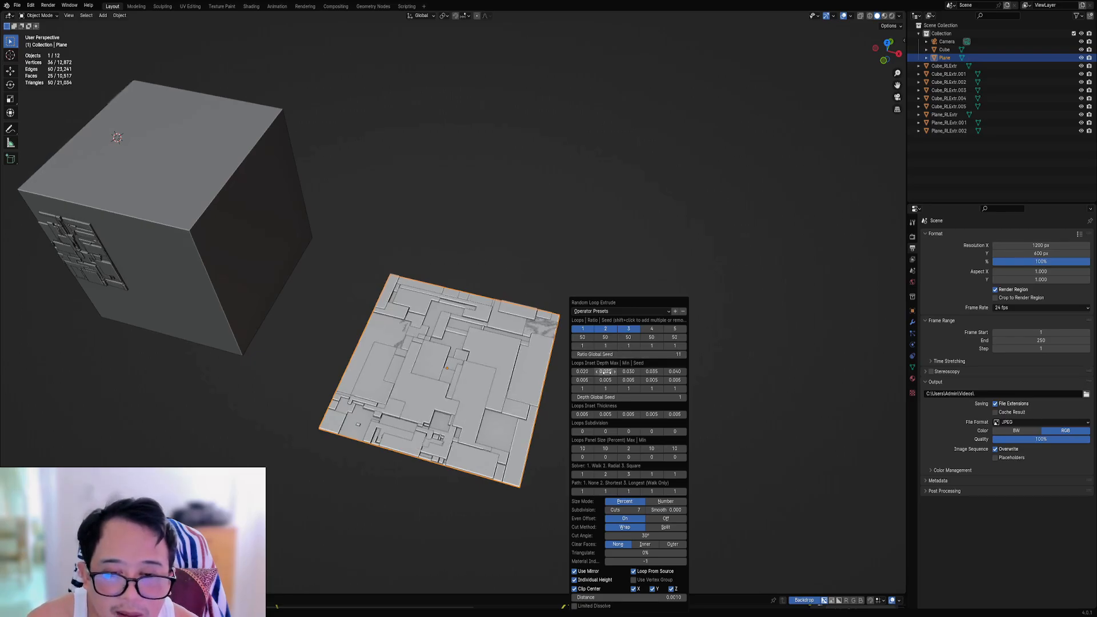
Step: Delete the plane's three extruded panel objects and the plane itself
{"action": "scroll", "coordinate": [324, 426], "scroll_direction": "down", "scroll_amount": 1}
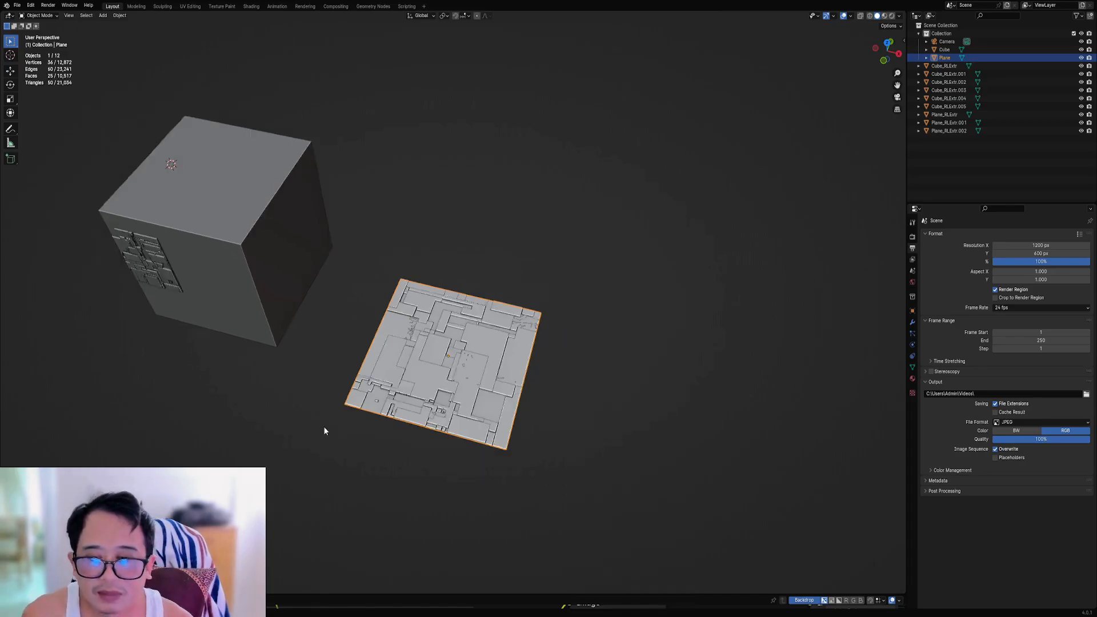
{"action": "middle_click_drag", "start_coordinate": [445, 364], "coordinate": [564, 355], "text": "shift"}
{"action": "left_click", "coordinate": [546, 354]}
{"action": "key", "text": "x"}
{"action": "left_click", "coordinate": [543, 355]}
{"action": "left_click", "coordinate": [543, 357]}
{"action": "key", "text": "x"}
{"action": "left_click", "coordinate": [541, 350]}
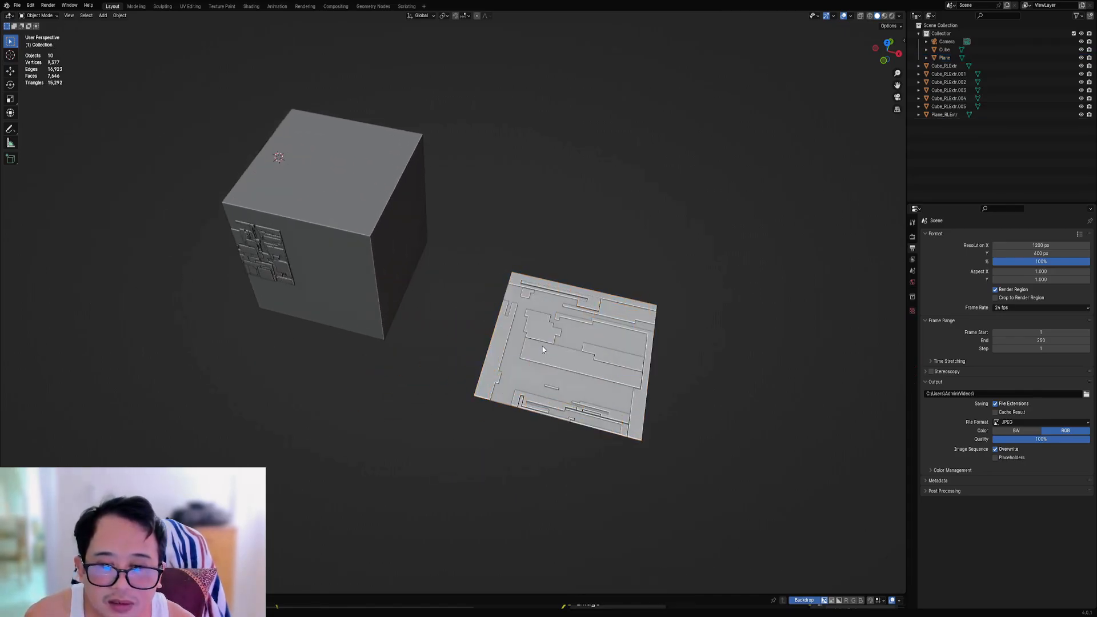
{"action": "left_click", "coordinate": [541, 347]}
{"action": "key", "text": "x"}
{"action": "left_click", "coordinate": [541, 341]}
{"action": "left_click", "coordinate": [554, 342]}
{"action": "key", "text": "x"}
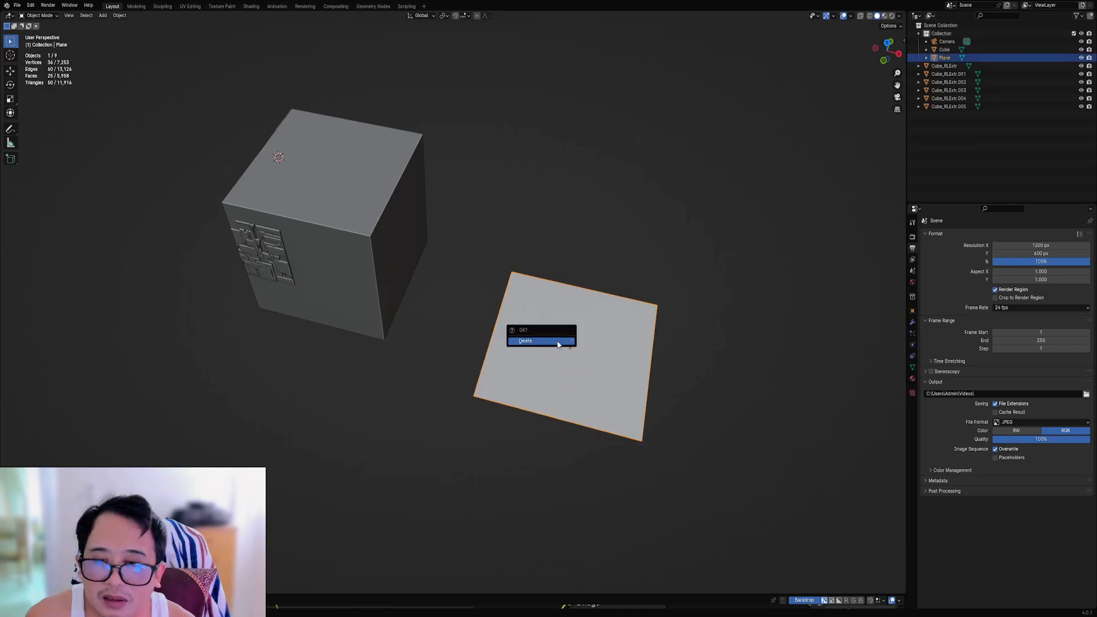
{"action": "left_click", "coordinate": [557, 341]}
{"action": "key", "text": "Home"}
{"action": "key", "text": "KP_1"}
{"action": "left_click", "coordinate": [478, 310]}
{"action": "key", "text": "Tab"}
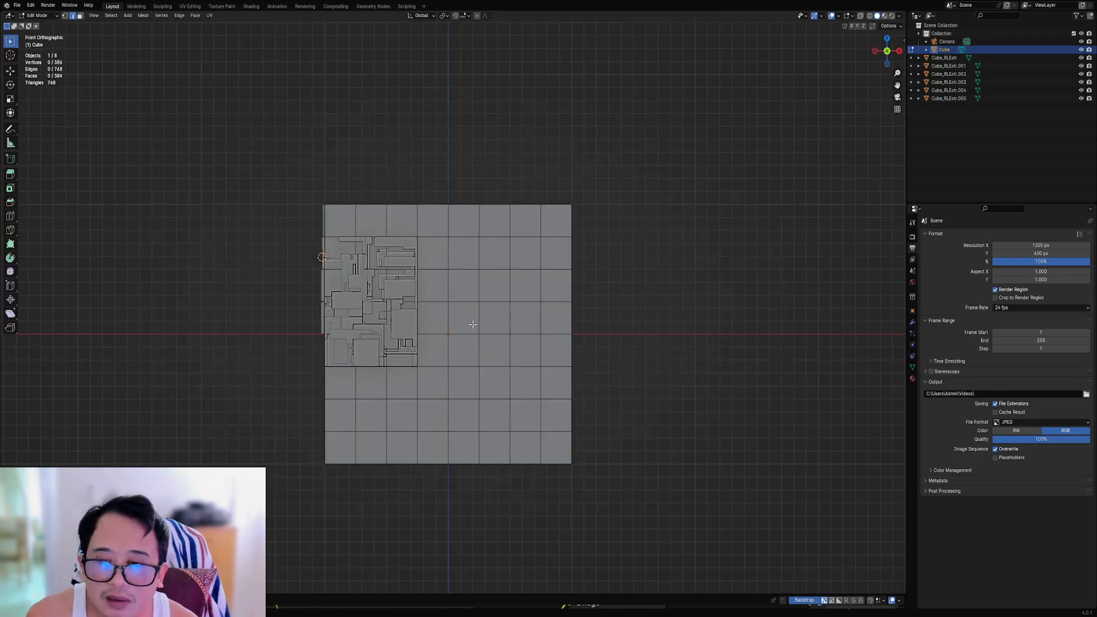
{"action": "middle_click_drag", "start_coordinate": [477, 310], "coordinate": [506, 342]}
{"action": "key", "text": "Tab"}
Step: Delete the three overlapping Random Loop Extrude panel objects from the cube's front side
{"action": "left_click", "coordinate": [494, 339]}
{"action": "key", "text": "x"}
{"action": "left_click", "coordinate": [492, 339]}
{"action": "left_click", "coordinate": [488, 318]}
{"action": "key", "text": "x"}
{"action": "left_click", "coordinate": [488, 317]}
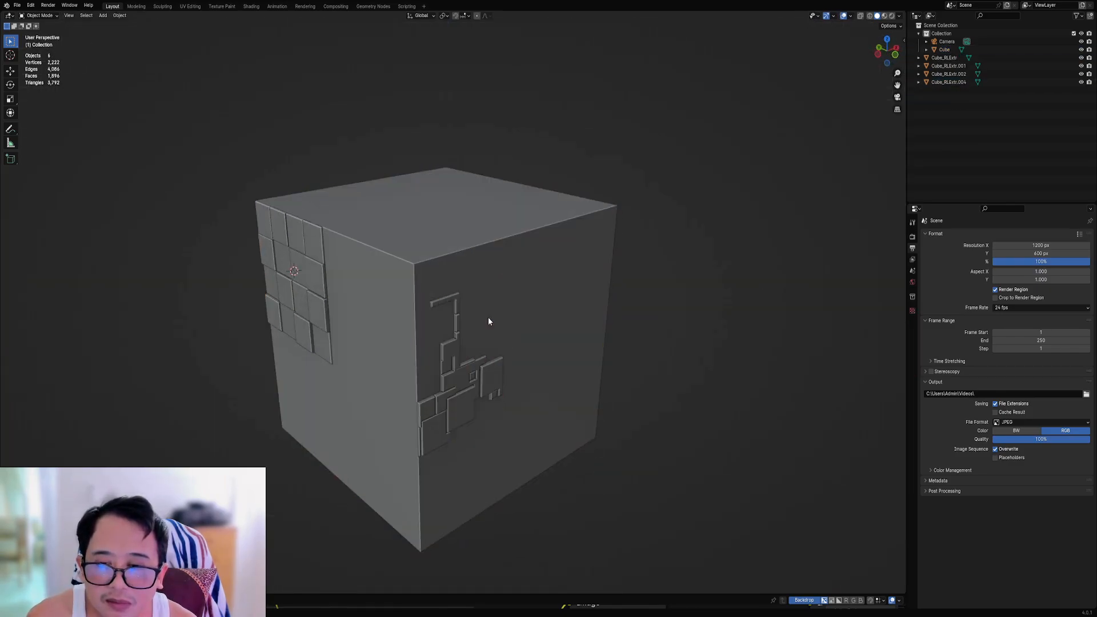
{"action": "left_click", "coordinate": [458, 340]}
{"action": "key", "text": "x"}
{"action": "left_click", "coordinate": [459, 340]}
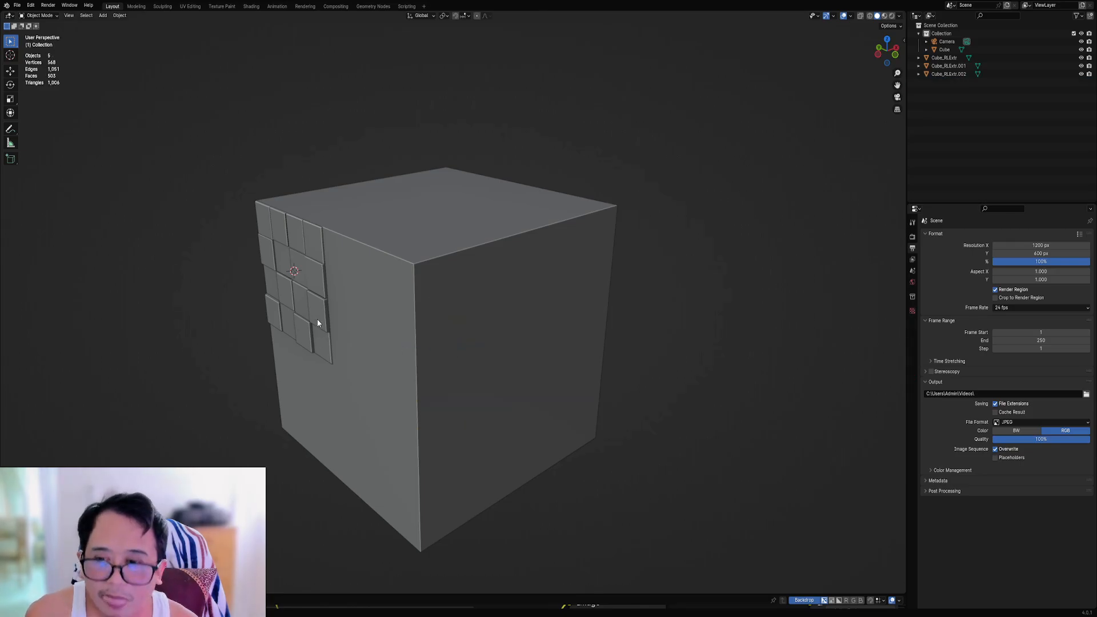
Step: Delete the three square-tiled panel objects from the adjacent cube side, leaving only the bare cube
{"action": "left_click", "coordinate": [319, 323]}
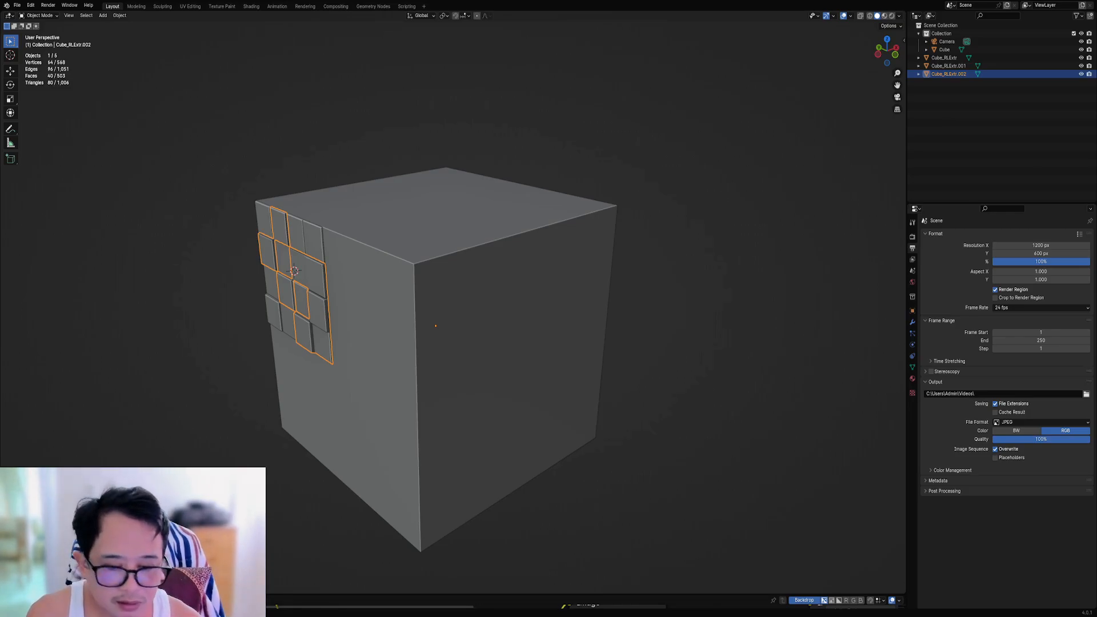
{"action": "middle_click_drag", "start_coordinate": [381, 296], "coordinate": [402, 289]}
{"action": "key", "text": "x"}
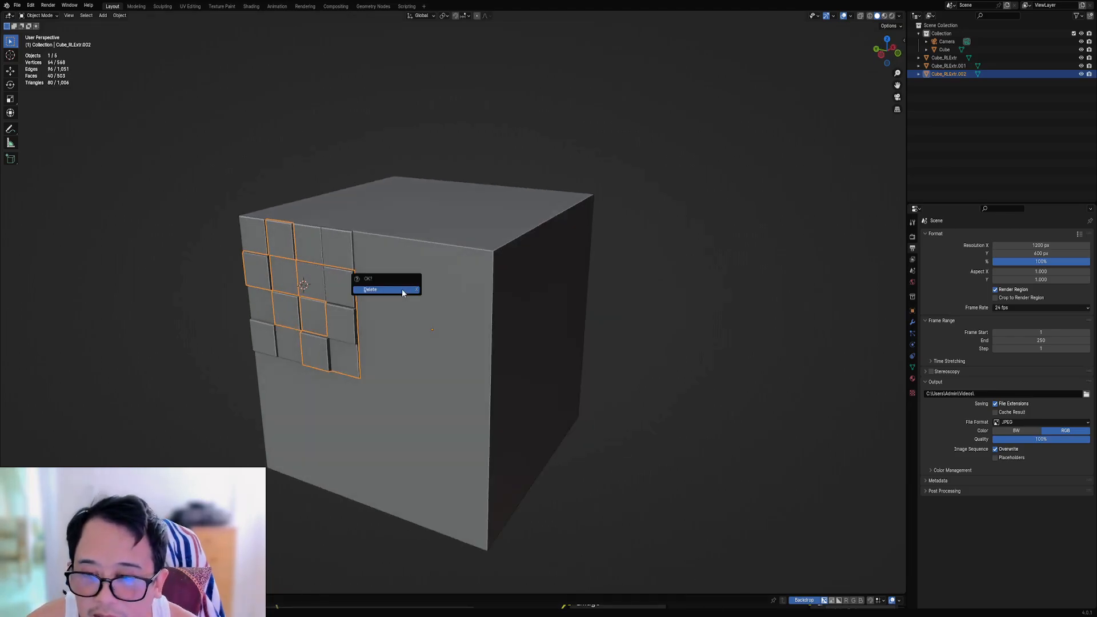
{"action": "left_click", "coordinate": [402, 290]}
{"action": "left_click", "coordinate": [320, 281]}
{"action": "key", "text": "Delete"}
{"action": "left_click", "coordinate": [308, 251]}
{"action": "key", "text": "Delete"}
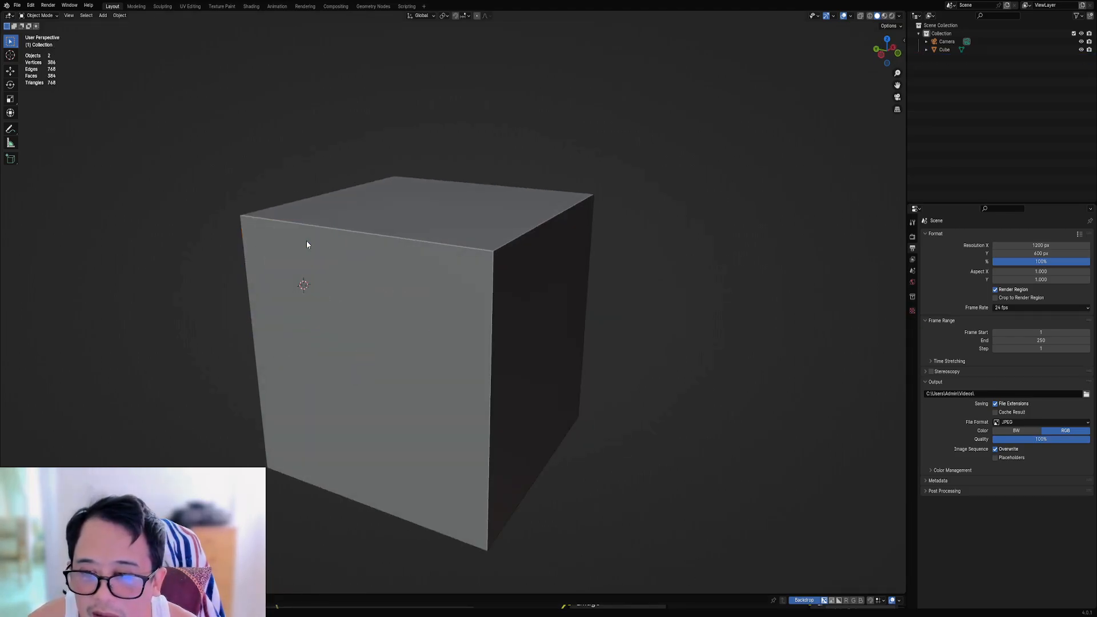
Step: Select the bare cube and try to apply Random Loop Extrude to it in Object Mode
{"action": "left_click", "coordinate": [306, 241]}
{"action": "key", "text": "Tab"}
{"action": "key", "text": "Tab"}
{"action": "key", "text": "shift+q"}
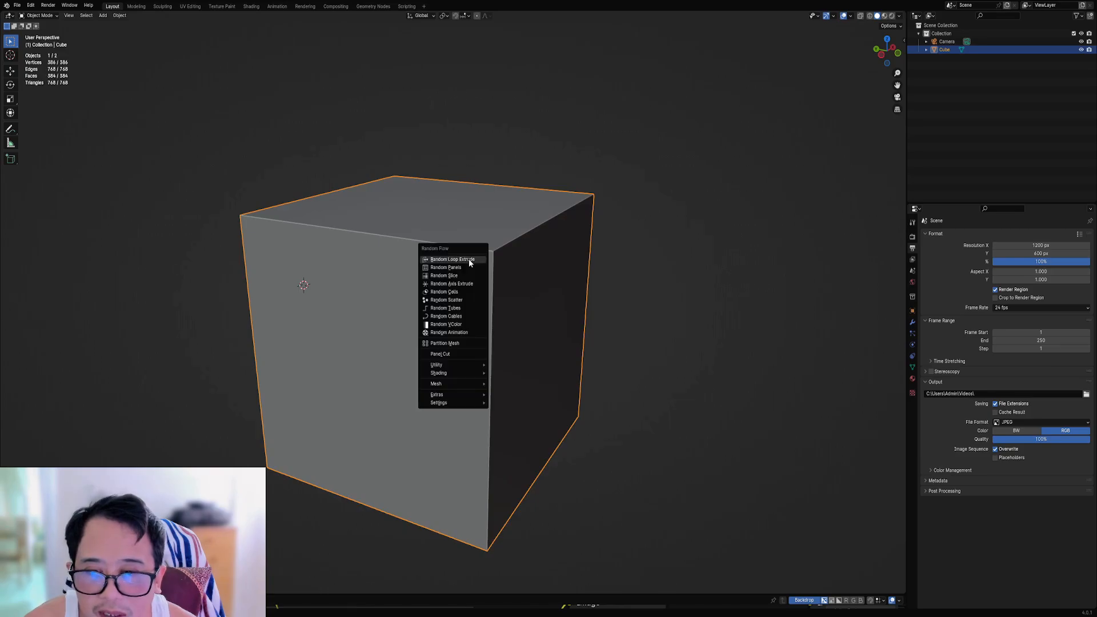
{"action": "left_click", "coordinate": [469, 259]}
Step: Select all of the cube's faces in Edit Mode and return to Object Mode
{"action": "key", "text": "Tab"}
{"action": "key", "text": "a"}
{"action": "key", "text": "Tab"}
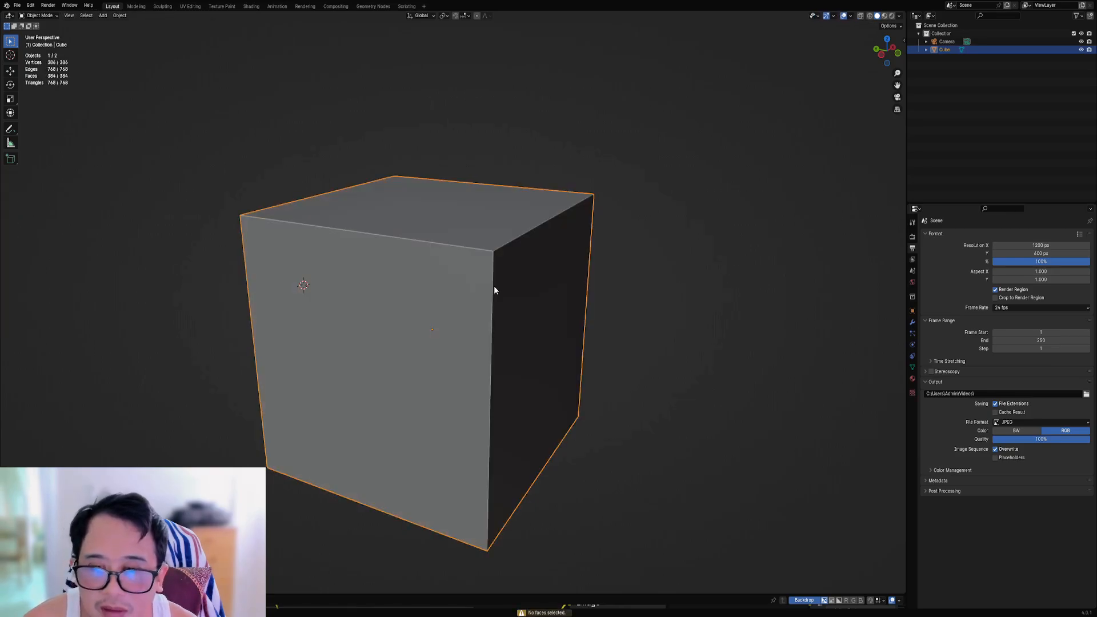
Step: Try the "3 loops all solvers" preset of Random Loop Extrude on the whole cube and undo the result
{"action": "key", "text": "shift+q"}
{"action": "left_click", "coordinate": [495, 288]}
{"action": "left_click", "coordinate": [531, 299]}
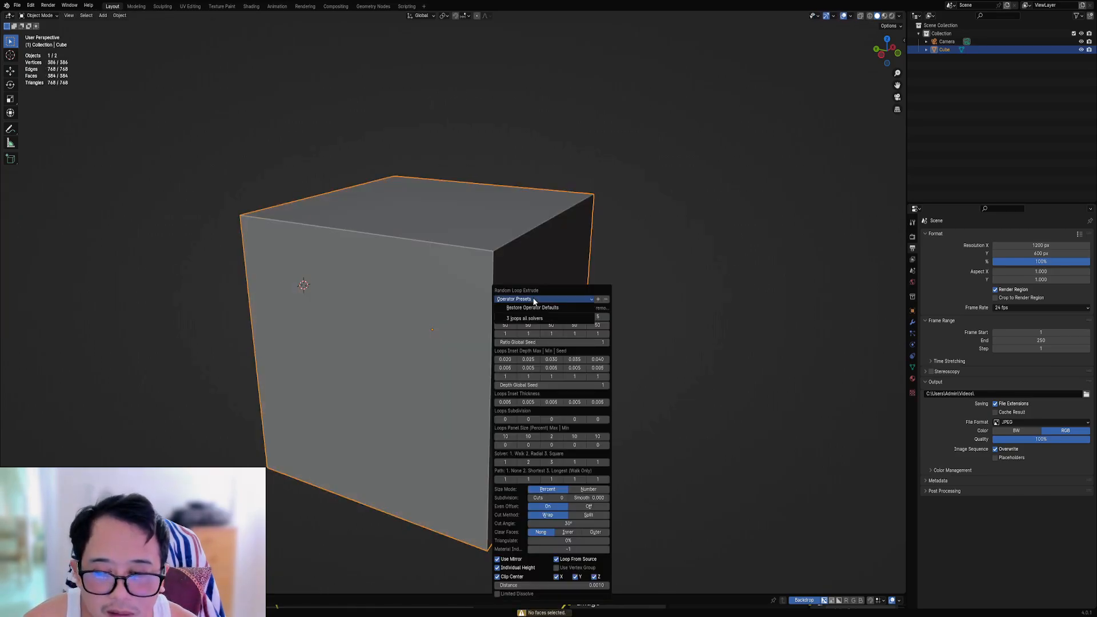
{"action": "left_click", "coordinate": [525, 319]}
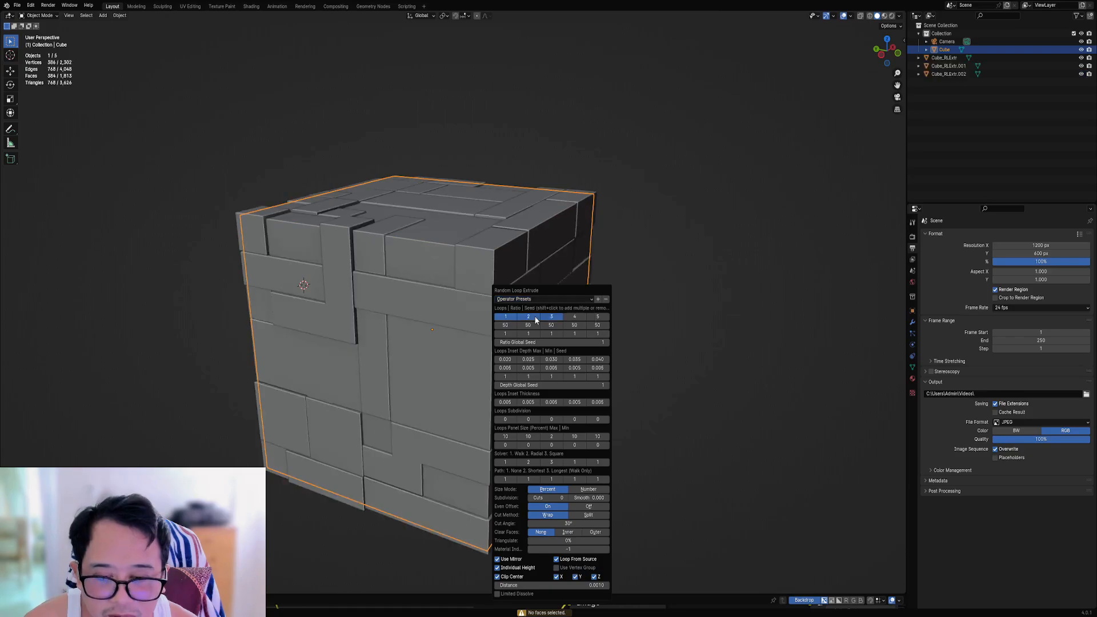
{"action": "key", "text": "ctrl+z"}
Step: Open Random Loop Extrude on the cube, view its saved operator presets, and deselect everything
{"action": "key", "text": "shift+q"}
{"action": "left_click", "coordinate": [474, 259]}
{"action": "left_click", "coordinate": [492, 272]}
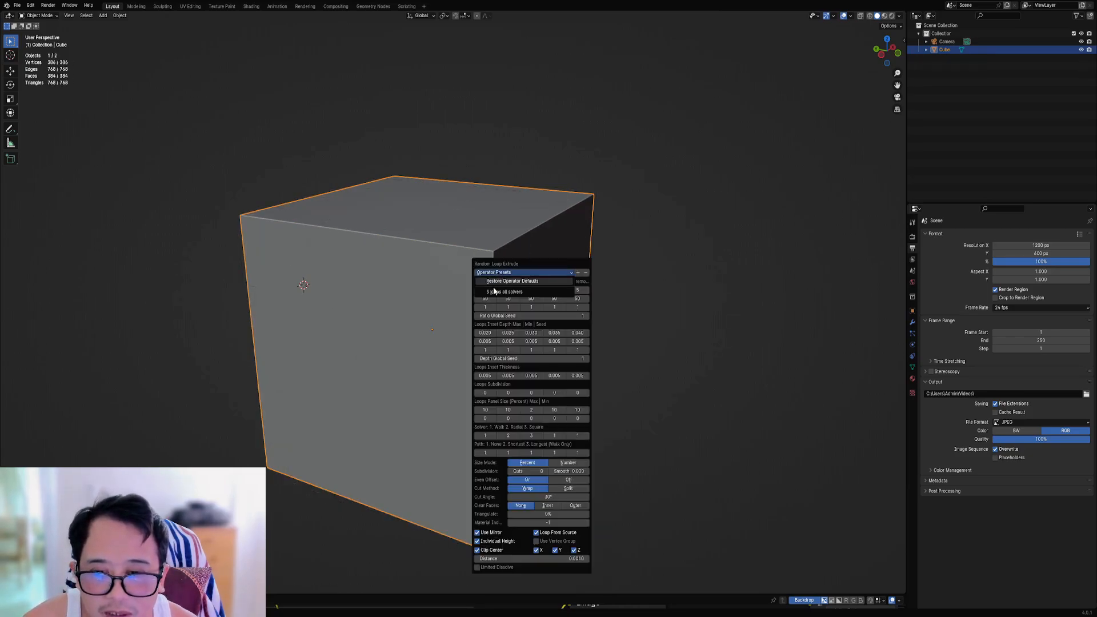
{"action": "key", "text": "alt+a"}
Step: Open Random Panels on the bare cube and review its saved operator presets
{"action": "key", "text": "shift+q"}
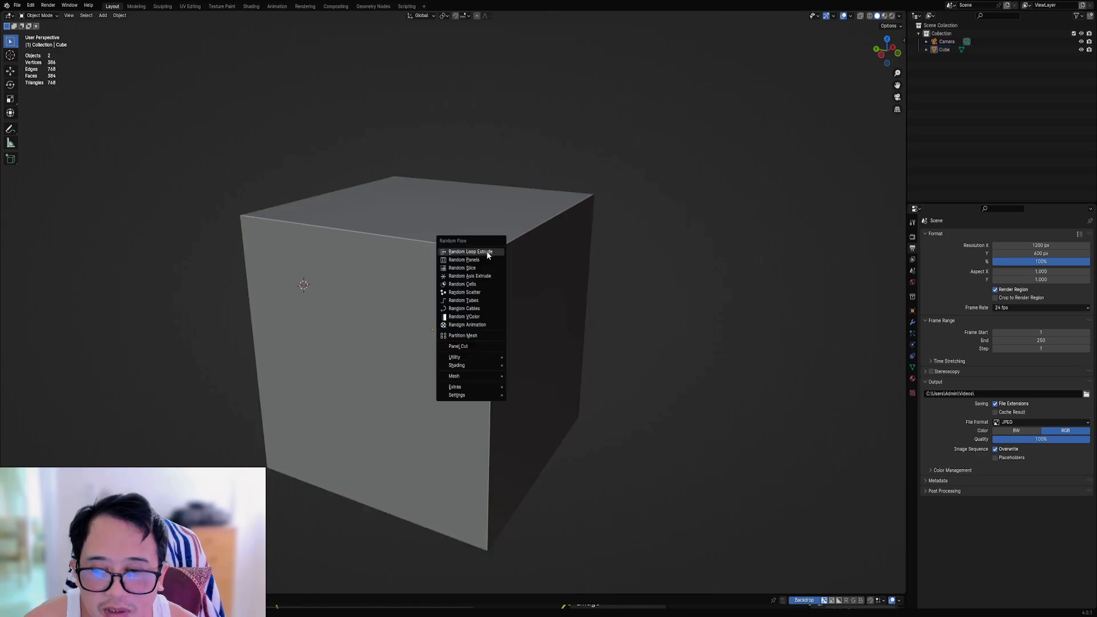
{"action": "left_click", "coordinate": [484, 260]}
{"action": "left_click", "coordinate": [530, 273]}
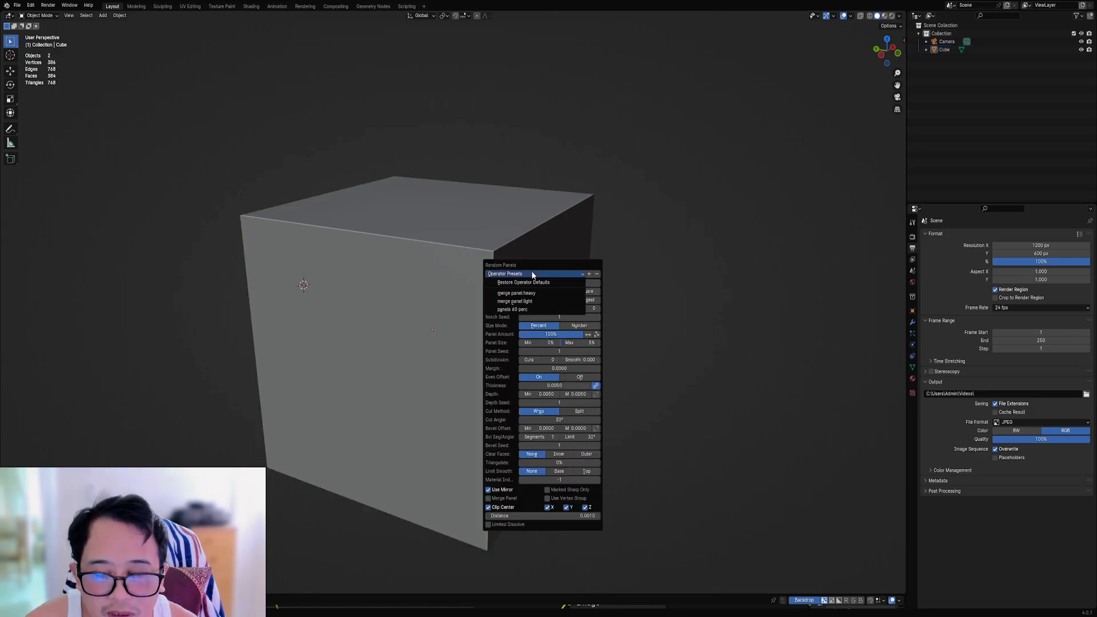
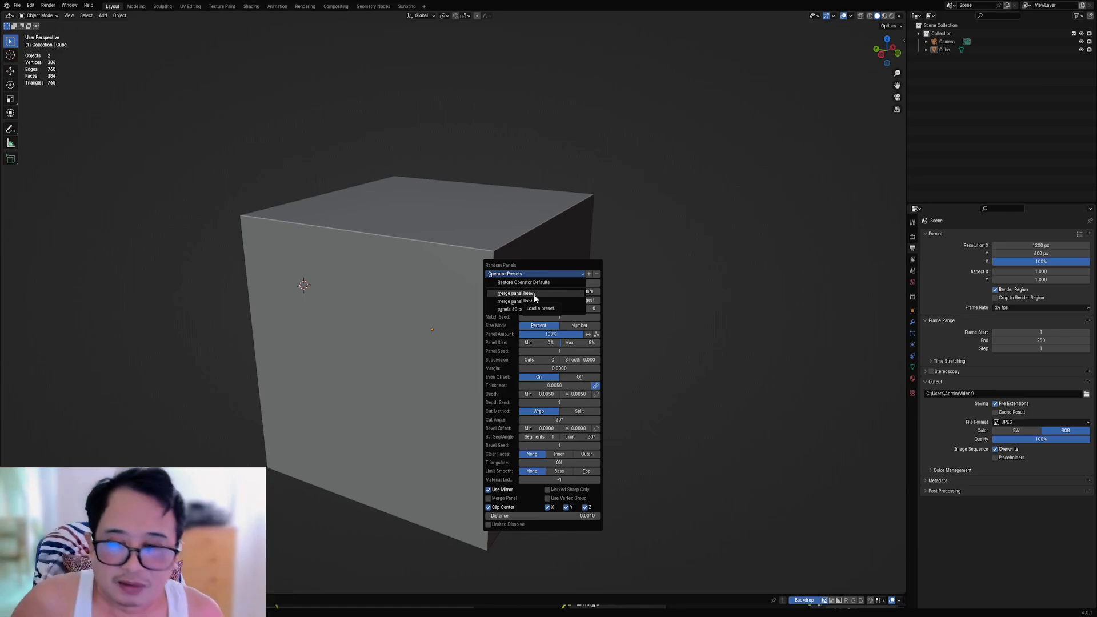
{"action": "left_click", "coordinate": [534, 293]}
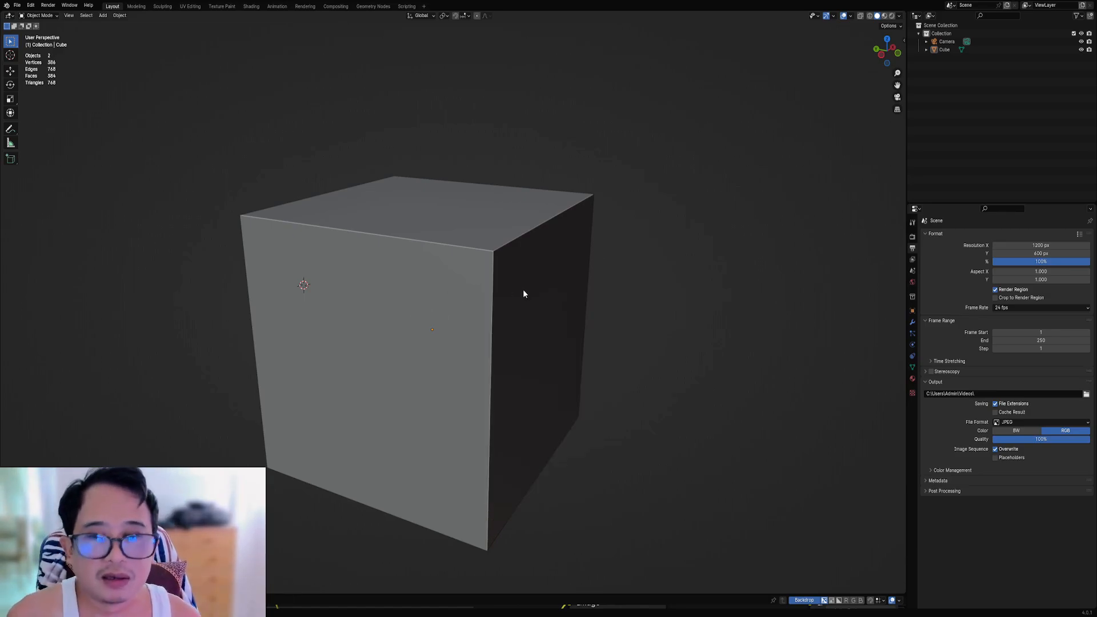
Step: Select a rectangular block of faces from the upper corner of the cube's side in Edit Mode and return to Object Mode
{"action": "middle_click_drag", "start_coordinate": [523, 289], "coordinate": [486, 281]}
{"action": "key", "text": "Tab"}
{"action": "key", "text": "3"}
{"action": "left_click", "coordinate": [378, 261]}
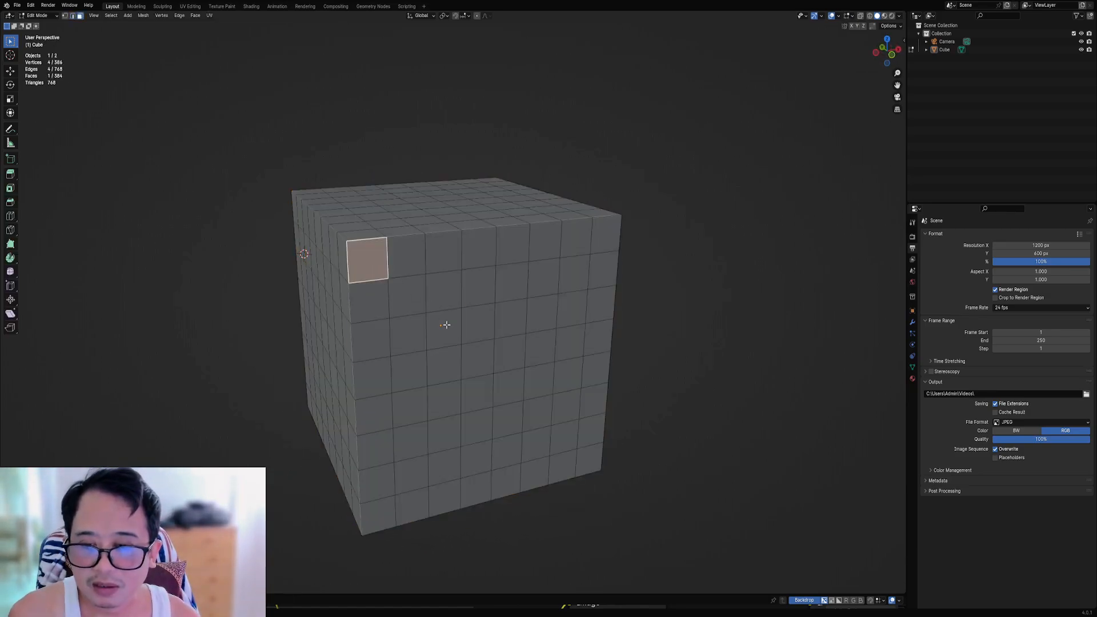
{"action": "left_click", "coordinate": [446, 324], "text": "ctrl+shift"}
{"action": "key", "text": "Tab"}
Step: Run Random Panels in Object Mode and load the "merge panel heavy" preset
{"action": "key", "text": "shift+q"}
{"action": "left_click", "coordinate": [491, 267]}
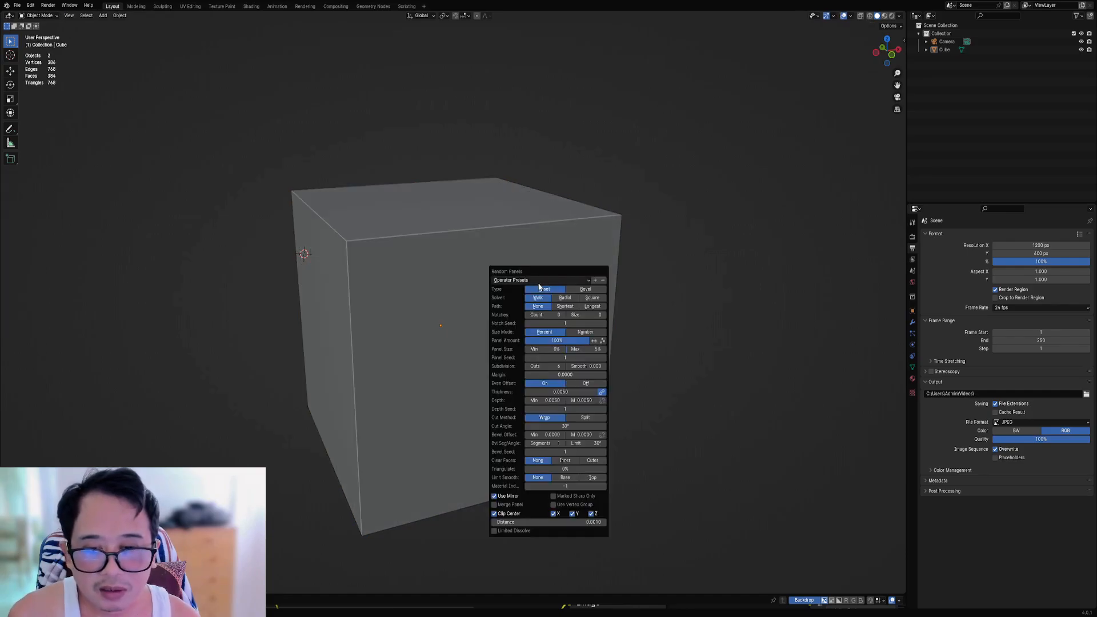
{"action": "left_click", "coordinate": [539, 282]}
{"action": "left_click", "coordinate": [541, 299]}
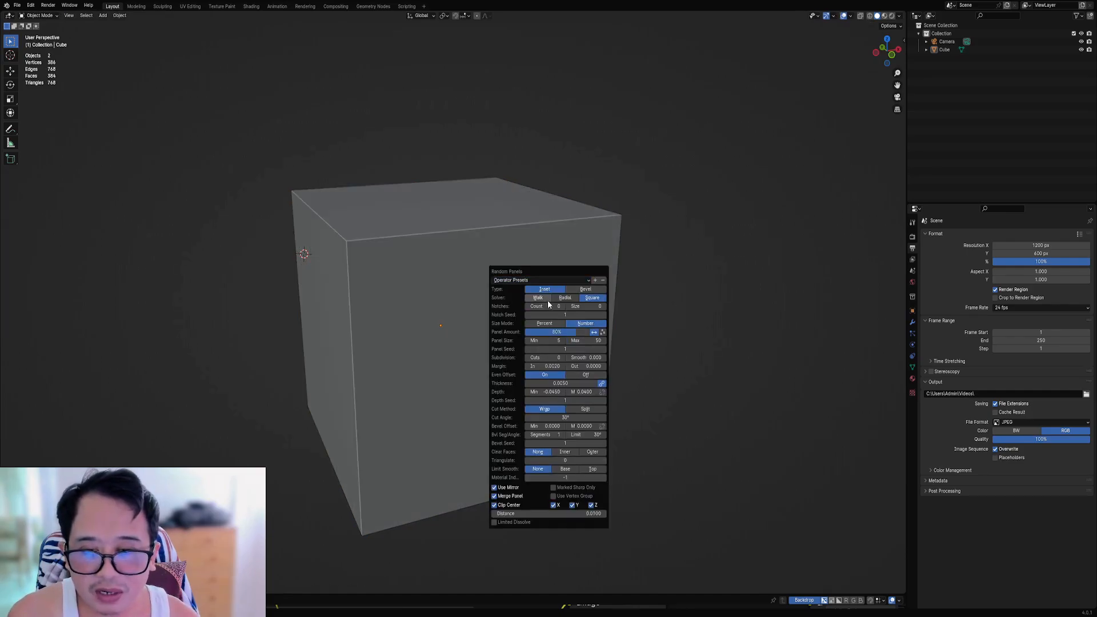
Step: Try to save the current Random Panels settings as a preset named "merge"
{"action": "left_click", "coordinate": [595, 280]}
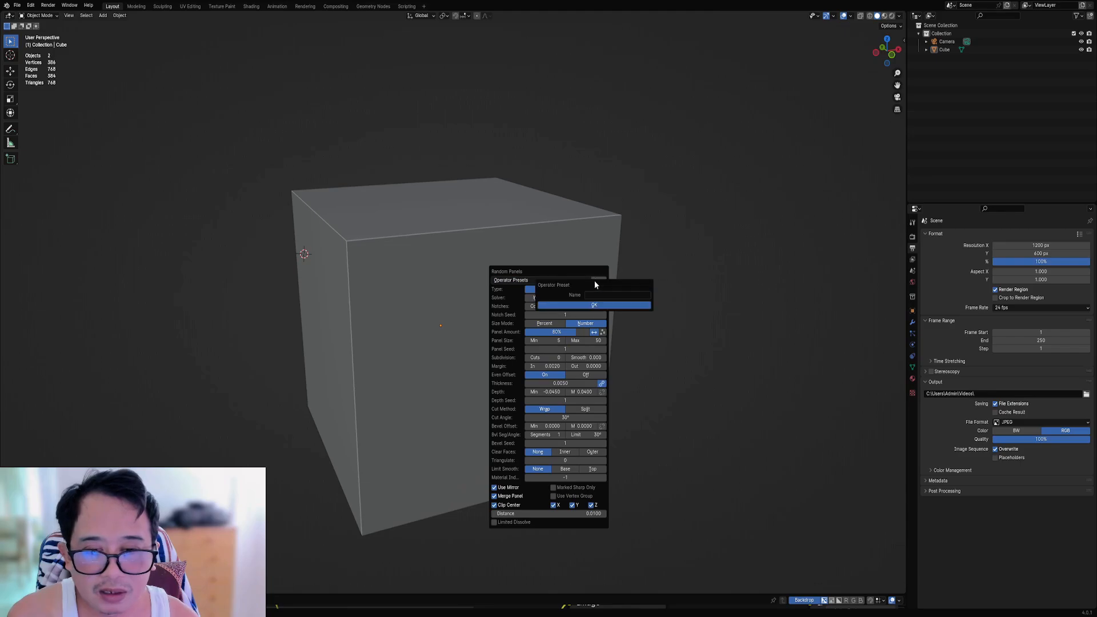
{"action": "left_click", "coordinate": [600, 296]}
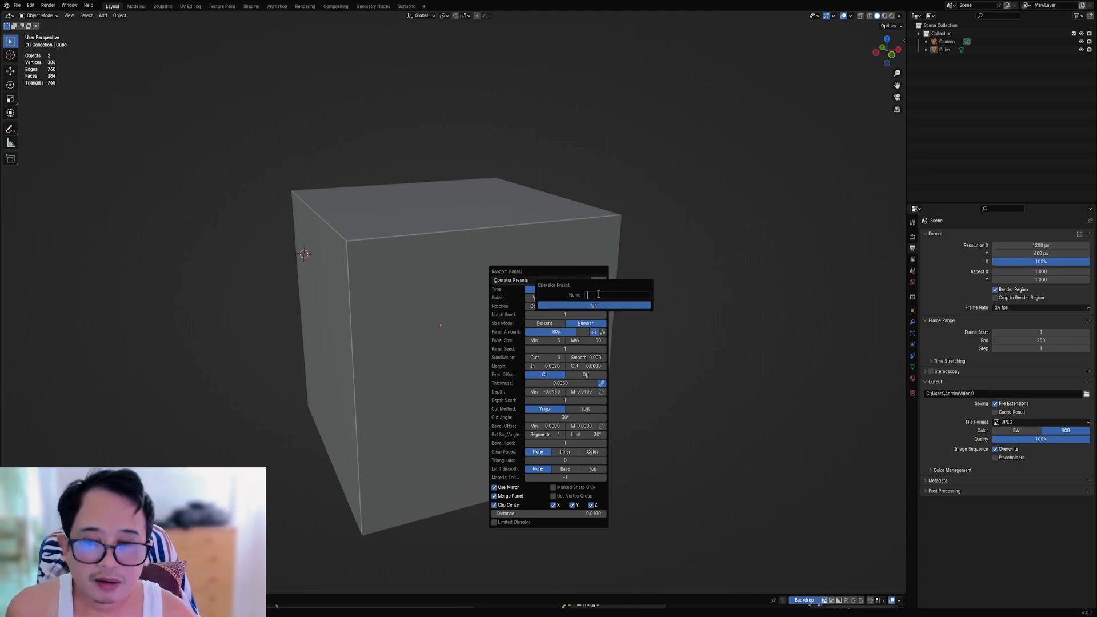
{"action": "type", "text": "merg"}
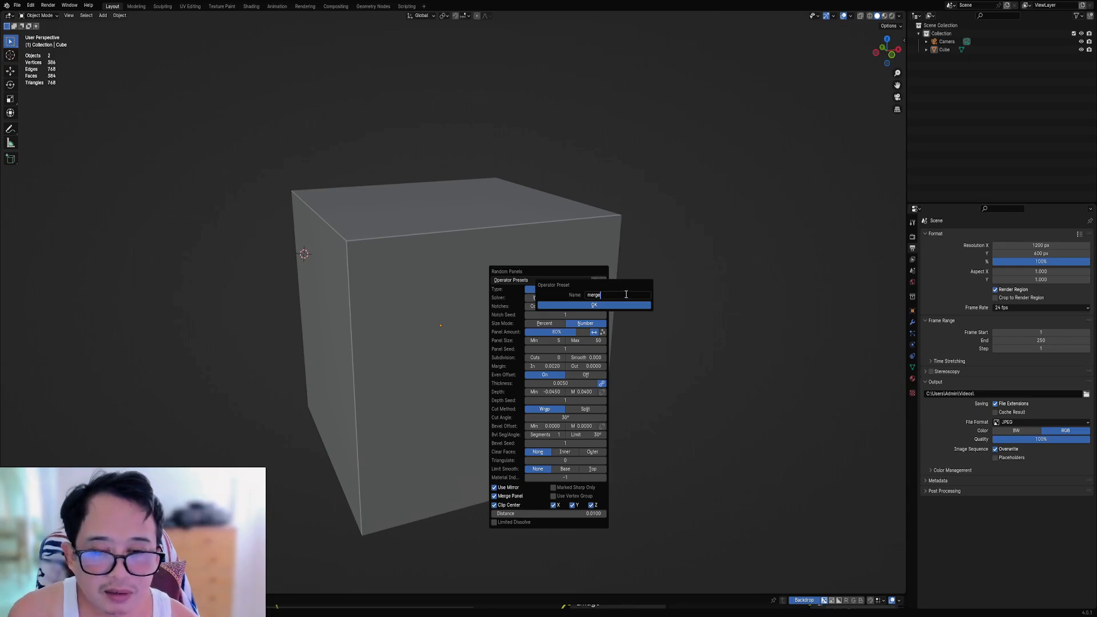
{"action": "type", "text": "e"}
{"action": "key", "text": "Return"}
{"action": "key", "text": "Return"}
Step: Try to run Random Panels on the cube again in Object Mode and choose the "merge panel light" preset
{"action": "key", "text": "shift+q"}
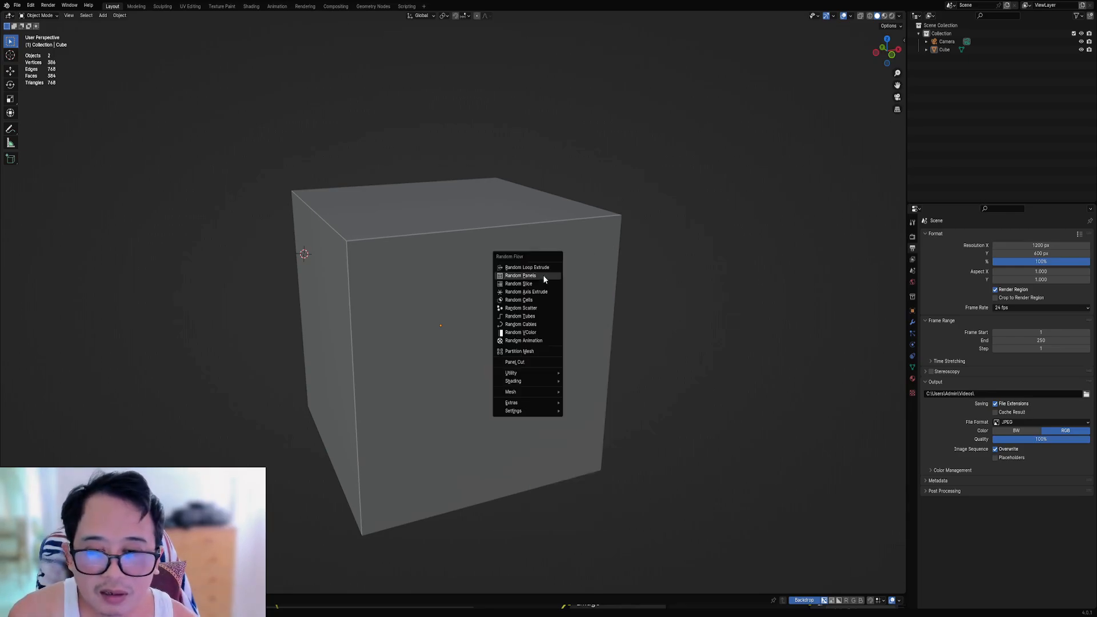
{"action": "left_click", "coordinate": [543, 276]}
{"action": "key", "text": "shift+q"}
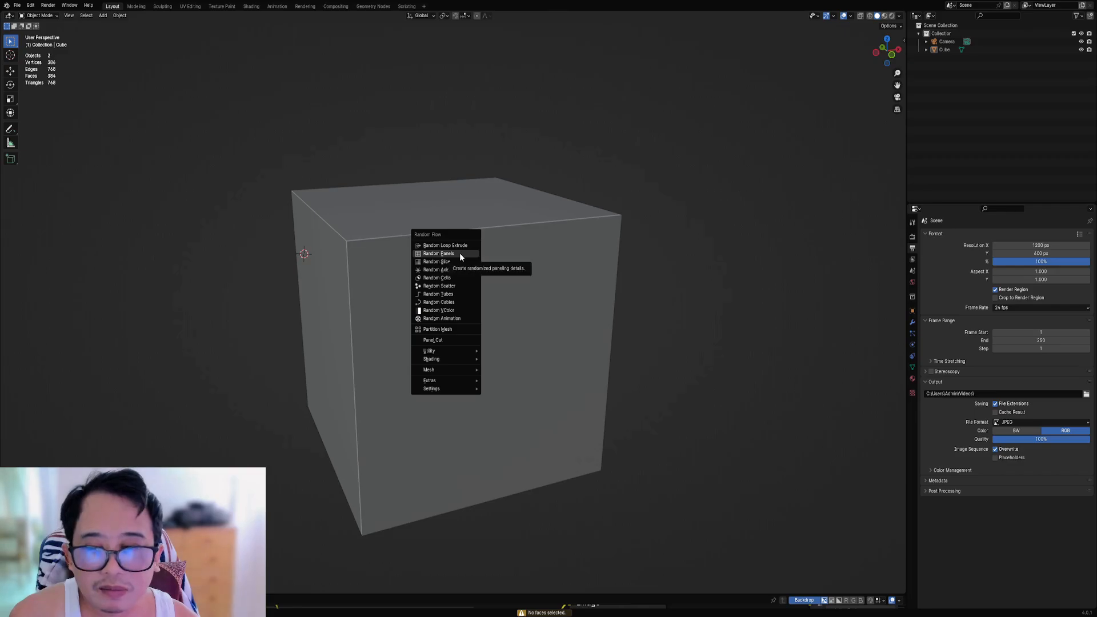
{"action": "left_click", "coordinate": [459, 253]}
{"action": "key", "text": "Tab"}
{"action": "key", "text": "Tab"}
{"action": "key", "text": "F9"}
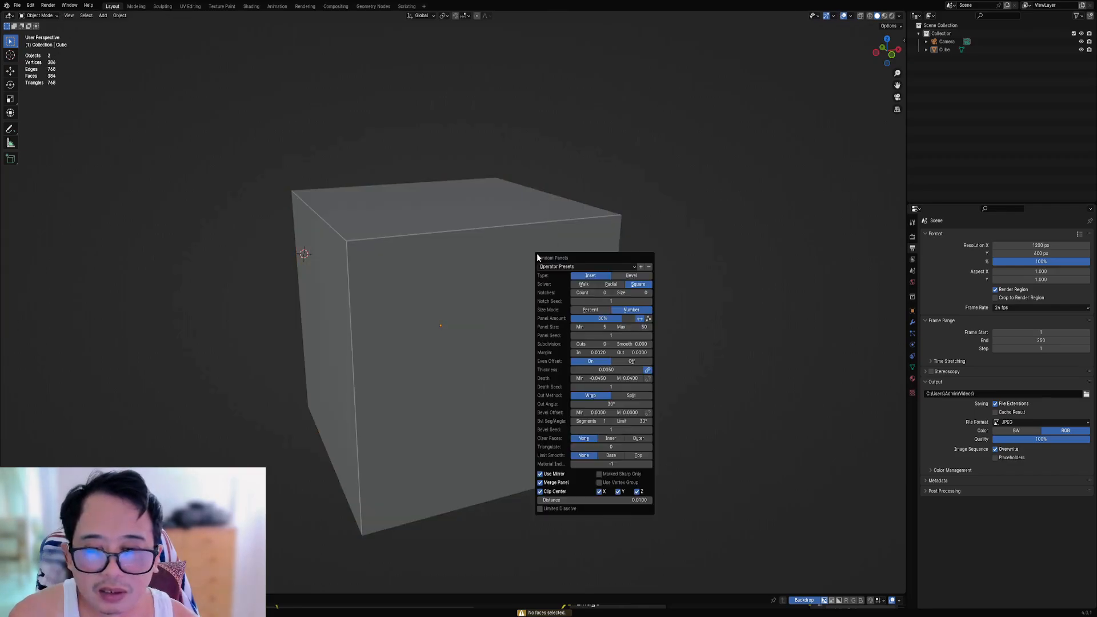
{"action": "left_click", "coordinate": [586, 266]}
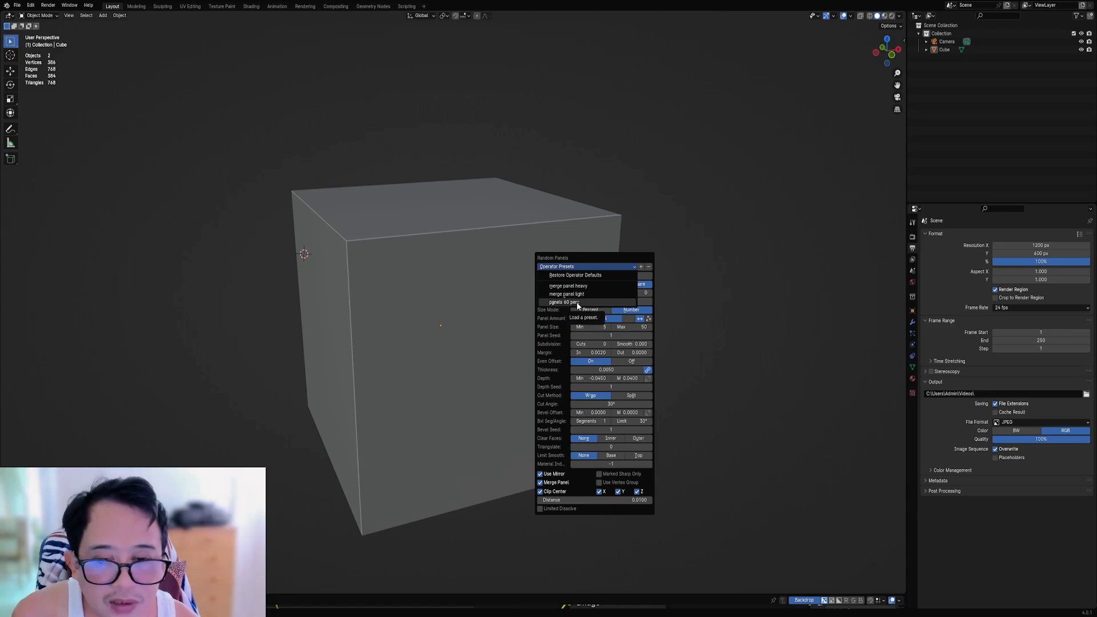
{"action": "left_click", "coordinate": [574, 294]}
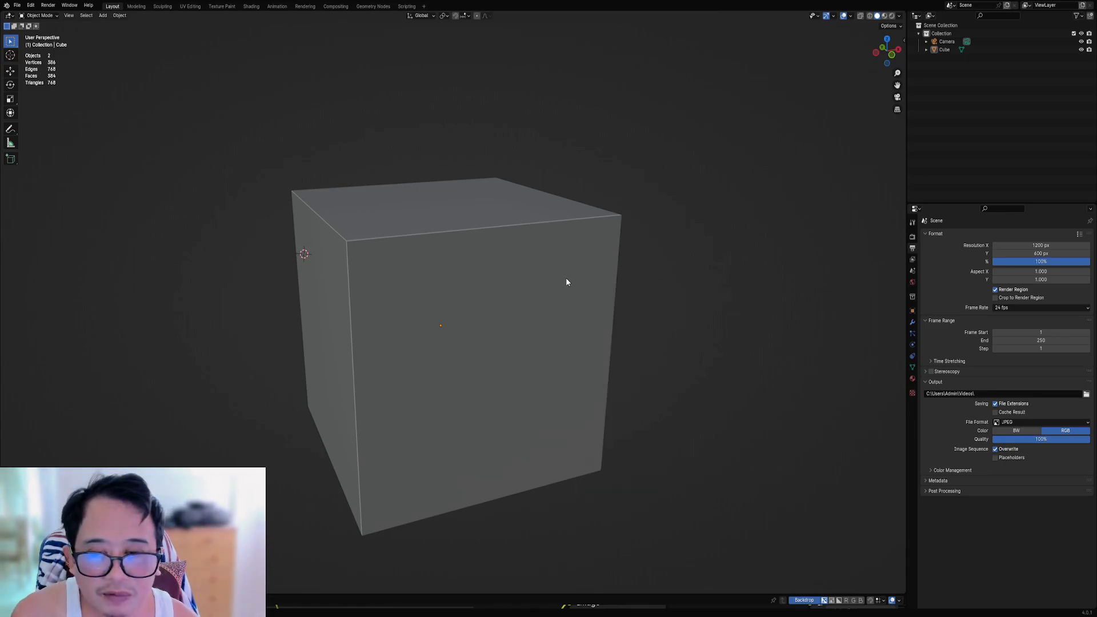
Step: Run Random Panels on a 4×4 block of faces at the side's upper corner, loading the "merge panel heavy" preset
{"action": "key", "text": "Tab"}
{"action": "left_click", "coordinate": [357, 271]}
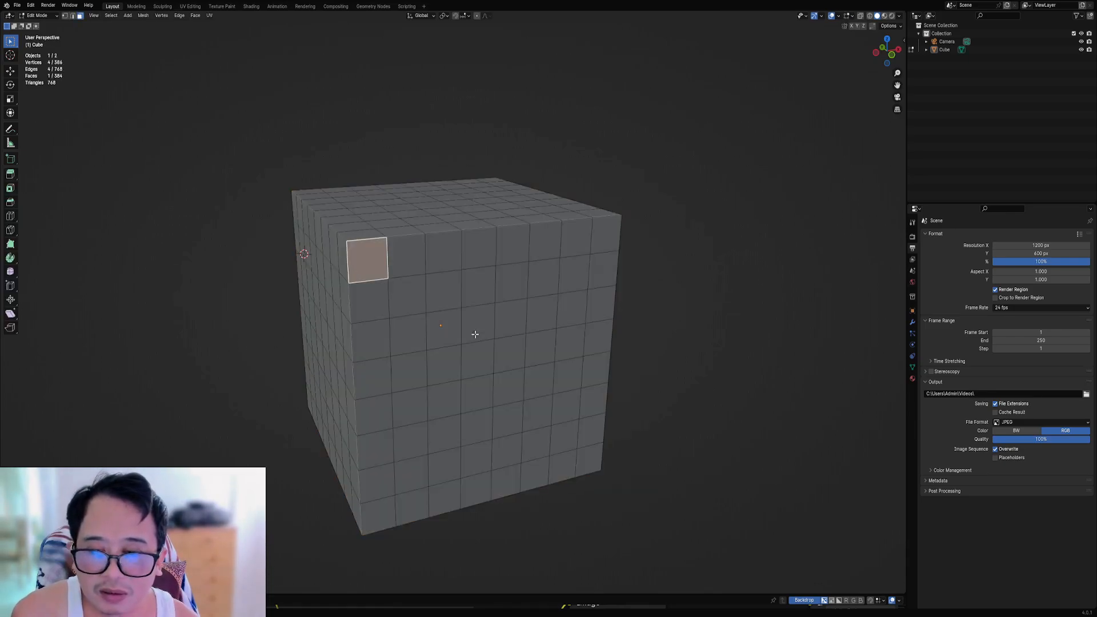
{"action": "left_click", "coordinate": [477, 357], "text": "ctrl+shift"}
{"action": "key", "text": "shift+q"}
{"action": "left_click", "coordinate": [538, 274]}
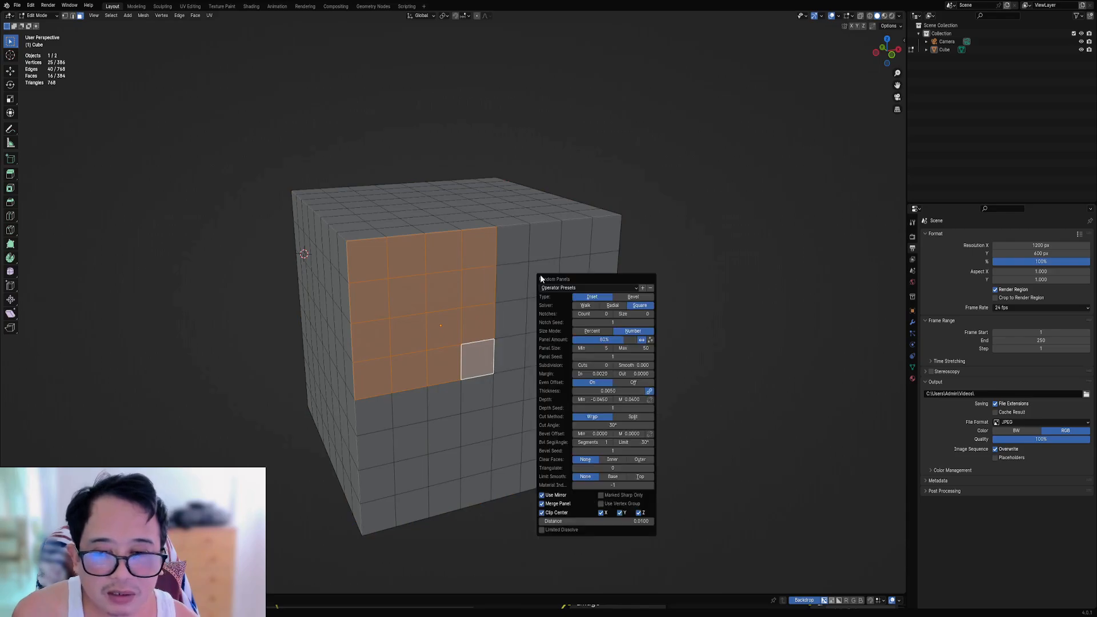
{"action": "left_click", "coordinate": [609, 288]}
{"action": "left_click", "coordinate": [594, 306]}
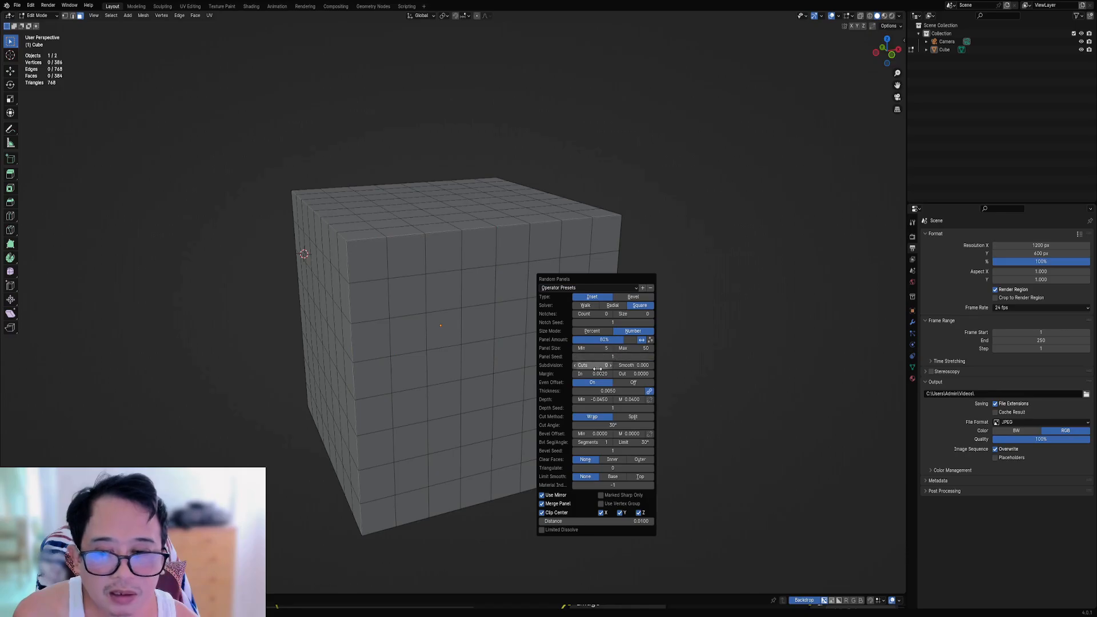
{"action": "mouse_move", "coordinate": [597, 368]}
{"action": "left_mouse_down"}
{"action": "mouse_move", "coordinate": [619, 369]}
{"action": "mouse_move", "coordinate": [584, 369]}
{"action": "left_mouse_up"}
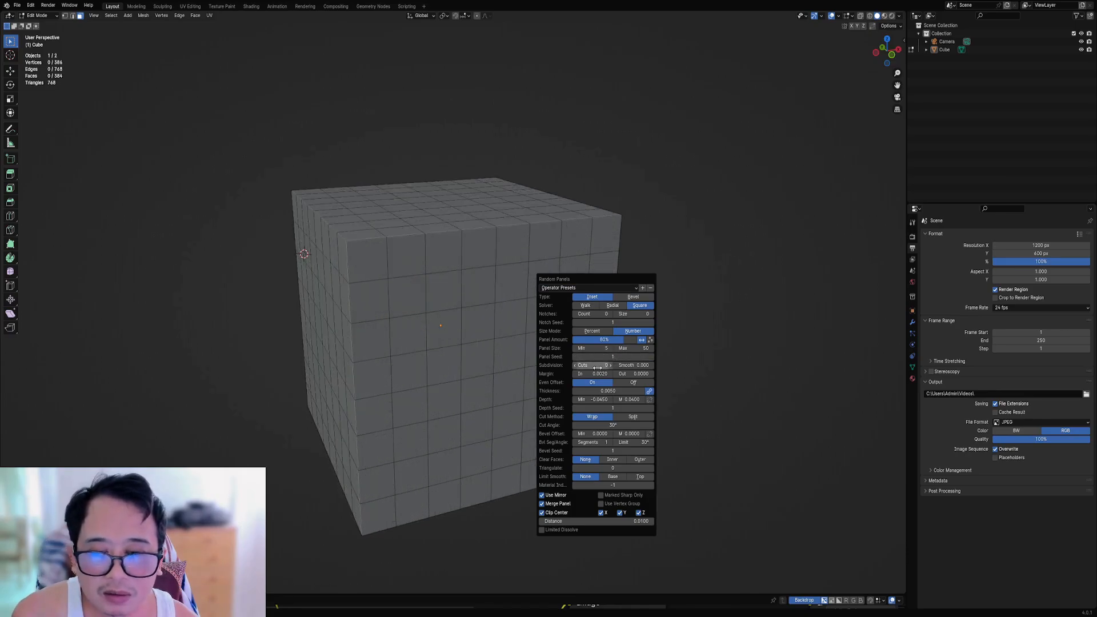
Step: Save the Random Panels settings as the preset "merge heavy destructive" and remove the "merge panel heavy" preset
{"action": "left_click", "coordinate": [641, 289]}
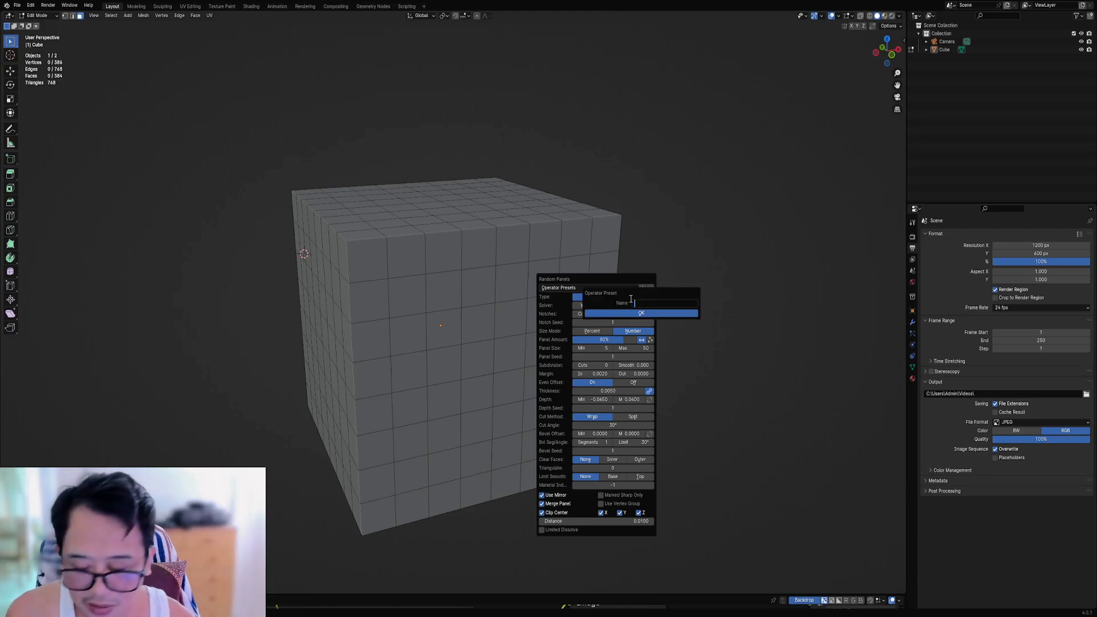
{"action": "type", "text": "mar"}
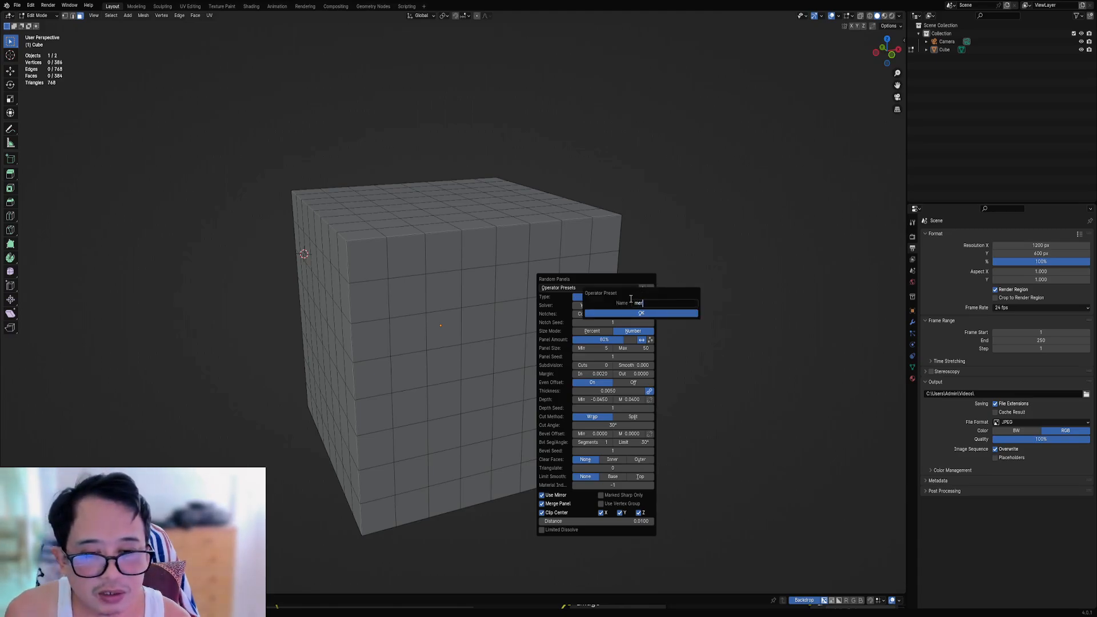
{"action": "type", "text": "ge heavy des"}
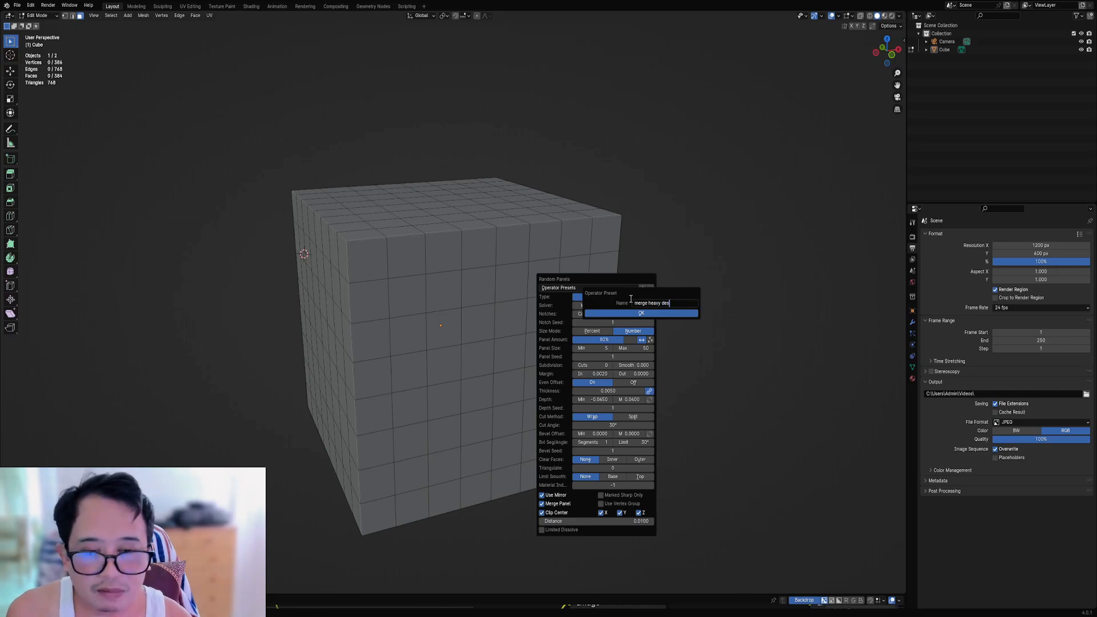
{"action": "type", "text": "tructive"}
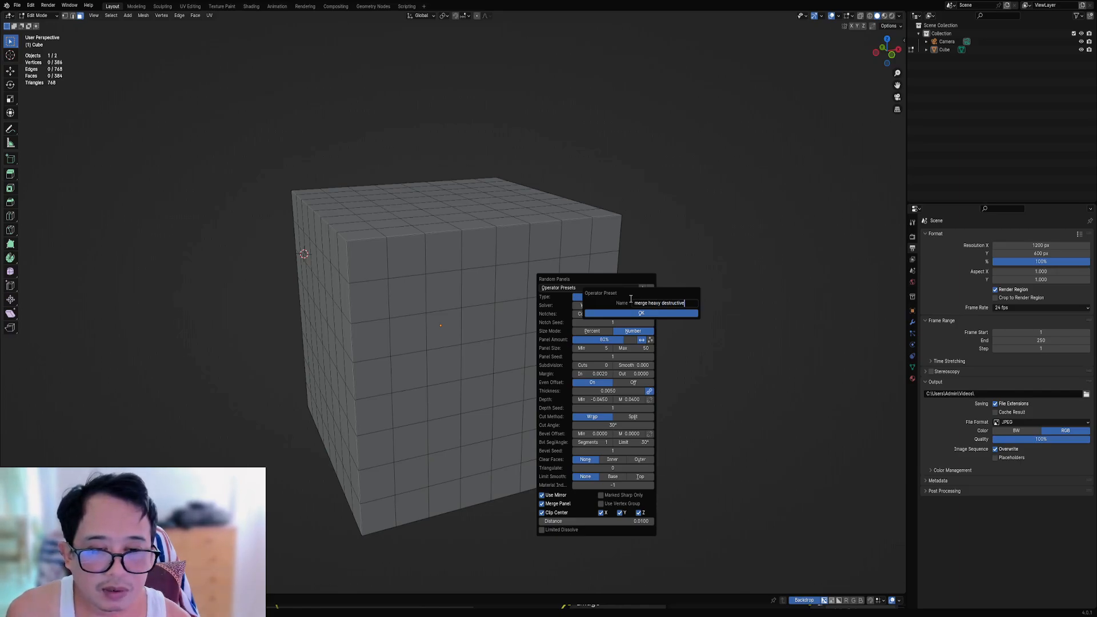
{"action": "left_click", "coordinate": [636, 312]}
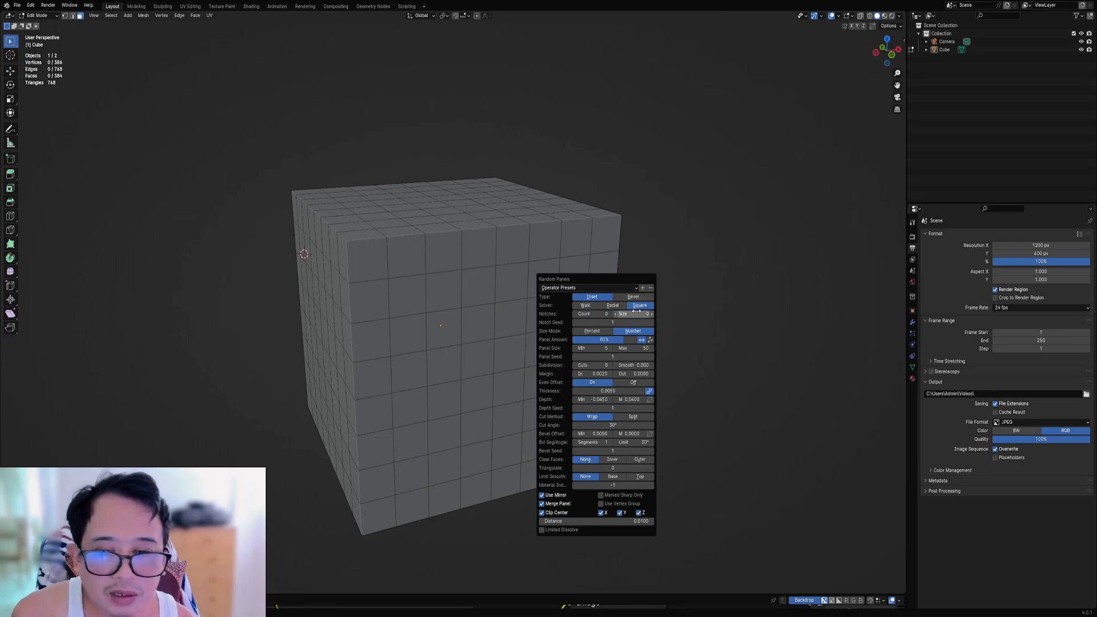
{"action": "left_click", "coordinate": [602, 288]}
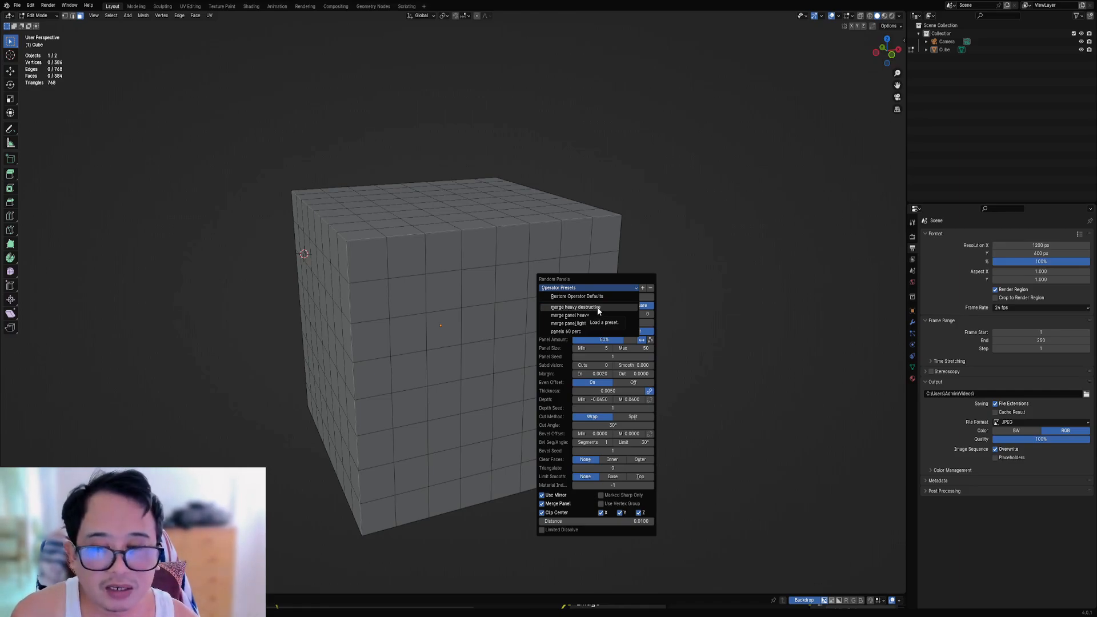
{"action": "left_click", "coordinate": [598, 313]}
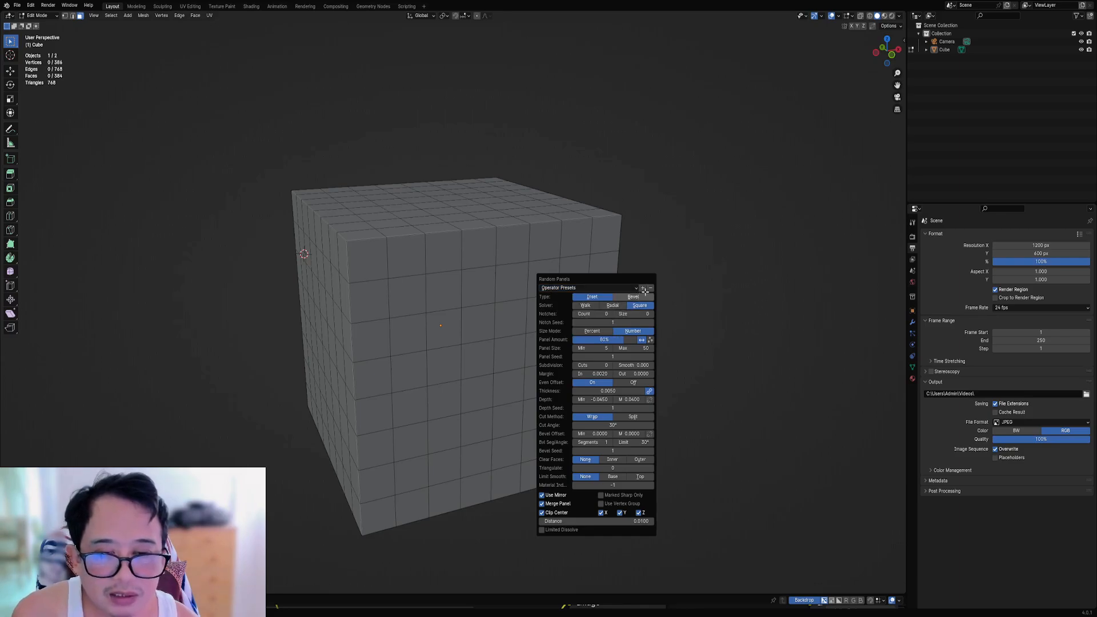
Step: Load the "merge panel light" preset in Random Panels and save its settings as the preset "merge light destructive"
{"action": "left_click", "coordinate": [618, 288]}
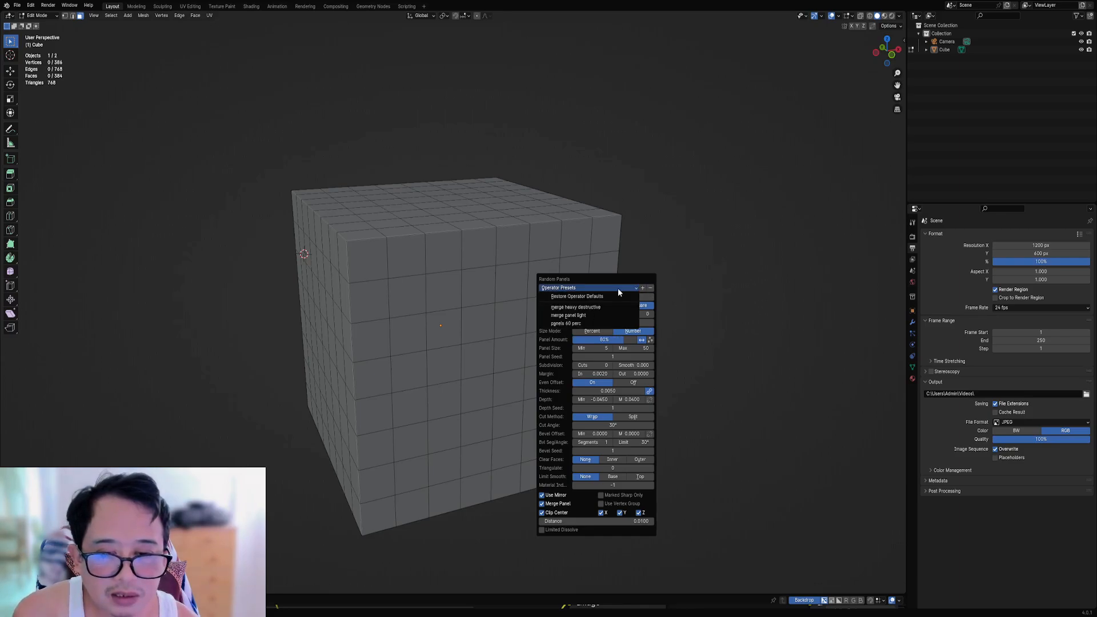
{"action": "left_click", "coordinate": [603, 315]}
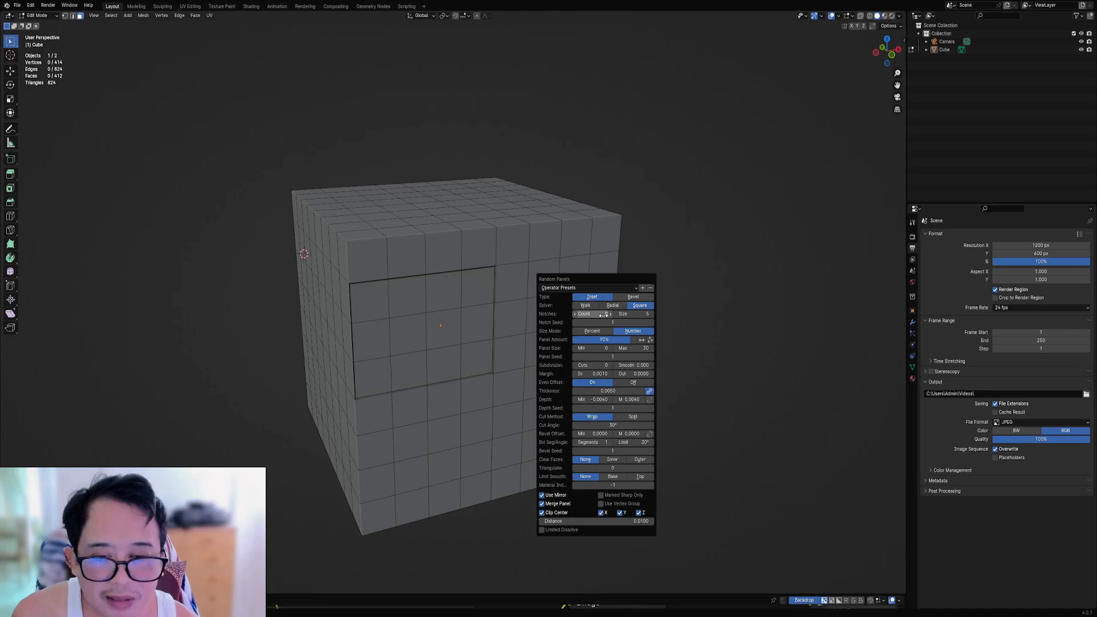
{"action": "left_click", "coordinate": [642, 288]}
{"action": "left_click", "coordinate": [642, 300]}
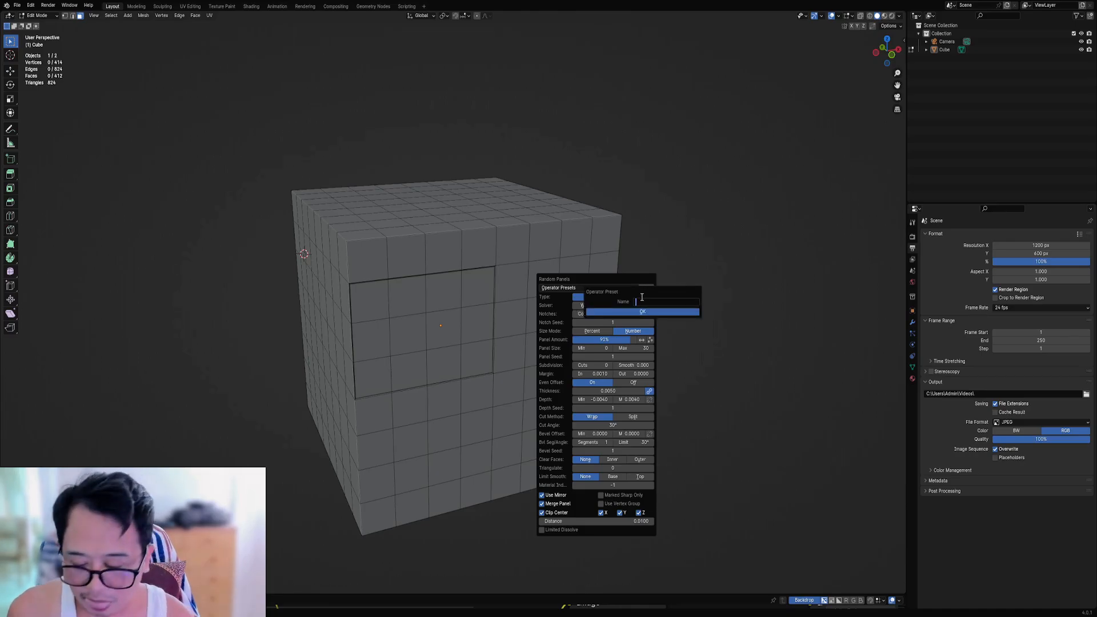
{"action": "type", "text": "merge light "}
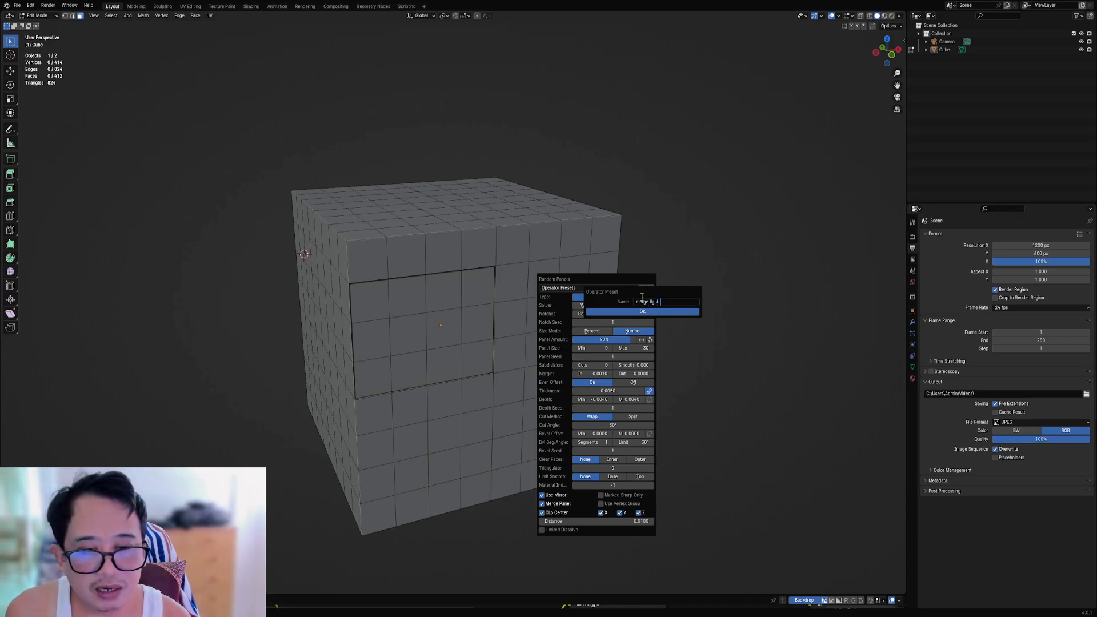
{"action": "type", "text": "destruct"}
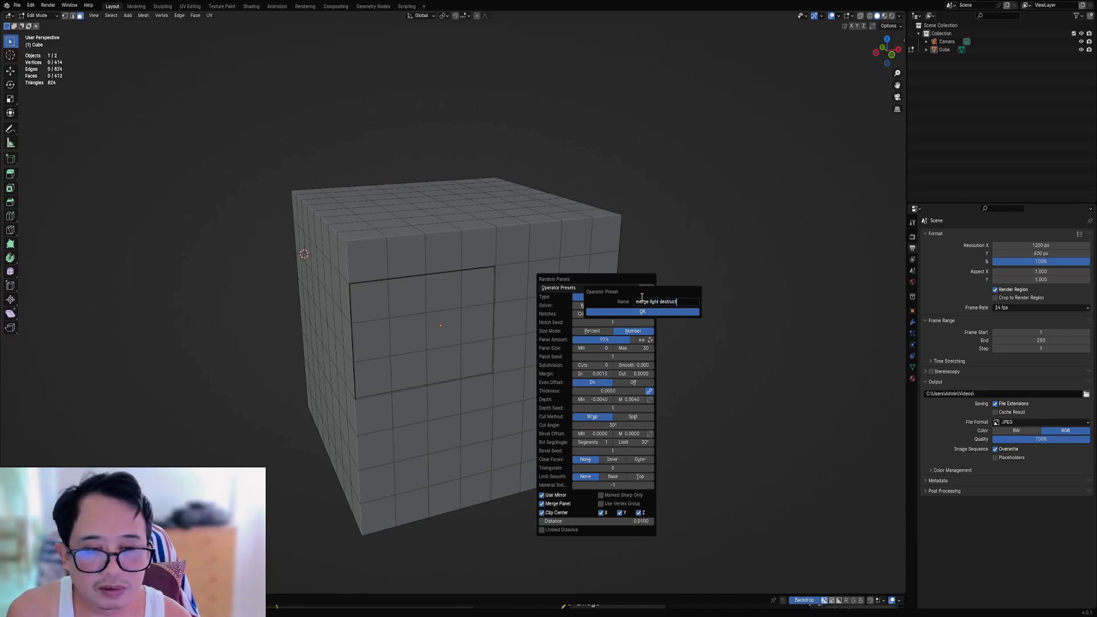
{"action": "type", "text": "ive"}
{"action": "key", "text": "Return"}
{"action": "key", "text": "Return"}
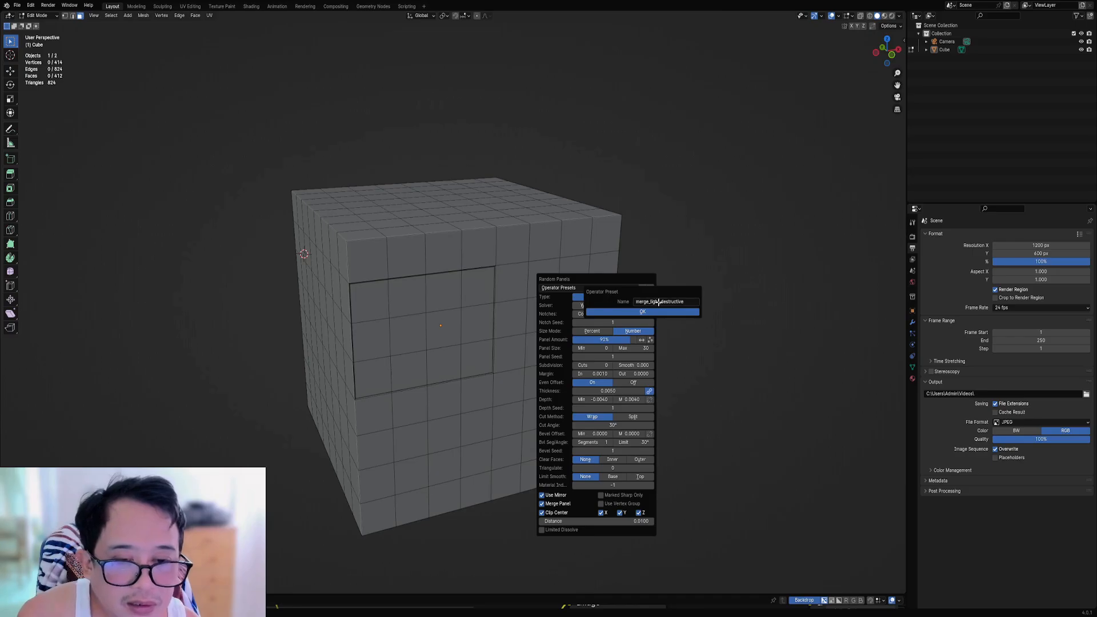
Step: Remove the old "merge panel light" preset and check the remaining Random Panels presets
{"action": "left_click", "coordinate": [599, 288]}
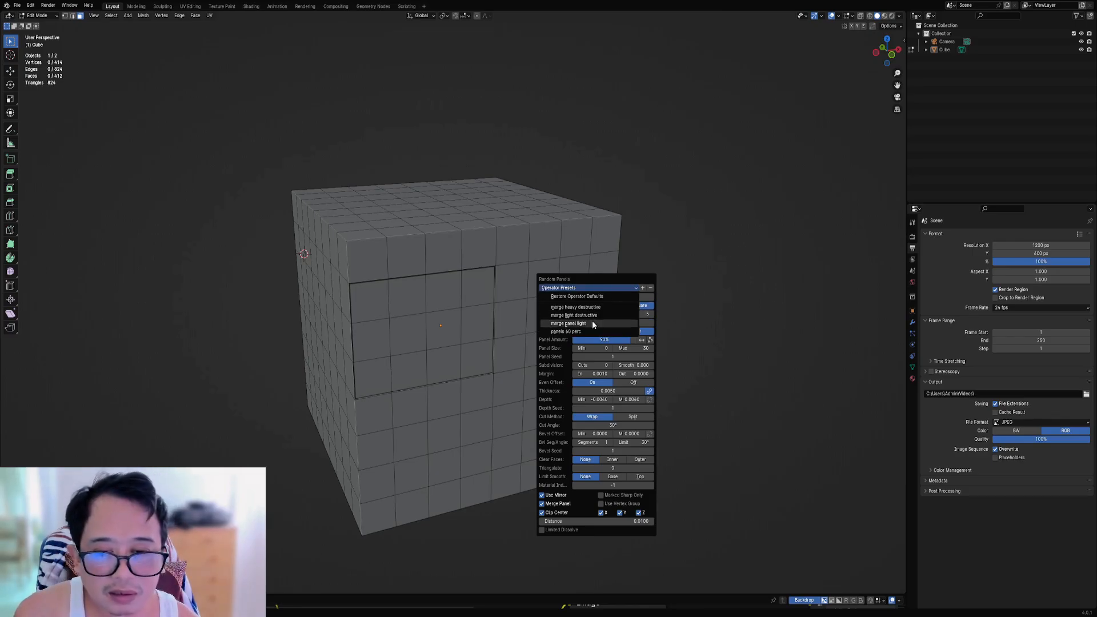
{"action": "left_click", "coordinate": [633, 324]}
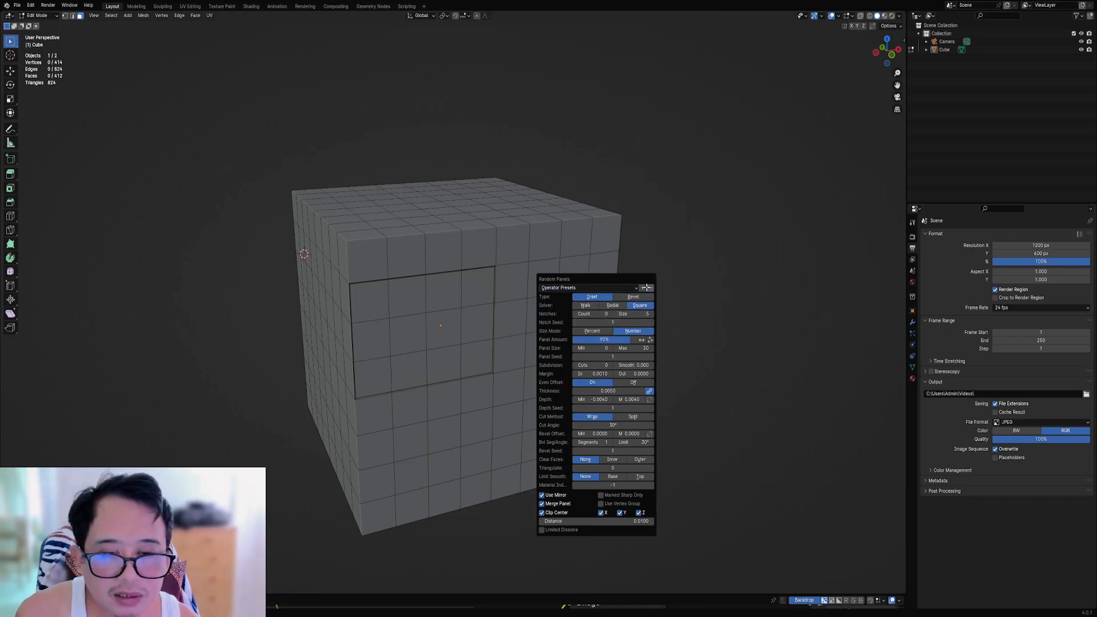
{"action": "left_click", "coordinate": [617, 287]}
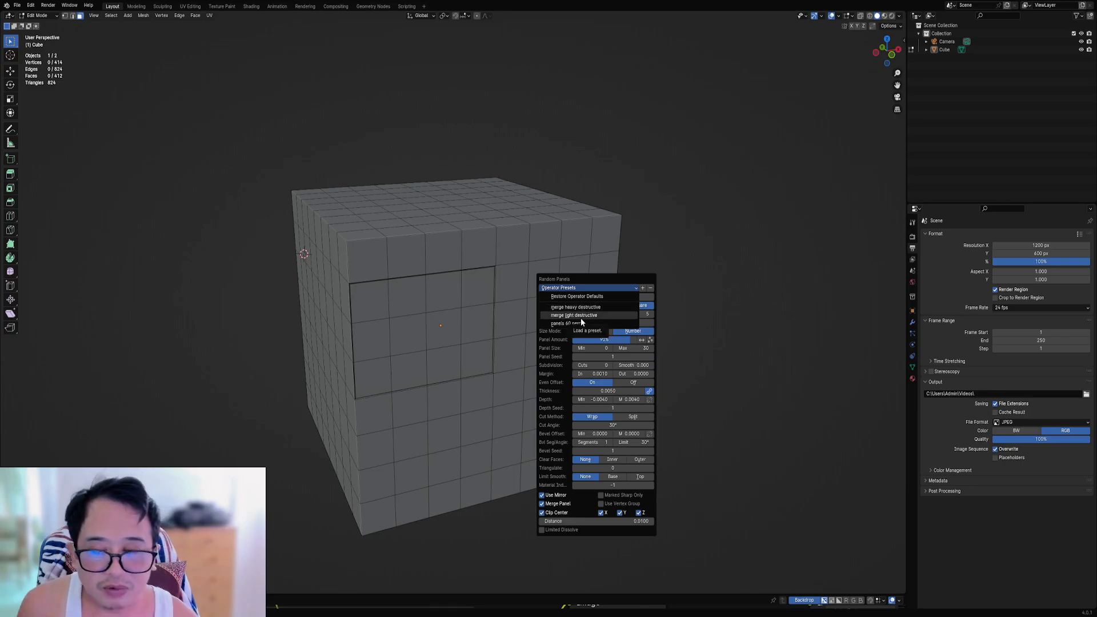
Step: Return to Object Mode, delete the panelled cube, and add a fresh cube in its place
{"action": "key", "text": "Tab"}
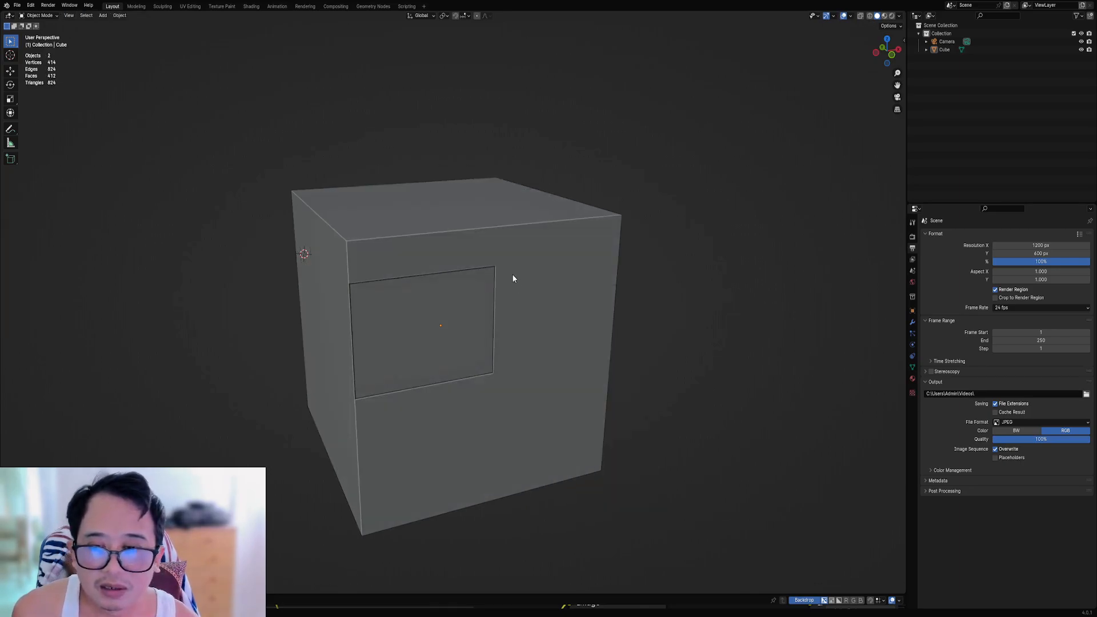
{"action": "middle_click_drag", "start_coordinate": [506, 280], "coordinate": [530, 279]}
{"action": "key", "text": "Tab"}
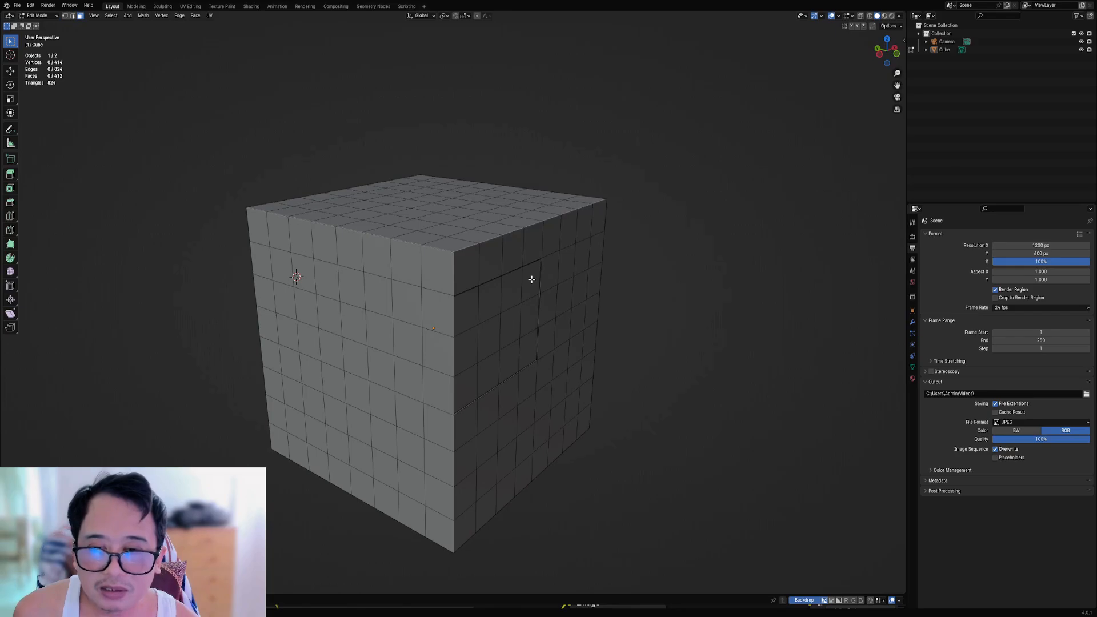
{"action": "key", "text": "Tab"}
{"action": "key", "text": "x"}
{"action": "key", "text": "shift+a"}
{"action": "key", "text": "x"}
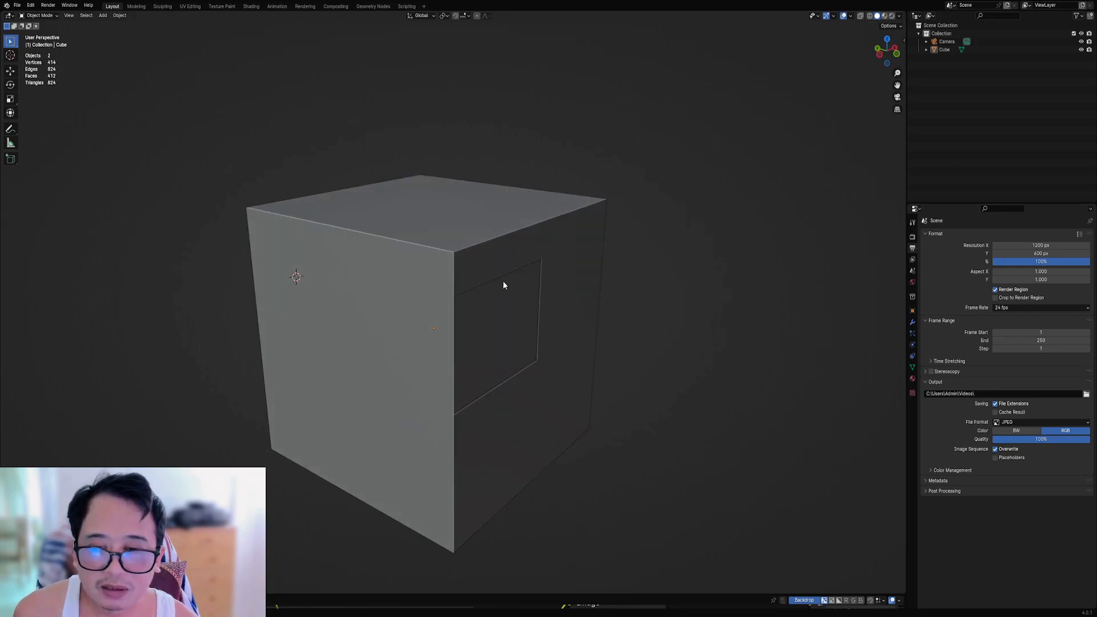
{"action": "left_click", "coordinate": [503, 285]}
{"action": "key", "text": "x"}
{"action": "left_click", "coordinate": [502, 283]}
{"action": "key", "text": "shift+a"}
{"action": "mouse_move", "coordinate": [507, 282]}
{"action": "left_click", "coordinate": [535, 299]}
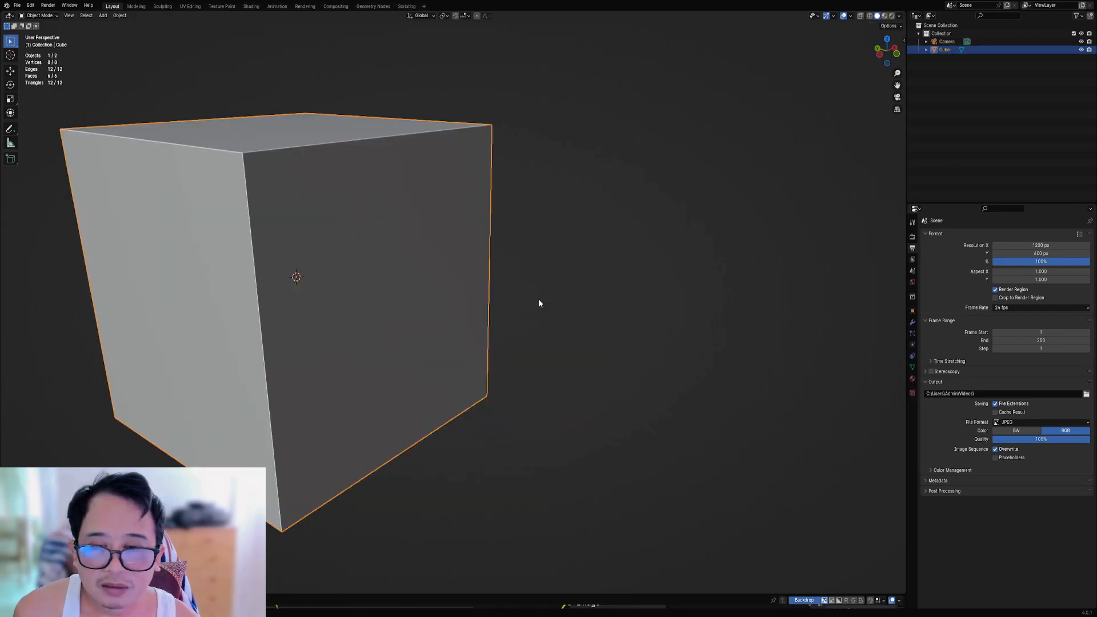
Step: Snap the 3D cursor to the new cube's selected geometry, return to Object Mode, and delete the cube
{"action": "key", "text": "Tab"}
{"action": "scroll", "coordinate": [523, 299], "scroll_direction": "down", "scroll_amount": 3}
{"action": "middle_click_drag", "start_coordinate": [455, 282], "coordinate": [563, 318], "text": "shift"}
{"action": "key", "text": "shift+s"}
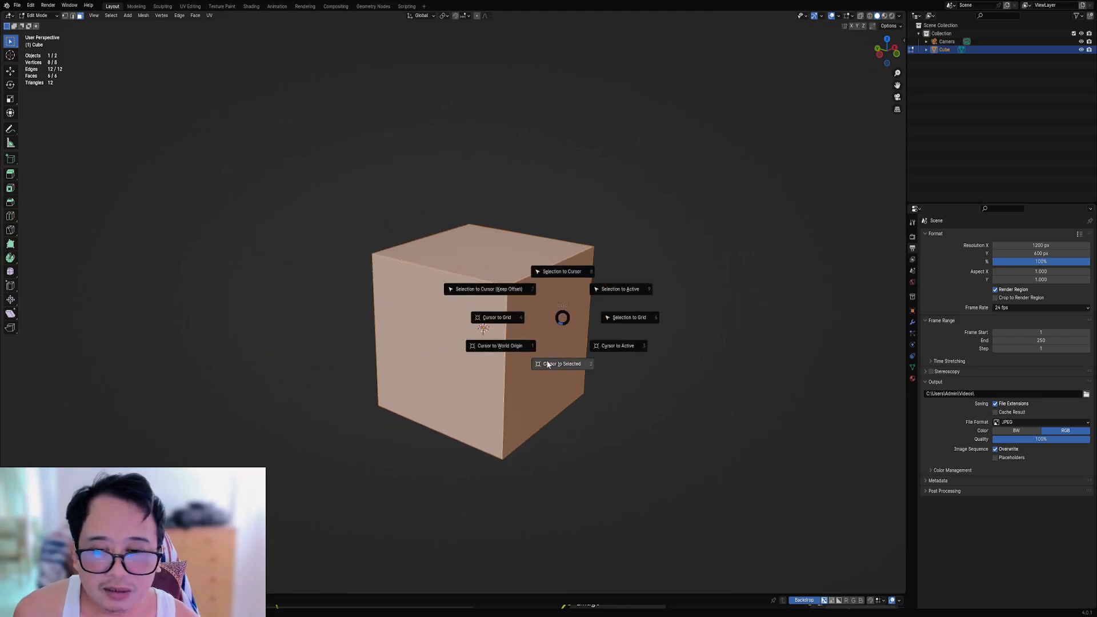
{"action": "left_click", "coordinate": [547, 363]}
{"action": "key", "text": "Tab"}
{"action": "key", "text": "Delete"}
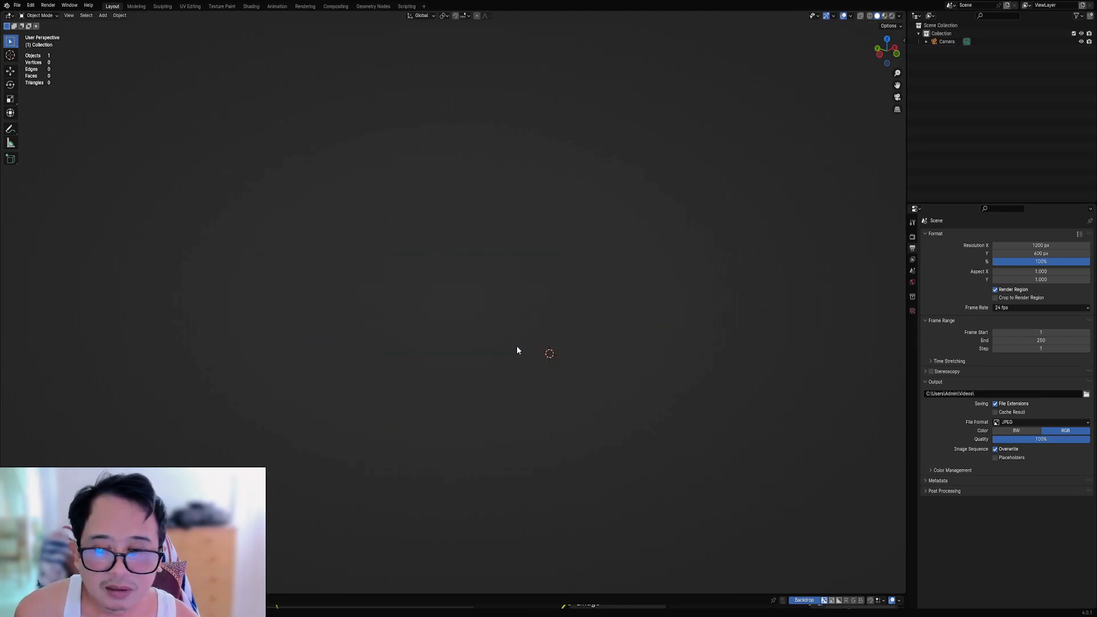
Step: Add a new cube at the 3D cursor and subdivide it three times into 8×8 faces per side, ending in Object Mode
{"action": "key", "text": "shift+a"}
{"action": "mouse_move", "coordinate": [519, 348]}
{"action": "left_click", "coordinate": [558, 363]}
{"action": "key", "text": "Tab"}
{"action": "middle_click_drag", "start_coordinate": [625, 338], "coordinate": [521, 304], "text": "shift"}
{"action": "right_click", "coordinate": [552, 329]}
{"action": "left_click", "coordinate": [548, 329]}
{"action": "key", "text": "shift+r"}
{"action": "key", "text": "shift+r"}
{"action": "scroll", "coordinate": [521, 303], "scroll_direction": "up", "scroll_amount": 4}
{"action": "key", "text": "Tab"}
Step: Turn on the Screencast Keys display in the 3D viewport
{"action": "key", "text": "shift+q"}
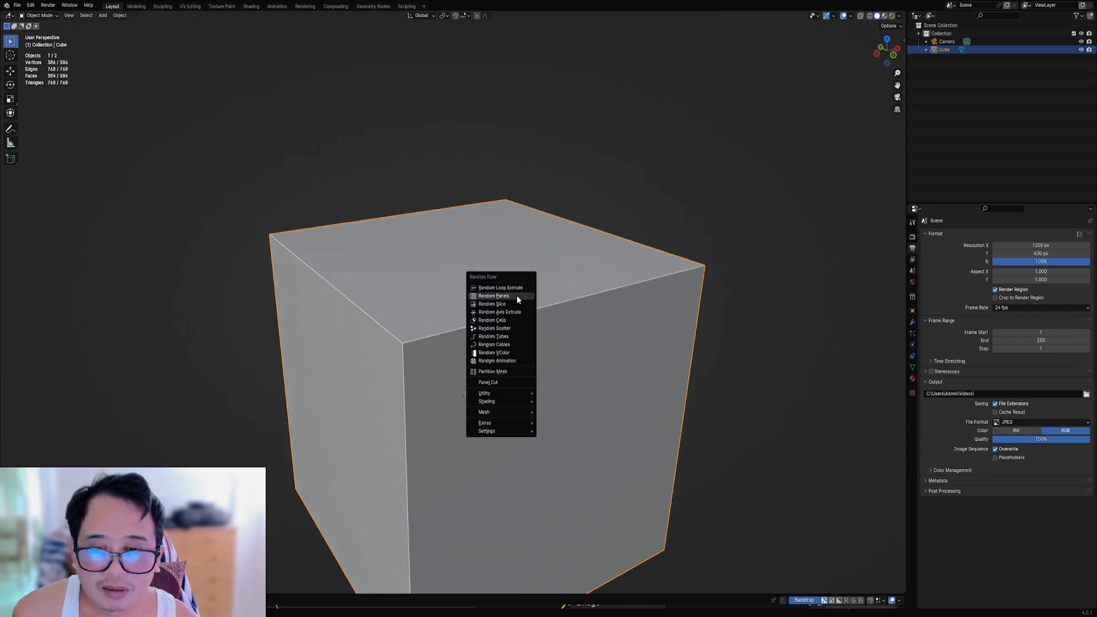
{"action": "key", "text": "n"}
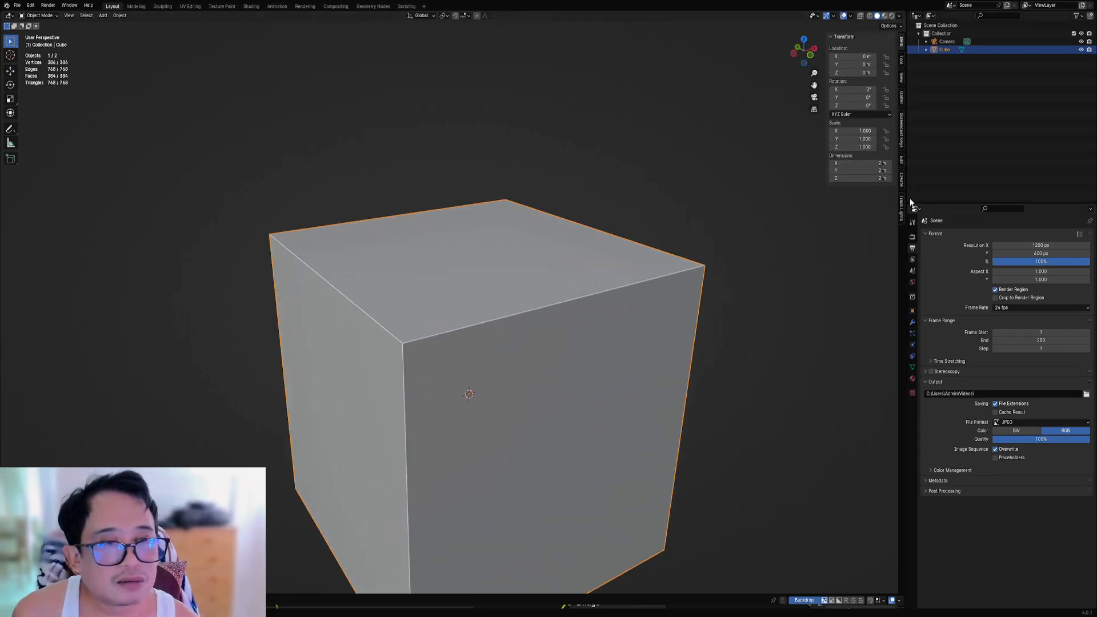
{"action": "left_click", "coordinate": [902, 121]}
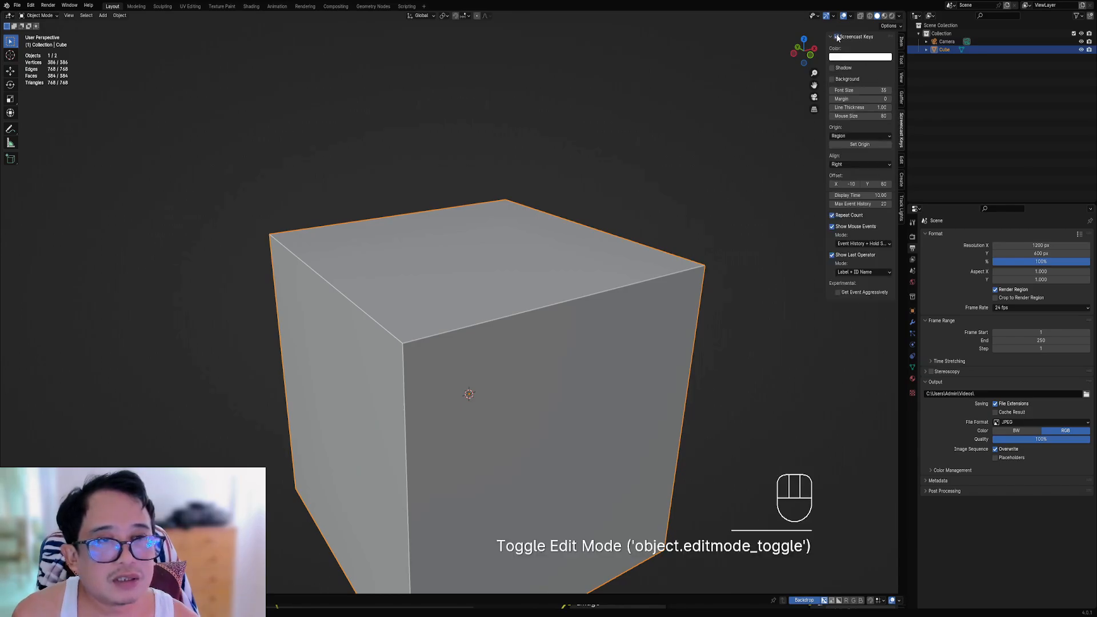
{"action": "key", "text": "n"}
{"action": "middle_click_drag", "start_coordinate": [592, 333], "coordinate": [578, 313]}
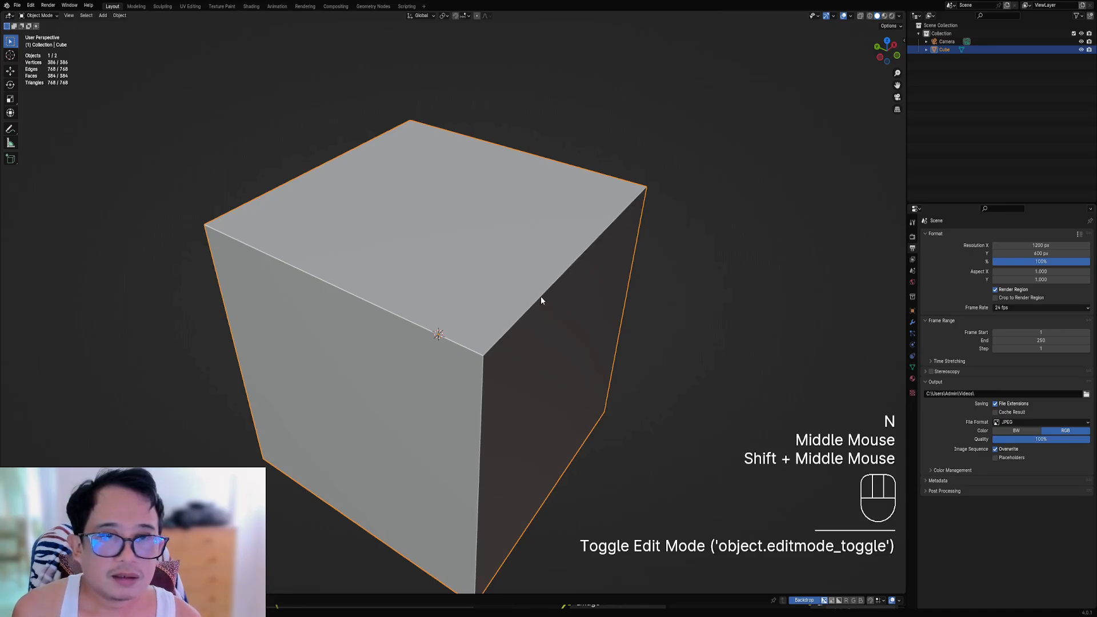
Step: Open Random Slice on the cube and view its settings
{"action": "mouse_move", "coordinate": [540, 300]}
{"action": "middle_mouse_down"}
{"action": "mouse_move", "coordinate": [553, 344]}
{"action": "mouse_move", "coordinate": [536, 289]}
{"action": "middle_mouse_up"}
{"action": "key", "text": "shift+q"}
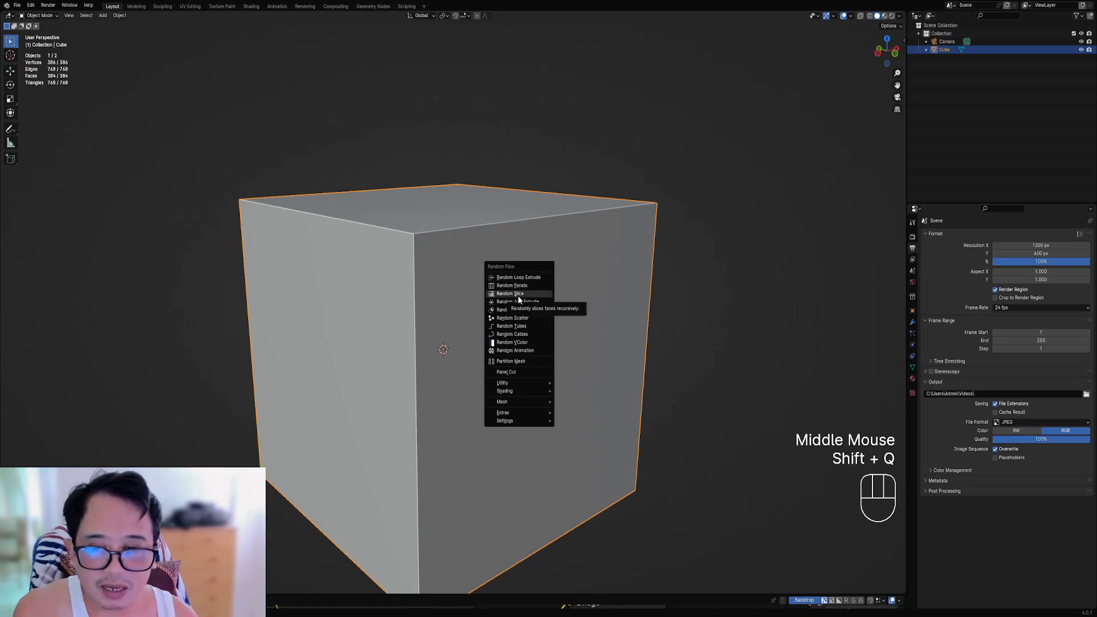
{"action": "left_click", "coordinate": [519, 294]}
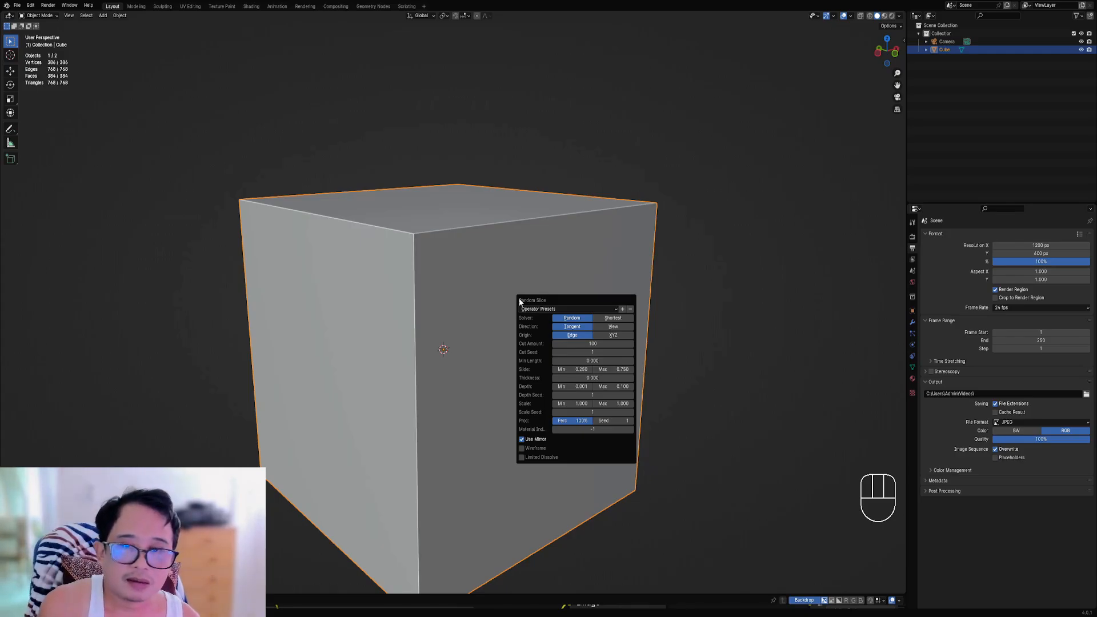
Step: Select a 3×3 block of faces at the upper corner of the cube's side in Edit Mode
{"action": "key", "text": "Tab"}
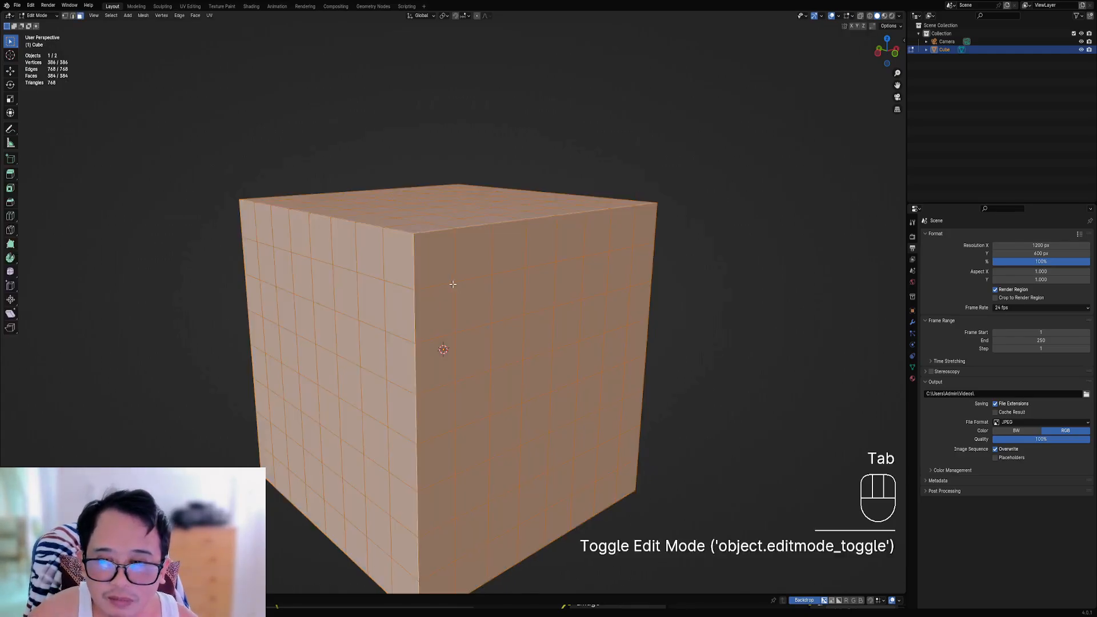
{"action": "key", "text": "3"}
{"action": "right_click", "coordinate": [440, 262], "text": "ctrl+shift"}
{"action": "right_click", "coordinate": [502, 355], "text": "ctrl+shift"}
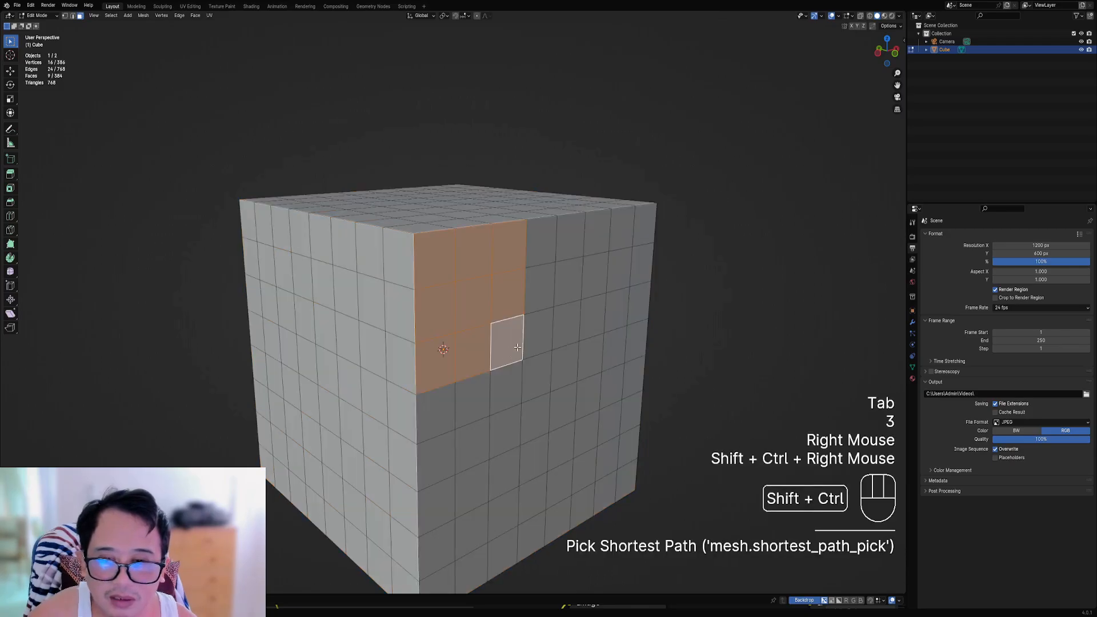
Step: Try Random Slice on the selected 3×3 face block in Object Mode with a higher Cut Seed, and undo the slice
{"action": "key", "text": "Tab"}
{"action": "key", "text": "shift+q"}
{"action": "left_click", "coordinate": [616, 307]}
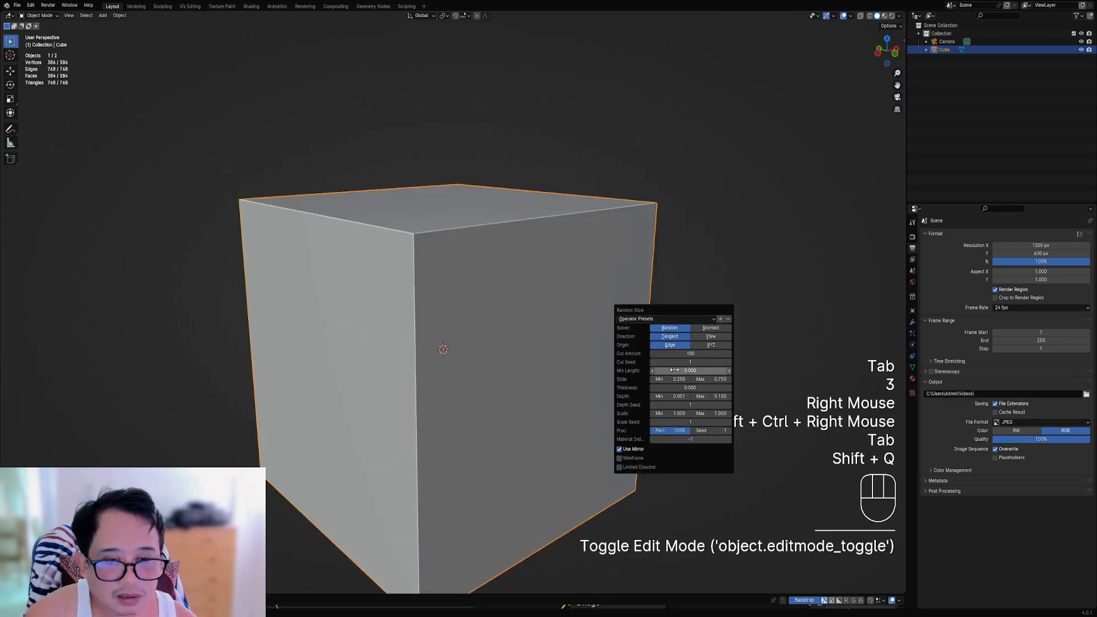
{"action": "scroll", "coordinate": [676, 363], "scroll_direction": "up", "scroll_amount": 3, "text": "ctrl"}
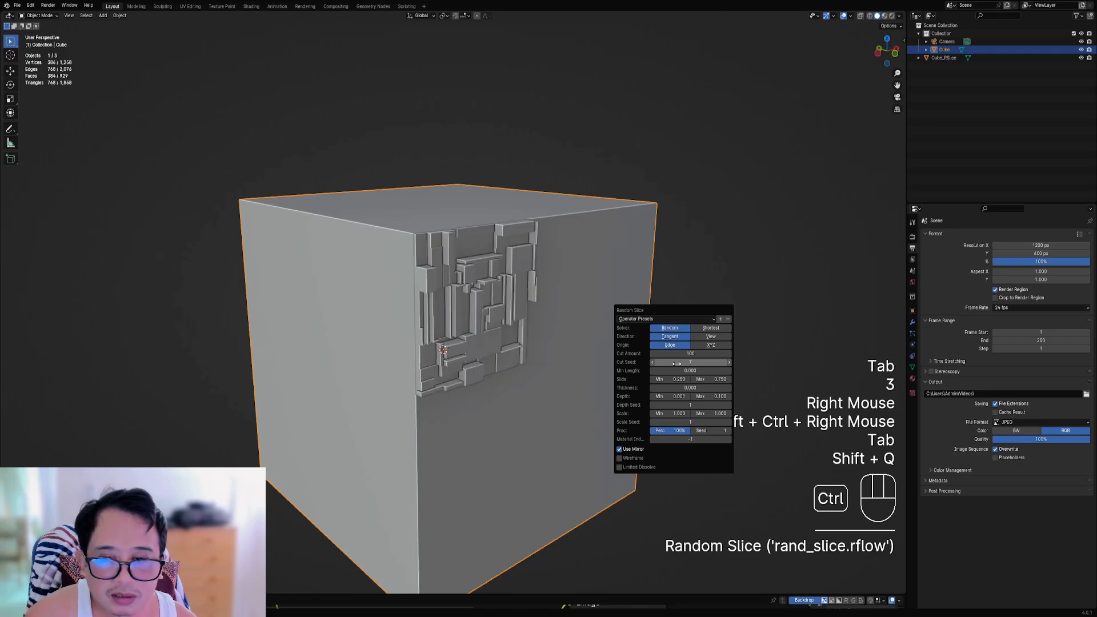
{"action": "key", "text": "ctrl+z"}
Step: Run Random Slice again on the 3×3 face block, try several Cut Seed values, inspect the slices, undo them, and return to Edit Mode
{"action": "key", "text": "shift+q"}
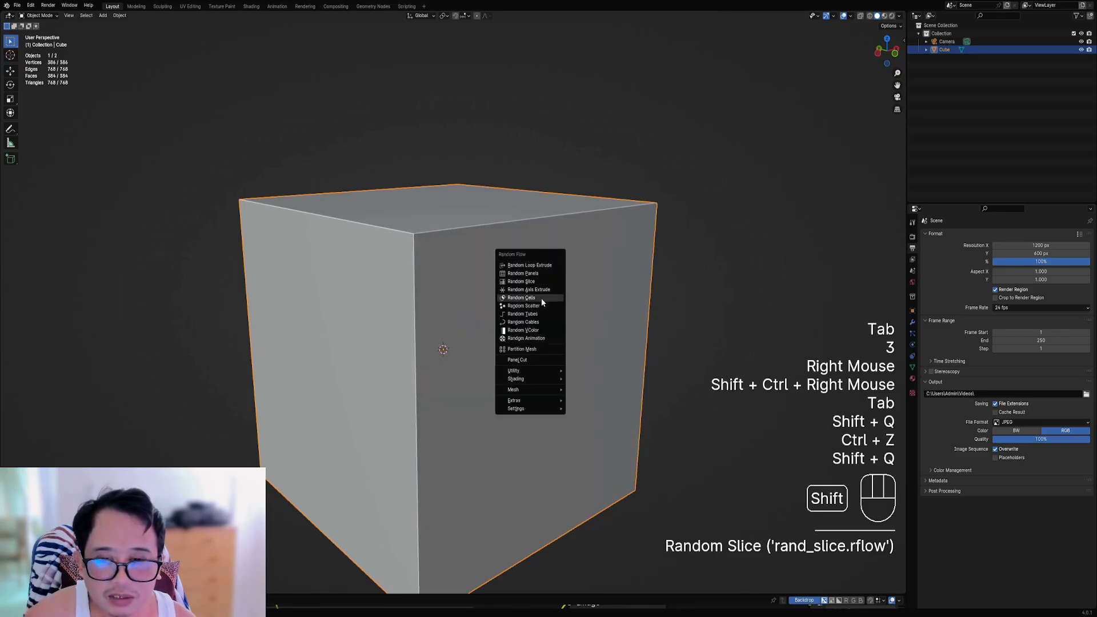
{"action": "left_click", "coordinate": [535, 284]}
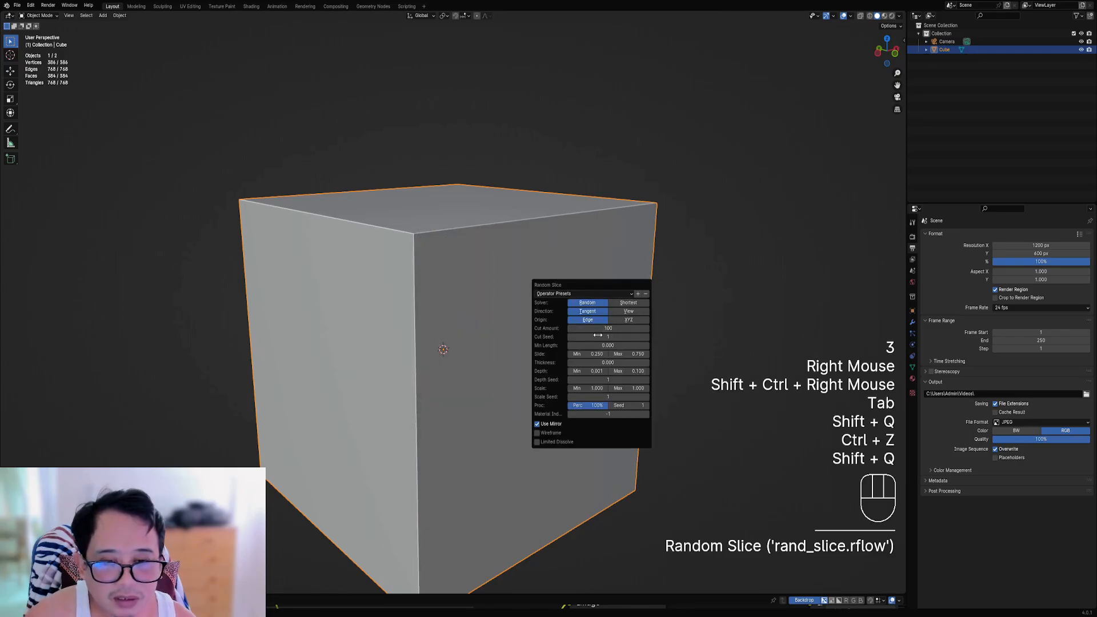
{"action": "scroll", "coordinate": [601, 338], "scroll_direction": "up", "scroll_amount": 3, "text": "ctrl"}
{"action": "scroll", "coordinate": [601, 339], "scroll_direction": "up", "scroll_amount": 2, "text": "ctrl"}
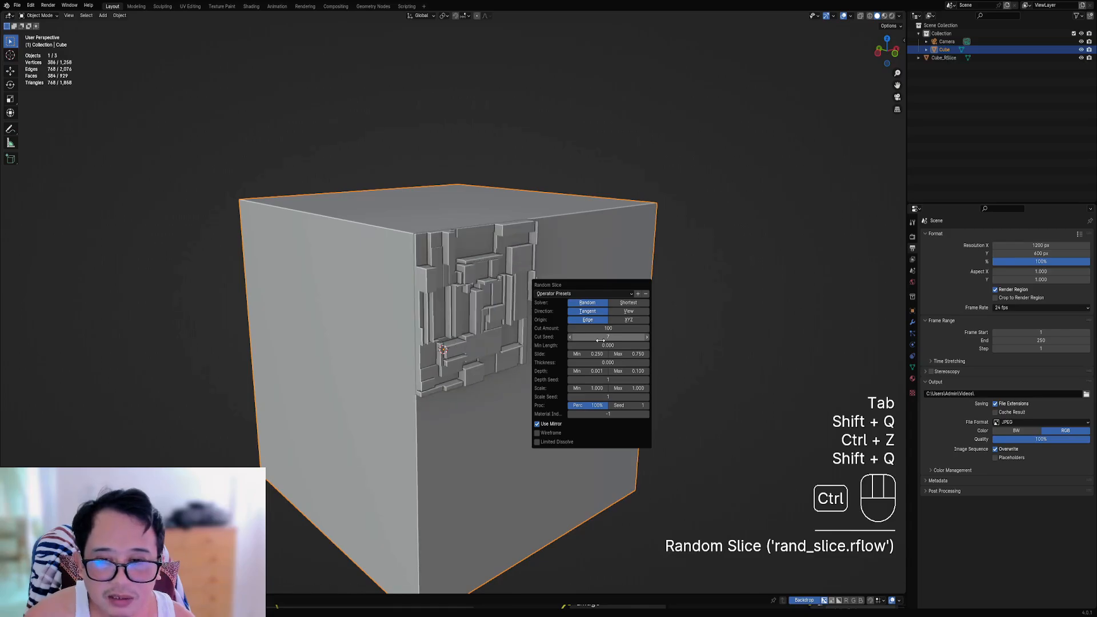
{"action": "scroll", "coordinate": [601, 340], "scroll_direction": "up", "scroll_amount": 3, "text": "ctrl"}
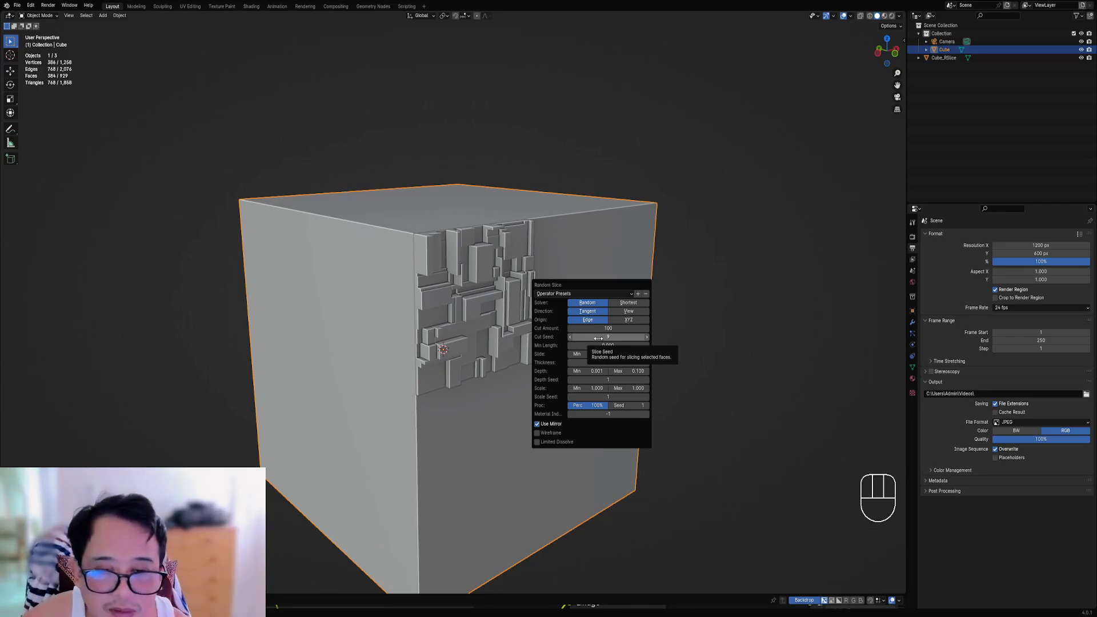
{"action": "left_click_drag", "start_coordinate": [598, 339], "coordinate": [575, 339]}
{"action": "middle_click_drag", "start_coordinate": [375, 375], "coordinate": [633, 320]}
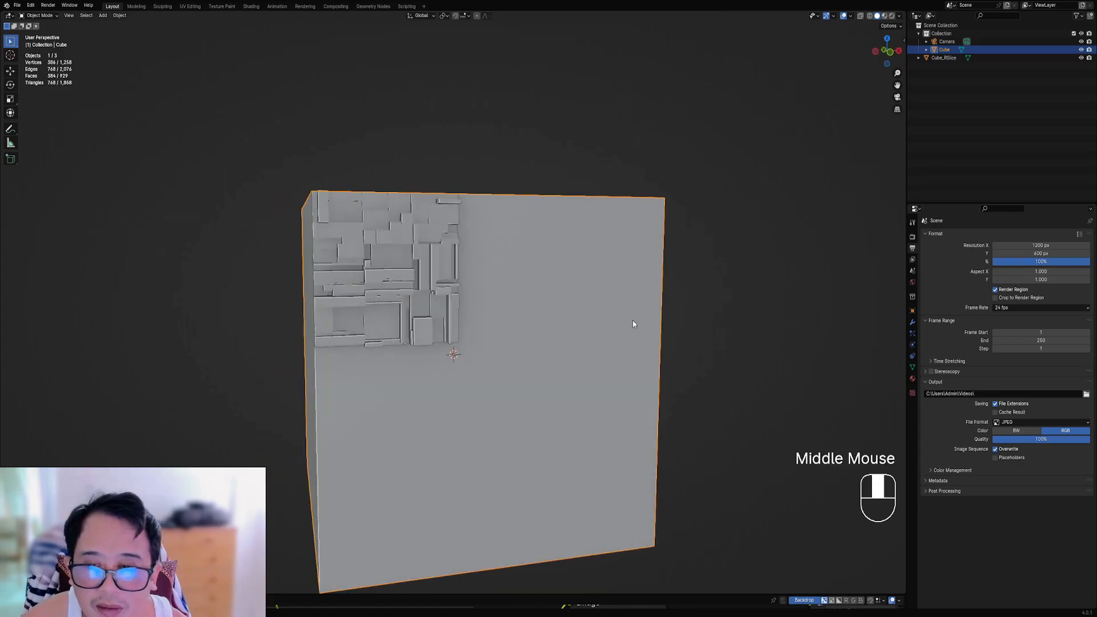
{"action": "key", "text": "ctrl+z"}
{"action": "key", "text": "Tab"}
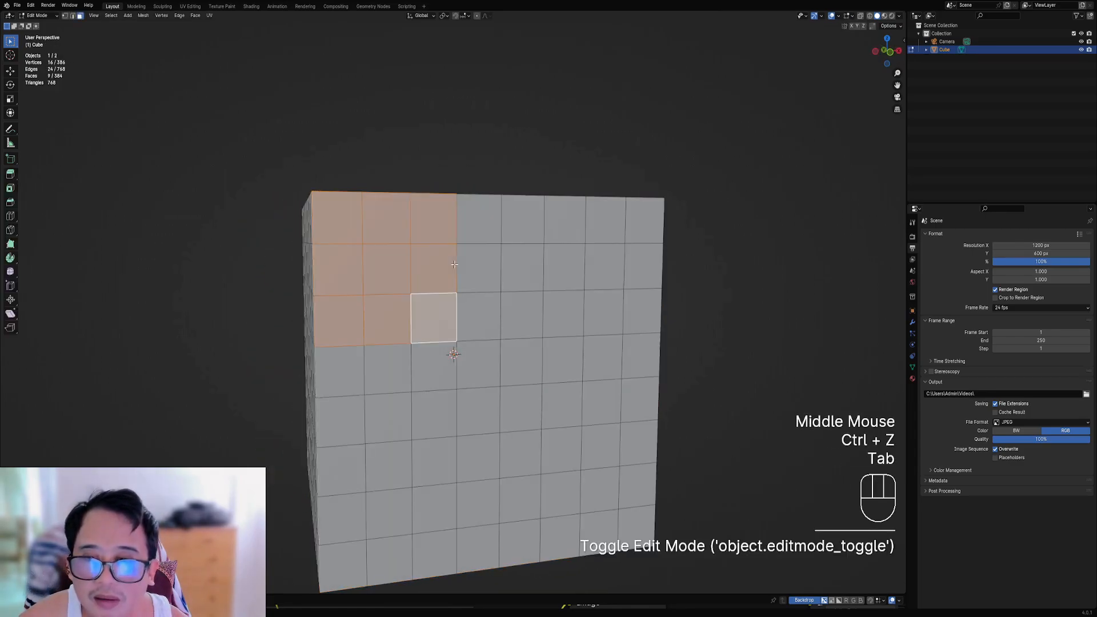
Step: Extend the face selection to a block three columns wide and six rows high on the cube's front, and apply Random Slice in Object Mode
{"action": "right_click", "coordinate": [402, 297]}
{"action": "right_click", "coordinate": [431, 460], "text": "ctrl+shift"}
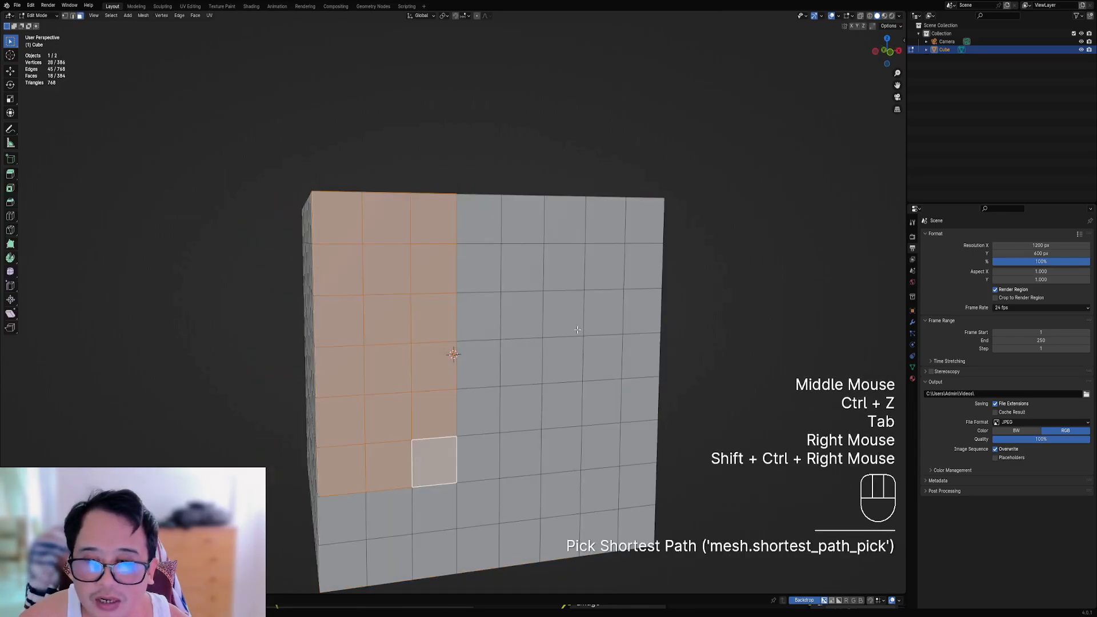
{"action": "key", "text": "Tab"}
{"action": "key", "text": "shift+q"}
{"action": "left_click", "coordinate": [577, 329]}
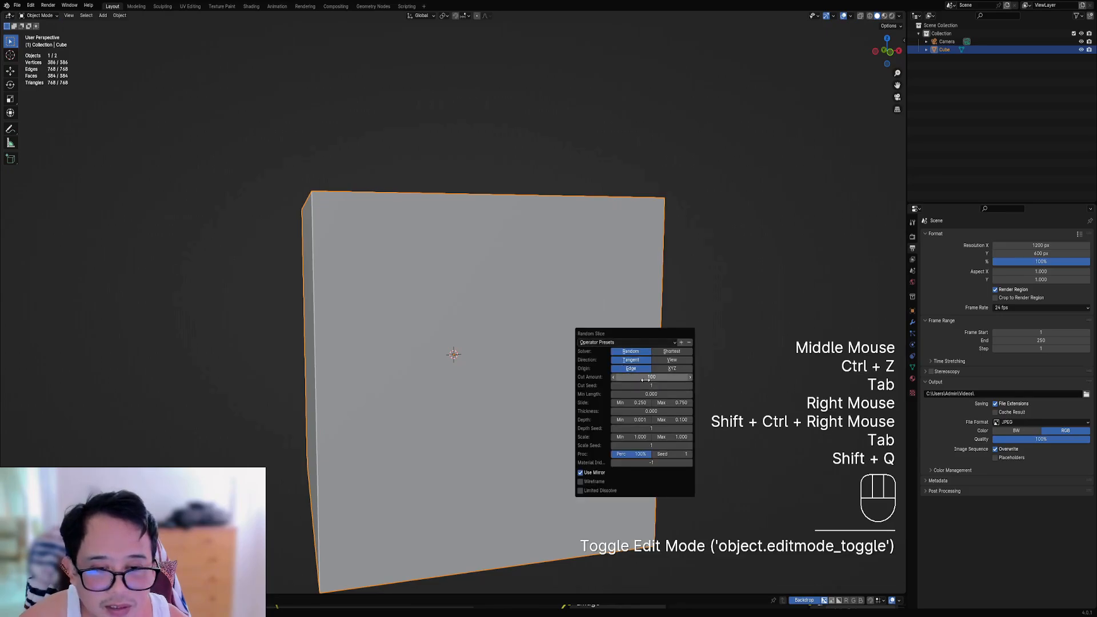
Step: Try a range of cut seeds for the random slice and return the cut seed to 1
{"action": "scroll", "coordinate": [644, 386], "scroll_direction": "up", "scroll_amount": 5, "text": "ctrl"}
{"action": "scroll", "coordinate": [644, 386], "scroll_direction": "up", "scroll_amount": 9, "text": "ctrl"}
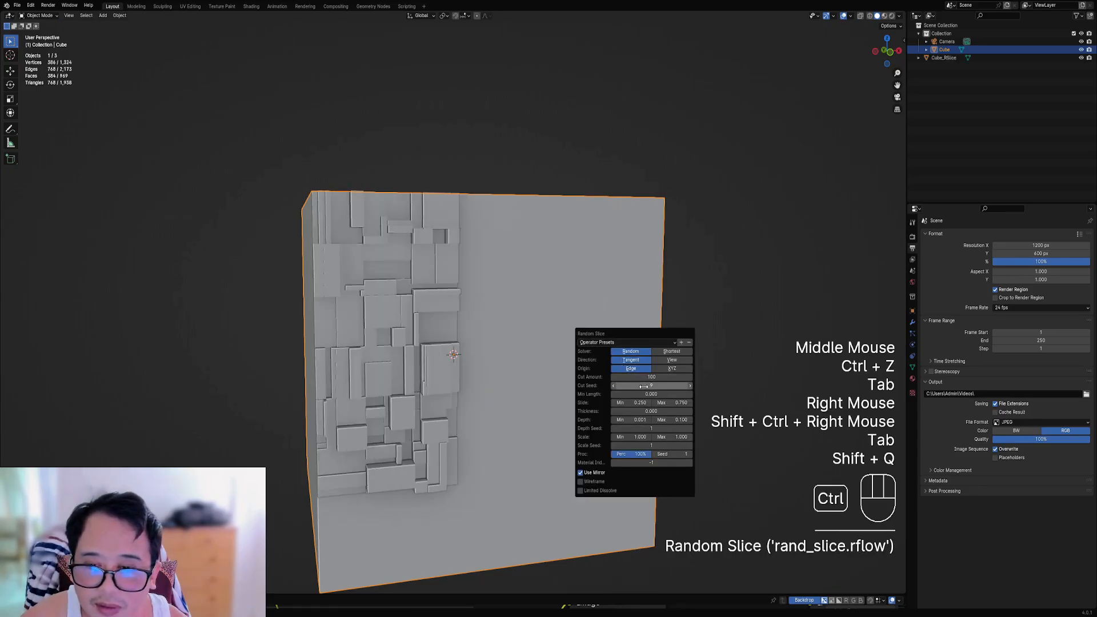
{"action": "scroll", "coordinate": [644, 387], "scroll_direction": "up", "scroll_amount": 7, "text": "ctrl"}
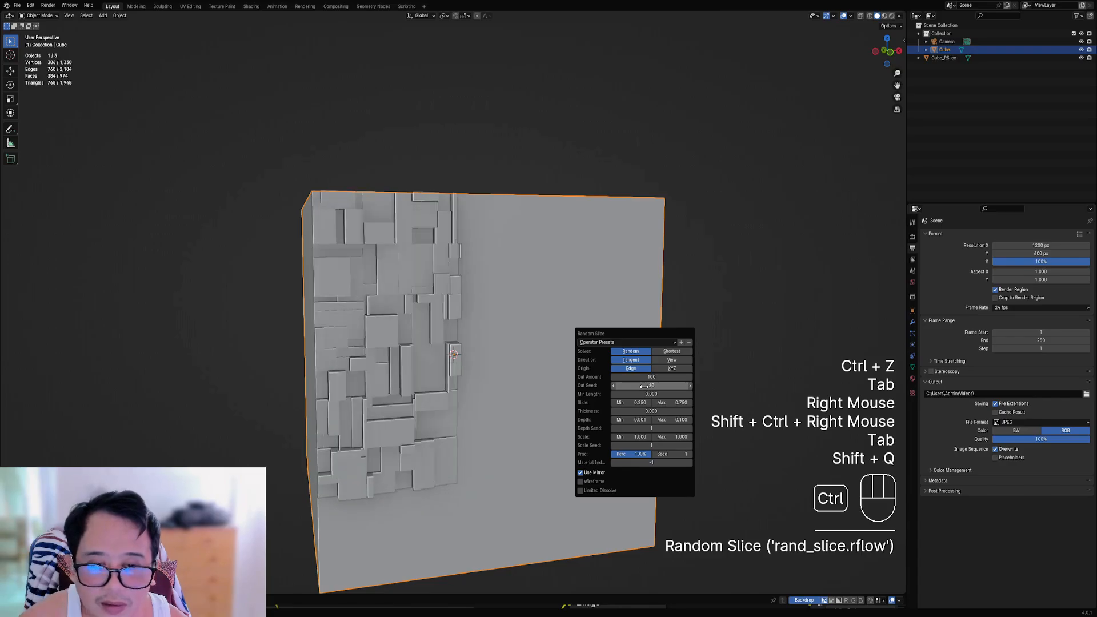
{"action": "scroll", "coordinate": [644, 386], "scroll_direction": "up", "scroll_amount": 5, "text": "ctrl"}
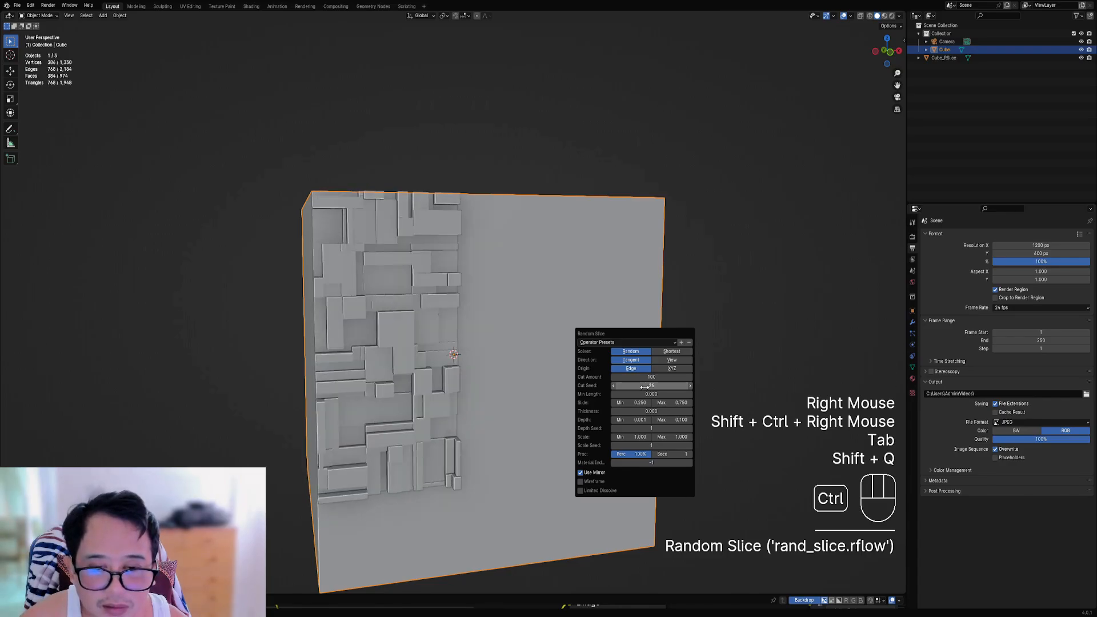
{"action": "scroll", "coordinate": [643, 387], "scroll_direction": "up", "scroll_amount": 8, "text": "ctrl"}
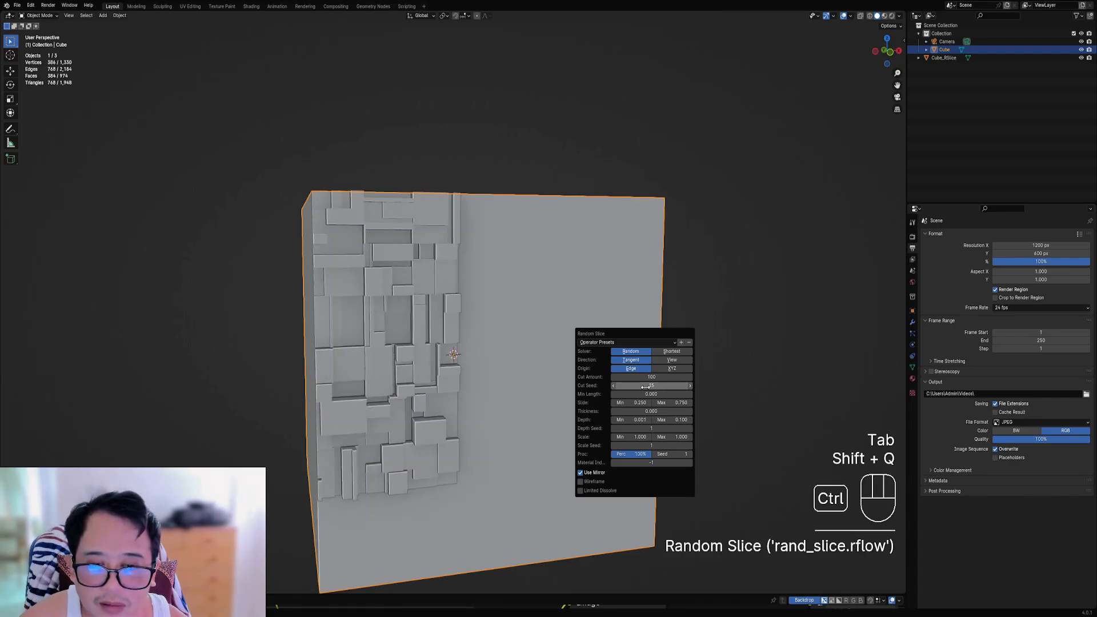
{"action": "scroll", "coordinate": [645, 387], "scroll_direction": "up", "scroll_amount": 1, "text": "ctrl"}
{"action": "left_click_drag", "start_coordinate": [645, 386], "coordinate": [611, 387]}
Step: Set the random slice's cut amount to 200 and enable Limited Dissolve
{"action": "left_click", "coordinate": [657, 378]}
{"action": "type", "text": "200"}
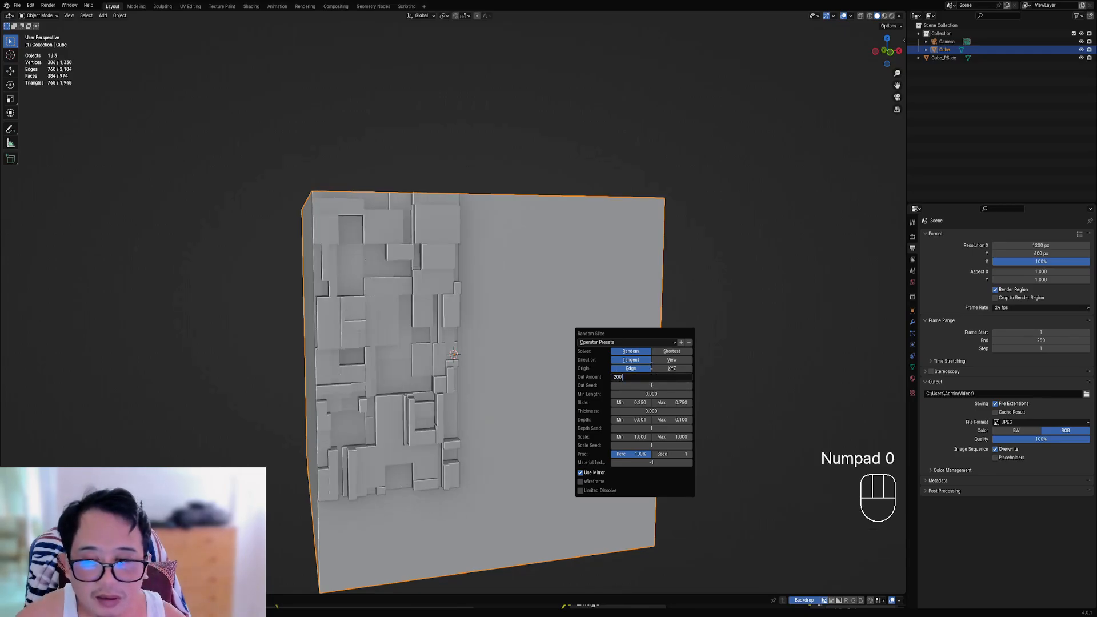
{"action": "key", "text": "Return"}
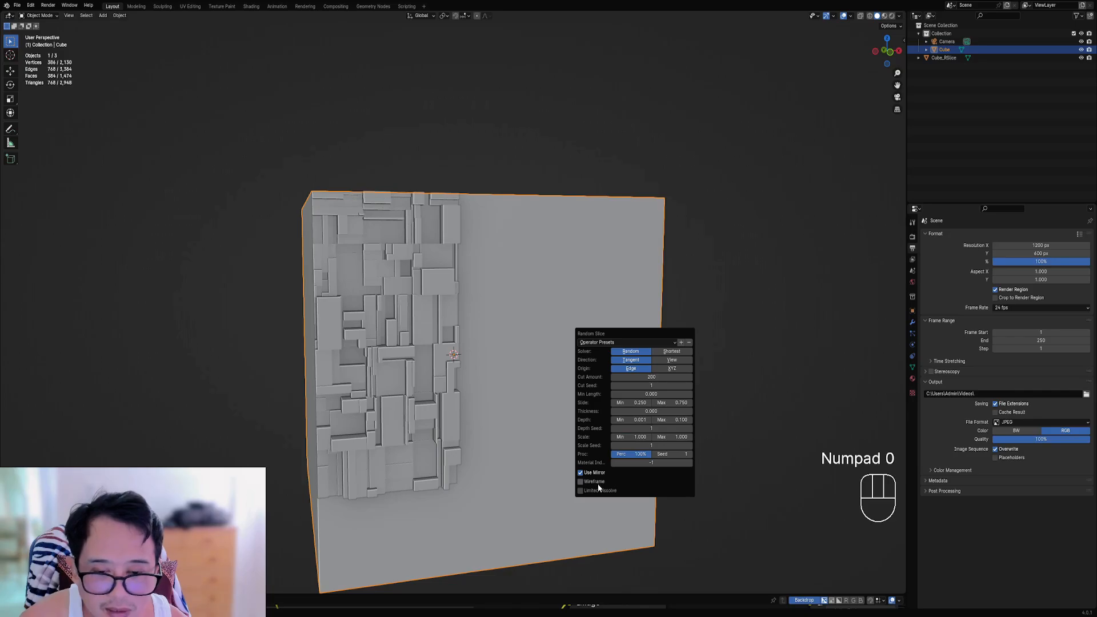
{"action": "left_click", "coordinate": [598, 490]}
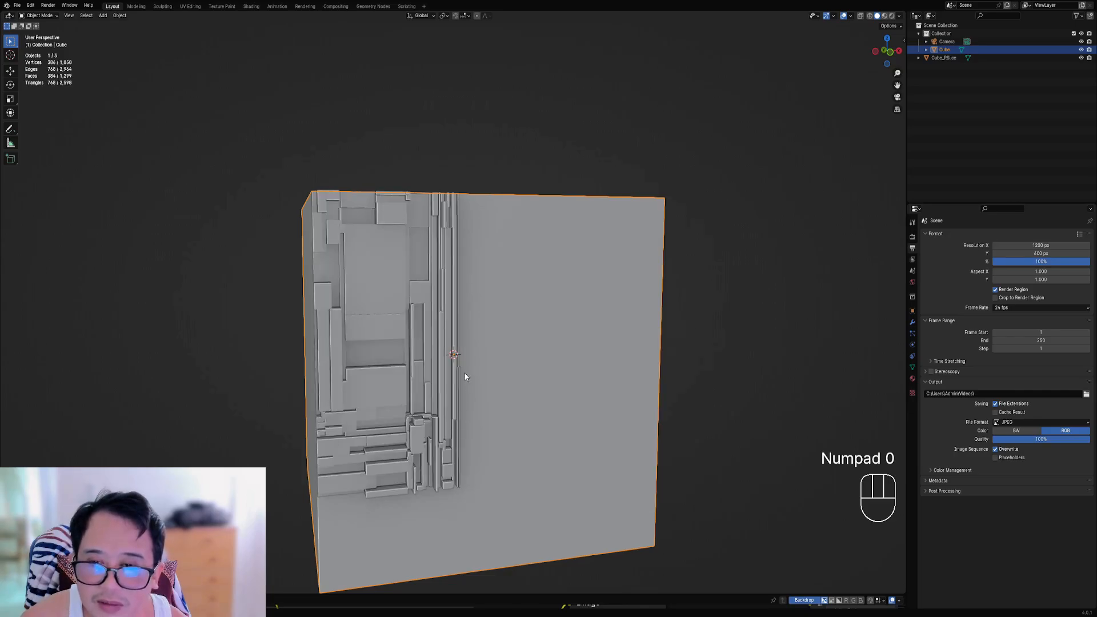
Step: Inspect the sliced panels up close and set the random slice's minimum length to 0.005
{"action": "middle_click_drag", "start_coordinate": [464, 373], "coordinate": [554, 348]}
{"action": "scroll", "coordinate": [527, 353], "scroll_direction": "up", "scroll_amount": 2}
{"action": "key", "text": "shift+alt+z"}
{"action": "key", "text": "shift+alt+z"}
{"action": "scroll", "coordinate": [636, 440], "scroll_direction": "down", "scroll_amount": 2}
{"action": "scroll", "coordinate": [554, 350], "scroll_direction": "up", "scroll_amount": 2}
{"action": "key", "text": "F9"}
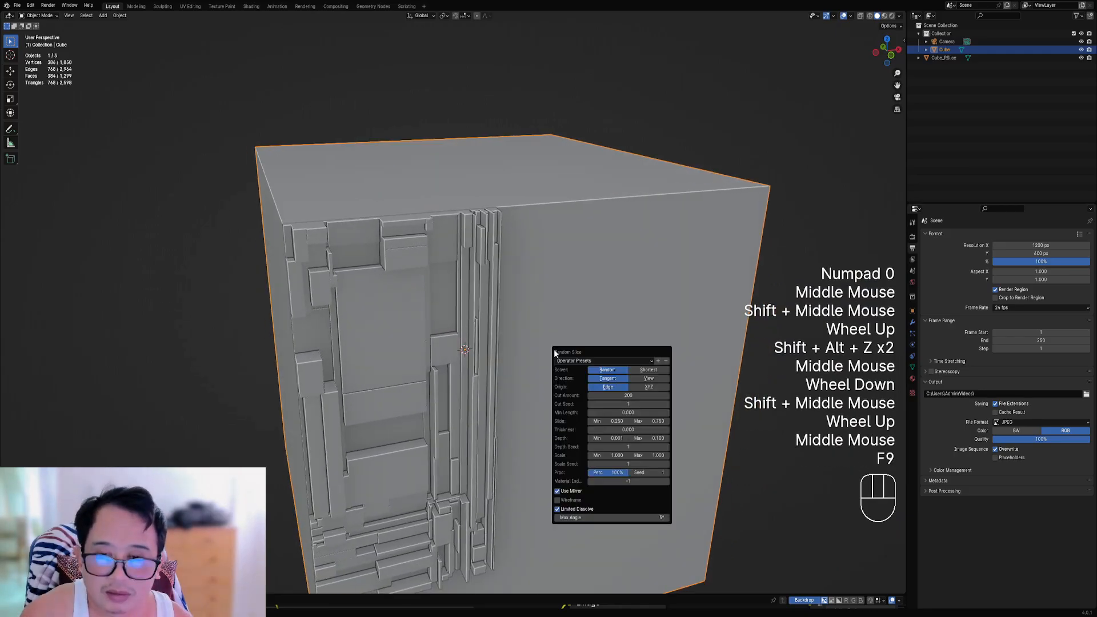
{"action": "left_click", "coordinate": [632, 411]}
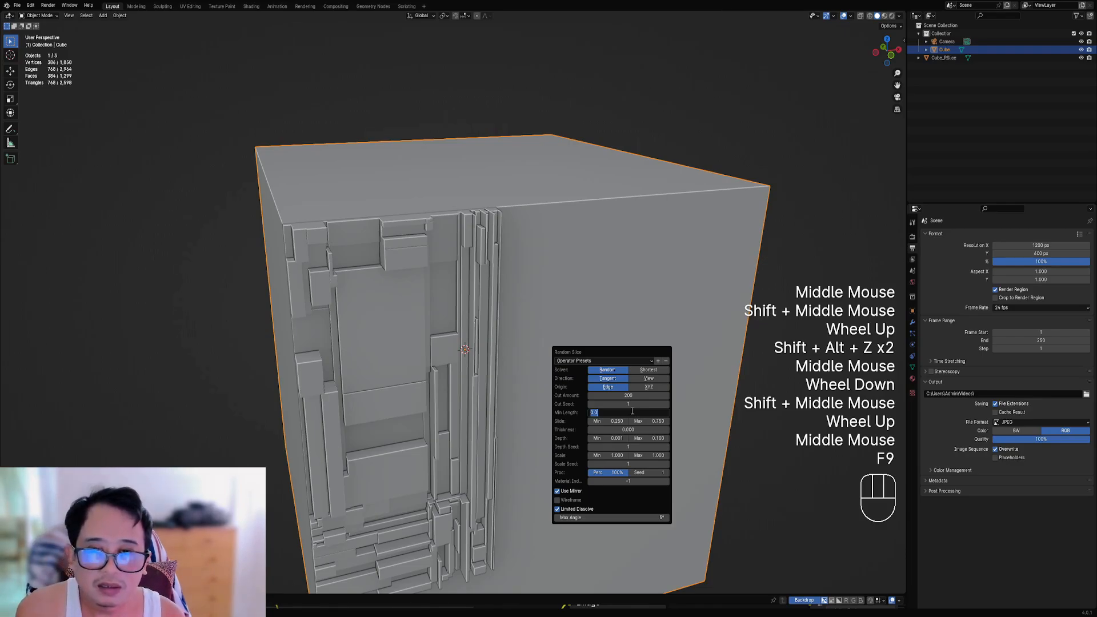
{"action": "type", "text": ".00"}
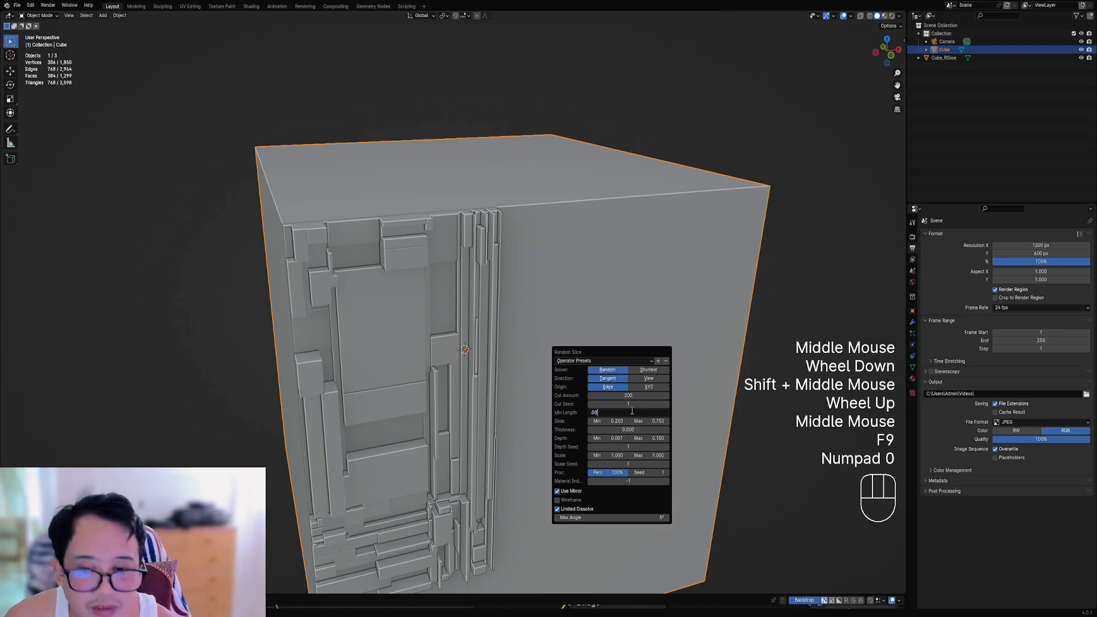
{"action": "type", "text": "5"}
{"action": "key", "text": "Return"}
Step: Try a minimum length of 0.001 for the slice and restore it to 0.005
{"action": "left_click", "coordinate": [632, 411]}
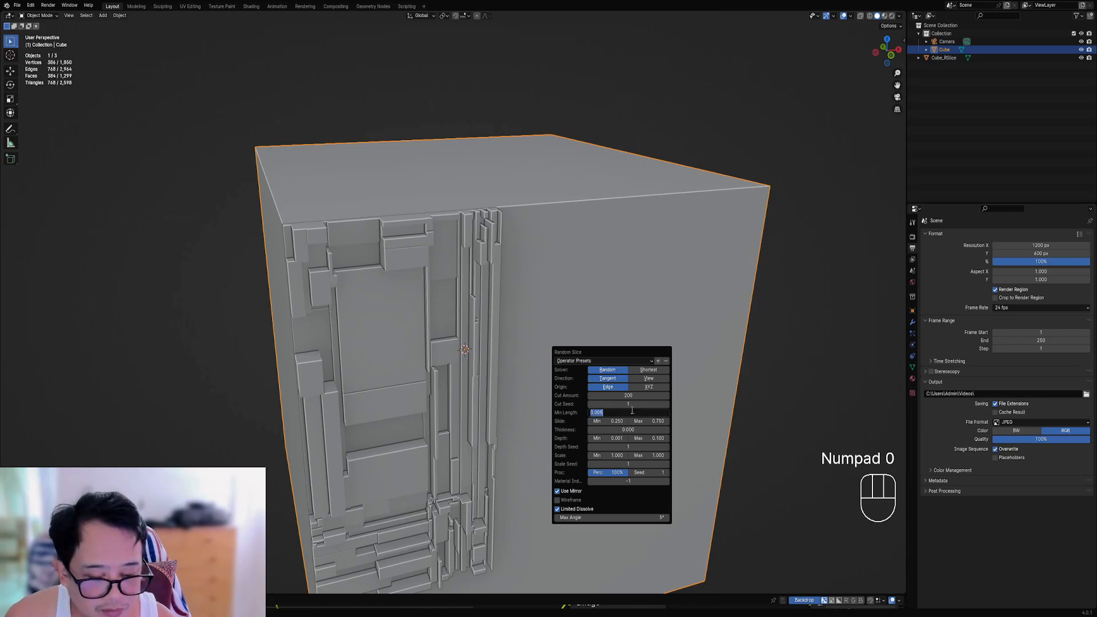
{"action": "type", "text": ".001"}
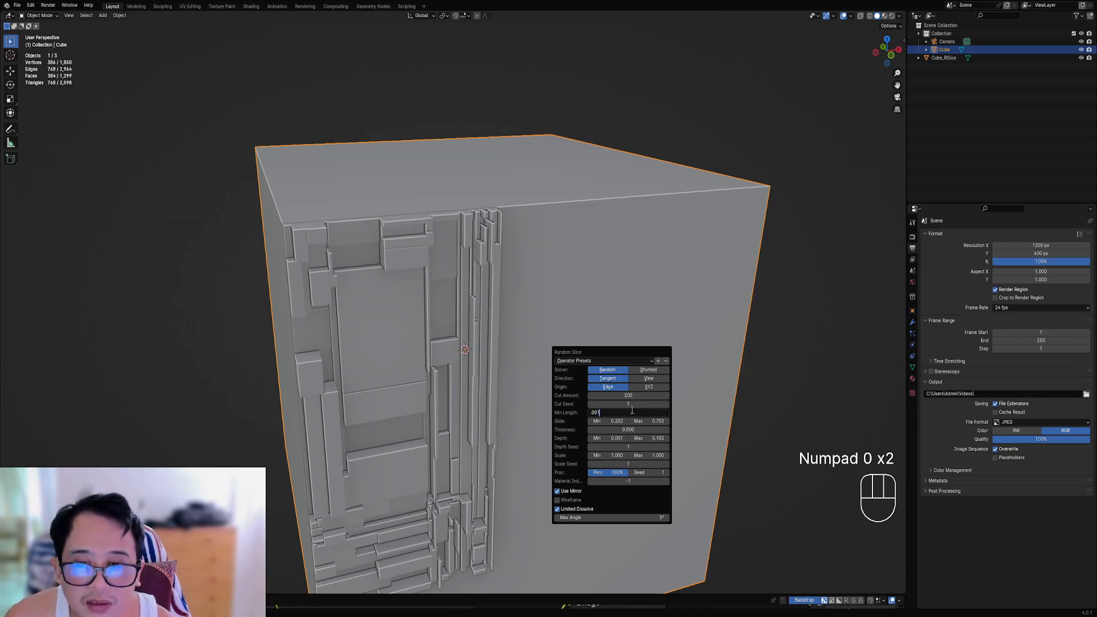
{"action": "key", "text": "Return"}
{"action": "left_click", "coordinate": [632, 412]}
{"action": "type", "text": ".005"}
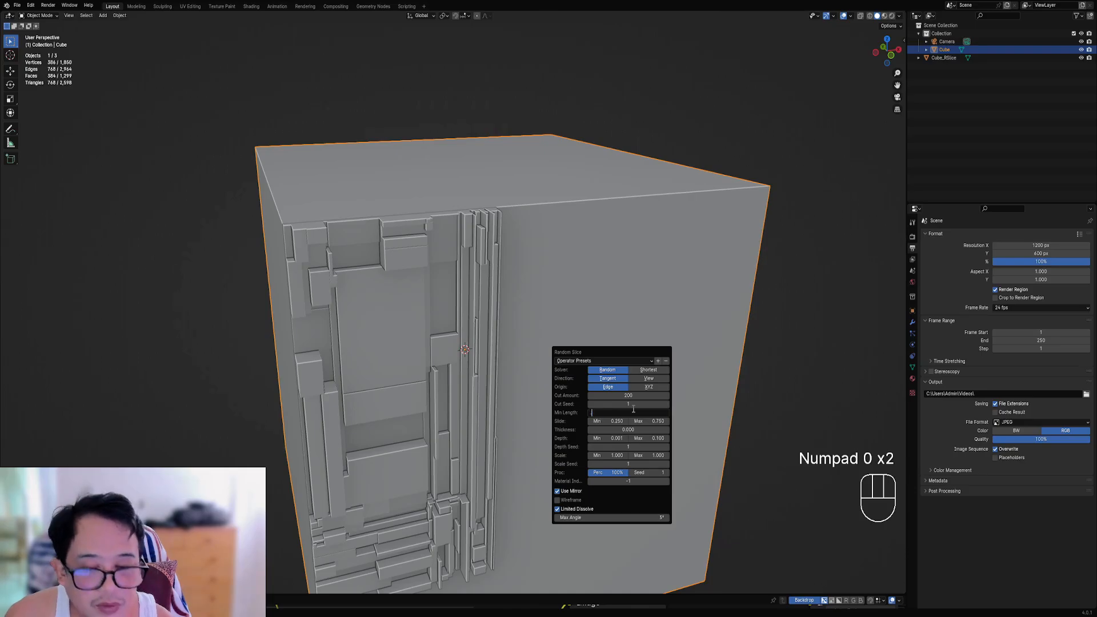
{"action": "key", "text": "Return"}
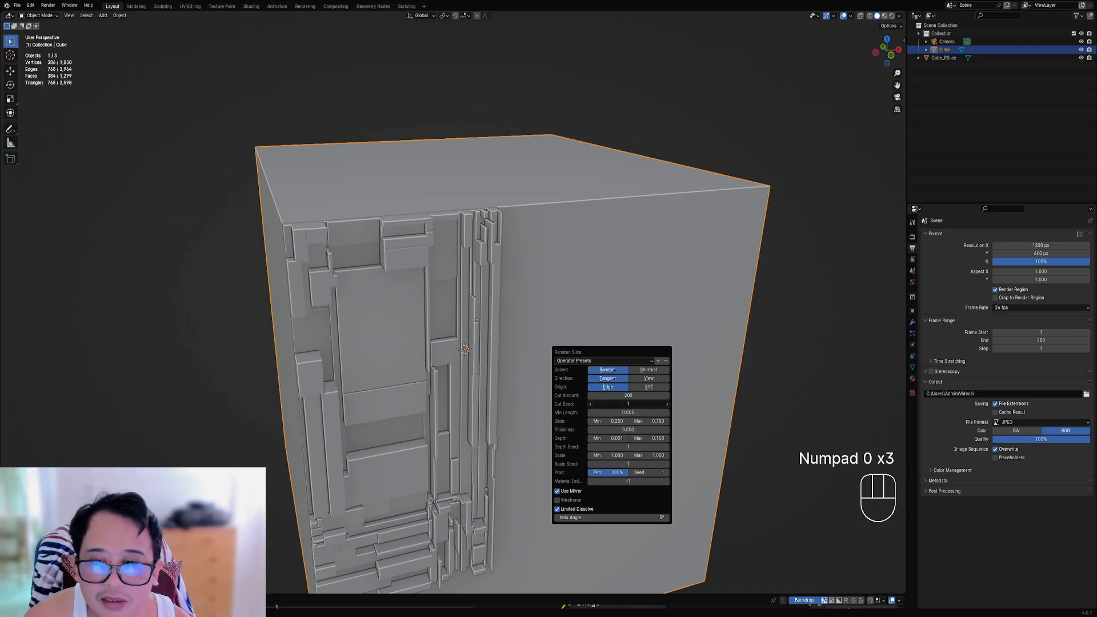
Step: Reduce the random slice's cut amount to 100
{"action": "left_click", "coordinate": [619, 395]}
{"action": "type", "text": "100"}
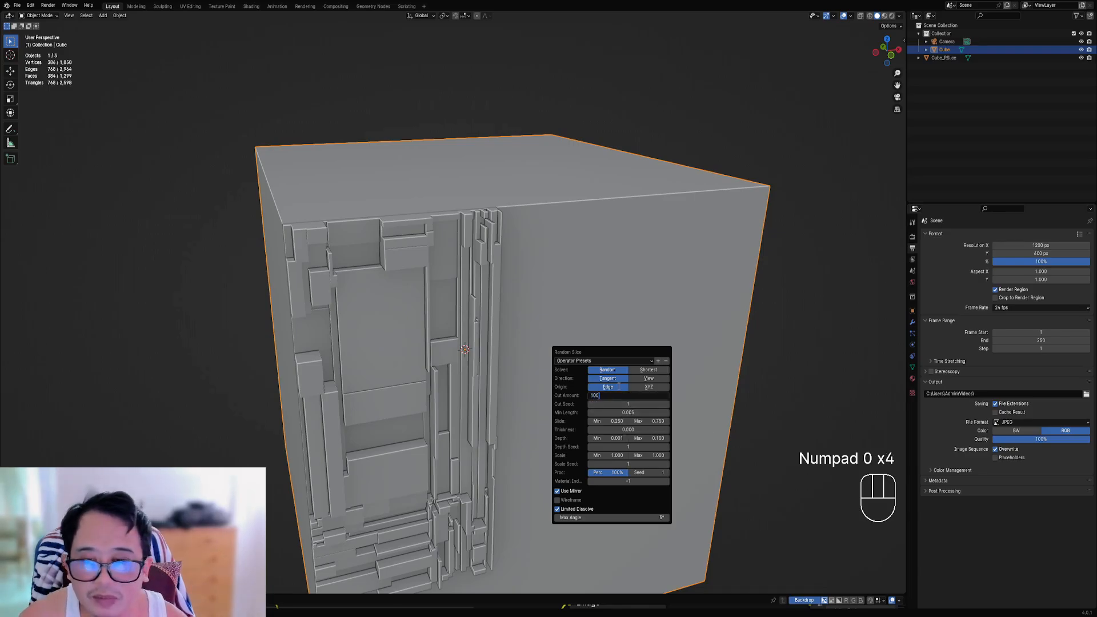
{"action": "key", "text": "Return"}
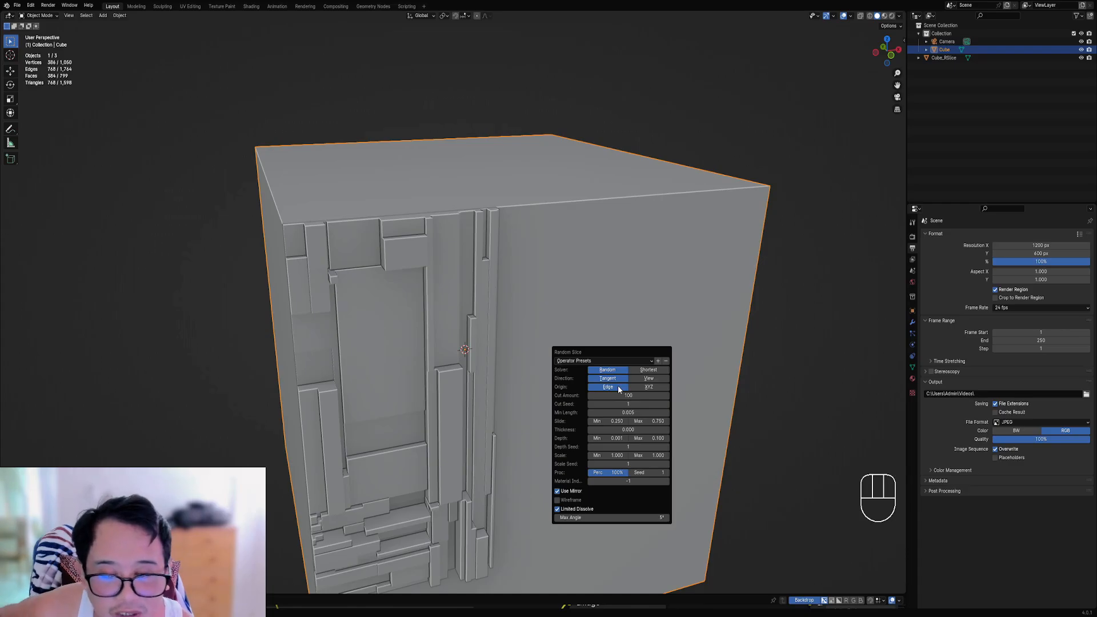
Step: Try cut amounts of 200 and 260 for the random slice and return the amount to 100
{"action": "left_click", "coordinate": [574, 399]}
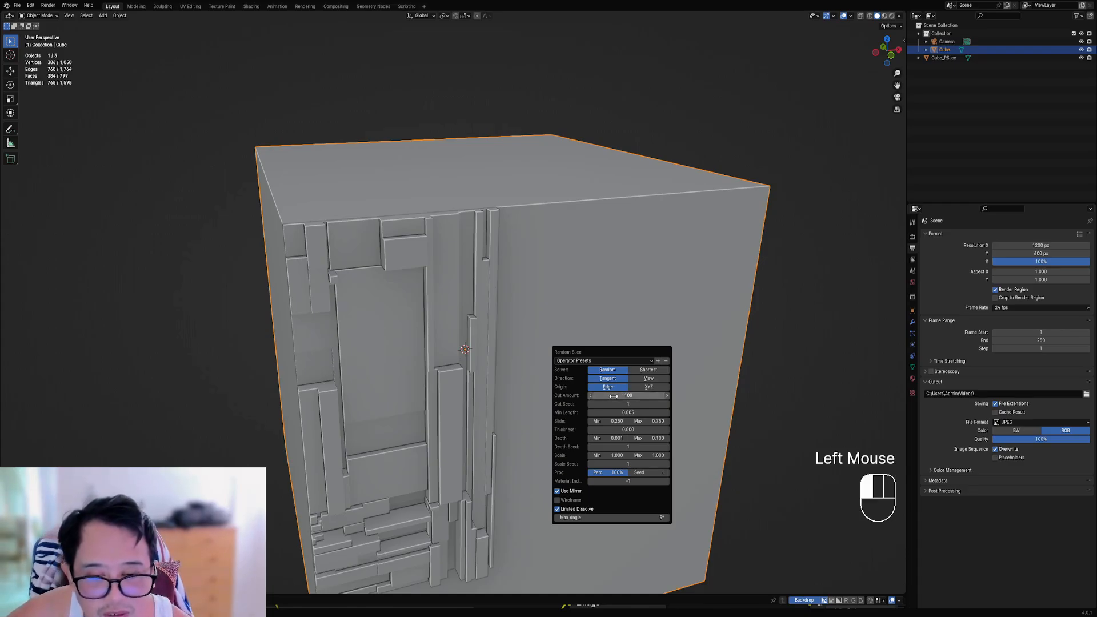
{"action": "left_click", "coordinate": [613, 396]}
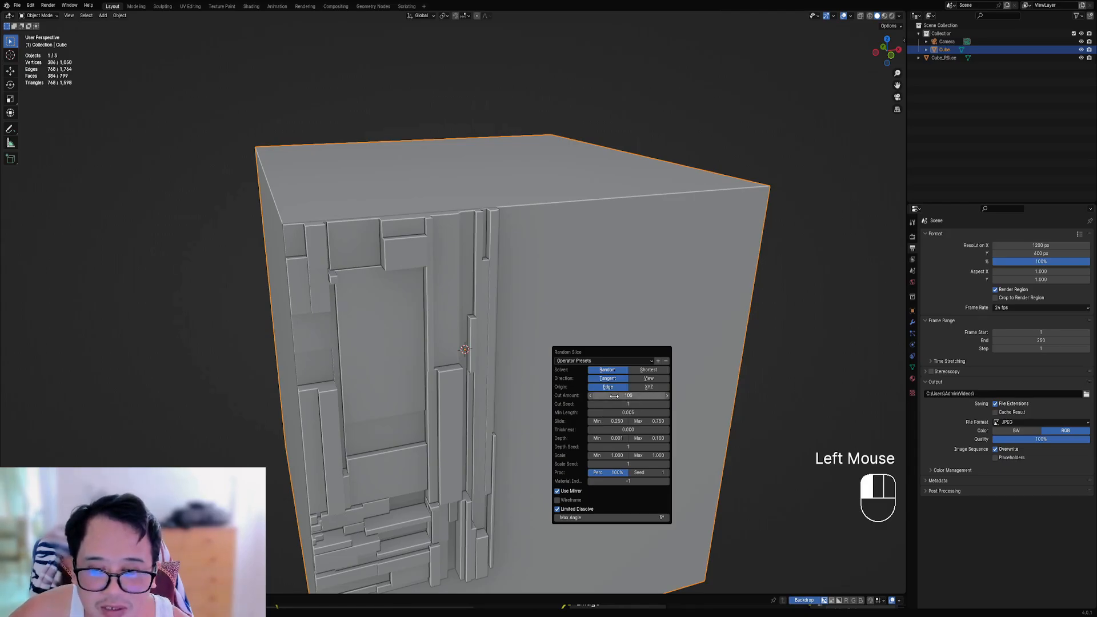
{"action": "type", "text": "200"}
{"action": "key", "text": "Return"}
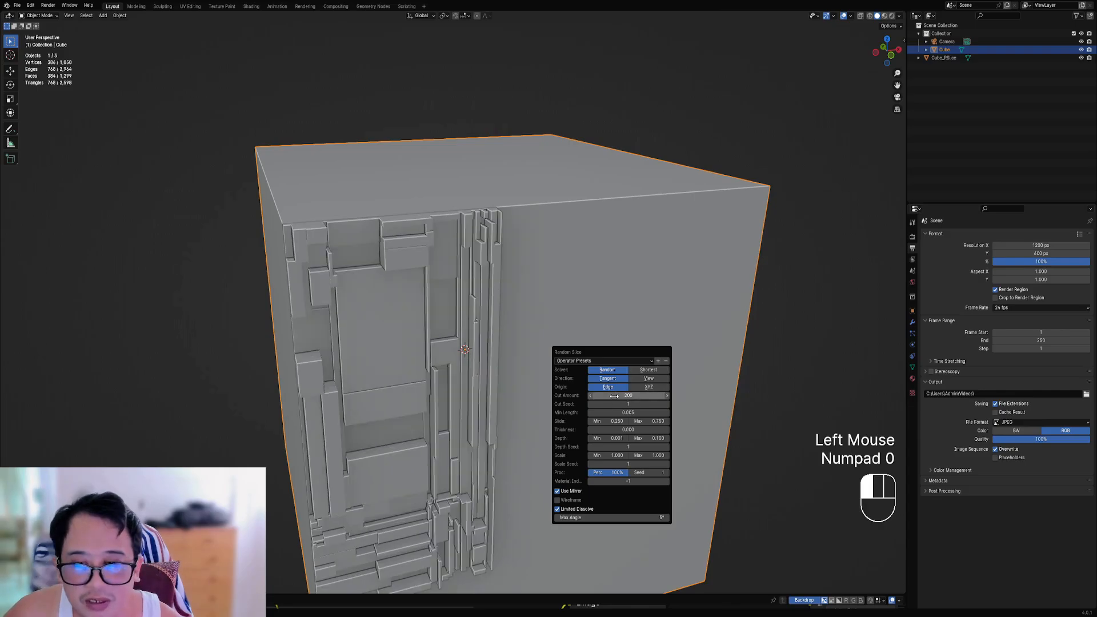
{"action": "left_click_drag", "start_coordinate": [613, 396], "coordinate": [641, 396]}
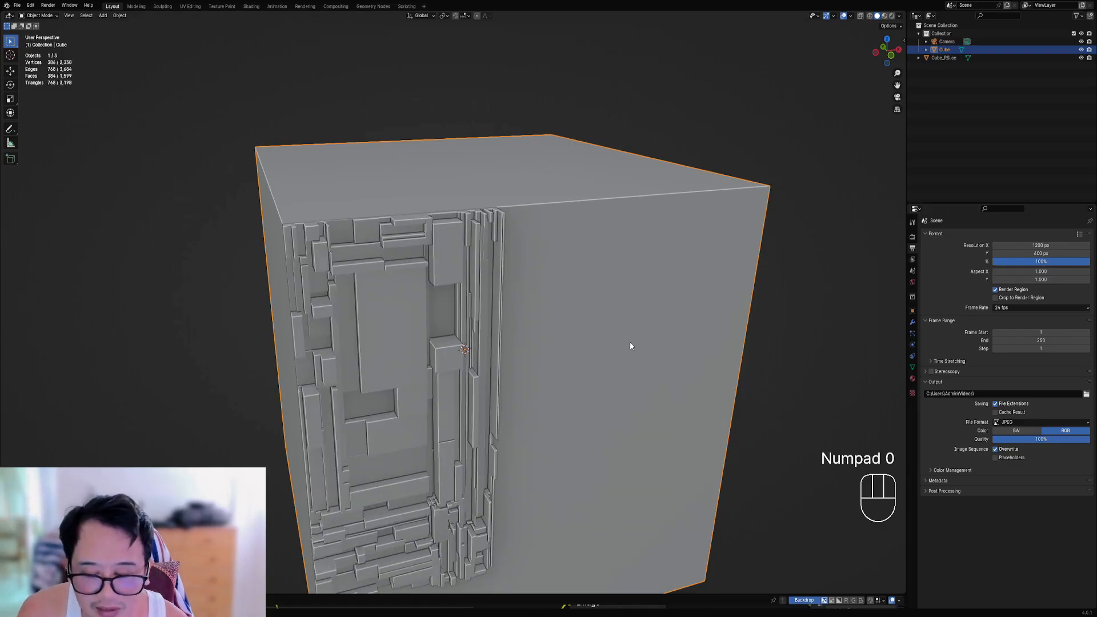
{"action": "key", "text": "F9"}
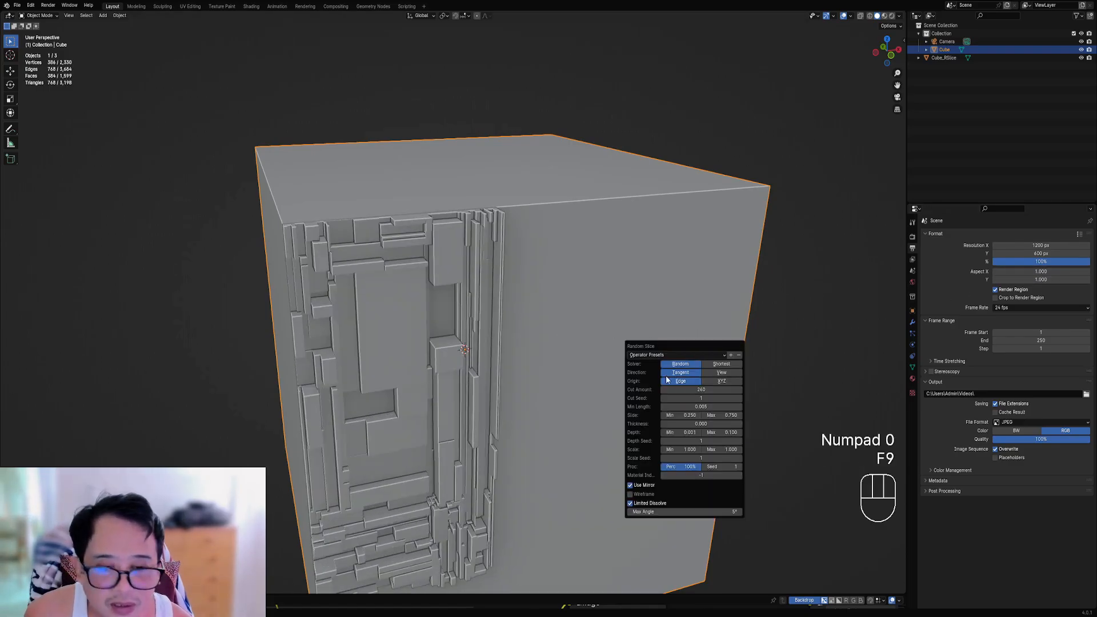
{"action": "left_click", "coordinate": [701, 389]}
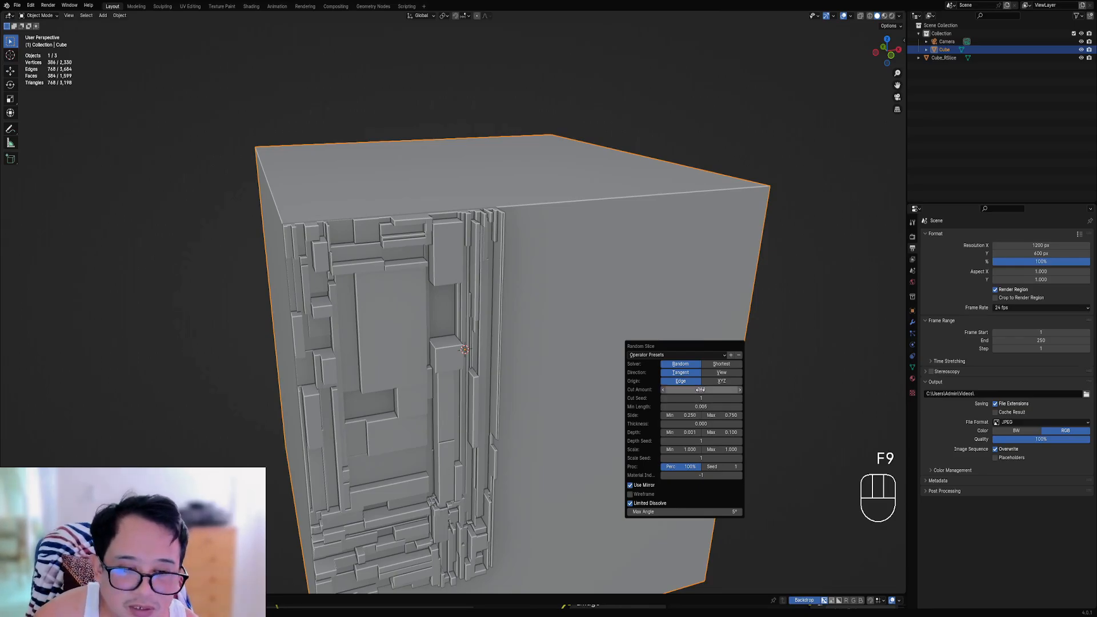
{"action": "type", "text": "100"}
{"action": "key", "text": "Return"}
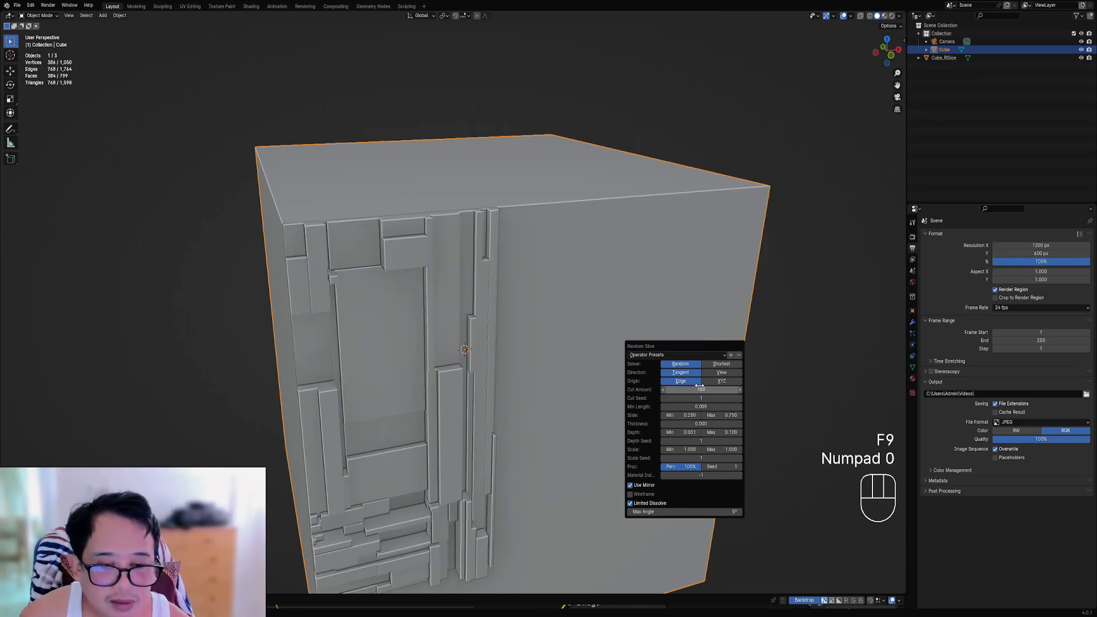
Step: Try a slice thickness of about 0.010 to form gaps between the panels and return the thickness to 0
{"action": "left_click_drag", "start_coordinate": [684, 416], "coordinate": [706, 424]}
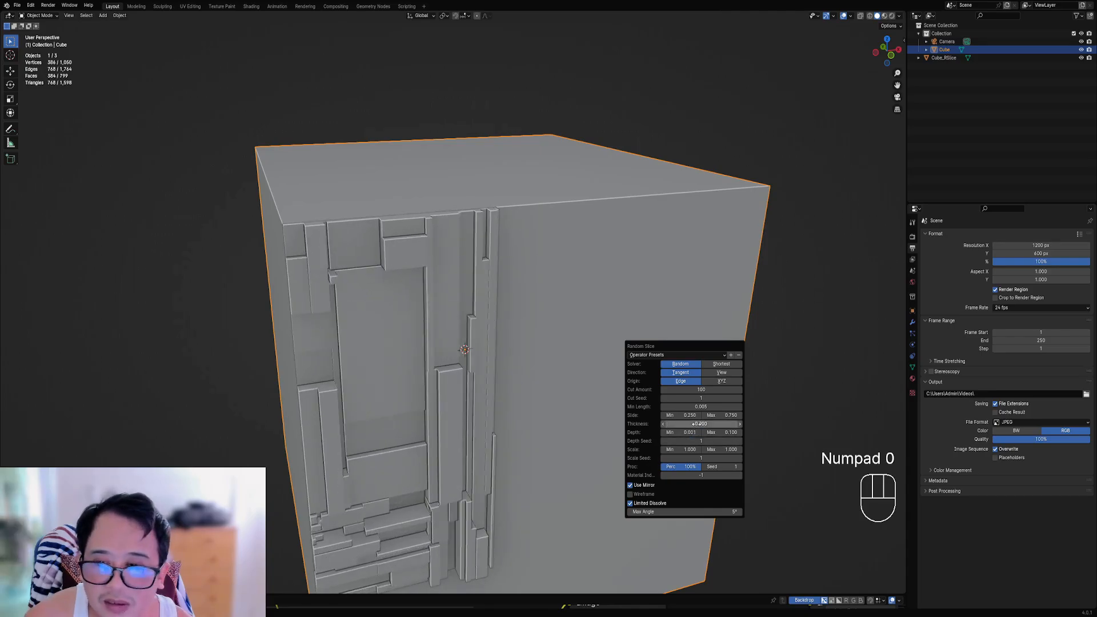
{"action": "left_click_drag", "start_coordinate": [691, 424], "coordinate": [695, 424]}
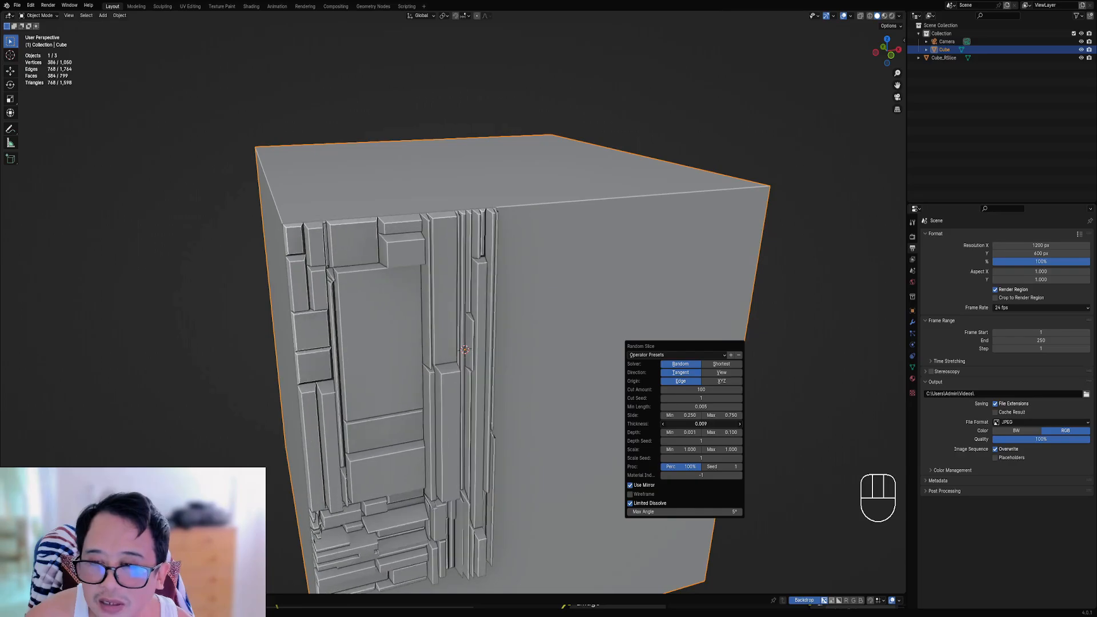
{"action": "left_click_drag", "start_coordinate": [696, 423], "coordinate": [701, 424]}
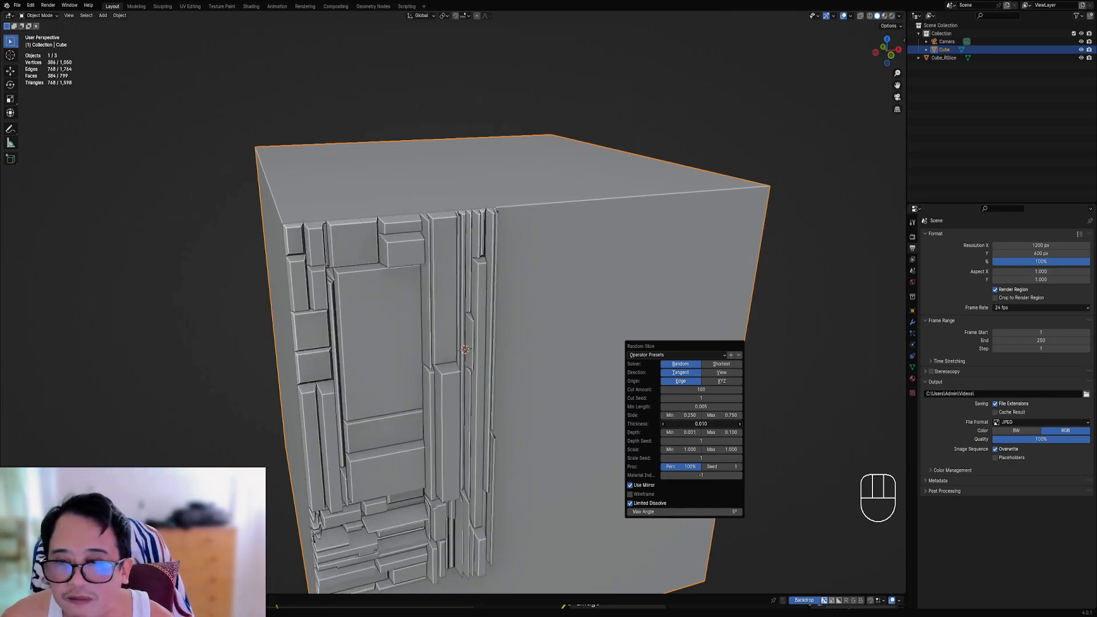
{"action": "mouse_move", "coordinate": [700, 423]}
{"action": "left_mouse_down"}
{"action": "mouse_move", "coordinate": [583, 432]}
{"action": "mouse_move", "coordinate": [691, 433]}
{"action": "left_mouse_up"}
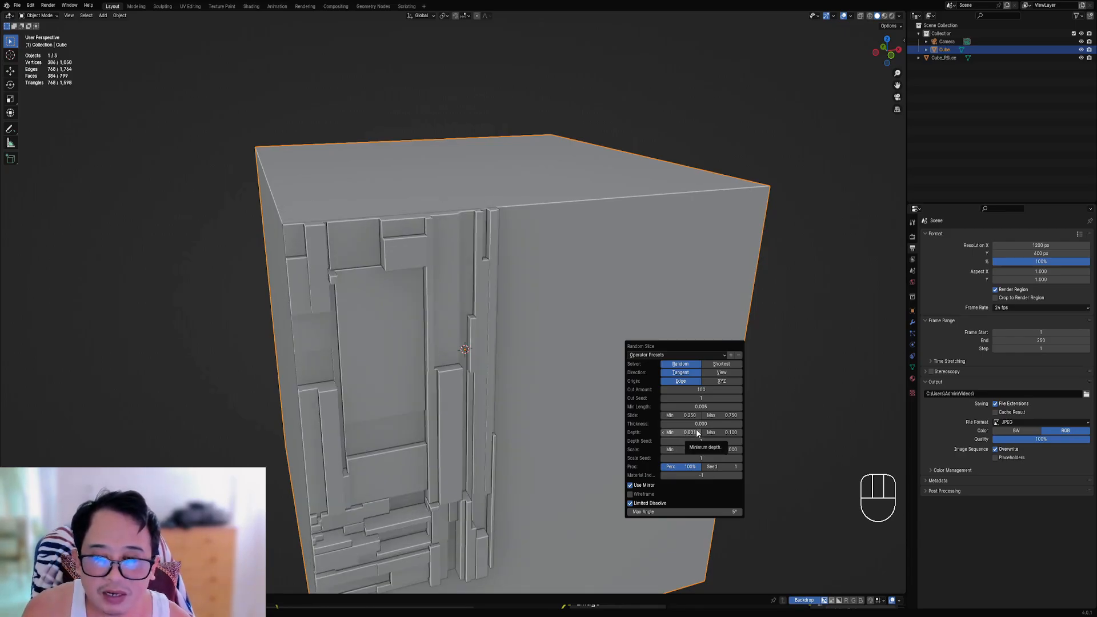
Step: Try out other minimum depth and scale values for the random slice
{"action": "left_click_drag", "start_coordinate": [697, 433], "coordinate": [652, 433]}
{"action": "key", "text": "Escape"}
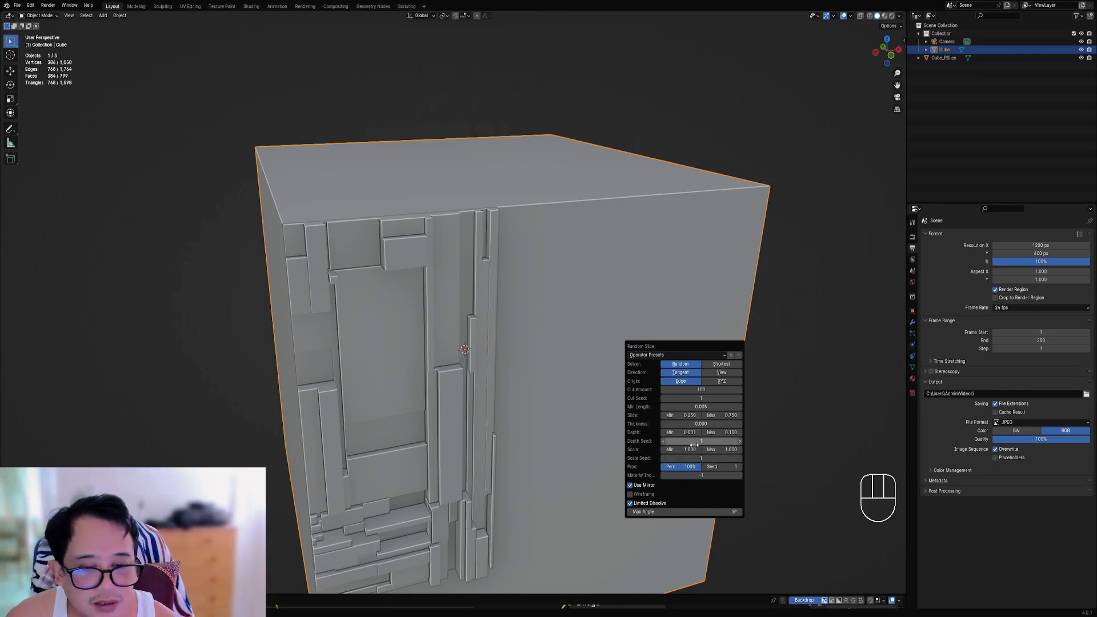
{"action": "mouse_move", "coordinate": [722, 450]}
{"action": "left_mouse_down"}
{"action": "mouse_move", "coordinate": [680, 451]}
{"action": "mouse_move", "coordinate": [701, 451]}
{"action": "left_mouse_up"}
{"action": "key", "text": "Escape"}
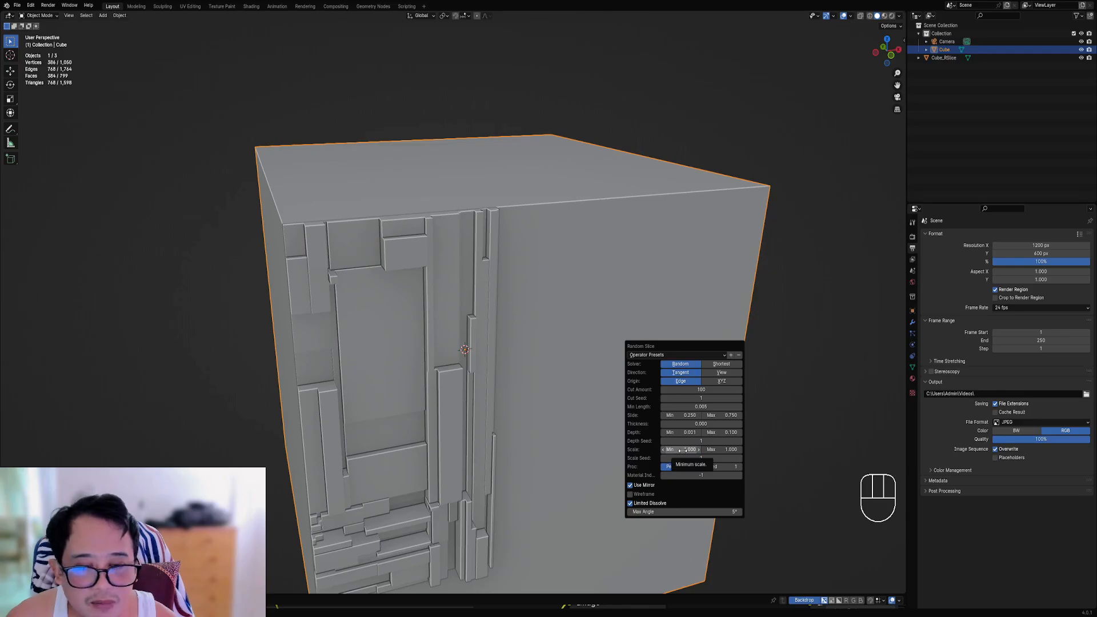
{"action": "mouse_move", "coordinate": [682, 450]}
{"action": "left_mouse_down"}
{"action": "mouse_move", "coordinate": [665, 451]}
{"action": "mouse_move", "coordinate": [682, 450]}
{"action": "left_mouse_up"}
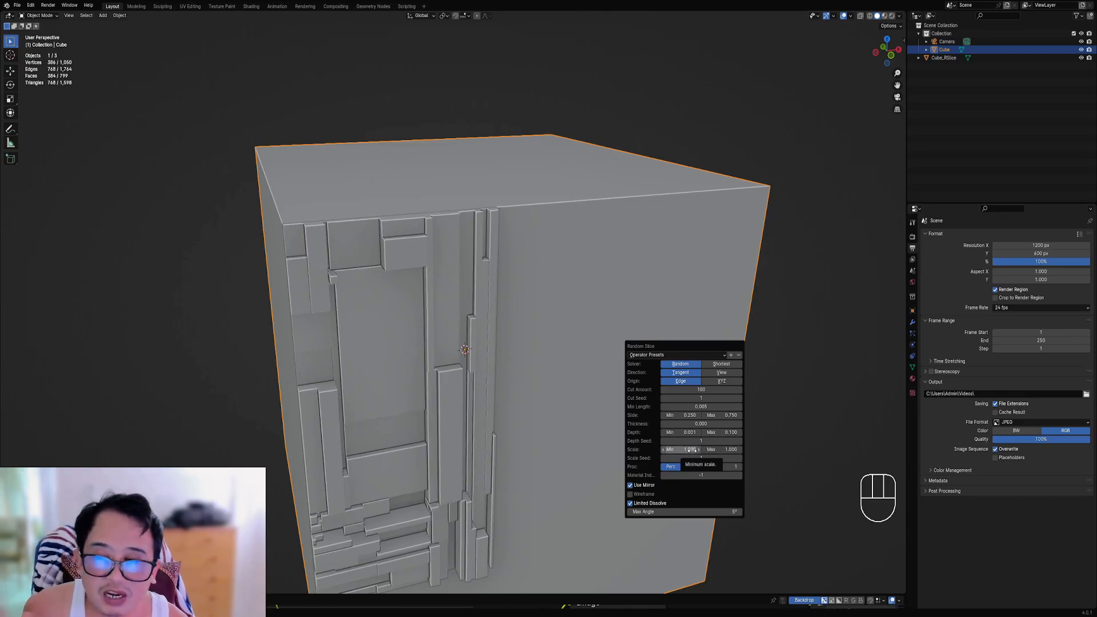
Step: Try a minimum scale of 0.9 for the random slice's panels and set it to 0.95
{"action": "middle_click_drag", "start_coordinate": [474, 412], "coordinate": [536, 390]}
{"action": "scroll", "coordinate": [488, 397], "scroll_direction": "up", "scroll_amount": 2}
{"action": "key", "text": "F9"}
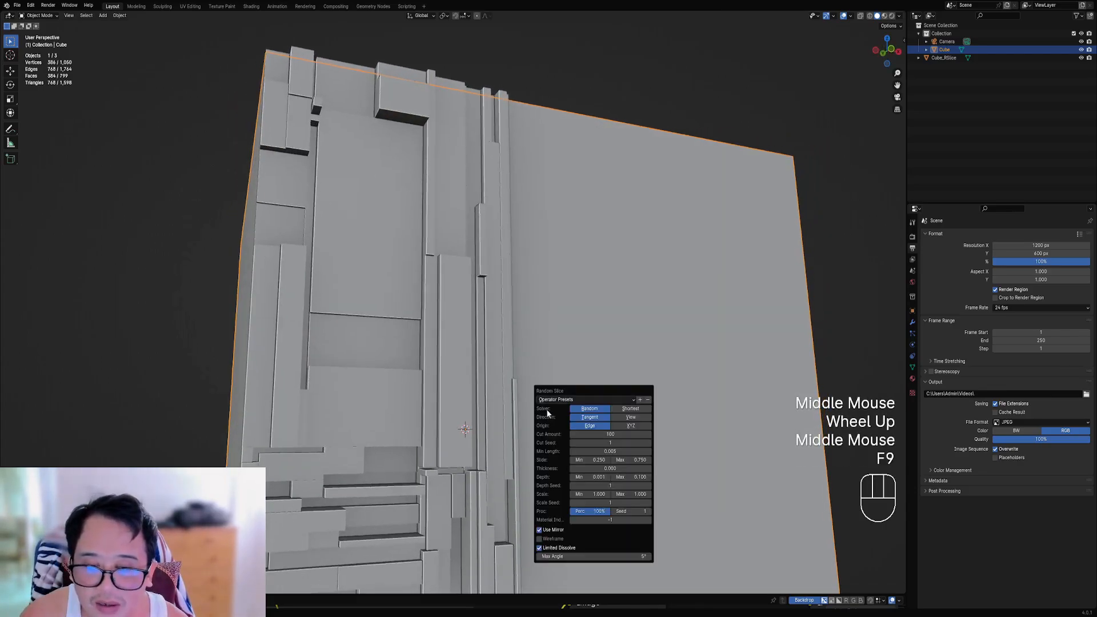
{"action": "left_click_drag", "start_coordinate": [628, 494], "coordinate": [593, 494]}
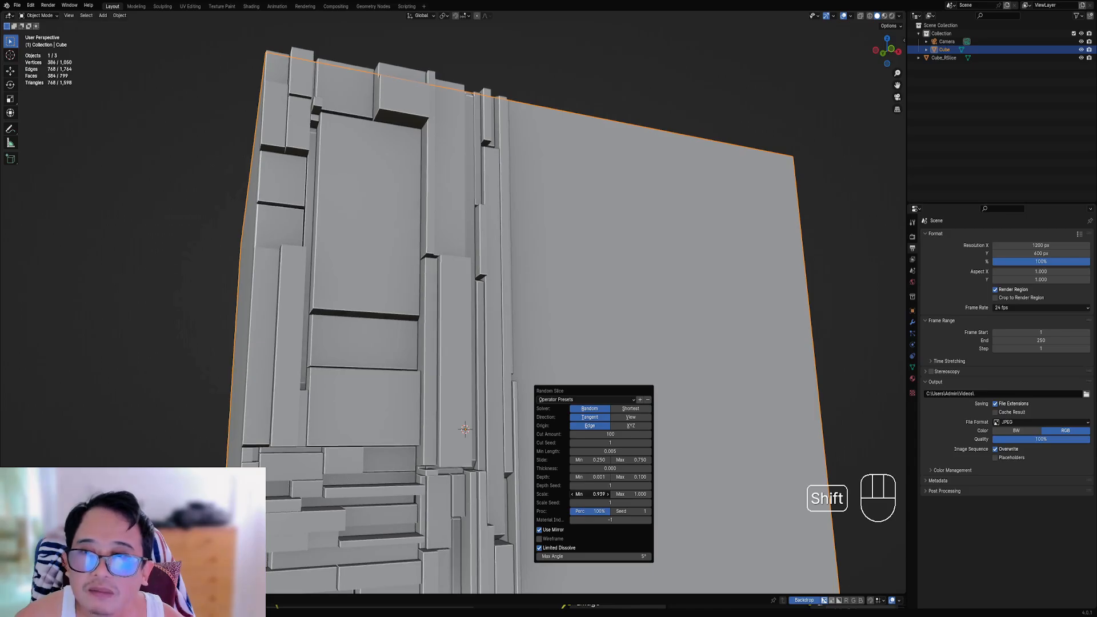
{"action": "left_click", "coordinate": [599, 494]}
{"action": "key", "text": "BackSpace"}
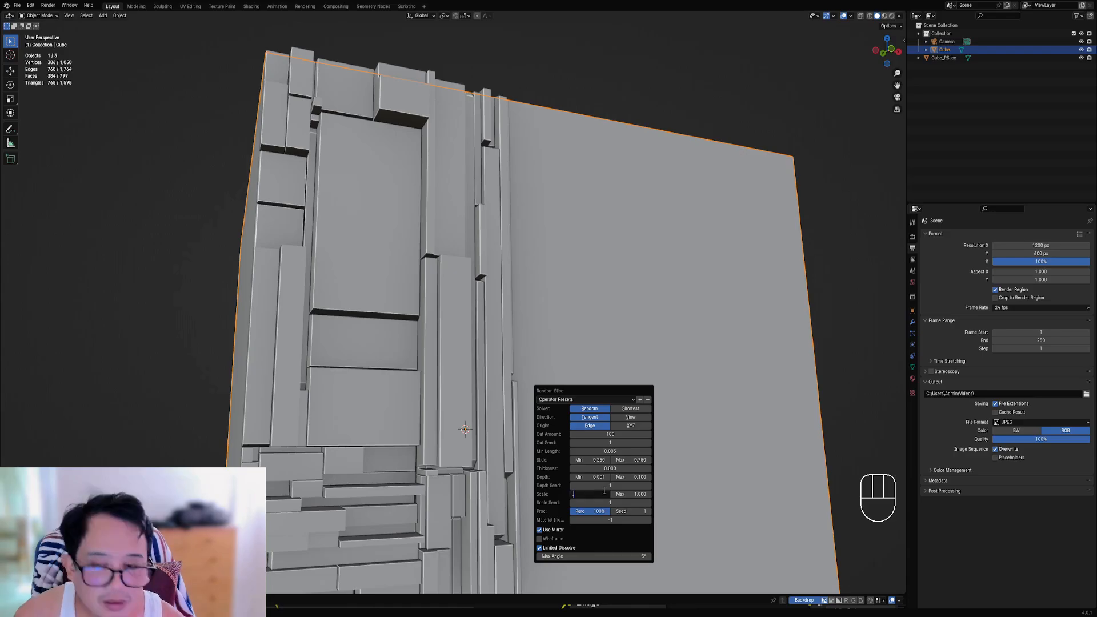
{"action": "type", "text": "0.9"}
{"action": "key", "text": "Return"}
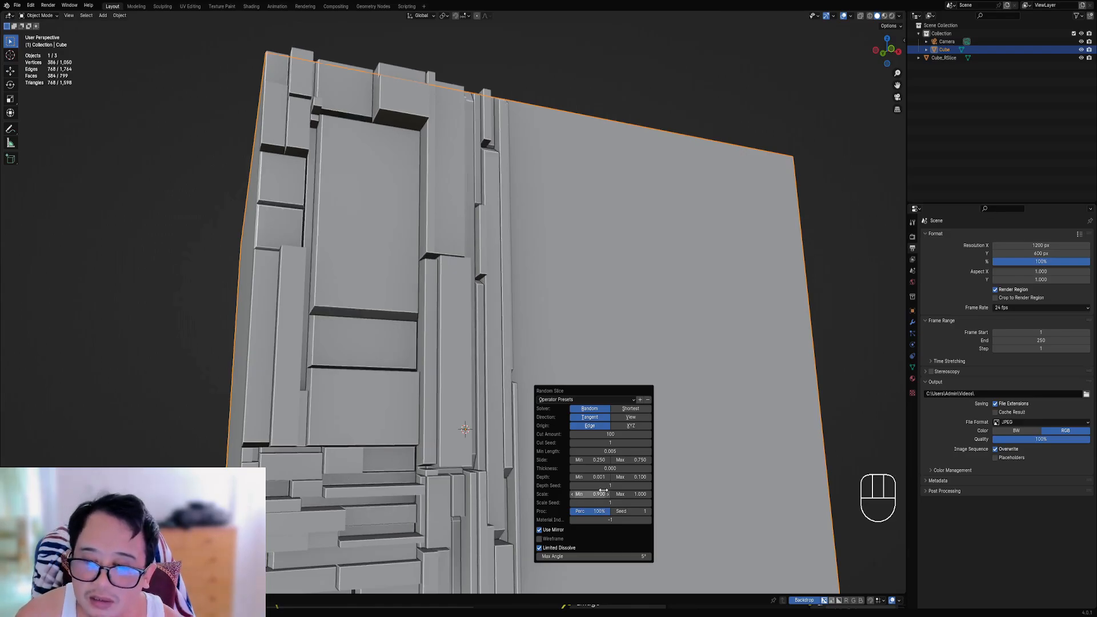
{"action": "left_click", "coordinate": [602, 490]}
{"action": "type", "text": ".95"}
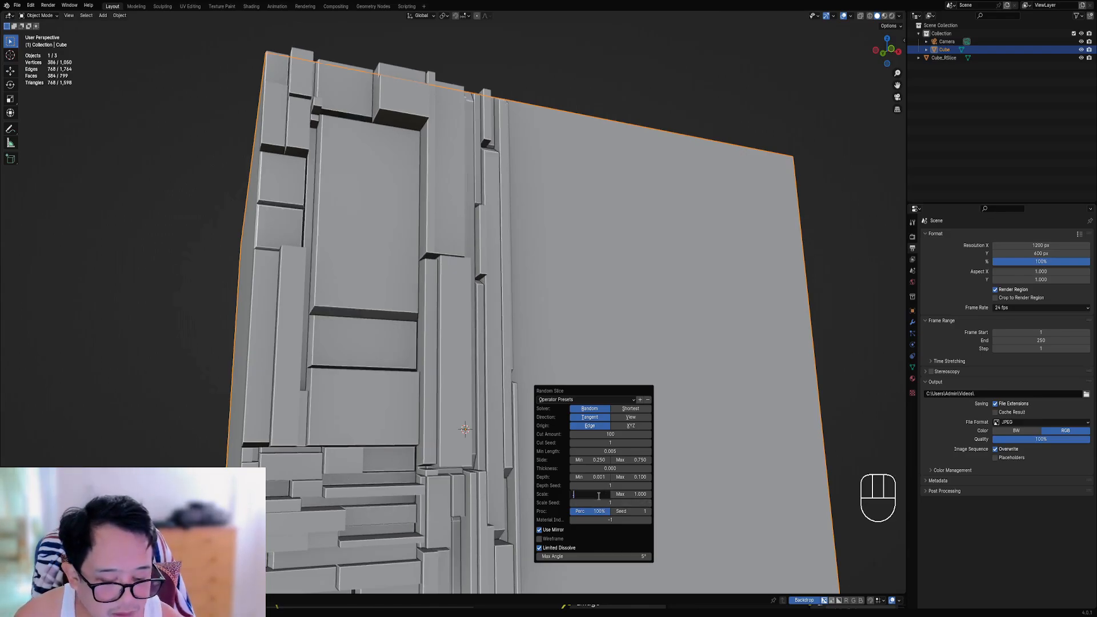
{"action": "key", "text": "Return"}
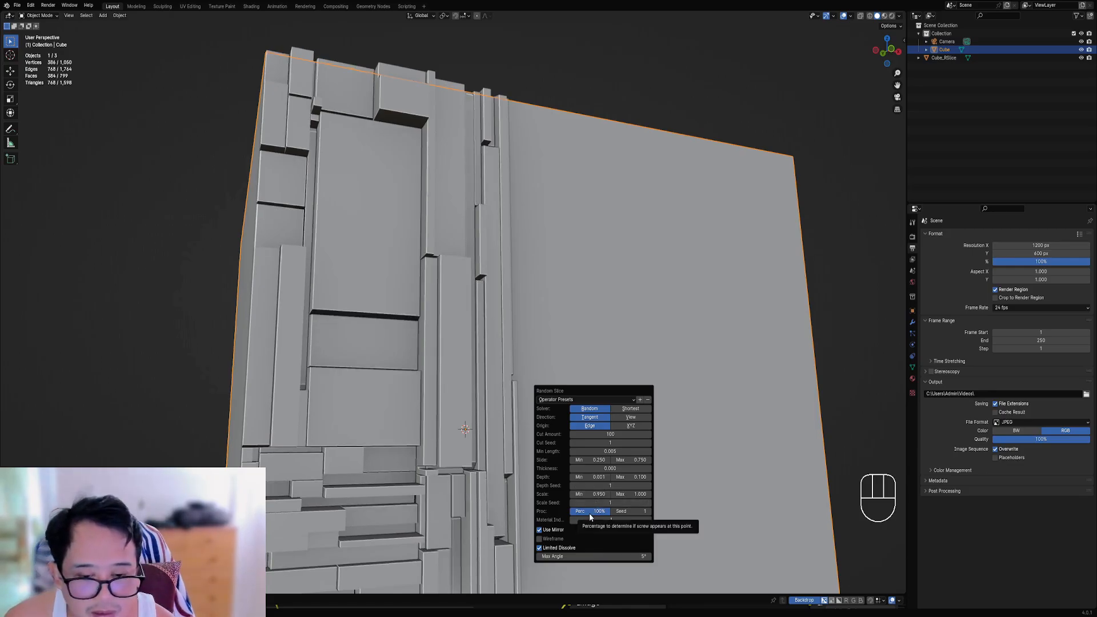
Step: Try a lower panel percentage for the random slice and return it to 100%
{"action": "mouse_move", "coordinate": [598, 516]}
{"action": "left_mouse_down"}
{"action": "mouse_move", "coordinate": [564, 516]}
{"action": "mouse_move", "coordinate": [585, 511]}
{"action": "left_mouse_up"}
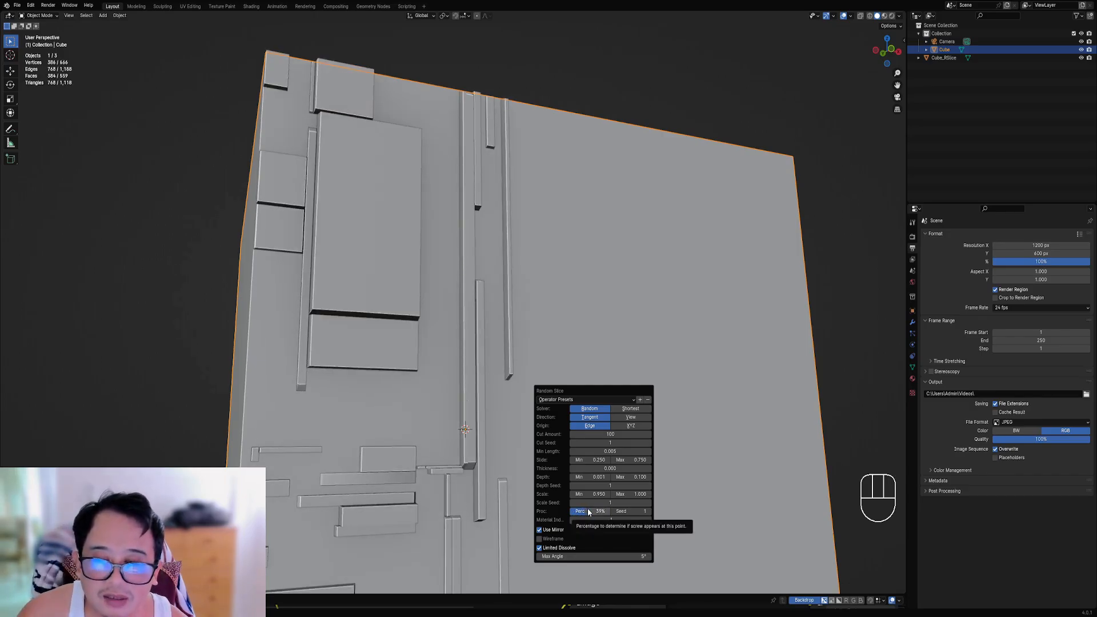
{"action": "left_click_drag", "start_coordinate": [583, 512], "coordinate": [603, 512]}
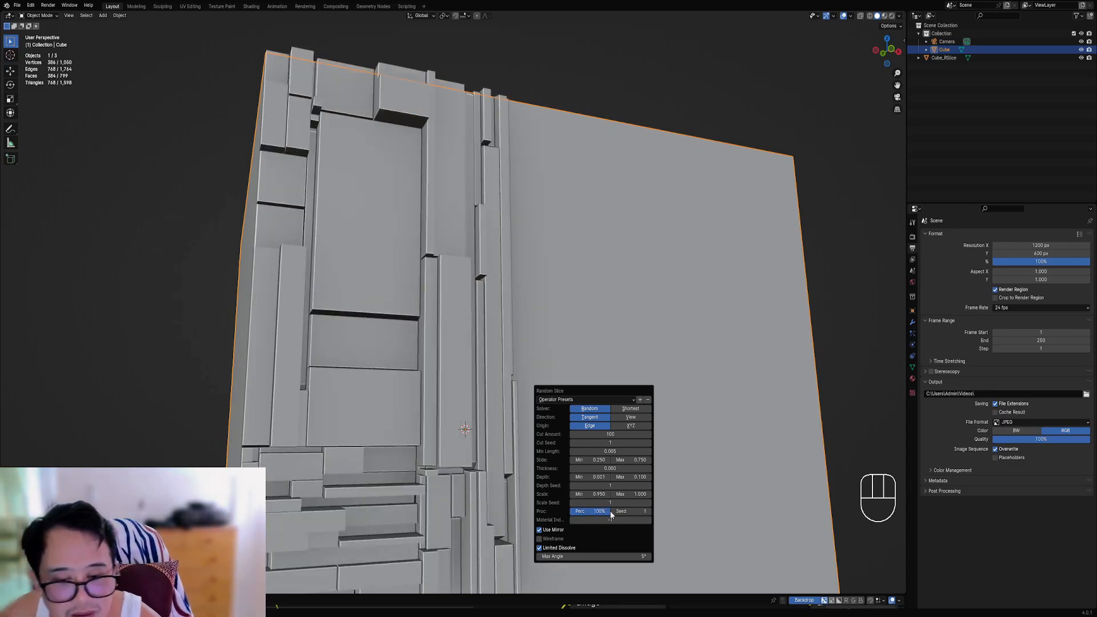
Step: Try the random slice's Wireframe option, switch it back off and disable Limited Dissolve
{"action": "left_click", "coordinate": [556, 539]}
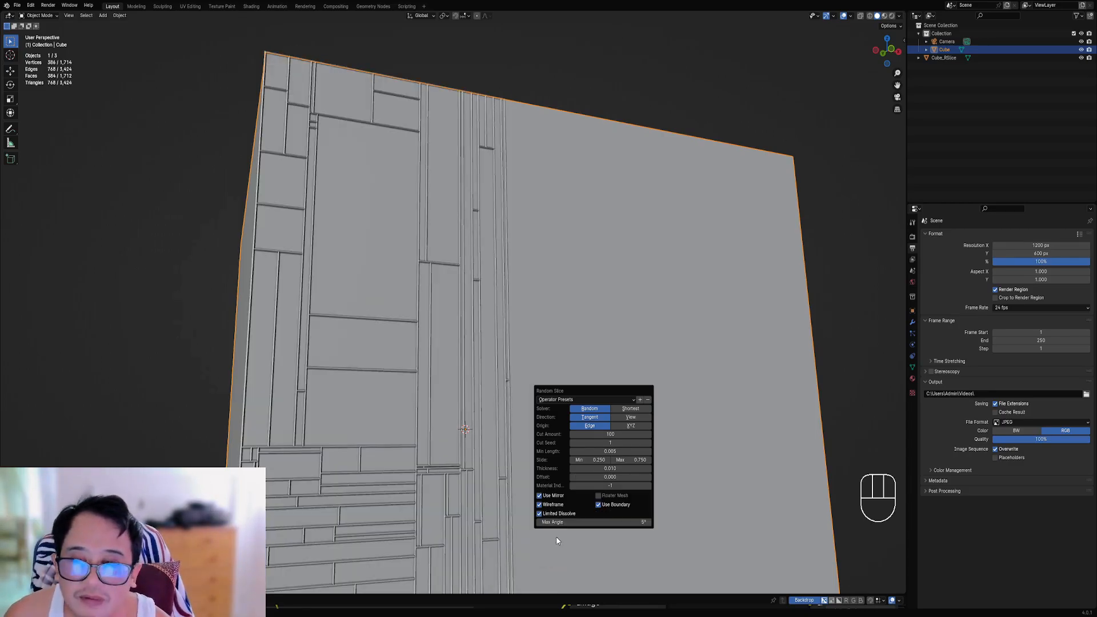
{"action": "left_click", "coordinate": [560, 505]}
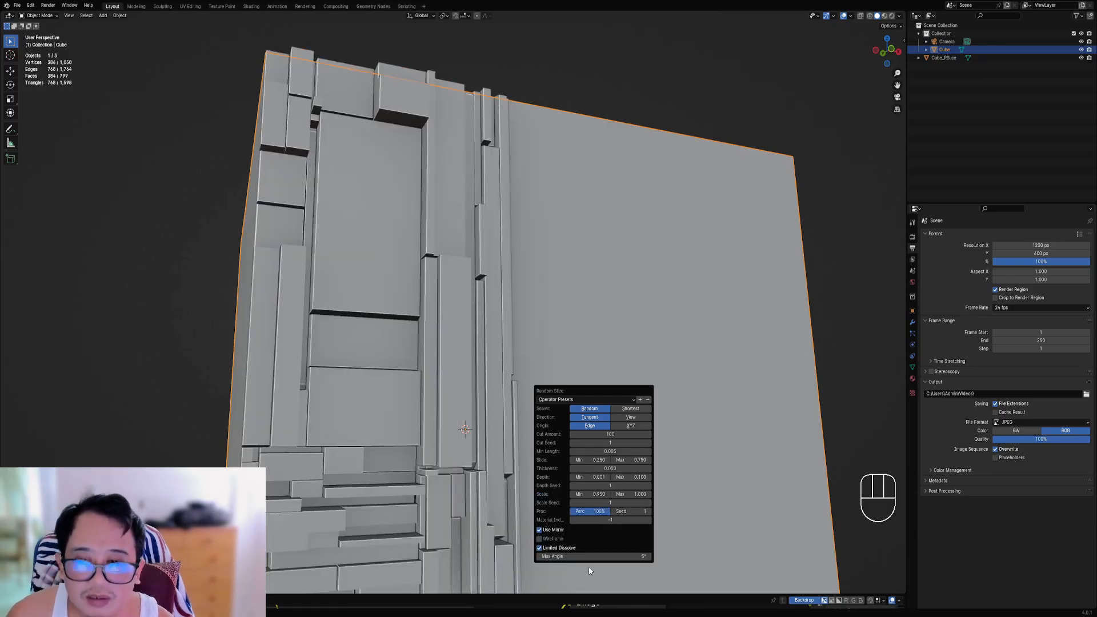
{"action": "left_click", "coordinate": [546, 547]}
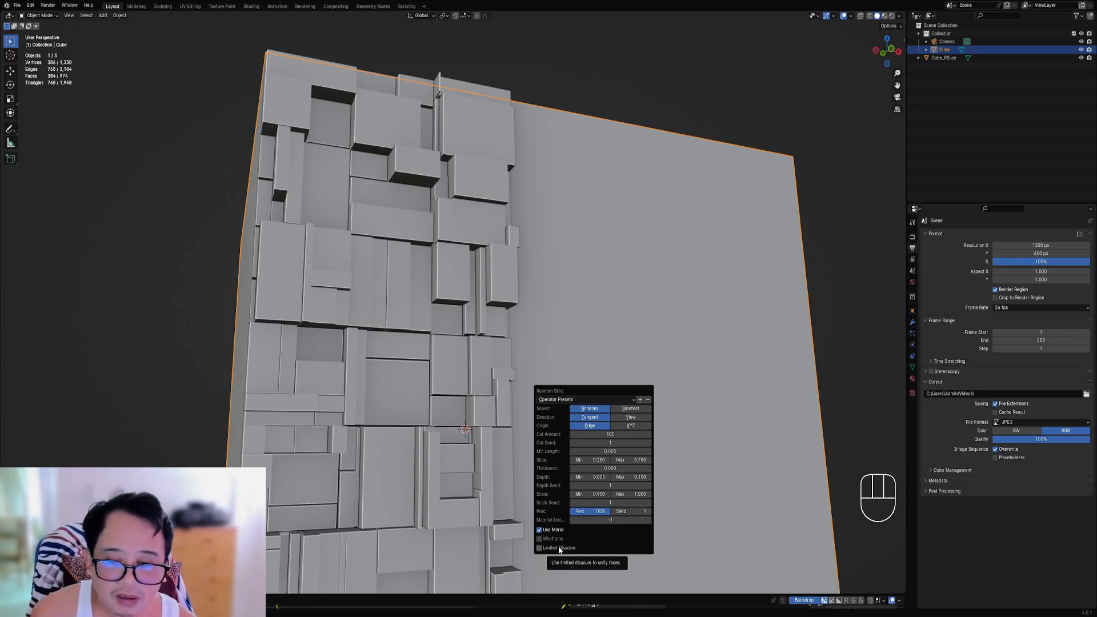
Step: In Edit Mode, select the block of faces three wide and six high at the upper right of the cube's front side
{"action": "scroll", "coordinate": [595, 331], "scroll_direction": "down", "scroll_amount": 2}
{"action": "middle_click_drag", "start_coordinate": [595, 331], "coordinate": [574, 338], "text": "alt"}
{"action": "right_click", "coordinate": [537, 306]}
{"action": "key", "text": "Tab"}
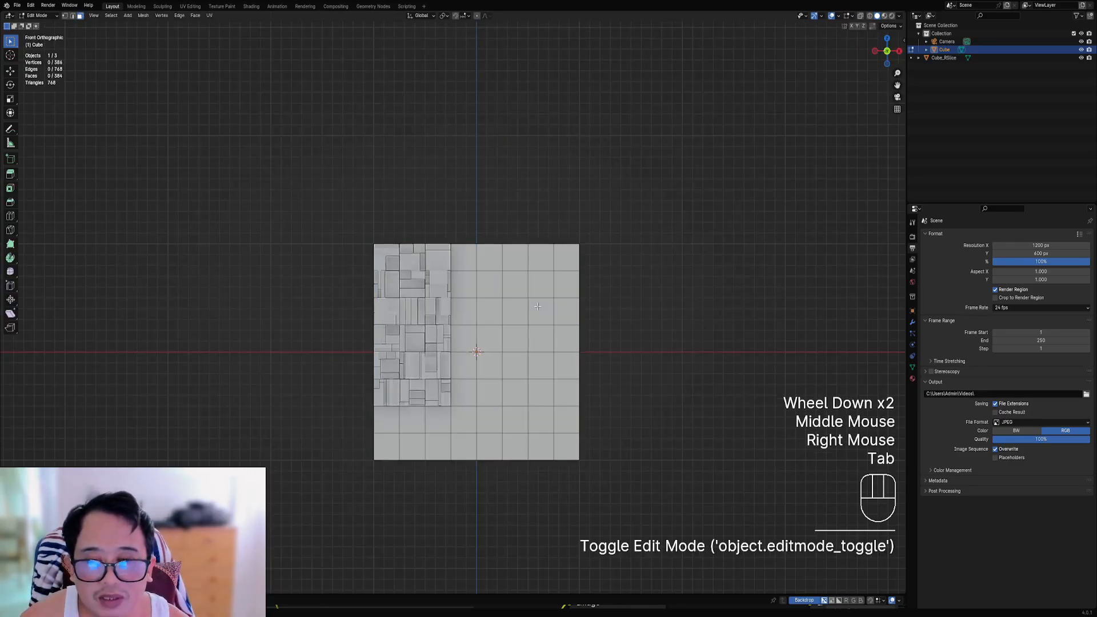
{"action": "key", "text": "shift"}
{"action": "middle_click_drag", "start_coordinate": [537, 306], "coordinate": [506, 306], "text": "shift"}
{"action": "scroll", "coordinate": [507, 307], "scroll_direction": "up", "scroll_amount": 1}
{"action": "key", "text": "3"}
{"action": "right_click", "coordinate": [499, 238]}
{"action": "right_click", "coordinate": [571, 419], "text": "ctrl+shift"}
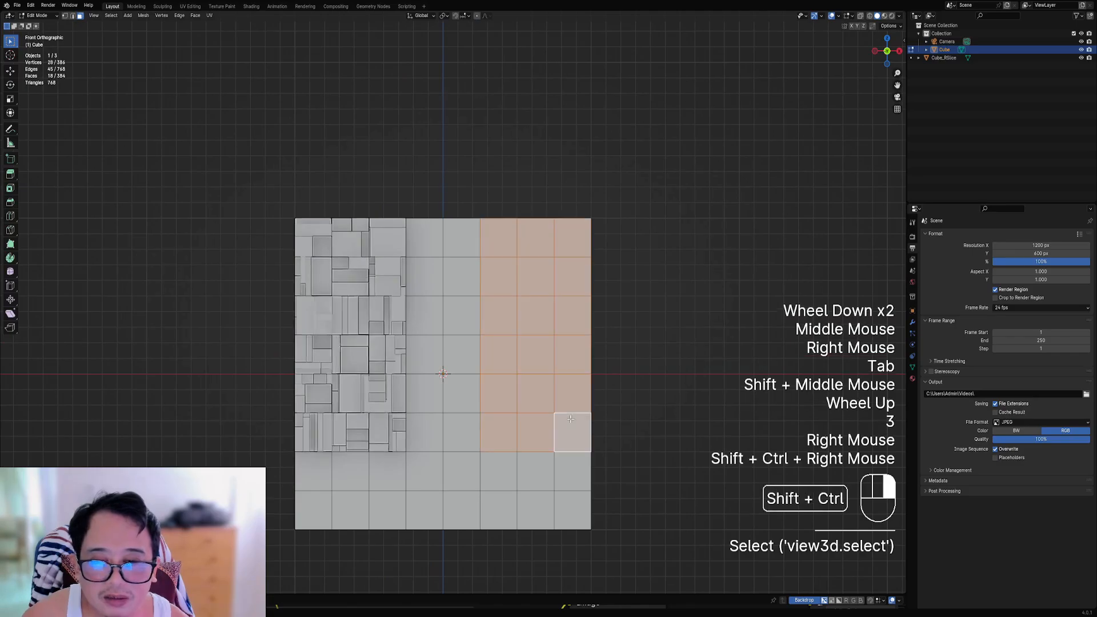
{"action": "middle_click_drag", "start_coordinate": [619, 382], "coordinate": [592, 372]}
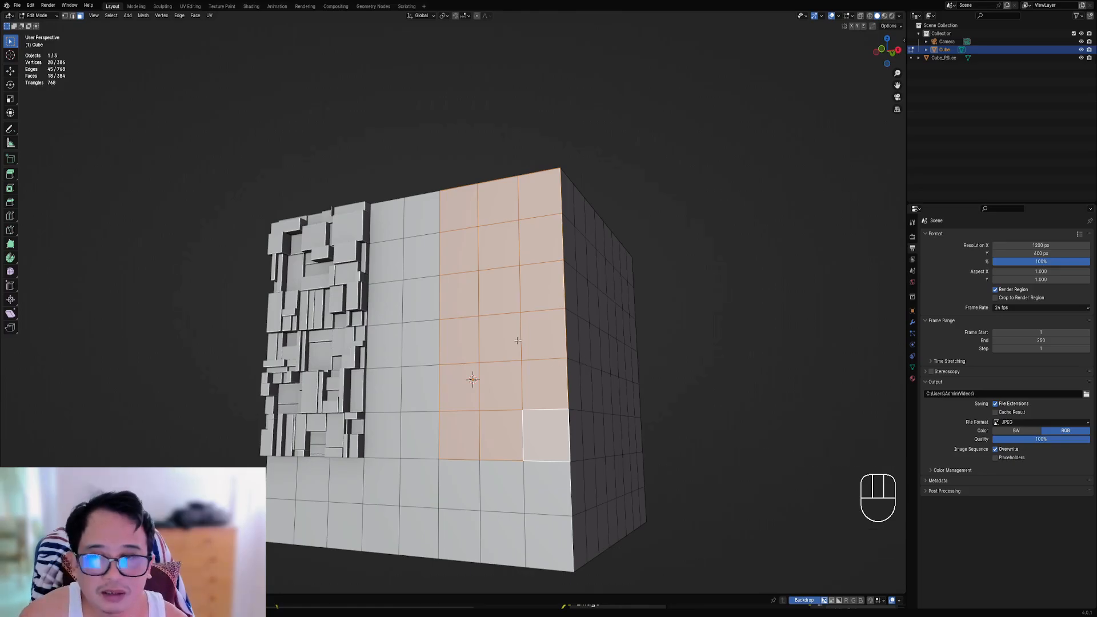
{"action": "key", "text": "shift+q"}
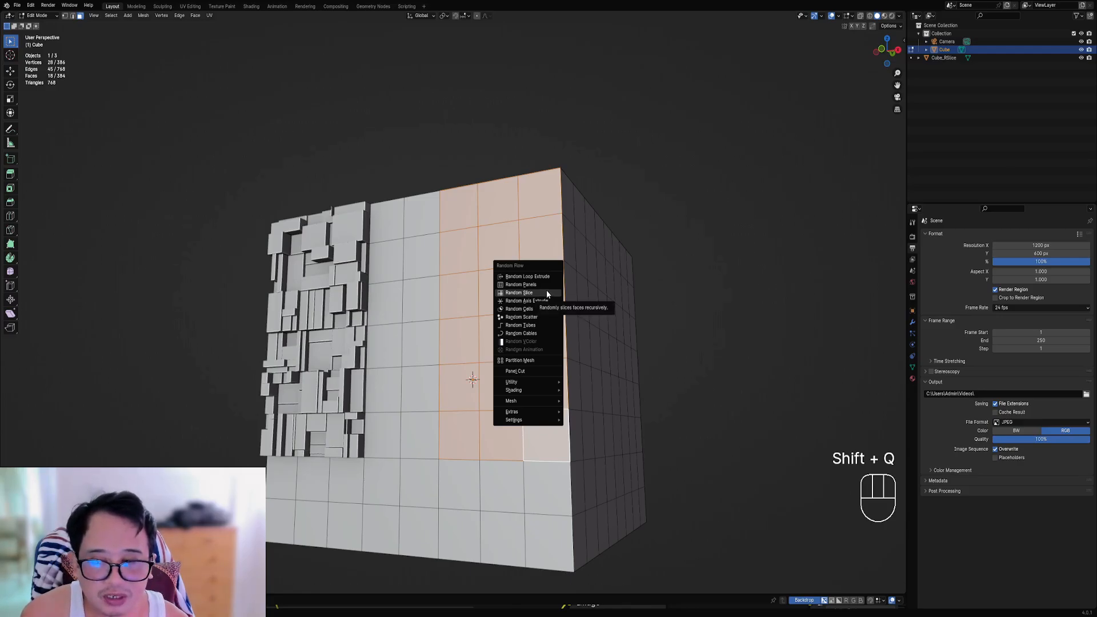
{"action": "middle_click_drag", "start_coordinate": [546, 294], "coordinate": [514, 314]}
{"action": "scroll", "coordinate": [520, 320], "scroll_direction": "down", "scroll_amount": 1}
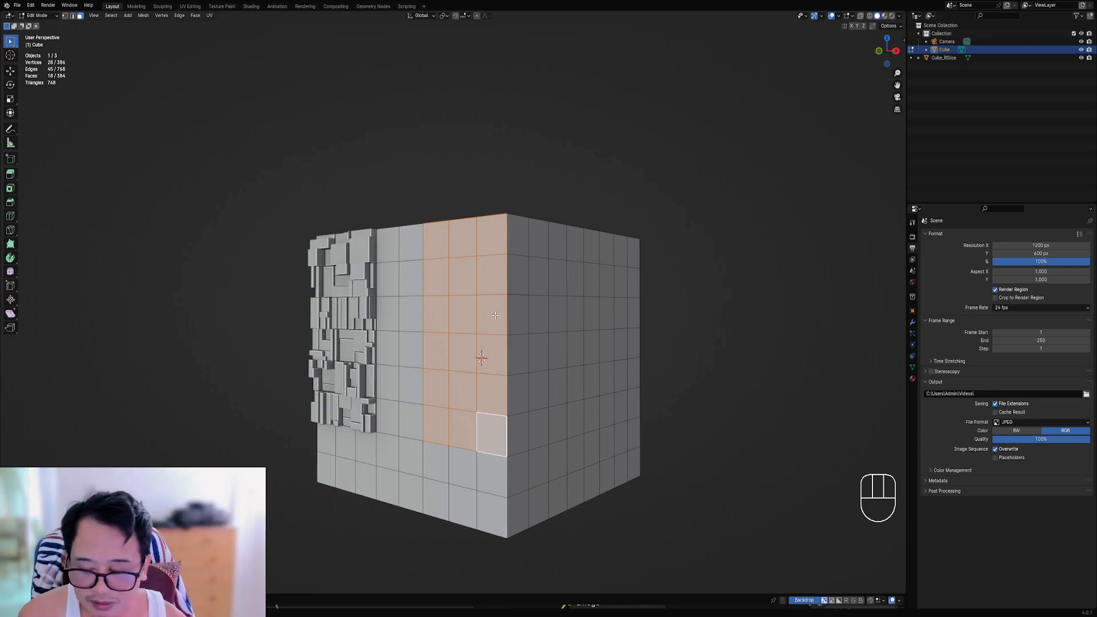
{"action": "scroll", "coordinate": [529, 280], "scroll_direction": "down", "scroll_amount": 2}
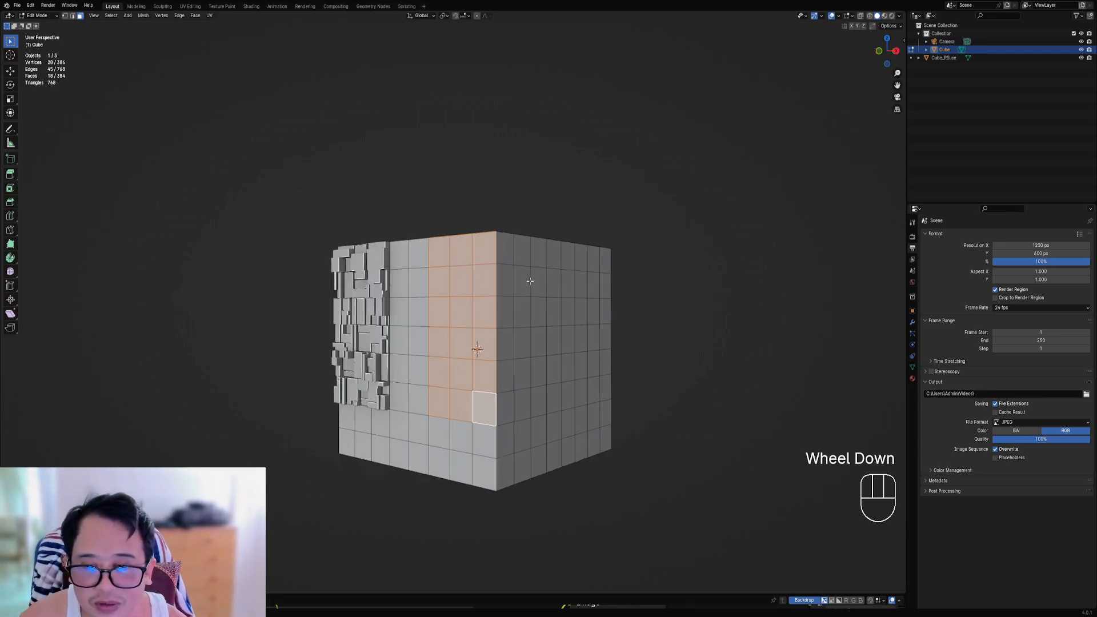
Step: Try Limited Dissolve on the selected block of faces to merge them, and undo it
{"action": "key", "text": "x"}
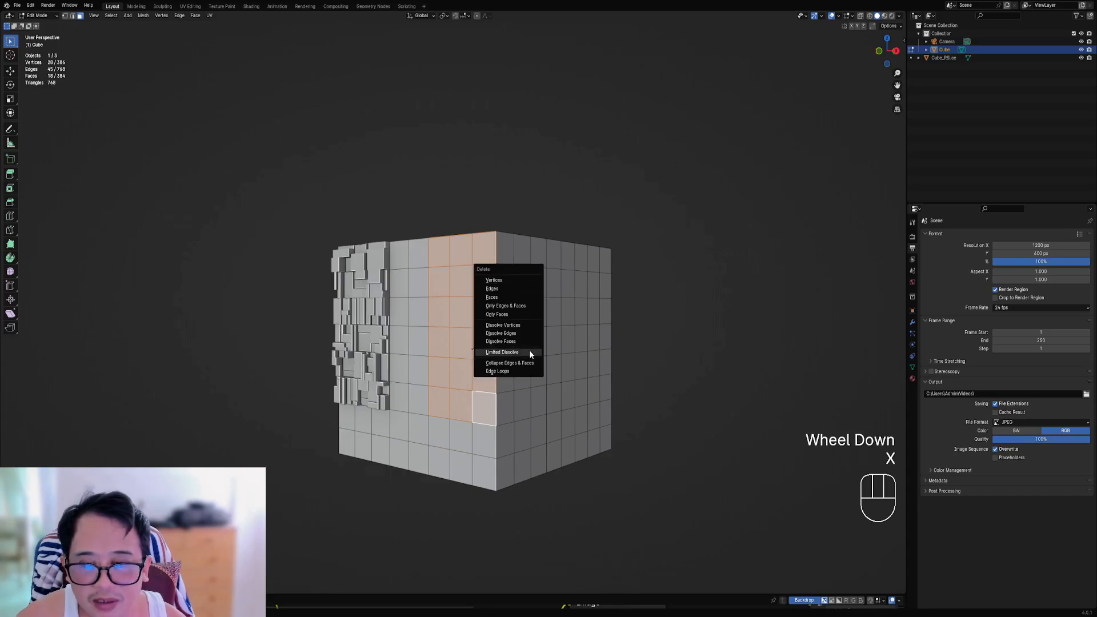
{"action": "middle_click_drag", "start_coordinate": [537, 281], "coordinate": [543, 274]}
{"action": "scroll", "coordinate": [564, 264], "scroll_direction": "up", "scroll_amount": 2}
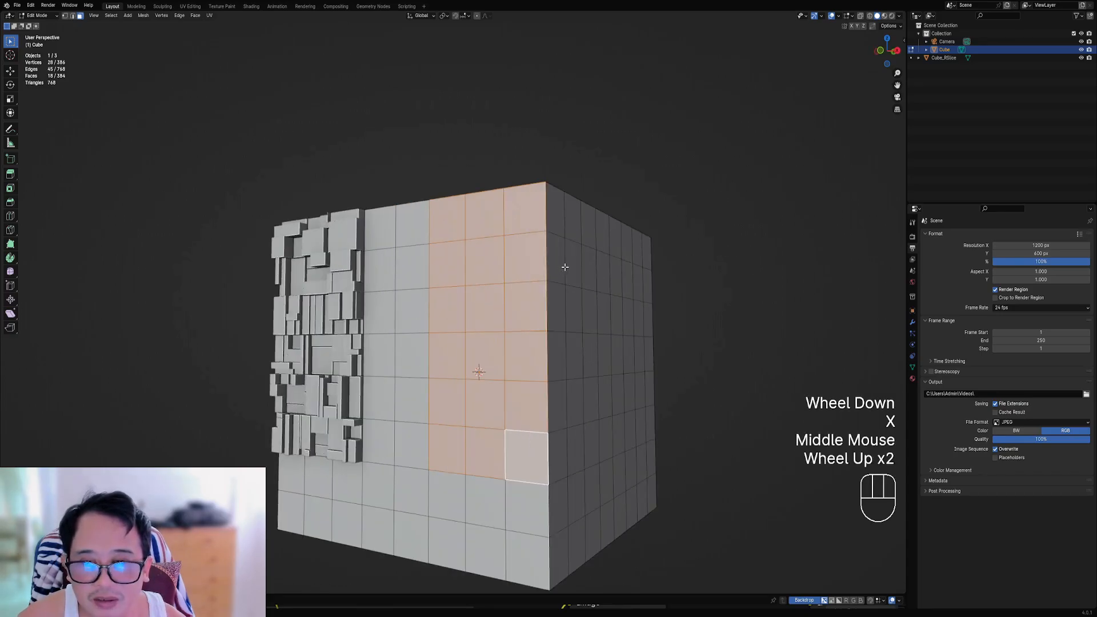
{"action": "key", "text": "x"}
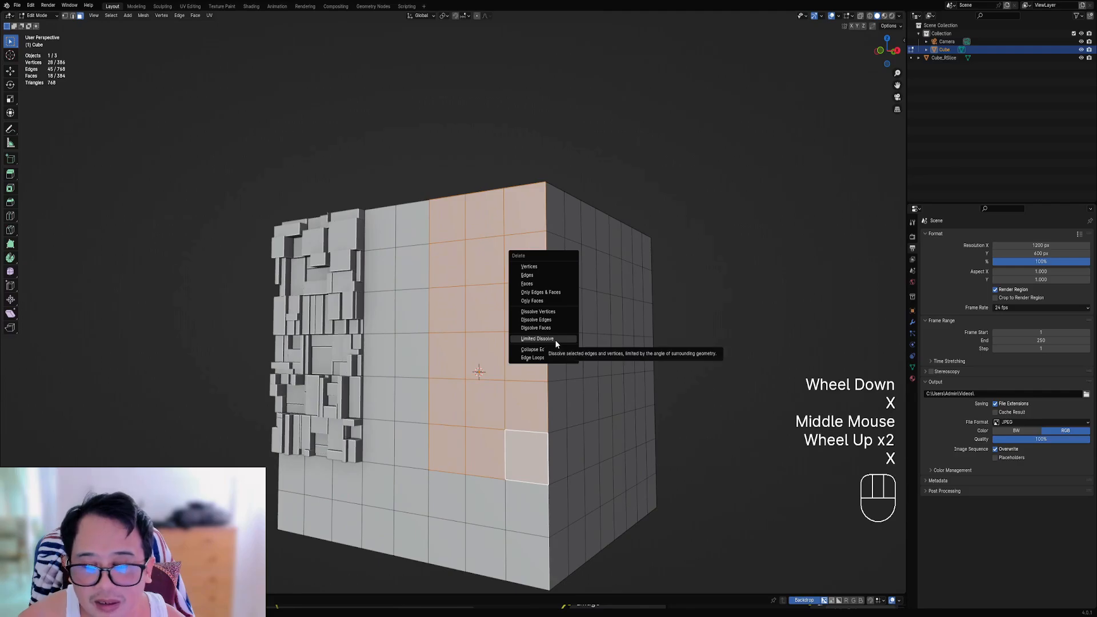
{"action": "left_click", "coordinate": [537, 339]}
{"action": "scroll", "coordinate": [537, 275], "scroll_direction": "down", "scroll_amount": 1}
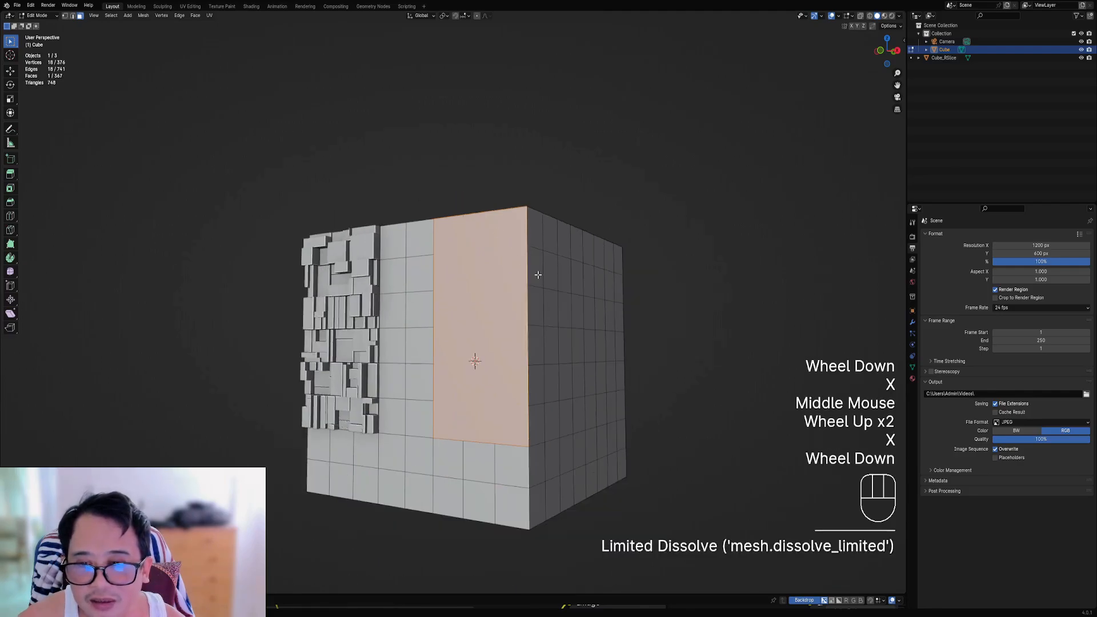
{"action": "key", "text": "ctrl+z"}
Step: Return to Object Mode and run Random Slice on the selected faces with a cut seed of 8
{"action": "key", "text": "Tab"}
{"action": "key", "text": "shift+q"}
{"action": "left_click", "coordinate": [574, 266]}
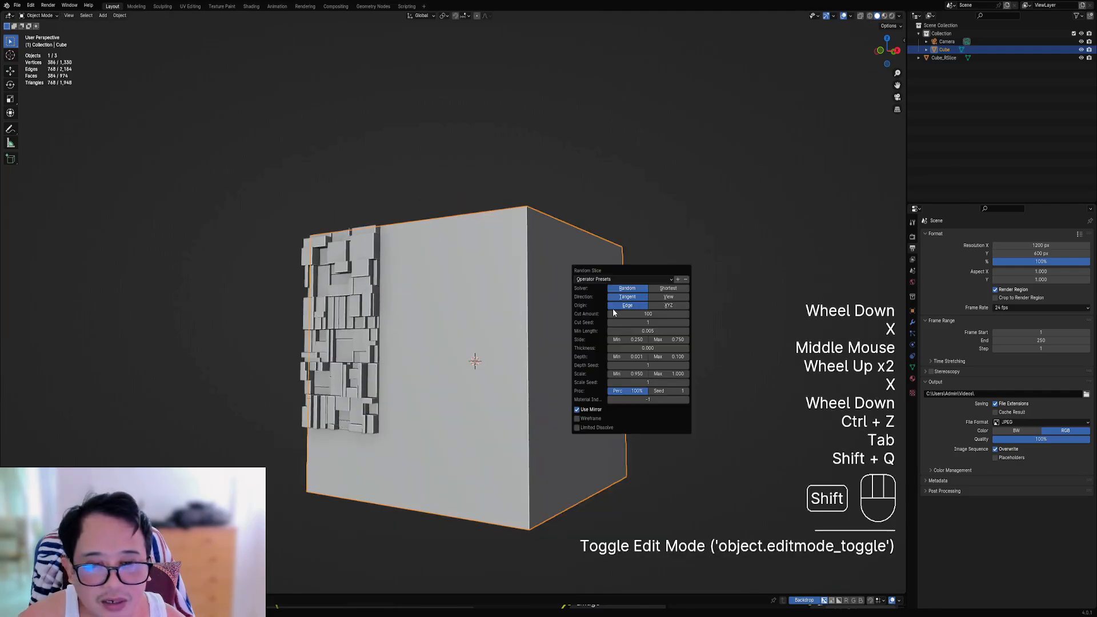
{"action": "scroll", "coordinate": [635, 322], "scroll_direction": "up", "scroll_amount": 7, "text": "ctrl"}
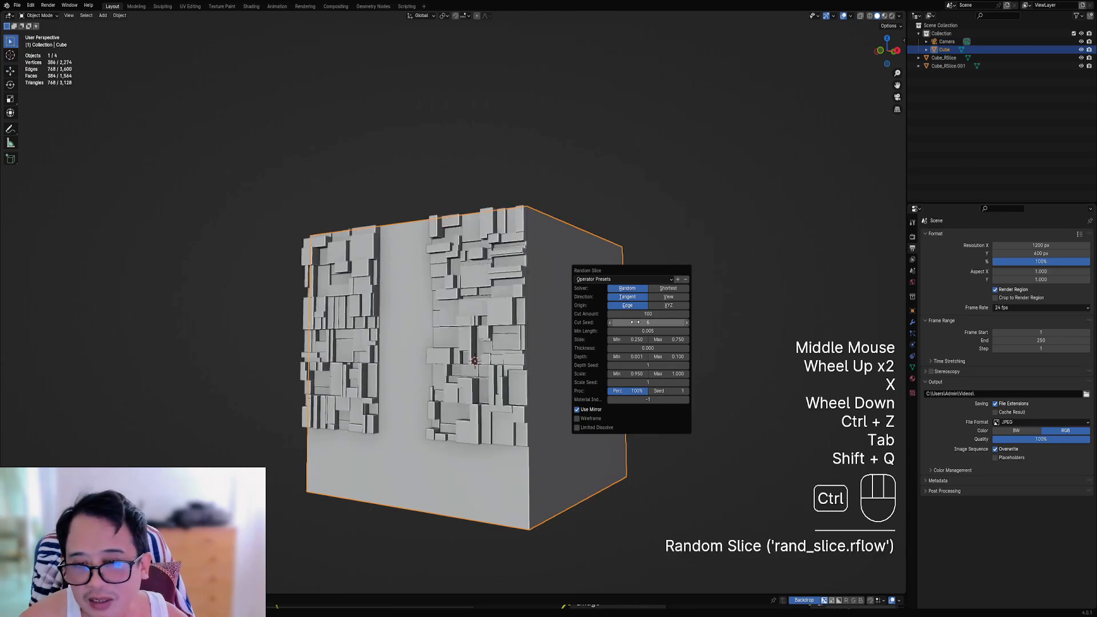
{"action": "mouse_move", "coordinate": [635, 314]}
{"action": "left_mouse_down"}
{"action": "mouse_move", "coordinate": [708, 313]}
{"action": "mouse_move", "coordinate": [639, 314]}
{"action": "left_mouse_up"}
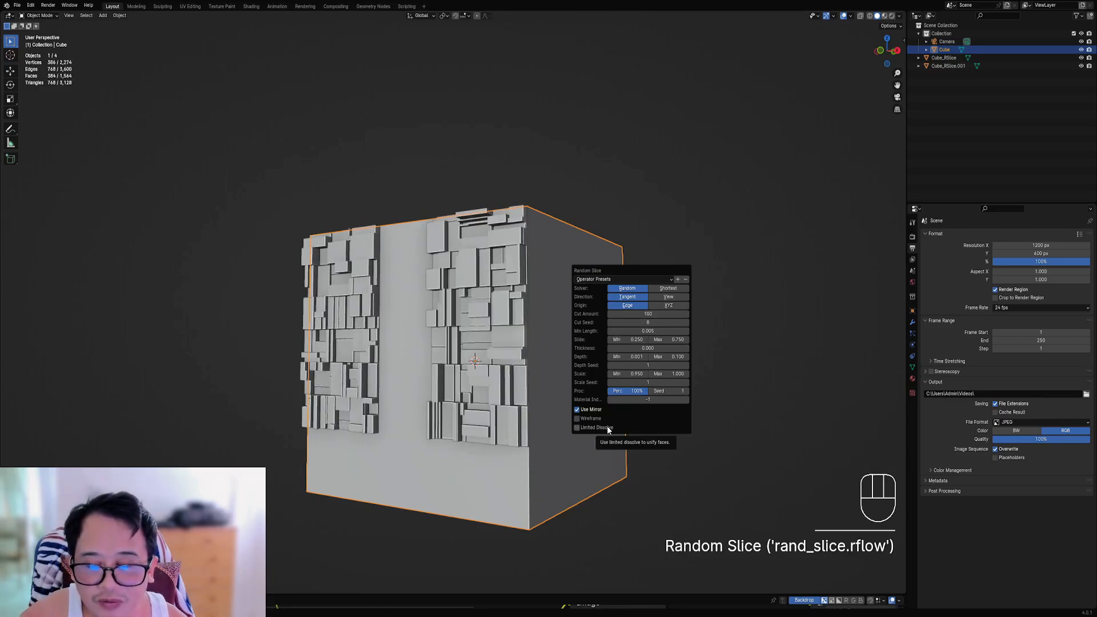
Step: Enable Limited Dissolve for the second random slice and inspect its panels next to the first set
{"action": "left_click", "coordinate": [608, 427]}
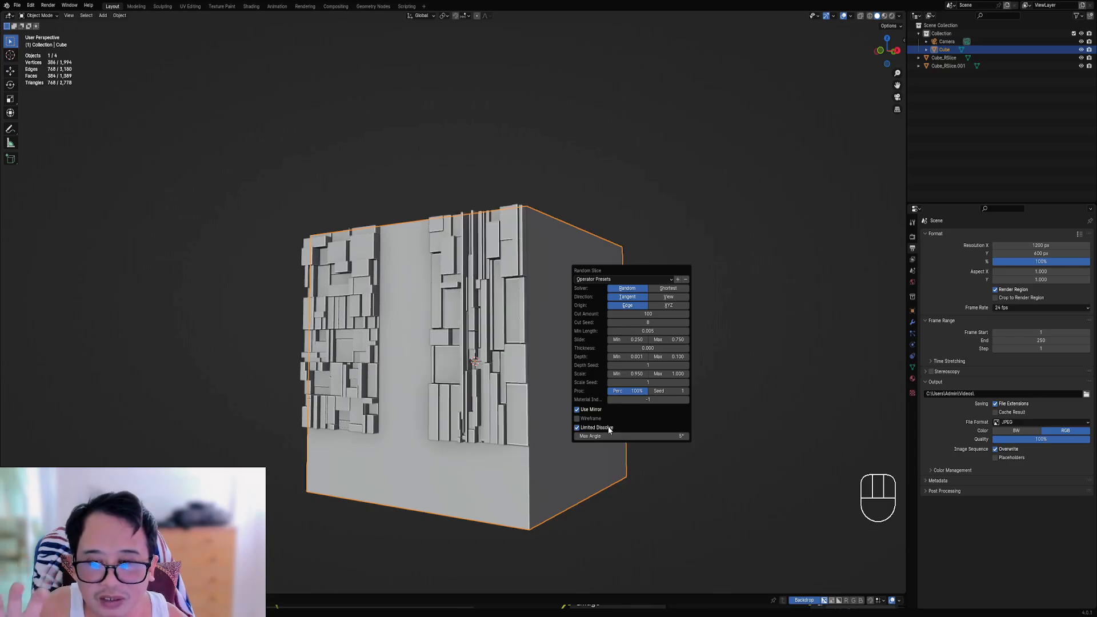
{"action": "middle_click_drag", "start_coordinate": [607, 427], "coordinate": [531, 229]}
{"action": "scroll", "coordinate": [520, 180], "scroll_direction": "up", "scroll_amount": 3}
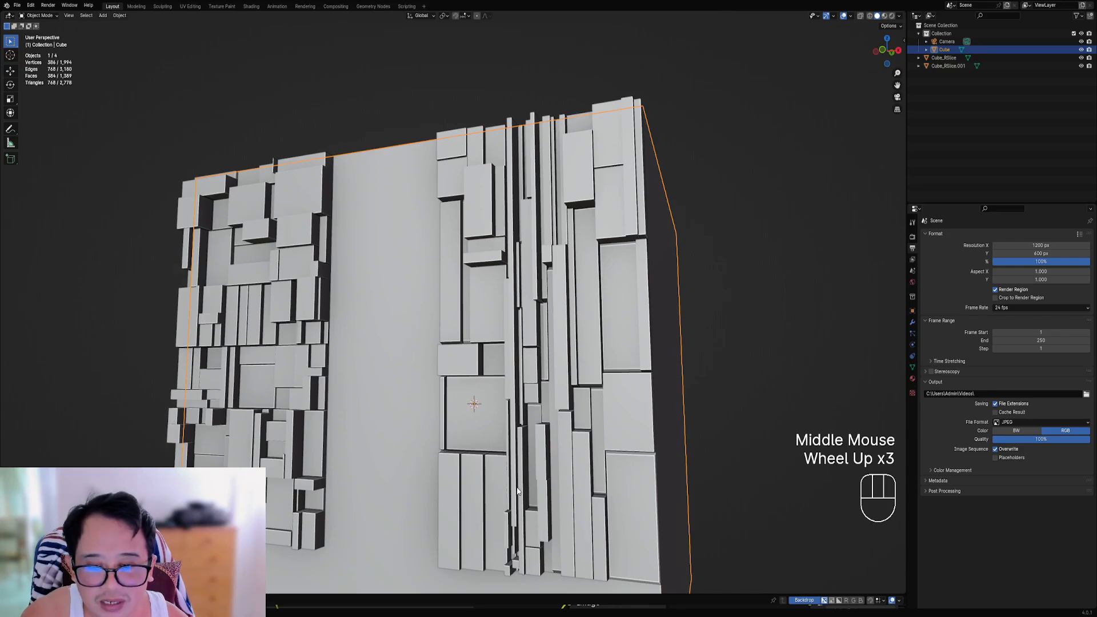
{"action": "scroll", "coordinate": [522, 307], "scroll_direction": "down", "scroll_amount": 2}
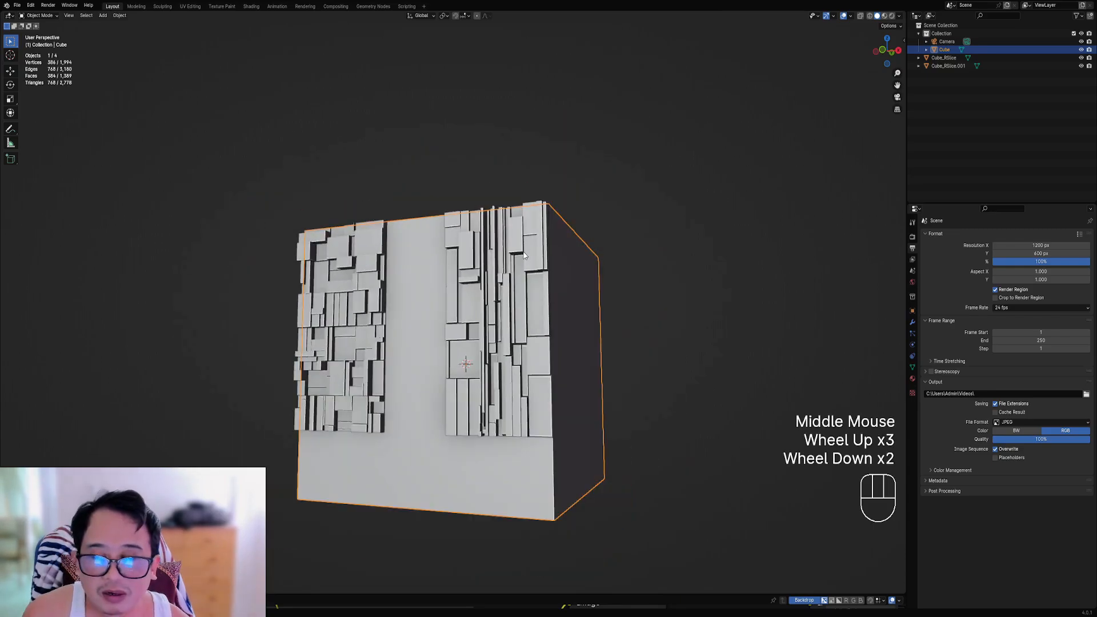
{"action": "mouse_move", "coordinate": [524, 255]}
{"action": "middle_mouse_down"}
{"action": "mouse_move", "coordinate": [524, 284]}
{"action": "mouse_move", "coordinate": [515, 270]}
{"action": "middle_mouse_up"}
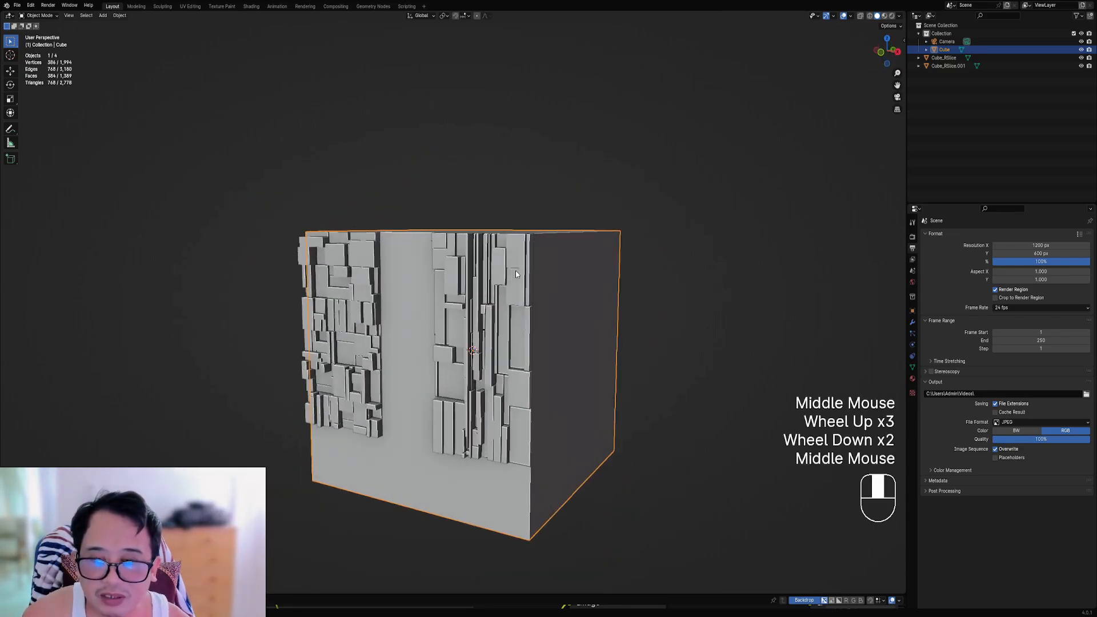
Step: Compare the second random slice with Limited Dissolve off and on, leaving it enabled
{"action": "key", "text": "F9"}
{"action": "left_click", "coordinate": [621, 489]}
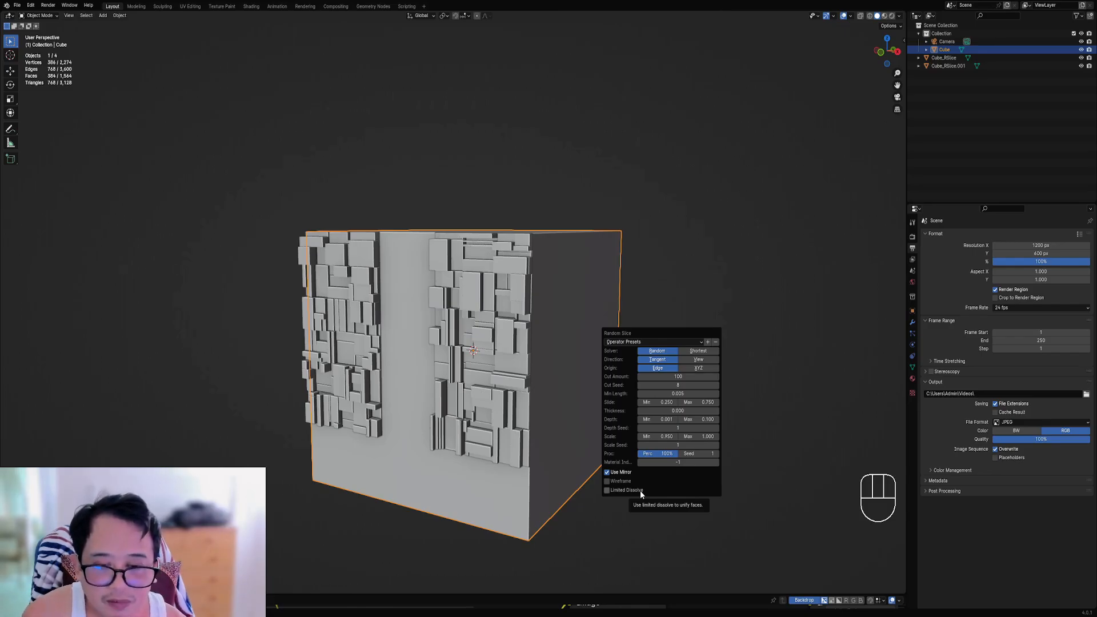
{"action": "left_click", "coordinate": [640, 490]}
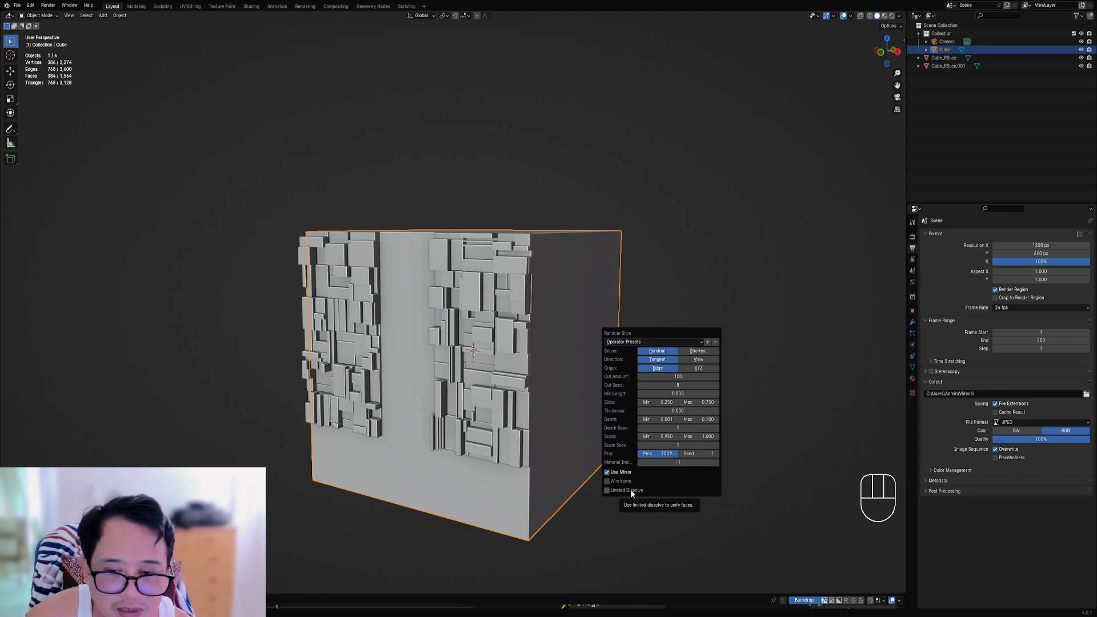
{"action": "left_click", "coordinate": [631, 493]}
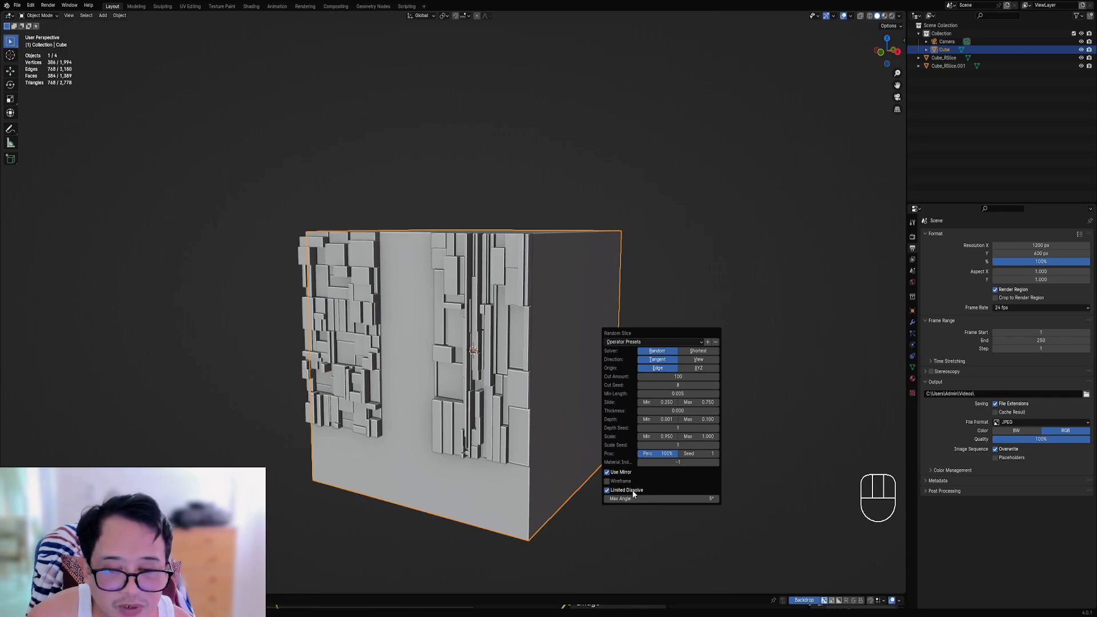
Step: Set the second slice's cut seed to 1, and try the XYZ origin before returning it to Edge
{"action": "left_click_drag", "start_coordinate": [631, 333], "coordinate": [606, 296]}
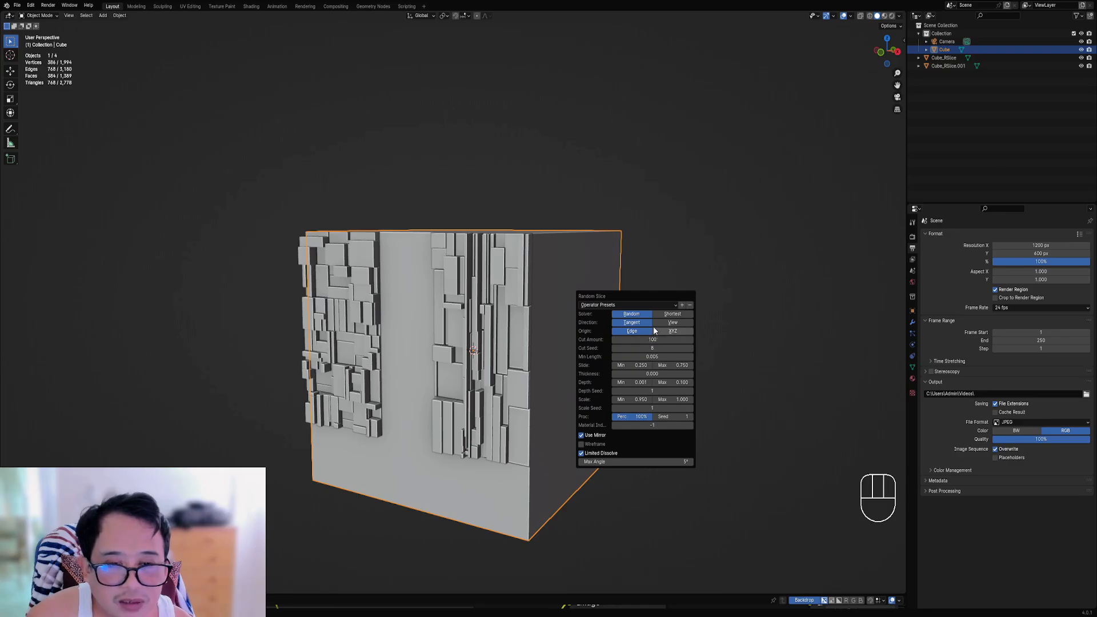
{"action": "left_click_drag", "start_coordinate": [633, 348], "coordinate": [614, 348]}
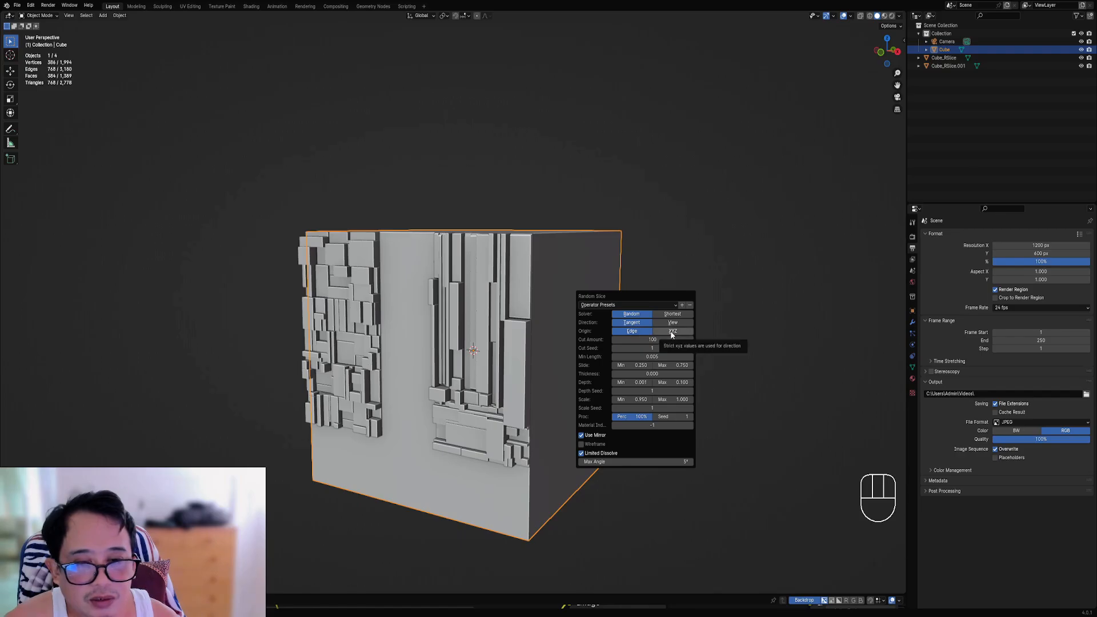
{"action": "left_click", "coordinate": [667, 334]}
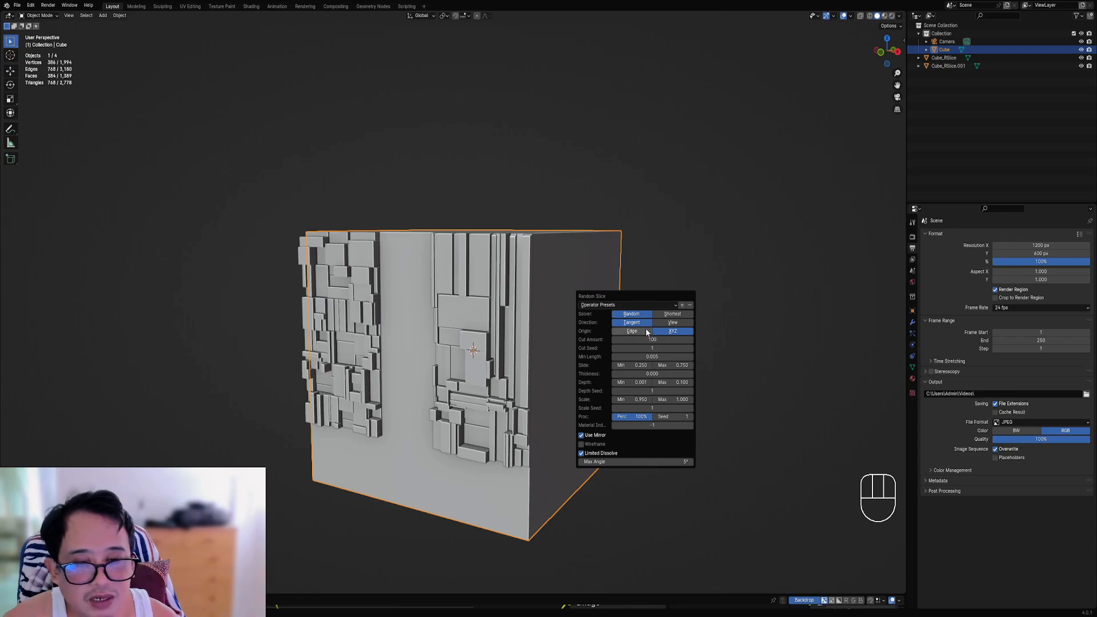
{"action": "left_click", "coordinate": [646, 330]}
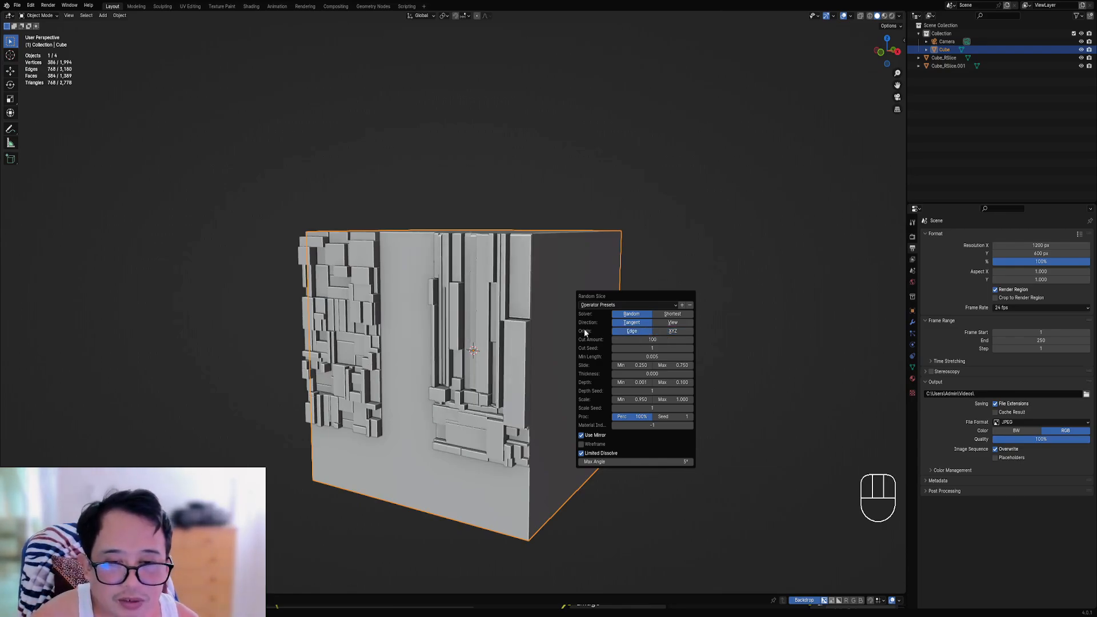
Step: Compare the second slice with View direction and with XYZ origin, returning to Tangent direction and Edge origin
{"action": "left_click", "coordinate": [661, 323]}
{"action": "left_click", "coordinate": [642, 322]}
{"action": "left_click", "coordinate": [660, 329]}
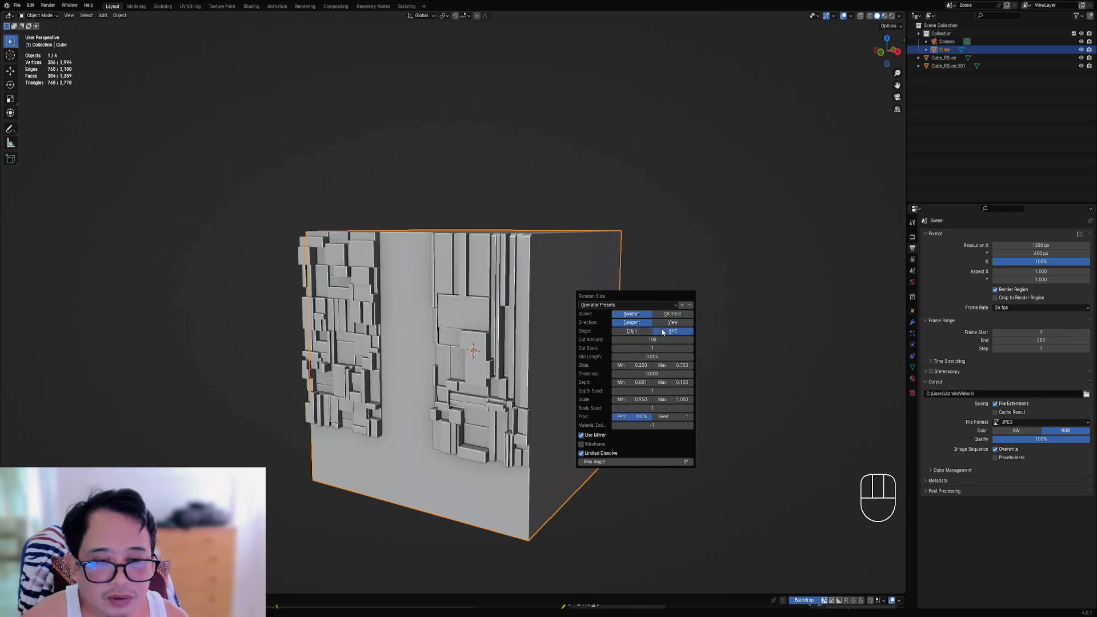
{"action": "left_click", "coordinate": [643, 330]}
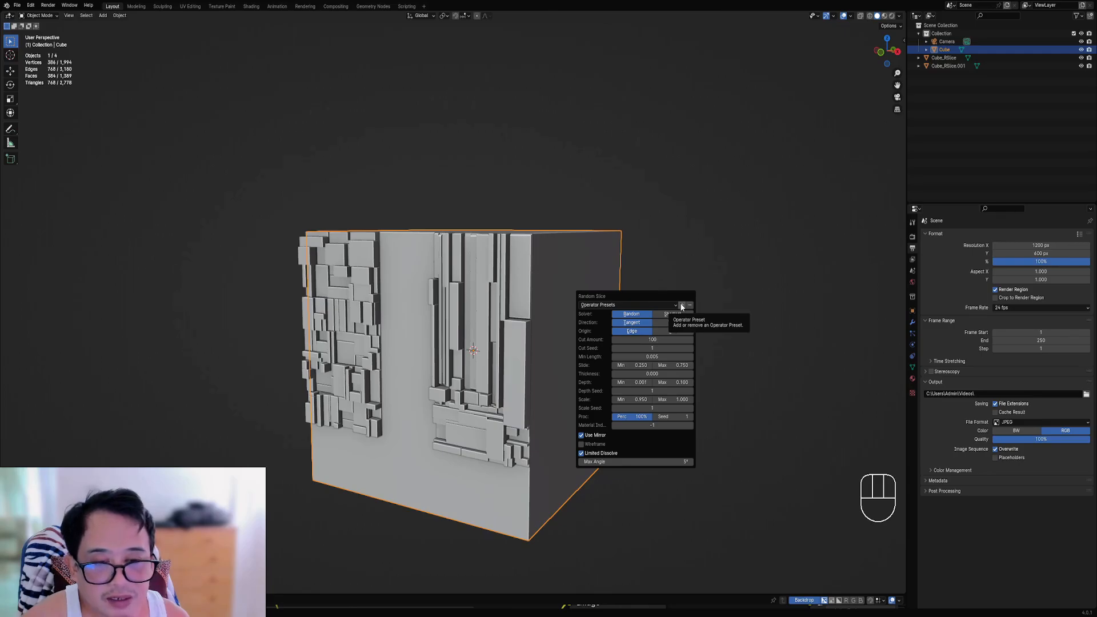
Step: Save the current Random Slice settings as the operator preset "tangent_edge_dissolved" and check the preset list
{"action": "left_click", "coordinate": [681, 306]}
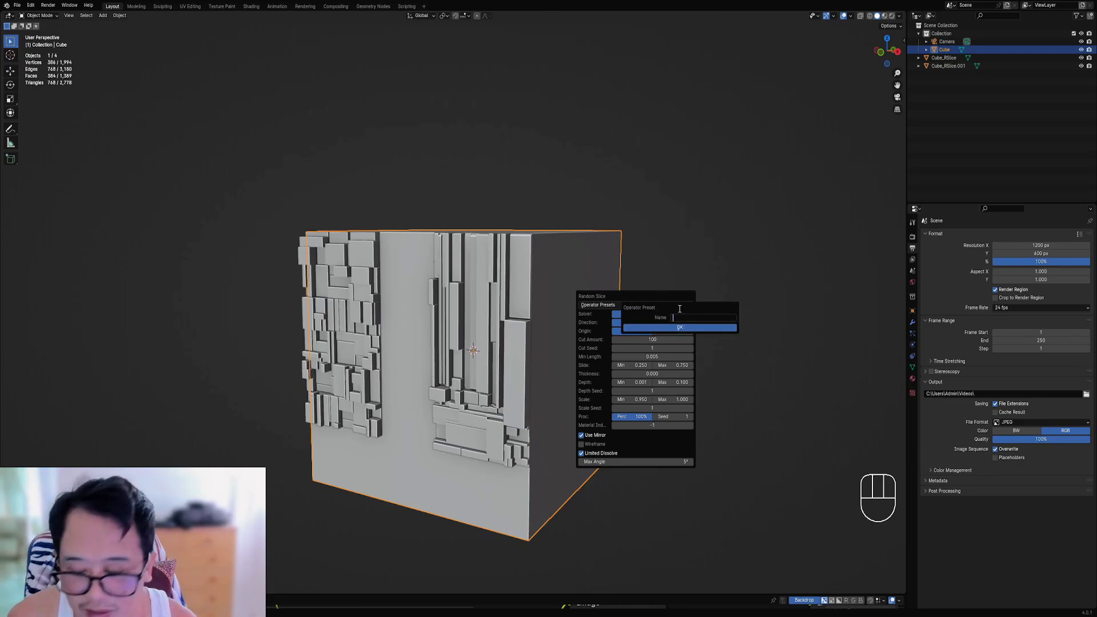
{"action": "type", "text": "tangent"}
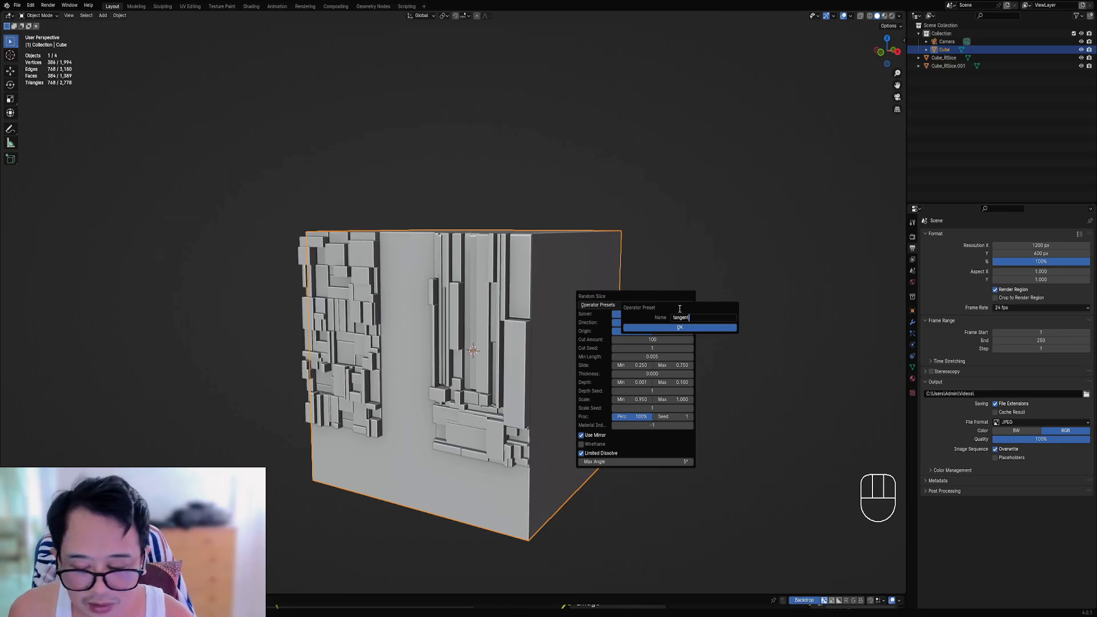
{"action": "type", "text": "_edge_disso"}
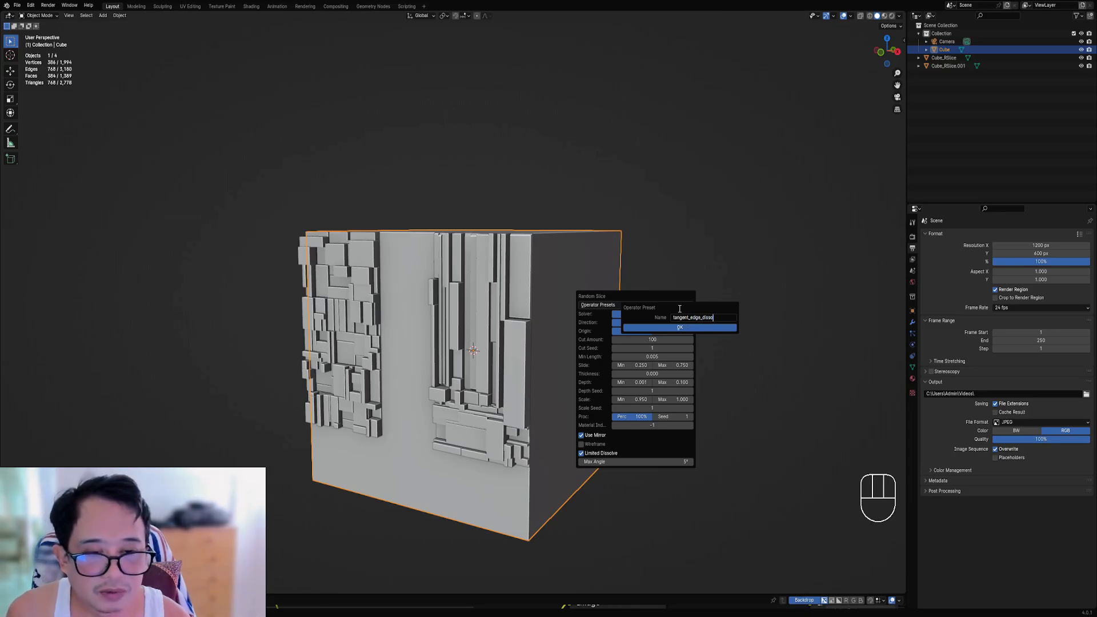
{"action": "type", "text": "lved"}
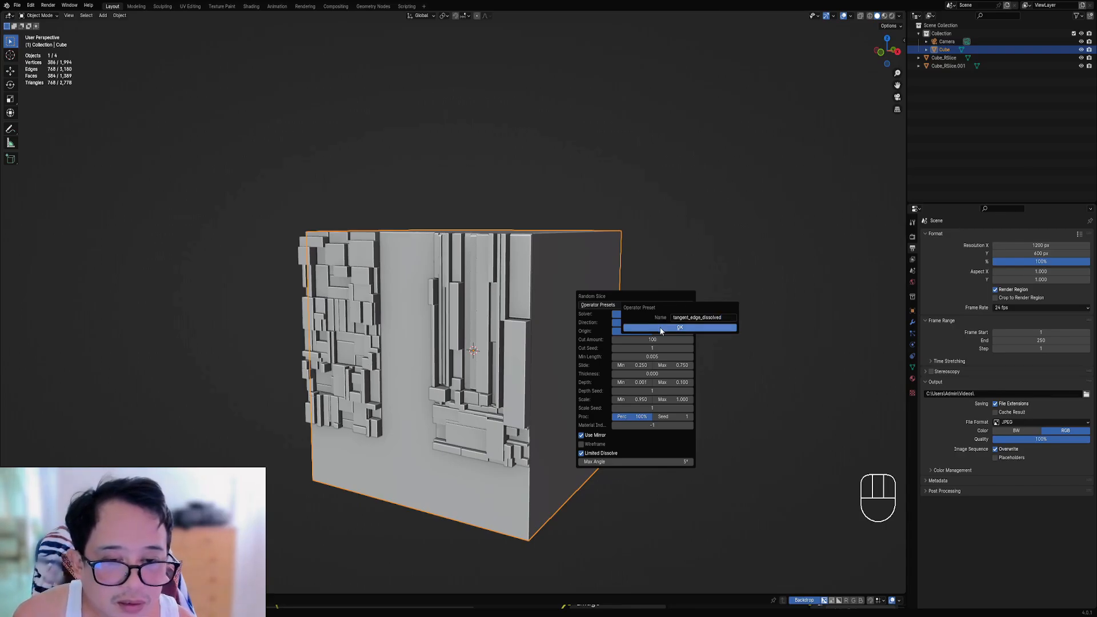
{"action": "left_click", "coordinate": [660, 327]}
{"action": "left_click", "coordinate": [658, 305]}
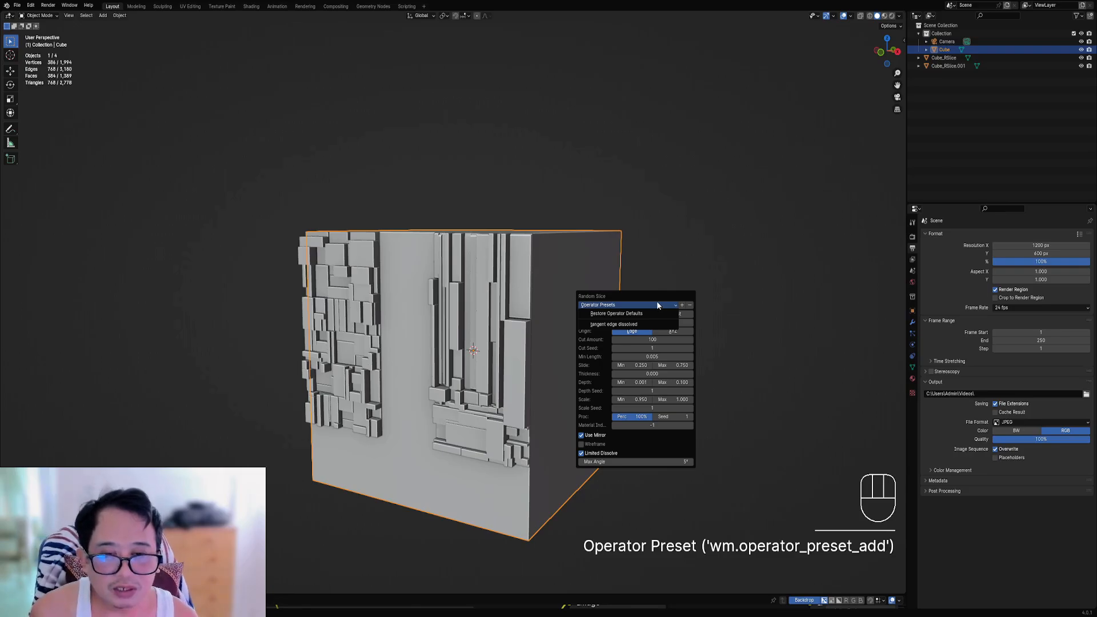
Step: Enter Edit Mode on the cube with face selection and select a rectangular block of faces on its plain side
{"action": "middle_click_drag", "start_coordinate": [656, 301], "coordinate": [628, 309]}
{"action": "right_click", "coordinate": [628, 309]}
{"action": "key", "text": "Tab"}
{"action": "key", "text": "3"}
{"action": "right_click", "coordinate": [523, 252]}
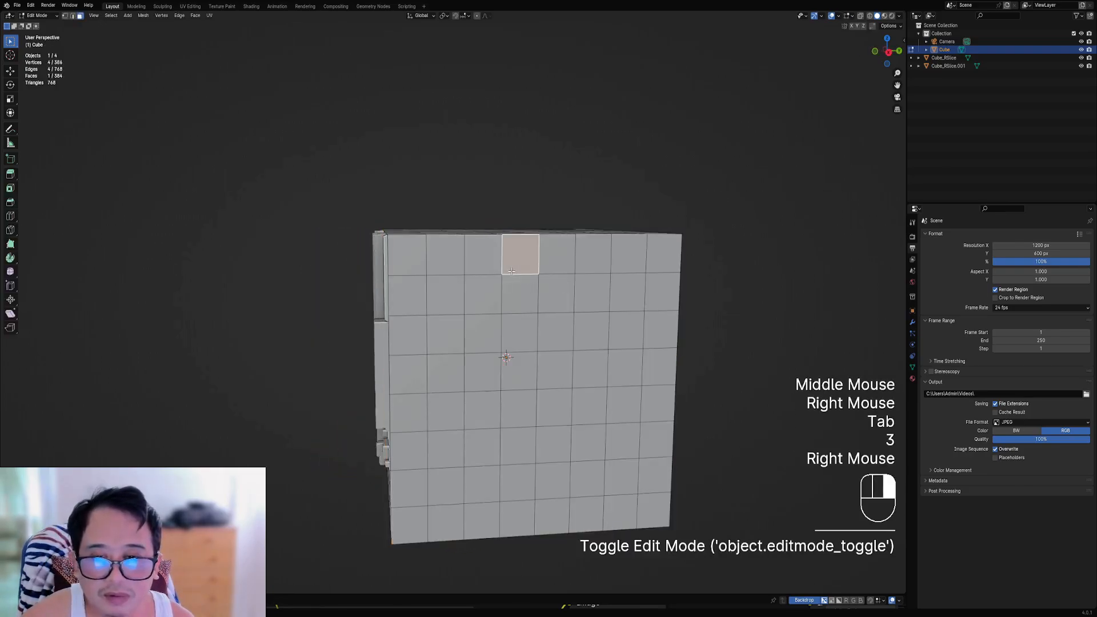
{"action": "right_click", "coordinate": [624, 365], "text": "ctrl+shift"}
Step: Return to Object Mode and run Random Slice on the selected faces with a cut amount of 214 and a different cut seed
{"action": "key", "text": "Tab"}
{"action": "key", "text": "shift+q"}
{"action": "left_click", "coordinate": [654, 296]}
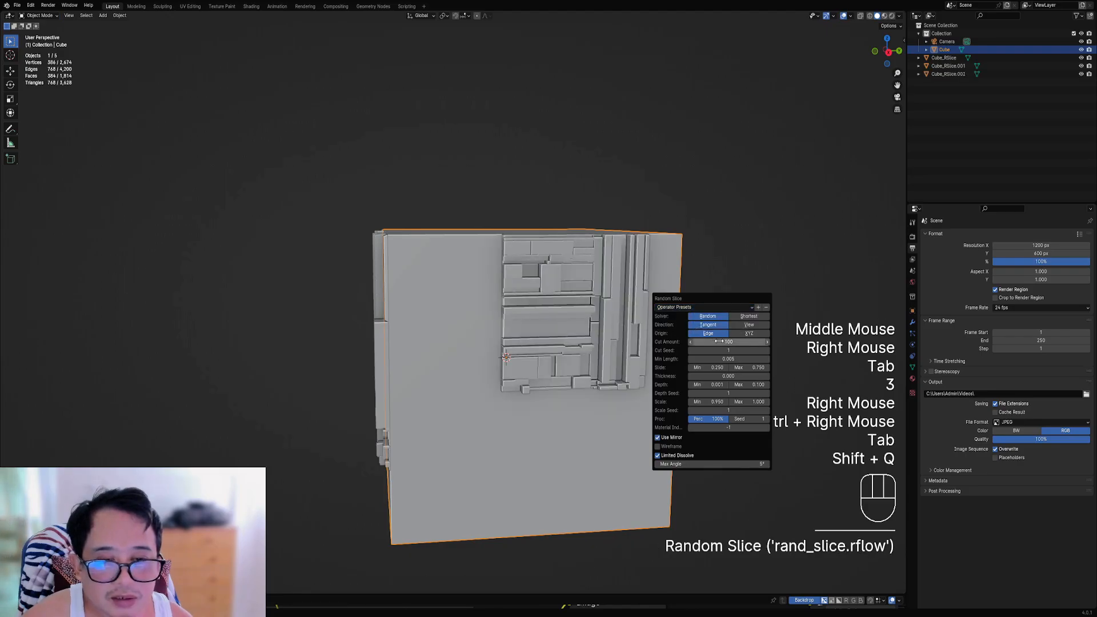
{"action": "left_click_drag", "start_coordinate": [714, 342], "coordinate": [788, 342]}
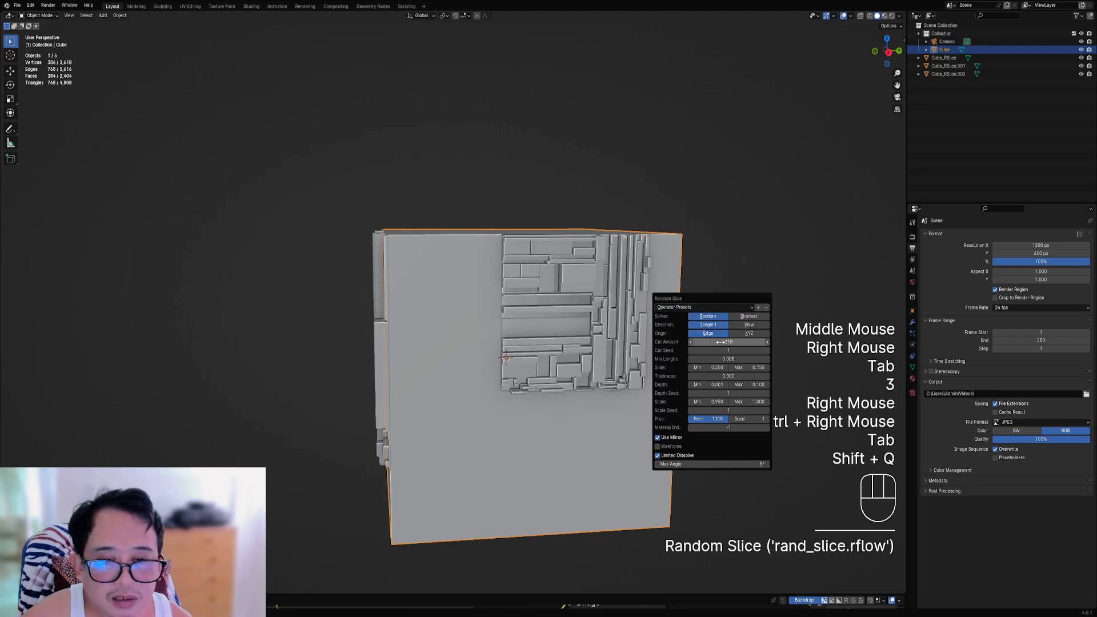
{"action": "mouse_move", "coordinate": [721, 341]}
{"action": "left_mouse_down"}
{"action": "mouse_move", "coordinate": [811, 341]}
{"action": "mouse_move", "coordinate": [722, 341]}
{"action": "left_mouse_up"}
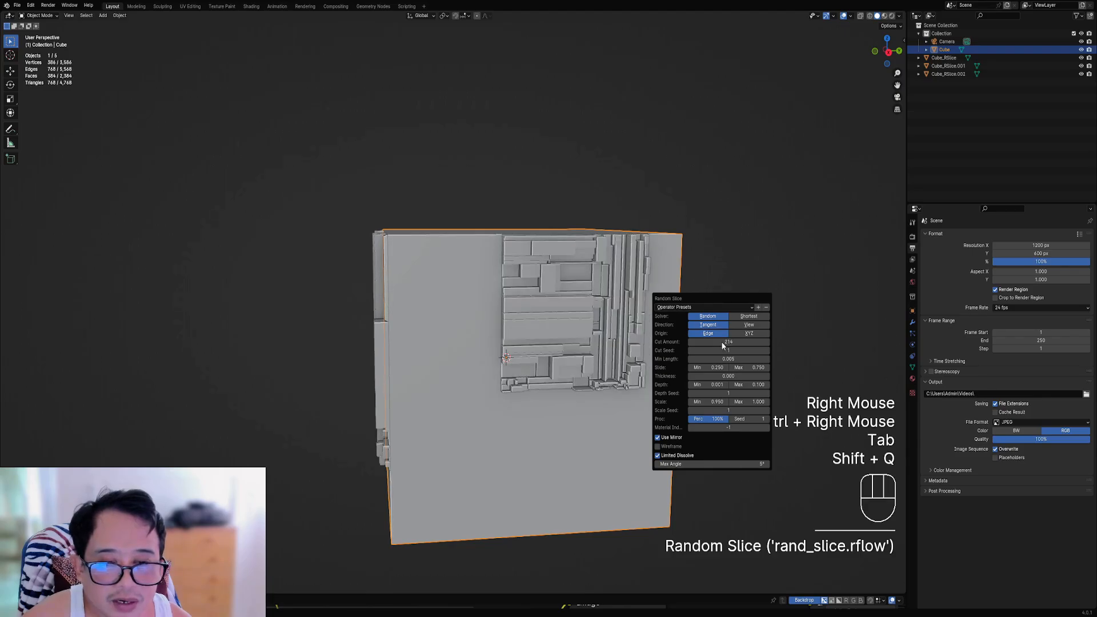
{"action": "scroll", "coordinate": [722, 350], "scroll_direction": "up", "scroll_amount": 6, "text": "ctrl"}
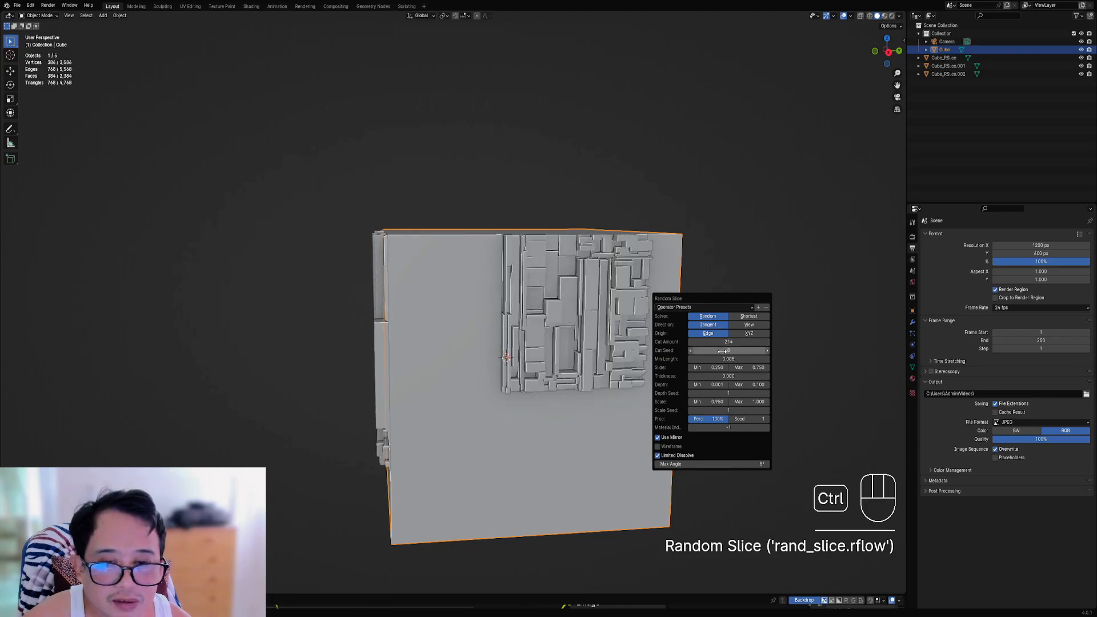
Step: Delete the three generated slice objects from the cube's sides and select the bare cube
{"action": "scroll", "coordinate": [514, 309], "scroll_direction": "down", "scroll_amount": 2}
{"action": "middle_click_drag", "start_coordinate": [446, 320], "coordinate": [488, 303]}
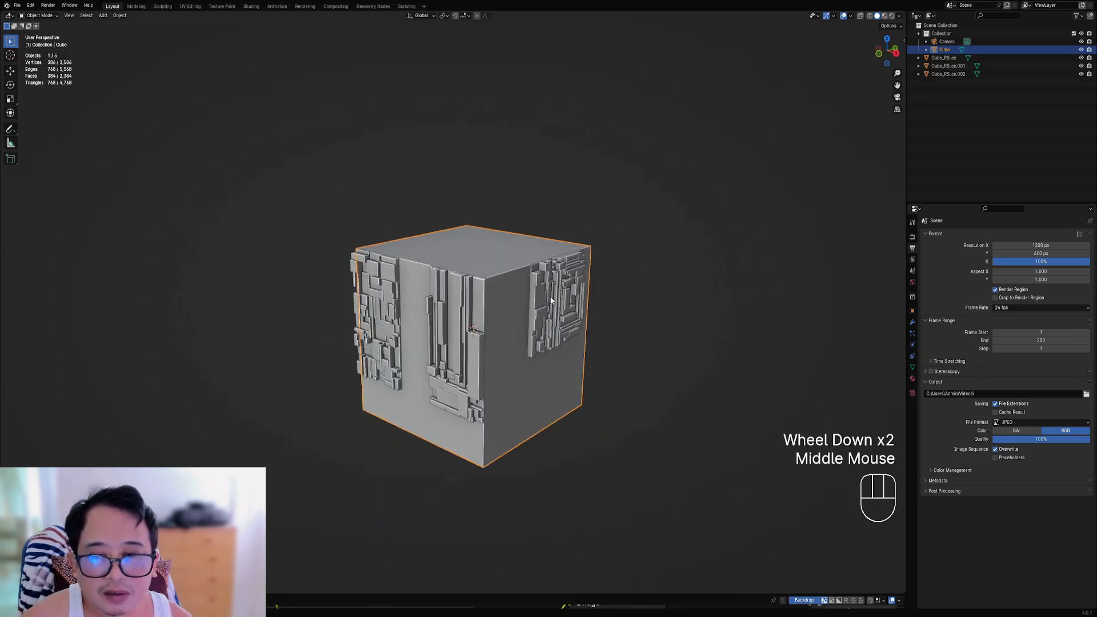
{"action": "right_click", "coordinate": [551, 300]}
{"action": "key", "text": "x"}
{"action": "left_click", "coordinate": [551, 300]}
{"action": "right_click", "coordinate": [465, 316]}
{"action": "key", "text": "x"}
{"action": "left_click", "coordinate": [457, 312]}
{"action": "right_click", "coordinate": [389, 304]}
{"action": "key", "text": "x"}
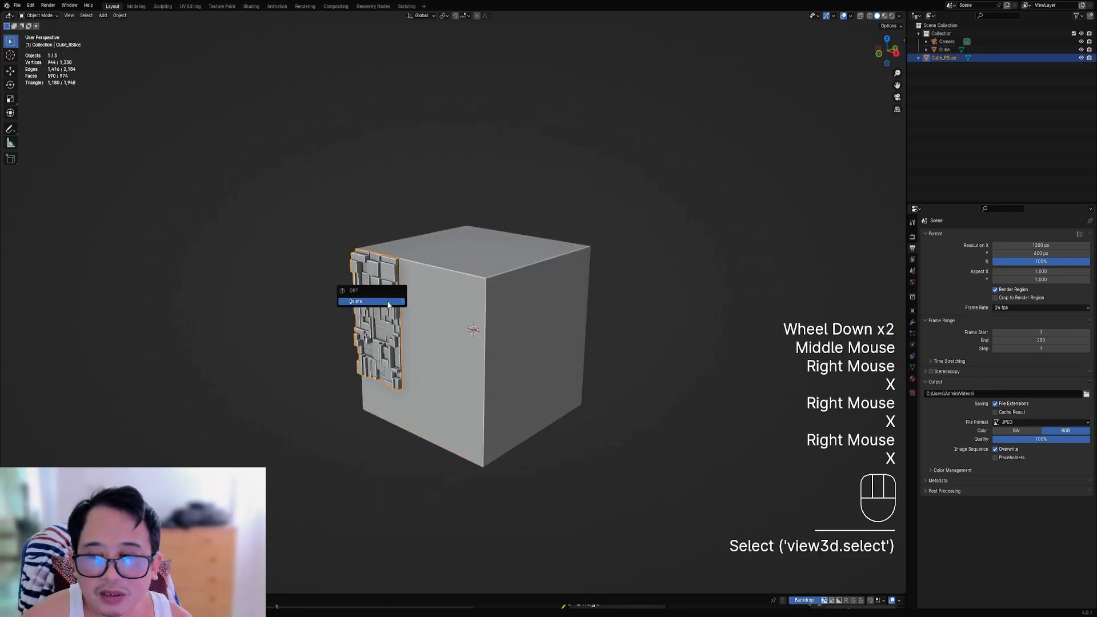
{"action": "left_click", "coordinate": [389, 304]}
{"action": "middle_click_drag", "start_coordinate": [388, 304], "coordinate": [493, 313]}
{"action": "right_click", "coordinate": [494, 313]}
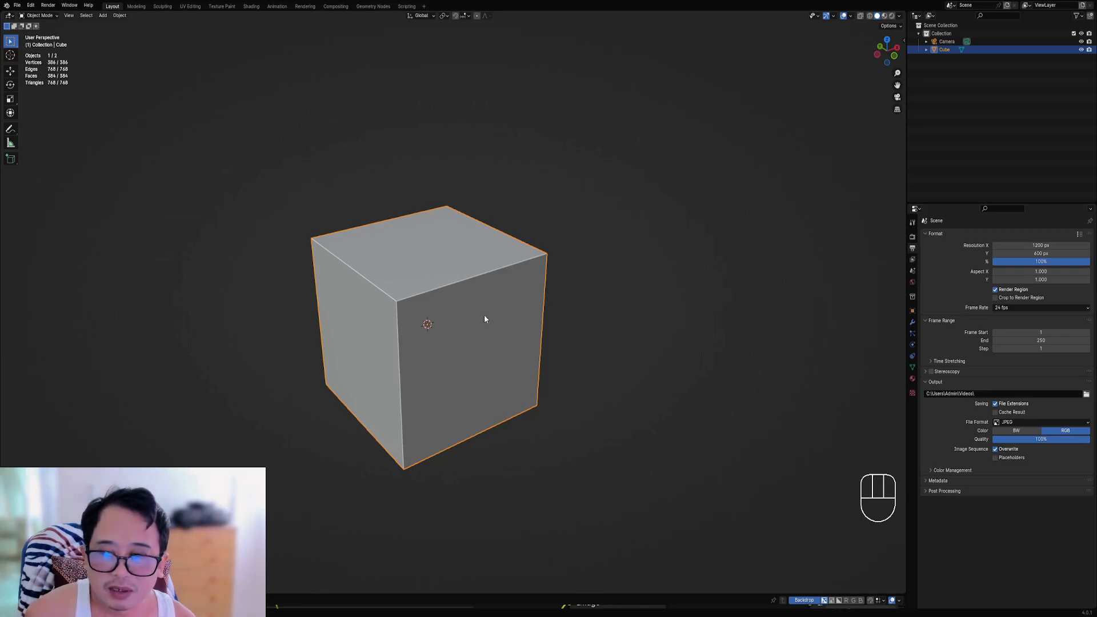
Step: Try to run Random Axis Extrude on the cube
{"action": "scroll", "coordinate": [485, 317], "scroll_direction": "up", "scroll_amount": 3}
{"action": "middle_click_drag", "start_coordinate": [482, 313], "coordinate": [530, 259], "text": "shift"}
{"action": "scroll", "coordinate": [530, 260], "scroll_direction": "down", "scroll_amount": 1}
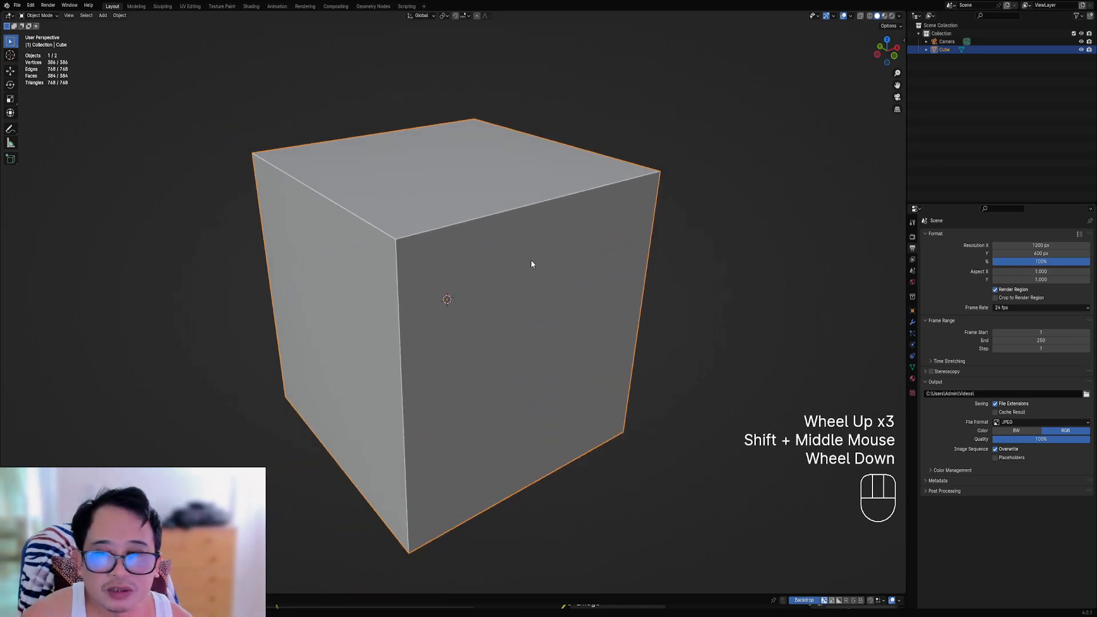
{"action": "key", "text": "shift+q"}
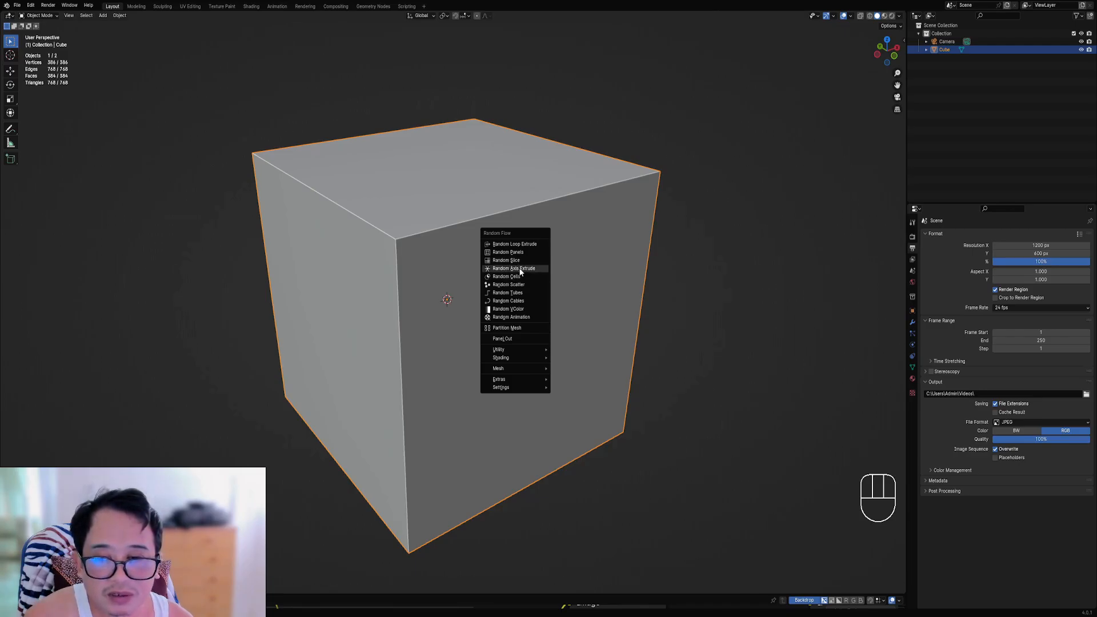
{"action": "left_click", "coordinate": [520, 270]}
Step: Select all of the cube's faces in Edit Mode, return to Object Mode and run Random Axis Extrude
{"action": "scroll", "coordinate": [531, 269], "scroll_direction": "down", "scroll_amount": 2}
{"action": "key", "text": "Tab"}
{"action": "scroll", "coordinate": [532, 266], "scroll_direction": "down", "scroll_amount": 1}
{"action": "key", "text": "a"}
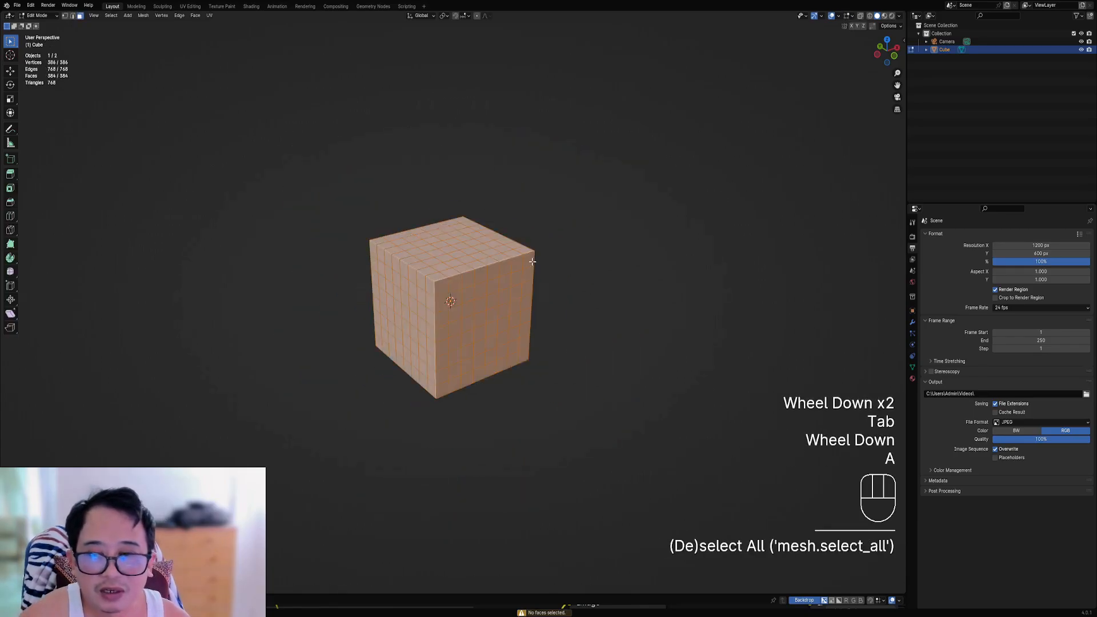
{"action": "key", "text": "Tab"}
{"action": "key", "text": "shift+q"}
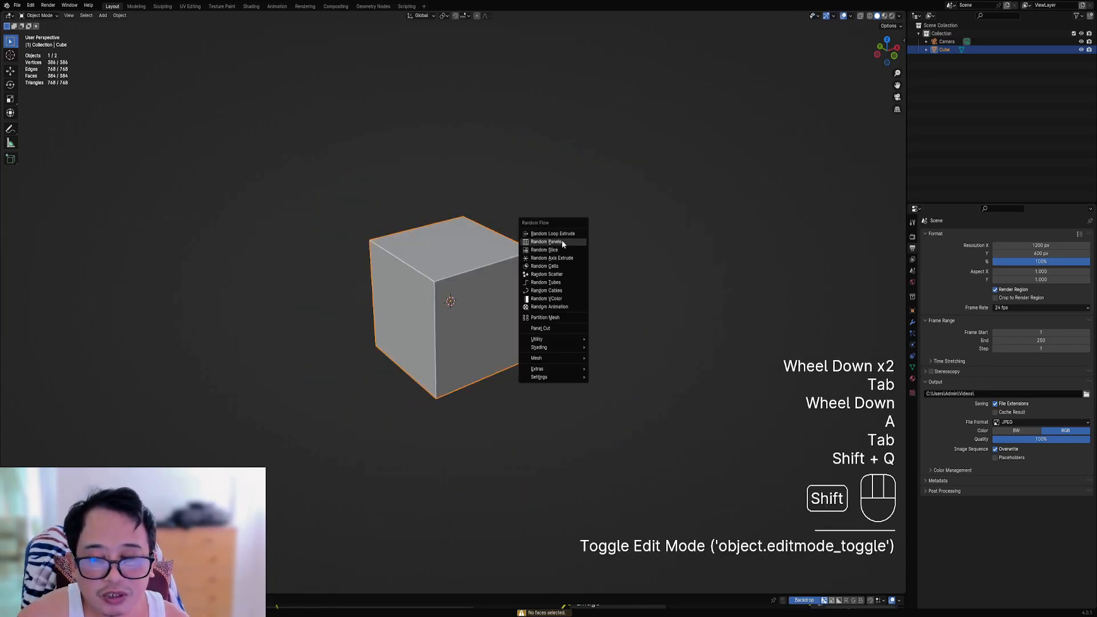
{"action": "left_click", "coordinate": [561, 258]}
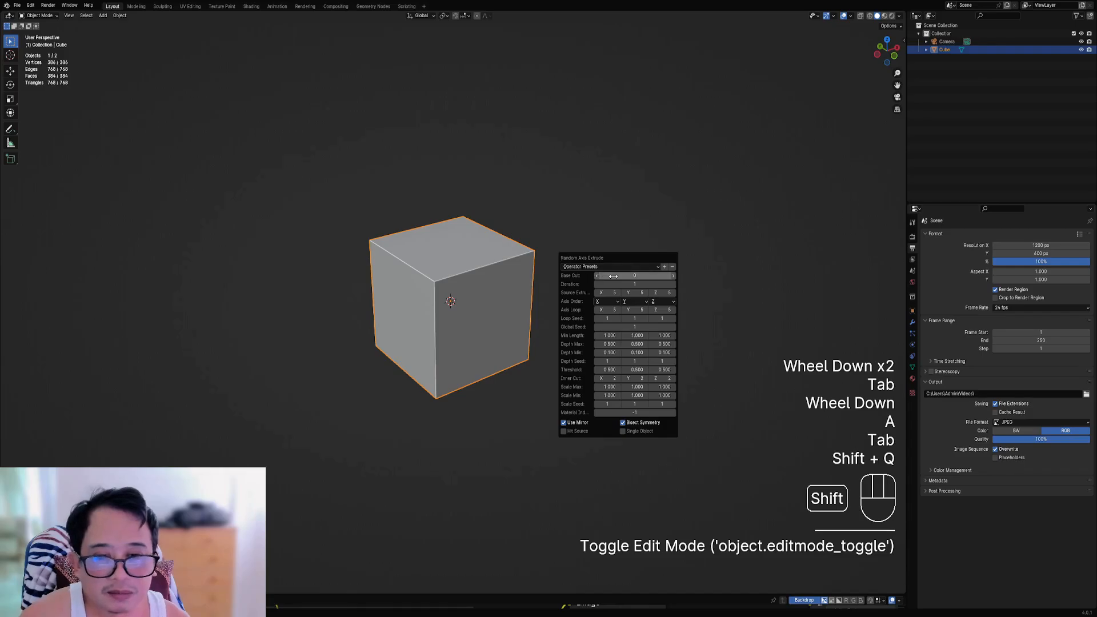
Step: Try several base cut values for the axis extrusion, ending at 2
{"action": "scroll", "coordinate": [613, 276], "scroll_direction": "up", "scroll_amount": 1, "text": "ctrl"}
{"action": "scroll", "coordinate": [613, 276], "scroll_direction": "up", "scroll_amount": 2, "text": "ctrl"}
{"action": "scroll", "coordinate": [613, 276], "scroll_direction": "down", "scroll_amount": 4, "text": "ctrl"}
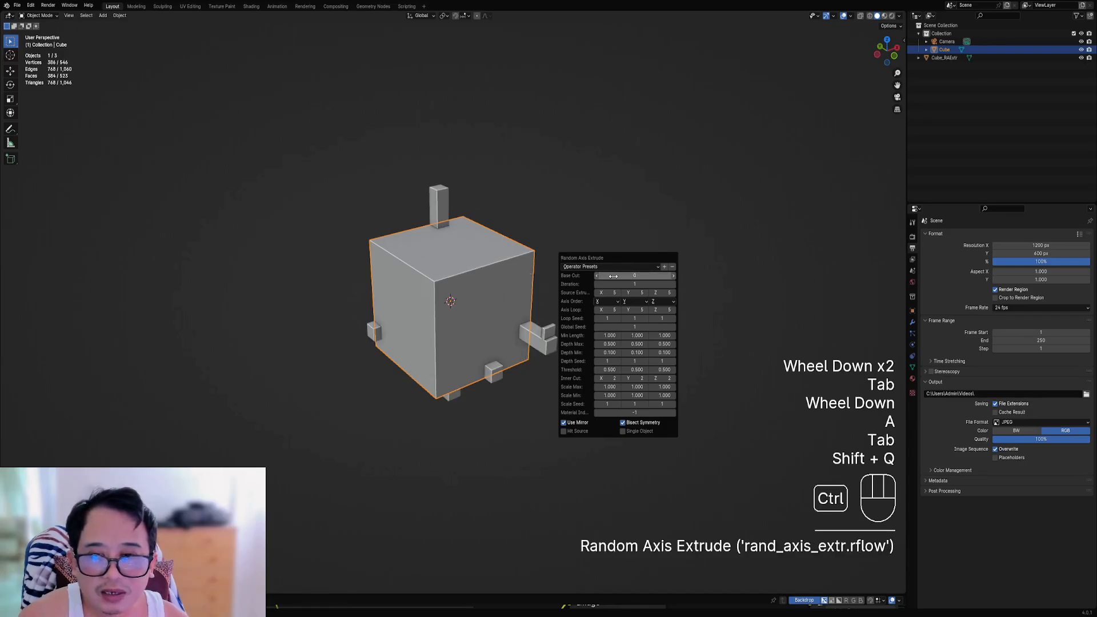
{"action": "scroll", "coordinate": [613, 276], "scroll_direction": "up", "scroll_amount": 2, "text": "ctrl"}
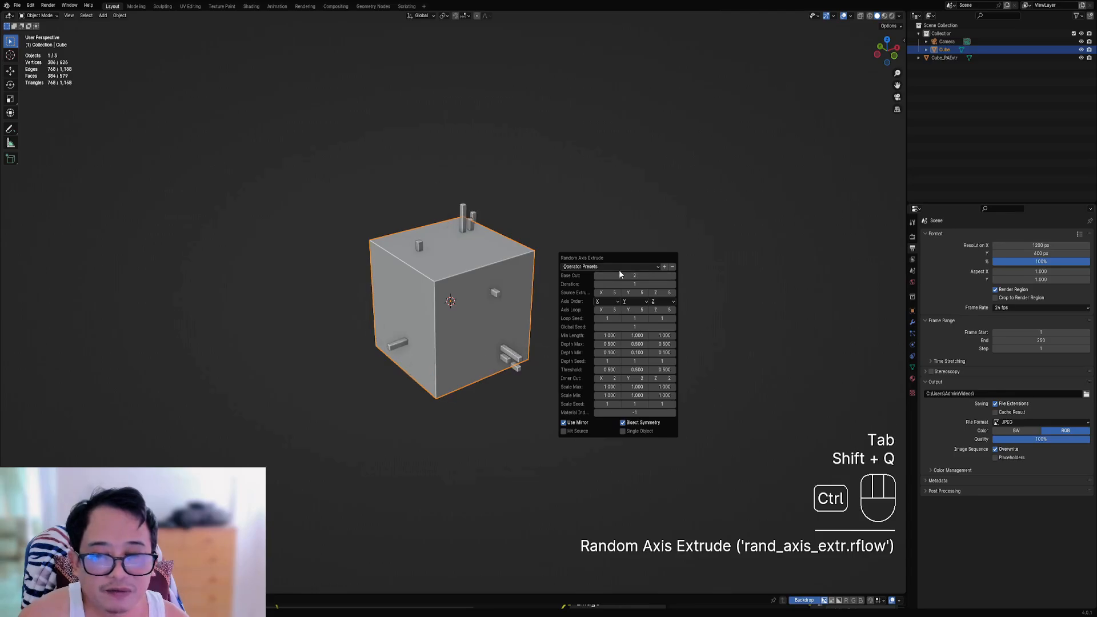
Step: Set the axis extrusion's iteration to 5 and compare base cuts, leaving the base cut at 0
{"action": "scroll", "coordinate": [621, 284], "scroll_direction": "up", "scroll_amount": 3, "text": "ctrl"}
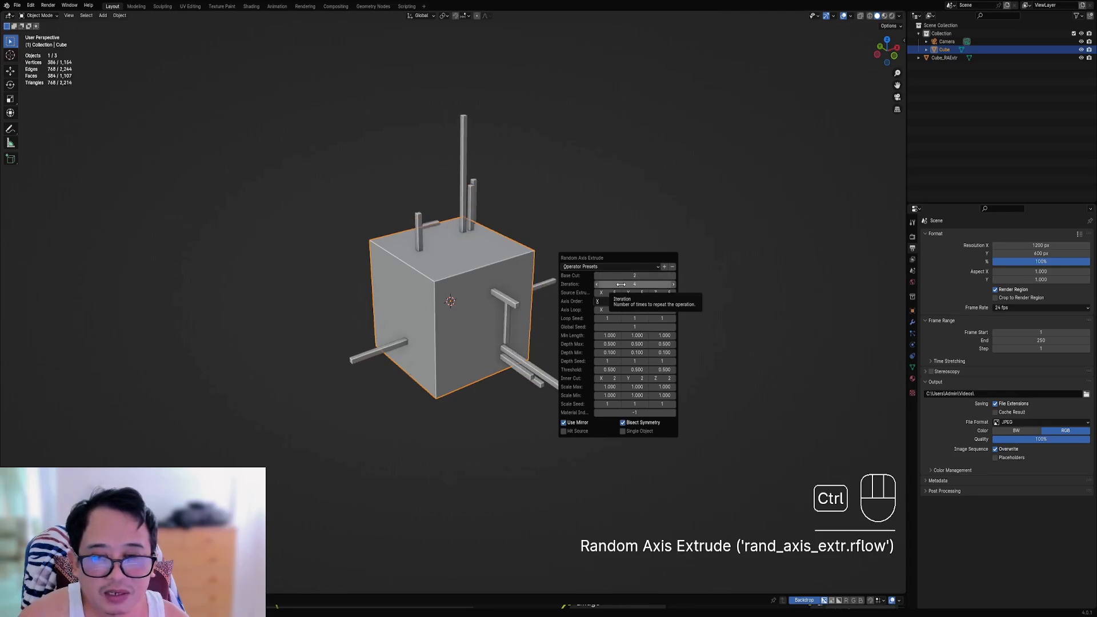
{"action": "scroll", "coordinate": [621, 284], "scroll_direction": "up", "scroll_amount": 1, "text": "ctrl"}
{"action": "scroll", "coordinate": [621, 276], "scroll_direction": "down", "scroll_amount": 1, "text": "ctrl"}
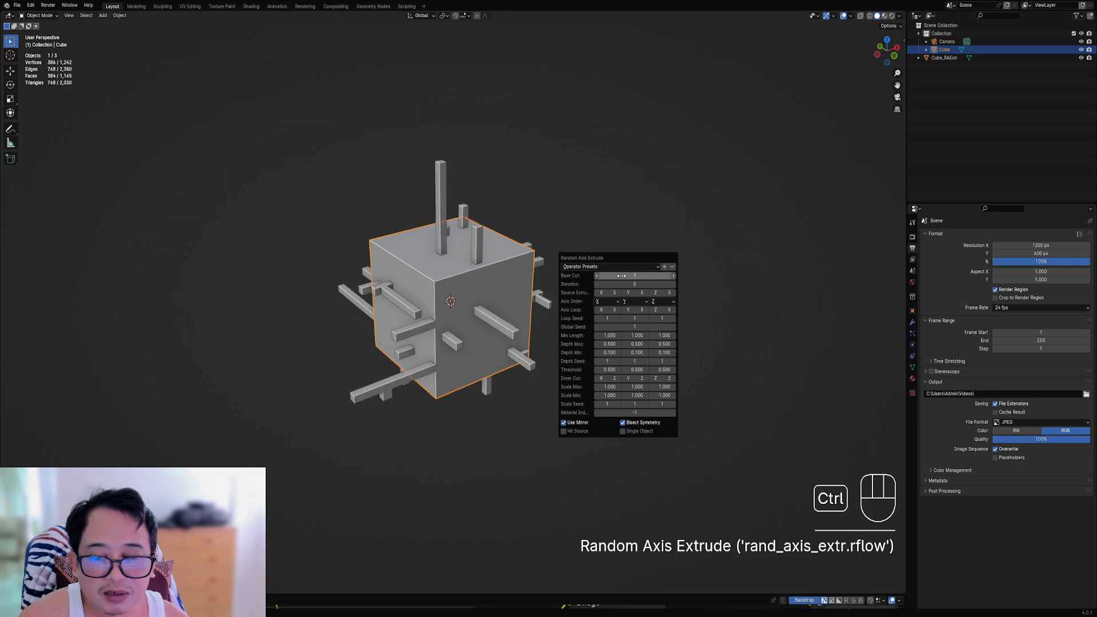
{"action": "scroll", "coordinate": [621, 276], "scroll_direction": "down", "scroll_amount": 1, "text": "ctrl"}
{"action": "scroll", "coordinate": [621, 276], "scroll_direction": "up", "scroll_amount": 1, "text": "ctrl"}
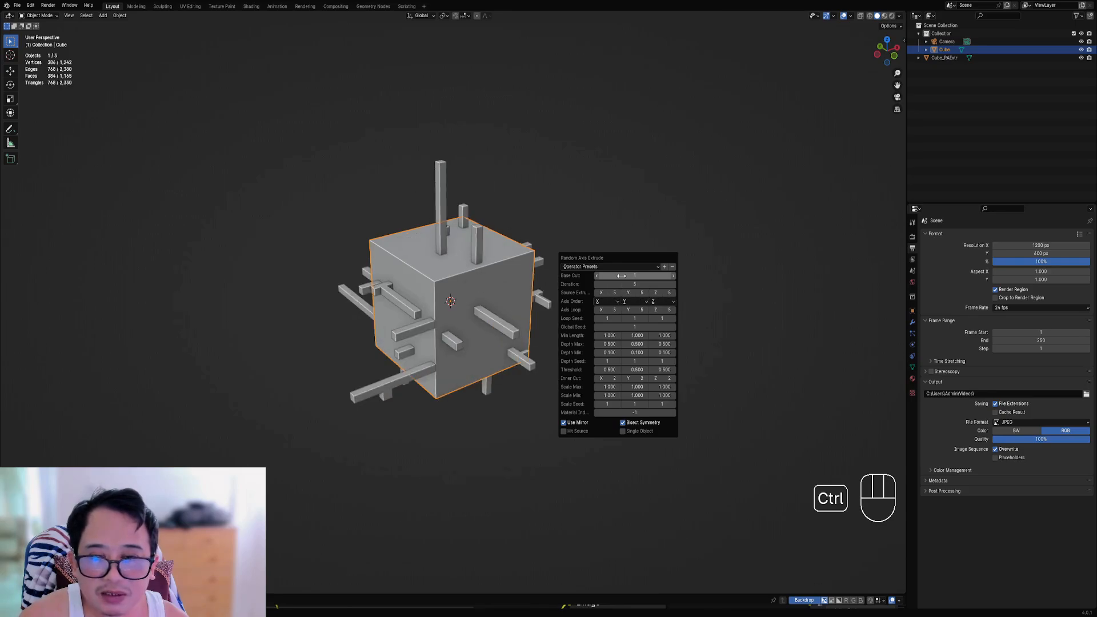
{"action": "scroll", "coordinate": [621, 276], "scroll_direction": "down", "scroll_amount": 1, "text": "ctrl"}
{"action": "scroll", "coordinate": [621, 276], "scroll_direction": "up", "scroll_amount": 1, "text": "ctrl"}
{"action": "scroll", "coordinate": [621, 276], "scroll_direction": "down", "scroll_amount": 1, "text": "ctrl"}
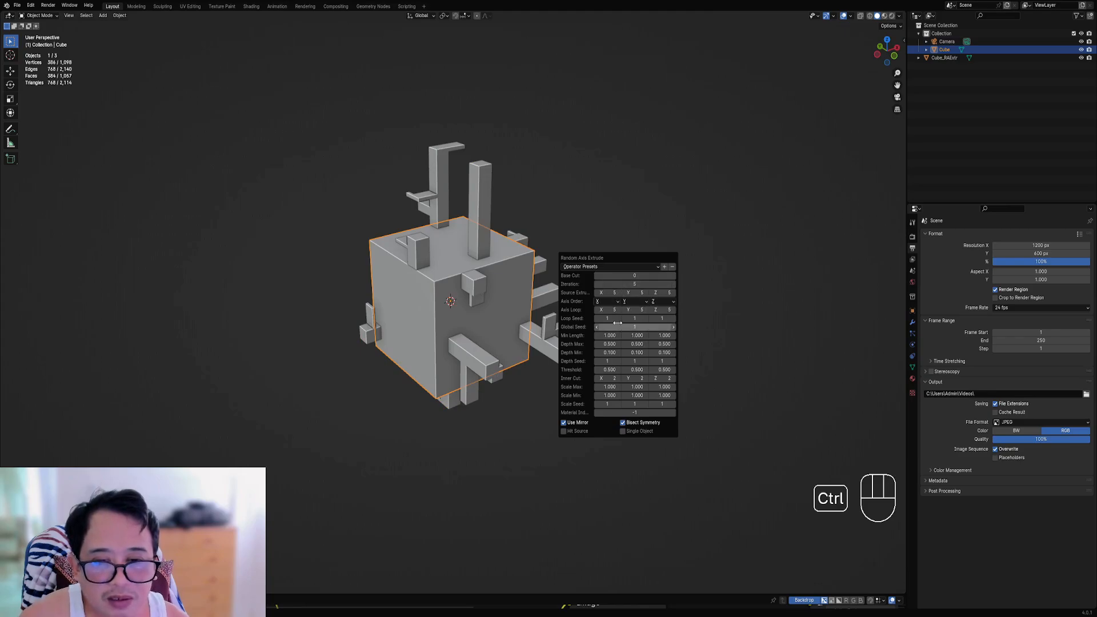
Step: Test Single Object on and off for the axis extrusion, and set its iteration to 10
{"action": "left_click", "coordinate": [623, 432]}
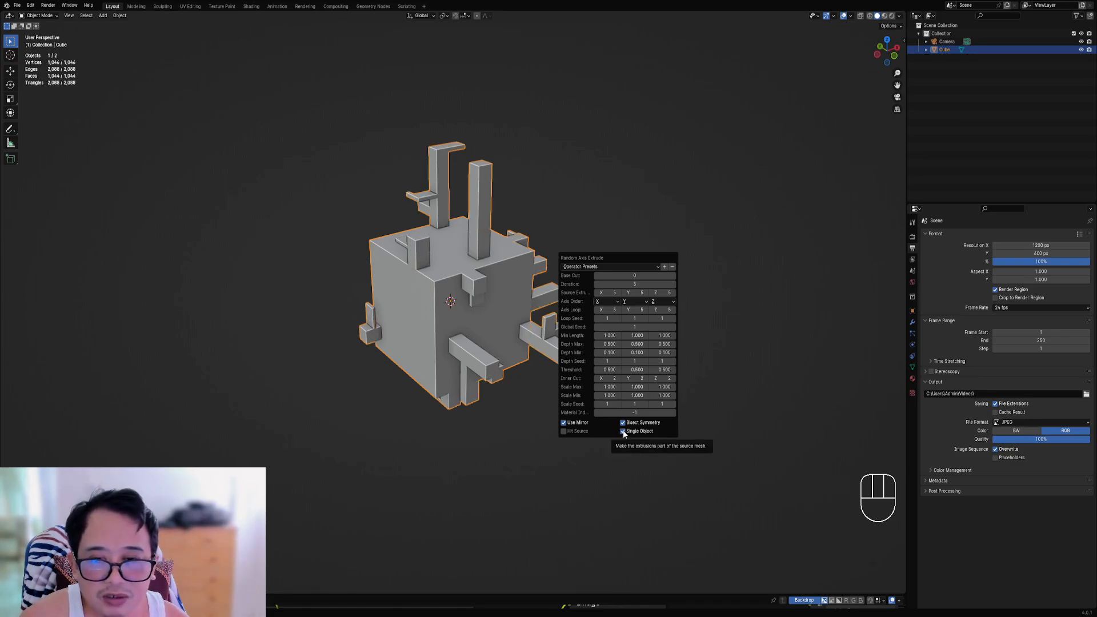
{"action": "left_click", "coordinate": [623, 432]}
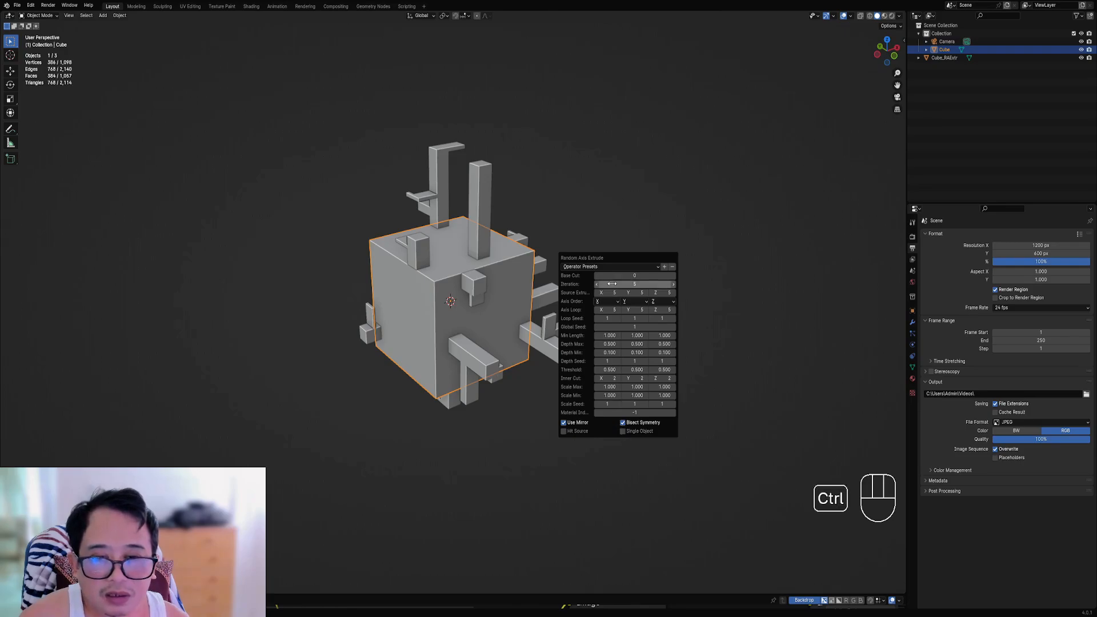
{"action": "scroll", "coordinate": [611, 284], "scroll_direction": "up", "scroll_amount": 3, "text": "ctrl"}
{"action": "scroll", "coordinate": [611, 284], "scroll_direction": "up", "scroll_amount": 2, "text": "ctrl"}
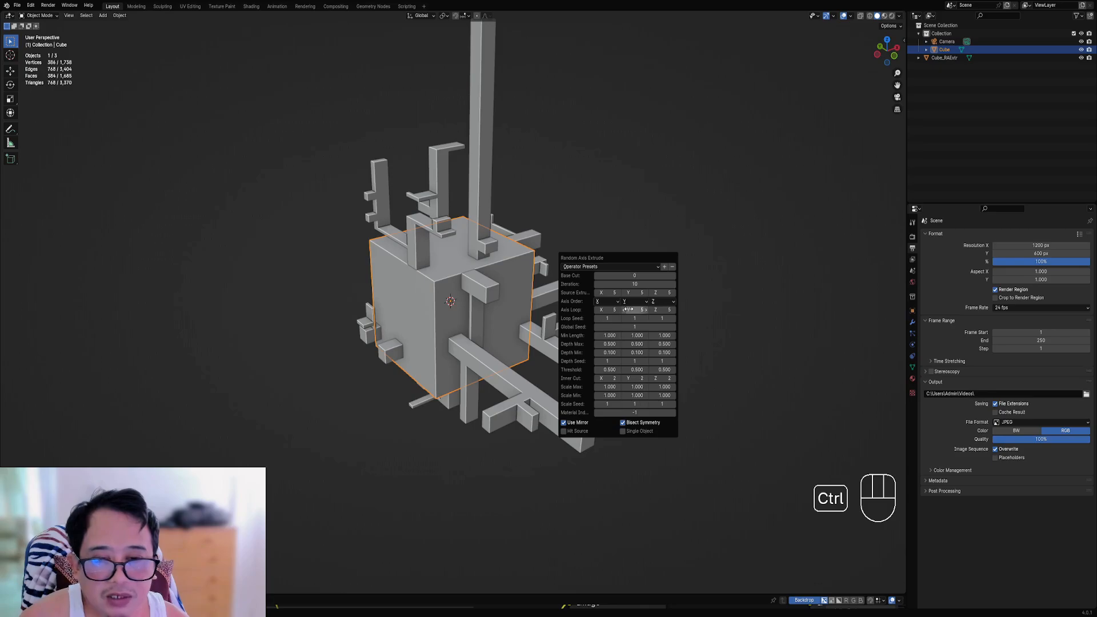
Step: Set the axis extrusion's global seed to 19
{"action": "scroll", "coordinate": [629, 327], "scroll_direction": "up", "scroll_amount": 2, "text": "ctrl"}
{"action": "scroll", "coordinate": [628, 327], "scroll_direction": "up", "scroll_amount": 8, "text": "ctrl"}
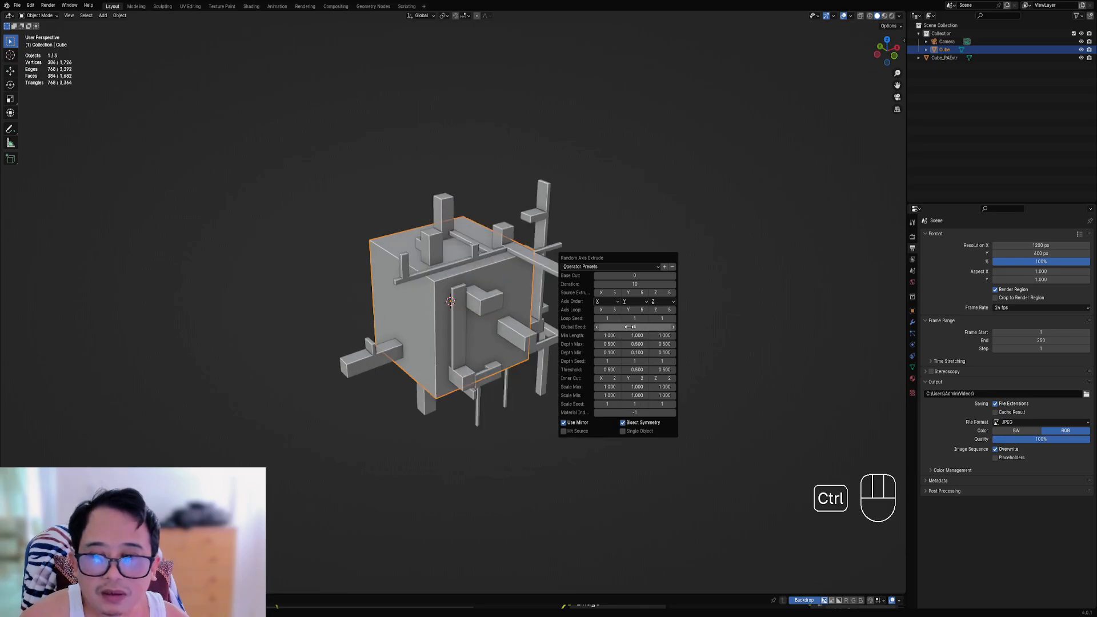
{"action": "scroll", "coordinate": [631, 327], "scroll_direction": "up", "scroll_amount": 4, "text": "ctrl"}
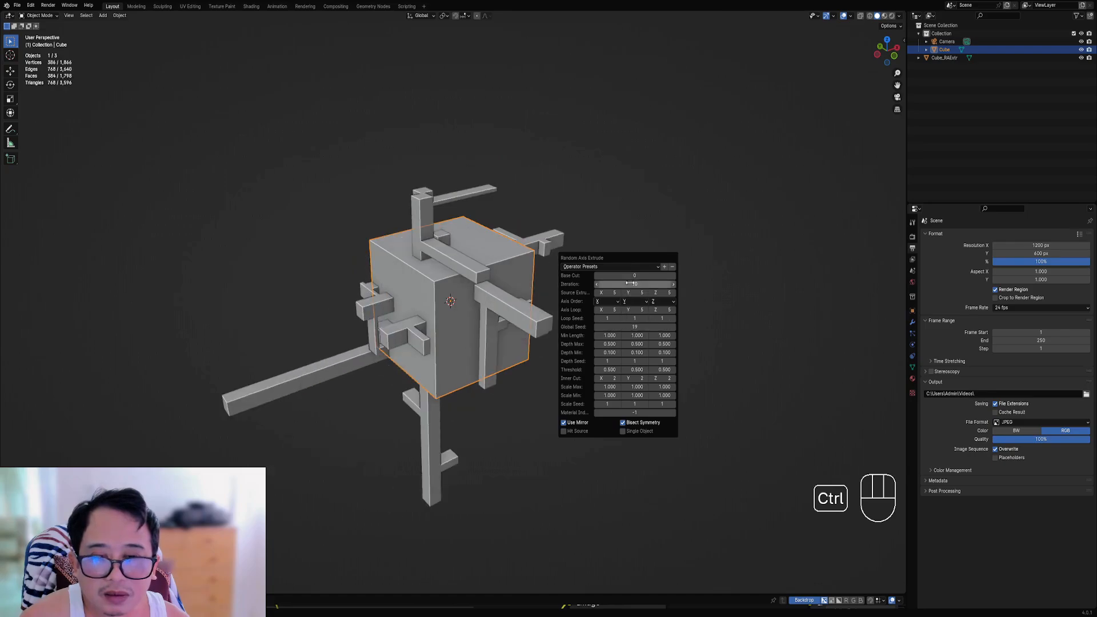
{"action": "scroll", "coordinate": [629, 276], "scroll_direction": "up", "scroll_amount": 1, "text": "ctrl"}
{"action": "scroll", "coordinate": [629, 276], "scroll_direction": "down", "scroll_amount": 1, "text": "ctrl"}
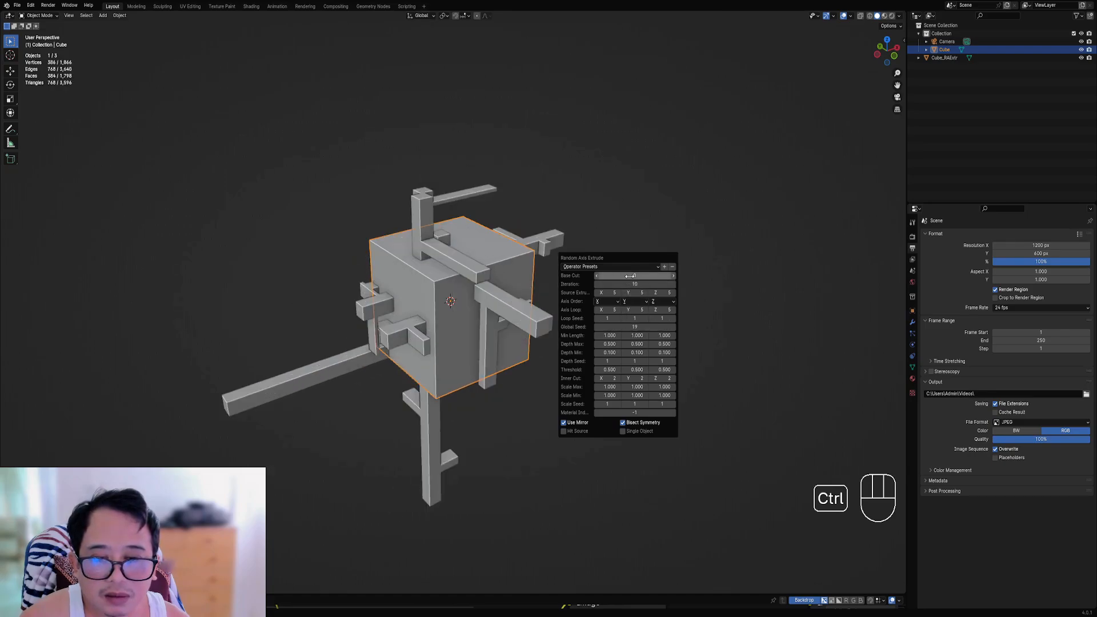
Step: Set the axis extrusion's inner cut to 4 on the X, Y and Z axes
{"action": "left_click", "coordinate": [619, 379]}
{"action": "left_click", "coordinate": [620, 379]}
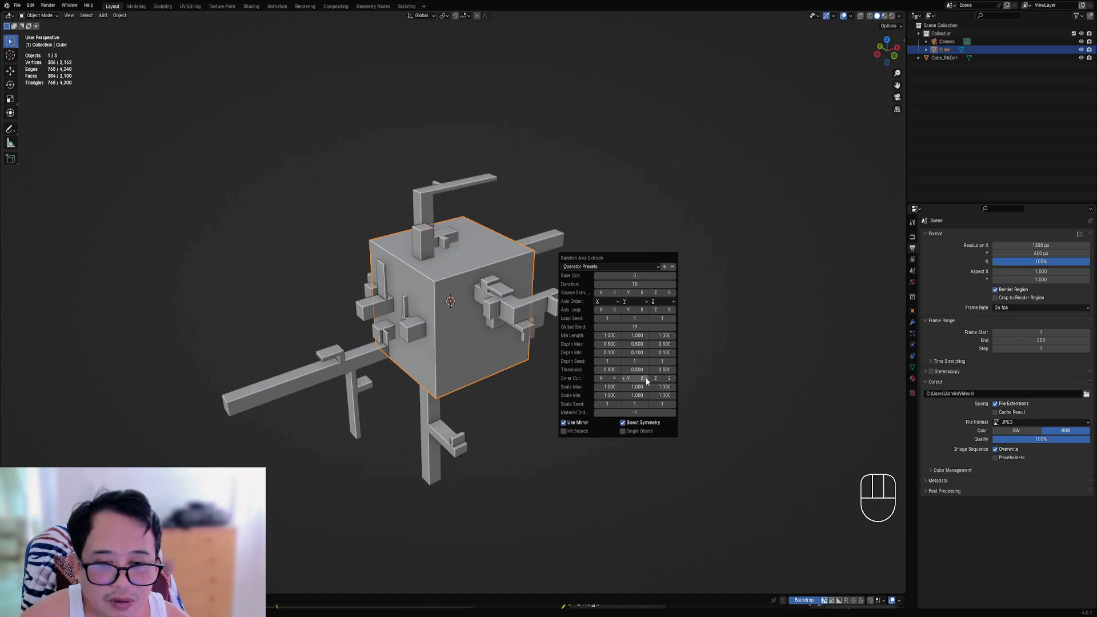
{"action": "left_click", "coordinate": [646, 378]}
{"action": "left_click", "coordinate": [646, 378]}
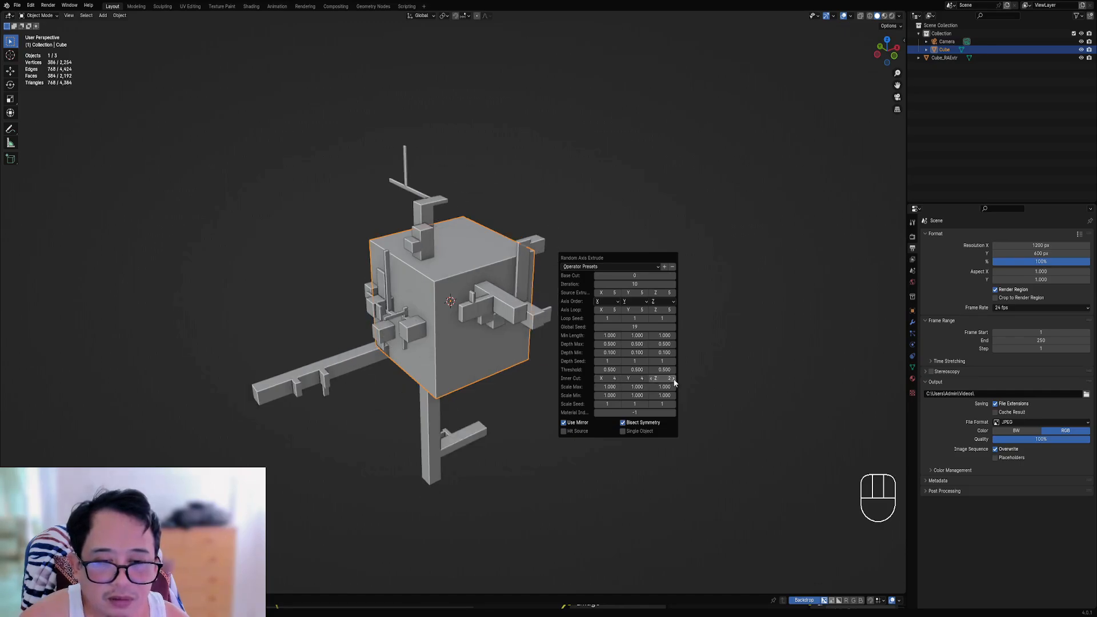
{"action": "left_click", "coordinate": [673, 378]}
{"action": "left_click", "coordinate": [674, 379]}
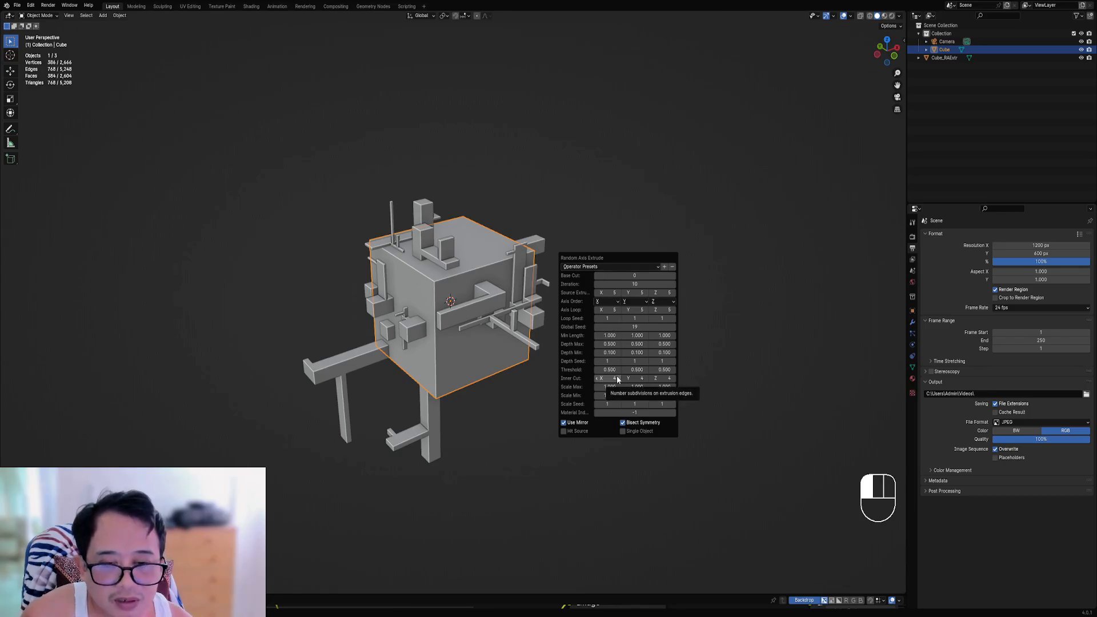
Step: Save the current Random Axis Extrude settings as an operator preset named 10_iter_4_cuts
{"action": "left_click", "coordinate": [664, 266]}
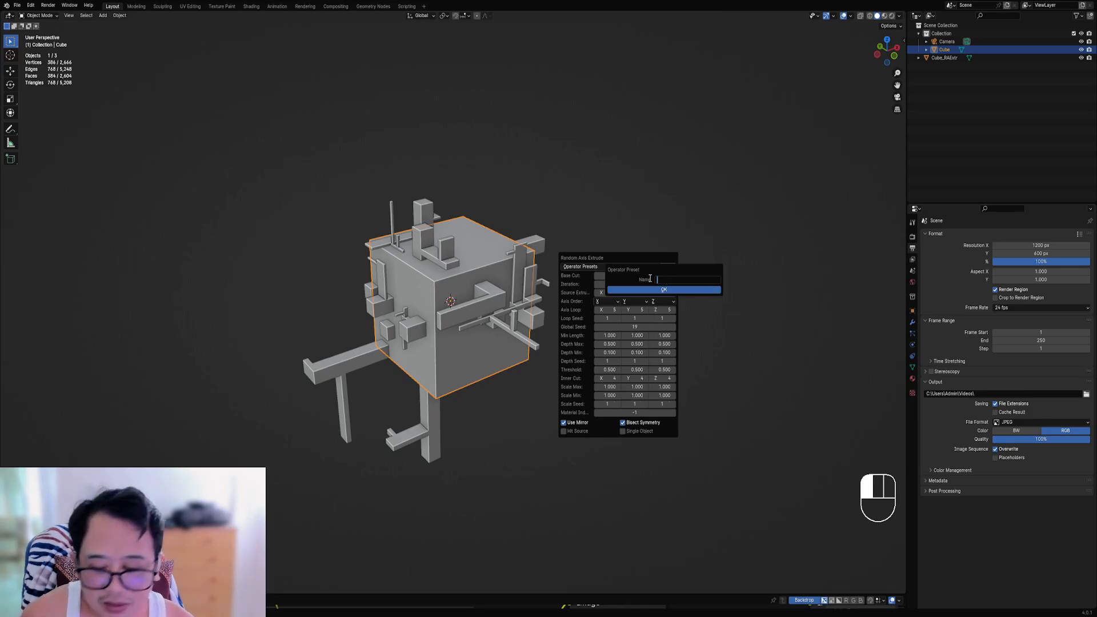
{"action": "type", "text": "10_8ter"}
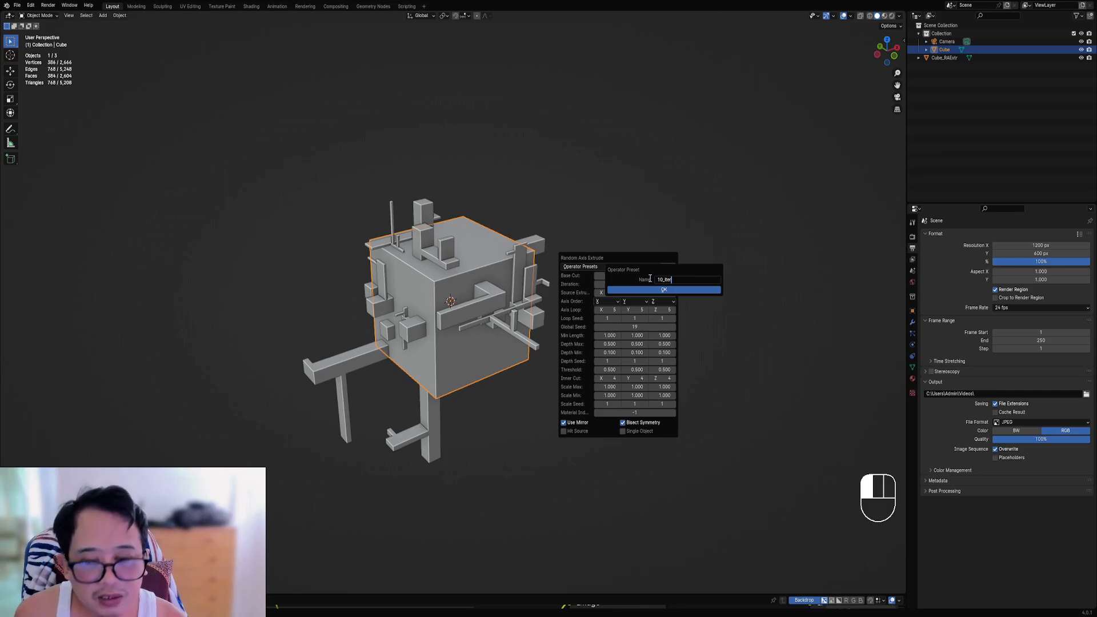
{"action": "type", "text": "_4_"}
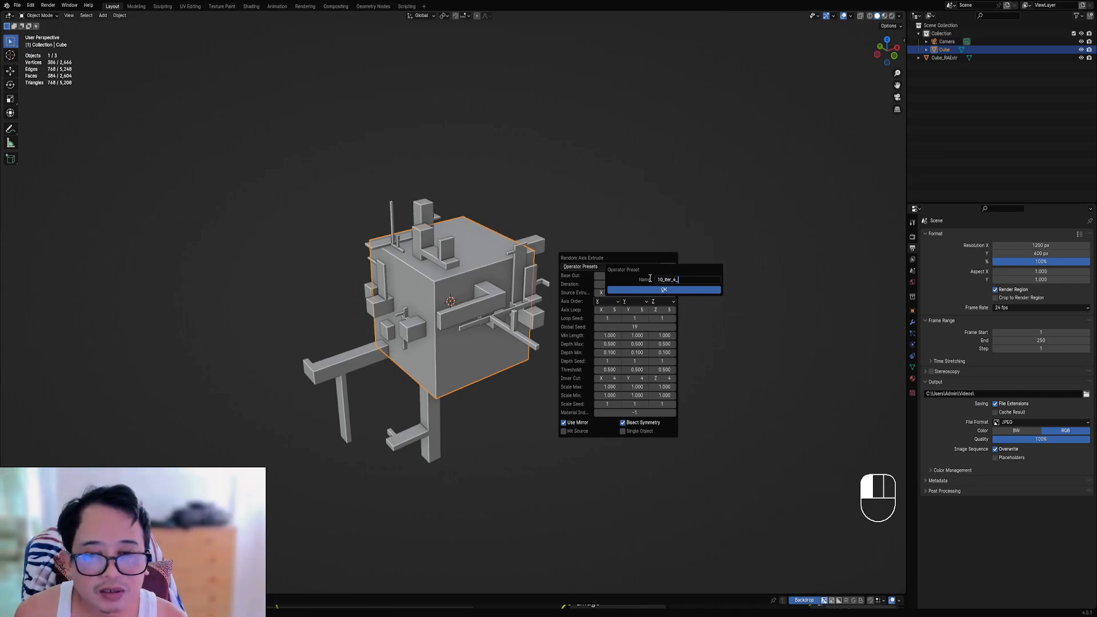
{"action": "key", "text": "BackSpace"}
{"action": "key", "text": "BackSpace"}
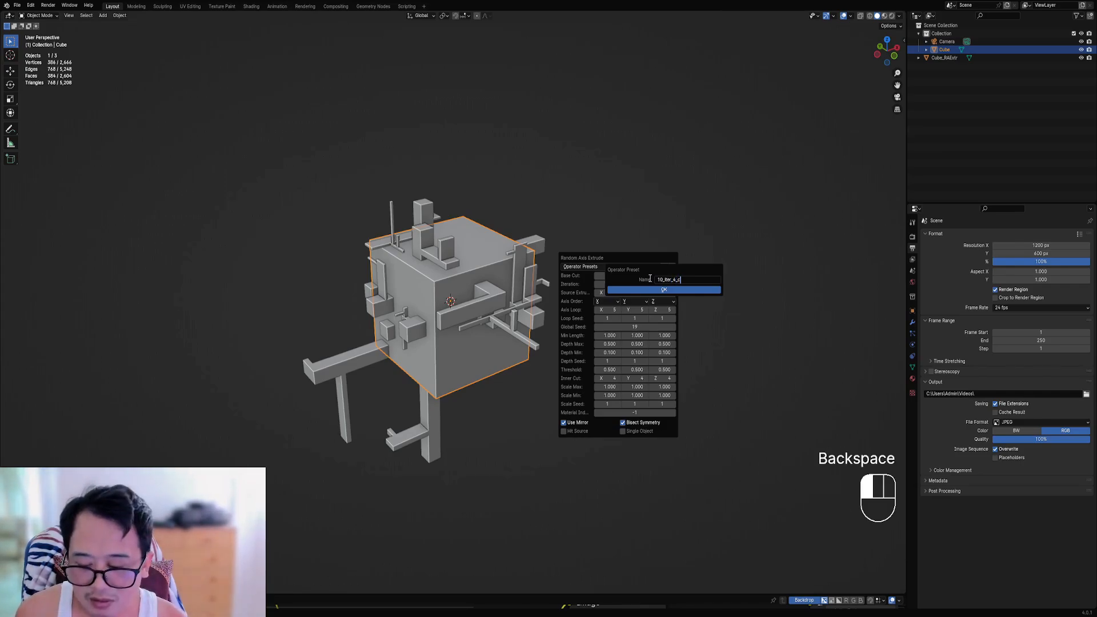
{"action": "type", "text": "uts"}
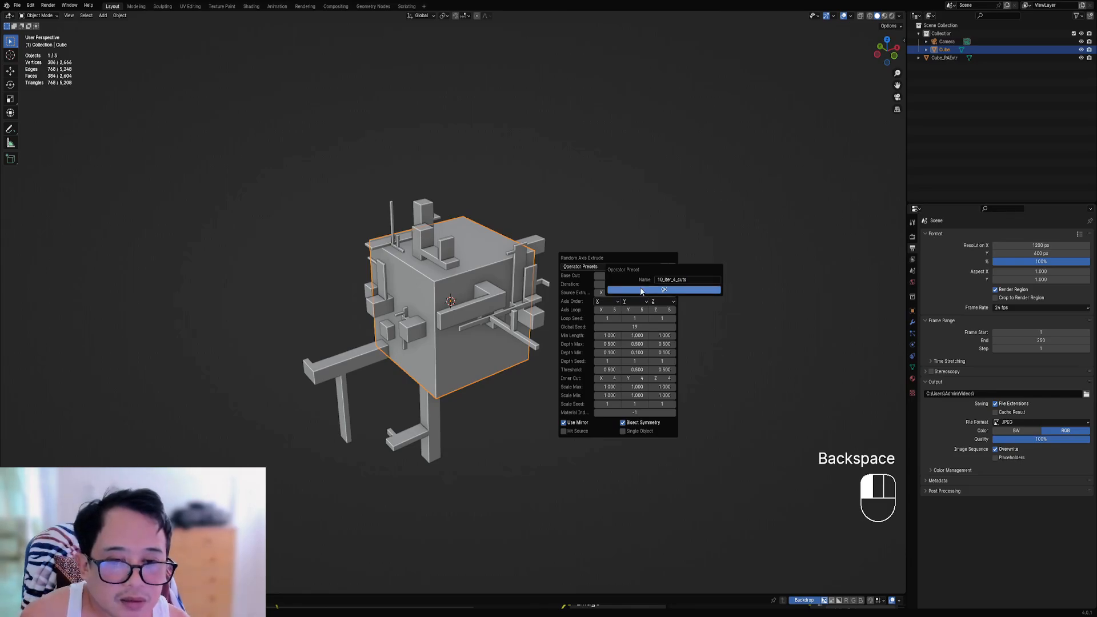
{"action": "left_click", "coordinate": [640, 287]}
{"action": "left_click", "coordinate": [620, 267]}
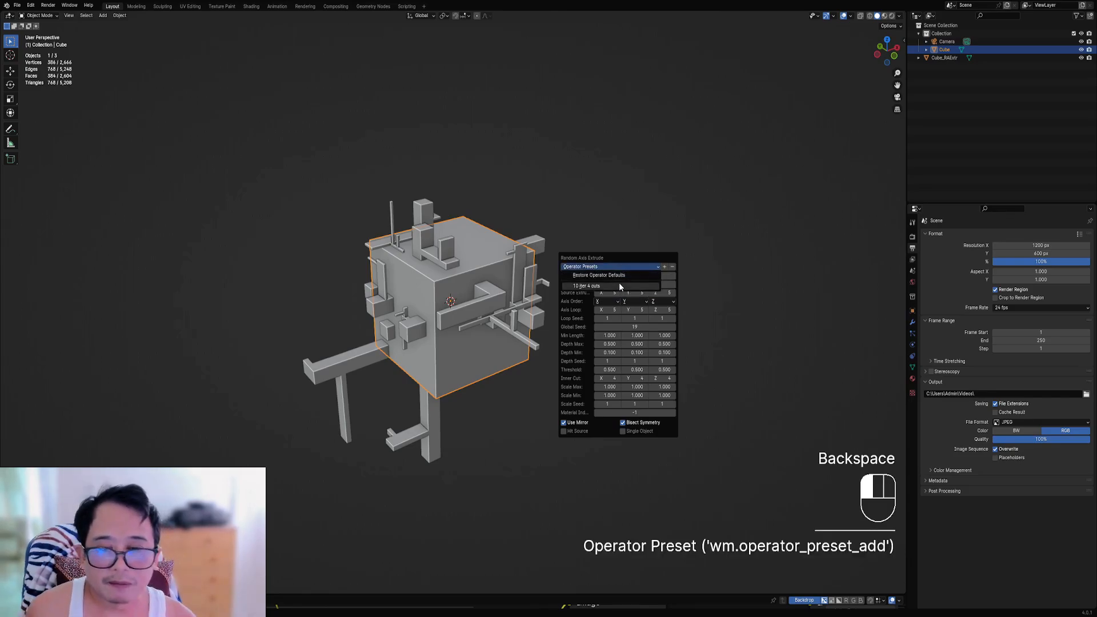
Step: Delete the mesh generated by the axis extrusion, keeping the subdivided cube
{"action": "right_click", "coordinate": [494, 306]}
{"action": "key", "text": "x"}
{"action": "right_click", "coordinate": [494, 305]}
{"action": "key", "text": "x"}
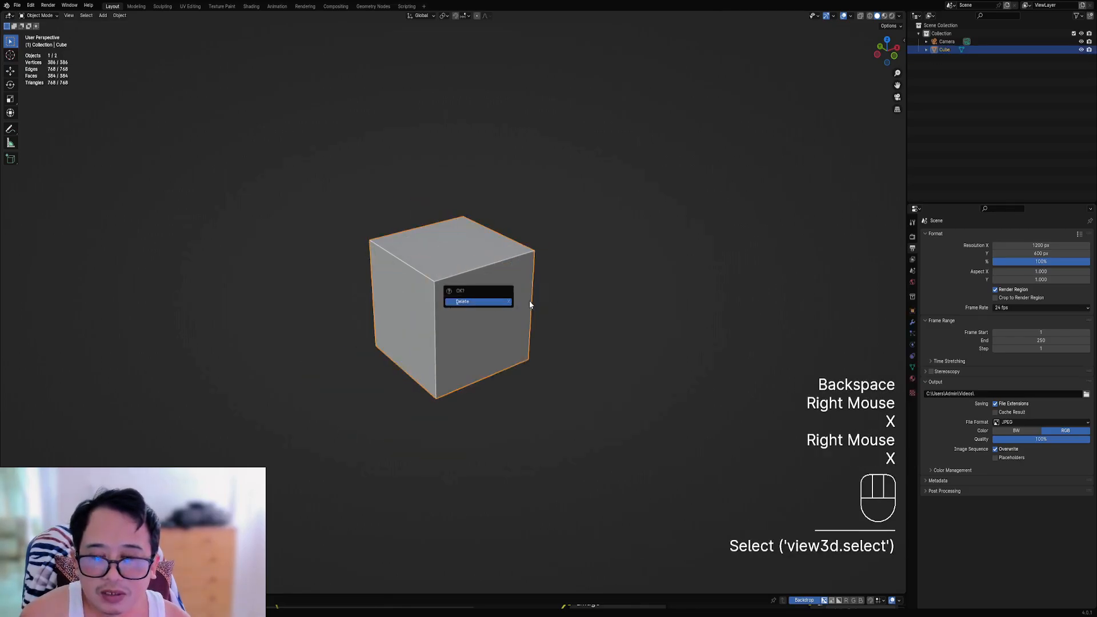
Step: Add a new cube mesh and move it away from the subdivided cube into the empty space beside it
{"action": "scroll", "coordinate": [529, 302], "scroll_direction": "down", "scroll_amount": 2}
{"action": "middle_click_drag", "start_coordinate": [529, 302], "coordinate": [530, 308], "text": "shift"}
{"action": "left_click", "coordinate": [498, 314]}
{"action": "key", "text": "shift+a"}
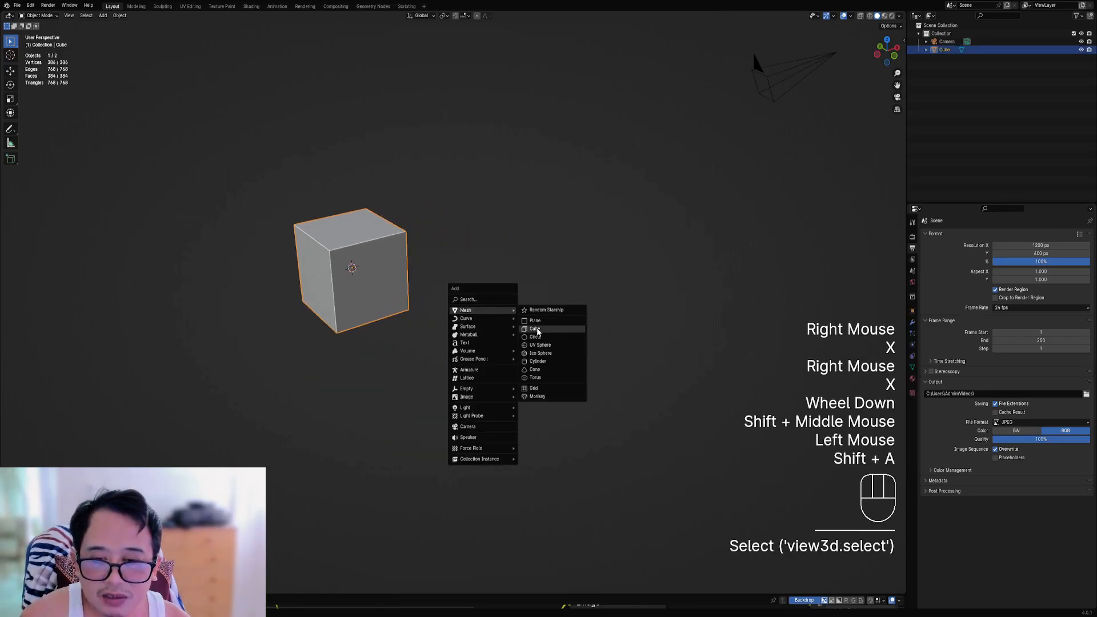
{"action": "left_click", "coordinate": [537, 326]}
{"action": "key", "text": "g"}
Step: Scale the new cube's mesh down and stretch it along the Y axis into a long, thin bar
{"action": "key", "text": "Tab"}
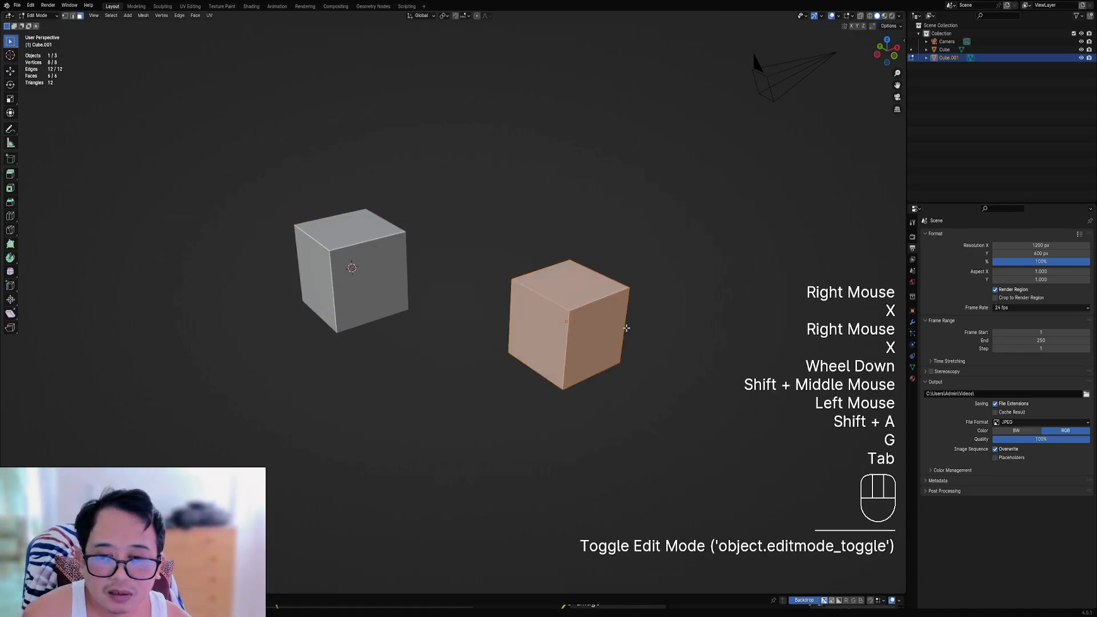
{"action": "key", "text": "s"}
{"action": "key", "text": "s"}
{"action": "key", "text": "y"}
{"action": "left_click", "coordinate": [571, 324]}
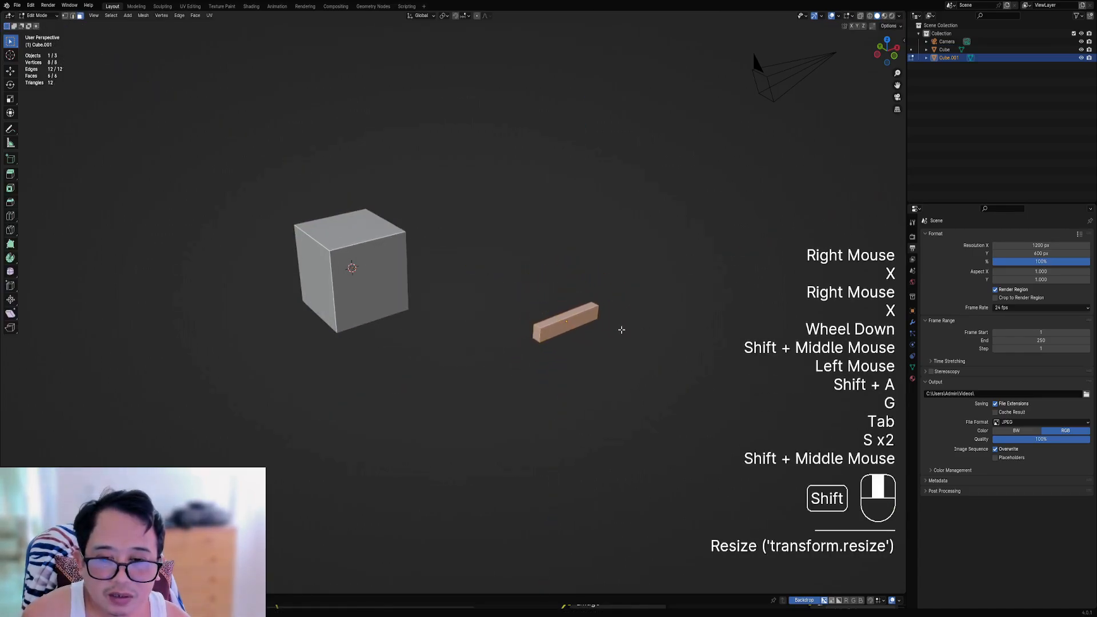
Step: Subdivide the bar and add two loop cuts across its length
{"action": "middle_click_drag", "start_coordinate": [621, 328], "coordinate": [541, 323], "text": "shift"}
{"action": "scroll", "coordinate": [499, 322], "scroll_direction": "up", "scroll_amount": 3}
{"action": "key", "text": "w"}
{"action": "left_click", "coordinate": [508, 320]}
{"action": "scroll", "coordinate": [508, 320], "scroll_direction": "up", "scroll_amount": 2}
{"action": "key", "text": "ctrl+r"}
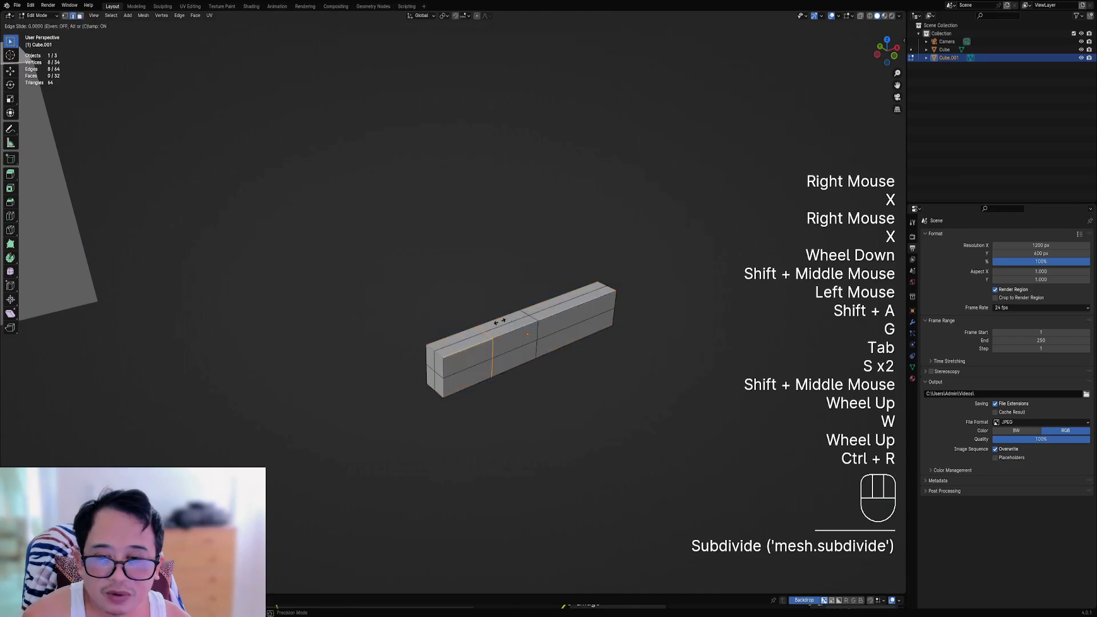
{"action": "key", "text": "ctrl+r"}
{"action": "key", "text": "a"}
{"action": "scroll", "coordinate": [563, 307], "scroll_direction": "down", "scroll_amount": 2}
{"action": "middle_click_drag", "start_coordinate": [562, 306], "coordinate": [541, 282], "text": "shift"}
Step: Run Random Axis Extrude on the bar in Object Mode, using the saved preset 10 iter 4 cuts
{"action": "key", "text": "Tab"}
{"action": "key", "text": "shift+q"}
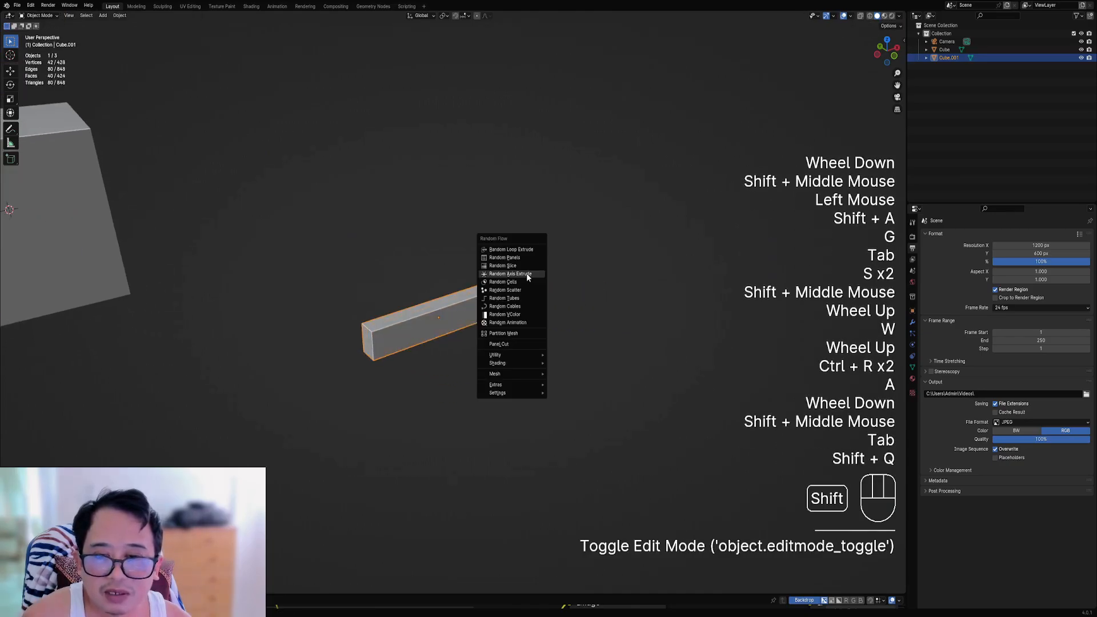
{"action": "left_click", "coordinate": [526, 273]}
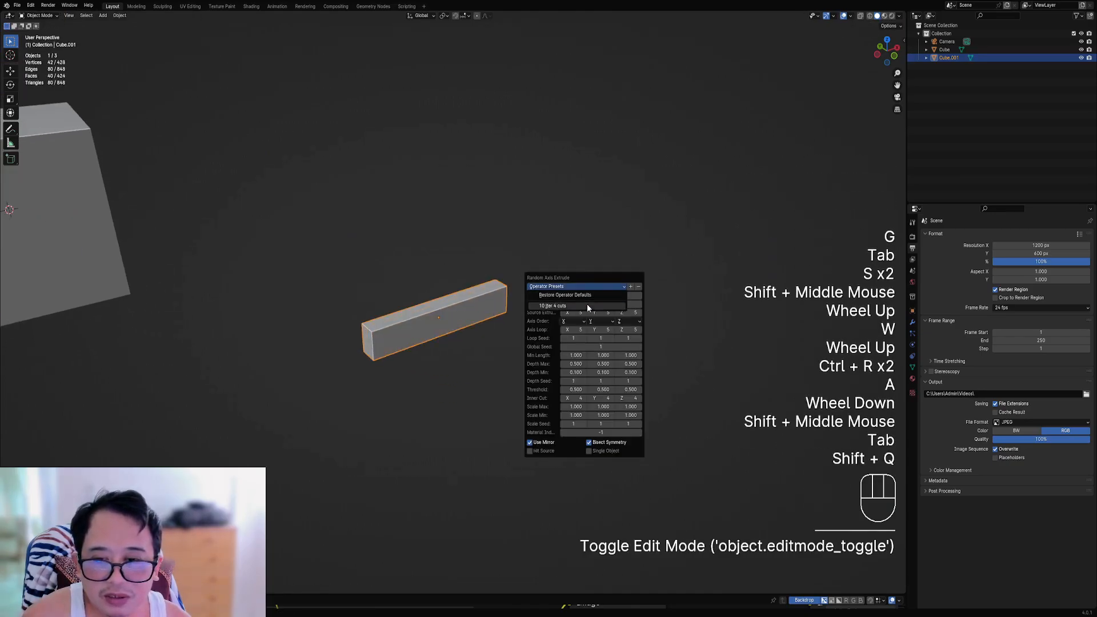
{"action": "scroll", "coordinate": [521, 350], "scroll_direction": "down", "scroll_amount": 2}
{"action": "middle_click_drag", "start_coordinate": [521, 350], "coordinate": [529, 363]}
{"action": "key", "text": "F9"}
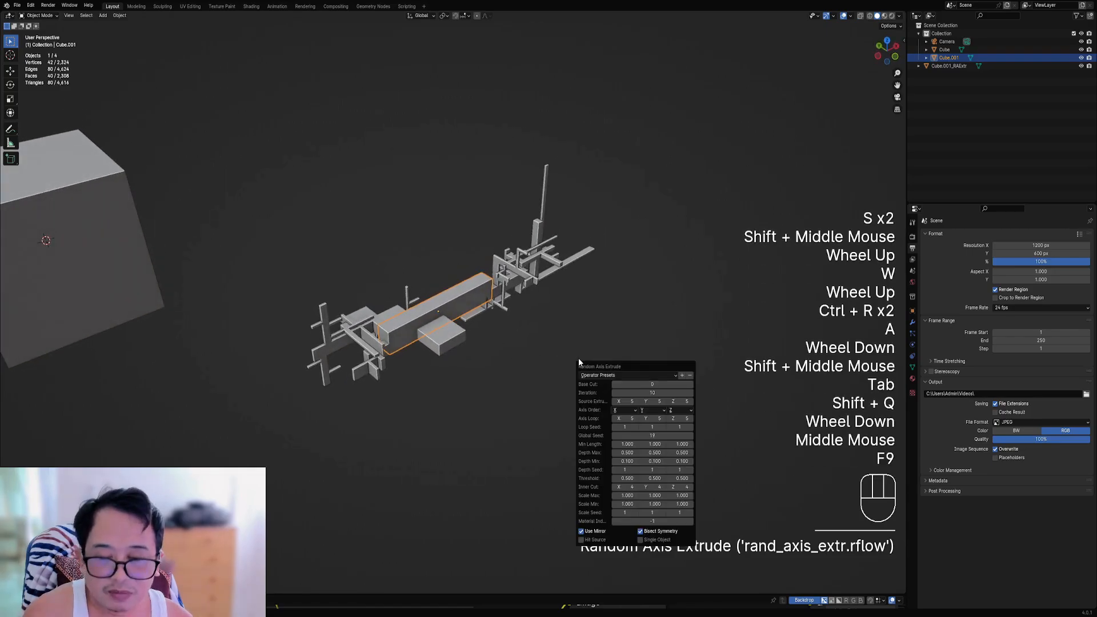
Step: Set the bar extrusion's global seed to 24 and its base cut to 2
{"action": "scroll", "coordinate": [652, 436], "scroll_direction": "up", "scroll_amount": 3, "text": "ctrl"}
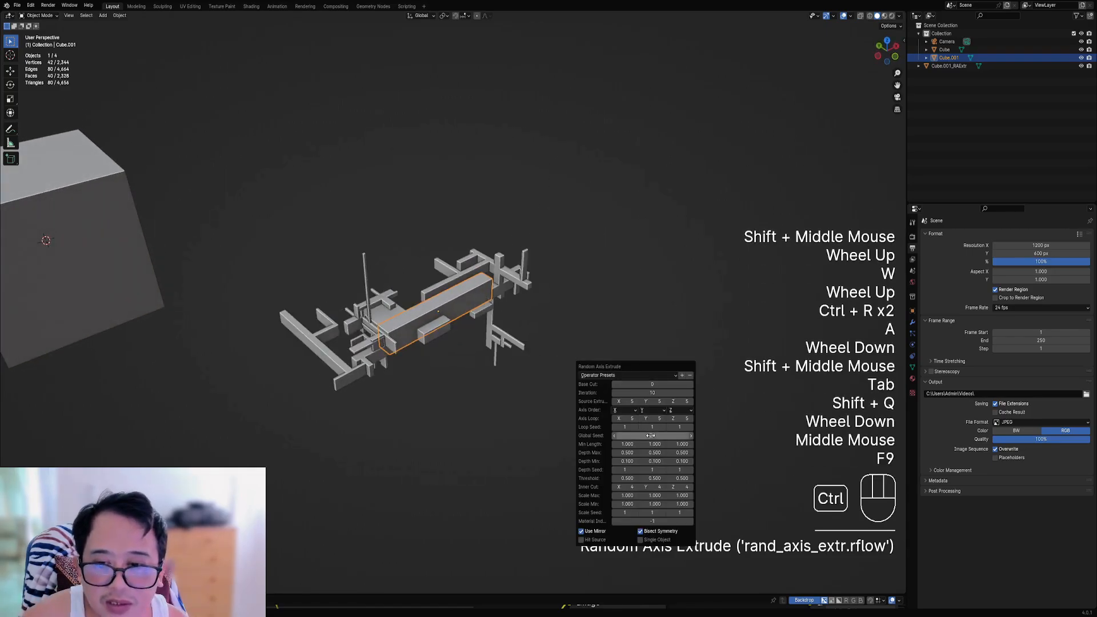
{"action": "scroll", "coordinate": [651, 435], "scroll_direction": "up", "scroll_amount": 3, "text": "ctrl"}
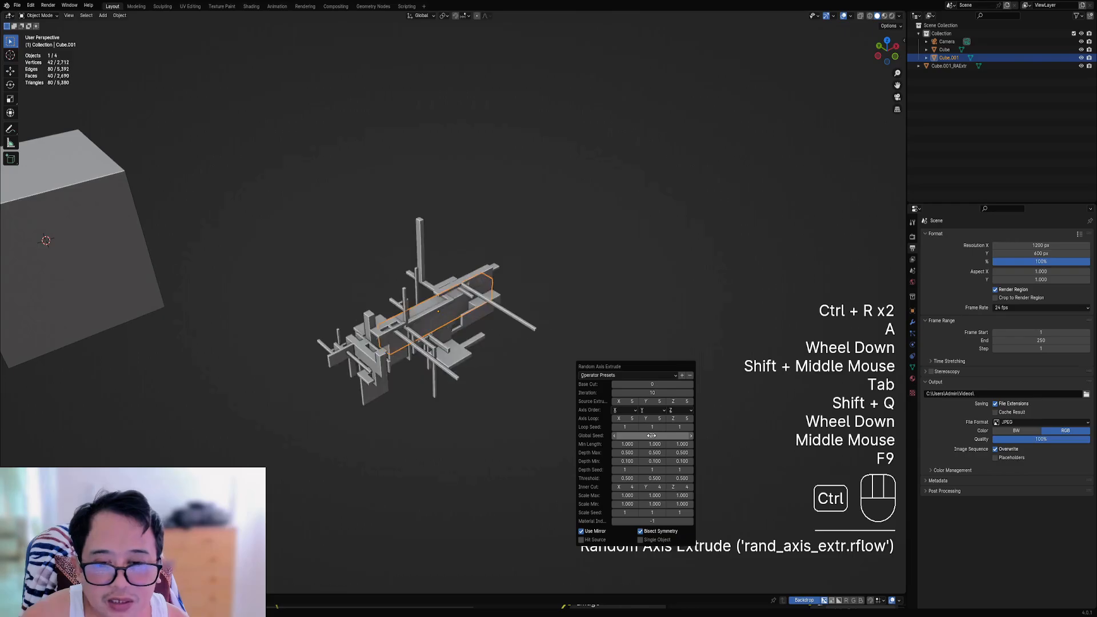
{"action": "scroll", "coordinate": [653, 384], "scroll_direction": "up", "scroll_amount": 1, "text": "ctrl"}
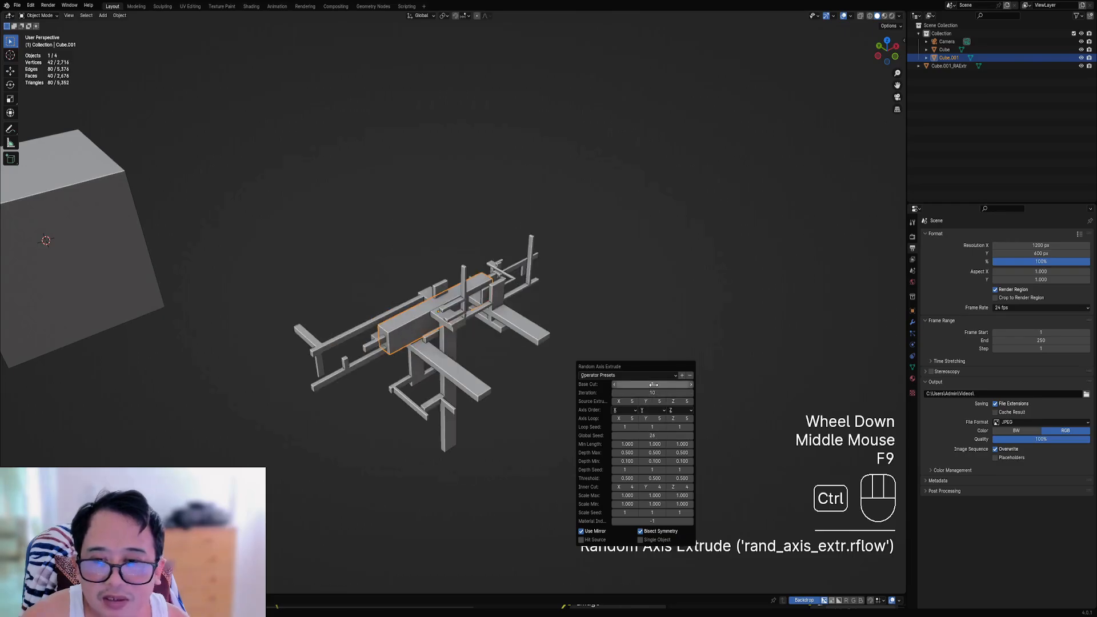
{"action": "scroll", "coordinate": [653, 384], "scroll_direction": "down", "scroll_amount": 1, "text": "ctrl"}
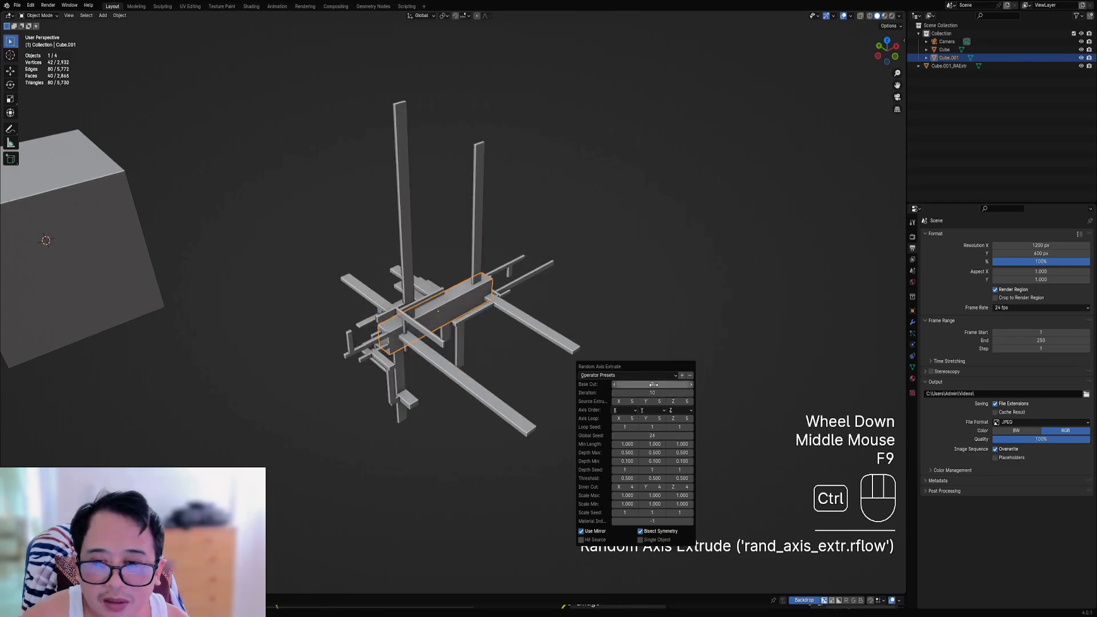
{"action": "scroll", "coordinate": [653, 384], "scroll_direction": "up", "scroll_amount": 1, "text": "ctrl"}
{"action": "scroll", "coordinate": [653, 385], "scroll_direction": "down", "scroll_amount": 1, "text": "ctrl"}
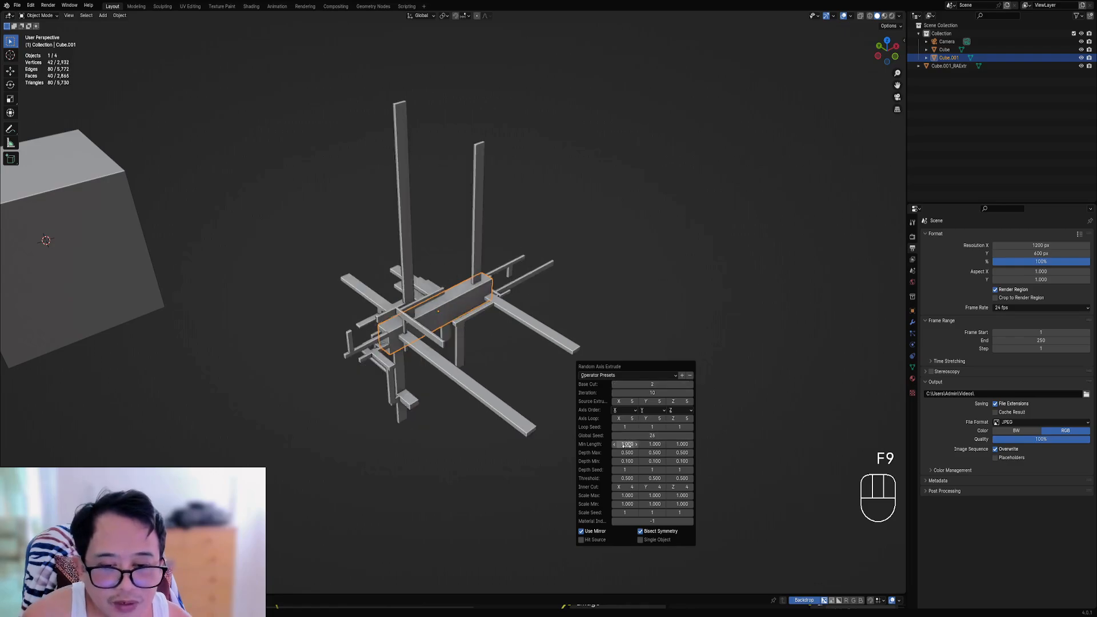
Step: Try a smaller minimum length on the Y axis of the bar's extrusion, and set it back to 1
{"action": "left_click", "coordinate": [628, 444]}
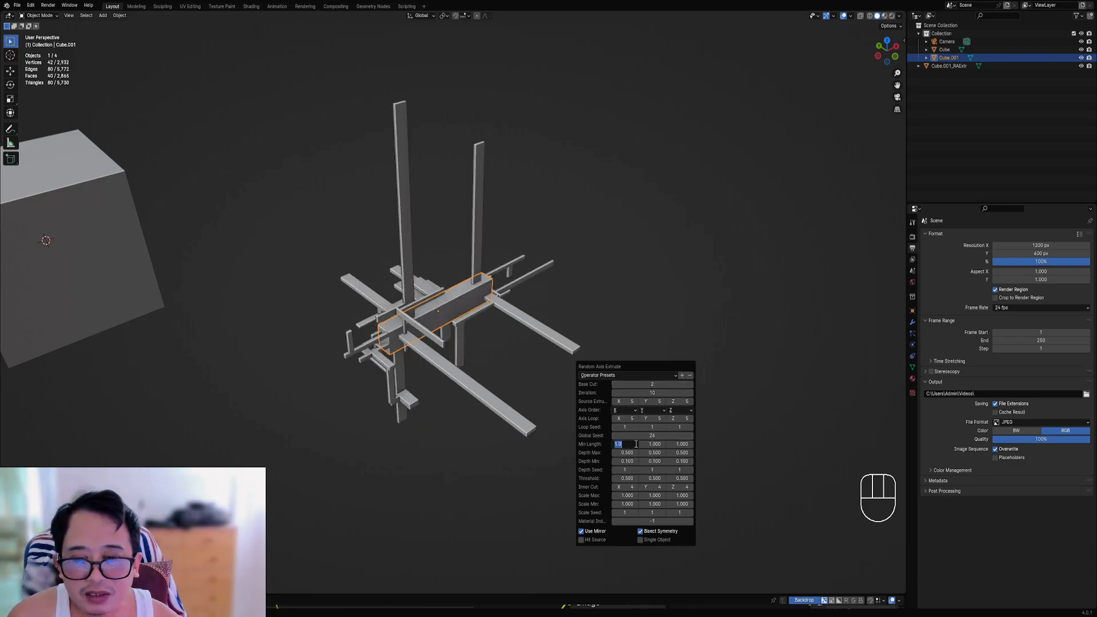
{"action": "key", "text": "Return"}
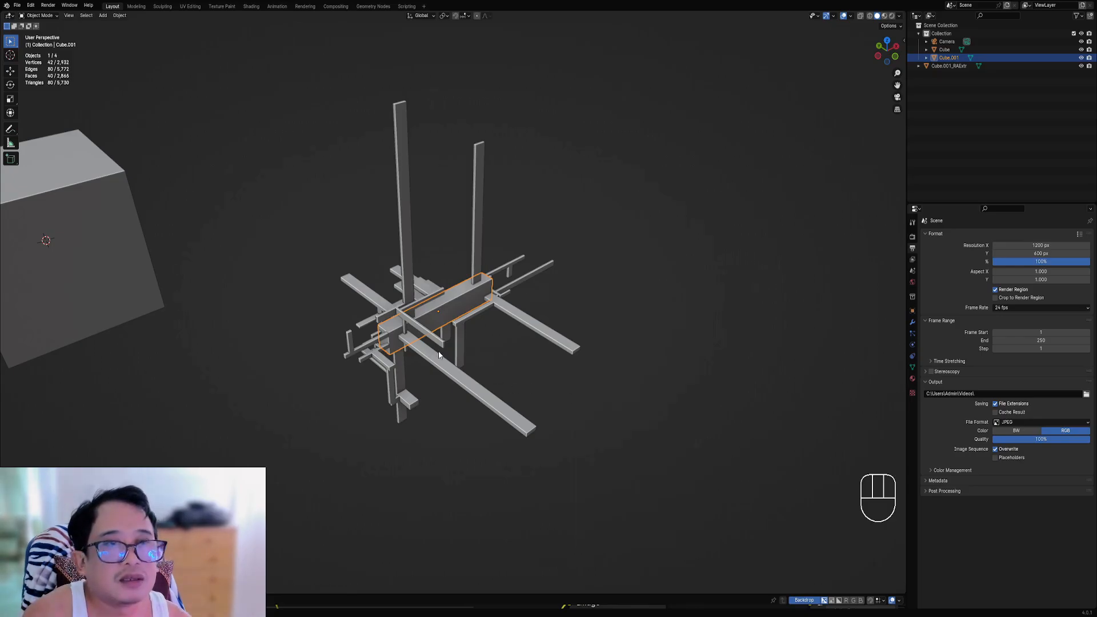
{"action": "key", "text": "F9"}
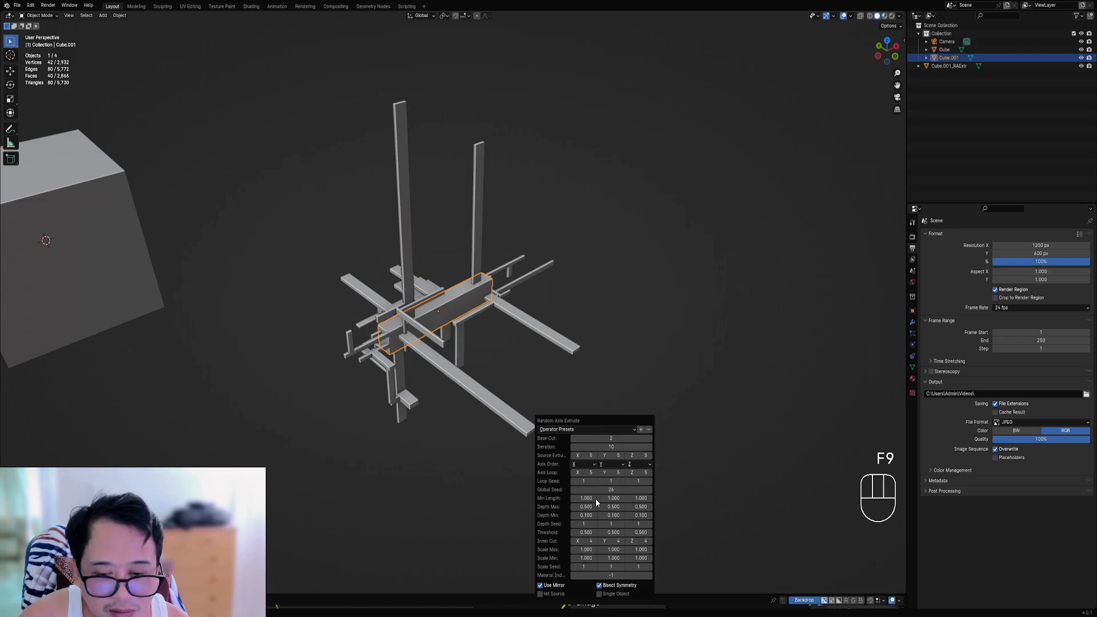
{"action": "left_click", "coordinate": [619, 498]}
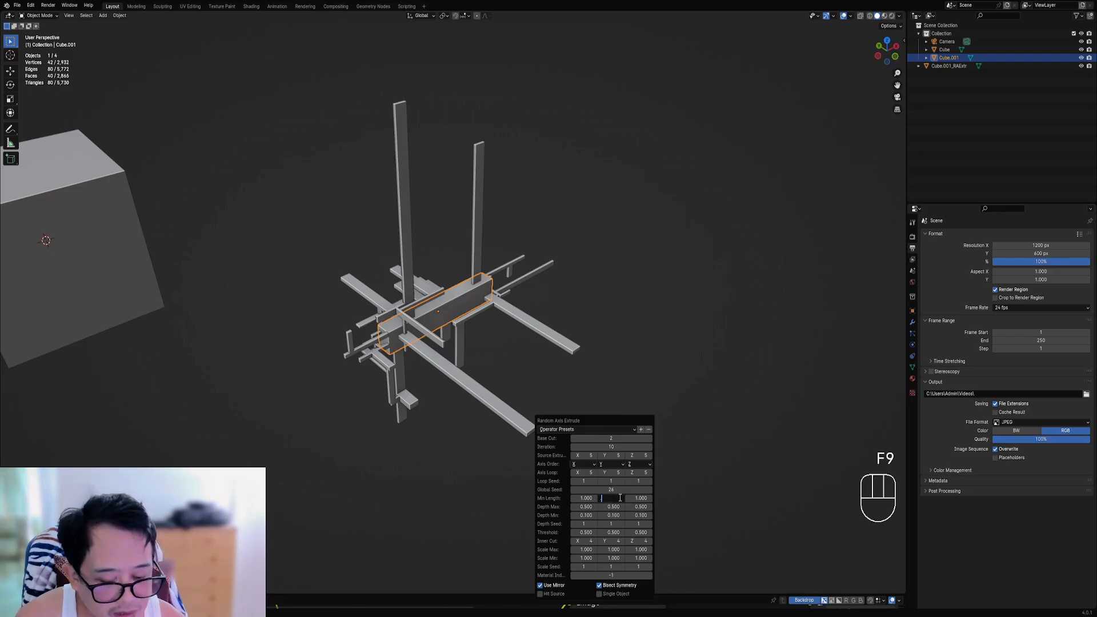
{"action": "left_click", "coordinate": [618, 497]}
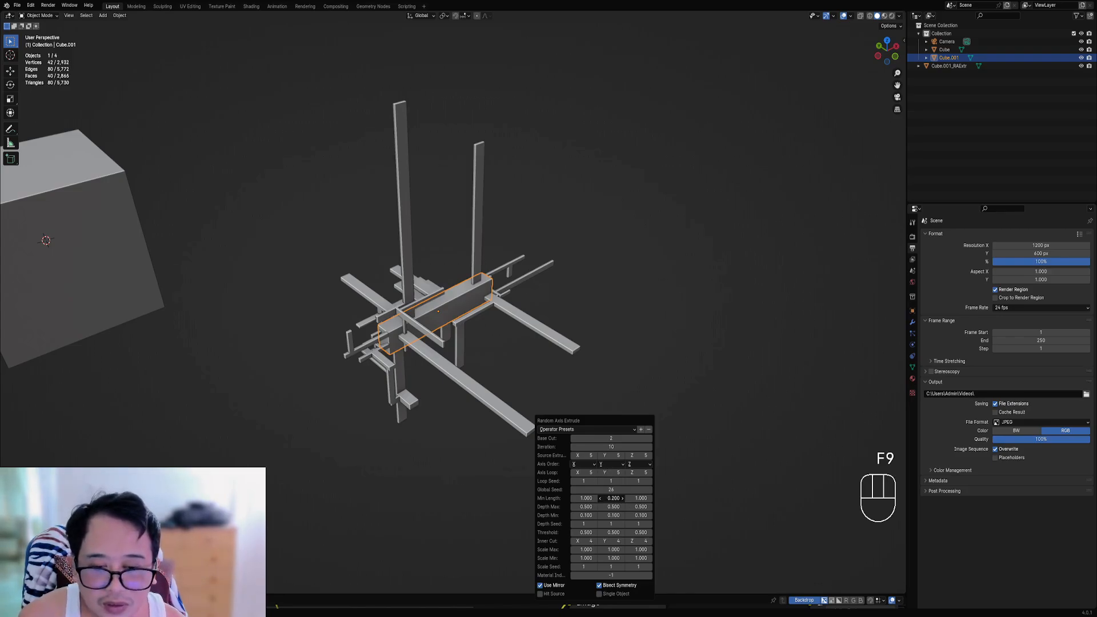
{"action": "key", "text": "Return"}
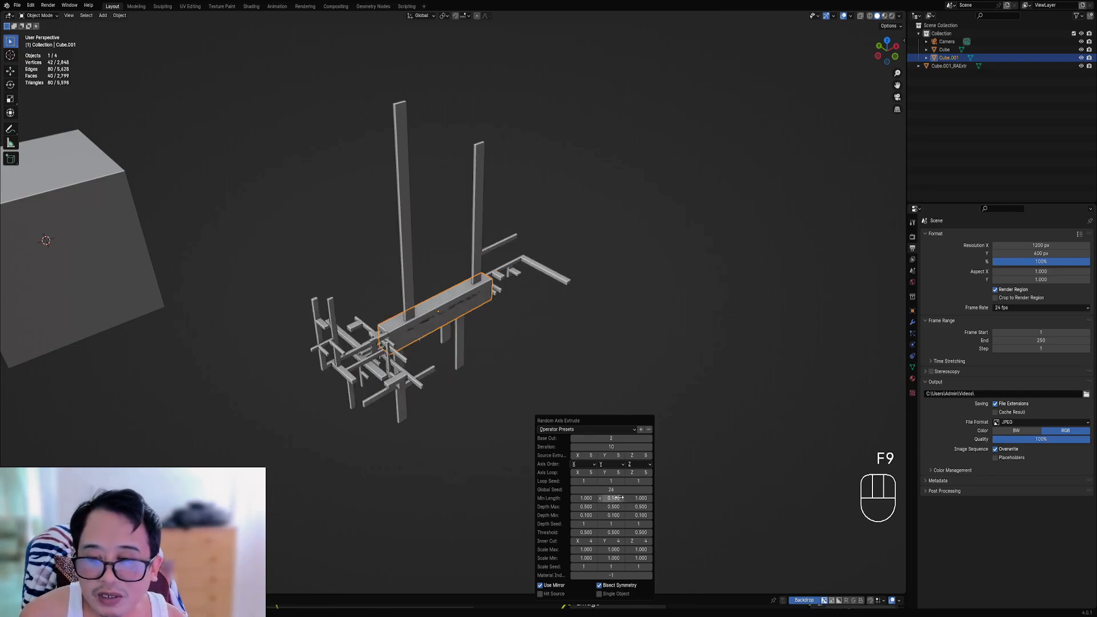
{"action": "left_click", "coordinate": [617, 497]}
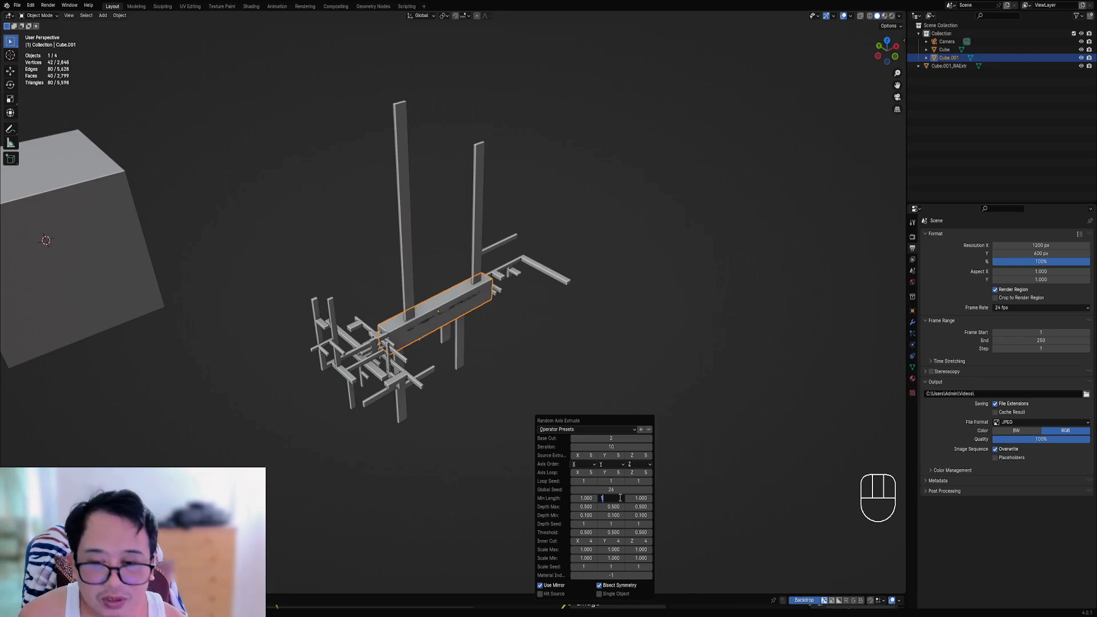
{"action": "type", "text": "1"}
{"action": "key", "text": "Return"}
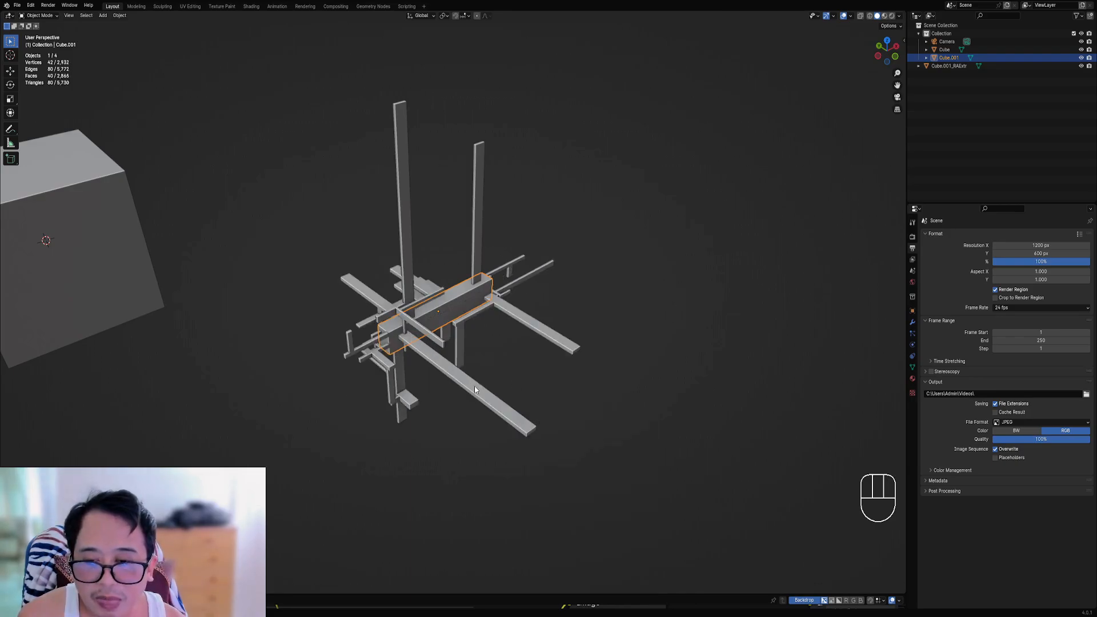
Step: Inspect the extruded bar from several angles and try a minimum length of 0.1 on the Z axis
{"action": "middle_click_drag", "start_coordinate": [531, 439], "coordinate": [461, 367]}
{"action": "scroll", "coordinate": [471, 364], "scroll_direction": "up", "scroll_amount": 3}
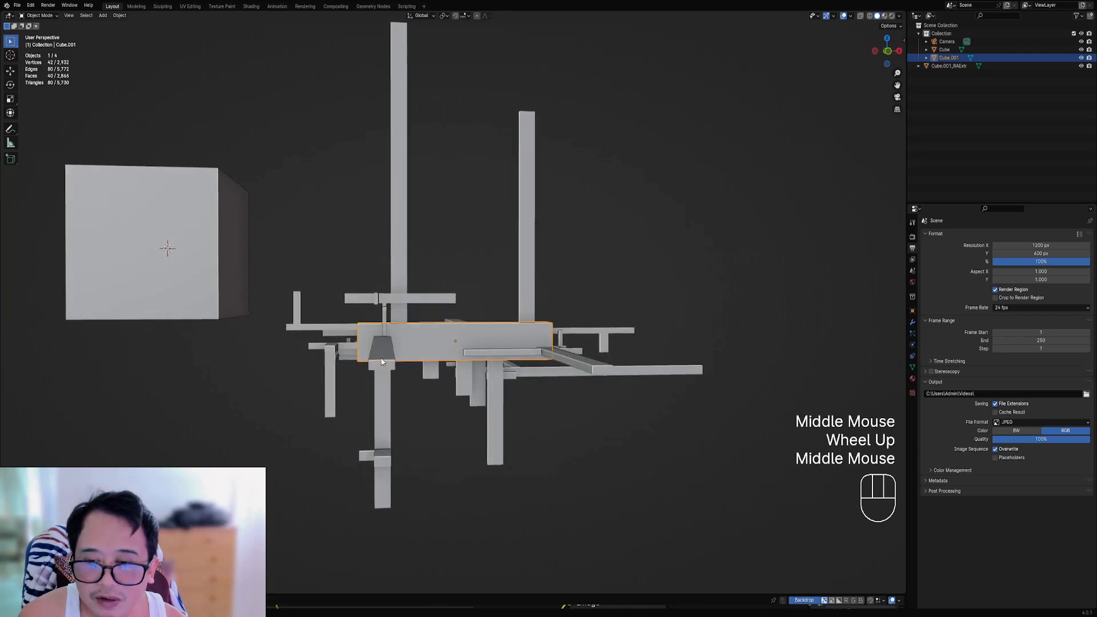
{"action": "scroll", "coordinate": [397, 380], "scroll_direction": "down", "scroll_amount": 3}
{"action": "middle_click_drag", "start_coordinate": [406, 392], "coordinate": [457, 446]}
{"action": "key", "text": "F9"}
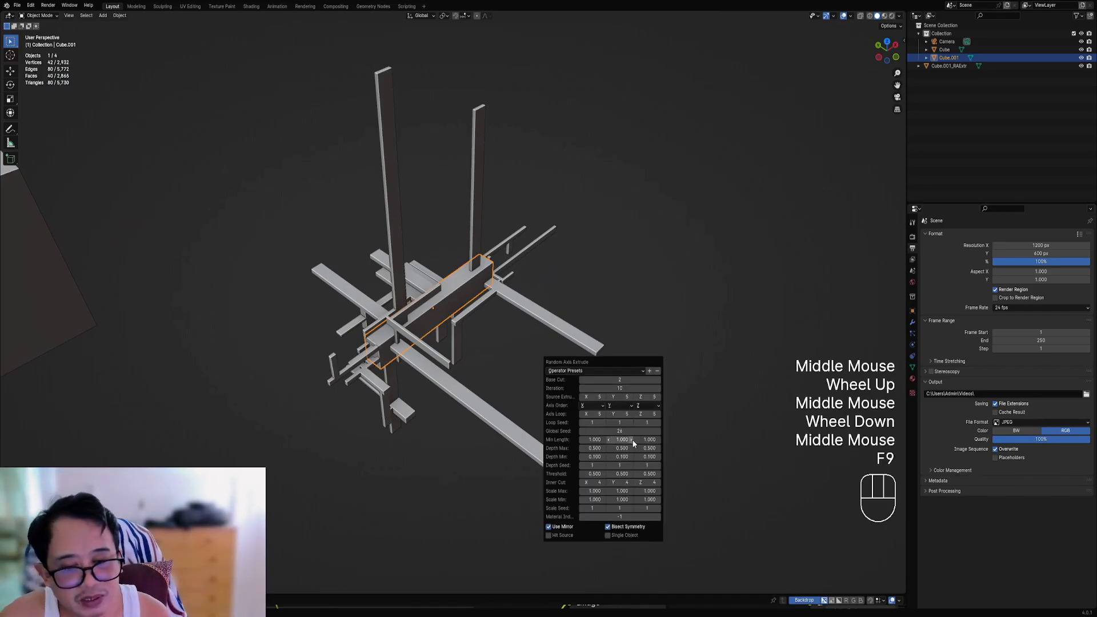
{"action": "left_click", "coordinate": [647, 440]}
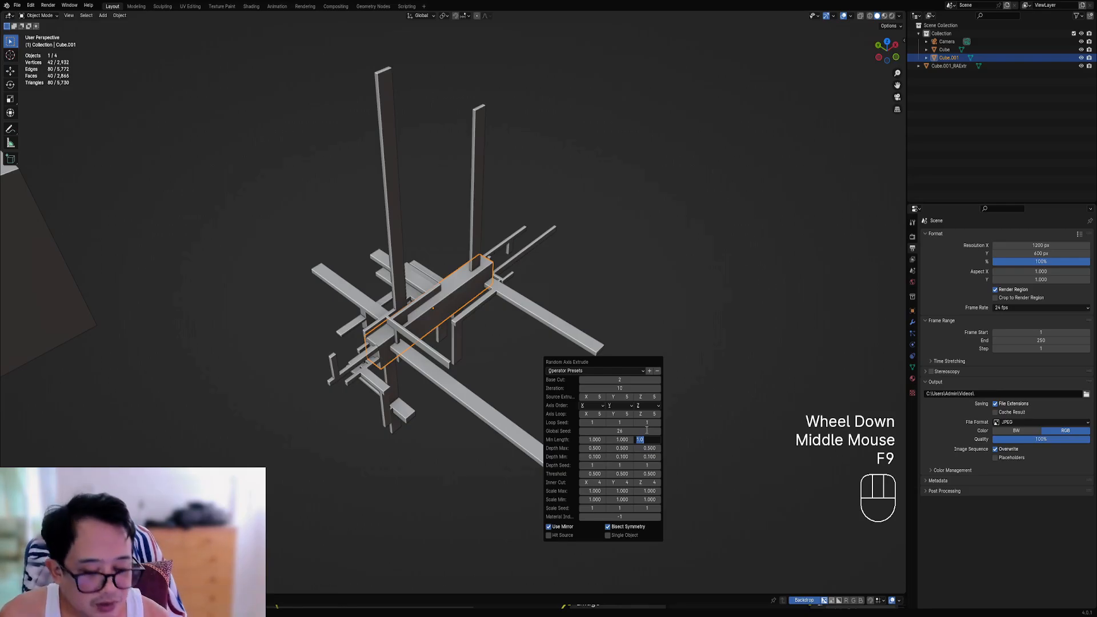
{"action": "type", "text": "0.1"}
{"action": "key", "text": "Return"}
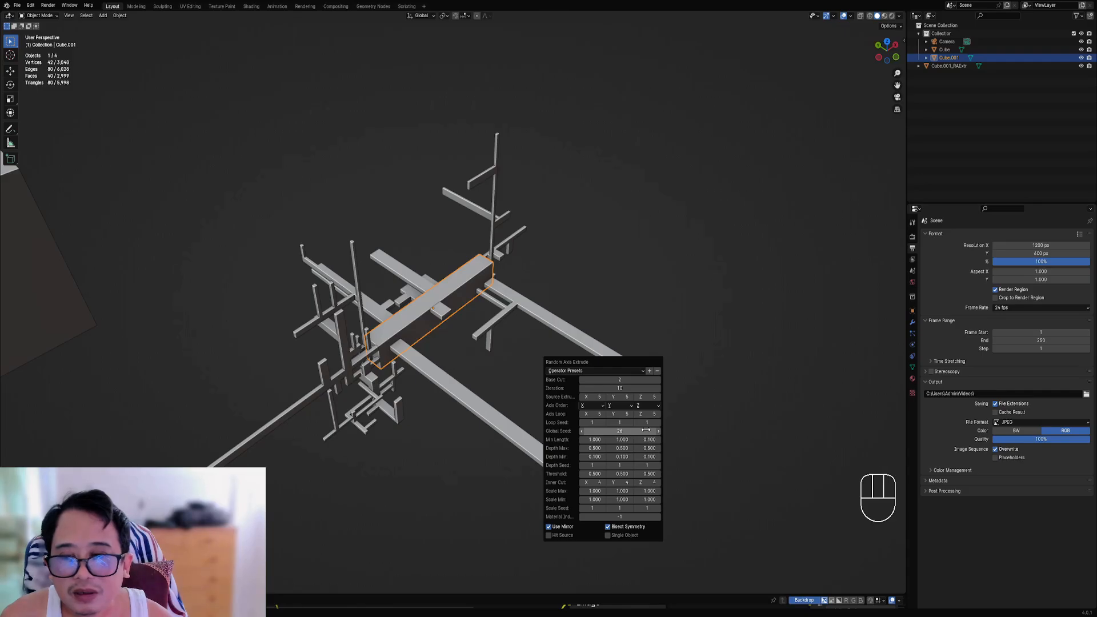
Step: Set the bar extrusion's Z-axis minimum length back to 1
{"action": "scroll", "coordinate": [563, 417], "scroll_direction": "down", "scroll_amount": 2}
{"action": "mouse_move", "coordinate": [564, 417]}
{"action": "middle_mouse_down"}
{"action": "mouse_move", "coordinate": [553, 337]}
{"action": "mouse_move", "coordinate": [556, 404]}
{"action": "middle_mouse_up"}
{"action": "scroll", "coordinate": [555, 404], "scroll_direction": "up", "scroll_amount": 1}
{"action": "key", "text": "F9"}
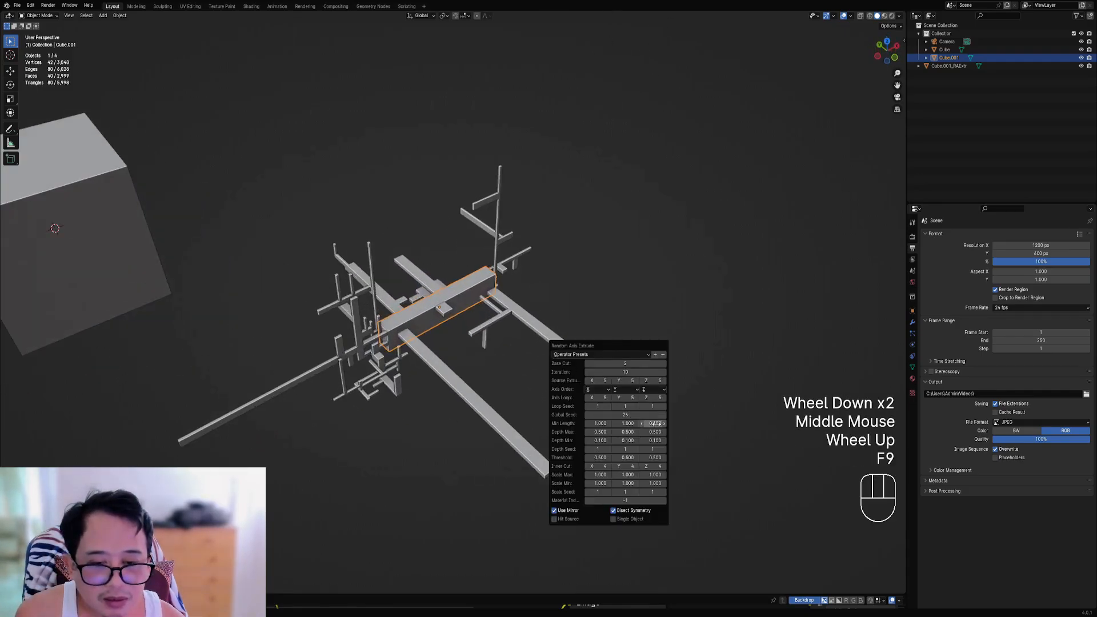
{"action": "left_click", "coordinate": [655, 424]}
{"action": "type", "text": "1"}
{"action": "key", "text": "Return"}
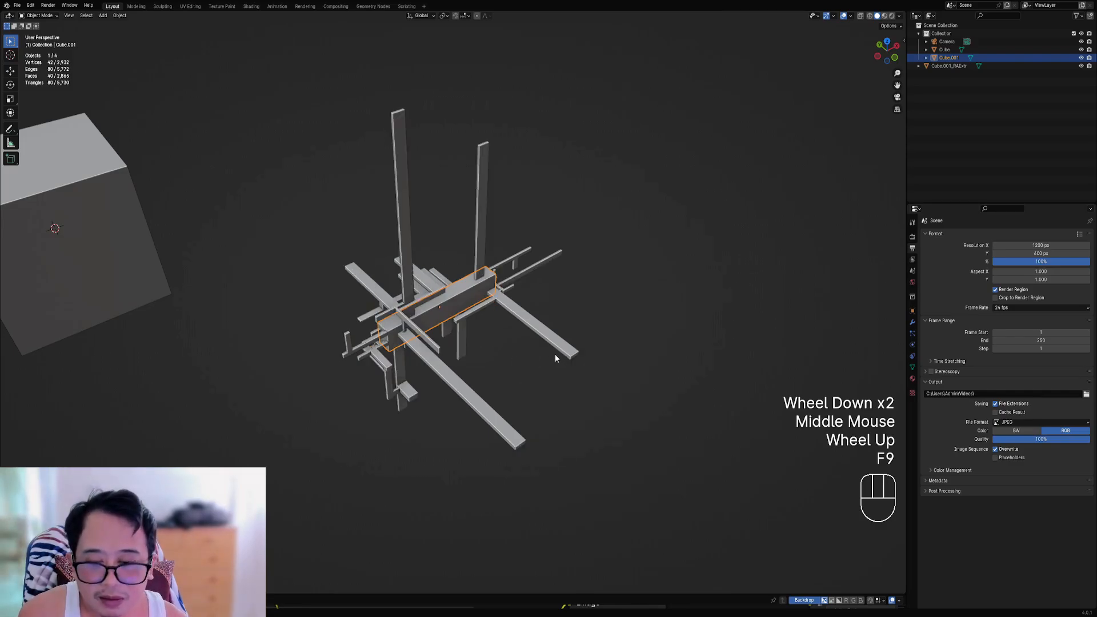
Step: Delete the bar and its axis-extruded mesh, leaving only the subdivided cube
{"action": "key", "text": "F9"}
{"action": "left_click", "coordinate": [598, 373]}
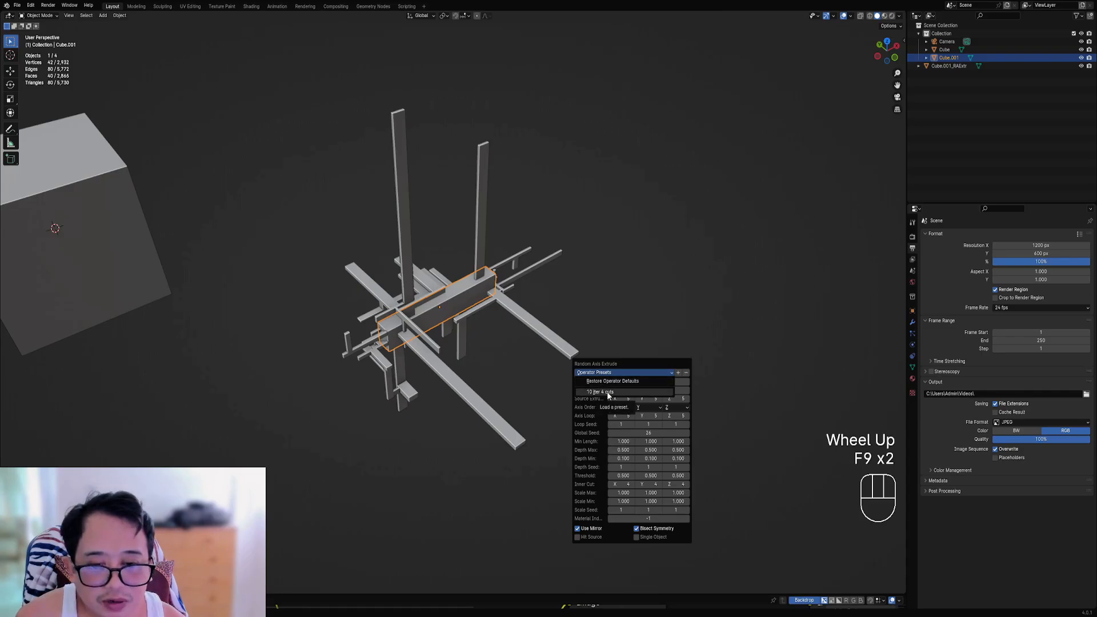
{"action": "right_click", "coordinate": [399, 241]}
{"action": "key", "text": "x"}
{"action": "left_click", "coordinate": [396, 239]}
{"action": "right_click", "coordinate": [417, 314]}
{"action": "key", "text": "x"}
{"action": "left_click", "coordinate": [370, 282]}
Step: Center the view on the subdivided cube and open it in Edit Mode with face selection
{"action": "scroll", "coordinate": [370, 283], "scroll_direction": "down", "scroll_amount": 2}
{"action": "middle_click_drag", "start_coordinate": [370, 282], "coordinate": [456, 252], "text": "shift"}
{"action": "scroll", "coordinate": [499, 320], "scroll_direction": "up", "scroll_amount": 2}
{"action": "right_click", "coordinate": [464, 325]}
{"action": "key", "text": "Tab"}
{"action": "scroll", "coordinate": [464, 324], "scroll_direction": "up", "scroll_amount": 1}
{"action": "key", "text": "3"}
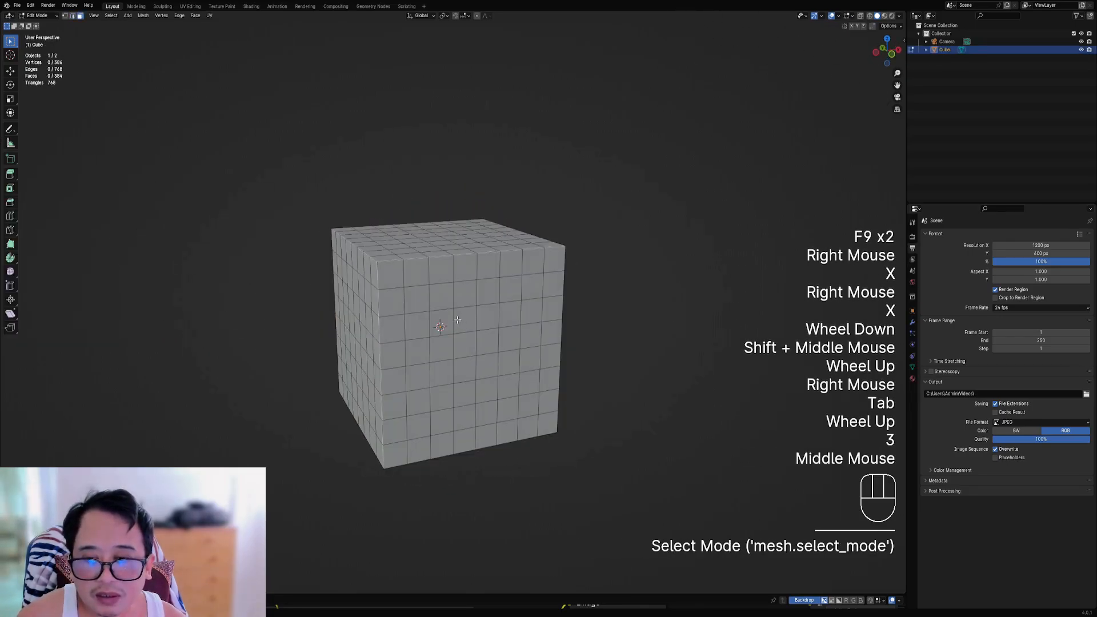
Step: Return the cube to Object Mode and run Random Cells on it
{"action": "right_click", "coordinate": [392, 271]}
{"action": "right_click", "coordinate": [435, 345], "text": "ctrl+shift"}
{"action": "key", "text": "Tab"}
{"action": "key", "text": "shift+q"}
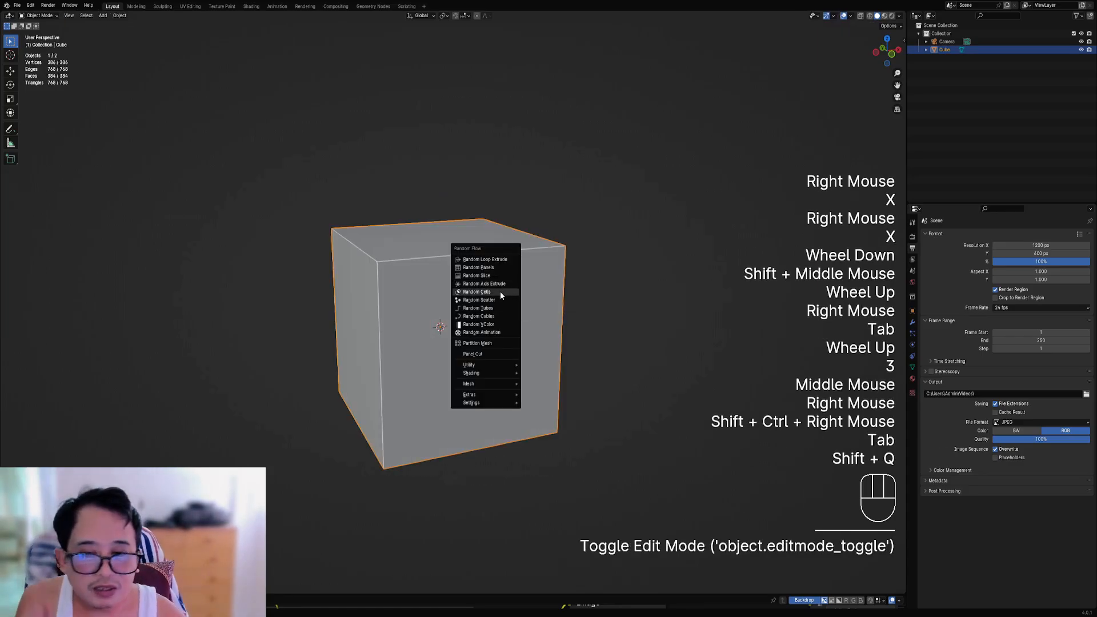
{"action": "left_click", "coordinate": [500, 292]}
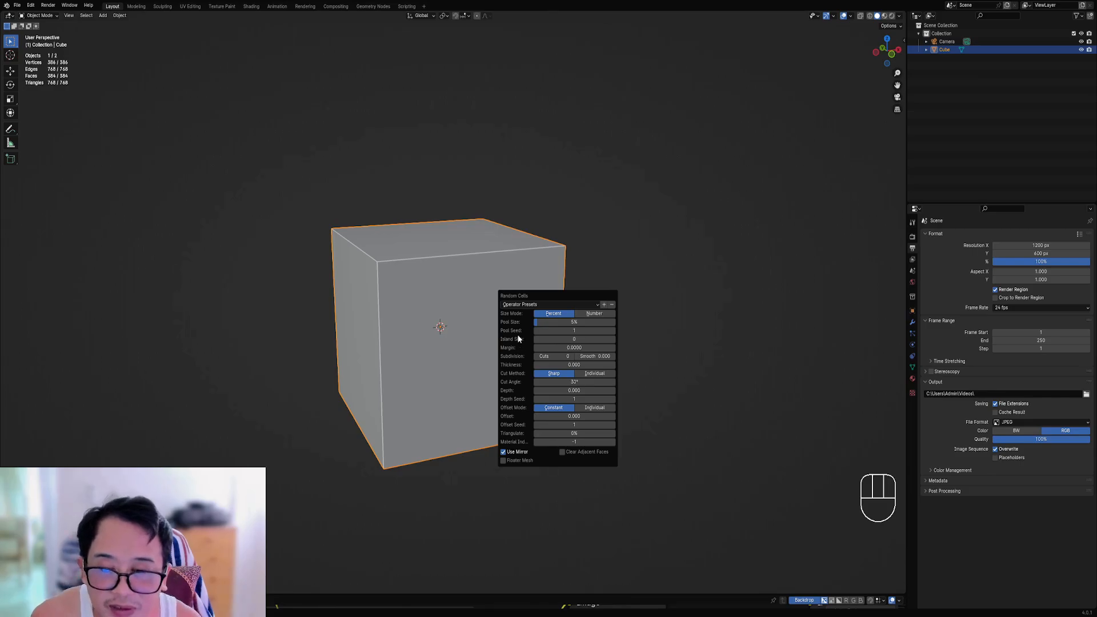
Step: Set the viewport shading colour to Random so each object displays in its own colour
{"action": "middle_click_drag", "start_coordinate": [359, 324], "coordinate": [454, 341]}
{"action": "scroll", "coordinate": [467, 335], "scroll_direction": "up", "scroll_amount": 2}
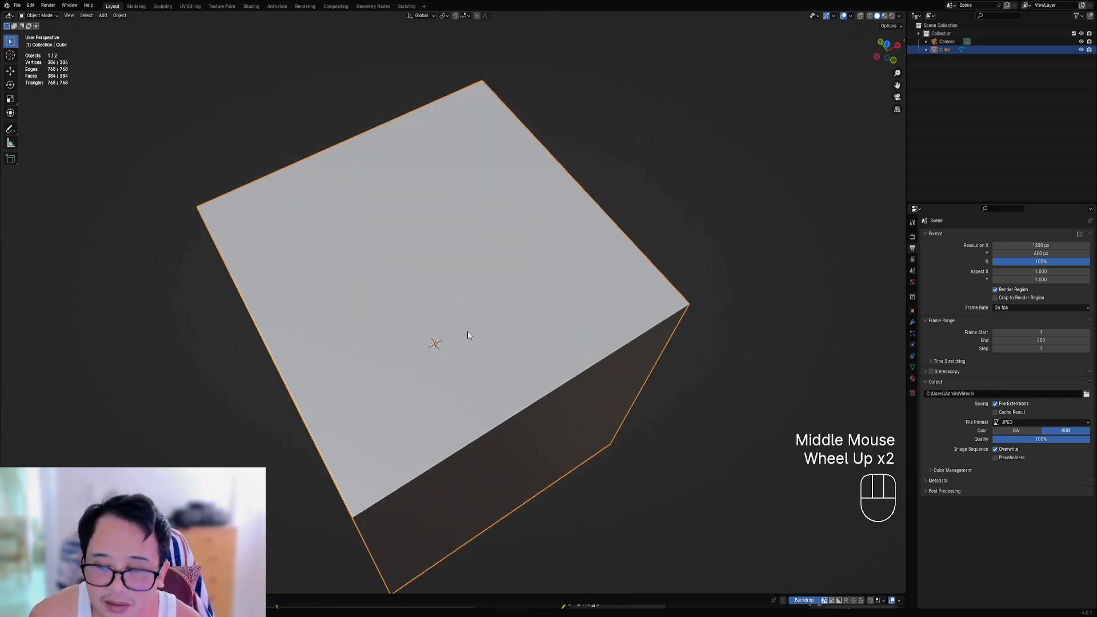
{"action": "left_click", "coordinate": [901, 17]}
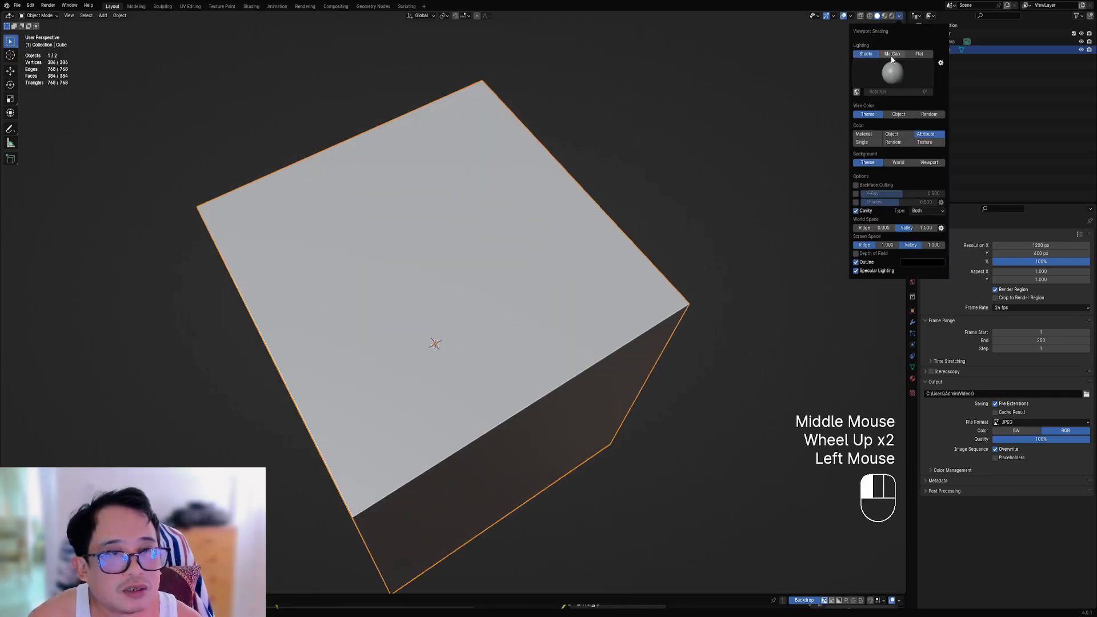
{"action": "left_click", "coordinate": [900, 144]}
{"action": "mouse_move", "coordinate": [657, 285]}
{"action": "middle_mouse_down"}
{"action": "mouse_move", "coordinate": [578, 299]}
{"action": "mouse_move", "coordinate": [530, 283]}
{"action": "mouse_move", "coordinate": [528, 251]}
{"action": "middle_mouse_up"}
{"action": "right_click", "coordinate": [530, 283]}
{"action": "scroll", "coordinate": [530, 283], "scroll_direction": "down", "scroll_amount": 2}
{"action": "scroll", "coordinate": [528, 251], "scroll_direction": "up", "scroll_amount": 1}
Step: Select all faces of the cube and run Random Cells in Object Mode with Number size mode and 6 subdivision cuts
{"action": "key", "text": "Tab"}
{"action": "key", "text": "a"}
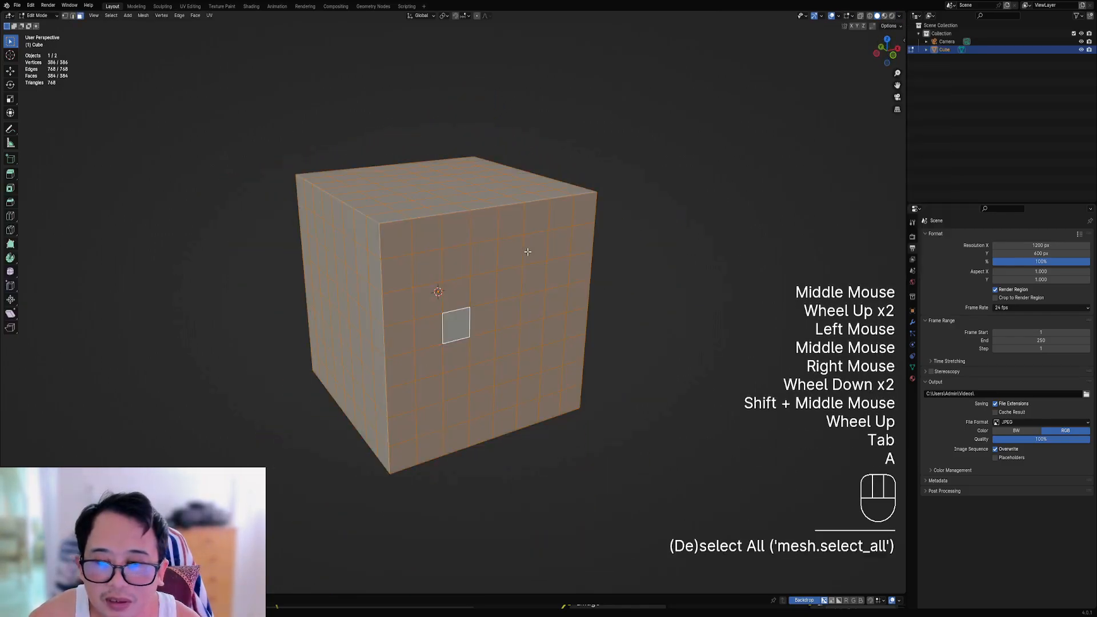
{"action": "key", "text": "Tab"}
{"action": "key", "text": "shift+q"}
{"action": "left_click", "coordinate": [526, 252]}
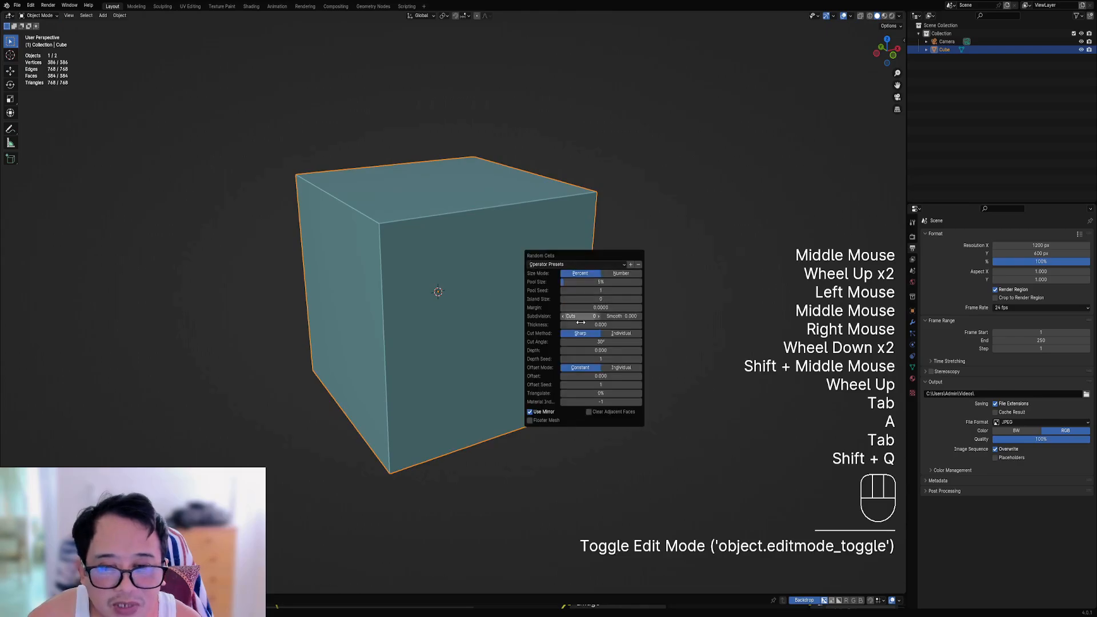
{"action": "left_click", "coordinate": [617, 274]}
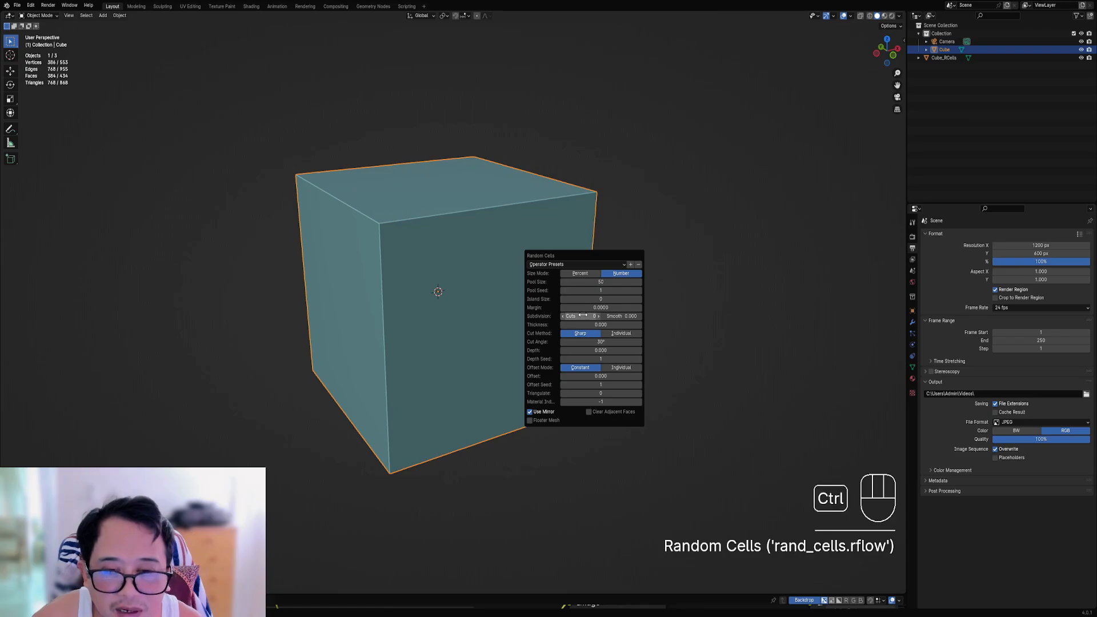
{"action": "scroll", "coordinate": [583, 316], "scroll_direction": "up", "scroll_amount": 4, "text": "ctrl"}
{"action": "scroll", "coordinate": [582, 316], "scroll_direction": "up", "scroll_amount": 4, "text": "ctrl"}
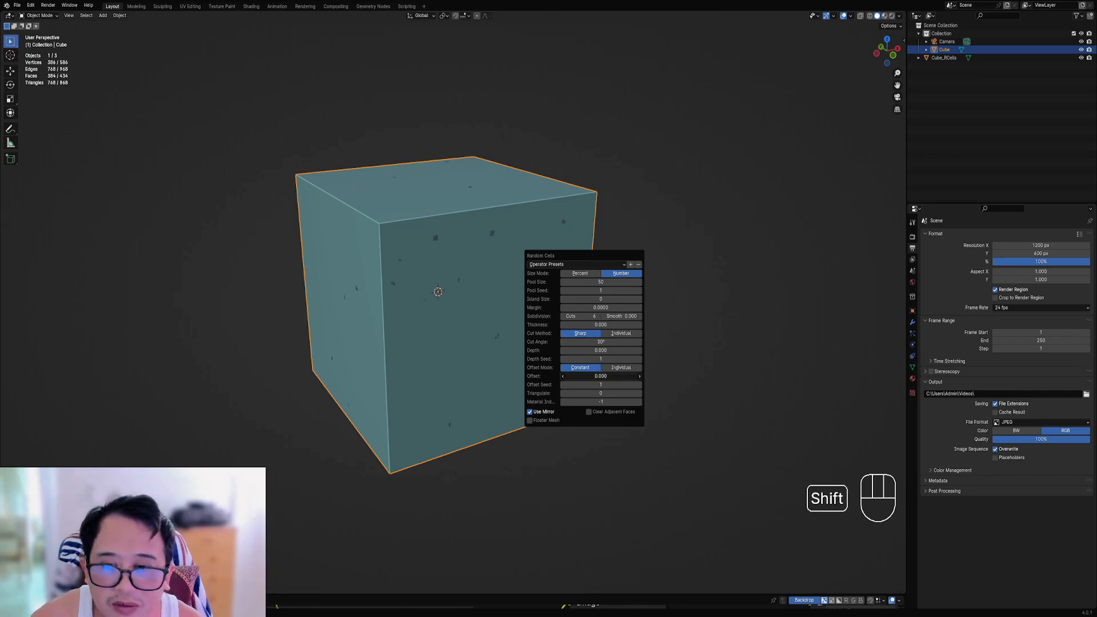
Step: Set the random cells' Offset to 0.001 to lift them off the cube's surface
{"action": "scroll", "coordinate": [522, 356], "scroll_direction": "up", "scroll_amount": 3}
{"action": "middle_click_drag", "start_coordinate": [469, 320], "coordinate": [559, 400], "text": "shift"}
{"action": "middle_click", "coordinate": [523, 357], "text": "alt"}
{"action": "middle_click_drag", "start_coordinate": [559, 400], "coordinate": [476, 346], "text": "shift"}
{"action": "scroll", "coordinate": [537, 368], "scroll_direction": "up", "scroll_amount": 1}
{"action": "middle_click_drag", "start_coordinate": [475, 347], "coordinate": [526, 343], "text": "shift"}
{"action": "scroll", "coordinate": [526, 343], "scroll_direction": "up", "scroll_amount": 2}
{"action": "key", "text": "F9"}
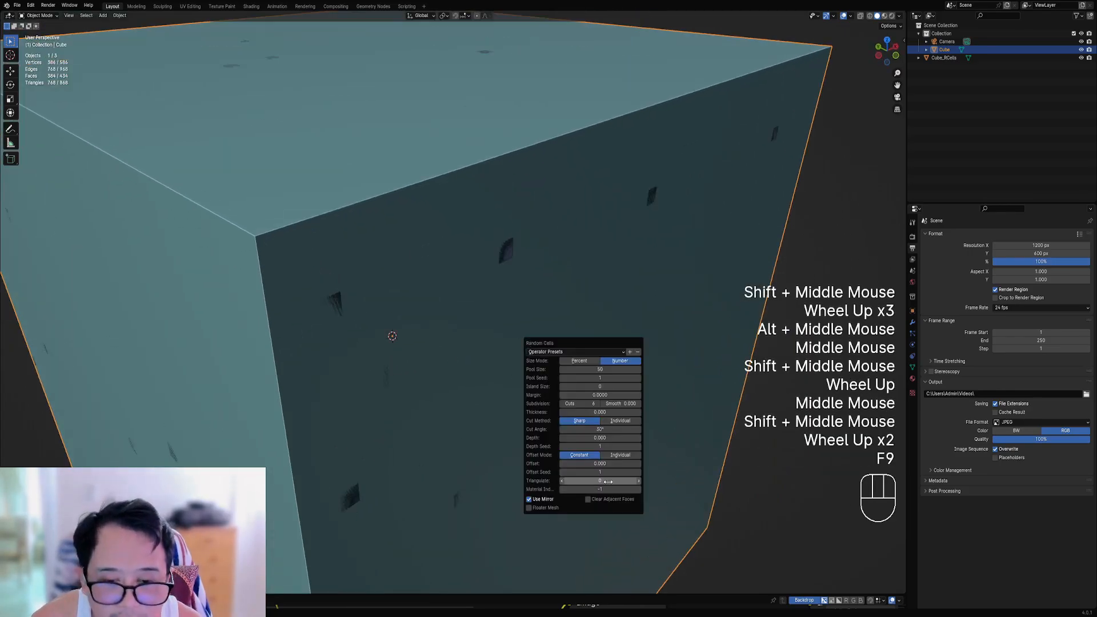
{"action": "mouse_move", "coordinate": [603, 463]}
{"action": "left_mouse_down"}
{"action": "mouse_move", "coordinate": [580, 463]}
{"action": "mouse_move", "coordinate": [594, 464]}
{"action": "left_mouse_up"}
{"action": "left_click", "coordinate": [600, 464]}
{"action": "left_click", "coordinate": [638, 462]}
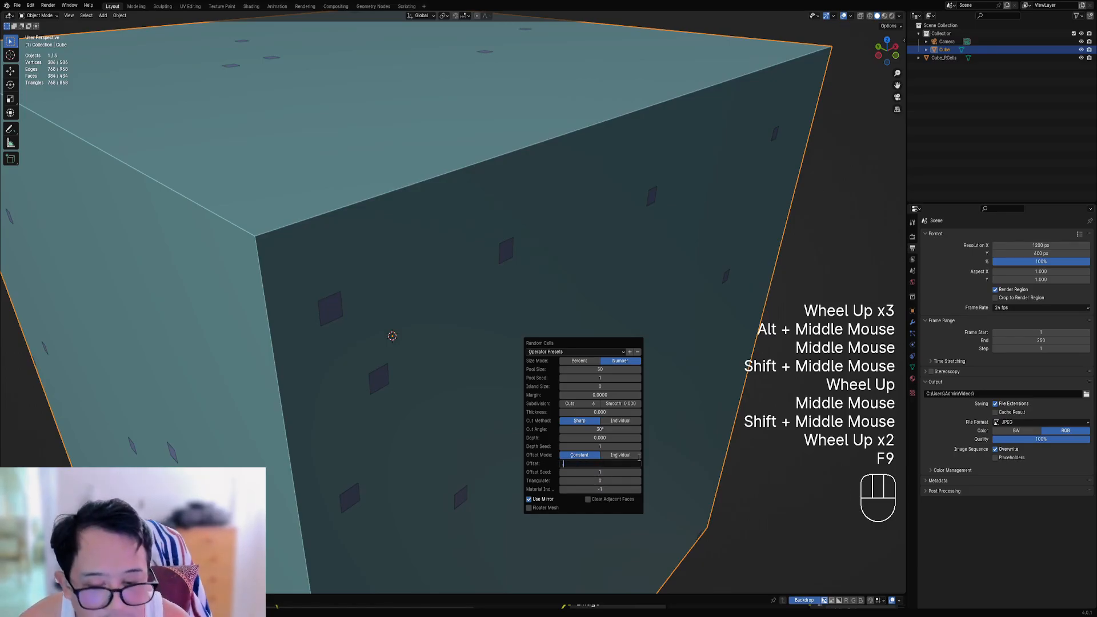
{"action": "type", "text": ".000"}
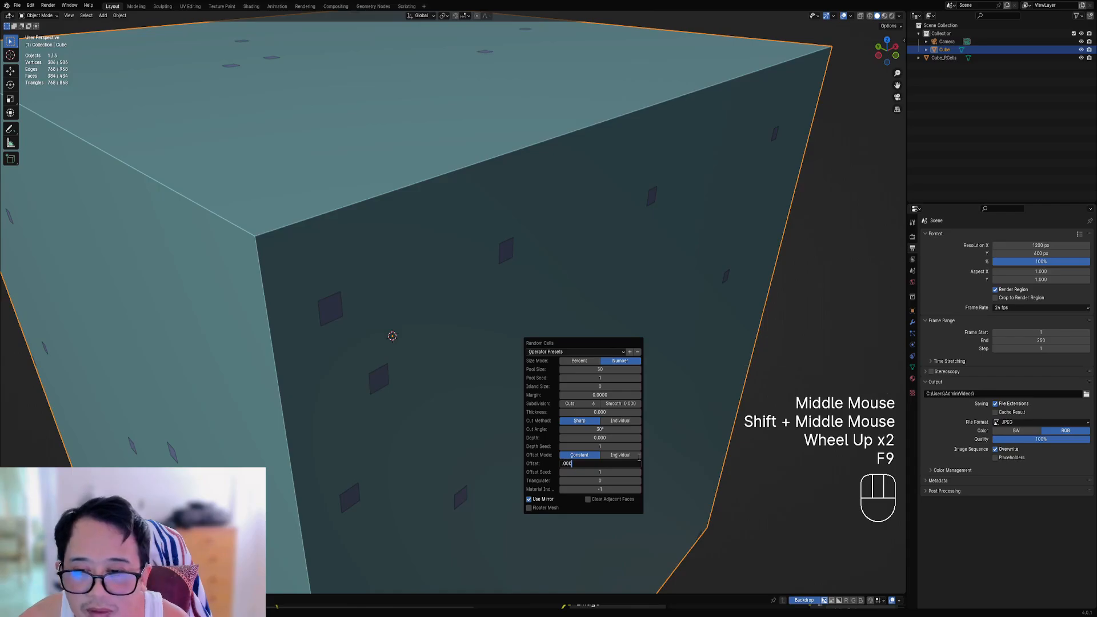
{"action": "type", "text": "1"}
{"action": "key", "text": "Return"}
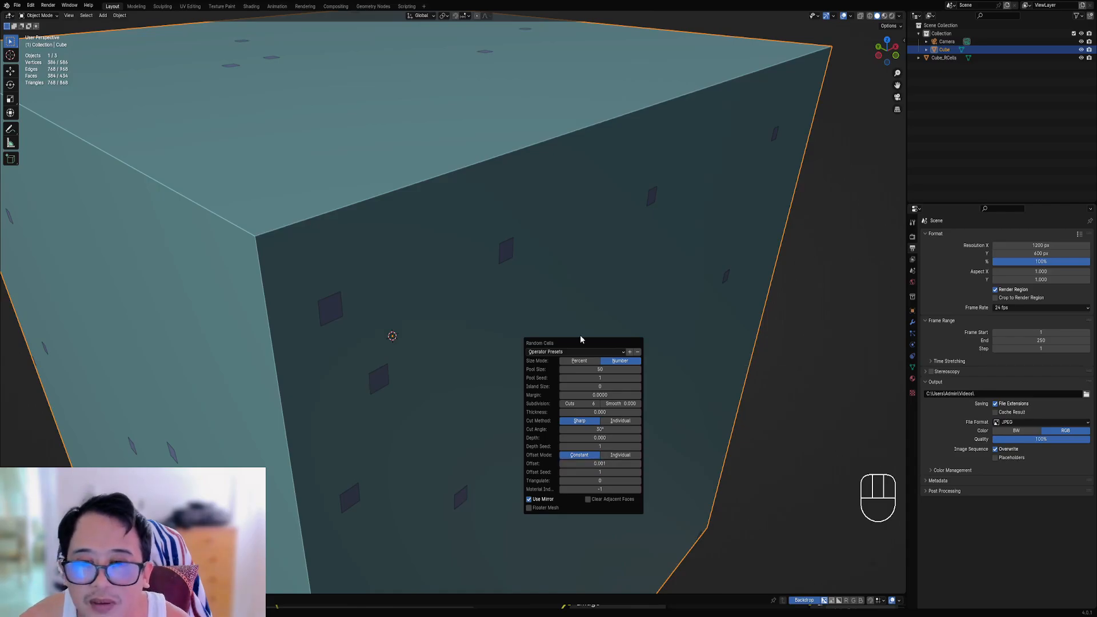
Step: Enable Floater Mesh for the random cells and check them briefly in wireframe shading
{"action": "left_click", "coordinate": [537, 508]}
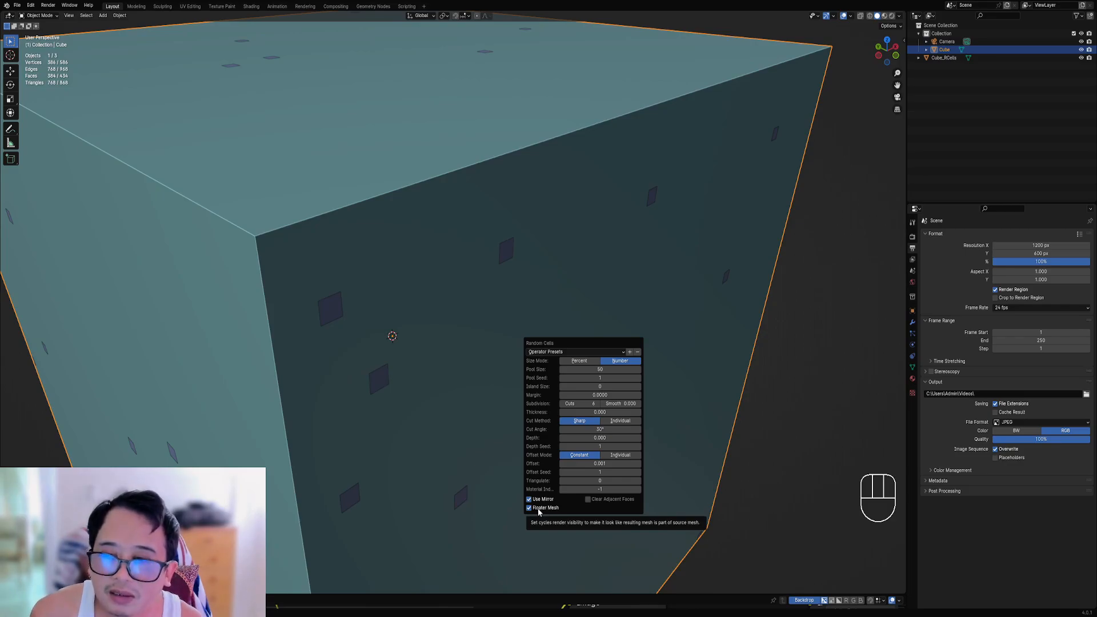
{"action": "mouse_move", "coordinate": [400, 388]}
{"action": "middle_mouse_down"}
{"action": "mouse_move", "coordinate": [441, 356]}
{"action": "mouse_move", "coordinate": [541, 333]}
{"action": "mouse_move", "coordinate": [503, 356]}
{"action": "middle_mouse_up"}
{"action": "scroll", "coordinate": [511, 335], "scroll_direction": "up", "scroll_amount": 2}
{"action": "scroll", "coordinate": [510, 338], "scroll_direction": "up", "scroll_amount": 1}
{"action": "key", "text": "shift+z"}
{"action": "scroll", "coordinate": [541, 333], "scroll_direction": "down", "scroll_amount": 2}
{"action": "key", "text": "shift+z"}
{"action": "scroll", "coordinate": [541, 333], "scroll_direction": "down", "scroll_amount": 2}
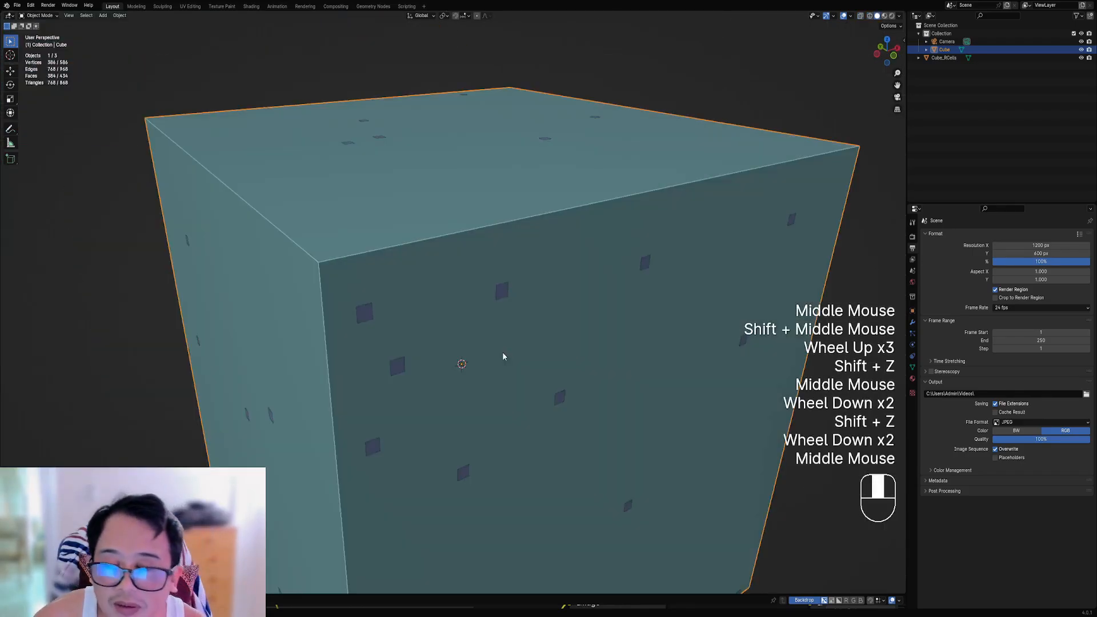
Step: Try larger Pool Size values for the random cells
{"action": "scroll", "coordinate": [553, 384], "scroll_direction": "down", "scroll_amount": 3}
{"action": "middle_click_drag", "start_coordinate": [553, 383], "coordinate": [519, 370], "text": "shift"}
{"action": "scroll", "coordinate": [519, 369], "scroll_direction": "up", "scroll_amount": 1}
{"action": "key", "text": "F9"}
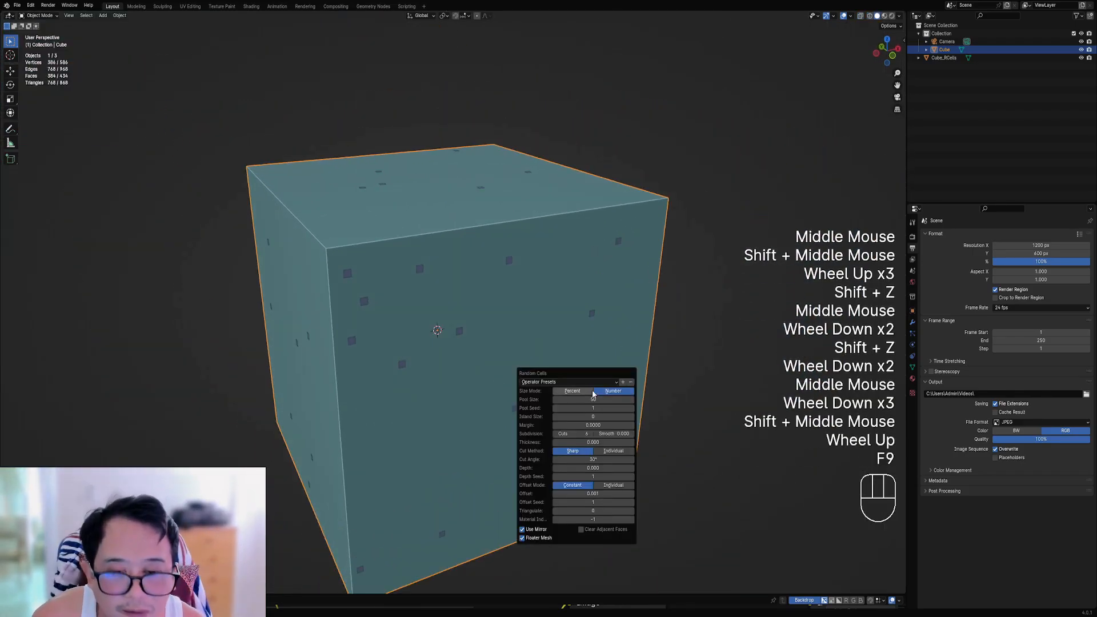
{"action": "left_click_drag", "start_coordinate": [604, 399], "coordinate": [686, 399]}
{"action": "left_click_drag", "start_coordinate": [593, 399], "coordinate": [662, 399]}
{"action": "right_click", "coordinate": [593, 399]}
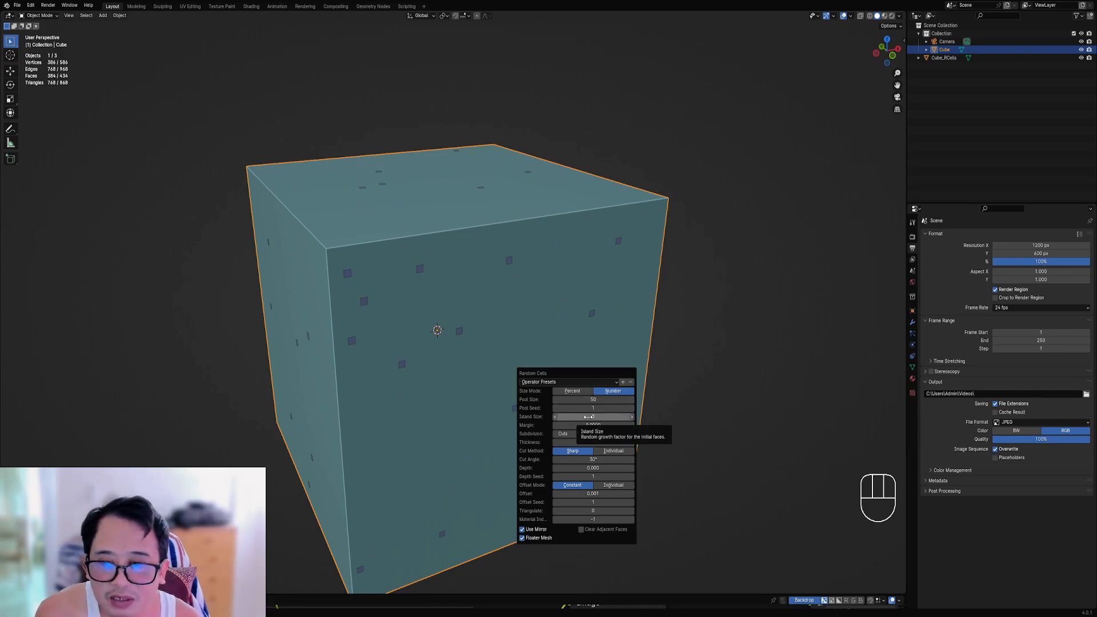
Step: Set the random cells' Island Size to 1 and inspect the grown cells on the cube's faces
{"action": "left_click_drag", "start_coordinate": [588, 417], "coordinate": [614, 417]}
{"action": "right_click", "coordinate": [614, 417]}
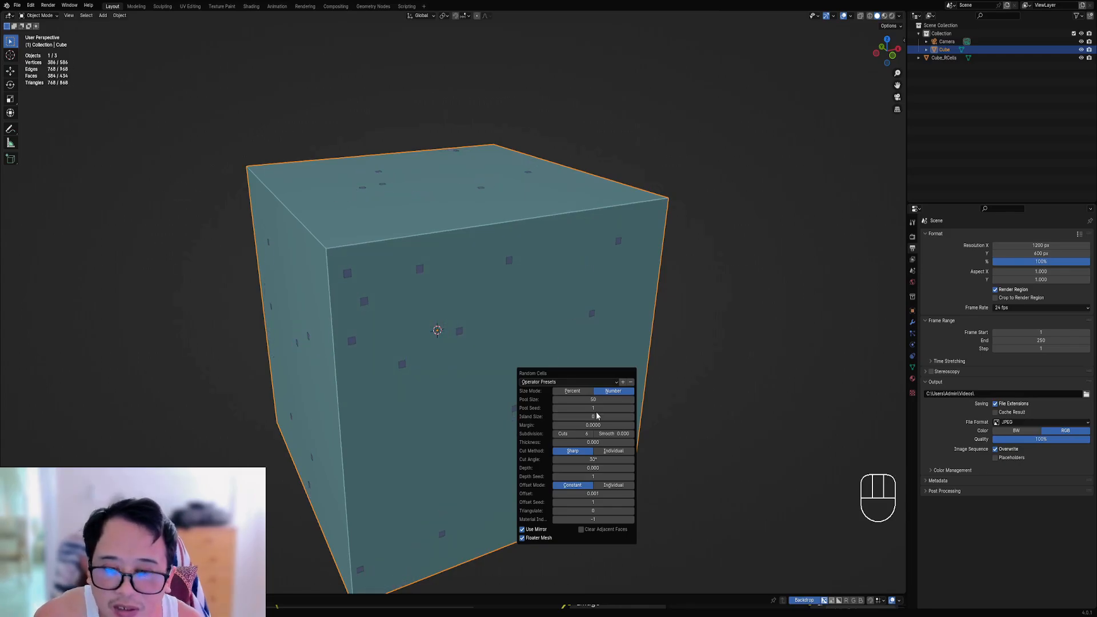
{"action": "left_click", "coordinate": [632, 417]}
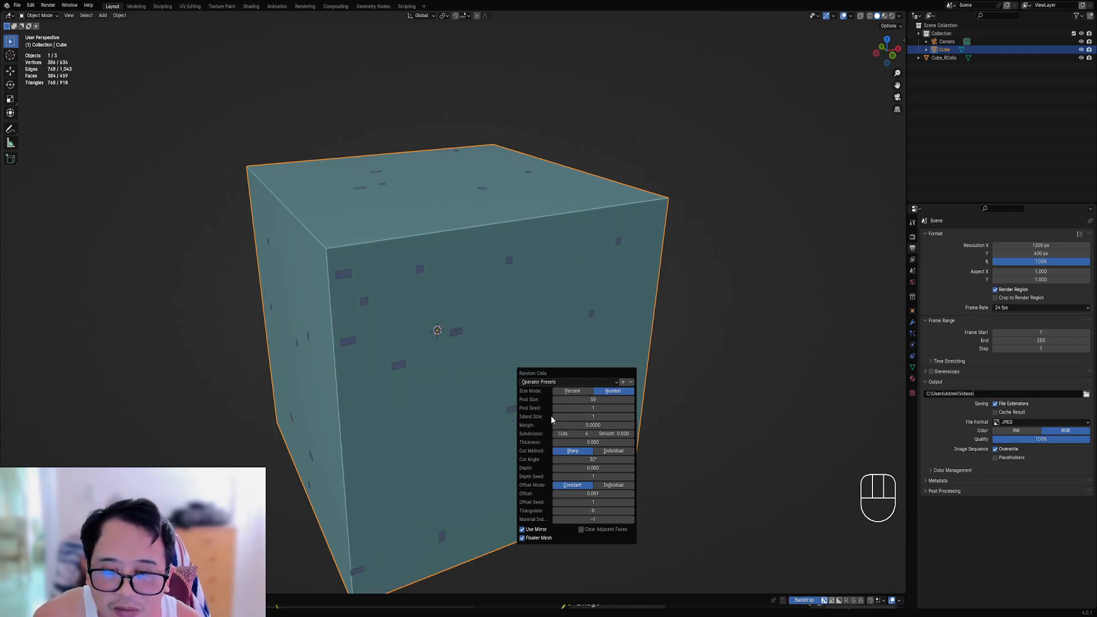
{"action": "scroll", "coordinate": [304, 396], "scroll_direction": "down", "scroll_amount": 2}
{"action": "middle_click_drag", "start_coordinate": [304, 396], "coordinate": [519, 297]}
{"action": "scroll", "coordinate": [505, 353], "scroll_direction": "up", "scroll_amount": 2}
{"action": "scroll", "coordinate": [420, 279], "scroll_direction": "up", "scroll_amount": 2}
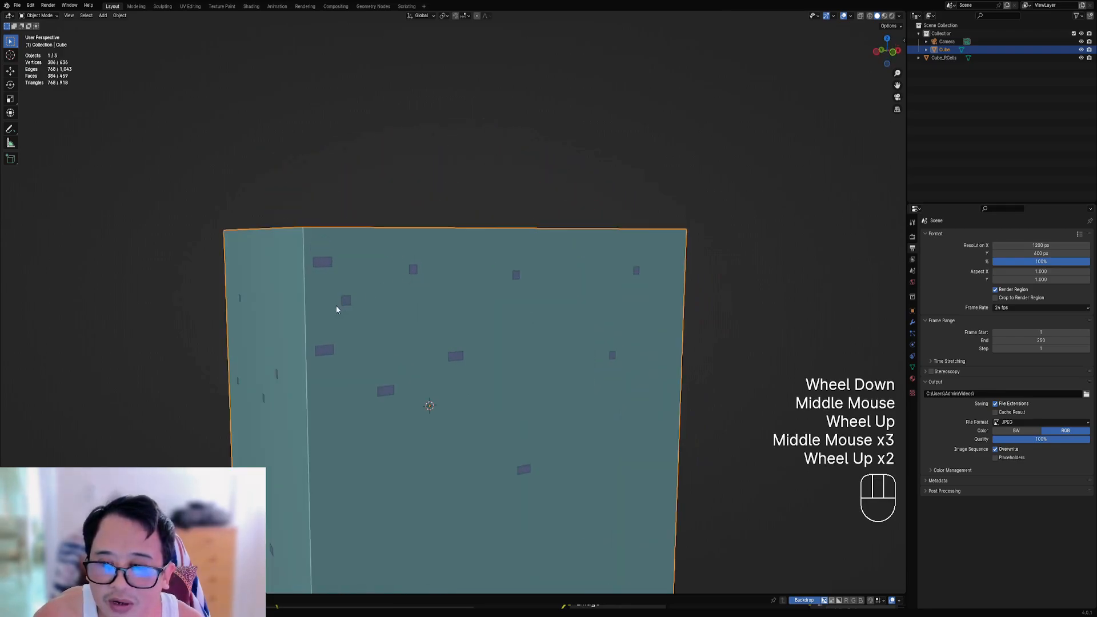
{"action": "scroll", "coordinate": [324, 263], "scroll_direction": "down", "scroll_amount": 2}
{"action": "middle_click_drag", "start_coordinate": [324, 263], "coordinate": [501, 331]}
Step: Try out the Margin, Thickness, Depth and Triangulate settings of the random cells
{"action": "key", "text": "F9"}
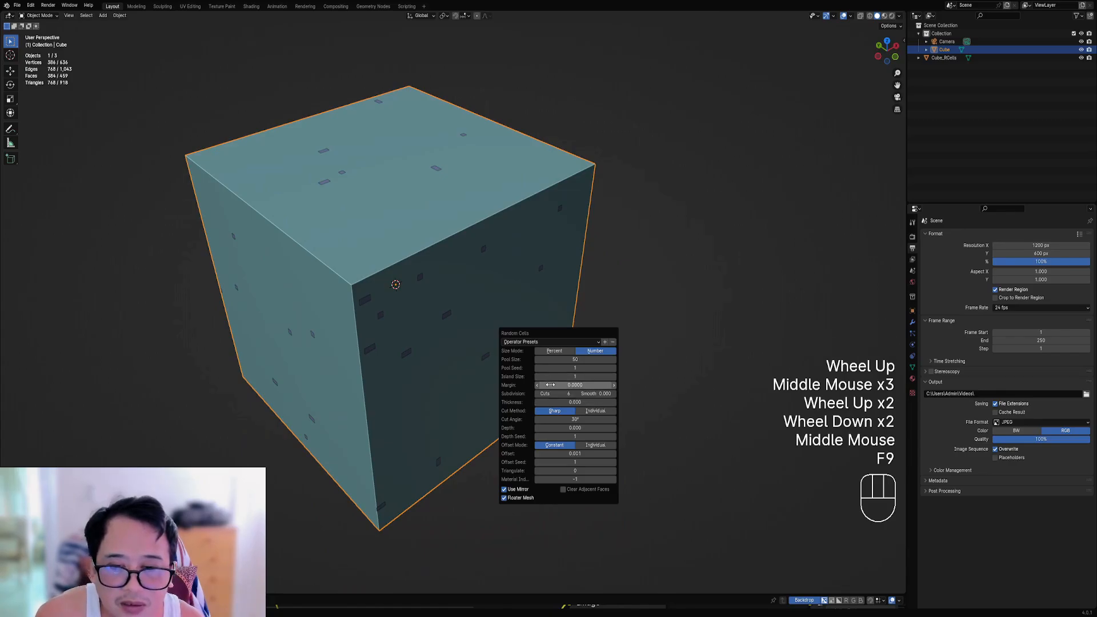
{"action": "mouse_move", "coordinate": [550, 384]}
{"action": "left_mouse_down"}
{"action": "mouse_move", "coordinate": [536, 384]}
{"action": "mouse_move", "coordinate": [566, 384]}
{"action": "mouse_move", "coordinate": [551, 385]}
{"action": "left_mouse_up"}
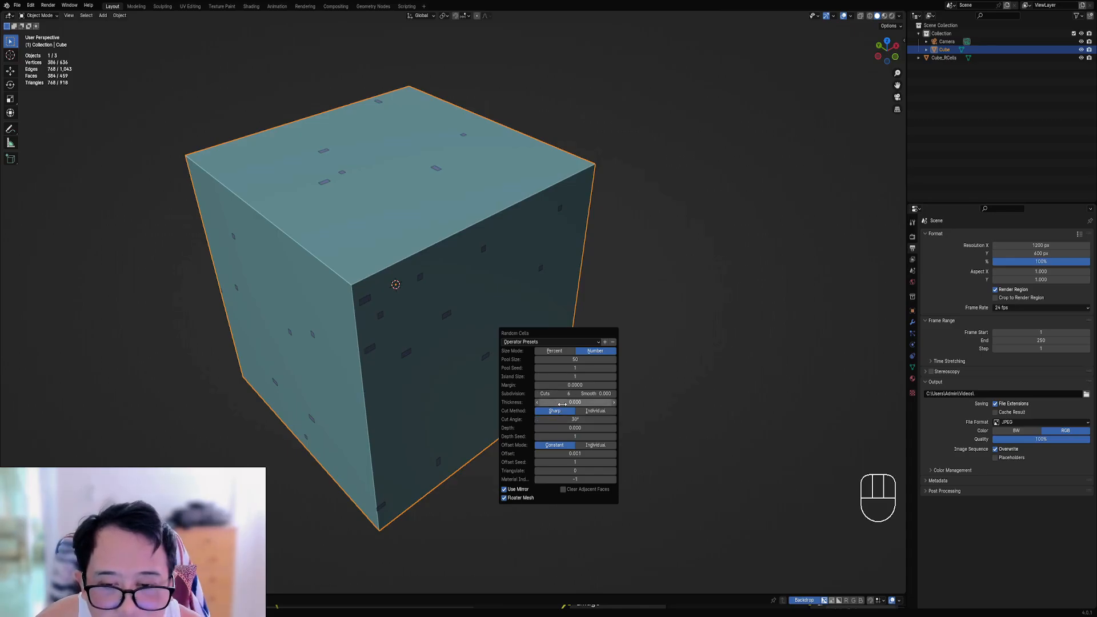
{"action": "mouse_move", "coordinate": [562, 404]}
{"action": "left_mouse_down"}
{"action": "mouse_move", "coordinate": [549, 405]}
{"action": "mouse_move", "coordinate": [562, 404]}
{"action": "left_mouse_up"}
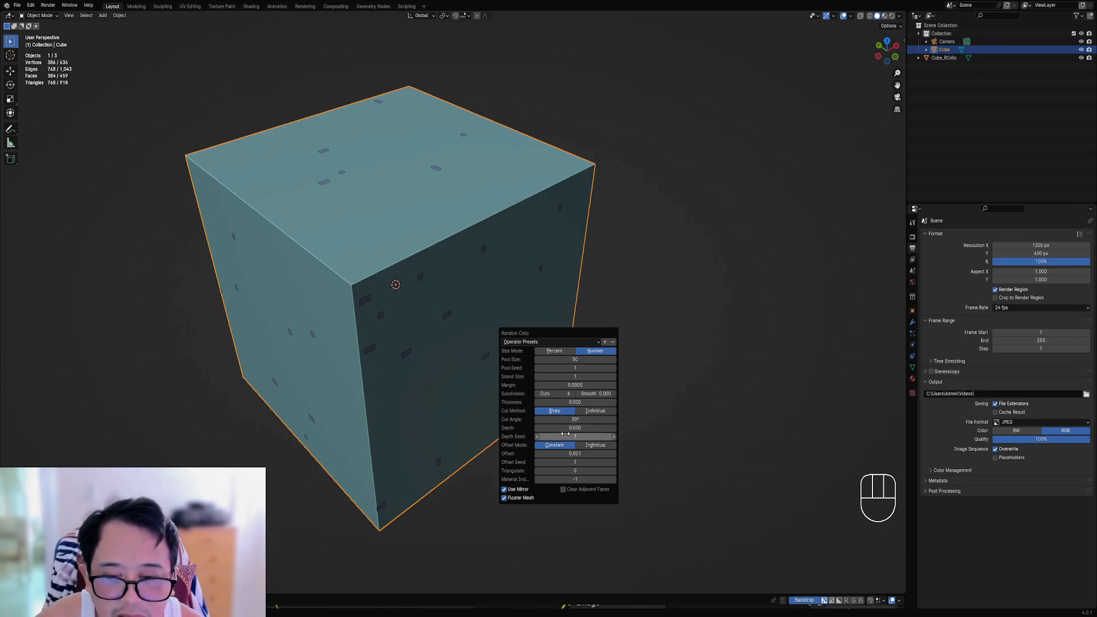
{"action": "mouse_move", "coordinate": [566, 428]}
{"action": "left_mouse_down"}
{"action": "mouse_move", "coordinate": [606, 428]}
{"action": "mouse_move", "coordinate": [566, 428]}
{"action": "left_mouse_up"}
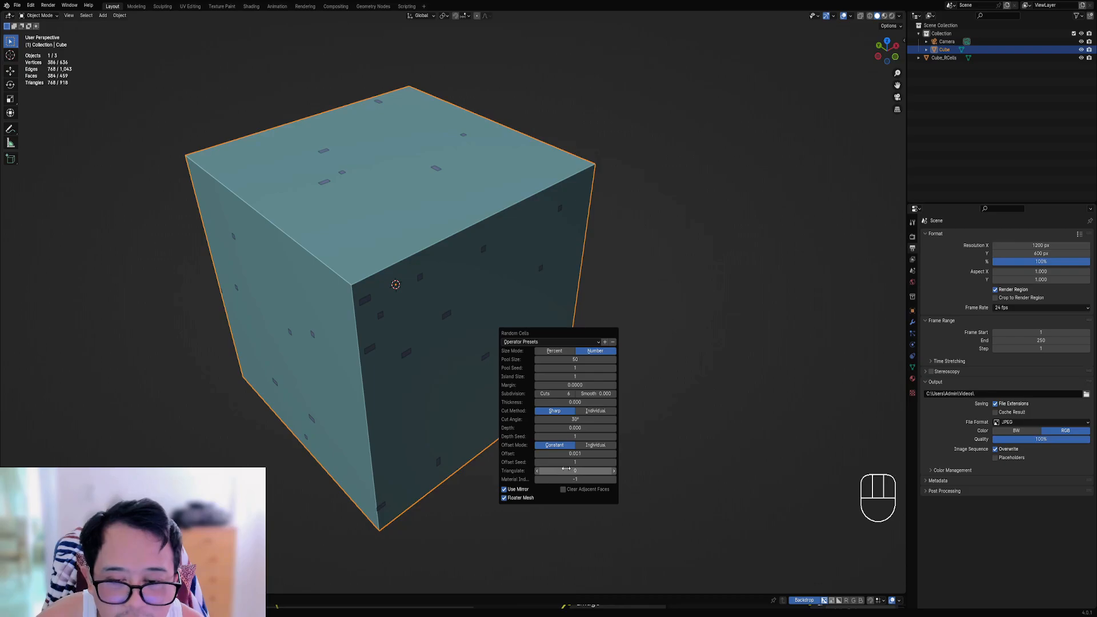
{"action": "mouse_move", "coordinate": [568, 469]}
{"action": "left_mouse_down"}
{"action": "mouse_move", "coordinate": [639, 468]}
{"action": "mouse_move", "coordinate": [568, 468]}
{"action": "left_mouse_up"}
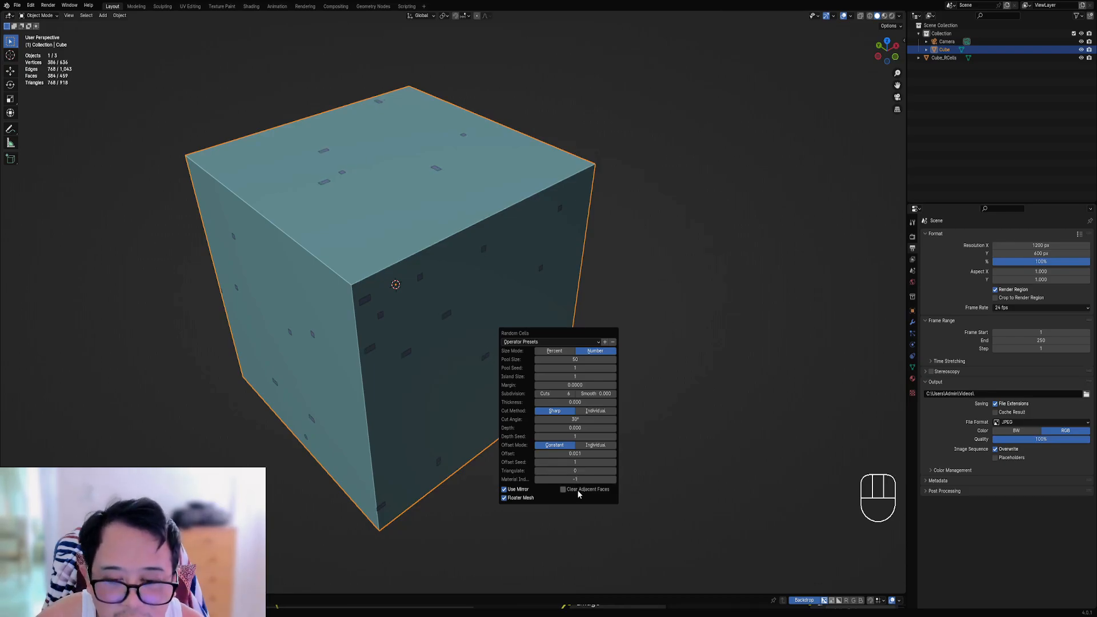
Step: Compare the random cells with Clear Adjacent Faces on and off while raising Pool Size to 1000
{"action": "left_click", "coordinate": [564, 489]}
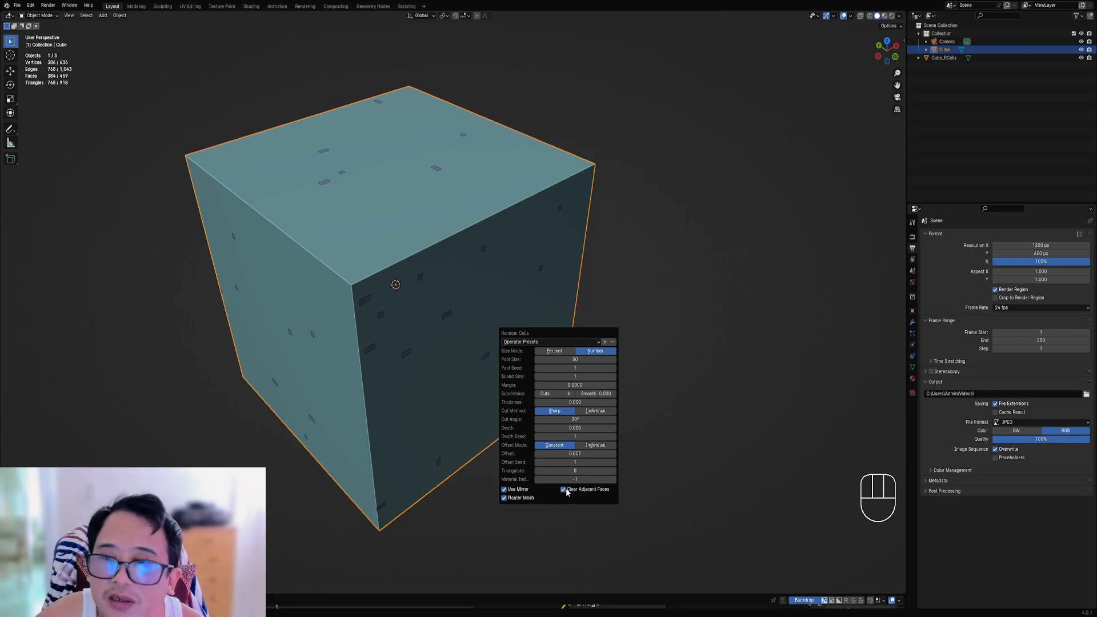
{"action": "left_click", "coordinate": [564, 490]}
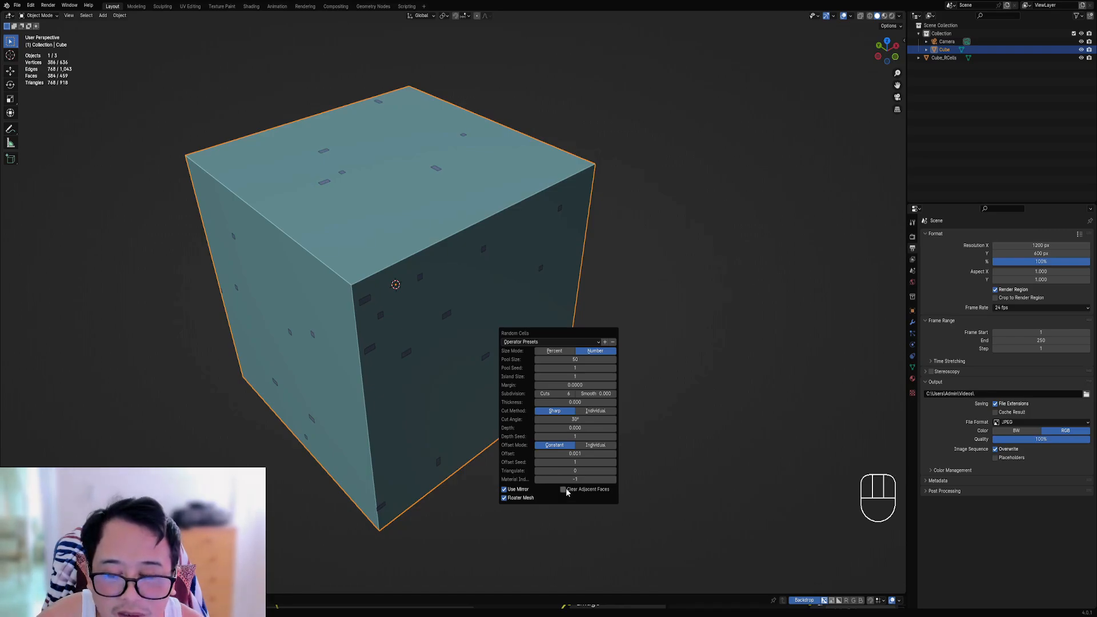
{"action": "left_click", "coordinate": [565, 489]}
{"action": "left_click_drag", "start_coordinate": [560, 359], "coordinate": [1073, 359]}
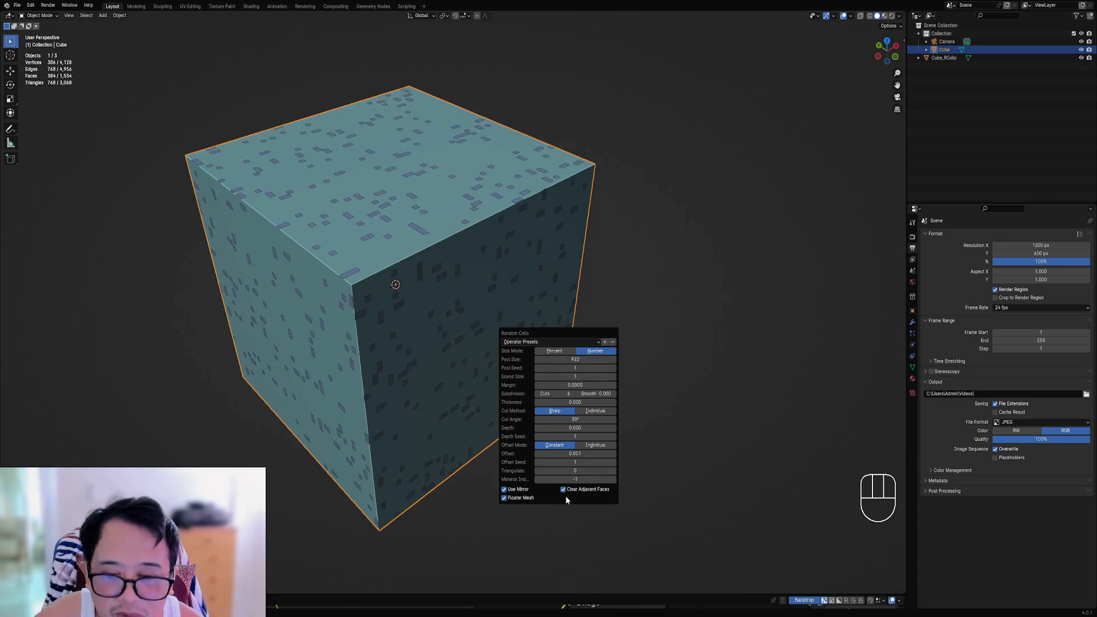
{"action": "left_click", "coordinate": [563, 489]}
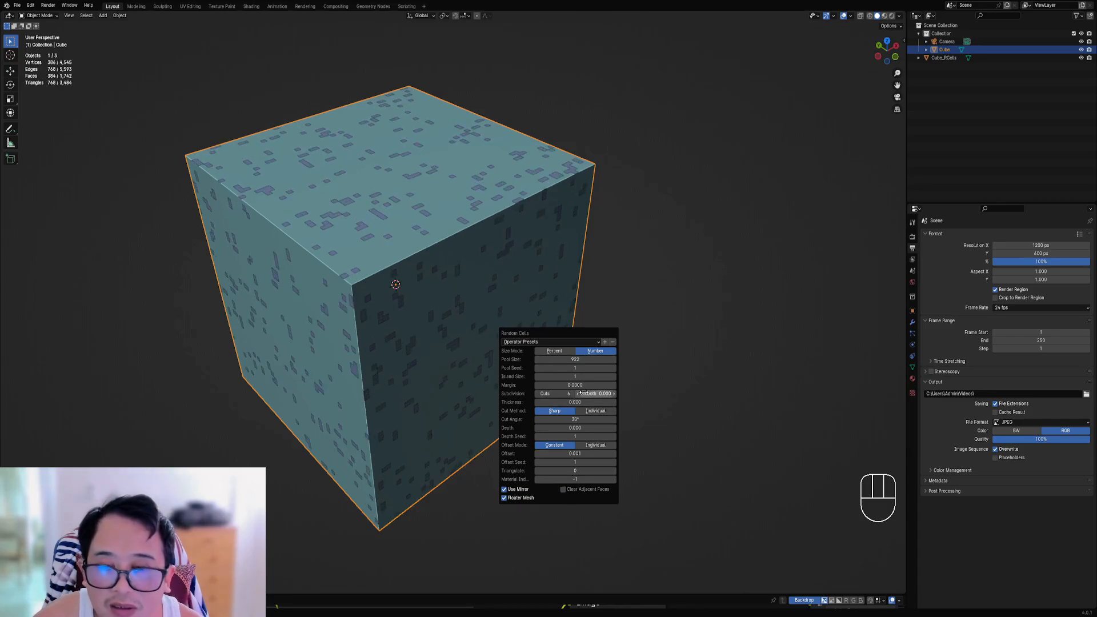
{"action": "left_click_drag", "start_coordinate": [586, 358], "coordinate": [631, 359]}
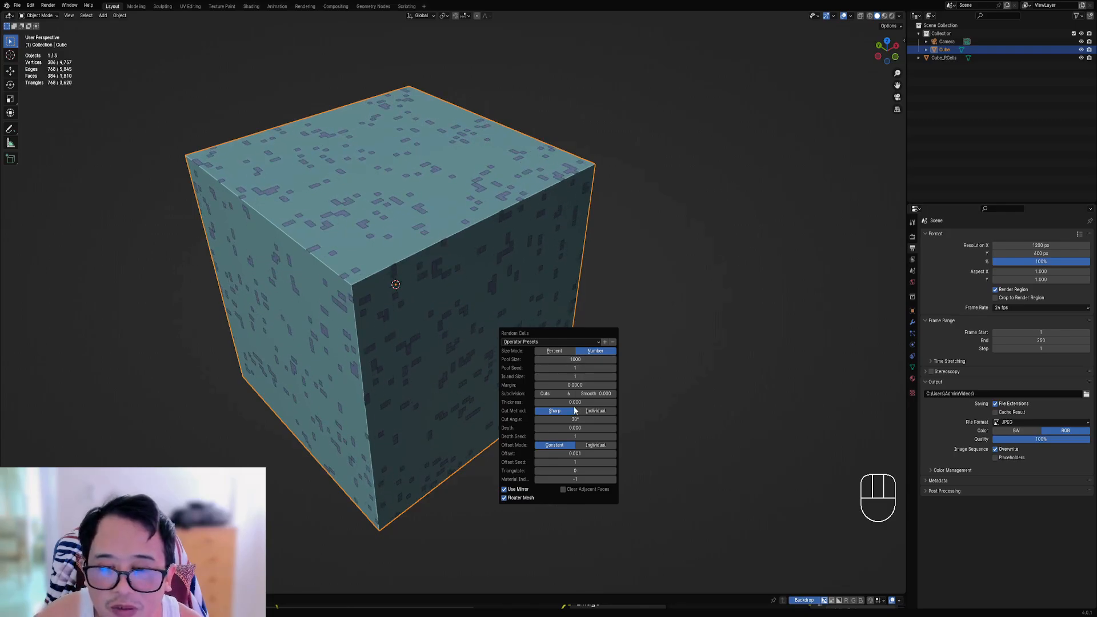
{"action": "left_click", "coordinate": [571, 491]}
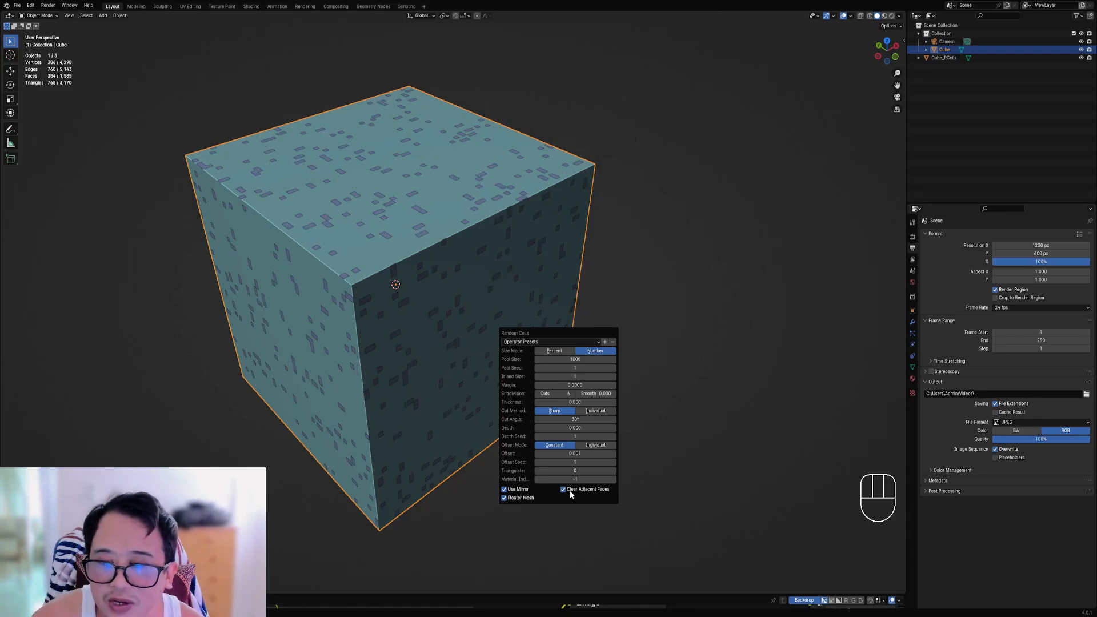
Step: Set Pool Size back to 50 and disable Clear Adjacent Faces
{"action": "double_click", "coordinate": [573, 358]}
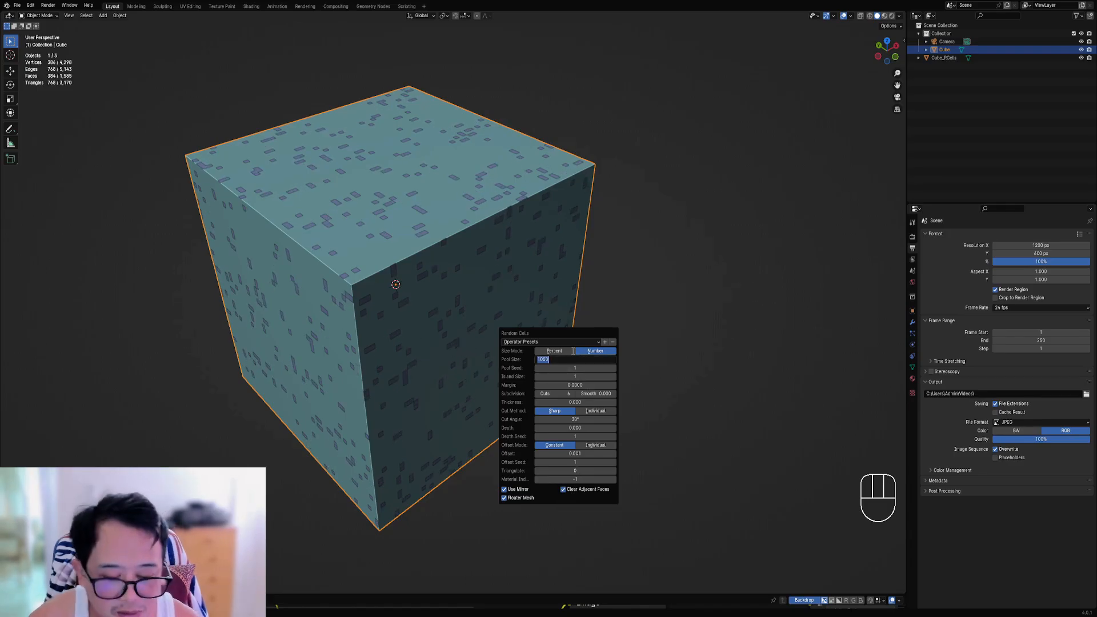
{"action": "type", "text": "50"}
{"action": "key", "text": "Return"}
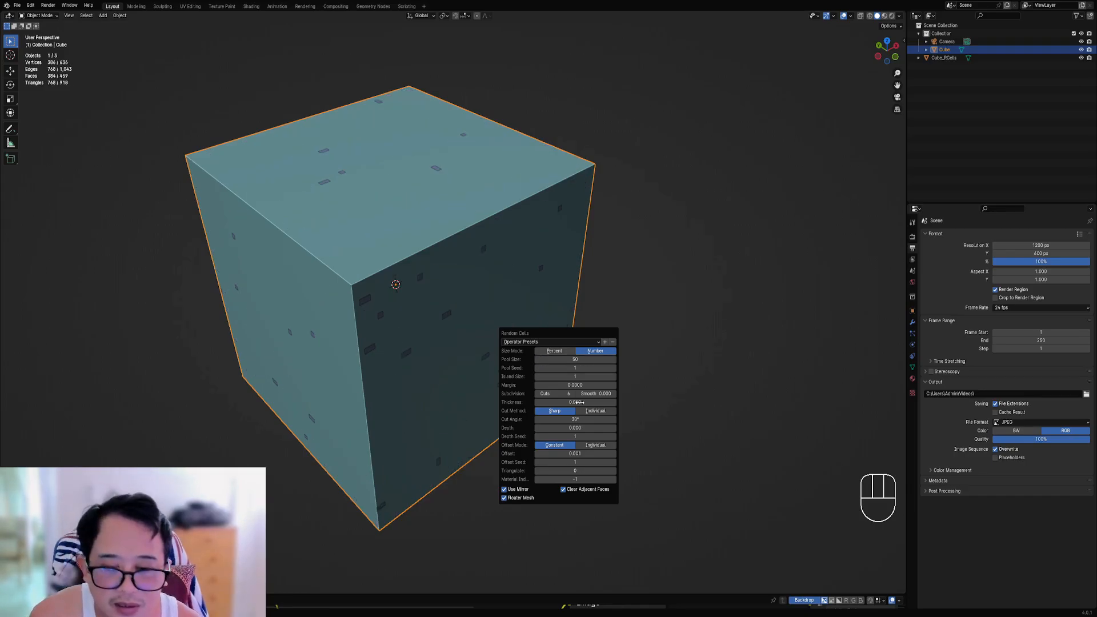
{"action": "left_click", "coordinate": [564, 489]}
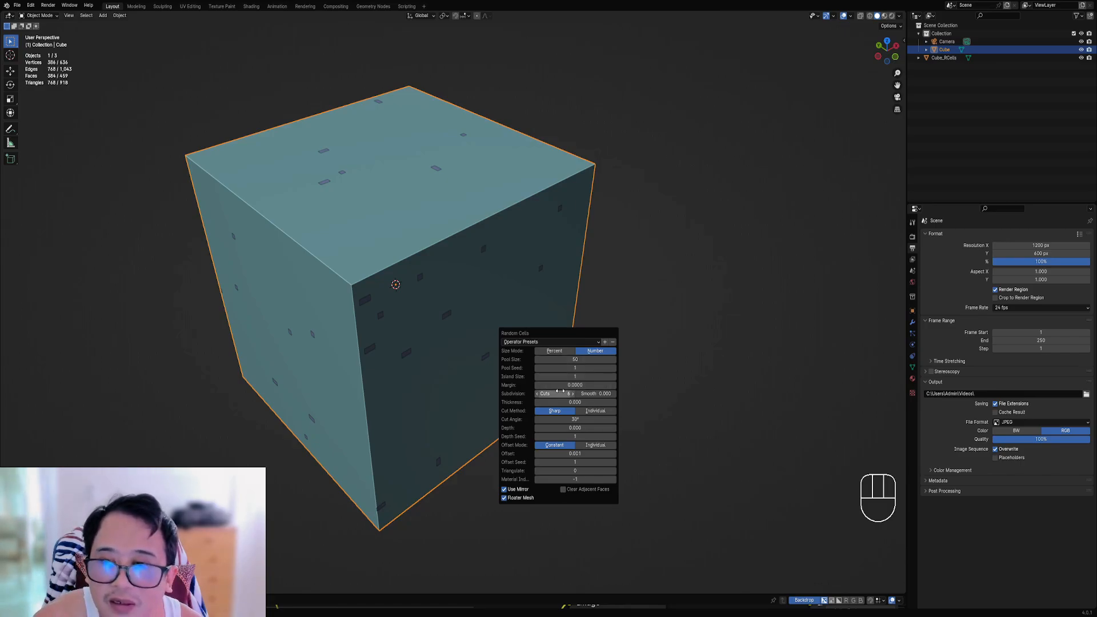
Step: Set the random cells' subdivision cuts to 10 and the Pool Seed to 7
{"action": "scroll", "coordinate": [564, 394], "scroll_direction": "up", "scroll_amount": 2, "text": "ctrl"}
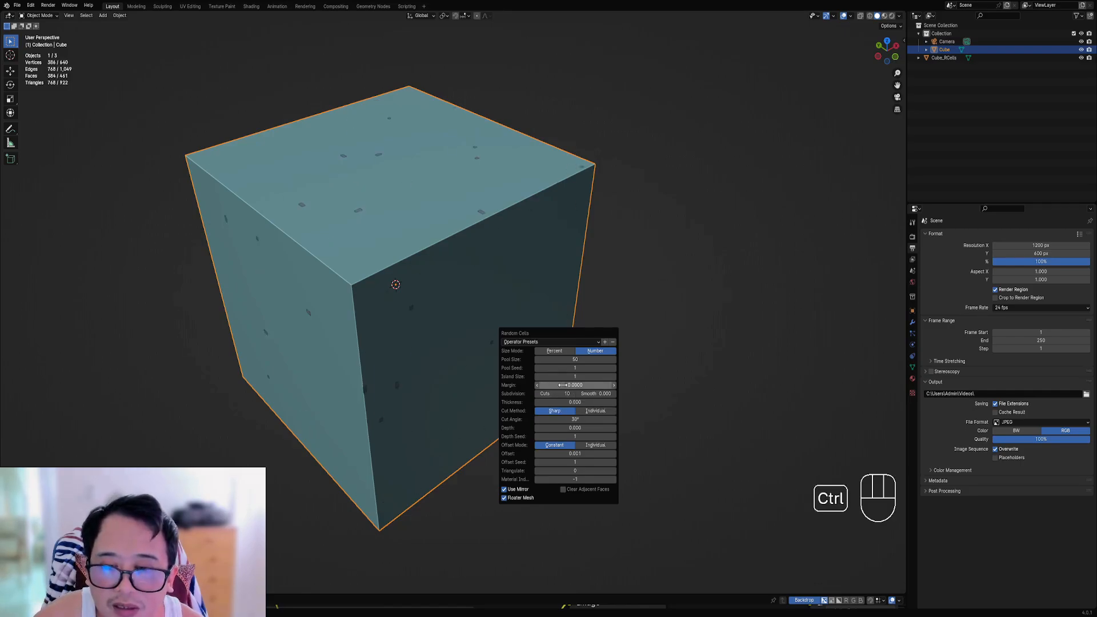
{"action": "scroll", "coordinate": [564, 368], "scroll_direction": "up", "scroll_amount": 2, "text": "ctrl"}
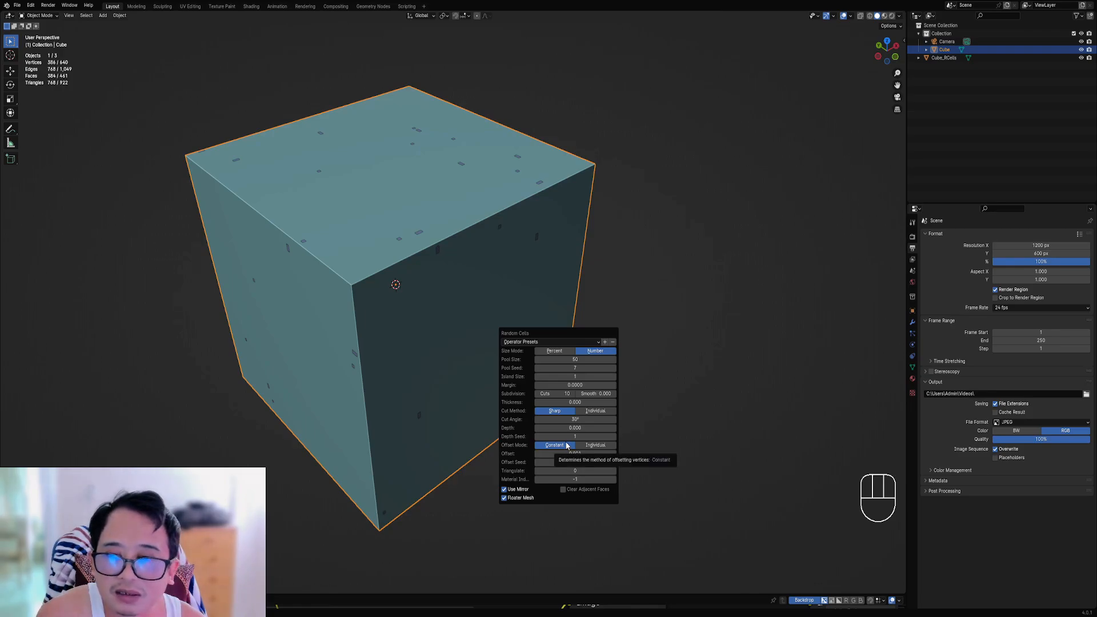
Step: Delete the generated cells object and apply Auto Mirror to the cube along the X axis
{"action": "right_click", "coordinate": [437, 249]}
{"action": "key", "text": "x"}
{"action": "right_click", "coordinate": [436, 252]}
{"action": "key", "text": "shift+ctrl+x"}
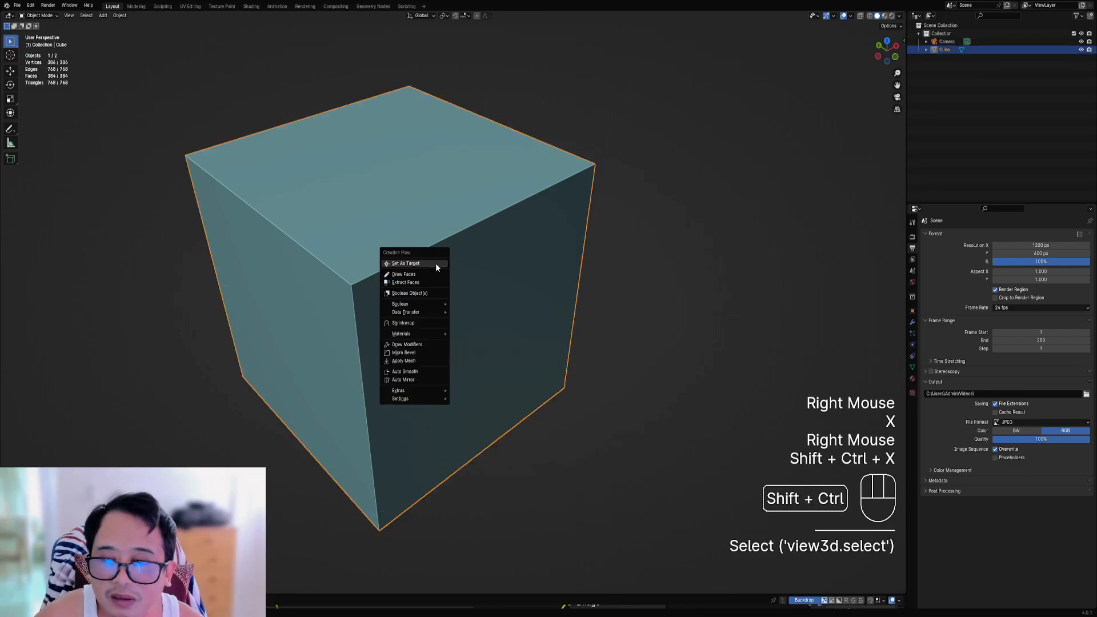
{"action": "left_click", "coordinate": [431, 379]}
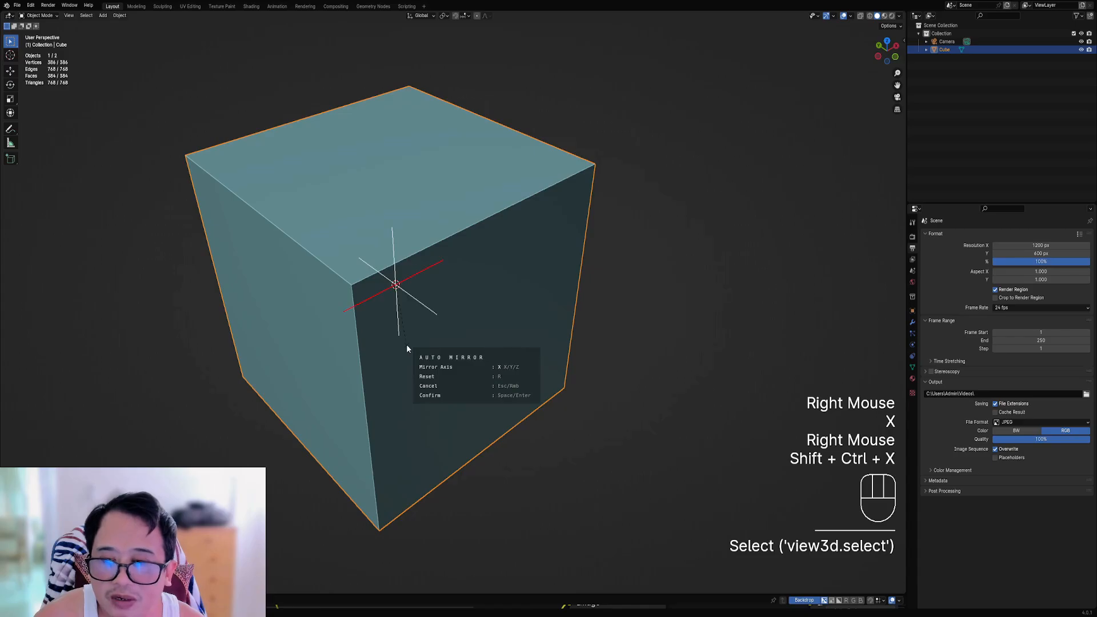
Step: Run Random Cells on all faces of the mirrored cube with Pool Seed 4 and 7 subdivision cuts
{"action": "key", "text": "Tab"}
{"action": "key", "text": "a"}
{"action": "key", "text": "Tab"}
{"action": "key", "text": "shift+q"}
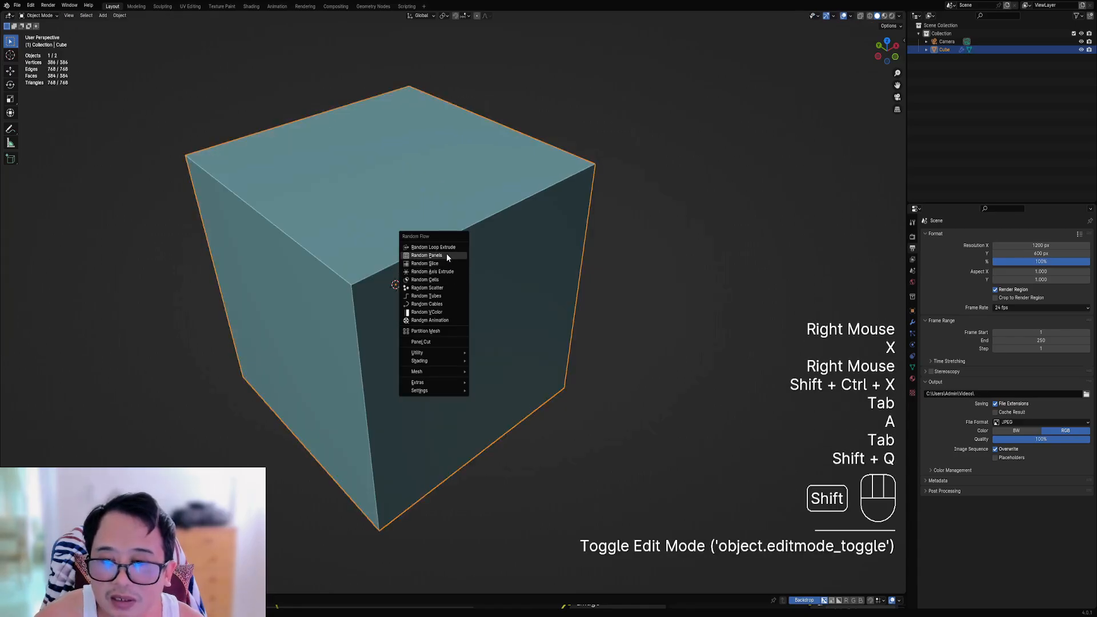
{"action": "left_click", "coordinate": [426, 280]}
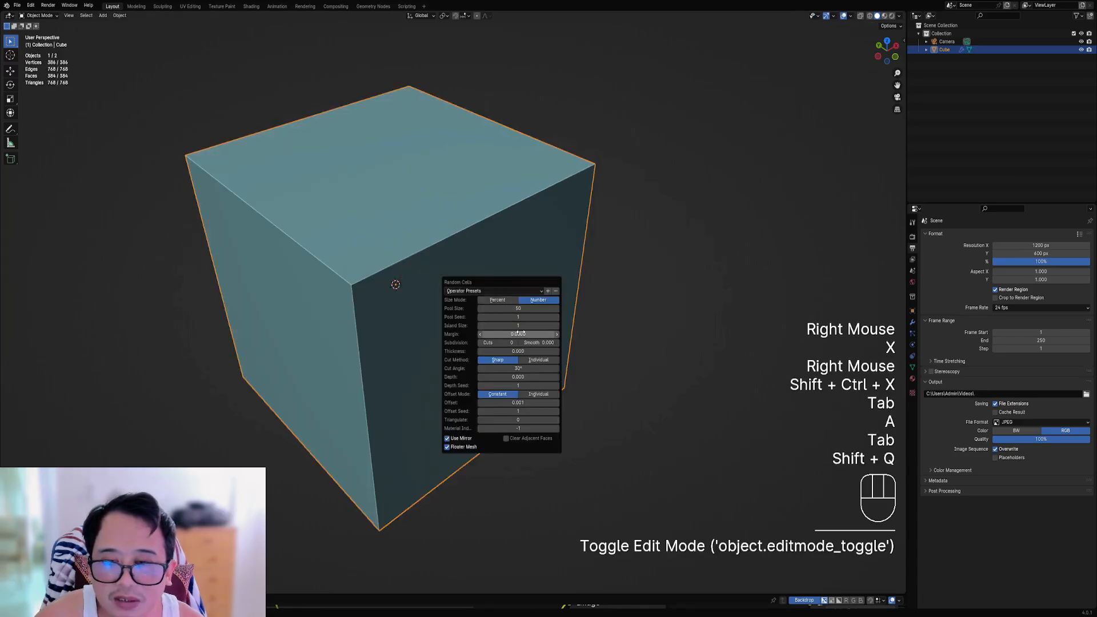
{"action": "scroll", "coordinate": [514, 316], "scroll_direction": "up", "scroll_amount": 2, "text": "ctrl"}
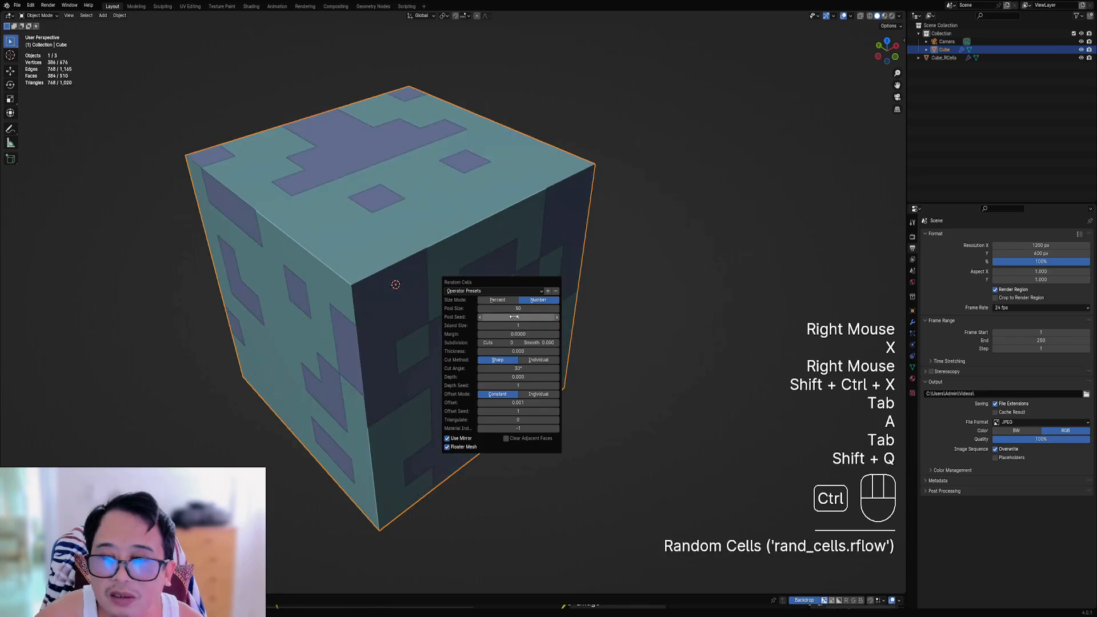
{"action": "scroll", "coordinate": [491, 342], "scroll_direction": "up", "scroll_amount": 7, "text": "ctrl"}
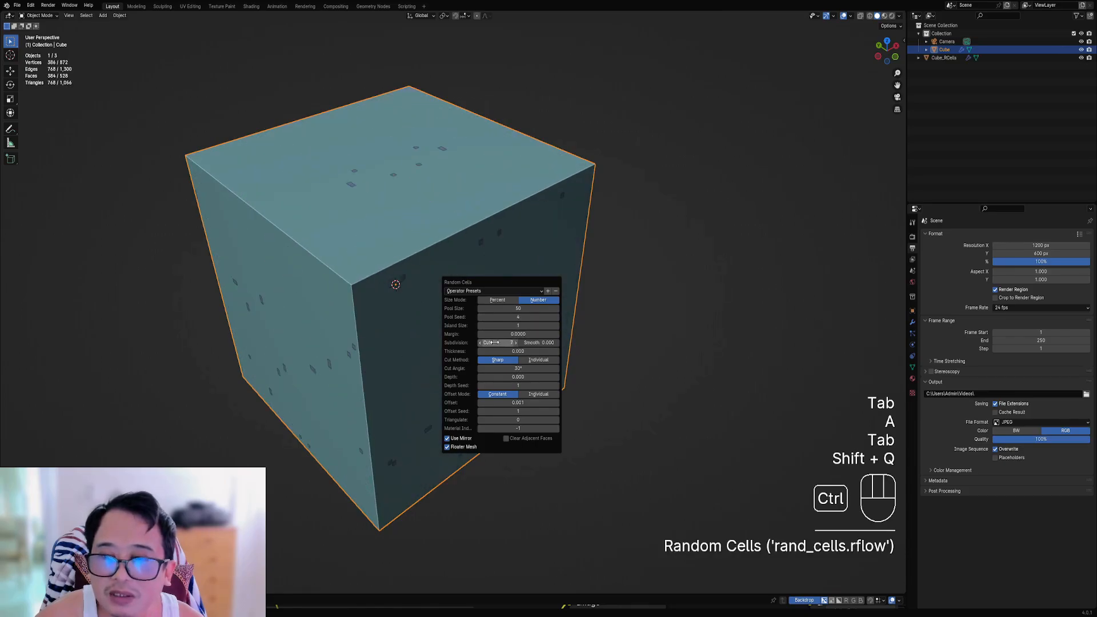
Step: Try different subdivision cuts up to 11 on the mirrored cells, ending with Cuts at 0 and Pool Seed at 1
{"action": "middle_click_drag", "start_coordinate": [491, 342], "coordinate": [461, 254]}
{"action": "scroll", "coordinate": [456, 299], "scroll_direction": "down", "scroll_amount": 2}
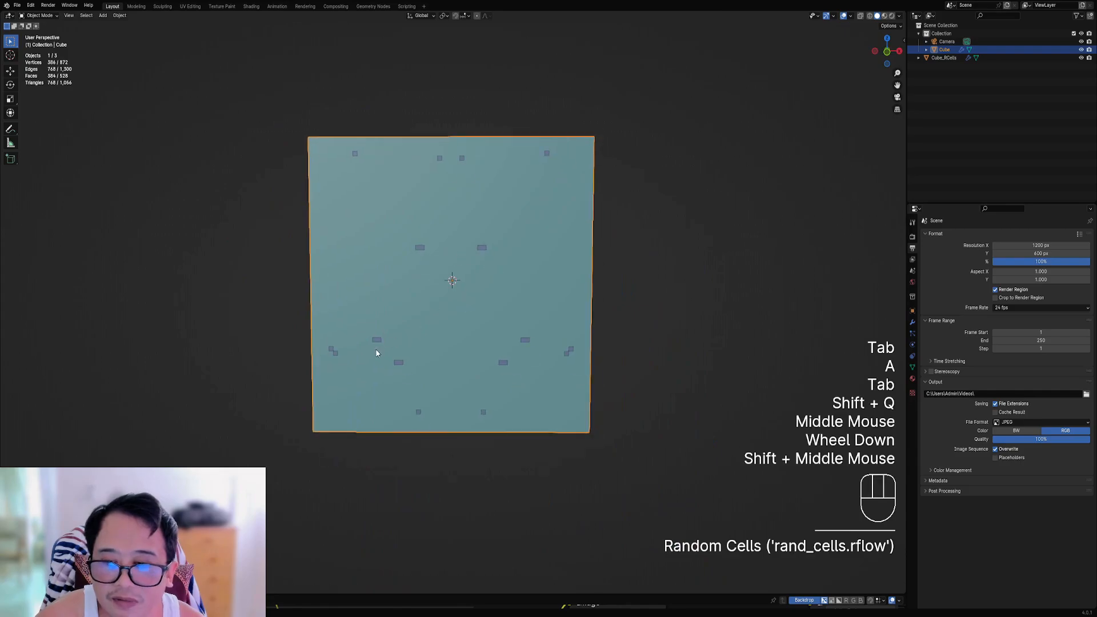
{"action": "scroll", "coordinate": [487, 359], "scroll_direction": "down", "scroll_amount": 2}
{"action": "middle_click_drag", "start_coordinate": [376, 353], "coordinate": [542, 318]}
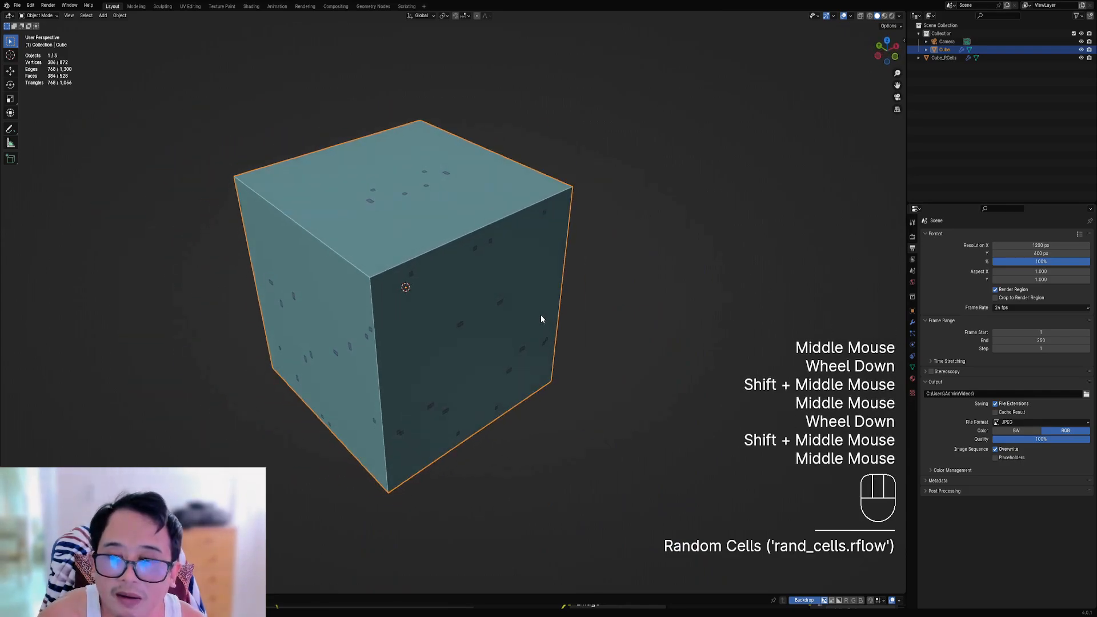
{"action": "key", "text": "F9"}
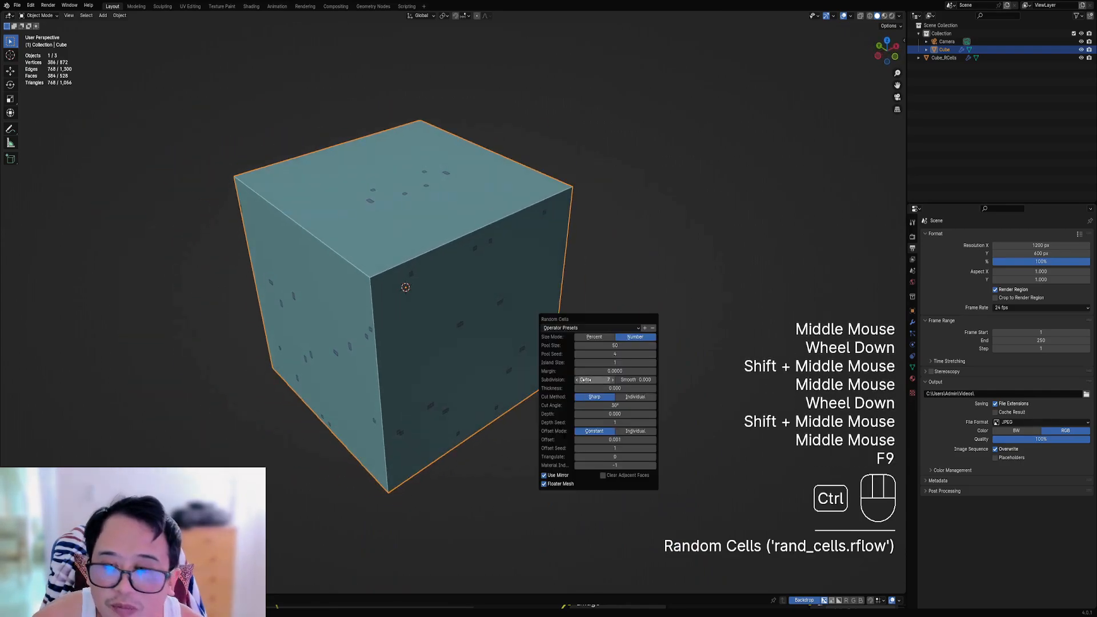
{"action": "scroll", "coordinate": [586, 379], "scroll_direction": "down", "scroll_amount": 7, "text": "ctrl"}
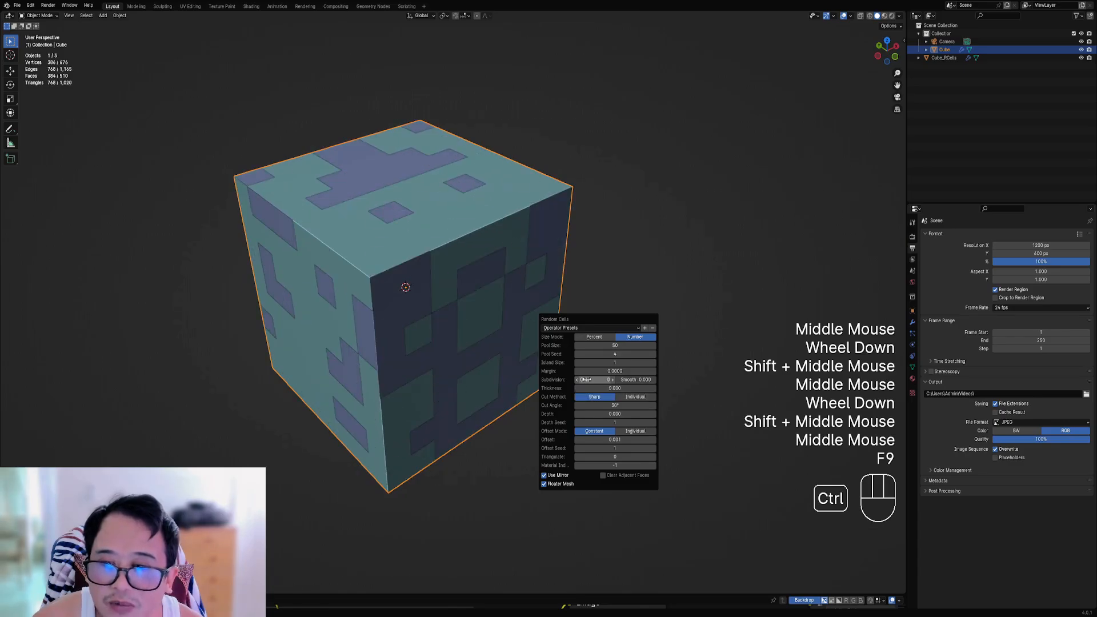
{"action": "scroll", "coordinate": [586, 380], "scroll_direction": "up", "scroll_amount": 10, "text": "ctrl"}
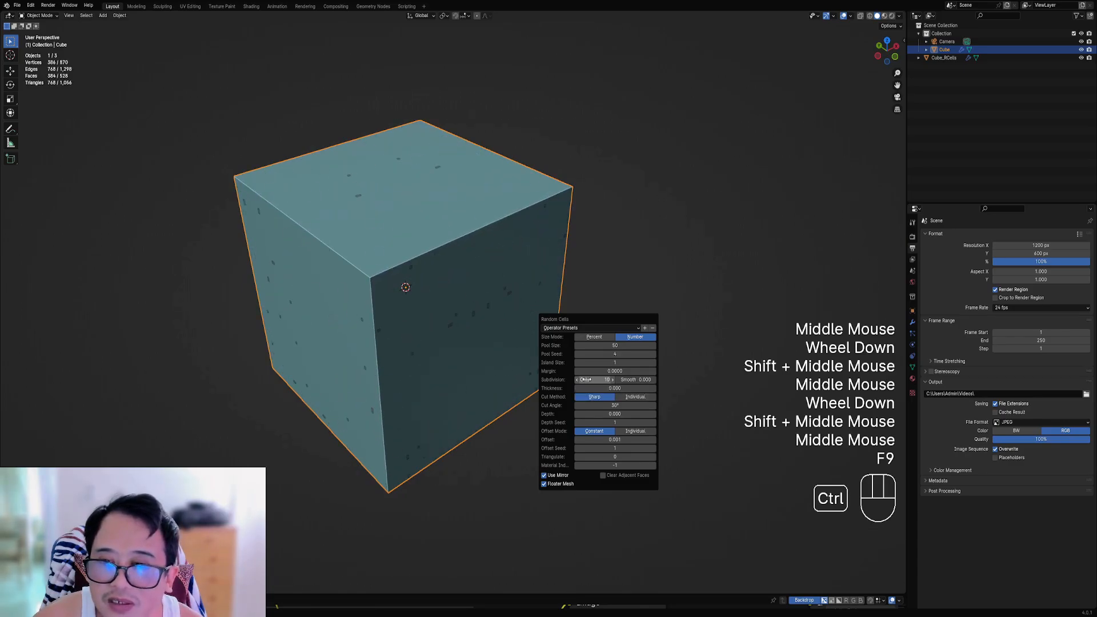
{"action": "scroll", "coordinate": [585, 380], "scroll_direction": "up", "scroll_amount": 1, "text": "ctrl"}
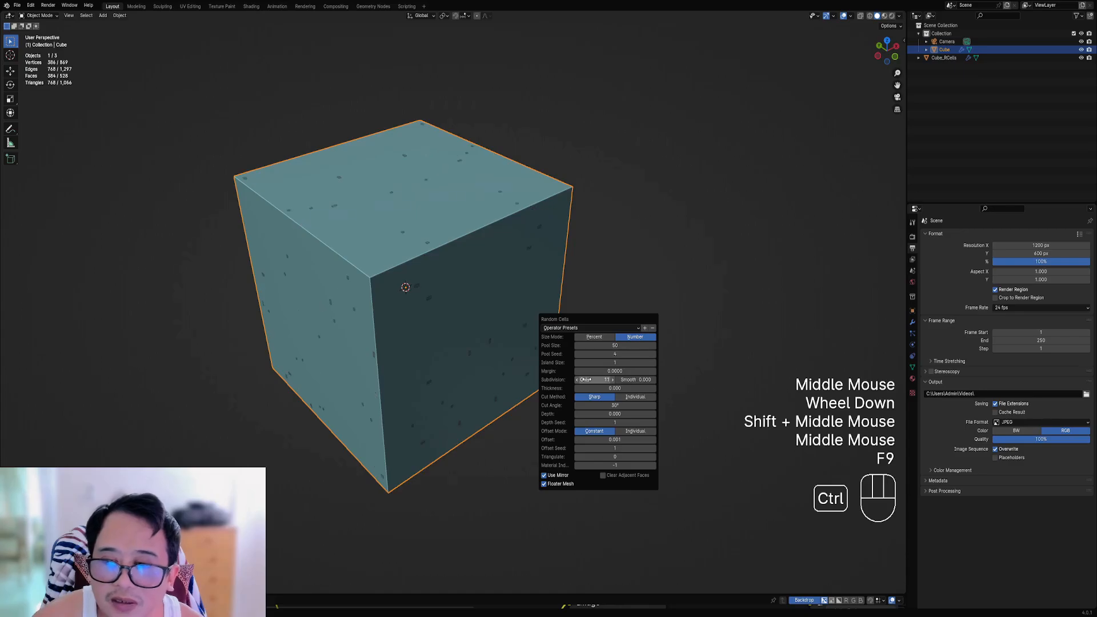
{"action": "scroll", "coordinate": [586, 380], "scroll_direction": "down", "scroll_amount": 2, "text": "ctrl"}
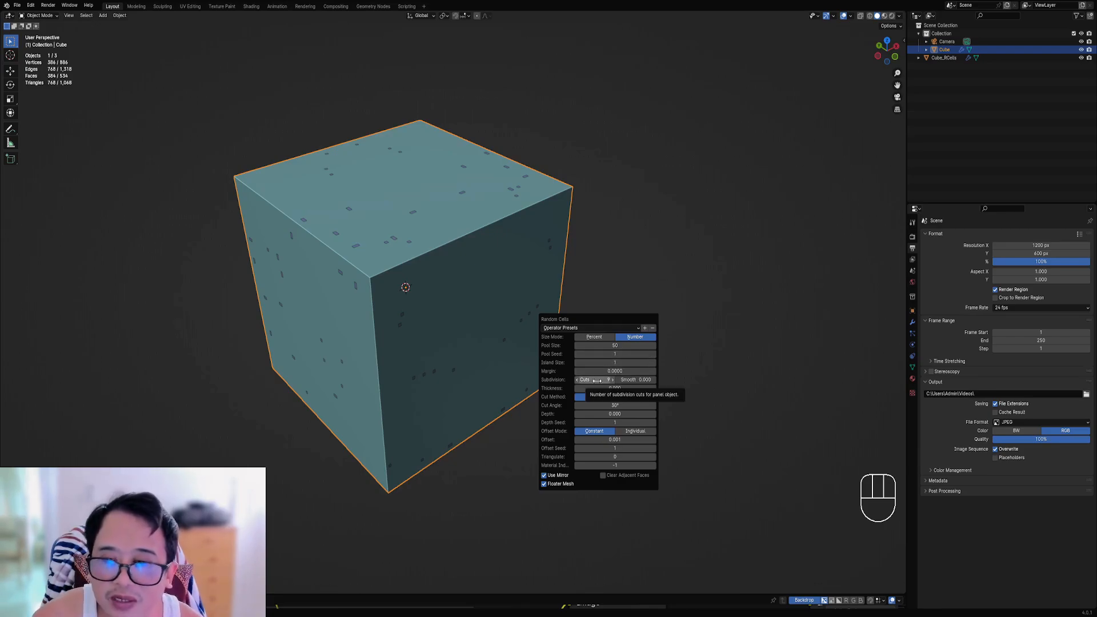
{"action": "scroll", "coordinate": [597, 381], "scroll_direction": "up", "scroll_amount": 2, "text": "ctrl"}
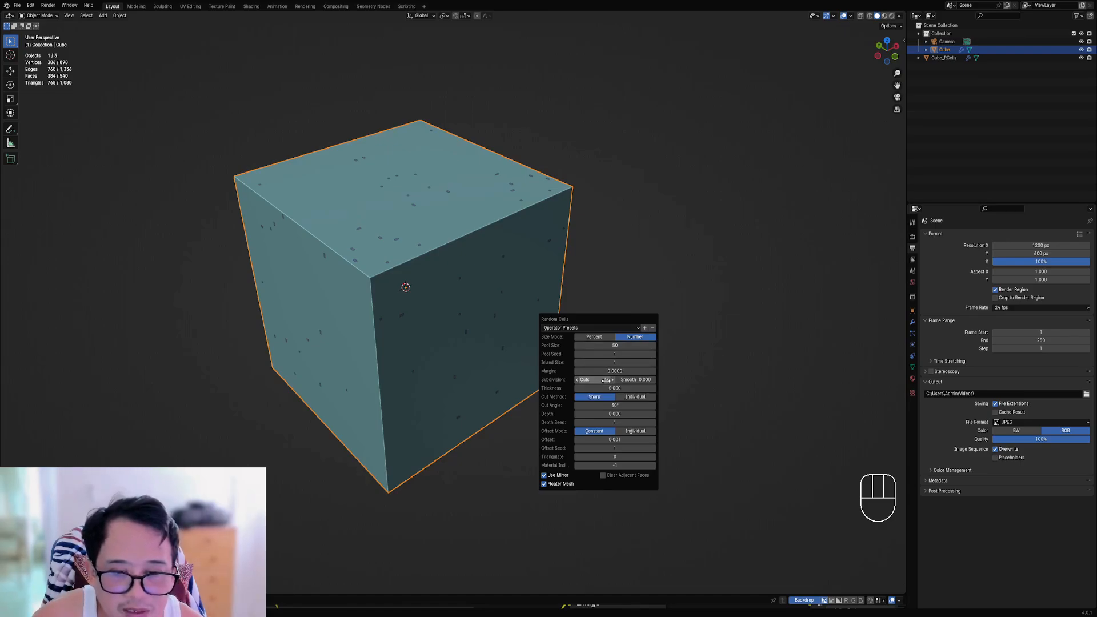
{"action": "left_click_drag", "start_coordinate": [601, 380], "coordinate": [562, 380]}
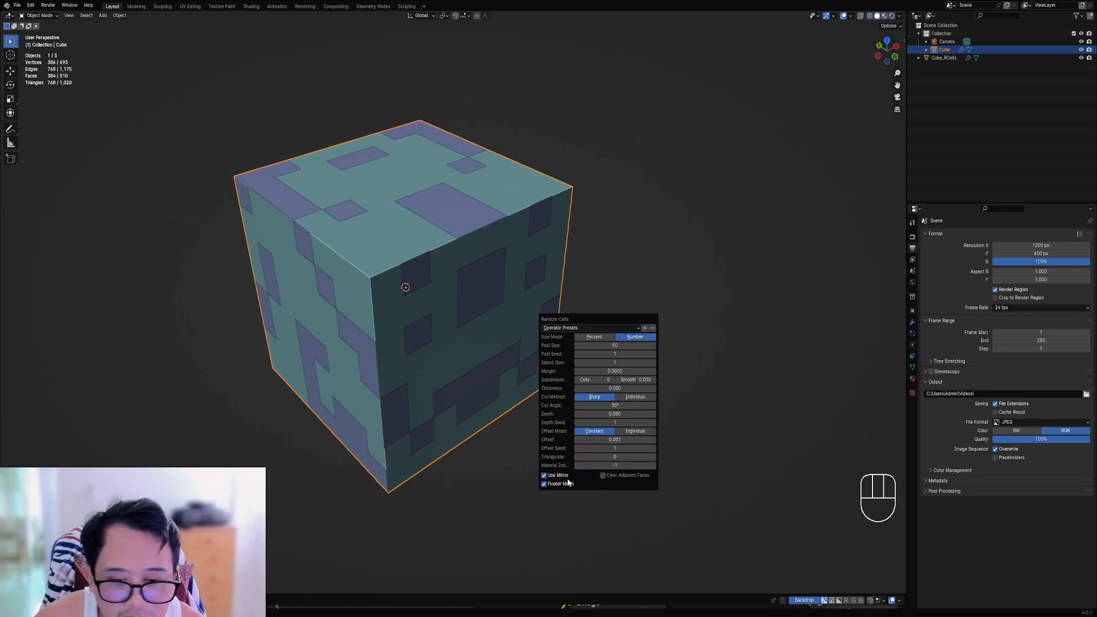
Step: Save the current Random Cells settings as an operator preset named "lights" and check the preset list
{"action": "left_click", "coordinate": [645, 328]}
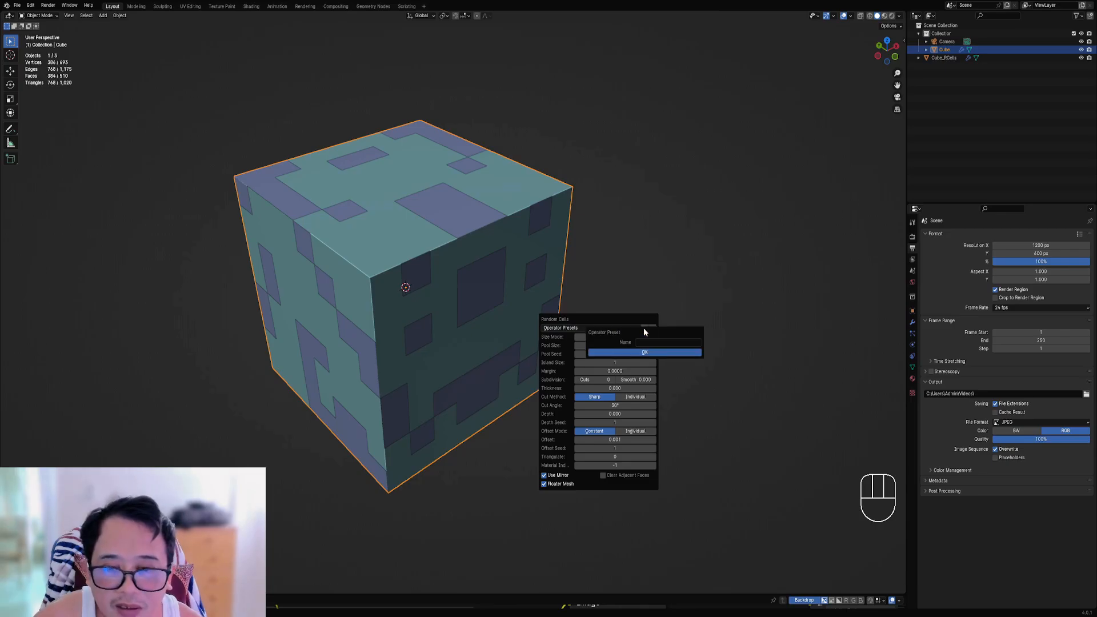
{"action": "left_click", "coordinate": [652, 341]}
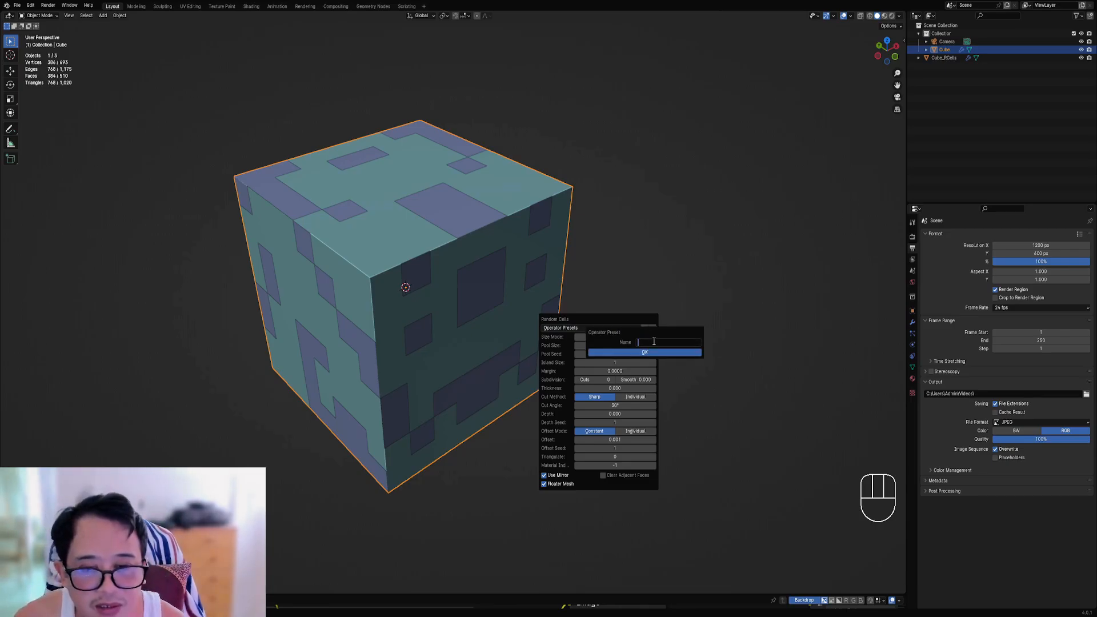
{"action": "type", "text": "lights"}
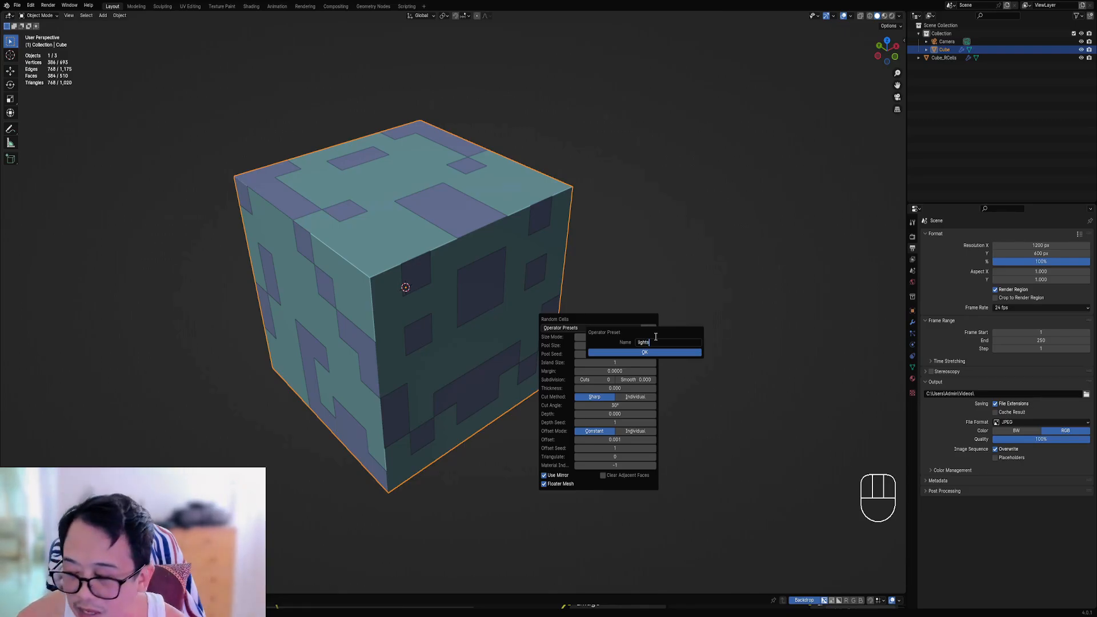
{"action": "left_click", "coordinate": [619, 352]}
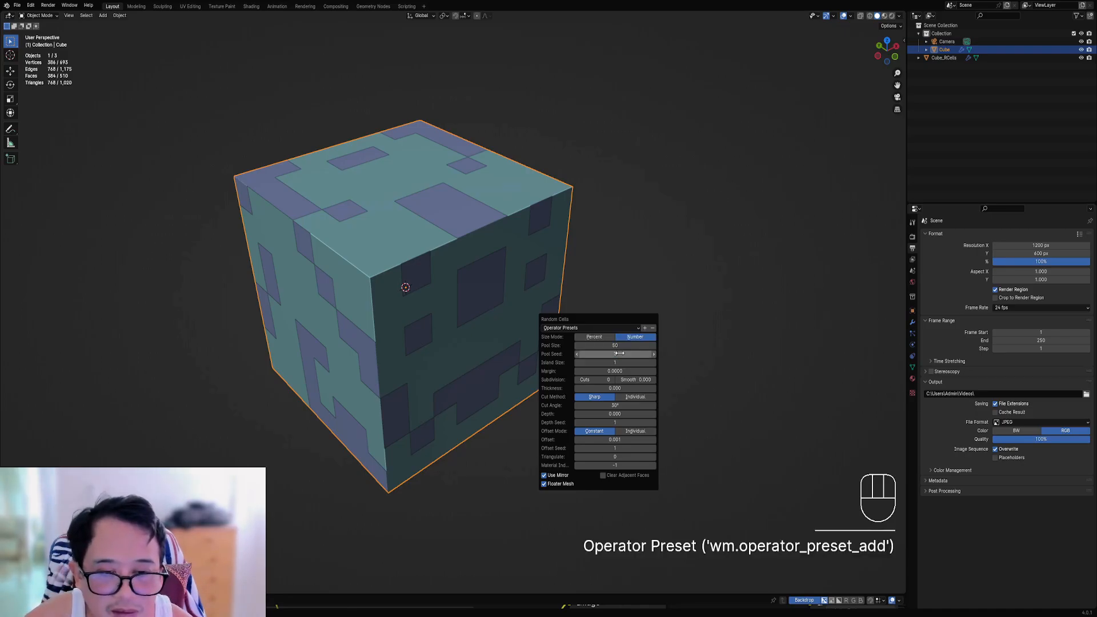
{"action": "left_click", "coordinate": [617, 327]}
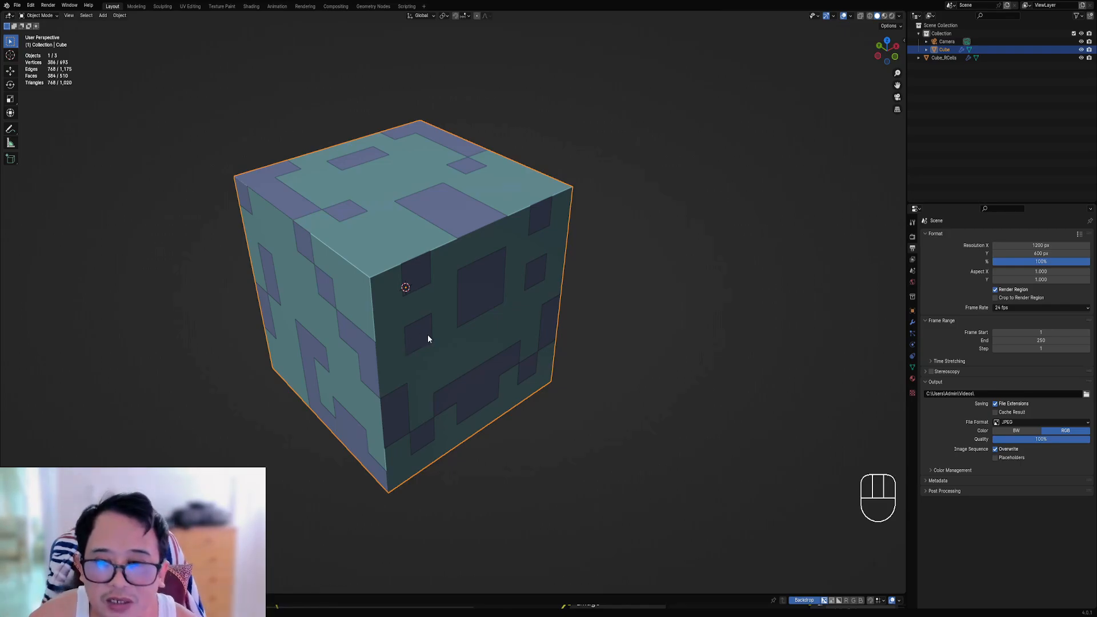
Step: Delete the generated cells object and run Random Cells again on all faces of the cube
{"action": "right_click", "coordinate": [473, 244]}
{"action": "key", "text": "x"}
{"action": "key", "text": "Tab"}
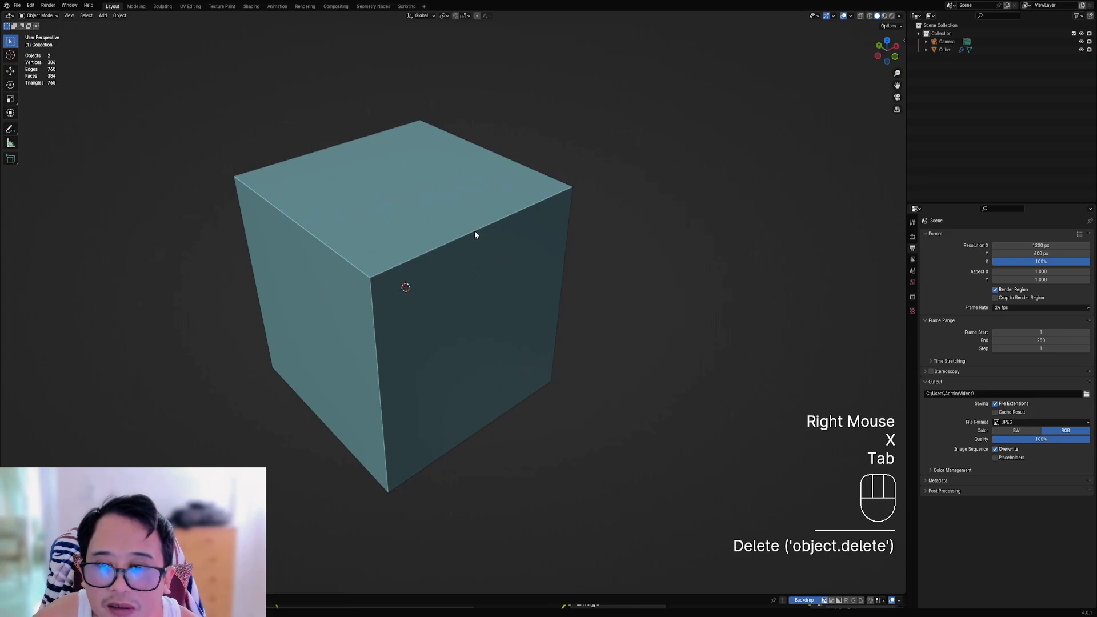
{"action": "right_click", "coordinate": [475, 231]}
{"action": "key", "text": "Tab"}
{"action": "key", "text": "a"}
{"action": "key", "text": "Tab"}
{"action": "key", "text": "shift+q"}
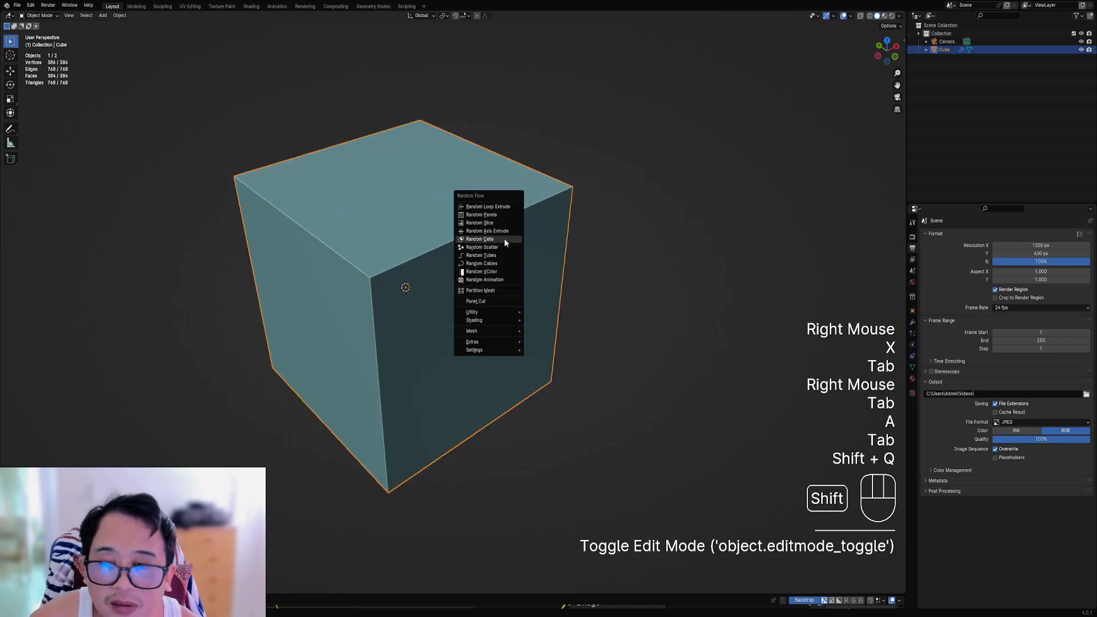
{"action": "left_click", "coordinate": [504, 239]}
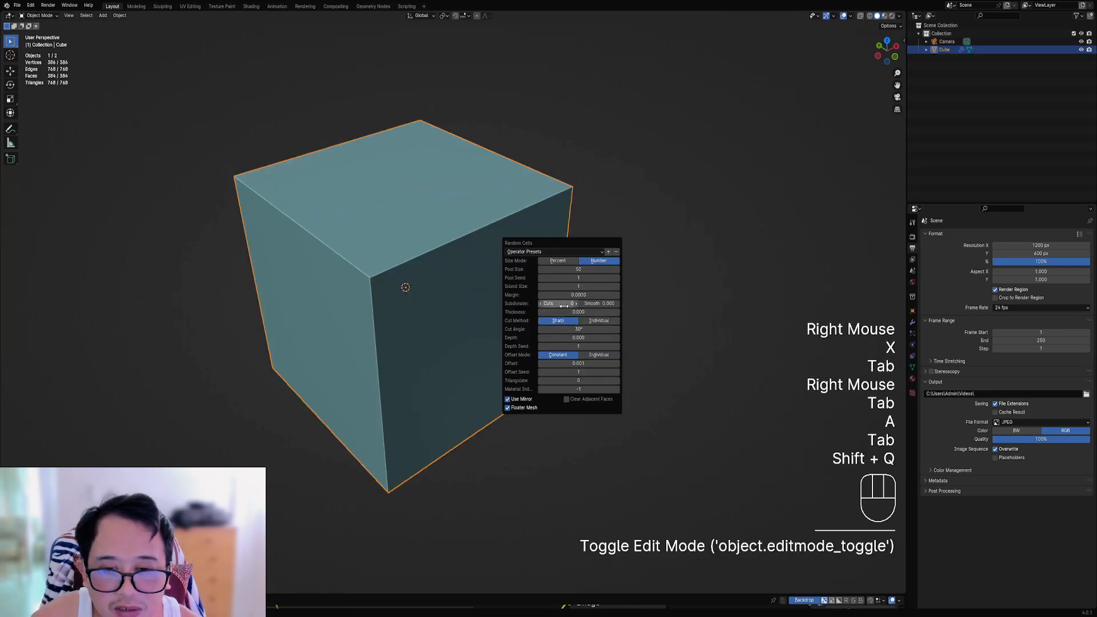
Step: Restore the Random Cells operator defaults, adding 5 subdivision cuts and the Number size mode
{"action": "left_click", "coordinate": [548, 251]}
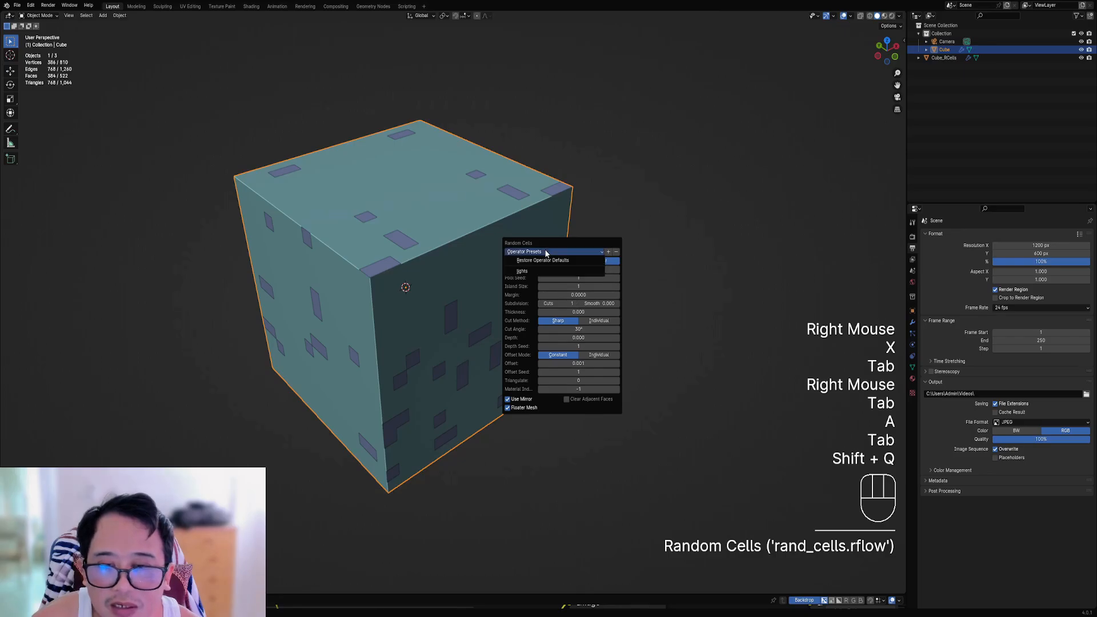
{"action": "left_click", "coordinate": [545, 263]}
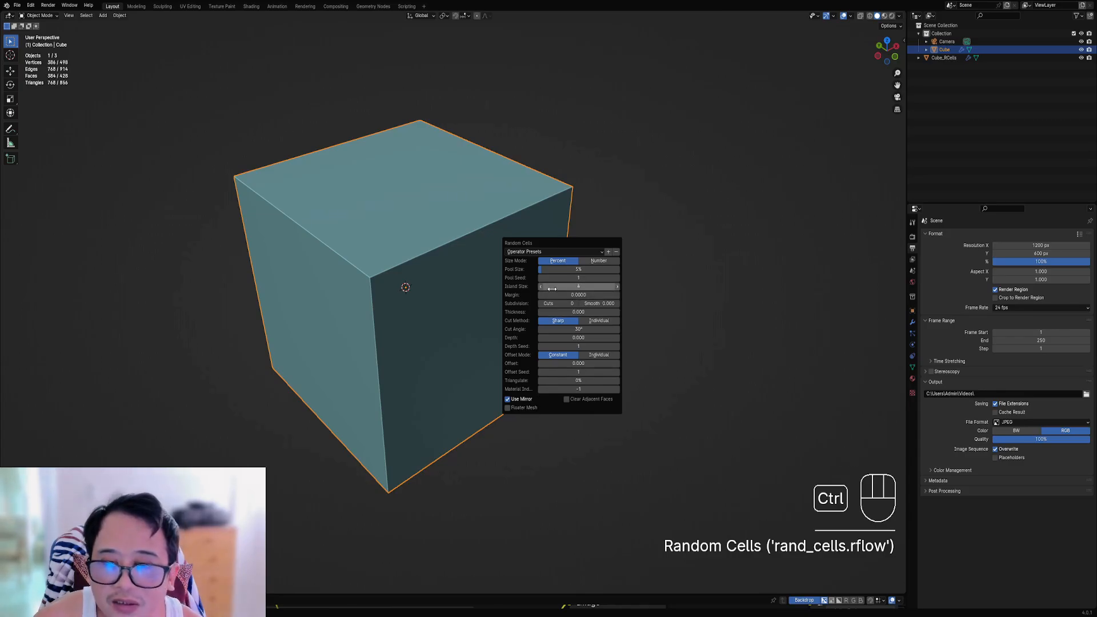
{"action": "scroll", "coordinate": [552, 303], "scroll_direction": "up", "scroll_amount": 1, "text": "ctrl"}
{"action": "scroll", "coordinate": [551, 303], "scroll_direction": "up", "scroll_amount": 3, "text": "ctrl"}
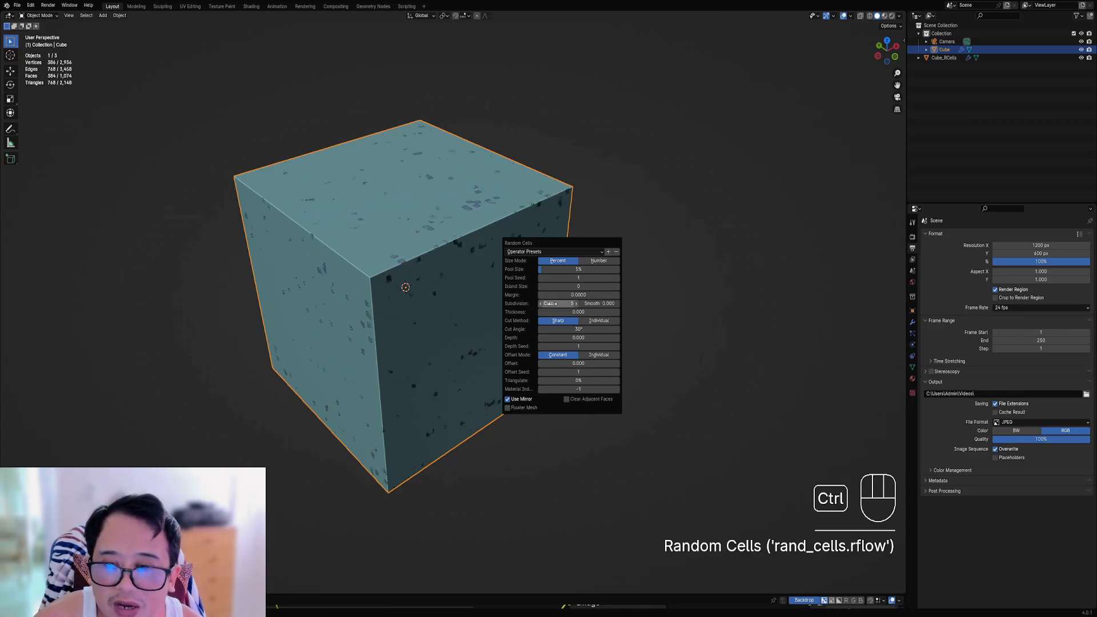
{"action": "scroll", "coordinate": [550, 304], "scroll_direction": "up", "scroll_amount": 1, "text": "ctrl"}
{"action": "left_click", "coordinate": [598, 260]}
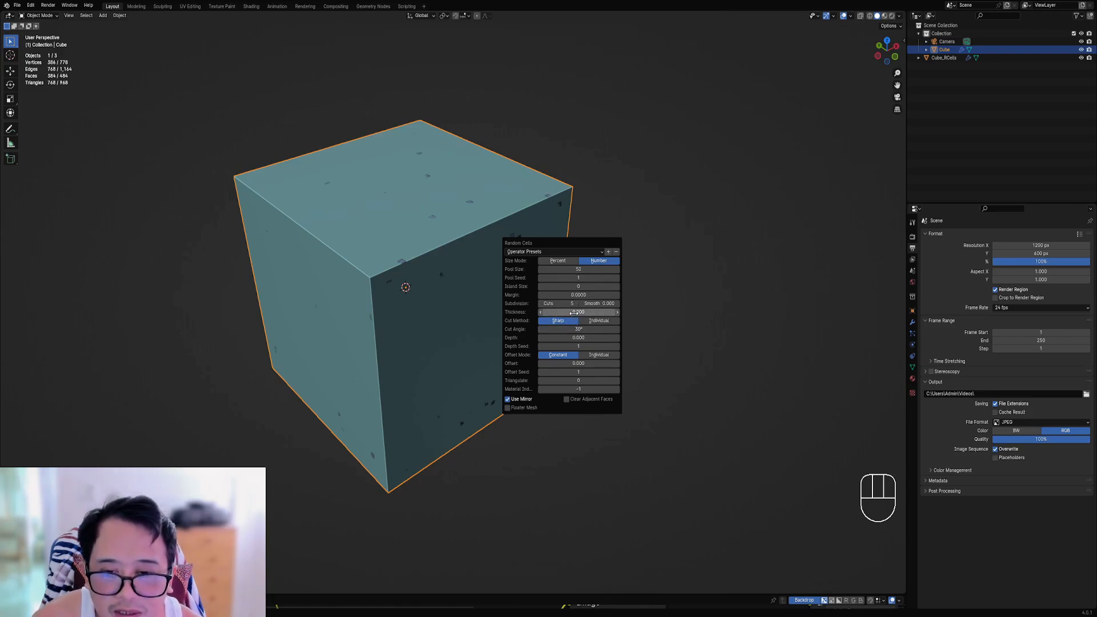
Step: Extrude the random cells with a Depth of 0.260 and the Individual cut method
{"action": "left_click_drag", "start_coordinate": [574, 312], "coordinate": [578, 363]}
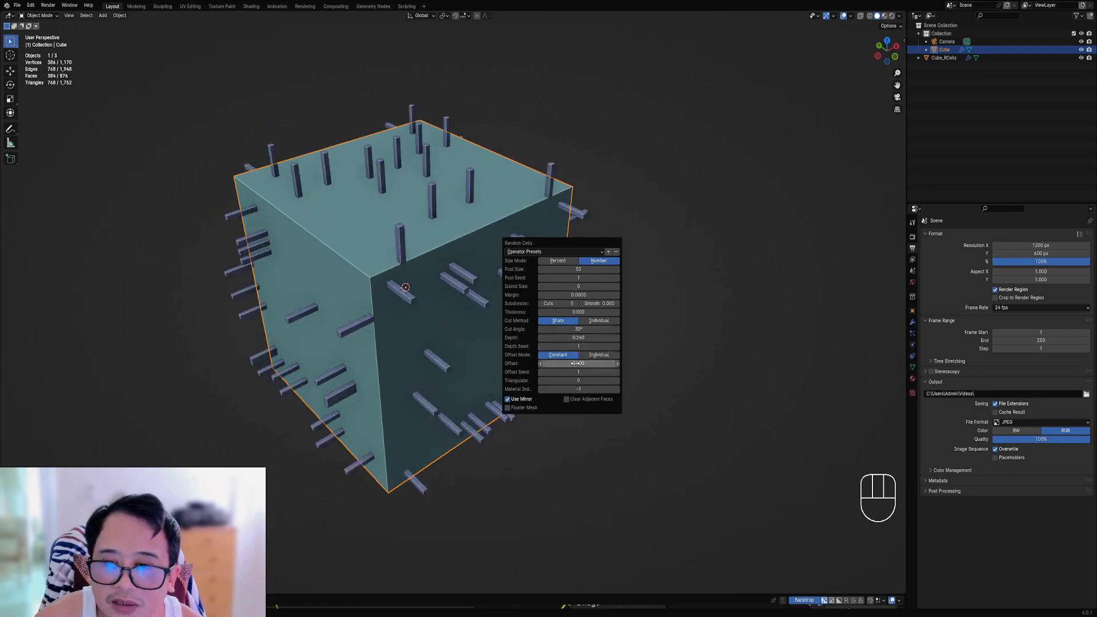
{"action": "left_click", "coordinate": [595, 321]}
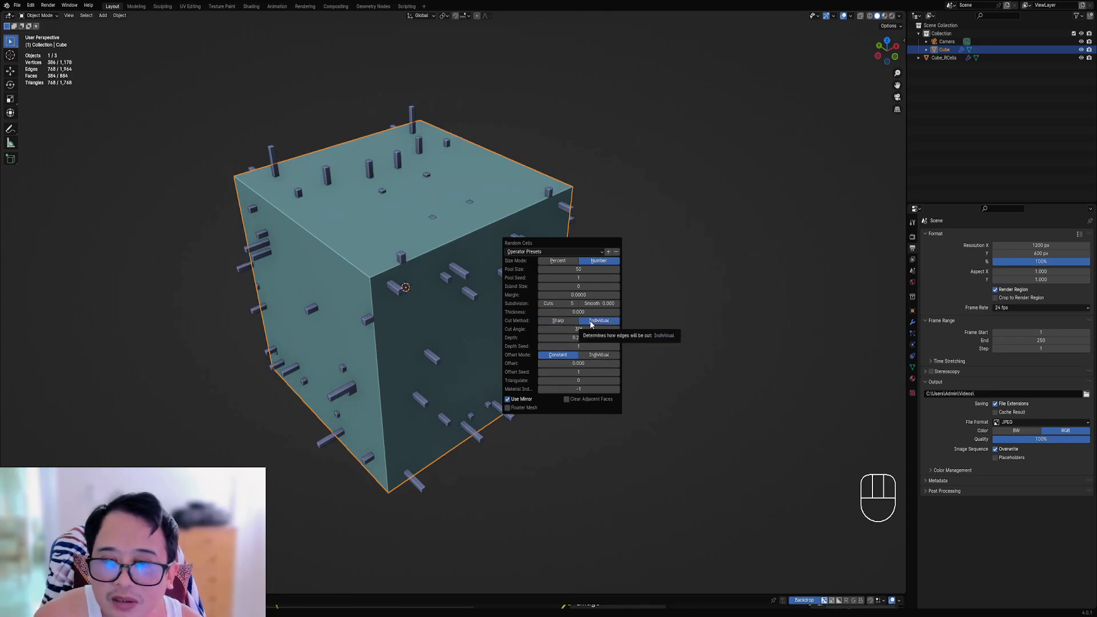
Step: Compare the Constant and Individual offset modes with a raised Offset, ending with Offset 0, Constant mode and the Sharp cut method
{"action": "left_click", "coordinate": [594, 356]}
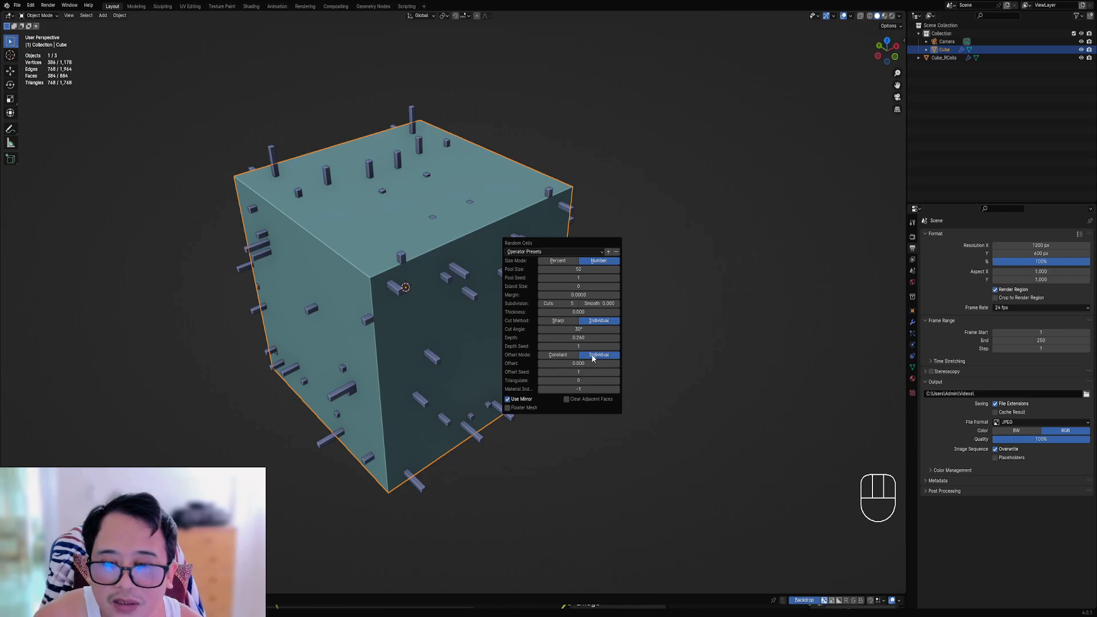
{"action": "left_click", "coordinate": [557, 355]}
{"action": "mouse_move", "coordinate": [578, 363]}
{"action": "left_mouse_down"}
{"action": "mouse_move", "coordinate": [603, 363]}
{"action": "mouse_move", "coordinate": [569, 363]}
{"action": "left_mouse_up"}
{"action": "left_click", "coordinate": [585, 355]}
{"action": "left_click", "coordinate": [570, 363]}
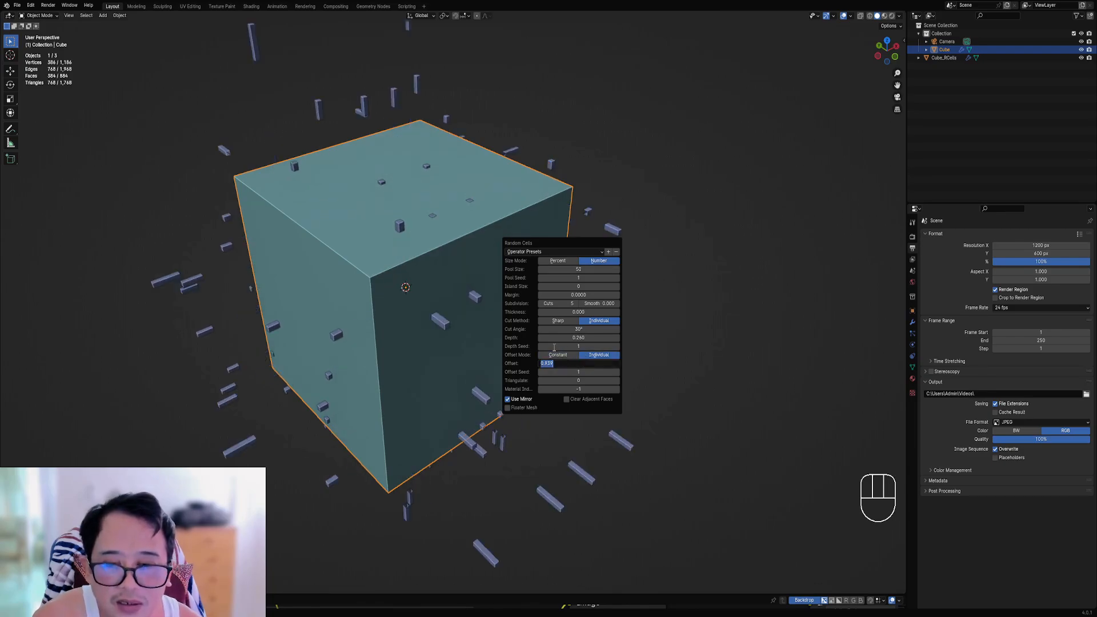
{"action": "type", "text": "0"}
{"action": "key", "text": "Return"}
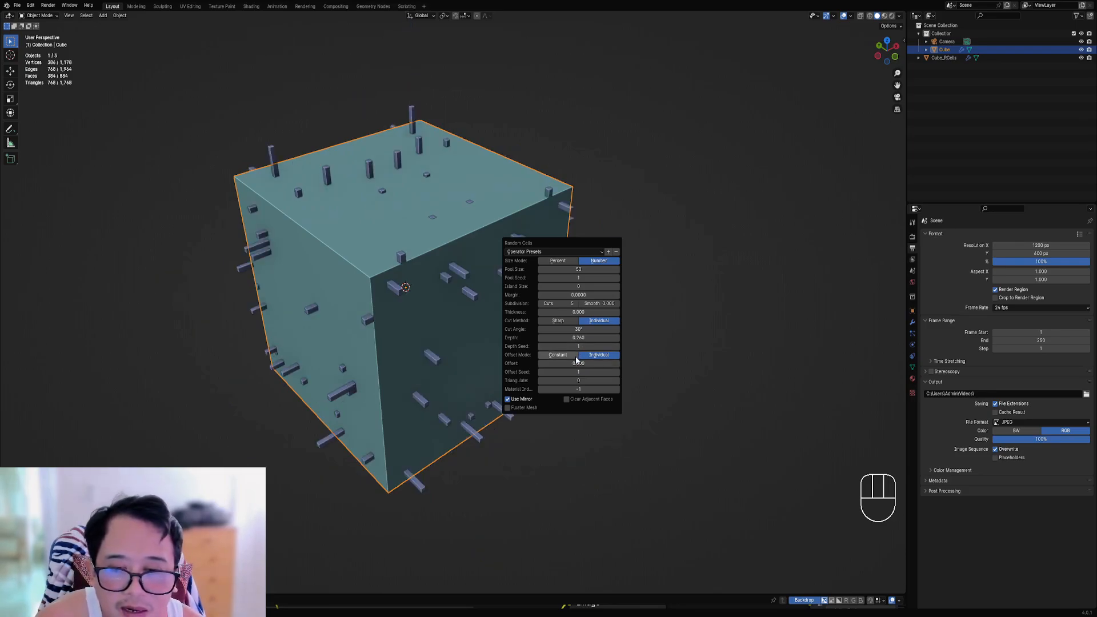
{"action": "left_click", "coordinate": [558, 354]}
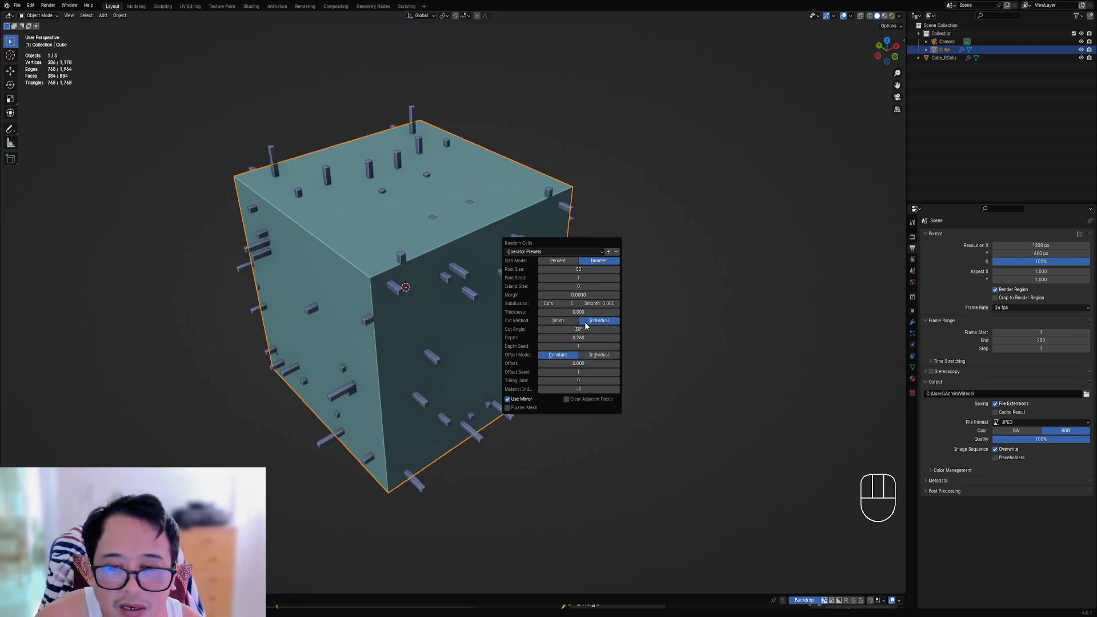
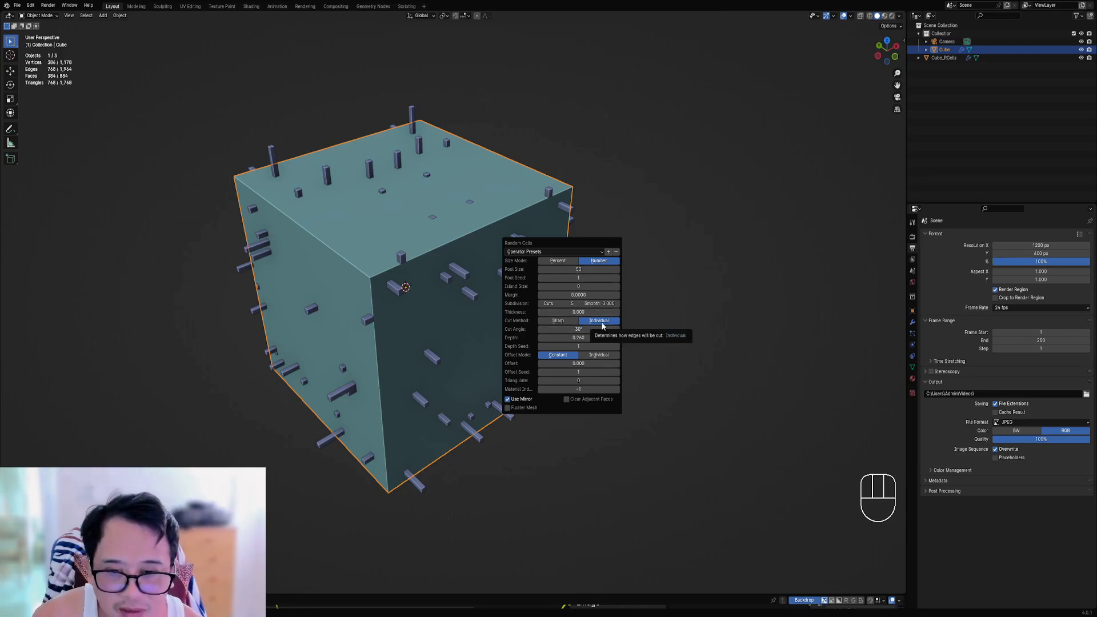
{"action": "left_click", "coordinate": [563, 321]}
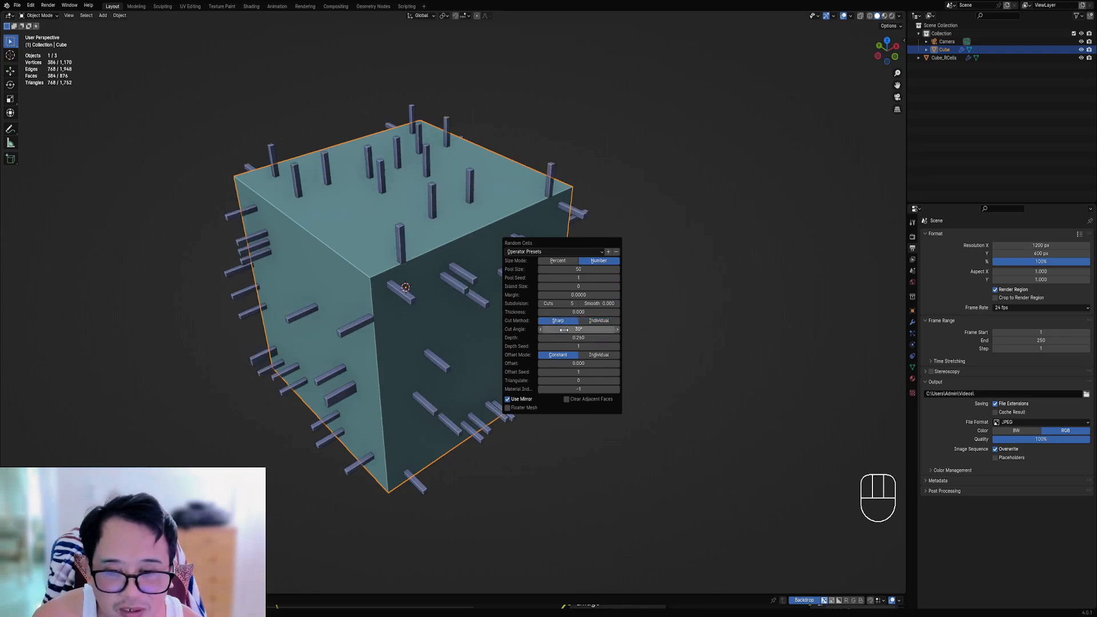
Step: Set the random cells' Cut Method to Individual and raise the subdivision Cuts to 24
{"action": "left_click", "coordinate": [595, 320]}
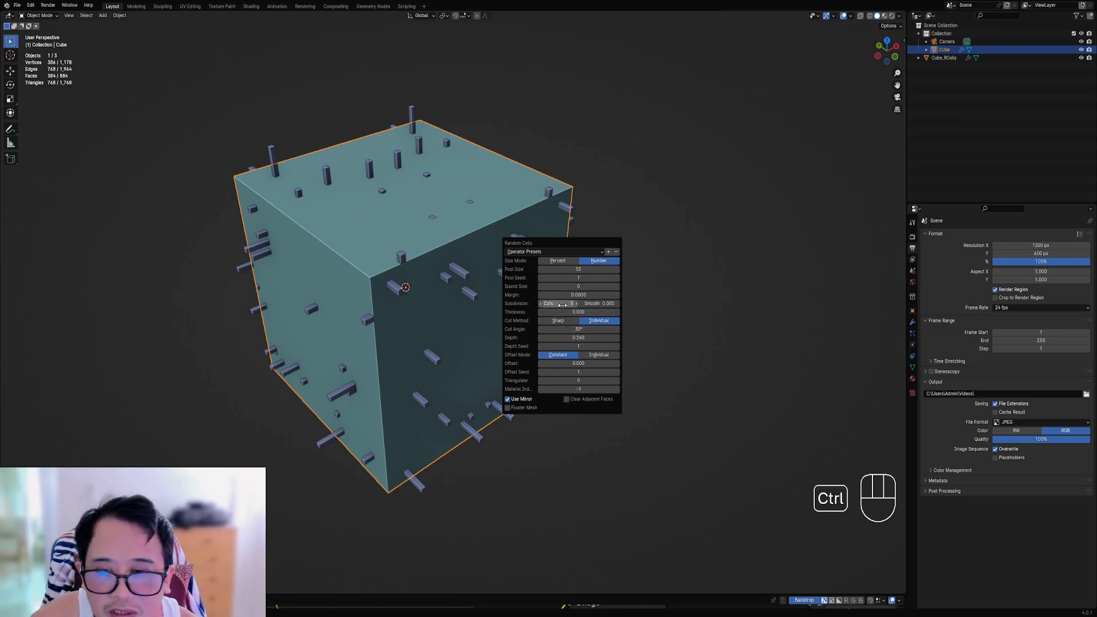
{"action": "scroll", "coordinate": [562, 304], "scroll_direction": "up", "scroll_amount": 3, "text": "ctrl"}
{"action": "scroll", "coordinate": [562, 304], "scroll_direction": "up", "scroll_amount": 7, "text": "ctrl"}
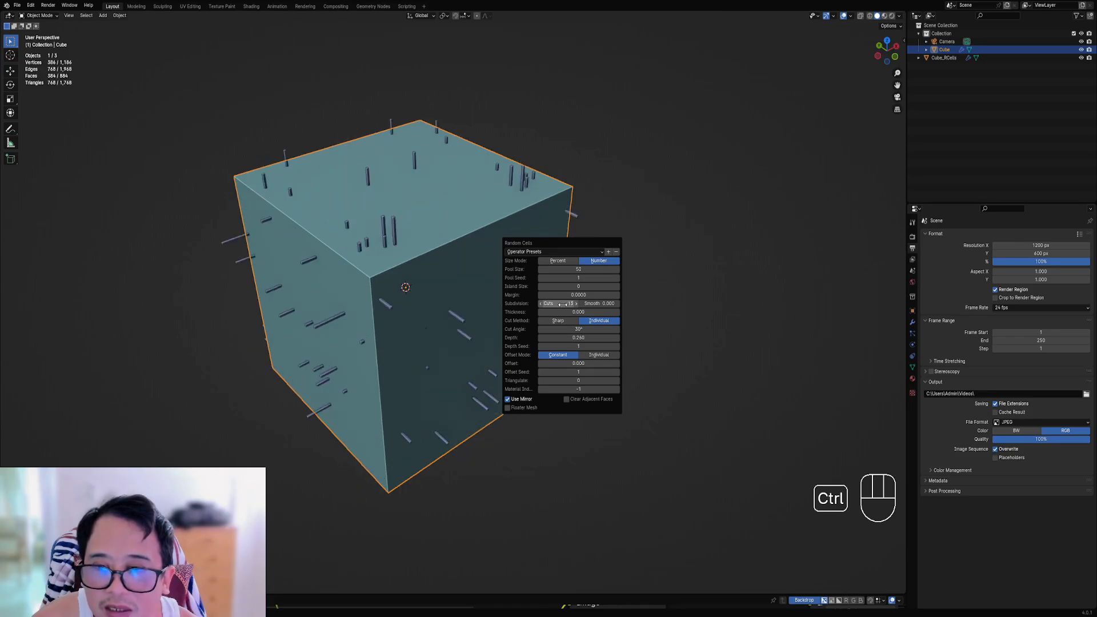
{"action": "scroll", "coordinate": [562, 304], "scroll_direction": "up", "scroll_amount": 4, "text": "ctrl"}
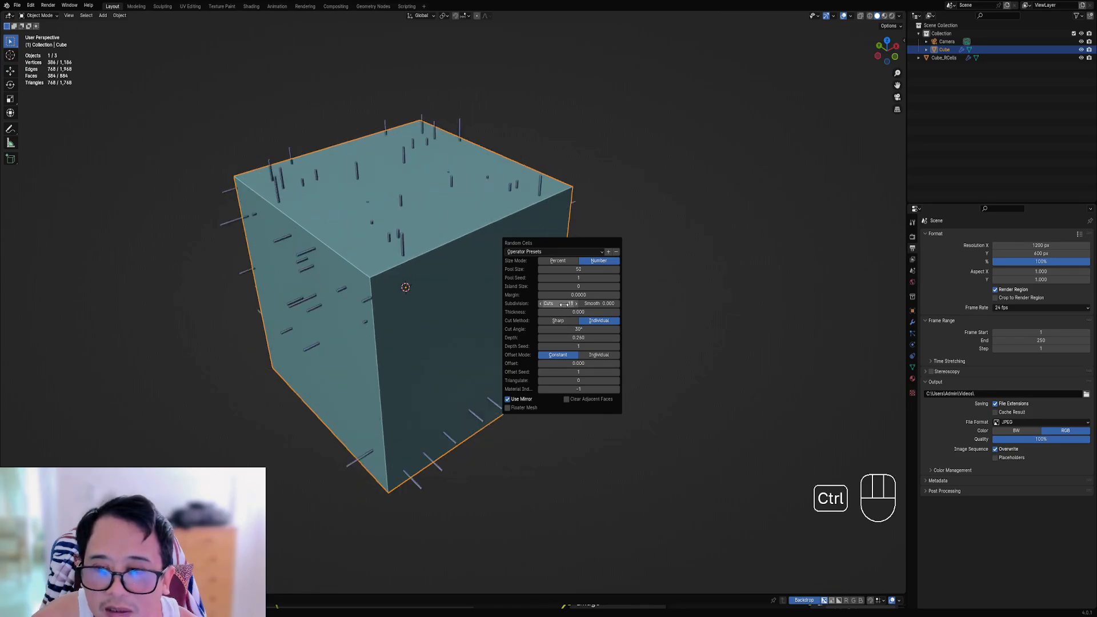
{"action": "scroll", "coordinate": [563, 305], "scroll_direction": "down", "scroll_amount": 1, "text": "ctrl"}
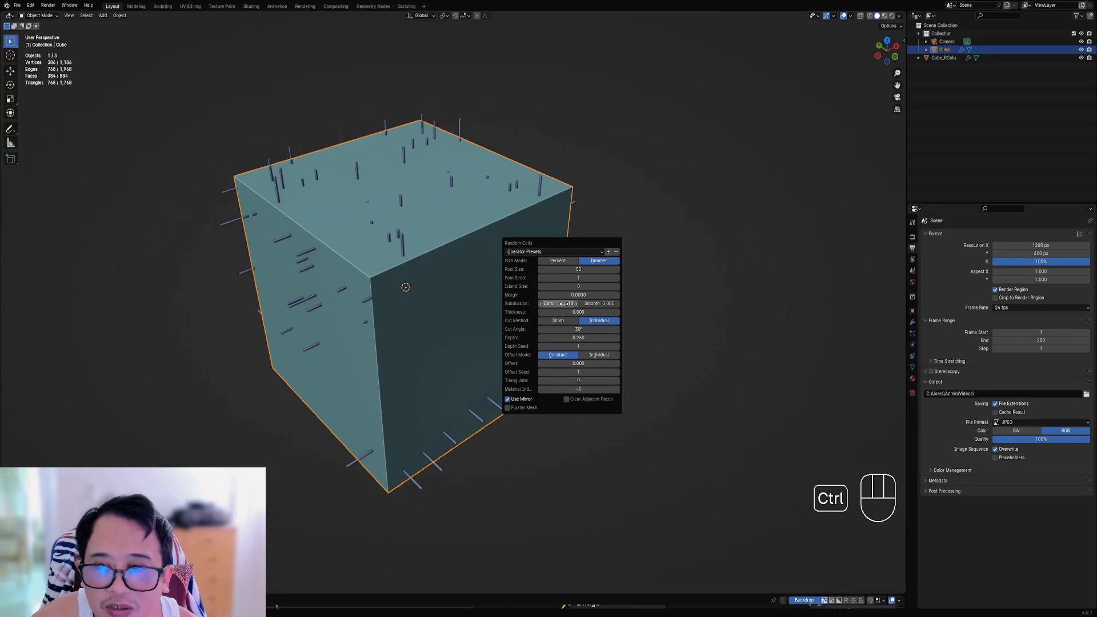
{"action": "scroll", "coordinate": [537, 334], "scroll_direction": "down", "scroll_amount": 3}
{"action": "middle_click_drag", "start_coordinate": [529, 343], "coordinate": [542, 298]}
{"action": "scroll", "coordinate": [538, 306], "scroll_direction": "up", "scroll_amount": 2}
{"action": "key", "text": "F9"}
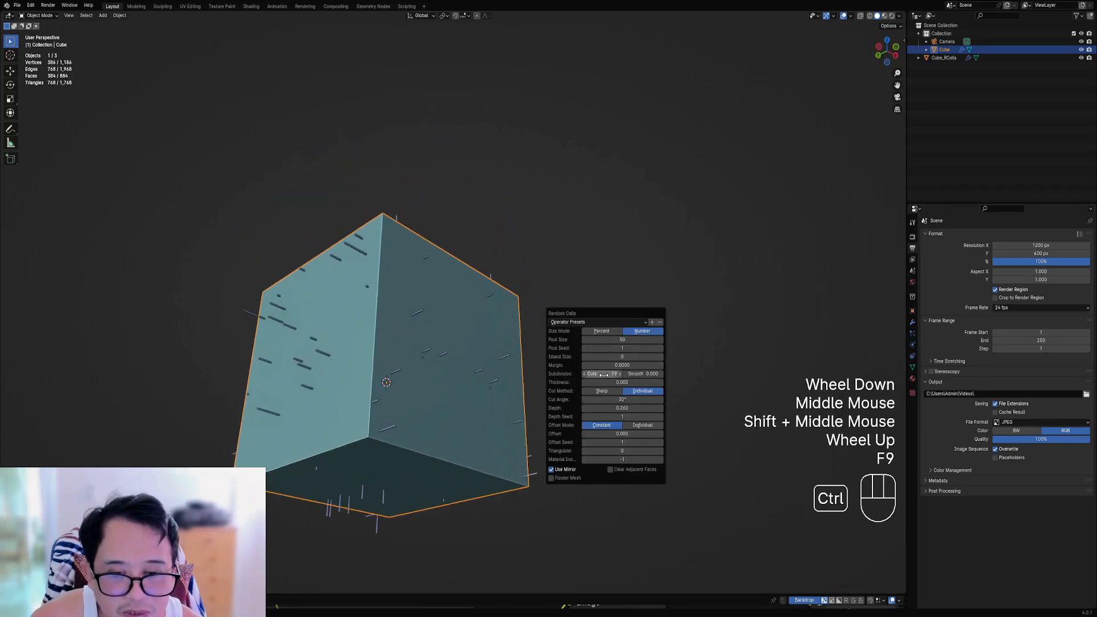
{"action": "scroll", "coordinate": [604, 375], "scroll_direction": "up", "scroll_amount": 5, "text": "ctrl"}
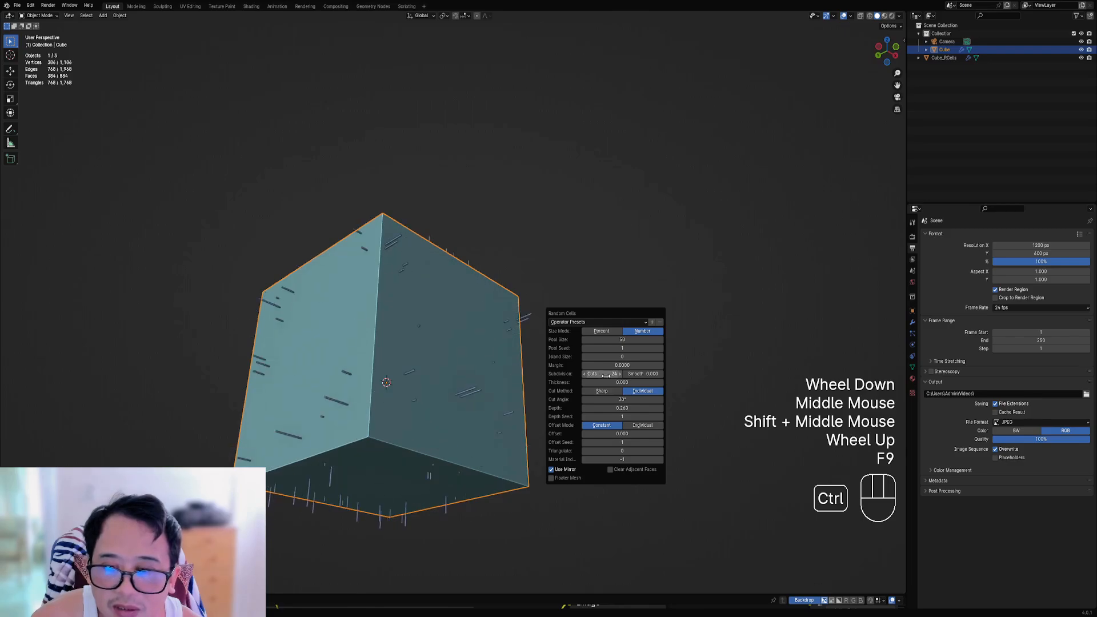
Step: Delete the generated cells object and reselect the cube
{"action": "scroll", "coordinate": [474, 325], "scroll_direction": "down", "scroll_amount": 1}
{"action": "middle_click_drag", "start_coordinate": [474, 326], "coordinate": [543, 311]}
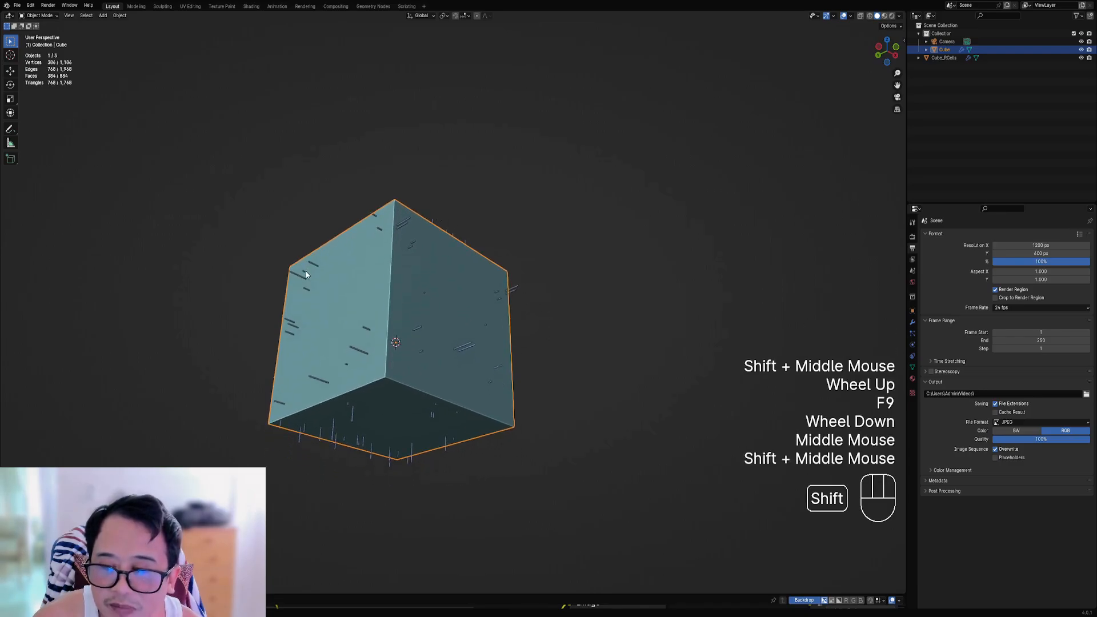
{"action": "right_click", "coordinate": [514, 294]}
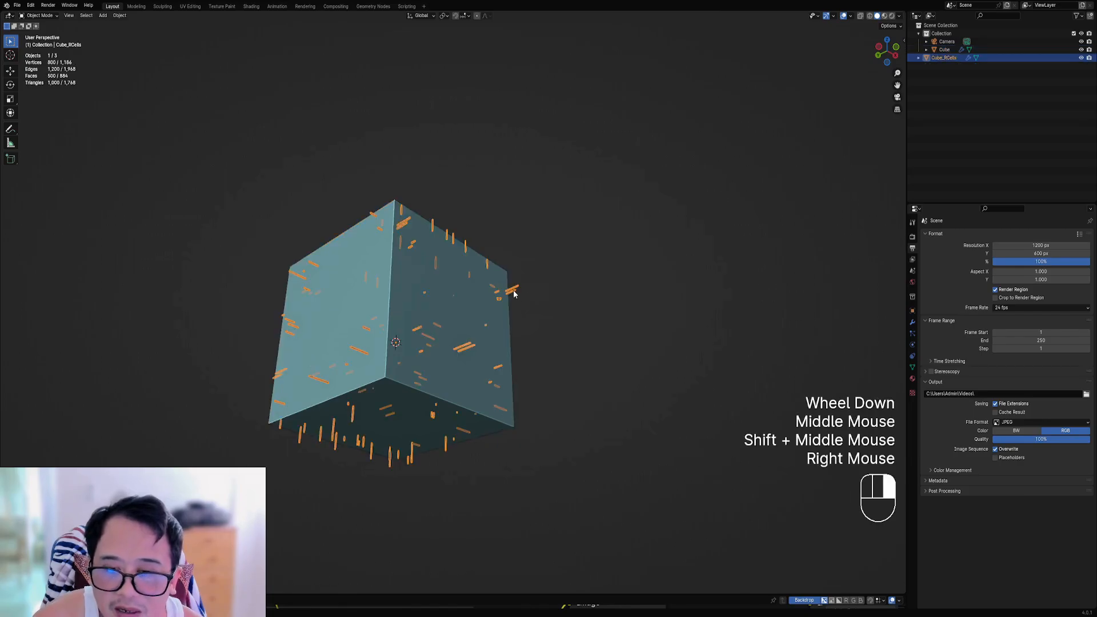
{"action": "key", "text": "x"}
{"action": "left_click", "coordinate": [514, 292]}
{"action": "right_click", "coordinate": [496, 302]}
Step: Select all of the cube's faces in Edit Mode and run Random Cells on it again from Object Mode
{"action": "key", "text": "shift+q"}
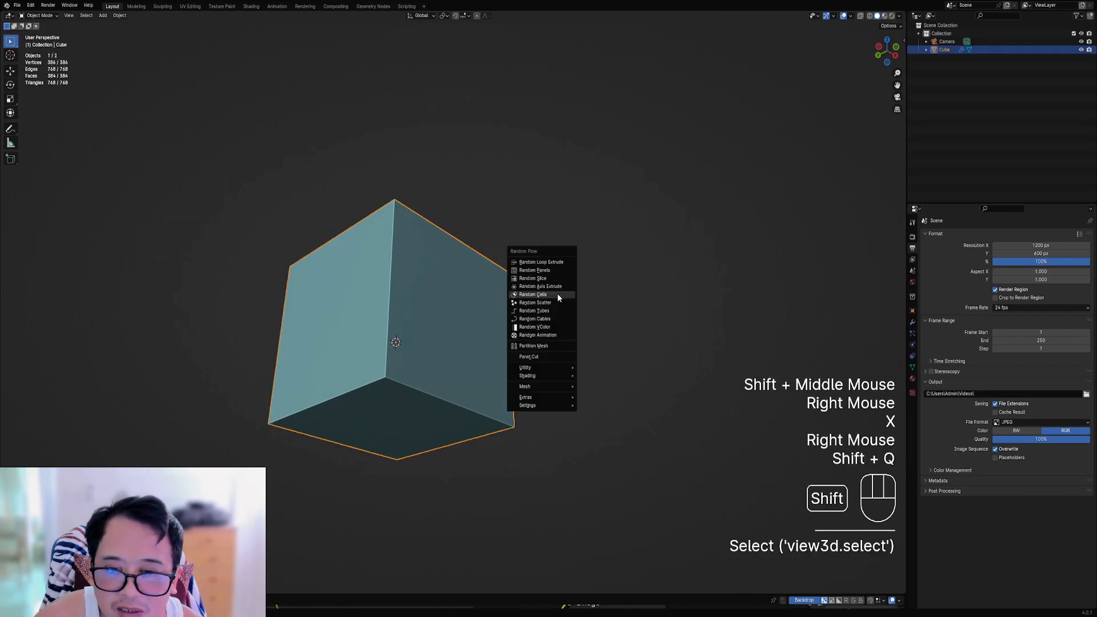
{"action": "left_click", "coordinate": [557, 294]}
{"action": "key", "text": "Tab"}
{"action": "key", "text": "a"}
{"action": "key", "text": "Tab"}
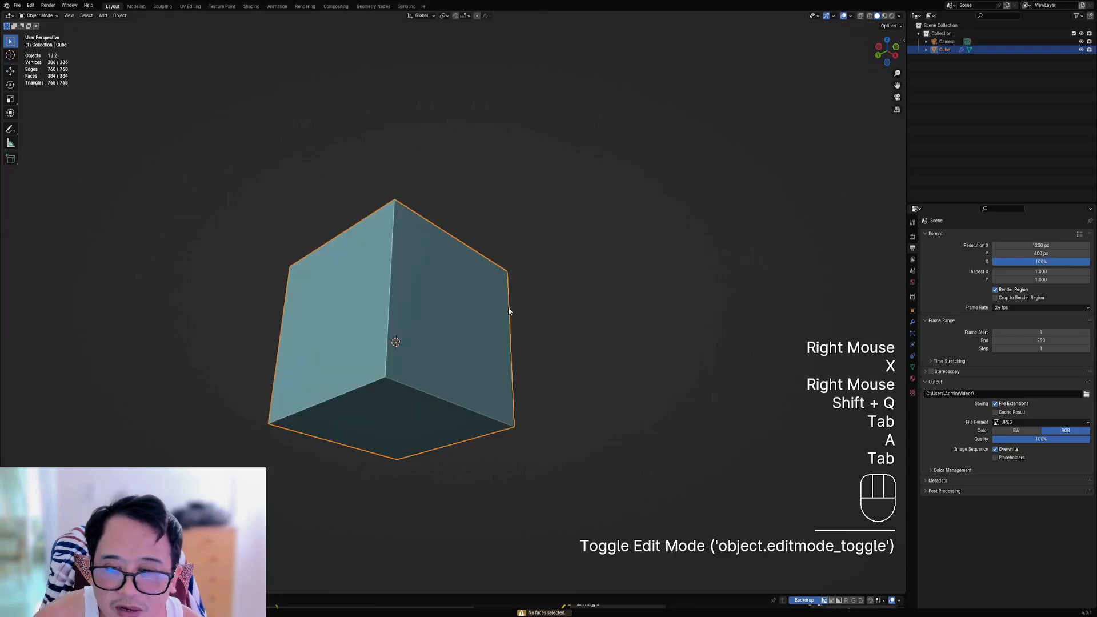
{"action": "key", "text": "shift+q"}
{"action": "left_click", "coordinate": [508, 307]}
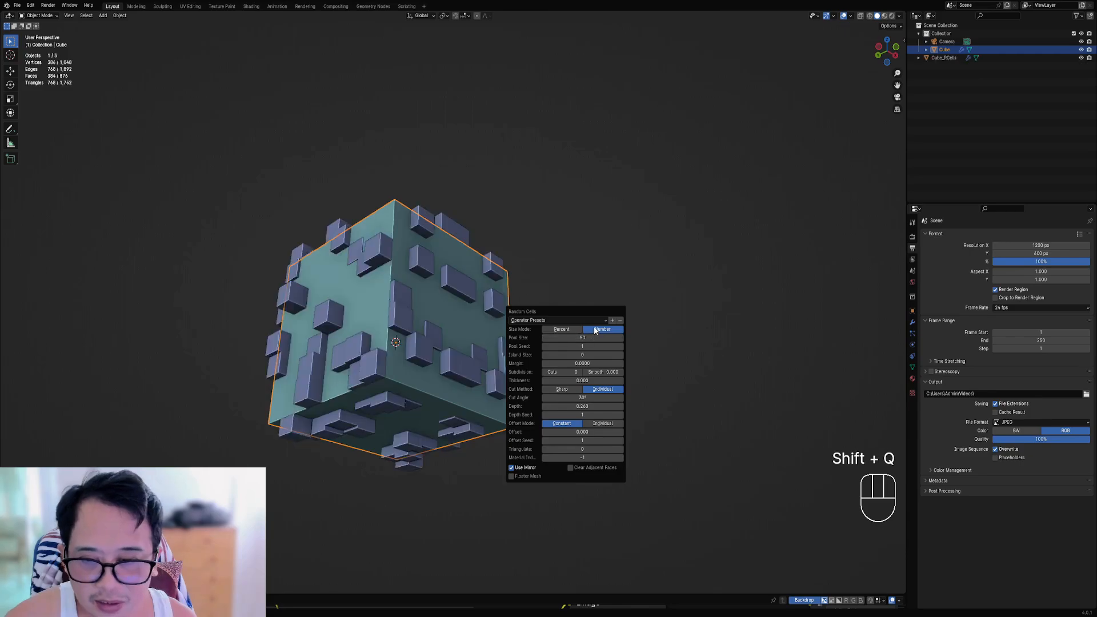
Step: Give the random cells 12 subdivision Cuts and a Depth of 0.25, with Clear Adjacent Faces enabled
{"action": "scroll", "coordinate": [560, 372], "scroll_direction": "up", "scroll_amount": 3, "text": "ctrl"}
{"action": "scroll", "coordinate": [560, 371], "scroll_direction": "up", "scroll_amount": 9, "text": "ctrl"}
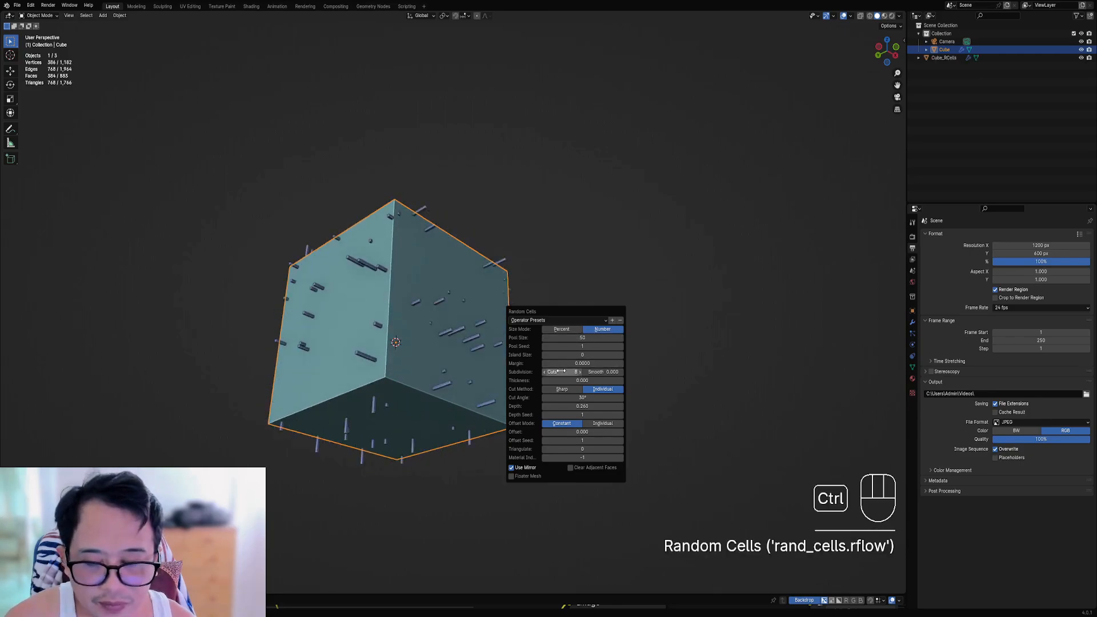
{"action": "left_click", "coordinate": [573, 405]}
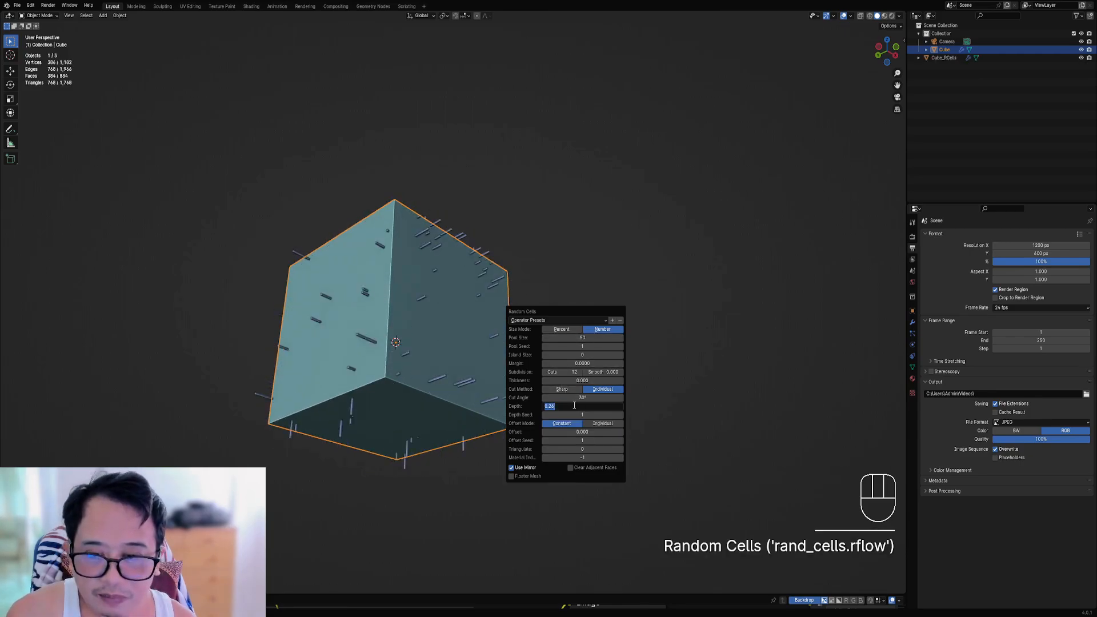
{"action": "key", "text": "BackSpace"}
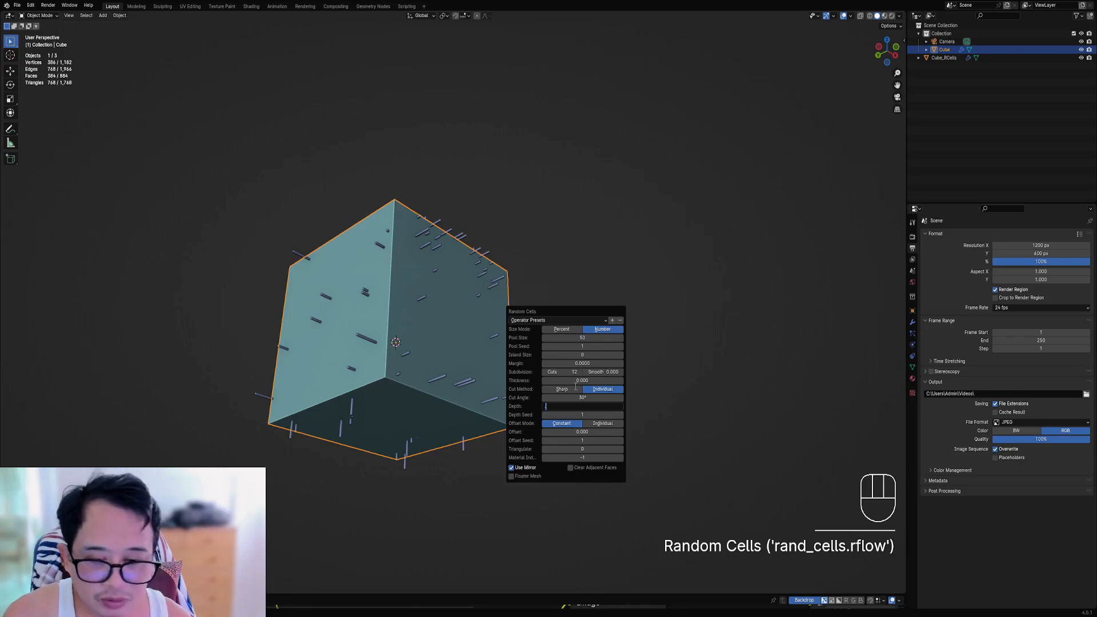
{"action": "type", "text": "0.25"}
{"action": "key", "text": "Return"}
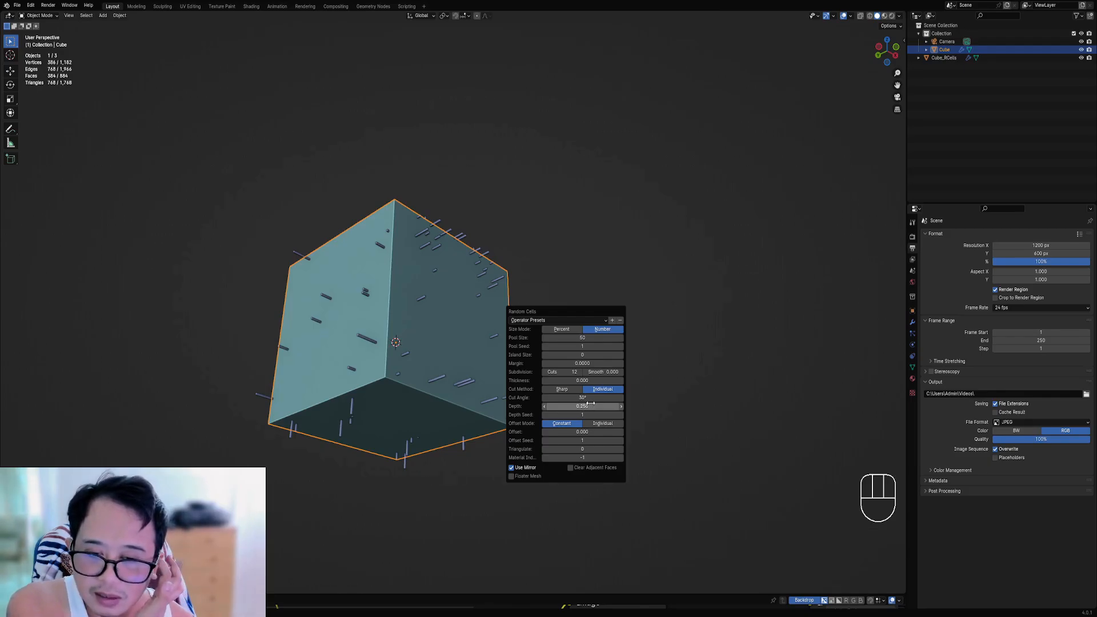
{"action": "left_click", "coordinate": [570, 468]}
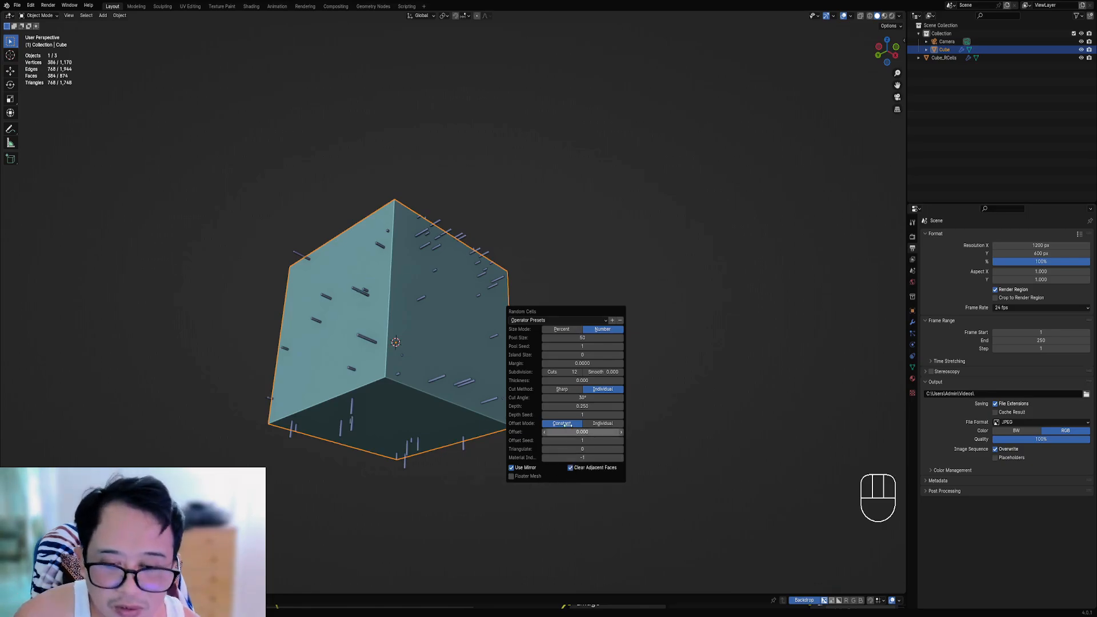
Step: Save the current Random Cells settings as an operator preset named indv_depth_cells
{"action": "left_click", "coordinate": [613, 321]}
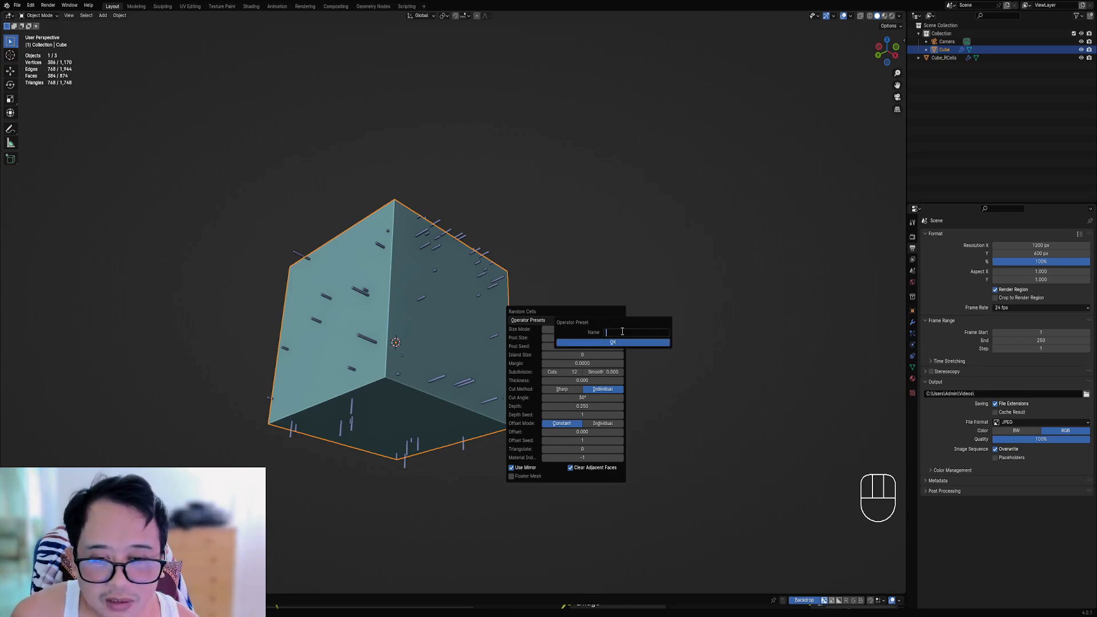
{"action": "type", "text": "s"}
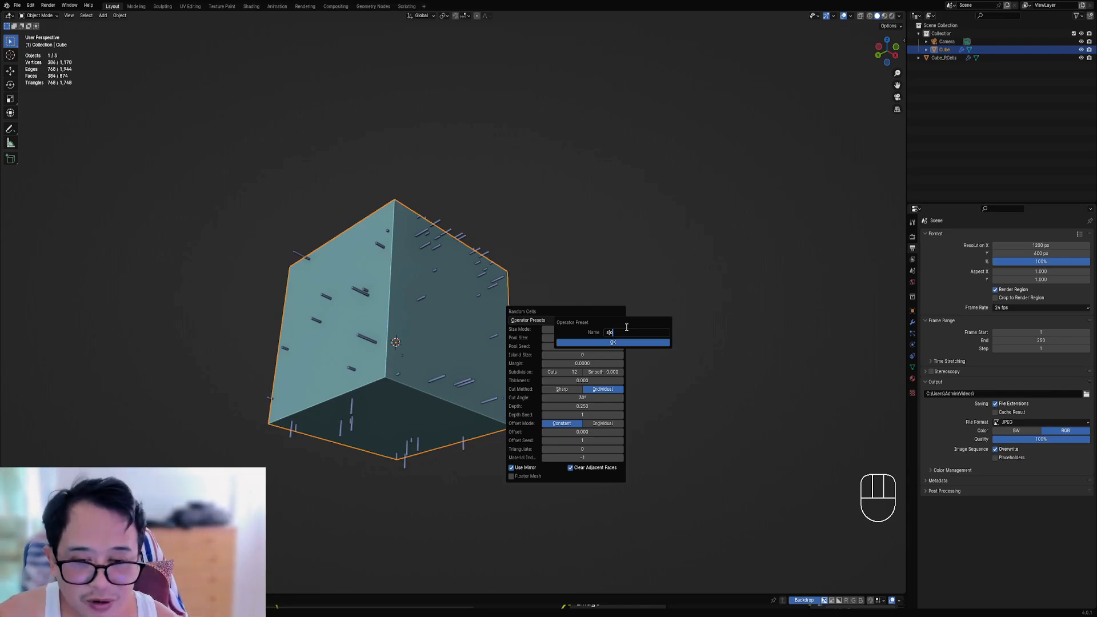
{"action": "key", "text": "BackSpace"}
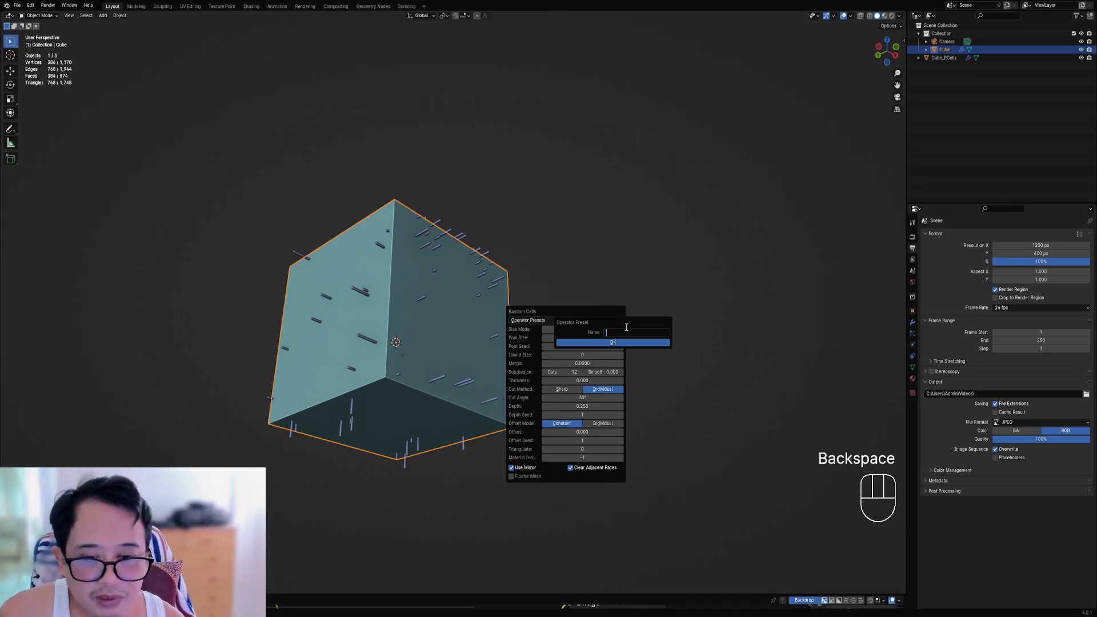
{"action": "type", "text": "random"}
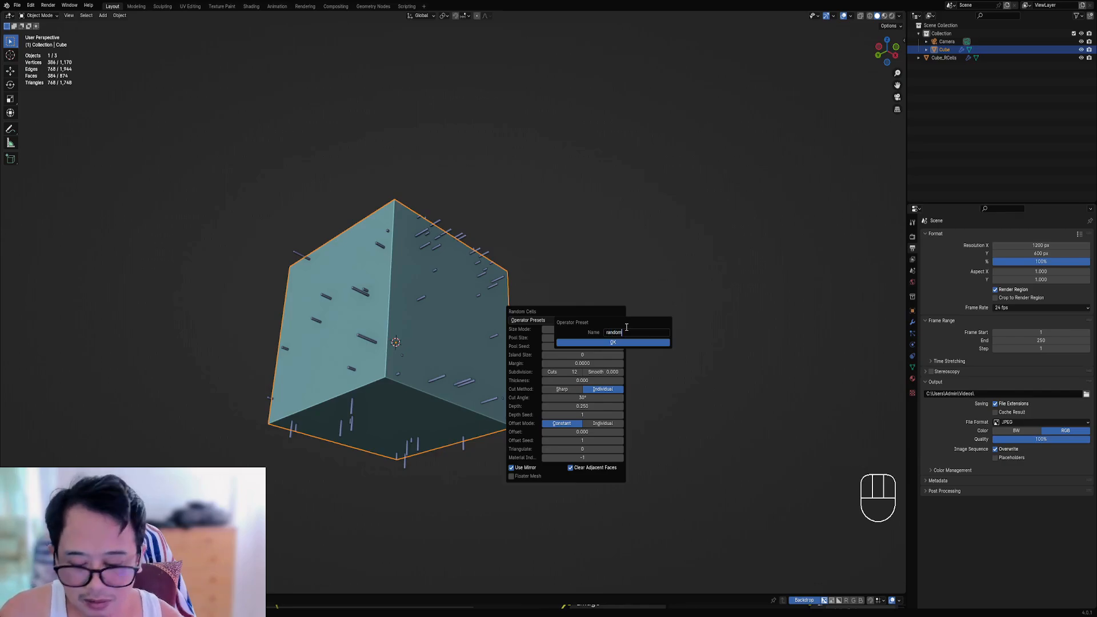
{"action": "type", "text": "_"}
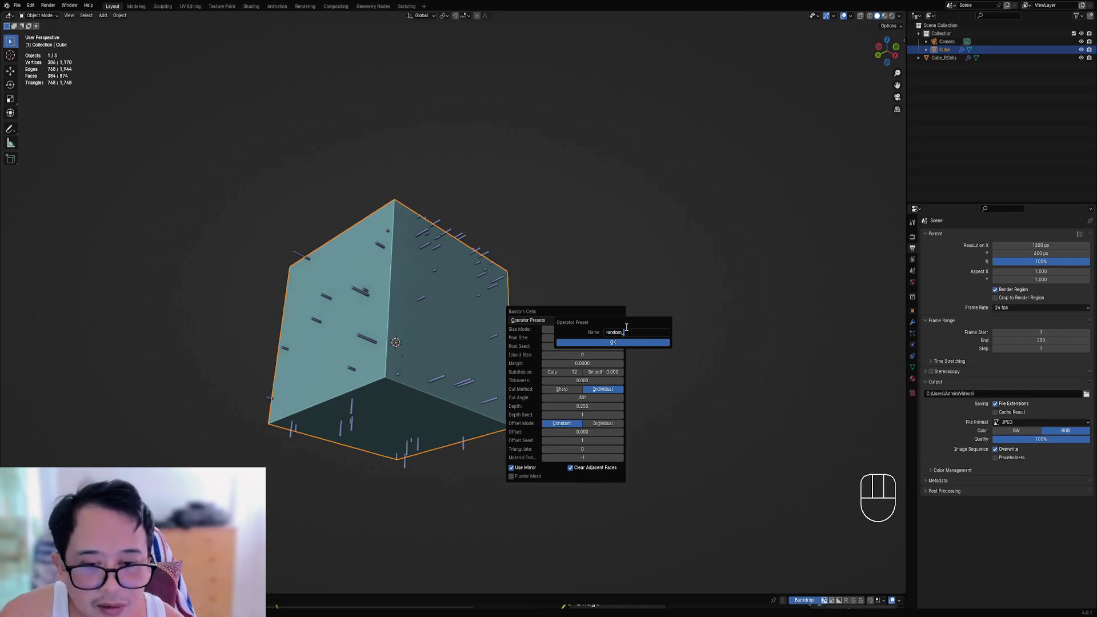
{"action": "key", "text": "BackSpace"}
{"action": "key", "text": "BackSpace"}
{"action": "key", "text": "BackSpace"}
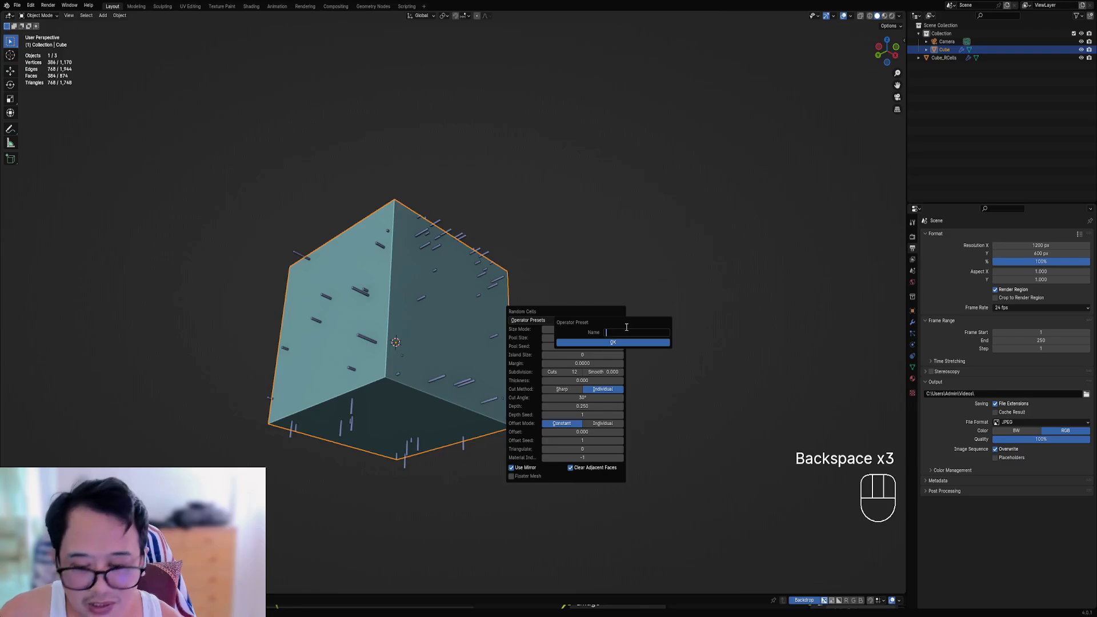
{"action": "type", "text": "ndv"}
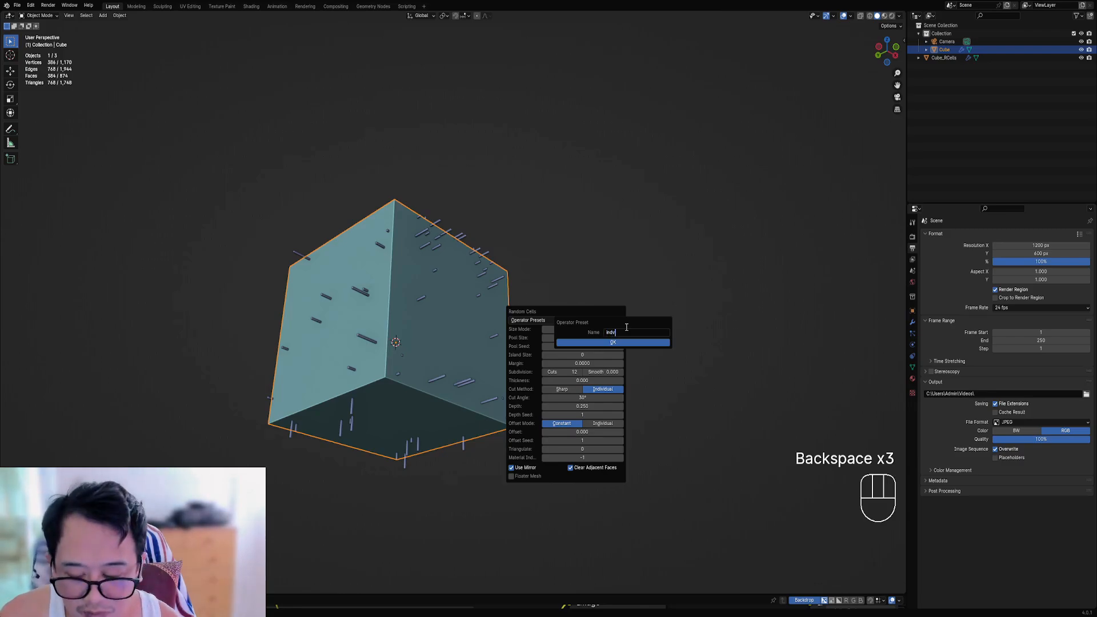
{"action": "type", "text": "_depth_"}
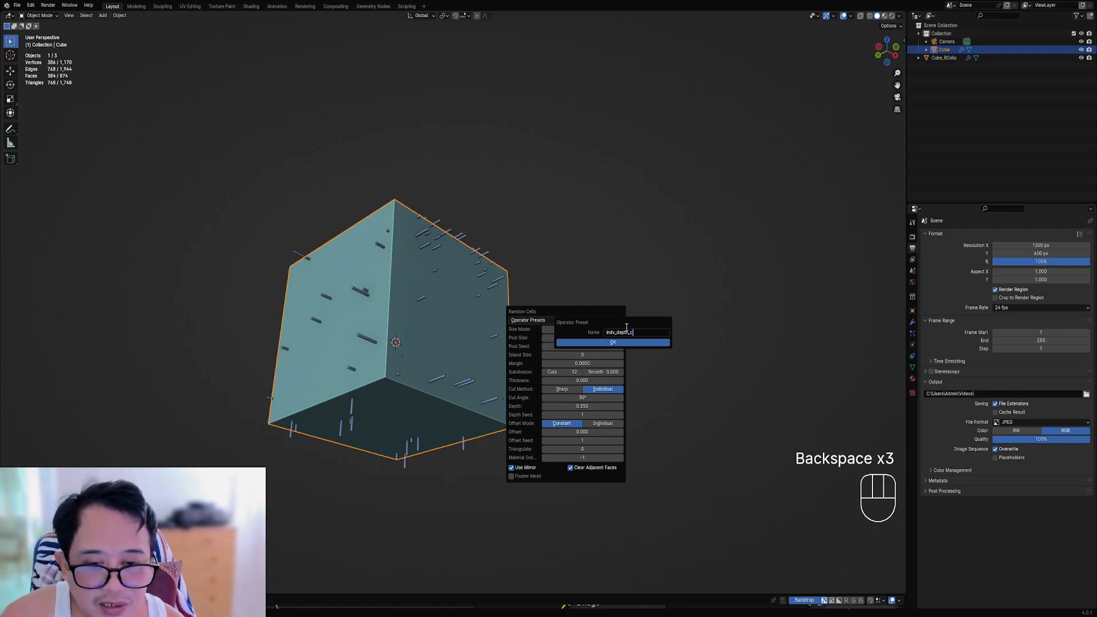
{"action": "type", "text": "cells"}
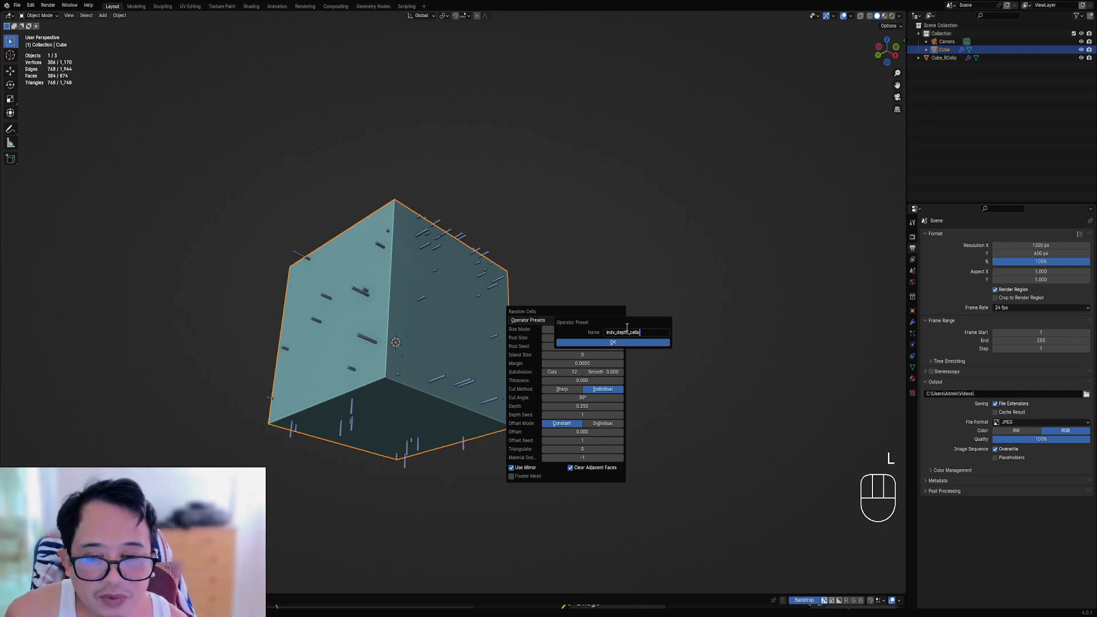
{"action": "left_click", "coordinate": [598, 344]}
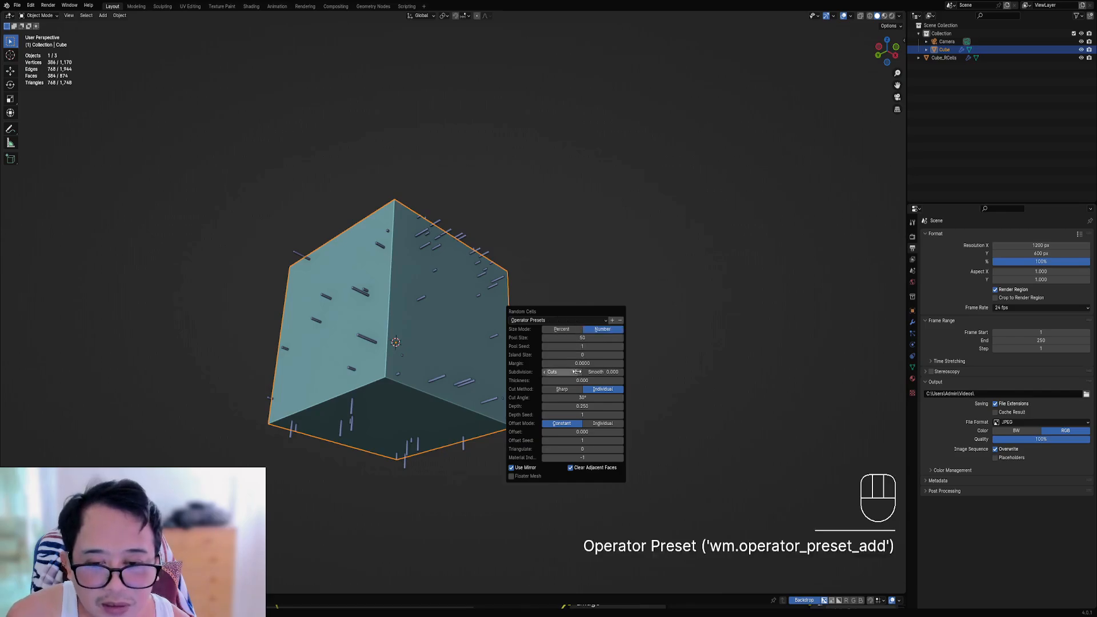
Step: Test the indv depth cells preset by lowering Cuts to 0 and reloading it, and set Cuts back to 0
{"action": "left_click_drag", "start_coordinate": [573, 372], "coordinate": [542, 372]}
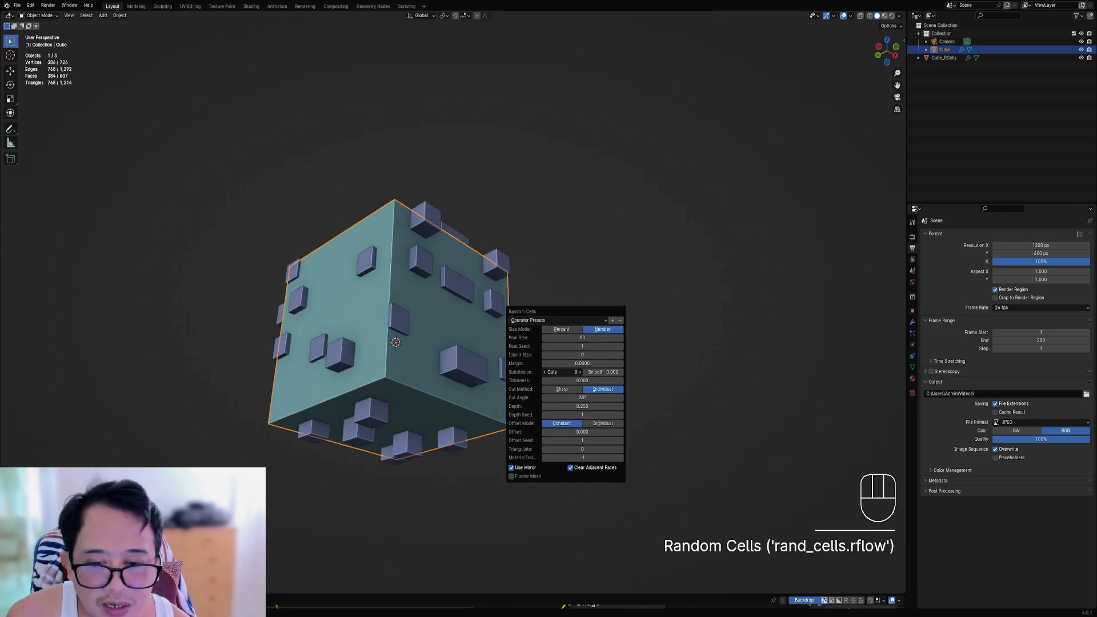
{"action": "left_click", "coordinate": [604, 320]}
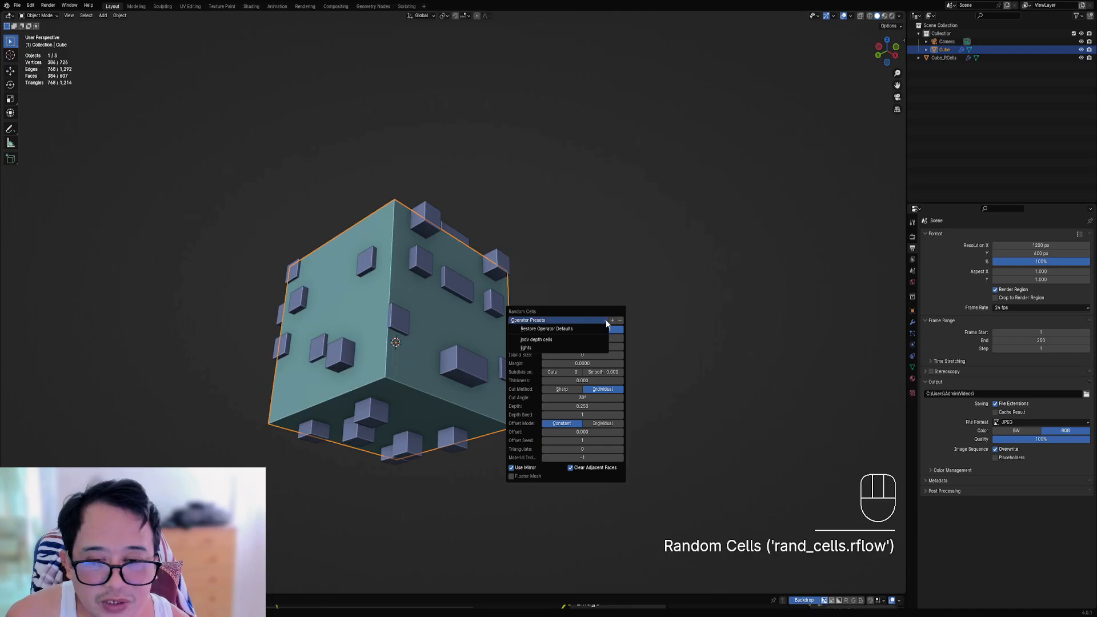
{"action": "left_click", "coordinate": [578, 339]}
{"action": "left_click_drag", "start_coordinate": [569, 372], "coordinate": [543, 372]}
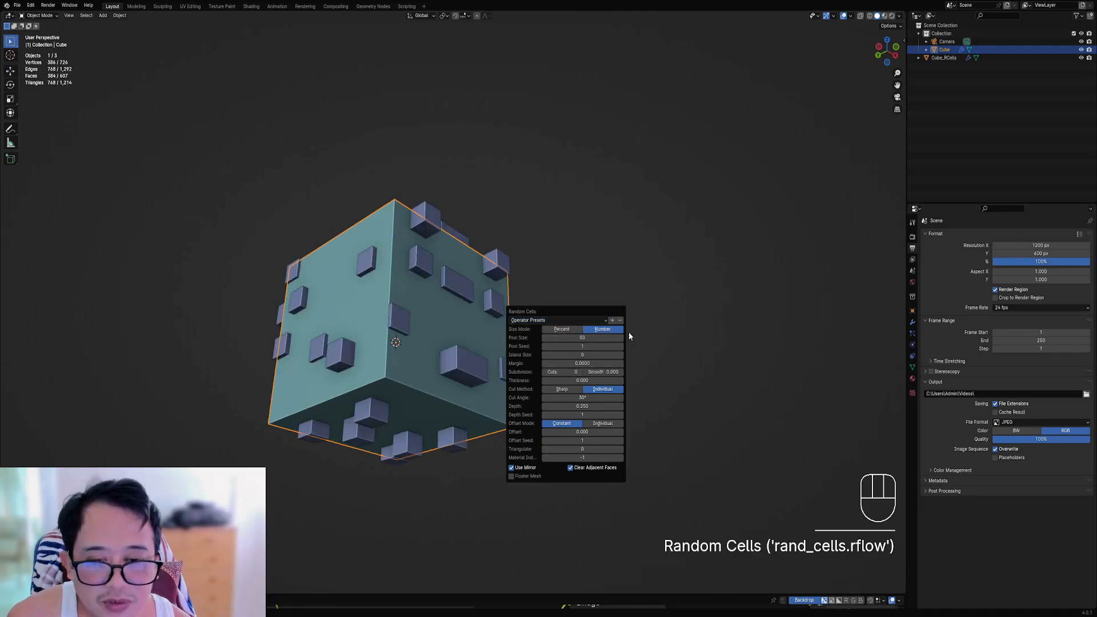
Step: Save the settings with 0 Cuts as the operator preset indv_depth_cells again
{"action": "left_click", "coordinate": [612, 320]}
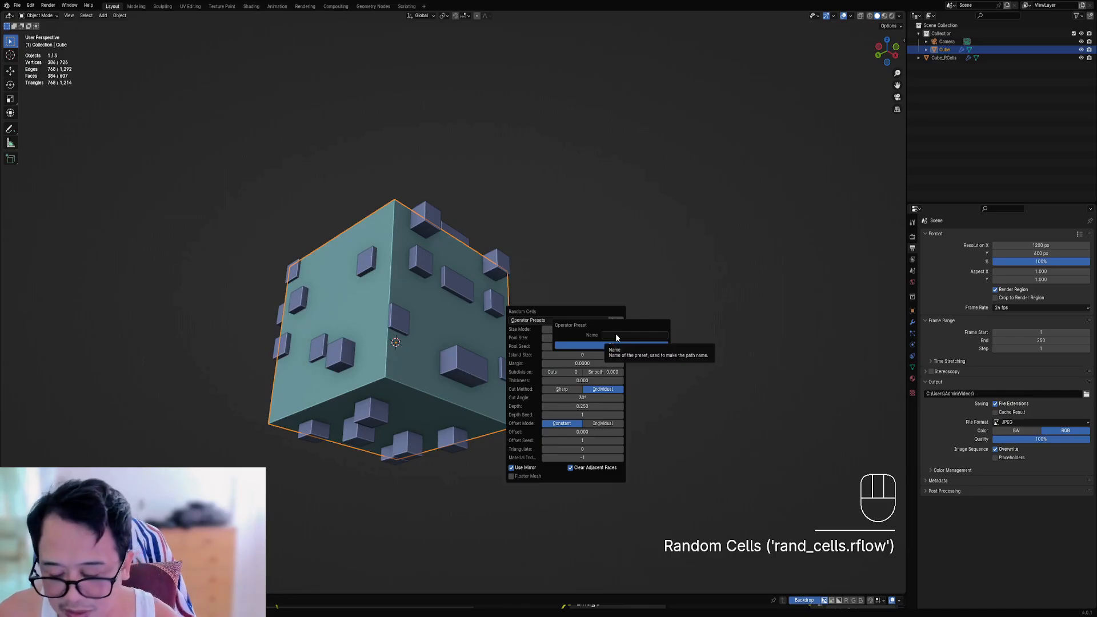
{"action": "left_click", "coordinate": [616, 335]}
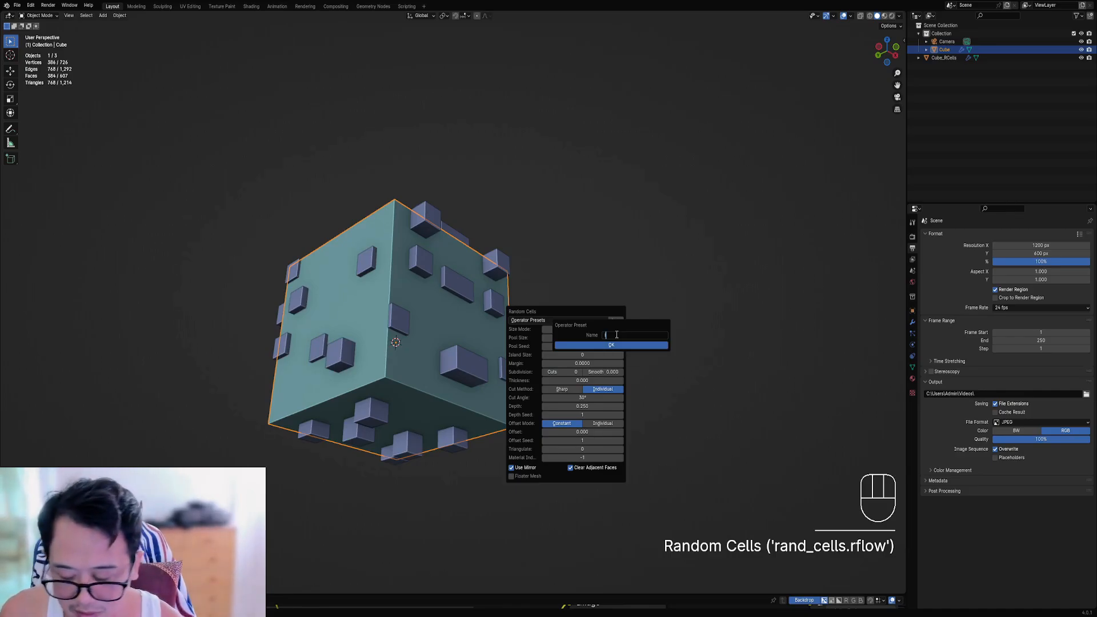
{"action": "type", "text": "idv"}
{"action": "key", "text": "BackSpace"}
{"action": "key", "text": "BackSpace"}
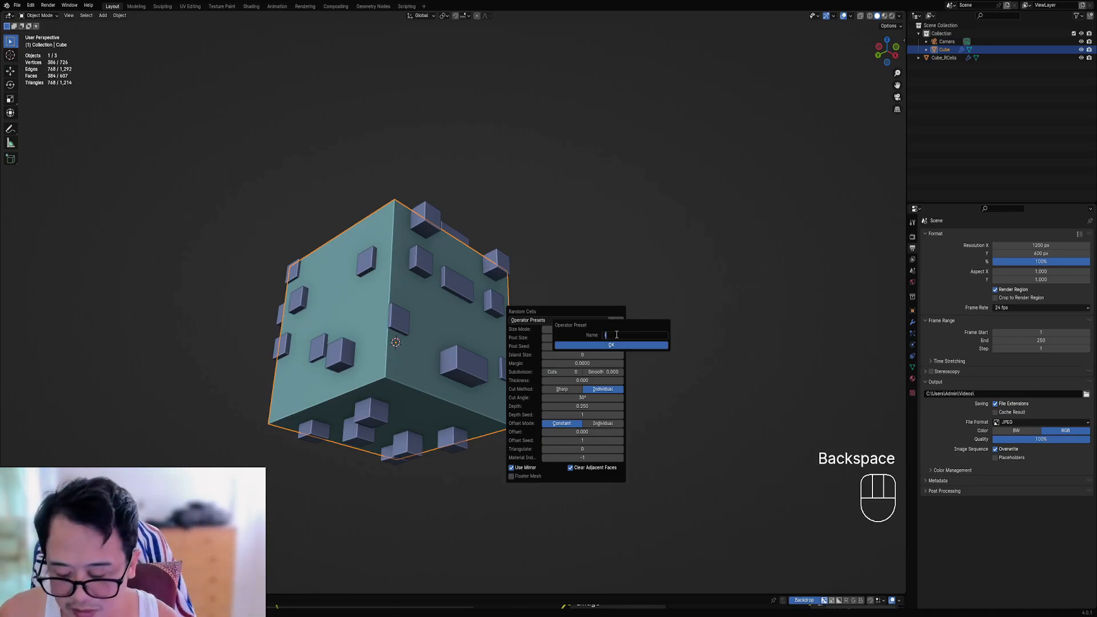
{"action": "type", "text": "ndv_Depth"}
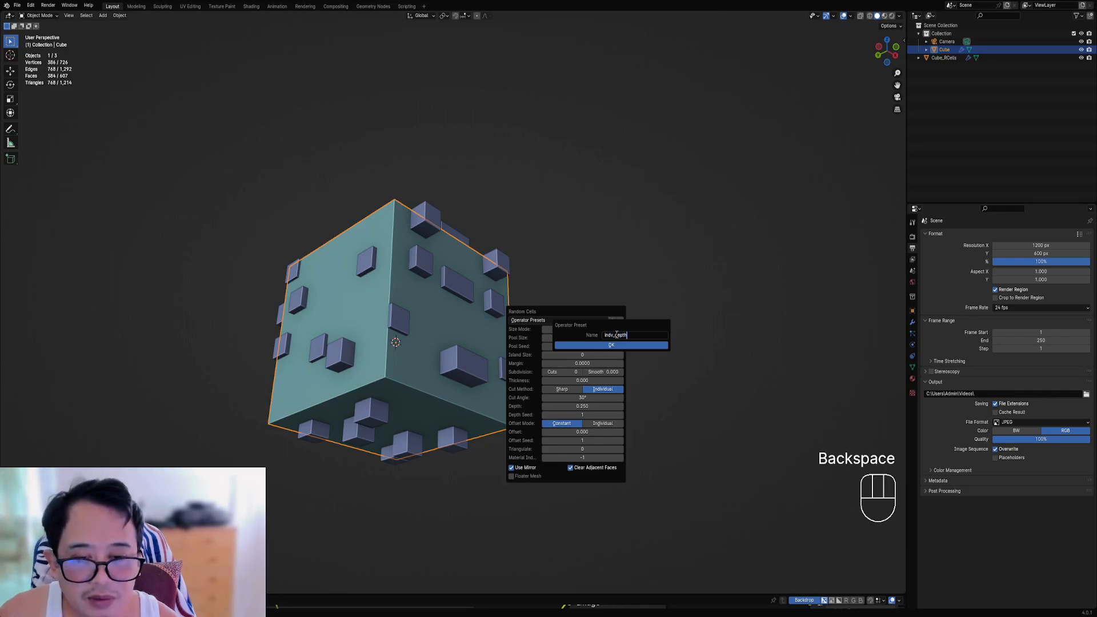
{"action": "type", "text": "_cells"}
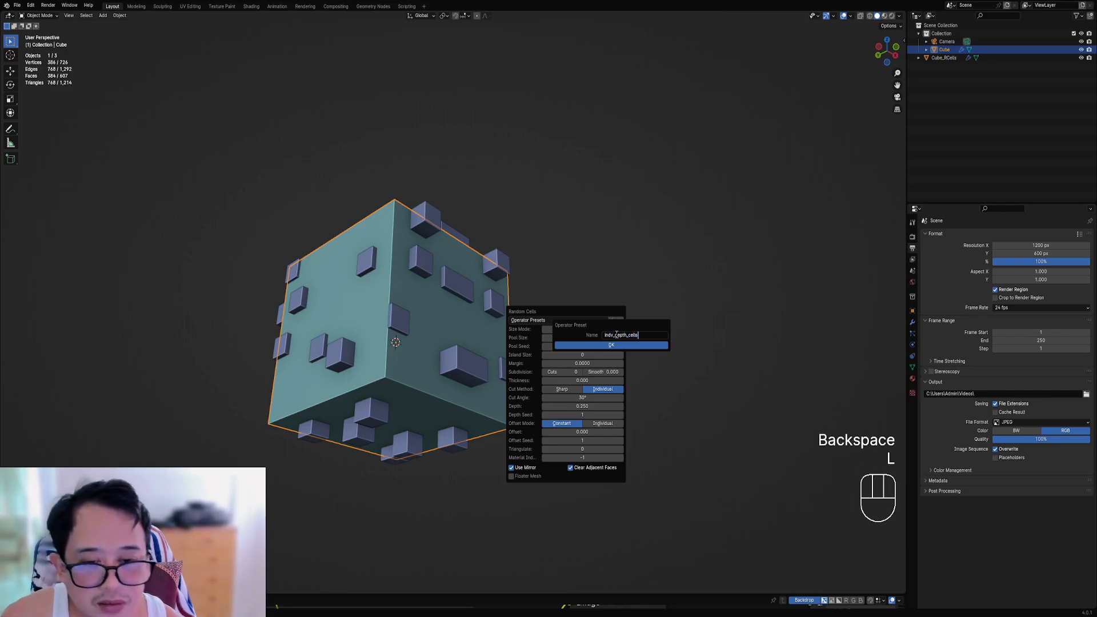
{"action": "left_click", "coordinate": [590, 345]}
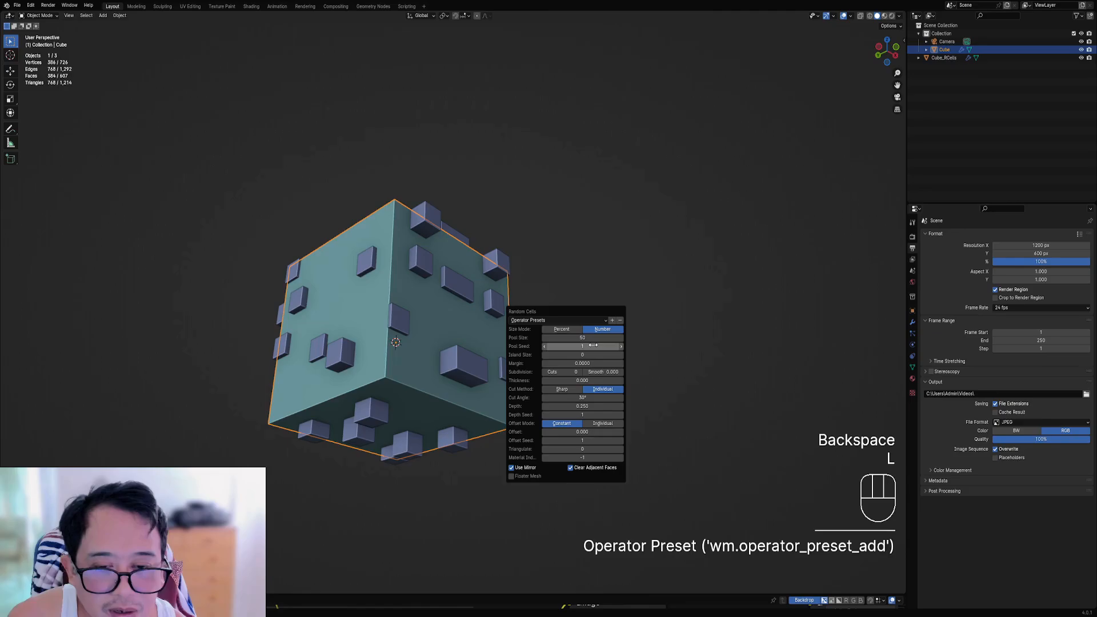
{"action": "left_click", "coordinate": [576, 322]}
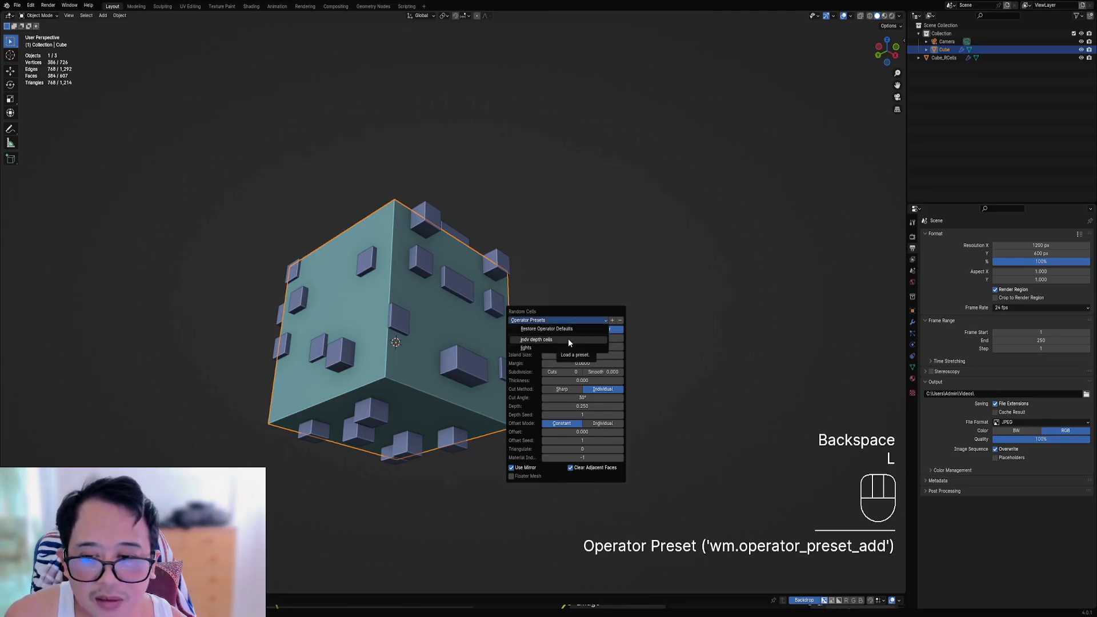
Step: Try generating a Random Starship from the soft top preset at a 3D cursor placed beside the cube
{"action": "scroll", "coordinate": [588, 360], "scroll_direction": "down", "scroll_amount": 3}
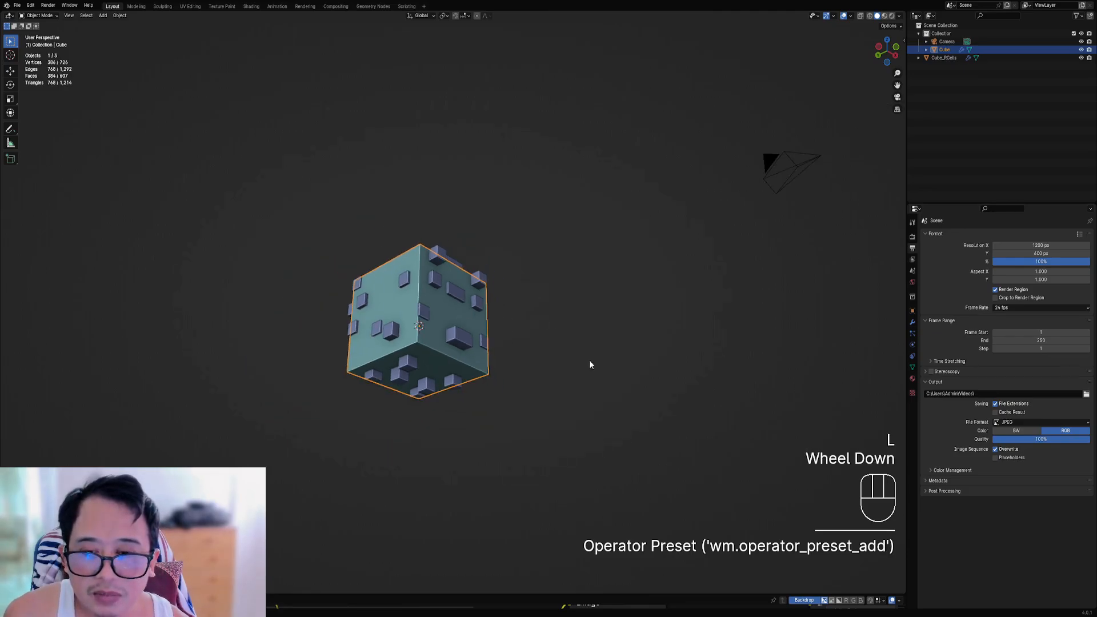
{"action": "middle_click_drag", "start_coordinate": [588, 360], "coordinate": [549, 328], "text": "shift"}
{"action": "middle_click_drag", "start_coordinate": [549, 328], "coordinate": [568, 305]}
{"action": "left_click", "coordinate": [544, 307]}
{"action": "key", "text": "shift+a"}
{"action": "mouse_move", "coordinate": [544, 307]}
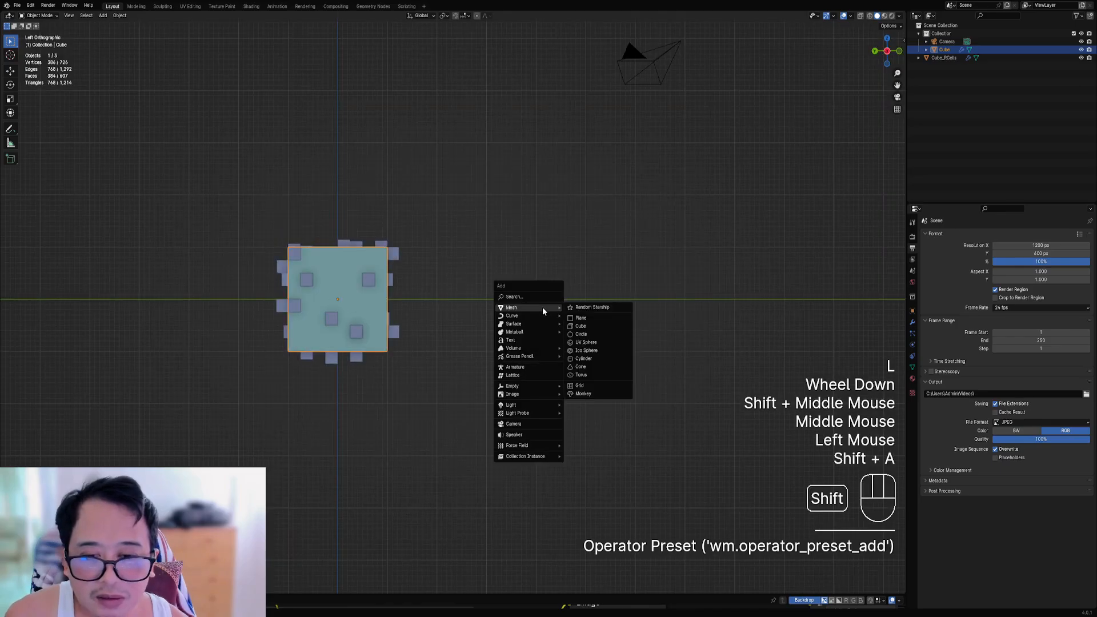
{"action": "left_click", "coordinate": [582, 309]}
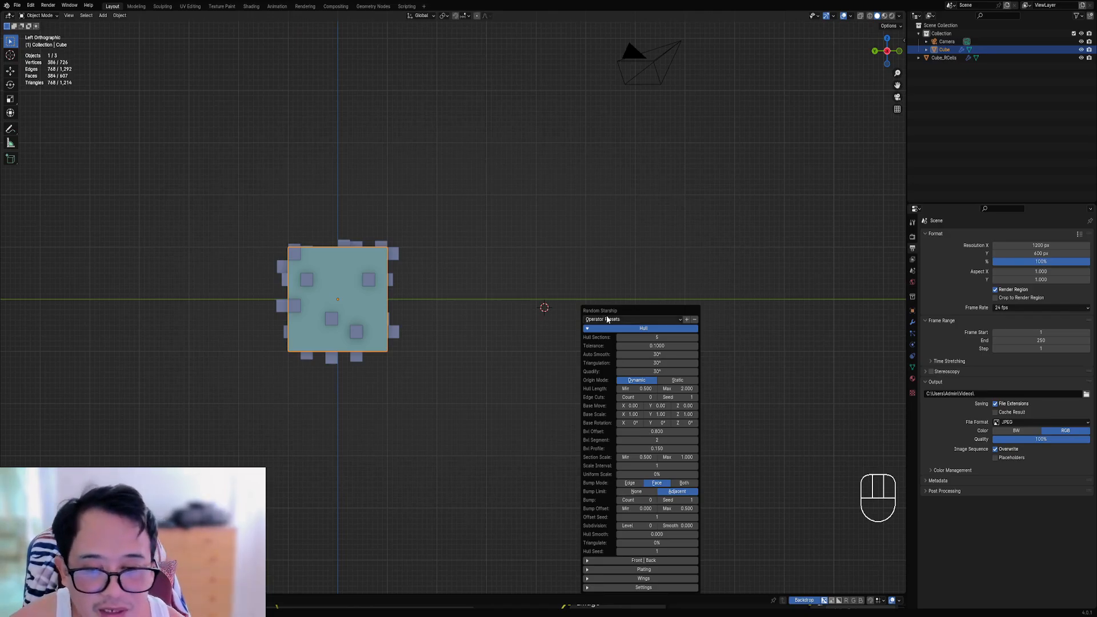
{"action": "left_click", "coordinate": [604, 319]}
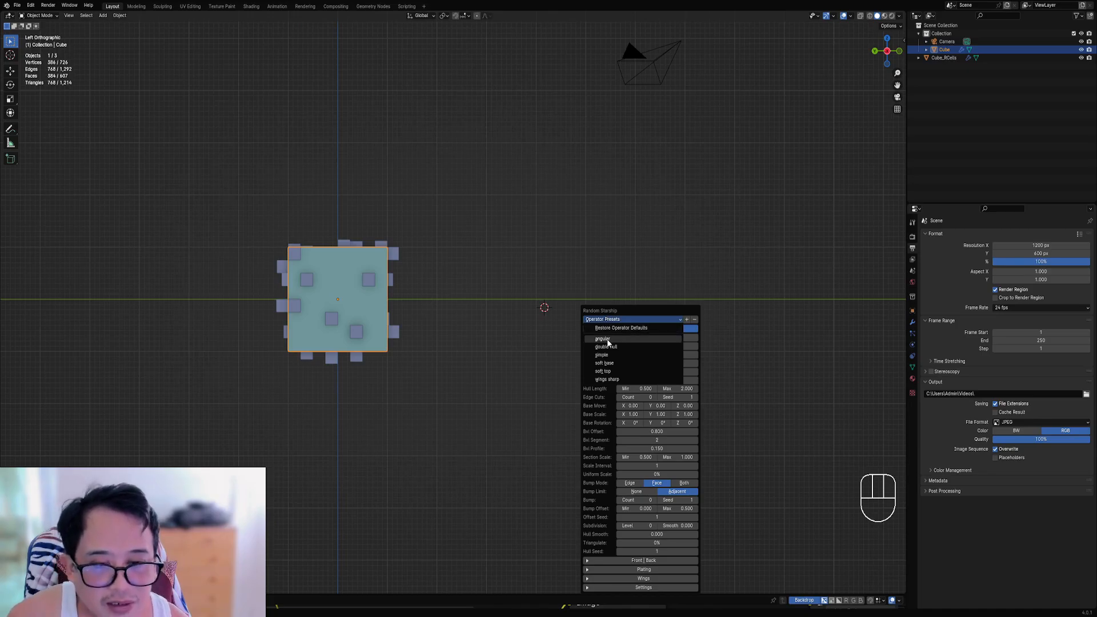
{"action": "left_click", "coordinate": [604, 371]}
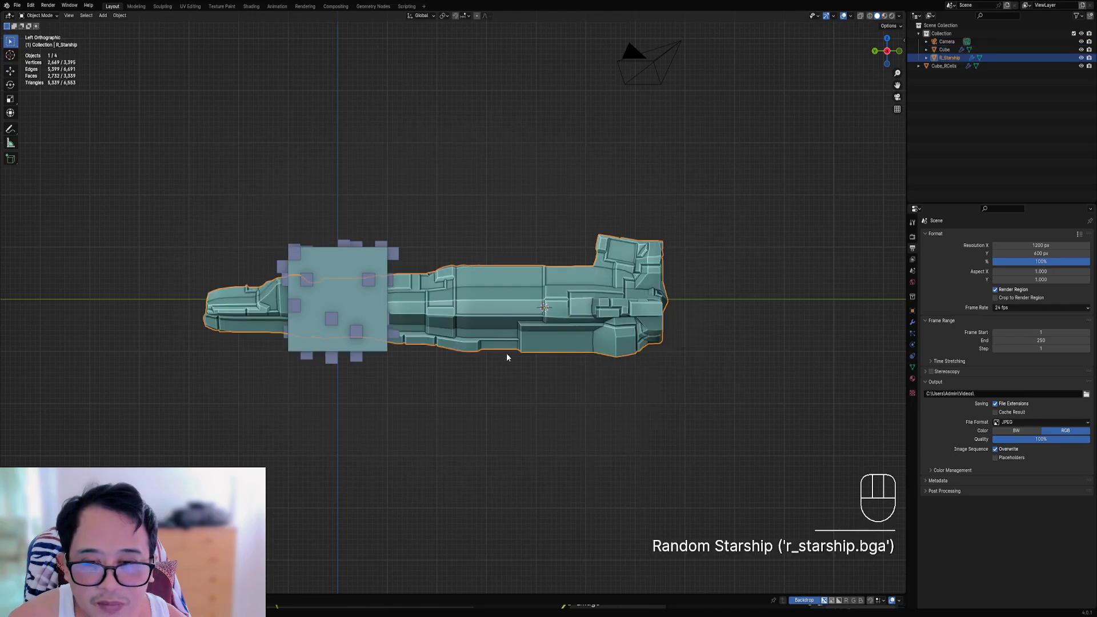
{"action": "scroll", "coordinate": [507, 357], "scroll_direction": "down", "scroll_amount": 2}
{"action": "middle_click_drag", "start_coordinate": [580, 343], "coordinate": [463, 398]}
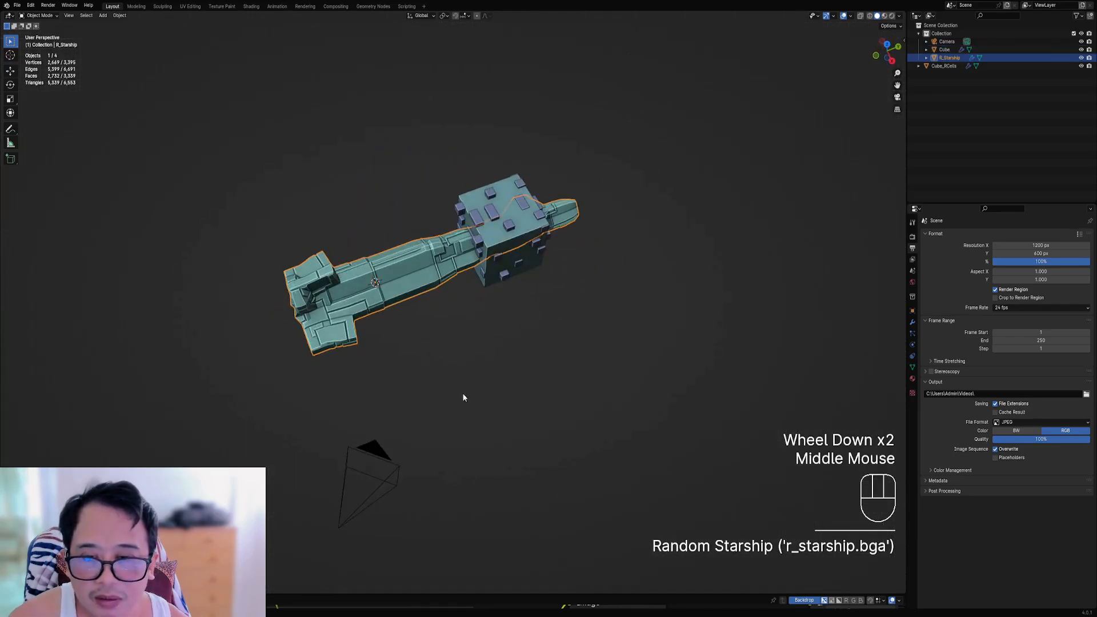
{"action": "key", "text": "ctrl+z"}
Step: Place the 3D cursor clear of the cube and add a Random Starship there using the wings sharp preset
{"action": "left_click", "coordinate": [612, 388]}
{"action": "key", "text": "shift+a"}
{"action": "left_click", "coordinate": [645, 387]}
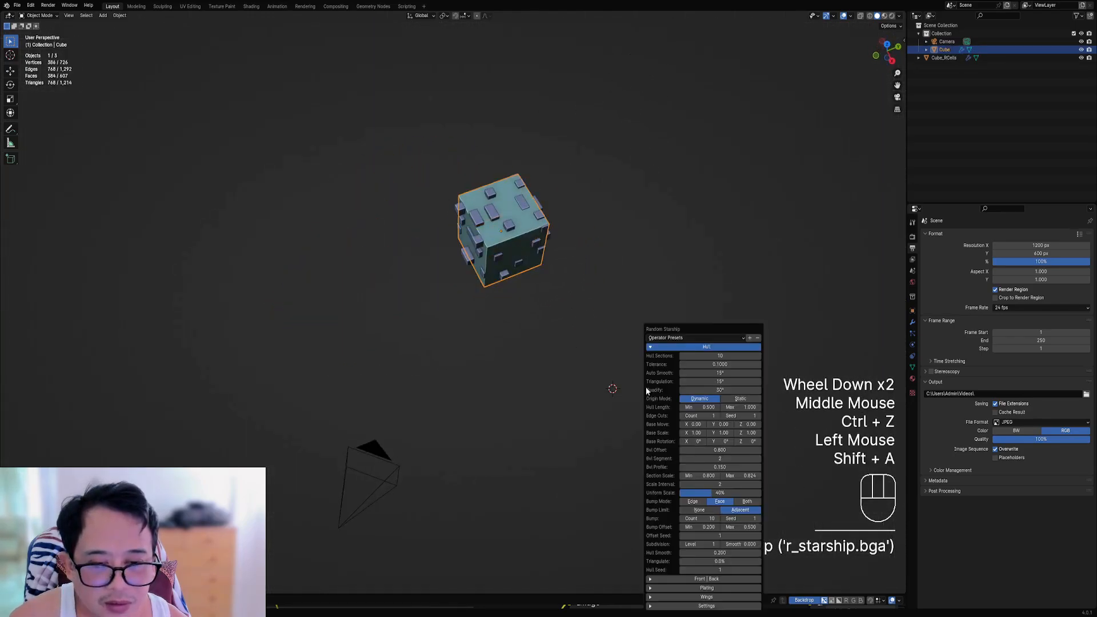
{"action": "left_click", "coordinate": [699, 337]}
{"action": "left_click", "coordinate": [683, 395]}
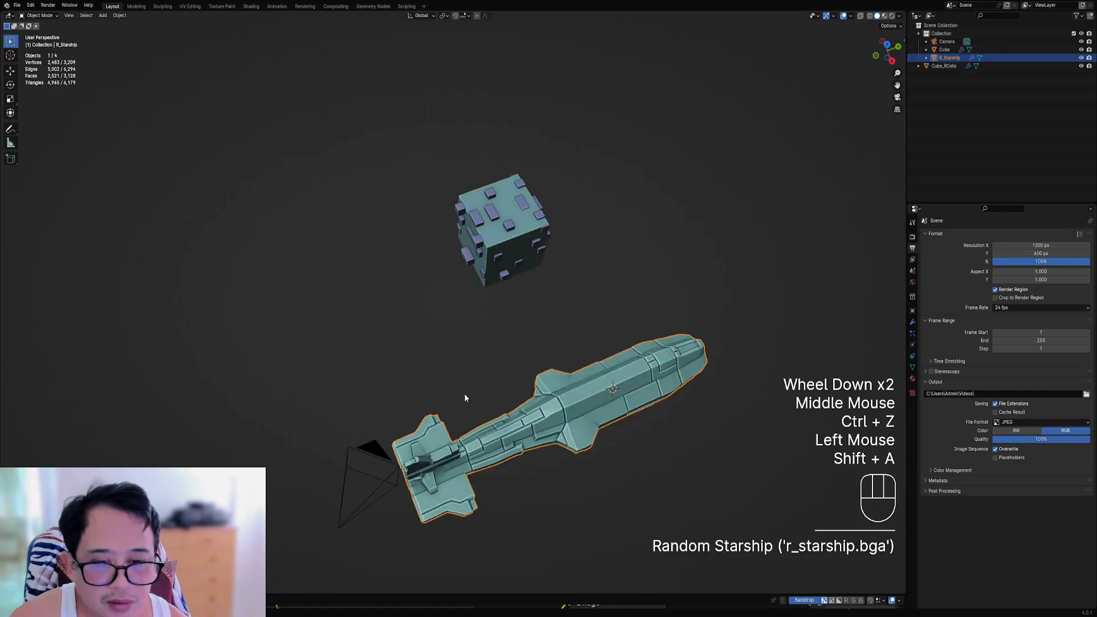
{"action": "scroll", "coordinate": [464, 398], "scroll_direction": "down", "scroll_amount": 2}
{"action": "middle_click_drag", "start_coordinate": [465, 398], "coordinate": [561, 309], "text": "shift"}
{"action": "scroll", "coordinate": [612, 345], "scroll_direction": "up", "scroll_amount": 2}
{"action": "scroll", "coordinate": [560, 309], "scroll_direction": "up", "scroll_amount": 2}
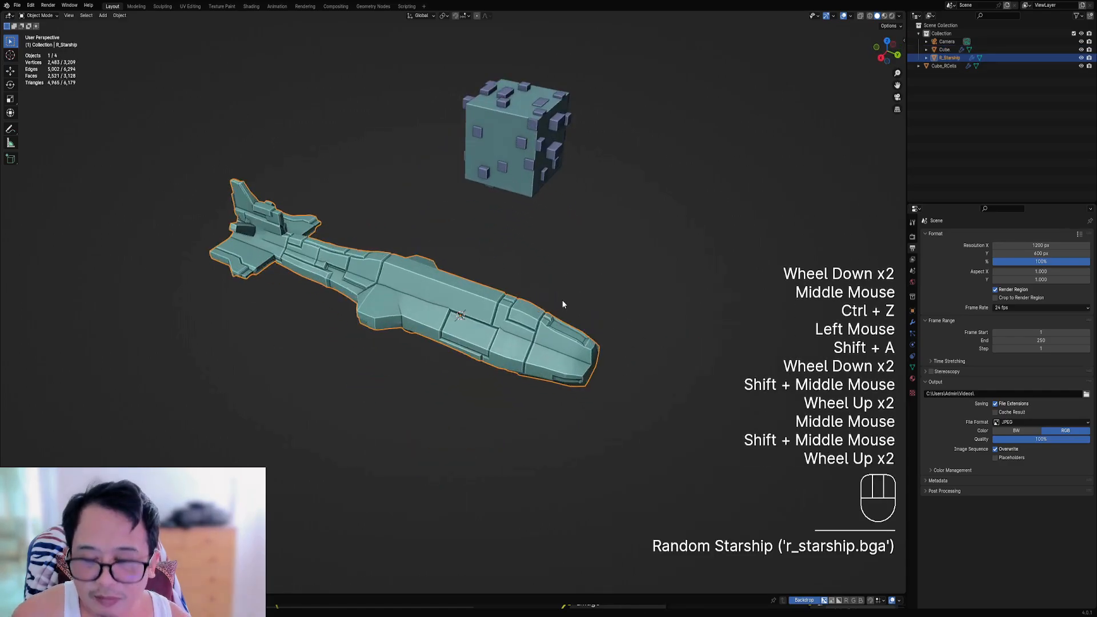
Step: Set the starship hull's Edge Cuts Count to 0 in the Random Starship settings
{"action": "key", "text": "F9"}
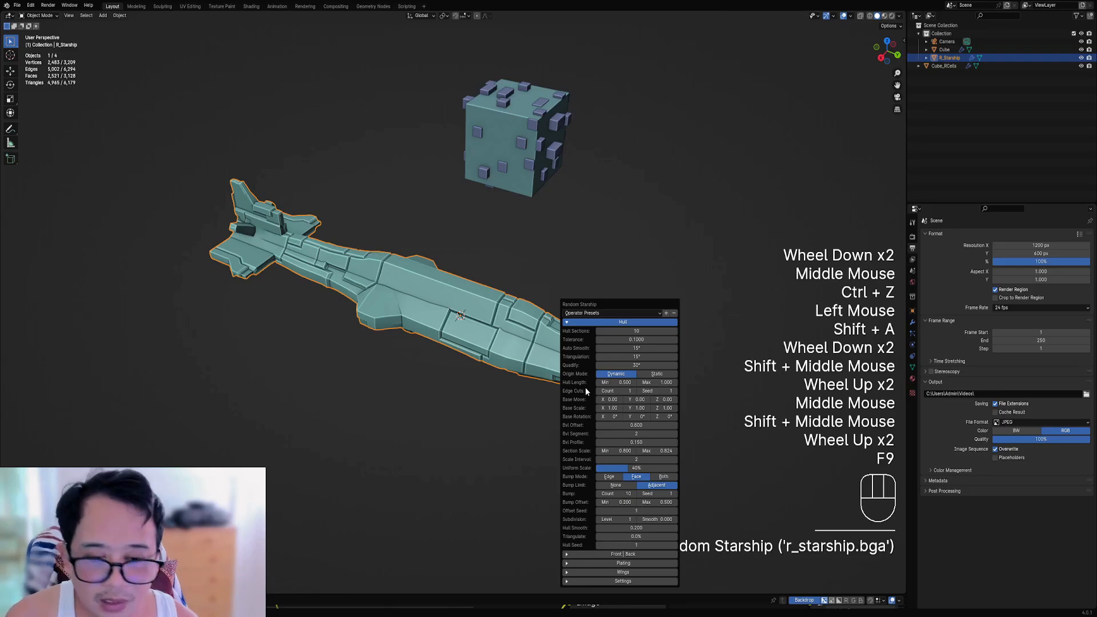
{"action": "left_click_drag", "start_coordinate": [612, 301], "coordinate": [639, 179]}
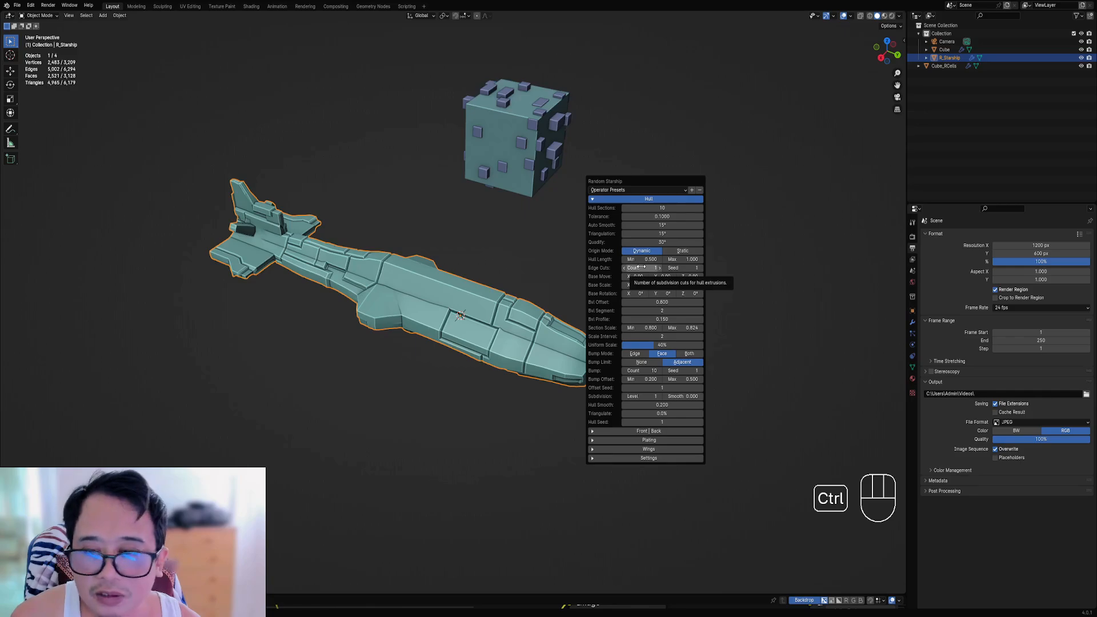
{"action": "scroll", "coordinate": [643, 267], "scroll_direction": "down", "scroll_amount": 1, "text": "ctrl"}
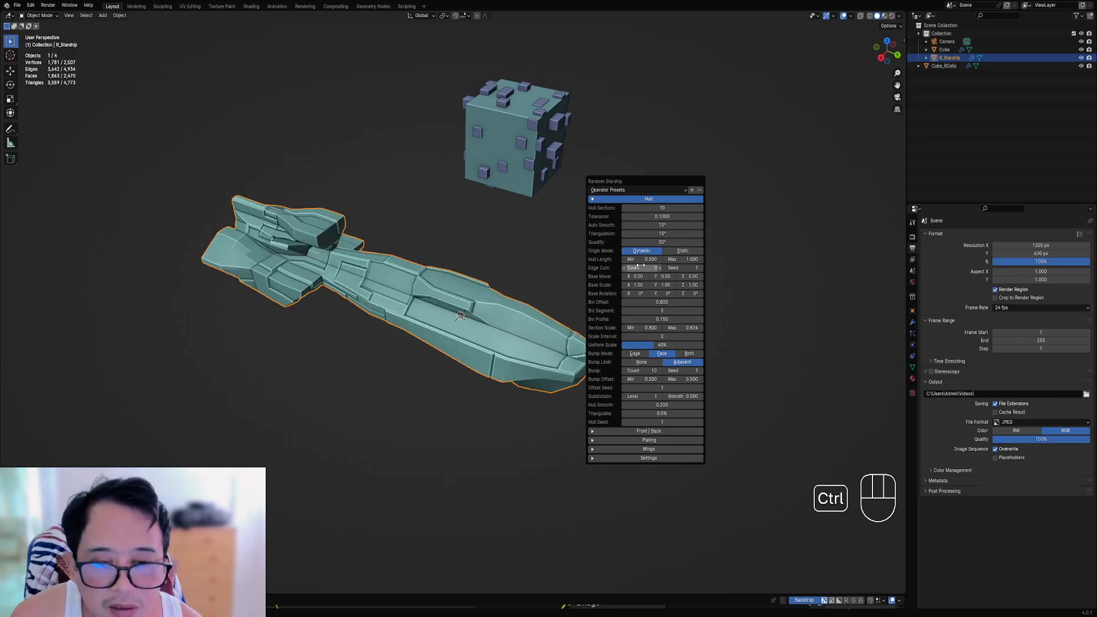
Step: Set the starship's Plating amount to 1000 and its Adj Faces option to Fill
{"action": "left_click", "coordinate": [663, 440]}
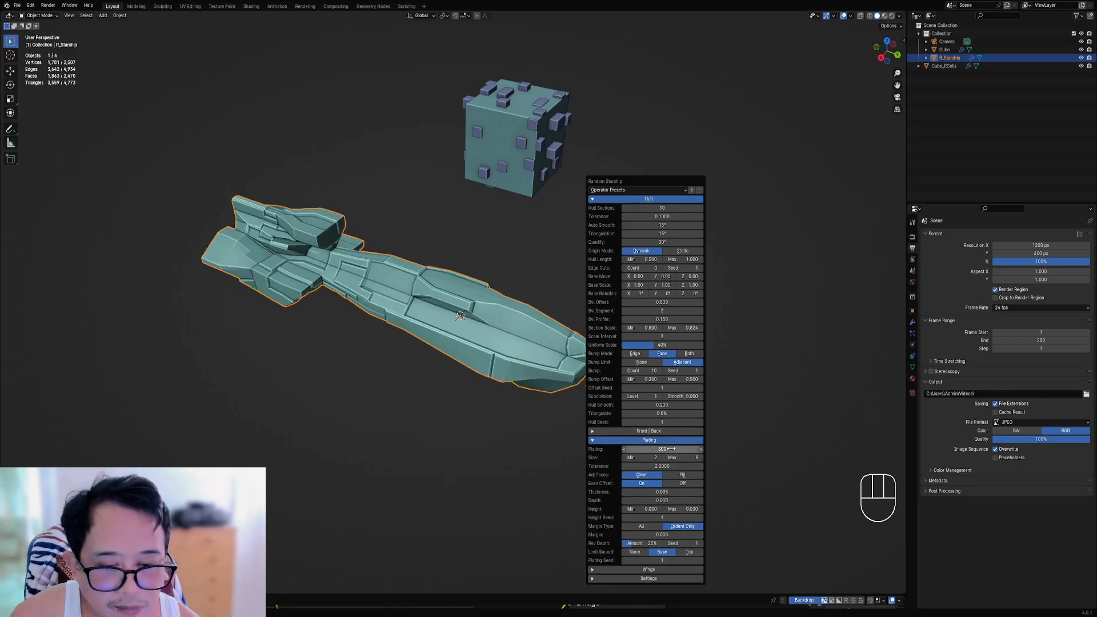
{"action": "left_click", "coordinate": [664, 449]}
{"action": "type", "text": "1000"}
{"action": "key", "text": "Return"}
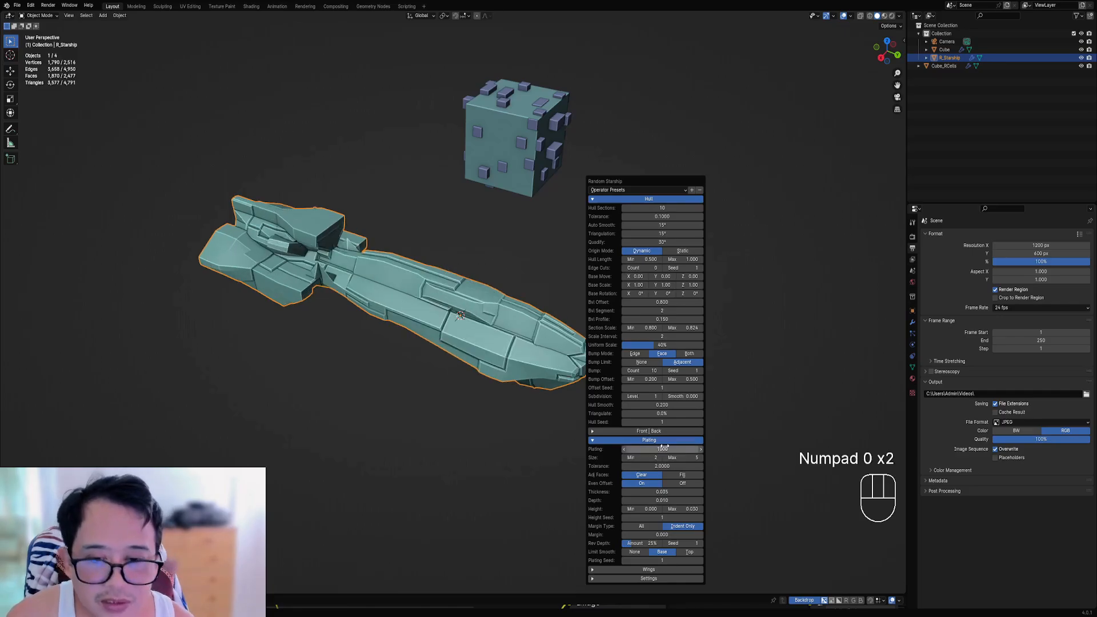
{"action": "left_click", "coordinate": [681, 475]}
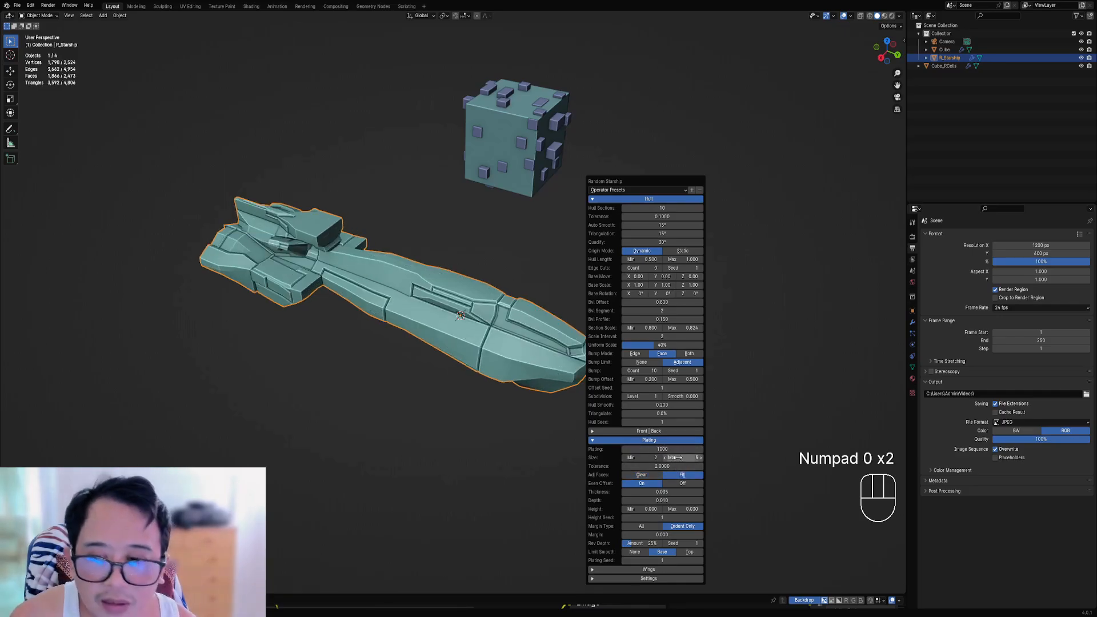
Step: Set the starship's Hull Seed to 3 and its hull Subdivision Level to 4
{"action": "left_click", "coordinate": [657, 438]}
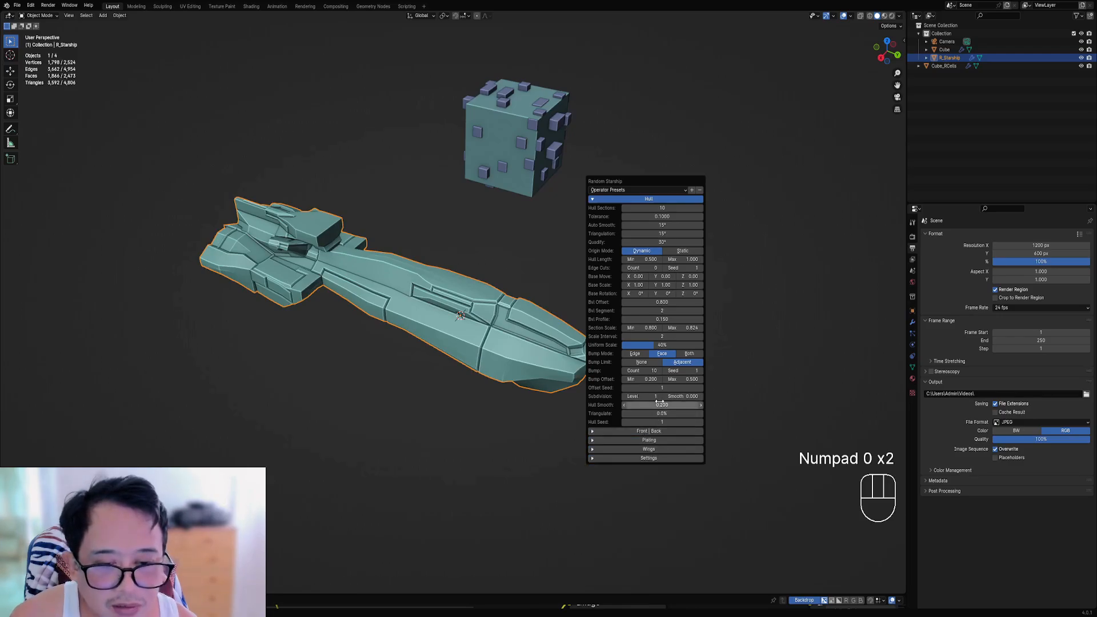
{"action": "scroll", "coordinate": [658, 421], "scroll_direction": "down", "scroll_amount": 3, "text": "ctrl"}
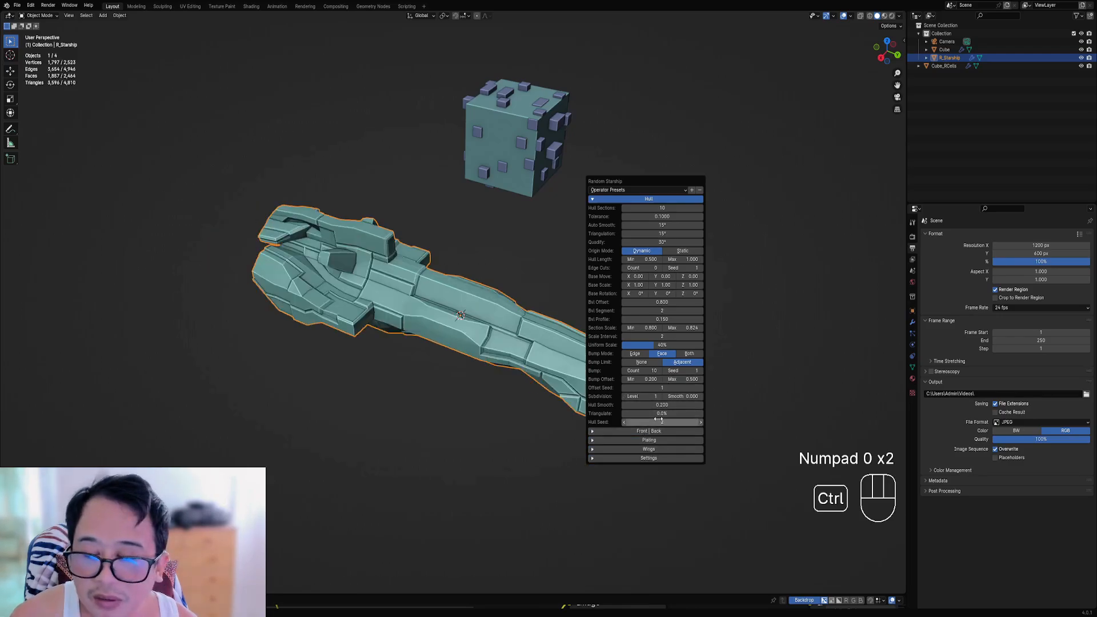
{"action": "scroll", "coordinate": [658, 421], "scroll_direction": "down", "scroll_amount": 2, "text": "ctrl"}
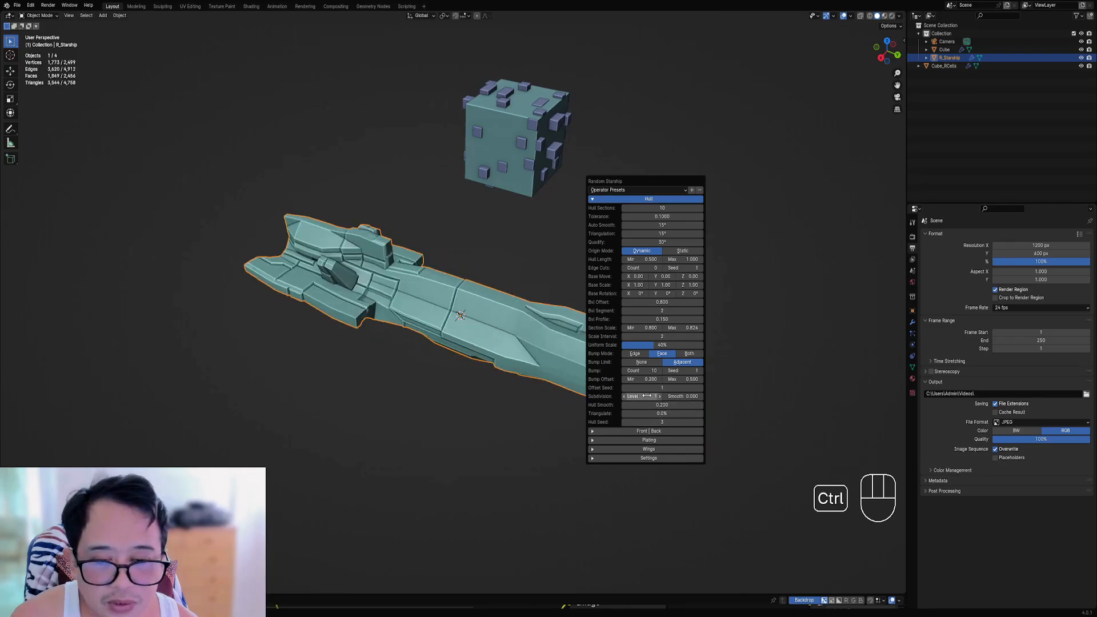
{"action": "scroll", "coordinate": [646, 396], "scroll_direction": "down", "scroll_amount": 1, "text": "ctrl"}
{"action": "scroll", "coordinate": [646, 396], "scroll_direction": "down", "scroll_amount": 1, "text": "ctrl"}
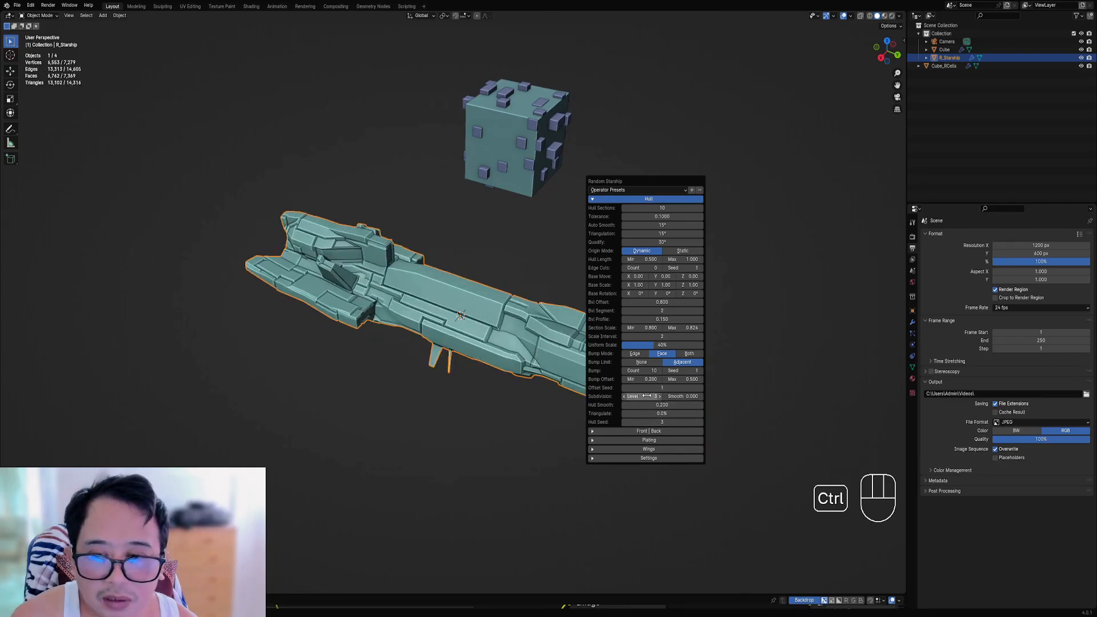
{"action": "scroll", "coordinate": [646, 395], "scroll_direction": "down", "scroll_amount": 1, "text": "ctrl"}
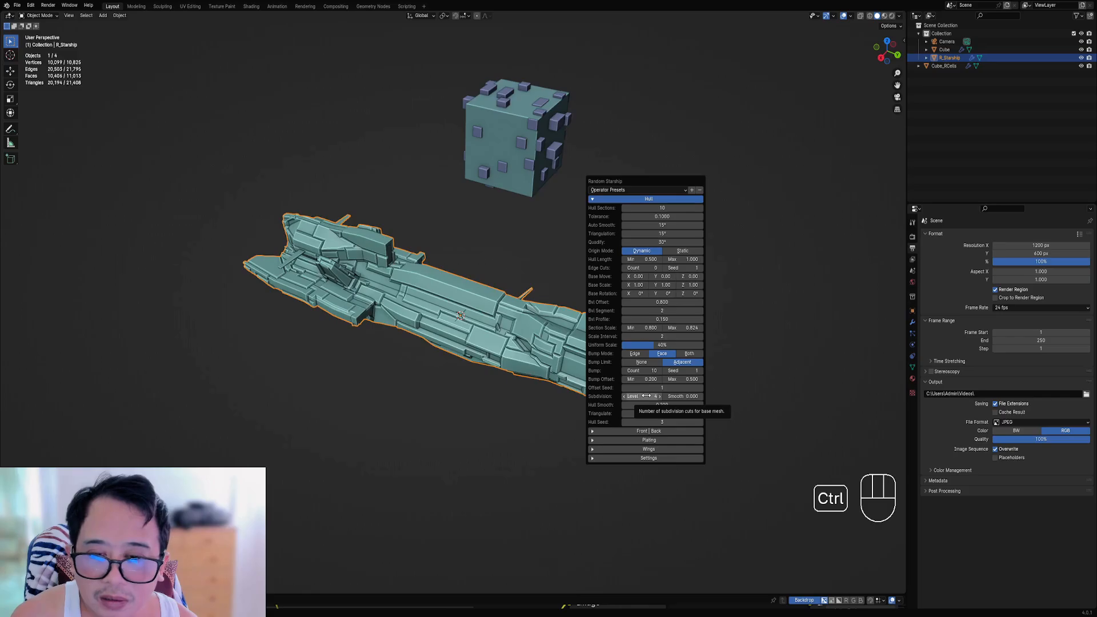
{"action": "scroll", "coordinate": [646, 396], "scroll_direction": "up", "scroll_amount": 1, "text": "ctrl"}
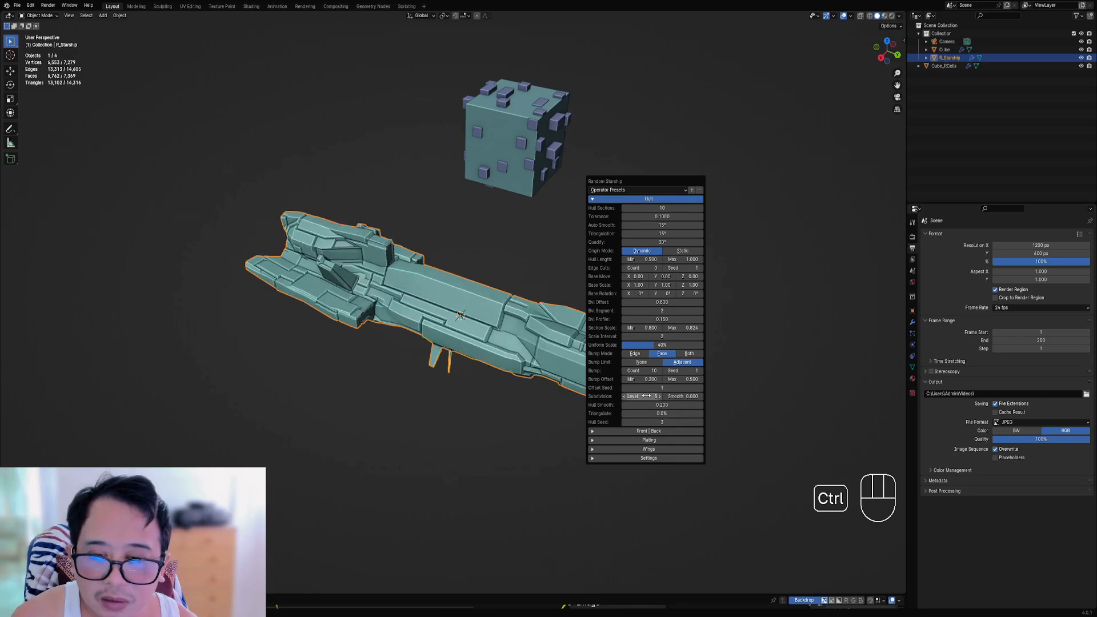
{"action": "scroll", "coordinate": [646, 396], "scroll_direction": "down", "scroll_amount": 1, "text": "ctrl"}
Step: Set the starship's plating Thickness to 0.02
{"action": "middle_click_drag", "start_coordinate": [646, 396], "coordinate": [632, 344]}
{"action": "scroll", "coordinate": [498, 374], "scroll_direction": "down", "scroll_amount": 1}
{"action": "key", "text": "F9"}
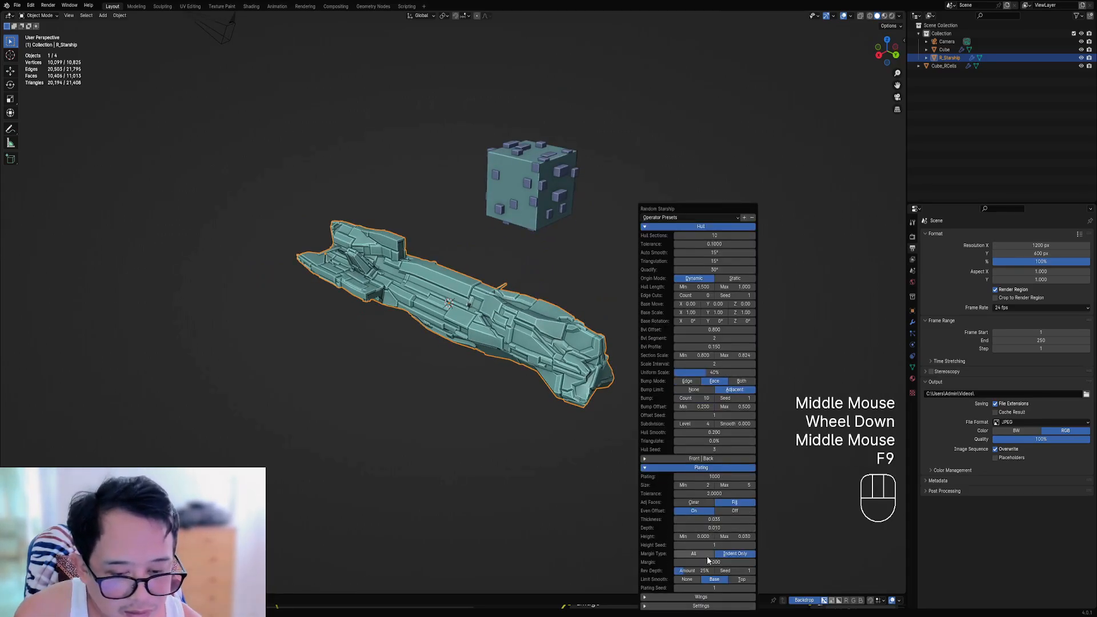
{"action": "left_click", "coordinate": [696, 519]}
{"action": "type", "text": ".02"}
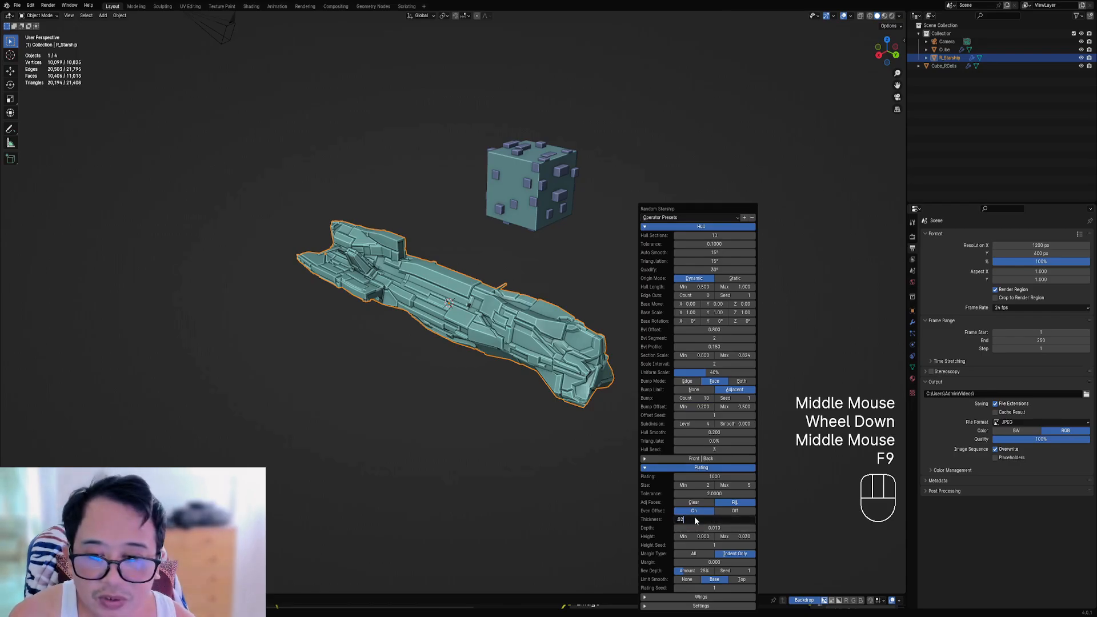
{"action": "key", "text": "Return"}
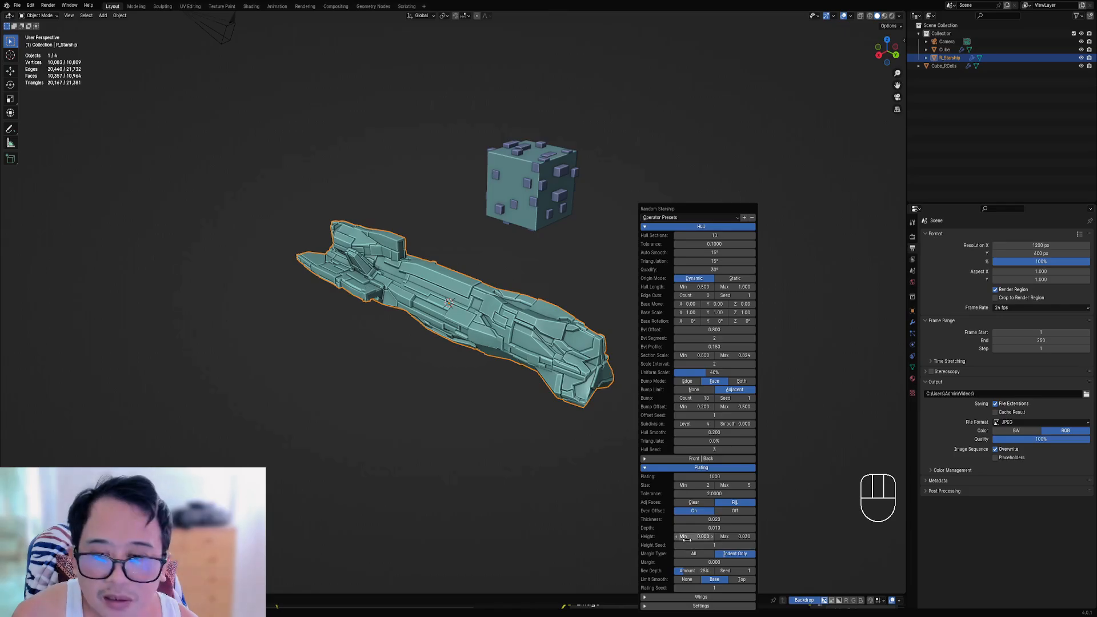
Step: Set the plating's maximum Height to 0.01 and its Depth to 0.005
{"action": "left_click", "coordinate": [736, 536]}
{"action": "key", "text": "BackSpace"}
{"action": "type", "text": ".01"}
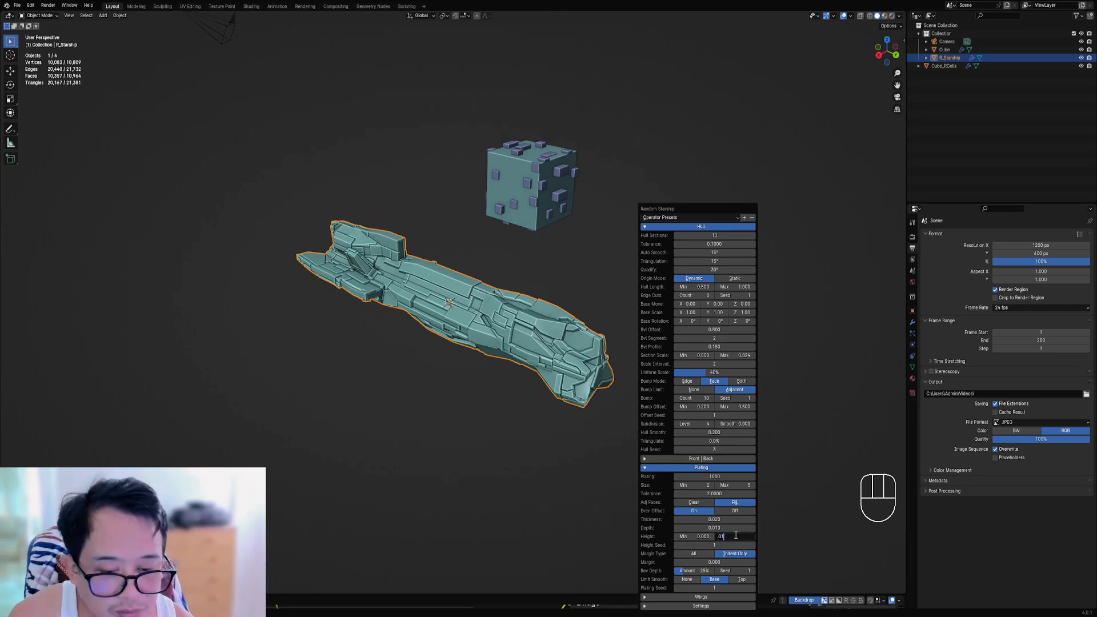
{"action": "key", "text": "Return"}
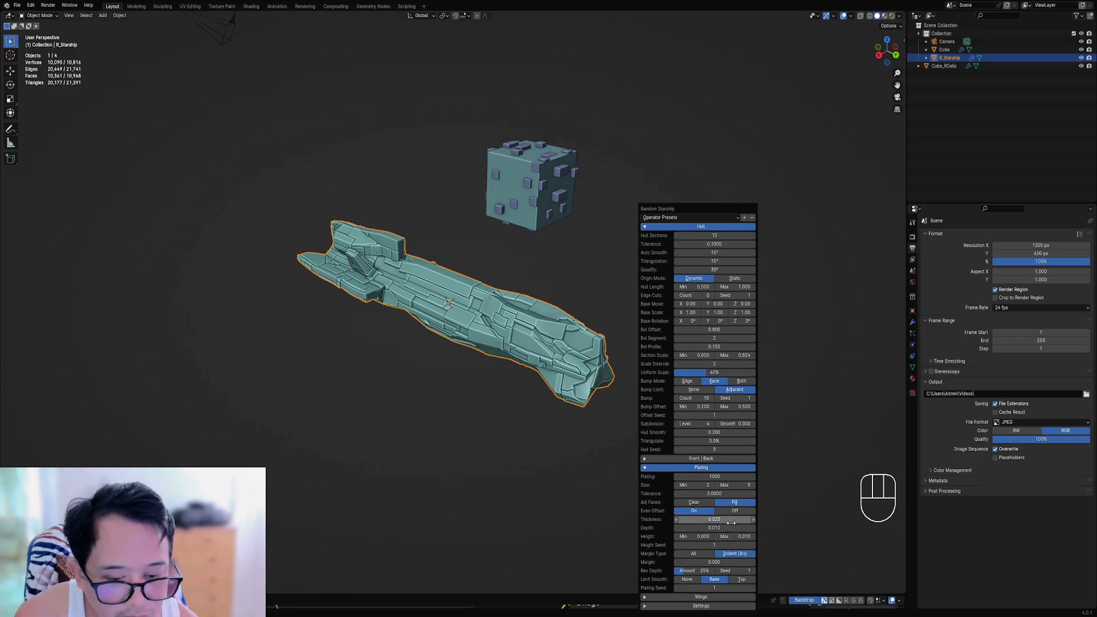
{"action": "double_click", "coordinate": [726, 527]}
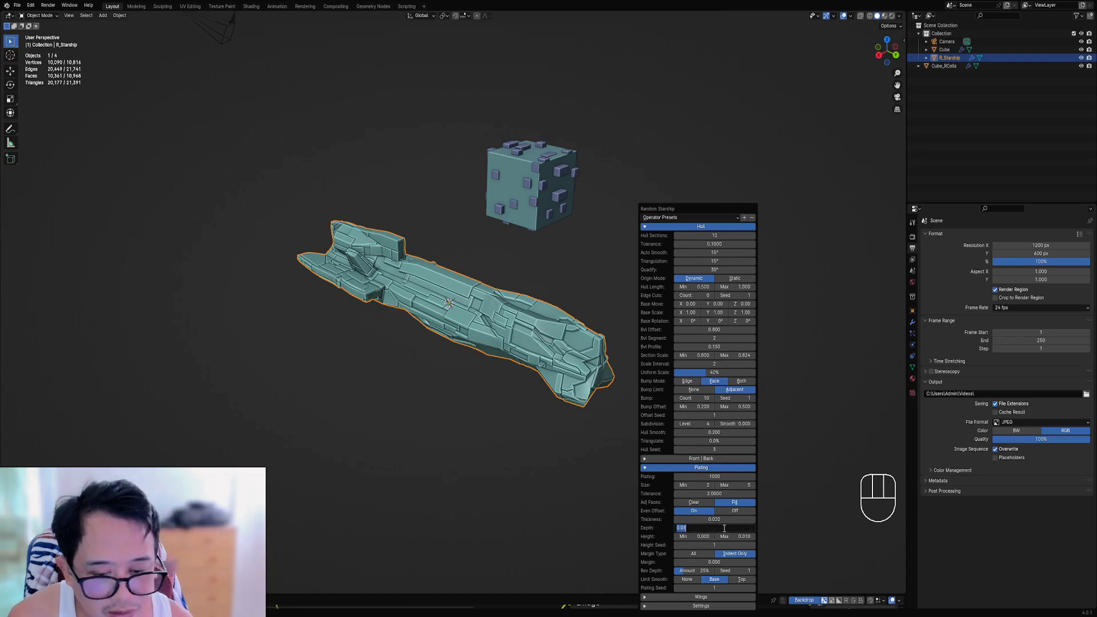
{"action": "type", "text": "."}
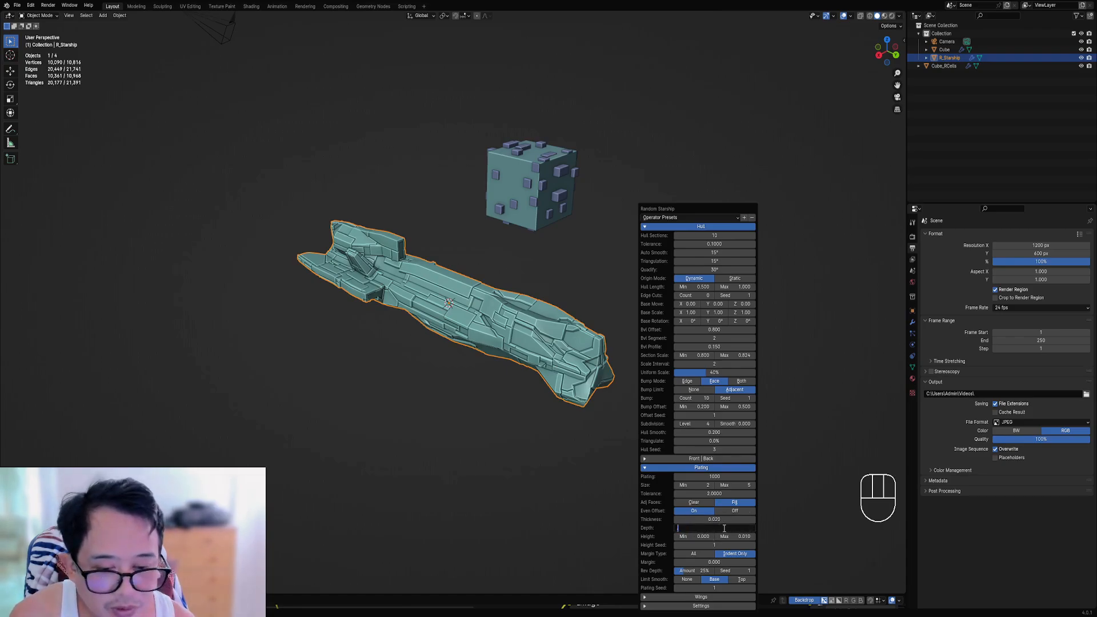
{"action": "type", "text": "005"}
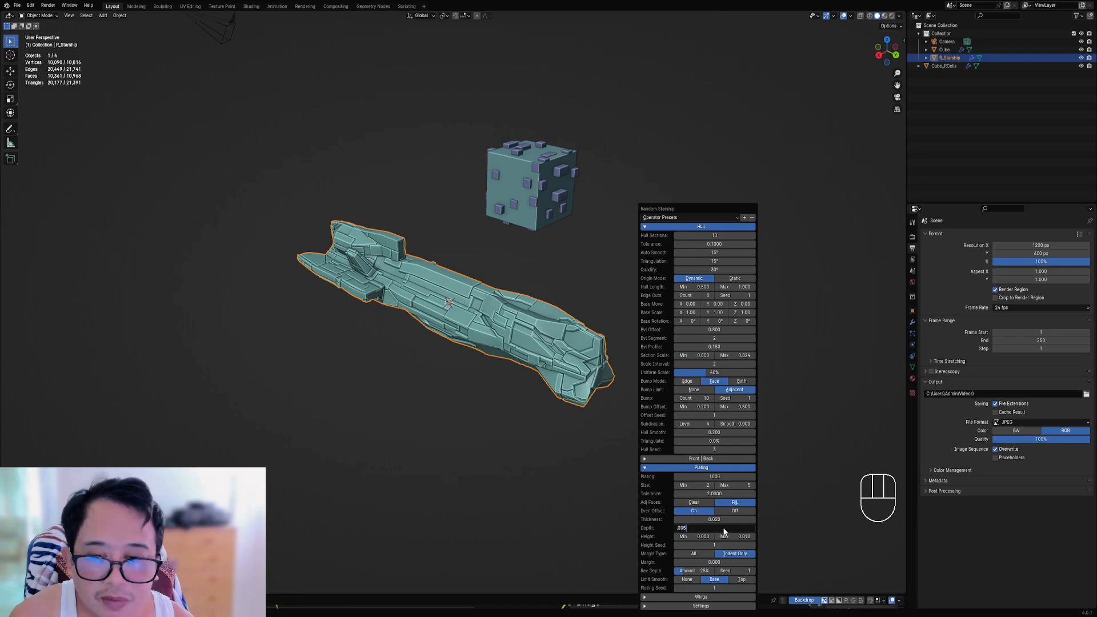
{"action": "key", "text": "Return"}
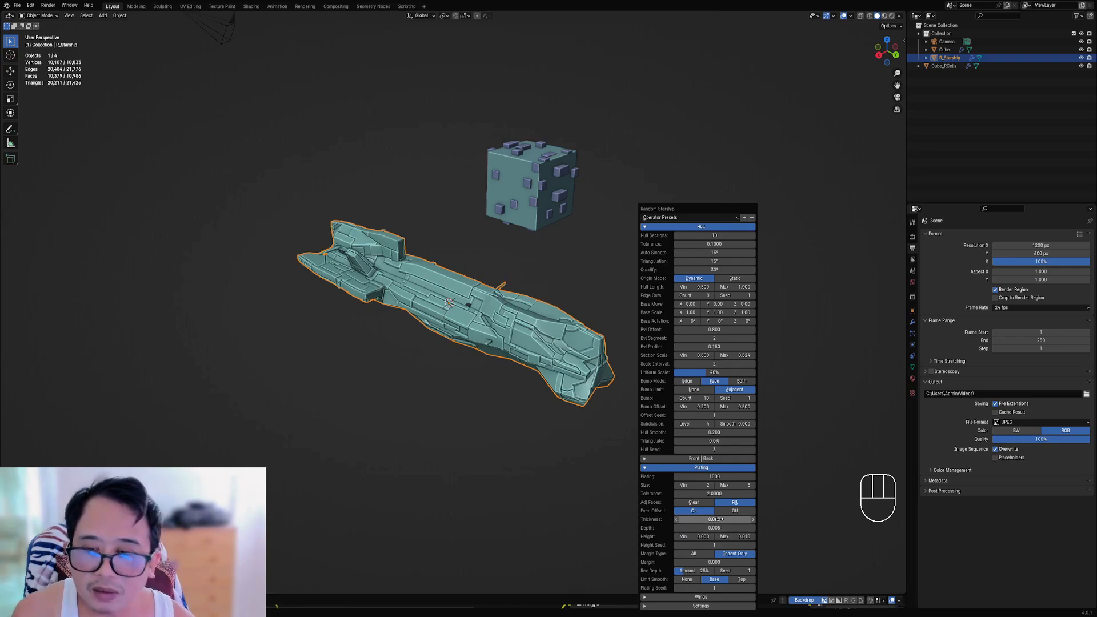
Step: Set the starship's Hull Sections to 12
{"action": "middle_click_drag", "start_coordinate": [554, 345], "coordinate": [628, 297]}
{"action": "key", "text": "F9"}
{"action": "left_click", "coordinate": [683, 235]}
{"action": "type", "text": "12"}
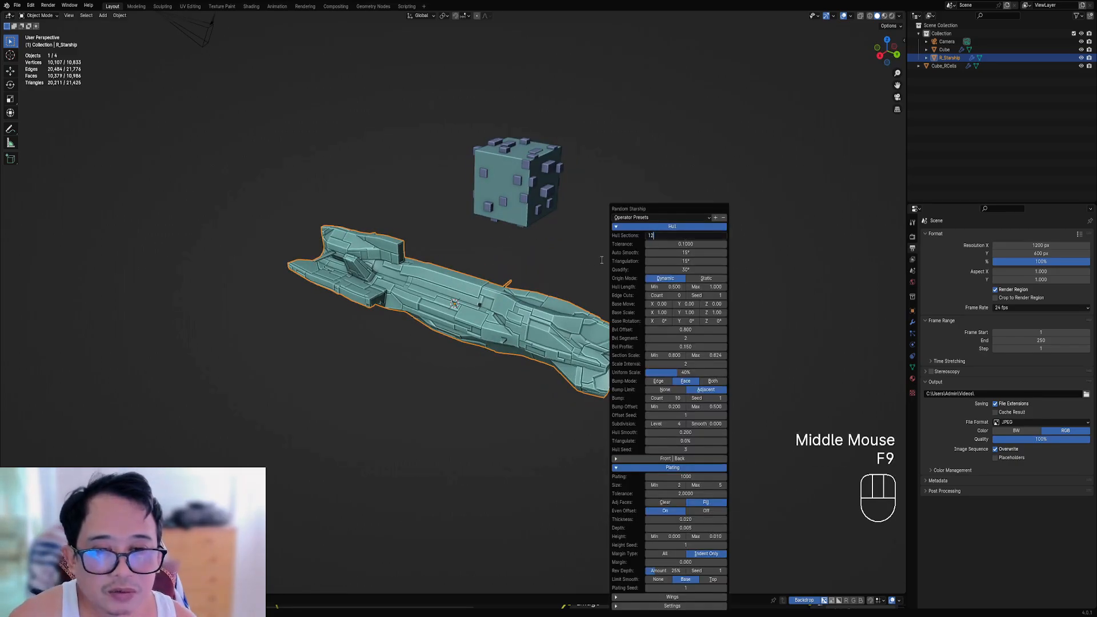
{"action": "key", "text": "Return"}
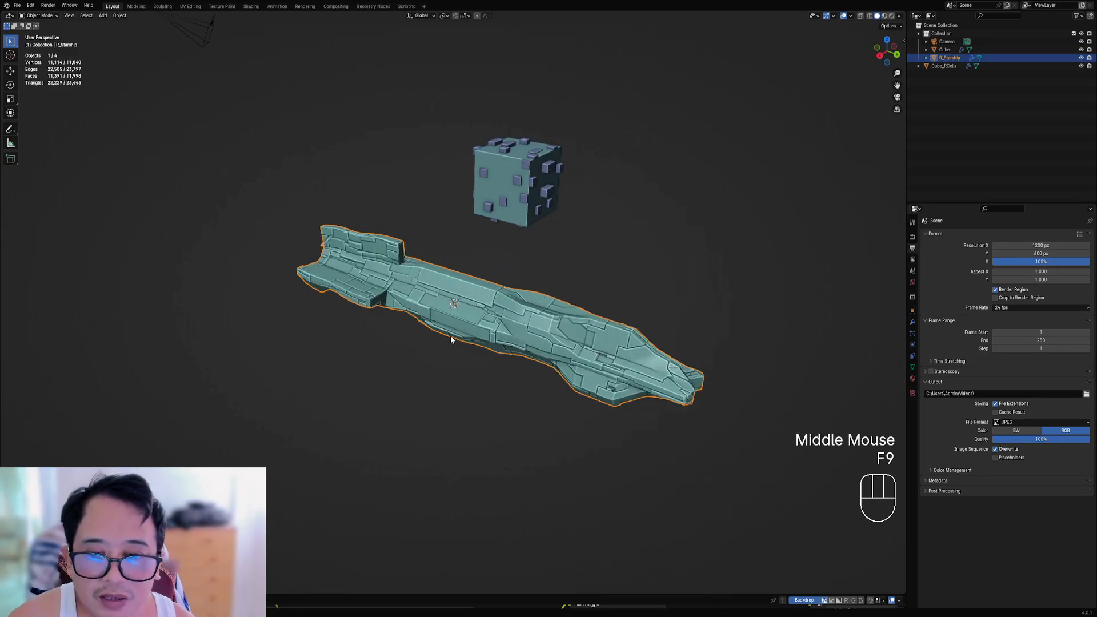
Step: Lower the starship hull's Subdivision Level by two
{"action": "middle_click_drag", "start_coordinate": [450, 335], "coordinate": [666, 326]}
{"action": "scroll", "coordinate": [668, 327], "scroll_direction": "down", "scroll_amount": 2}
{"action": "key", "text": "F9"}
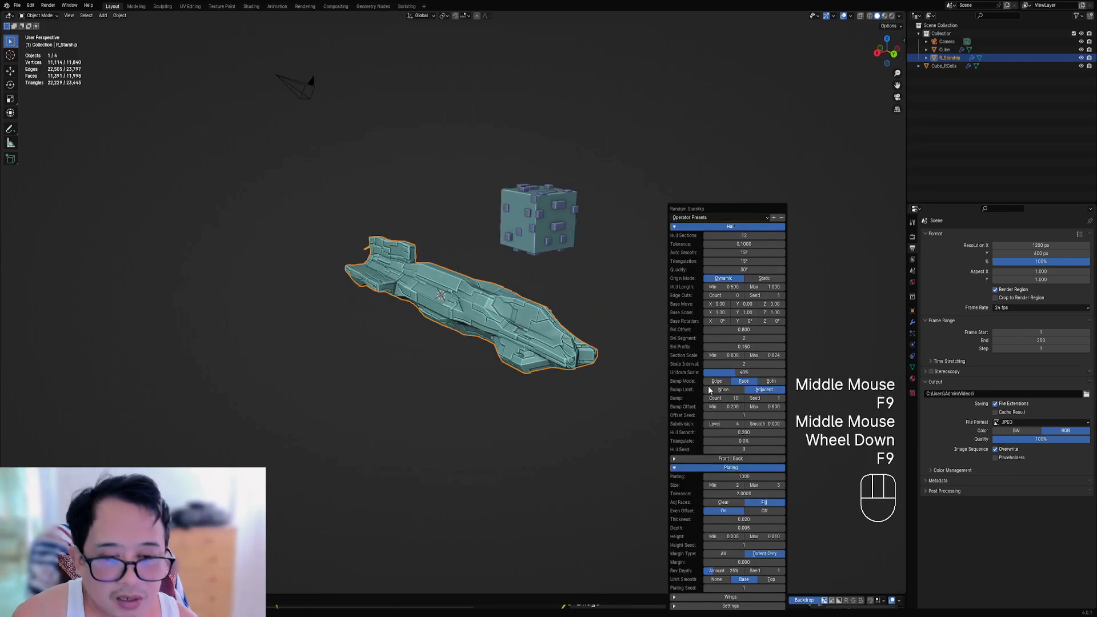
{"action": "scroll", "coordinate": [734, 425], "scroll_direction": "down", "scroll_amount": 2, "text": "ctrl"}
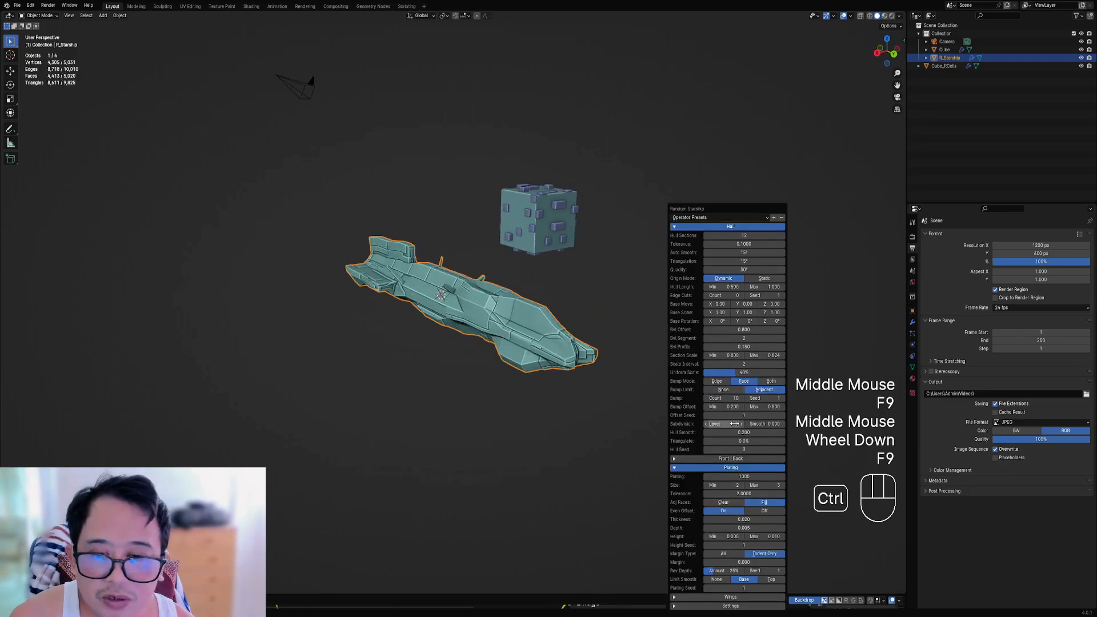
Step: Lower the starship hull's Subdivision Level to 1 and cycle through Hull Seed values up to 43 to compare hull shapes
{"action": "scroll", "coordinate": [739, 449], "scroll_direction": "down", "scroll_amount": 2, "text": "ctrl"}
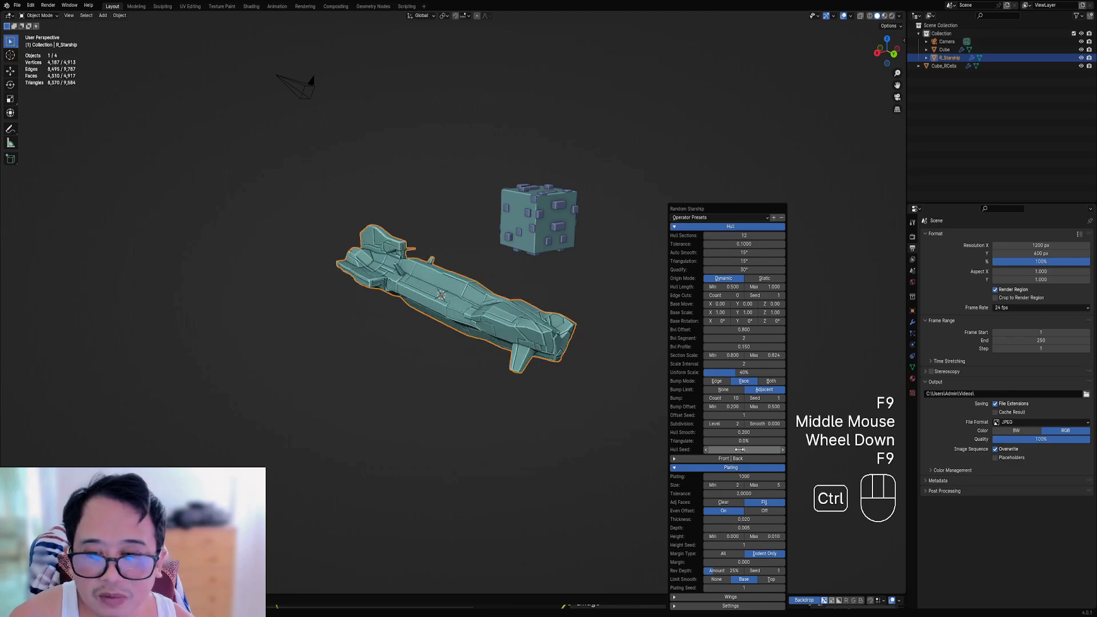
{"action": "scroll", "coordinate": [737, 424], "scroll_direction": "down", "scroll_amount": 1, "text": "ctrl"}
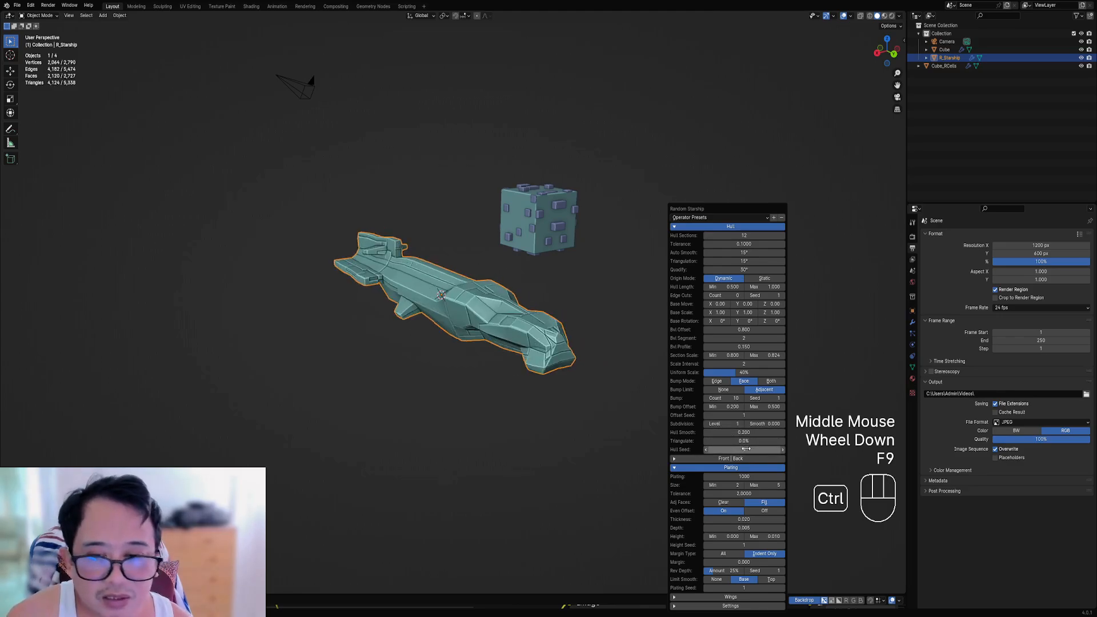
{"action": "scroll", "coordinate": [745, 449], "scroll_direction": "down", "scroll_amount": 4, "text": "ctrl"}
{"action": "scroll", "coordinate": [747, 452], "scroll_direction": "down", "scroll_amount": 3, "text": "ctrl"}
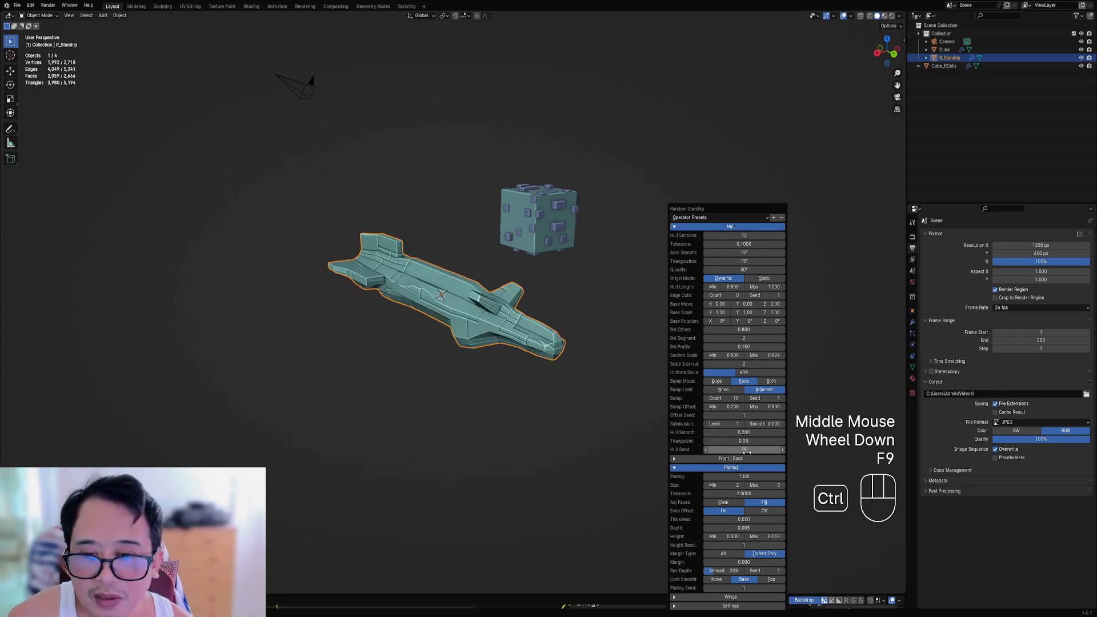
{"action": "scroll", "coordinate": [747, 451], "scroll_direction": "down", "scroll_amount": 3, "text": "ctrl"}
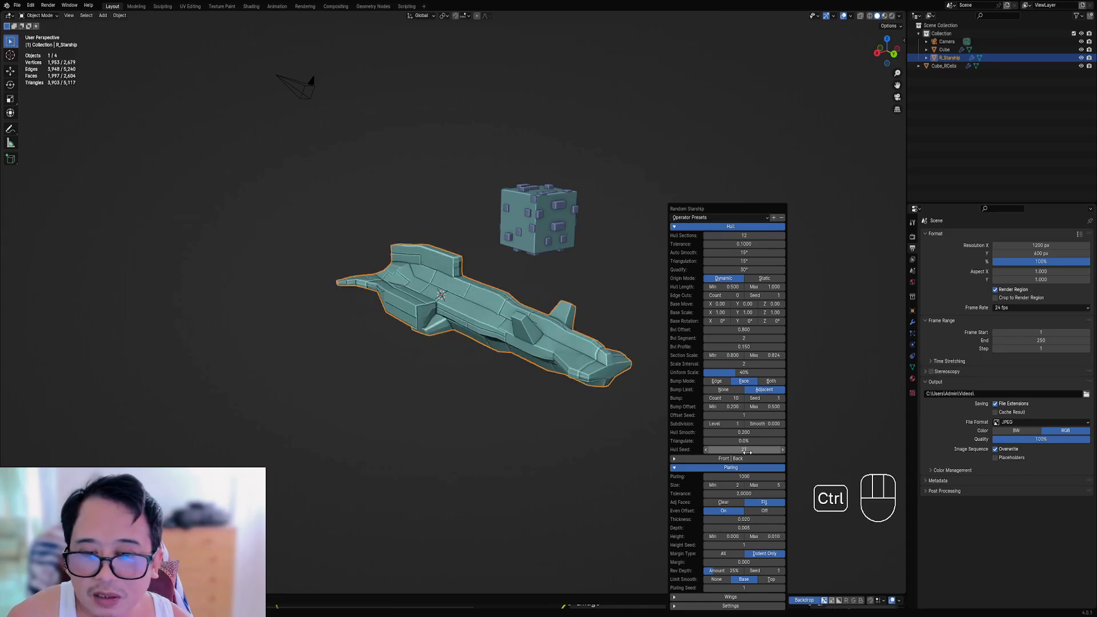
{"action": "scroll", "coordinate": [747, 451], "scroll_direction": "down", "scroll_amount": 3, "text": "ctrl"}
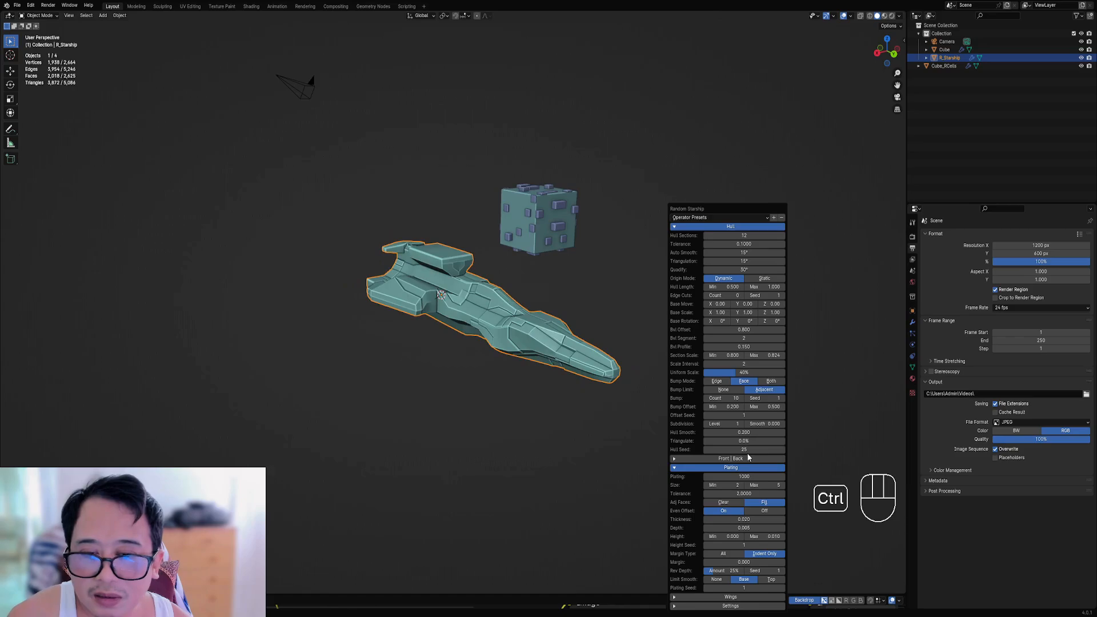
{"action": "scroll", "coordinate": [744, 450], "scroll_direction": "down", "scroll_amount": 2, "text": "ctrl"}
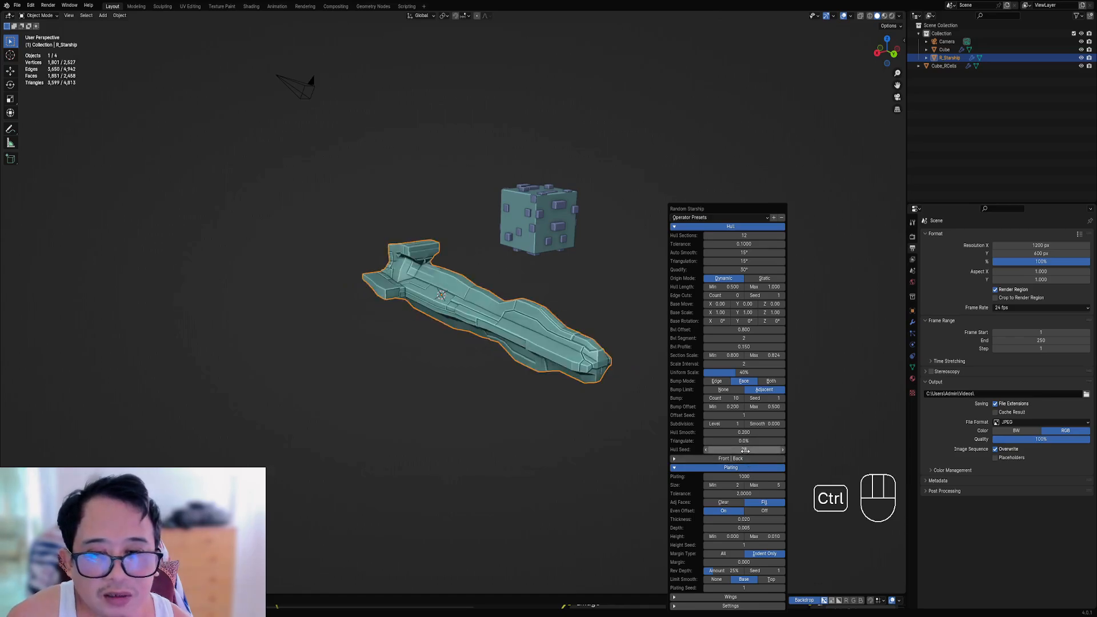
{"action": "scroll", "coordinate": [745, 450], "scroll_direction": "down", "scroll_amount": 4, "text": "ctrl"}
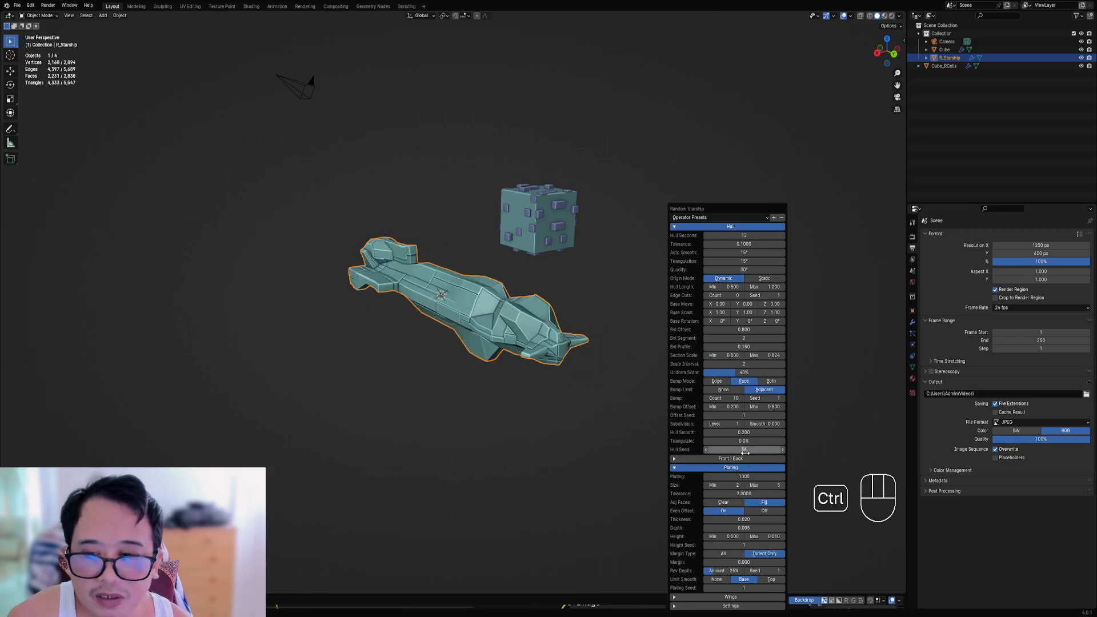
{"action": "scroll", "coordinate": [744, 450], "scroll_direction": "down", "scroll_amount": 3, "text": "ctrl"}
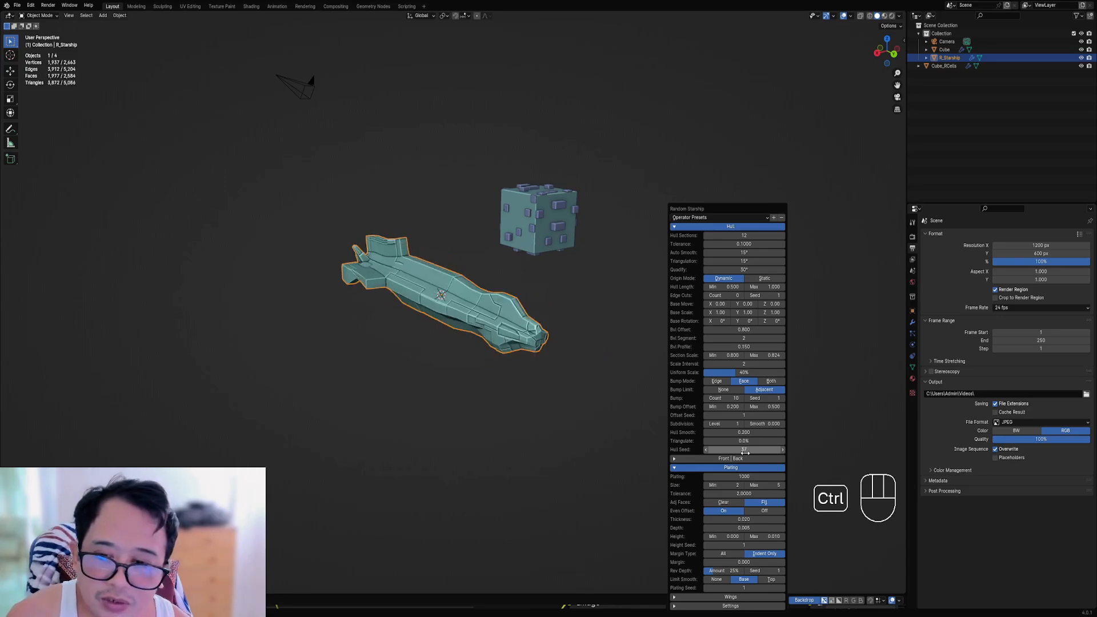
{"action": "scroll", "coordinate": [744, 450], "scroll_direction": "down", "scroll_amount": 1, "text": "ctrl"}
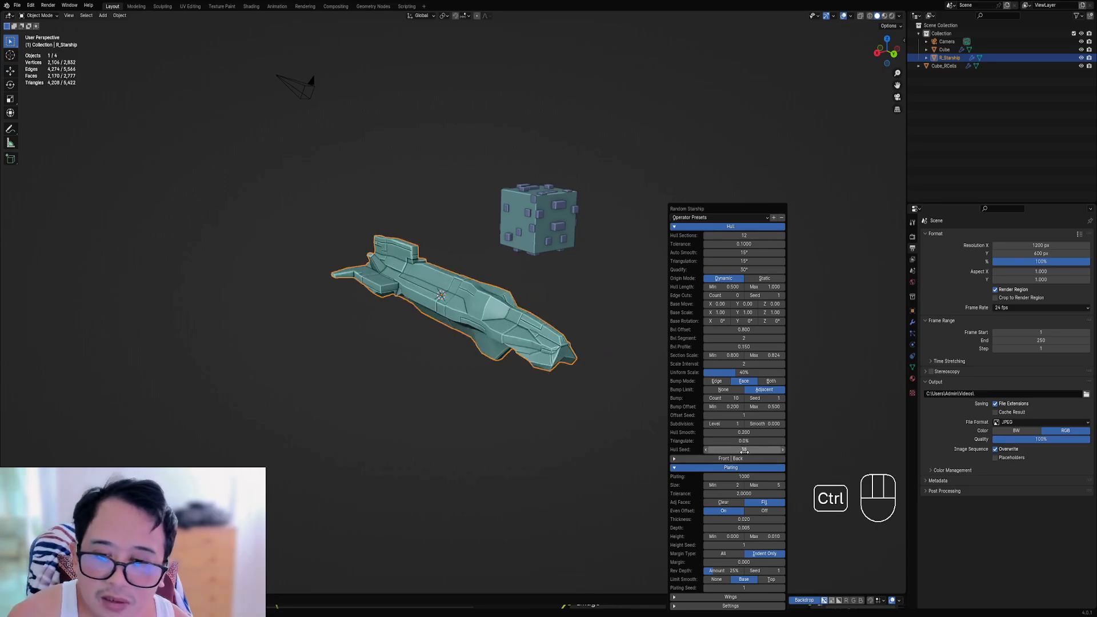
{"action": "scroll", "coordinate": [744, 450], "scroll_direction": "down", "scroll_amount": 2, "text": "ctrl"}
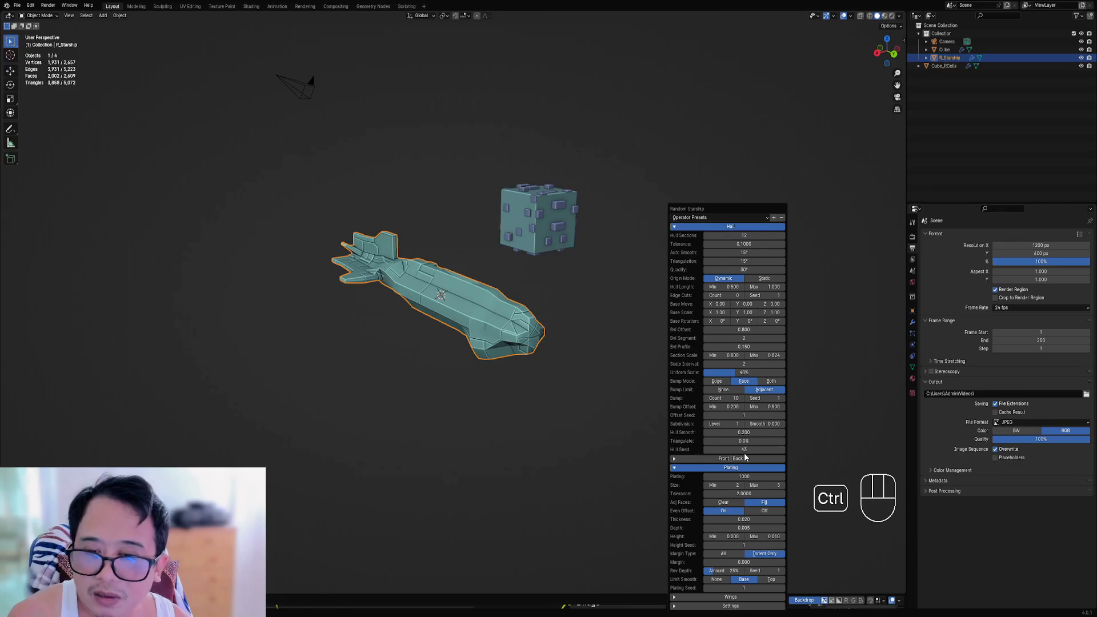
{"action": "scroll", "coordinate": [745, 451], "scroll_direction": "up", "scroll_amount": 1, "text": "ctrl"}
Step: Reset the Hull Seed to 1, and raise it step by step to 21
{"action": "left_click", "coordinate": [744, 450]}
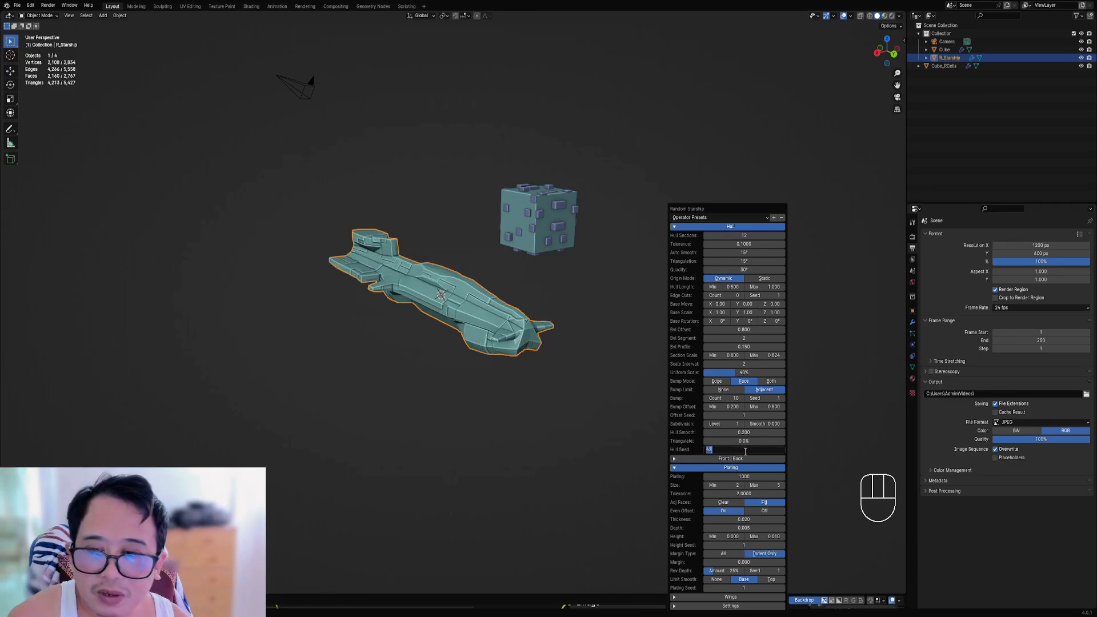
{"action": "type", "text": "1"}
{"action": "key", "text": "Return"}
{"action": "scroll", "coordinate": [753, 449], "scroll_direction": "up", "scroll_amount": 7, "text": "ctrl"}
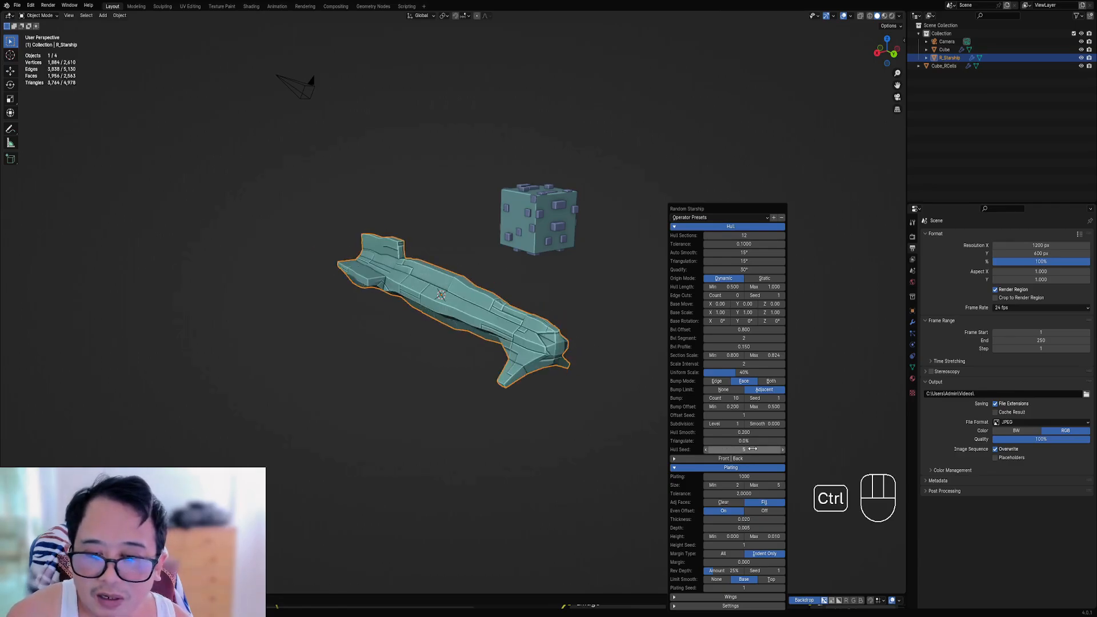
{"action": "scroll", "coordinate": [753, 449], "scroll_direction": "up", "scroll_amount": 5, "text": "ctrl"}
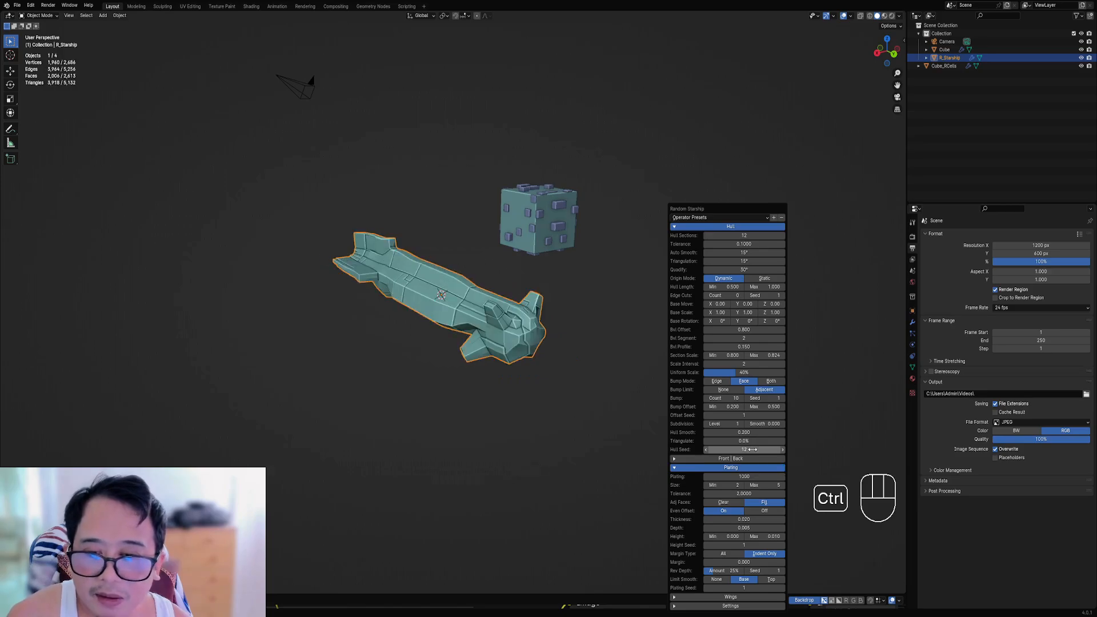
{"action": "scroll", "coordinate": [753, 450], "scroll_direction": "up", "scroll_amount": 5, "text": "ctrl"}
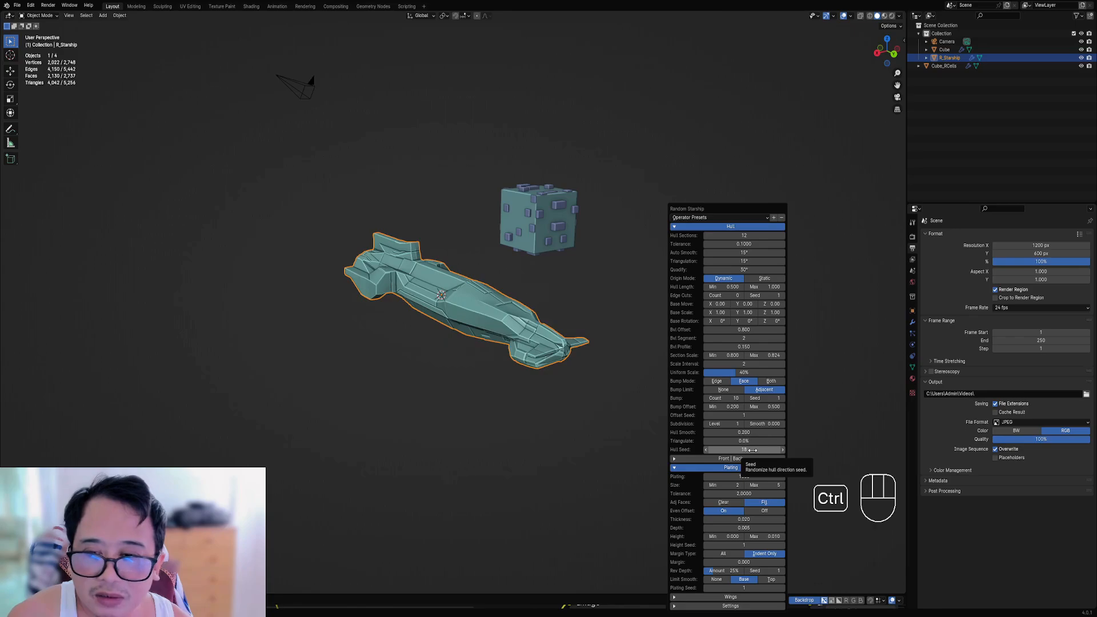
{"action": "scroll", "coordinate": [751, 450], "scroll_direction": "up", "scroll_amount": 3, "text": "ctrl"}
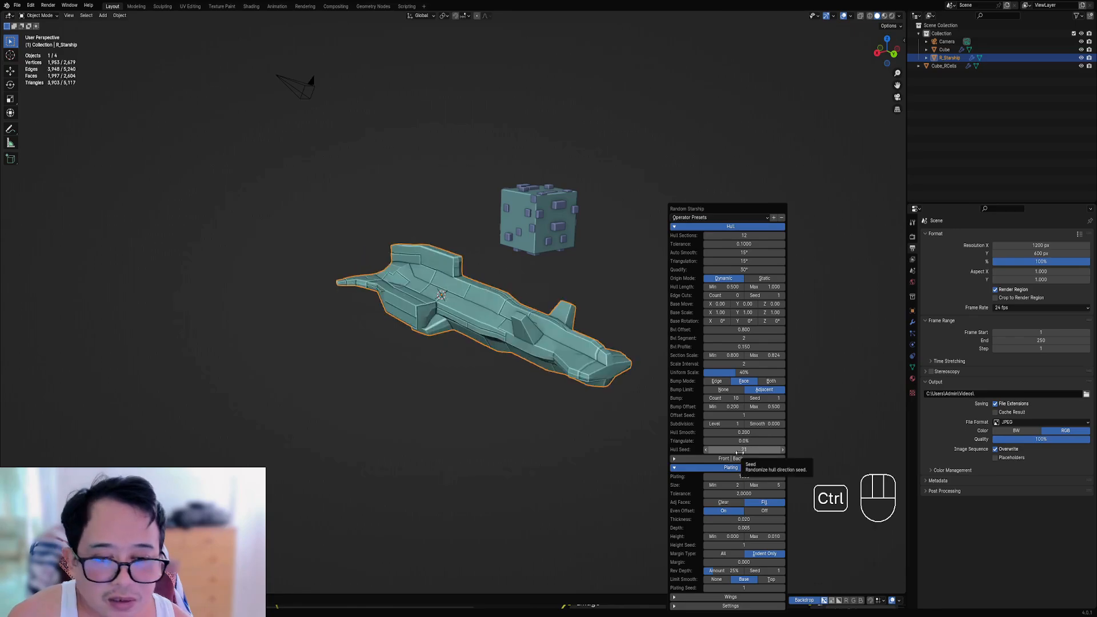
Step: Set the starship hull's Subdivision Level to 4
{"action": "scroll", "coordinate": [725, 424], "scroll_direction": "up", "scroll_amount": 1, "text": "ctrl"}
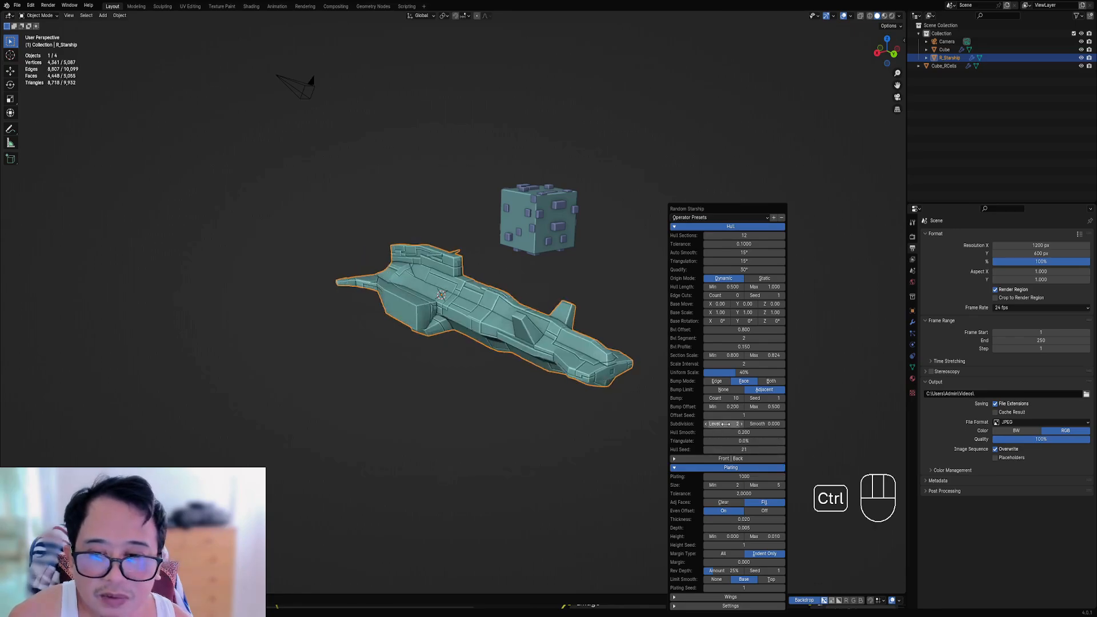
{"action": "scroll", "coordinate": [725, 424], "scroll_direction": "up", "scroll_amount": 1, "text": "ctrl"}
{"action": "scroll", "coordinate": [726, 424], "scroll_direction": "up", "scroll_amount": 1, "text": "ctrl"}
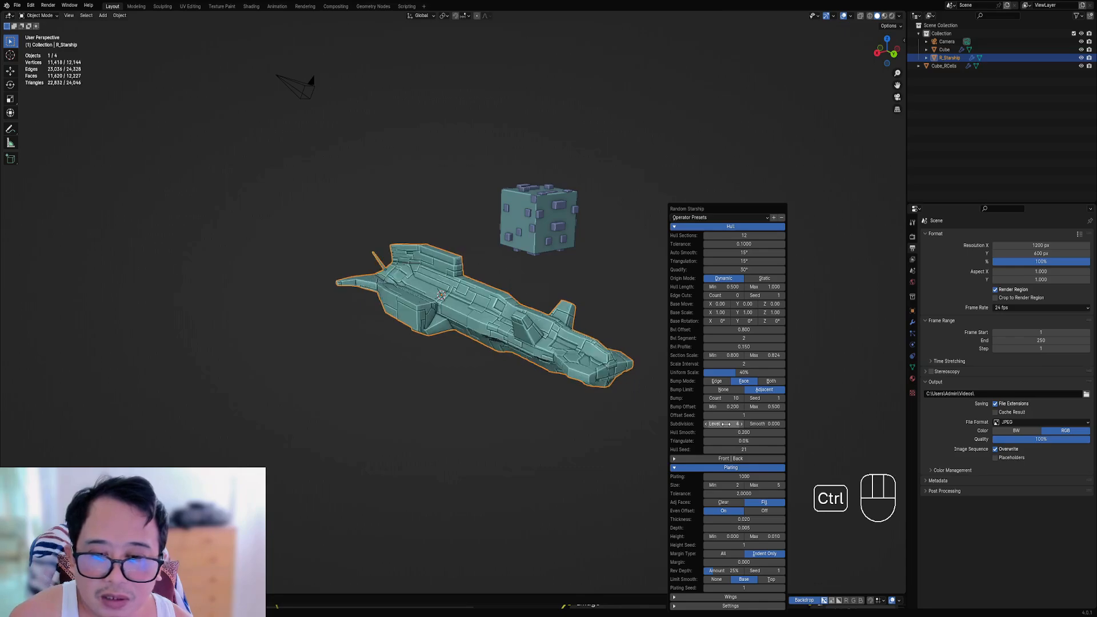
{"action": "scroll", "coordinate": [726, 423], "scroll_direction": "up", "scroll_amount": 1, "text": "ctrl"}
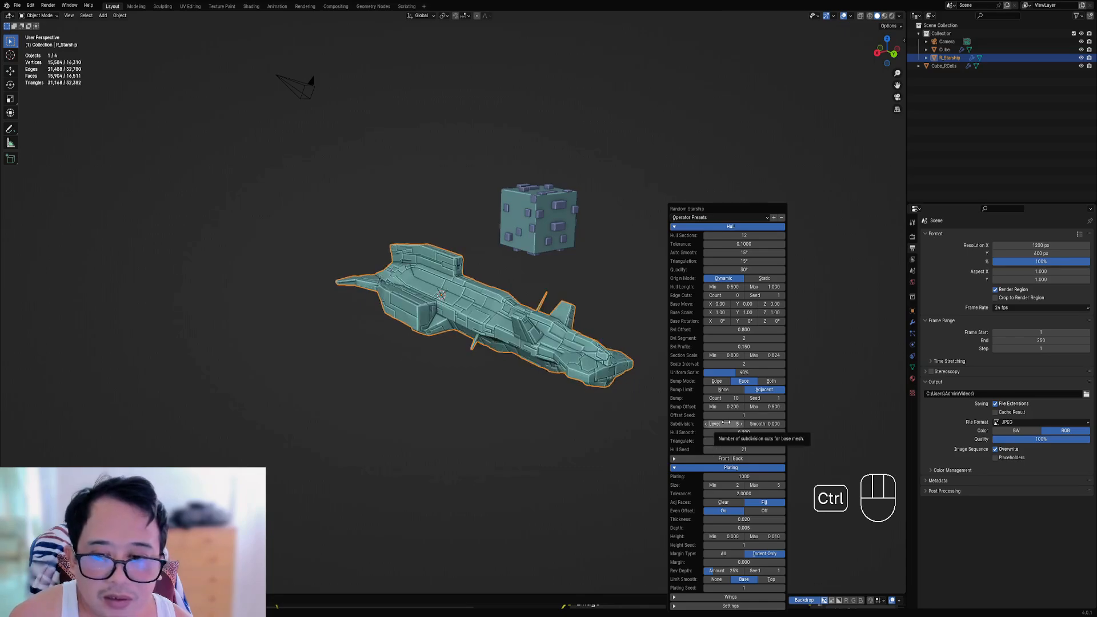
{"action": "scroll", "coordinate": [725, 423], "scroll_direction": "down", "scroll_amount": 1, "text": "ctrl"}
Step: Select all faces of the starship mesh in Edit Mode and return to Object Mode
{"action": "middle_click_drag", "start_coordinate": [436, 268], "coordinate": [529, 287]}
{"action": "scroll", "coordinate": [529, 287], "scroll_direction": "down", "scroll_amount": 2}
{"action": "middle_click_drag", "start_coordinate": [599, 291], "coordinate": [534, 282], "text": "shift"}
{"action": "right_click", "coordinate": [512, 299]}
{"action": "key", "text": "Tab"}
{"action": "scroll", "coordinate": [510, 292], "scroll_direction": "up", "scroll_amount": 2}
{"action": "key", "text": "a"}
{"action": "key", "text": "Tab"}
Step: Try Random Cells on the starship and open its list of operator presets
{"action": "scroll", "coordinate": [534, 283], "scroll_direction": "up", "scroll_amount": 1}
{"action": "key", "text": "shift+q"}
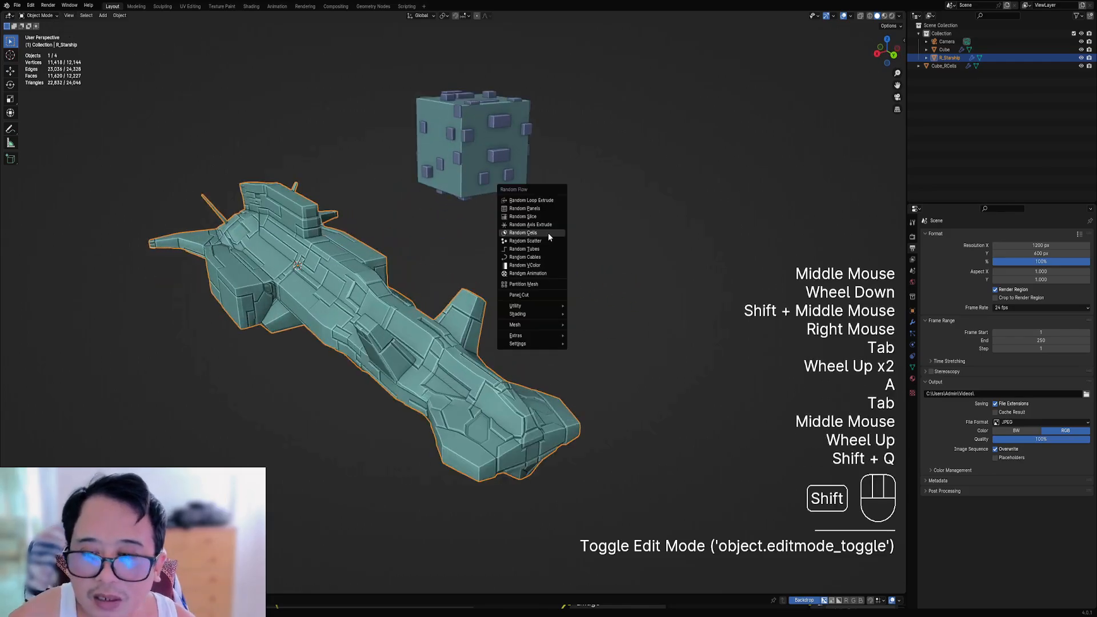
{"action": "left_click", "coordinate": [549, 233]}
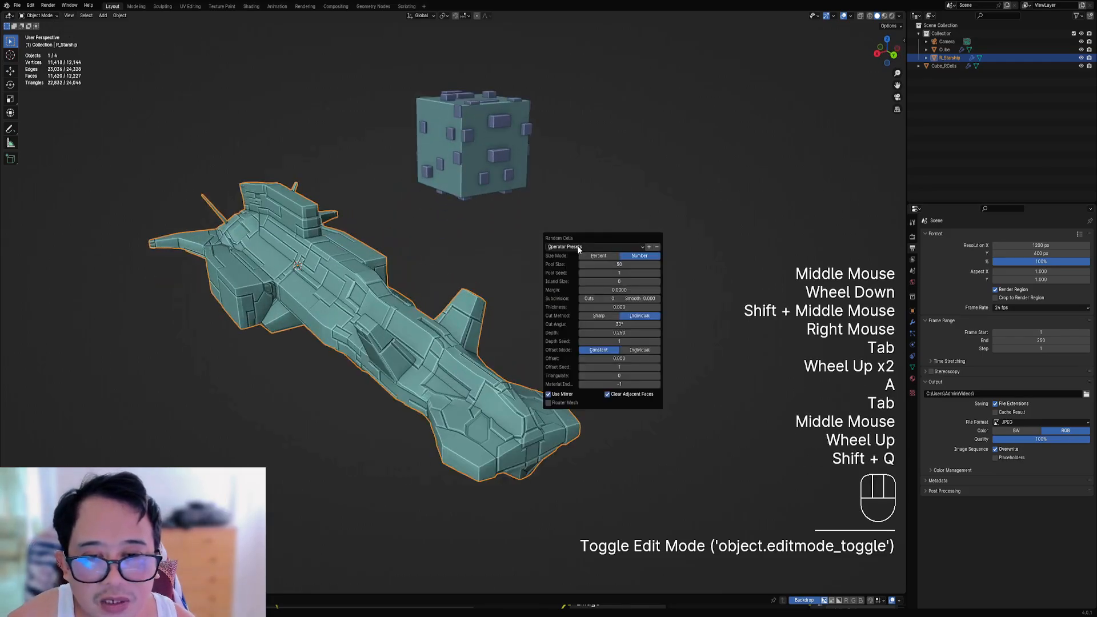
{"action": "left_click", "coordinate": [578, 248]}
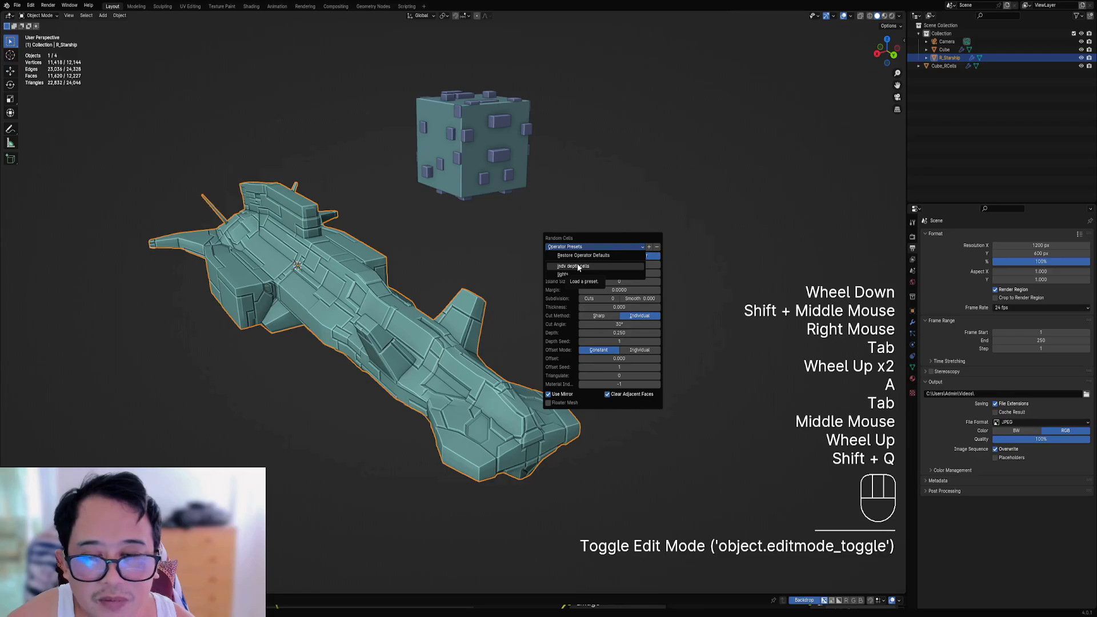
Step: Try Random Cells on the cube with all its faces selected, and undo it
{"action": "right_click", "coordinate": [517, 150]}
{"action": "key", "text": "shift+q"}
{"action": "left_click", "coordinate": [541, 146]}
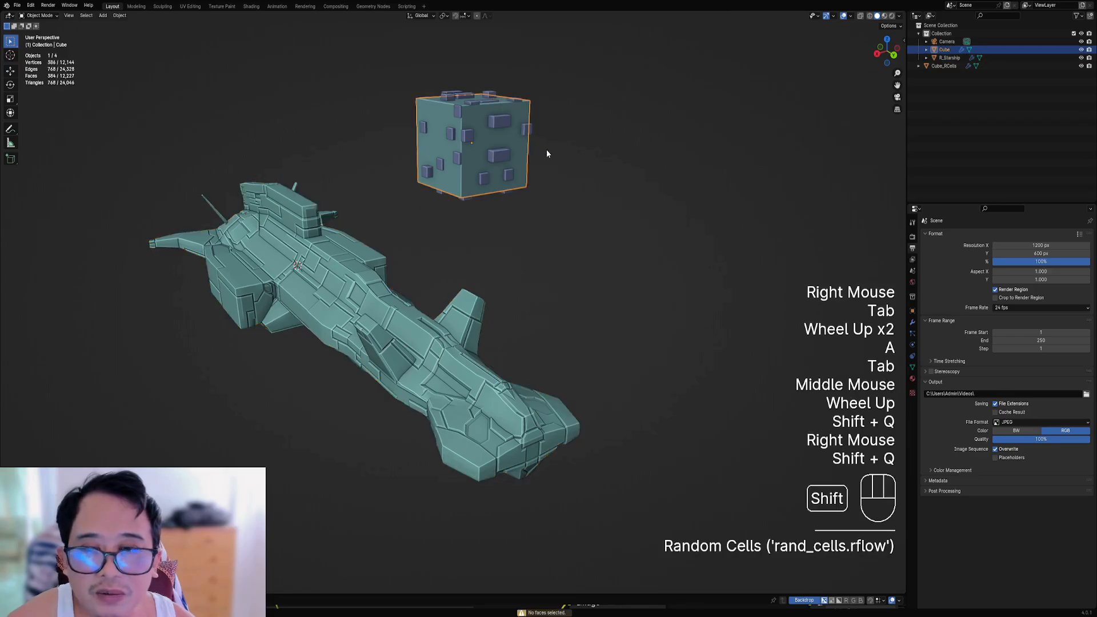
{"action": "key", "text": "shift+q"}
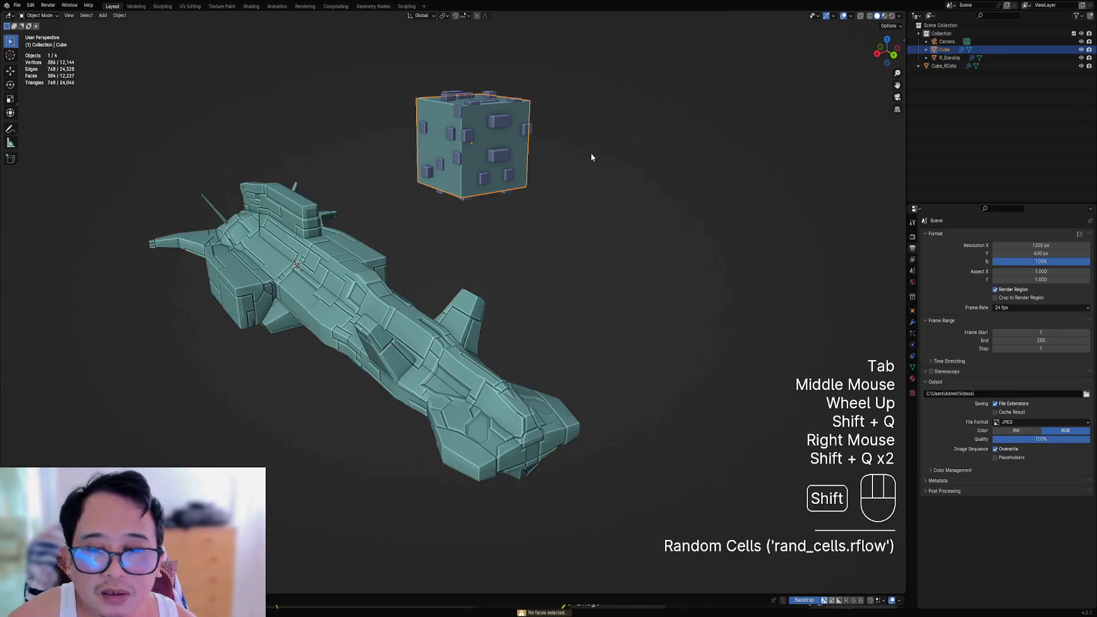
{"action": "key", "text": "Tab"}
{"action": "key", "text": "a"}
{"action": "key", "text": "Tab"}
{"action": "key", "text": "shift+q"}
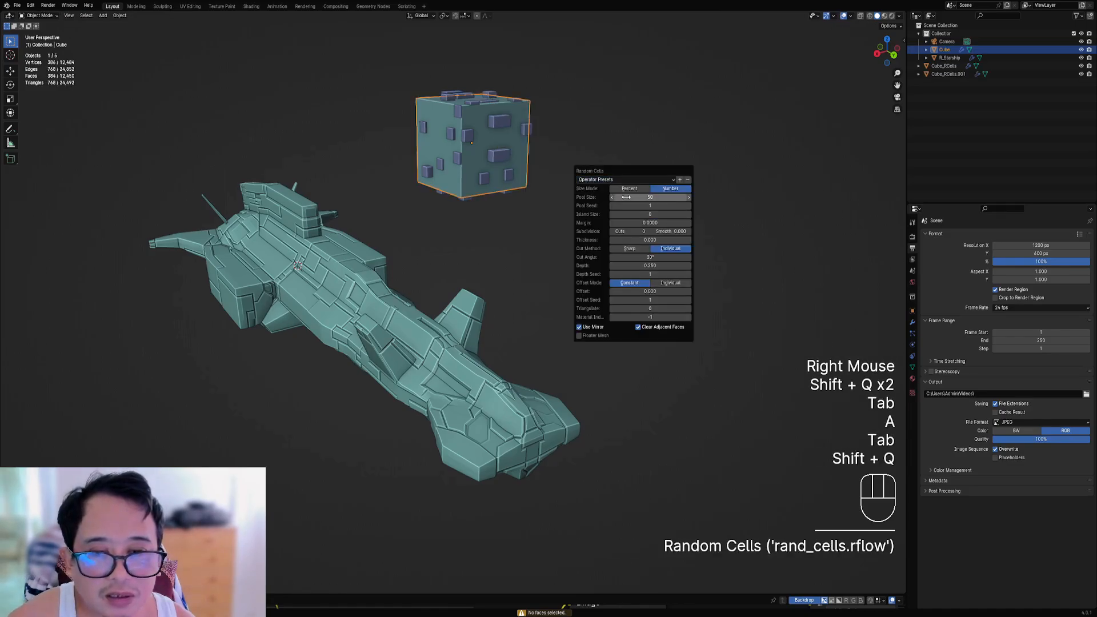
{"action": "key", "text": "ctrl+z"}
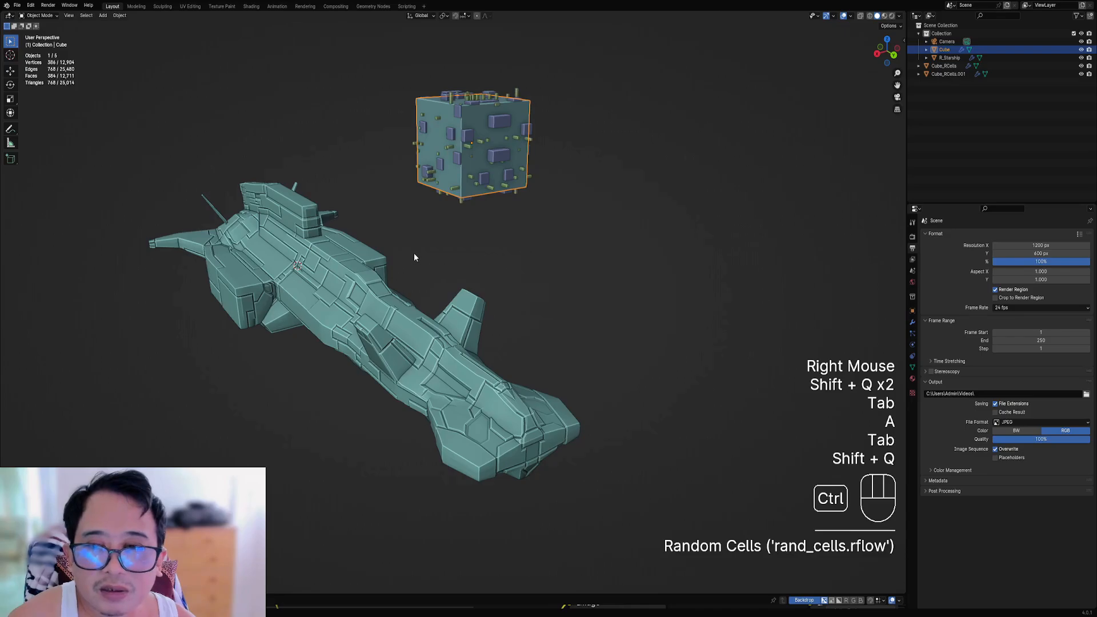
Step: Select the starship again and generate Random Cells on its hull
{"action": "right_click", "coordinate": [399, 310]}
{"action": "key", "text": "Tab"}
{"action": "middle_click_drag", "start_coordinate": [398, 310], "coordinate": [457, 286]}
{"action": "key", "text": "Tab"}
{"action": "key", "text": "shift+q"}
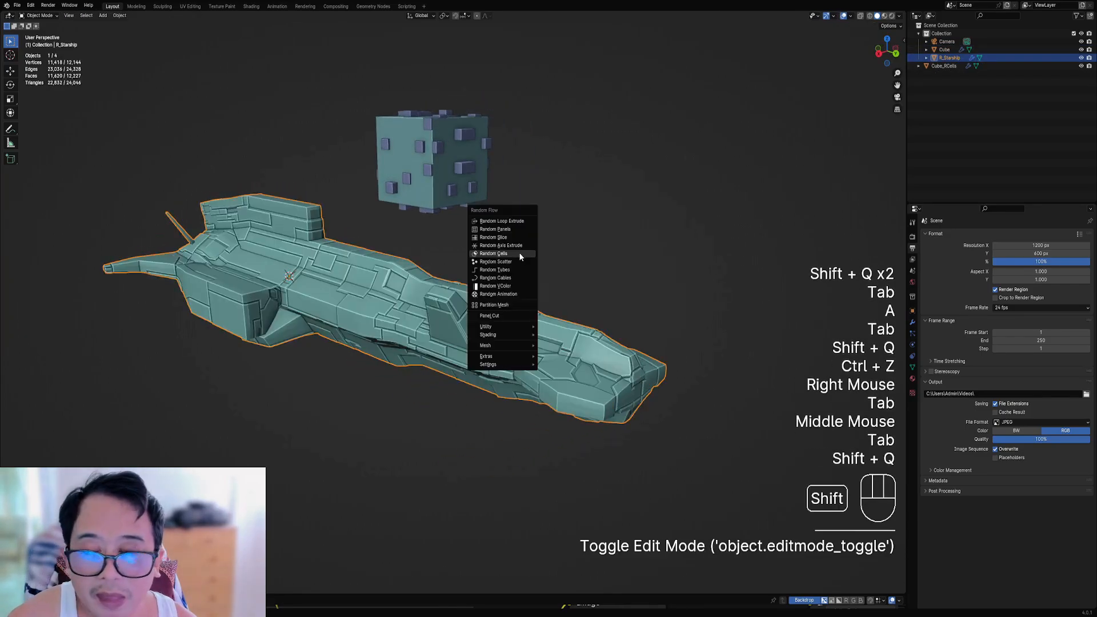
{"action": "left_click", "coordinate": [519, 252]}
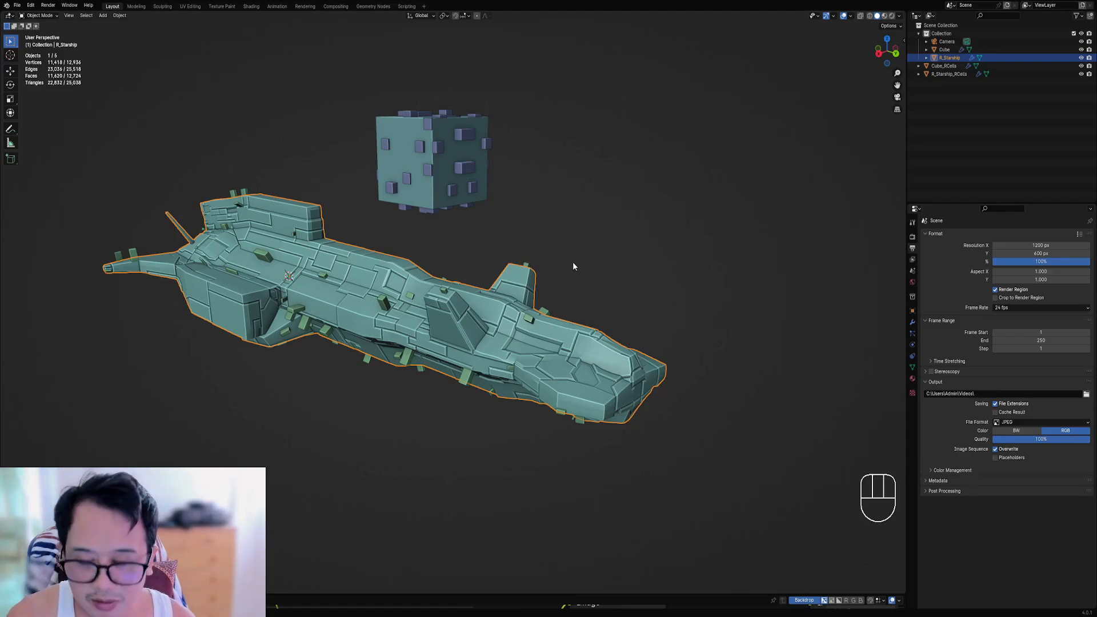
Step: Increase the Subdivision Cuts of the starship's random cells to make the cells smaller
{"action": "key", "text": "F9"}
{"action": "scroll", "coordinate": [618, 326], "scroll_direction": "up", "scroll_amount": 1, "text": "ctrl"}
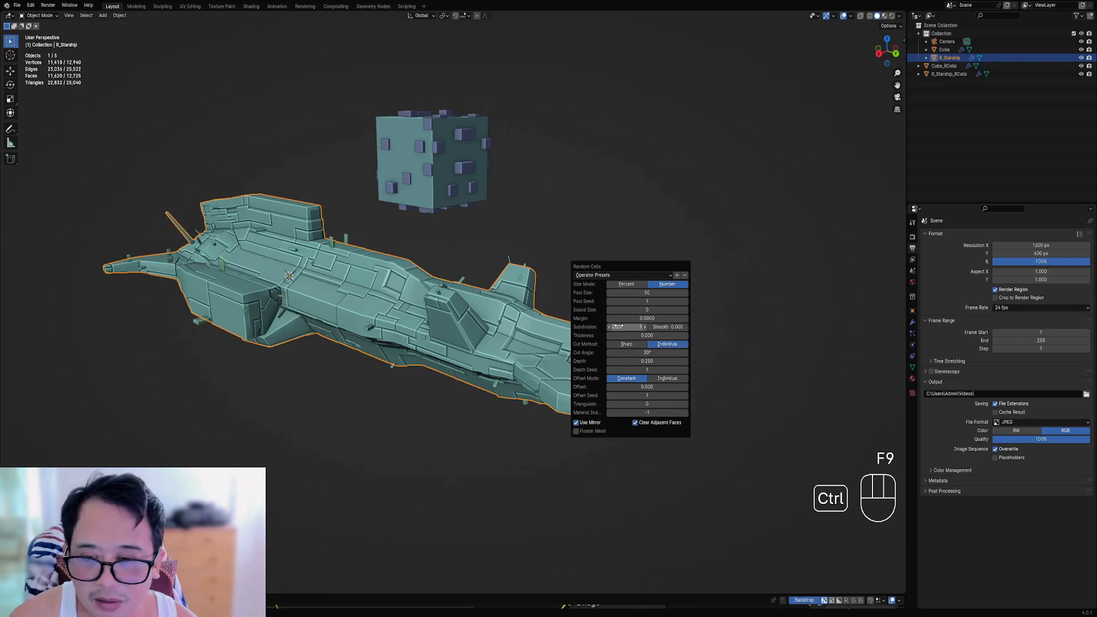
{"action": "scroll", "coordinate": [618, 326], "scroll_direction": "up", "scroll_amount": 1, "text": "ctrl"}
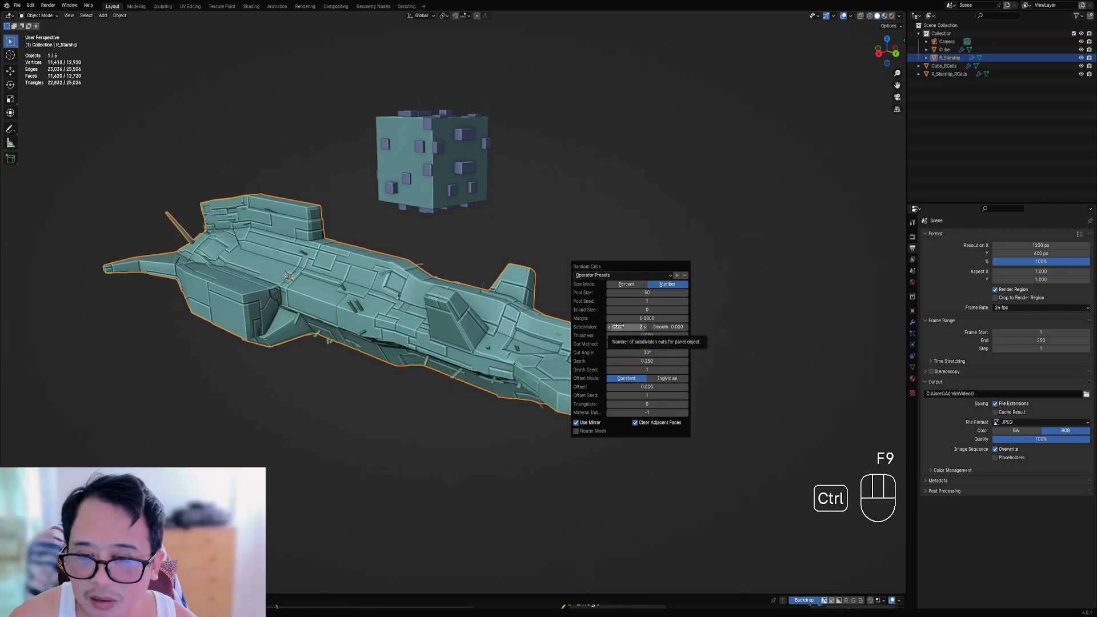
{"action": "scroll", "coordinate": [618, 326], "scroll_direction": "up", "scroll_amount": 2, "text": "ctrl"}
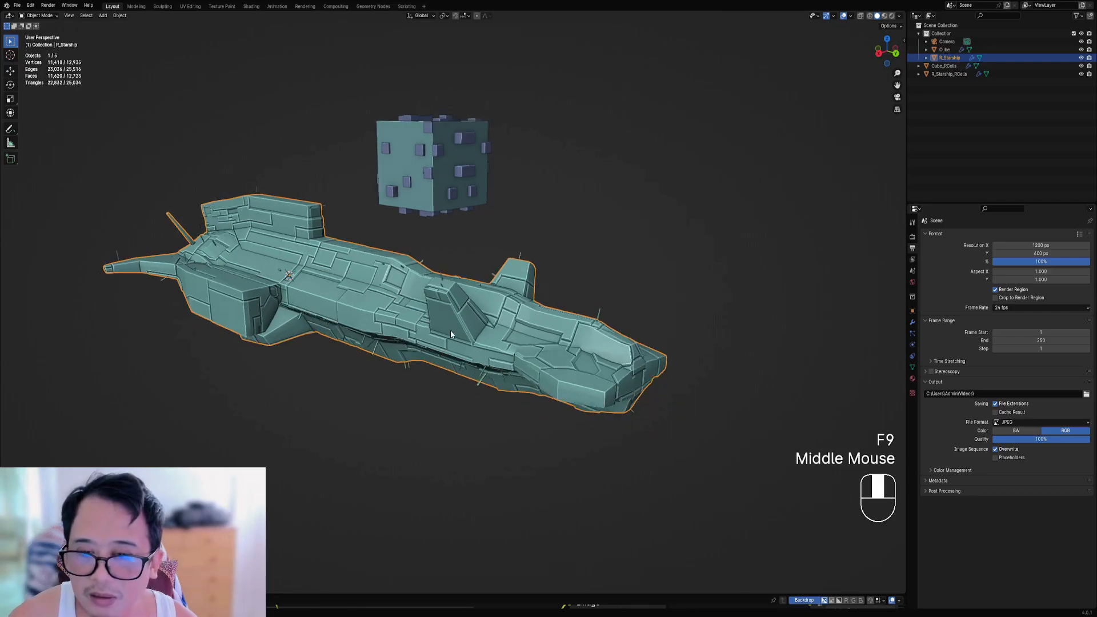
{"action": "mouse_move", "coordinate": [450, 330]}
{"action": "middle_mouse_down"}
{"action": "mouse_move", "coordinate": [449, 280]}
{"action": "mouse_move", "coordinate": [439, 333]}
{"action": "middle_mouse_up"}
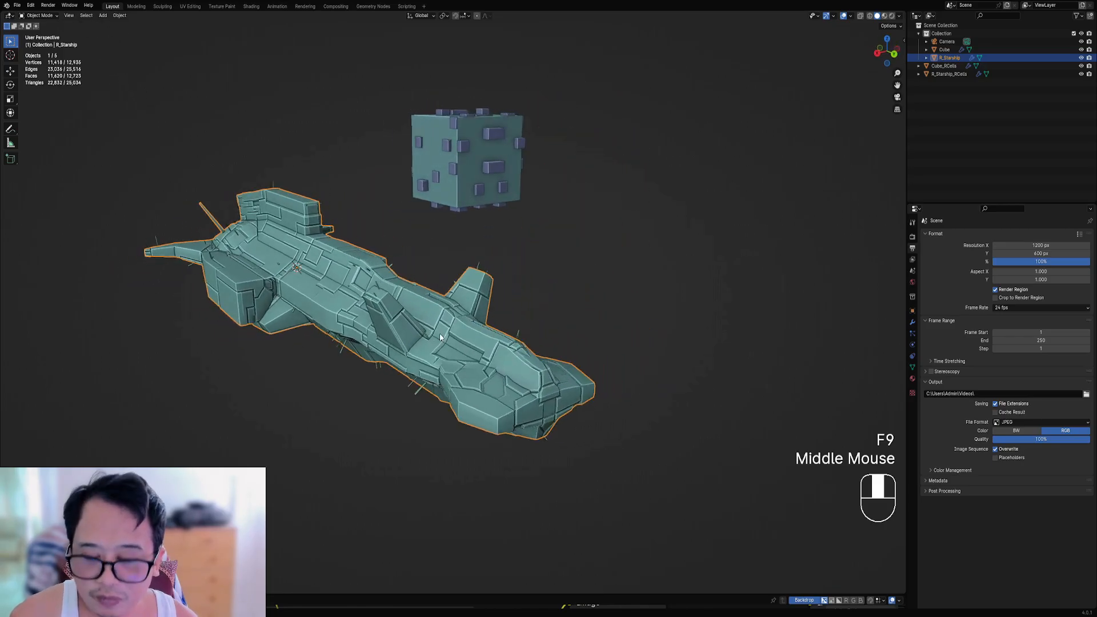
Step: Set the random cells' Pool Size to 100, inspect the starship from several sides and reopen the Random Cells settings
{"action": "key", "text": "F9"}
{"action": "left_click", "coordinate": [627, 365]}
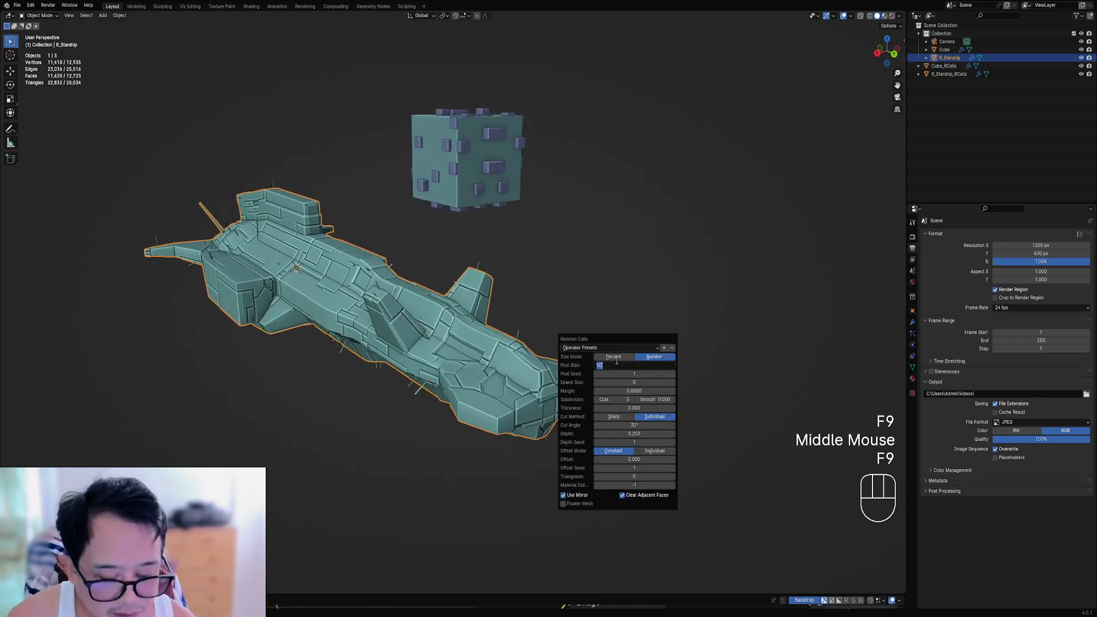
{"action": "type", "text": "100"}
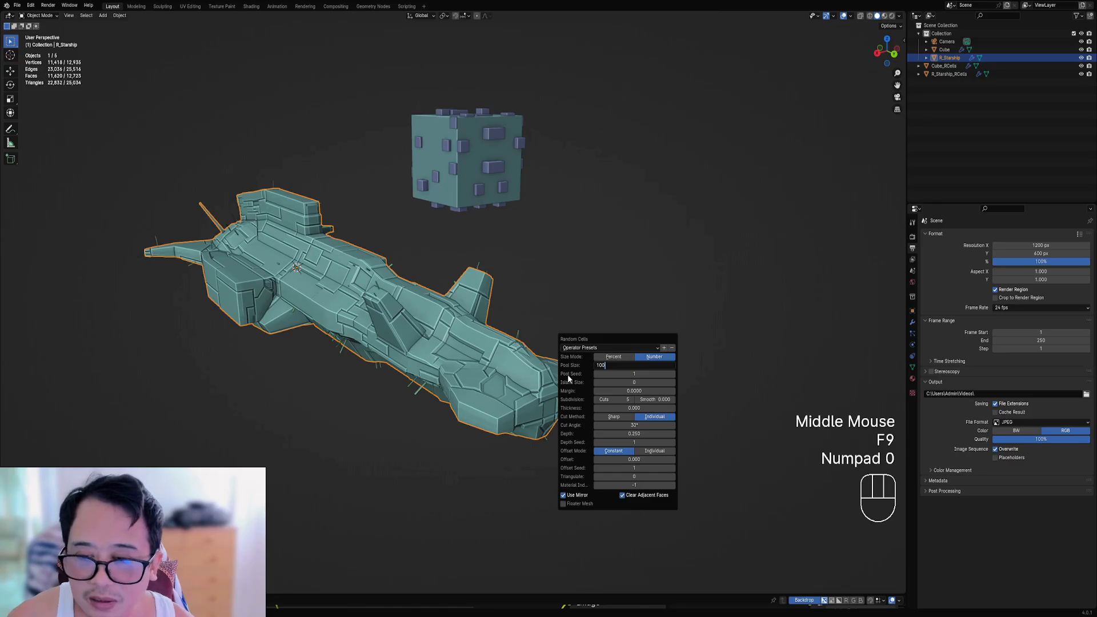
{"action": "key", "text": "Return"}
{"action": "middle_click_drag", "start_coordinate": [493, 396], "coordinate": [475, 314]}
{"action": "scroll", "coordinate": [475, 312], "scroll_direction": "down", "scroll_amount": 1}
{"action": "scroll", "coordinate": [476, 315], "scroll_direction": "down", "scroll_amount": 1}
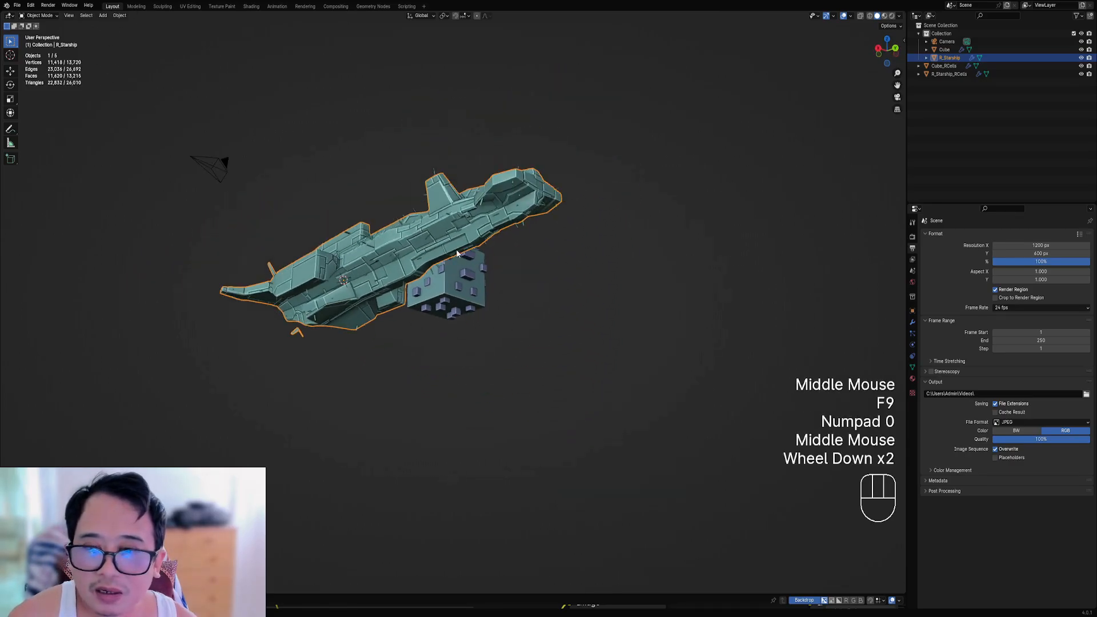
{"action": "scroll", "coordinate": [457, 280], "scroll_direction": "up", "scroll_amount": 1}
{"action": "middle_click_drag", "start_coordinate": [457, 253], "coordinate": [584, 335], "text": "shift"}
{"action": "key", "text": "F9"}
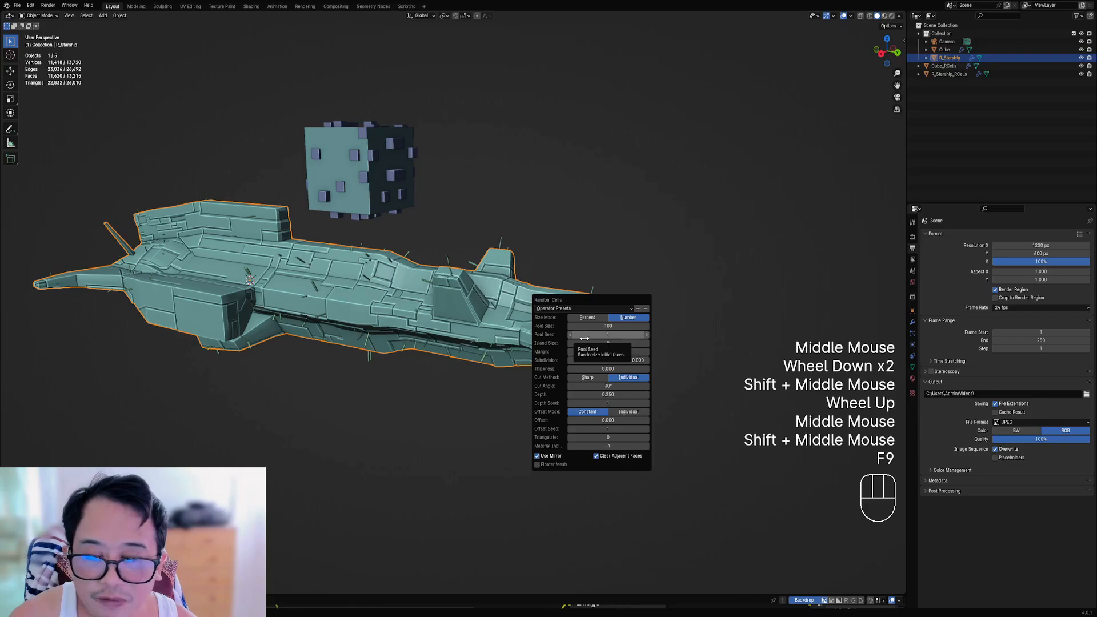
Step: Set the Pool Size of the starship's random cells to 50 and inspect the hull from below
{"action": "left_click", "coordinate": [599, 326]}
{"action": "type", "text": "50"}
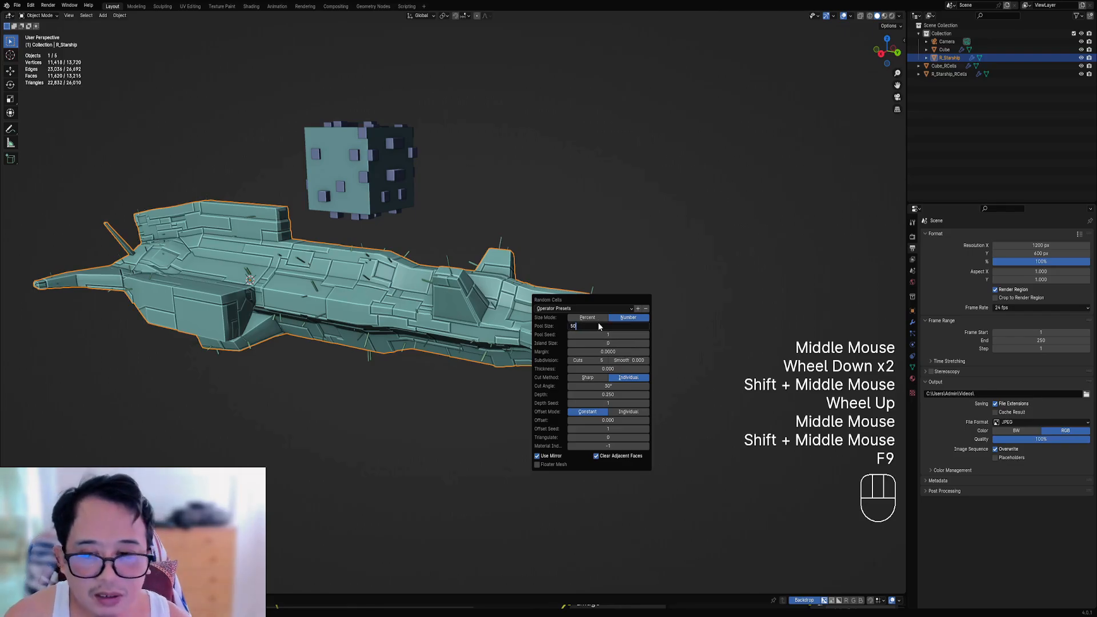
{"action": "key", "text": "Return"}
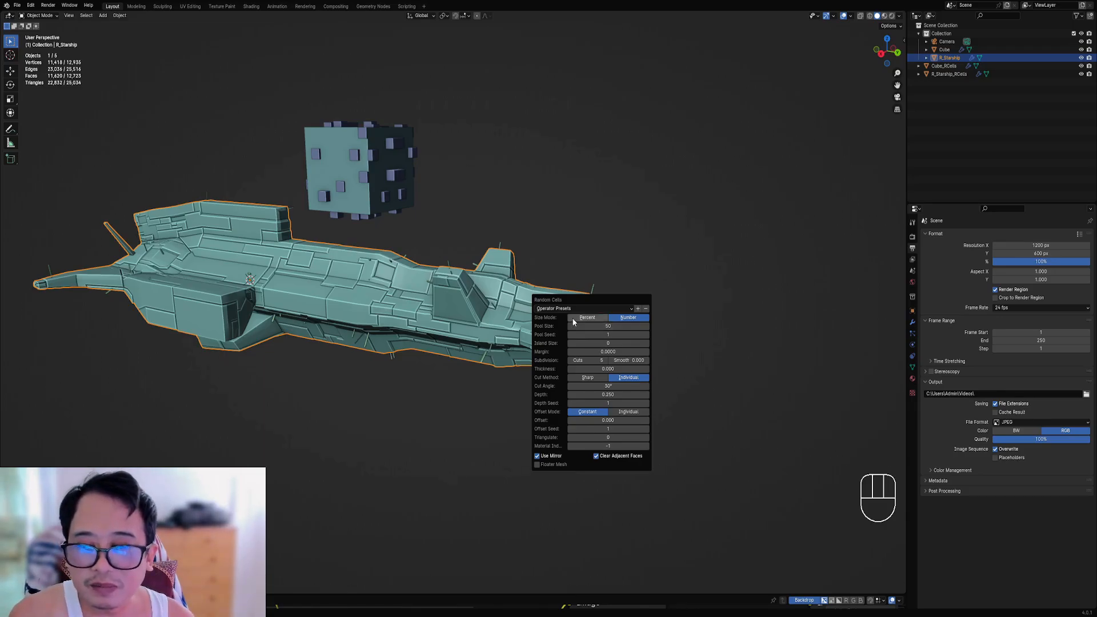
{"action": "middle_click_drag", "start_coordinate": [412, 304], "coordinate": [494, 207]}
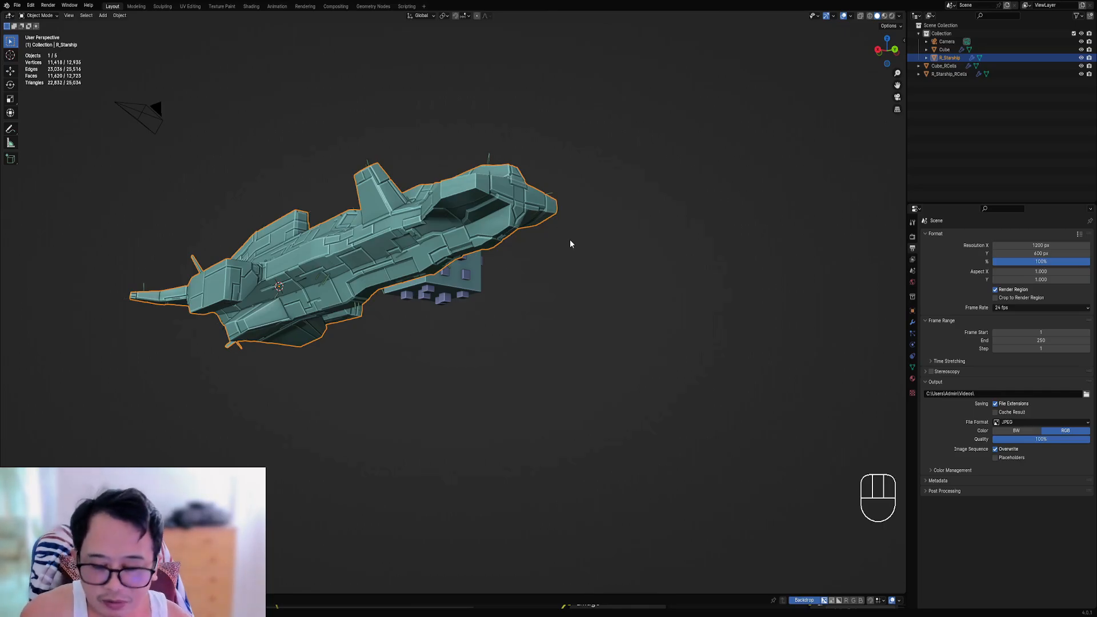
Step: Reopen the Random Cells settings and raise the Pool Seed to 9 to try other cell distributions on the hull
{"action": "key", "text": "F9"}
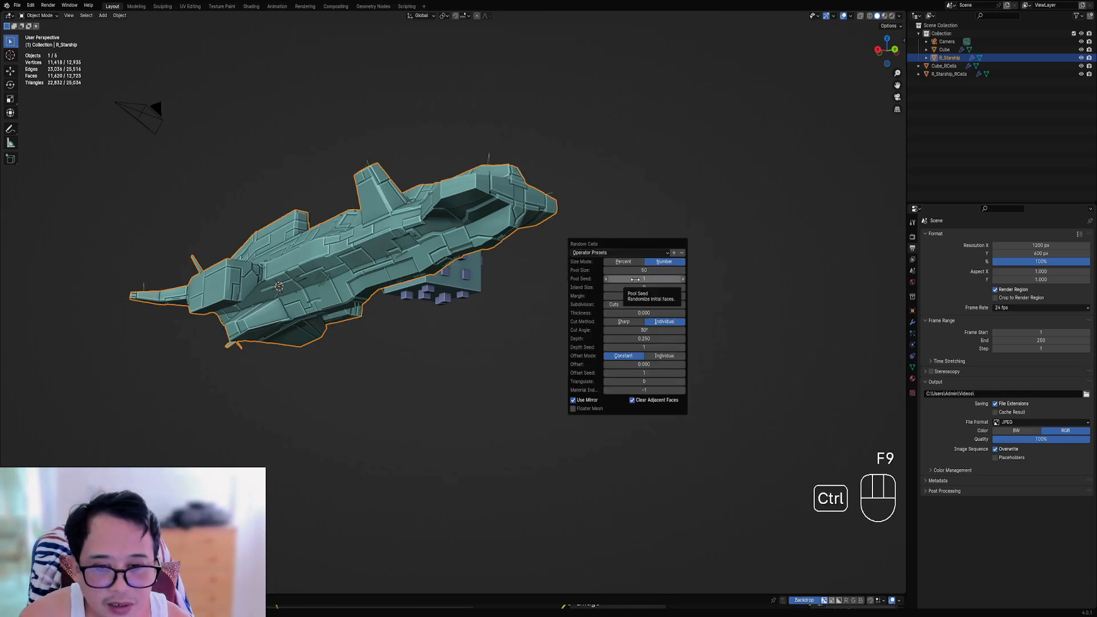
{"action": "scroll", "coordinate": [635, 279], "scroll_direction": "up", "scroll_amount": 1, "text": "ctrl"}
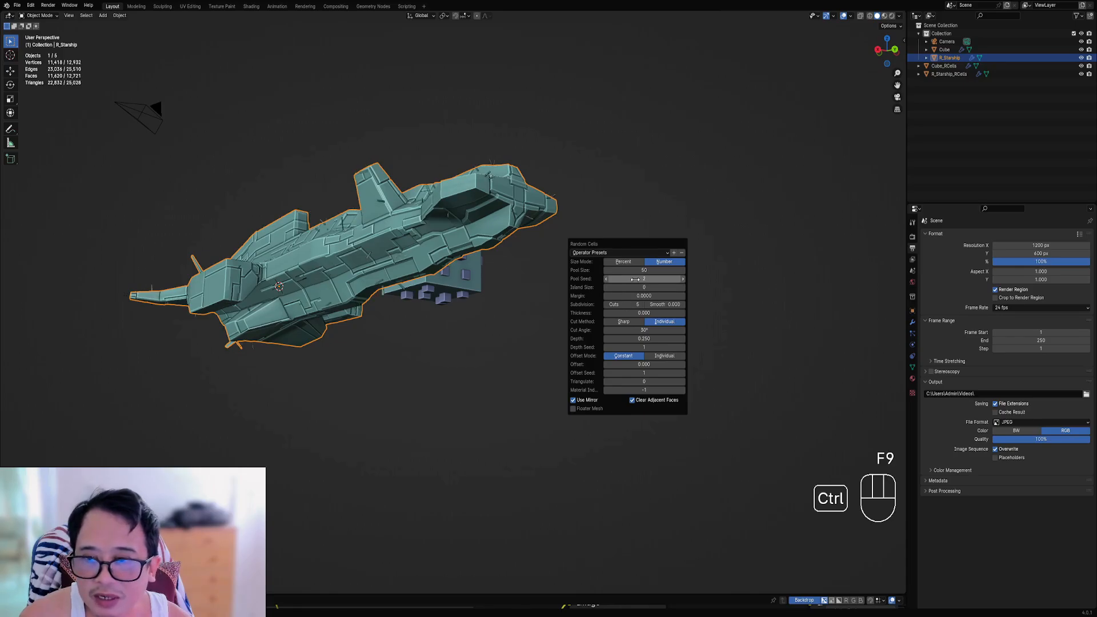
{"action": "scroll", "coordinate": [635, 279], "scroll_direction": "up", "scroll_amount": 1, "text": "ctrl"}
{"action": "scroll", "coordinate": [634, 279], "scroll_direction": "up", "scroll_amount": 1, "text": "ctrl"}
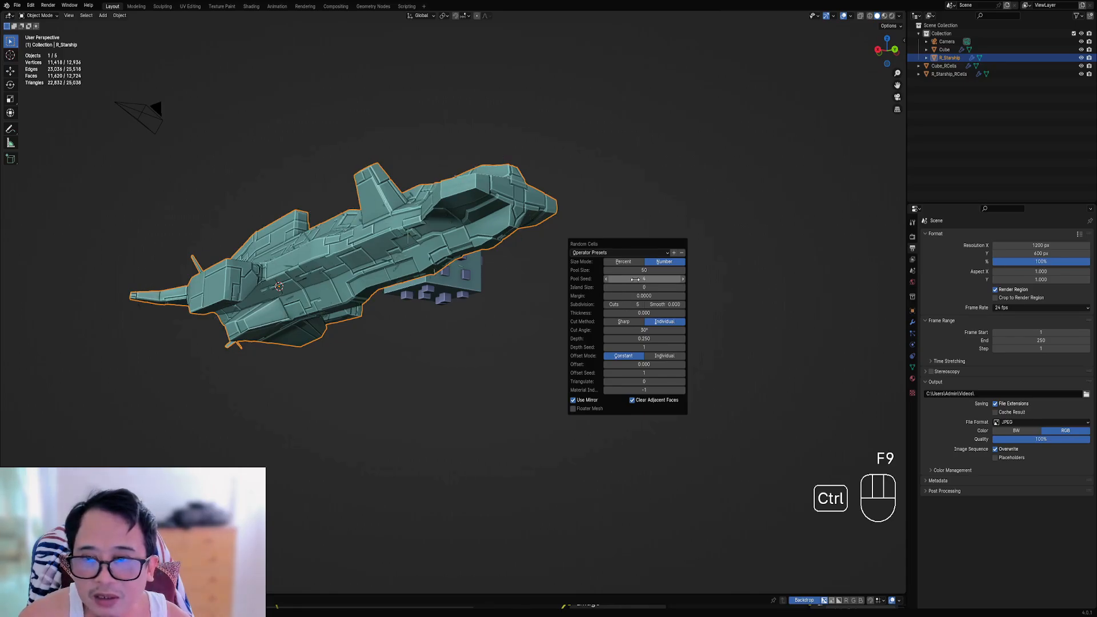
{"action": "scroll", "coordinate": [635, 279], "scroll_direction": "up", "scroll_amount": 1, "text": "ctrl"}
{"action": "scroll", "coordinate": [635, 279], "scroll_direction": "up", "scroll_amount": 1, "text": "ctrl"}
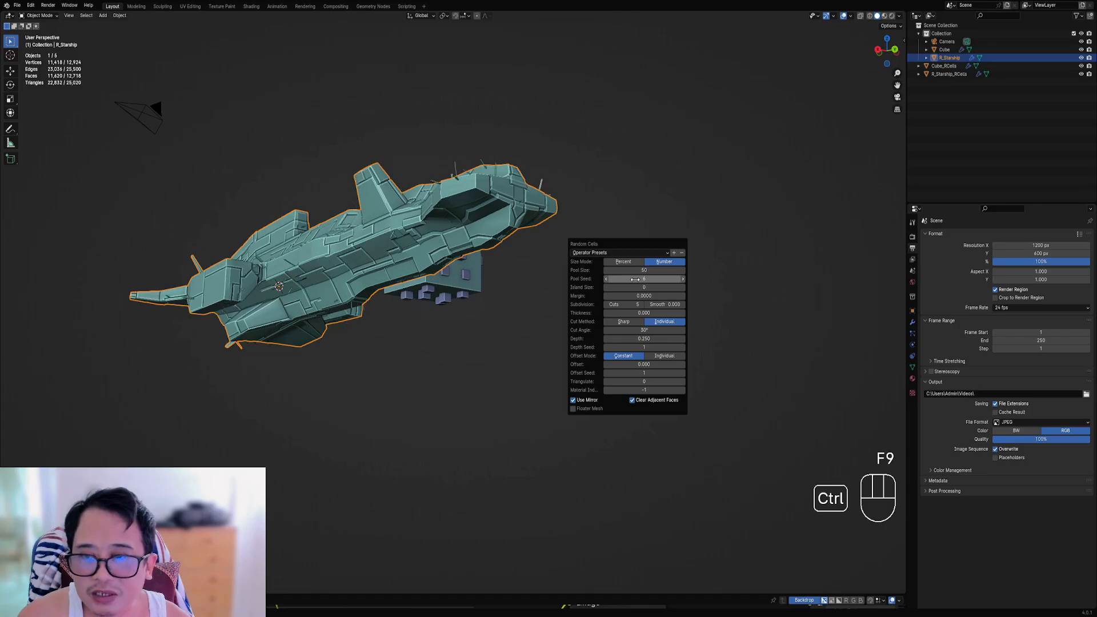
{"action": "scroll", "coordinate": [635, 279], "scroll_direction": "up", "scroll_amount": 1, "text": "ctrl"}
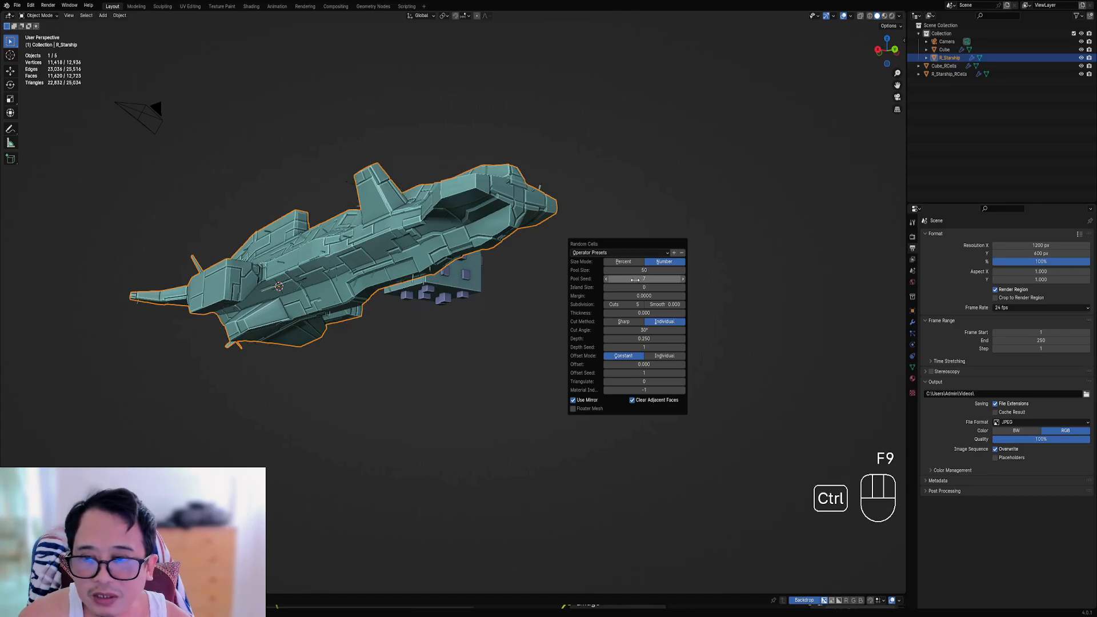
{"action": "scroll", "coordinate": [635, 279], "scroll_direction": "up", "scroll_amount": 1, "text": "ctrl"}
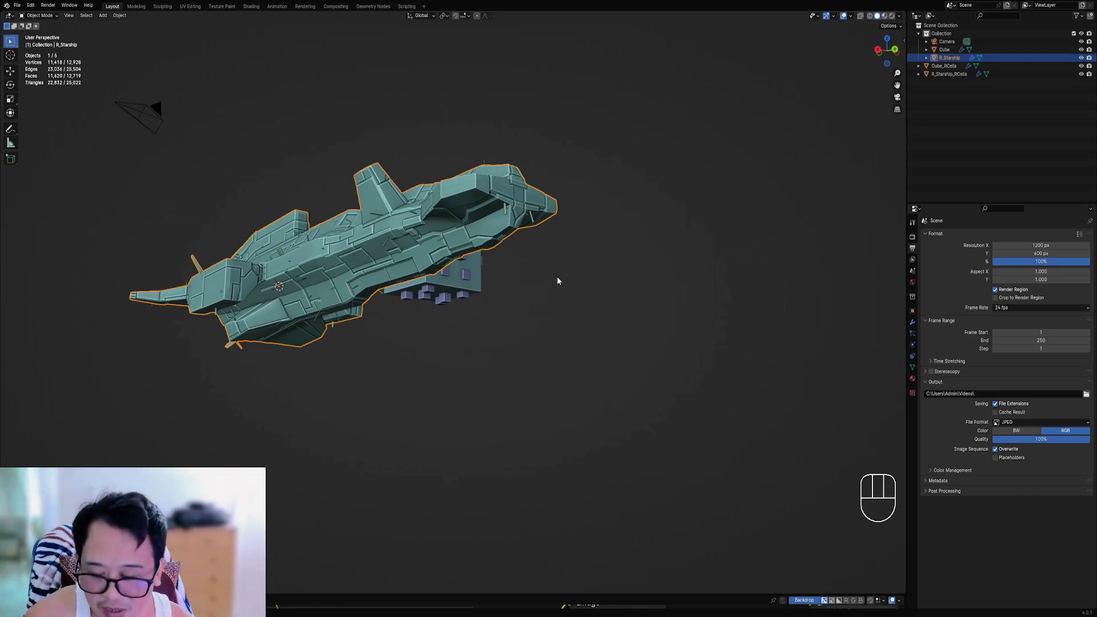
Step: Delete the starship's random cells and the starship itself
{"action": "key", "text": "F9"}
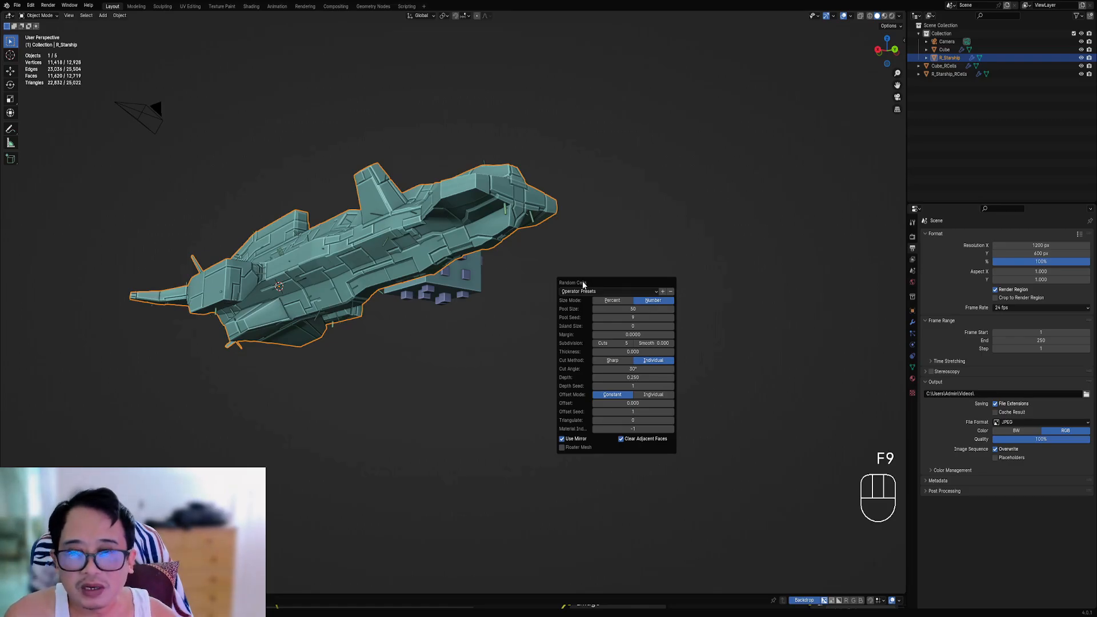
{"action": "middle_click_drag", "start_coordinate": [506, 244], "coordinate": [499, 278]}
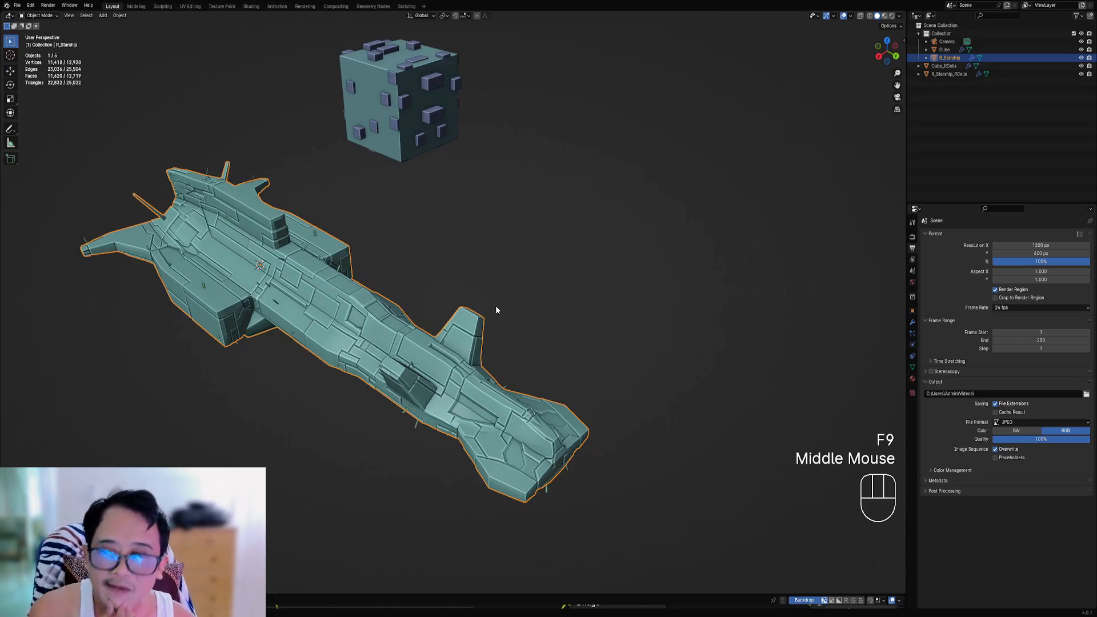
{"action": "right_click", "coordinate": [415, 407]}
{"action": "key", "text": "x"}
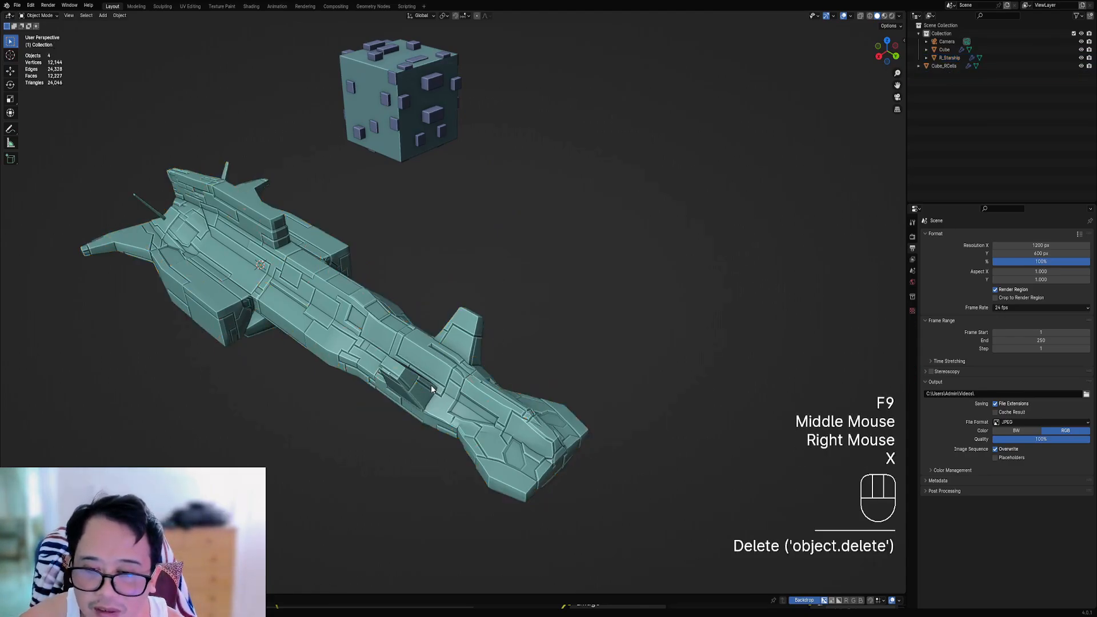
{"action": "right_click", "coordinate": [432, 384]}
{"action": "key", "text": "x"}
Step: Save the file, select the cube and check its selected faces in Edit Mode
{"action": "scroll", "coordinate": [432, 384], "scroll_direction": "down", "scroll_amount": 3}
{"action": "middle_click_drag", "start_coordinate": [434, 160], "coordinate": [577, 302], "text": "shift"}
{"action": "scroll", "coordinate": [440, 369], "scroll_direction": "up", "scroll_amount": 2}
{"action": "key", "text": "ctrl+s"}
{"action": "right_click", "coordinate": [438, 352]}
{"action": "scroll", "coordinate": [489, 358], "scroll_direction": "up", "scroll_amount": 2}
{"action": "key", "text": "Tab"}
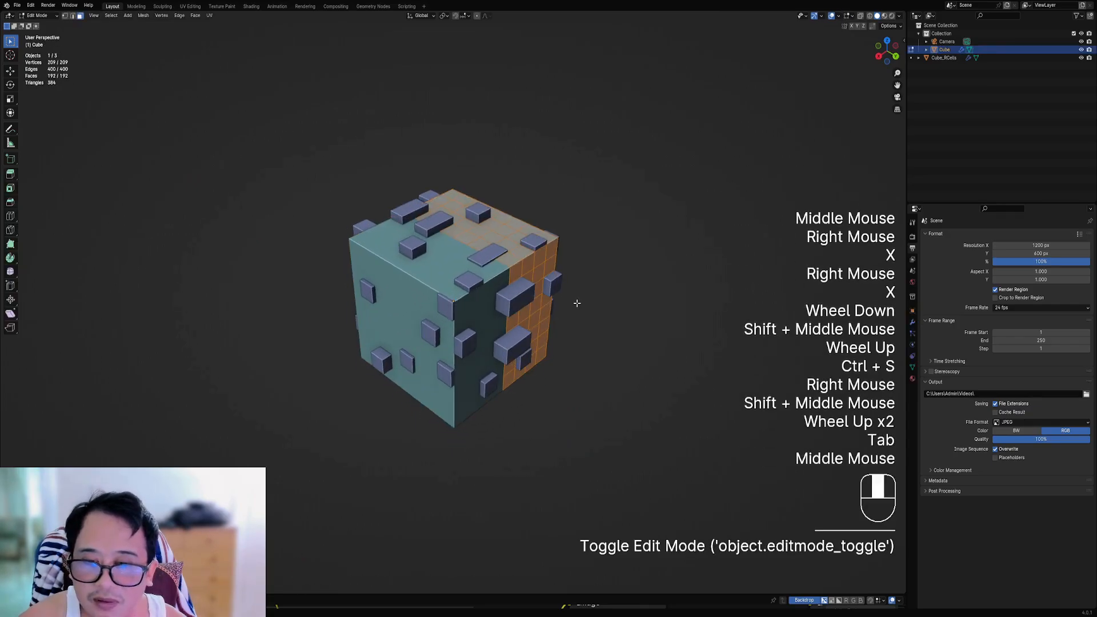
{"action": "key", "text": "Tab"}
Step: Delete the random cells object on the cube
{"action": "scroll", "coordinate": [522, 360], "scroll_direction": "down", "scroll_amount": 1}
{"action": "middle_click_drag", "start_coordinate": [522, 360], "coordinate": [492, 314], "text": "shift"}
{"action": "right_click", "coordinate": [417, 321]}
{"action": "key", "text": "x"}
{"action": "scroll", "coordinate": [493, 314], "scroll_direction": "up", "scroll_amount": 1}
Step: Generate Random Cells on the cube from the lights preset and increase the Subdivision Cuts to make the cells smaller
{"action": "key", "text": "shift+q"}
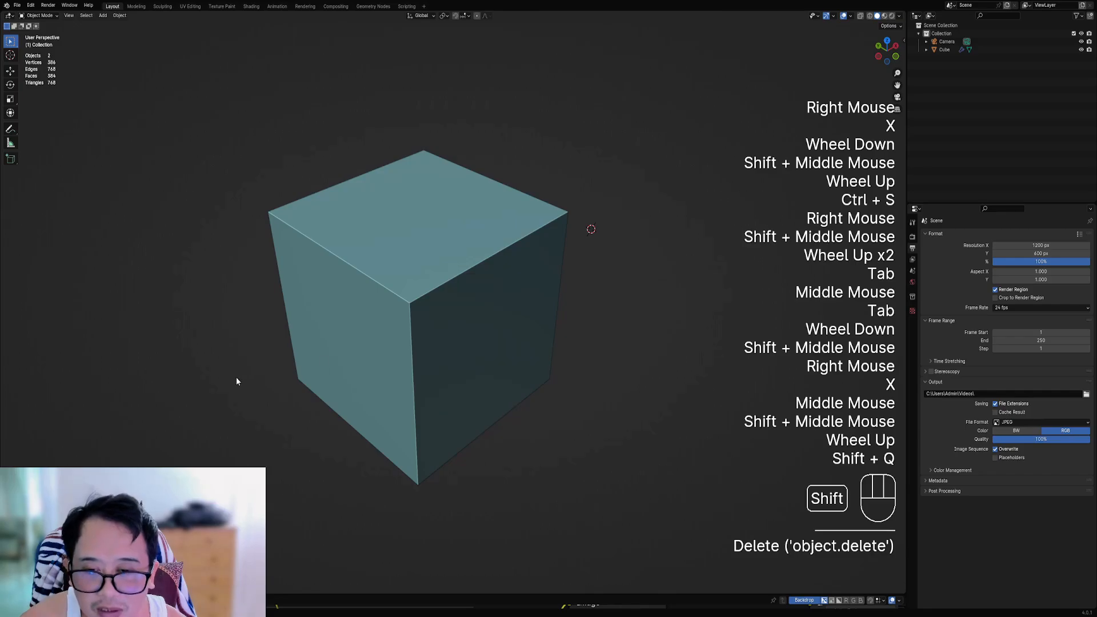
{"action": "right_click", "coordinate": [483, 286]}
{"action": "key", "text": "shift+q"}
{"action": "key", "text": "shift+q"}
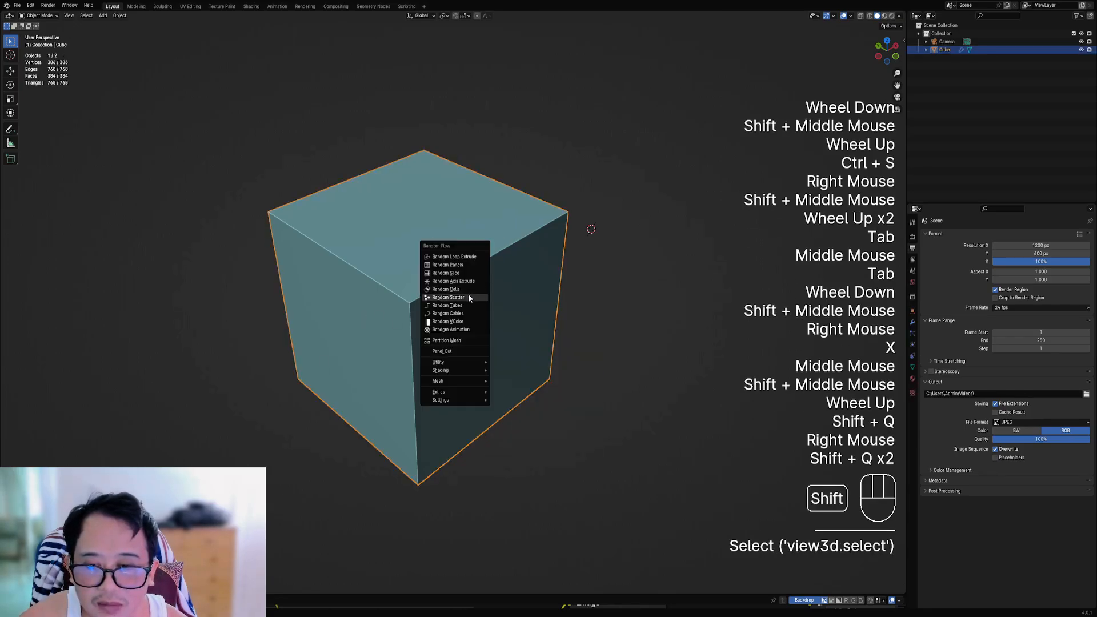
{"action": "left_click", "coordinate": [469, 298]}
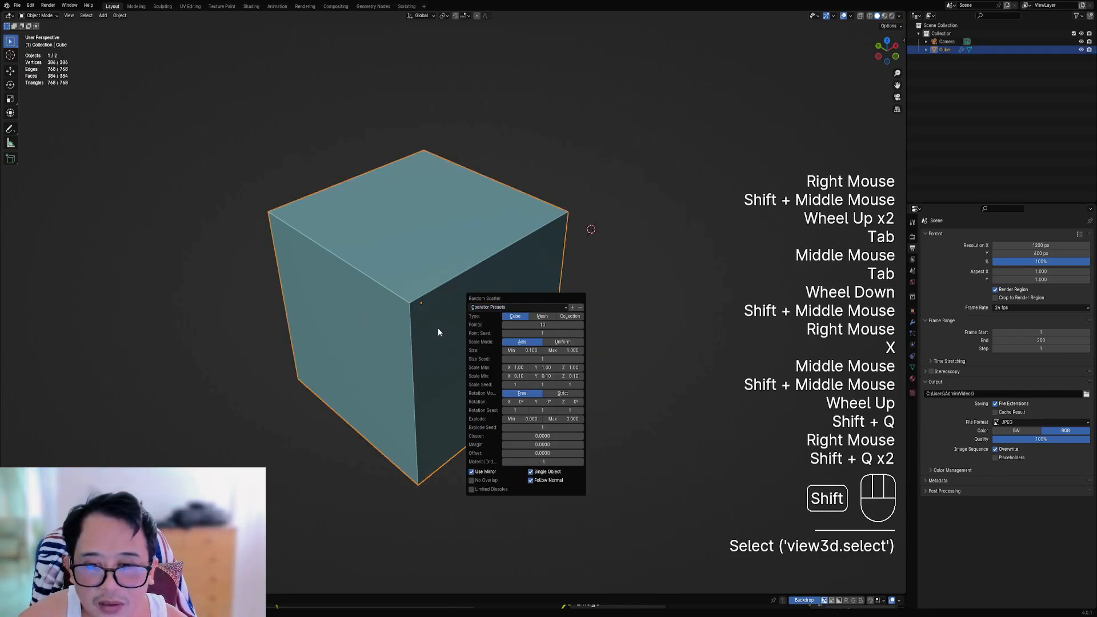
{"action": "key", "text": "shift+q"}
{"action": "left_click", "coordinate": [474, 273]}
{"action": "left_click", "coordinate": [506, 287]}
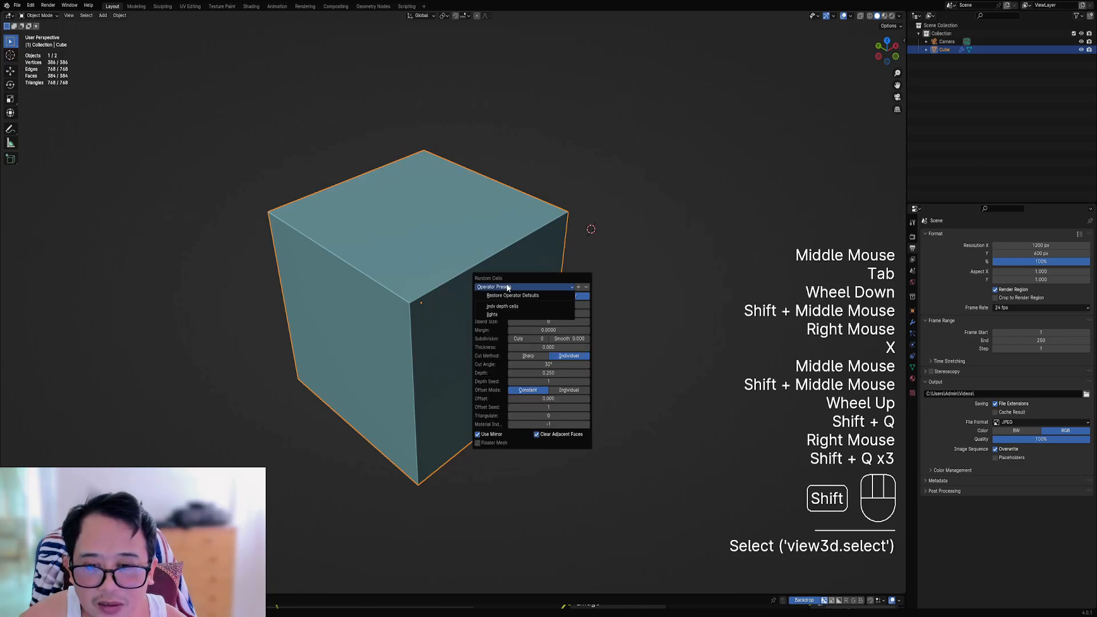
{"action": "left_click", "coordinate": [511, 314]}
{"action": "scroll", "coordinate": [529, 337], "scroll_direction": "up", "scroll_amount": 6, "text": "ctrl"}
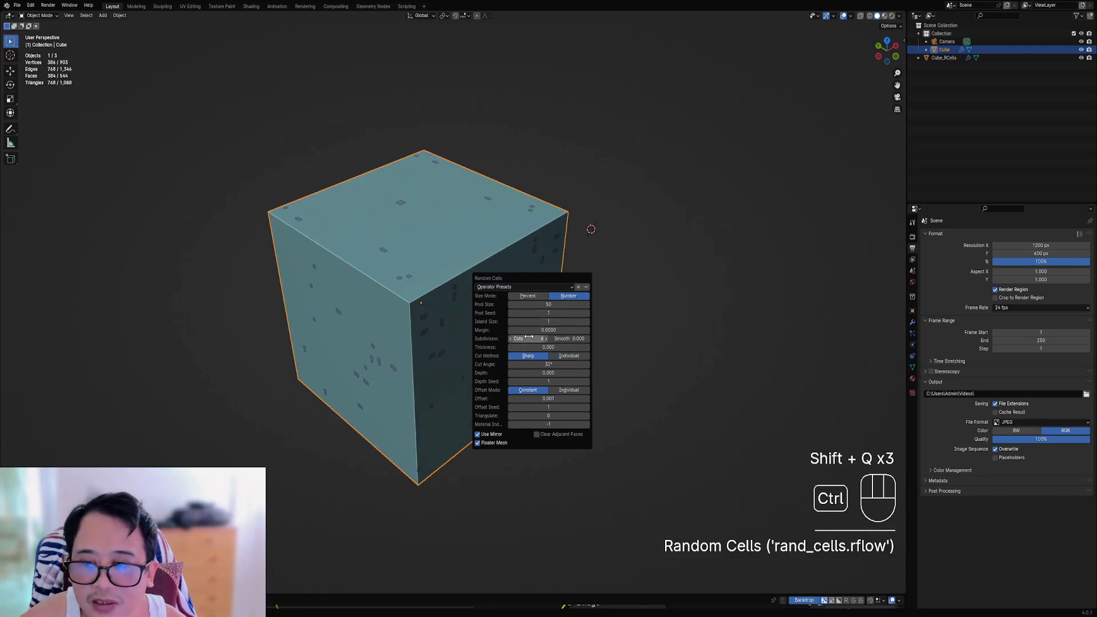
{"action": "scroll", "coordinate": [529, 337], "scroll_direction": "up", "scroll_amount": 3, "text": "ctrl"}
Step: Delete the cube's lights cells, undo that to look at them once more, and delete them again
{"action": "right_click", "coordinate": [423, 265]}
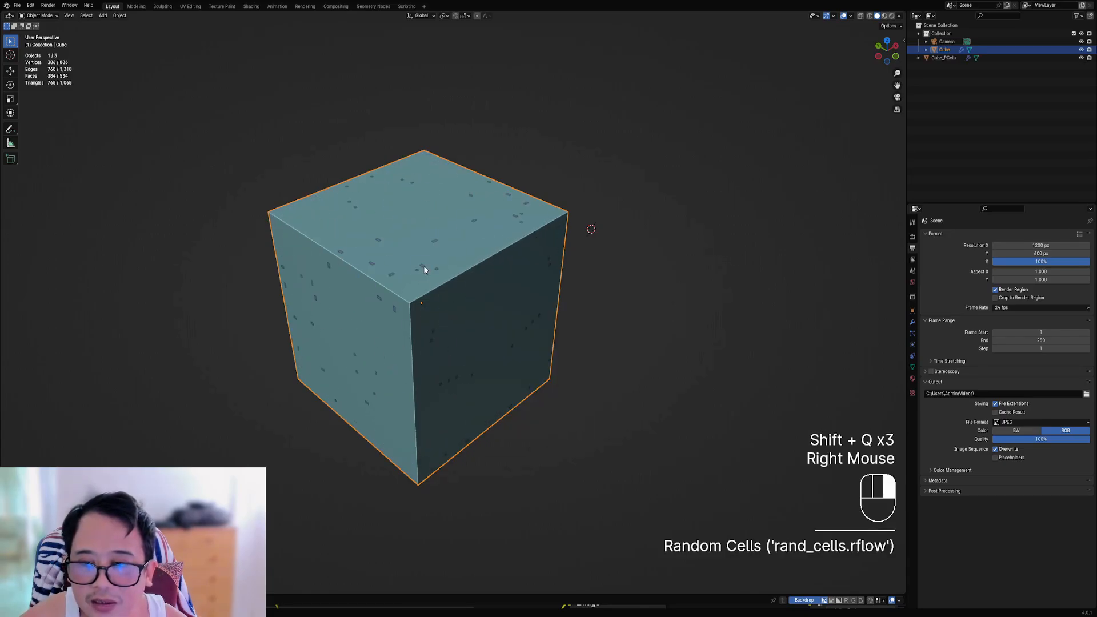
{"action": "key", "text": "x"}
{"action": "left_click", "coordinate": [360, 313]}
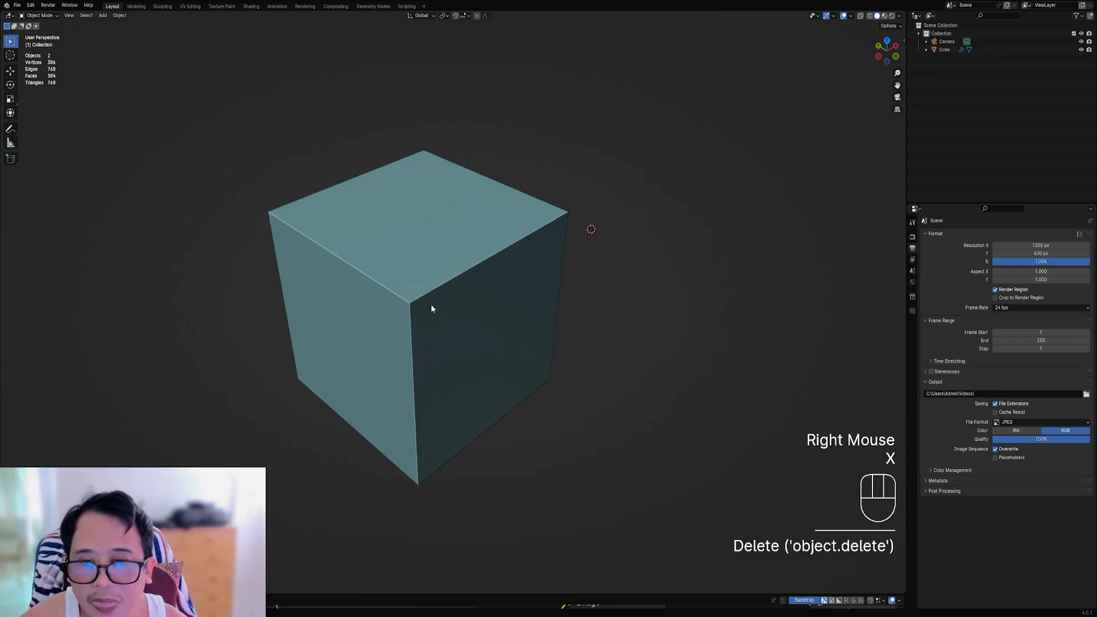
{"action": "key", "text": "ctrl+z"}
{"action": "left_click_drag", "start_coordinate": [562, 595], "coordinate": [196, 421]}
{"action": "left_click", "coordinate": [10, 428]}
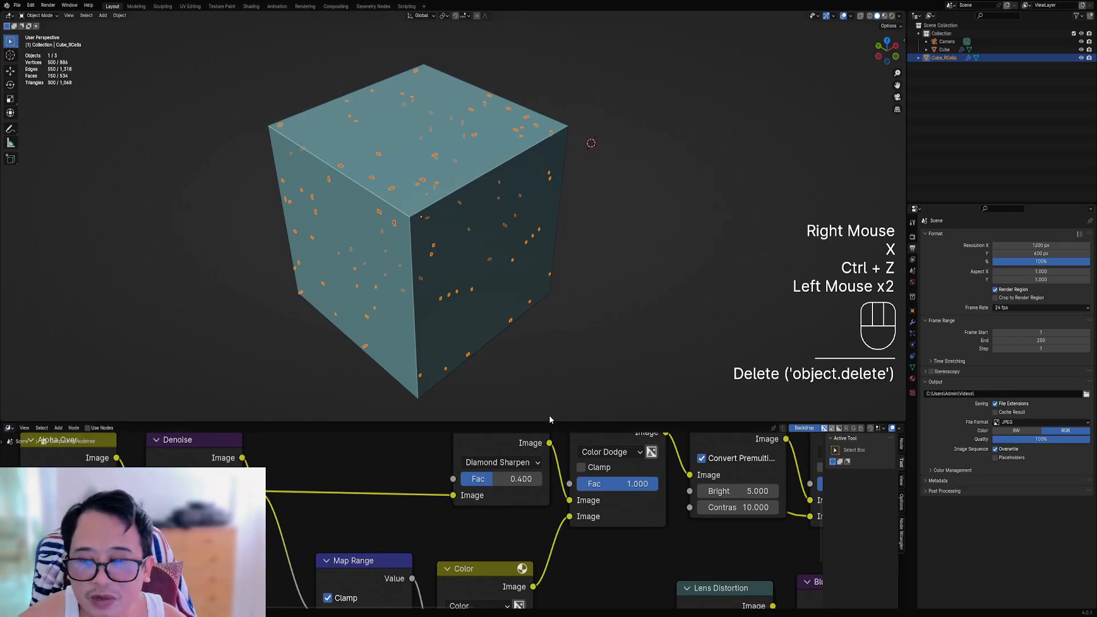
{"action": "left_click_drag", "start_coordinate": [551, 423], "coordinate": [507, 517]}
{"action": "key", "text": "x"}
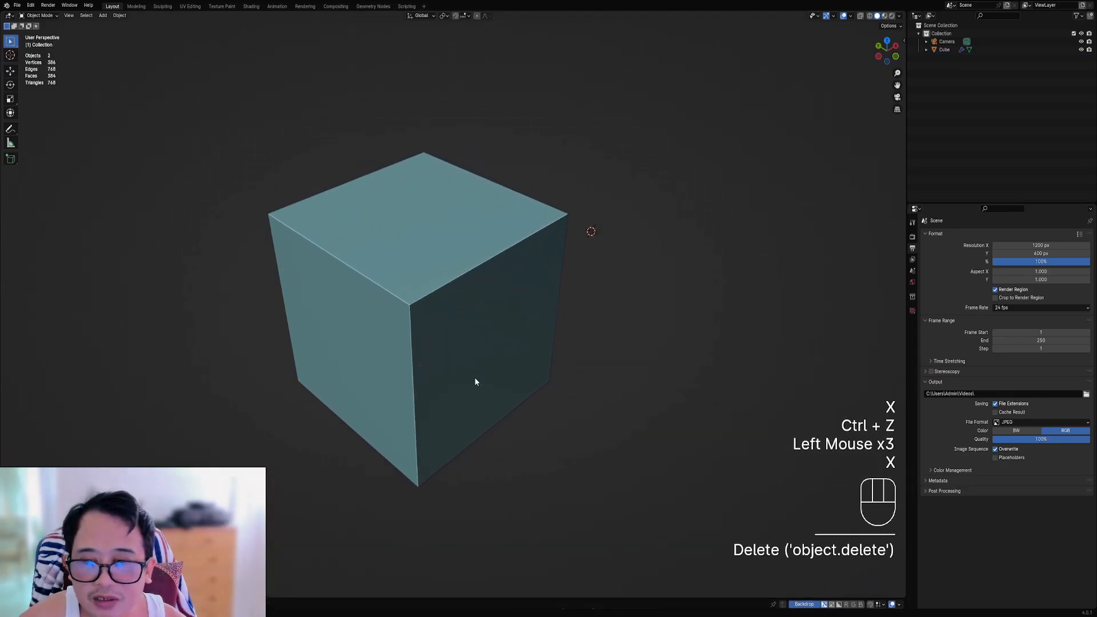
Step: Select all the cube's faces, run Random Scatter on the cube with type Cube and increase the Points
{"action": "right_click", "coordinate": [472, 293]}
{"action": "key", "text": "Tab"}
{"action": "key", "text": "a"}
{"action": "key", "text": "Tab"}
{"action": "key", "text": "shift+q"}
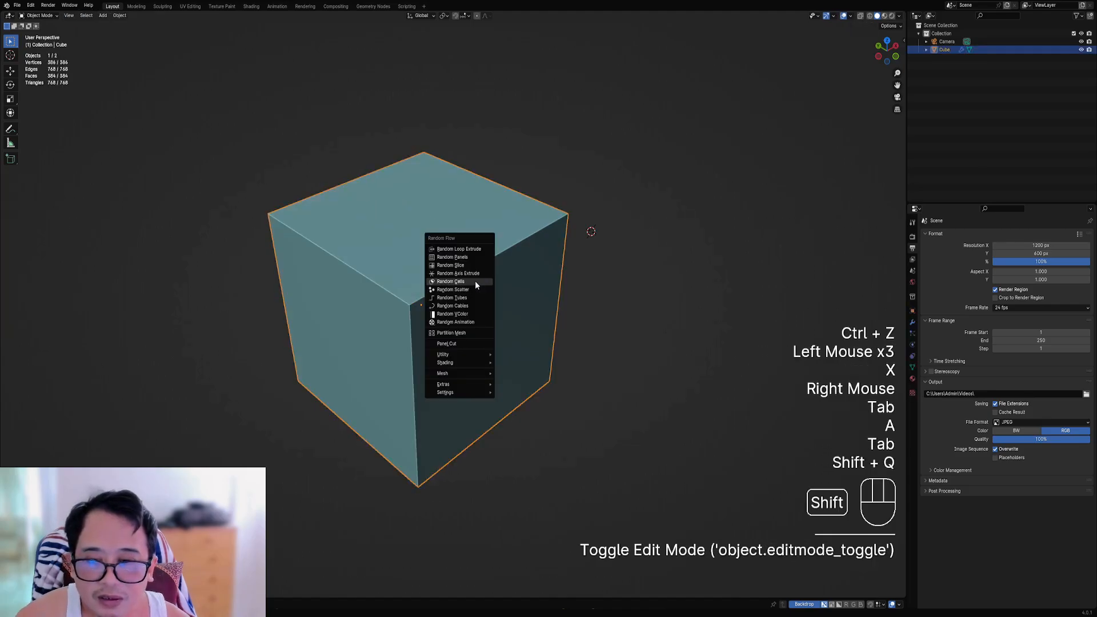
{"action": "left_click", "coordinate": [472, 291]}
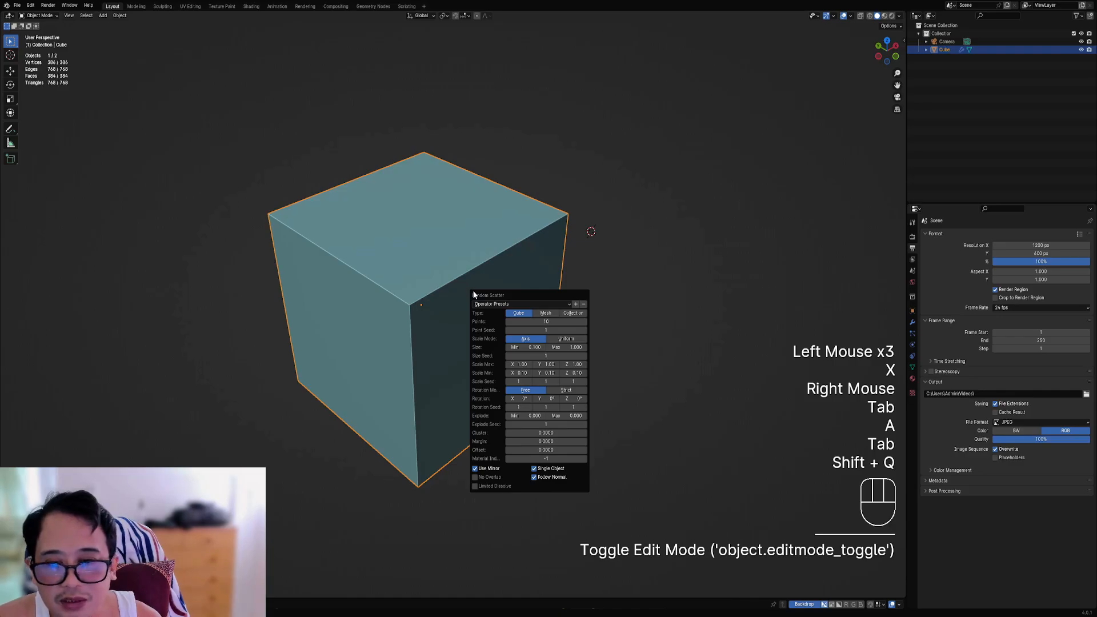
{"action": "left_click", "coordinate": [526, 313]}
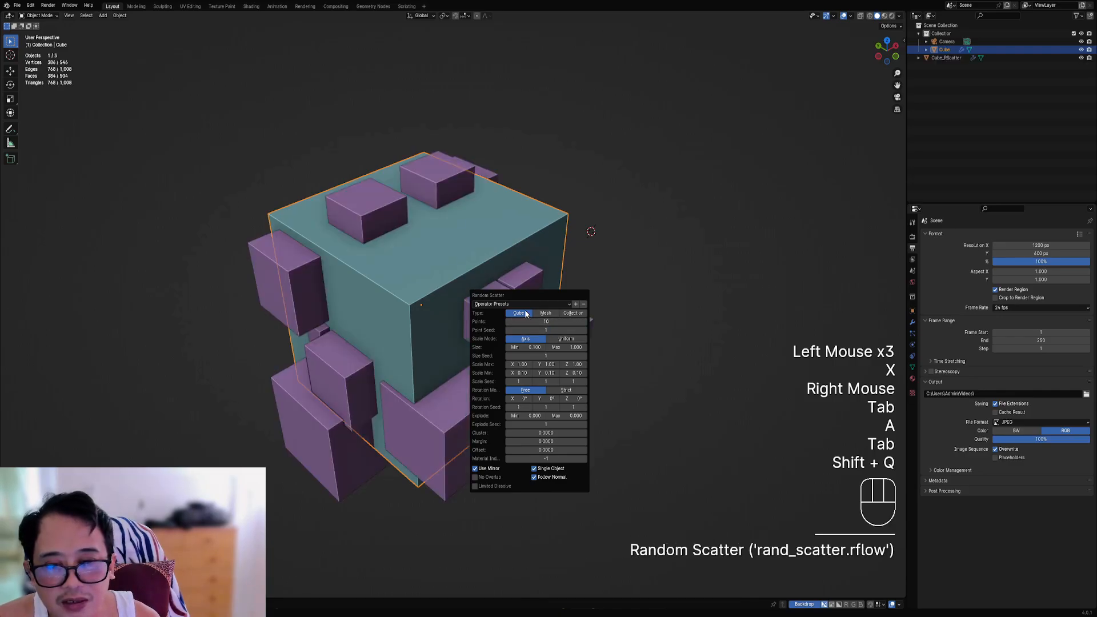
{"action": "mouse_move", "coordinate": [537, 322]}
{"action": "left_mouse_down"}
{"action": "mouse_move", "coordinate": [594, 321]}
{"action": "mouse_move", "coordinate": [515, 322]}
{"action": "mouse_move", "coordinate": [566, 321]}
{"action": "mouse_move", "coordinate": [535, 322]}
{"action": "left_mouse_up"}
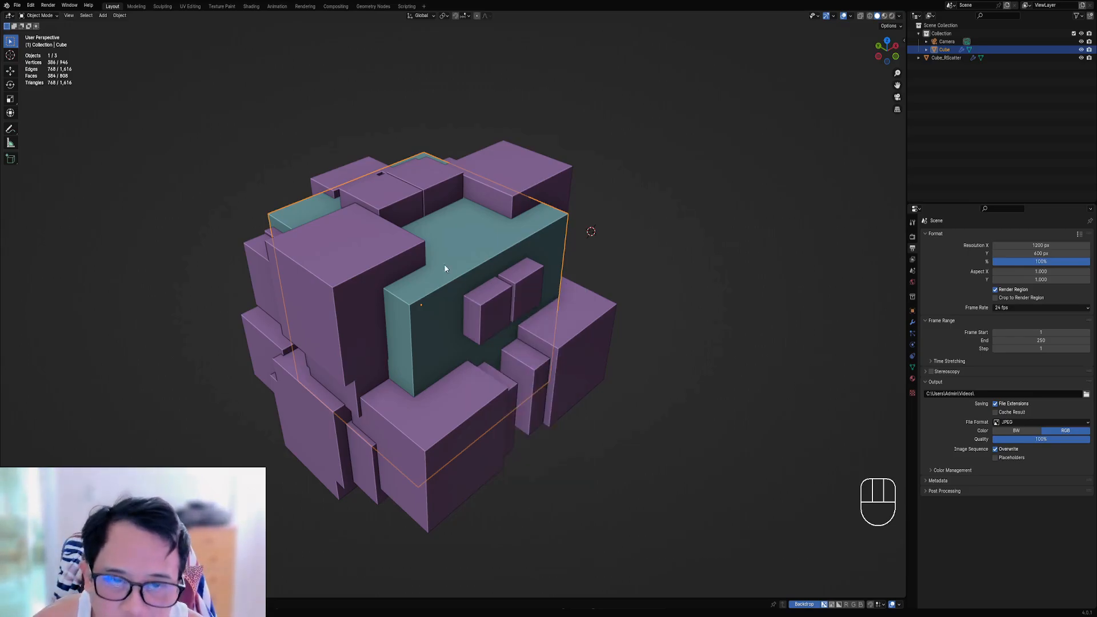
Step: Delete the scattered cubes object
{"action": "scroll", "coordinate": [354, 272], "scroll_direction": "down", "scroll_amount": 1}
{"action": "right_click", "coordinate": [364, 266]}
{"action": "key", "text": "x"}
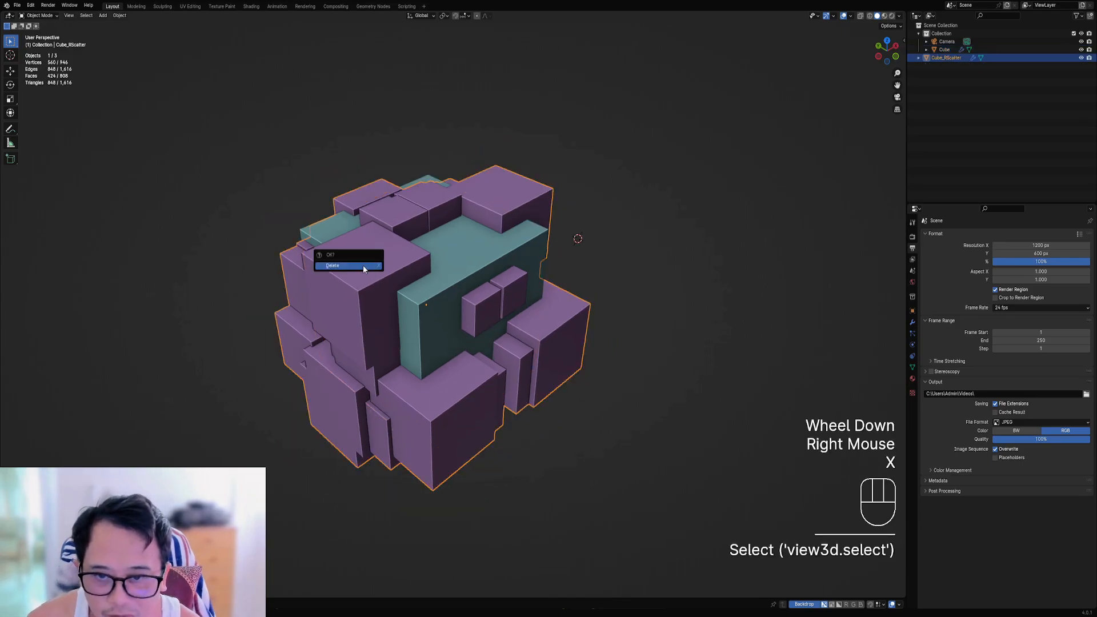
Step: Delete the old scatter object and add a loop cut around the cube beside its mirrored centre
{"action": "right_click", "coordinate": [362, 265]}
{"action": "key", "text": "Tab"}
{"action": "middle_click_drag", "start_coordinate": [432, 266], "coordinate": [469, 309]}
{"action": "key", "text": "ctrl+r"}
{"action": "left_click", "coordinate": [459, 293]}
{"action": "left_click", "coordinate": [462, 293]}
Step: Select the central face loop around the cube and inset it with zero thickness and about 0.1 m inward depth to sink a groove
{"action": "scroll", "coordinate": [468, 308], "scroll_direction": "up", "scroll_amount": 2}
{"action": "key", "text": "3"}
{"action": "right_click", "coordinate": [429, 300], "text": "alt+shift"}
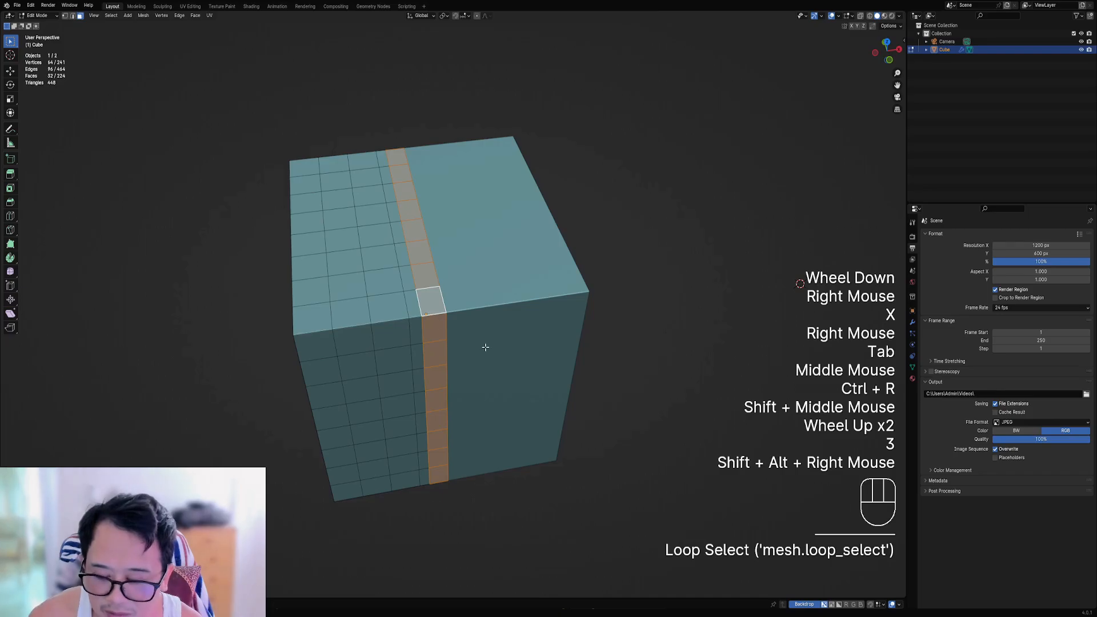
{"action": "key", "text": "i"}
{"action": "key", "text": "ctrl"}
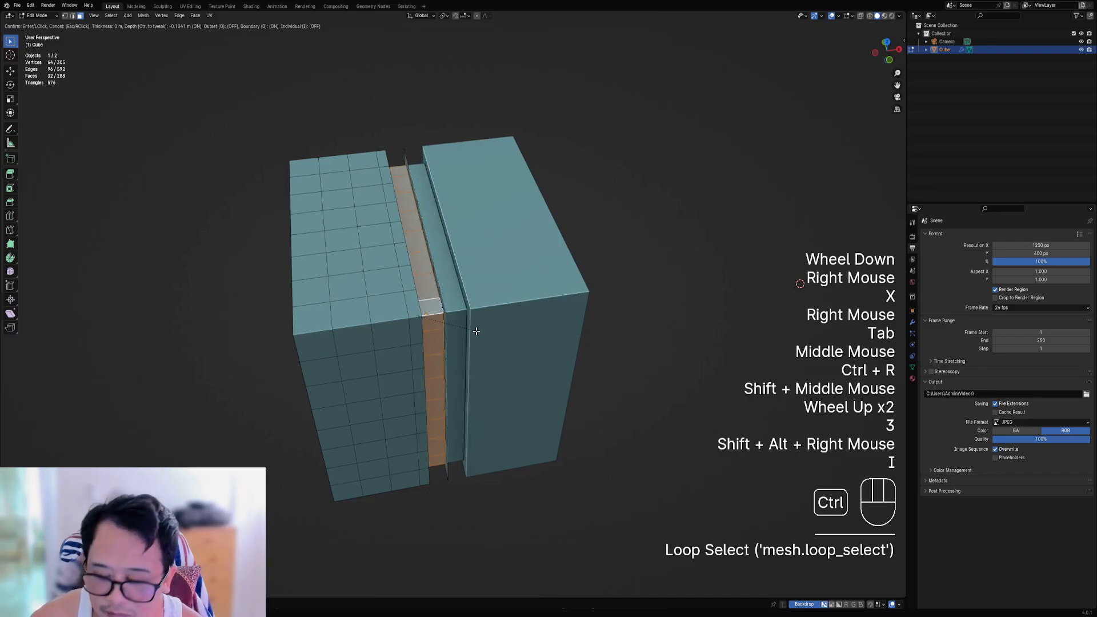
{"action": "left_click", "coordinate": [475, 331]}
{"action": "middle_click_drag", "start_coordinate": [476, 332], "coordinate": [404, 331]}
{"action": "key", "text": "Tab"}
{"action": "scroll", "coordinate": [404, 331], "scroll_direction": "up", "scroll_amount": 1}
Step: Select the full strip of floor faces along the top side of the groove
{"action": "key", "text": "Tab"}
{"action": "key", "text": "3"}
{"action": "right_click", "coordinate": [379, 345]}
{"action": "right_click", "coordinate": [532, 155], "text": "ctrl"}
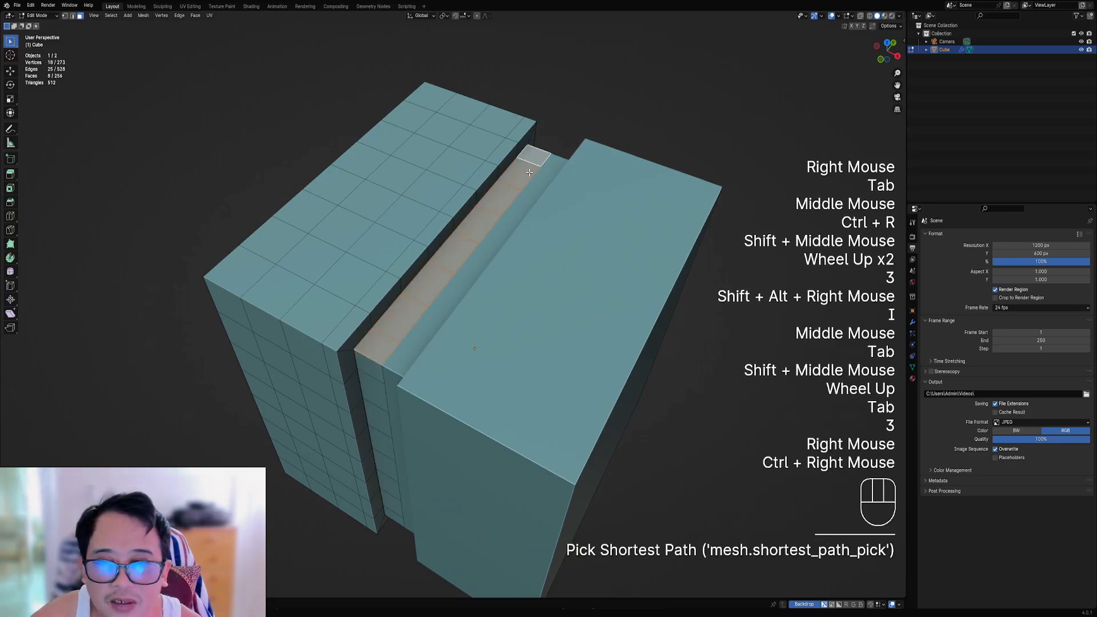
Step: Run Random Scatter on the selected faces using the Cube type, 80 points, maximum size 0.081 and size seed 7
{"action": "key", "text": "Tab"}
{"action": "key", "text": "shift+q"}
{"action": "left_click", "coordinate": [540, 200]}
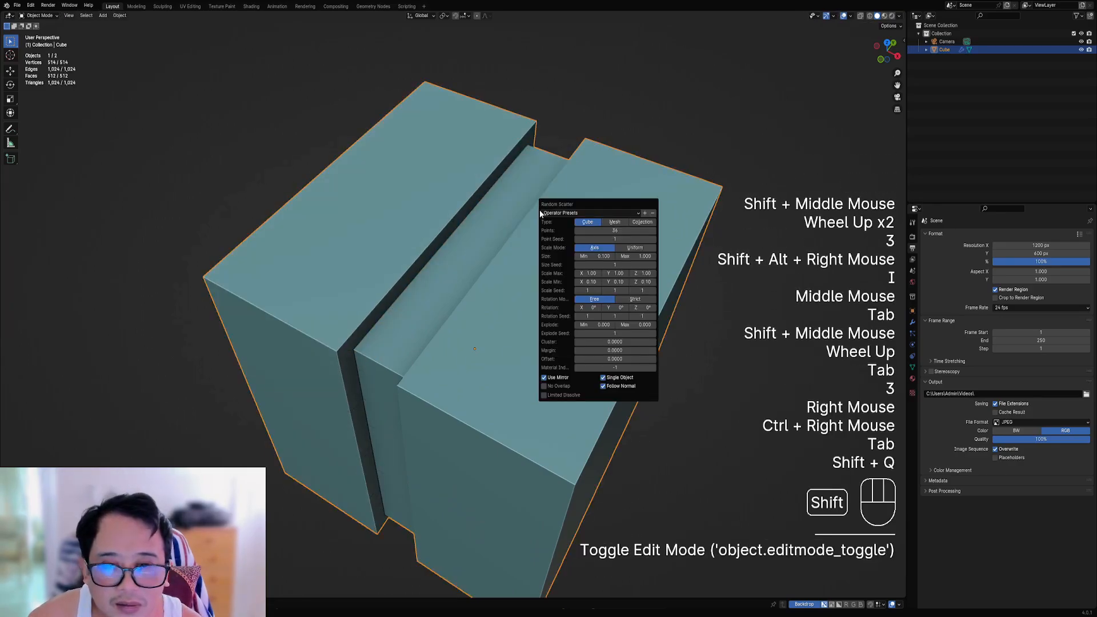
{"action": "left_click", "coordinate": [615, 222]}
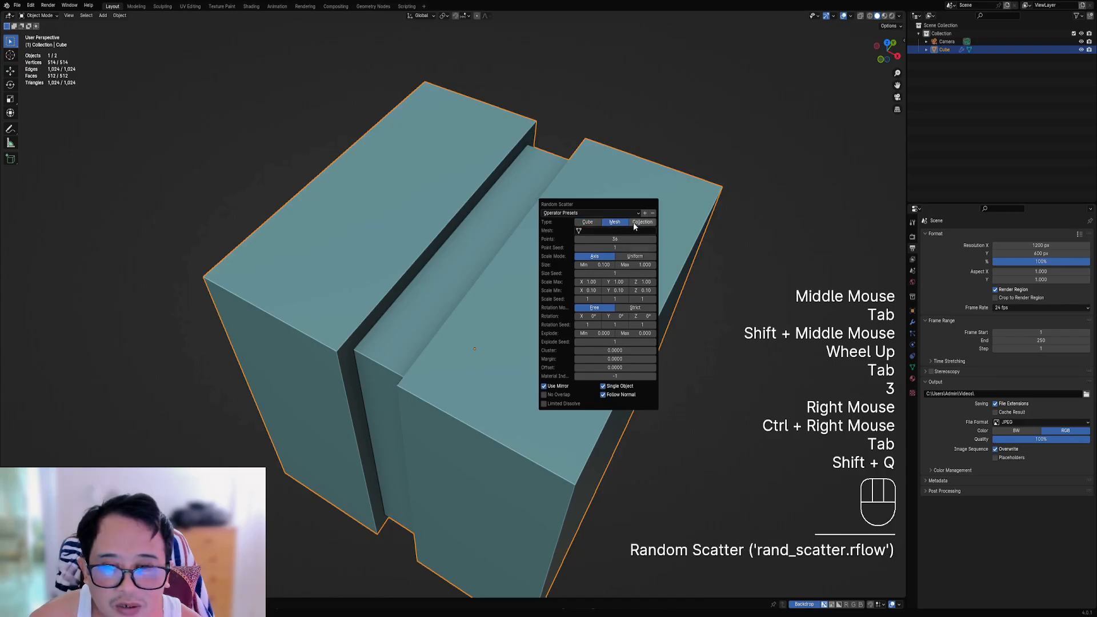
{"action": "left_click", "coordinate": [633, 222]}
{"action": "left_click", "coordinate": [581, 222]}
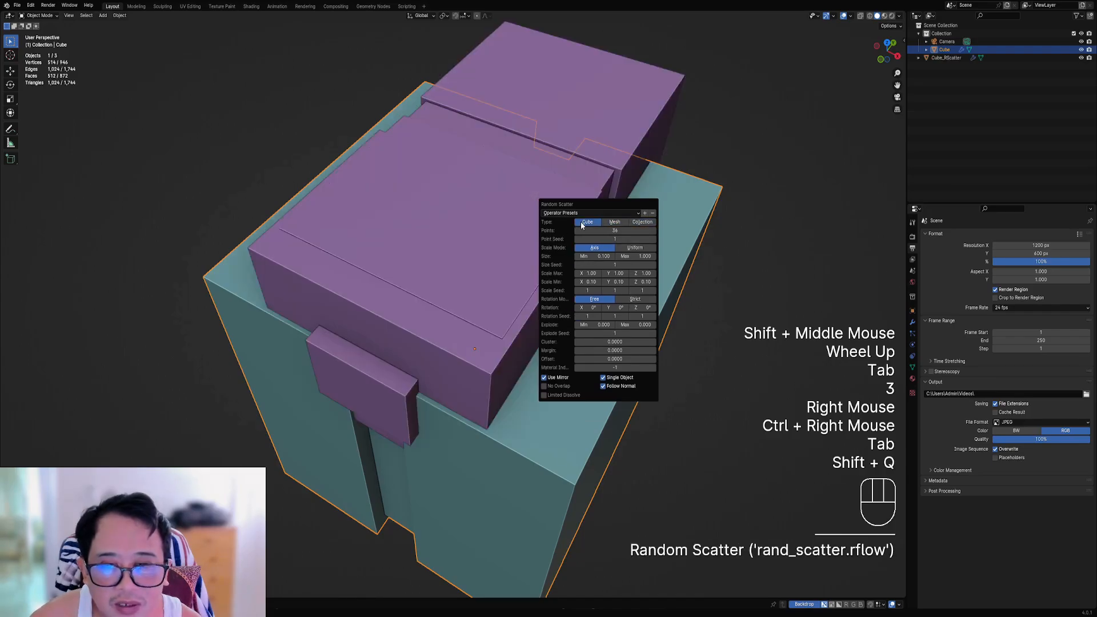
{"action": "left_click_drag", "start_coordinate": [594, 231], "coordinate": [579, 257]}
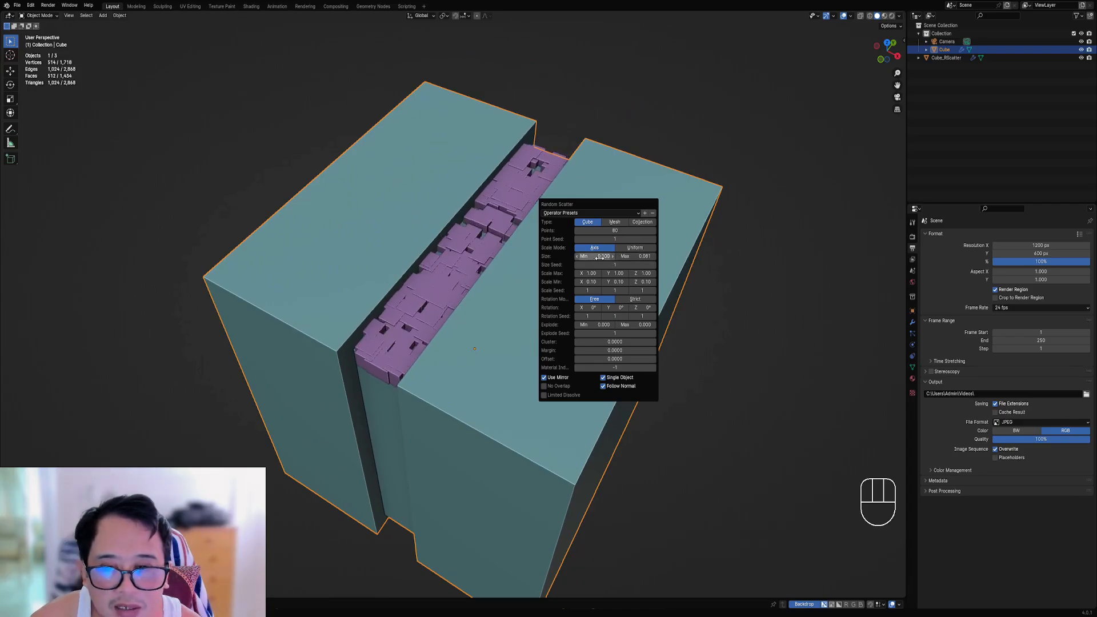
{"action": "scroll", "coordinate": [598, 265], "scroll_direction": "up", "scroll_amount": 6, "text": "ctrl"}
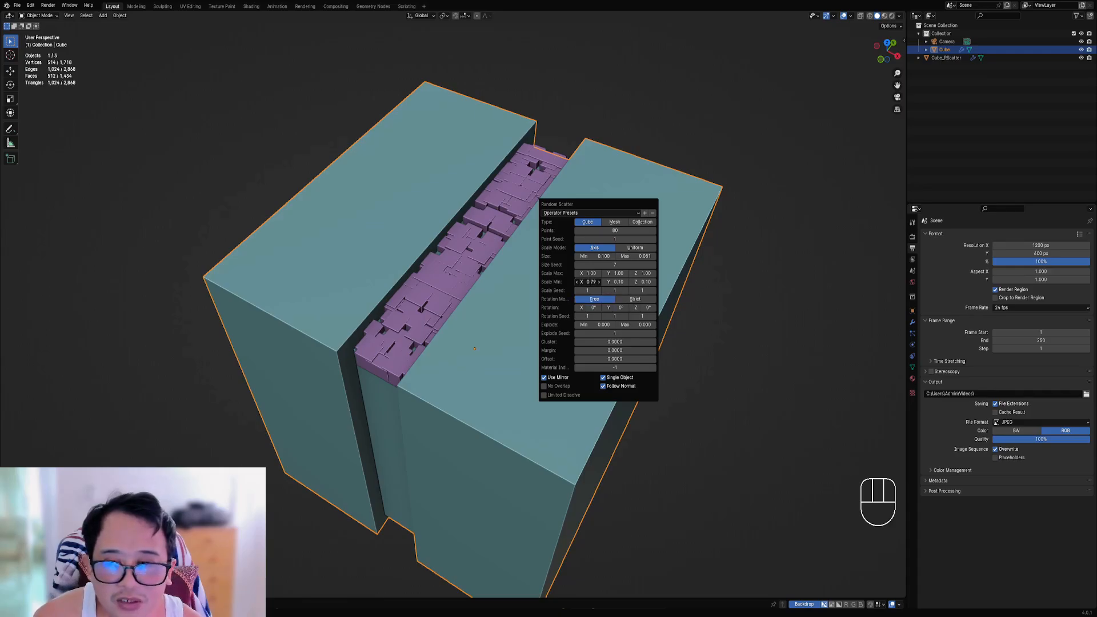
Step: Try raising the scatter's minimum X scale
{"action": "left_click_drag", "start_coordinate": [587, 282], "coordinate": [365, 282]}
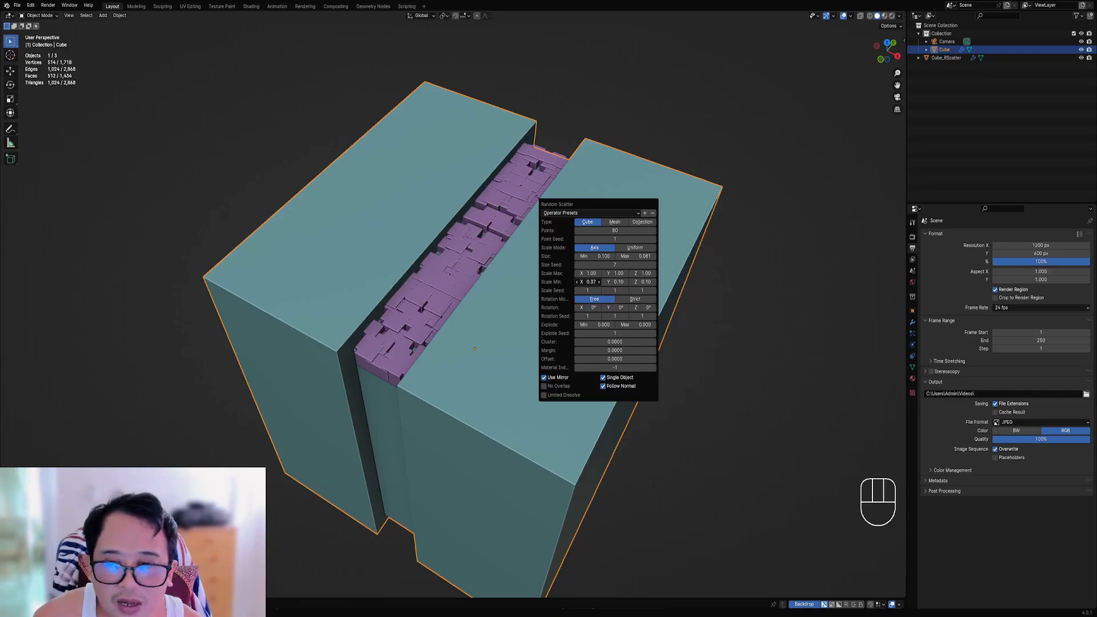
{"action": "mouse_move", "coordinate": [587, 282]}
{"action": "left_mouse_down"}
{"action": "mouse_move", "coordinate": [668, 273]}
{"action": "mouse_move", "coordinate": [411, 273]}
{"action": "mouse_move", "coordinate": [587, 274]}
{"action": "left_mouse_up"}
{"action": "right_click", "coordinate": [588, 281]}
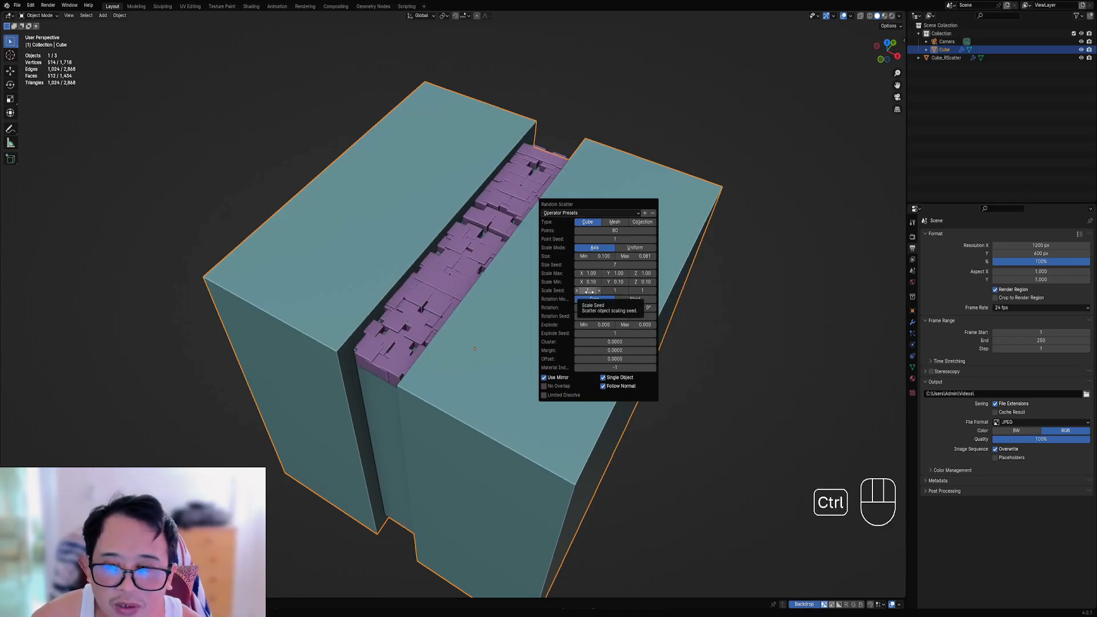
Step: Set the scatter's scale seeds to 2, 6 and 5 for X, Y and Z
{"action": "scroll", "coordinate": [589, 291], "scroll_direction": "up", "scroll_amount": 1, "text": "ctrl"}
{"action": "scroll", "coordinate": [615, 291], "scroll_direction": "up", "scroll_amount": 2, "text": "ctrl"}
{"action": "scroll", "coordinate": [642, 291], "scroll_direction": "up", "scroll_amount": 4, "text": "ctrl"}
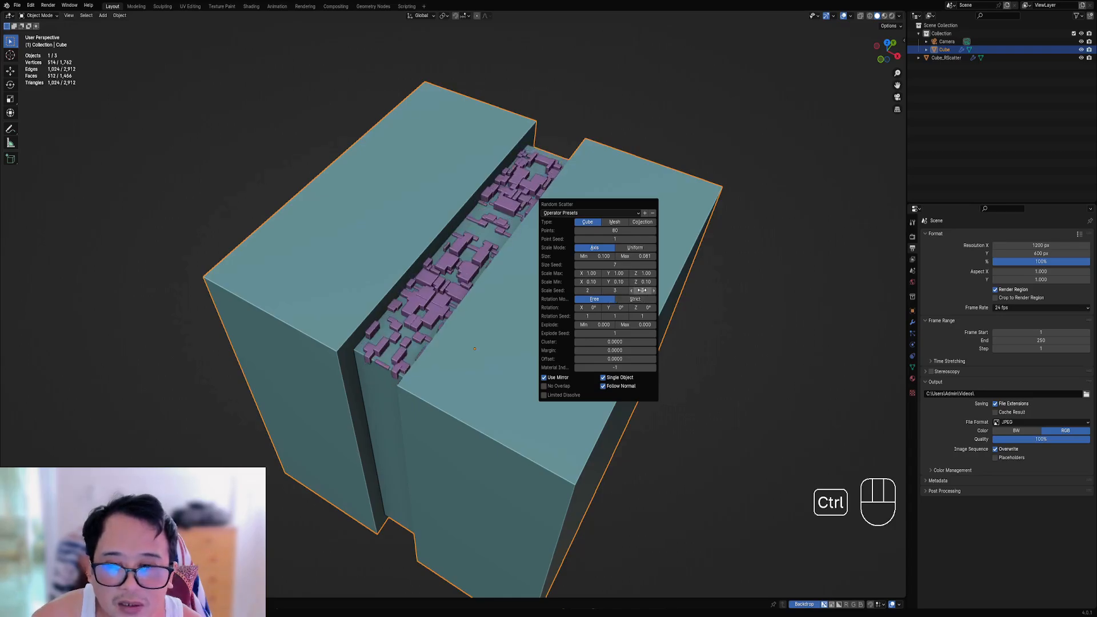
{"action": "scroll", "coordinate": [626, 291], "scroll_direction": "up", "scroll_amount": 3, "text": "ctrl"}
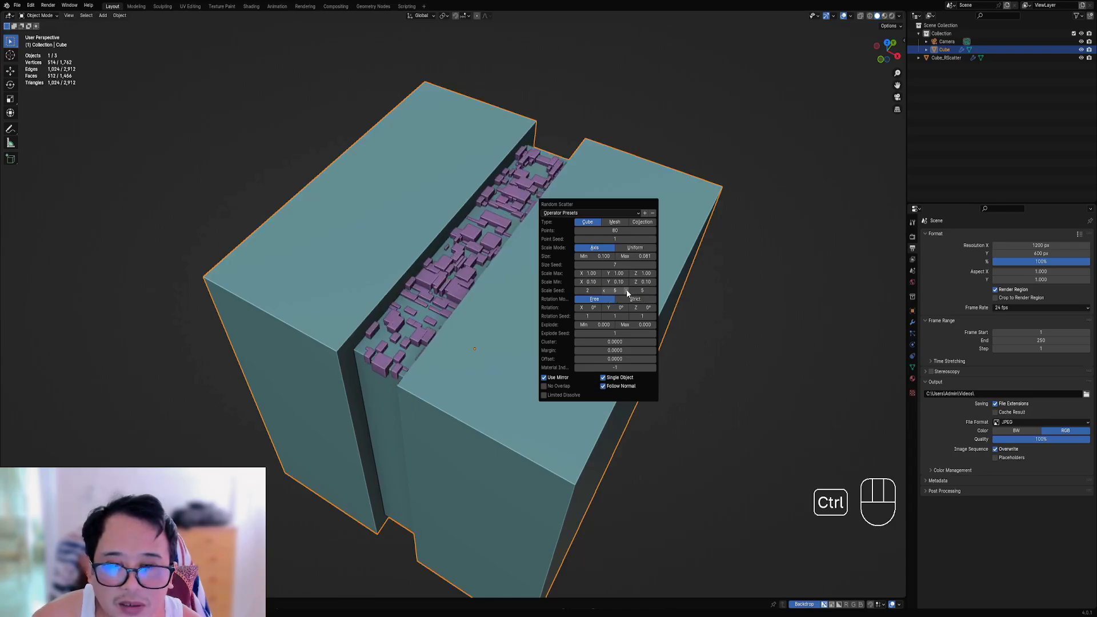
Step: Set the scatter's maximum Y scale to 2
{"action": "left_click", "coordinate": [616, 273]}
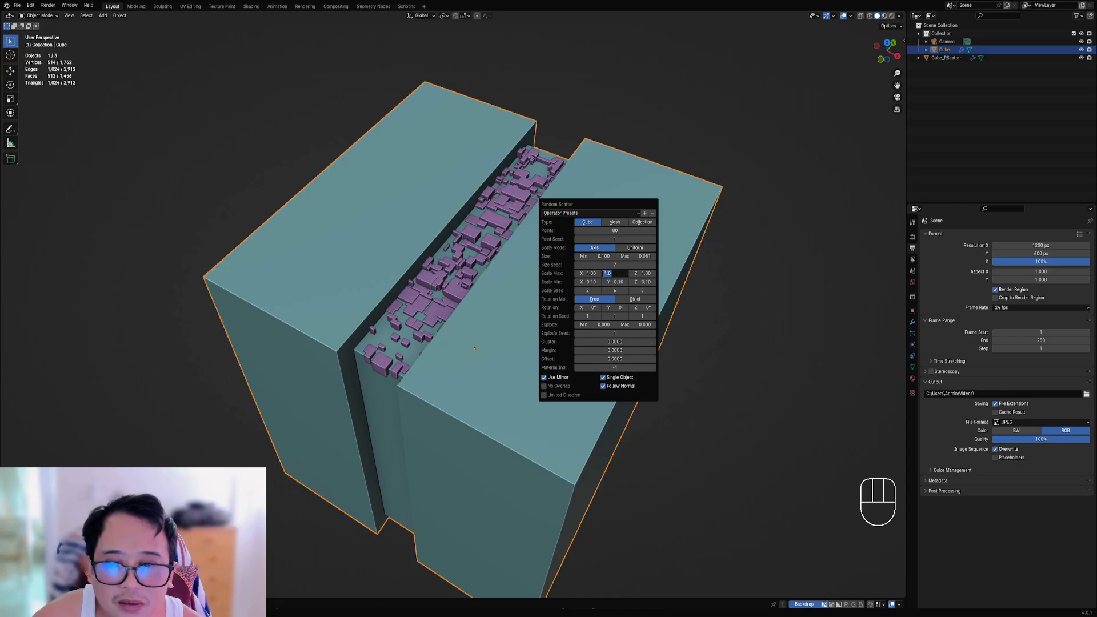
{"action": "type", "text": "2"}
{"action": "key", "text": "Return"}
Step: Try a maximum X scale of 2 on the scattered cubes and restore it to 1
{"action": "left_click", "coordinate": [587, 273]}
{"action": "type", "text": "2"}
{"action": "key", "text": "Return"}
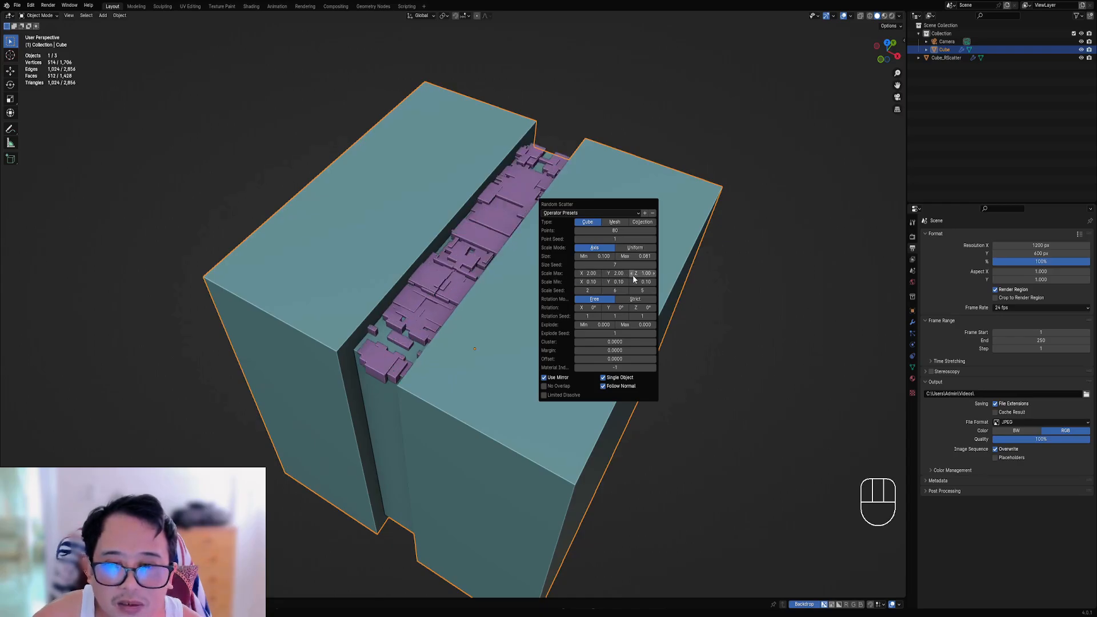
{"action": "left_click", "coordinate": [589, 273]}
{"action": "type", "text": "1"}
{"action": "key", "text": "Return"}
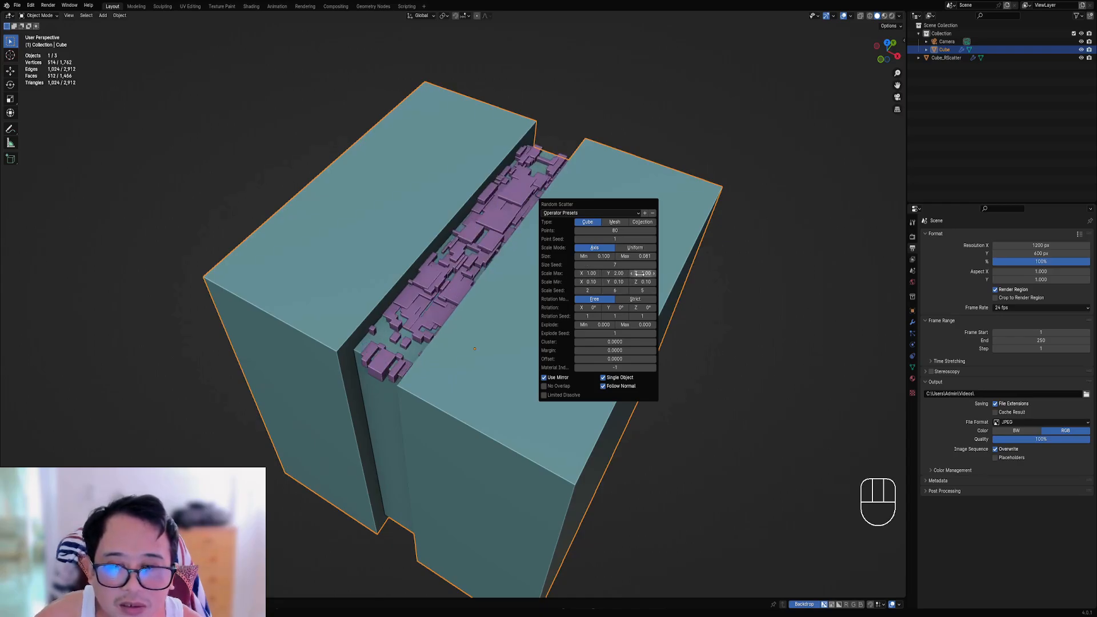
{"action": "left_click", "coordinate": [642, 274]}
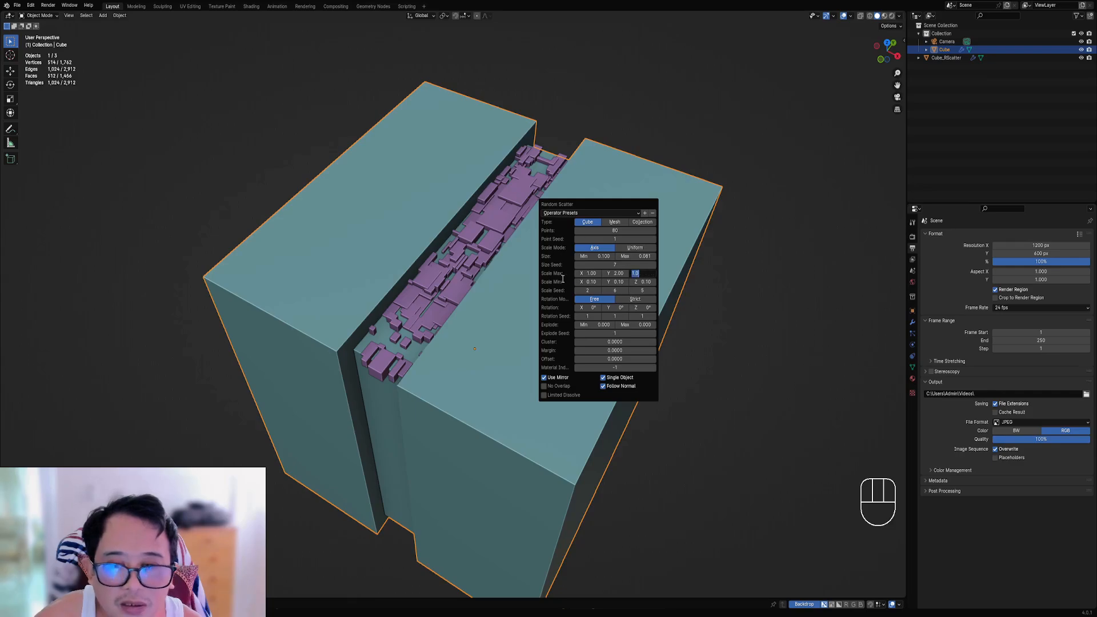
{"action": "key", "text": "Return"}
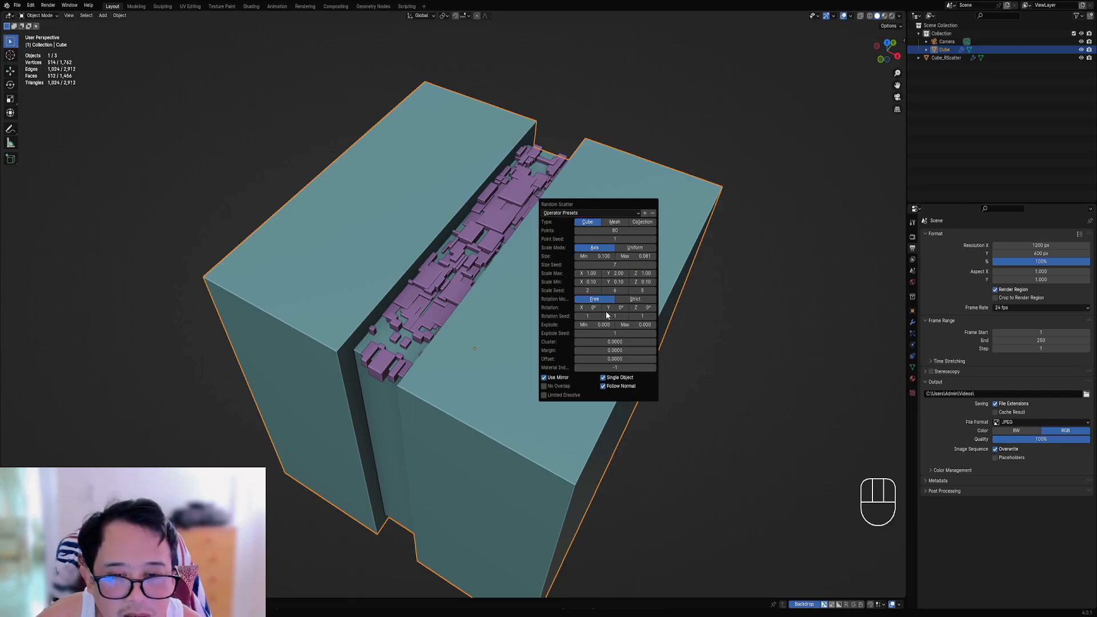
Step: Try rotation seeds of 5 on X and 4 on Y with a higher Z seed, and reset the X and Y seeds to 1
{"action": "scroll", "coordinate": [608, 316], "scroll_direction": "up", "scroll_amount": 4, "text": "ctrl"}
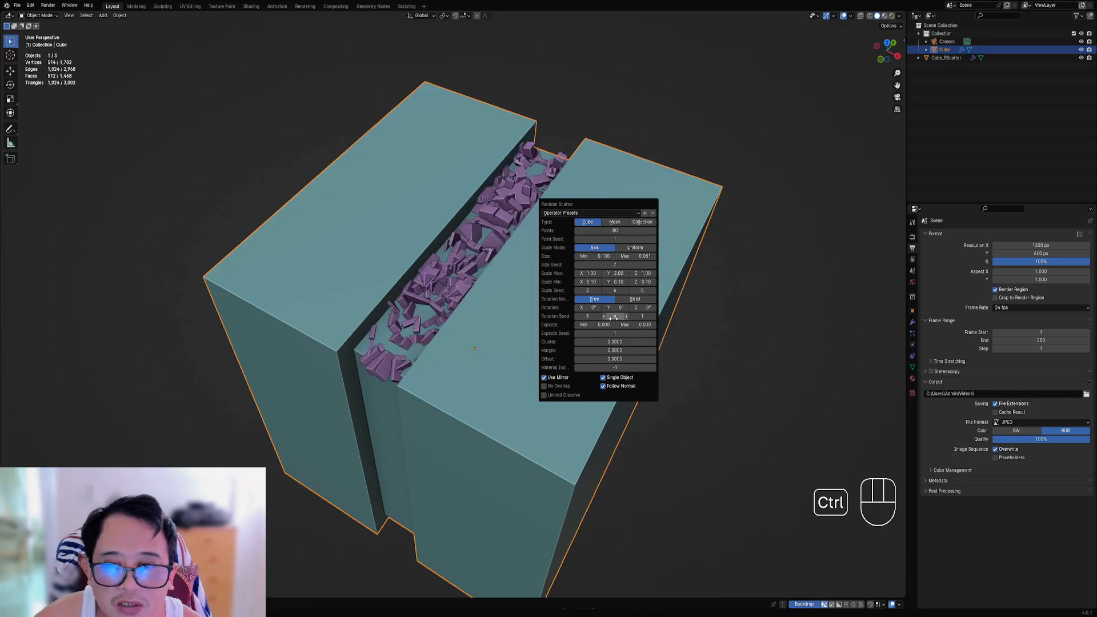
{"action": "scroll", "coordinate": [613, 316], "scroll_direction": "up", "scroll_amount": 3, "text": "ctrl"}
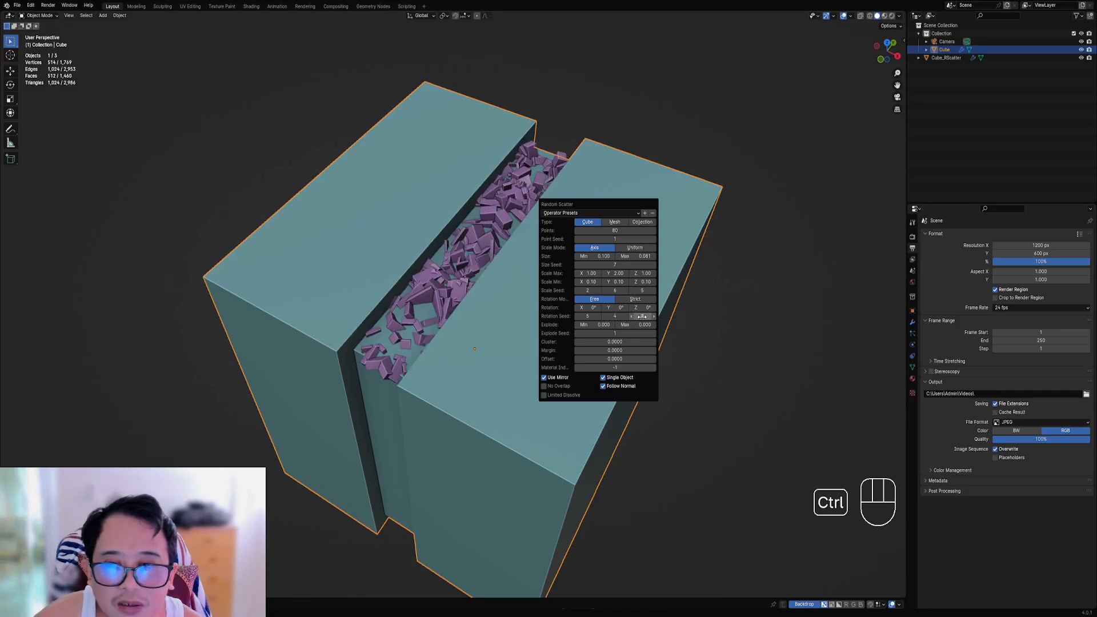
{"action": "scroll", "coordinate": [642, 316], "scroll_direction": "up", "scroll_amount": 10, "text": "ctrl"}
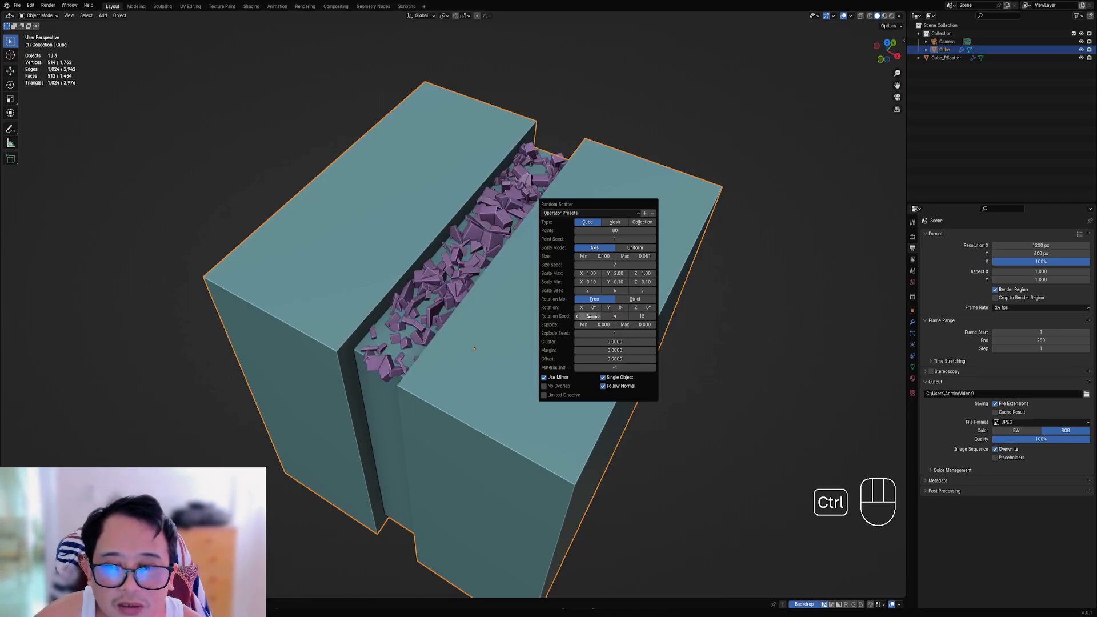
{"action": "scroll", "coordinate": [591, 317], "scroll_direction": "down", "scroll_amount": 4, "text": "ctrl"}
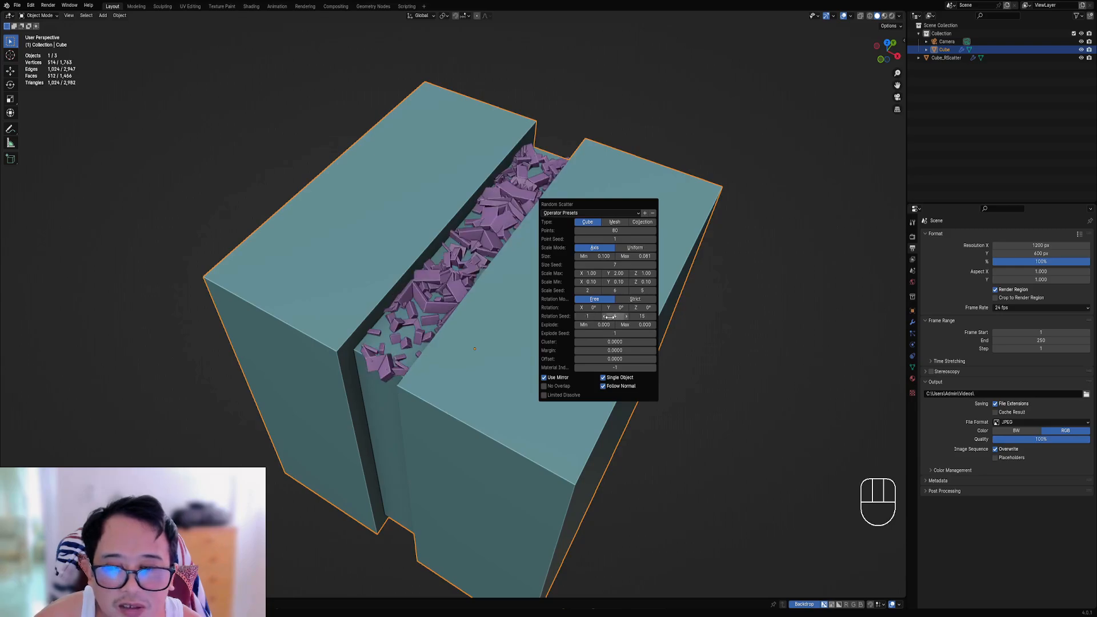
{"action": "scroll", "coordinate": [609, 317], "scroll_direction": "down", "scroll_amount": 3, "text": "ctrl"}
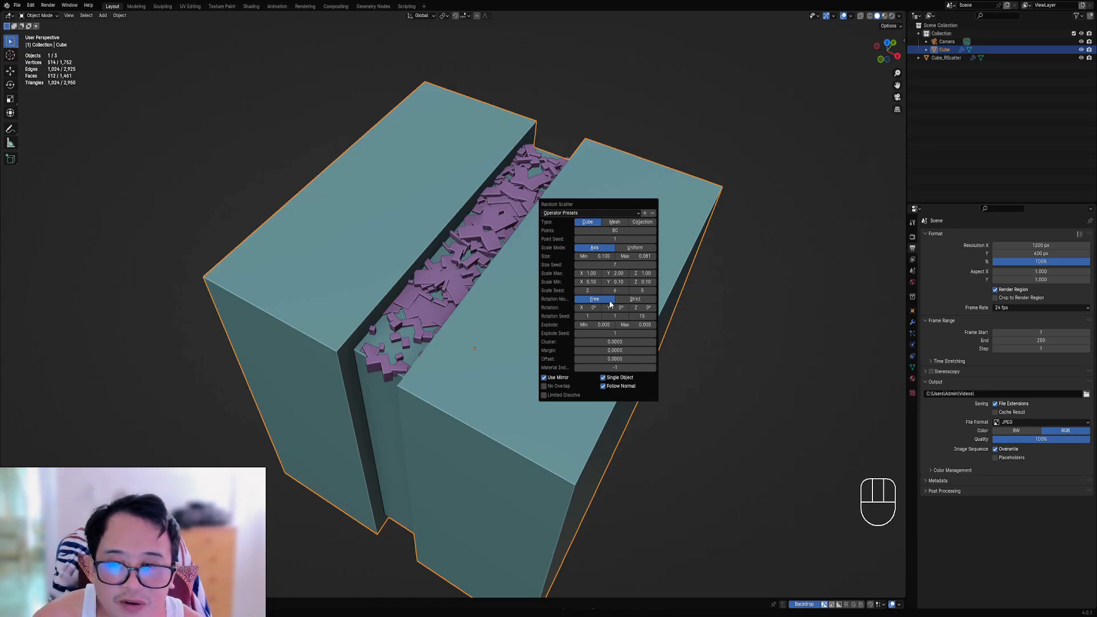
Step: Cycle through Z rotation seeds for the scattered cubes up to 34
{"action": "scroll", "coordinate": [644, 316], "scroll_direction": "down", "scroll_amount": 3, "text": "ctrl"}
{"action": "scroll", "coordinate": [644, 316], "scroll_direction": "down", "scroll_amount": 5, "text": "ctrl"}
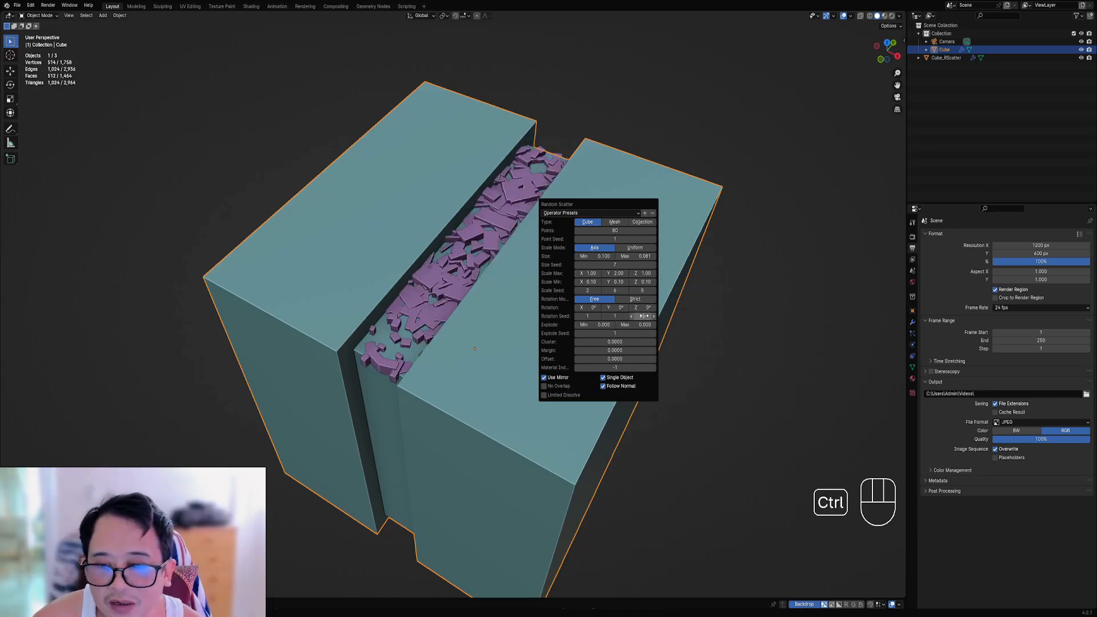
{"action": "scroll", "coordinate": [644, 315], "scroll_direction": "down", "scroll_amount": 3, "text": "ctrl"}
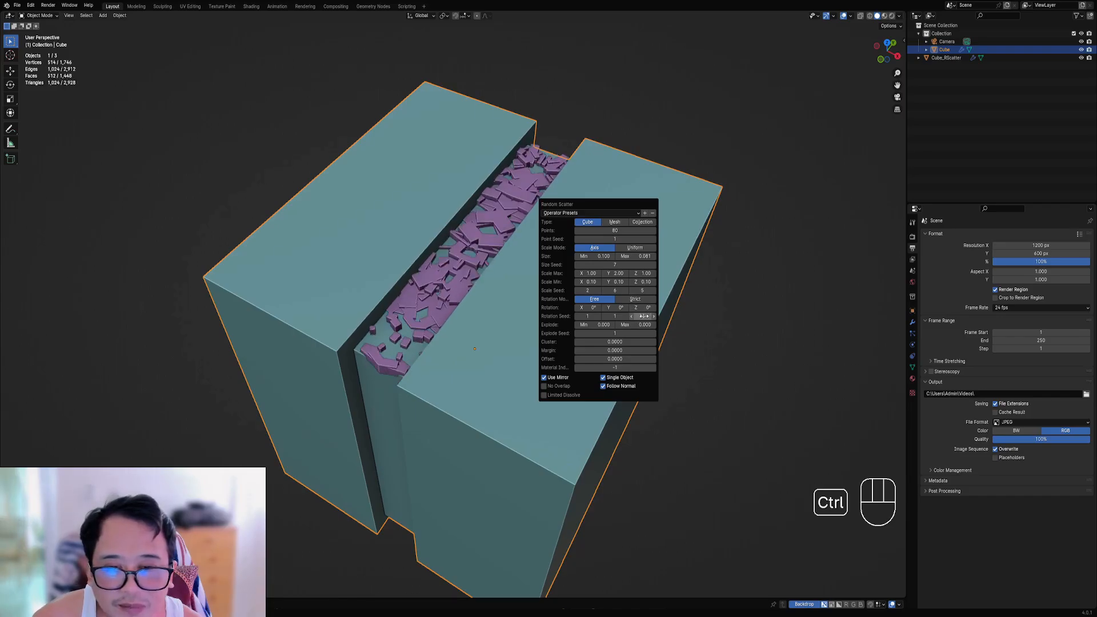
{"action": "scroll", "coordinate": [643, 316], "scroll_direction": "down", "scroll_amount": 4, "text": "ctrl"}
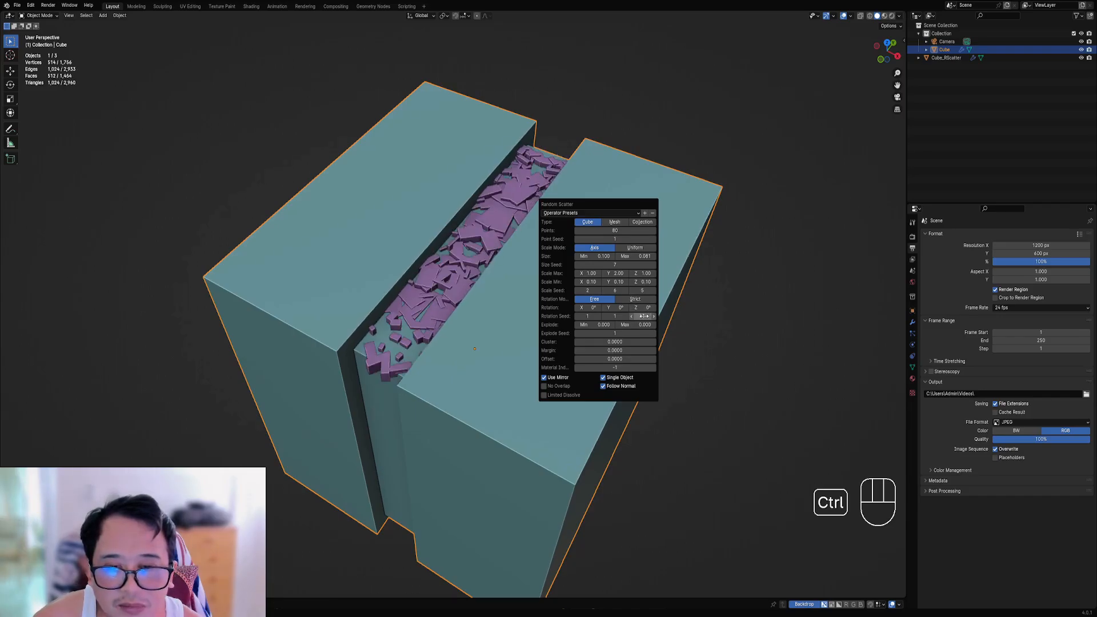
{"action": "left_click", "coordinate": [642, 308]}
{"action": "type", "text": "1"}
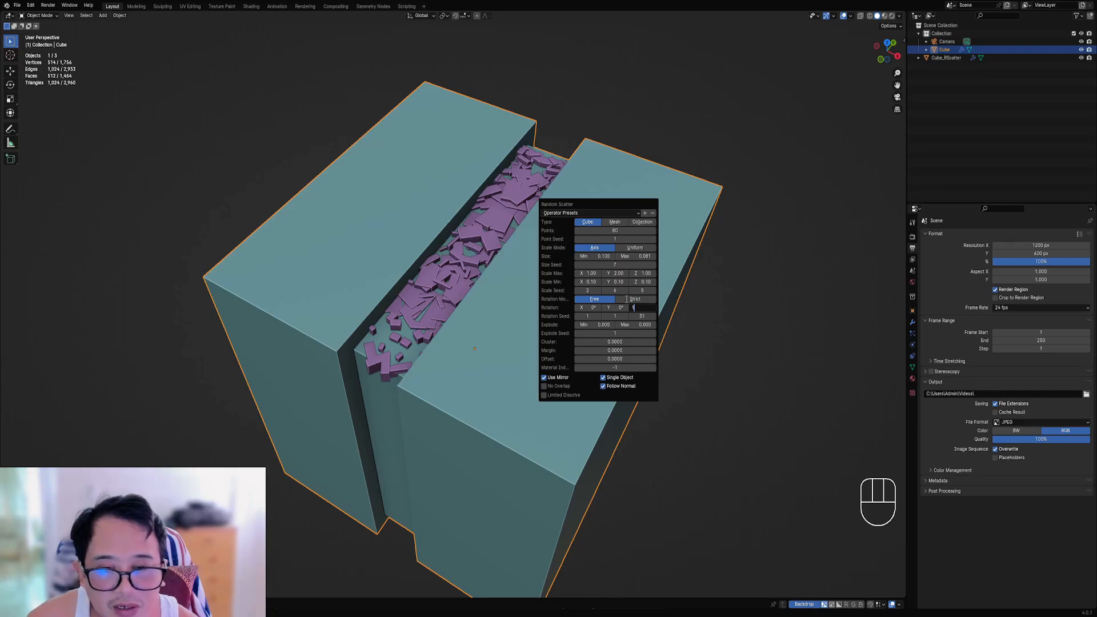
{"action": "key", "text": "Escape"}
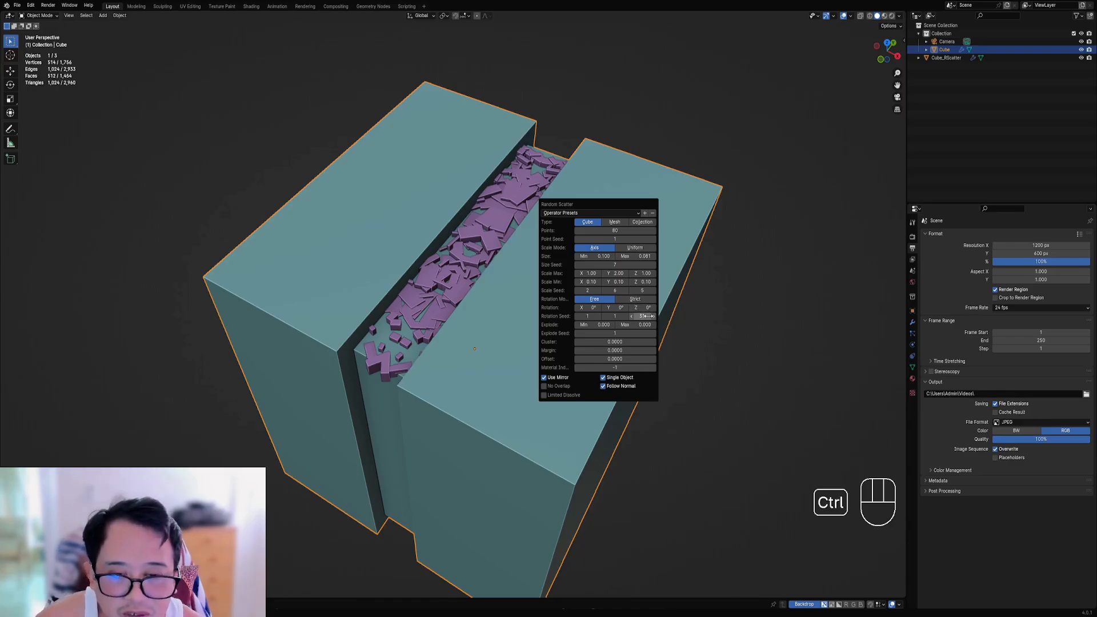
{"action": "scroll", "coordinate": [643, 315], "scroll_direction": "up", "scroll_amount": 3, "text": "ctrl"}
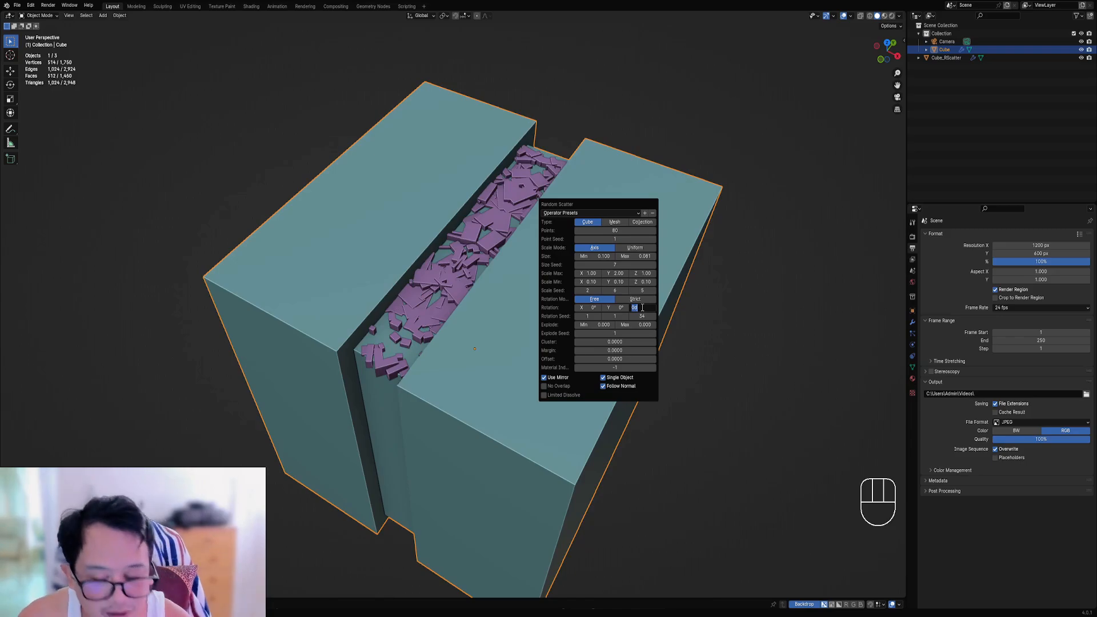
Step: Set the scatter's Z rotation to 15° and cycle its Z rotation seed up to 73
{"action": "left_click", "coordinate": [642, 307]}
{"action": "type", "text": "15"}
{"action": "key", "text": "Return"}
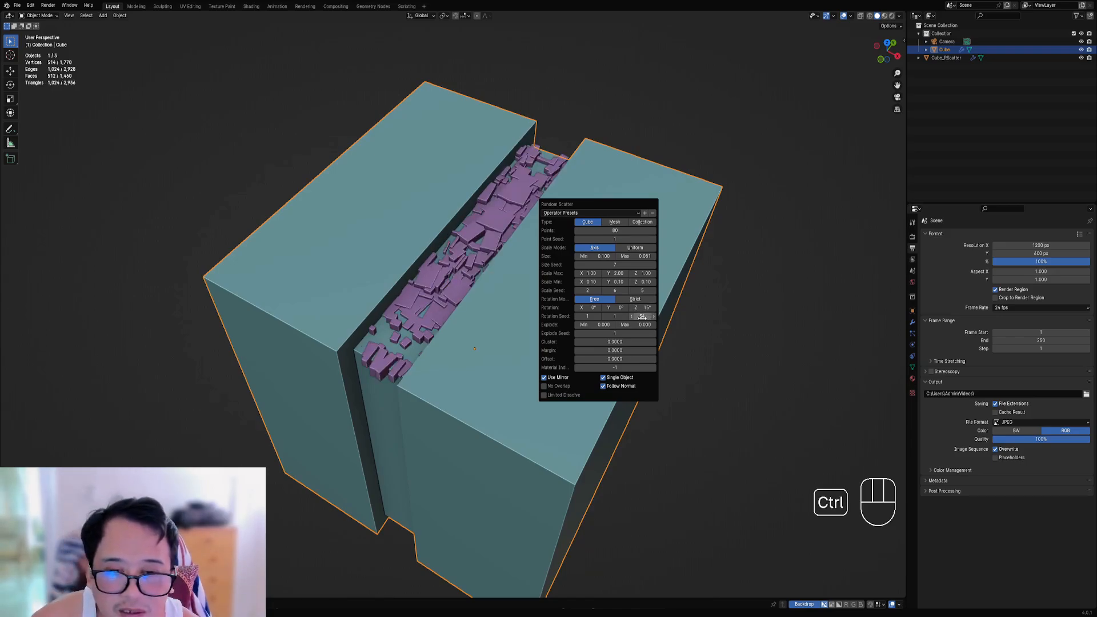
{"action": "scroll", "coordinate": [643, 316], "scroll_direction": "up", "scroll_amount": 7, "text": "ctrl"}
{"action": "scroll", "coordinate": [646, 317], "scroll_direction": "up", "scroll_amount": 6, "text": "ctrl"}
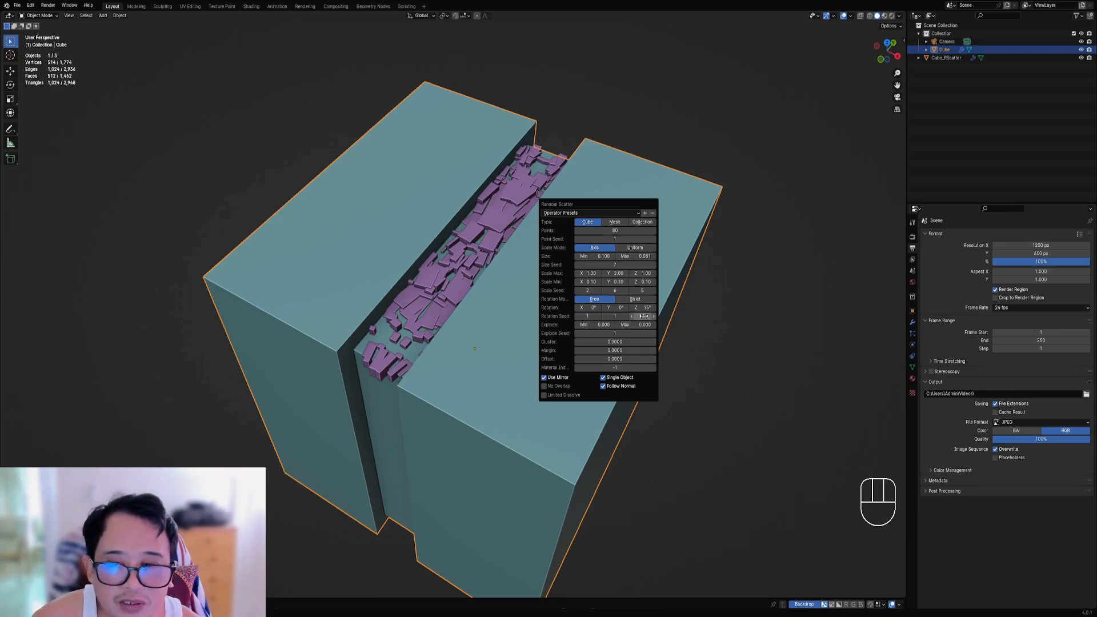
{"action": "scroll", "coordinate": [644, 316], "scroll_direction": "up", "scroll_amount": 3, "text": "ctrl"}
{"action": "scroll", "coordinate": [644, 316], "scroll_direction": "up", "scroll_amount": 5, "text": "ctrl"}
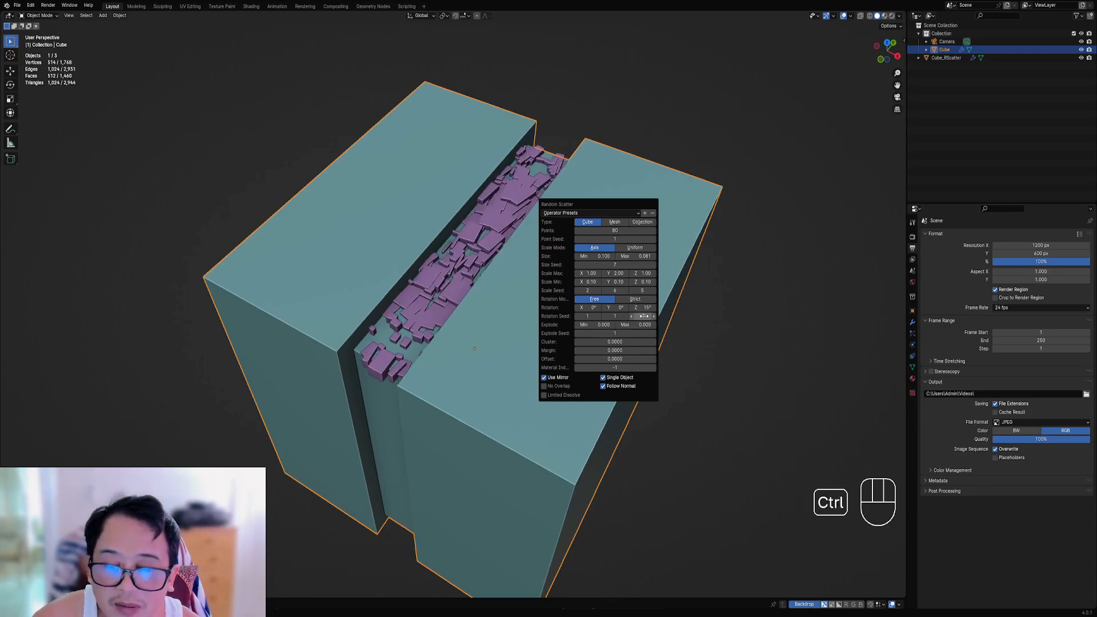
Step: Set the scatter's Z rotation to 90°, vary its Z rotation seed, and switch the rotation mode to Strict
{"action": "left_click", "coordinate": [645, 308]}
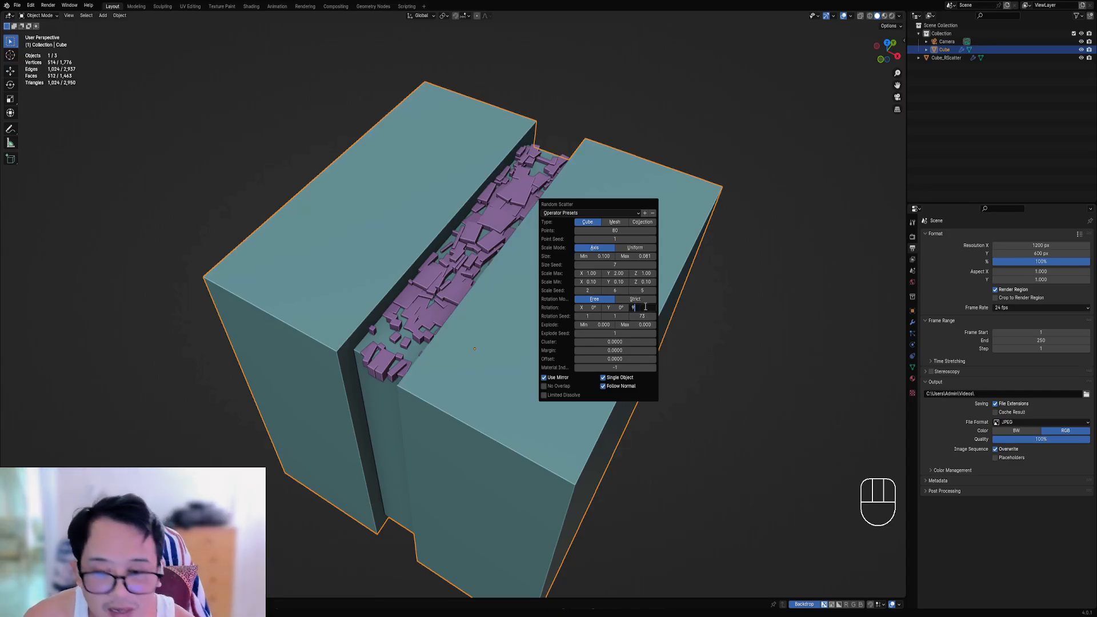
{"action": "type", "text": "92"}
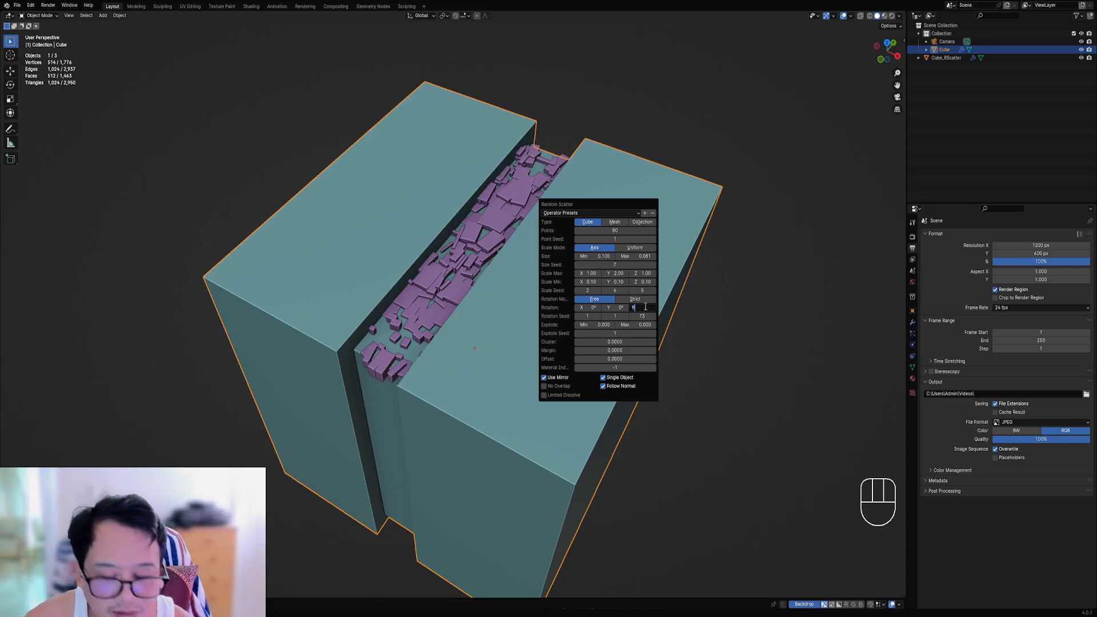
{"action": "key", "text": "Return"}
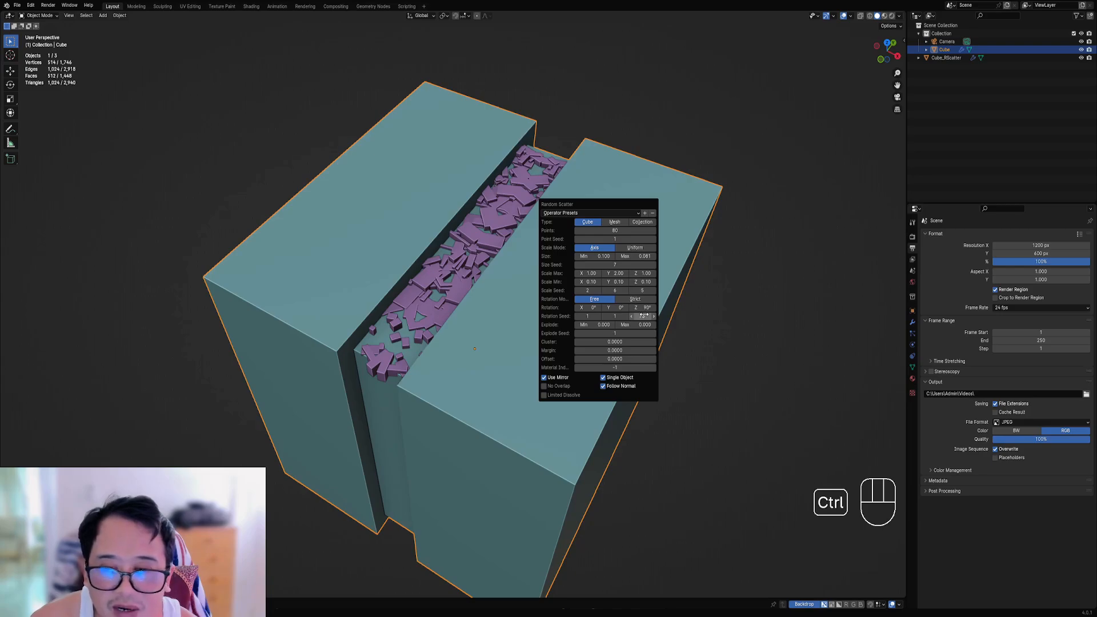
{"action": "left_click_drag", "start_coordinate": [643, 315], "coordinate": [648, 315], "text": "ctrl"}
{"action": "left_click", "coordinate": [642, 300]}
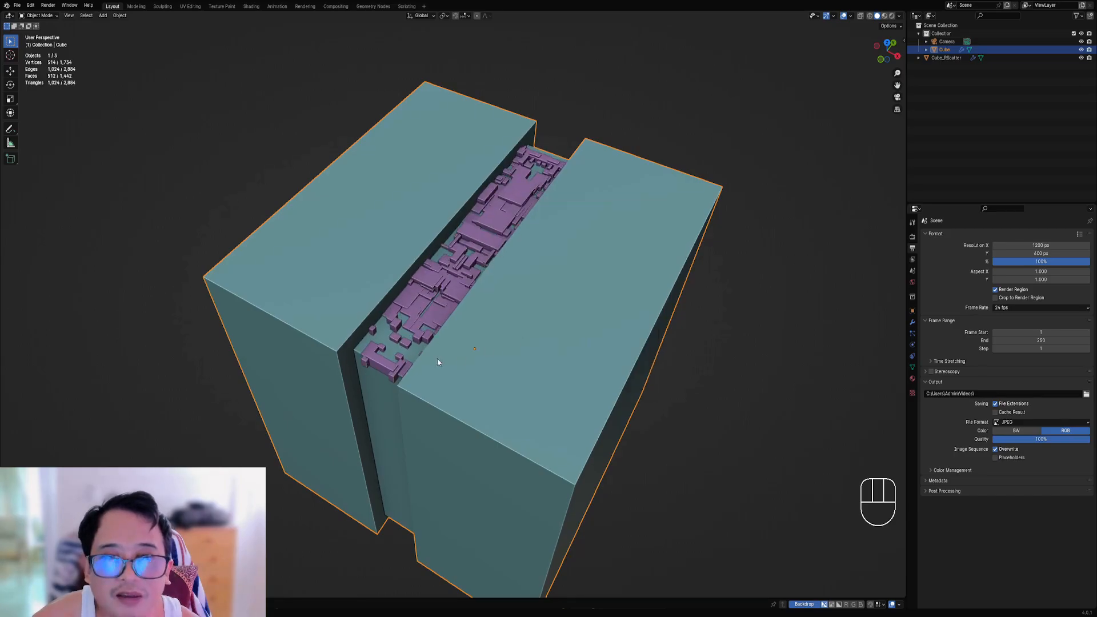
Step: Cycle the scatter's Z rotation seed up to 171 in Strict rotation mode
{"action": "scroll", "coordinate": [525, 359], "scroll_direction": "up", "scroll_amount": 2}
{"action": "middle_click_drag", "start_coordinate": [525, 359], "coordinate": [561, 331]}
{"action": "scroll", "coordinate": [559, 332], "scroll_direction": "down", "scroll_amount": 1}
{"action": "key", "text": "F9"}
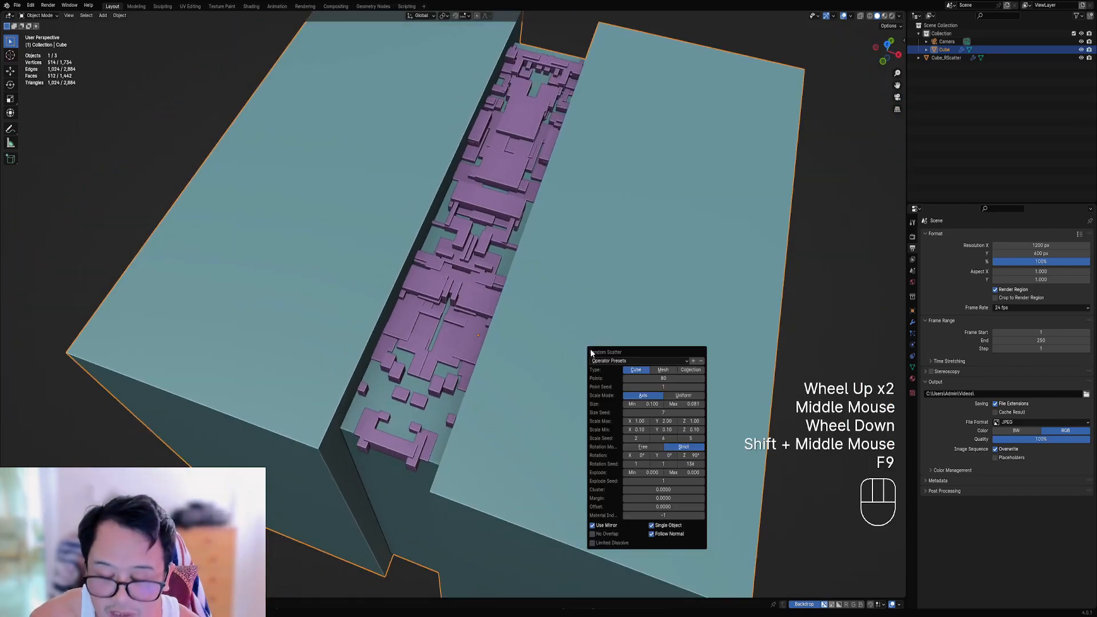
{"action": "left_click_drag", "start_coordinate": [690, 464], "coordinate": [691, 464], "text": "ctrl"}
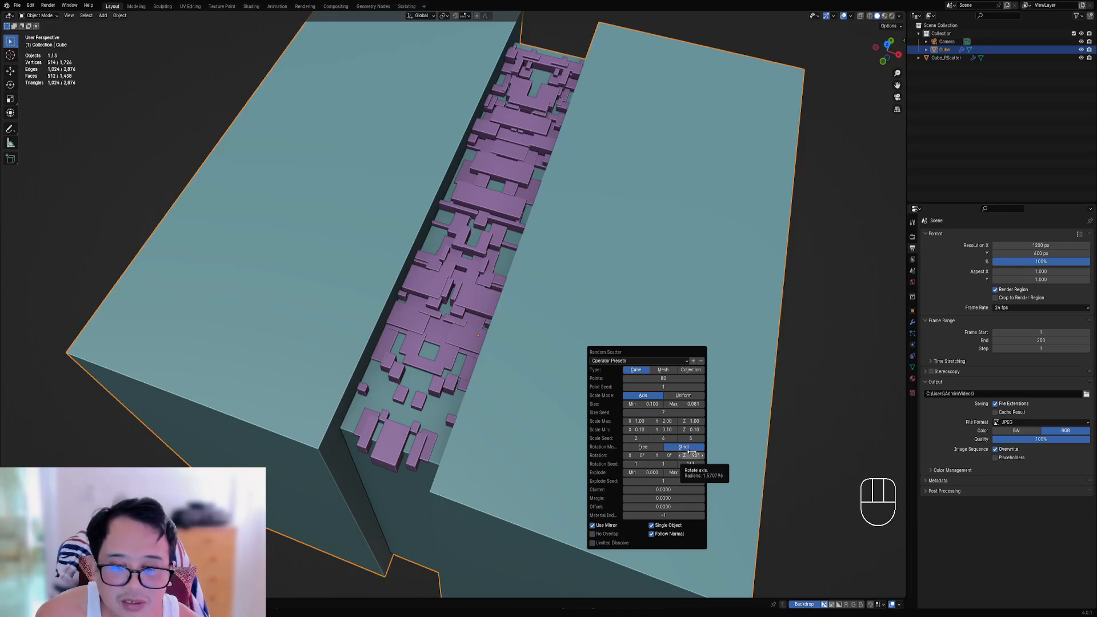
{"action": "left_click_drag", "start_coordinate": [693, 464], "coordinate": [706, 463], "text": "ctrl"}
Step: Set the scatter's Z rotation to 45° and cycle its Z rotation seed up to 217
{"action": "left_click", "coordinate": [683, 455]}
{"action": "type", "text": "1"}
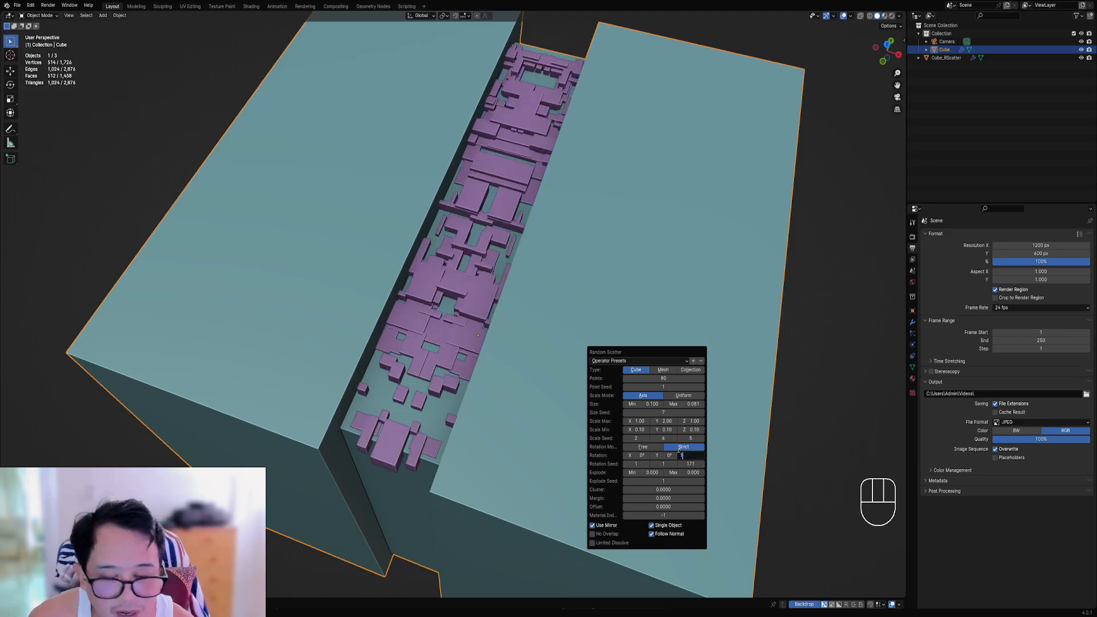
{"action": "type", "text": "5"}
{"action": "key", "text": "Return"}
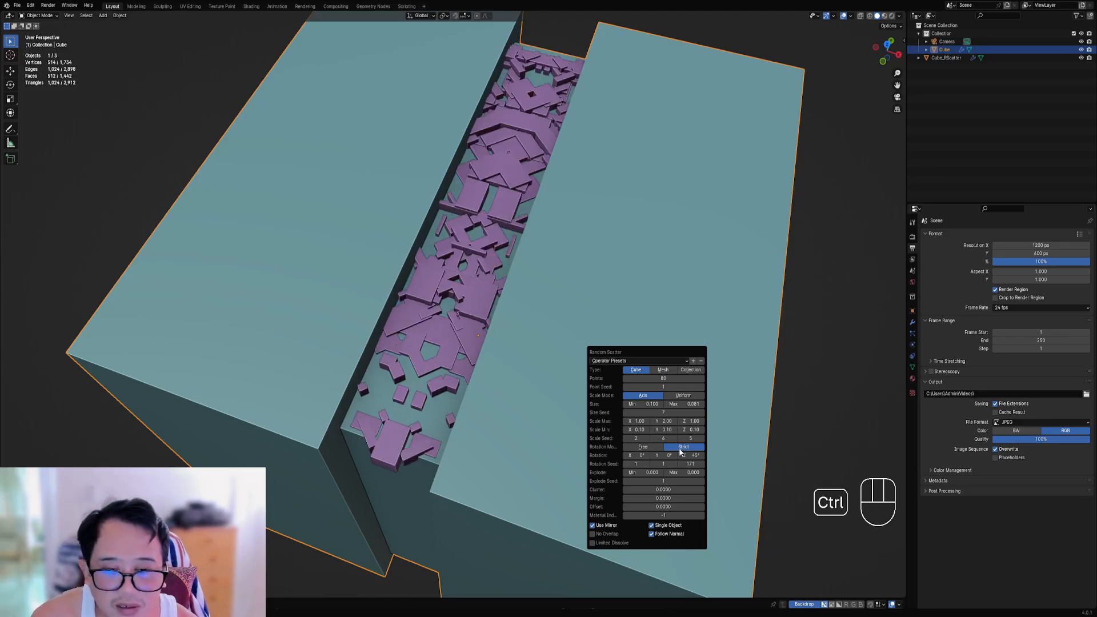
{"action": "left_click_drag", "start_coordinate": [691, 464], "coordinate": [691, 463], "text": "ctrl"}
Step: Compare the Strict and Free rotation modes, keep Free, and reset the Z rotation seed to 1 and Z rotation to 0°
{"action": "left_click", "coordinate": [660, 447]}
{"action": "left_click", "coordinate": [687, 448]}
{"action": "left_click", "coordinate": [657, 447]}
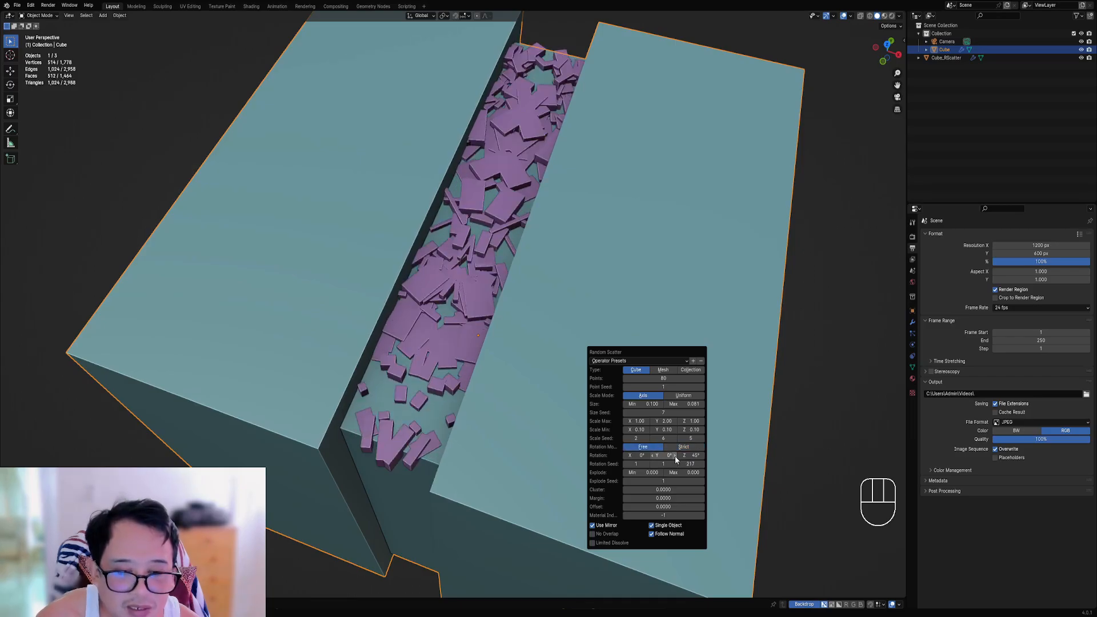
{"action": "key", "text": "BackSpace"}
{"action": "left_click", "coordinate": [687, 454]}
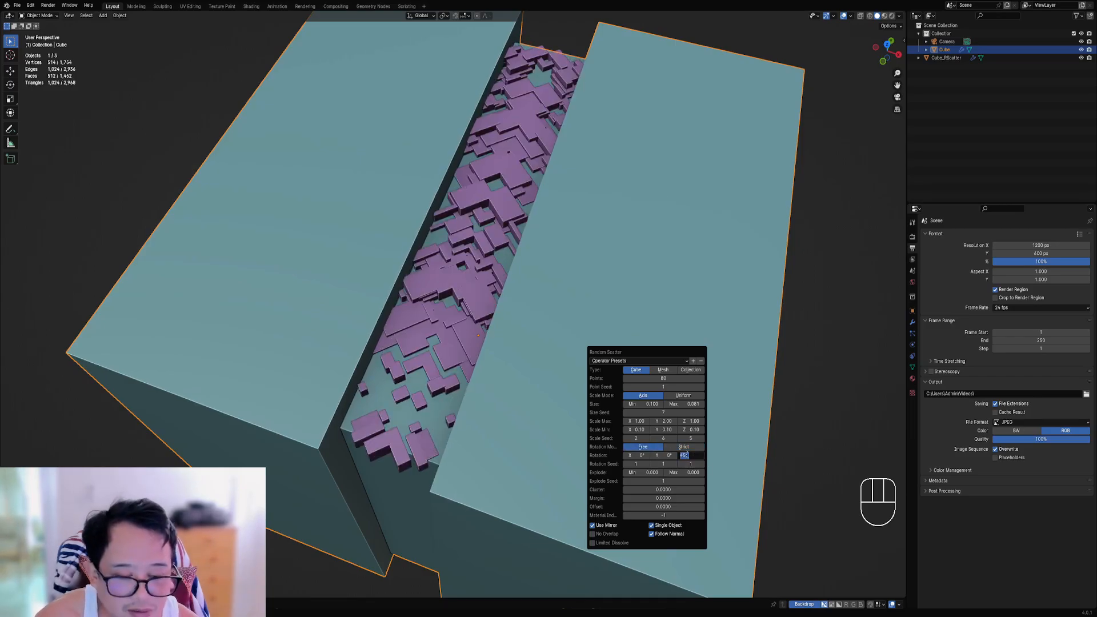
{"action": "type", "text": "0"}
{"action": "key", "text": "Return"}
Step: Increase the number of scattered points in the upper groove to 197
{"action": "scroll", "coordinate": [451, 262], "scroll_direction": "down", "scroll_amount": 2}
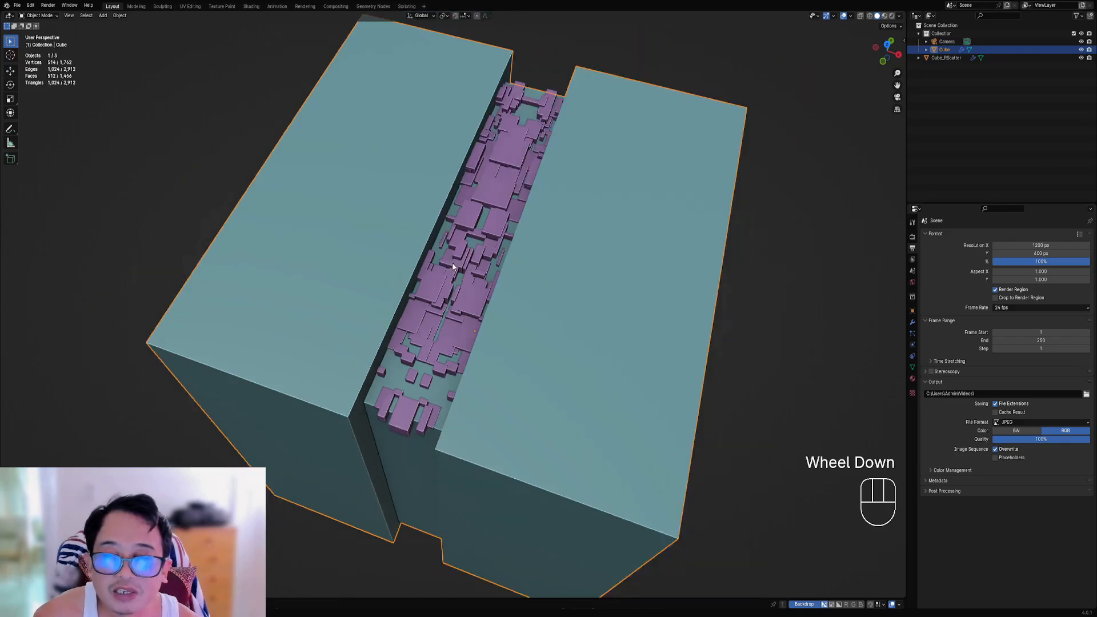
{"action": "middle_click_drag", "start_coordinate": [451, 263], "coordinate": [478, 280]}
{"action": "scroll", "coordinate": [478, 278], "scroll_direction": "up", "scroll_amount": 2}
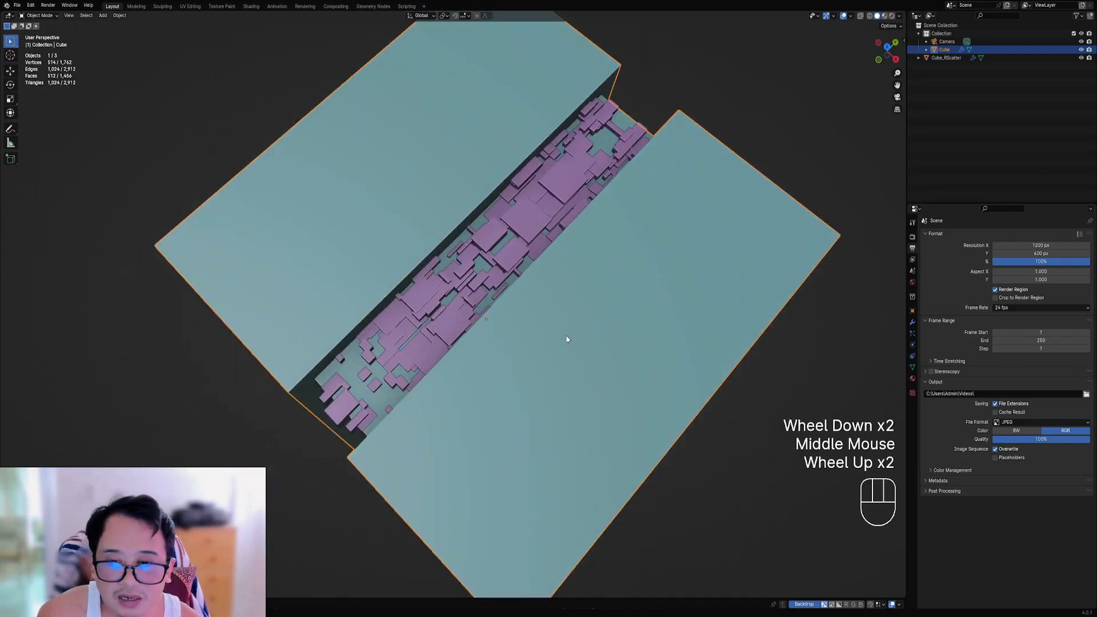
{"action": "mouse_move", "coordinate": [568, 338]}
{"action": "middle_mouse_down"}
{"action": "mouse_move", "coordinate": [533, 323]}
{"action": "mouse_move", "coordinate": [560, 321]}
{"action": "middle_mouse_up"}
{"action": "scroll", "coordinate": [561, 321], "scroll_direction": "down", "scroll_amount": 1}
{"action": "key", "text": "F9"}
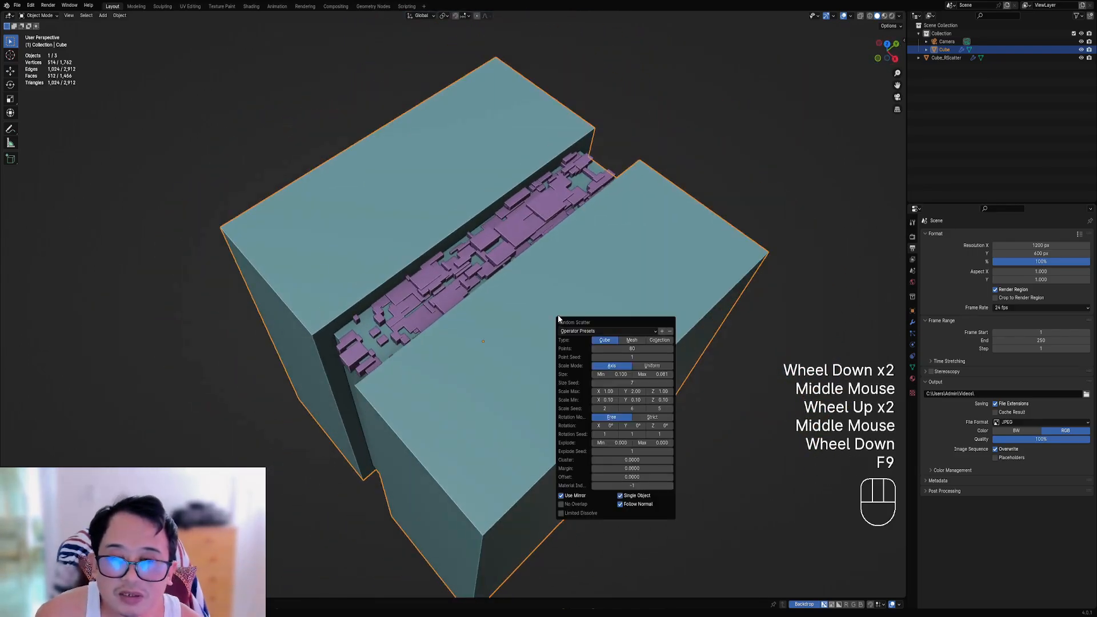
{"action": "left_click_drag", "start_coordinate": [632, 348], "coordinate": [700, 348]}
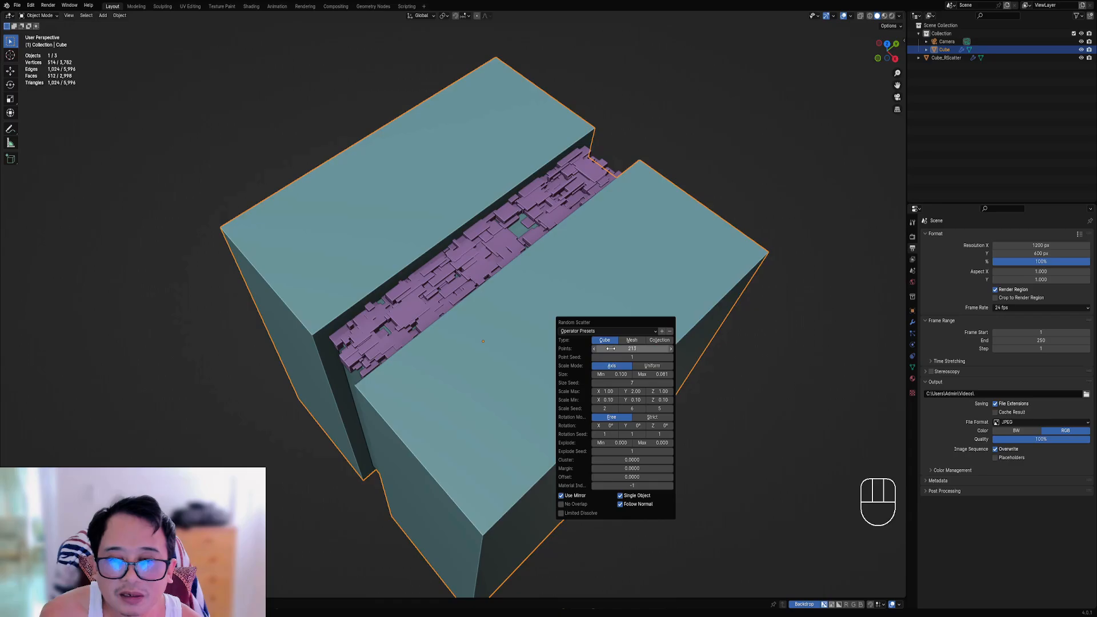
{"action": "mouse_move", "coordinate": [609, 348]}
{"action": "left_mouse_down"}
{"action": "mouse_move", "coordinate": [638, 348]}
{"action": "mouse_move", "coordinate": [597, 348]}
{"action": "left_mouse_up"}
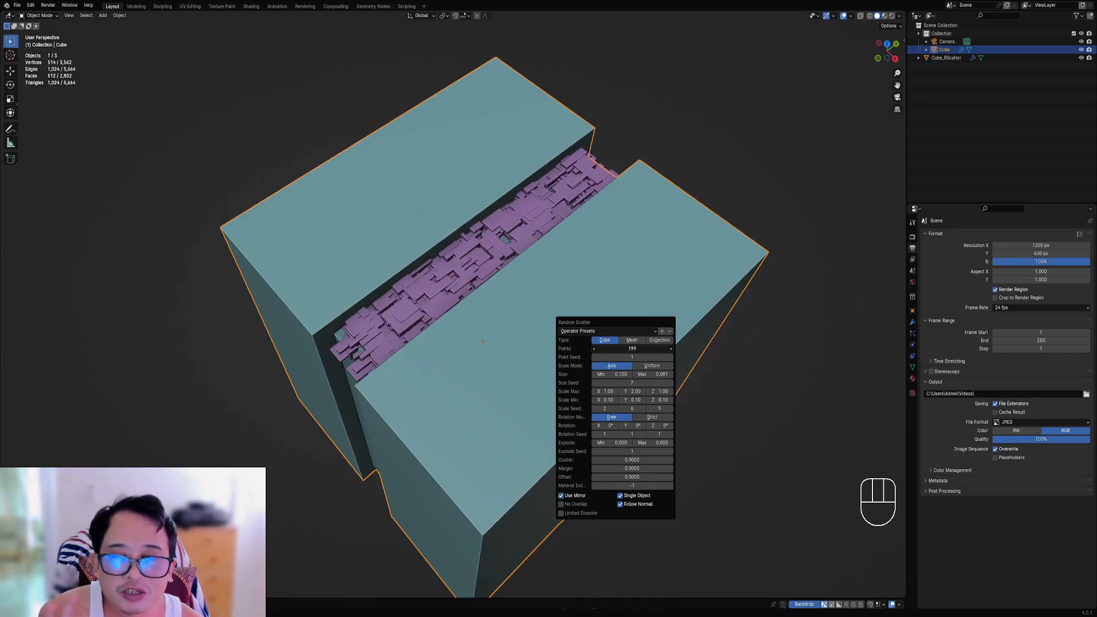
{"action": "left_click_drag", "start_coordinate": [597, 349], "coordinate": [595, 349]}
Step: Enter Edit Mode on the scattered cubes and try moving one linked cube on its own
{"action": "middle_click_drag", "start_coordinate": [435, 320], "coordinate": [460, 322]}
{"action": "scroll", "coordinate": [464, 331], "scroll_direction": "up", "scroll_amount": 1}
{"action": "right_click", "coordinate": [464, 331]}
{"action": "key", "text": "Tab"}
{"action": "scroll", "coordinate": [474, 332], "scroll_direction": "up", "scroll_amount": 3}
{"action": "scroll", "coordinate": [475, 331], "scroll_direction": "down", "scroll_amount": 2}
{"action": "key", "text": "l"}
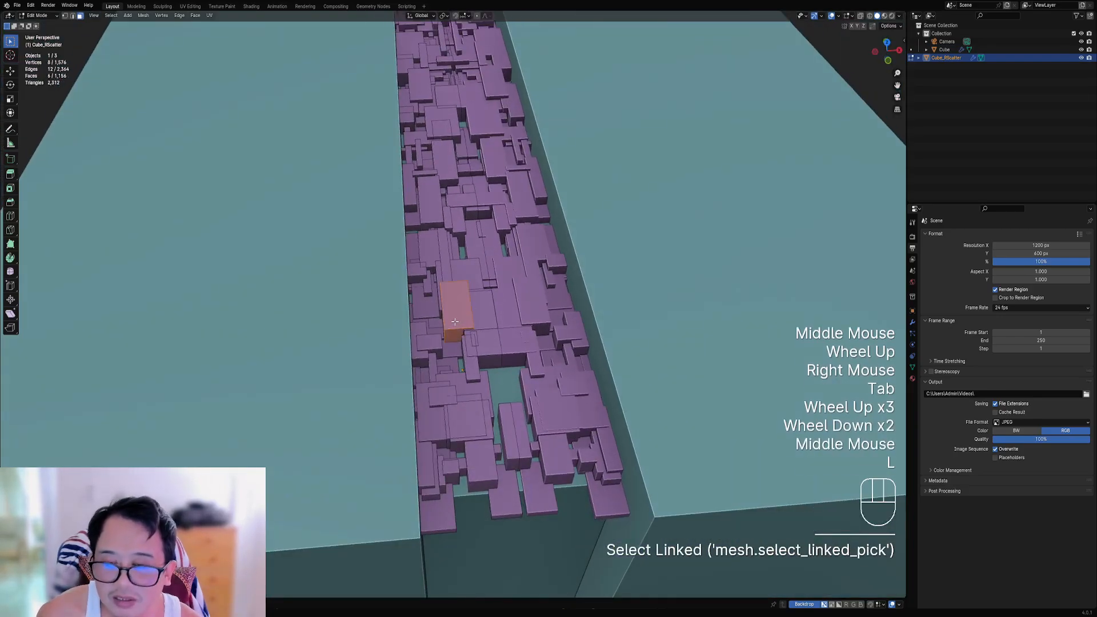
{"action": "key", "text": "g"}
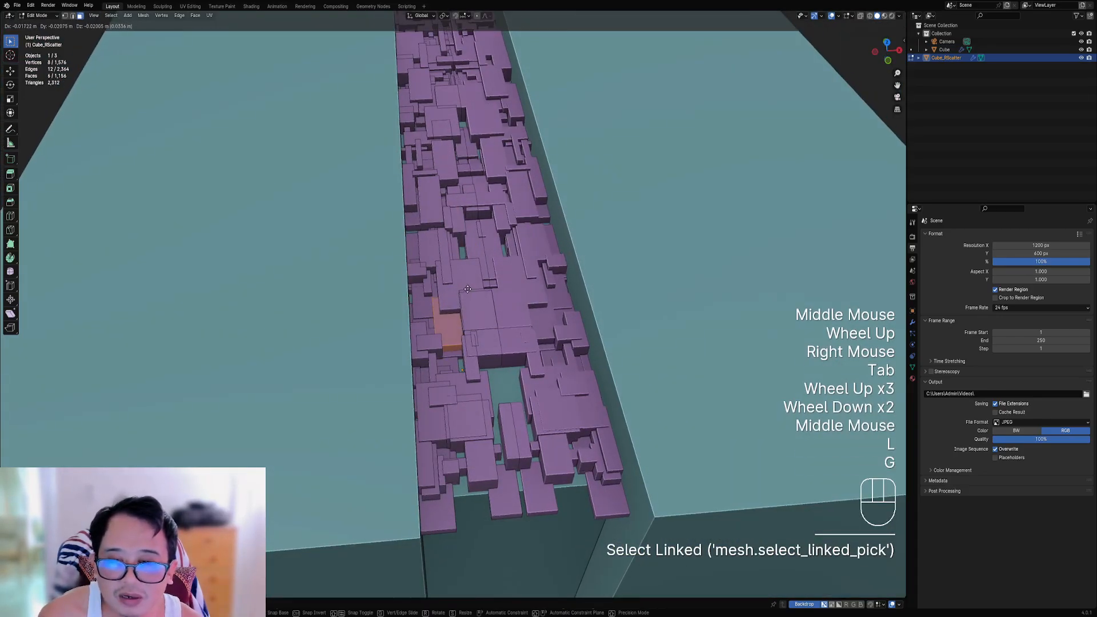
{"action": "left_click", "coordinate": [471, 284]}
Step: Select another scattered cube with its linked faces, try moving it, and leave Edit Mode
{"action": "right_click", "coordinate": [435, 347]}
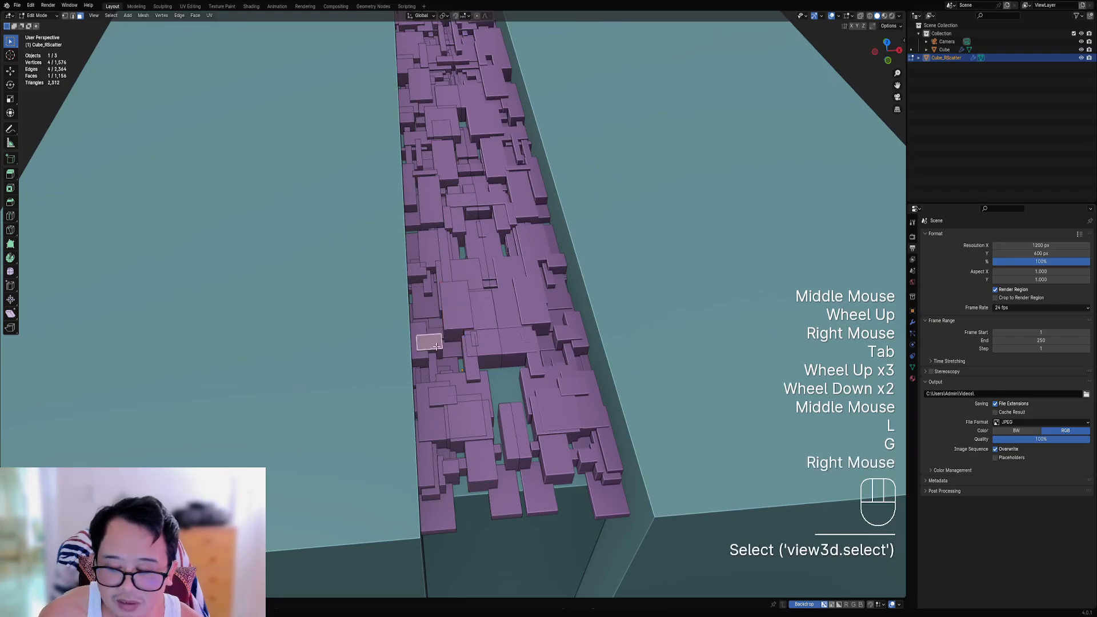
{"action": "key", "text": "l"}
{"action": "key", "text": "g"}
{"action": "left_click", "coordinate": [433, 345]}
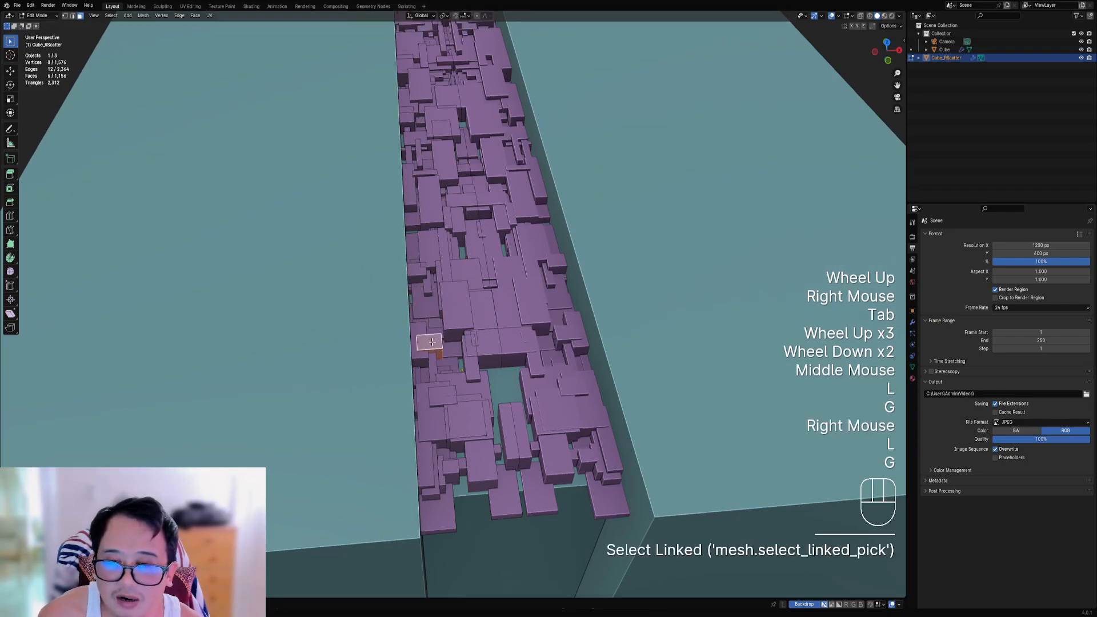
{"action": "scroll", "coordinate": [433, 345], "scroll_direction": "down", "scroll_amount": 2}
{"action": "middle_click_drag", "start_coordinate": [433, 345], "coordinate": [541, 311]}
{"action": "key", "text": "Tab"}
Step: Select the strip of faces running down the front groove of the main cube in face mode
{"action": "scroll", "coordinate": [480, 341], "scroll_direction": "down", "scroll_amount": 1}
{"action": "right_click", "coordinate": [539, 312]}
{"action": "key", "text": "Tab"}
{"action": "key", "text": "3"}
{"action": "right_click", "coordinate": [449, 349]}
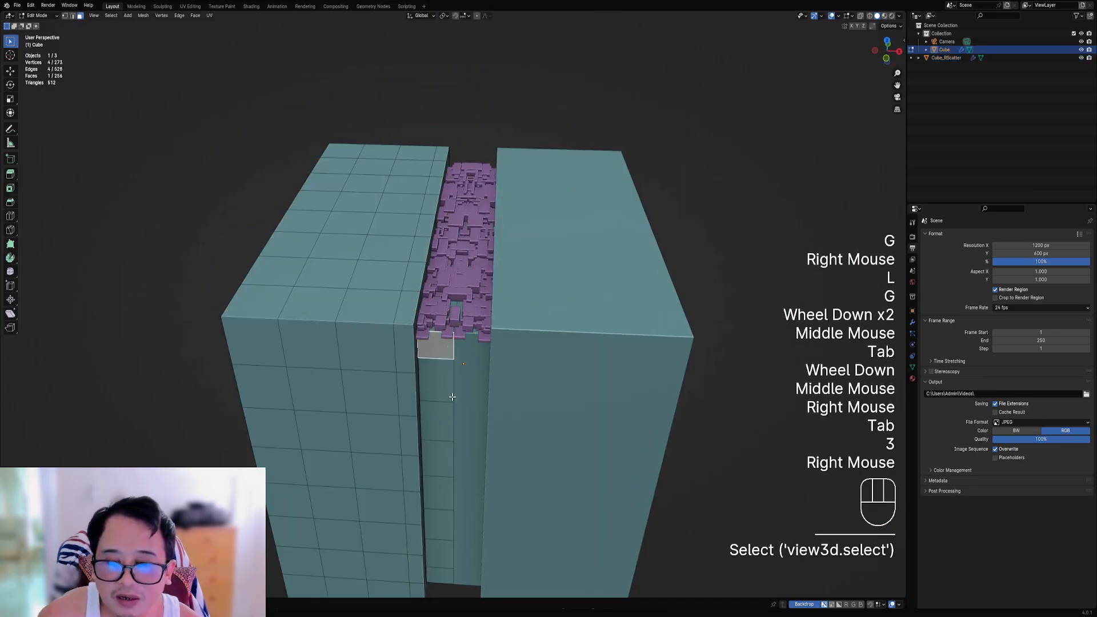
{"action": "right_click", "coordinate": [444, 573], "text": "ctrl"}
{"action": "key", "text": "Tab"}
Step: Run Random Scatter on the front groove faces with 57 points and scale seeds of 3 on all axes
{"action": "scroll", "coordinate": [542, 375], "scroll_direction": "down", "scroll_amount": 1}
{"action": "key", "text": "shift+q"}
{"action": "left_click", "coordinate": [516, 352]}
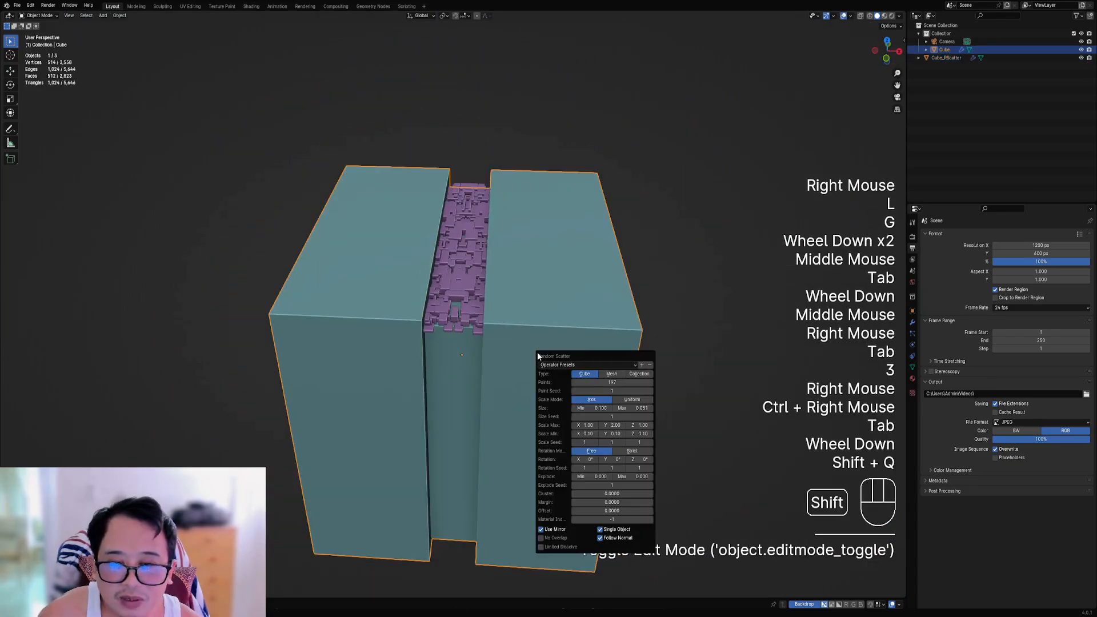
{"action": "left_click_drag", "start_coordinate": [611, 382], "coordinate": [640, 382]}
{"action": "scroll", "coordinate": [635, 442], "scroll_direction": "up", "scroll_amount": 4, "text": "ctrl"}
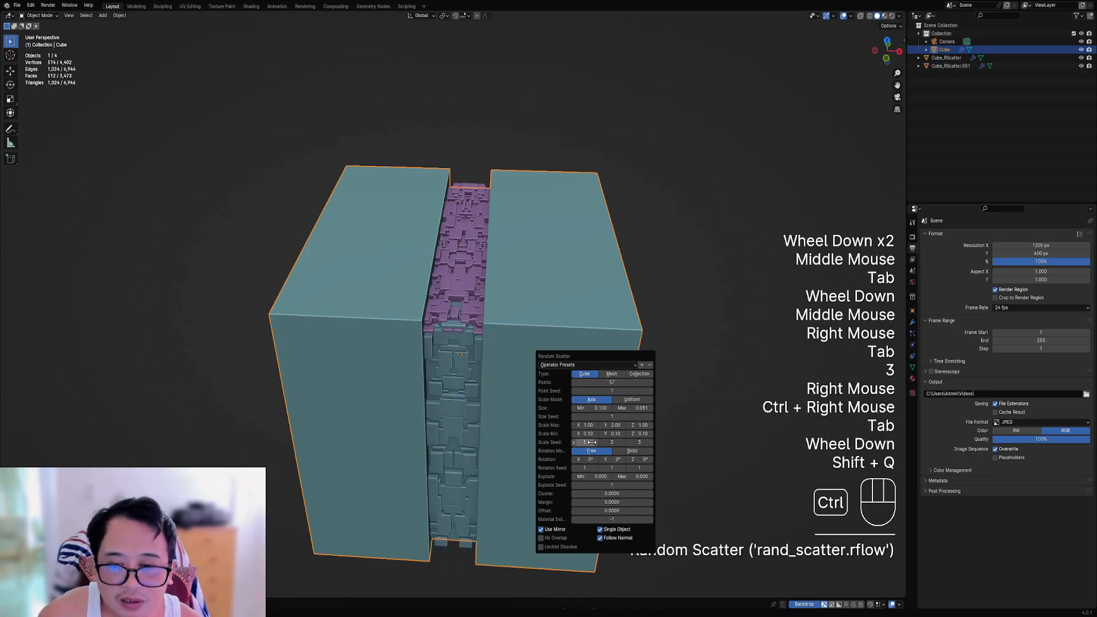
{"action": "scroll", "coordinate": [583, 442], "scroll_direction": "up", "scroll_amount": 2, "text": "ctrl"}
Step: Try rotation seeds of 4 on Y and 3 on Z for the front scatter, and return them to 1
{"action": "scroll", "coordinate": [639, 468], "scroll_direction": "up", "scroll_amount": 4, "text": "ctrl"}
{"action": "scroll", "coordinate": [607, 468], "scroll_direction": "down", "scroll_amount": 2, "text": "ctrl"}
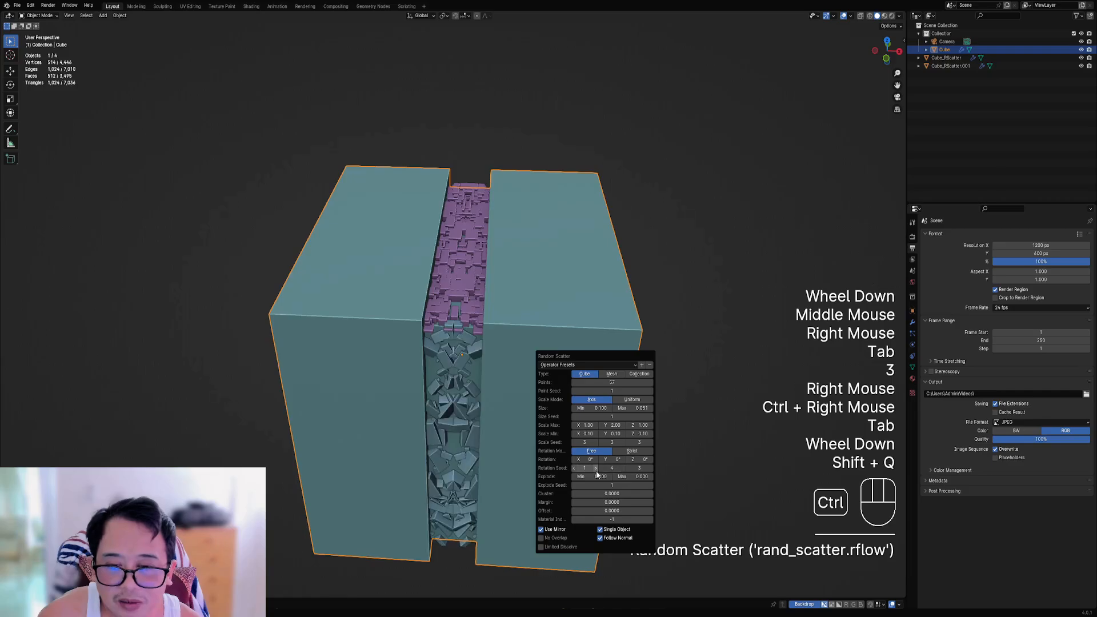
{"action": "scroll", "coordinate": [635, 467], "scroll_direction": "down", "scroll_amount": 2, "text": "ctrl"}
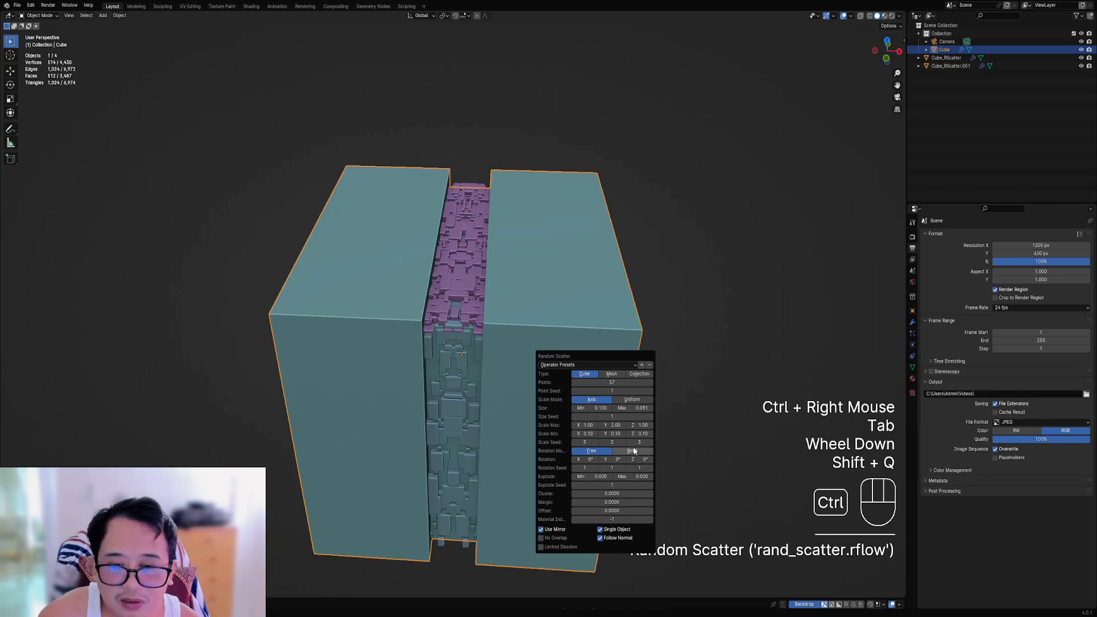
Step: Raise the front scatter's scale seeds on all three axes, reaching 7 on X and 9 on Z
{"action": "scroll", "coordinate": [638, 442], "scroll_direction": "up", "scroll_amount": 4, "text": "ctrl"}
{"action": "scroll", "coordinate": [611, 443], "scroll_direction": "up", "scroll_amount": 2, "text": "ctrl"}
{"action": "scroll", "coordinate": [584, 442], "scroll_direction": "up", "scroll_amount": 1, "text": "ctrl"}
{"action": "scroll", "coordinate": [578, 447], "scroll_direction": "up", "scroll_amount": 1, "text": "ctrl"}
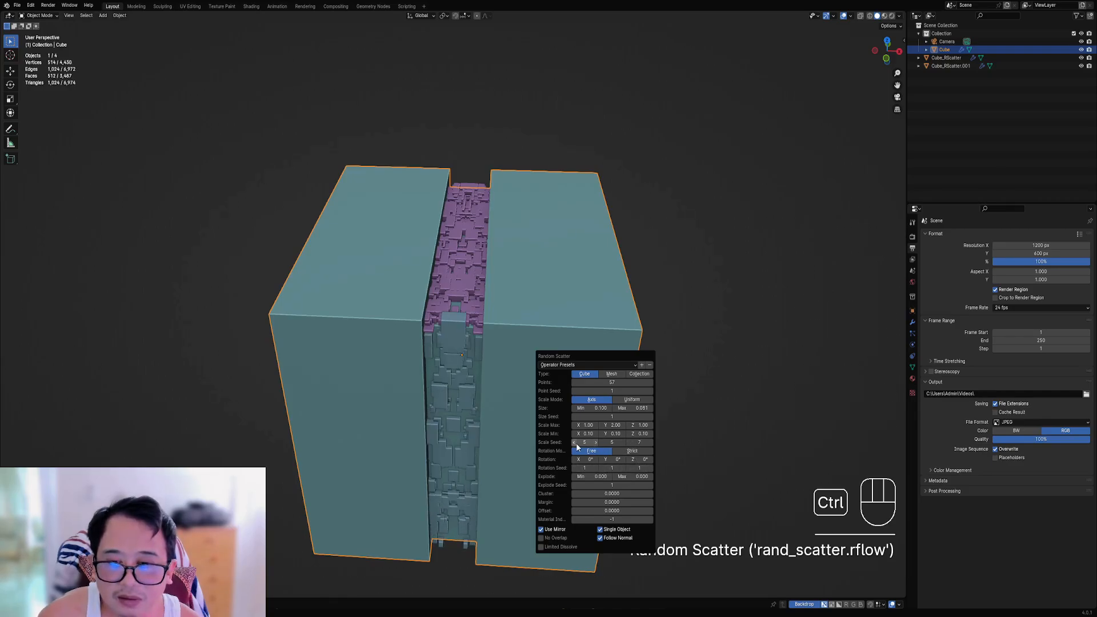
{"action": "scroll", "coordinate": [581, 442], "scroll_direction": "up", "scroll_amount": 2, "text": "ctrl"}
{"action": "scroll", "coordinate": [638, 442], "scroll_direction": "up", "scroll_amount": 2, "text": "ctrl"}
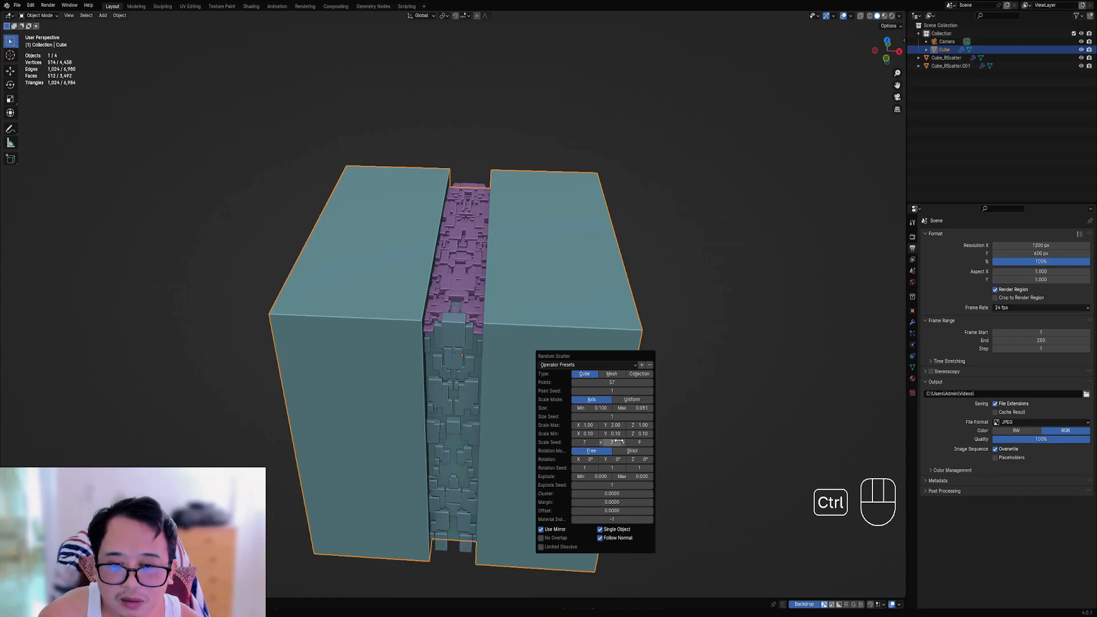
Step: Delete the scatter object in the front groove
{"action": "scroll", "coordinate": [360, 429], "scroll_direction": "down", "scroll_amount": 1}
{"action": "scroll", "coordinate": [360, 429], "scroll_direction": "down", "scroll_amount": 1}
{"action": "middle_click_drag", "start_coordinate": [360, 428], "coordinate": [513, 396]}
{"action": "scroll", "coordinate": [513, 396], "scroll_direction": "up", "scroll_amount": 2}
{"action": "right_click", "coordinate": [404, 348]}
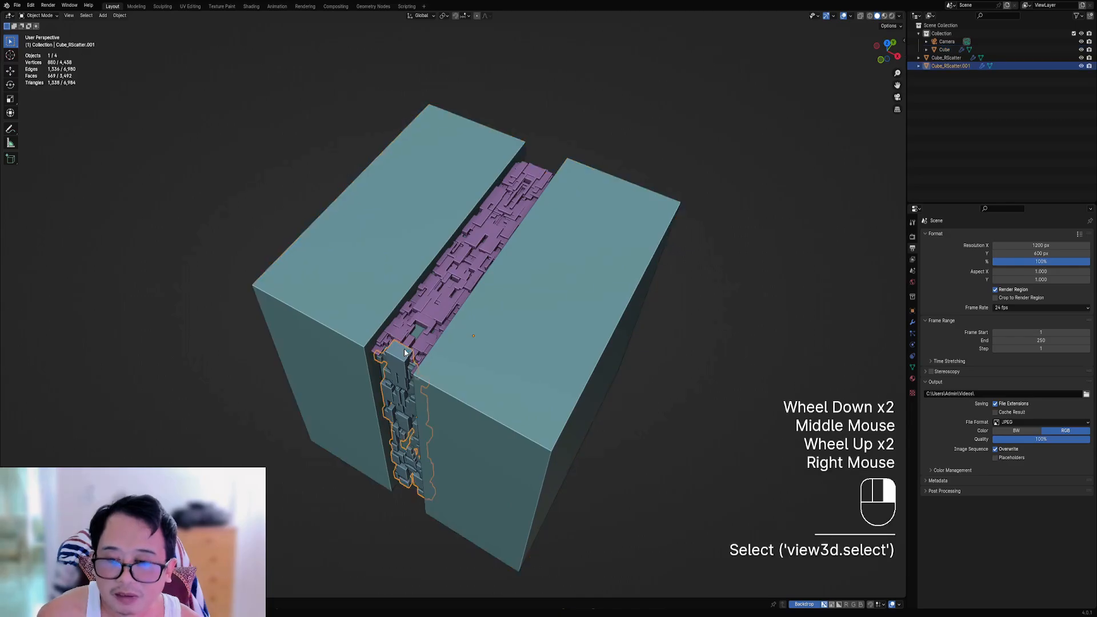
{"action": "key", "text": "x"}
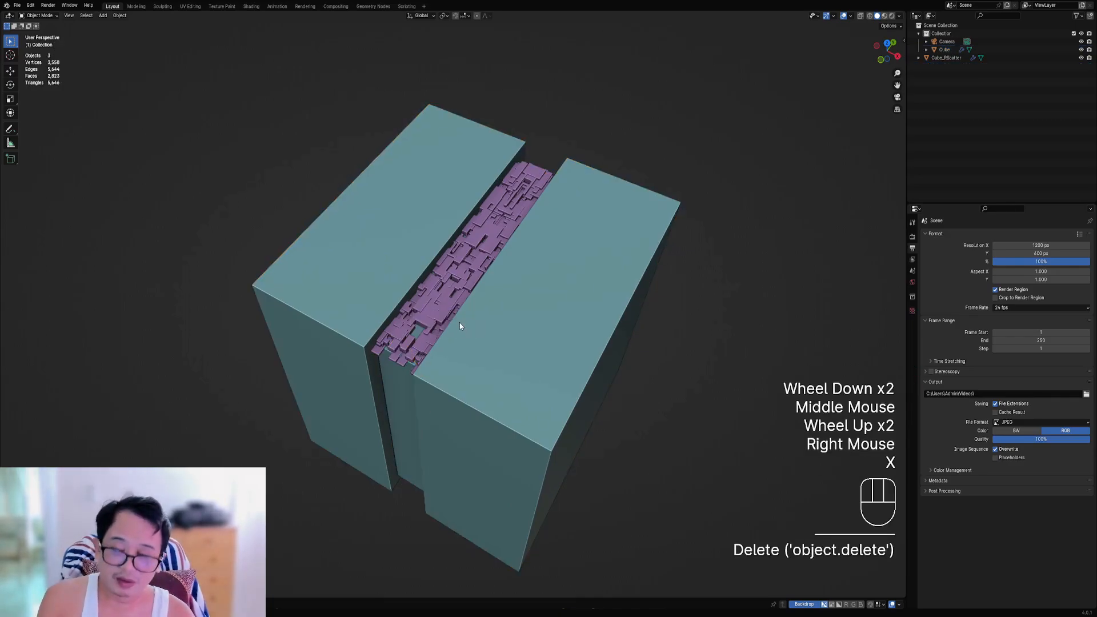
Step: Select all faces of the main cube and open Random Cells with its list of operator presets
{"action": "right_click", "coordinate": [457, 292]}
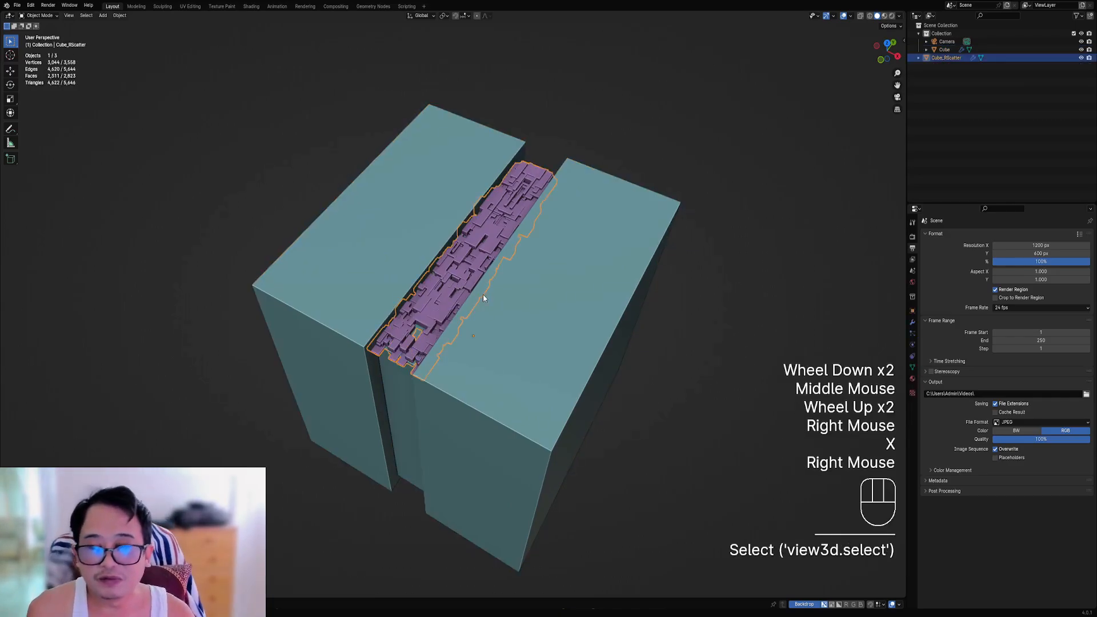
{"action": "right_click", "coordinate": [605, 258]}
{"action": "key", "text": "shift+q"}
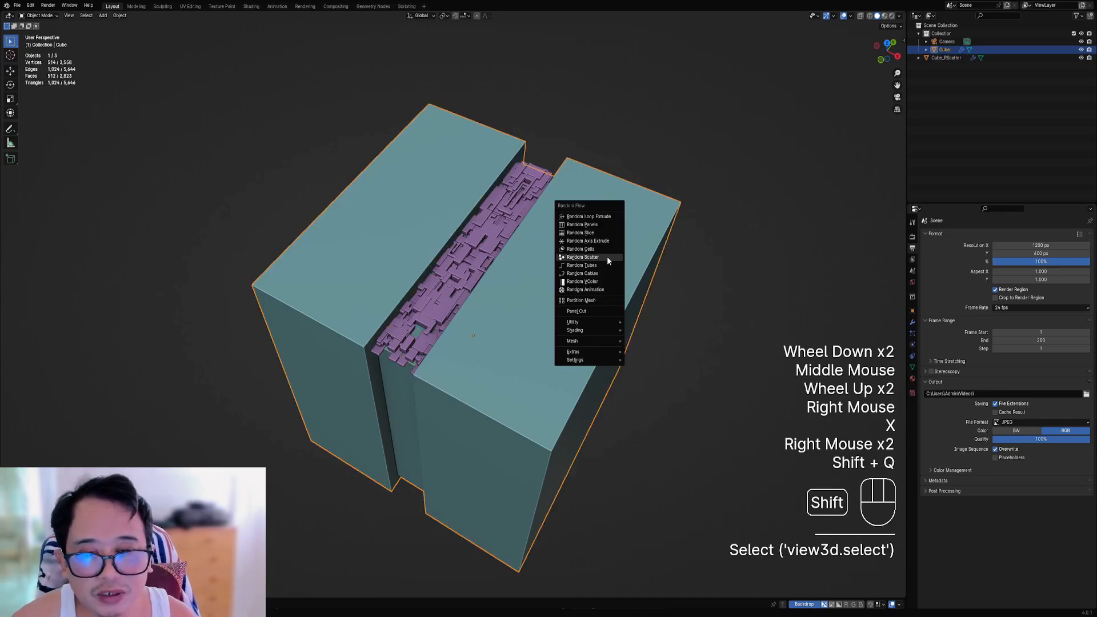
{"action": "left_click", "coordinate": [606, 253]}
{"action": "right_click", "coordinate": [581, 262]}
{"action": "key", "text": "Tab"}
{"action": "key", "text": "a"}
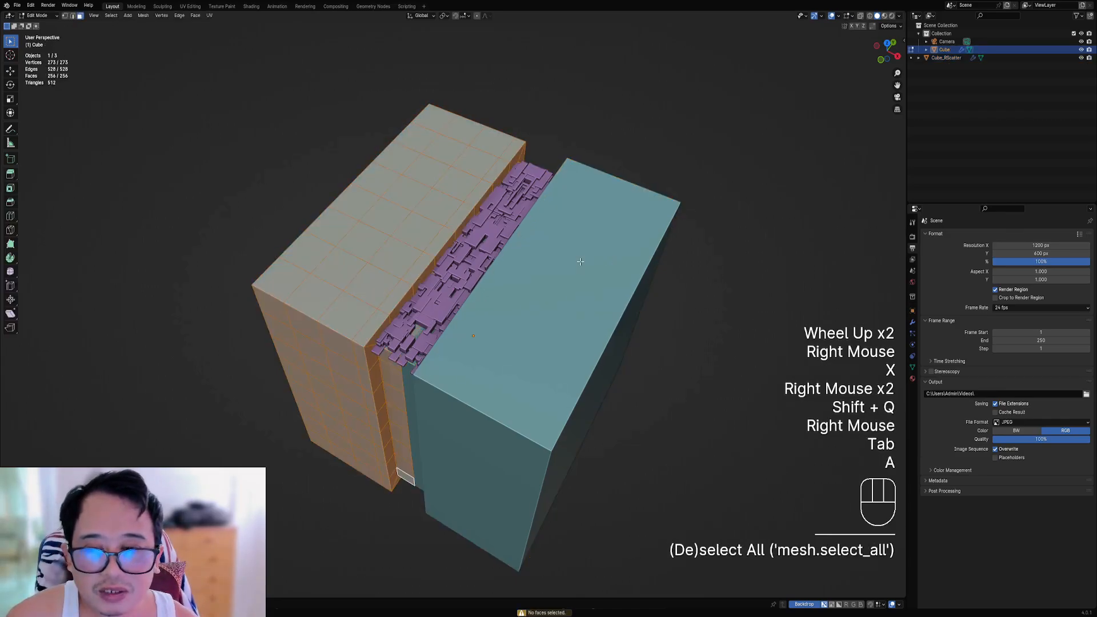
{"action": "key", "text": "Tab"}
{"action": "key", "text": "shift+q"}
{"action": "left_click", "coordinate": [581, 262]}
{"action": "left_click", "coordinate": [629, 274]}
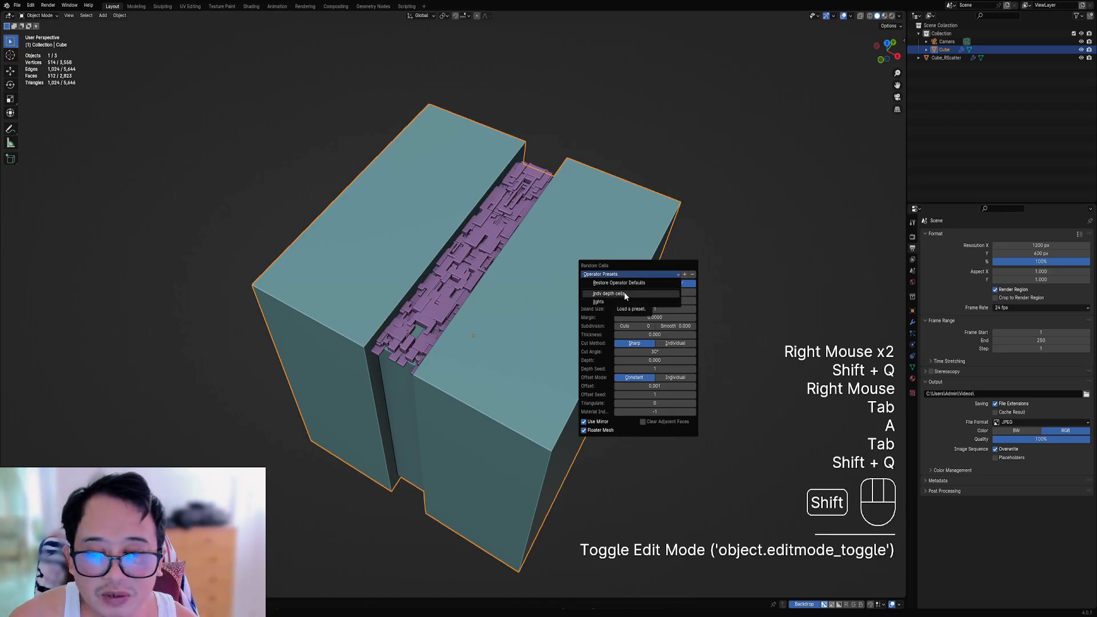
Step: Delete the scatter object in the upper groove
{"action": "right_click", "coordinate": [451, 277]}
{"action": "middle_click_drag", "start_coordinate": [452, 276], "coordinate": [506, 268]}
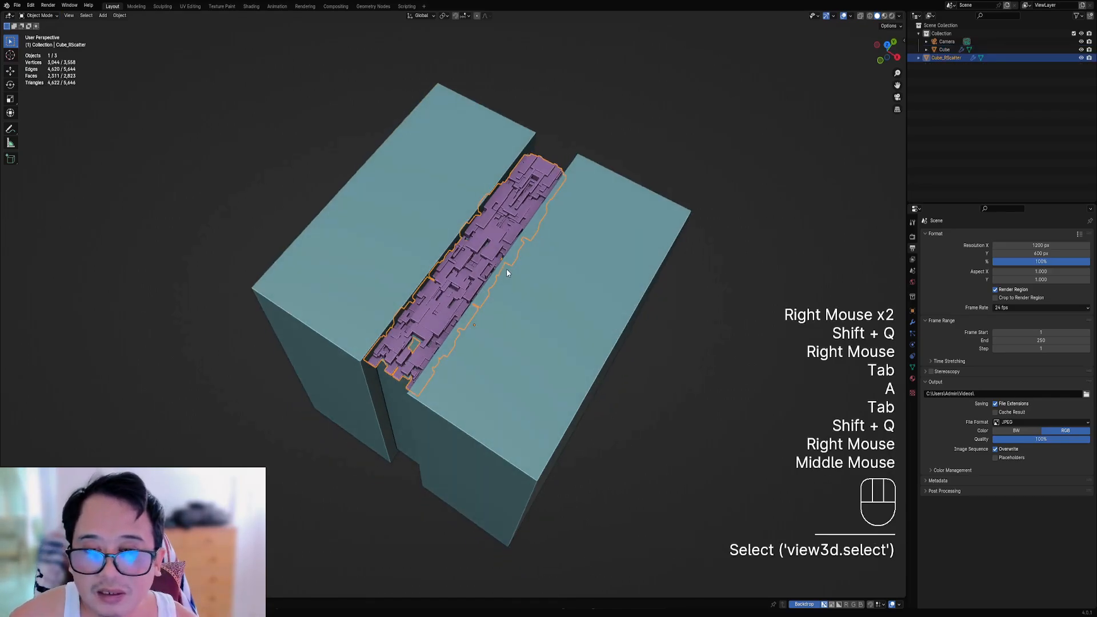
{"action": "key", "text": "x"}
Step: Select the full strip of faces along the floor of the main cube's upper groove, and return to Object Mode
{"action": "right_click", "coordinate": [506, 269]}
{"action": "key", "text": "Tab"}
{"action": "key", "text": "3"}
{"action": "right_click", "coordinate": [396, 341]}
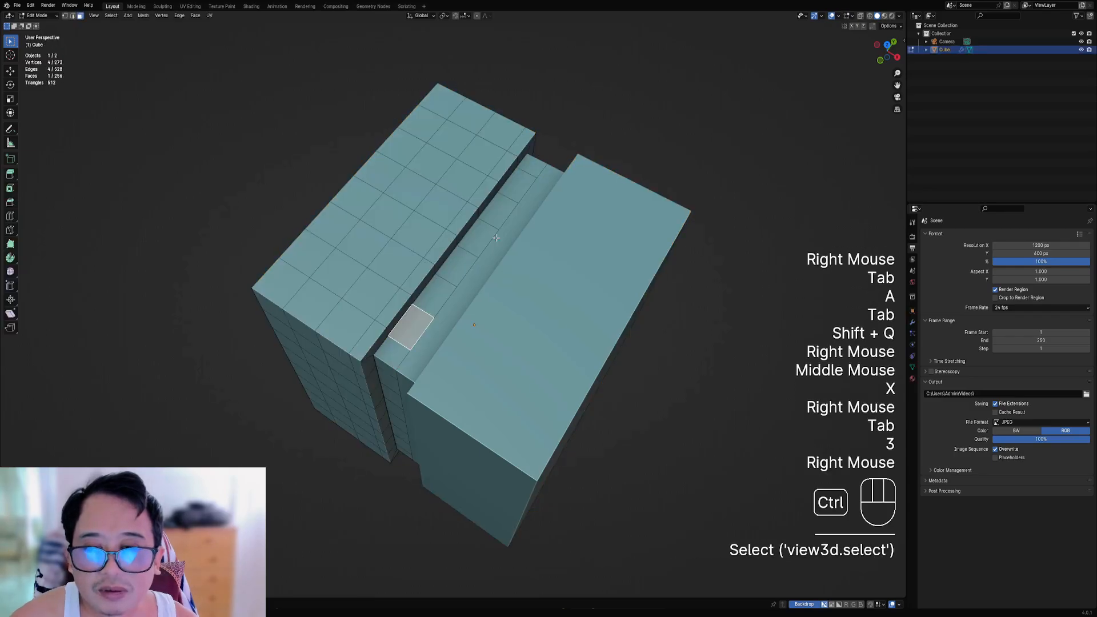
{"action": "key", "text": "3"}
{"action": "right_click", "coordinate": [391, 353]}
{"action": "right_click", "coordinate": [514, 187], "text": "ctrl"}
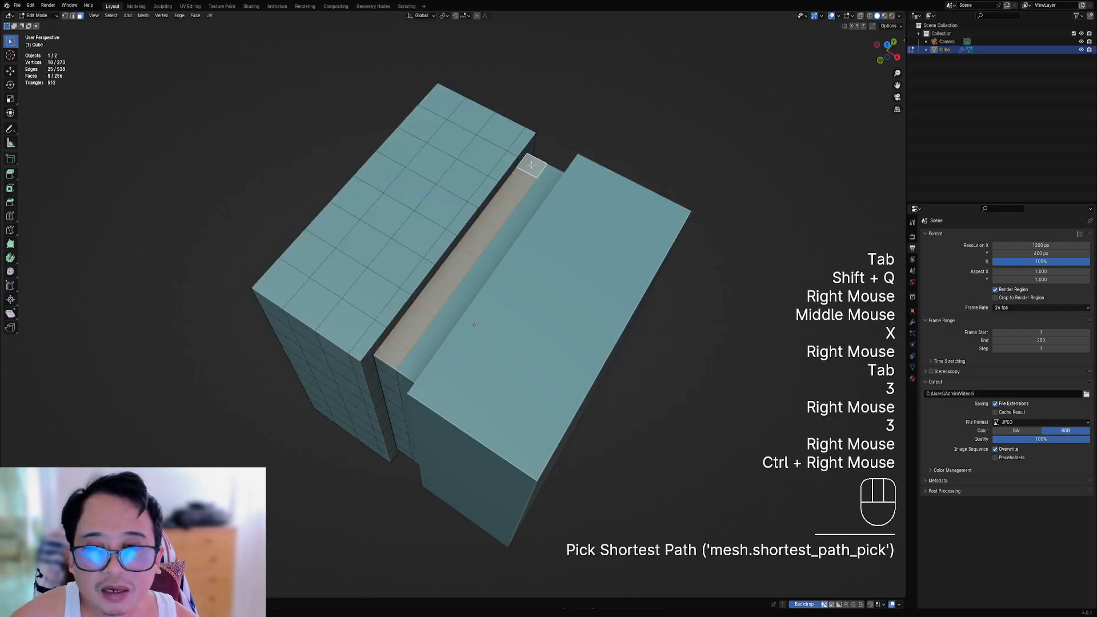
{"action": "key", "text": "Tab"}
Step: Try Random Cells on the groove faces with 12 subdivision cuts, and undo it
{"action": "scroll", "coordinate": [574, 219], "scroll_direction": "up", "scroll_amount": 2}
{"action": "key", "text": "shift+q"}
{"action": "left_click", "coordinate": [573, 216]}
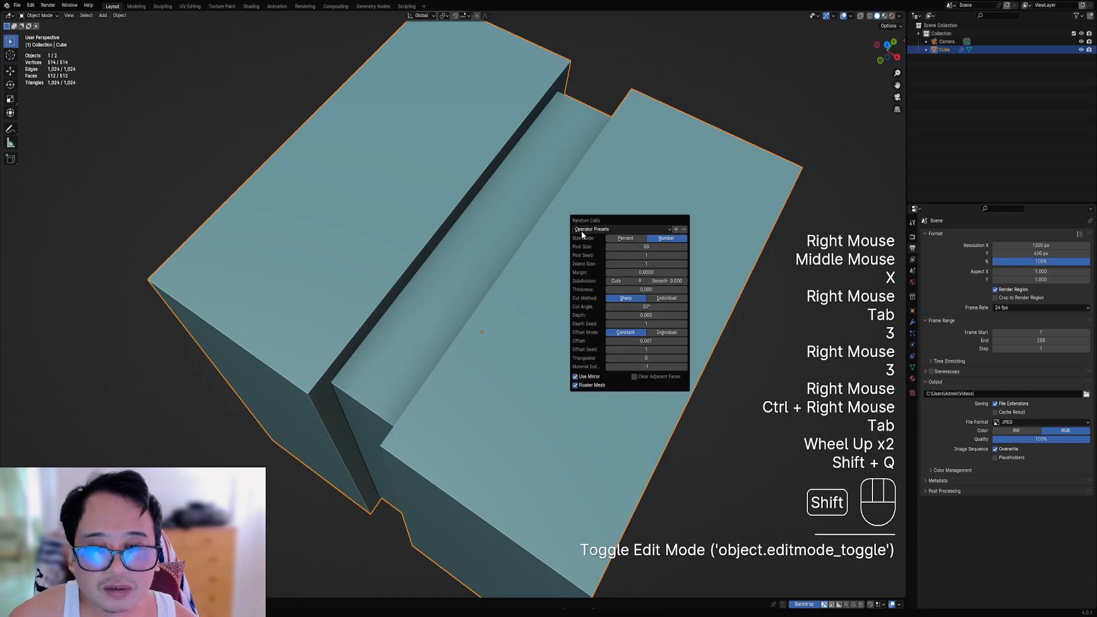
{"action": "scroll", "coordinate": [620, 281], "scroll_direction": "up", "scroll_amount": 3, "text": "ctrl"}
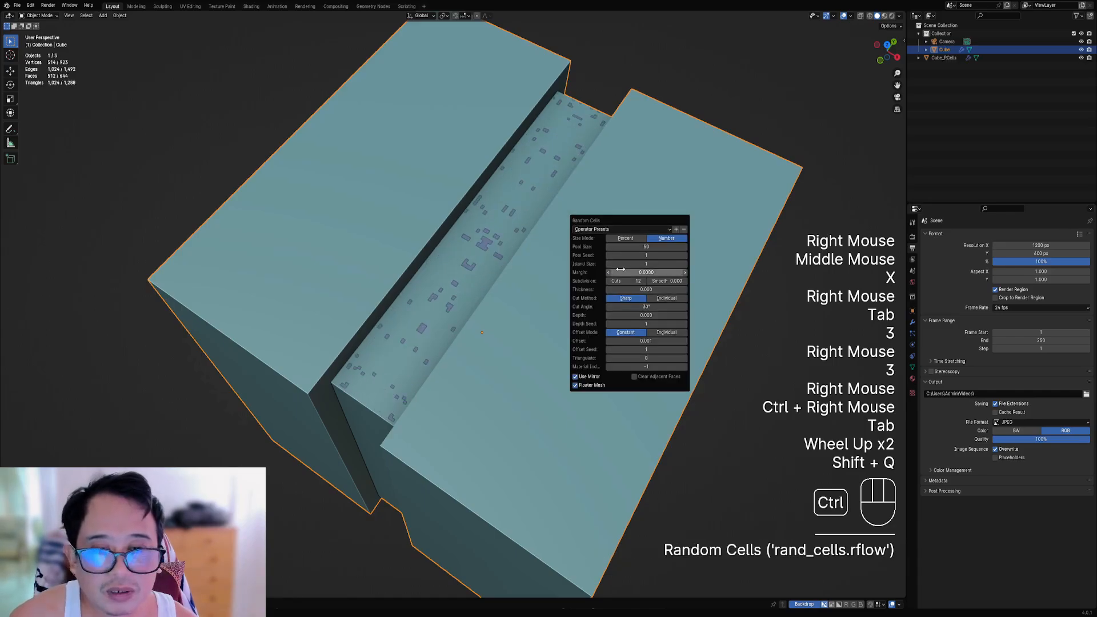
{"action": "key", "text": "ctrl+z"}
Step: Run Random Scatter with the Cube type on the upper groove's faces and try other size seeds
{"action": "key", "text": "shift+q"}
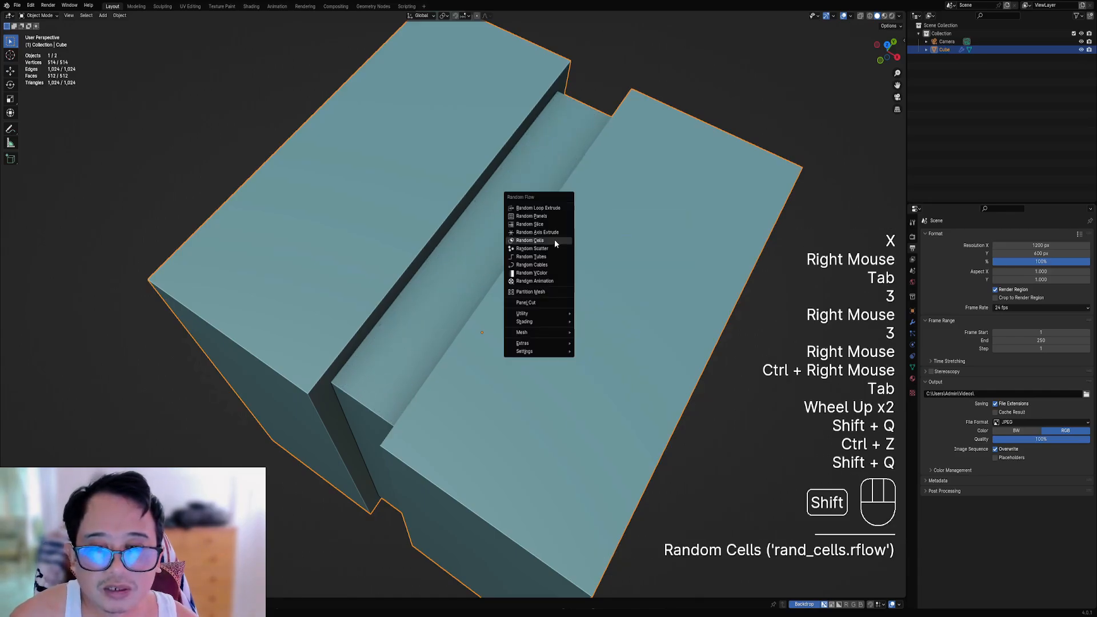
{"action": "left_click", "coordinate": [550, 248]}
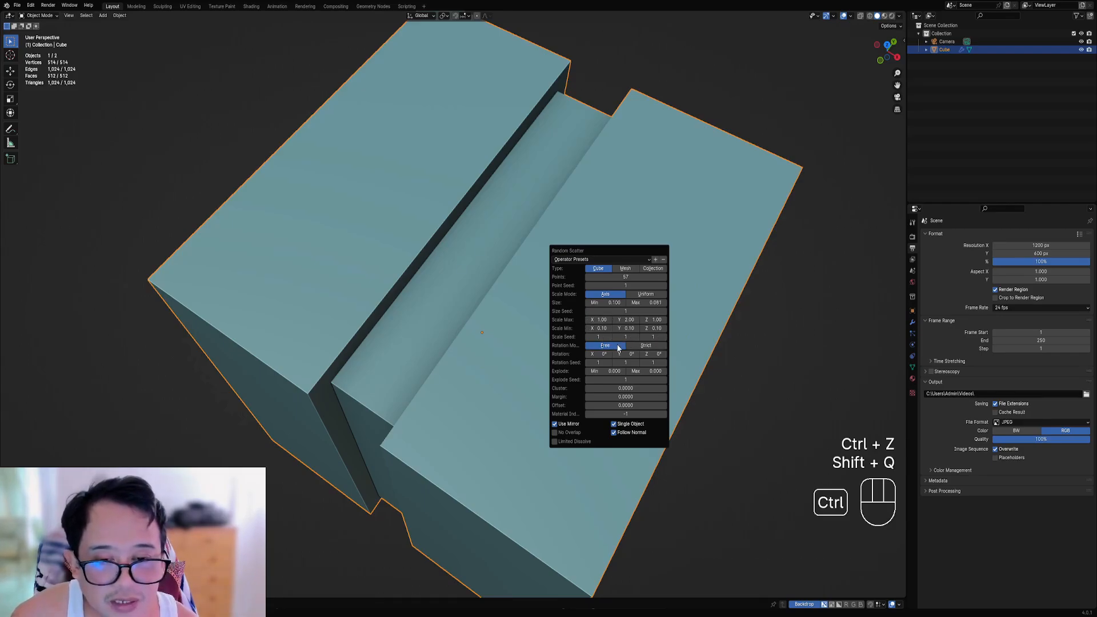
{"action": "scroll", "coordinate": [617, 311], "scroll_direction": "up", "scroll_amount": 3, "text": "ctrl"}
{"action": "scroll", "coordinate": [617, 311], "scroll_direction": "down", "scroll_amount": 2, "text": "ctrl"}
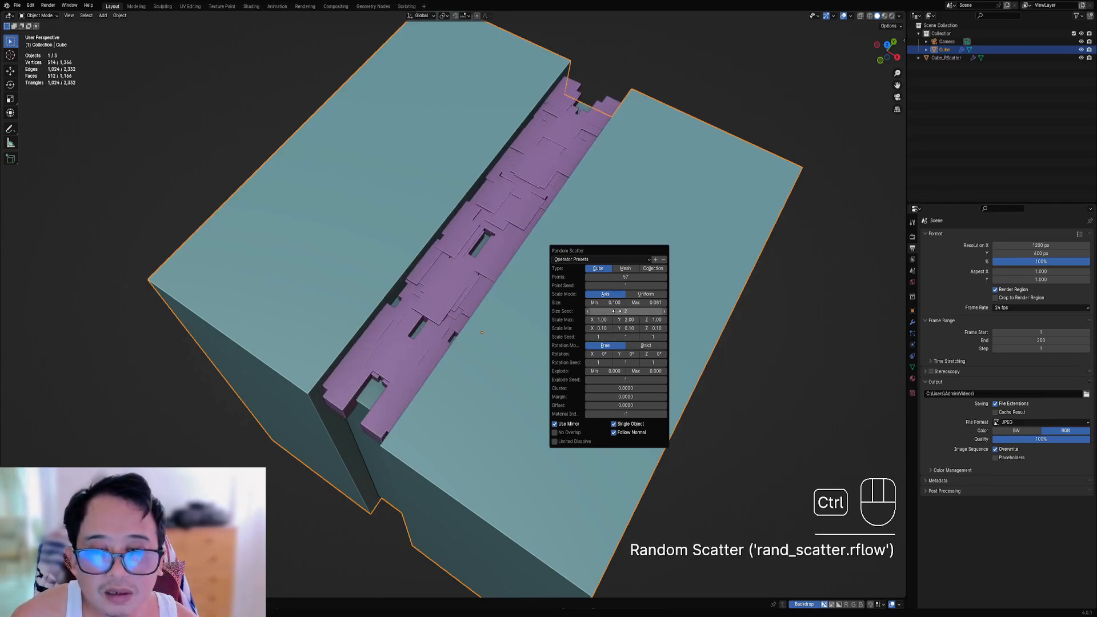
{"action": "scroll", "coordinate": [602, 336], "scroll_direction": "up", "scroll_amount": 2, "text": "ctrl"}
Step: Set the scatter's X, Y and Z scale seeds to 5 and its size seed to 8
{"action": "scroll", "coordinate": [607, 337], "scroll_direction": "up", "scroll_amount": 1, "text": "ctrl"}
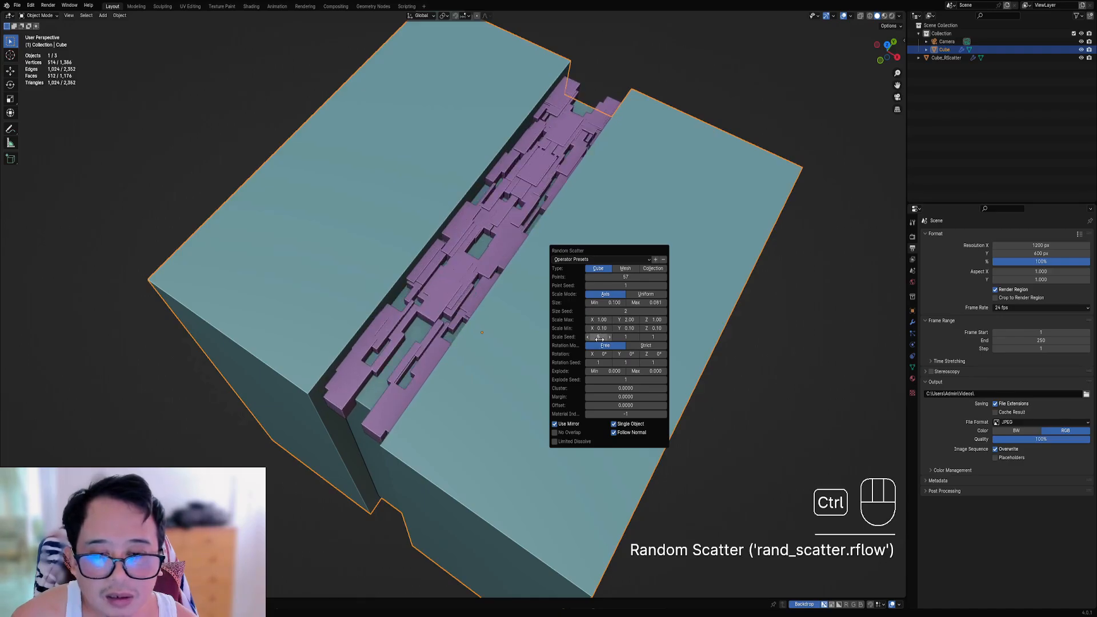
{"action": "scroll", "coordinate": [631, 337], "scroll_direction": "up", "scroll_amount": 4, "text": "ctrl"}
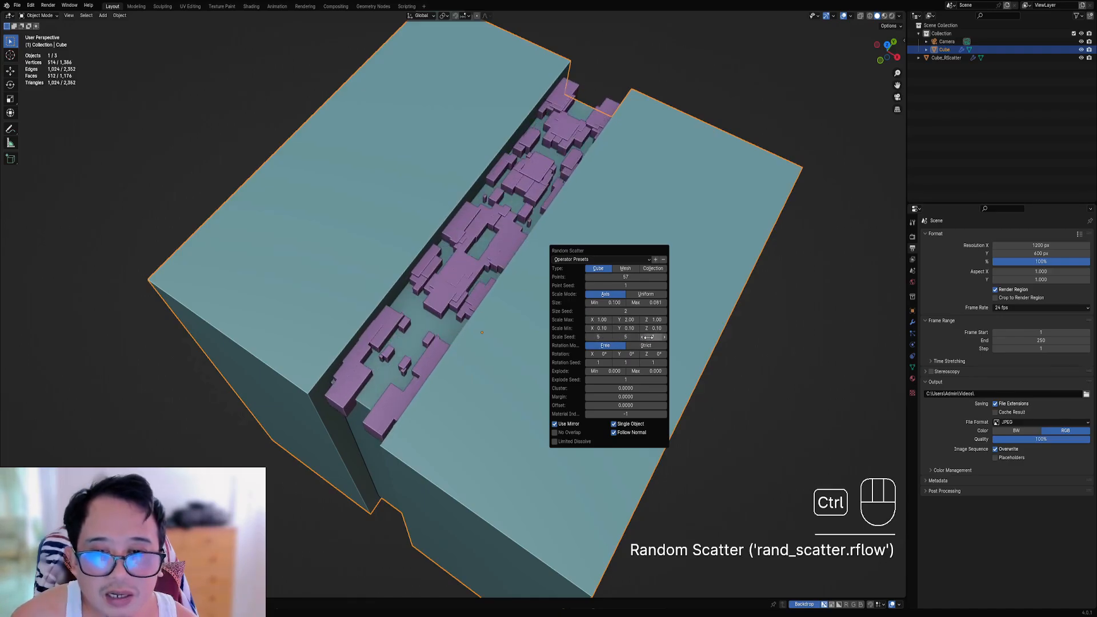
{"action": "scroll", "coordinate": [648, 337], "scroll_direction": "up", "scroll_amount": 2, "text": "ctrl"}
{"action": "scroll", "coordinate": [653, 336], "scroll_direction": "up", "scroll_amount": 1, "text": "ctrl"}
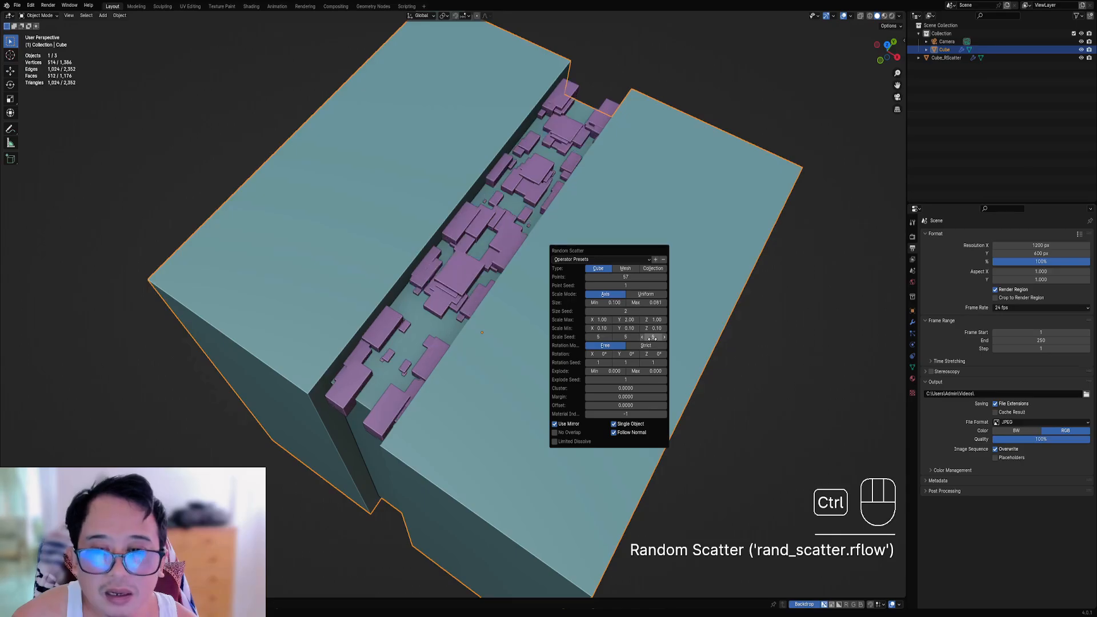
{"action": "scroll", "coordinate": [629, 310], "scroll_direction": "up", "scroll_amount": 6, "text": "ctrl"}
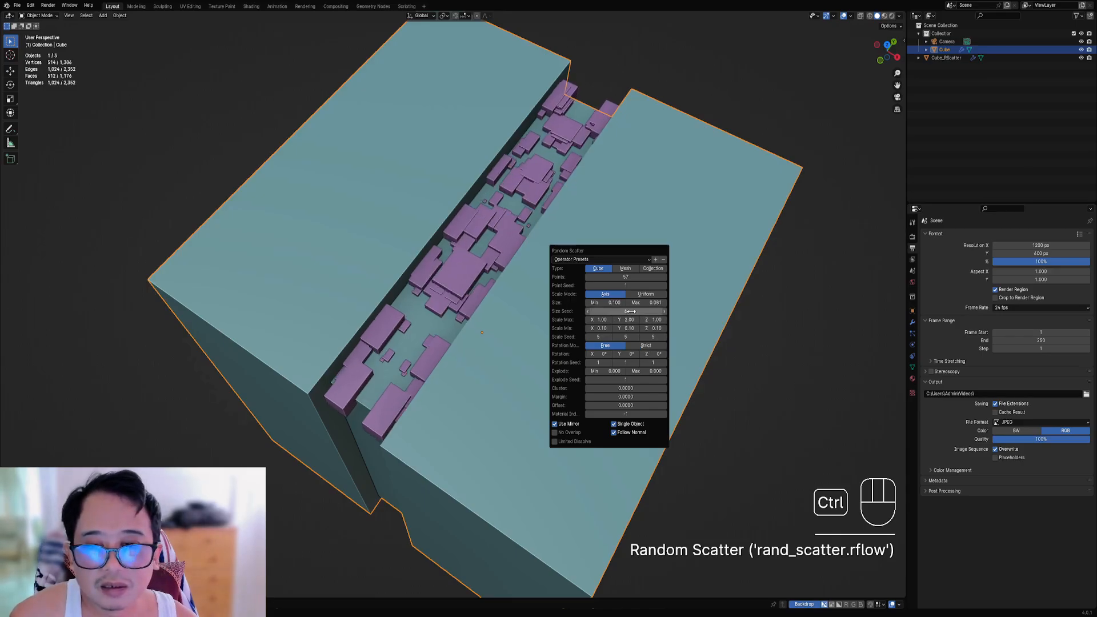
Step: Set the number of scatter points to 100
{"action": "left_click", "coordinate": [618, 277]}
{"action": "type", "text": "1"}
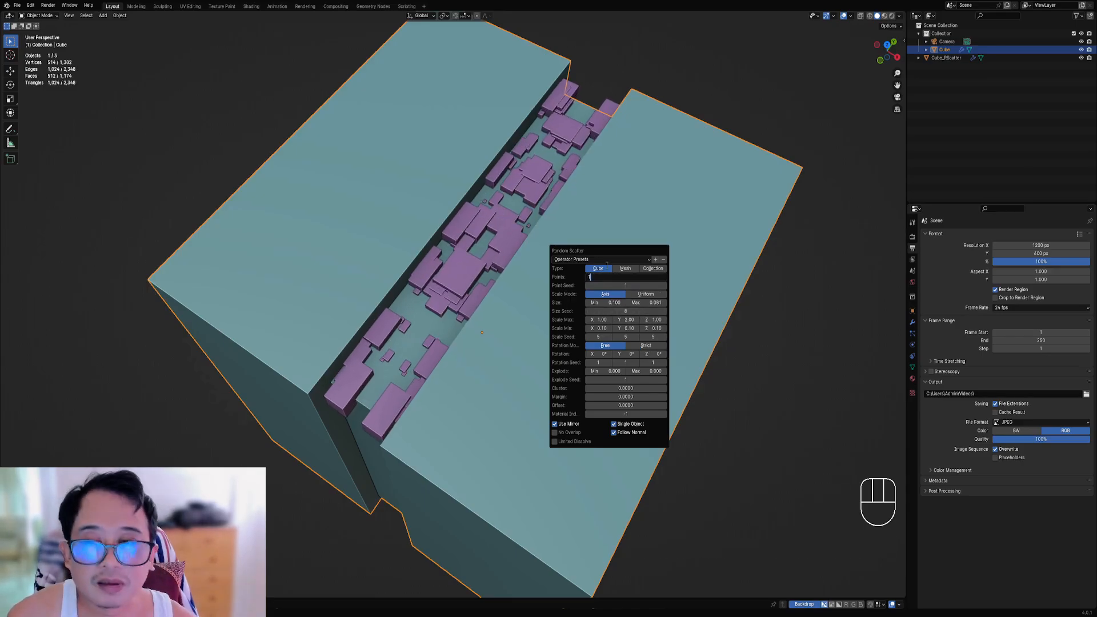
{"action": "type", "text": "00"}
{"action": "key", "text": "Return"}
Step: Reopen the Random Scatter settings and compare the cubes with No Overlap off and on, leaving it enabled
{"action": "scroll", "coordinate": [514, 289], "scroll_direction": "down", "scroll_amount": 3}
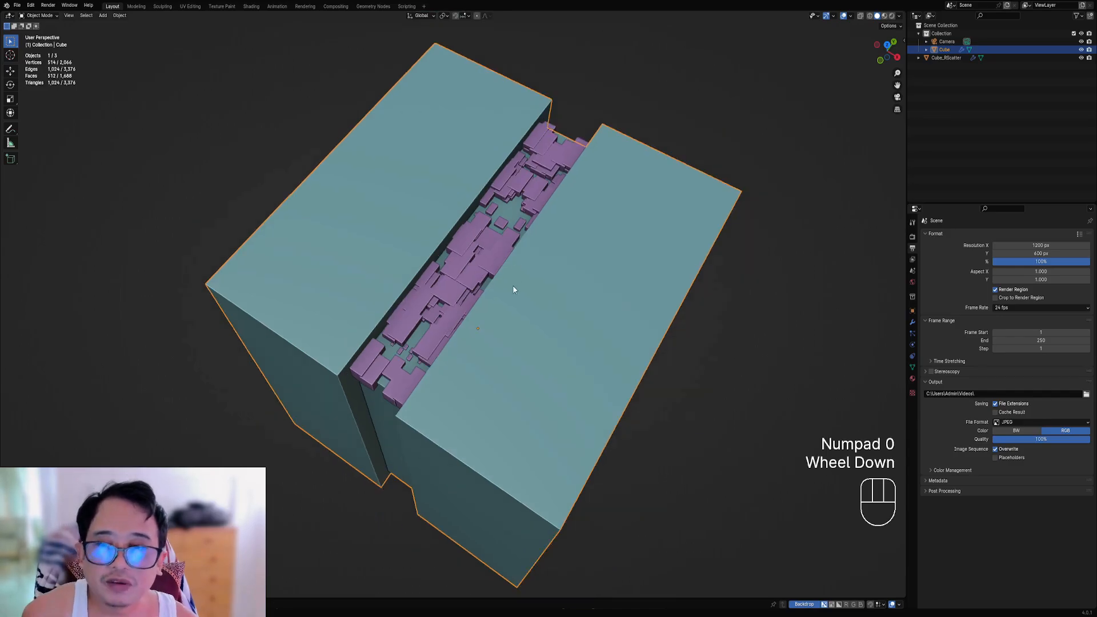
{"action": "middle_click_drag", "start_coordinate": [515, 289], "coordinate": [533, 273]}
{"action": "scroll", "coordinate": [533, 269], "scroll_direction": "up", "scroll_amount": 2}
{"action": "key", "text": "F9"}
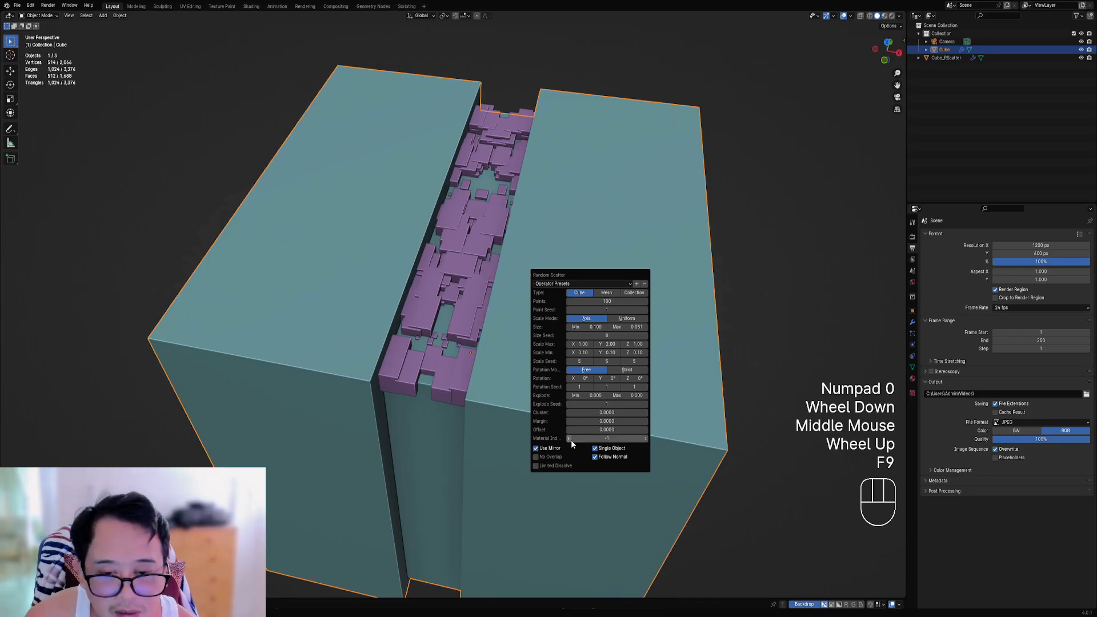
{"action": "mouse_move", "coordinate": [594, 421]}
{"action": "left_mouse_down"}
{"action": "mouse_move", "coordinate": [623, 422]}
{"action": "mouse_move", "coordinate": [592, 414]}
{"action": "left_mouse_up"}
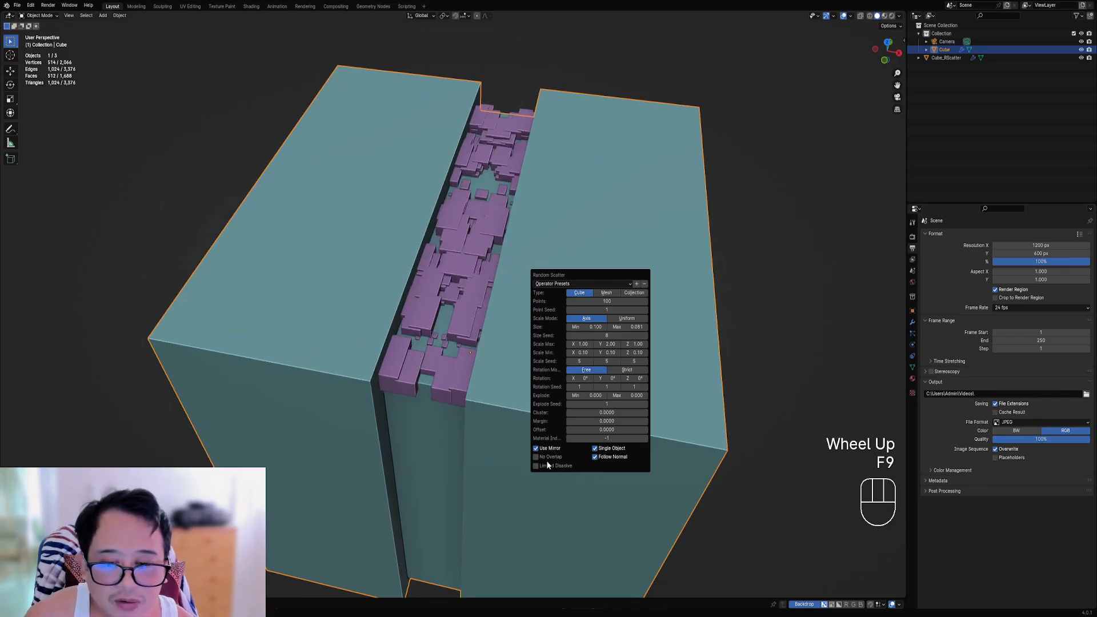
{"action": "left_click", "coordinate": [549, 457]}
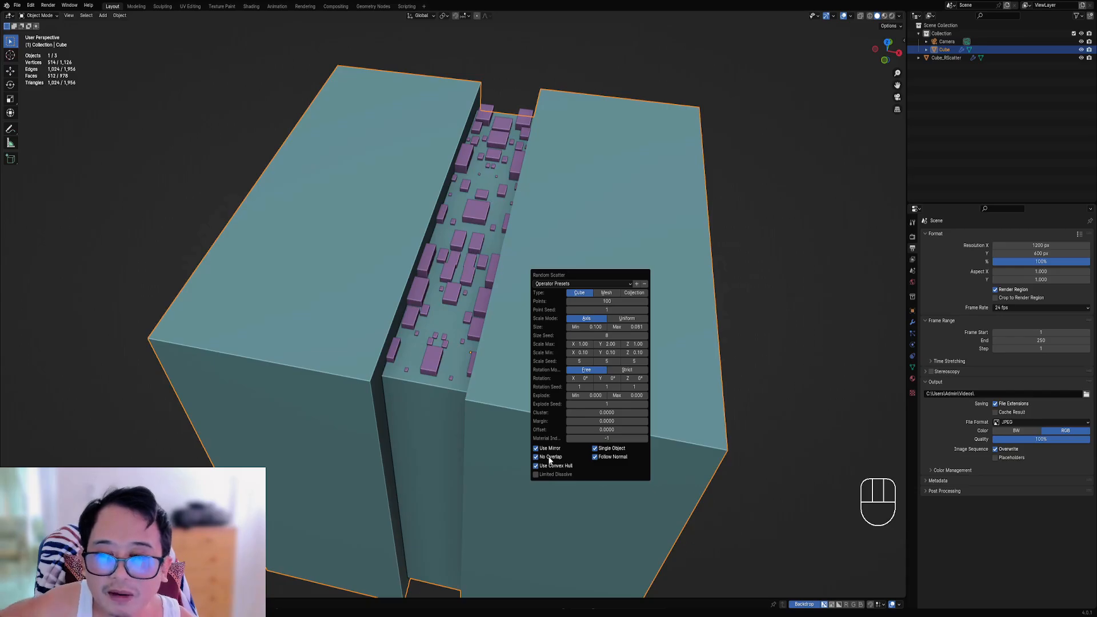
{"action": "left_click", "coordinate": [549, 456]}
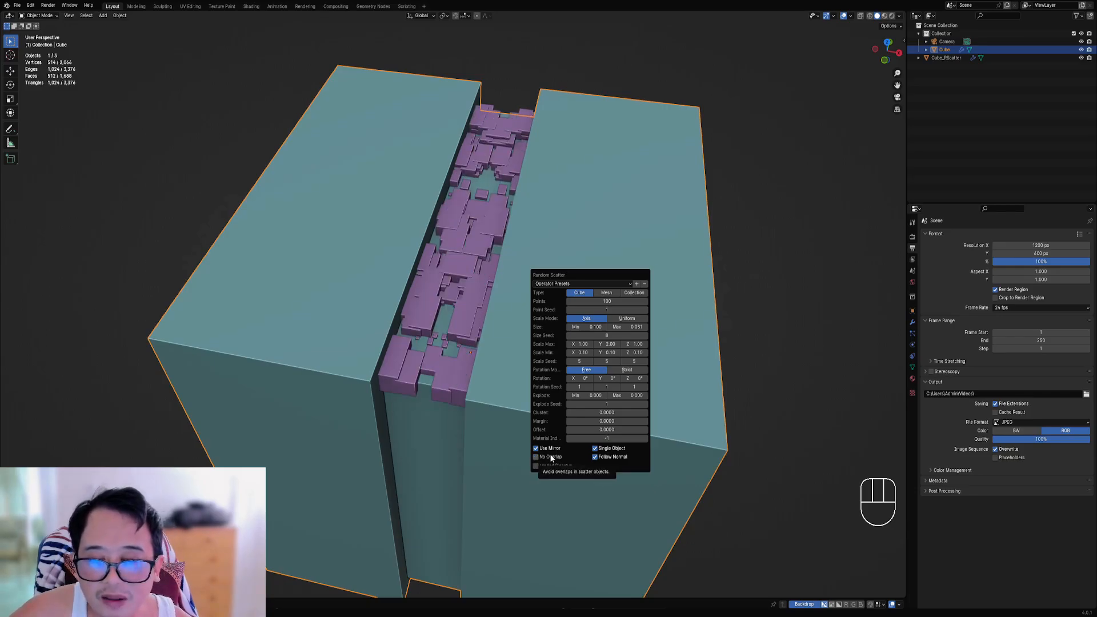
{"action": "left_click", "coordinate": [549, 456]}
Step: Examine the spacing of the scattered cubes in the groove, in wireframe and solid display, from above and at an angle
{"action": "middle_click_drag", "start_coordinate": [478, 313], "coordinate": [483, 352]}
{"action": "scroll", "coordinate": [444, 355], "scroll_direction": "down", "scroll_amount": 2}
{"action": "key", "text": "shift+z"}
{"action": "scroll", "coordinate": [481, 348], "scroll_direction": "up", "scroll_amount": 4}
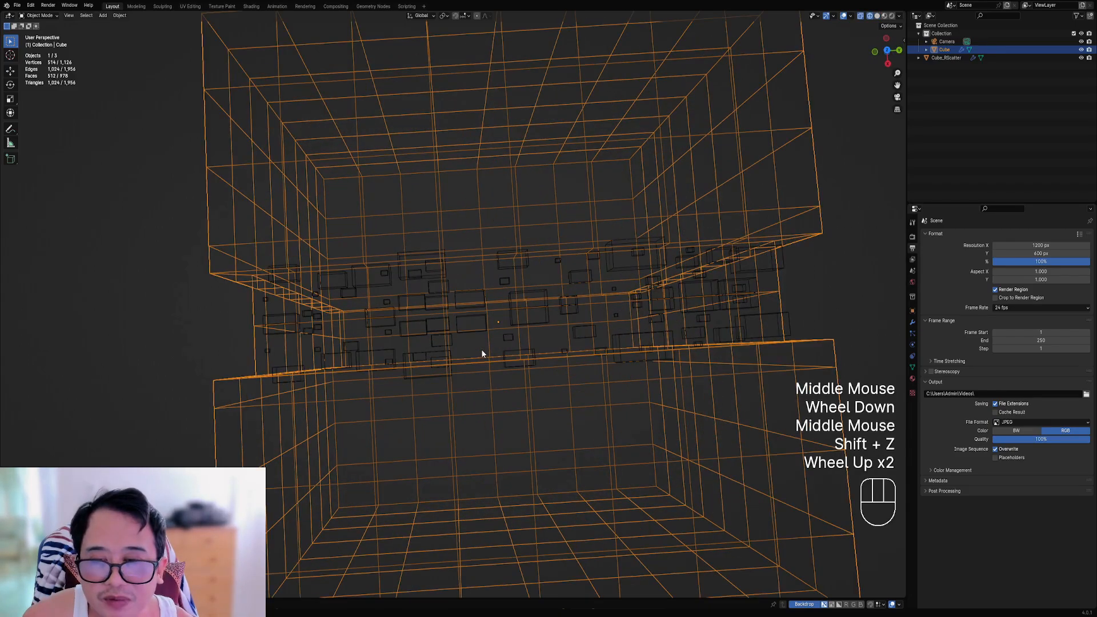
{"action": "key", "text": "shift+z"}
{"action": "middle_click_drag", "start_coordinate": [432, 226], "coordinate": [487, 237], "text": "alt"}
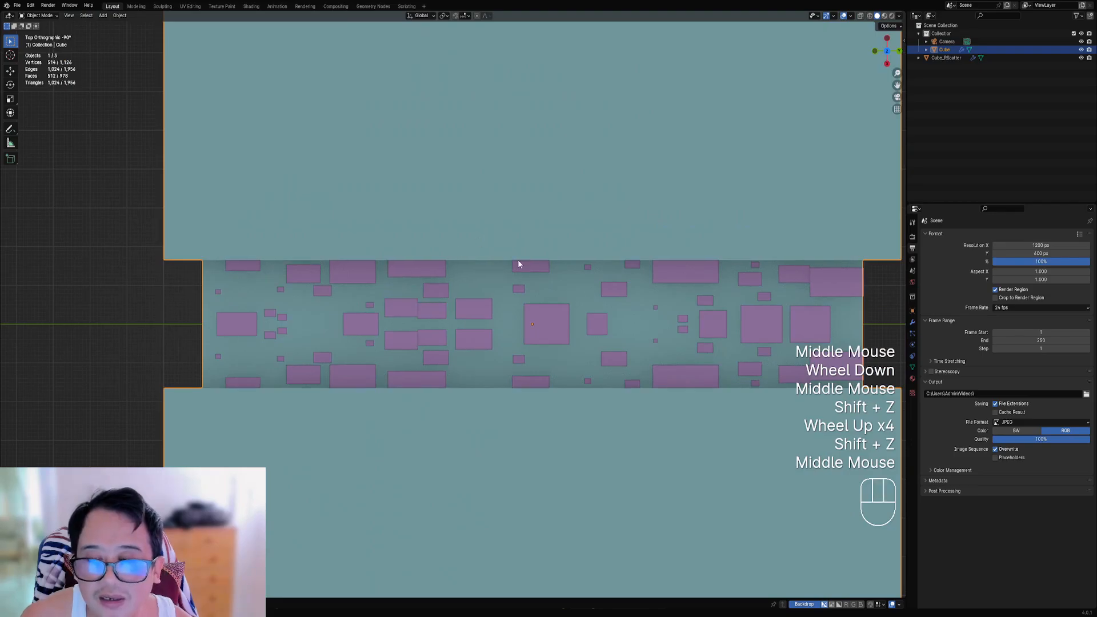
{"action": "middle_click_drag", "start_coordinate": [510, 283], "coordinate": [481, 276], "text": "shift"}
{"action": "scroll", "coordinate": [481, 275], "scroll_direction": "up", "scroll_amount": 1}
{"action": "key", "text": "shift+z"}
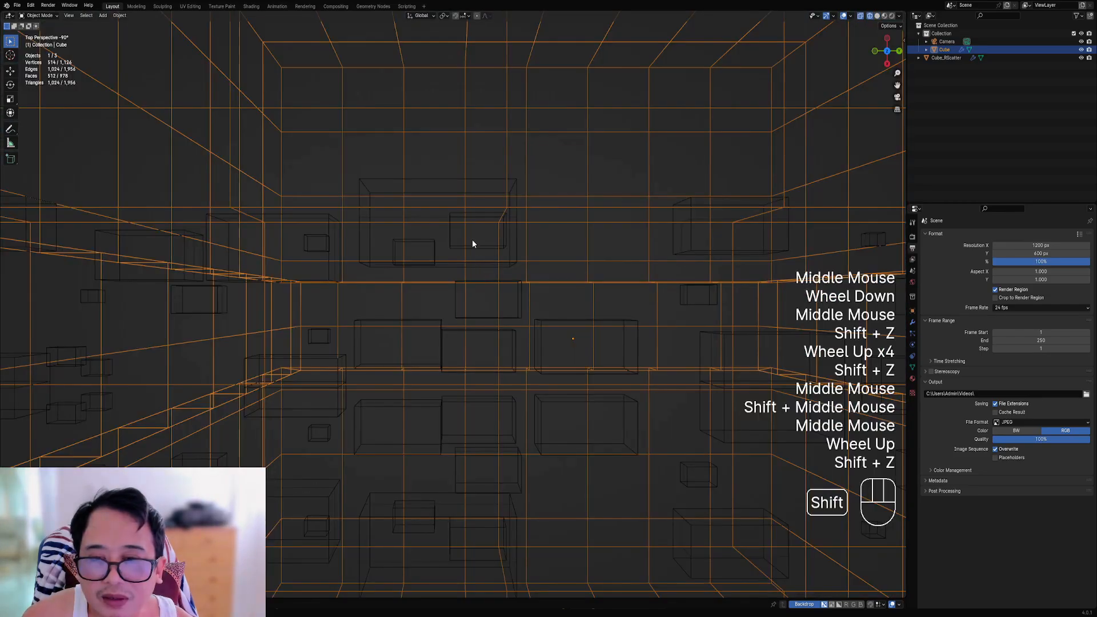
{"action": "key", "text": "shift+z"}
{"action": "scroll", "coordinate": [472, 239], "scroll_direction": "down", "scroll_amount": 1}
{"action": "scroll", "coordinate": [504, 358], "scroll_direction": "down", "scroll_amount": 1}
{"action": "middle_click_drag", "start_coordinate": [503, 358], "coordinate": [538, 337]}
{"action": "scroll", "coordinate": [560, 296], "scroll_direction": "down", "scroll_amount": 1}
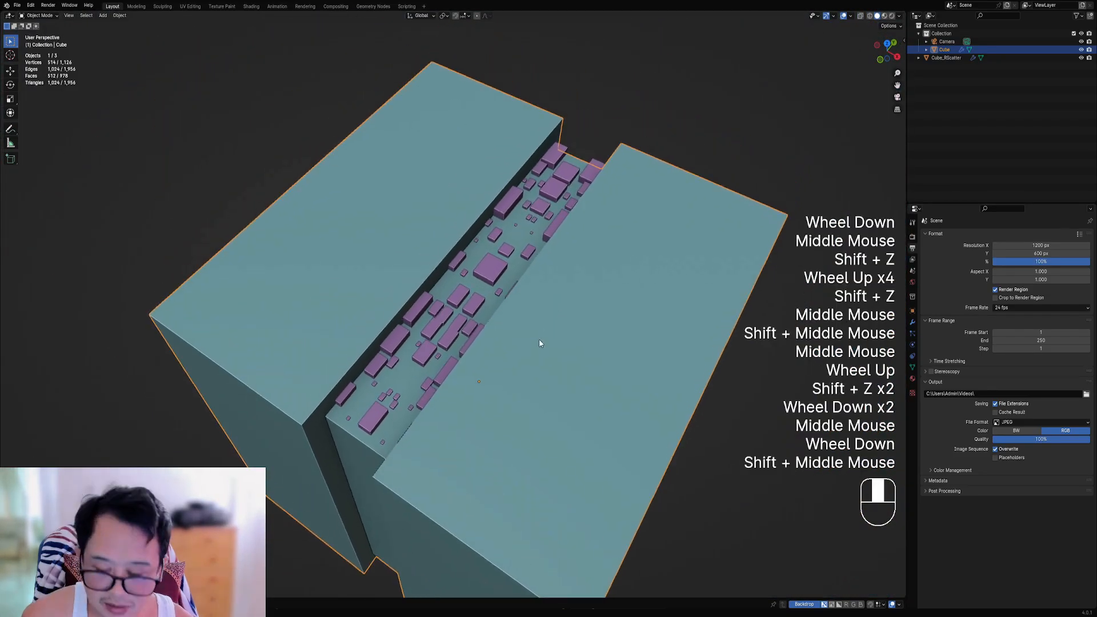
Step: Turn No Overlap off and try Limited Dissolve on the scattered cubes, leaving it disabled
{"action": "key", "text": "F9"}
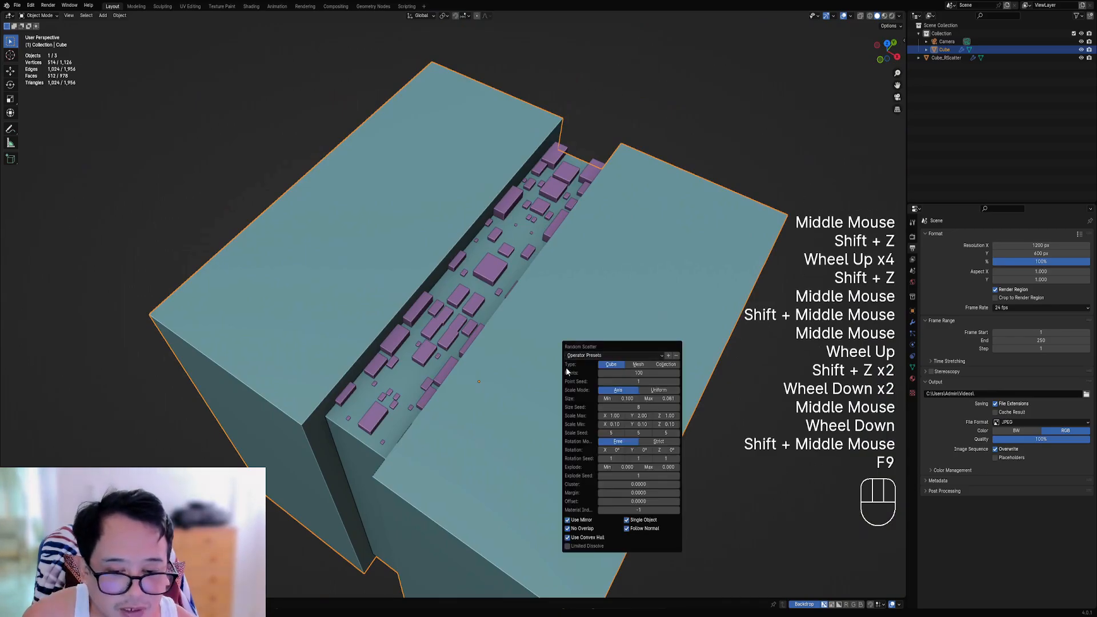
{"action": "left_click", "coordinate": [586, 529]}
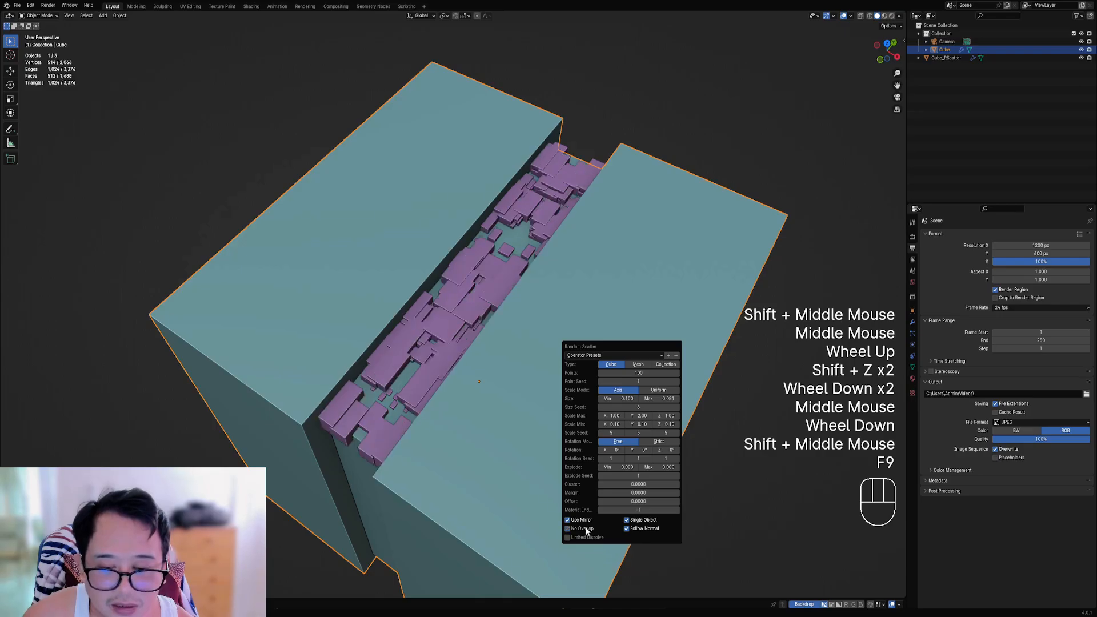
{"action": "left_click", "coordinate": [587, 536]}
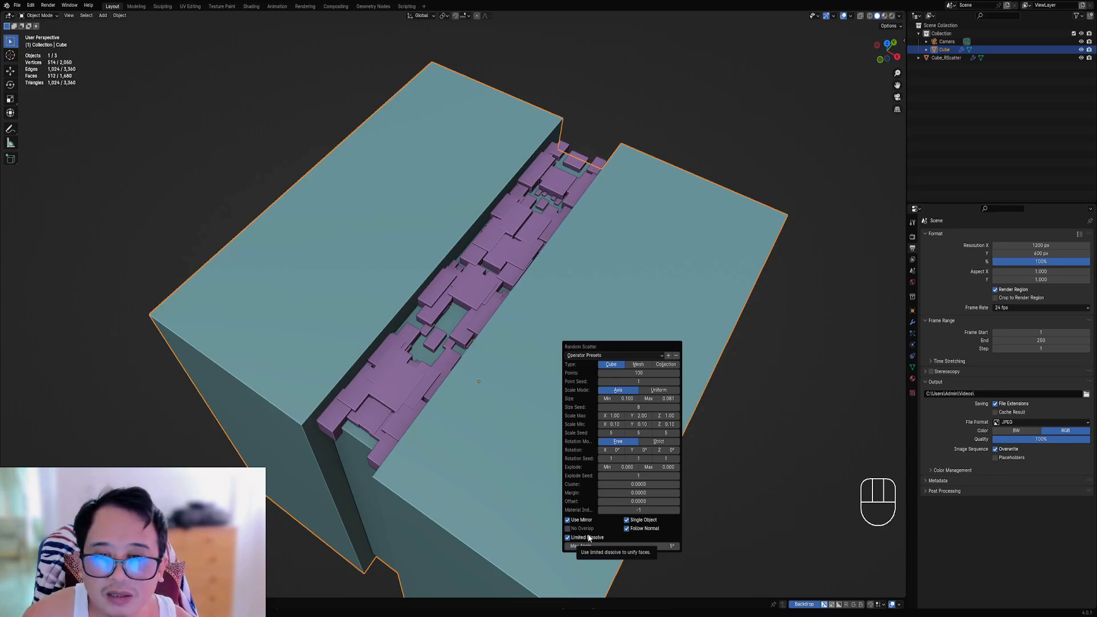
{"action": "left_click", "coordinate": [589, 536]}
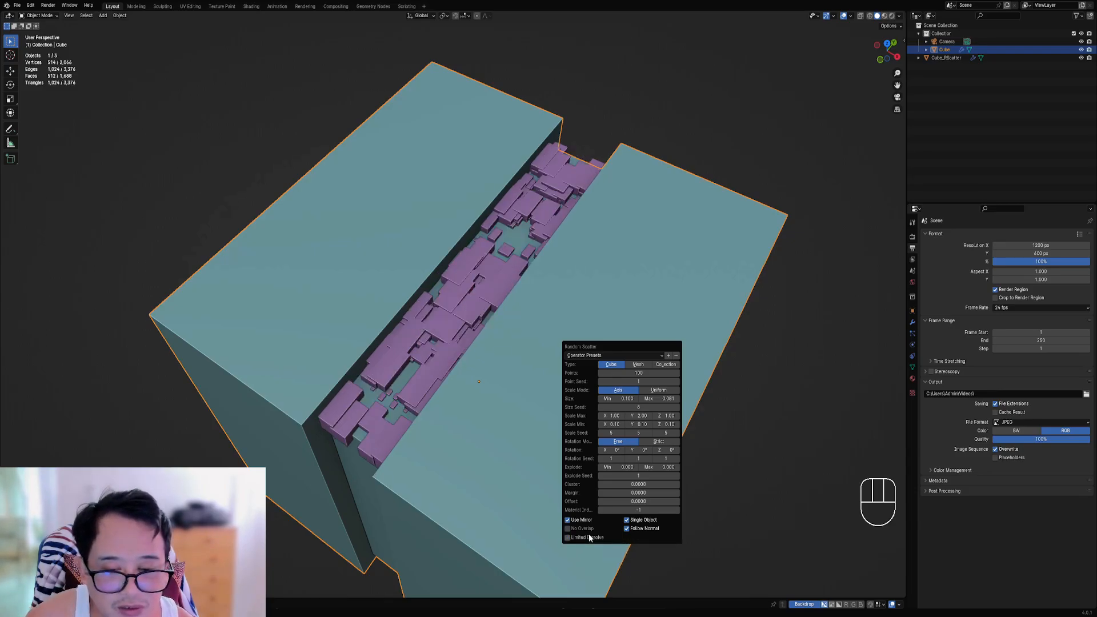
{"action": "left_click", "coordinate": [588, 536]}
{"action": "left_click", "coordinate": [588, 536]}
{"action": "left_click", "coordinate": [589, 537]}
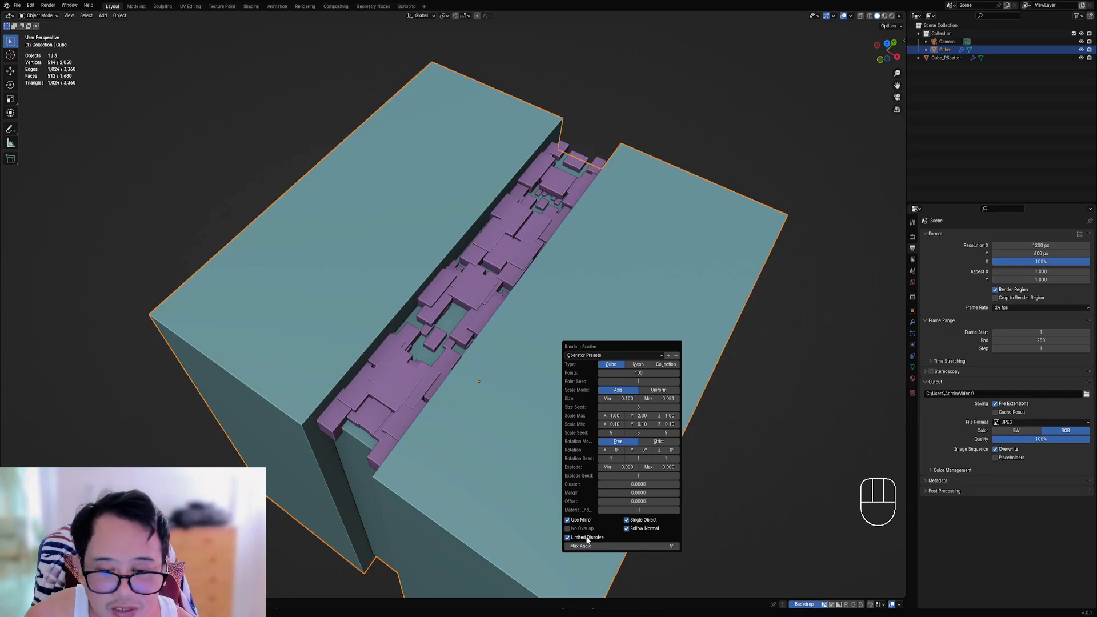
{"action": "left_click", "coordinate": [587, 539]}
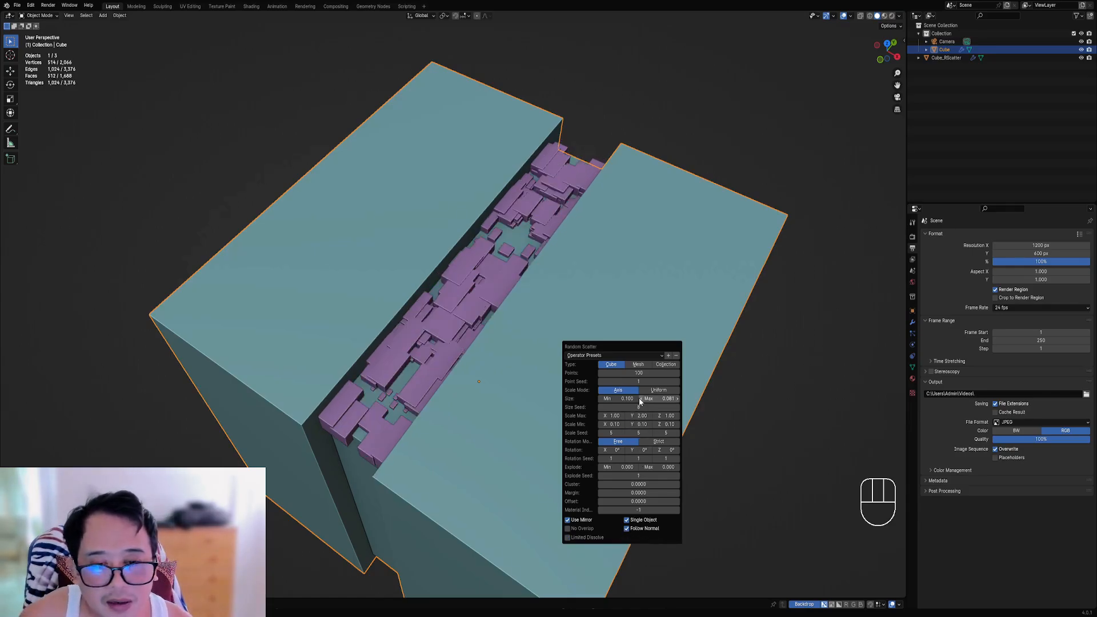
Step: Reset the scatter's size seed to 1 and raise its point seed to 10
{"action": "left_click_drag", "start_coordinate": [632, 406], "coordinate": [598, 406]}
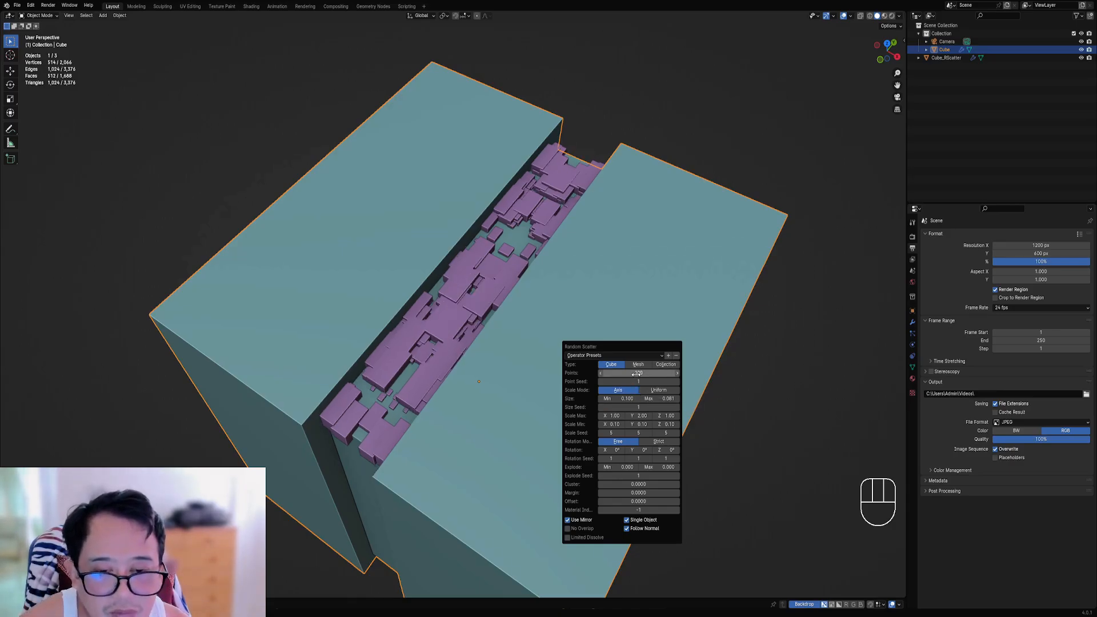
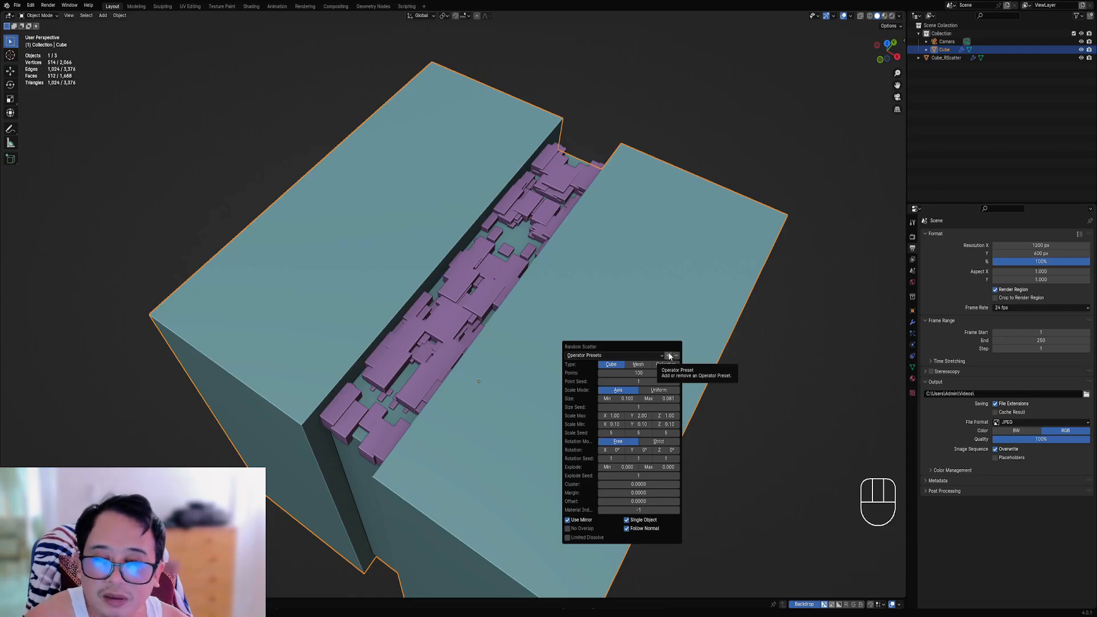
{"action": "scroll", "coordinate": [642, 381], "scroll_direction": "up", "scroll_amount": 3, "text": "ctrl"}
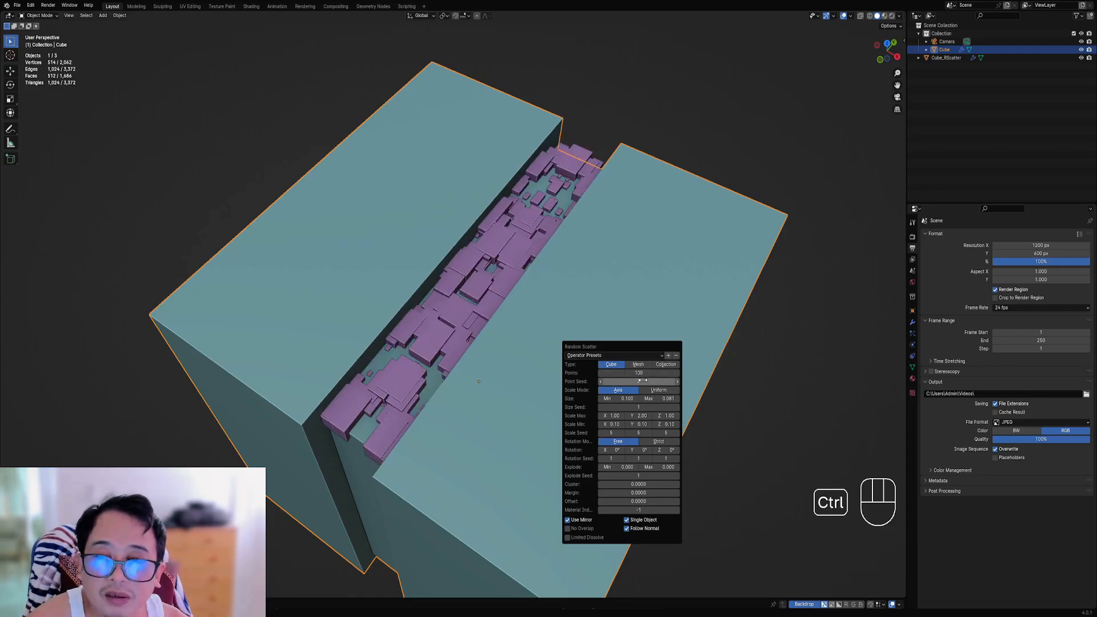
{"action": "scroll", "coordinate": [642, 381], "scroll_direction": "up", "scroll_amount": 2, "text": "ctrl"}
Step: Set the number of scatter points to 80 and raise the point seed to 17
{"action": "double_click", "coordinate": [629, 371]}
{"action": "type", "text": "8"}
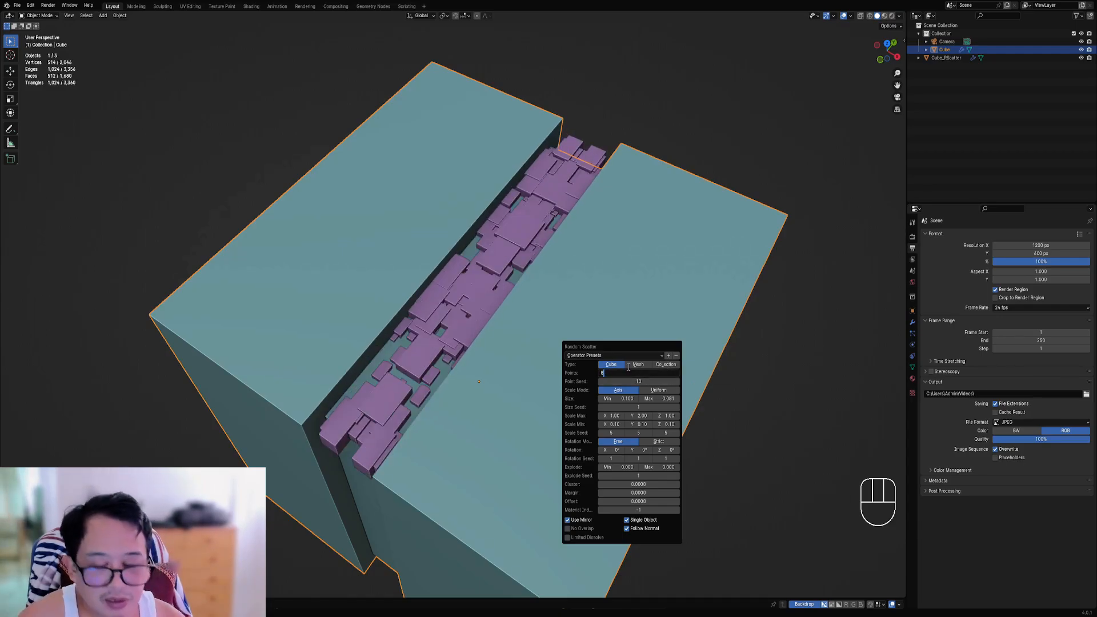
{"action": "type", "text": "0"}
{"action": "key", "text": "Return"}
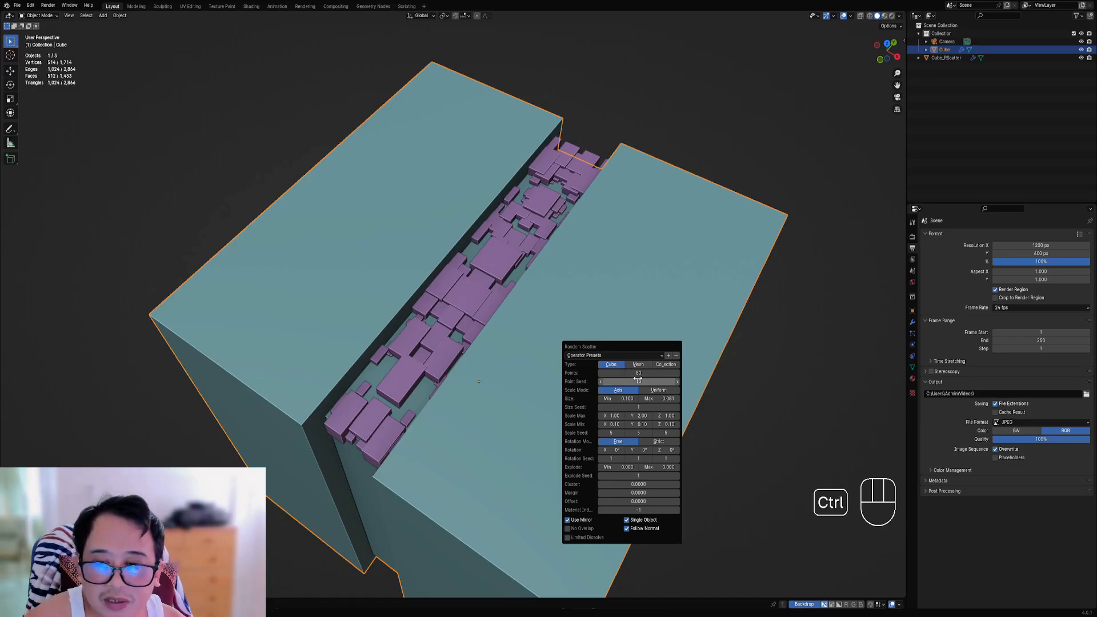
{"action": "scroll", "coordinate": [638, 379], "scroll_direction": "up", "scroll_amount": 7, "text": "ctrl"}
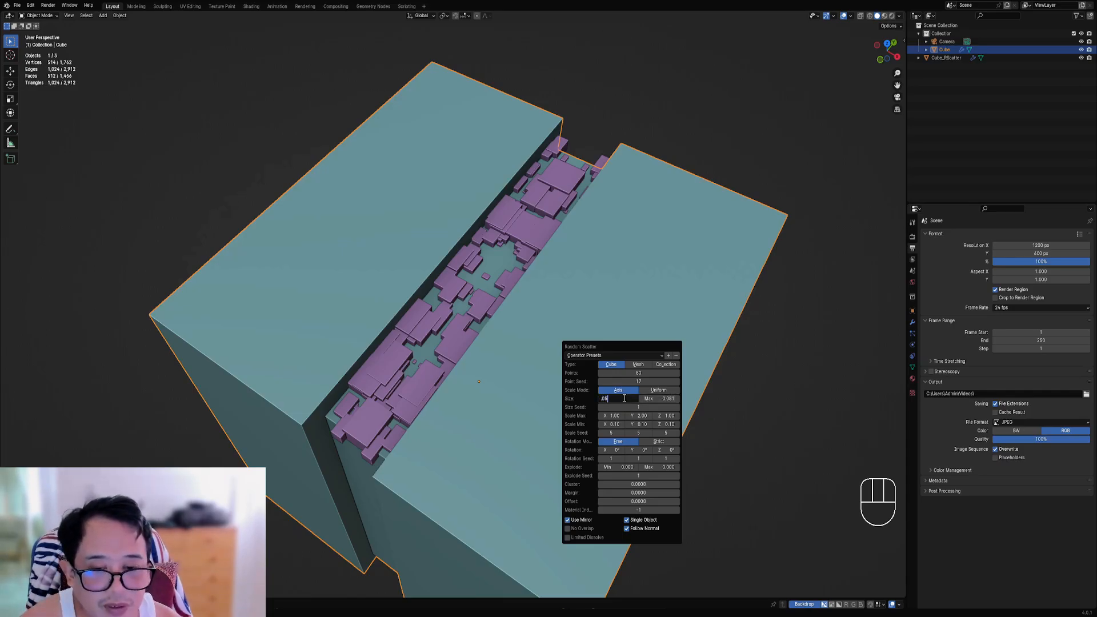
Step: Set the scatter size range to 0.05 minimum and 0.1 maximum, with 100 points
{"action": "key", "text": "Tab"}
{"action": "key", "text": "Return"}
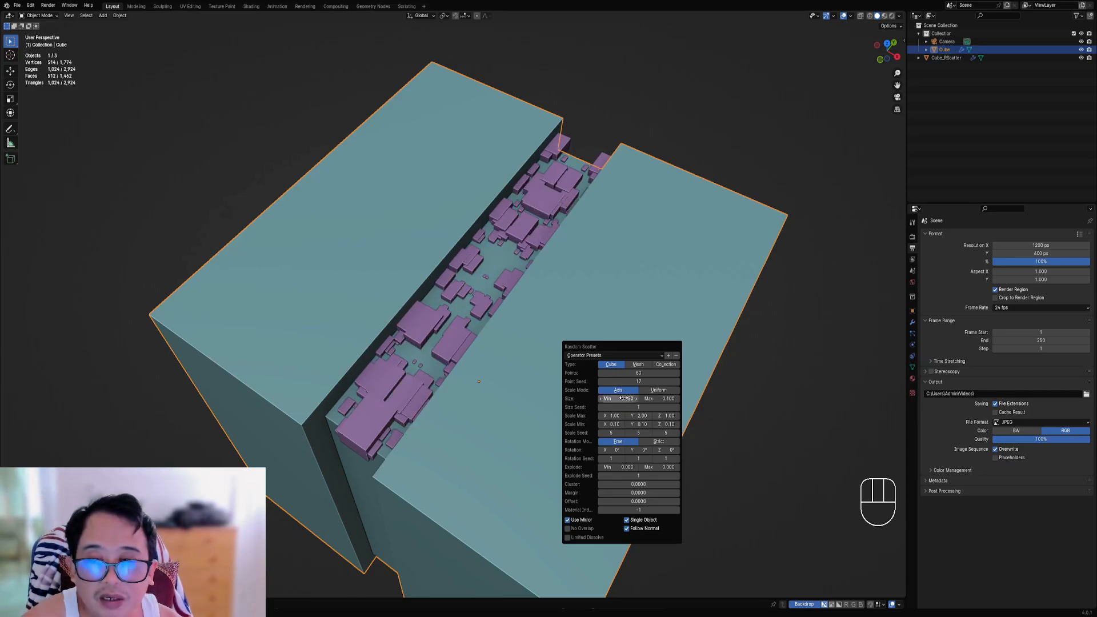
{"action": "left_click", "coordinate": [625, 373]}
{"action": "type", "text": "1"}
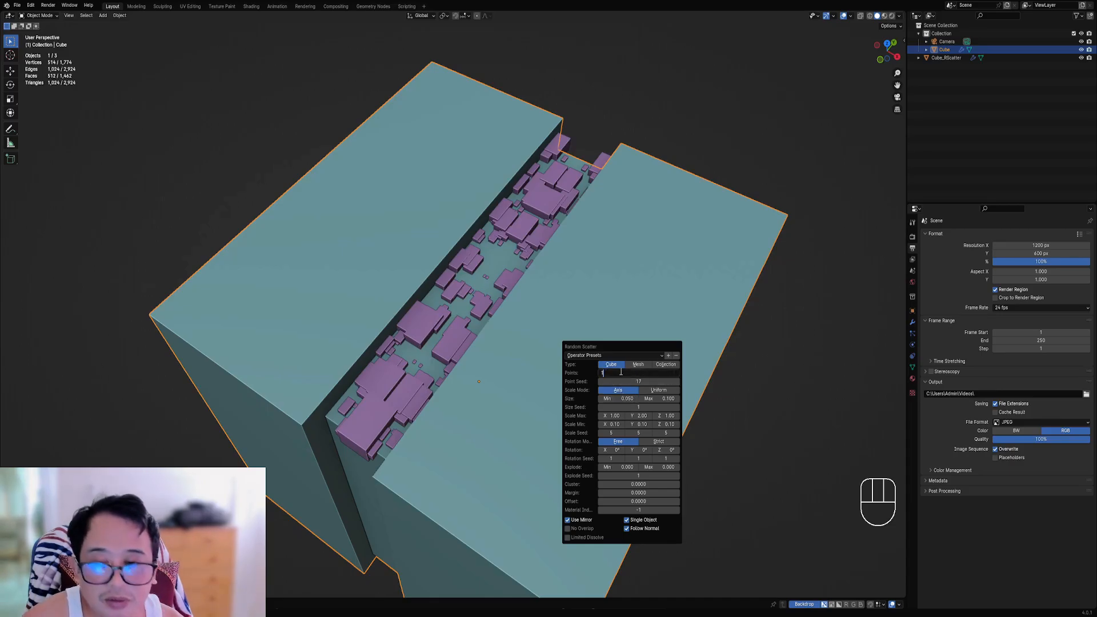
{"action": "type", "text": "00"}
{"action": "key", "text": "Return"}
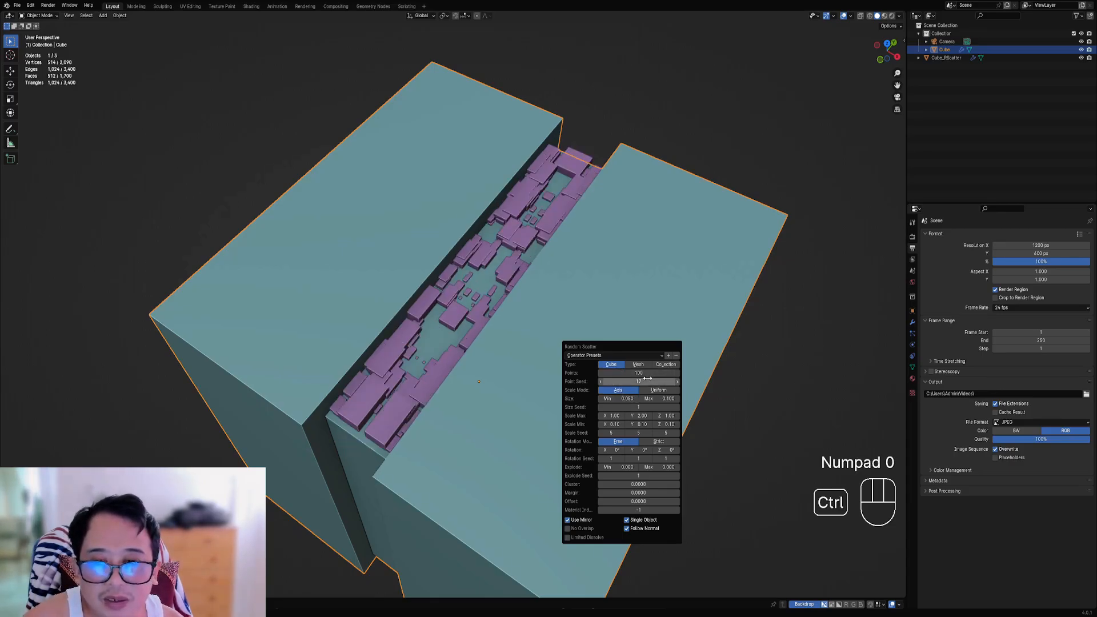
Step: Cycle the point seed through higher values to rearrange the scattered cubes in the groove
{"action": "left_click_drag", "start_coordinate": [634, 381], "coordinate": [647, 381], "text": "ctrl"}
{"action": "scroll", "coordinate": [647, 381], "scroll_direction": "up", "scroll_amount": 4, "text": "ctrl"}
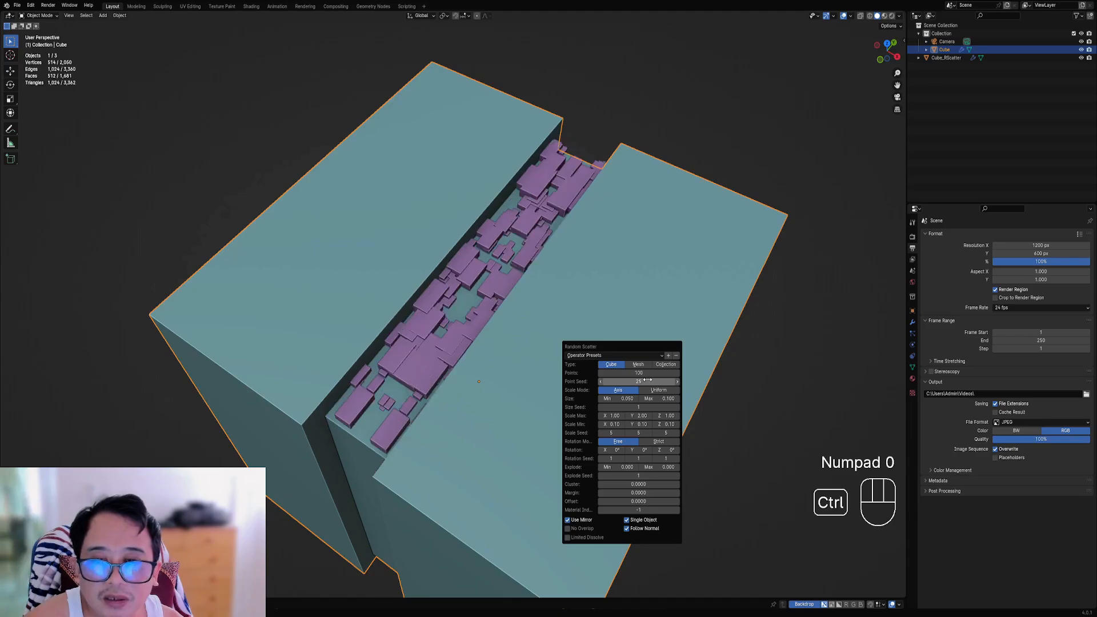
{"action": "scroll", "coordinate": [650, 381], "scroll_direction": "up", "scroll_amount": 7, "text": "ctrl"}
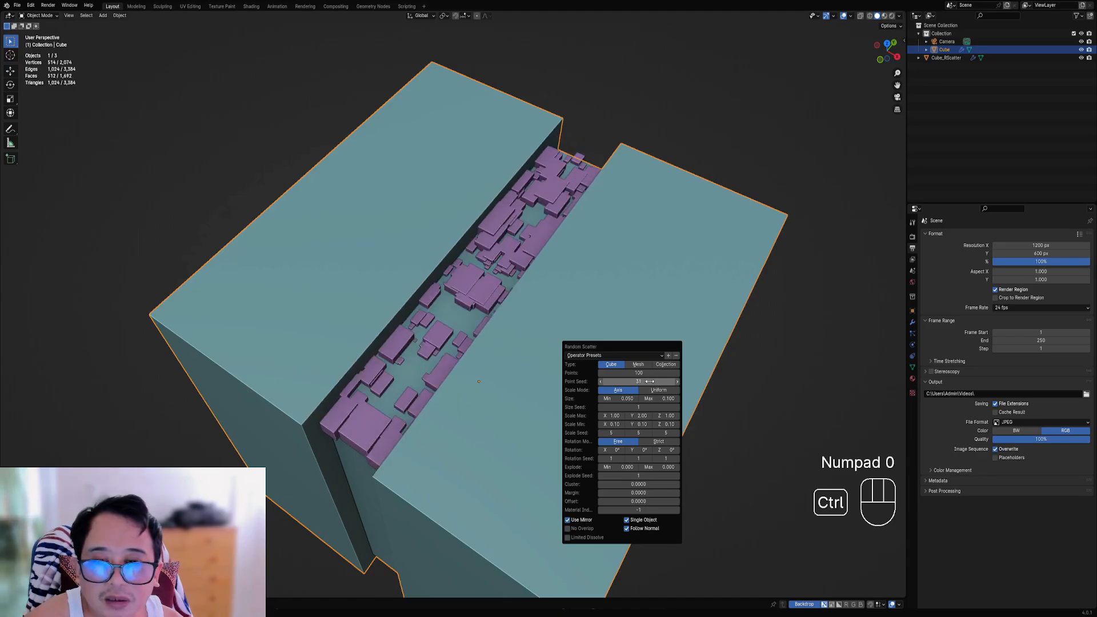
{"action": "scroll", "coordinate": [649, 381], "scroll_direction": "up", "scroll_amount": 1, "text": "ctrl"}
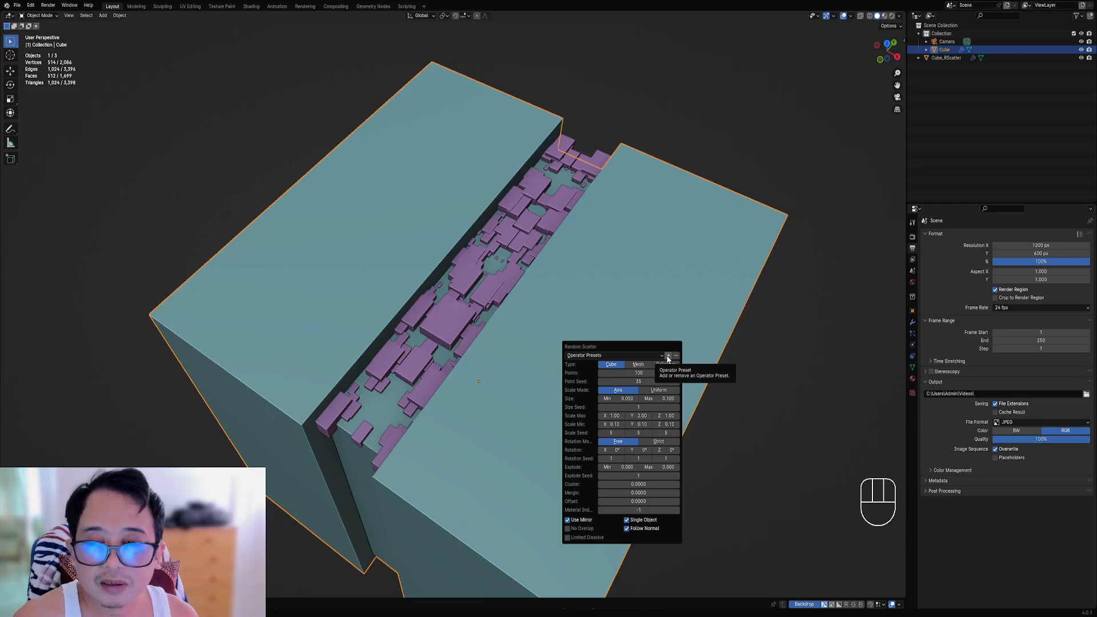
{"action": "left_click", "coordinate": [668, 356]}
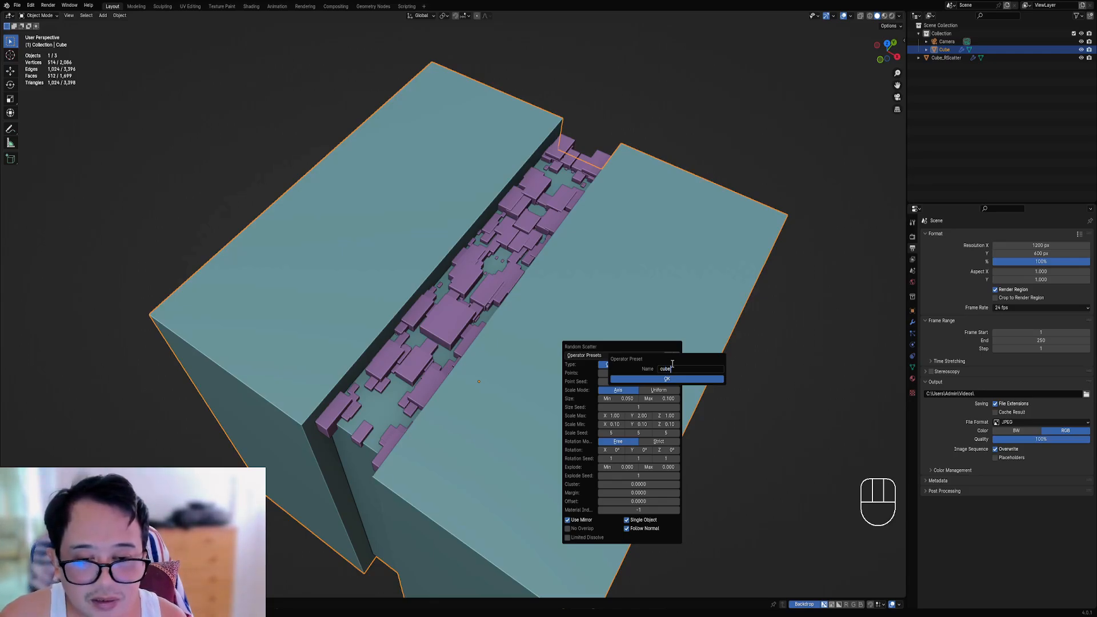
{"action": "key", "text": "BackSpace"}
{"action": "key", "text": "BackSpace"}
{"action": "key", "text": "BackSpace"}
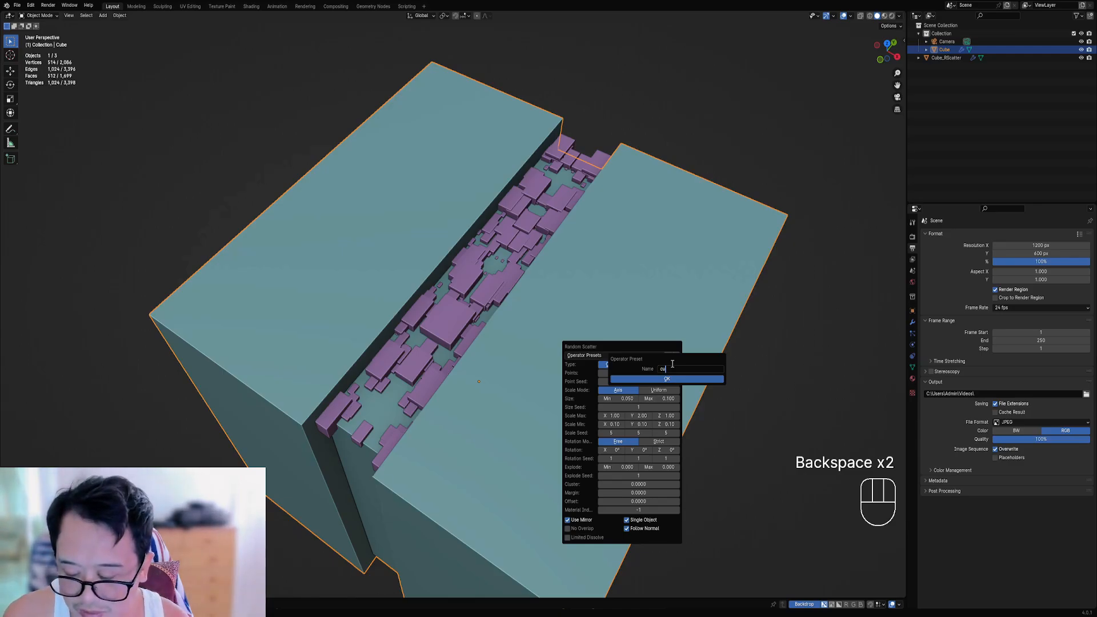
{"action": "type", "text": "cube_0"}
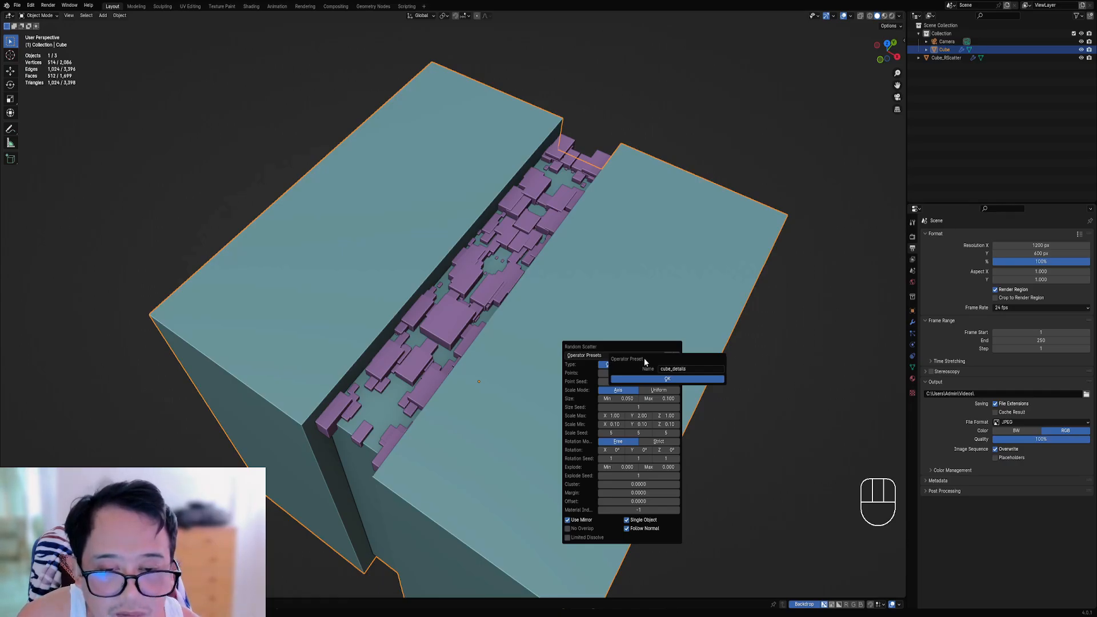
{"action": "left_click_drag", "start_coordinate": [644, 359], "coordinate": [608, 331]}
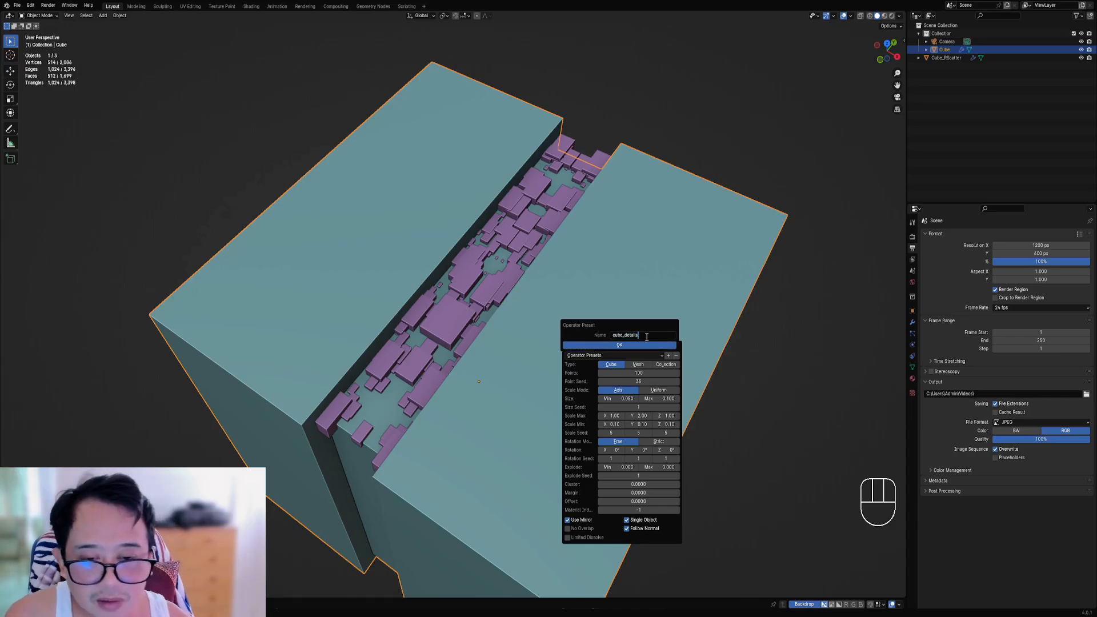
{"action": "left_click", "coordinate": [663, 299]}
Step: Reset the groove scatter's point seed to 1 before storing its settings
{"action": "key", "text": "F9"}
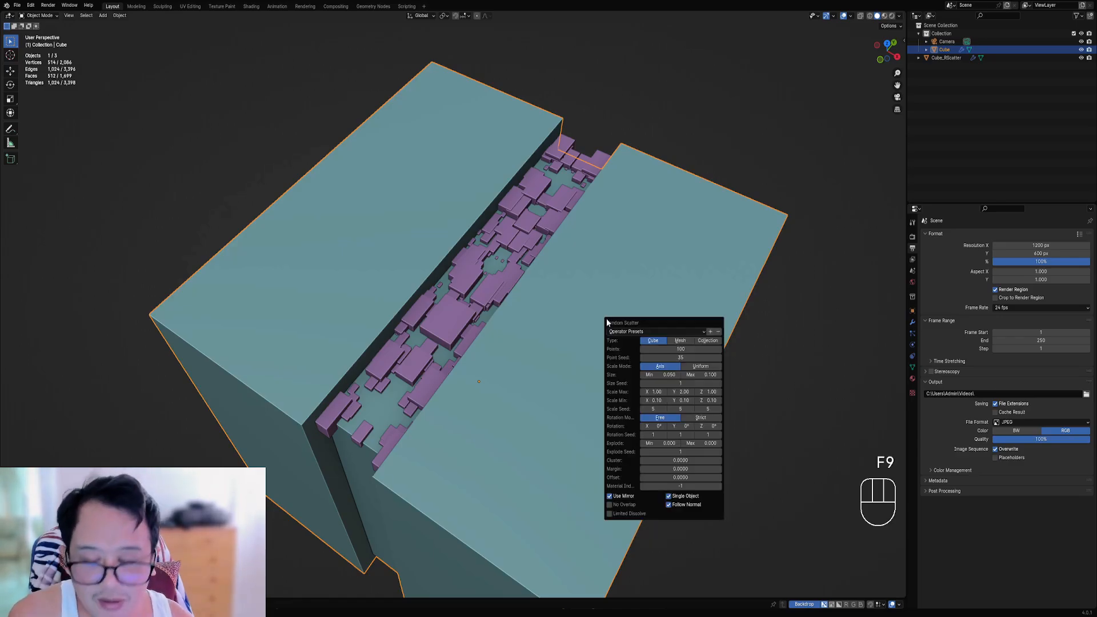
{"action": "left_click_drag", "start_coordinate": [680, 357], "coordinate": [646, 357]}
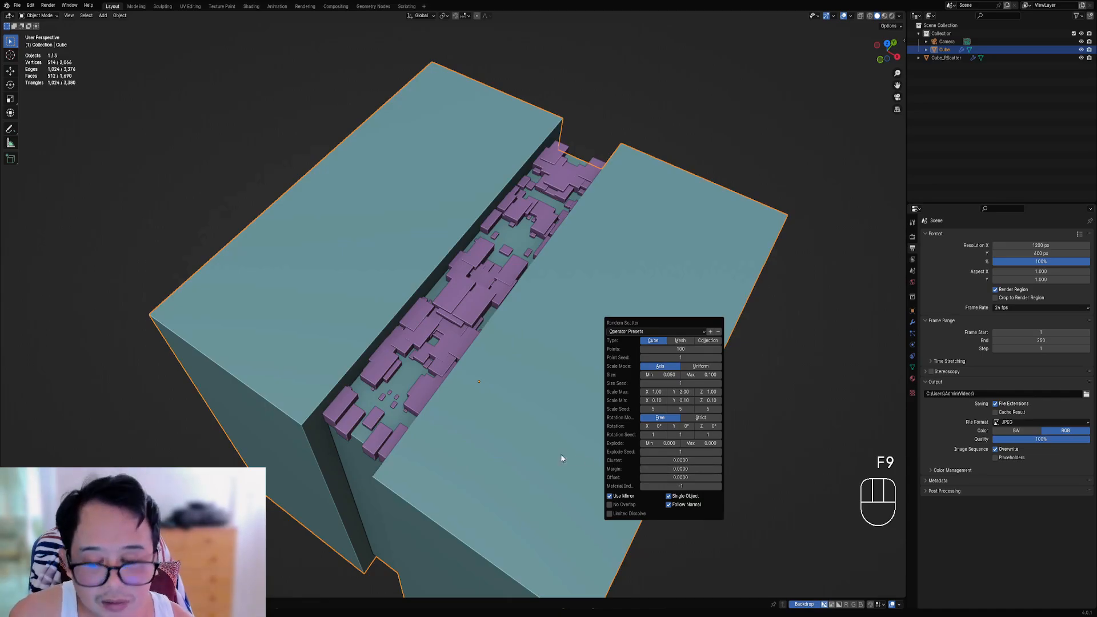
{"action": "key", "text": "F9"}
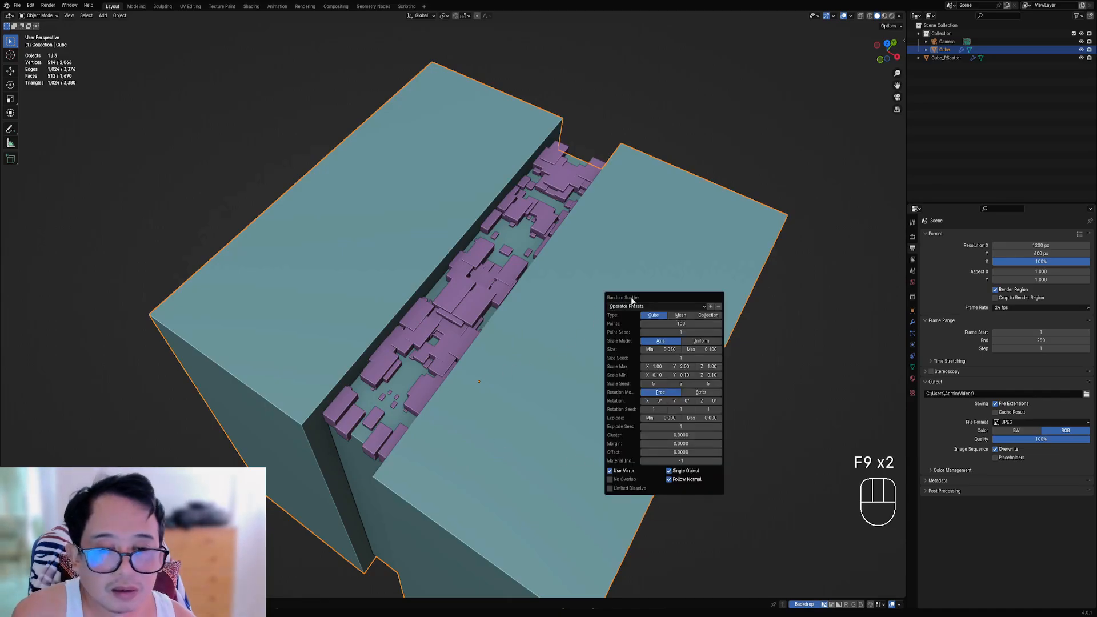
Step: Save the current Random Scatter settings as an operator preset named cube_scatter_100_pts
{"action": "left_click", "coordinate": [711, 307]}
{"action": "type", "text": "c"}
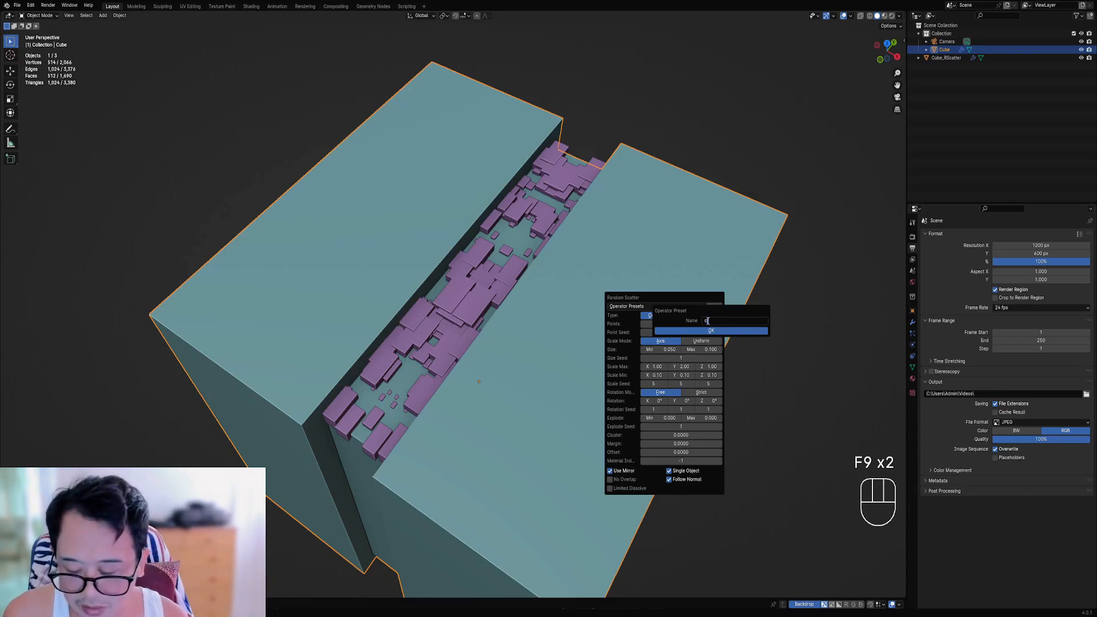
{"action": "type", "text": "ube_sc"}
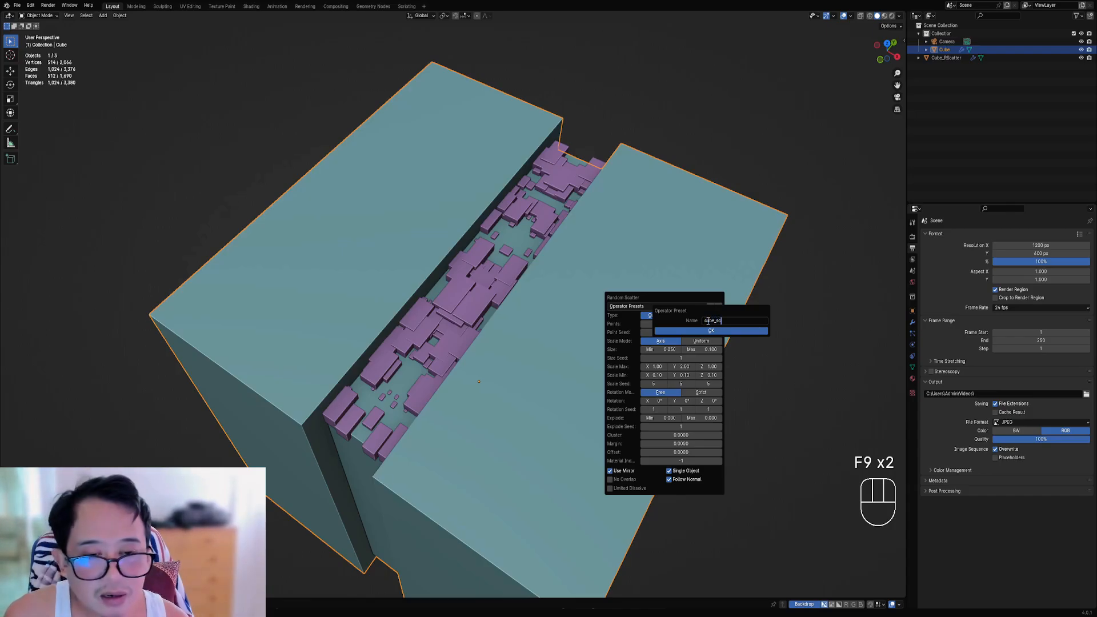
{"action": "type", "text": "atter_"}
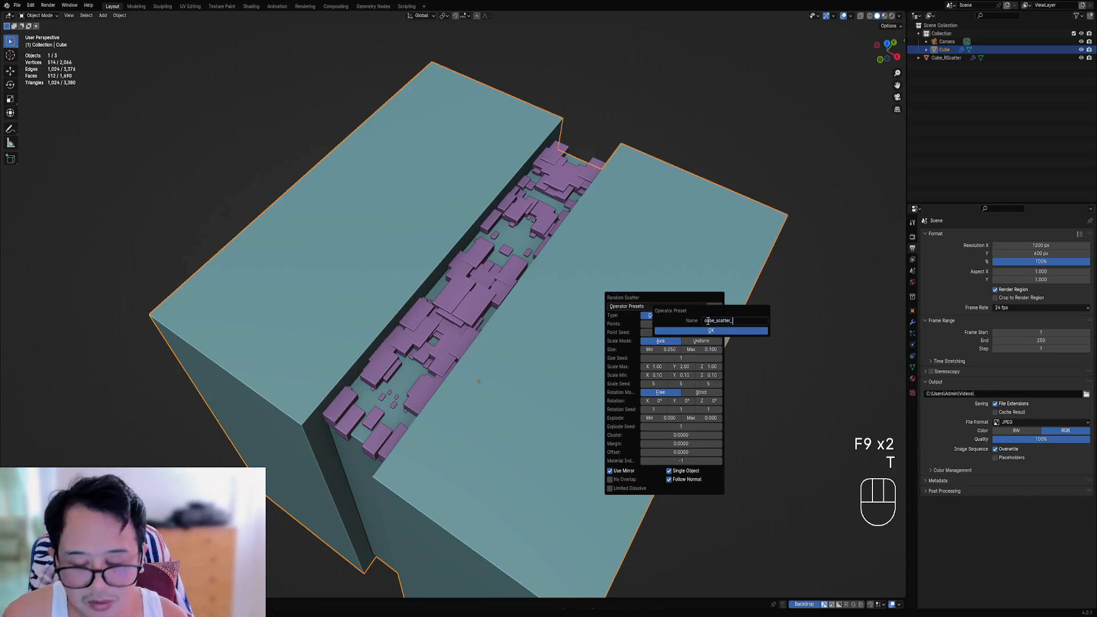
{"action": "type", "text": "100_pts"}
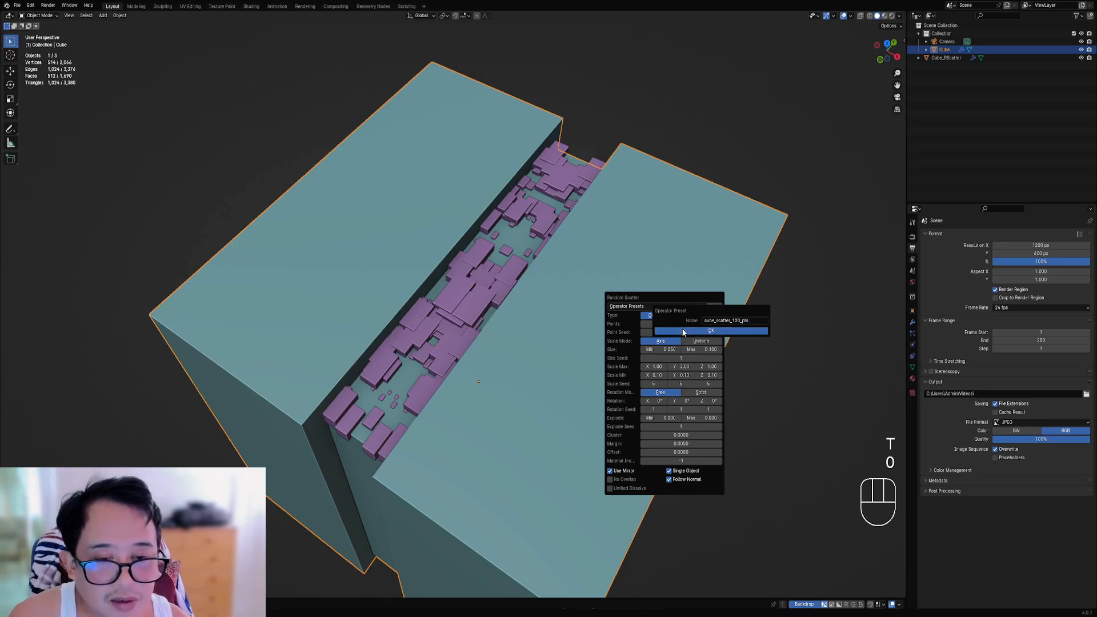
{"action": "left_click", "coordinate": [683, 331]}
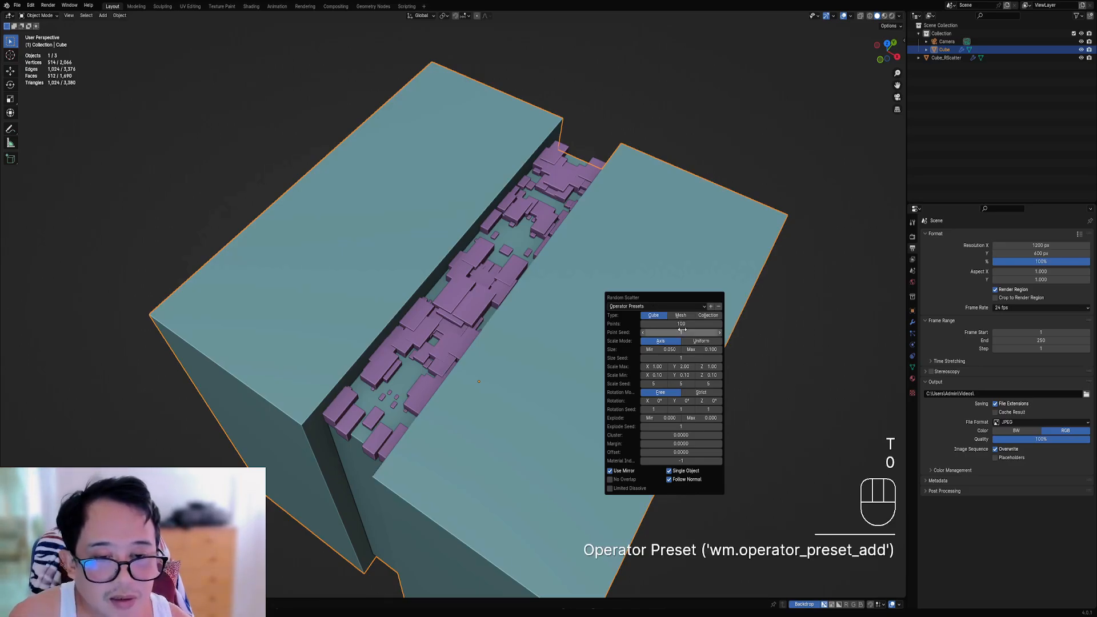
Step: Enter Edit Mode on the mirrored cube and select a vertical strip of four faces on its front side beside the groove
{"action": "scroll", "coordinate": [429, 363], "scroll_direction": "down", "scroll_amount": 2}
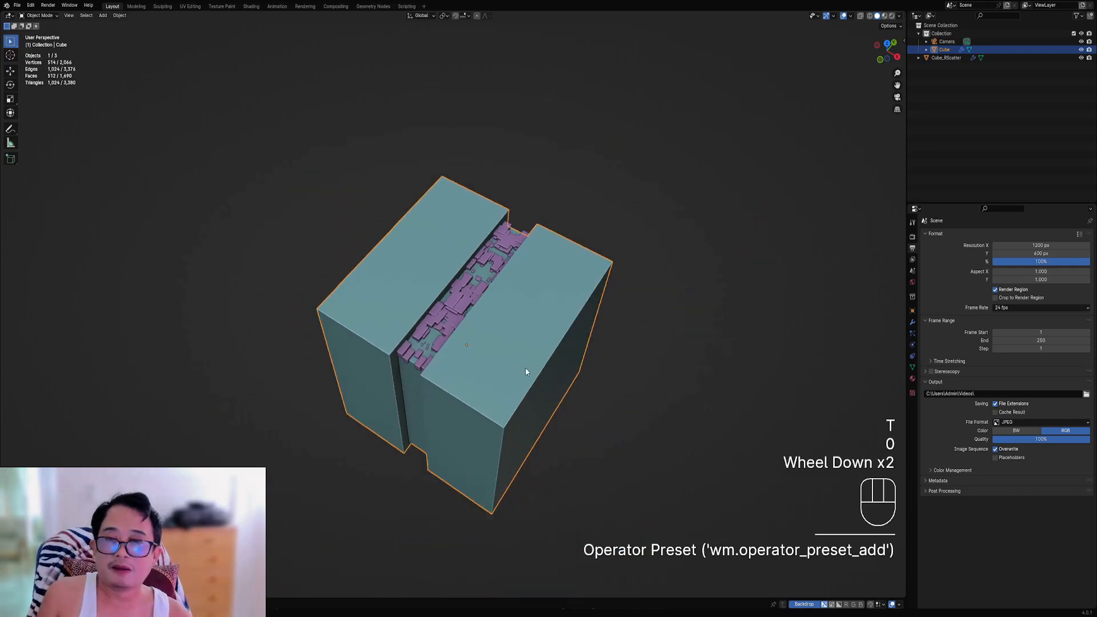
{"action": "middle_click_drag", "start_coordinate": [526, 368], "coordinate": [498, 319]}
{"action": "right_click", "coordinate": [515, 347]}
{"action": "key", "text": "Tab"}
{"action": "scroll", "coordinate": [497, 318], "scroll_direction": "up", "scroll_amount": 1}
{"action": "key", "text": "3"}
{"action": "right_click", "coordinate": [495, 285]}
{"action": "right_click", "coordinate": [493, 400], "text": "ctrl"}
{"action": "scroll", "coordinate": [535, 380], "scroll_direction": "up", "scroll_amount": 1}
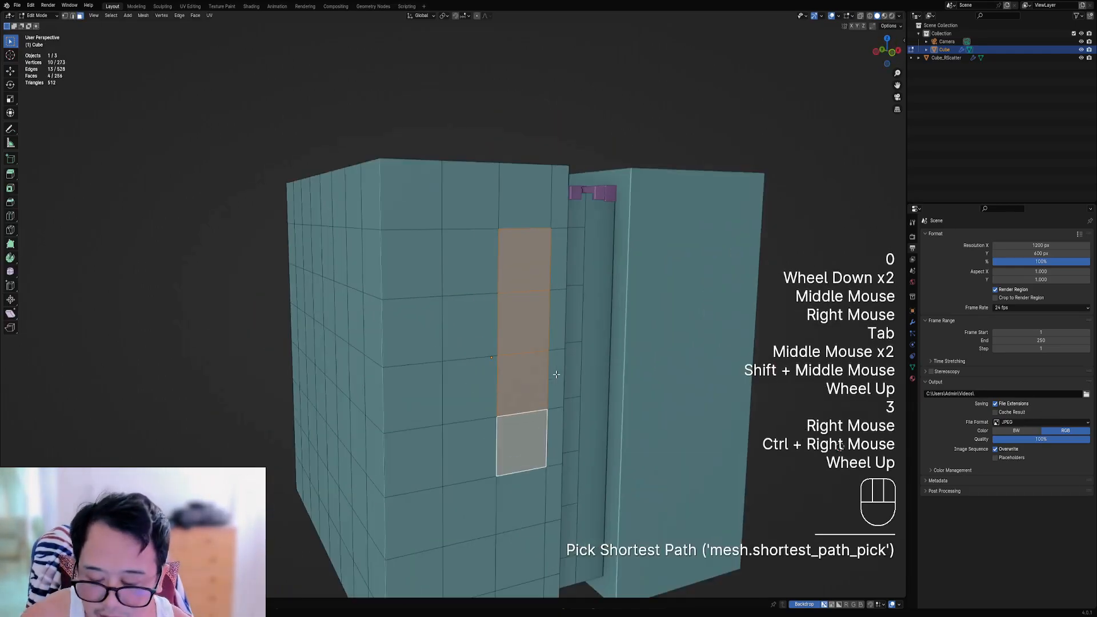
{"action": "key", "text": "i"}
{"action": "key", "text": "i"}
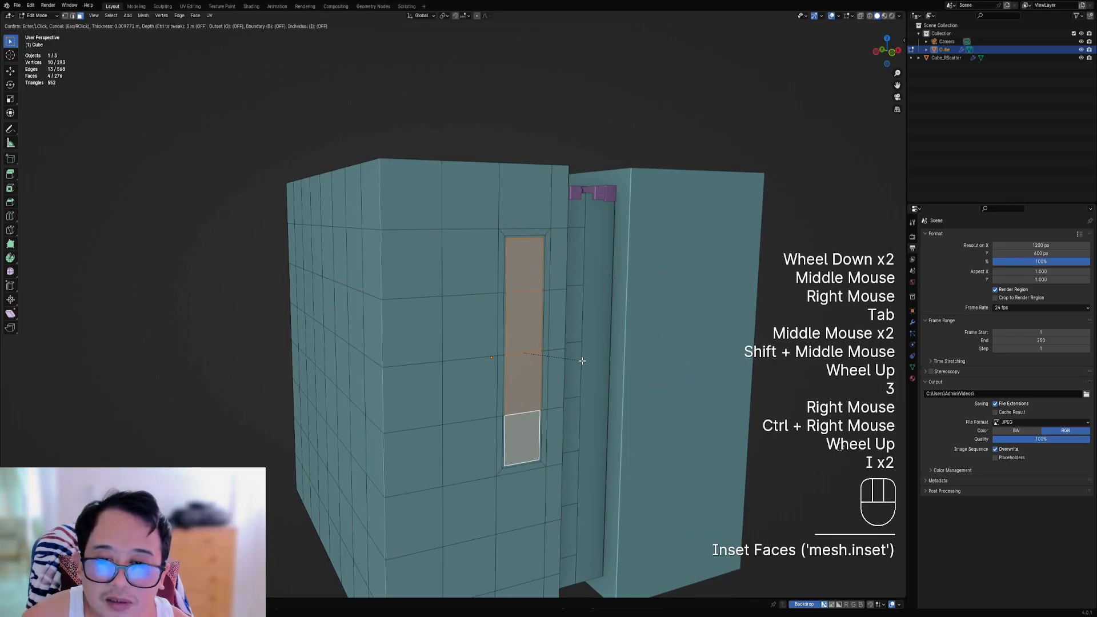
{"action": "key", "text": "ctrl+z"}
Step: Inset the selected strip slightly, sink it inward along its normals to form a rectangular recess, and return to Object Mode
{"action": "key", "text": "i"}
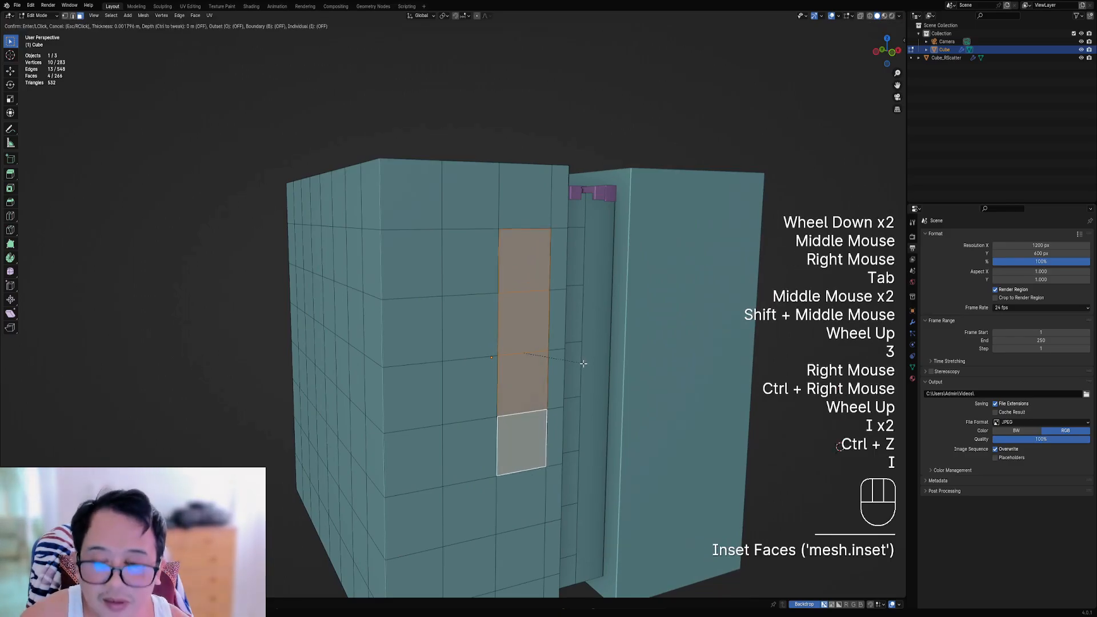
{"action": "left_click", "coordinate": [576, 363]}
{"action": "key", "text": "alt+s"}
{"action": "left_click", "coordinate": [579, 366]}
{"action": "key", "text": "Tab"}
{"action": "middle_click_drag", "start_coordinate": [578, 366], "coordinate": [563, 306]}
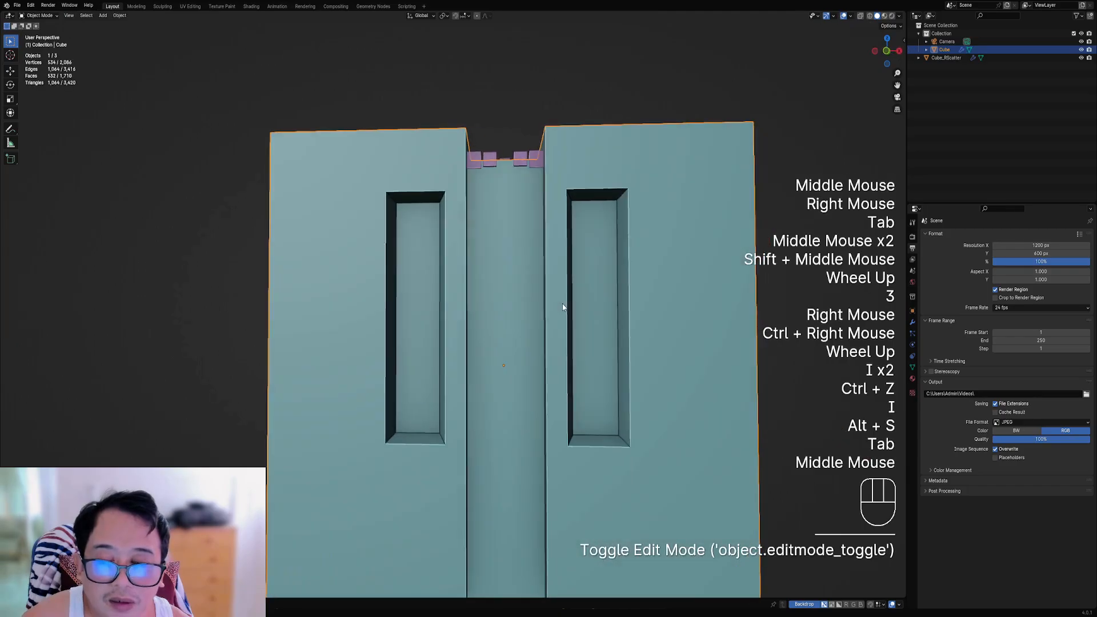
Step: Run Random Scatter on the recessed faces using the saved "cube scatter 100 pts" preset
{"action": "key", "text": "shift+q"}
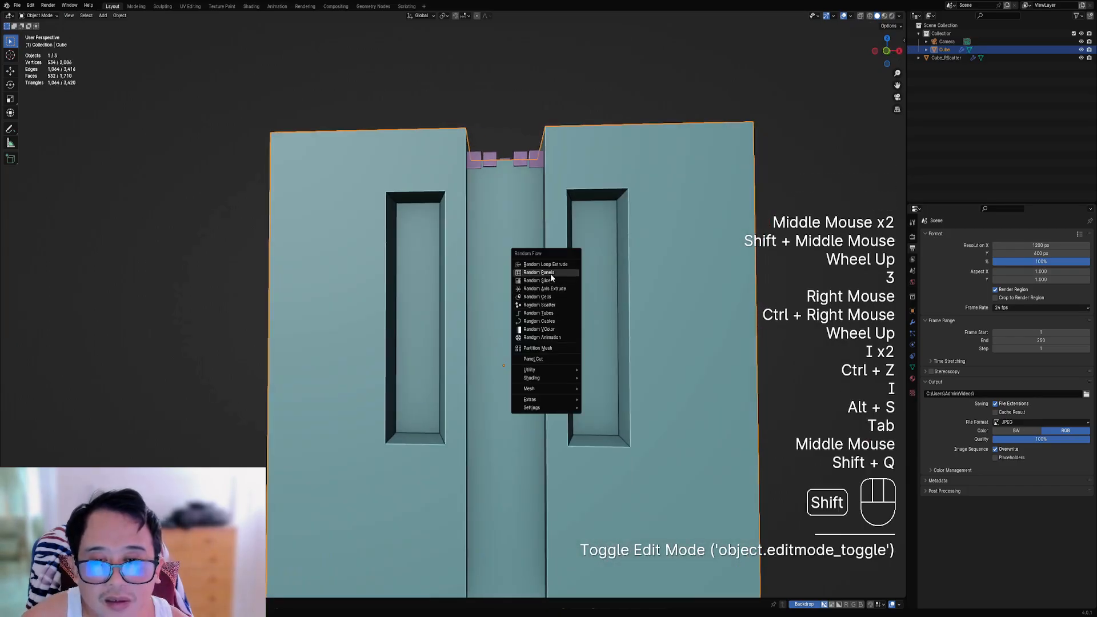
{"action": "left_click", "coordinate": [550, 305]}
{"action": "left_click", "coordinate": [587, 320]}
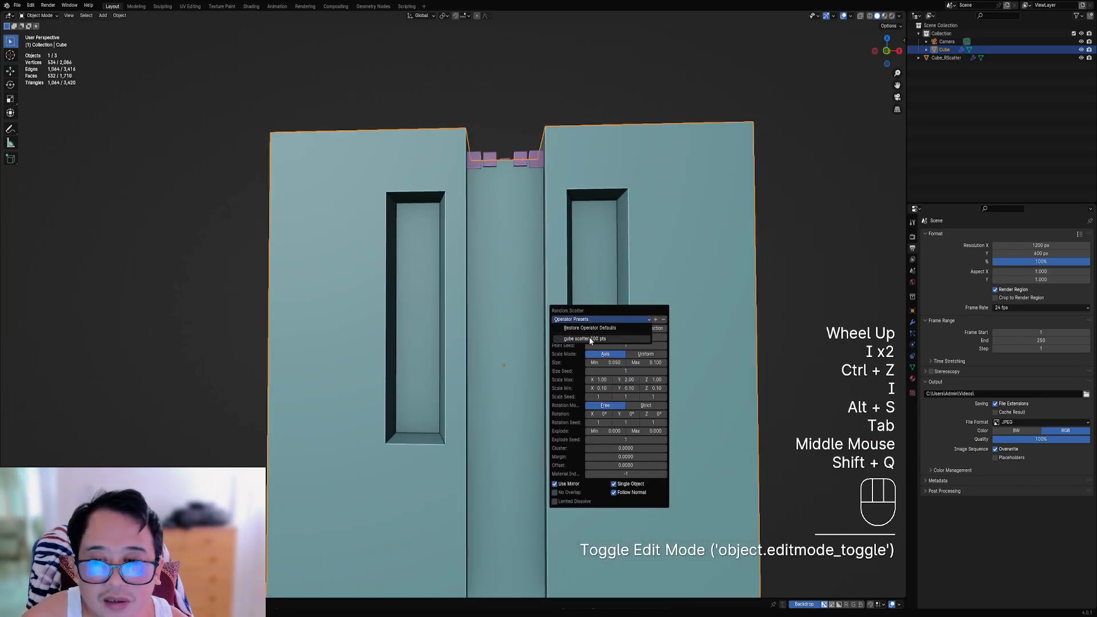
{"action": "left_click", "coordinate": [588, 337]}
Step: Set the recess scatter to point seed 12, 33 points and a maximum Y scale of 1.72
{"action": "scroll", "coordinate": [620, 345], "scroll_direction": "up", "scroll_amount": 4, "text": "ctrl"}
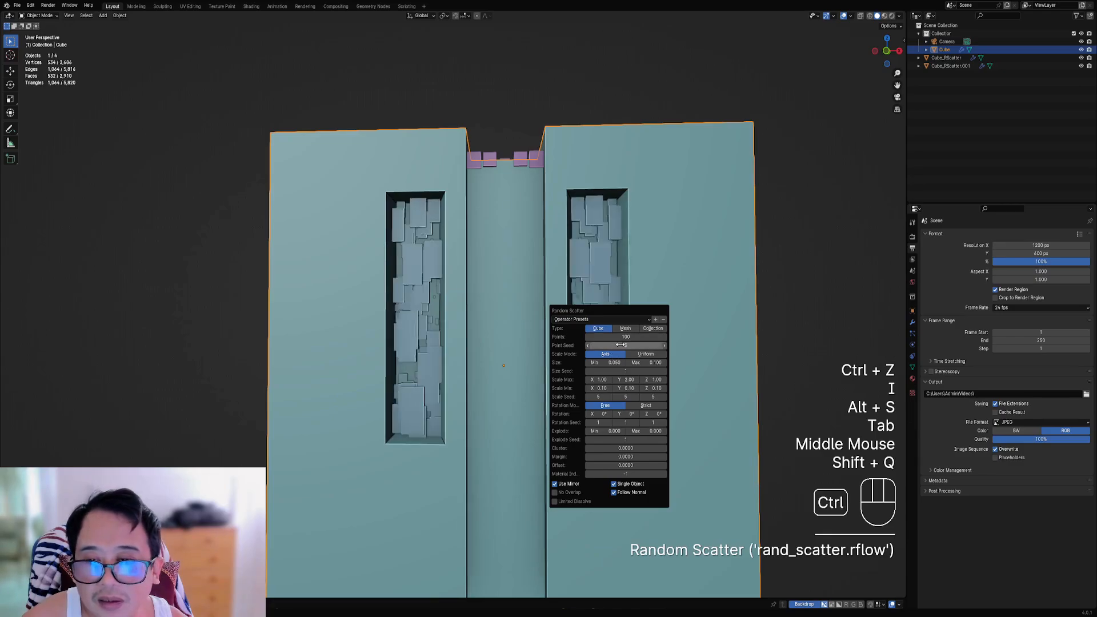
{"action": "scroll", "coordinate": [620, 346], "scroll_direction": "up", "scroll_amount": 3, "text": "ctrl"}
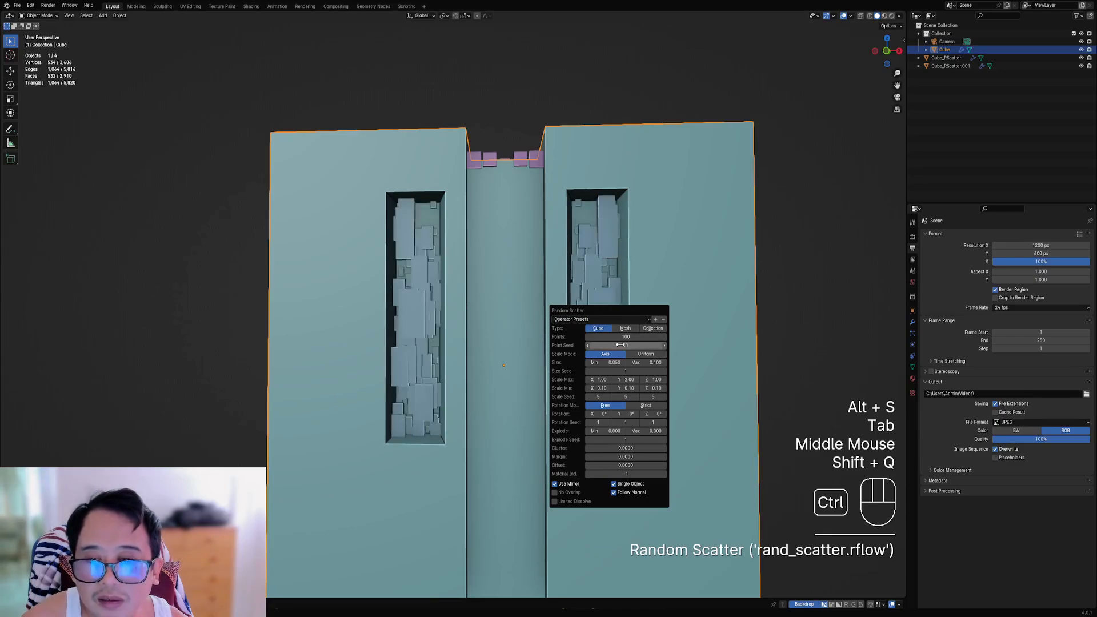
{"action": "scroll", "coordinate": [620, 345], "scroll_direction": "up", "scroll_amount": 1, "text": "ctrl"}
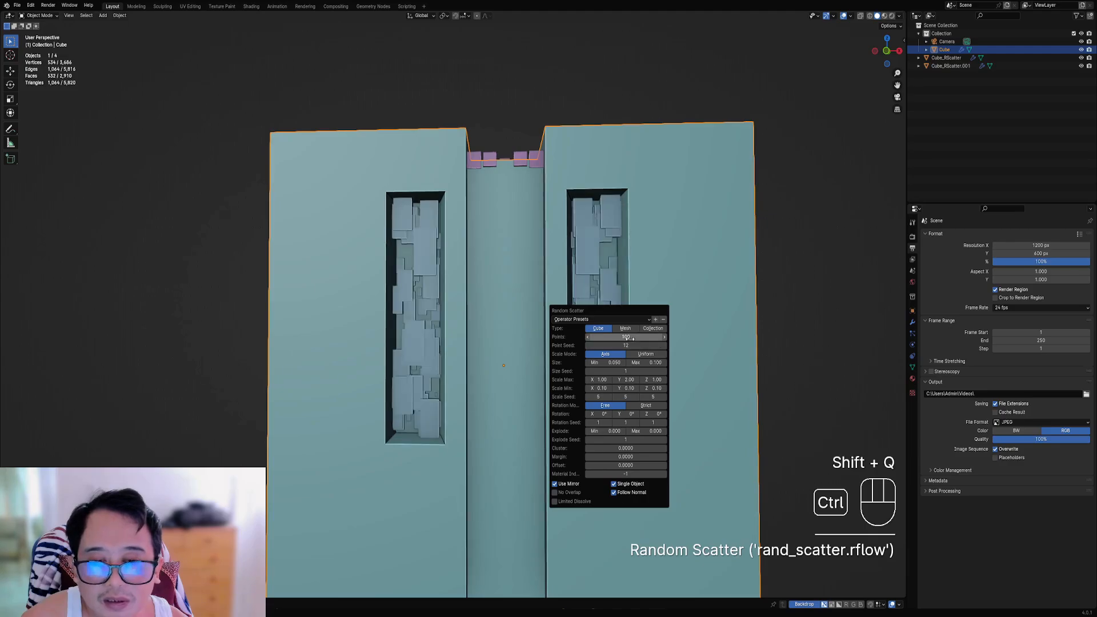
{"action": "left_click_drag", "start_coordinate": [626, 337], "coordinate": [590, 337], "text": "shift"}
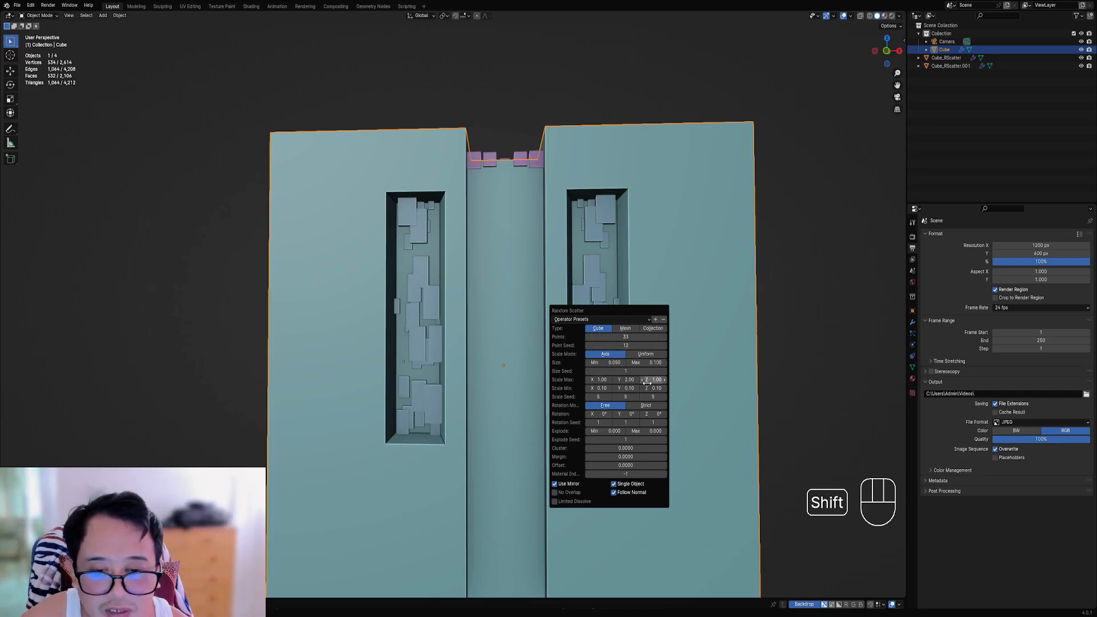
{"action": "left_click_drag", "start_coordinate": [626, 379], "coordinate": [660, 378], "text": "shift"}
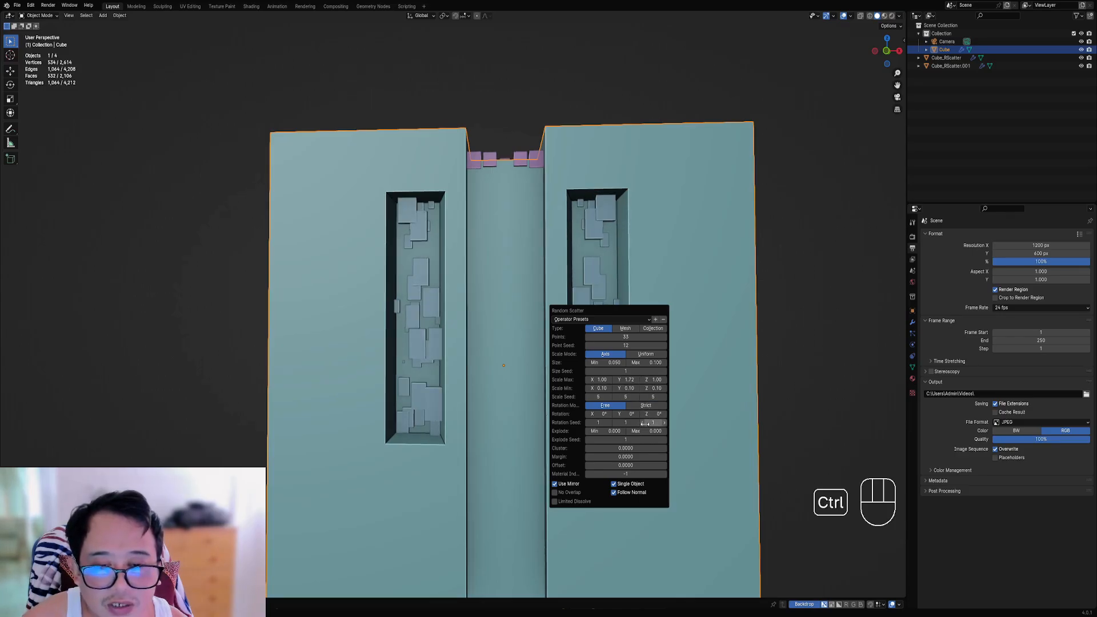
Step: Try different rotation seeds on the Z, Y and X axes of the recess scatter
{"action": "scroll", "coordinate": [655, 415], "scroll_direction": "up", "scroll_amount": 2, "text": "ctrl"}
{"action": "scroll", "coordinate": [655, 414], "scroll_direction": "down", "scroll_amount": 2, "text": "ctrl"}
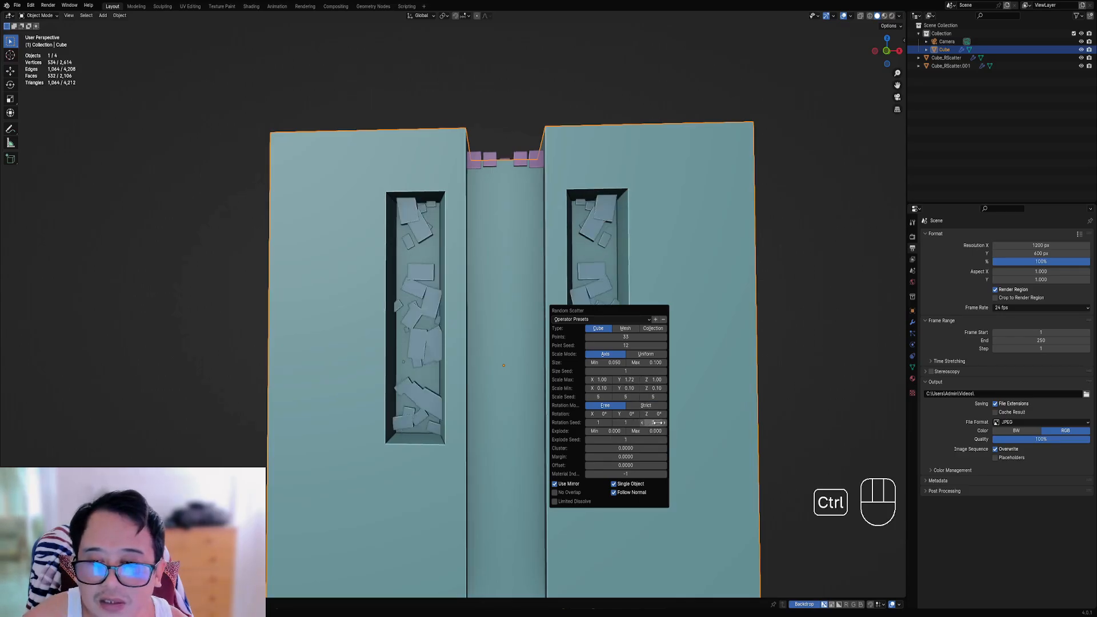
{"action": "scroll", "coordinate": [626, 422], "scroll_direction": "up", "scroll_amount": 2, "text": "ctrl"}
{"action": "scroll", "coordinate": [625, 422], "scroll_direction": "down", "scroll_amount": 2, "text": "ctrl"}
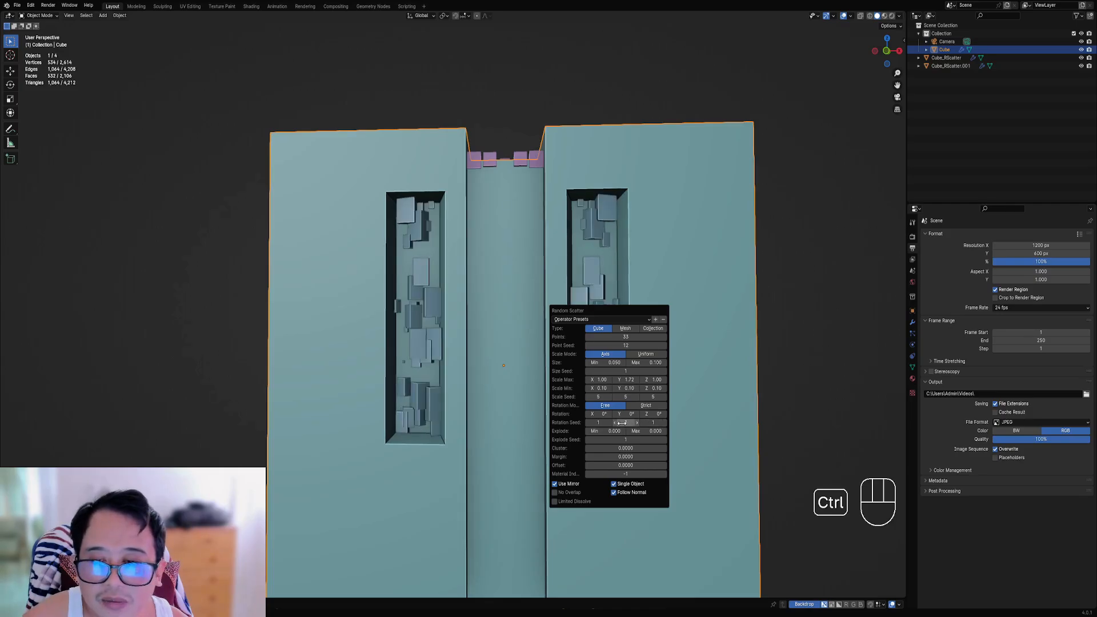
{"action": "scroll", "coordinate": [596, 423], "scroll_direction": "up", "scroll_amount": 6, "text": "ctrl"}
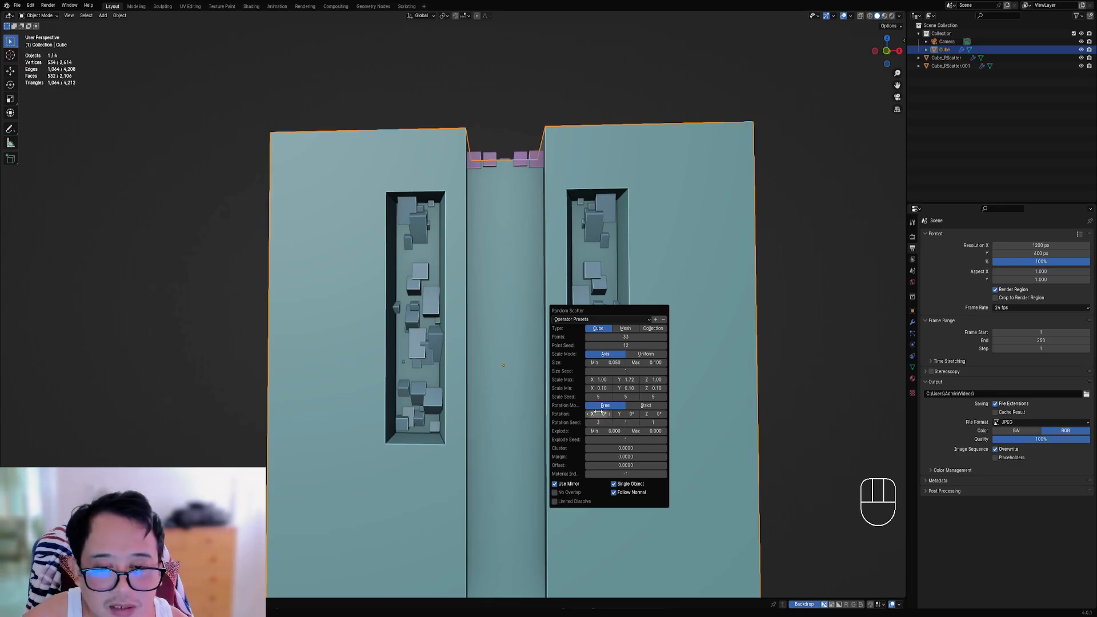
Step: Set the scatter's X rotation to 90° in Strict rotation mode and raise the X rotation seed to 17
{"action": "type", "text": "0"}
{"action": "key", "text": "Return"}
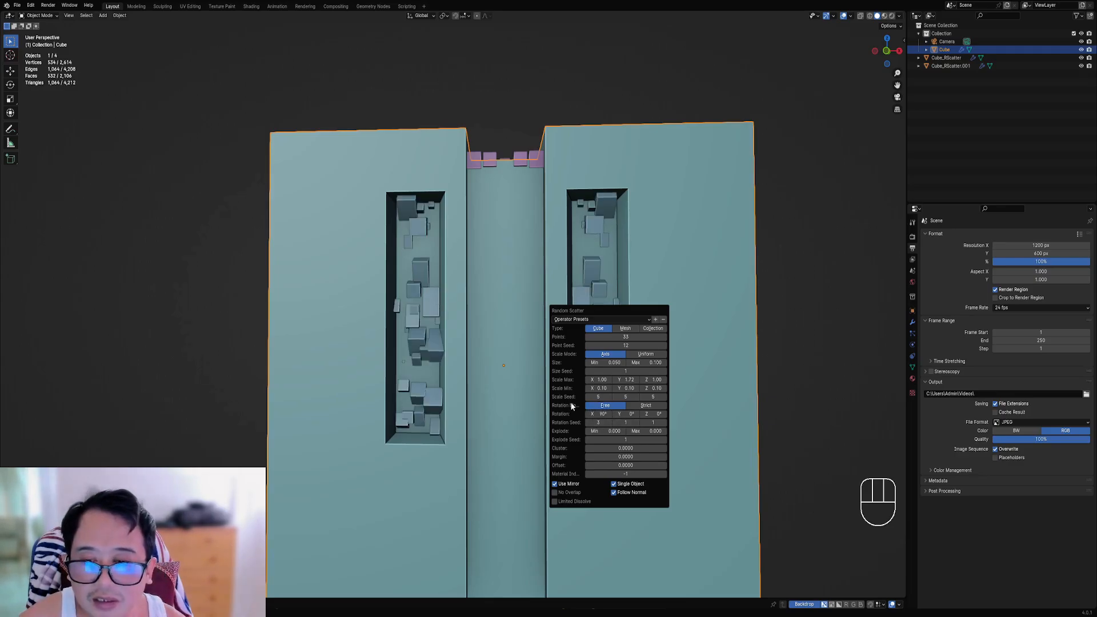
{"action": "left_click", "coordinate": [644, 406]}
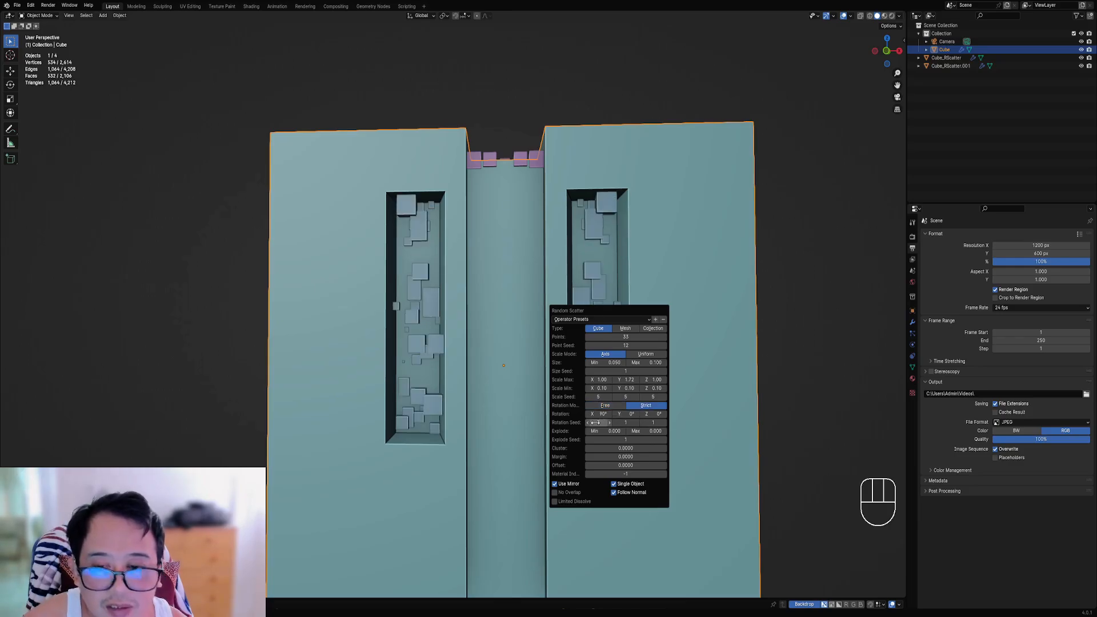
{"action": "scroll", "coordinate": [595, 422], "scroll_direction": "up", "scroll_amount": 5, "text": "ctrl"}
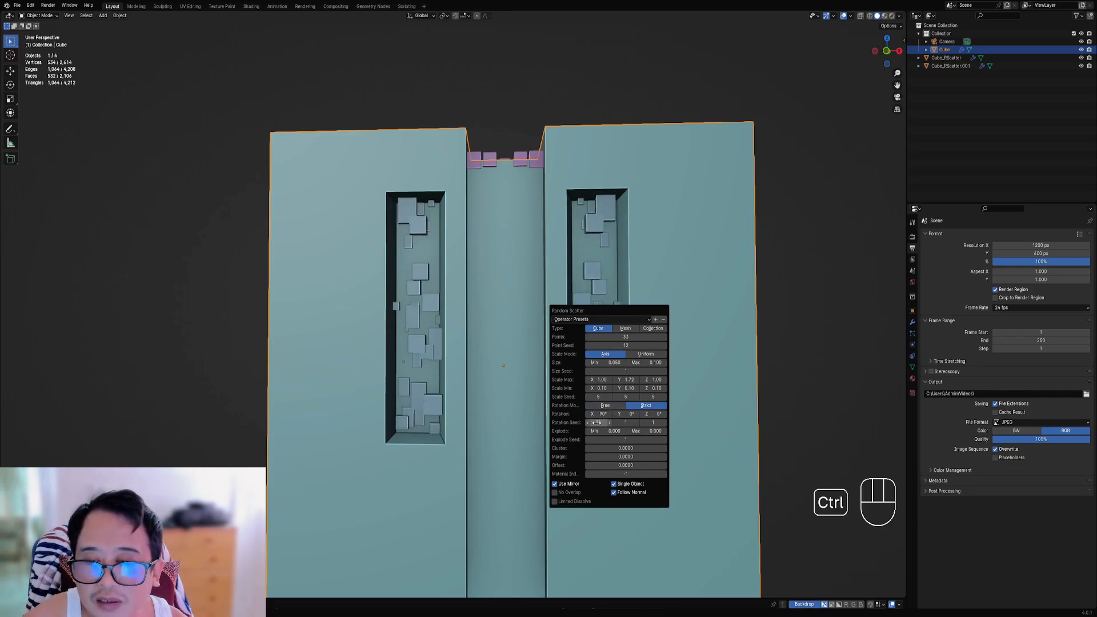
{"action": "scroll", "coordinate": [596, 422], "scroll_direction": "up", "scroll_amount": 6, "text": "ctrl"}
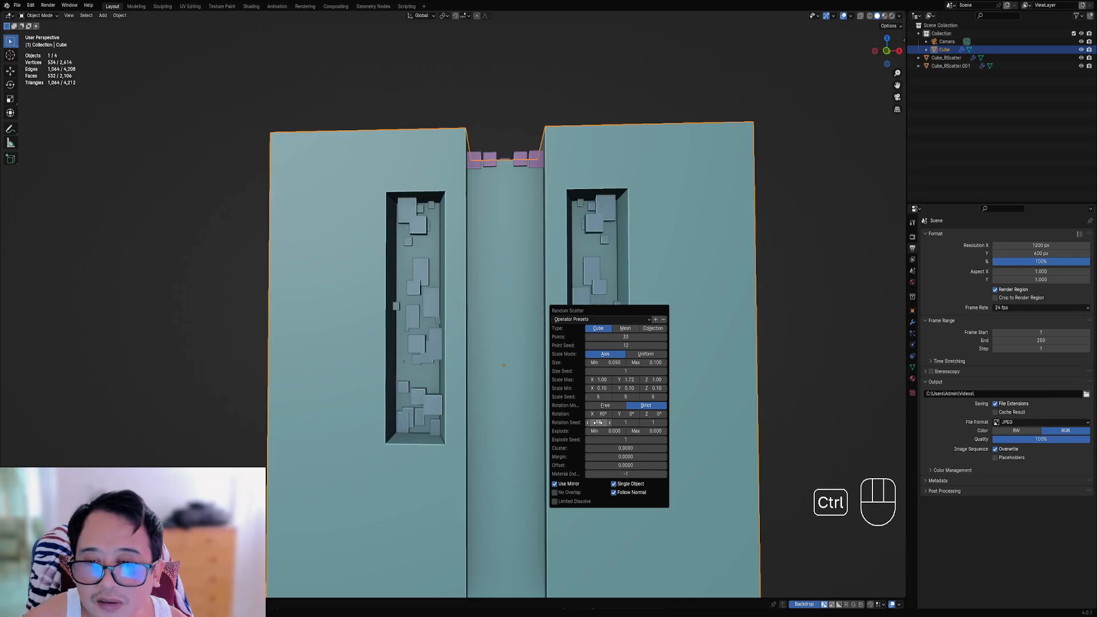
{"action": "scroll", "coordinate": [597, 423], "scroll_direction": "up", "scroll_amount": 1, "text": "ctrl"}
Step: Cycle the point seed through higher values to rearrange the scattered cubes in the recesses
{"action": "scroll", "coordinate": [462, 290], "scroll_direction": "down", "scroll_amount": 4}
{"action": "middle_click_drag", "start_coordinate": [461, 289], "coordinate": [487, 296]}
{"action": "scroll", "coordinate": [487, 297], "scroll_direction": "up", "scroll_amount": 2}
{"action": "key", "text": "F9"}
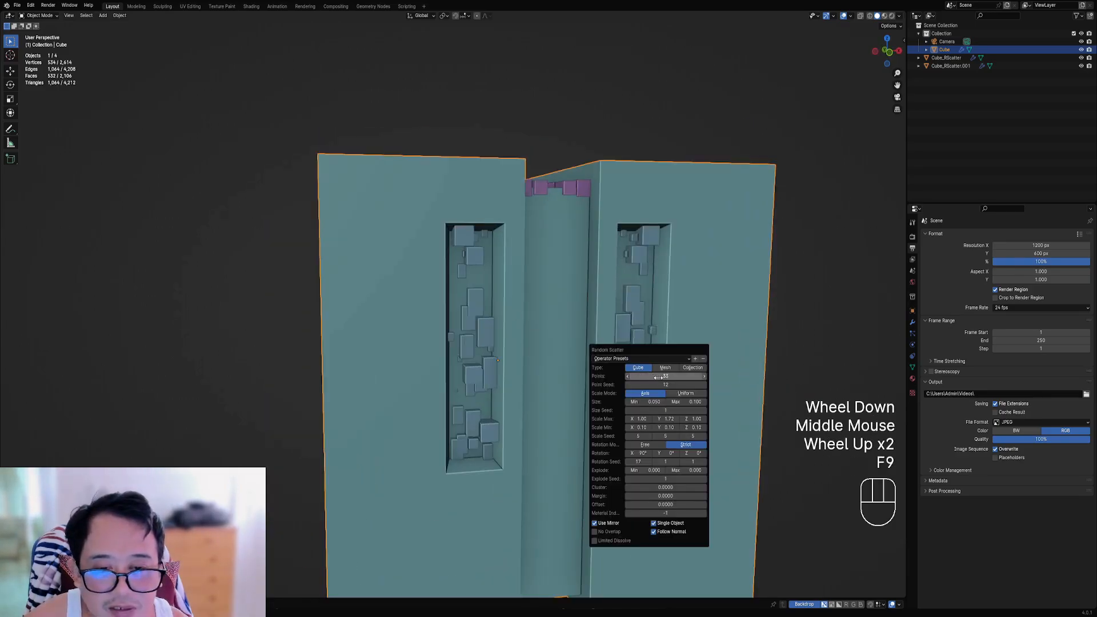
{"action": "scroll", "coordinate": [665, 384], "scroll_direction": "up", "scroll_amount": 4, "text": "ctrl"}
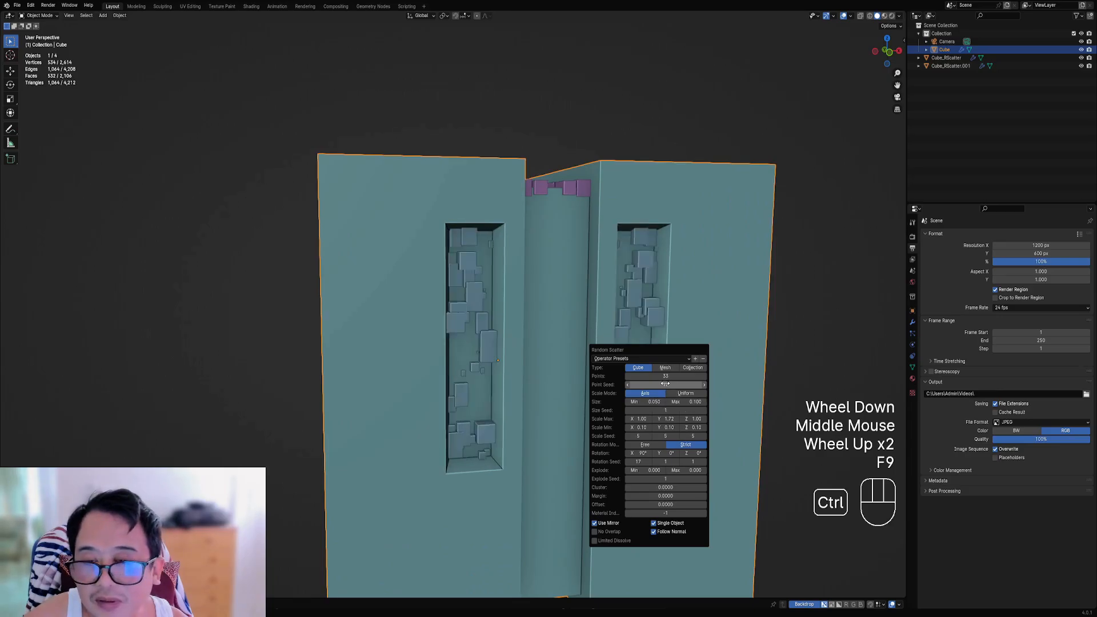
{"action": "scroll", "coordinate": [665, 384], "scroll_direction": "up", "scroll_amount": 8, "text": "ctrl"}
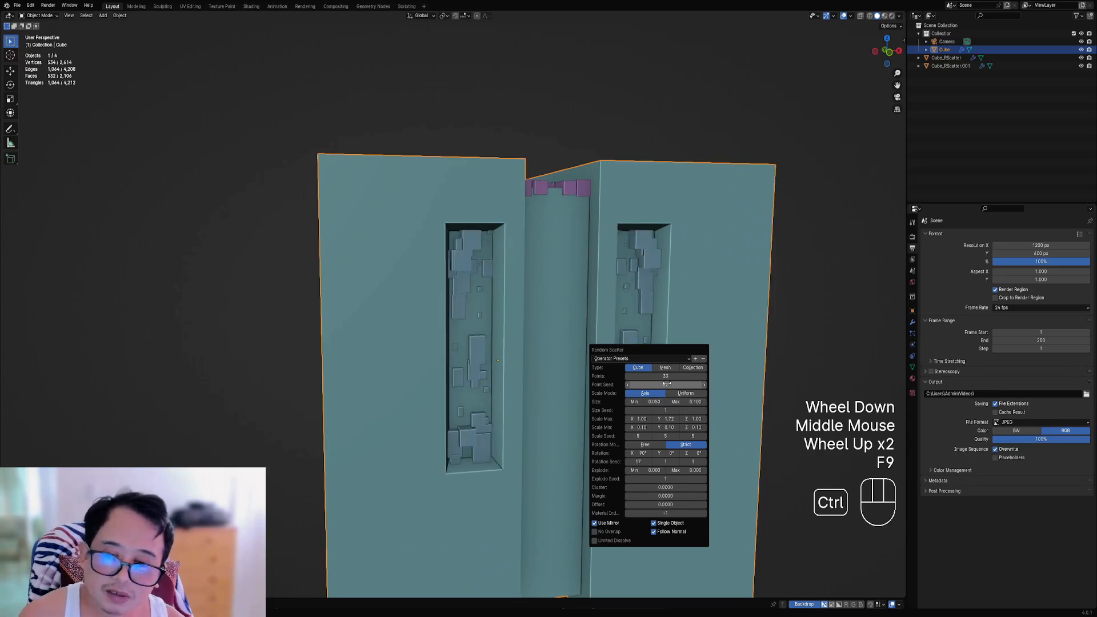
{"action": "scroll", "coordinate": [665, 384], "scroll_direction": "up", "scroll_amount": 1, "text": "ctrl"}
Step: Delete the recess scatter and groove scatter objects and select the bare mirrored cube
{"action": "scroll", "coordinate": [510, 285], "scroll_direction": "down", "scroll_amount": 2}
{"action": "middle_click_drag", "start_coordinate": [510, 286], "coordinate": [508, 328]}
{"action": "scroll", "coordinate": [507, 328], "scroll_direction": "up", "scroll_amount": 1}
{"action": "right_click", "coordinate": [489, 338]}
{"action": "key", "text": "x"}
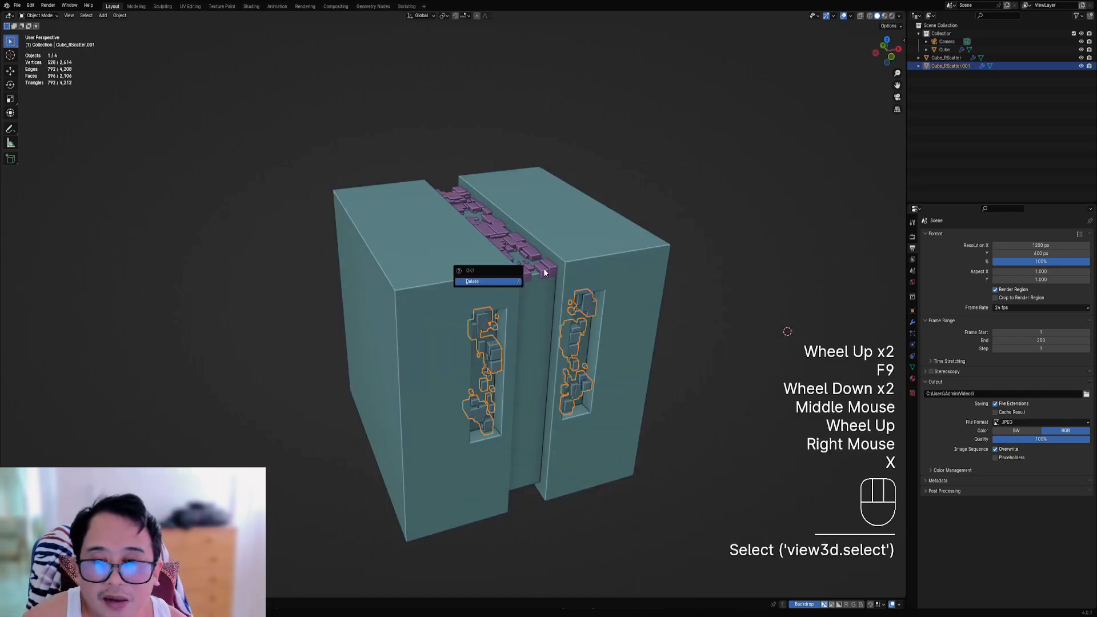
{"action": "left_click", "coordinate": [496, 281]}
{"action": "right_click", "coordinate": [547, 272]}
{"action": "key", "text": "x"}
{"action": "left_click", "coordinate": [547, 273]}
{"action": "right_click", "coordinate": [499, 282]}
{"action": "key", "text": "Tab"}
{"action": "key", "text": "Tab"}
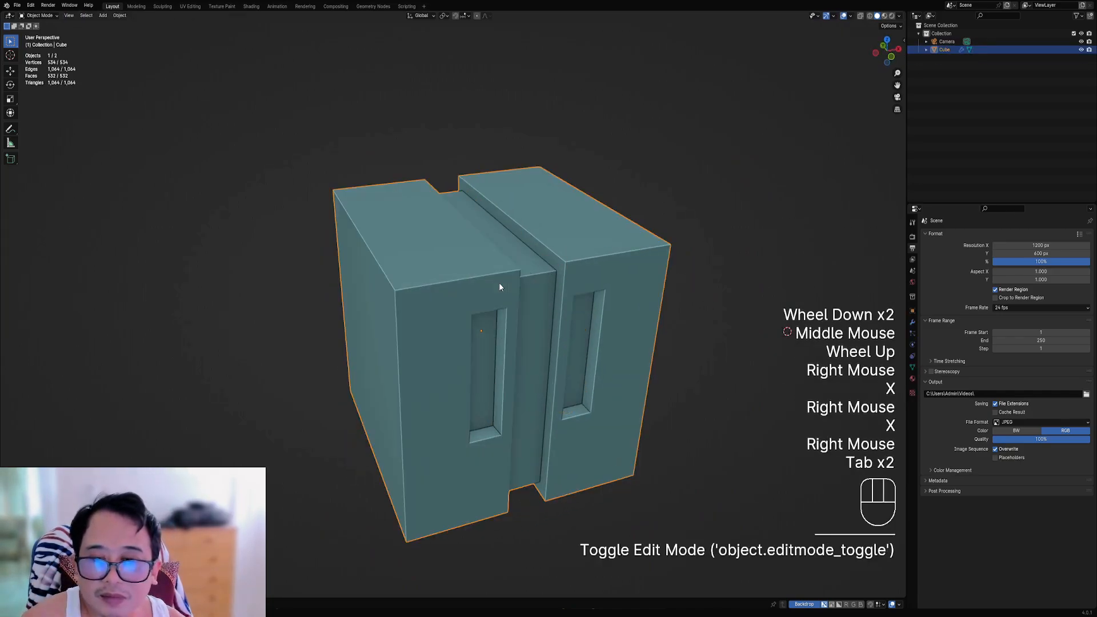
{"action": "key", "text": "shift+q"}
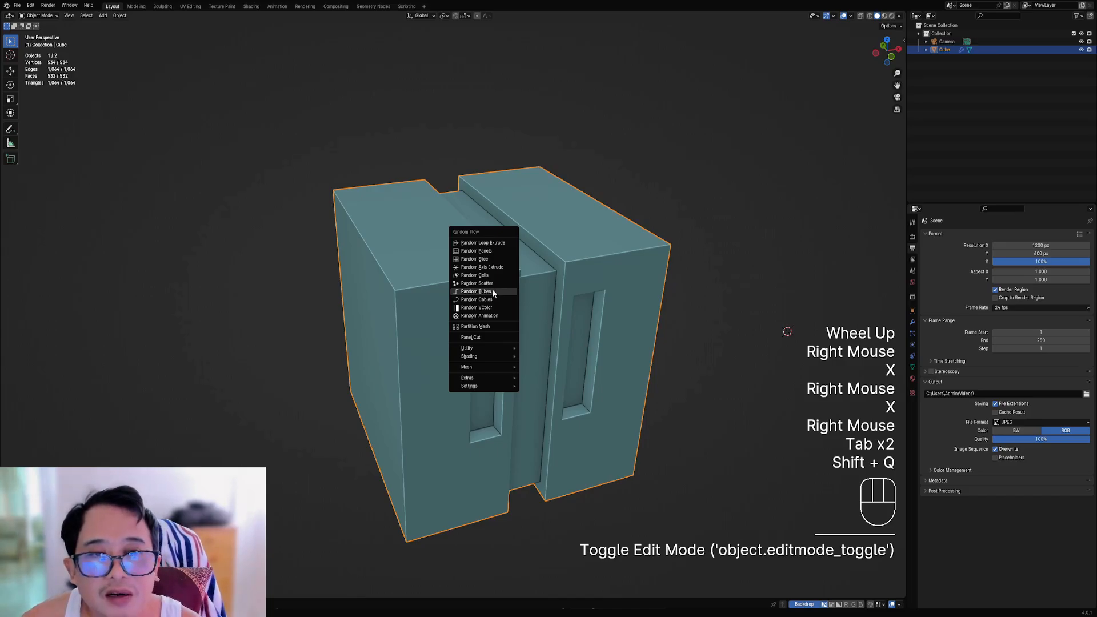
{"action": "middle_click_drag", "start_coordinate": [497, 286], "coordinate": [457, 307]}
{"action": "right_click", "coordinate": [440, 299]}
{"action": "key", "text": "Tab"}
{"action": "key", "text": "3"}
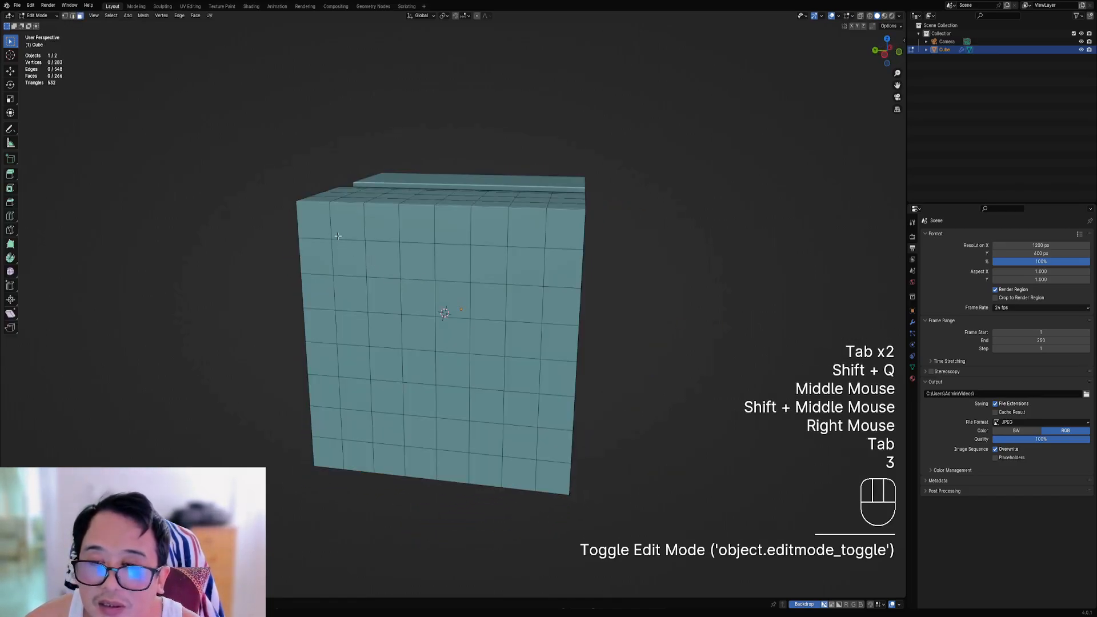
{"action": "key", "text": "Tab"}
Step: Try Random Animation on the cube with a repetitive rotation about its Z axis while playback runs
{"action": "key", "text": "shift+q"}
{"action": "left_click", "coordinate": [464, 300]}
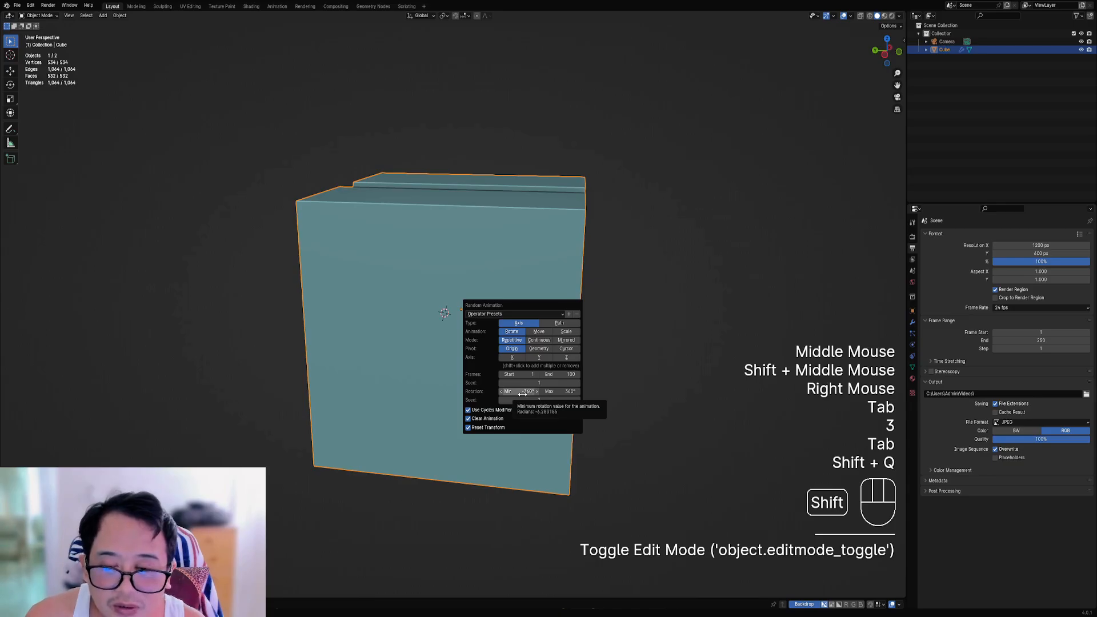
{"action": "key", "text": "space"}
{"action": "middle_click_drag", "start_coordinate": [543, 347], "coordinate": [529, 325]}
{"action": "scroll", "coordinate": [529, 325], "scroll_direction": "down", "scroll_amount": 2}
{"action": "key", "text": "shift+q"}
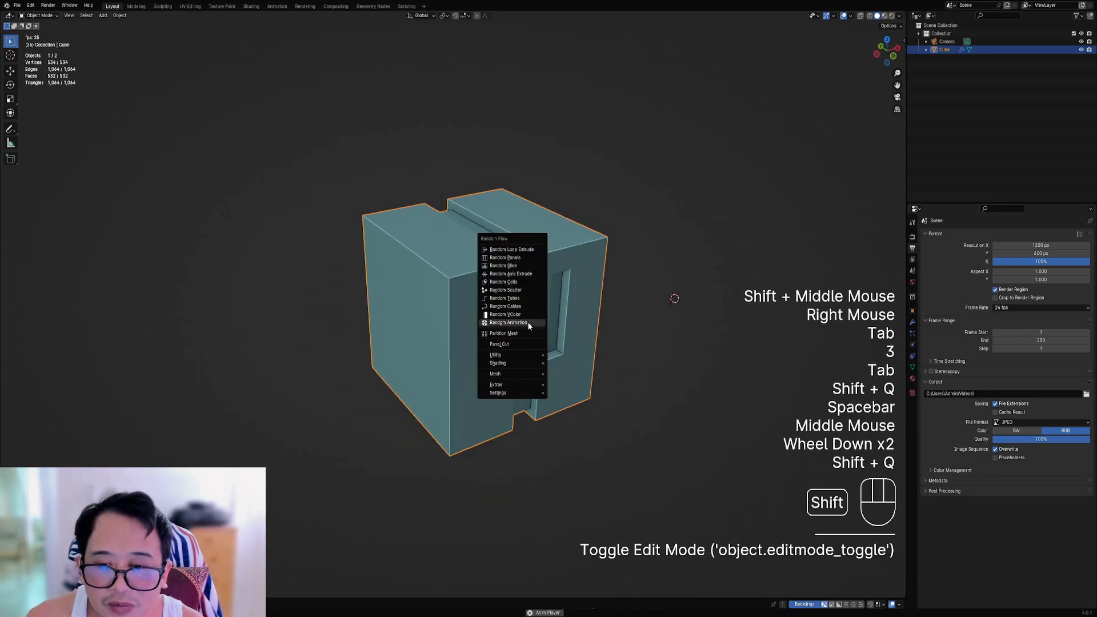
{"action": "left_click", "coordinate": [527, 323]}
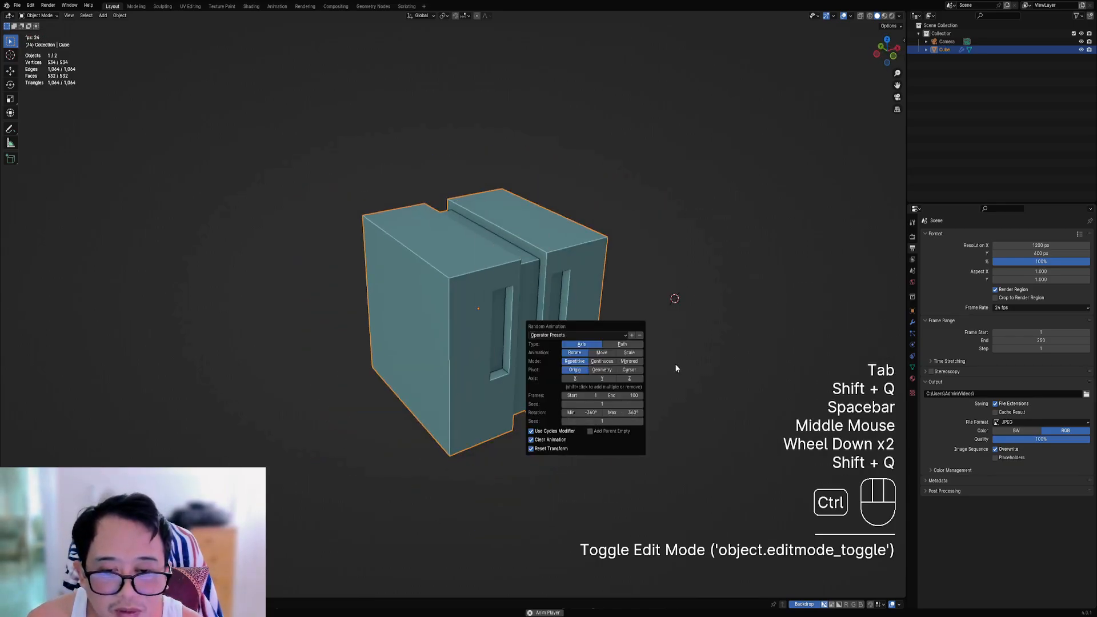
{"action": "left_click", "coordinate": [629, 378]}
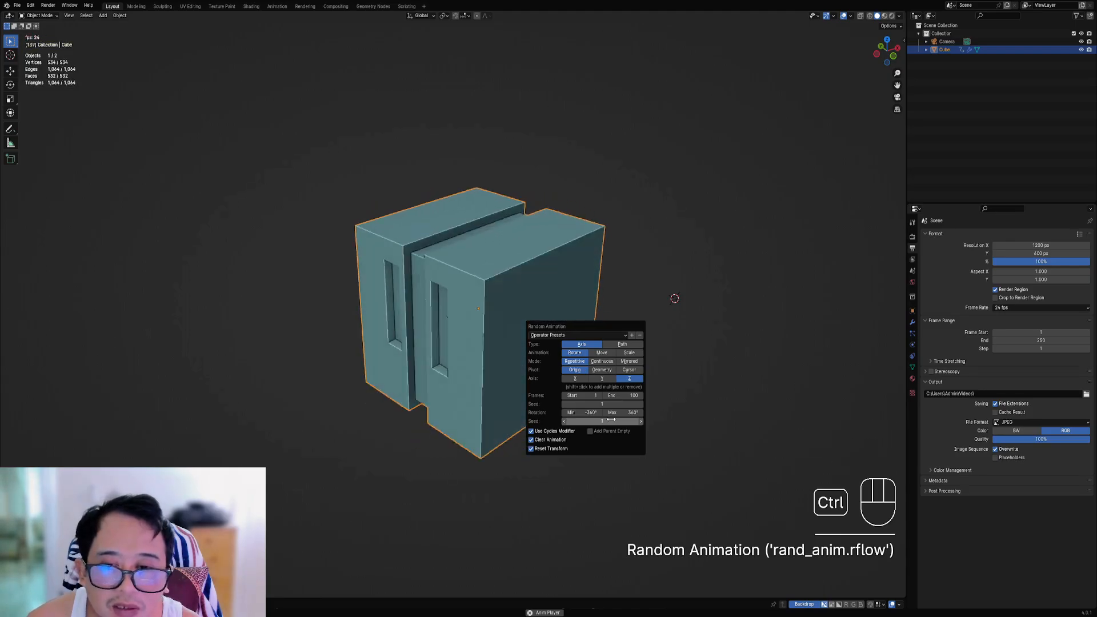
Step: Try higher rotation seeds for the cube's Z-axis animation and return the rotation seed to 1
{"action": "scroll", "coordinate": [611, 420], "scroll_direction": "up", "scroll_amount": 1, "text": "ctrl"}
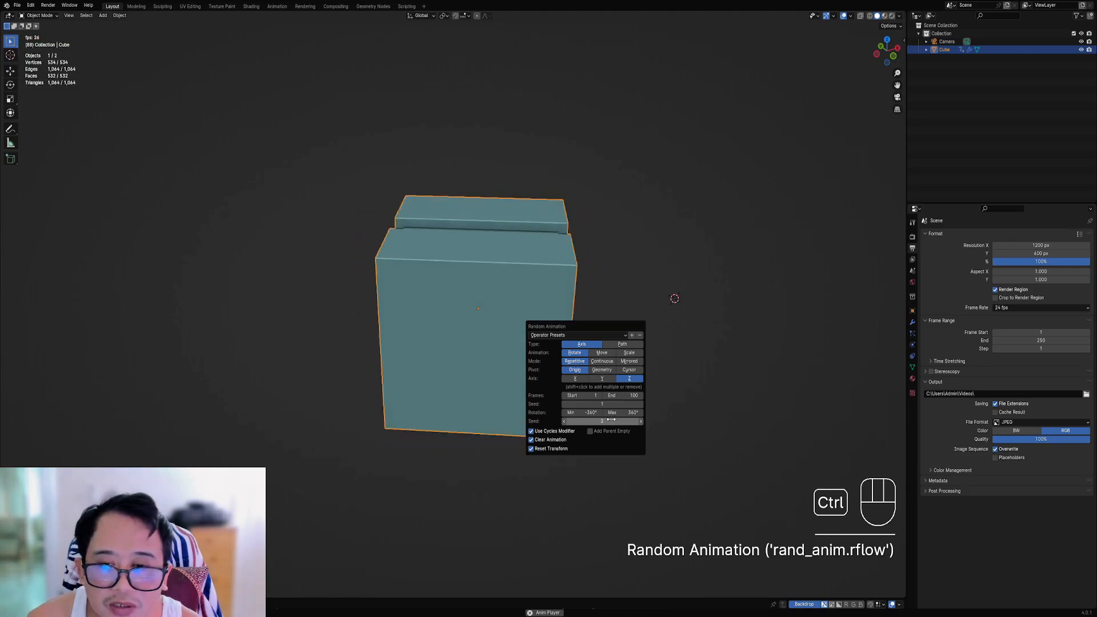
{"action": "scroll", "coordinate": [610, 420], "scroll_direction": "up", "scroll_amount": 3, "text": "ctrl"}
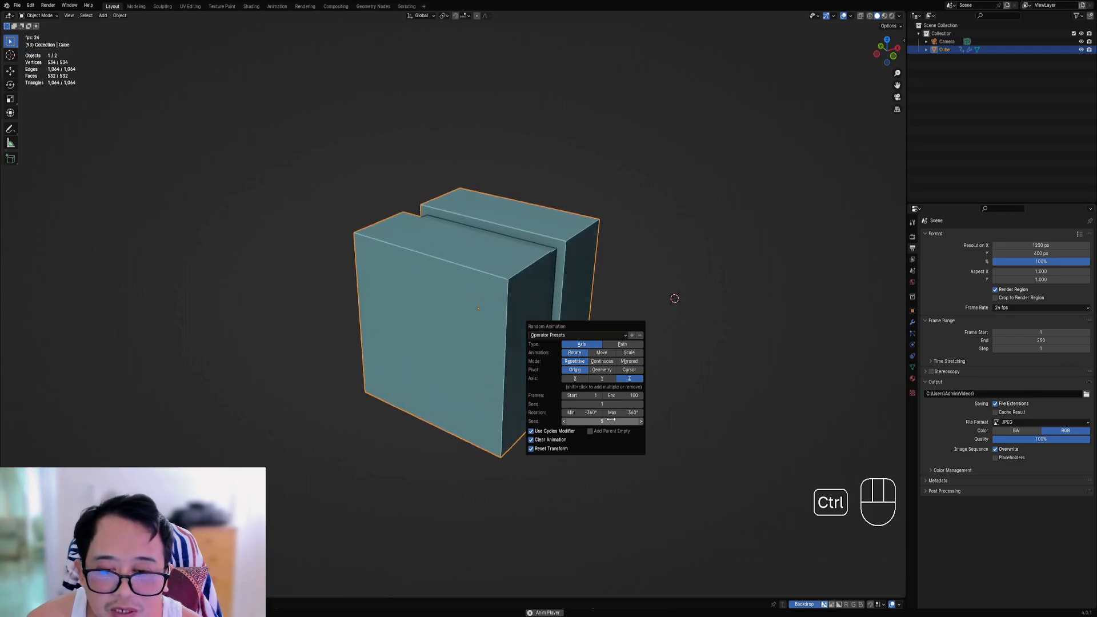
{"action": "scroll", "coordinate": [611, 420], "scroll_direction": "down", "scroll_amount": 4, "text": "ctrl"}
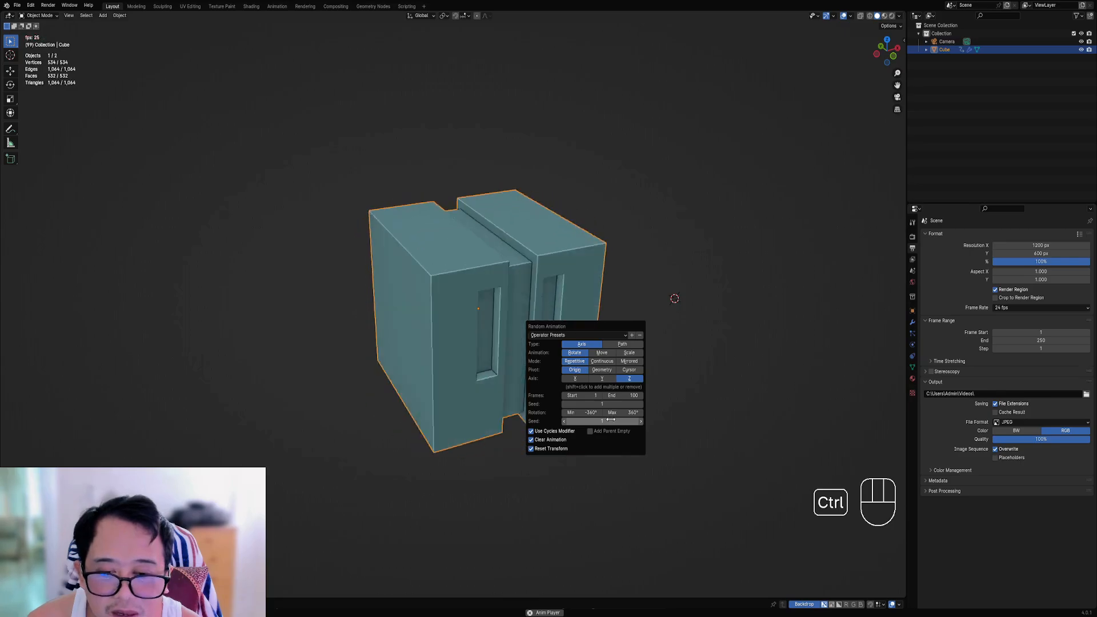
Step: Set the animation's minimum rotation to 360° and its maximum rotation to -360°
{"action": "double_click", "coordinate": [586, 412]}
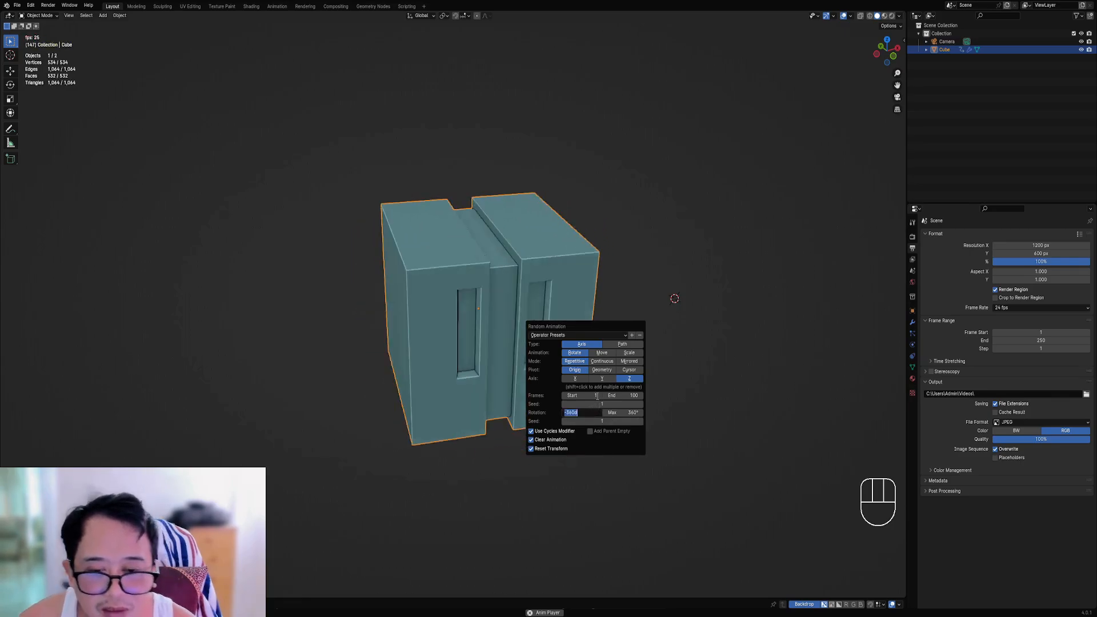
{"action": "type", "text": "360"}
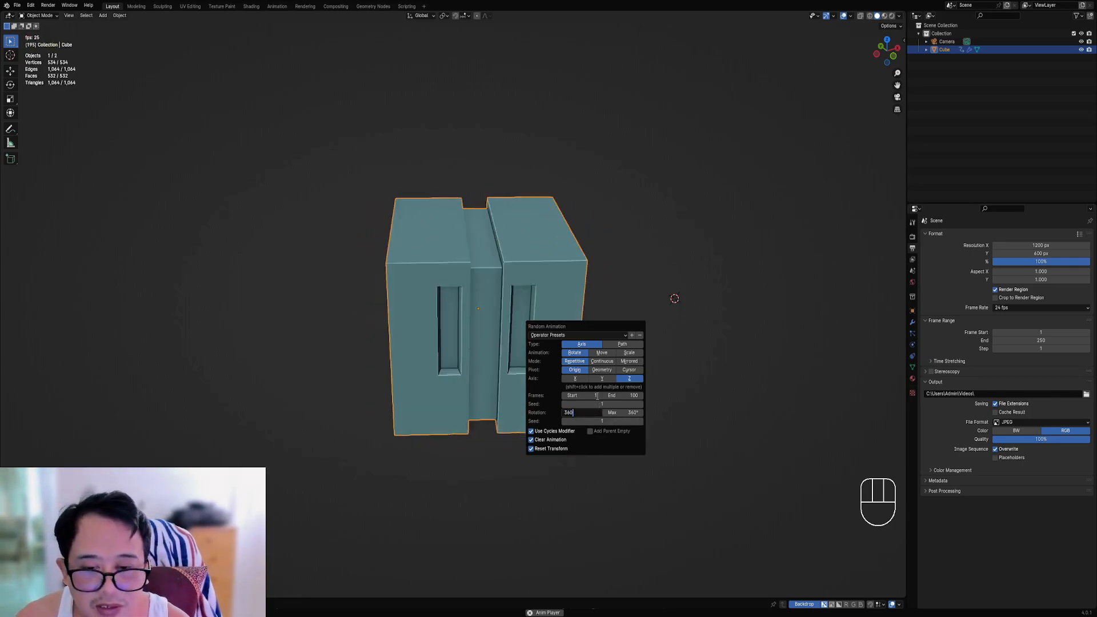
{"action": "key", "text": "Tab"}
{"action": "type", "text": "-36"}
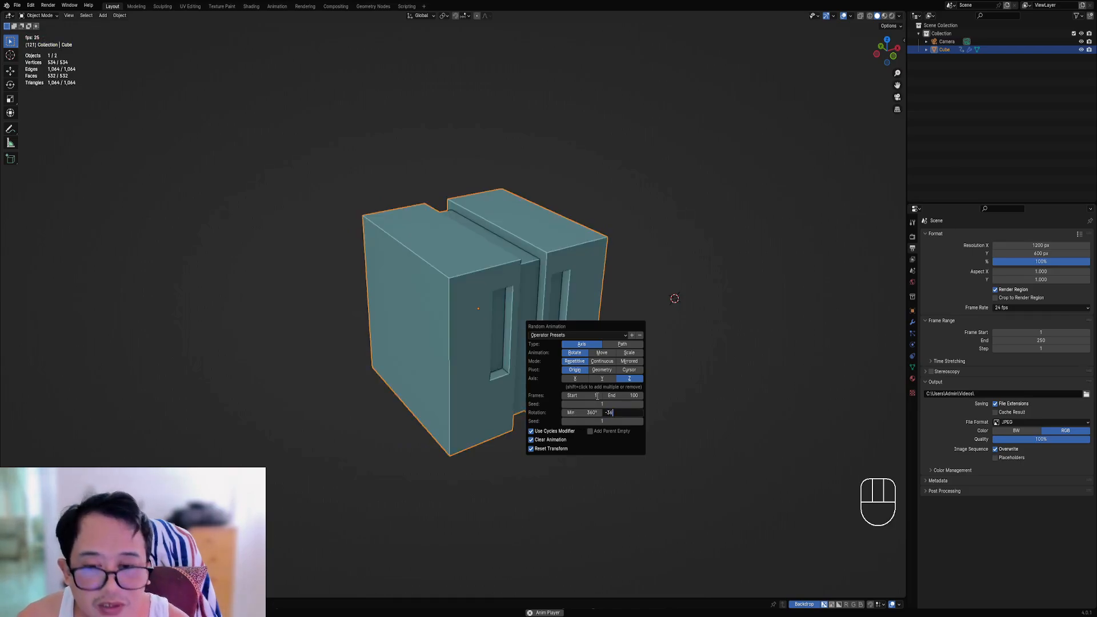
{"action": "type", "text": "0"}
{"action": "key", "text": "Return"}
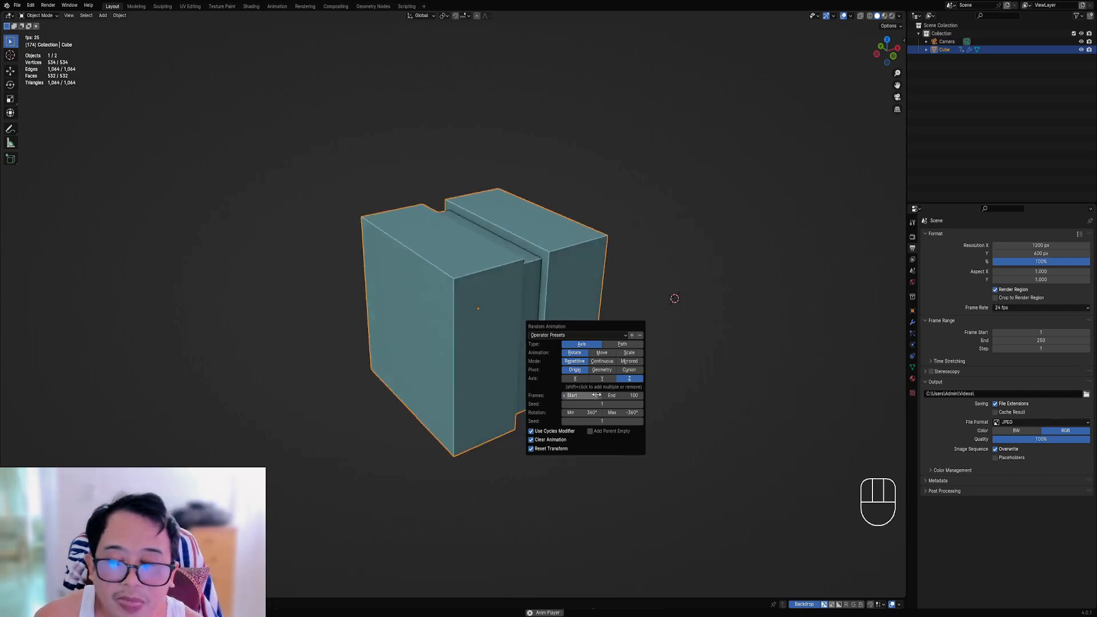
Step: Cycle the reversed animation's rotation seed through several values, stop playback and undo the Random Animation
{"action": "key", "text": "F9"}
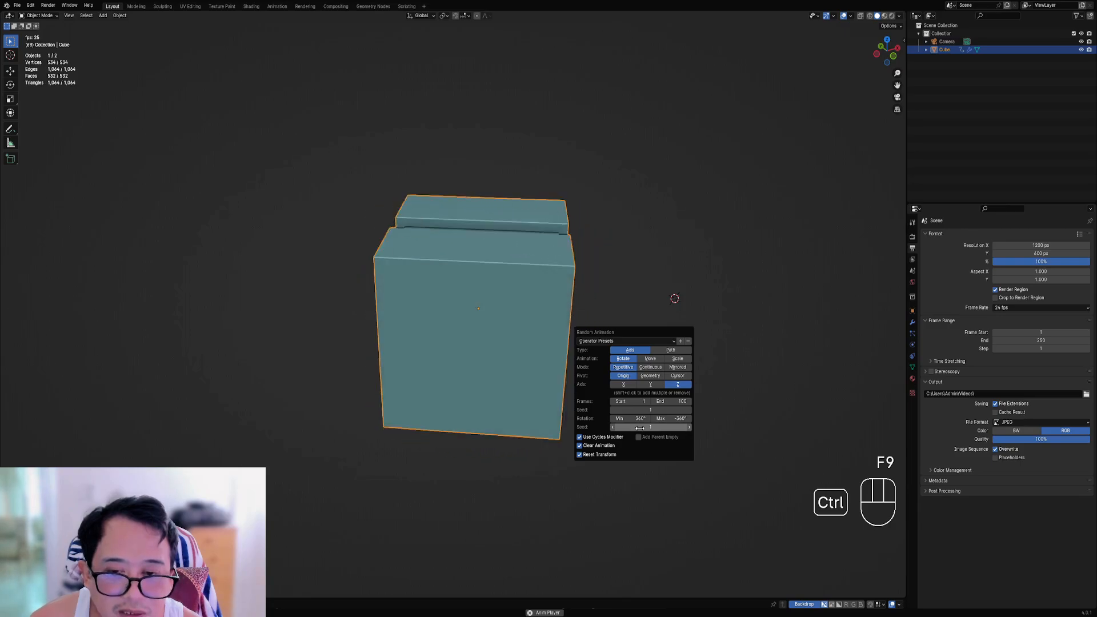
{"action": "scroll", "coordinate": [640, 428], "scroll_direction": "up", "scroll_amount": 8, "text": "ctrl"}
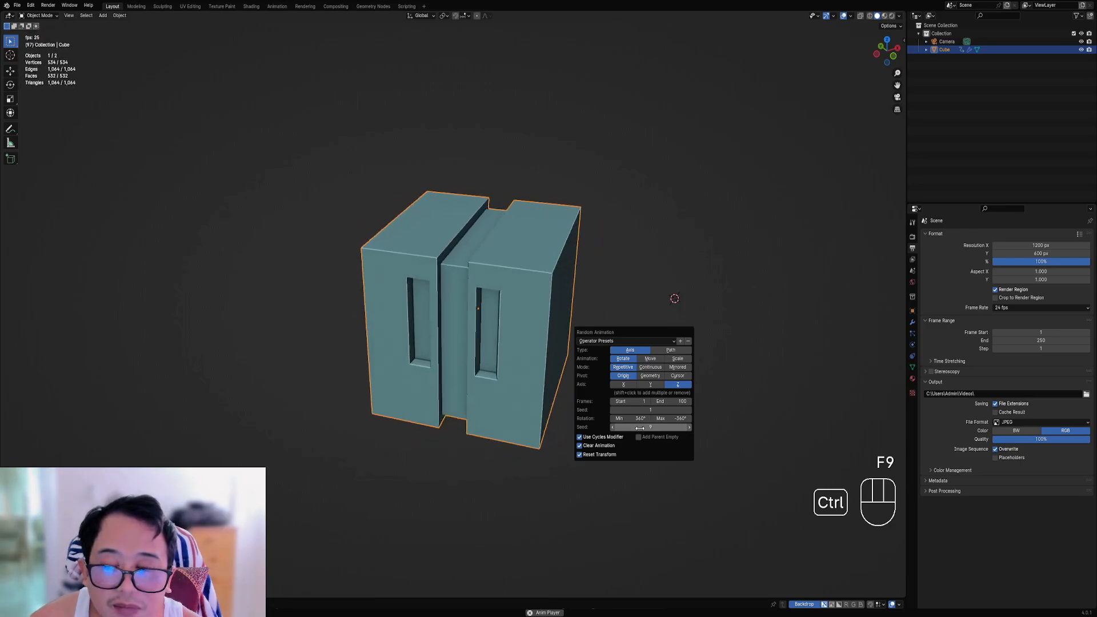
{"action": "scroll", "coordinate": [640, 428], "scroll_direction": "up", "scroll_amount": 4, "text": "ctrl"}
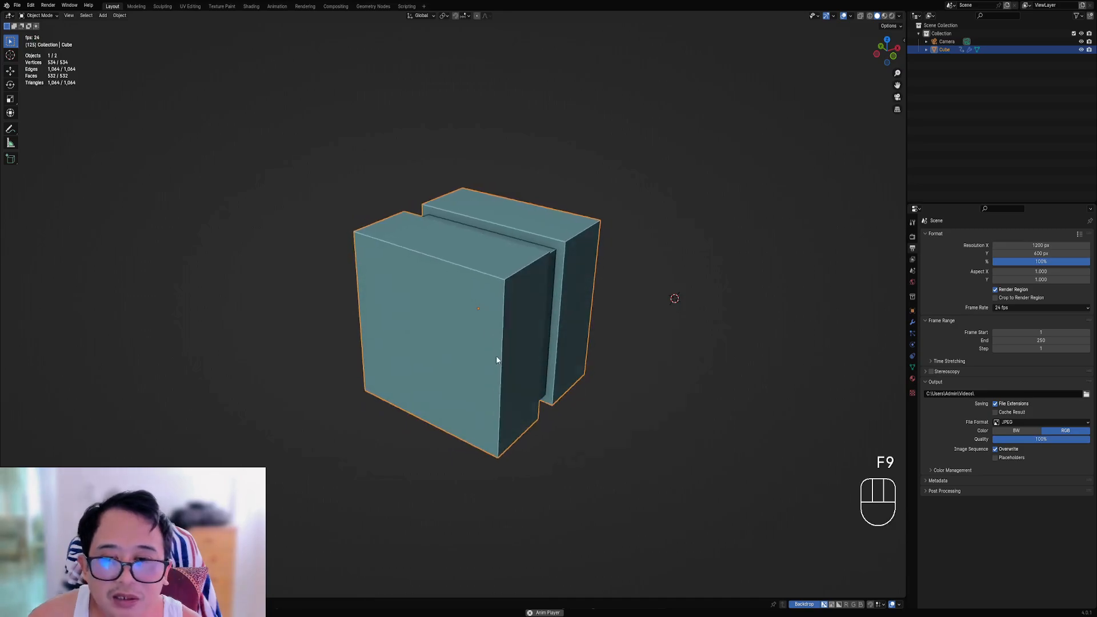
{"action": "key", "text": "space"}
{"action": "key", "text": "ctrl+z"}
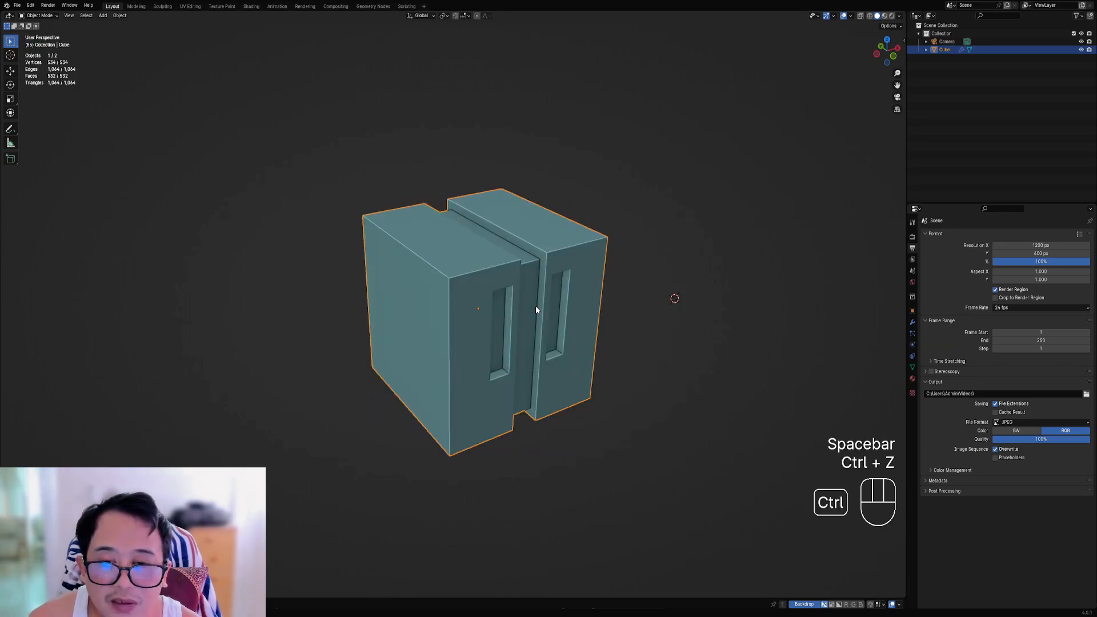
{"action": "key", "text": "Tab"}
{"action": "key", "text": "Tab"}
{"action": "key", "text": "Tab"}
{"action": "key", "text": "a"}
{"action": "key", "text": "Tab"}
{"action": "key", "text": "shift+q"}
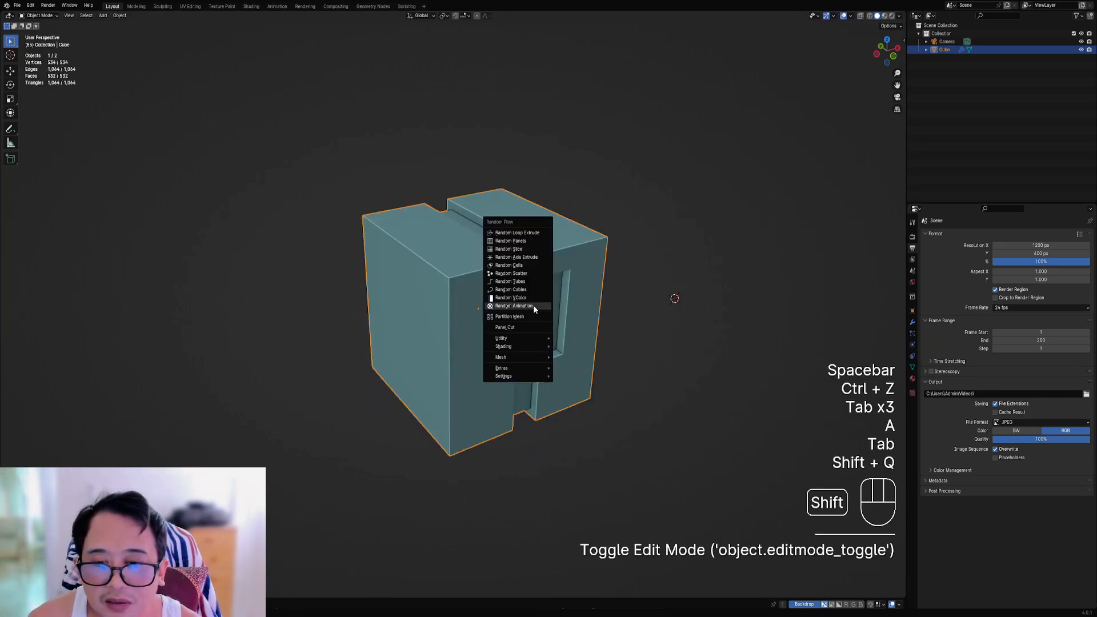
Step: Select a rectangular block of faces on the cube's large flat side in face mode
{"action": "key", "text": "Tab"}
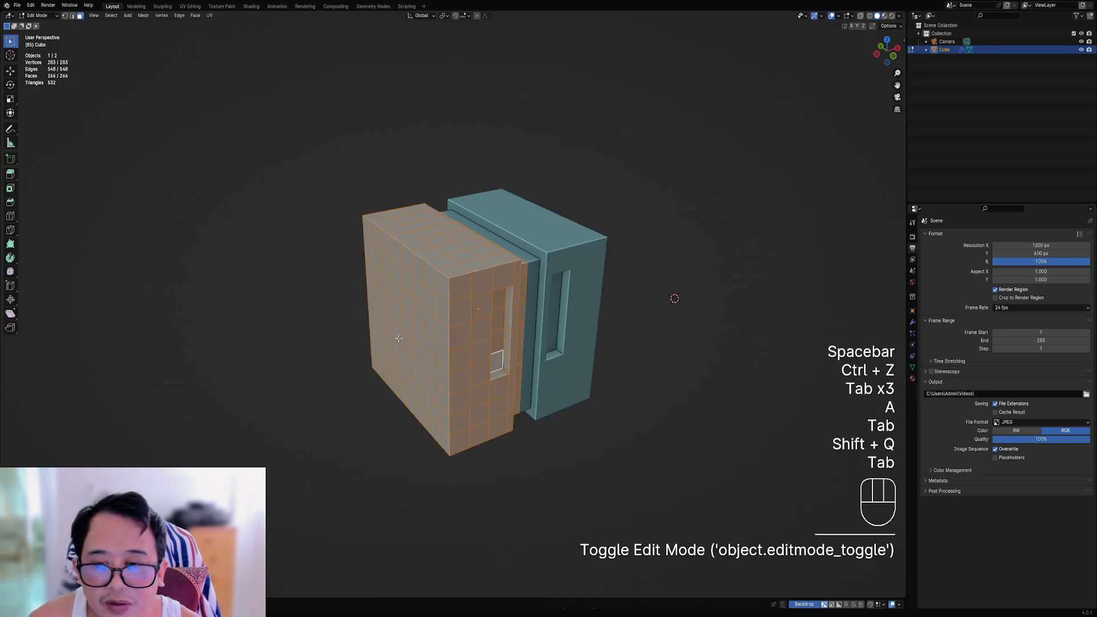
{"action": "middle_click_drag", "start_coordinate": [469, 285], "coordinate": [446, 257]}
{"action": "scroll", "coordinate": [446, 257], "scroll_direction": "up", "scroll_amount": 2}
{"action": "key", "text": "3"}
{"action": "right_click", "coordinate": [436, 226]}
{"action": "right_click", "coordinate": [439, 252]}
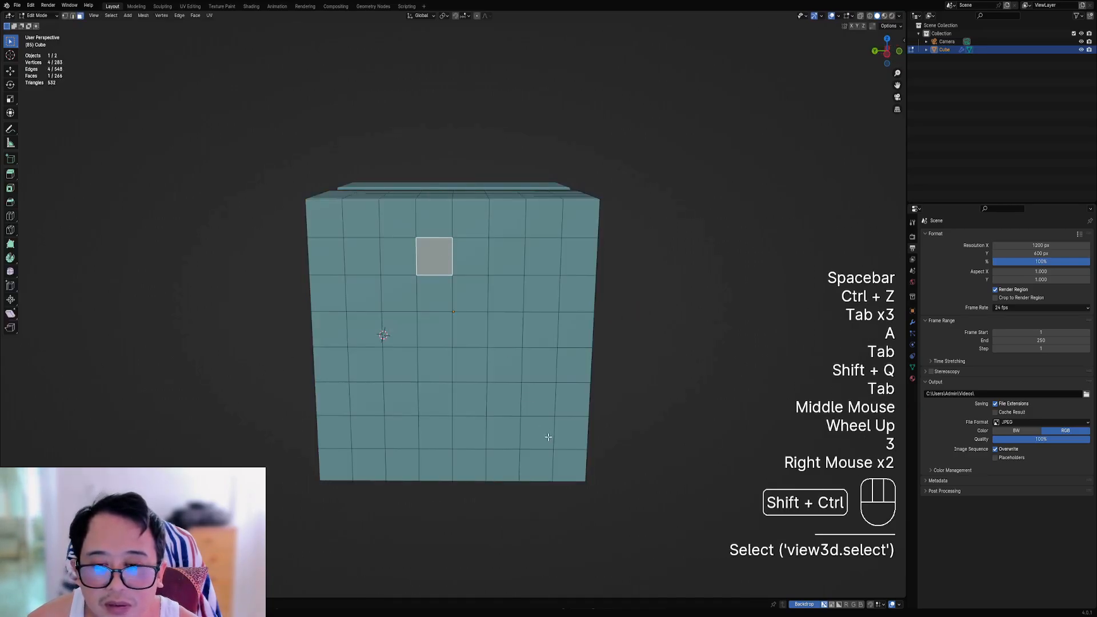
{"action": "right_click", "coordinate": [536, 434], "text": "ctrl+shift"}
Step: Generate Random Tubes on the cube's selected faces with a single uniform bevel offset
{"action": "middle_click_drag", "start_coordinate": [595, 392], "coordinate": [574, 284]}
{"action": "key", "text": "Tab"}
{"action": "key", "text": "shift+q"}
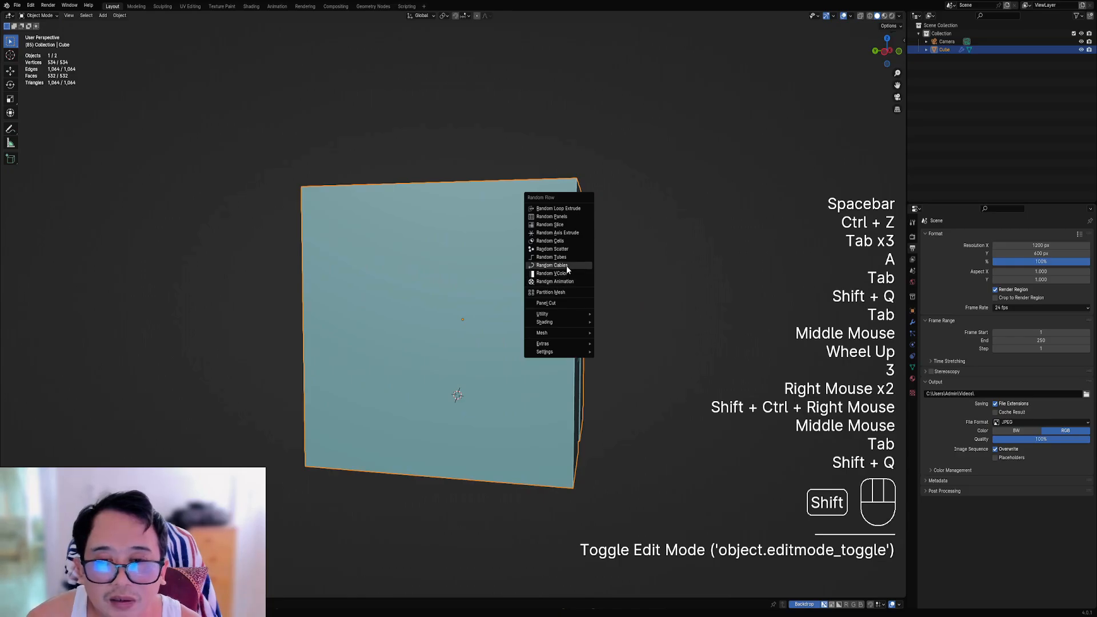
{"action": "left_click", "coordinate": [565, 257]}
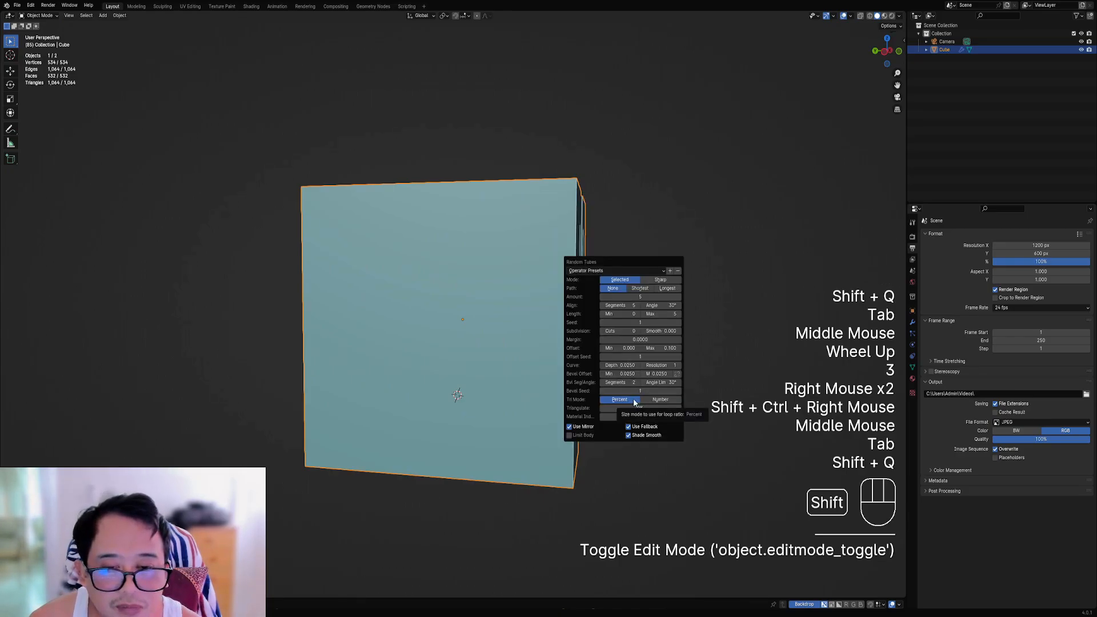
{"action": "left_click", "coordinate": [678, 375]}
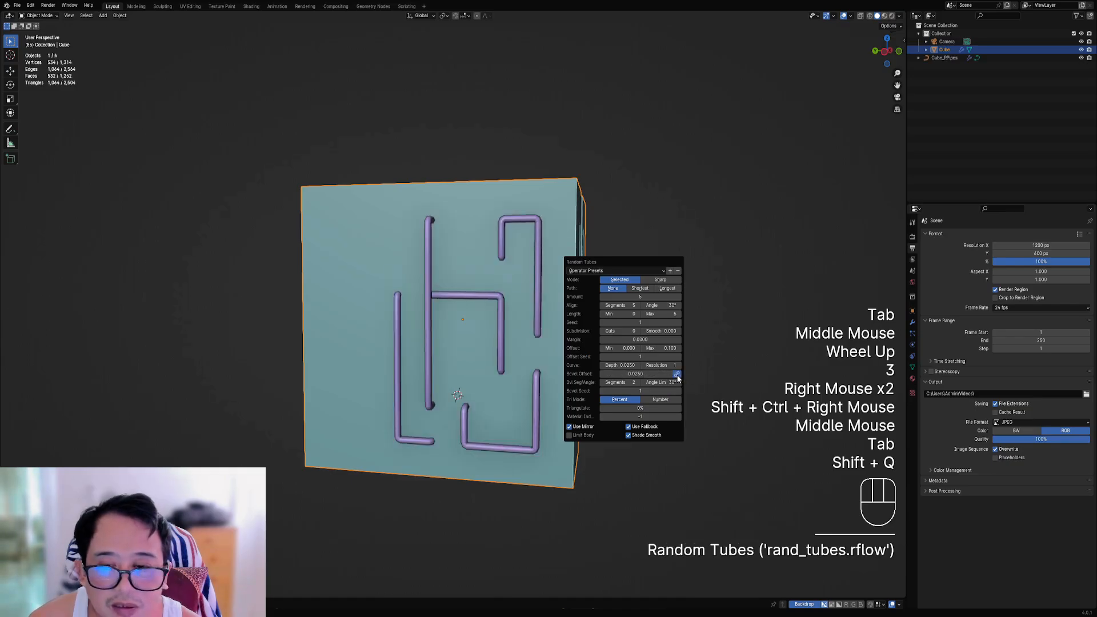
Step: Set the tubes' bevel offset to 0.04 and raise the curve resolution to 4
{"action": "left_click_drag", "start_coordinate": [641, 375], "coordinate": [652, 375]}
{"action": "left_click", "coordinate": [640, 376]}
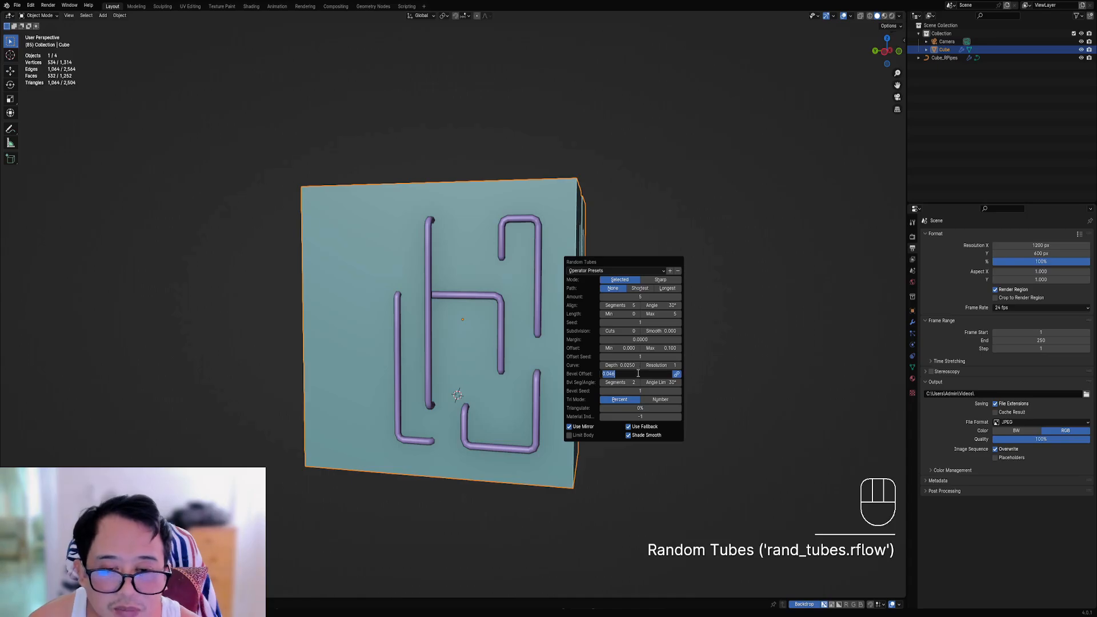
{"action": "type", "text": ".04"}
{"action": "key", "text": "Return"}
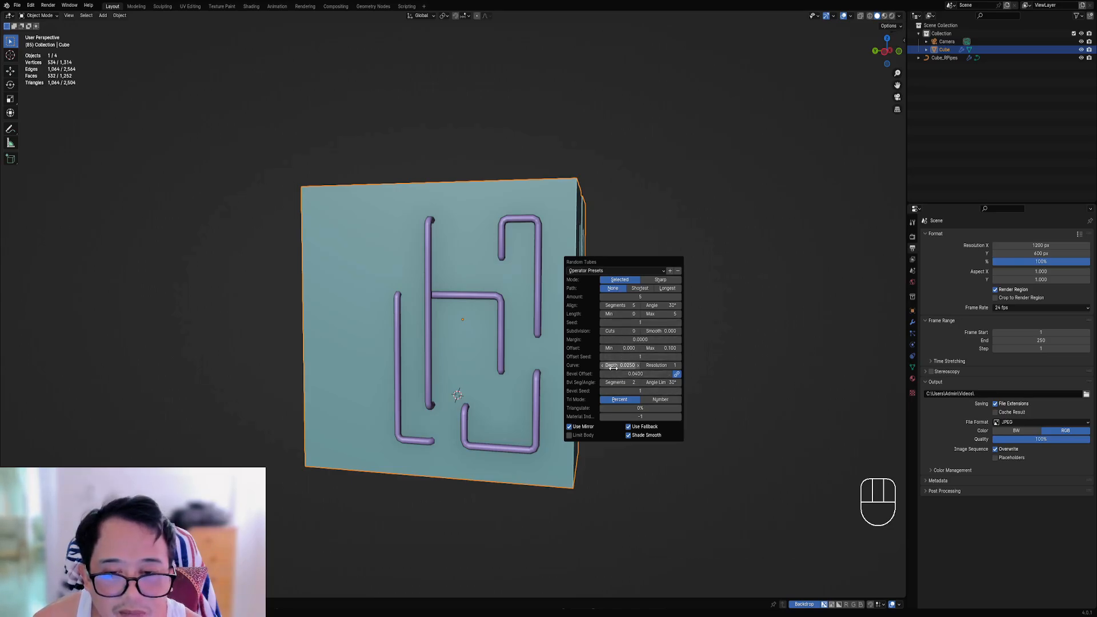
{"action": "mouse_move", "coordinate": [613, 368]}
{"action": "left_mouse_down"}
{"action": "mouse_move", "coordinate": [594, 367]}
{"action": "mouse_move", "coordinate": [617, 366]}
{"action": "left_mouse_up"}
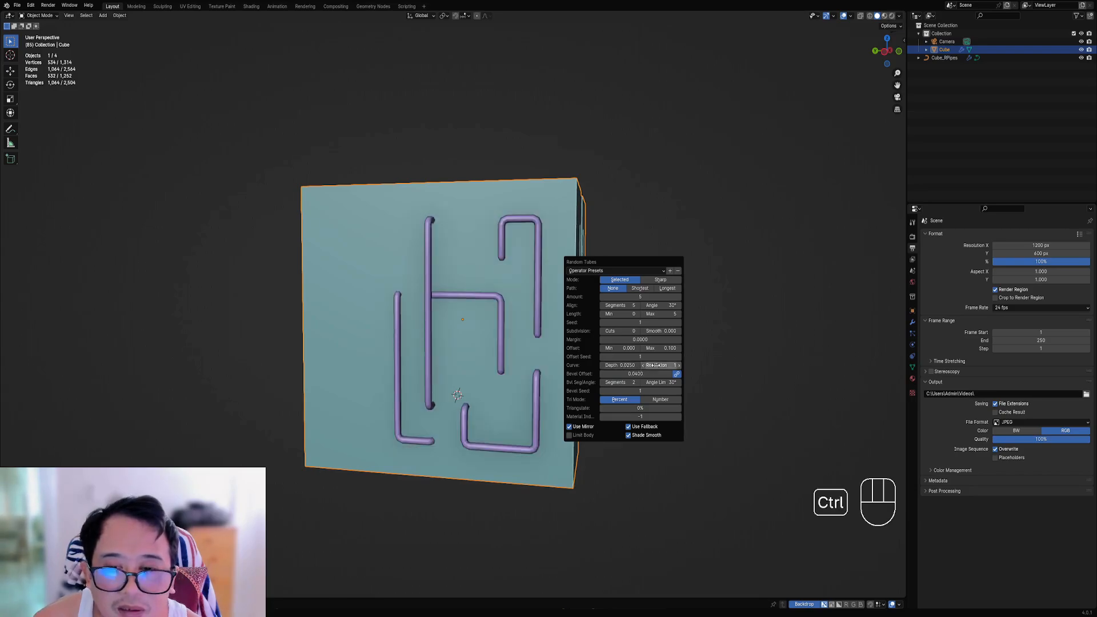
{"action": "scroll", "coordinate": [656, 365], "scroll_direction": "up", "scroll_amount": 1, "text": "ctrl"}
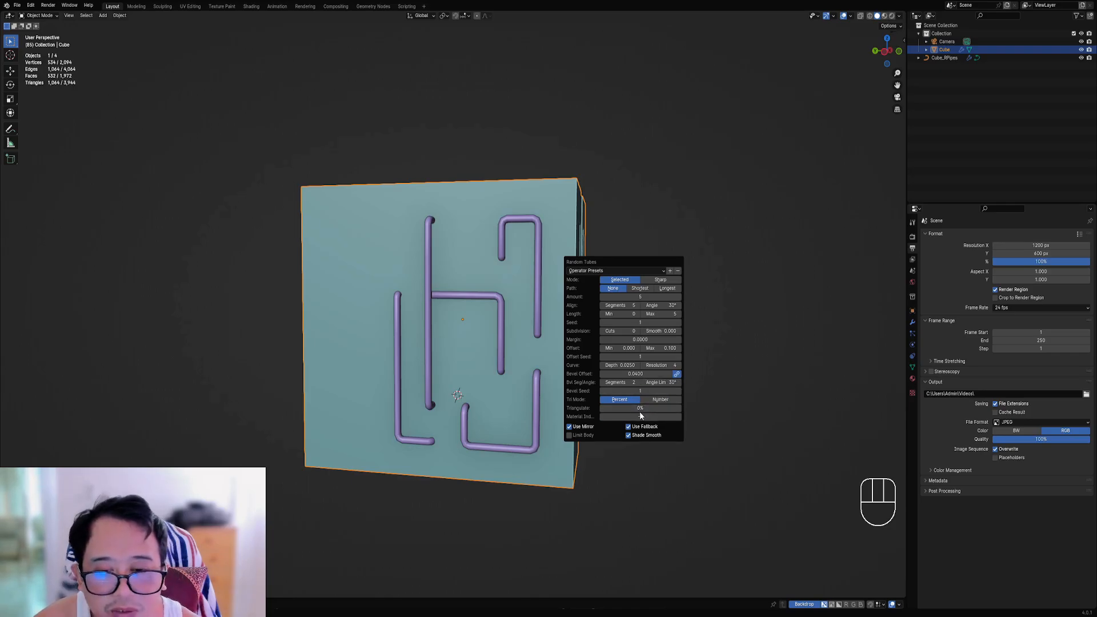
Step: Try the Shortest path option, return to None, and toggle Use Fallback off and on for the tubes
{"action": "left_click", "coordinate": [633, 289]}
{"action": "left_click", "coordinate": [609, 291]}
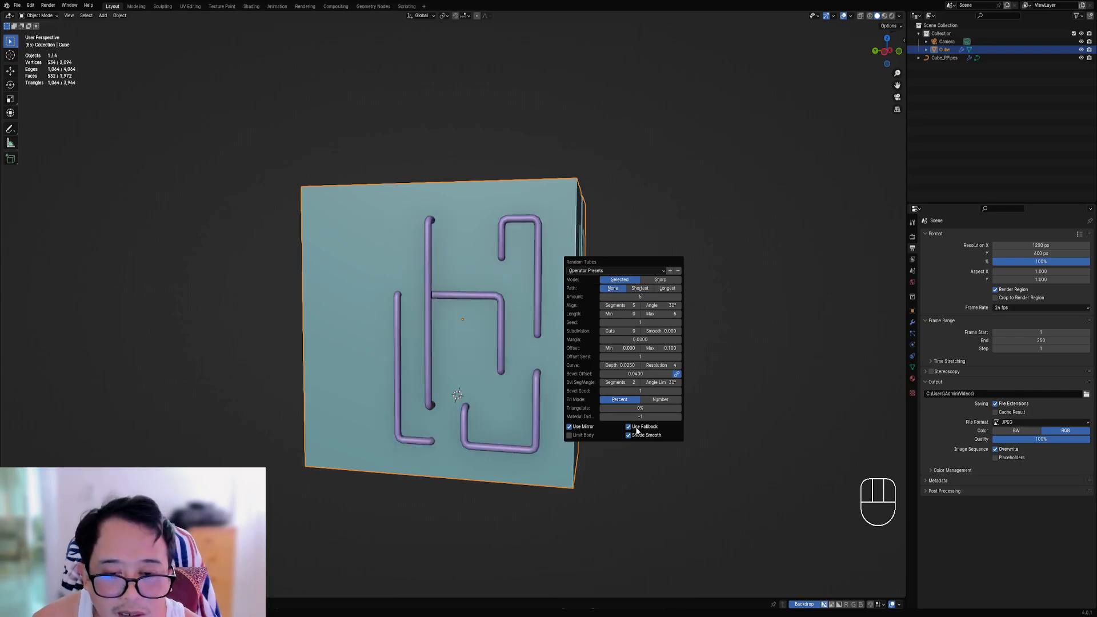
{"action": "left_click", "coordinate": [629, 427]}
{"action": "left_click", "coordinate": [629, 427]}
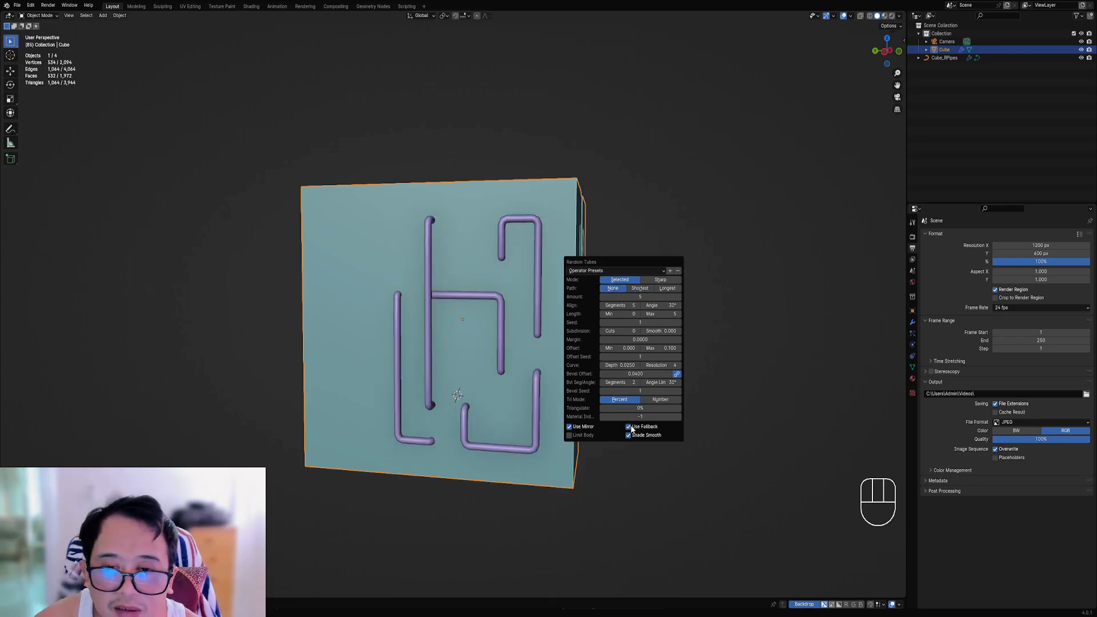
{"action": "left_click", "coordinate": [630, 428]}
{"action": "left_click", "coordinate": [631, 427]}
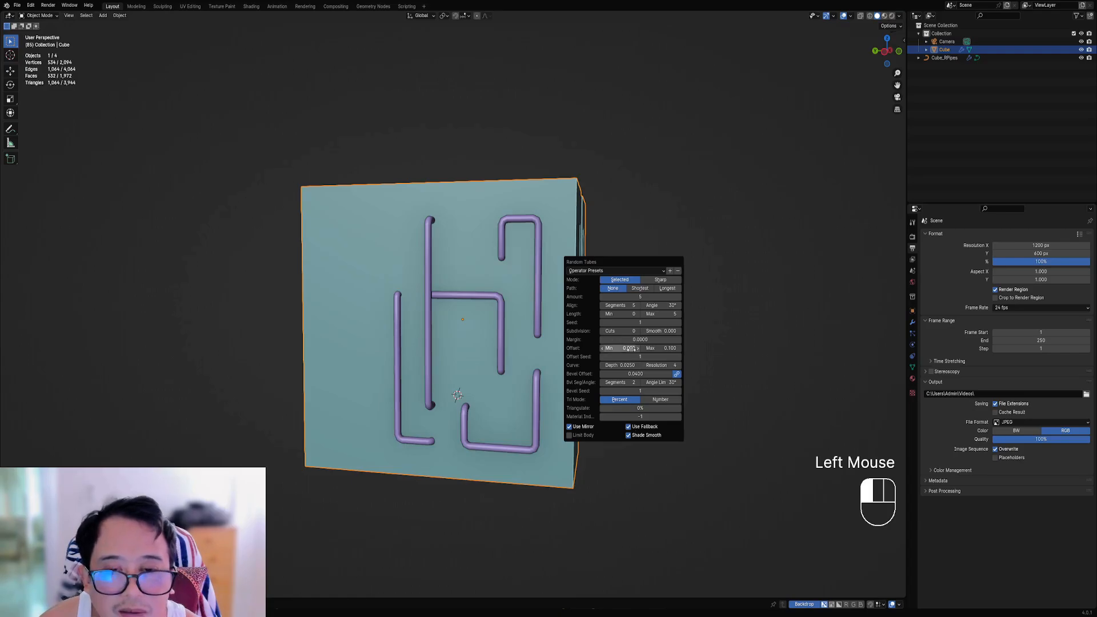
Step: Try different subdivision cuts for the tubes and settle on 3
{"action": "scroll", "coordinate": [619, 330], "scroll_direction": "up", "scroll_amount": 4, "text": "ctrl"}
{"action": "scroll", "coordinate": [619, 331], "scroll_direction": "up", "scroll_amount": 1, "text": "ctrl"}
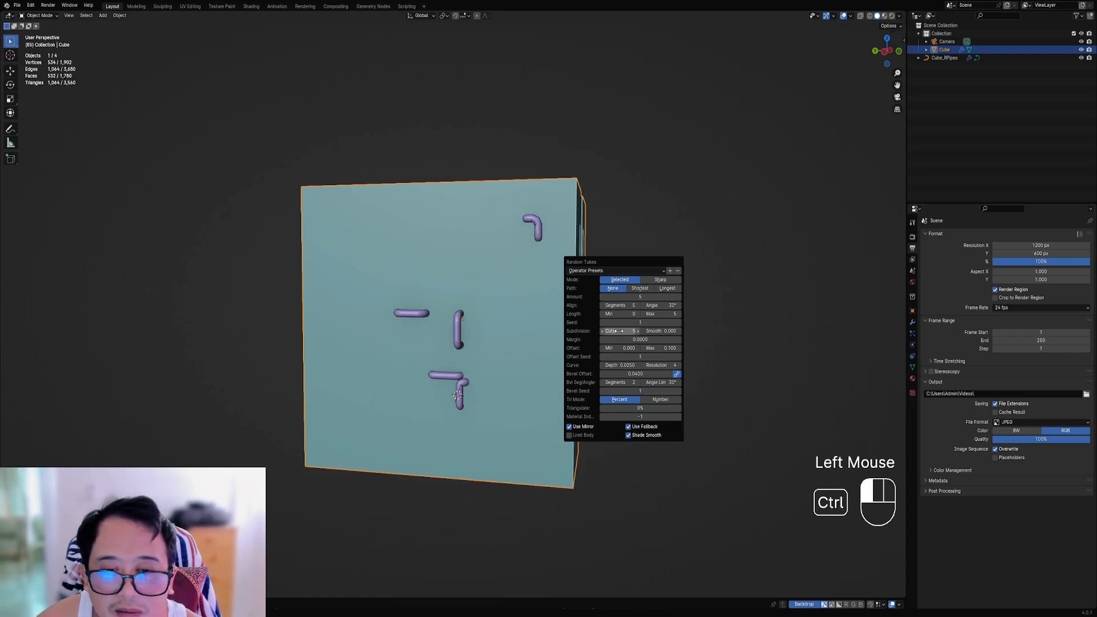
{"action": "scroll", "coordinate": [619, 331], "scroll_direction": "down", "scroll_amount": 1, "text": "ctrl"}
{"action": "scroll", "coordinate": [618, 331], "scroll_direction": "down", "scroll_amount": 1, "text": "ctrl"}
Step: Set the tube length range to a minimum of 5 and a maximum of 10
{"action": "scroll", "coordinate": [663, 314], "scroll_direction": "up", "scroll_amount": 5, "text": "ctrl"}
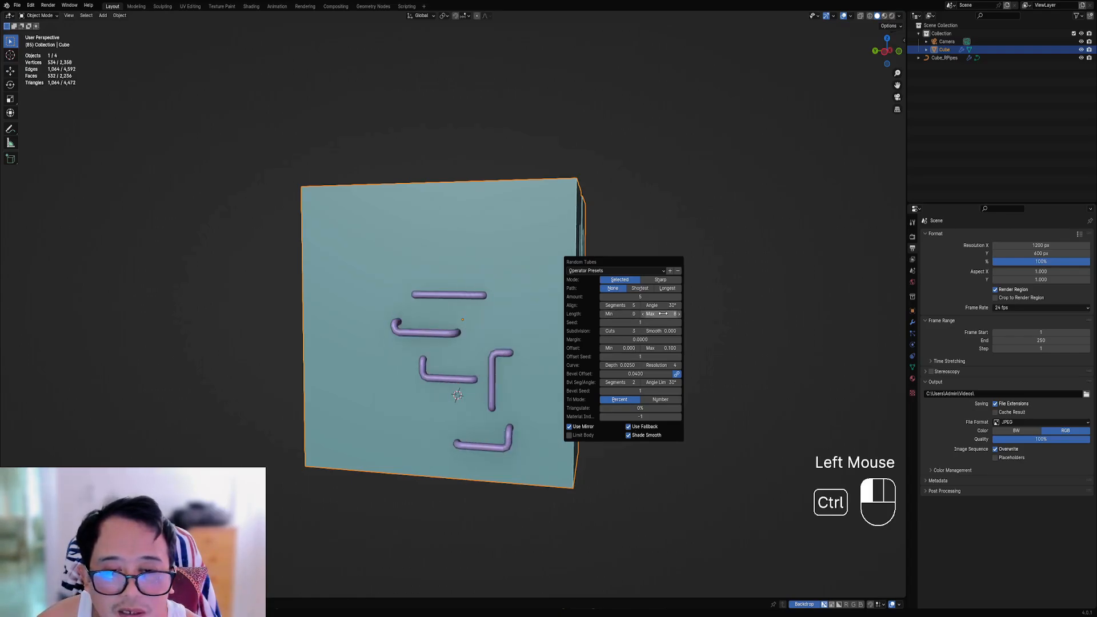
{"action": "scroll", "coordinate": [662, 313], "scroll_direction": "up", "scroll_amount": 1, "text": "ctrl"}
{"action": "scroll", "coordinate": [663, 314], "scroll_direction": "down", "scroll_amount": 1, "text": "ctrl"}
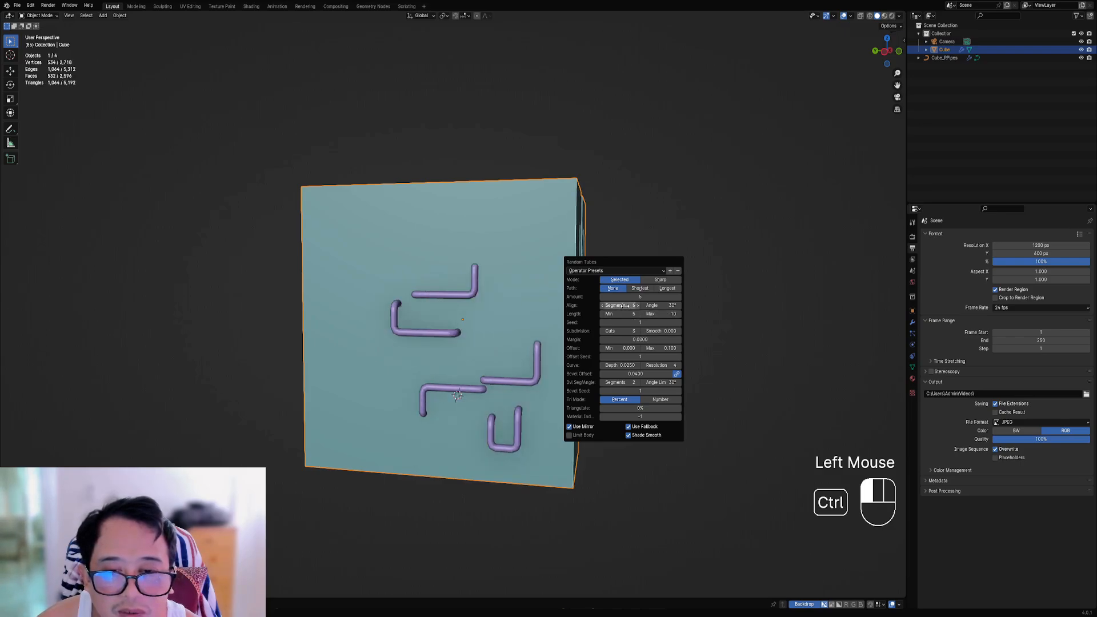
Step: Set the tubes' align segments to 10 and settle on an amount of 10
{"action": "scroll", "coordinate": [626, 306], "scroll_direction": "up", "scroll_amount": 4, "text": "ctrl"}
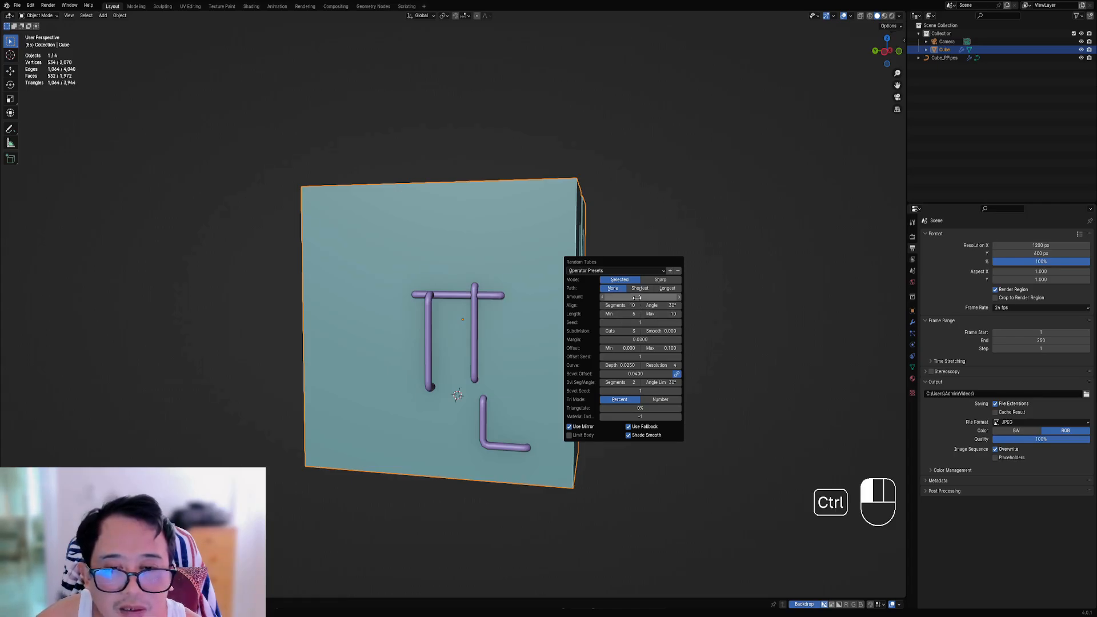
{"action": "scroll", "coordinate": [634, 297], "scroll_direction": "up", "scroll_amount": 9, "text": "ctrl"}
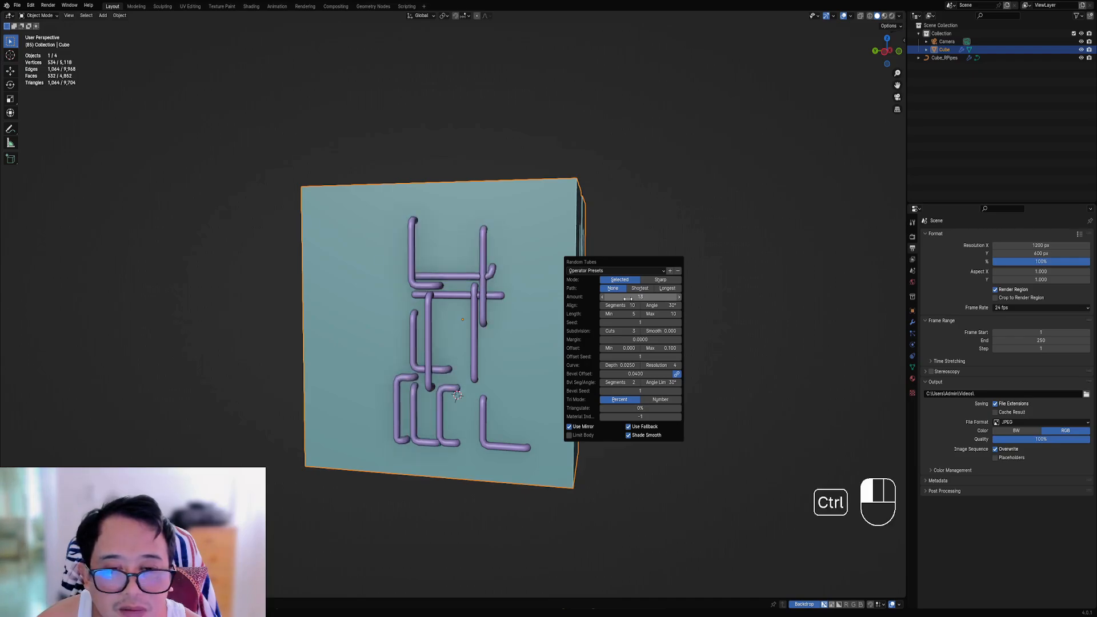
{"action": "scroll", "coordinate": [627, 298], "scroll_direction": "down", "scroll_amount": 3, "text": "ctrl"}
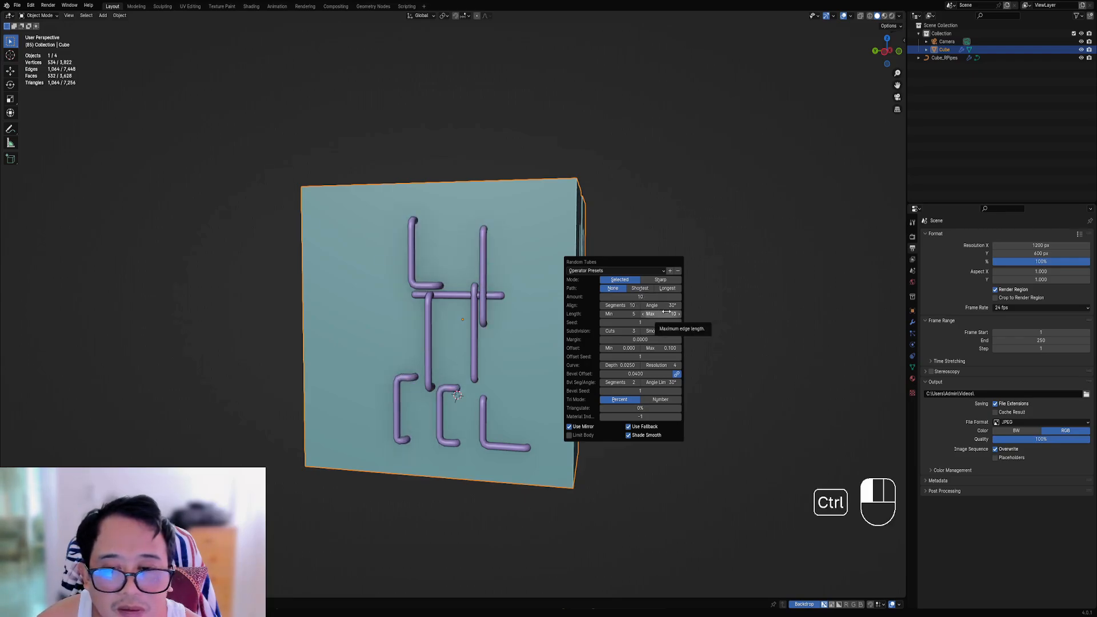
Step: Reduce the tubes' subdivision cuts to 2 and raise the maximum length to 20
{"action": "scroll", "coordinate": [663, 313], "scroll_direction": "up", "scroll_amount": 2, "text": "ctrl"}
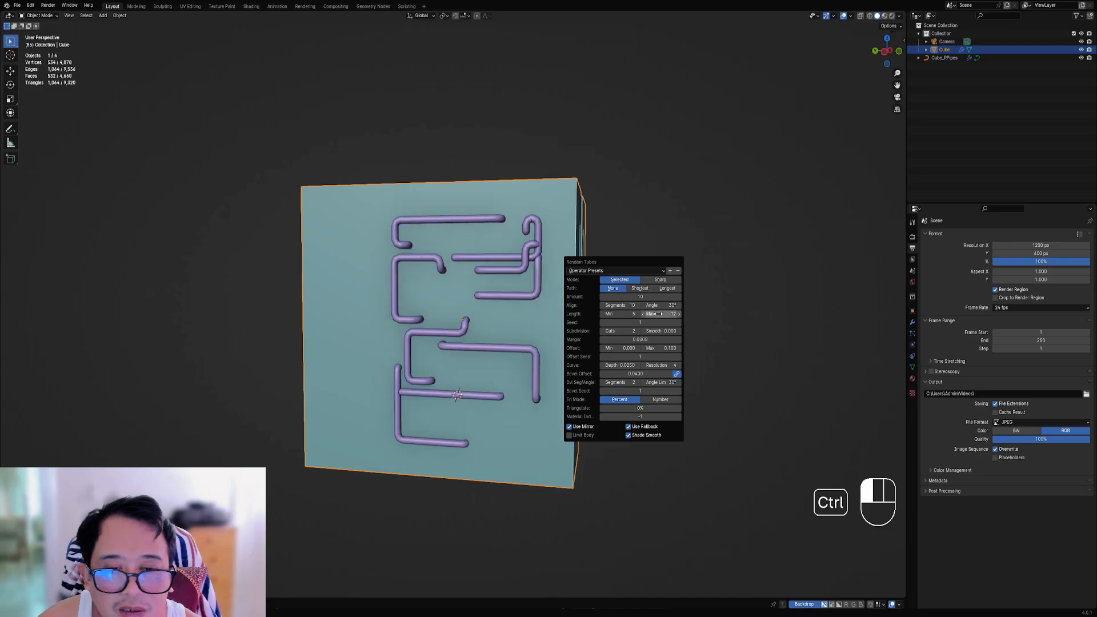
{"action": "scroll", "coordinate": [658, 313], "scroll_direction": "up", "scroll_amount": 6, "text": "ctrl"}
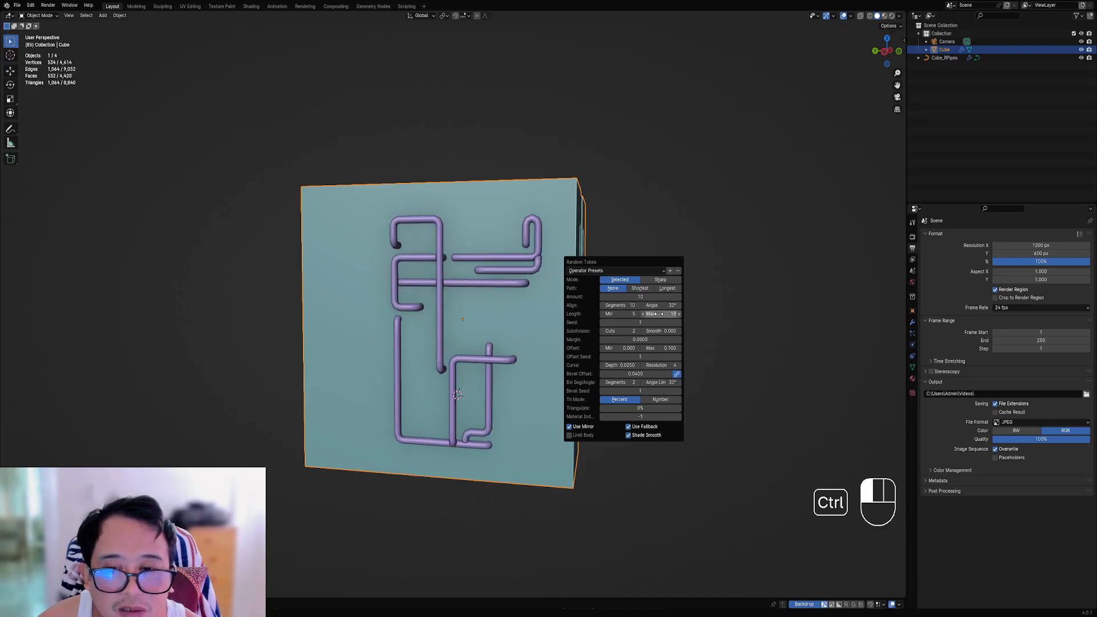
{"action": "scroll", "coordinate": [658, 313], "scroll_direction": "up", "scroll_amount": 1, "text": "ctrl"}
{"action": "scroll", "coordinate": [659, 314], "scroll_direction": "up", "scroll_amount": 1, "text": "ctrl"}
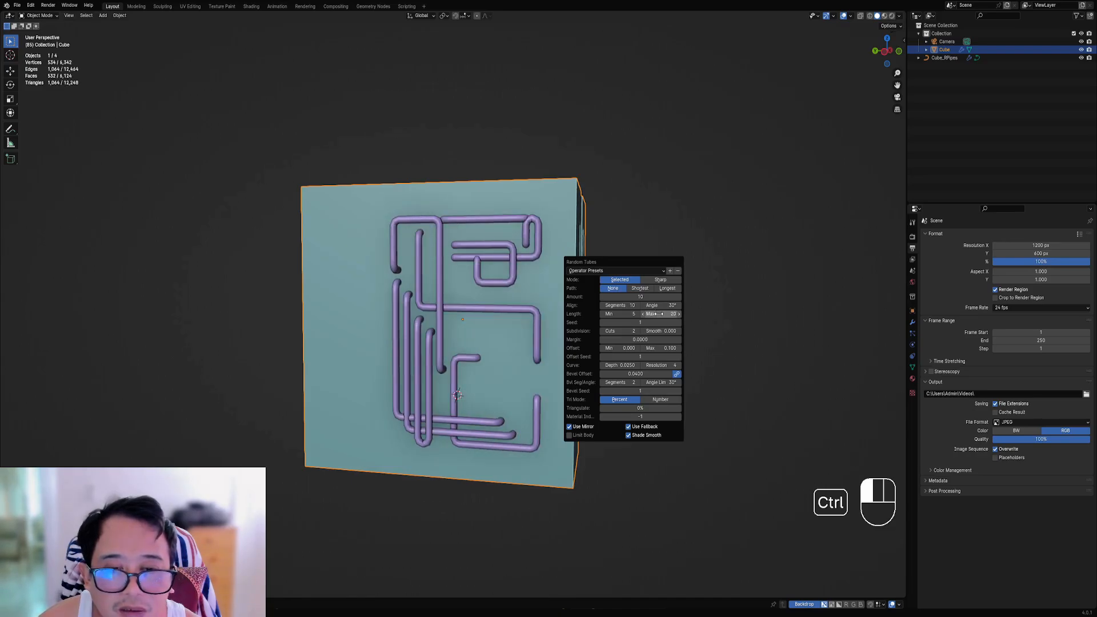
Step: Toggle Use Fallback repeatedly to compare the tube layouts, and leave it disabled
{"action": "left_click", "coordinate": [633, 429]}
{"action": "left_click", "coordinate": [630, 427]}
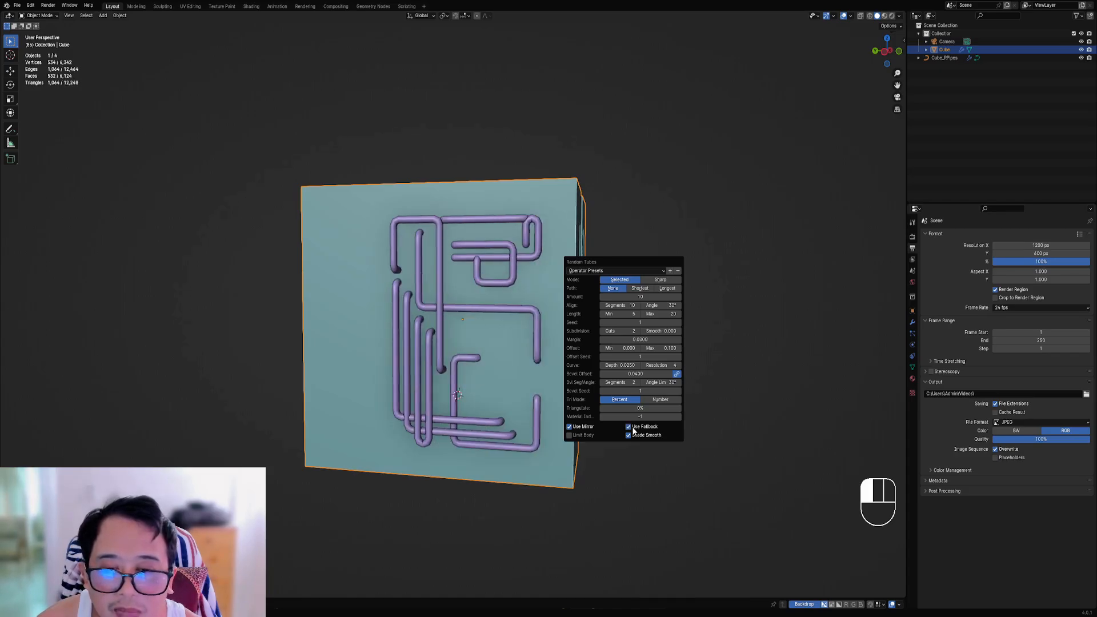
{"action": "left_click", "coordinate": [633, 429]}
{"action": "left_click", "coordinate": [633, 429]}
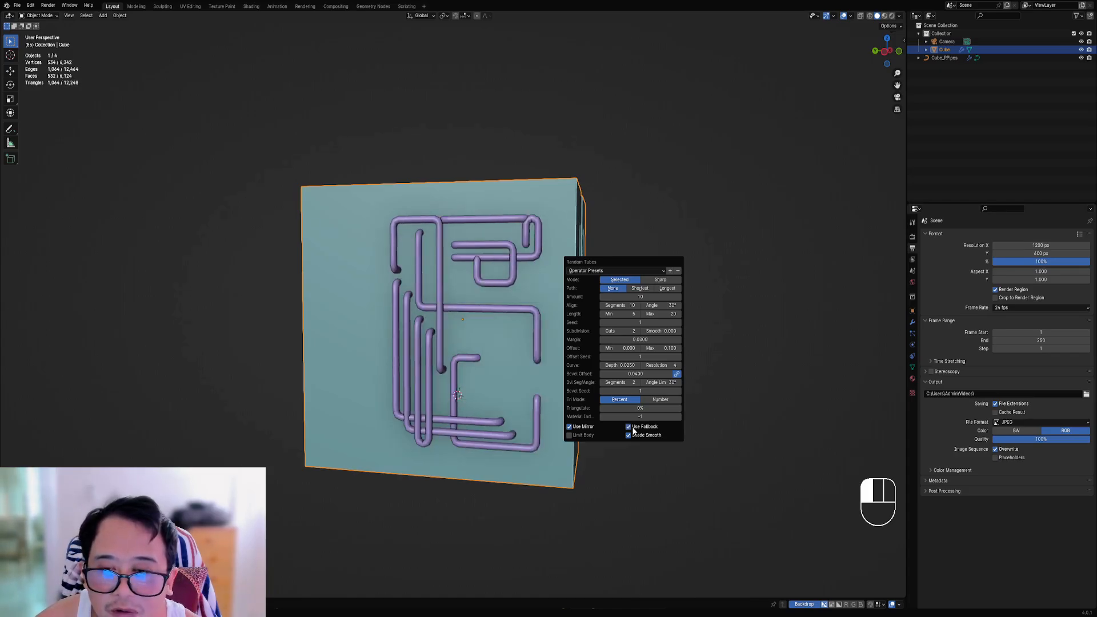
{"action": "left_click", "coordinate": [663, 314]}
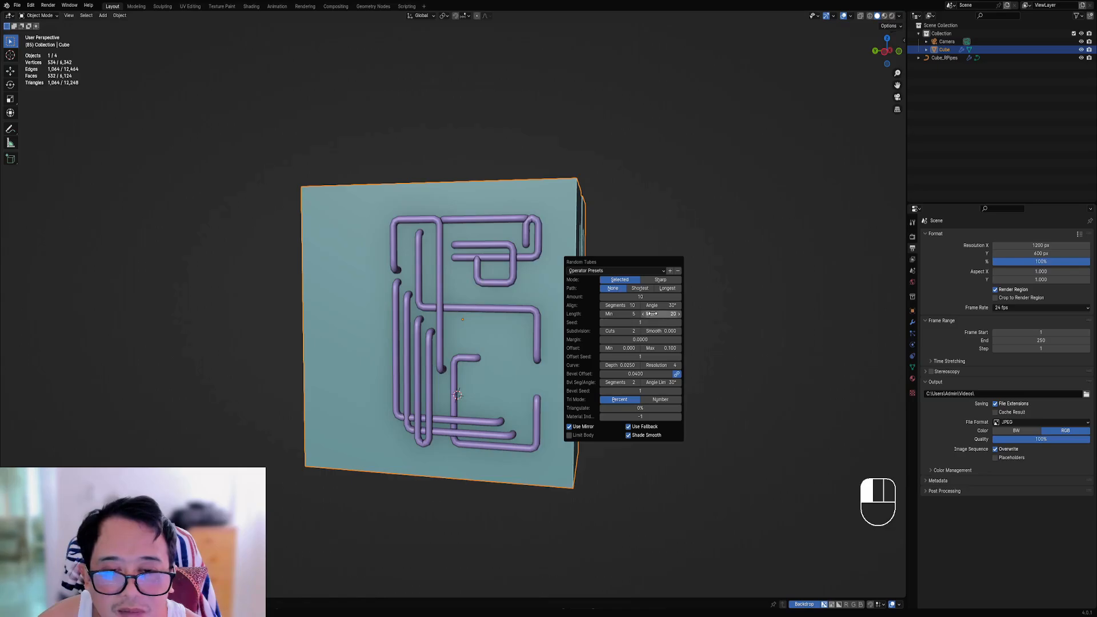
{"action": "type", "text": "100"}
{"action": "key", "text": "Return"}
{"action": "left_click_drag", "start_coordinate": [663, 314], "coordinate": [652, 314]}
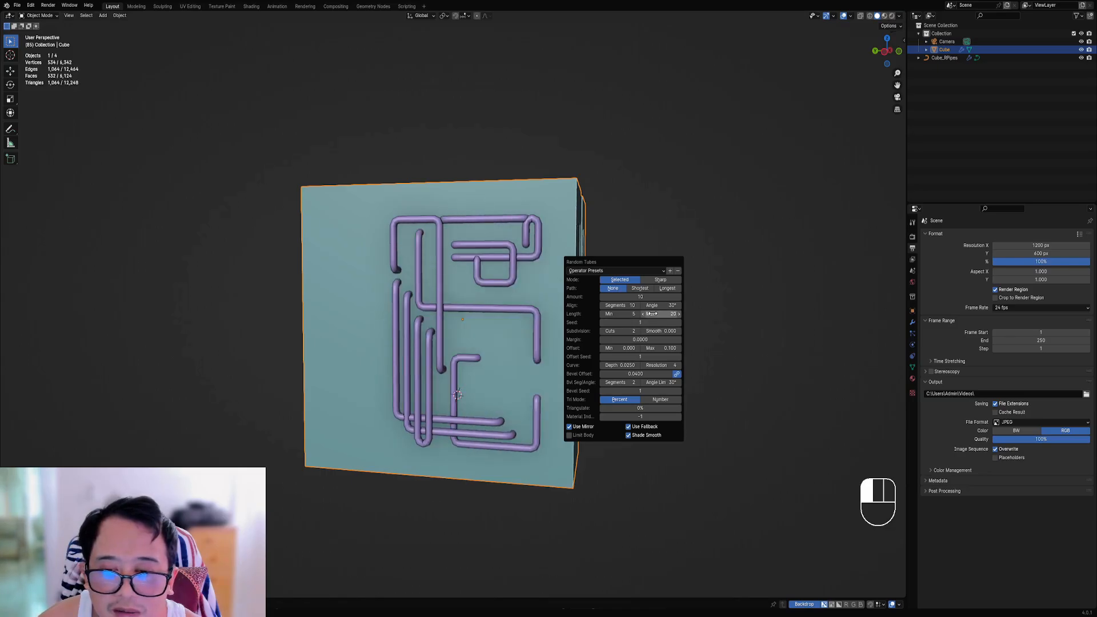
{"action": "left_click", "coordinate": [628, 428]}
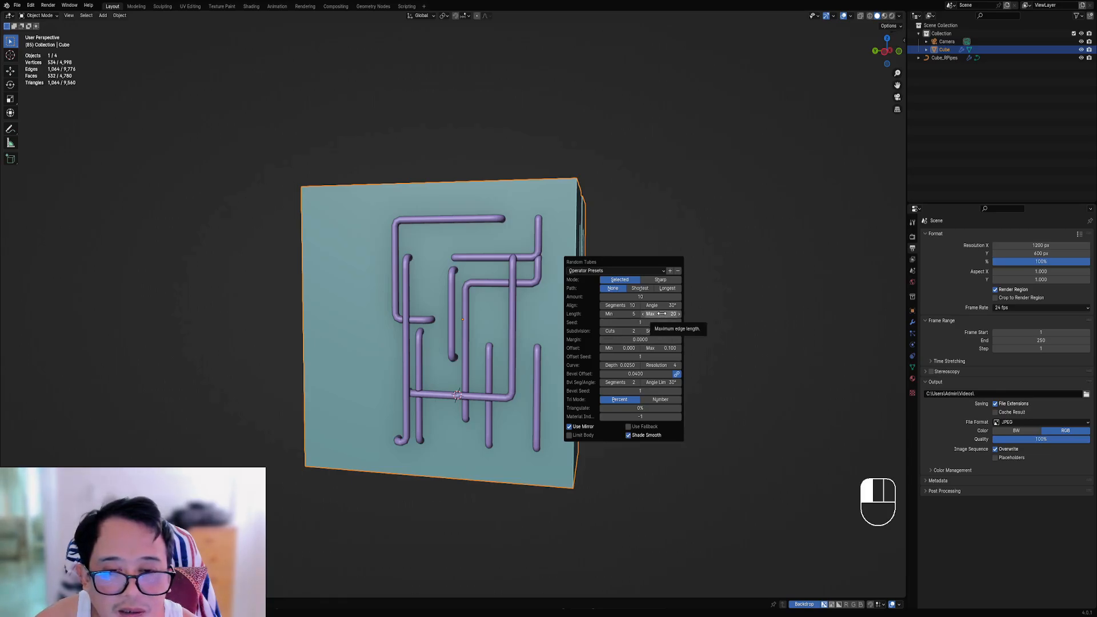
{"action": "left_click", "coordinate": [629, 427]}
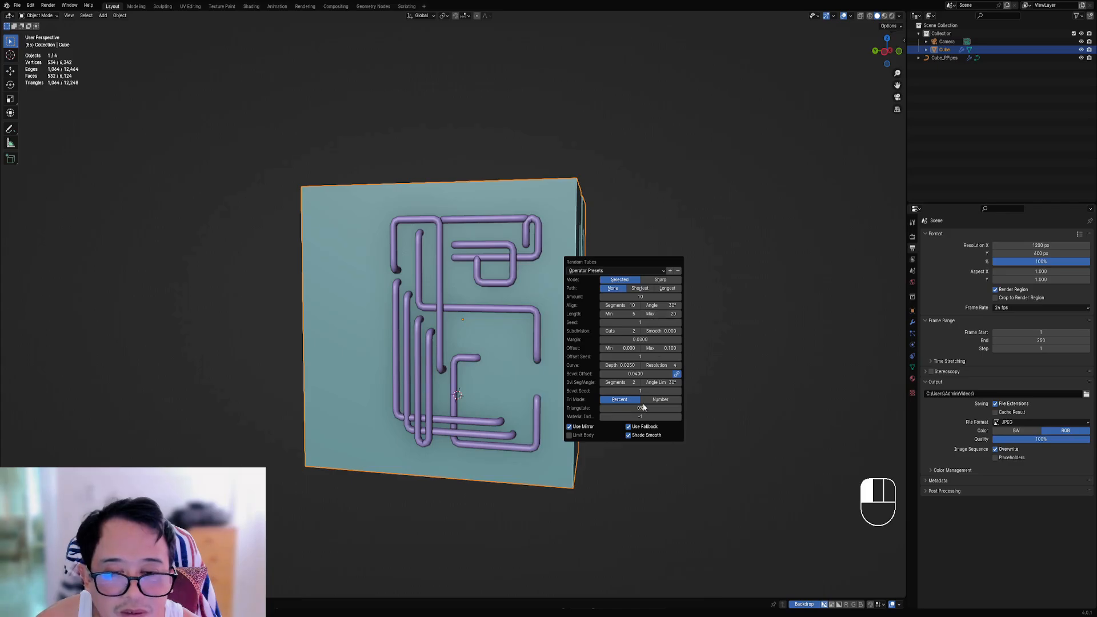
{"action": "left_click", "coordinate": [628, 426]}
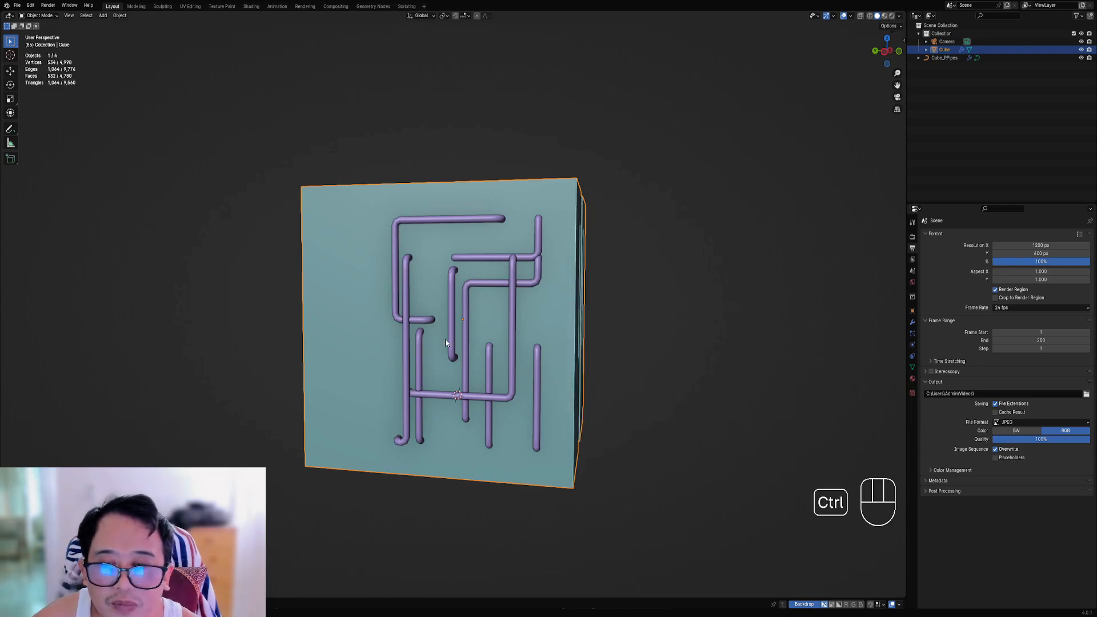
Step: Undo the tubes and, in Edit Mode, select an L-shaped edge path down and along the cube's side face grid
{"action": "key", "text": "ctrl+z"}
{"action": "key", "text": "Tab"}
{"action": "middle_click_drag", "start_coordinate": [471, 328], "coordinate": [414, 266]}
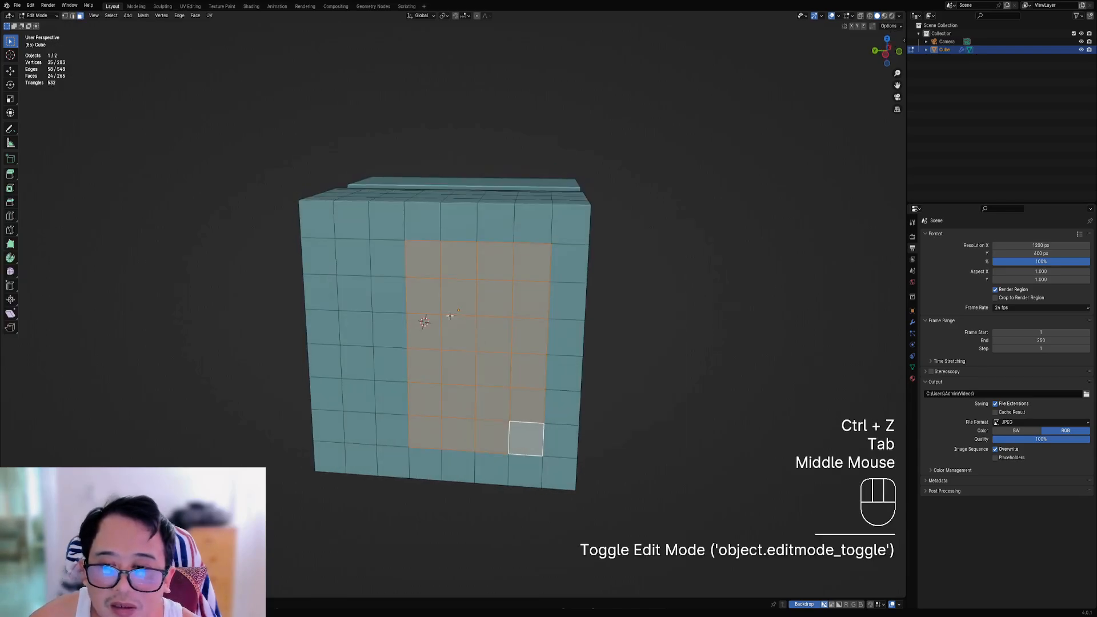
{"action": "key", "text": "2"}
{"action": "right_click", "coordinate": [410, 262]}
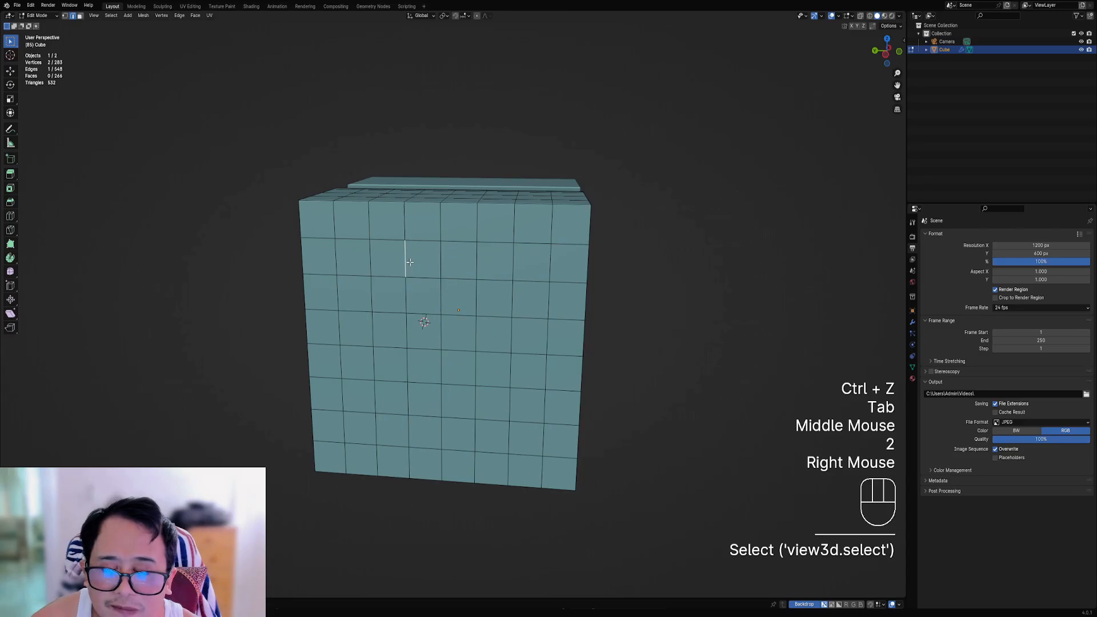
{"action": "right_click", "coordinate": [415, 433], "text": "ctrl"}
{"action": "right_click", "coordinate": [533, 451], "text": "ctrl"}
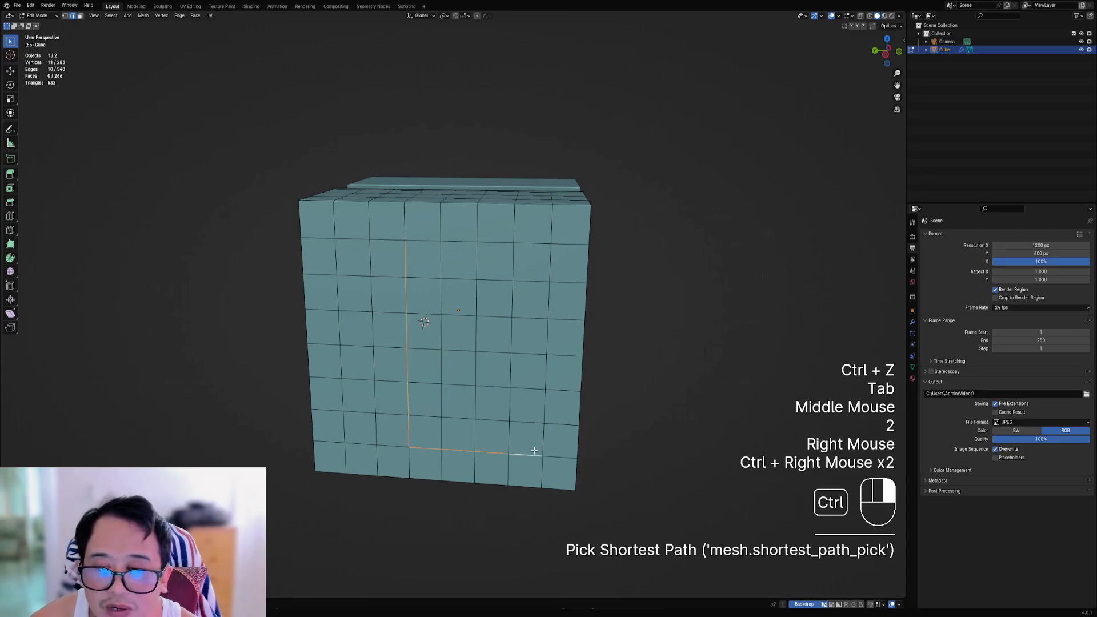
{"action": "key", "text": "ctrl+r"}
{"action": "left_click", "coordinate": [417, 195]}
{"action": "left_click", "coordinate": [418, 201]}
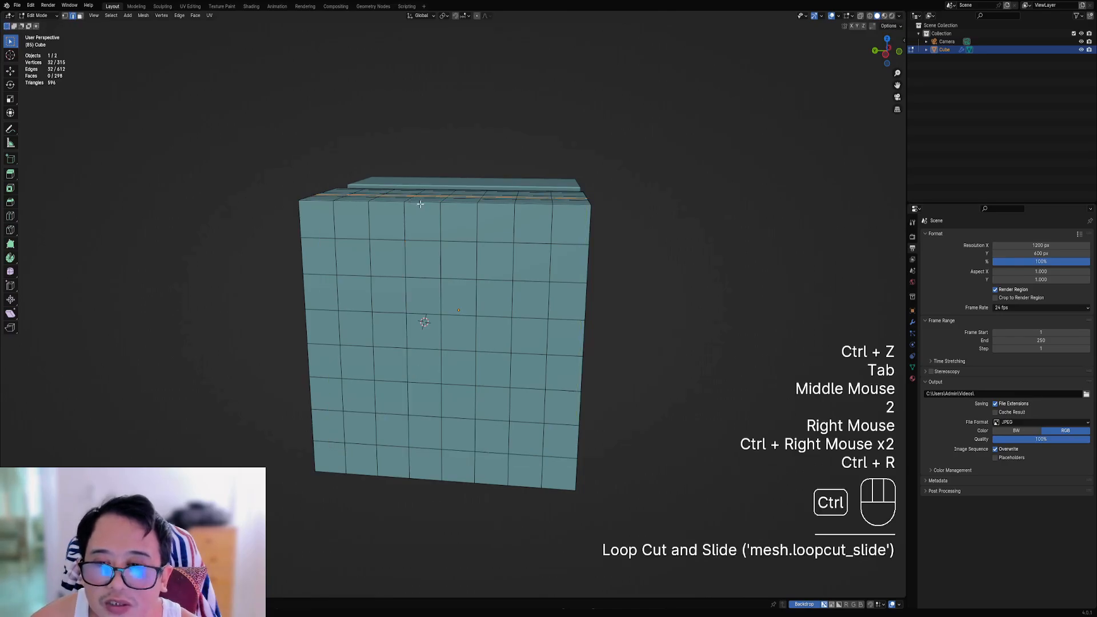
{"action": "key", "text": "ctrl+z"}
Step: Add one vertical and one horizontal loop cut to the side face grid, each just inside the L-shaped path
{"action": "key", "text": "ctrl+r"}
{"action": "left_click", "coordinate": [422, 202]}
{"action": "left_click", "coordinate": [417, 205]}
{"action": "right_click", "coordinate": [409, 266]}
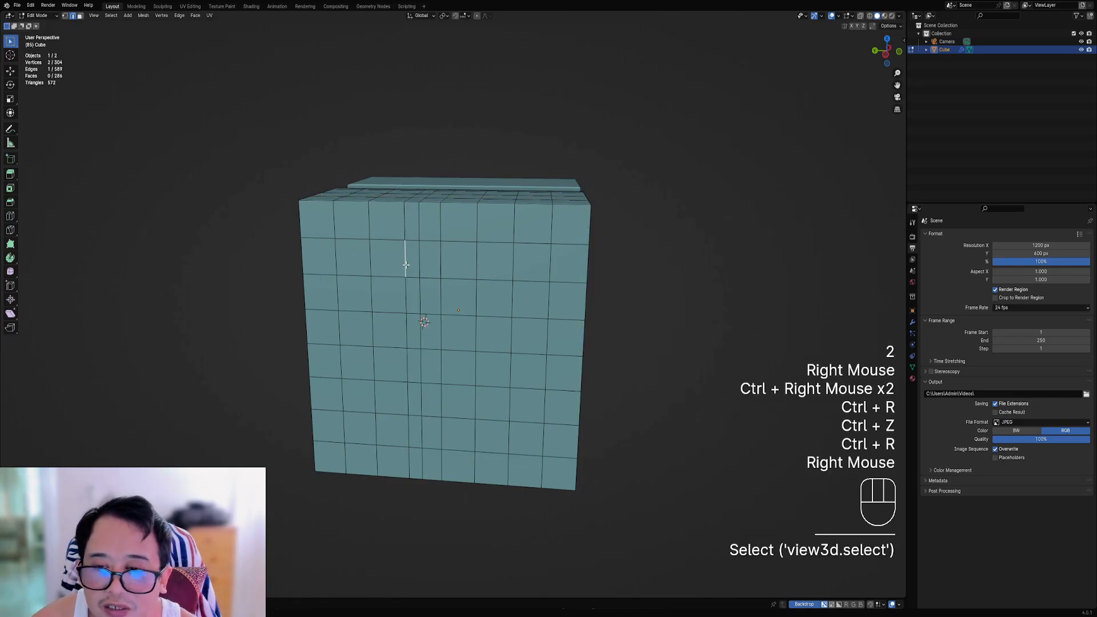
{"action": "right_click", "coordinate": [415, 447], "text": "ctrl"}
{"action": "right_click", "coordinate": [534, 450], "text": "ctrl"}
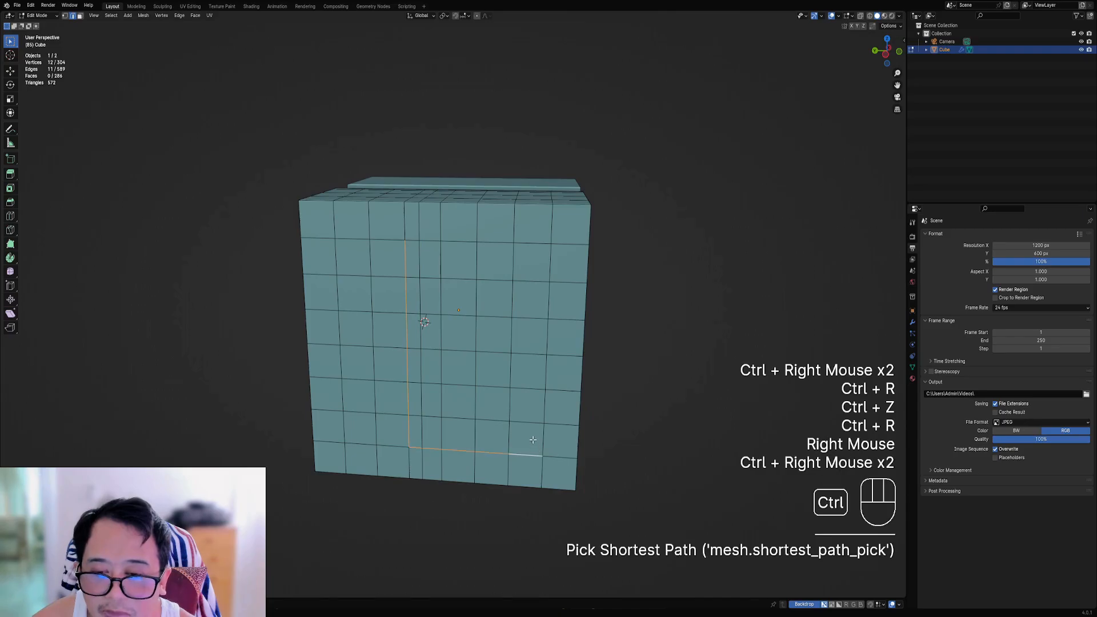
{"action": "key", "text": "ctrl+r"}
{"action": "left_click", "coordinate": [516, 436]}
{"action": "left_click", "coordinate": [516, 444]}
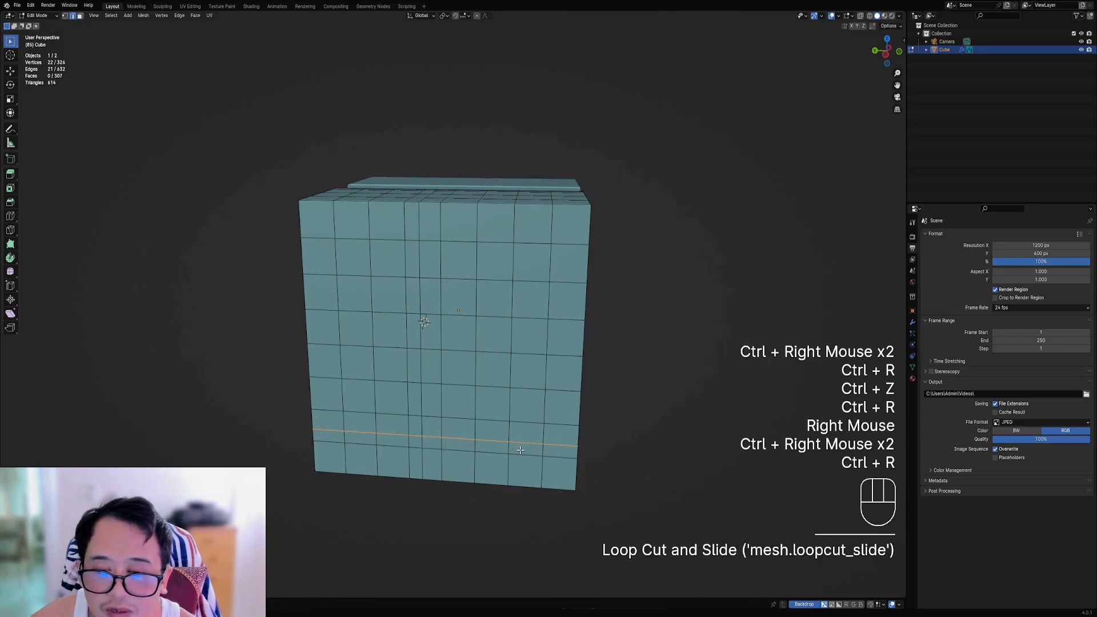
Step: Select the outer L-shaped edge path and mark it sharp
{"action": "right_click", "coordinate": [406, 264]}
{"action": "right_click", "coordinate": [409, 446], "text": "ctrl"}
{"action": "right_click", "coordinate": [519, 451], "text": "ctrl"}
{"action": "key", "text": "ctrl+e"}
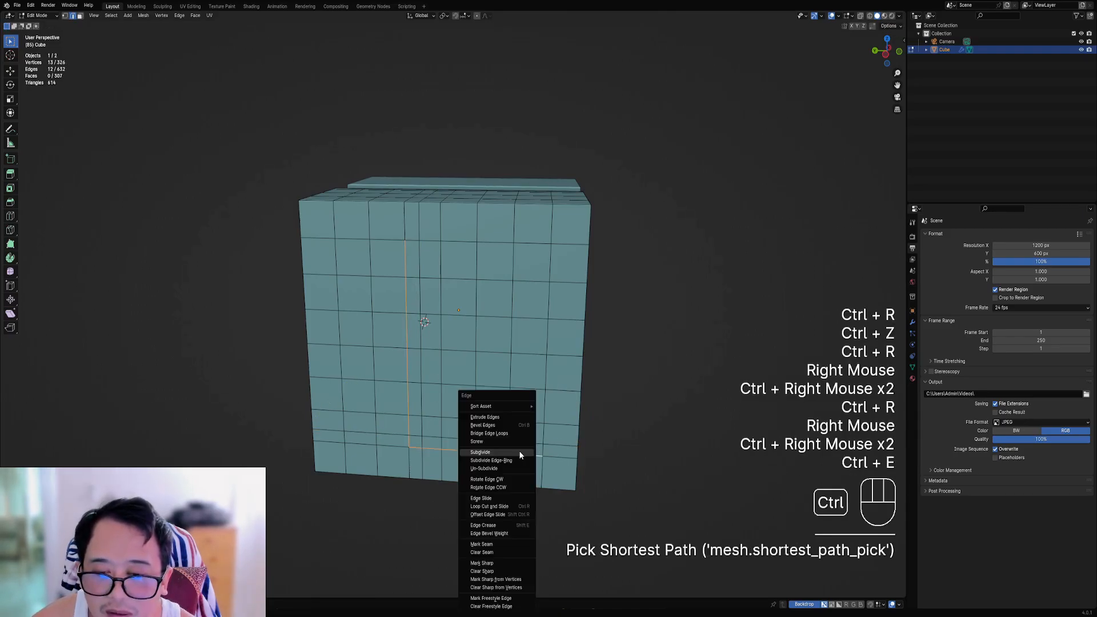
{"action": "left_click", "coordinate": [496, 563]}
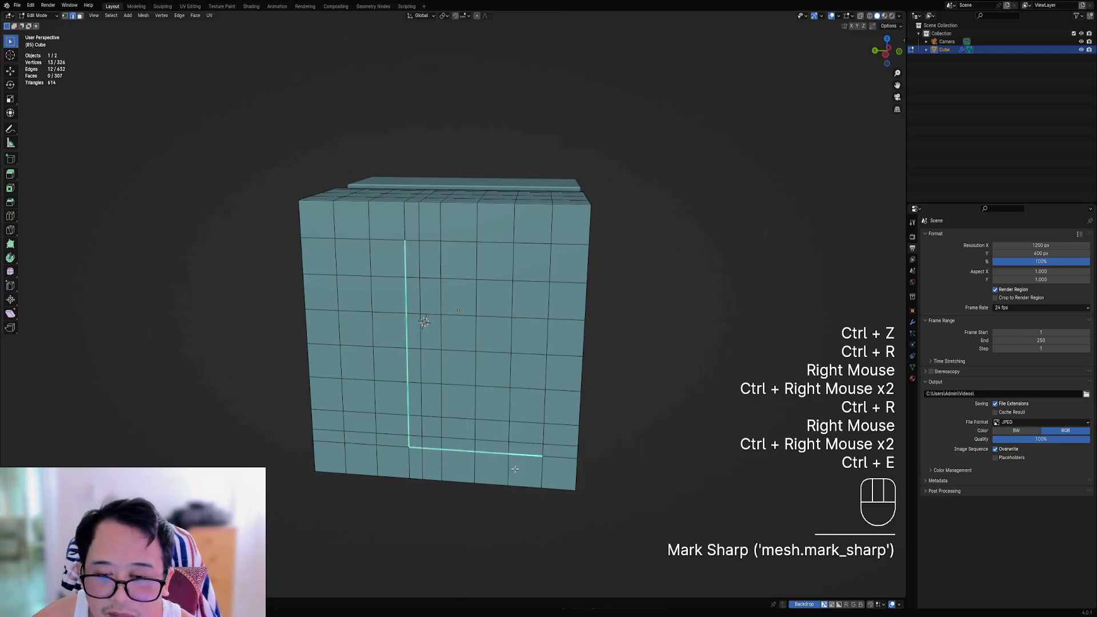
Step: Select the parallel inner L-shaped edge path and mark it sharp
{"action": "right_click", "coordinate": [525, 436]}
{"action": "right_click", "coordinate": [420, 259], "text": "ctrl"}
{"action": "right_click", "coordinate": [419, 260], "text": "ctrl"}
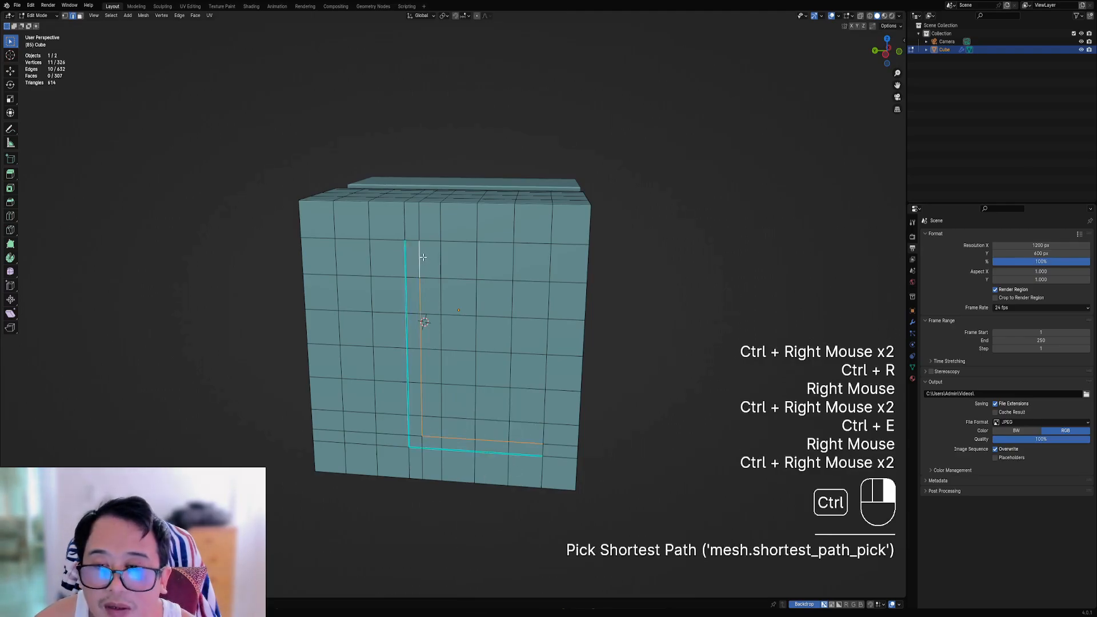
{"action": "key", "text": "ctrl+e"}
{"action": "left_click", "coordinate": [501, 279]}
Step: Select the rectangular face region enclosing both sharp L-shaped paths on the side face
{"action": "key", "text": "3"}
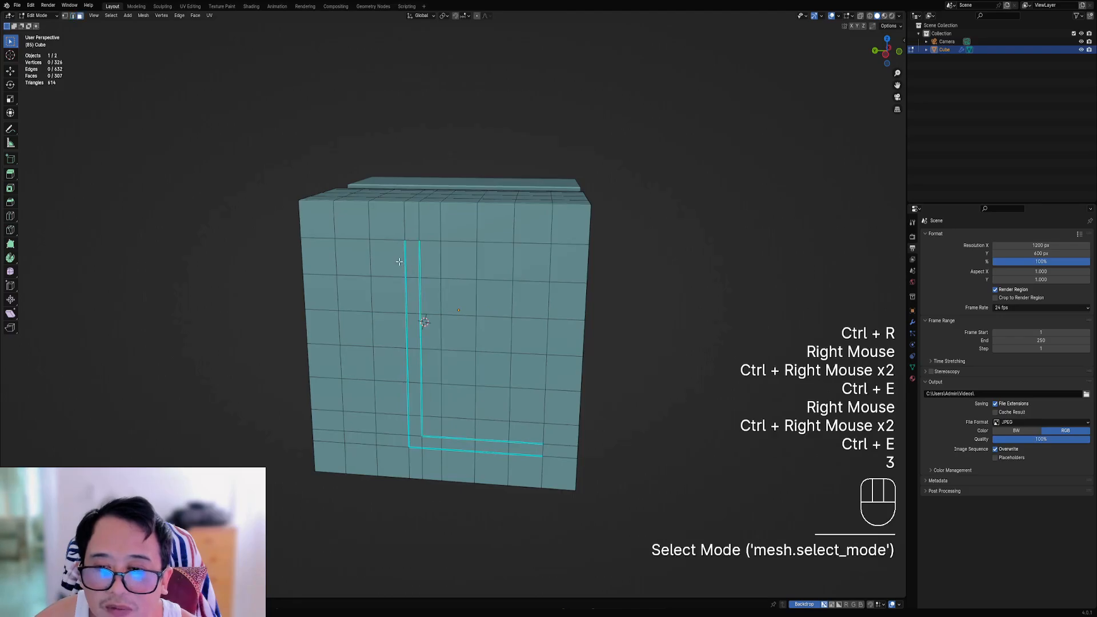
{"action": "right_click", "coordinate": [399, 262]}
{"action": "right_click", "coordinate": [557, 457], "text": "ctrl+shift"}
Step: Generate Random Tubes on the selected faces from Object Mode and switch the mode to Sharp
{"action": "middle_click_drag", "start_coordinate": [557, 457], "coordinate": [600, 314]}
{"action": "key", "text": "Tab"}
{"action": "key", "text": "shift+q"}
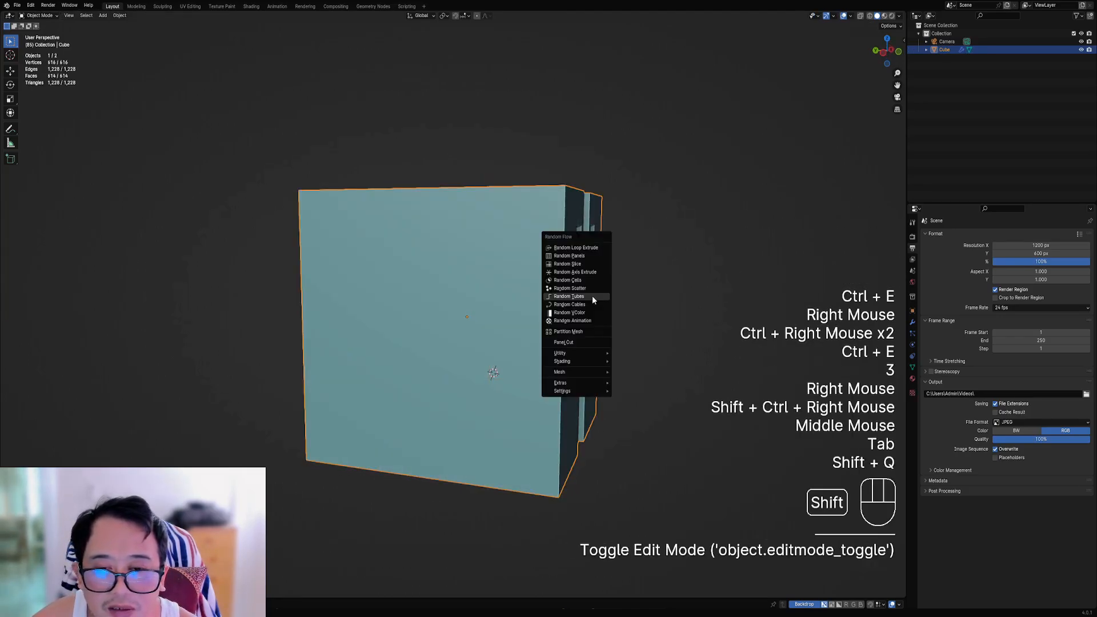
{"action": "left_click", "coordinate": [592, 296]}
{"action": "left_click", "coordinate": [637, 317]}
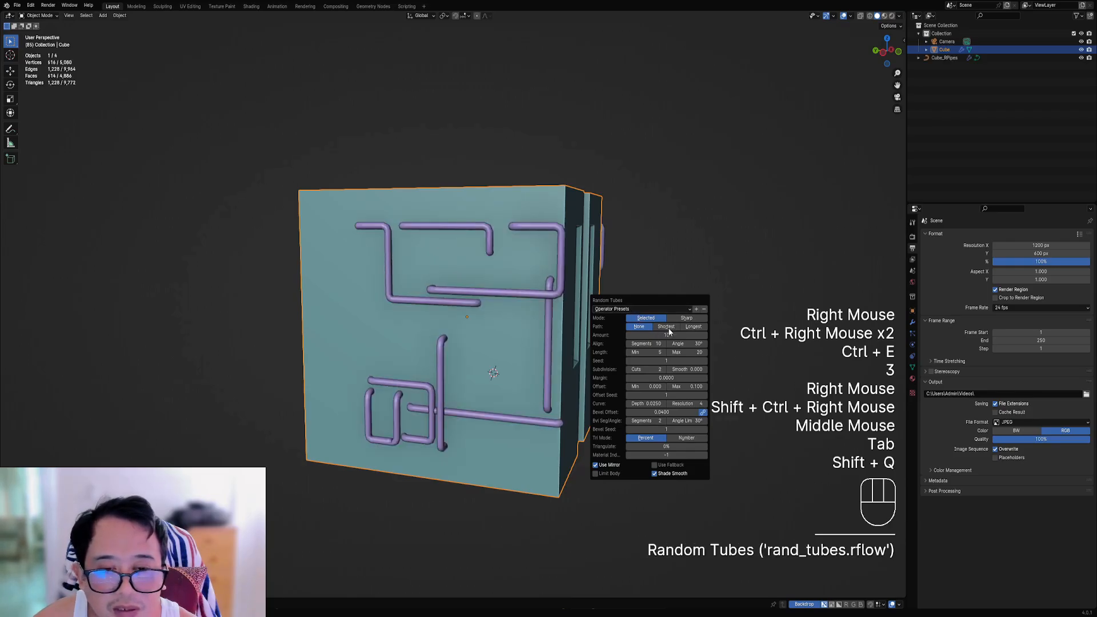
{"action": "left_click", "coordinate": [687, 318]}
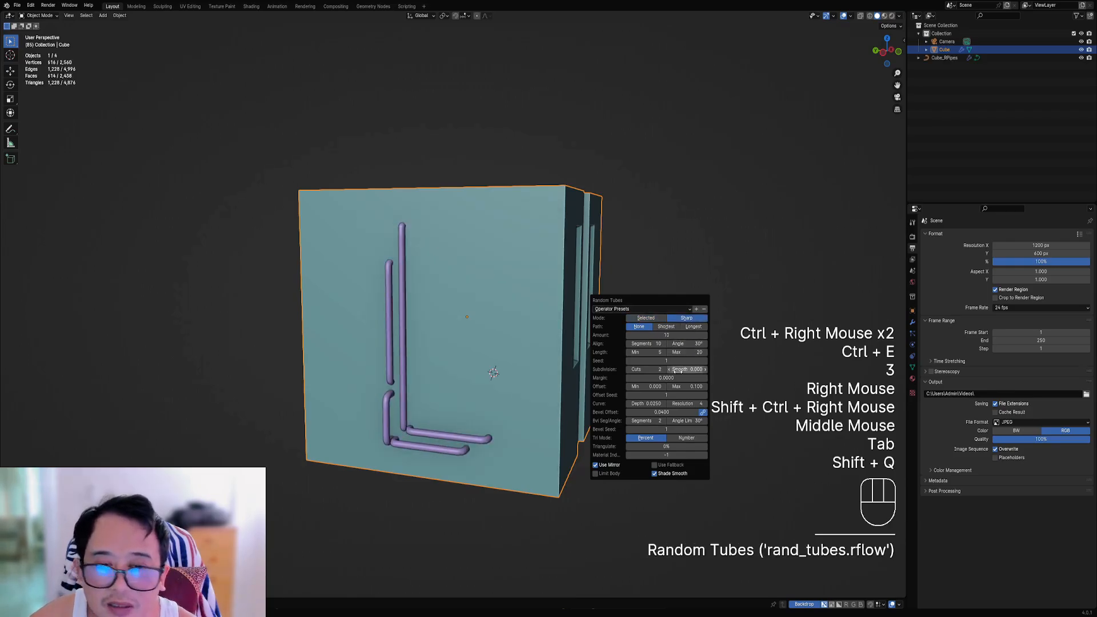
Step: Try higher and lower subdivision cuts for the sharp-edge tubes and settle on 3
{"action": "scroll", "coordinate": [644, 370], "scroll_direction": "up", "scroll_amount": 7, "text": "ctrl"}
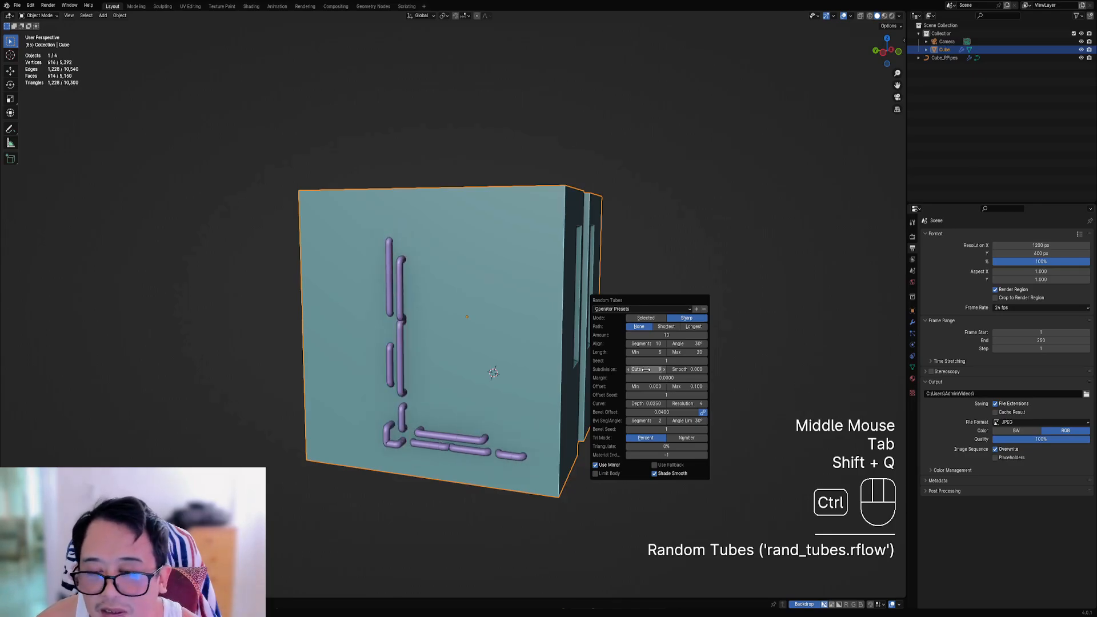
{"action": "scroll", "coordinate": [645, 370], "scroll_direction": "down", "scroll_amount": 8, "text": "ctrl"}
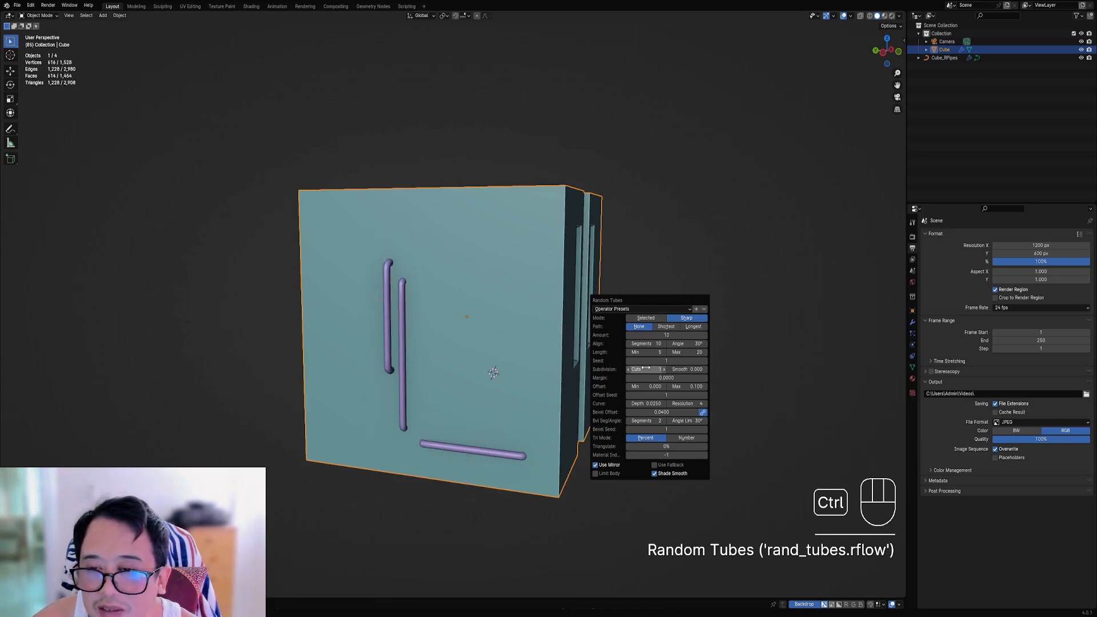
{"action": "scroll", "coordinate": [645, 368], "scroll_direction": "up", "scroll_amount": 5, "text": "ctrl"}
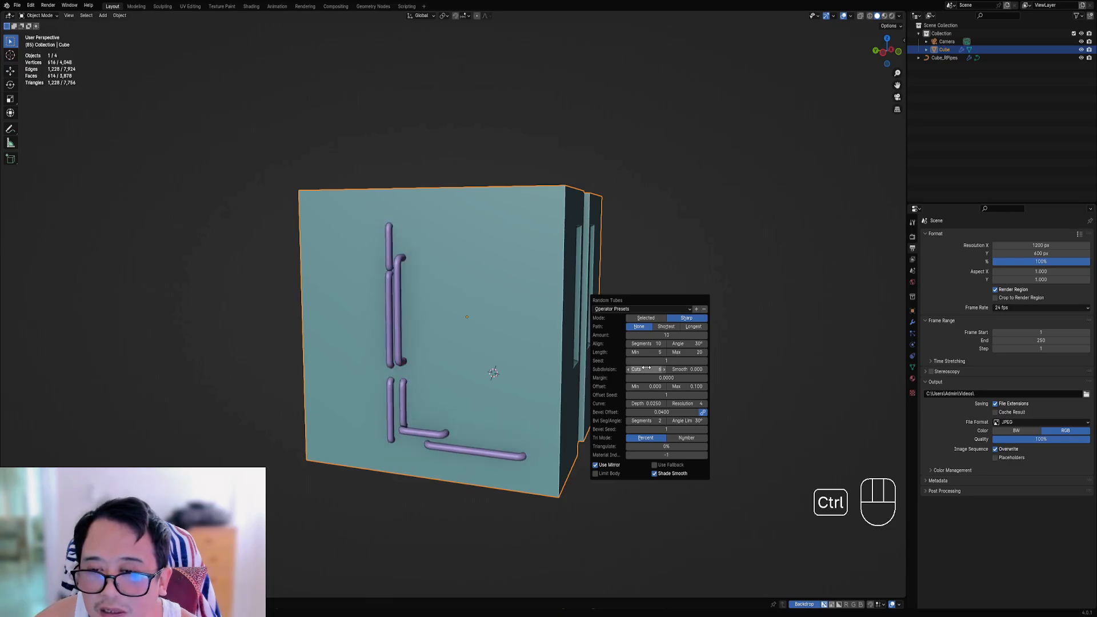
{"action": "scroll", "coordinate": [645, 369], "scroll_direction": "down", "scroll_amount": 3, "text": "ctrl"}
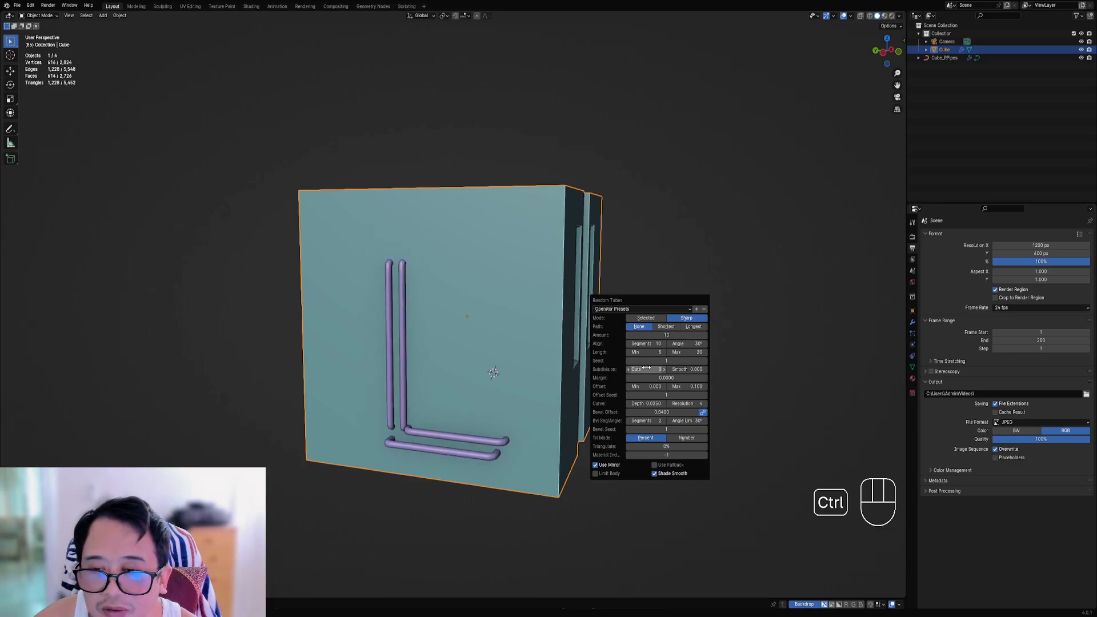
Step: Undo the tubes and mark four short cross edges between the two sharp L-shaped paths as sharp
{"action": "key", "text": "ctrl+z"}
{"action": "key", "text": "Tab"}
{"action": "key", "text": "2"}
{"action": "right_click", "coordinate": [399, 295]}
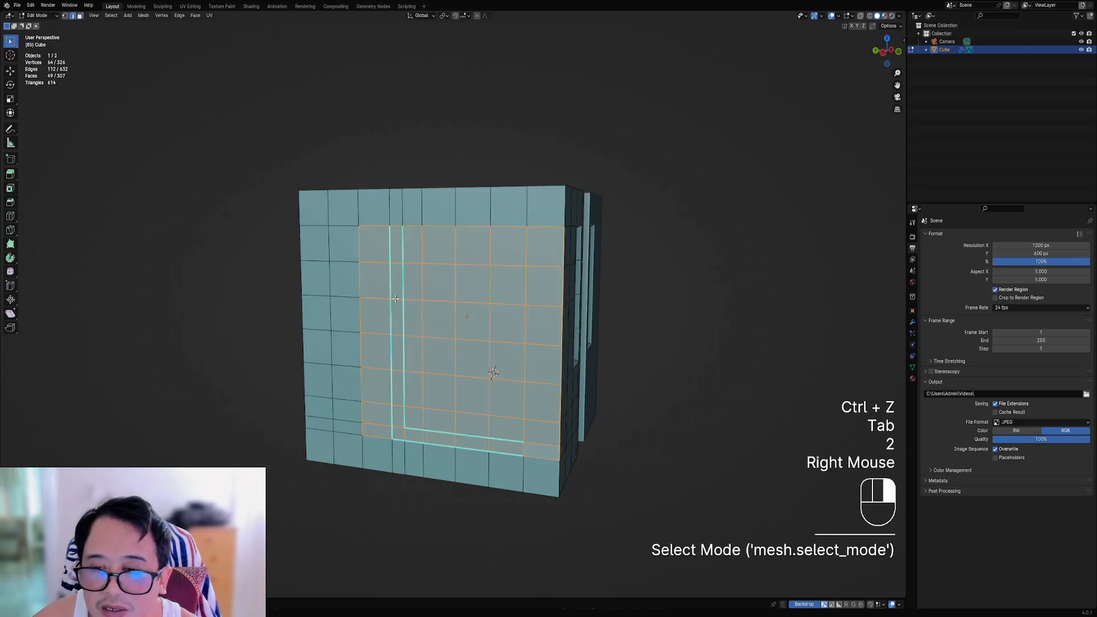
{"action": "right_click", "coordinate": [398, 369], "text": "shift"}
{"action": "right_click", "coordinate": [424, 437], "text": "shift"}
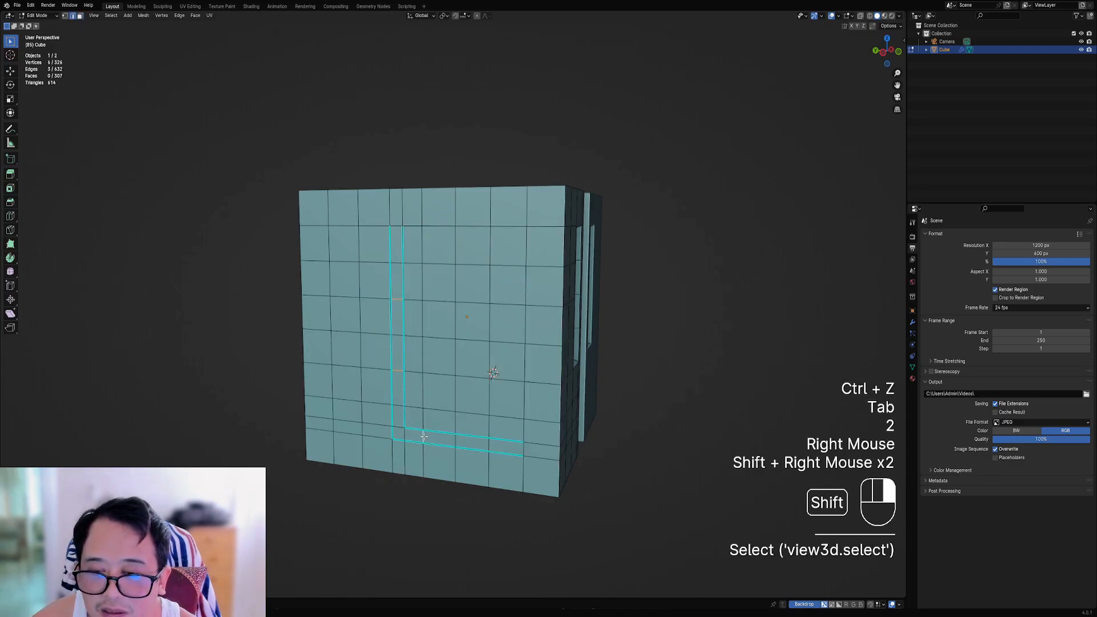
{"action": "key", "text": "ctrl+e"}
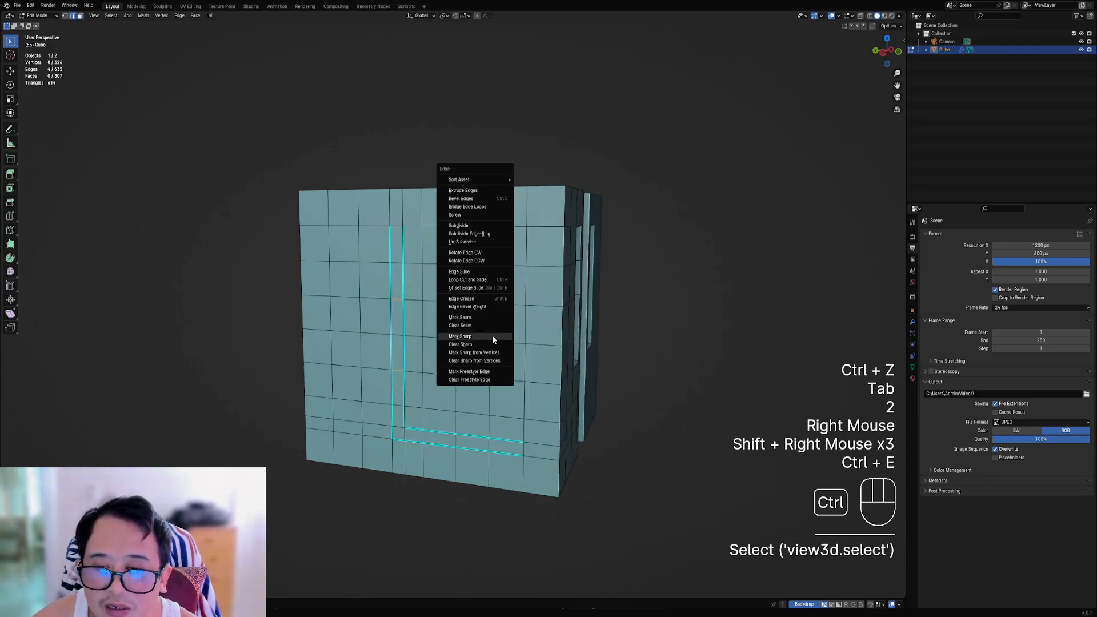
{"action": "left_click", "coordinate": [491, 336]}
Step: Select the face region enclosing the cross-connected sharp paths and run Random Tubes on it from Object Mode in Sharp mode
{"action": "key", "text": "3"}
{"action": "right_click", "coordinate": [374, 207]}
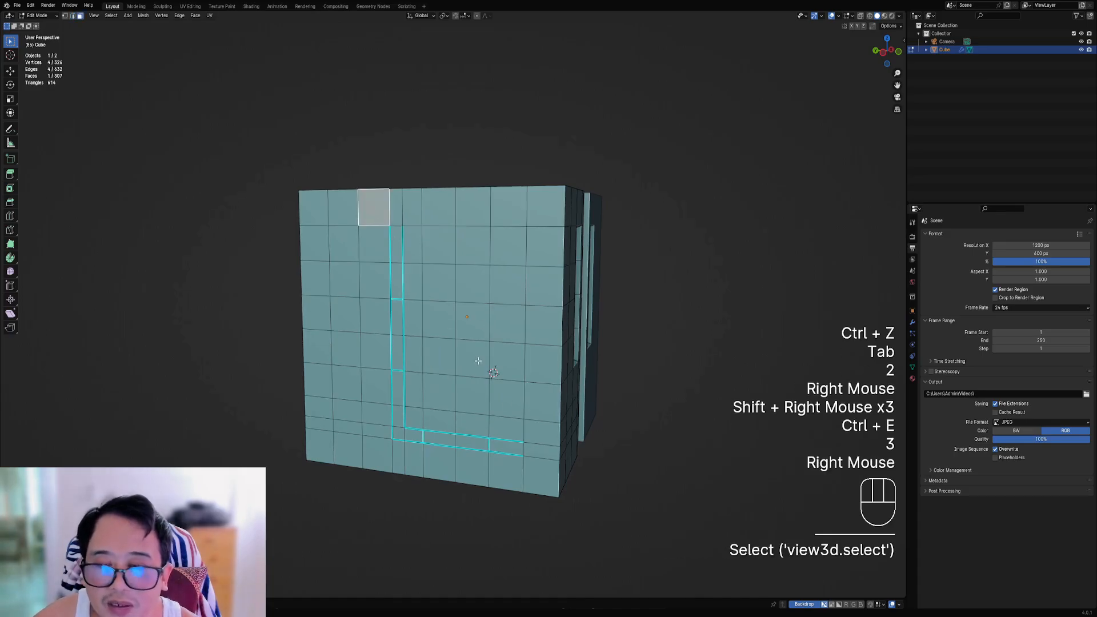
{"action": "right_click", "coordinate": [536, 473], "text": "ctrl+shift"}
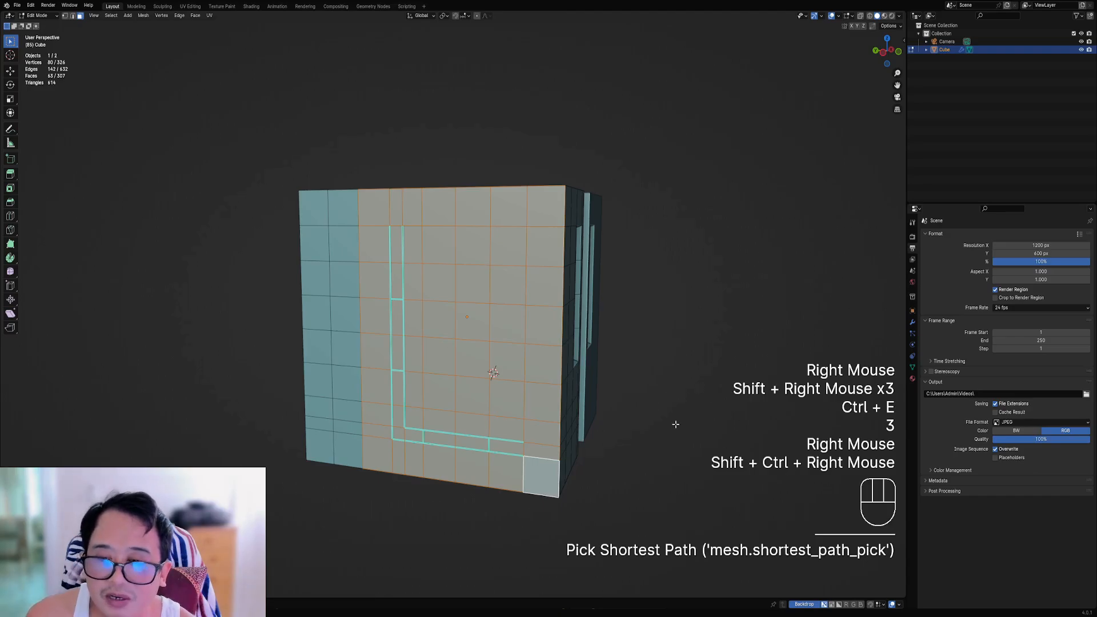
{"action": "key", "text": "Tab"}
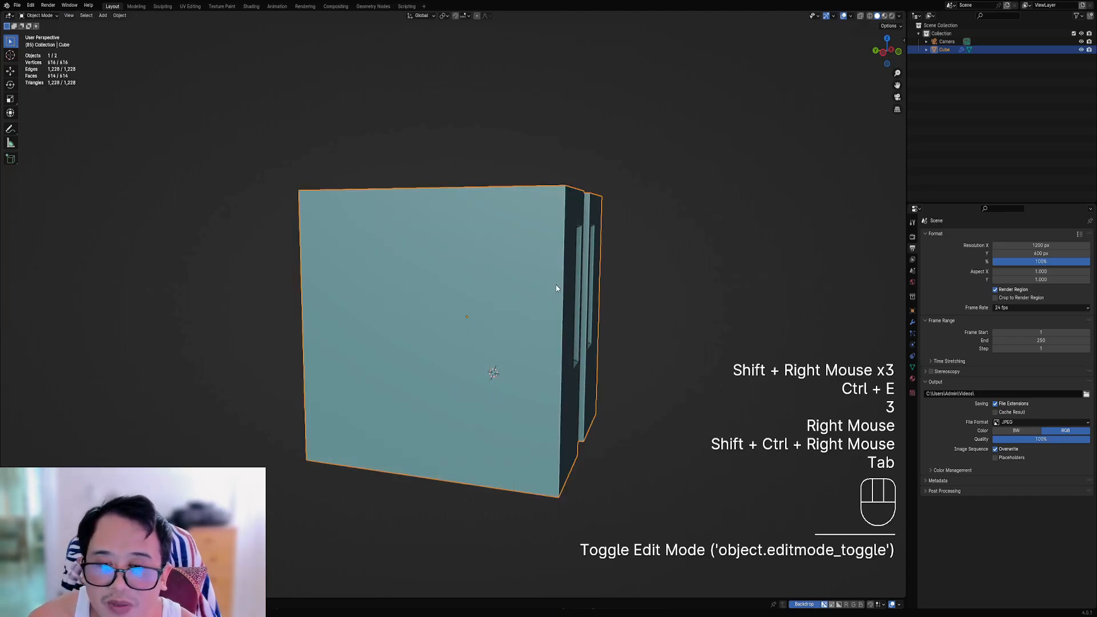
{"action": "key", "text": "shift+q"}
{"action": "left_click", "coordinate": [557, 285]}
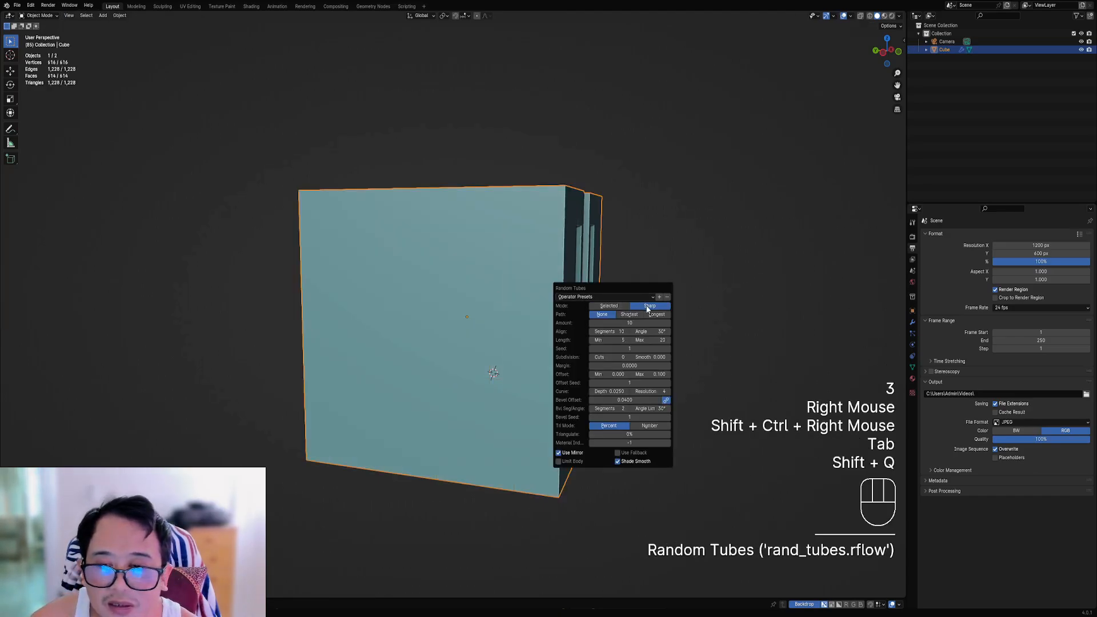
Step: Try different subdivision cuts for the sharp-edge tubes and settle on 2
{"action": "scroll", "coordinate": [611, 358], "scroll_direction": "up", "scroll_amount": 3, "text": "ctrl"}
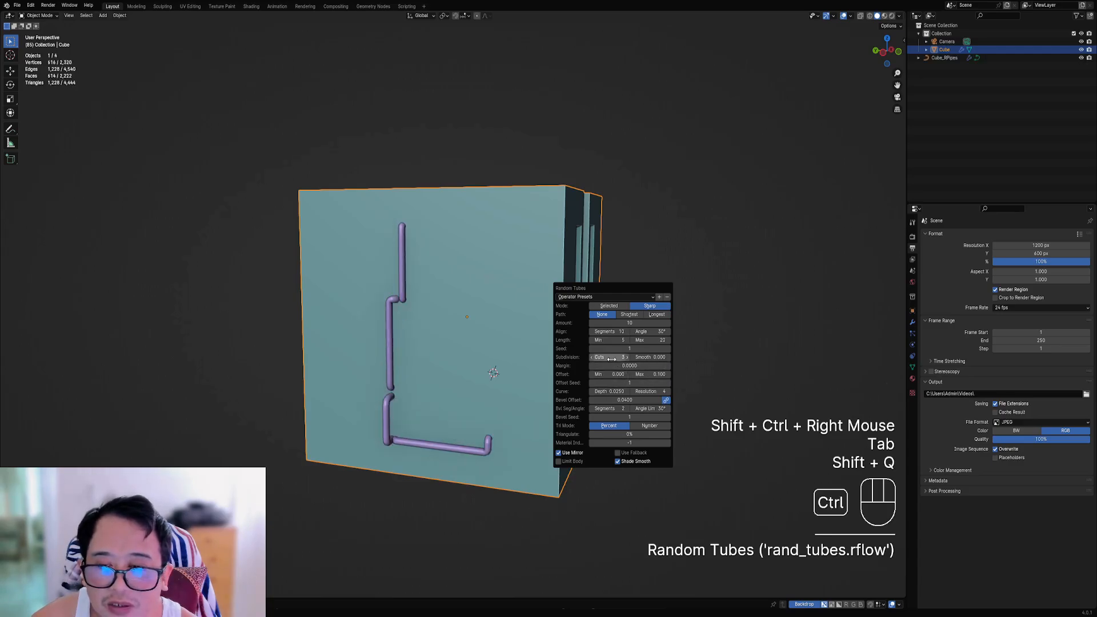
{"action": "scroll", "coordinate": [611, 359], "scroll_direction": "up", "scroll_amount": 2, "text": "ctrl"}
{"action": "scroll", "coordinate": [611, 358], "scroll_direction": "down", "scroll_amount": 2, "text": "ctrl"}
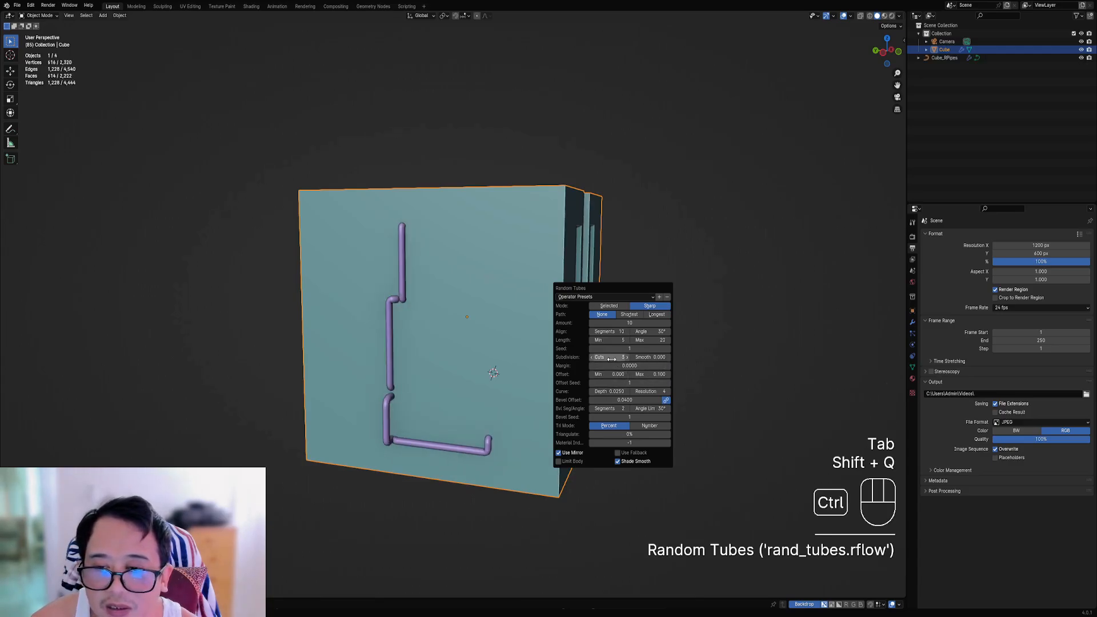
{"action": "scroll", "coordinate": [612, 359], "scroll_direction": "down", "scroll_amount": 3, "text": "ctrl"}
{"action": "scroll", "coordinate": [611, 359], "scroll_direction": "up", "scroll_amount": 2, "text": "ctrl"}
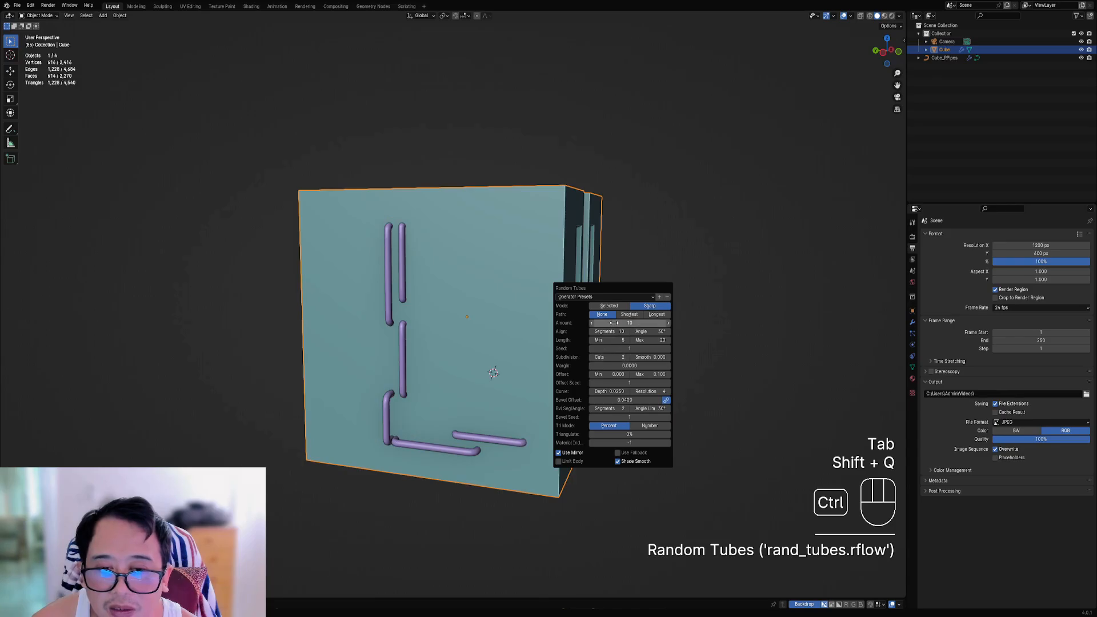
Step: Cycle through several seeds to vary how the tubes follow the sharp edges
{"action": "scroll", "coordinate": [627, 348], "scroll_direction": "up", "scroll_amount": 2, "text": "ctrl"}
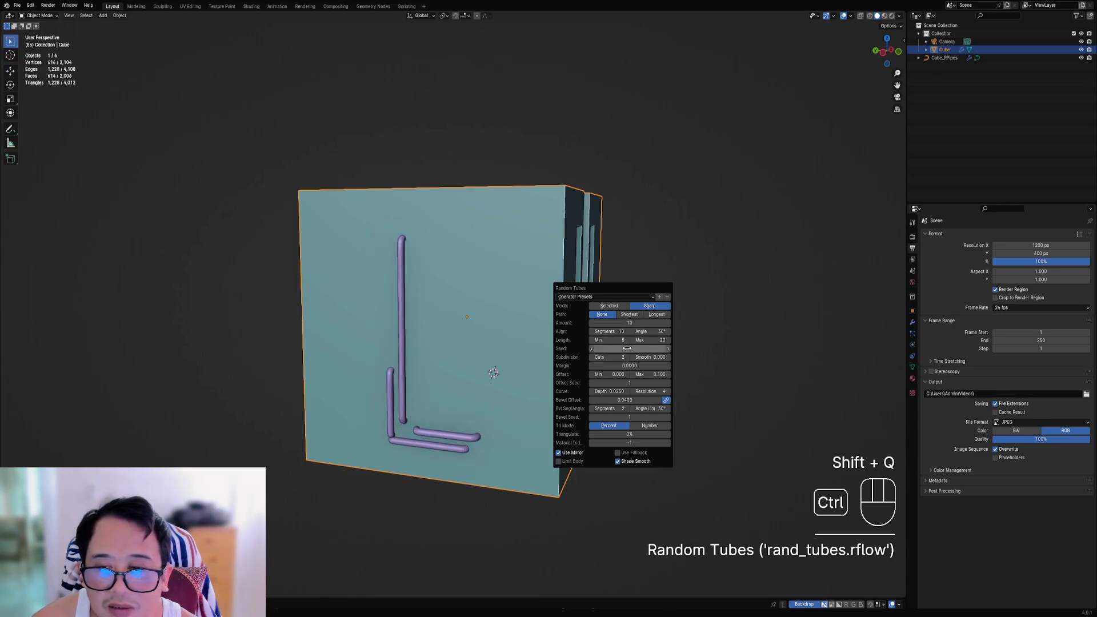
{"action": "scroll", "coordinate": [627, 348], "scroll_direction": "up", "scroll_amount": 4, "text": "ctrl"}
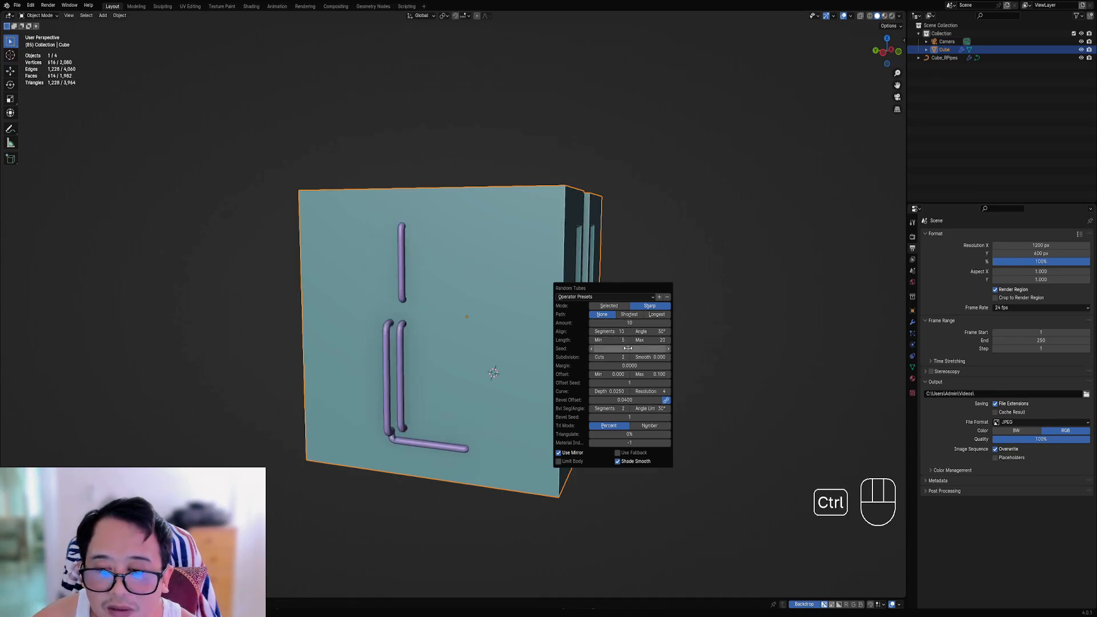
{"action": "scroll", "coordinate": [627, 348], "scroll_direction": "up", "scroll_amount": 4, "text": "ctrl"}
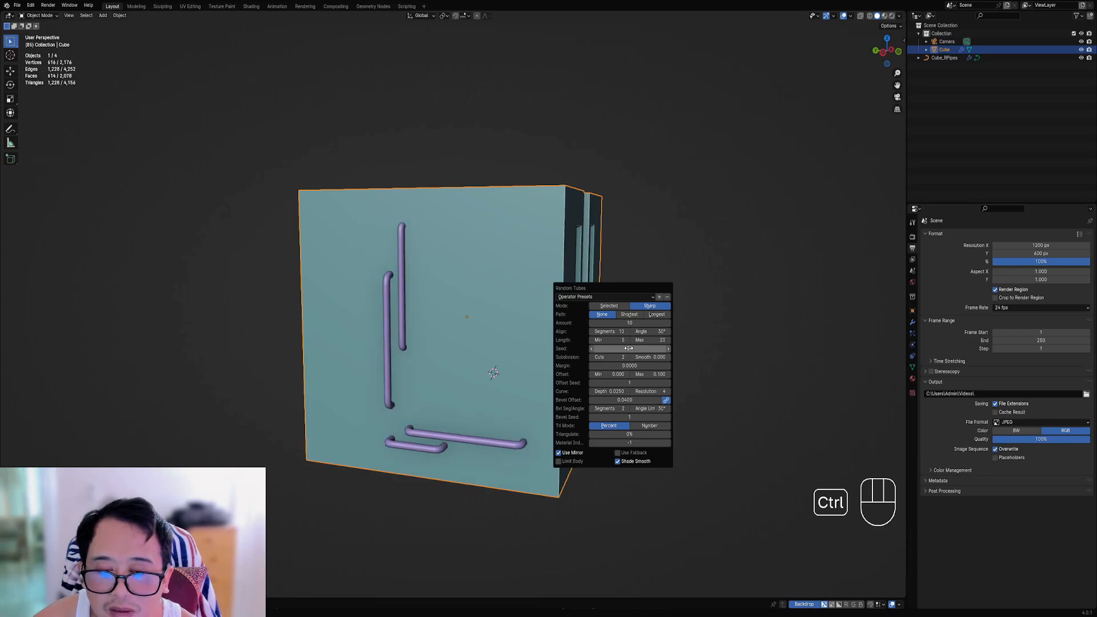
Step: Enable Use Fallback for the sharp-edge tubes and try further seed variations
{"action": "left_click", "coordinate": [619, 452]}
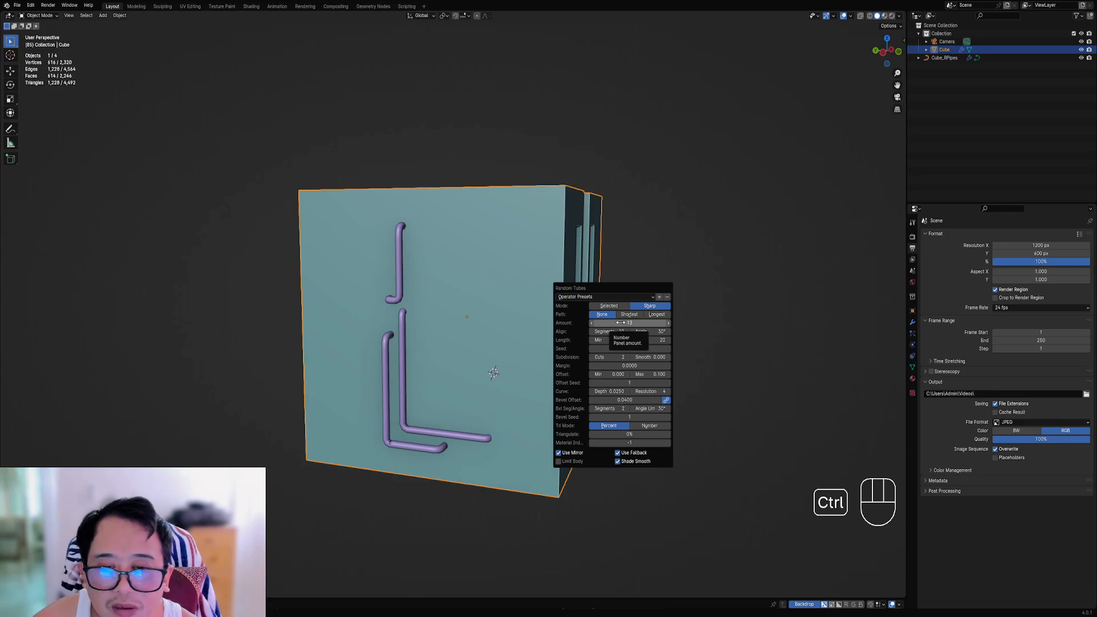
{"action": "scroll", "coordinate": [623, 348], "scroll_direction": "up", "scroll_amount": 4, "text": "ctrl"}
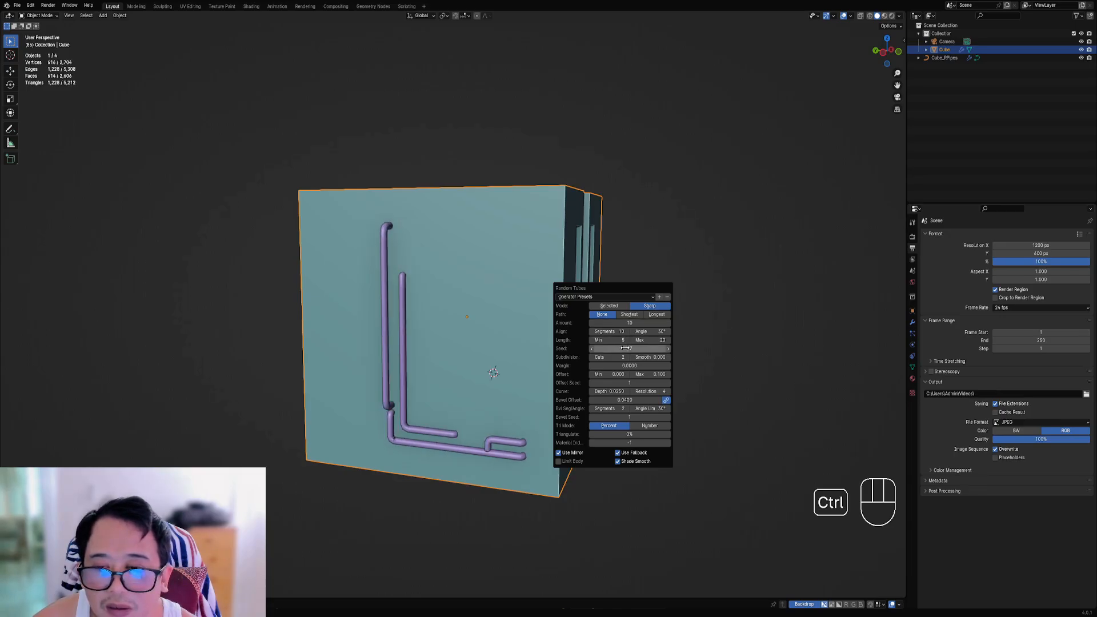
{"action": "scroll", "coordinate": [626, 348], "scroll_direction": "up", "scroll_amount": 5, "text": "ctrl"}
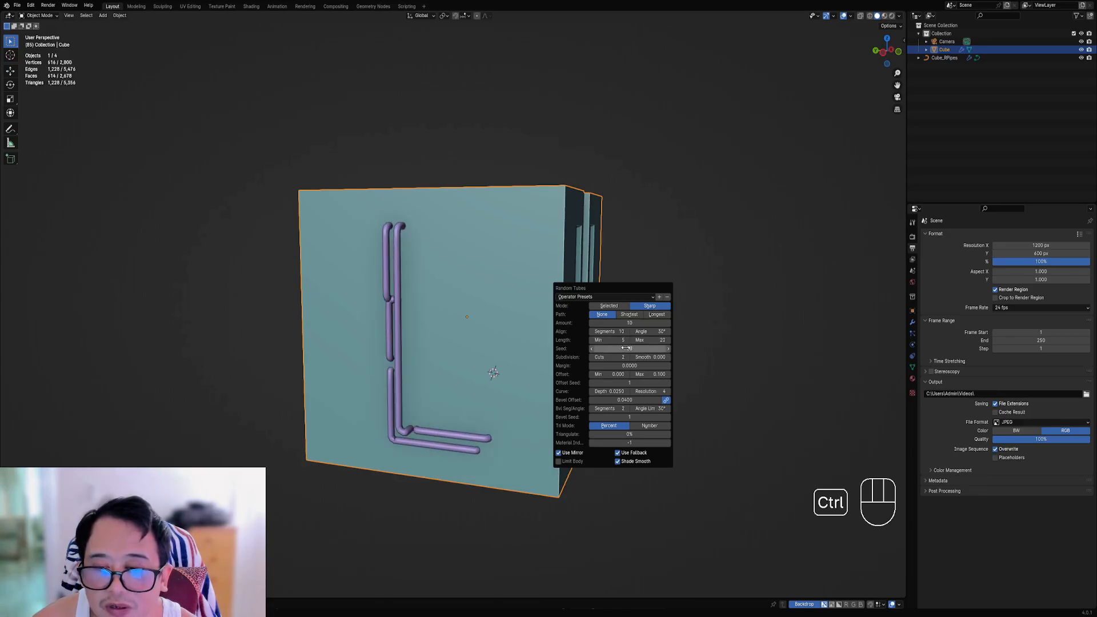
{"action": "scroll", "coordinate": [626, 348], "scroll_direction": "up", "scroll_amount": 1, "text": "ctrl"}
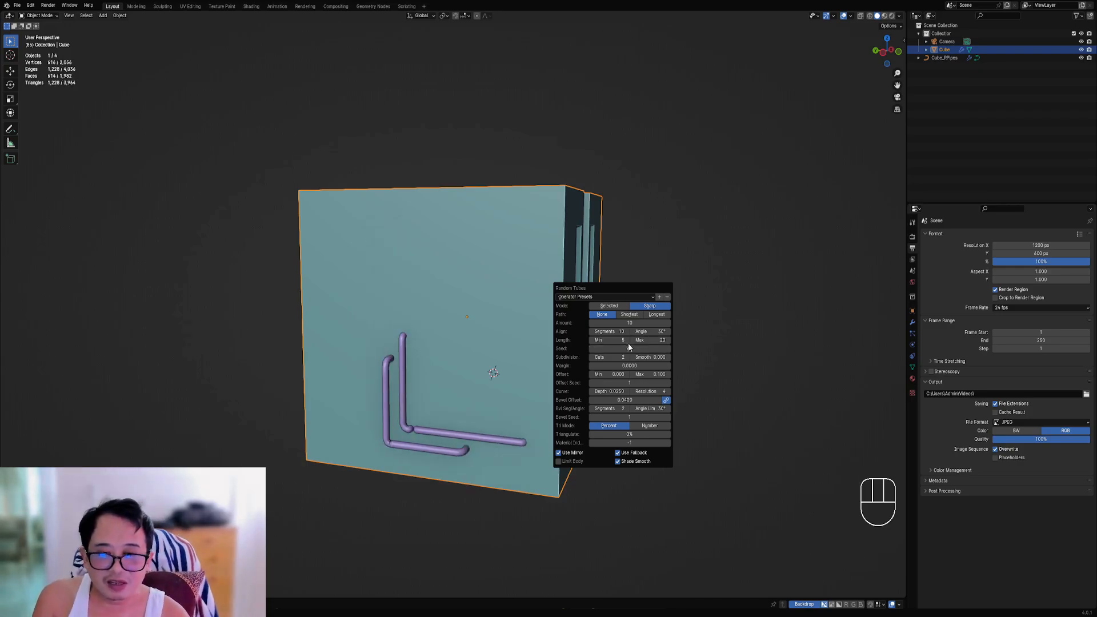
Step: Undo the tubes and clear the sharp marks from the selected face region in Edit Mode
{"action": "key", "text": "ctrl+z"}
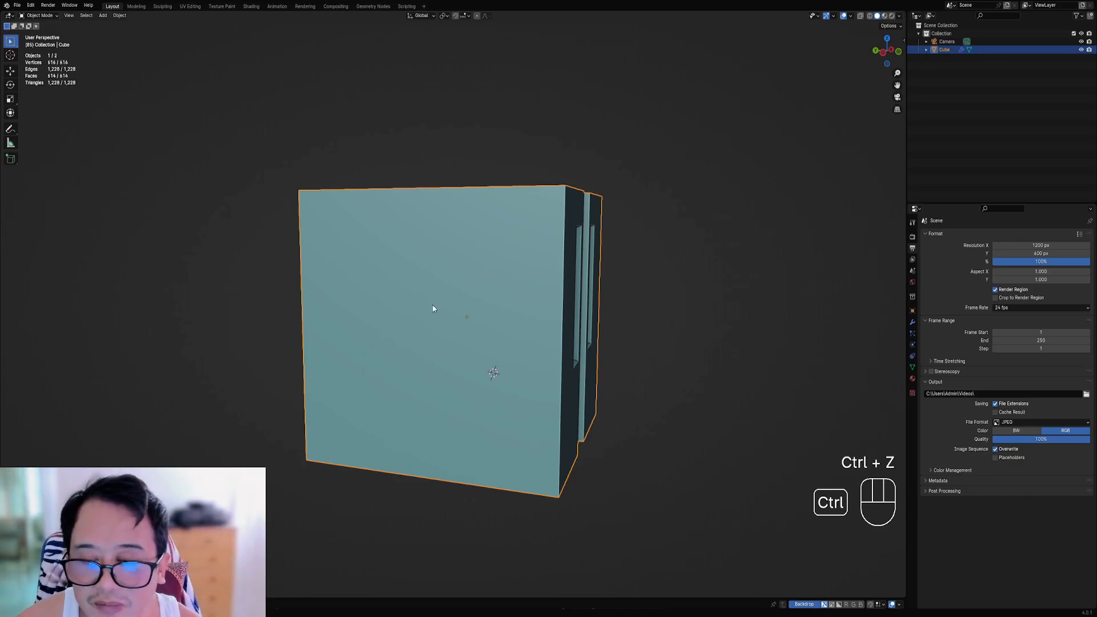
{"action": "key", "text": "Tab"}
{"action": "key", "text": "ctrl+e"}
{"action": "left_click", "coordinate": [512, 312]}
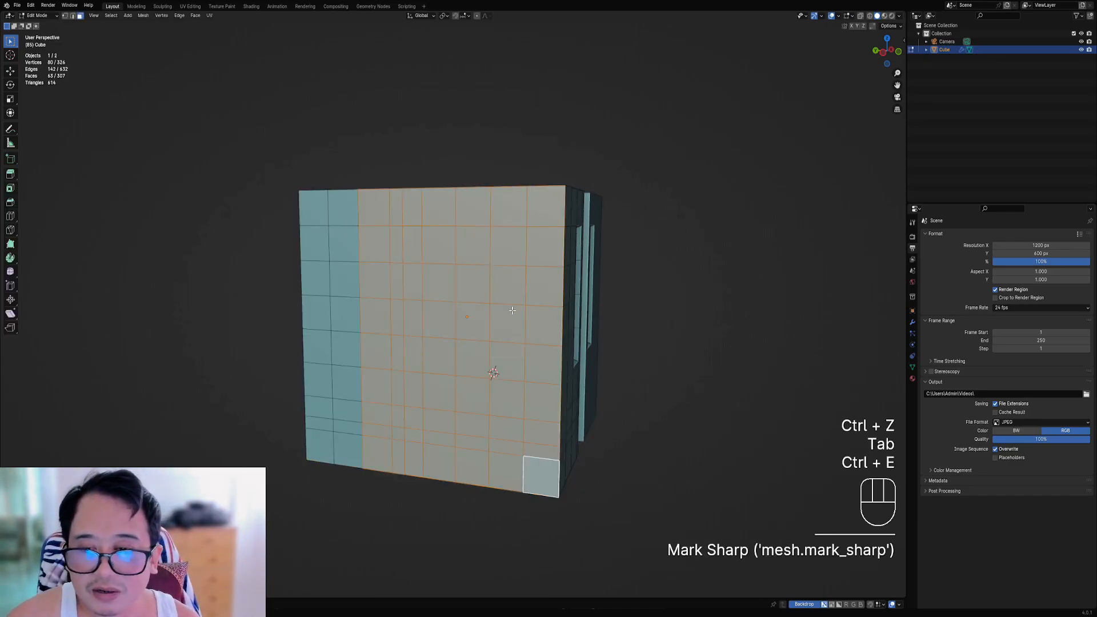
Step: Select a smaller rectangular block of faces on the side face and generate Random Tubes on it in Selected mode
{"action": "right_click", "coordinate": [437, 206]}
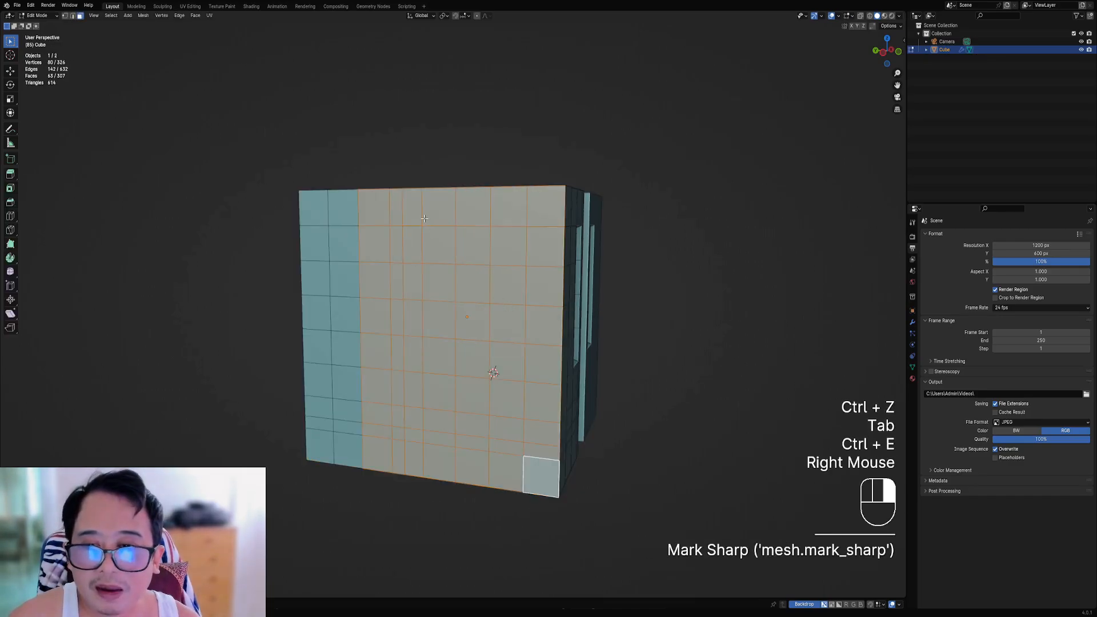
{"action": "right_click", "coordinate": [506, 399], "text": "ctrl+shift"}
{"action": "key", "text": "Tab"}
{"action": "key", "text": "shift+q"}
{"action": "left_click", "coordinate": [609, 276]}
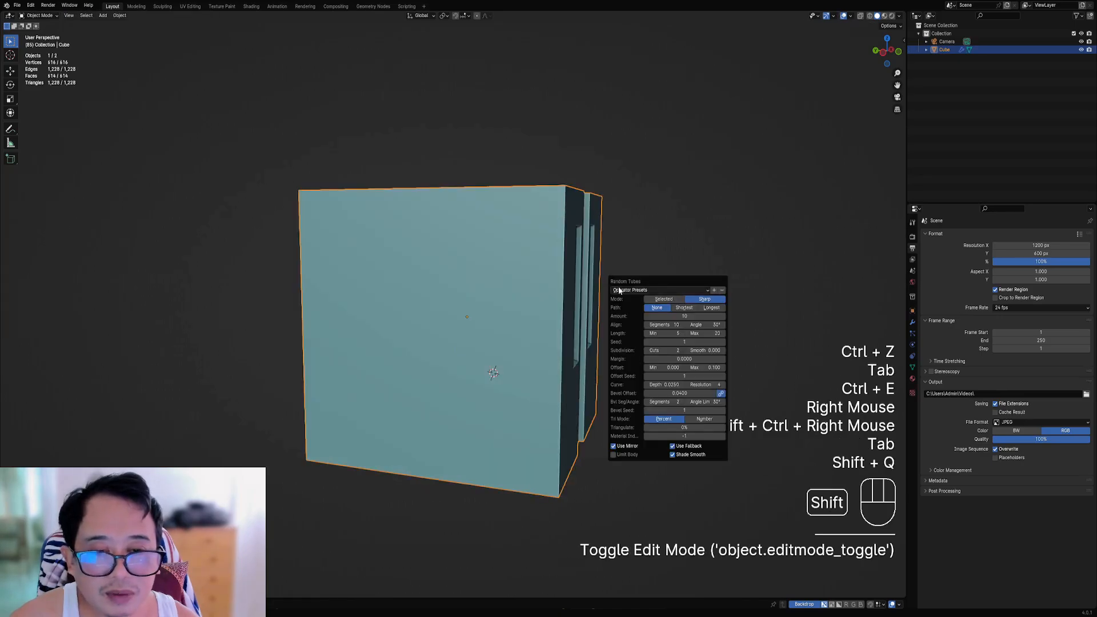
{"action": "left_click", "coordinate": [677, 300]}
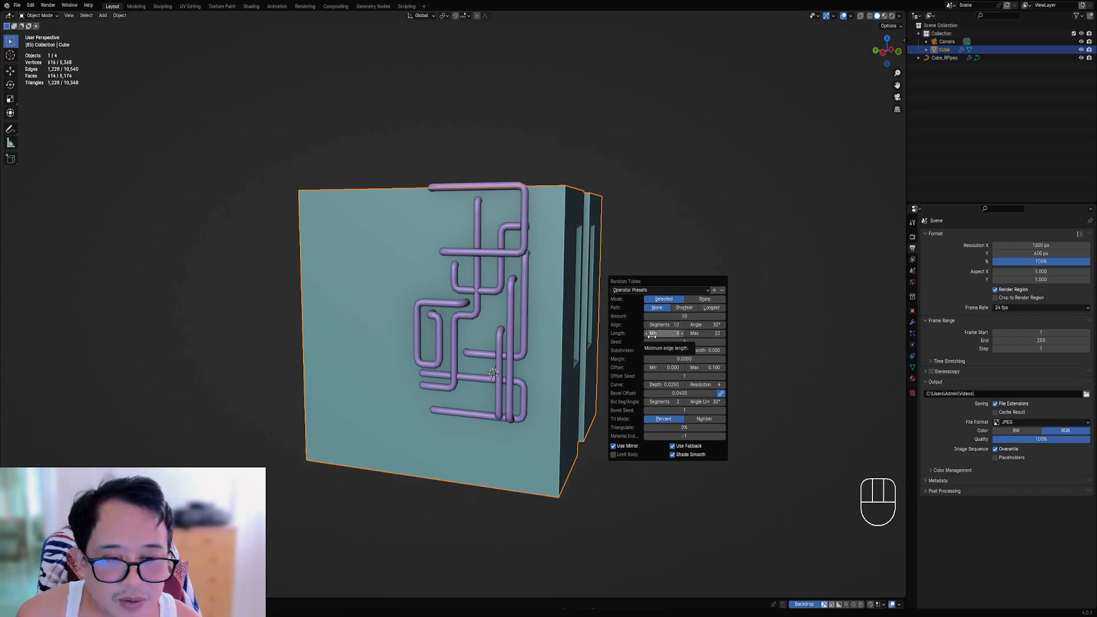
Step: Try a lower minimum tube length, set it back to 5 and turn off Use Fallback
{"action": "left_click_drag", "start_coordinate": [657, 334], "coordinate": [634, 333]}
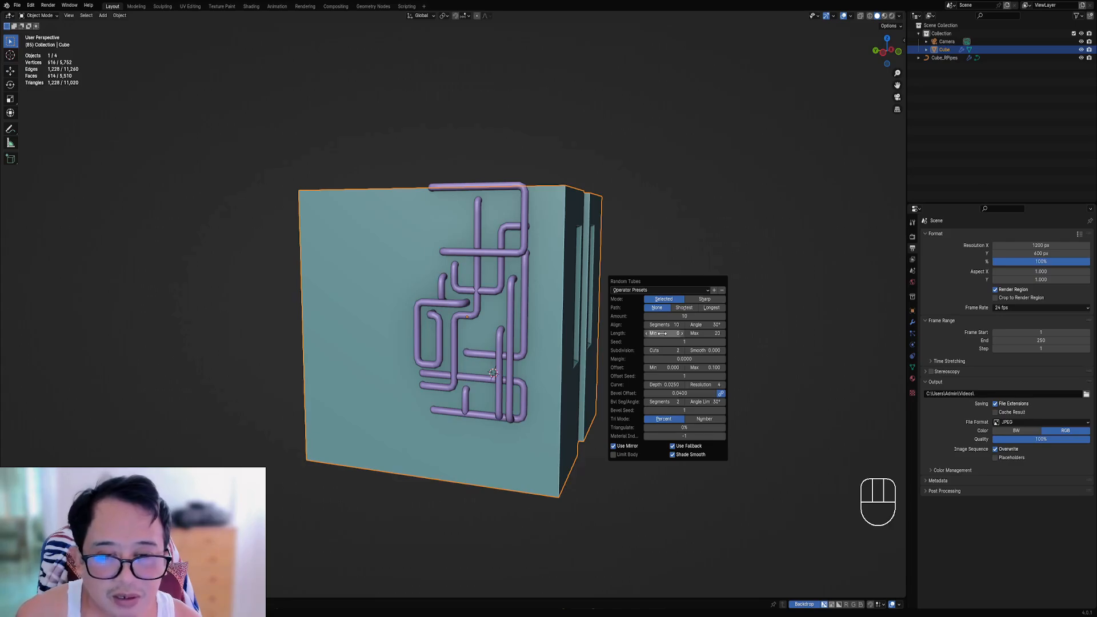
{"action": "scroll", "coordinate": [664, 333], "scroll_direction": "up", "scroll_amount": 3, "text": "ctrl"}
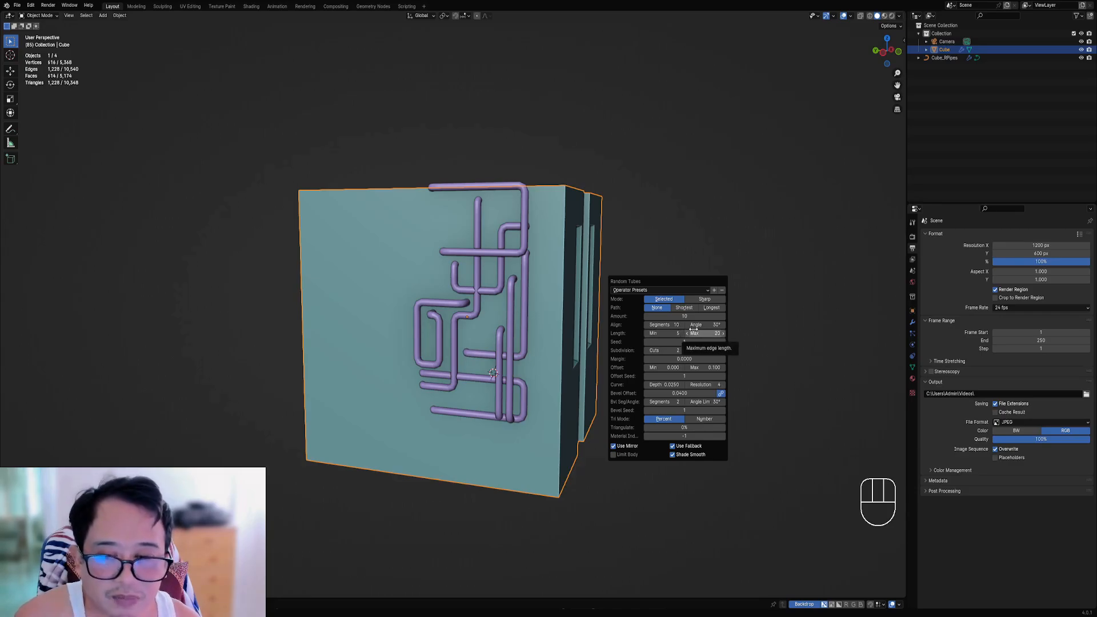
{"action": "left_click", "coordinate": [687, 447]}
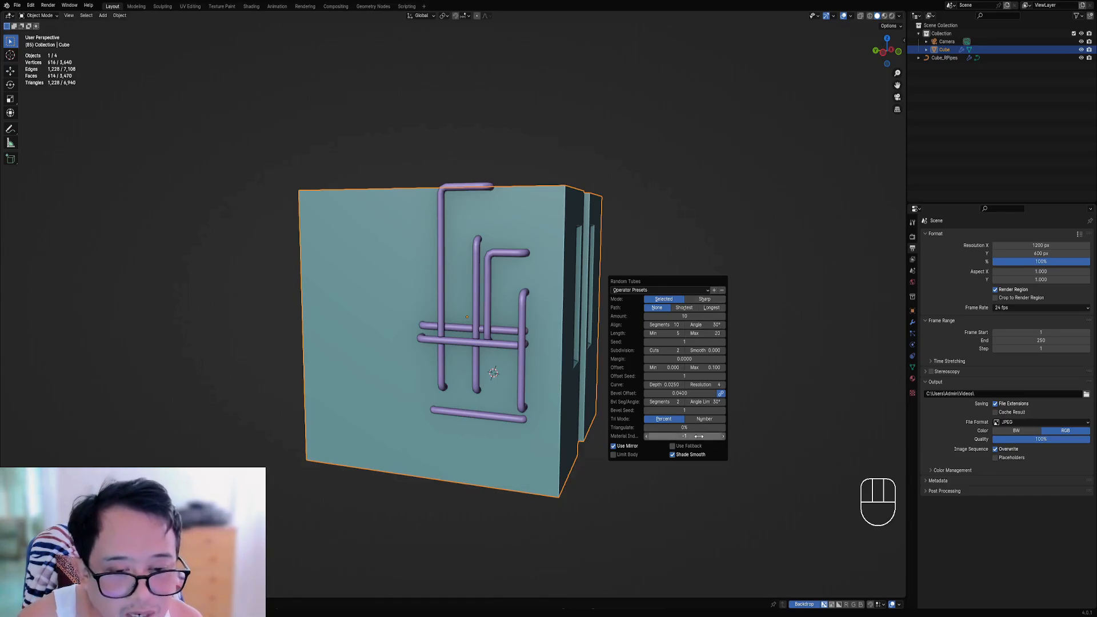
Step: Save the current Random Tubes settings as an operator preset named 10_tubes_no_fallback
{"action": "left_click", "coordinate": [713, 292]}
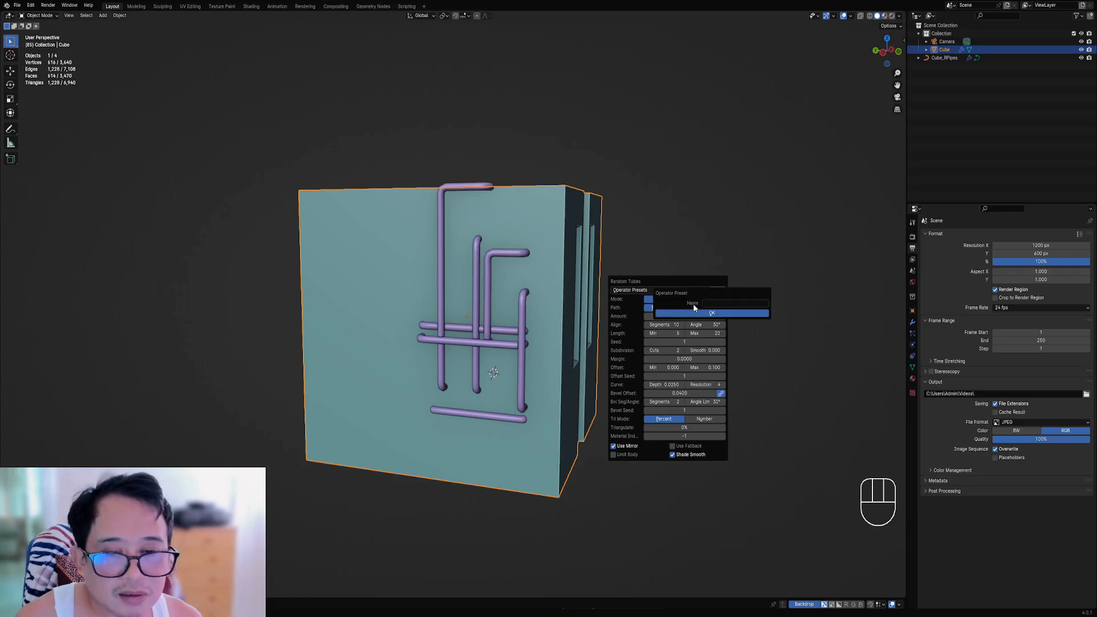
{"action": "left_click", "coordinate": [724, 303]}
{"action": "type", "text": "10"}
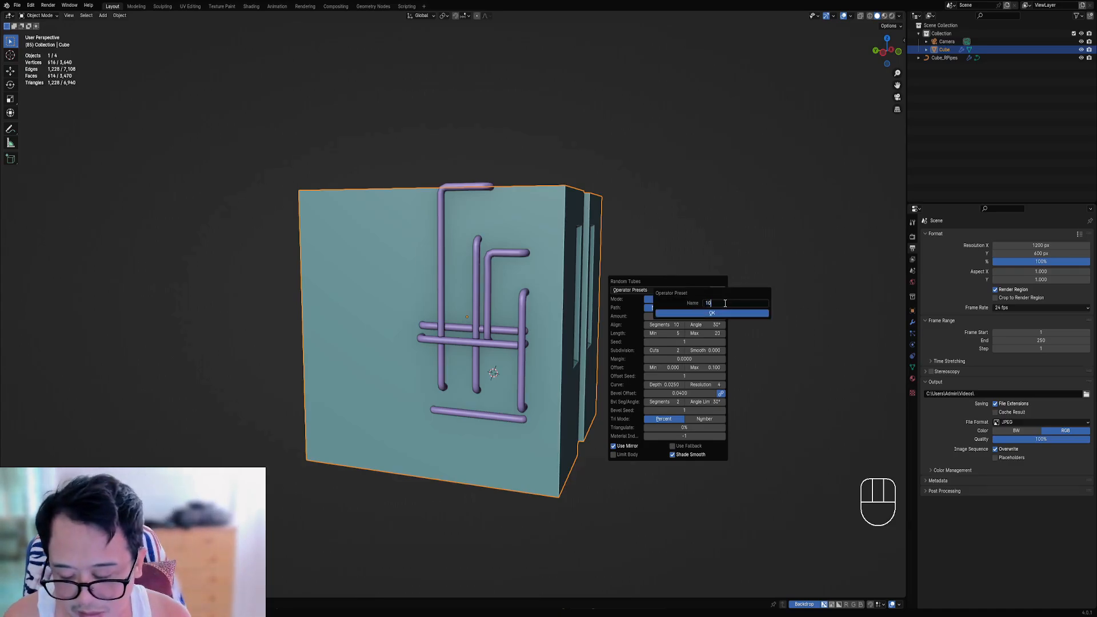
{"action": "type", "text": "_tubes_"}
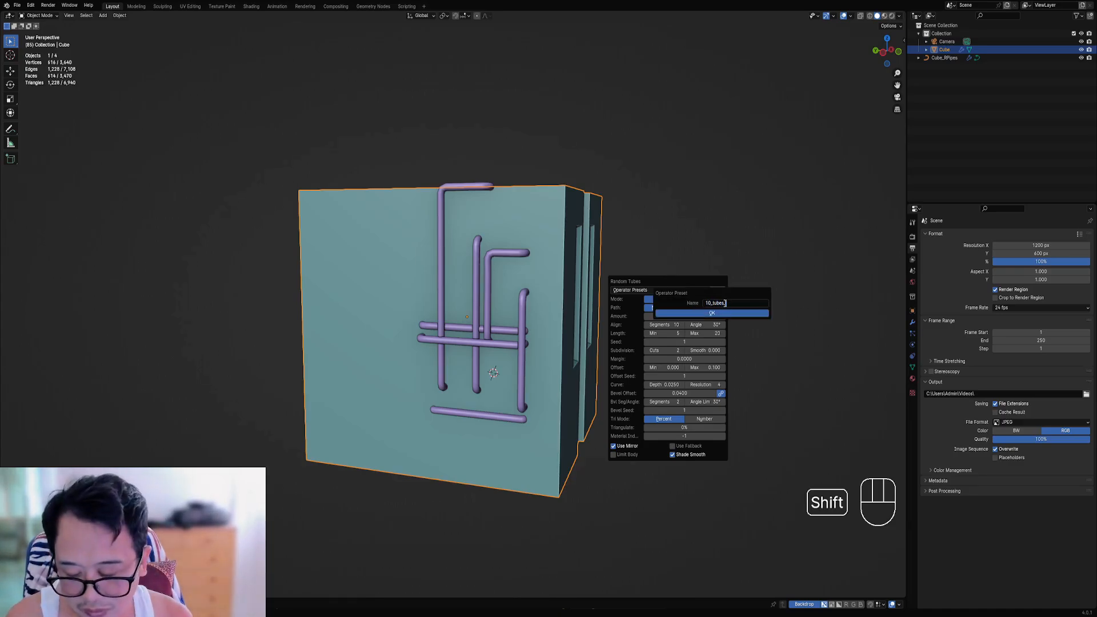
{"action": "type", "text": "no_fallback"}
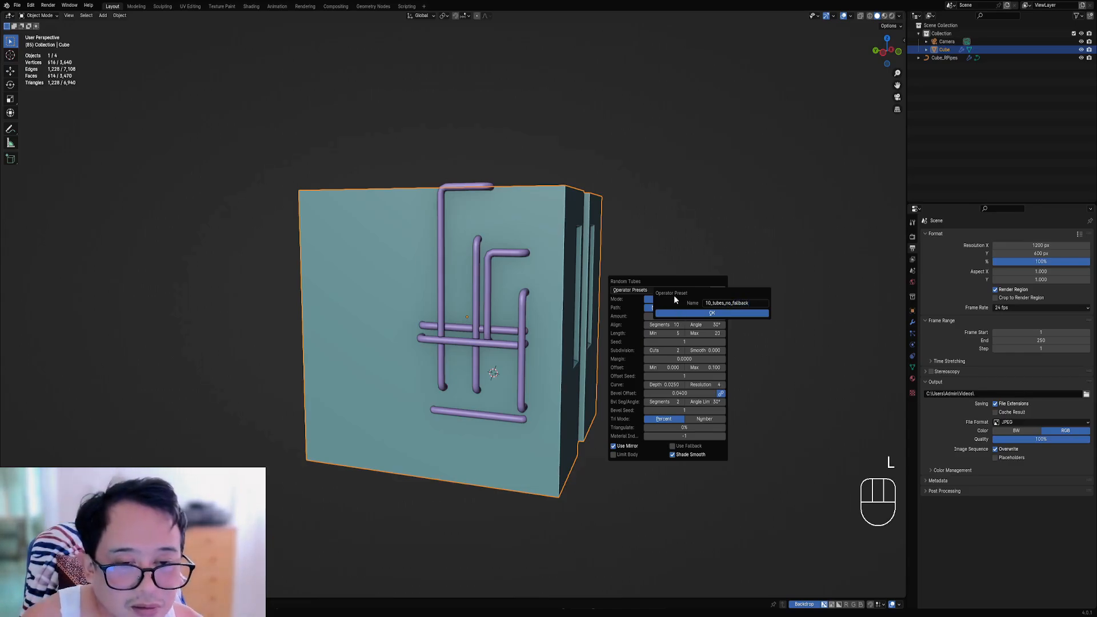
{"action": "left_click", "coordinate": [685, 314]}
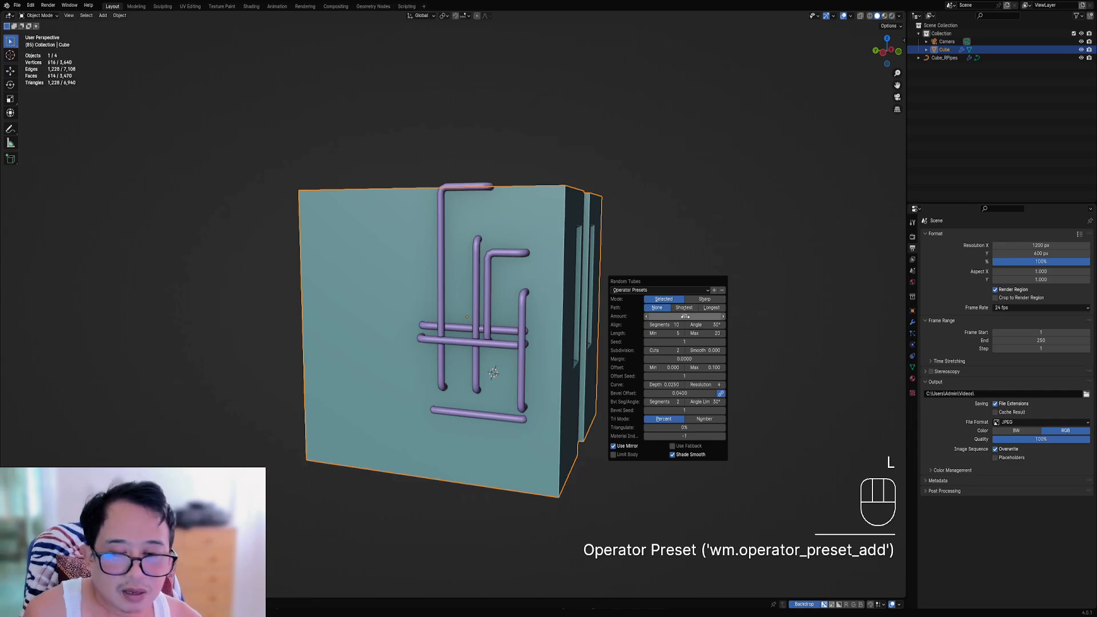
Step: Select a rectangular block of faces in the middle of the cube's underside in Edit Mode
{"action": "middle_click_drag", "start_coordinate": [413, 293], "coordinate": [464, 248]}
{"action": "key", "text": "Tab"}
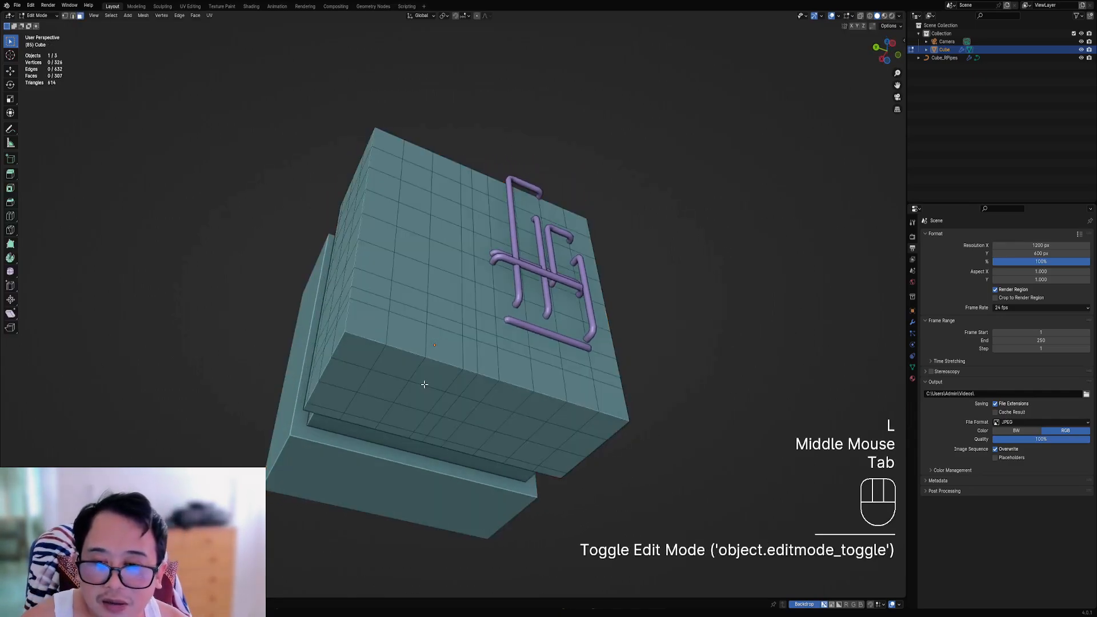
{"action": "middle_click_drag", "start_coordinate": [424, 384], "coordinate": [434, 342]}
{"action": "key", "text": "3"}
{"action": "right_click", "coordinate": [386, 264]}
{"action": "right_click", "coordinate": [536, 406], "text": "ctrl+shift"}
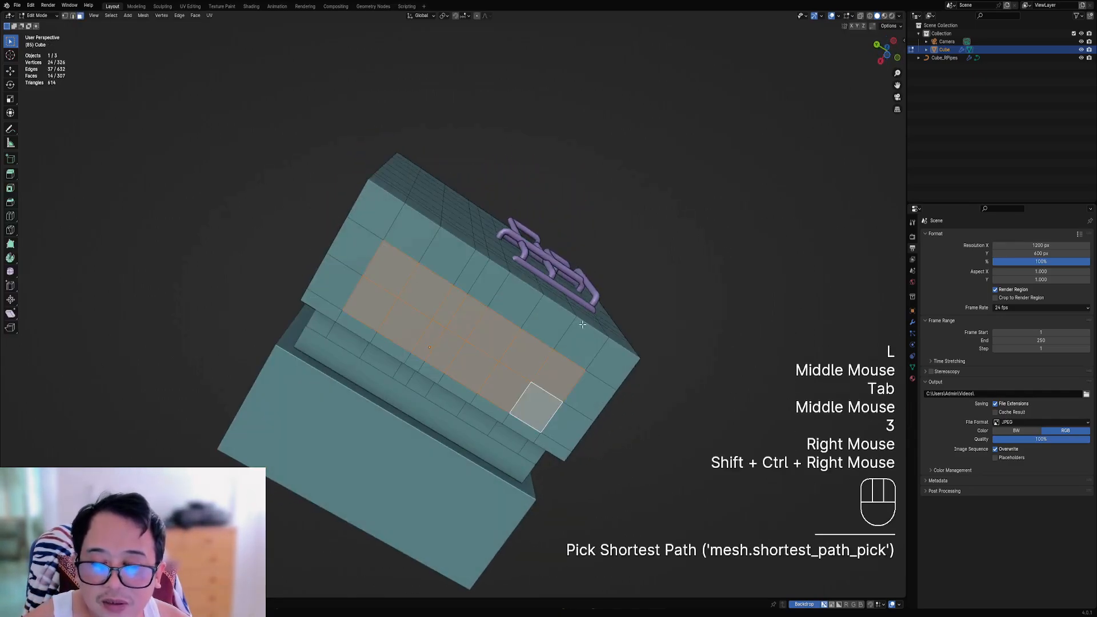
Step: Generate Random Tubes on the underside faces with the 10 tubes no fallback preset and reduce the subdivision cuts to 0
{"action": "key", "text": "shift+q"}
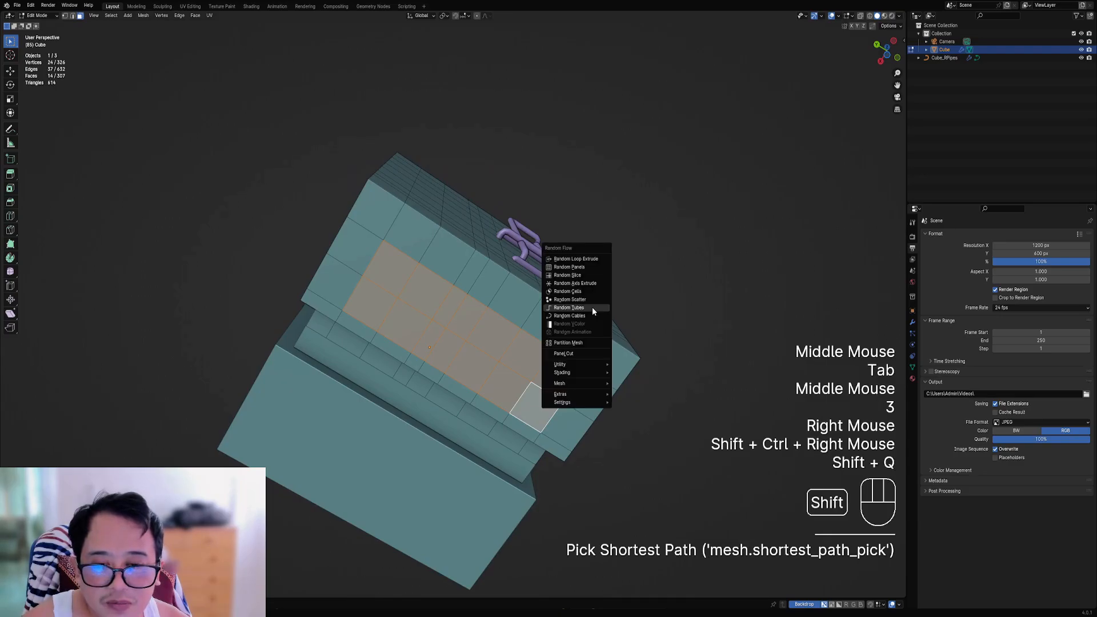
{"action": "left_click", "coordinate": [592, 307]}
{"action": "left_click", "coordinate": [636, 319]}
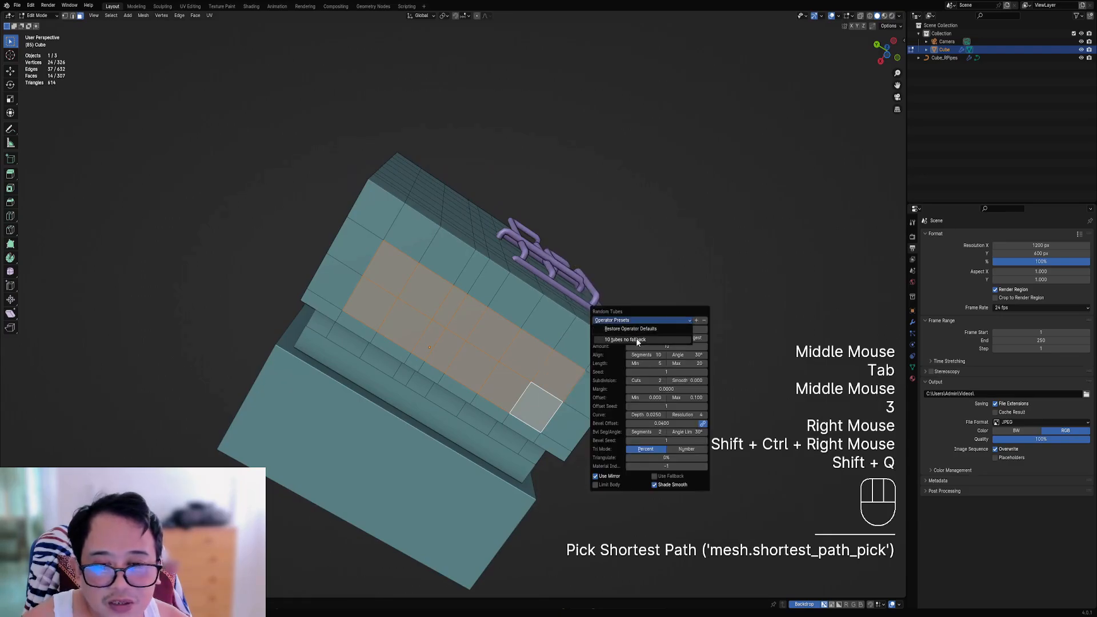
{"action": "left_click", "coordinate": [636, 338]}
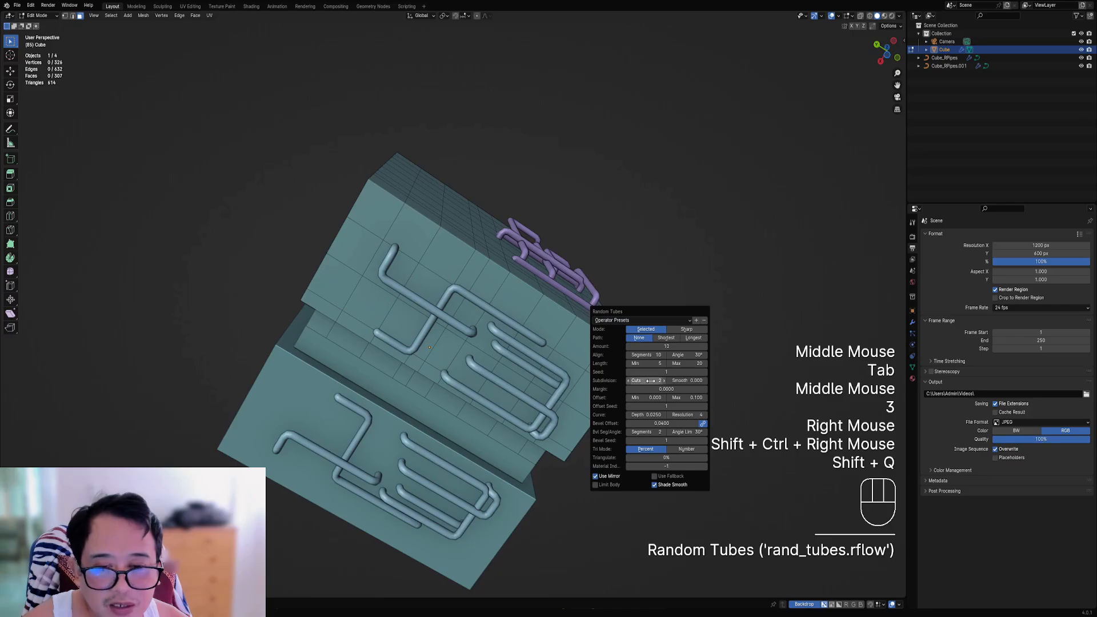
{"action": "scroll", "coordinate": [650, 381], "scroll_direction": "down", "scroll_amount": 2, "text": "ctrl"}
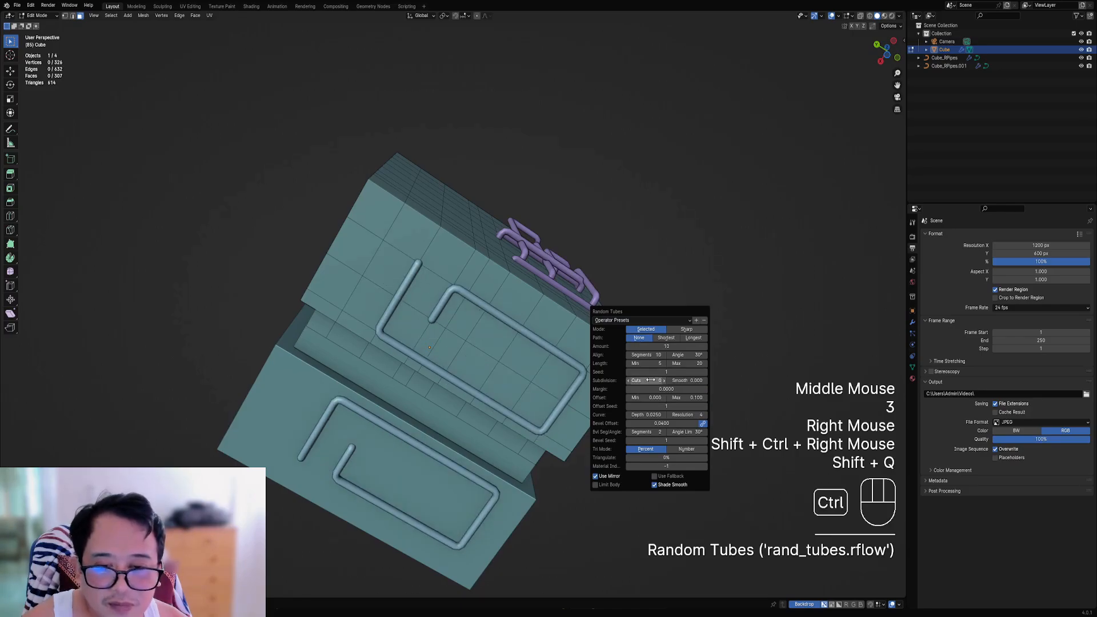
{"action": "left_click", "coordinate": [663, 321]}
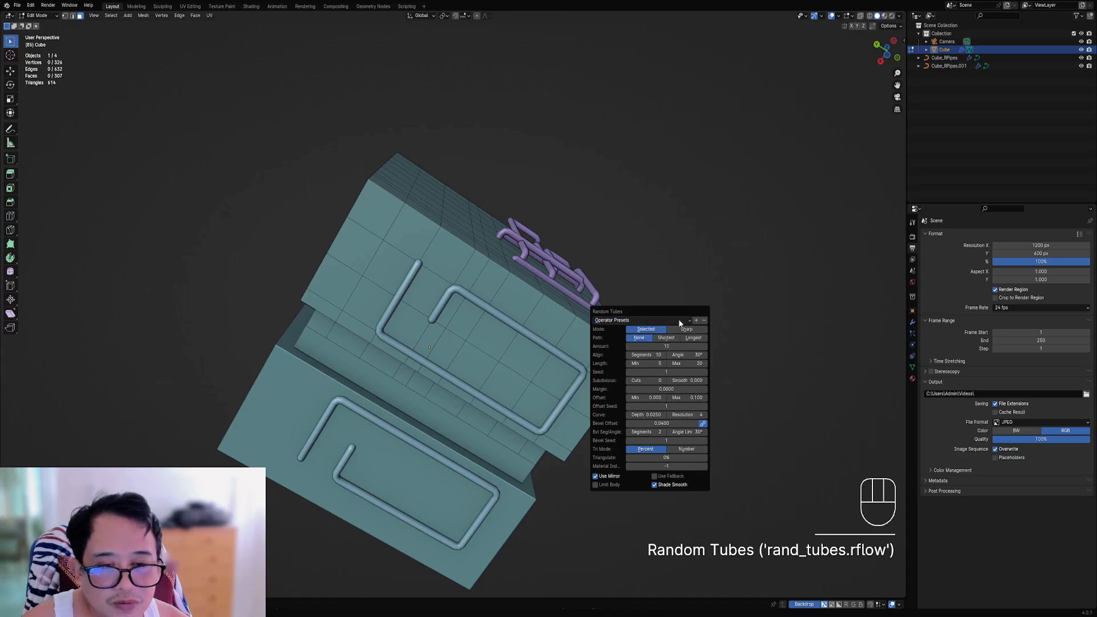
{"action": "left_click", "coordinate": [696, 319]}
{"action": "left_click", "coordinate": [703, 333]}
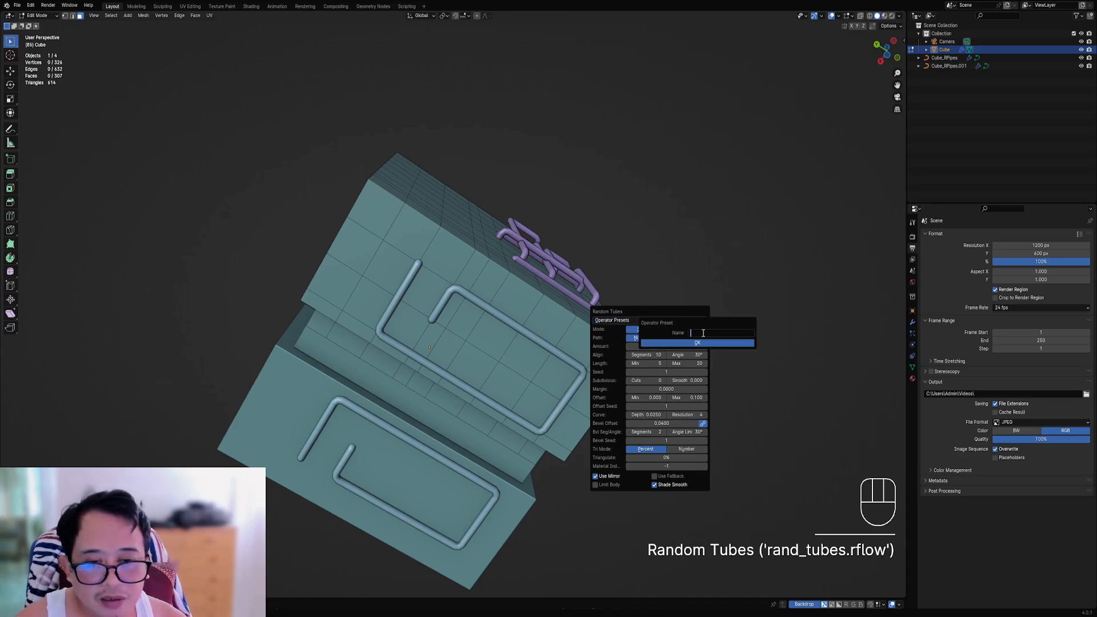
{"action": "type", "text": "10 tub"}
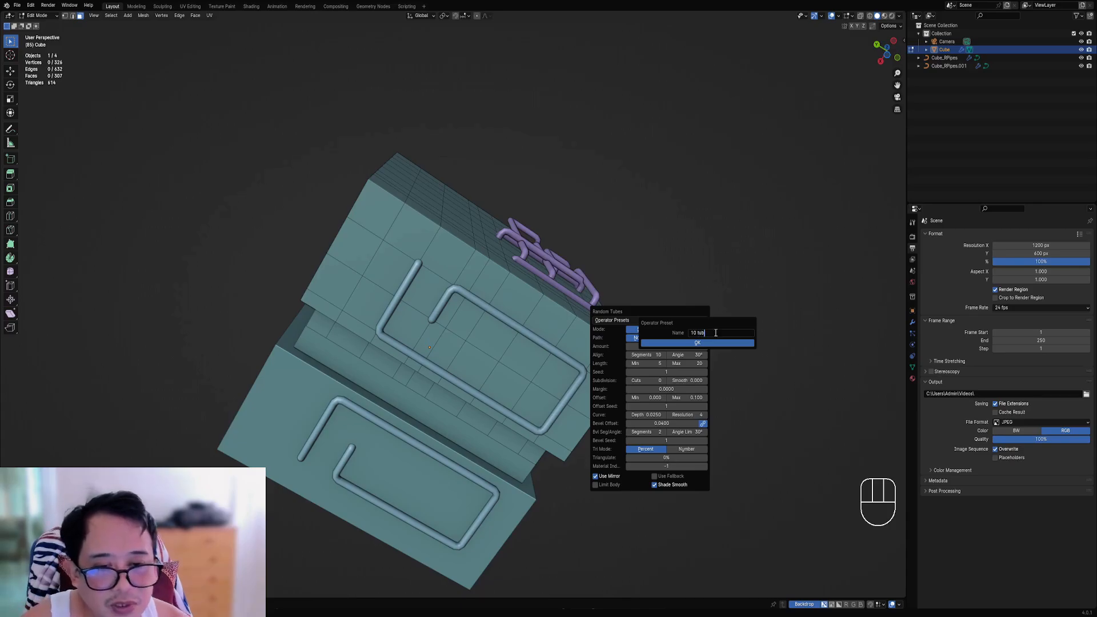
{"action": "key", "text": "Escape"}
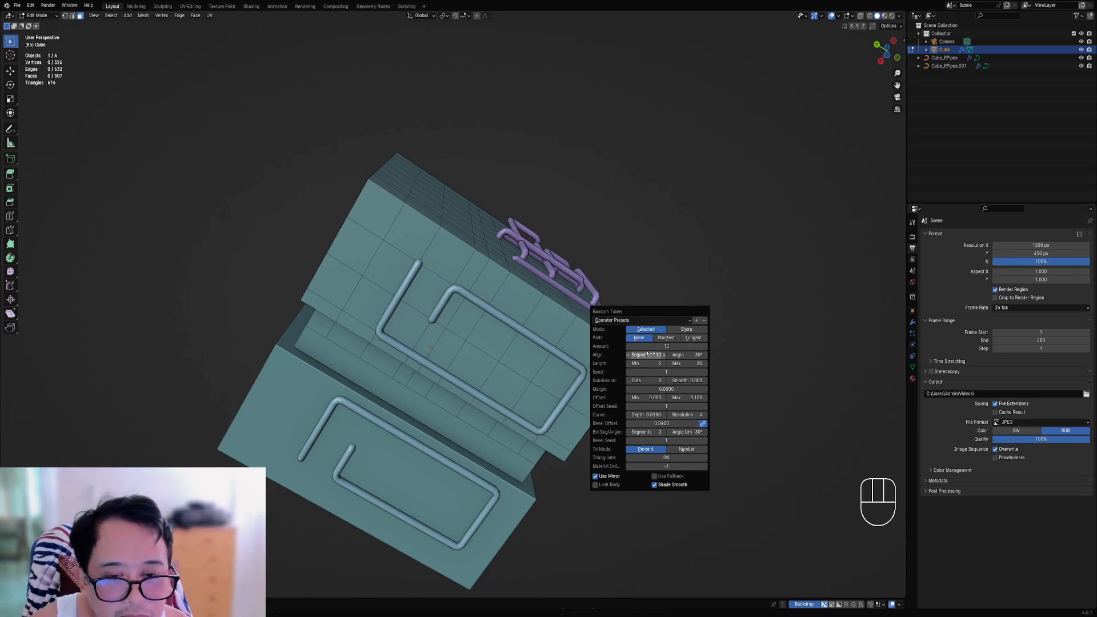
Step: Save the Random Tubes settings with 0 subdivision cuts as the operator preset 10_tubes_no_fallback
{"action": "left_click", "coordinate": [696, 320]}
{"action": "type", "text": "10 t"}
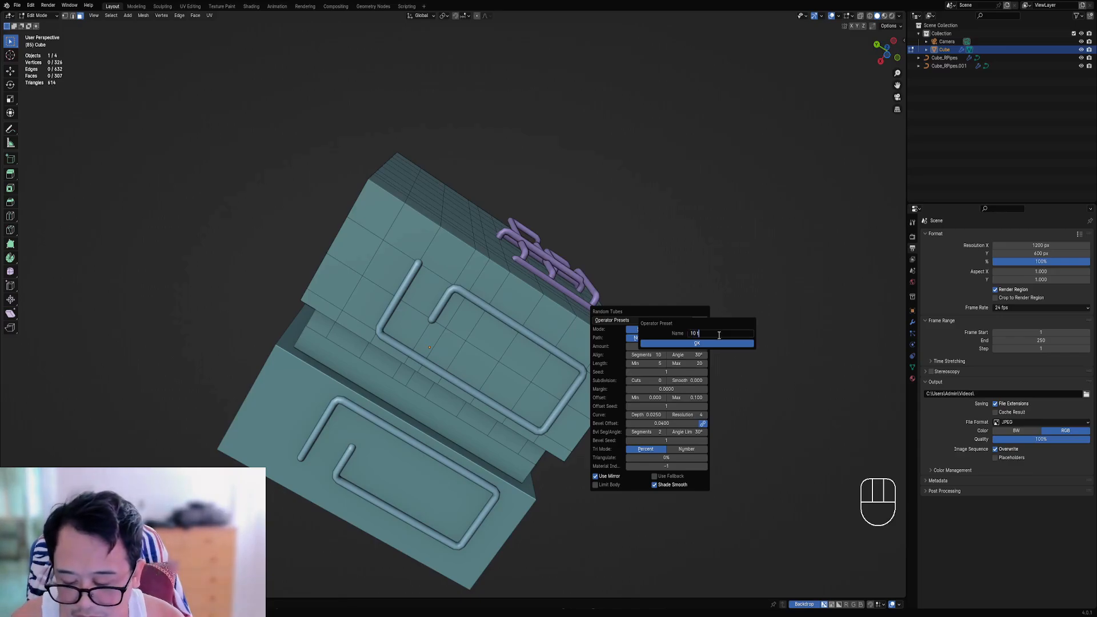
{"action": "type", "text": "ubes no fill"}
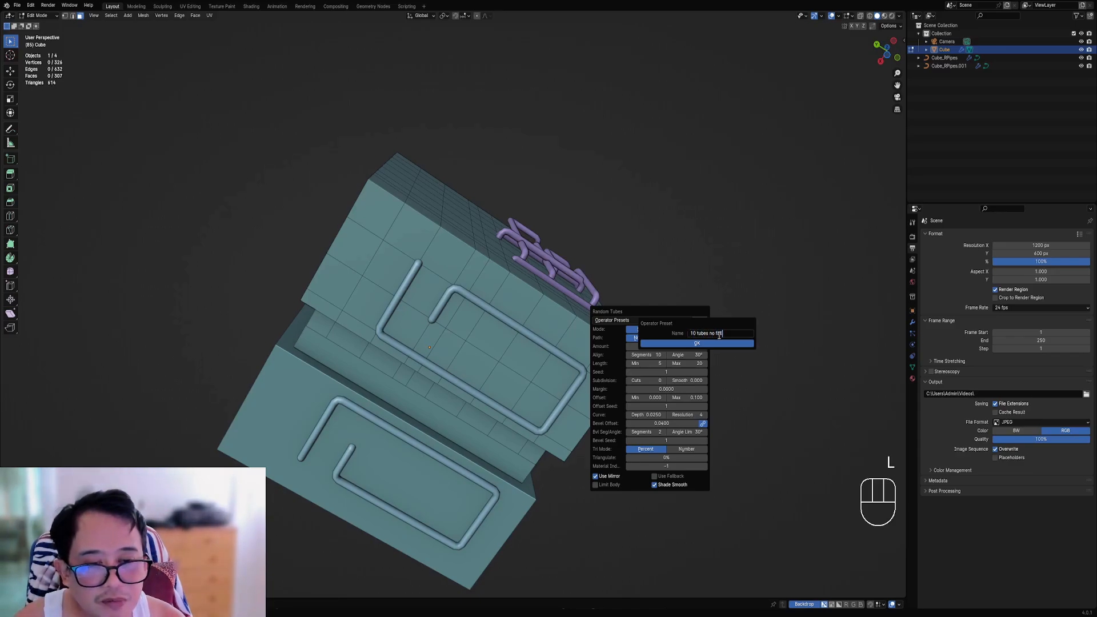
{"action": "type", "text": "back"}
{"action": "key", "text": "Return"}
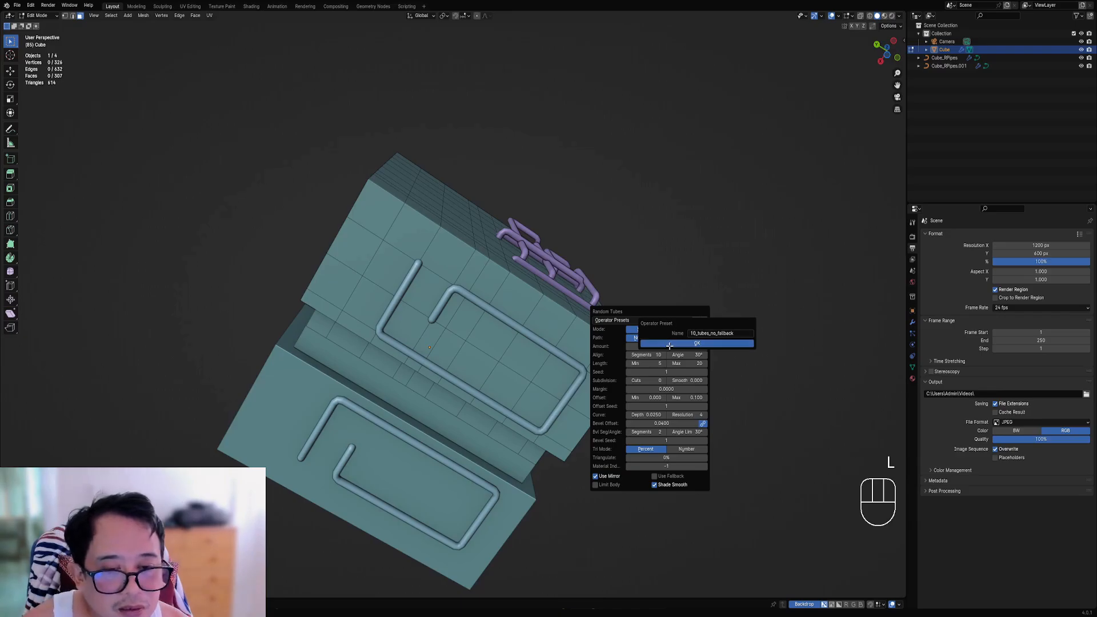
{"action": "key", "text": "Return"}
{"action": "left_click", "coordinate": [666, 320]}
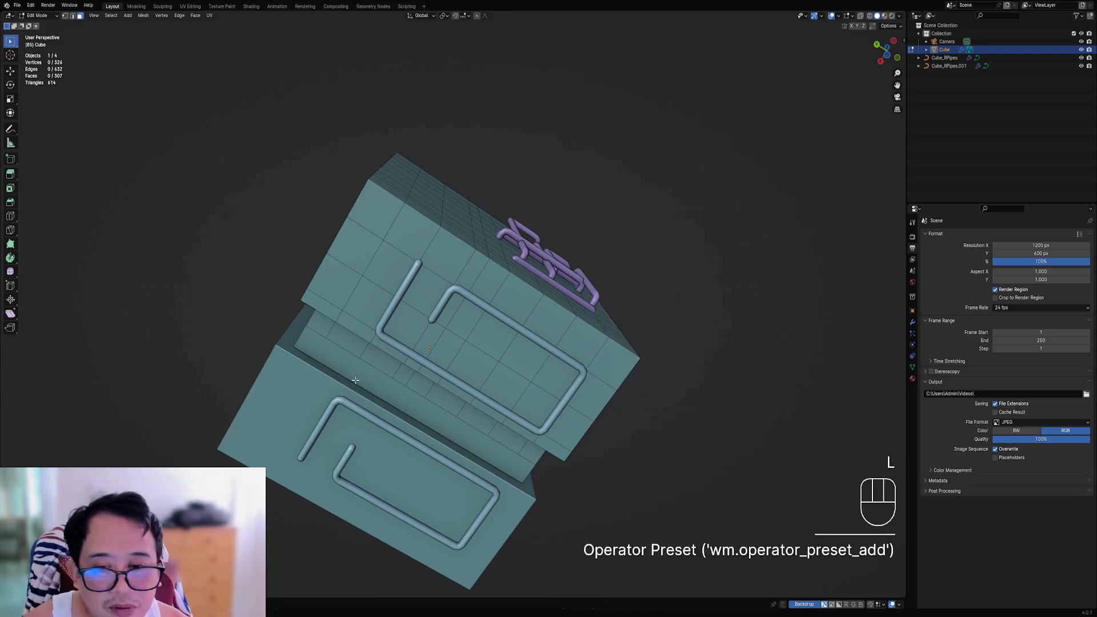
Step: Select a block of two by five faces in the middle of the cube's back side
{"action": "scroll", "coordinate": [537, 320], "scroll_direction": "down", "scroll_amount": 2}
{"action": "middle_click_drag", "start_coordinate": [537, 297], "coordinate": [486, 383]}
{"action": "right_click", "coordinate": [425, 308]}
{"action": "right_click", "coordinate": [455, 402], "text": "ctrl+shift"}
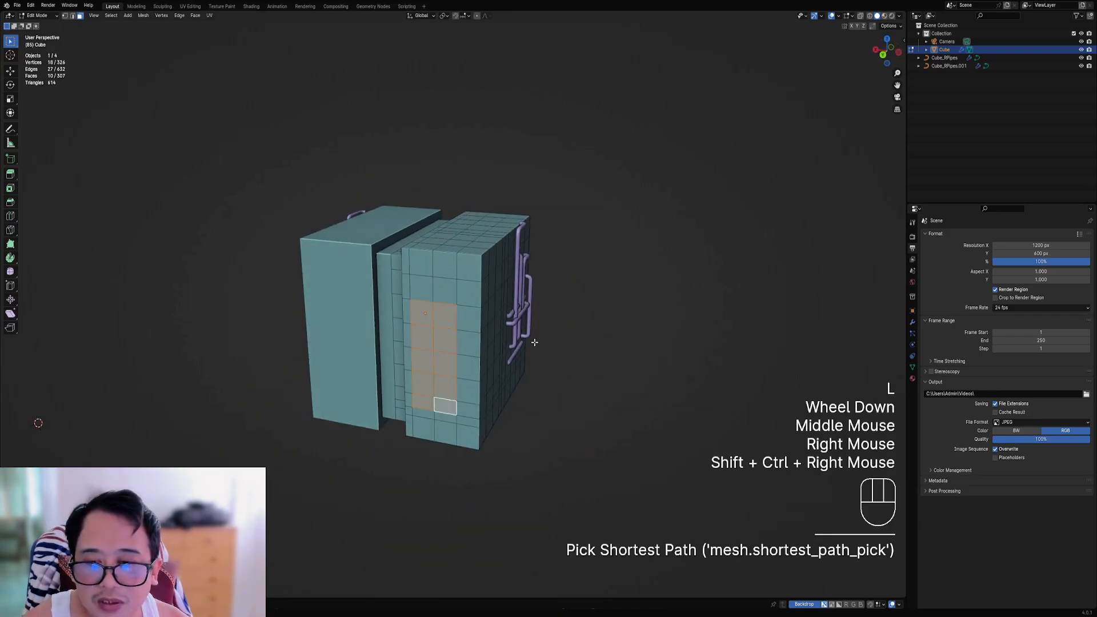
Step: Generate Random Tubes on the selected back faces with the 10 tubes no fallback preset and raise the subdivision cuts to 5
{"action": "key", "text": "shift+q"}
{"action": "left_click", "coordinate": [633, 334]}
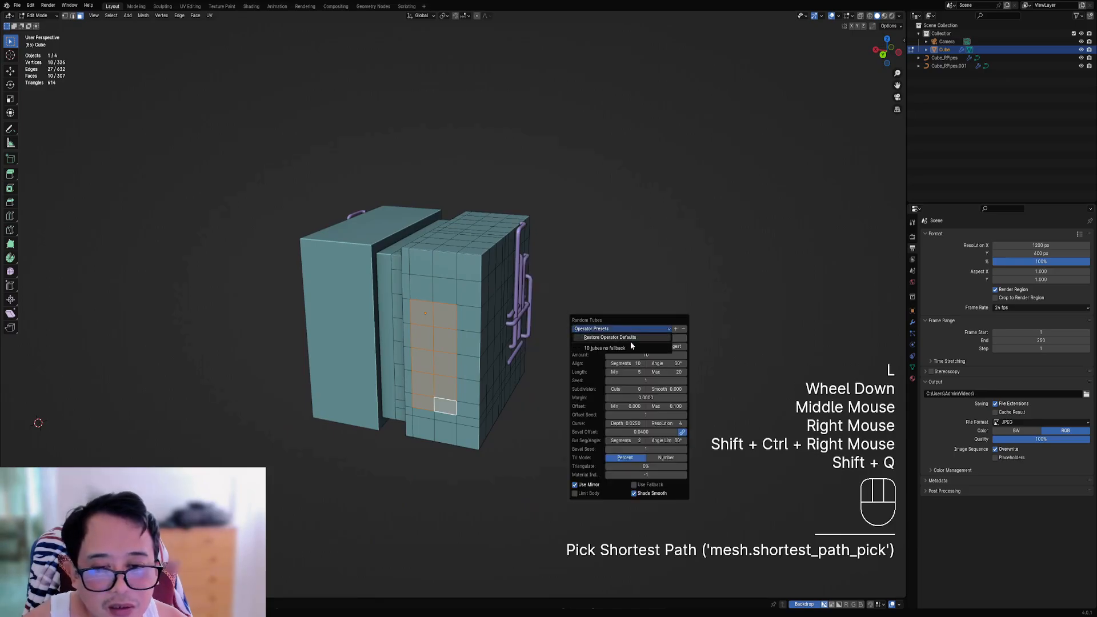
{"action": "left_click", "coordinate": [629, 345]}
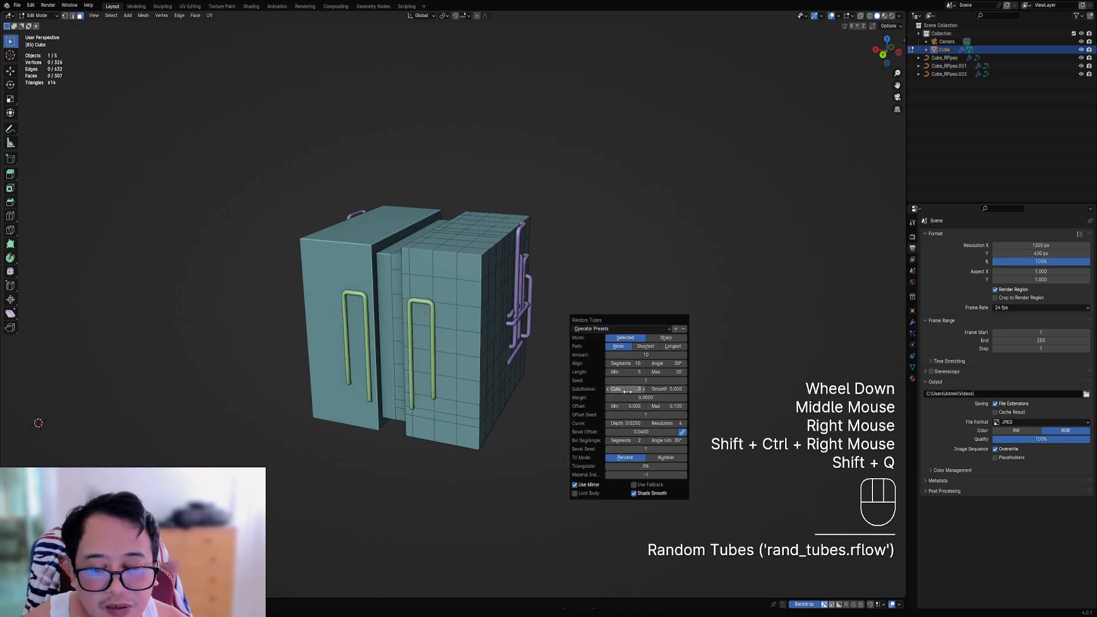
{"action": "scroll", "coordinate": [628, 389], "scroll_direction": "up", "scroll_amount": 1, "text": "ctrl"}
{"action": "scroll", "coordinate": [628, 389], "scroll_direction": "up", "scroll_amount": 3, "text": "ctrl"}
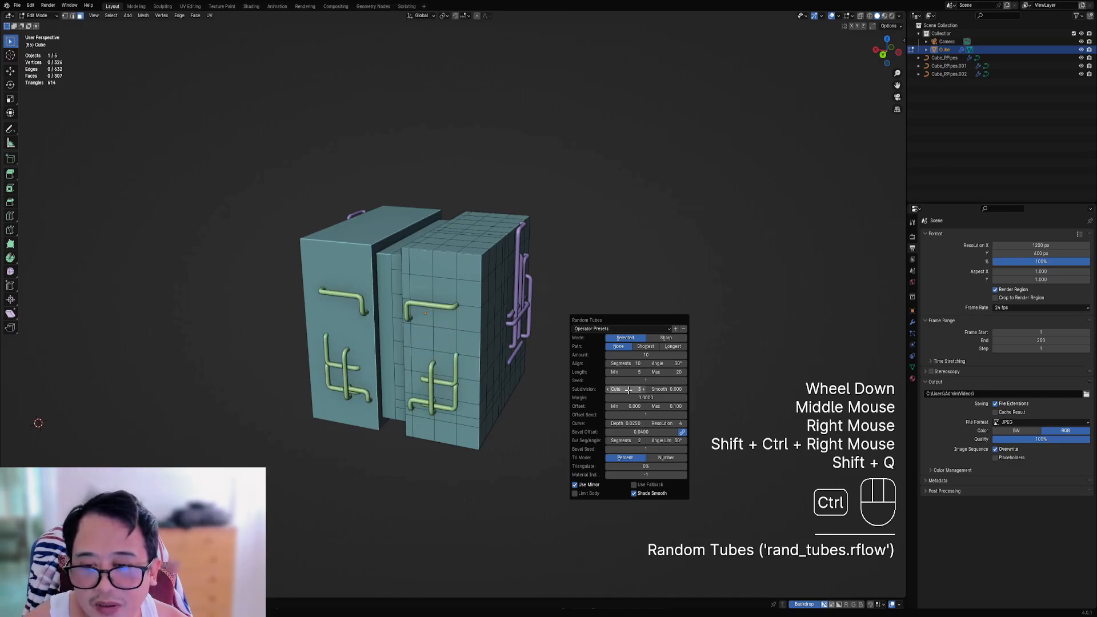
{"action": "scroll", "coordinate": [627, 389], "scroll_direction": "up", "scroll_amount": 1, "text": "ctrl"}
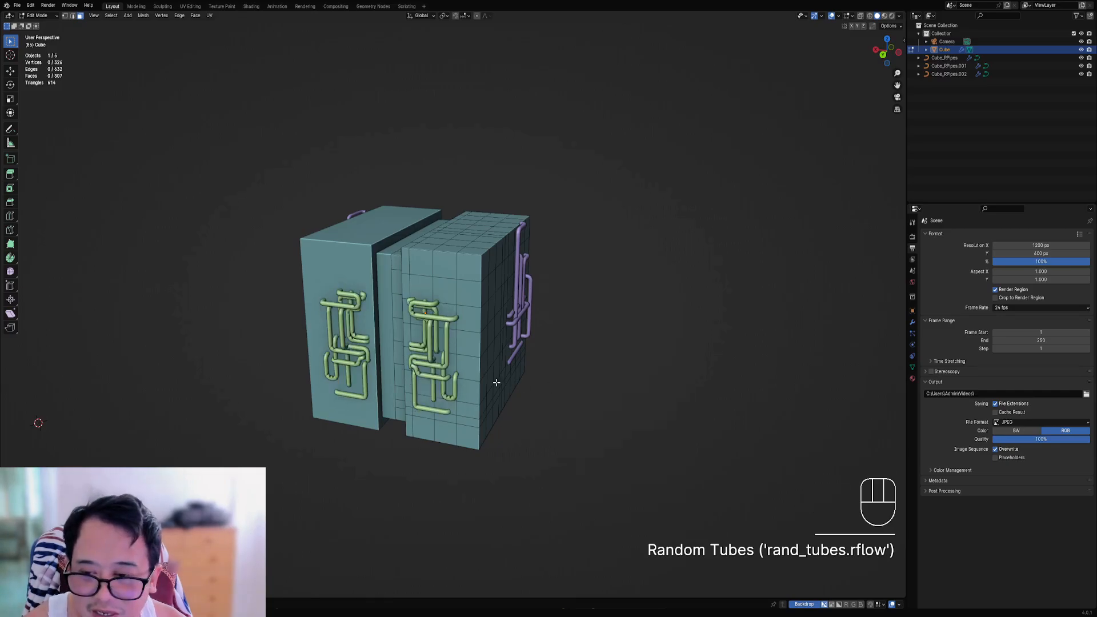
Step: Reopen the Random Tubes settings and set the bevel offset of the back-side tubes to 0.02
{"action": "middle_click_drag", "start_coordinate": [503, 380], "coordinate": [571, 423]}
{"action": "scroll", "coordinate": [572, 423], "scroll_direction": "up", "scroll_amount": 3}
{"action": "key", "text": "F9"}
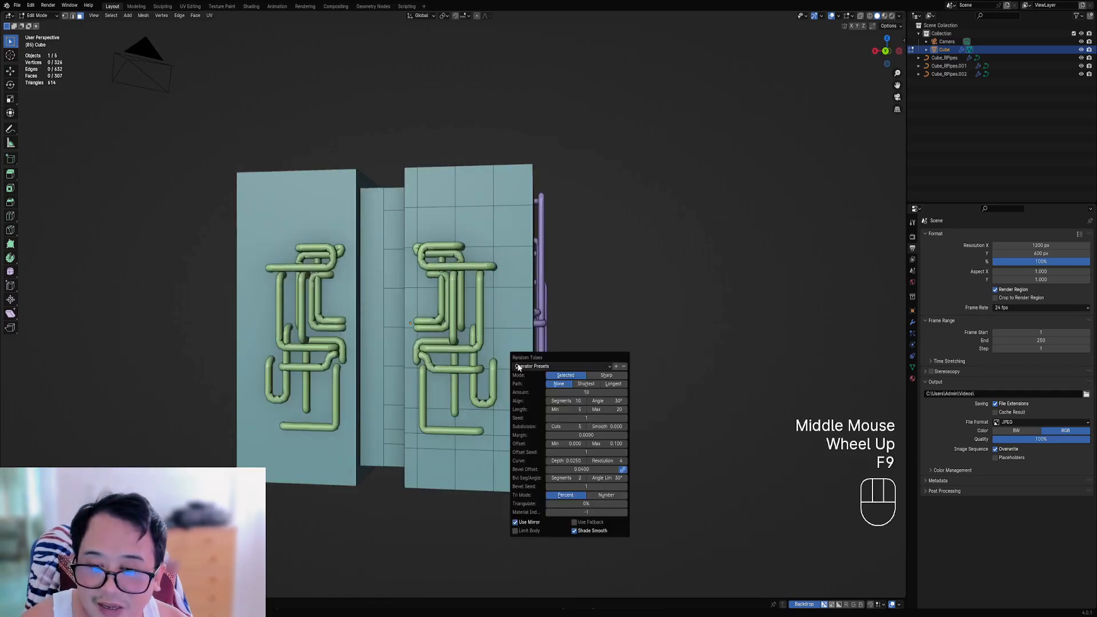
{"action": "mouse_move", "coordinate": [595, 469]}
{"action": "left_mouse_down", "text": "shift"}
{"action": "mouse_move", "coordinate": [496, 480]}
{"action": "mouse_move", "coordinate": [600, 471]}
{"action": "left_mouse_up", "text": "shift"}
{"action": "left_click", "coordinate": [583, 469]}
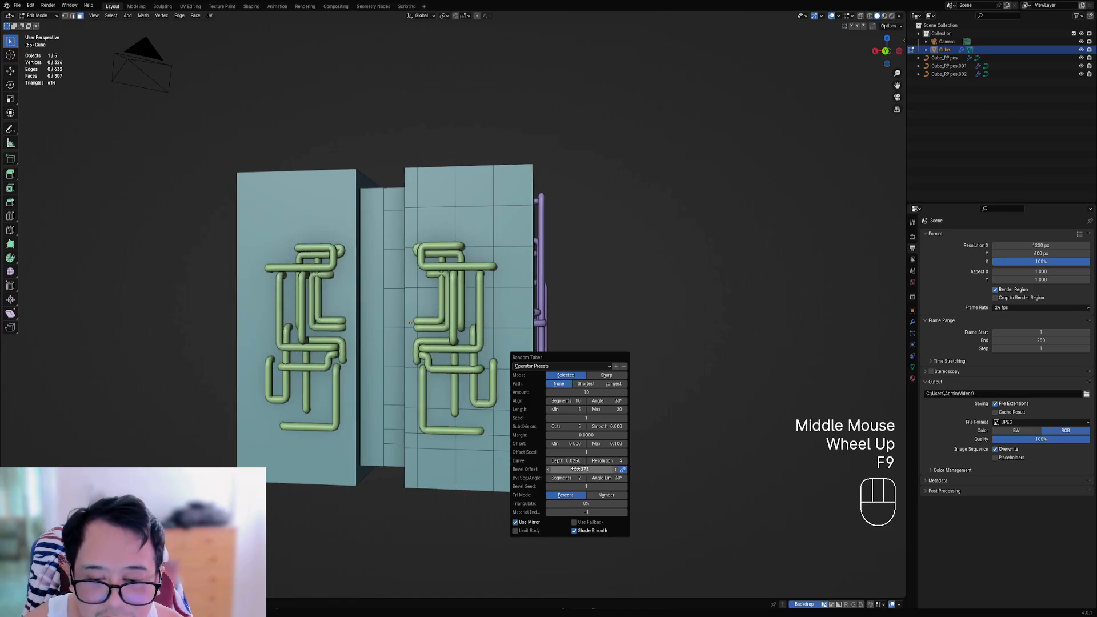
{"action": "key", "text": "BackSpace"}
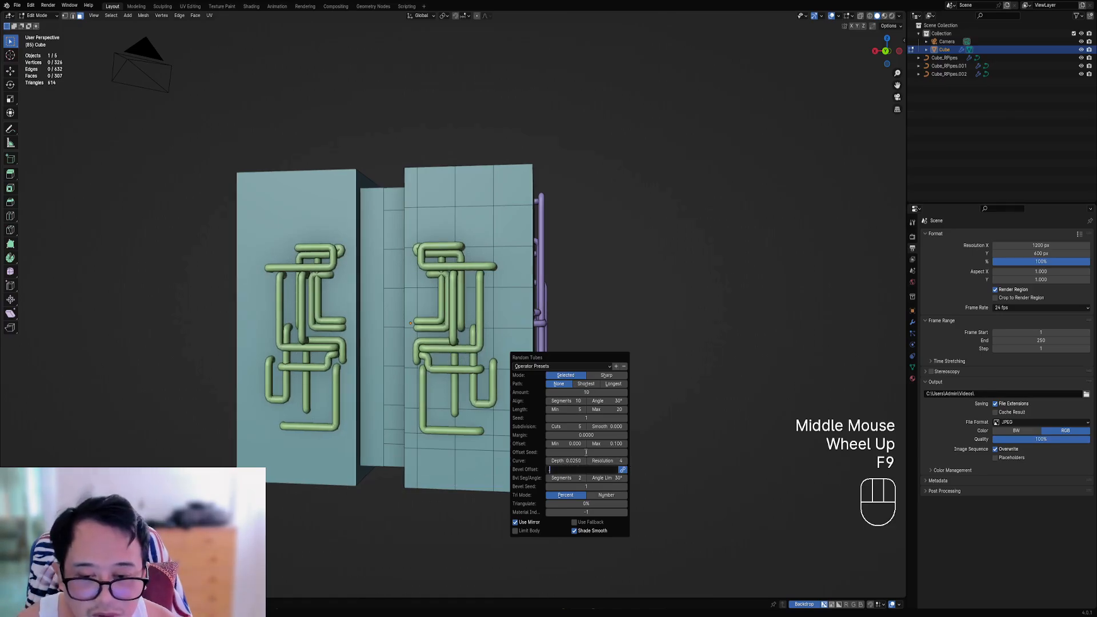
{"action": "key", "text": "Escape"}
{"action": "left_click", "coordinate": [579, 469]}
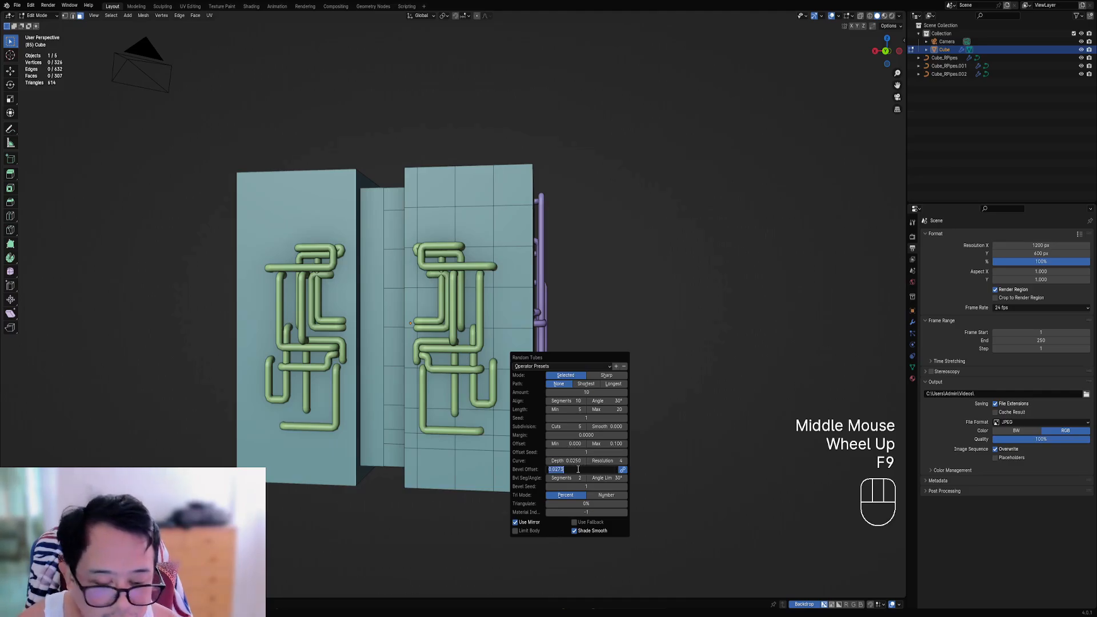
{"action": "type", "text": "0.02"}
{"action": "key", "text": "Return"}
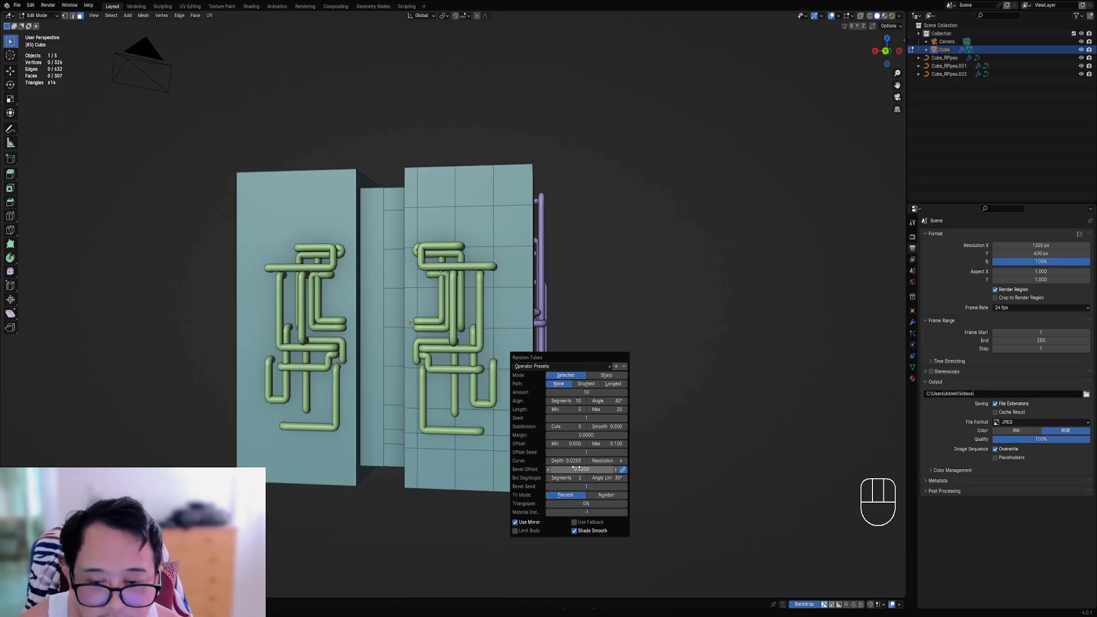
Step: Thin the back-side tubes by setting their curve depth to 0.015
{"action": "left_click_drag", "start_coordinate": [573, 461], "coordinate": [544, 463], "text": "shift"}
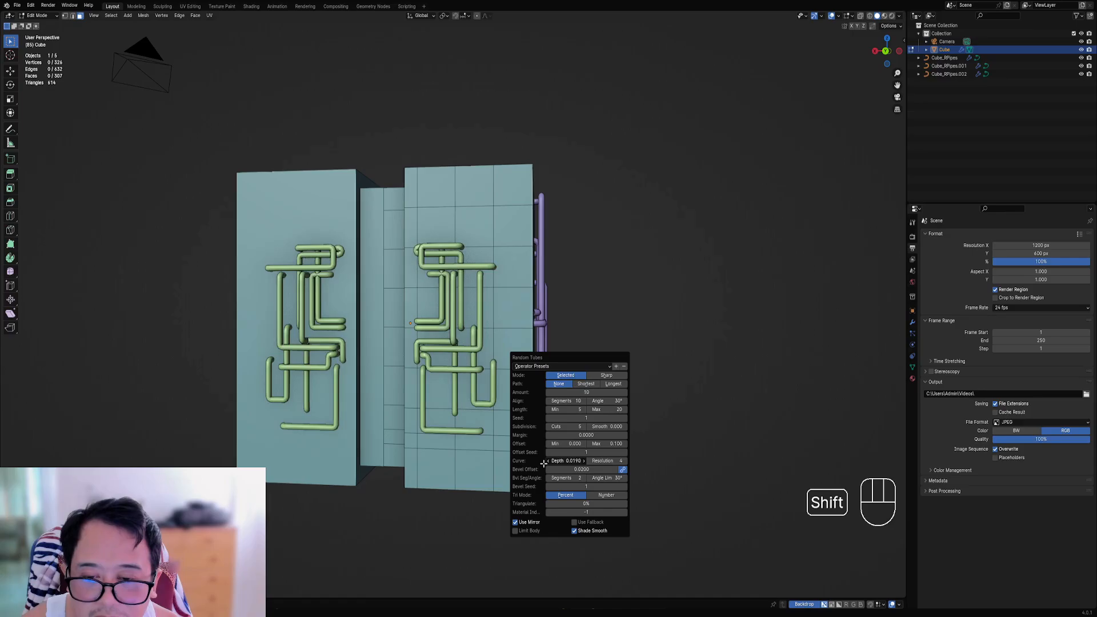
{"action": "left_click", "coordinate": [577, 460]}
{"action": "key", "text": "BackSpace"}
{"action": "key", "text": "Escape"}
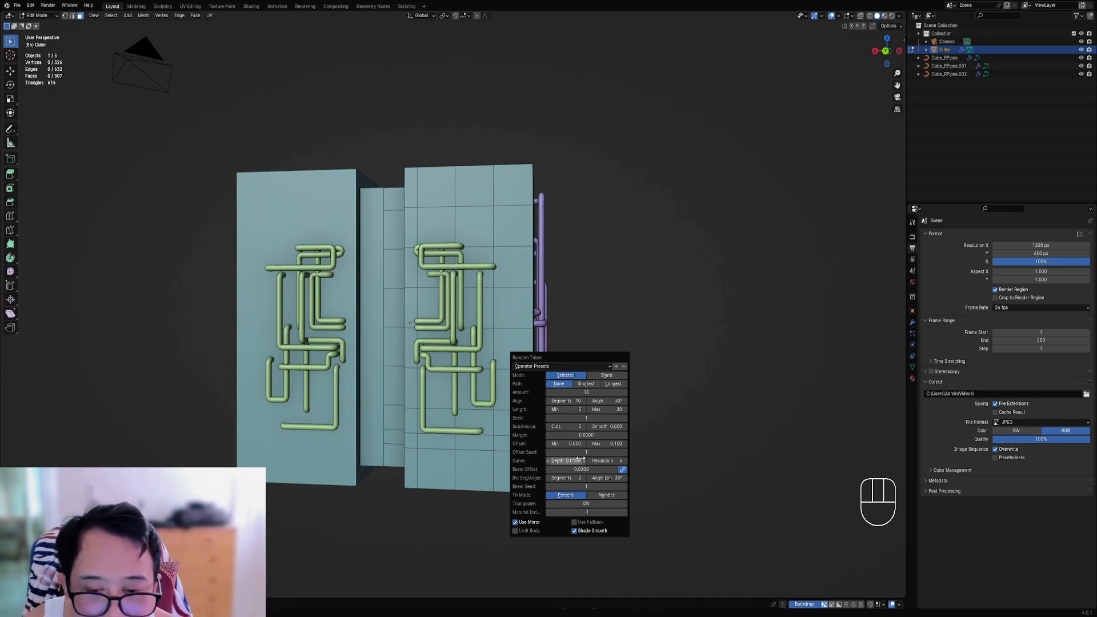
{"action": "left_click", "coordinate": [571, 461]}
{"action": "type", "text": "0"}
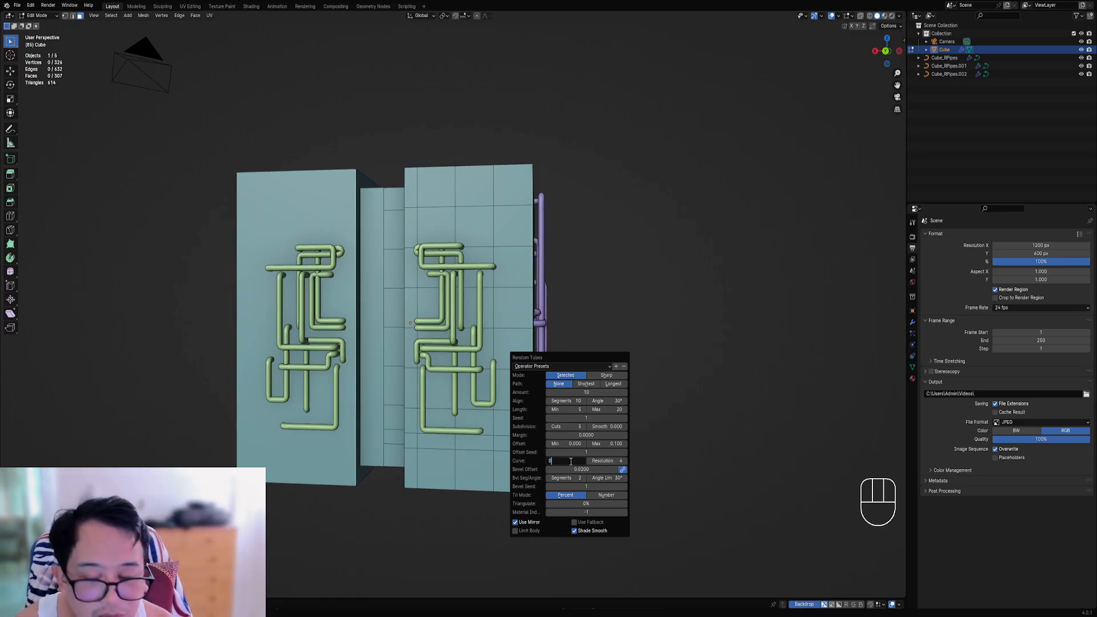
{"action": "key", "text": "Escape"}
{"action": "left_click", "coordinate": [571, 461]}
{"action": "type", "text": ".0"}
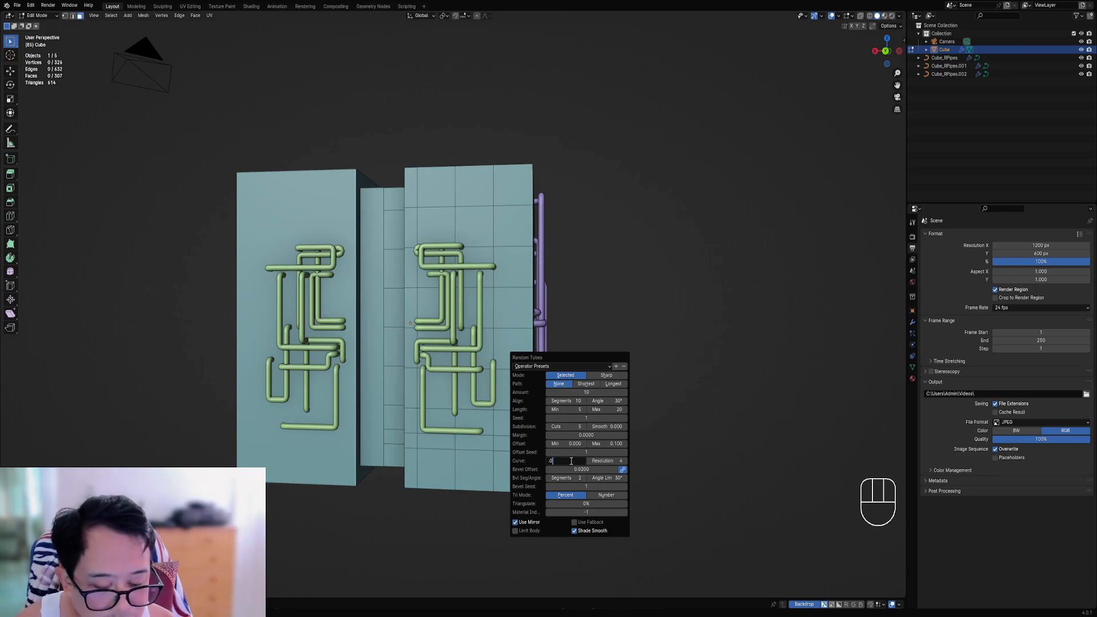
{"action": "type", "text": "15"}
{"action": "key", "text": "Return"}
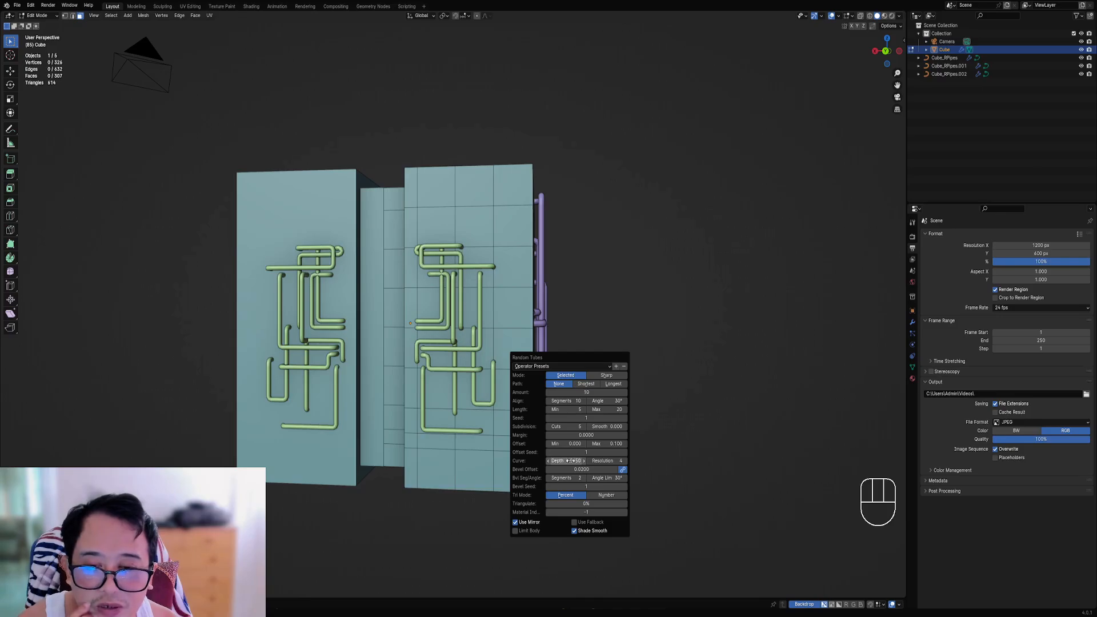
Step: Reduce the subdivision cuts of the back-side tubes to 0
{"action": "left_click", "coordinate": [602, 367]}
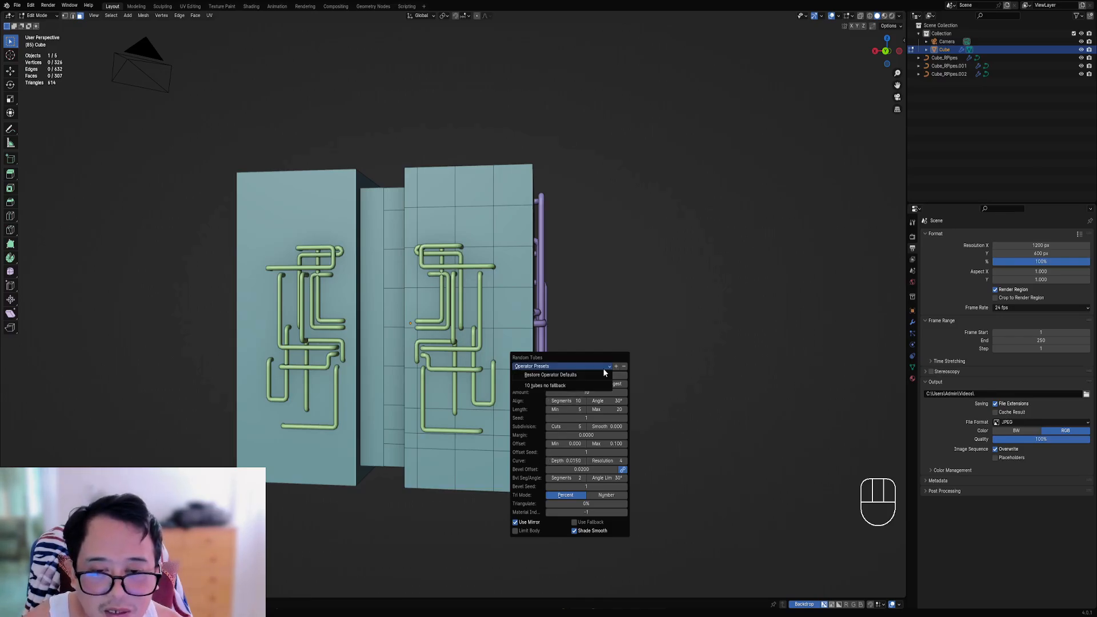
{"action": "left_click", "coordinate": [603, 369]}
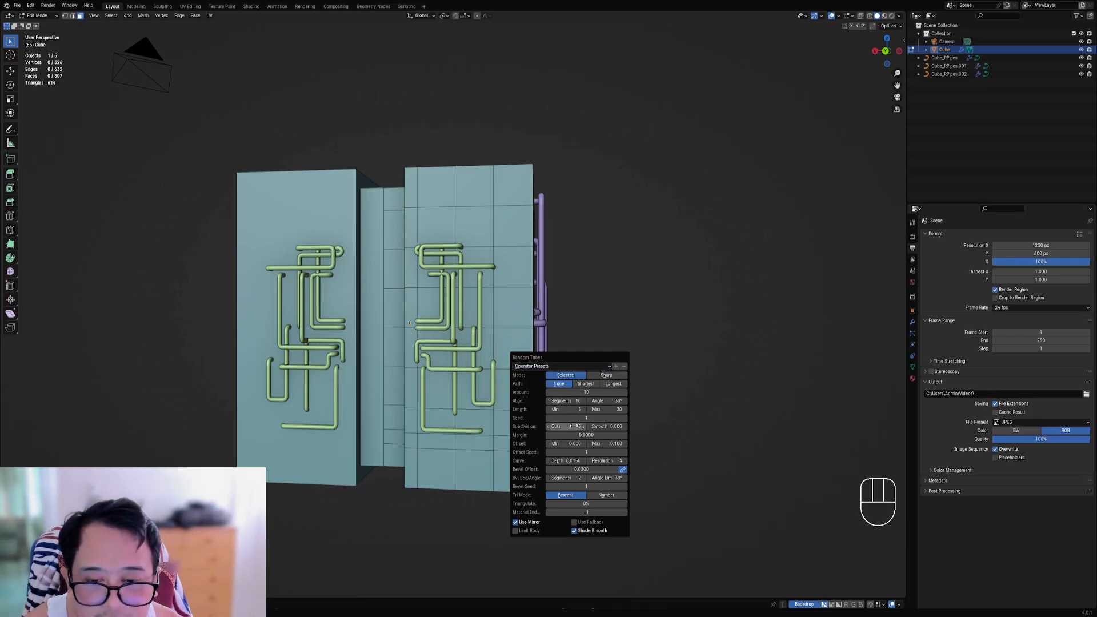
{"action": "left_click_drag", "start_coordinate": [576, 426], "coordinate": [503, 426]}
{"action": "left_click", "coordinate": [598, 368]}
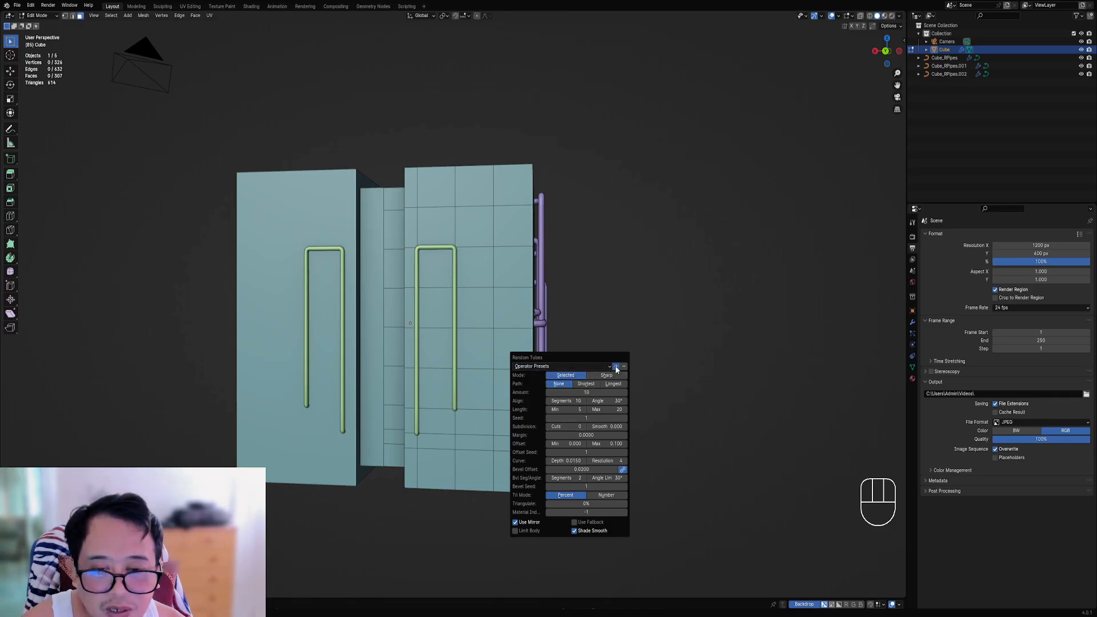
Step: Save the thinner tube settings as the operator preset 10_tubes_no_fallback and check the preset list
{"action": "left_click", "coordinate": [616, 366]}
{"action": "left_click", "coordinate": [638, 378]}
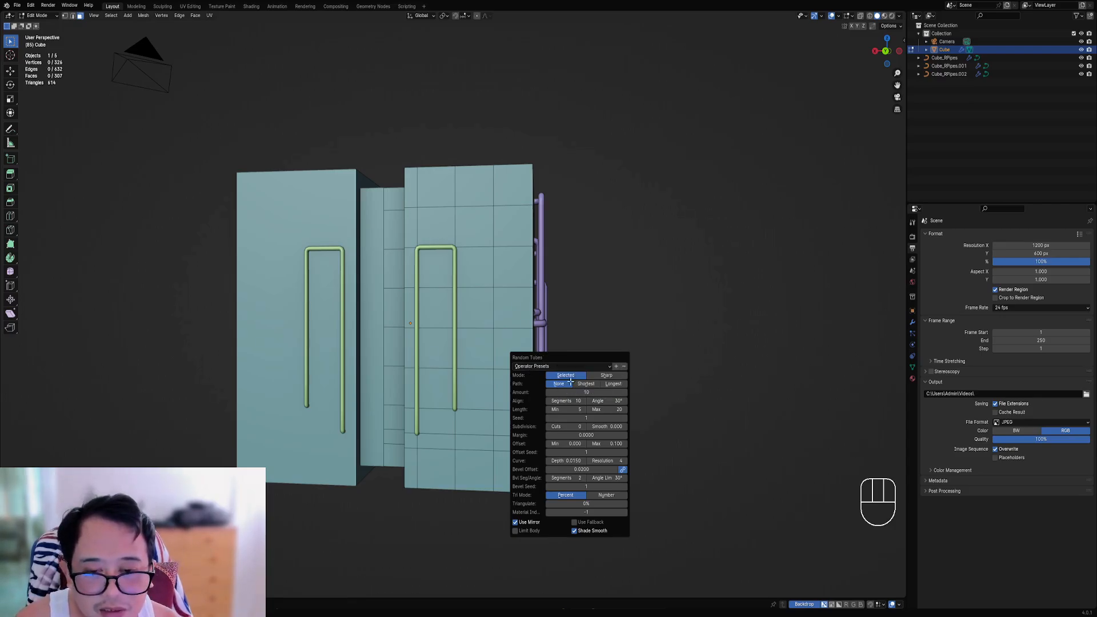
{"action": "left_click", "coordinate": [616, 366]}
{"action": "left_click", "coordinate": [622, 379]}
{"action": "type", "text": "t"}
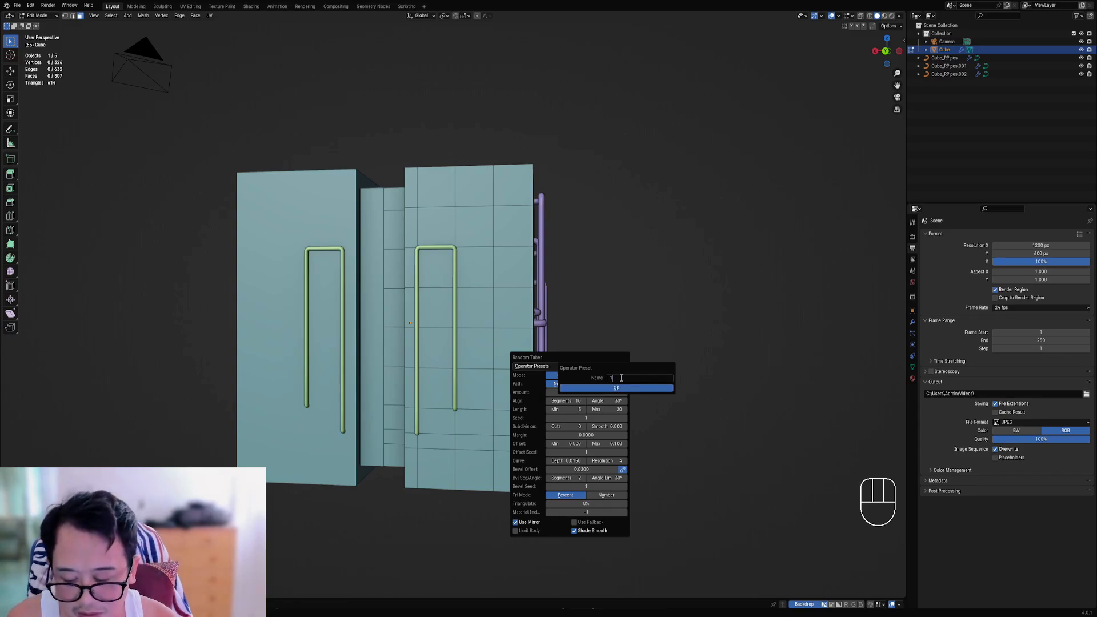
{"action": "type", "text": "0_tu"}
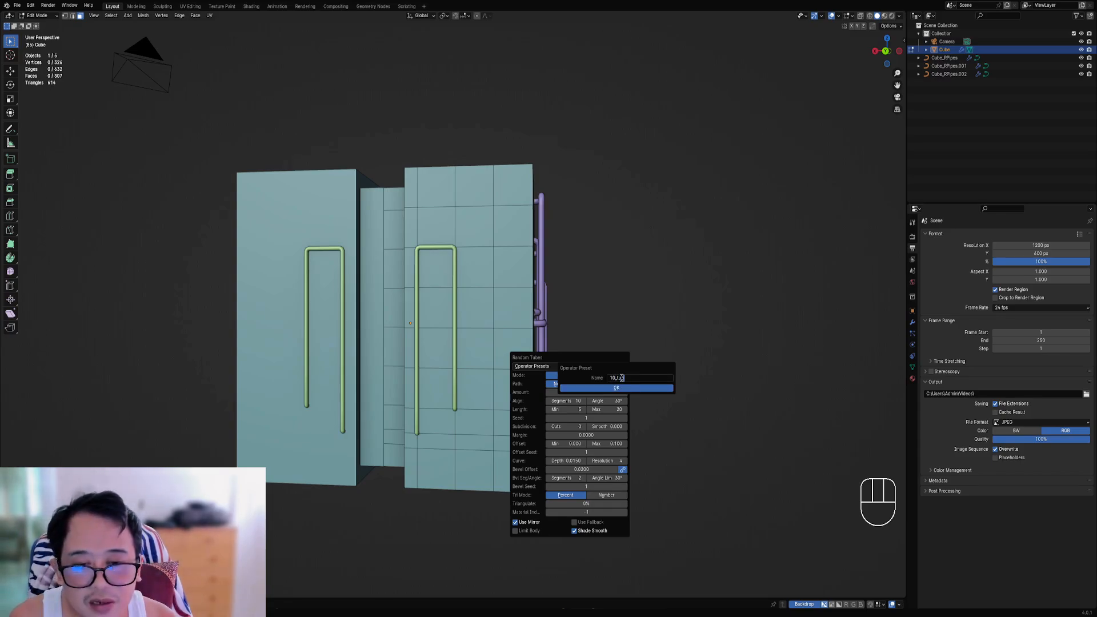
{"action": "type", "text": "bes"}
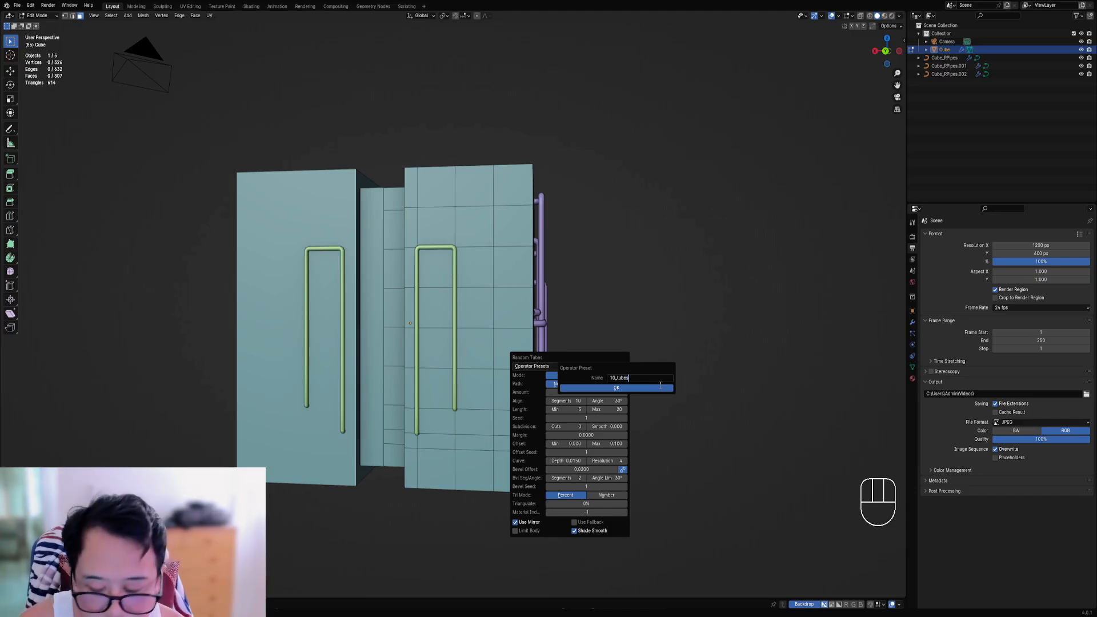
{"action": "type", "text": "_no_fallback"}
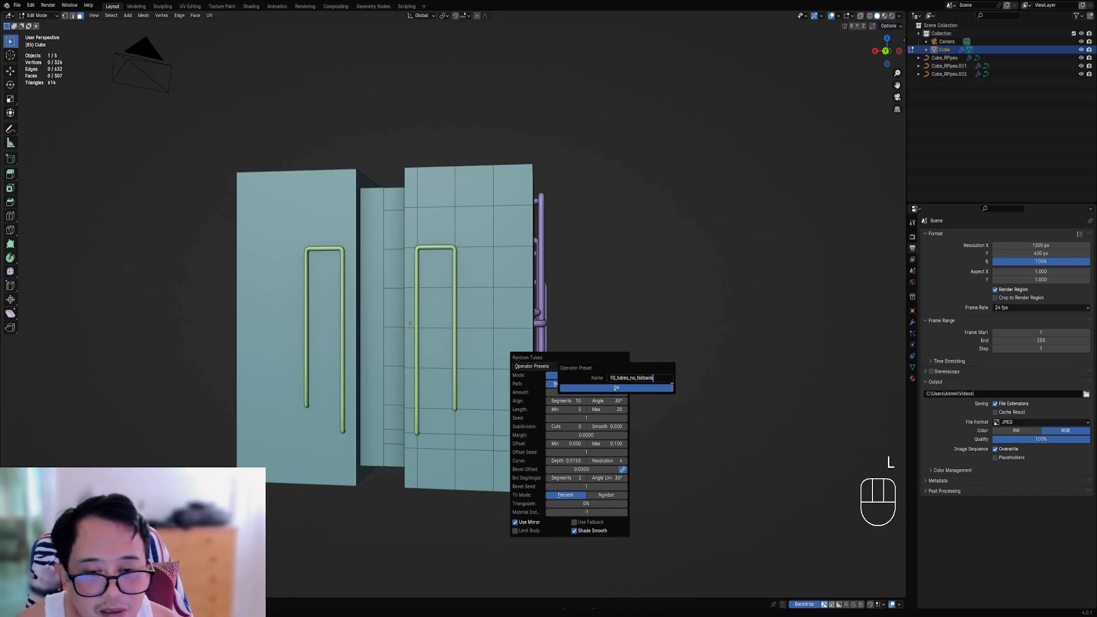
{"action": "left_click", "coordinate": [615, 388]}
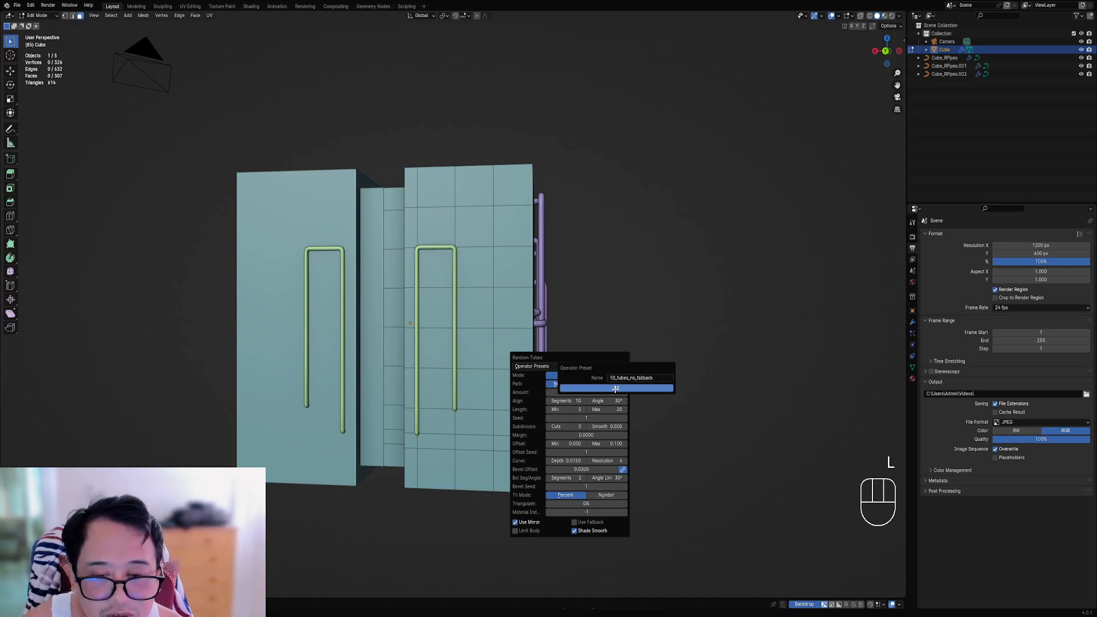
{"action": "left_click", "coordinate": [616, 387]}
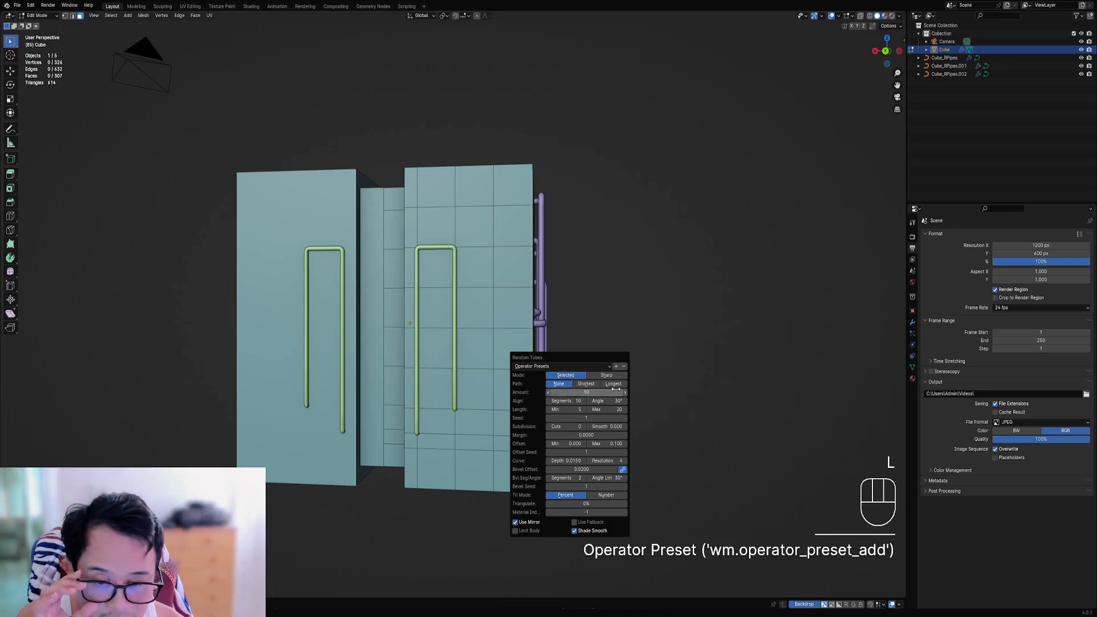
{"action": "left_click", "coordinate": [592, 366]}
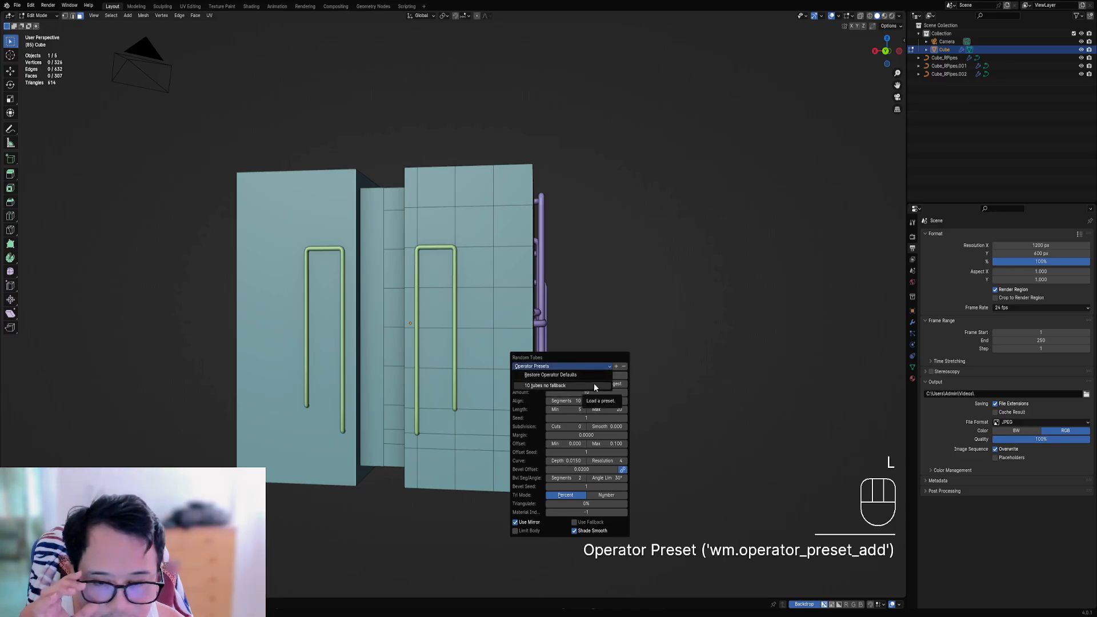
{"action": "left_click", "coordinate": [602, 364]}
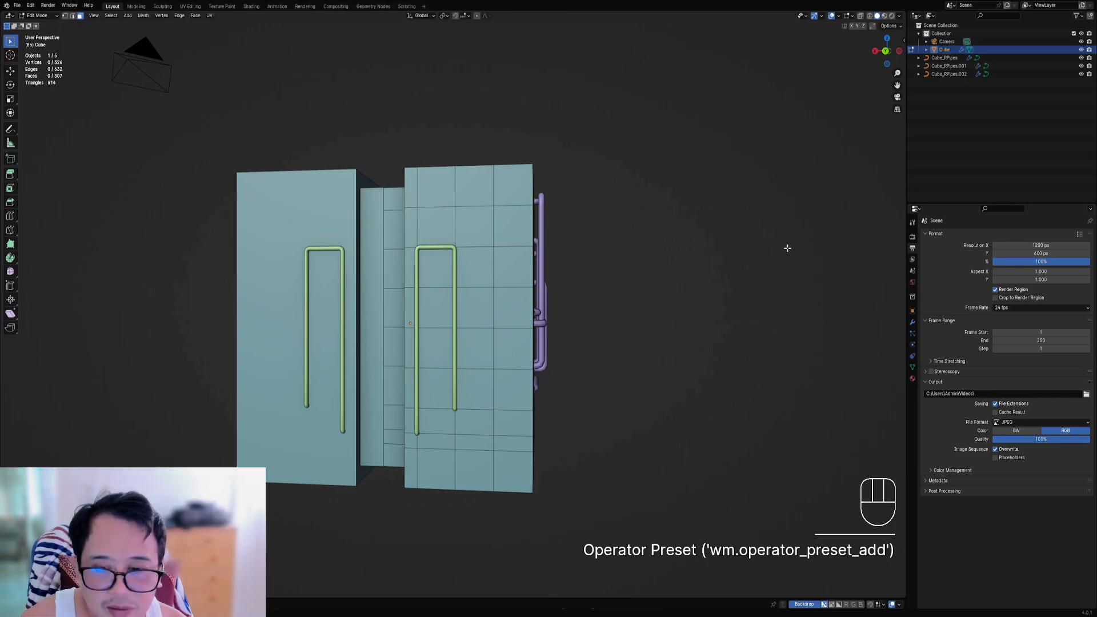
Step: Select the faces on the top side of the cube's editable half and return to Object Mode
{"action": "scroll", "coordinate": [786, 245], "scroll_direction": "down", "scroll_amount": 2}
{"action": "middle_click_drag", "start_coordinate": [786, 245], "coordinate": [486, 276]}
{"action": "scroll", "coordinate": [424, 369], "scroll_direction": "up", "scroll_amount": 1}
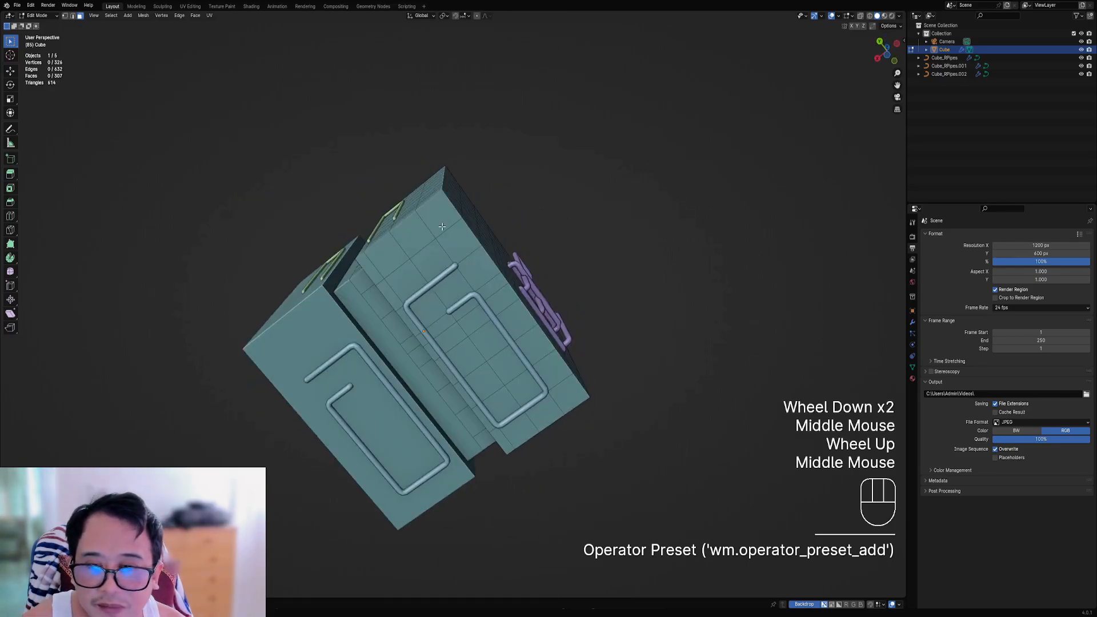
{"action": "middle_click_drag", "start_coordinate": [442, 226], "coordinate": [428, 348]}
{"action": "right_click", "coordinate": [428, 349]}
{"action": "right_click", "coordinate": [427, 349], "text": "ctrl+shift"}
{"action": "key", "text": "Tab"}
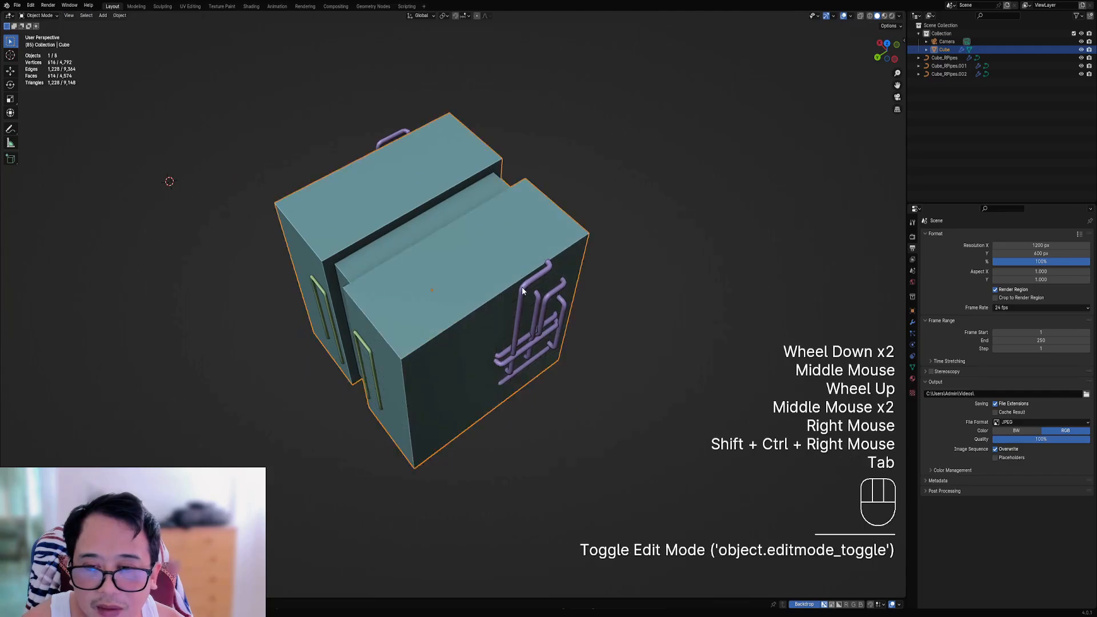
Step: Generate Random Tubes on the selected top faces with 7 subdivision cuts and a different seed
{"action": "key", "text": "shift+q"}
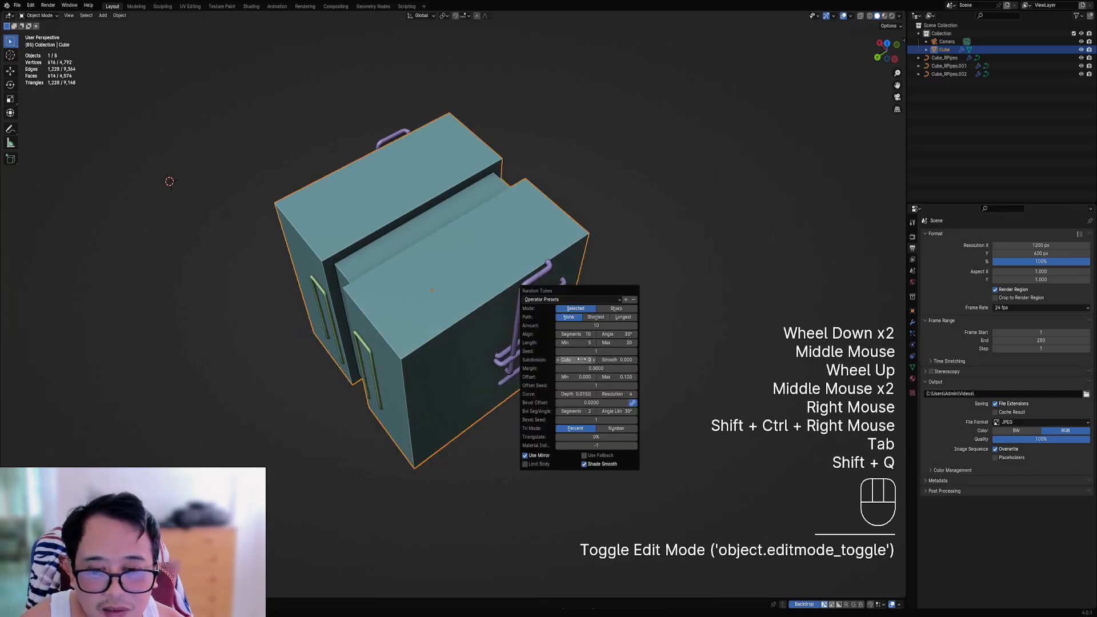
{"action": "scroll", "coordinate": [581, 360], "scroll_direction": "up", "scroll_amount": 6, "text": "ctrl"}
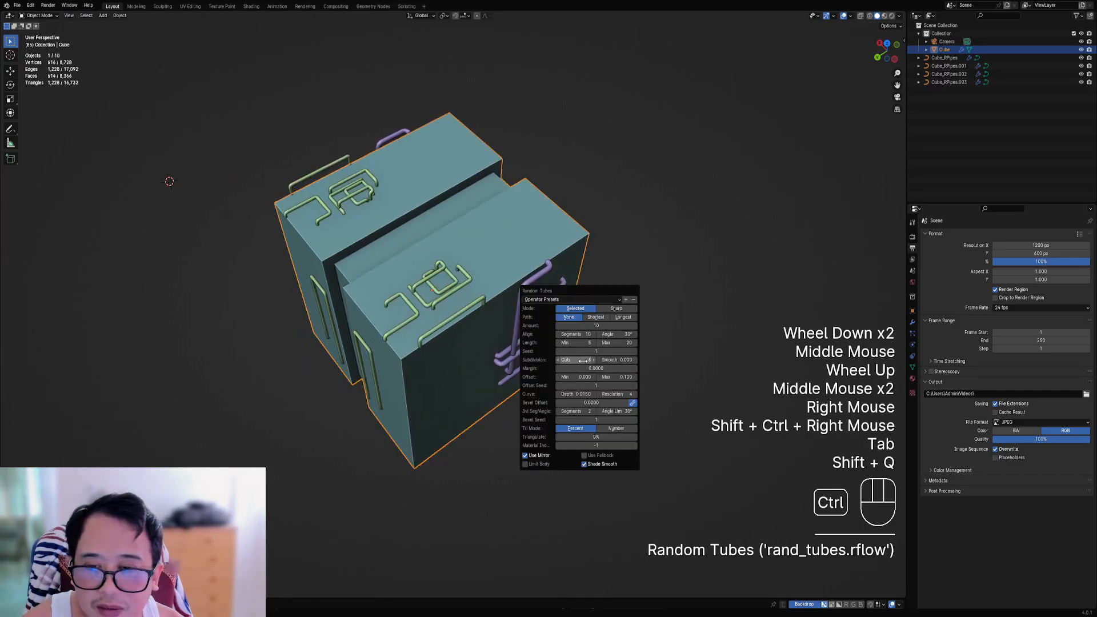
{"action": "scroll", "coordinate": [584, 360], "scroll_direction": "up", "scroll_amount": 1, "text": "ctrl"}
{"action": "scroll", "coordinate": [596, 352], "scroll_direction": "up", "scroll_amount": 6, "text": "ctrl"}
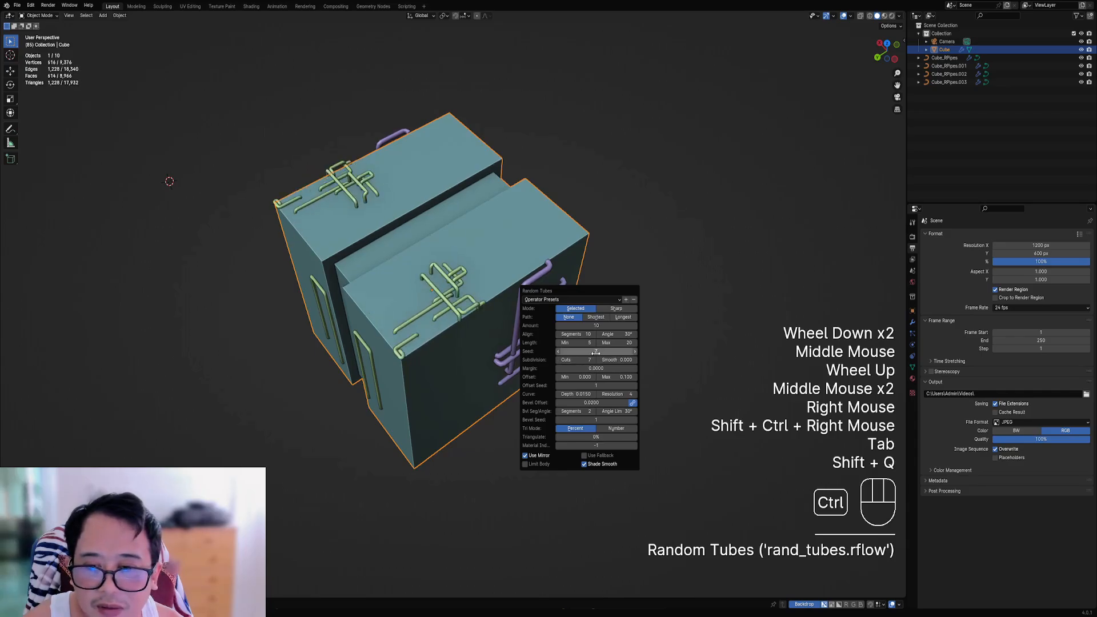
Step: Delete the Random Tubes objects on the cube's top, front and side faces
{"action": "scroll", "coordinate": [491, 312], "scroll_direction": "down", "scroll_amount": 1}
{"action": "middle_click_drag", "start_coordinate": [491, 312], "coordinate": [485, 260]}
{"action": "right_click", "coordinate": [476, 251]}
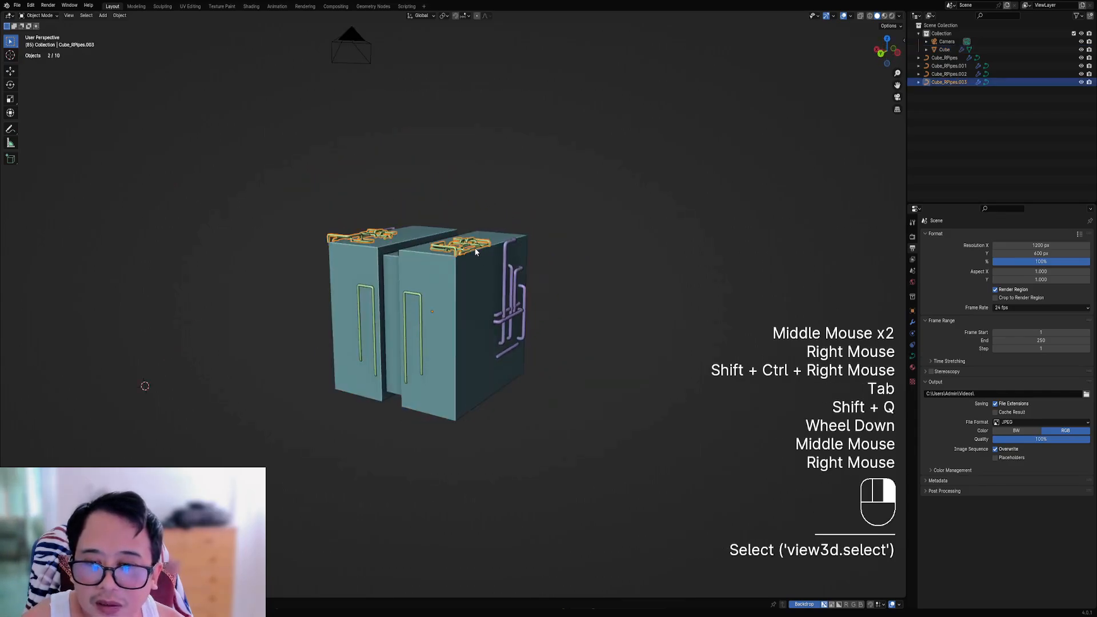
{"action": "key", "text": "x"}
{"action": "left_click", "coordinate": [476, 251]}
{"action": "left_click", "coordinate": [419, 298]}
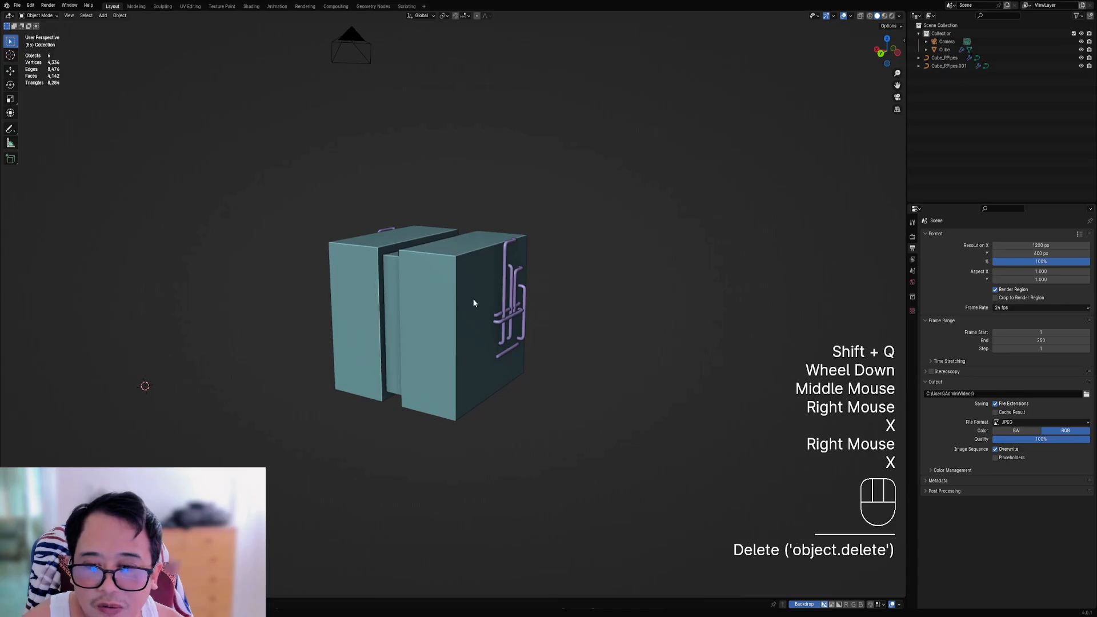
{"action": "right_click", "coordinate": [505, 301]}
{"action": "key", "text": "x"}
{"action": "left_click", "coordinate": [505, 300]}
Step: Delete the remaining tubes on the cube's underside and select the cube
{"action": "middle_click_drag", "start_coordinate": [505, 299], "coordinate": [457, 335]}
{"action": "right_click", "coordinate": [457, 335]}
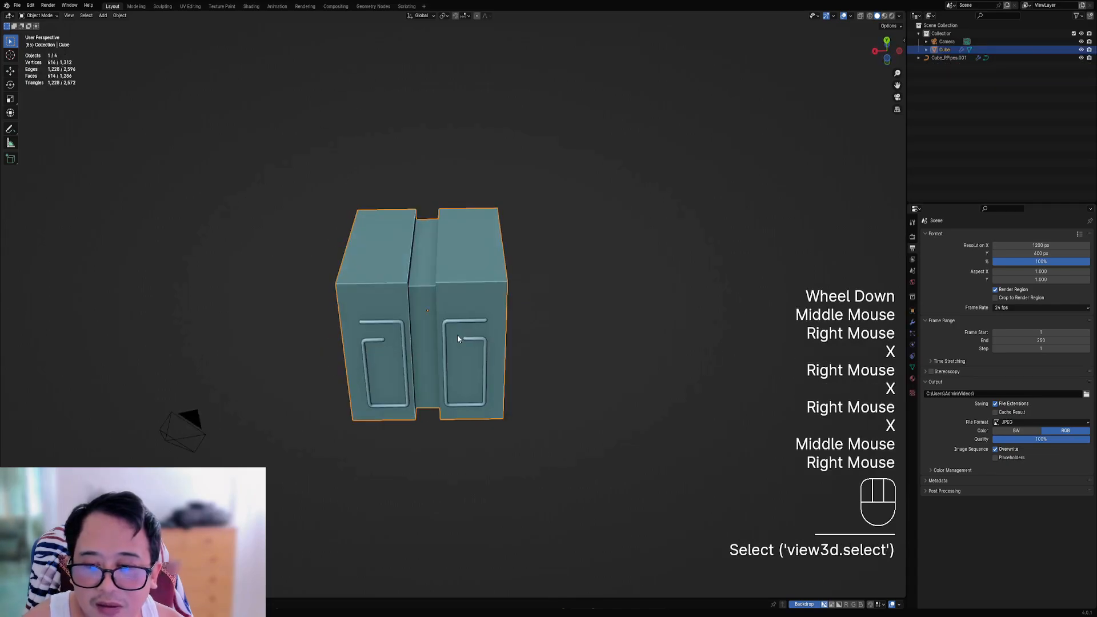
{"action": "right_click", "coordinate": [453, 326]}
{"action": "right_click", "coordinate": [452, 320]}
{"action": "key", "text": "x"}
{"action": "right_click", "coordinate": [458, 307]}
Step: Select the underside faces of the cube's editable half in face mode and return to Object Mode
{"action": "key", "text": "Tab"}
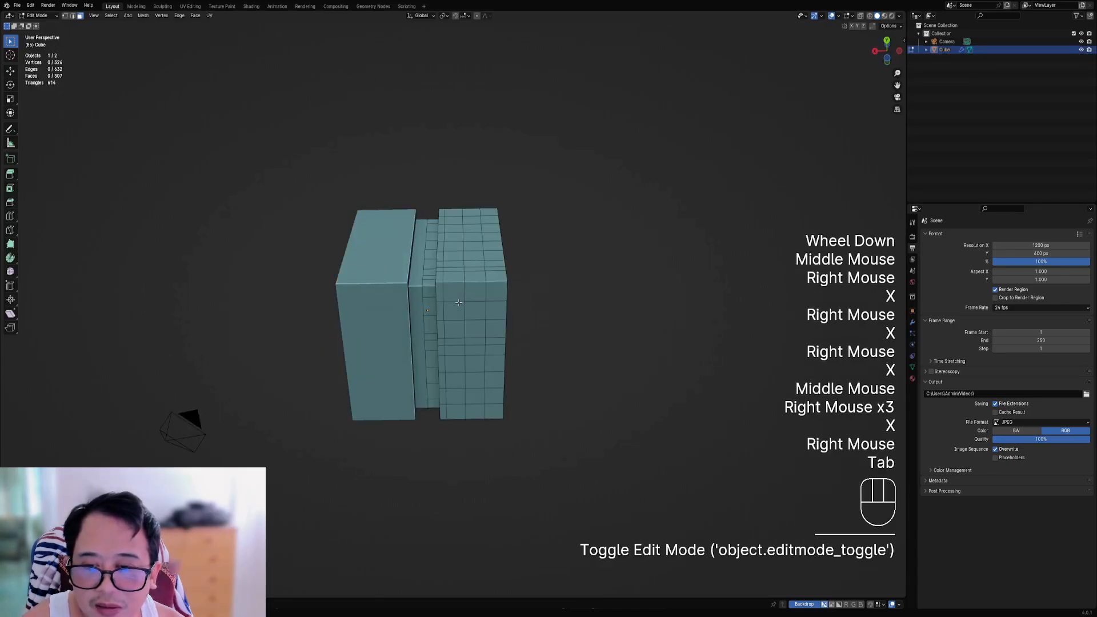
{"action": "key", "text": "Tab"}
{"action": "key", "text": "shift+q"}
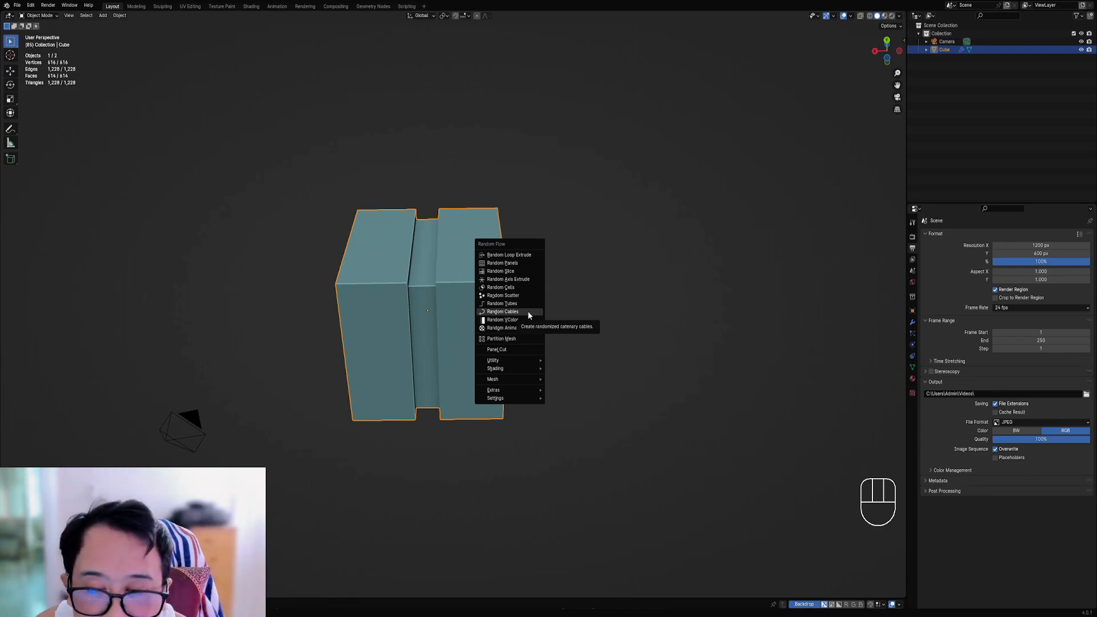
{"action": "key", "text": "Tab"}
{"action": "key", "text": "3"}
{"action": "right_click", "coordinate": [451, 305]}
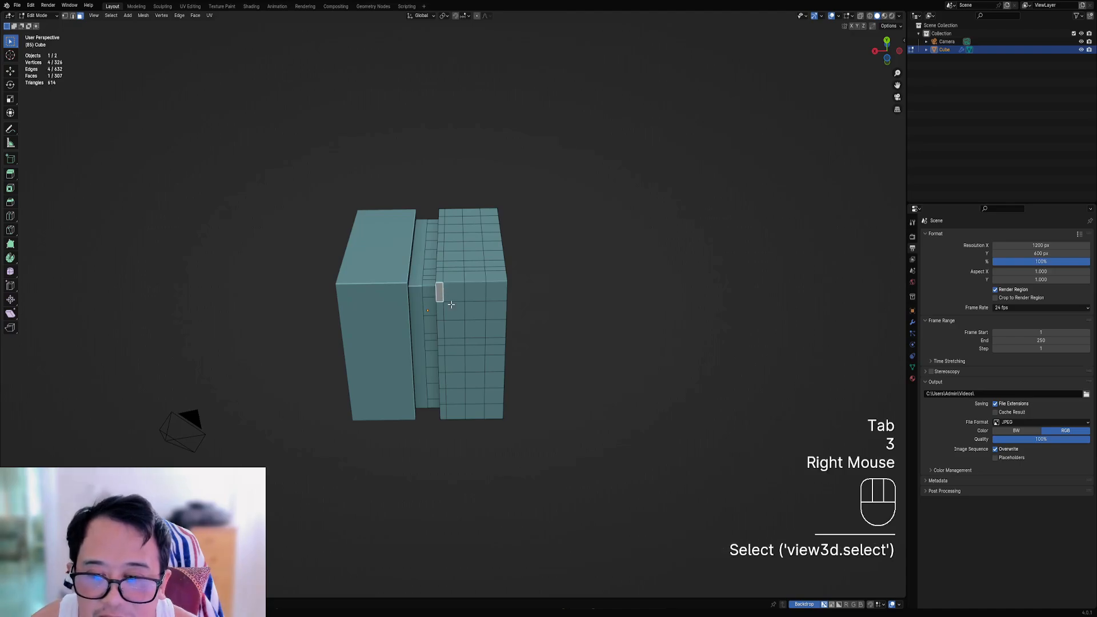
{"action": "right_click", "coordinate": [492, 416], "text": "ctrl+shift"}
{"action": "middle_click_drag", "start_coordinate": [493, 415], "coordinate": [541, 299]}
{"action": "scroll", "coordinate": [542, 298], "scroll_direction": "up", "scroll_amount": 2}
{"action": "key", "text": "Tab"}
{"action": "key", "text": "shift+q"}
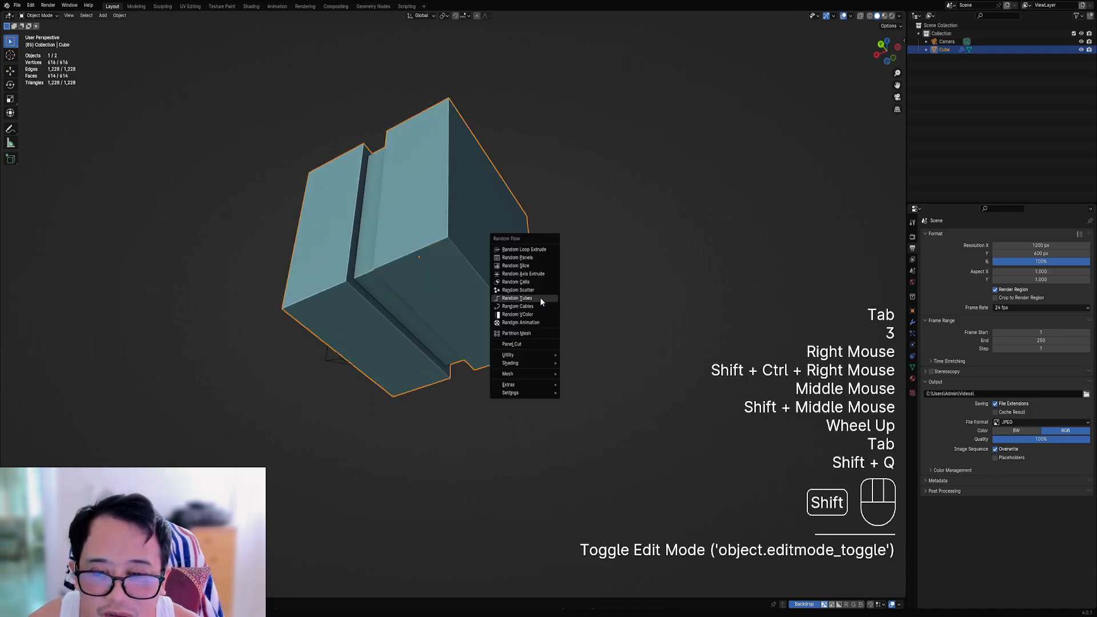
{"action": "left_click", "coordinate": [541, 299]}
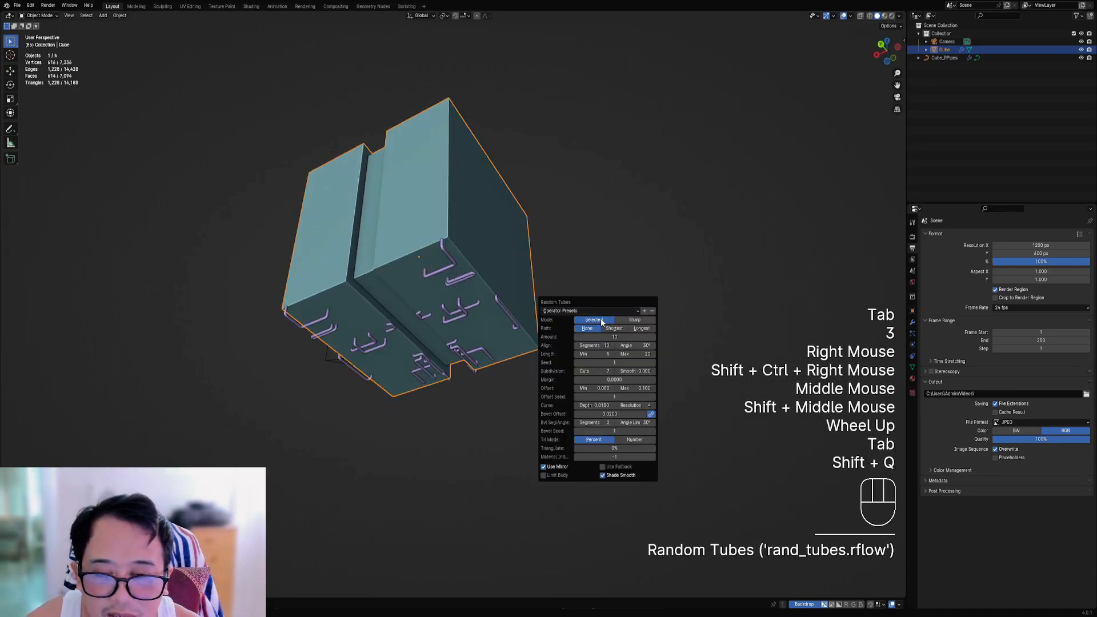
{"action": "key", "text": "ctrl+z"}
Step: Try Random Cables on the underside faces with the island limit at None, a maximum slack of 0.26 and the Curve cable type
{"action": "key", "text": "shift+q"}
{"action": "left_click", "coordinate": [506, 299]}
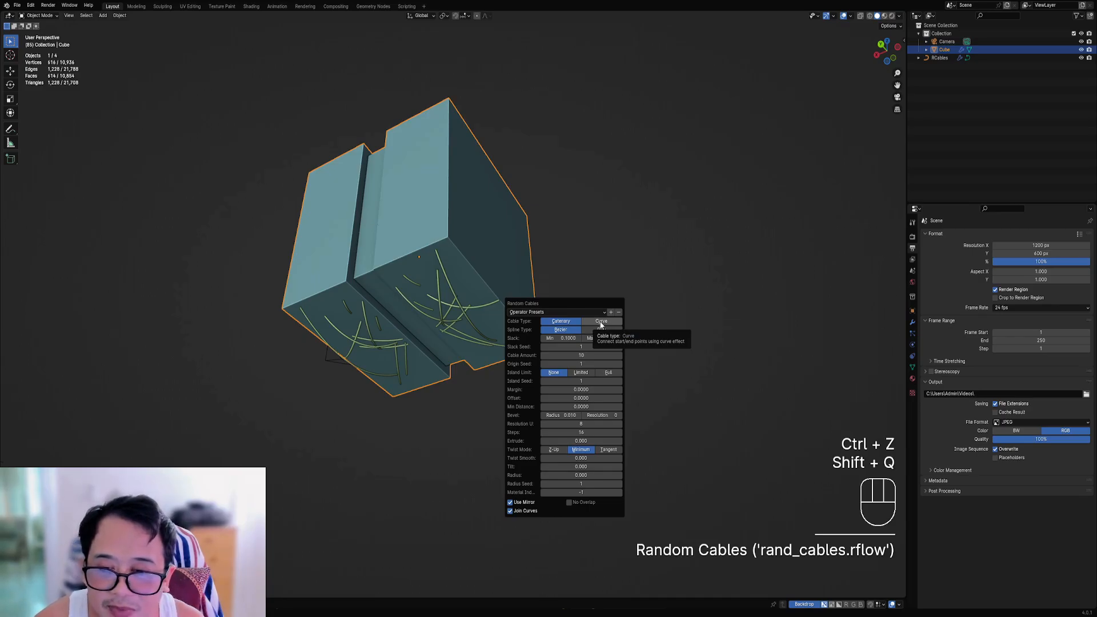
{"action": "left_click", "coordinate": [580, 374]}
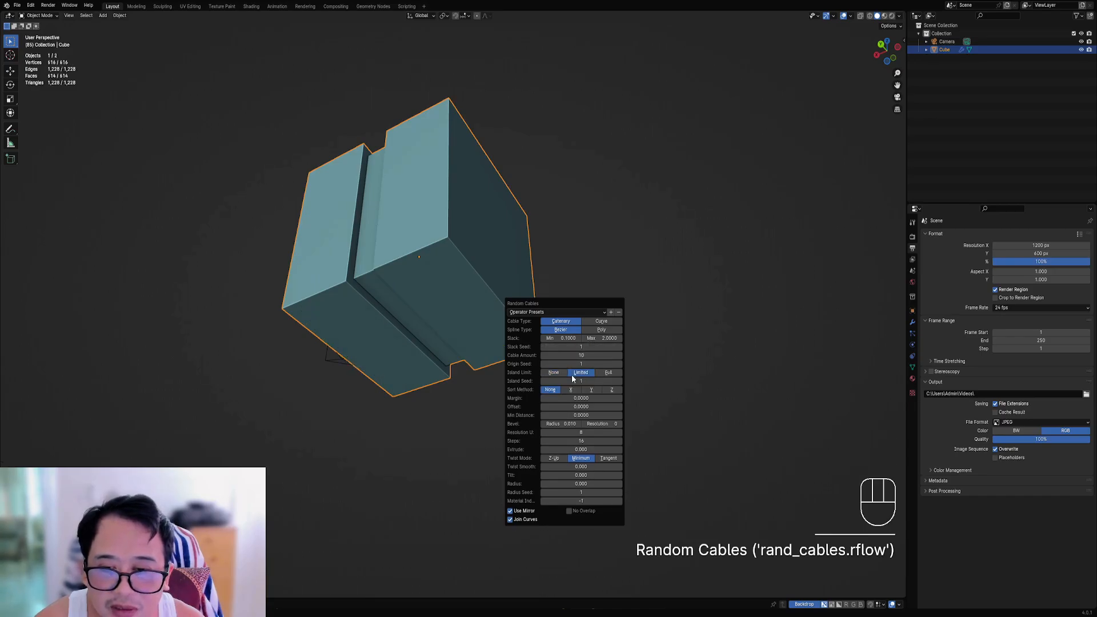
{"action": "left_click", "coordinate": [557, 373]}
{"action": "mouse_move", "coordinate": [598, 338]}
{"action": "left_mouse_down"}
{"action": "mouse_move", "coordinate": [635, 338]}
{"action": "mouse_move", "coordinate": [559, 338]}
{"action": "mouse_move", "coordinate": [634, 338]}
{"action": "mouse_move", "coordinate": [587, 338]}
{"action": "left_mouse_up"}
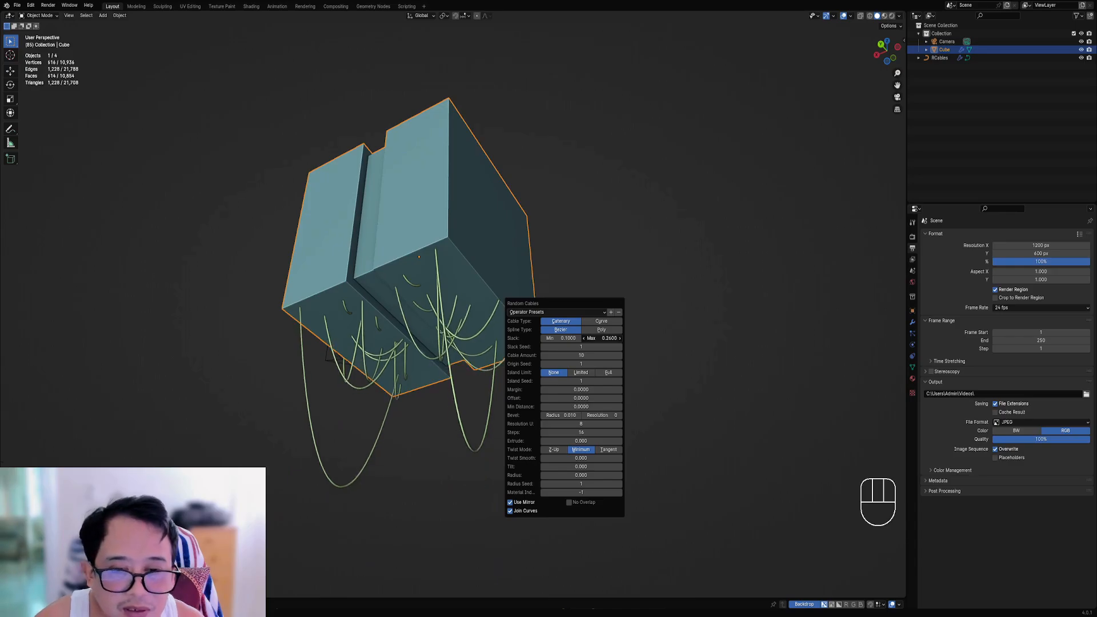
{"action": "left_click", "coordinate": [594, 323]}
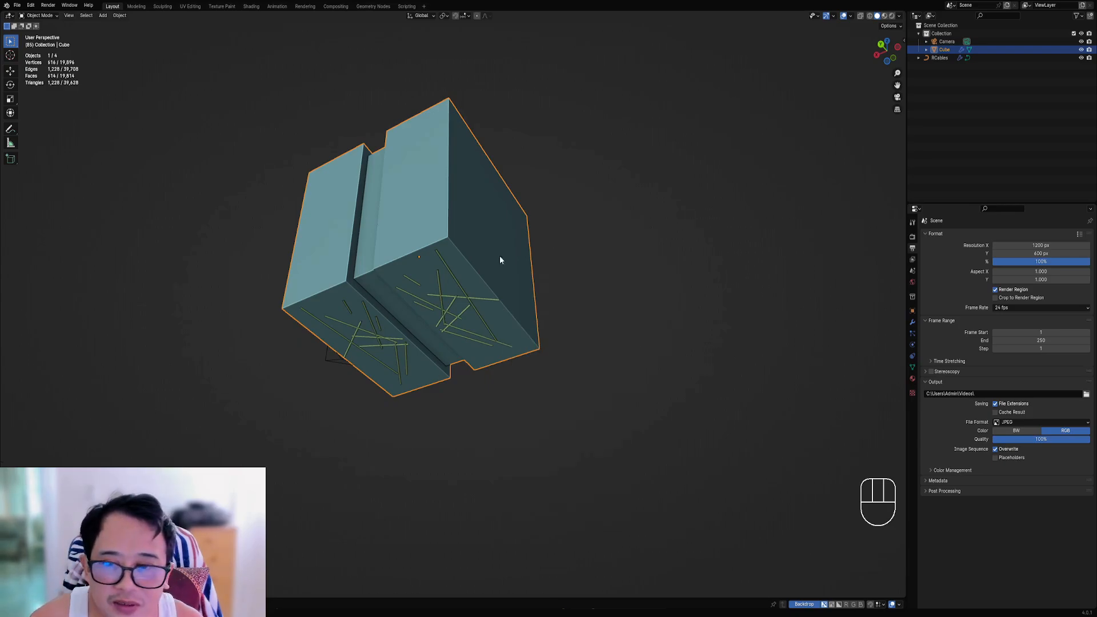
{"action": "key", "text": "ctrl+z"}
{"action": "right_click", "coordinate": [473, 284]}
{"action": "key", "text": "Tab"}
{"action": "key", "text": "Tab"}
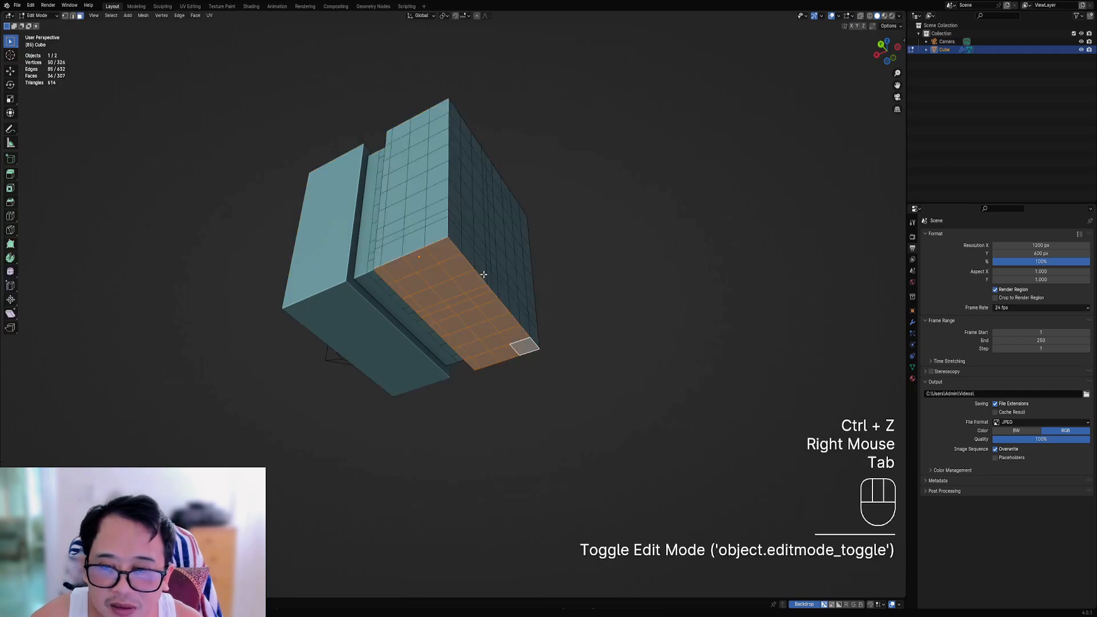
{"action": "scroll", "coordinate": [491, 274], "scroll_direction": "up", "scroll_amount": 2}
{"action": "key", "text": "shift+q"}
{"action": "mouse_move", "coordinate": [471, 321]}
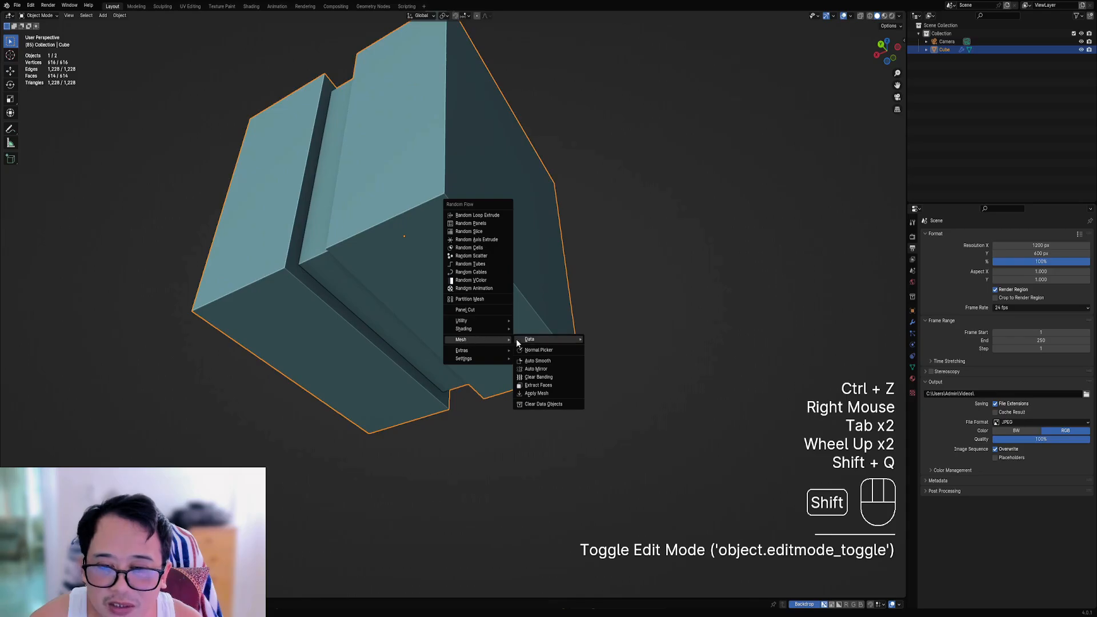
{"action": "left_click", "coordinate": [549, 351]}
{"action": "key", "text": "Tab"}
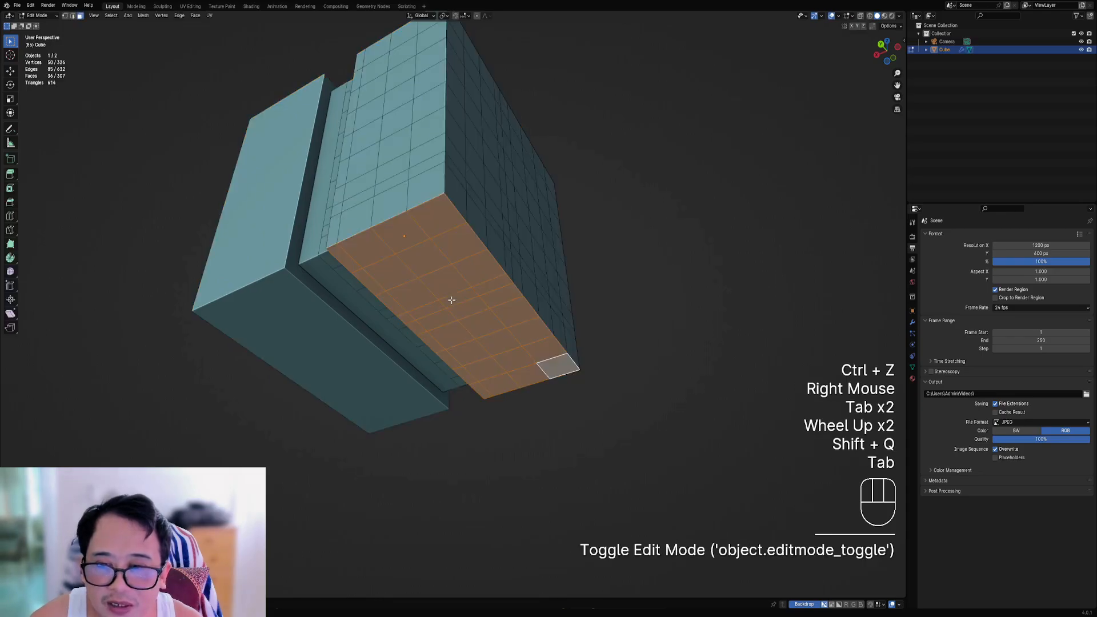
{"action": "key", "text": "Tab"}
Step: Generate Curve-type Random Cables on the underside faces with a maximum normal offset of 1.0 and inspect them from several angles
{"action": "key", "text": "shift+q"}
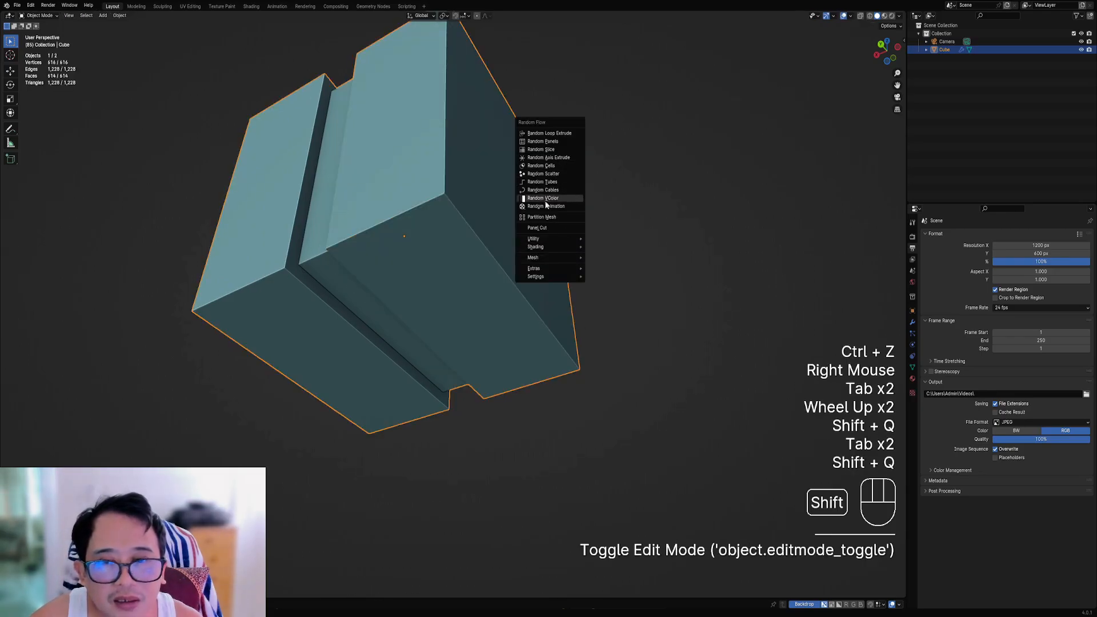
{"action": "mouse_move", "coordinate": [549, 241]}
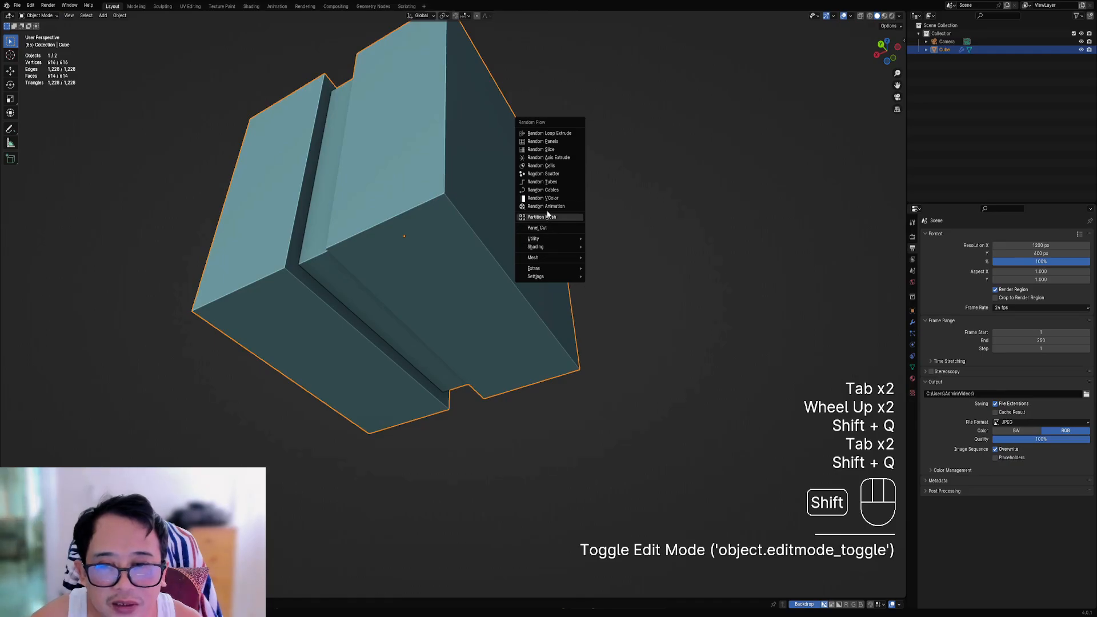
{"action": "left_click", "coordinate": [546, 189]}
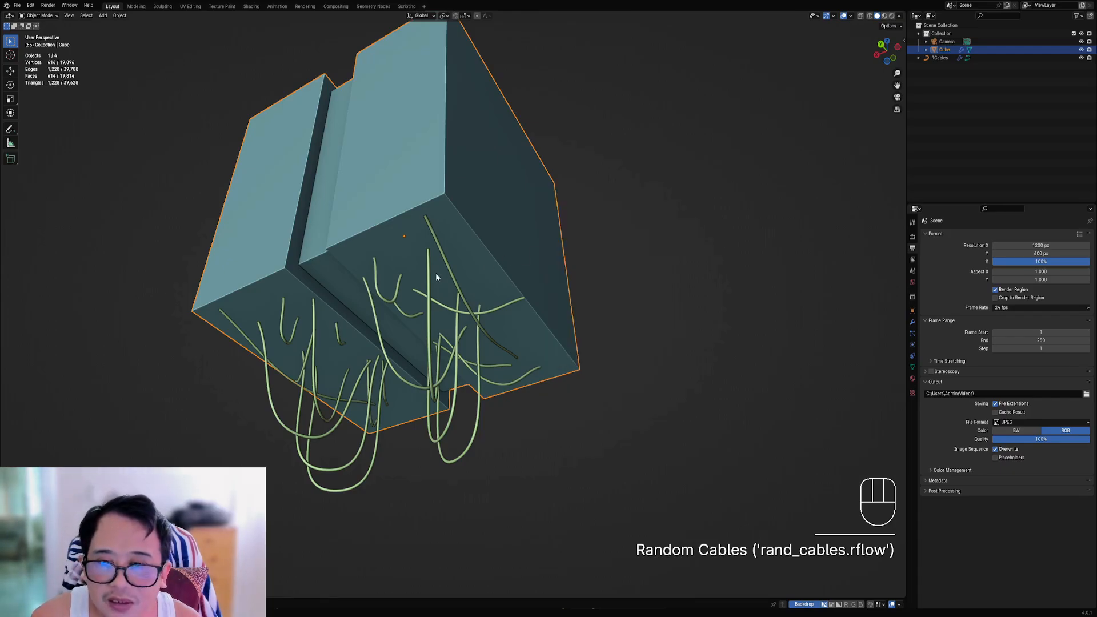
{"action": "middle_click_drag", "start_coordinate": [436, 273], "coordinate": [425, 271]}
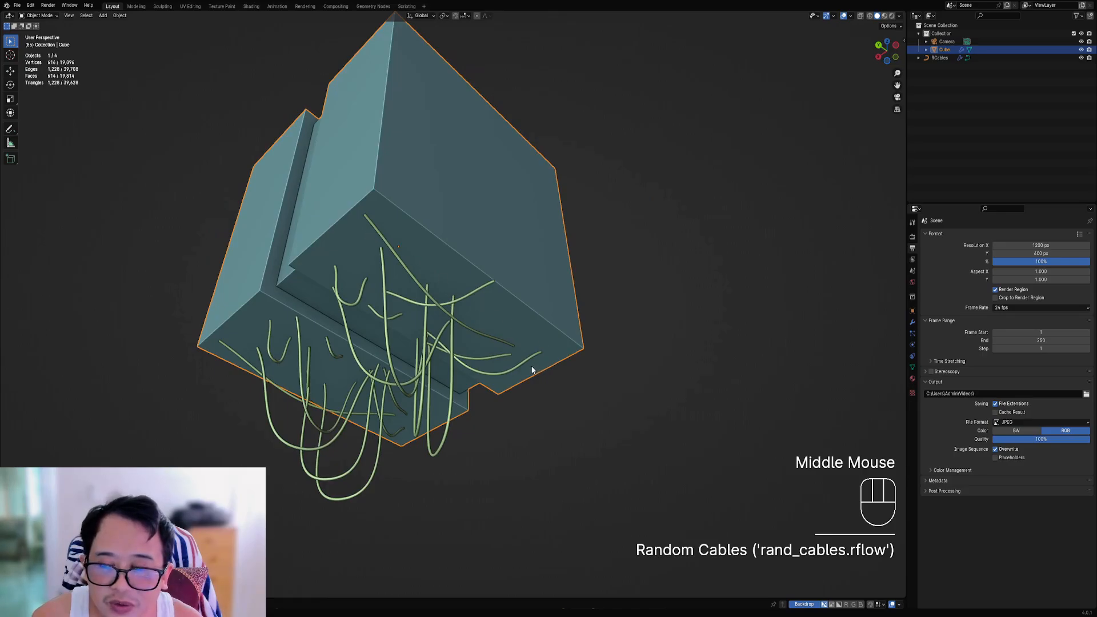
{"action": "middle_click_drag", "start_coordinate": [425, 314], "coordinate": [471, 289]}
{"action": "scroll", "coordinate": [467, 284], "scroll_direction": "down", "scroll_amount": 2}
{"action": "scroll", "coordinate": [516, 338], "scroll_direction": "up", "scroll_amount": 1}
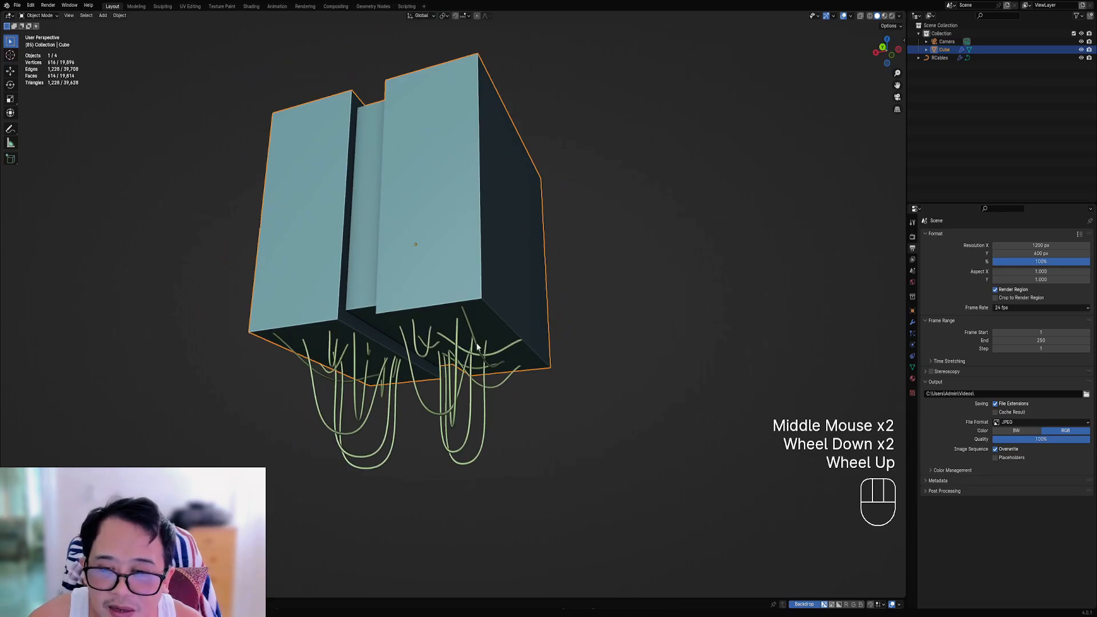
Step: Delete the cables hanging from the cube's underside
{"action": "right_click", "coordinate": [477, 347]}
{"action": "key", "text": "x"}
{"action": "left_click", "coordinate": [478, 344]}
{"action": "right_click", "coordinate": [489, 331]}
{"action": "key", "text": "Tab"}
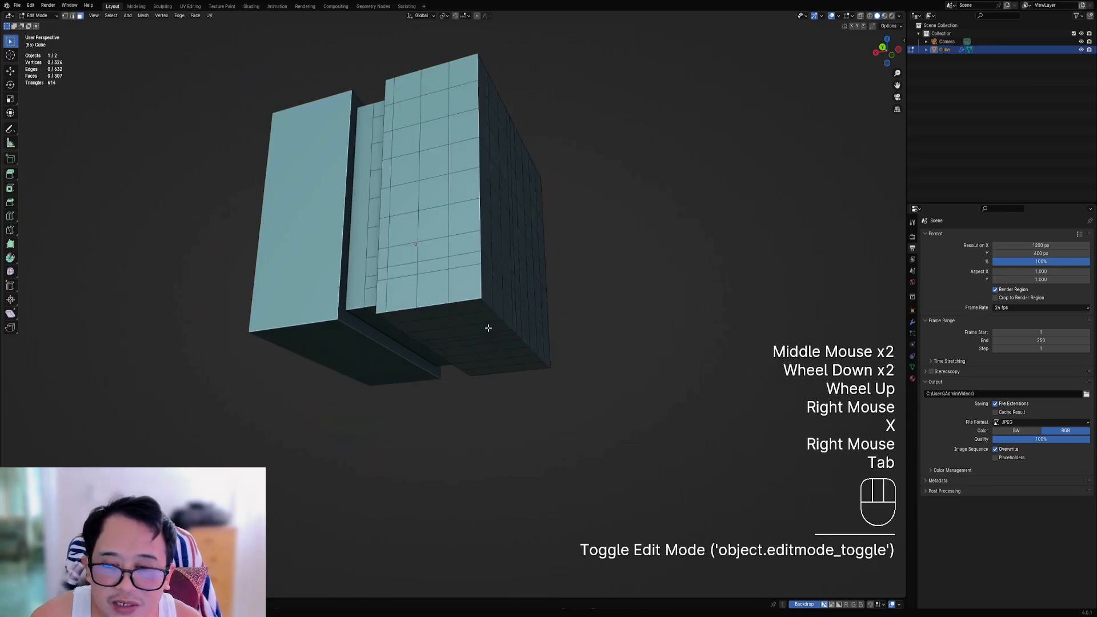
{"action": "right_click", "coordinate": [393, 316]}
{"action": "key", "text": "Tab"}
{"action": "key", "text": "shift+q"}
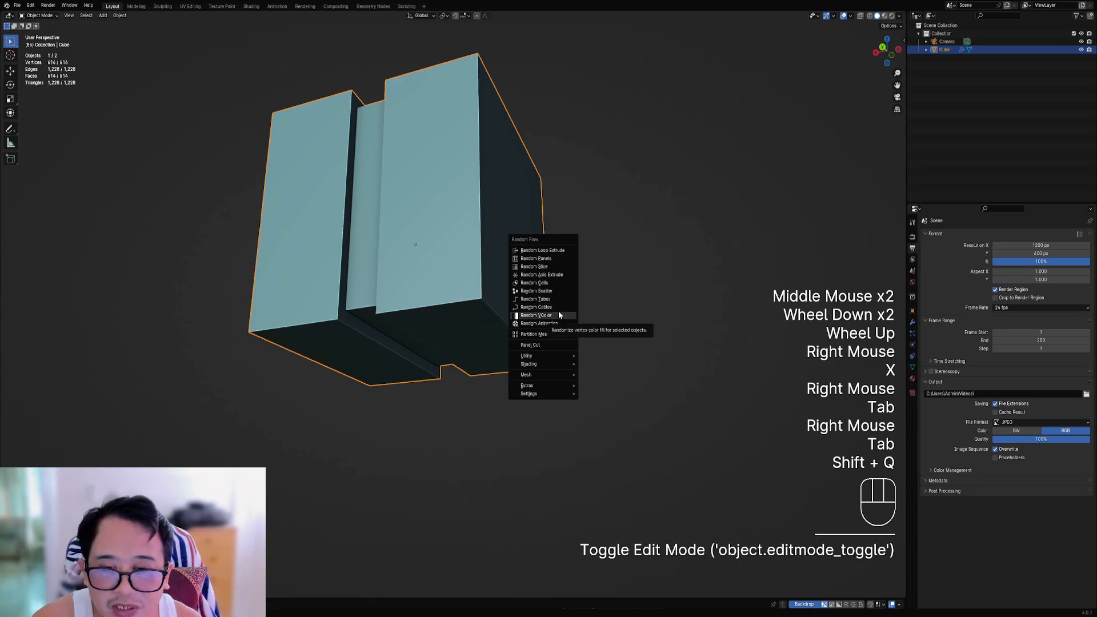
{"action": "left_click", "coordinate": [558, 307]}
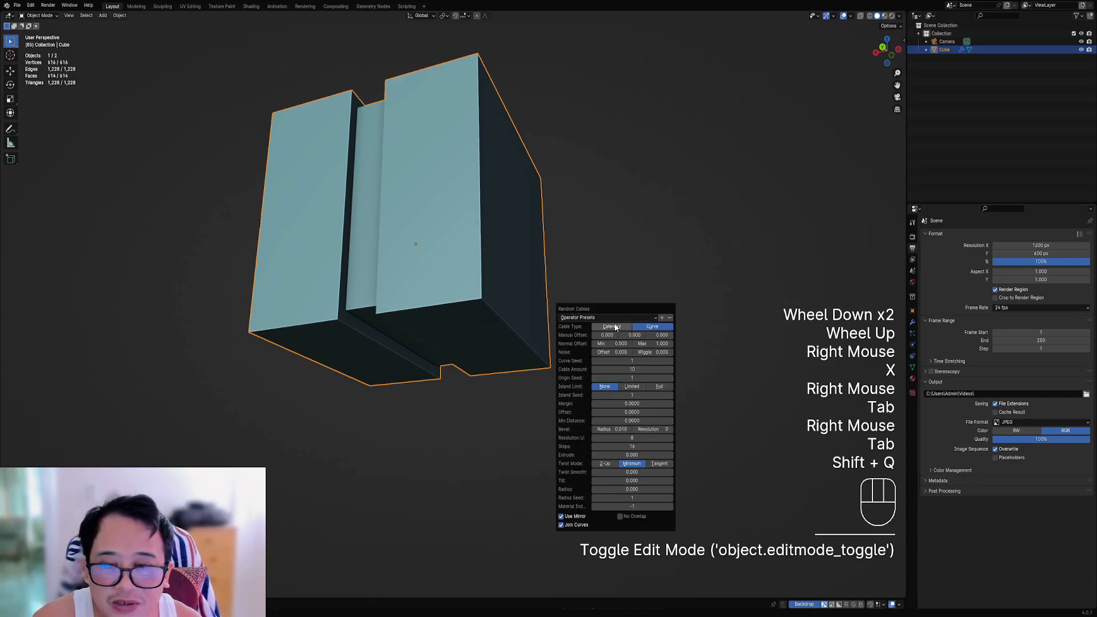
{"action": "middle_click_drag", "start_coordinate": [418, 355], "coordinate": [459, 207]}
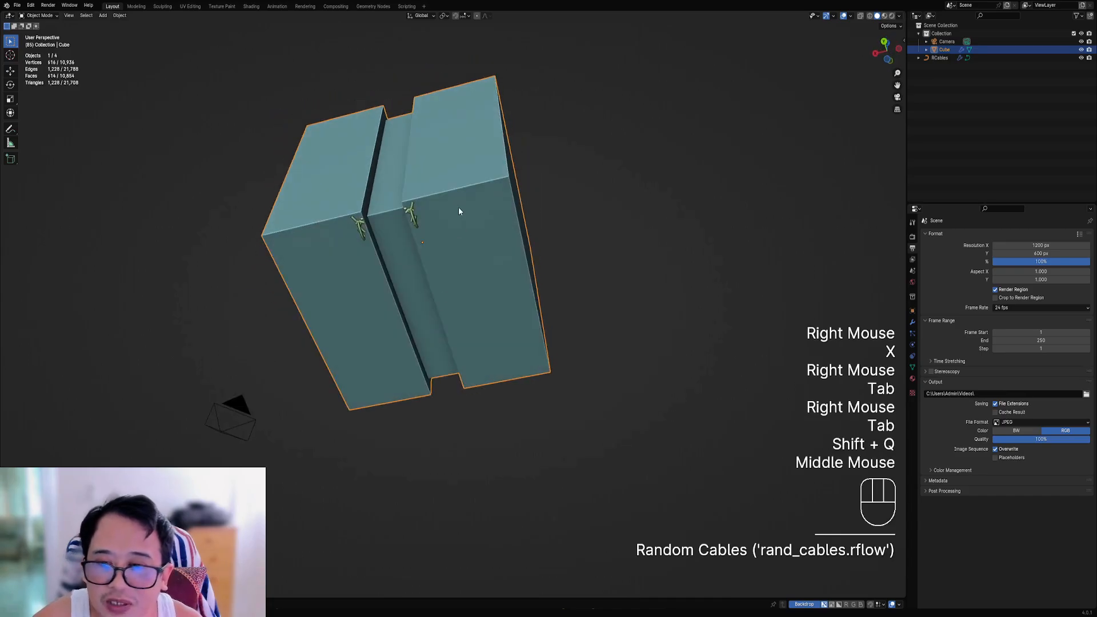
{"action": "key", "text": "ctrl+z"}
Step: Reselect the full block of underside faces, including the end row, and return to Object Mode
{"action": "key", "text": "Tab"}
{"action": "right_click", "coordinate": [419, 210]}
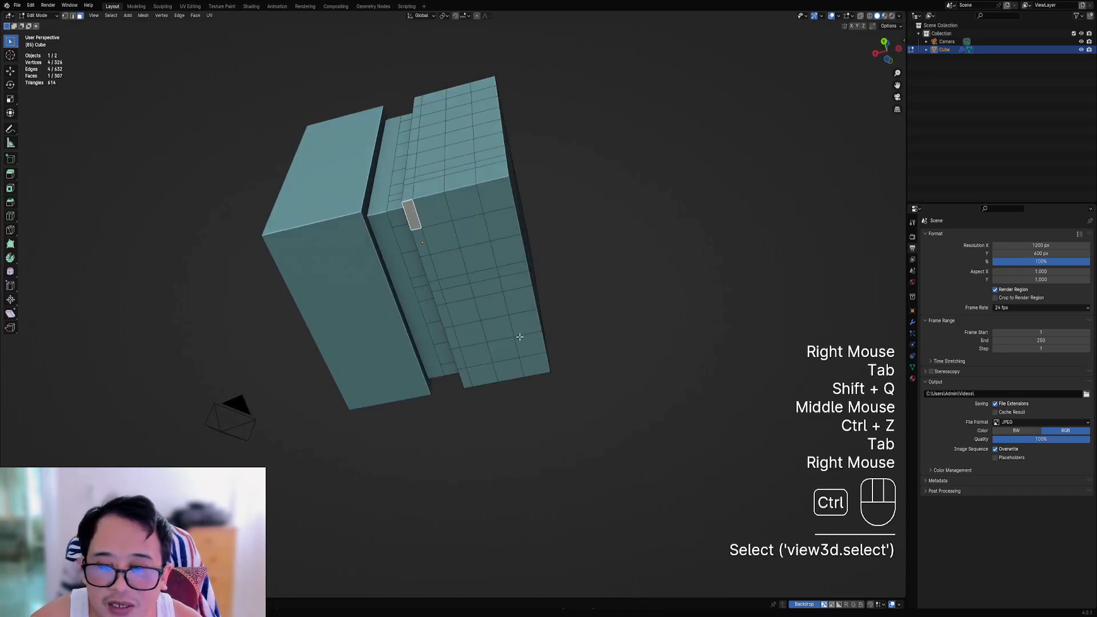
{"action": "right_click", "coordinate": [526, 353], "text": "ctrl+shift"}
{"action": "right_click", "coordinate": [534, 369], "text": "shift"}
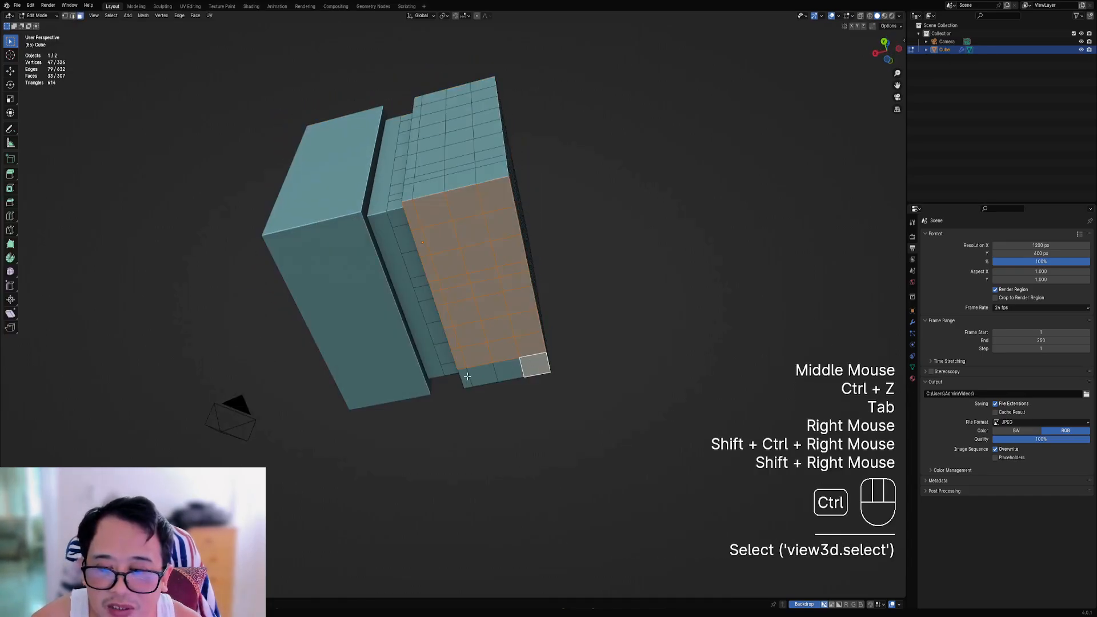
{"action": "right_click", "coordinate": [464, 378], "text": "ctrl"}
{"action": "key", "text": "Tab"}
Step: Try Random Cables on the reselected underside faces, comparing the Catenary and Curve cable types
{"action": "key", "text": "shift+q"}
{"action": "left_click", "coordinate": [580, 235]}
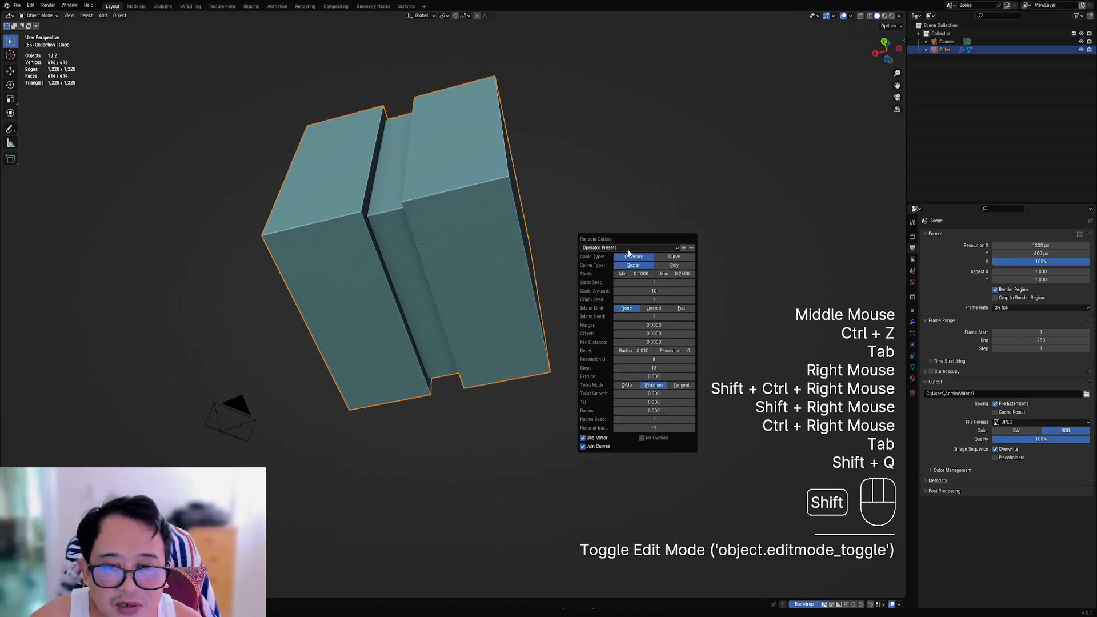
{"action": "left_click", "coordinate": [663, 256]}
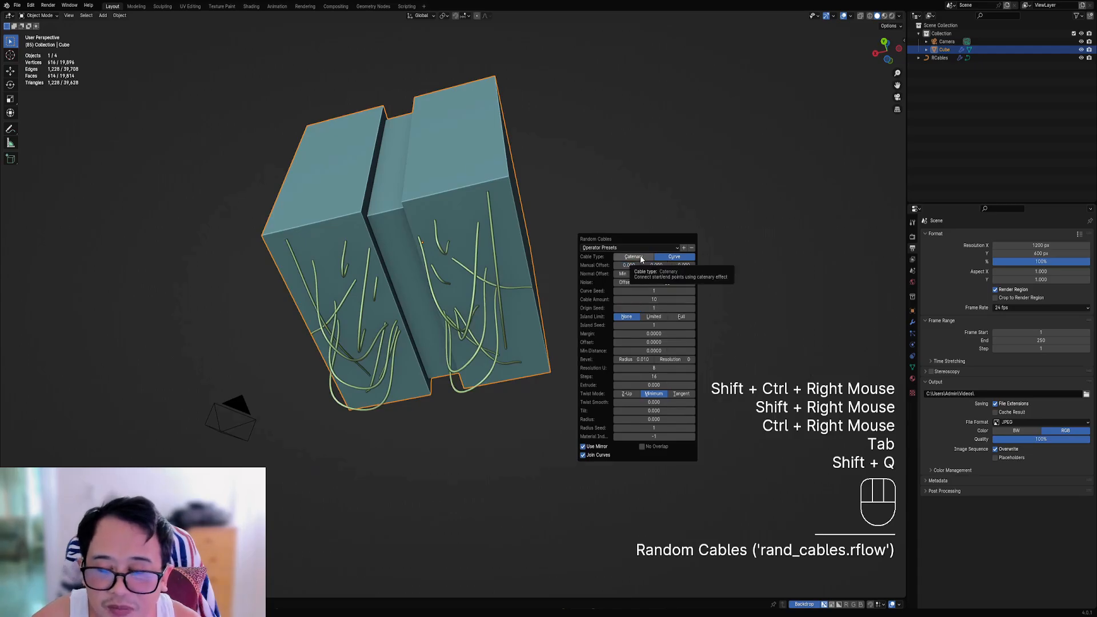
{"action": "left_click", "coordinate": [640, 258]}
{"action": "middle_click_drag", "start_coordinate": [373, 313], "coordinate": [535, 276]}
{"action": "key", "text": "ctrl+z"}
Step: Run Random VColor on the cube to fill it with a random vertex color
{"action": "key", "text": "Tab"}
{"action": "key", "text": "Tab"}
{"action": "key", "text": "shift+q"}
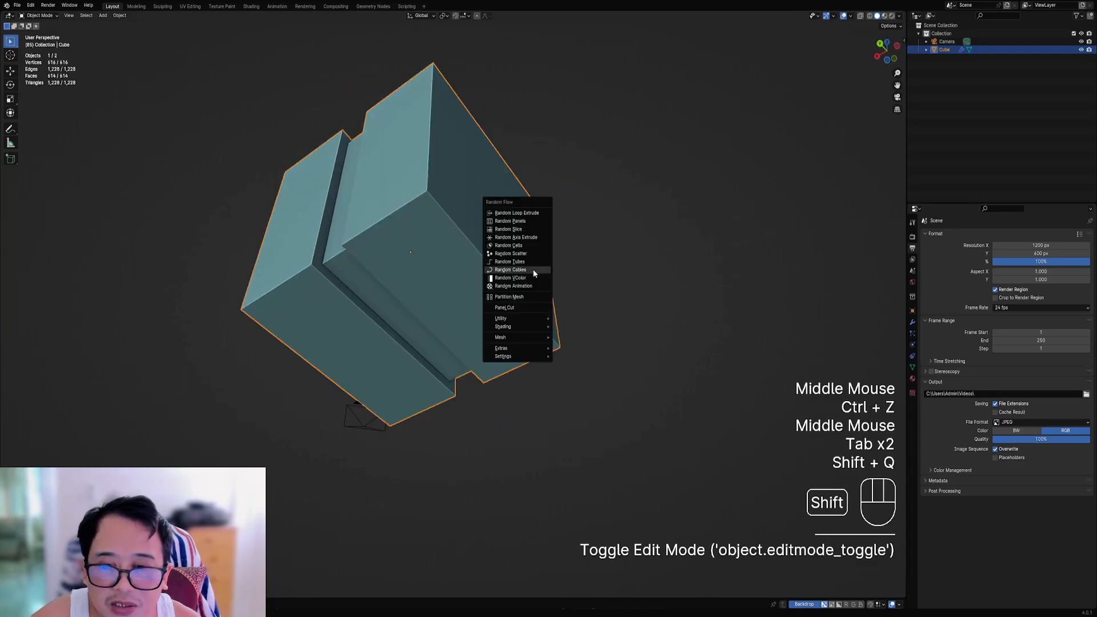
{"action": "left_click", "coordinate": [532, 278]}
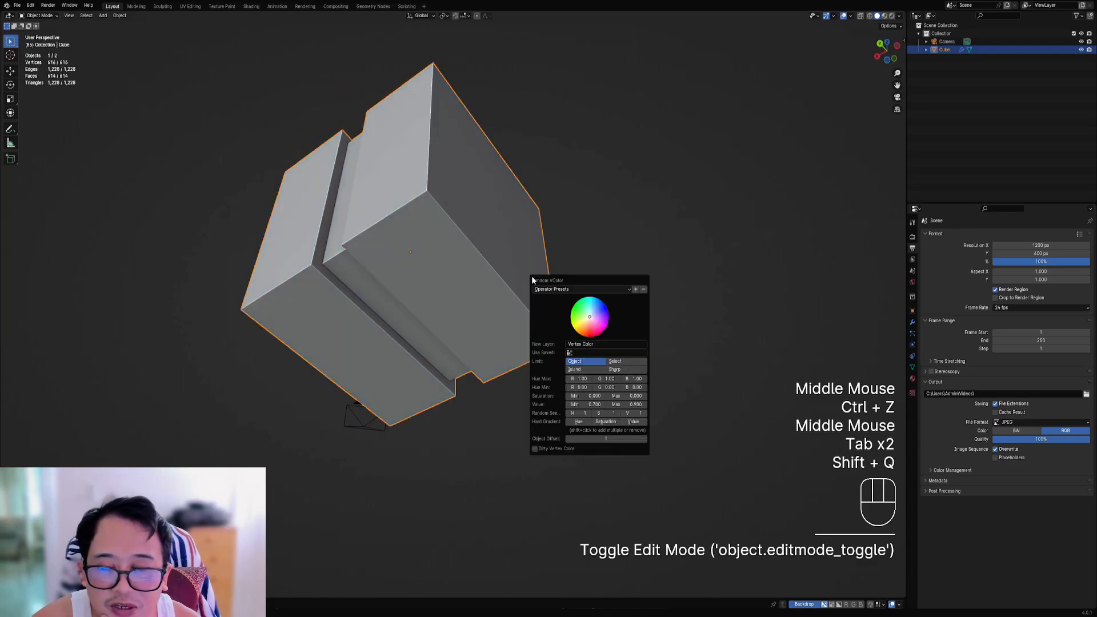
Step: Look through the Random VColor operator presets and undo the last change to the cube
{"action": "left_click", "coordinate": [558, 290]}
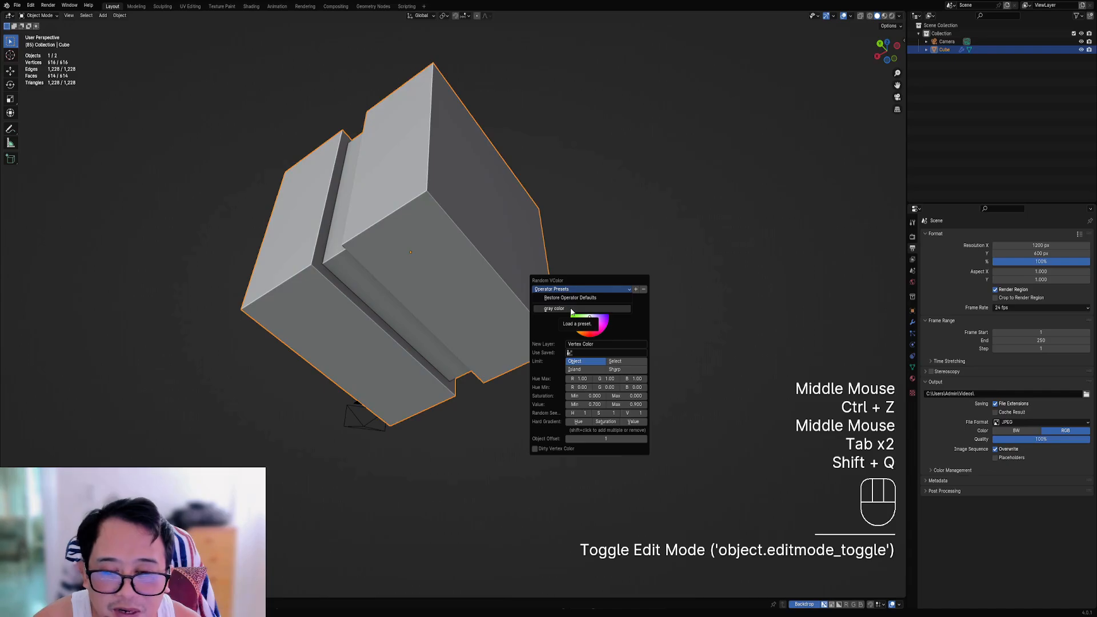
{"action": "key", "text": "ctrl+z"}
{"action": "key", "text": "Tab"}
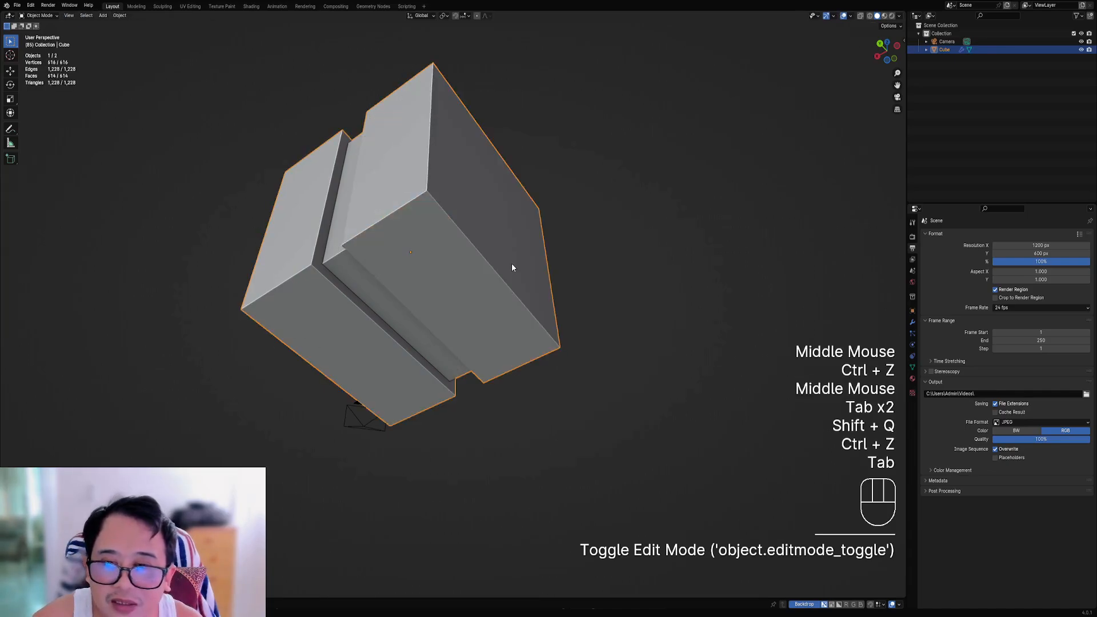
Step: Run Random Animation on the cube with Axis type, Rotate animation and Repetitive mode about its origin, varying the rotation seed
{"action": "key", "text": "shift+q"}
{"action": "left_click", "coordinate": [512, 266]}
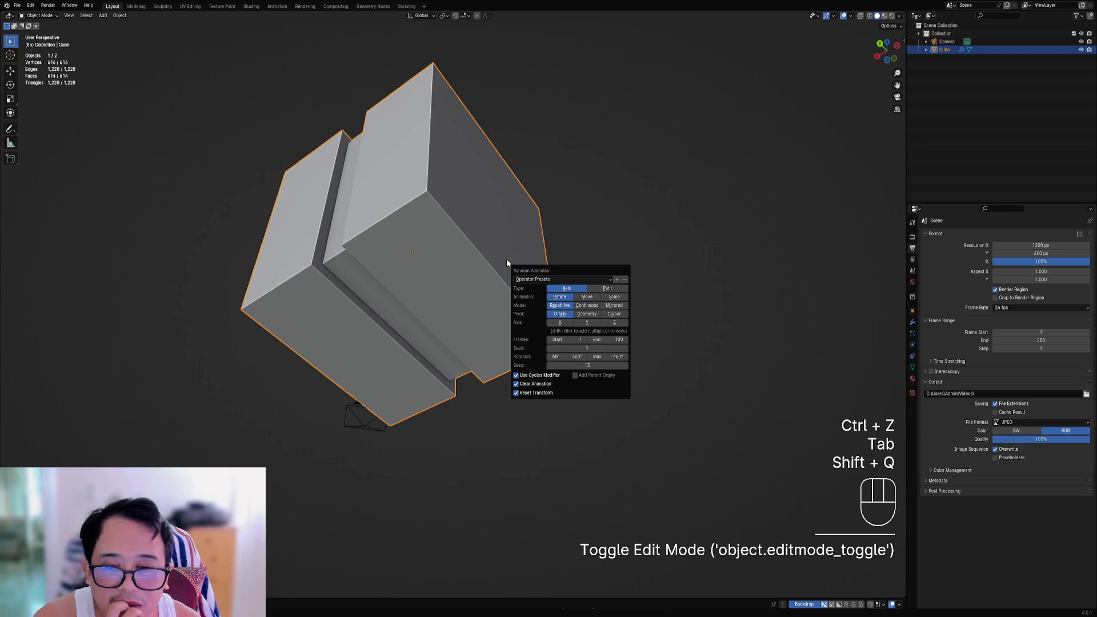
{"action": "left_click_drag", "start_coordinate": [575, 365], "coordinate": [547, 365]}
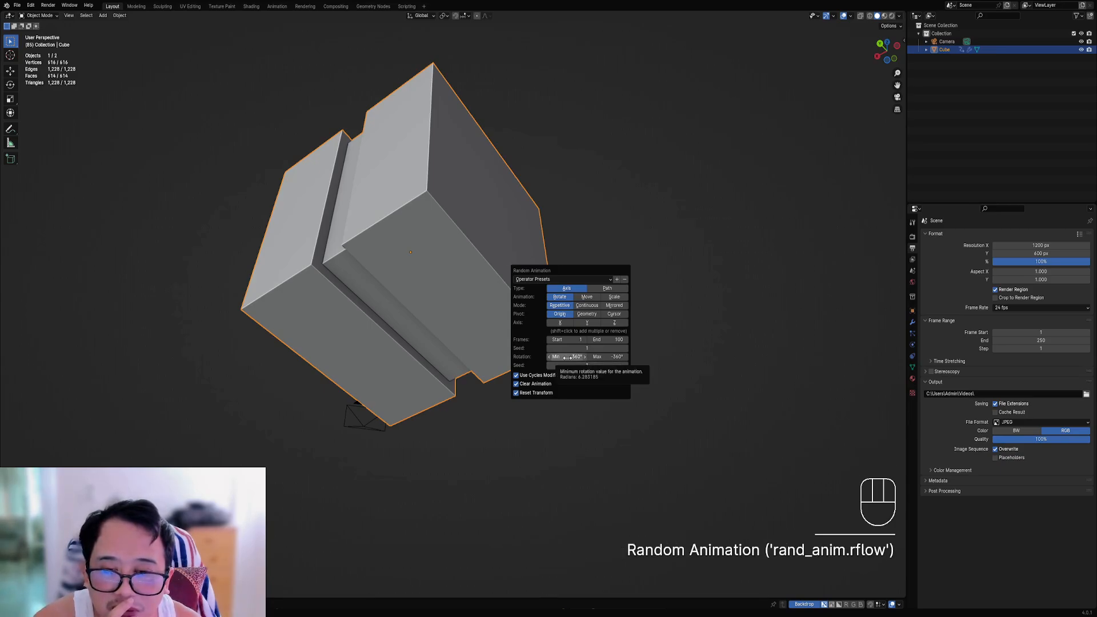
{"action": "scroll", "coordinate": [465, 327], "scroll_direction": "down", "scroll_amount": 2}
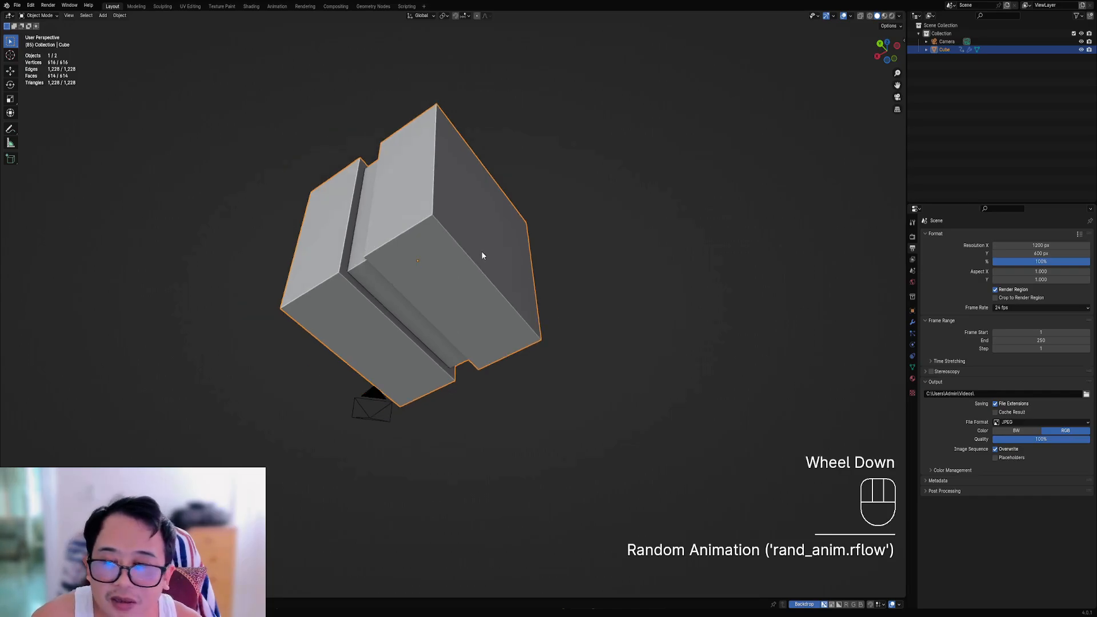
{"action": "middle_click_drag", "start_coordinate": [482, 254], "coordinate": [527, 255]}
Step: Review the remaining Random Flow tools, from Panel Cut to the mesh tools and utilities such as Quick Displacement
{"action": "key", "text": "shift+q"}
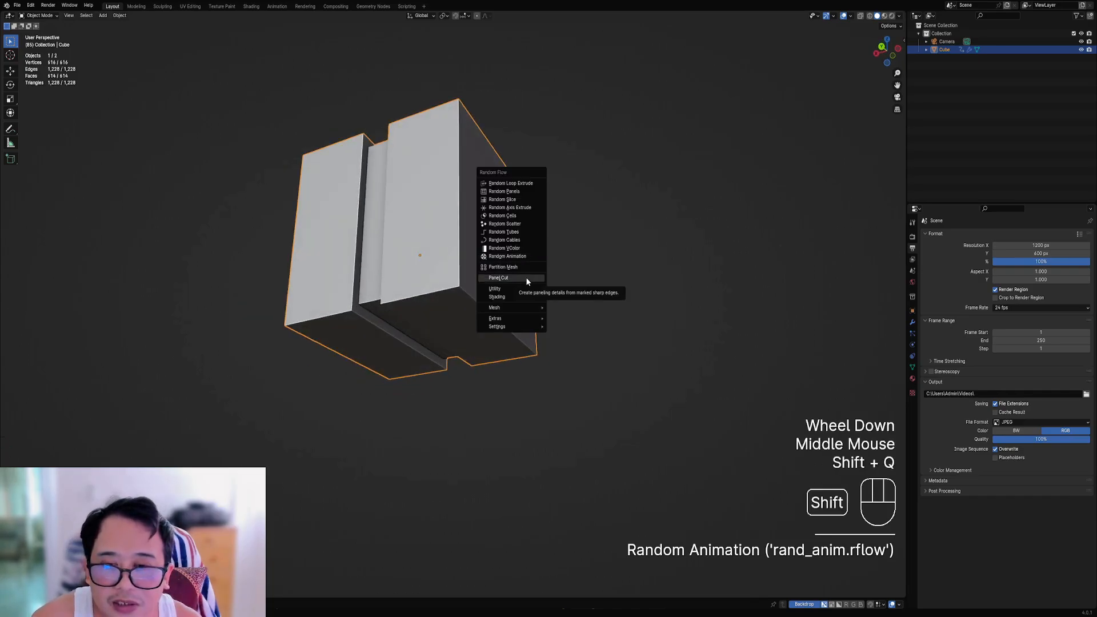
{"action": "mouse_move", "coordinate": [528, 289]}
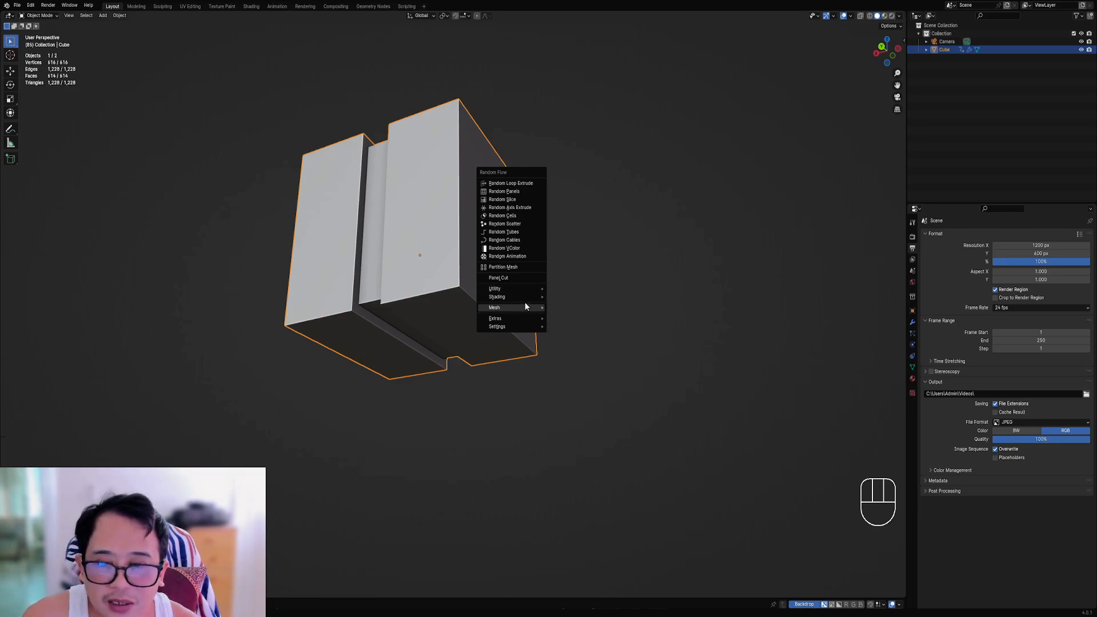
{"action": "mouse_move", "coordinate": [512, 309]}
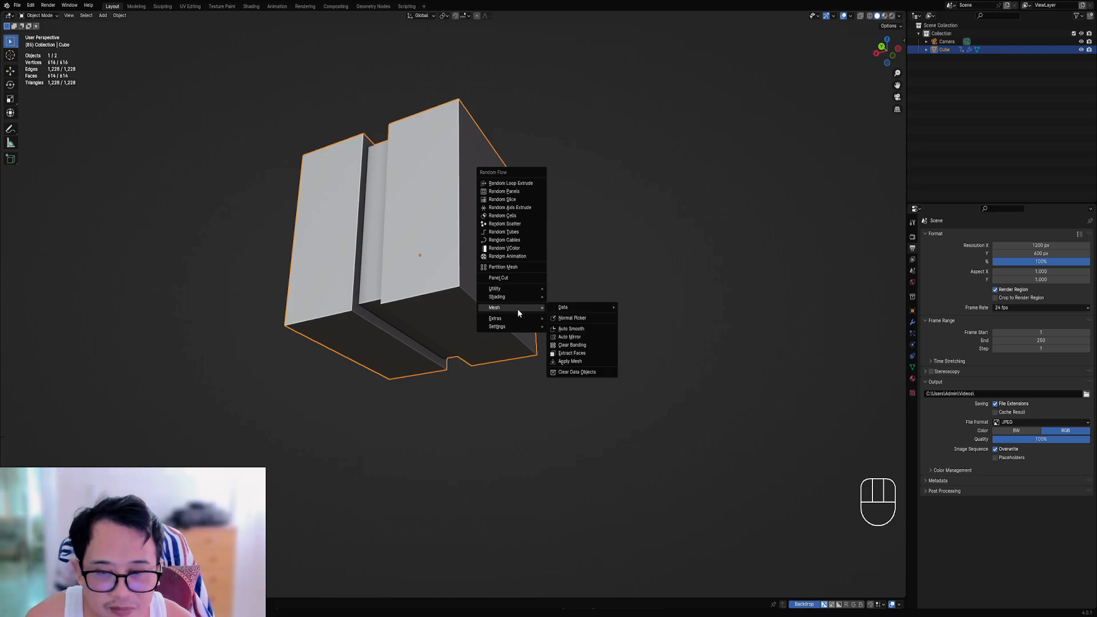
{"action": "mouse_move", "coordinate": [581, 308]}
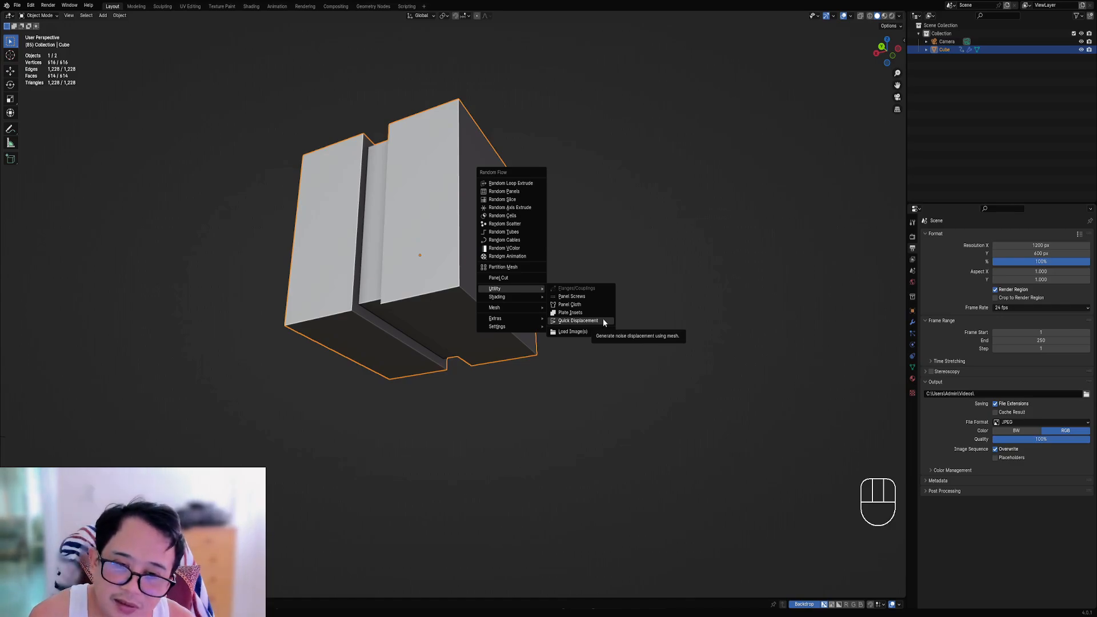
{"action": "left_click", "coordinate": [570, 320]}
{"action": "left_click_drag", "start_coordinate": [589, 323], "coordinate": [611, 224]}
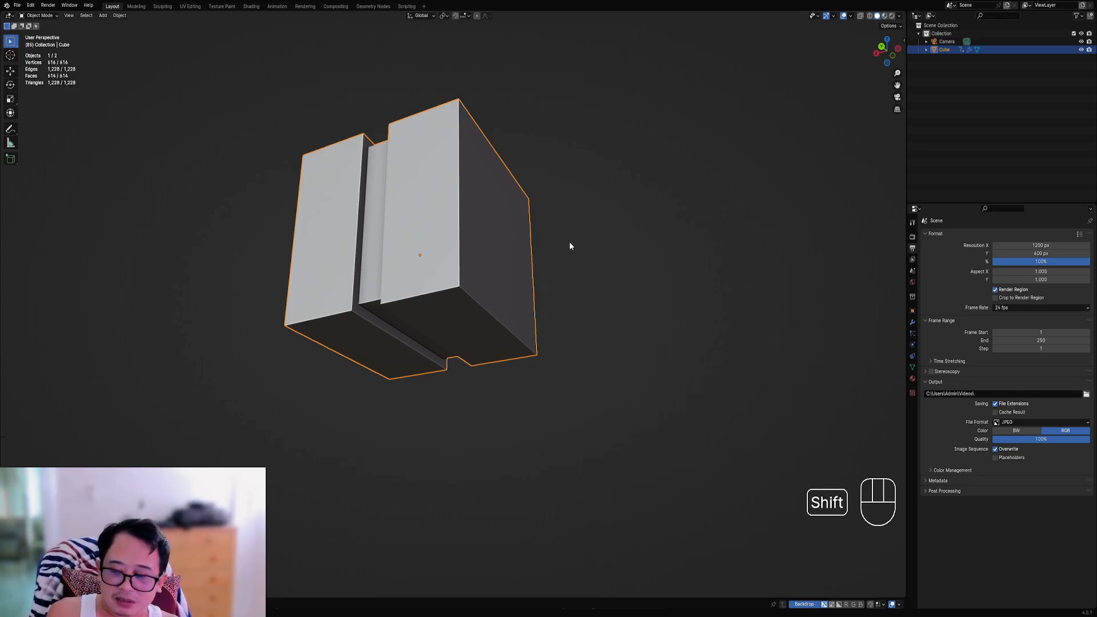
Step: Examine the Random Panels settings for the cube and close them without adjusting anything
{"action": "key", "text": "shift+q"}
{"action": "key", "text": "shift+q"}
{"action": "mouse_move", "coordinate": [590, 391]}
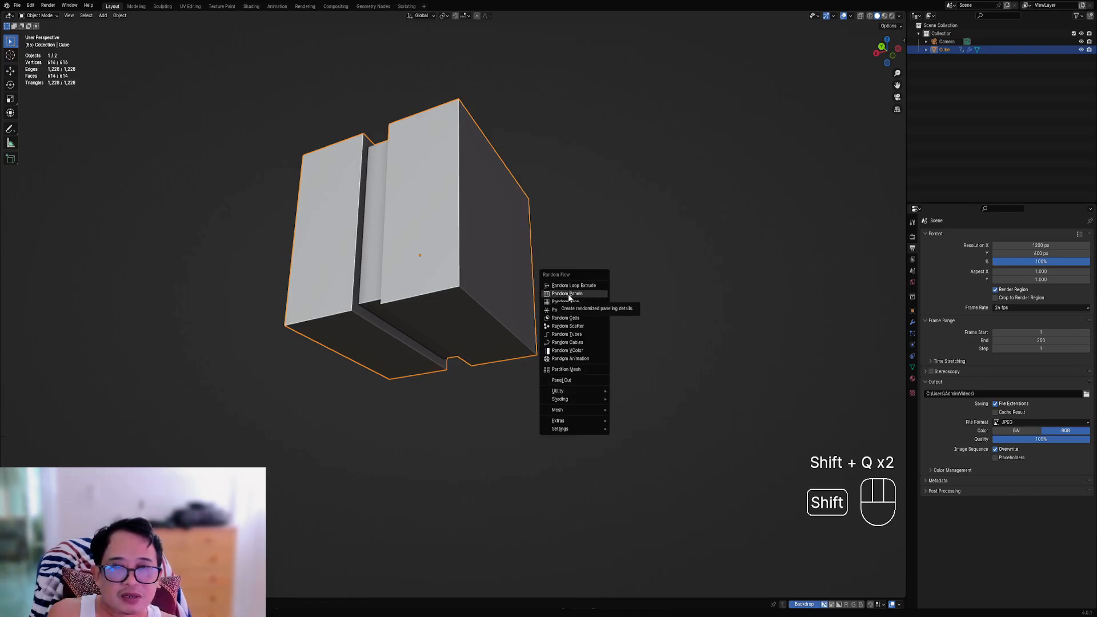
{"action": "left_click", "coordinate": [568, 294]}
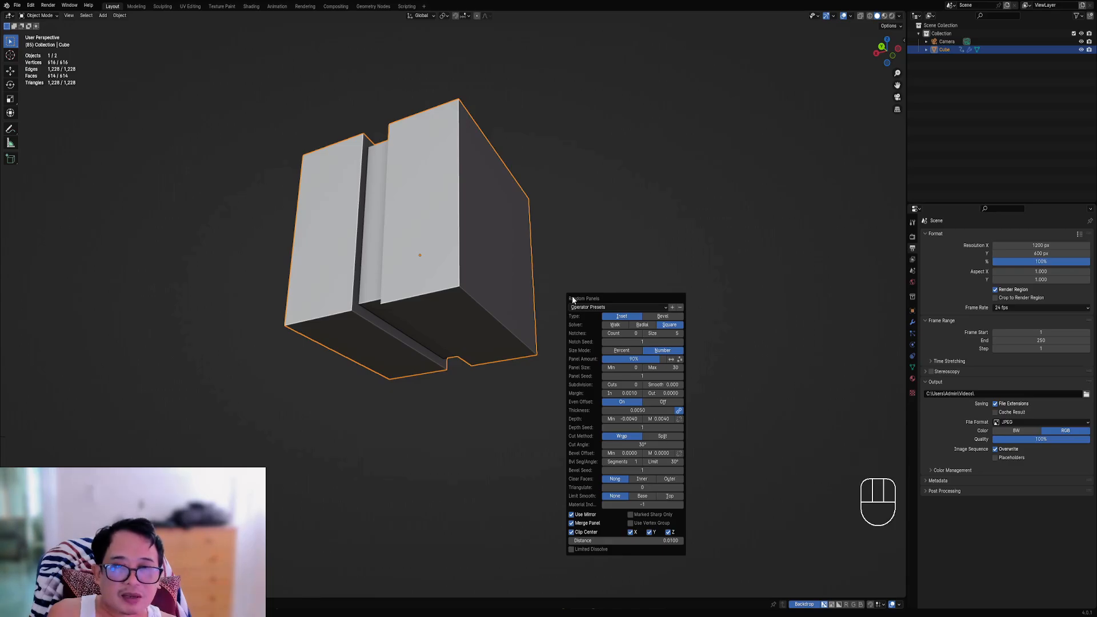
{"action": "key", "text": "shift+q"}
{"action": "left_click", "coordinate": [677, 250]}
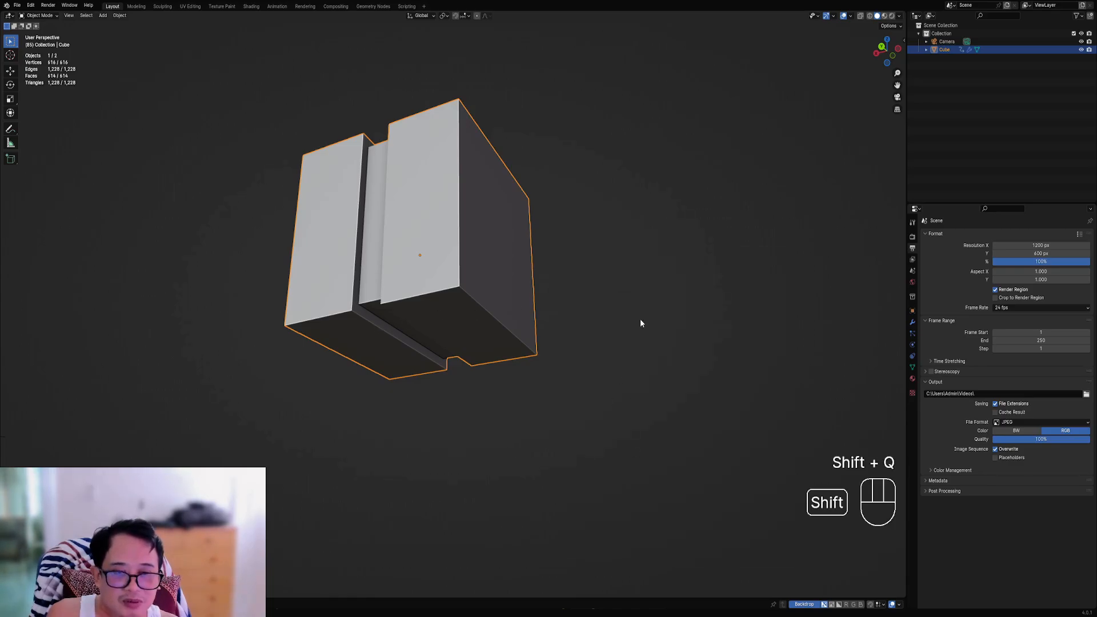
{"action": "key", "text": "shift+q"}
{"action": "left_click", "coordinate": [673, 289]}
{"action": "key", "text": "shift+q"}
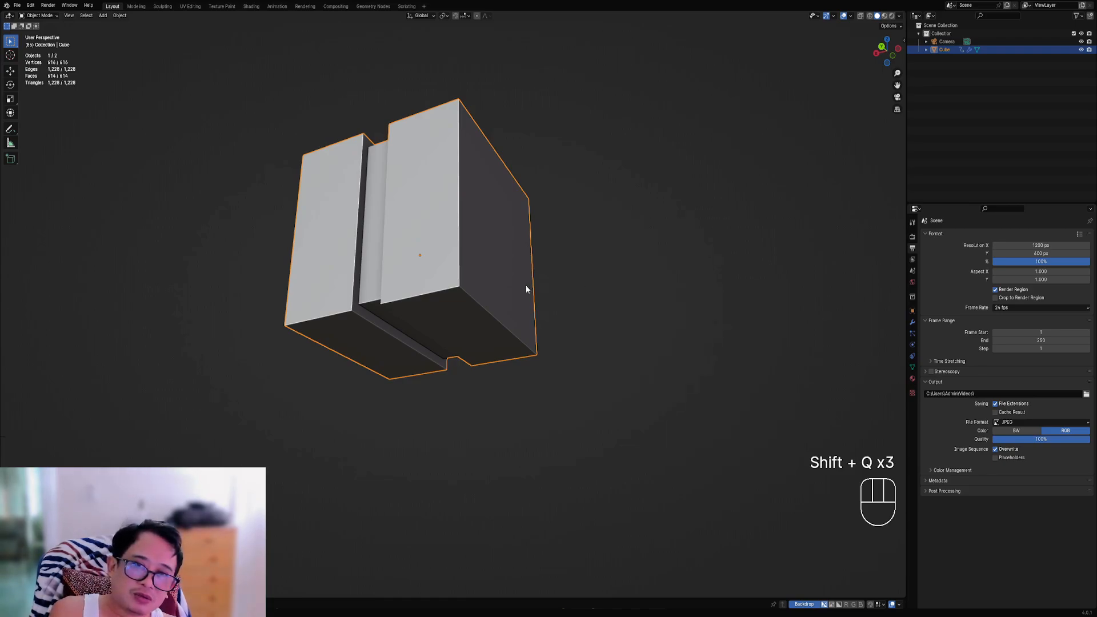
{"action": "middle_click_drag", "start_coordinate": [525, 285], "coordinate": [551, 316]}
{"action": "scroll", "coordinate": [571, 360], "scroll_direction": "up", "scroll_amount": 2}
{"action": "middle_click_drag", "start_coordinate": [570, 360], "coordinate": [592, 356], "text": "shift"}
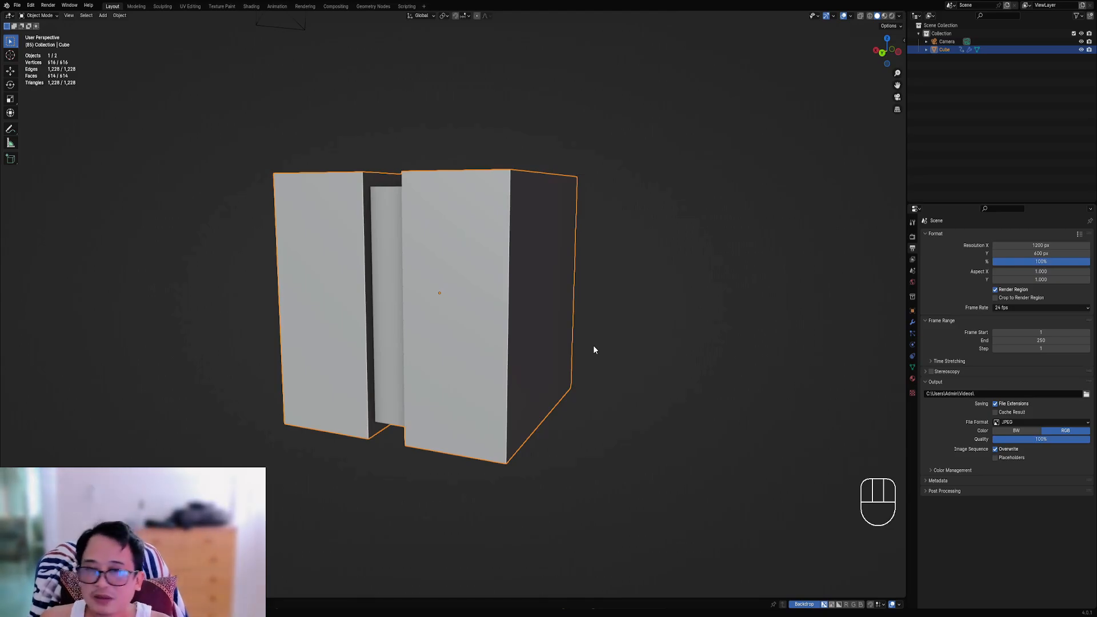
{"action": "key", "text": "shift+q"}
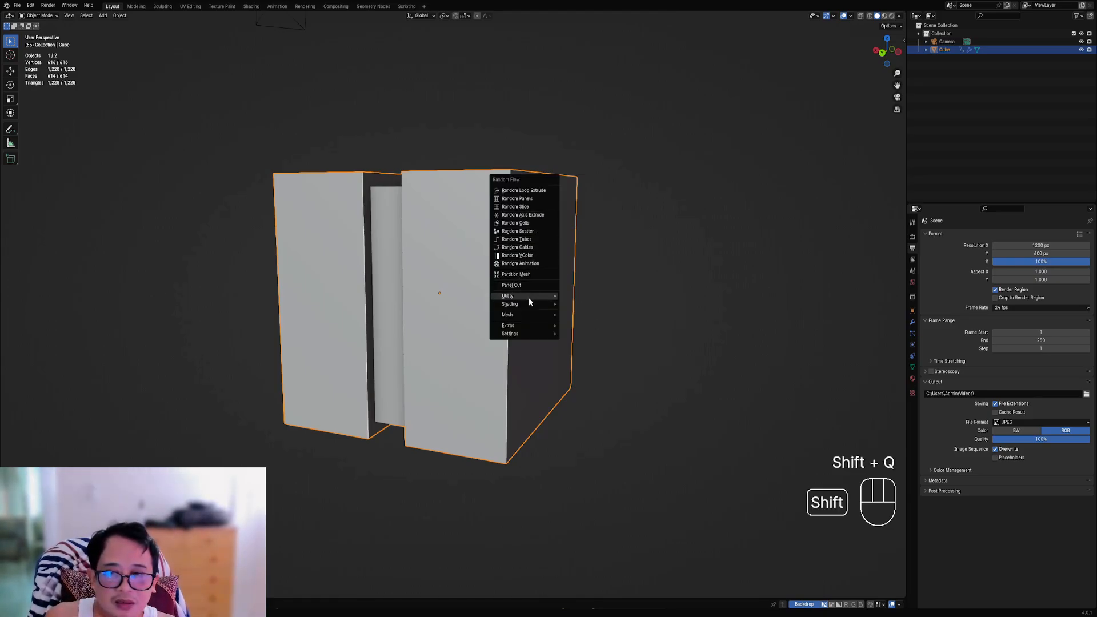
{"action": "mouse_move", "coordinate": [528, 298]}
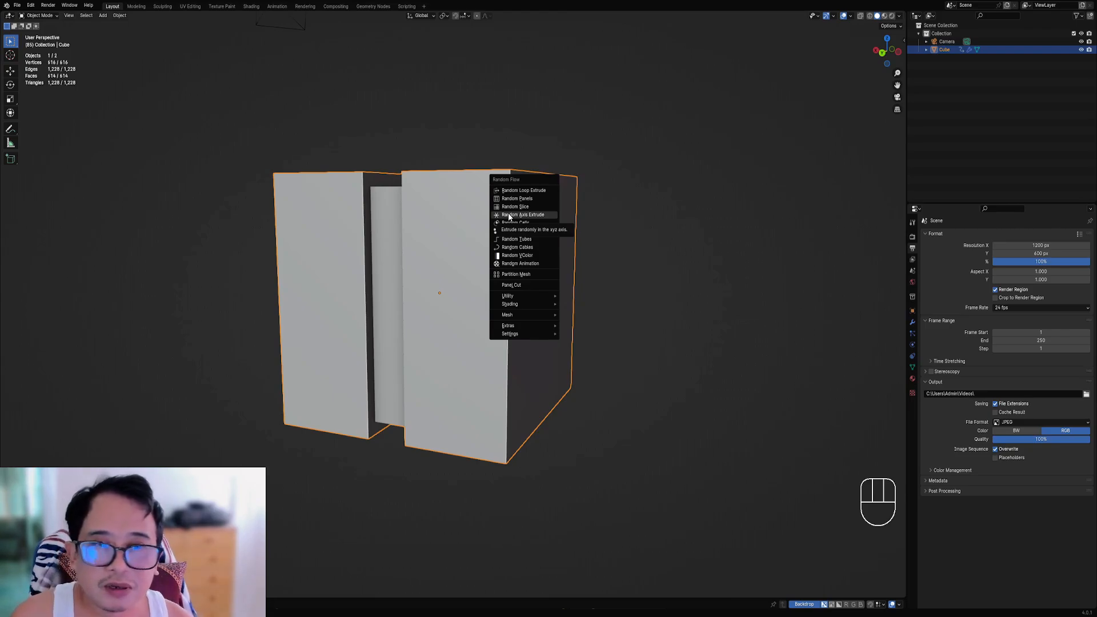
Step: Delete the grooved cube and open the saved scene containing the cube covered in random panels
{"action": "scroll", "coordinate": [529, 243], "scroll_direction": "down", "scroll_amount": 2}
{"action": "middle_click_drag", "start_coordinate": [529, 245], "coordinate": [523, 257]}
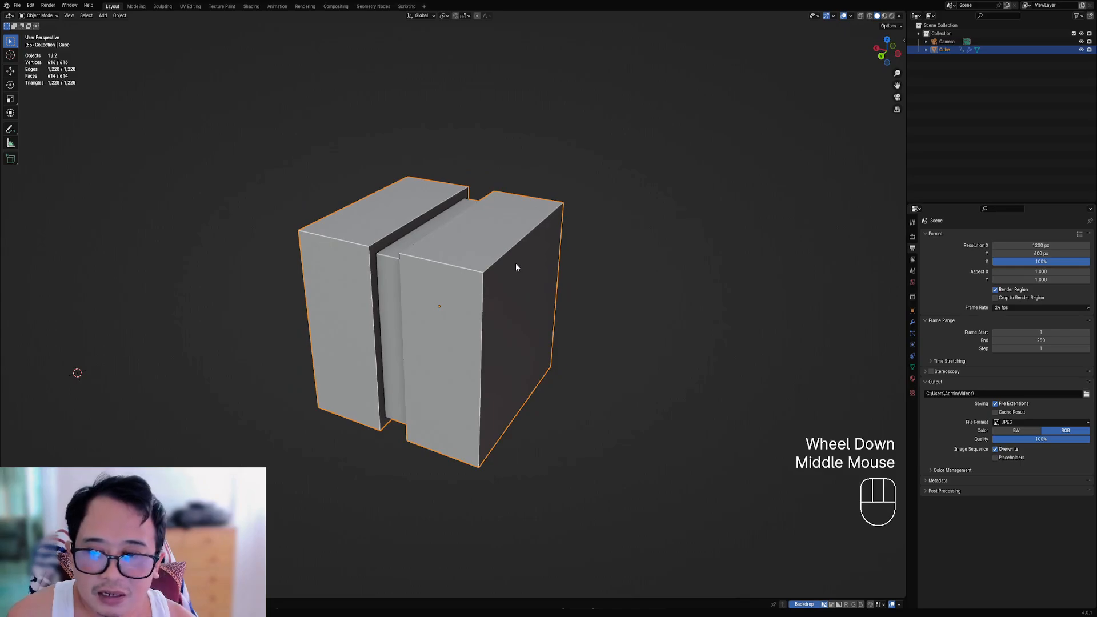
{"action": "right_click", "coordinate": [516, 266]}
{"action": "key", "text": "x"}
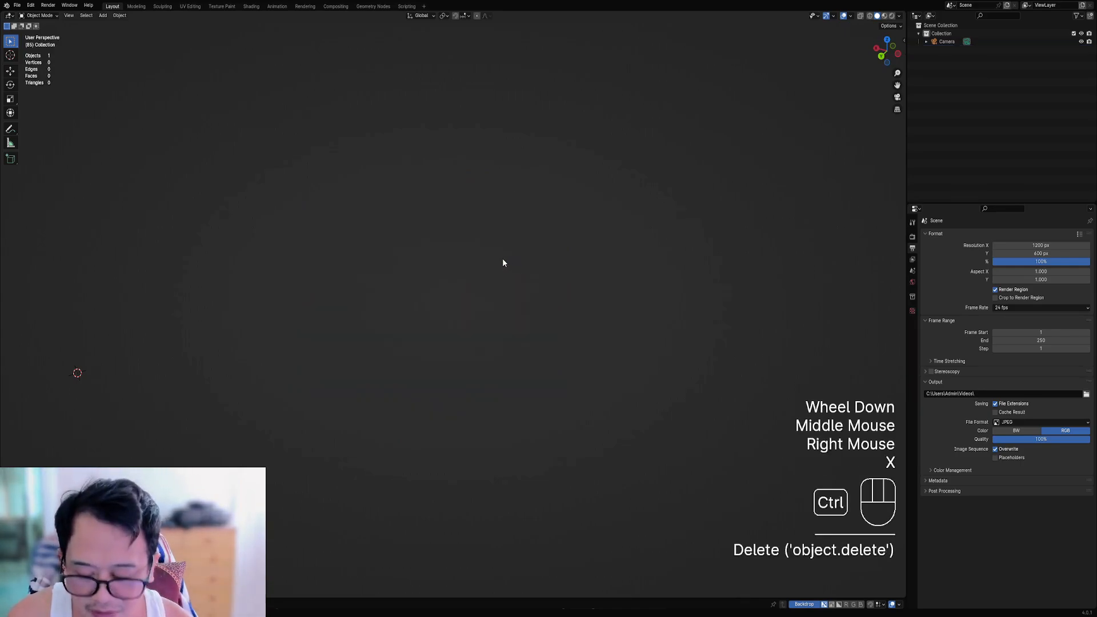
{"action": "key", "text": "ctrl+o"}
{"action": "left_click", "coordinate": [559, 323]}
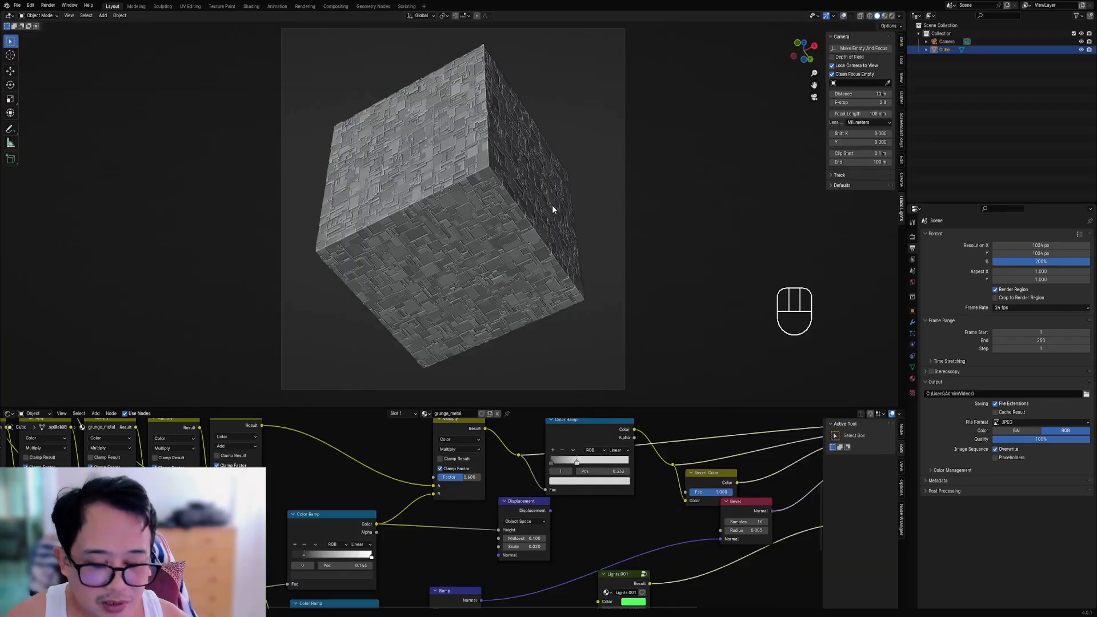
Step: Leave the camera view and maximize the 3D viewport around the panelled cube
{"action": "key", "text": "KP_0"}
{"action": "scroll", "coordinate": [552, 205], "scroll_direction": "up", "scroll_amount": 2}
{"action": "key", "text": "ctrl+space"}
{"action": "middle_click_drag", "start_coordinate": [552, 204], "coordinate": [591, 293]}
{"action": "key", "text": "shift+q"}
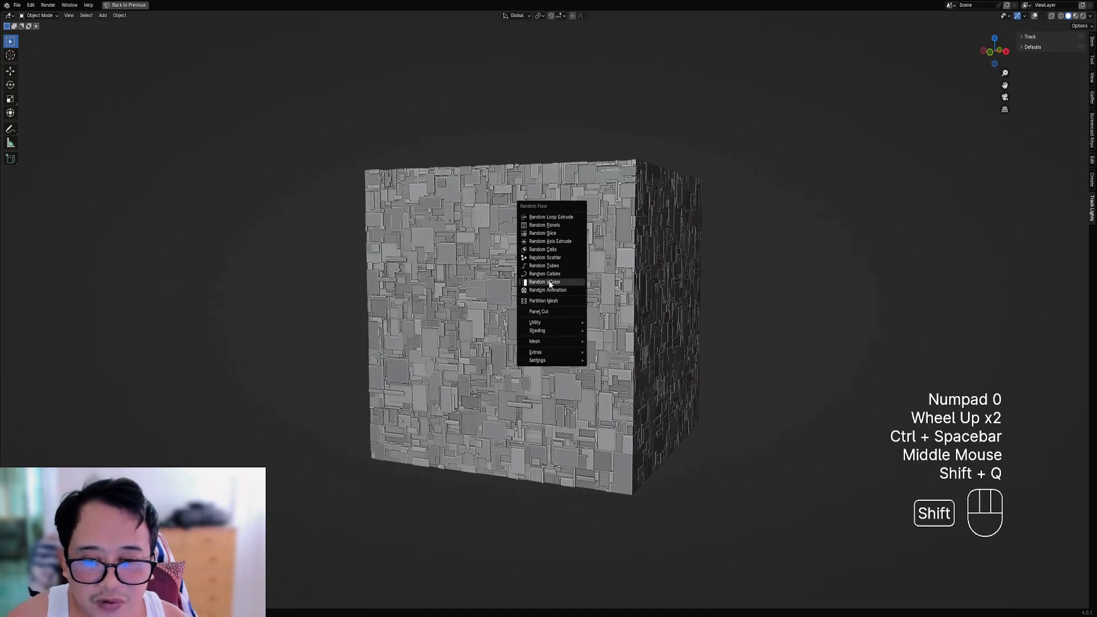
{"action": "middle_click_drag", "start_coordinate": [492, 320], "coordinate": [564, 211]}
{"action": "right_click", "coordinate": [563, 211]}
Step: Switch the viewport to Rendered shading and inspect the panelled cube's material against the sky background
{"action": "key", "text": "z"}
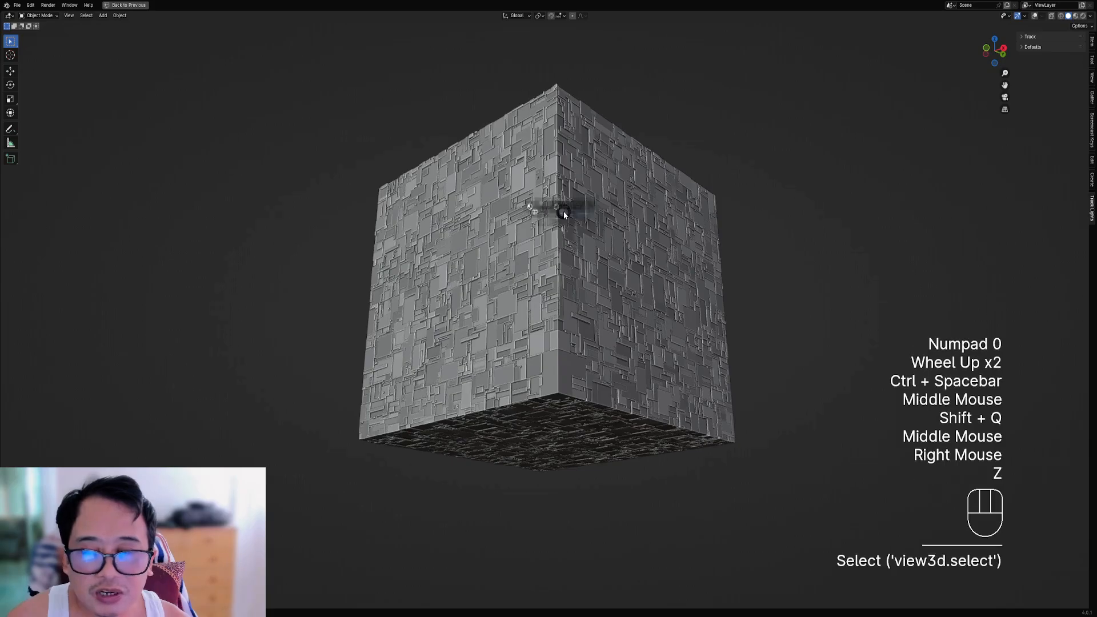
{"action": "left_click", "coordinate": [609, 182]}
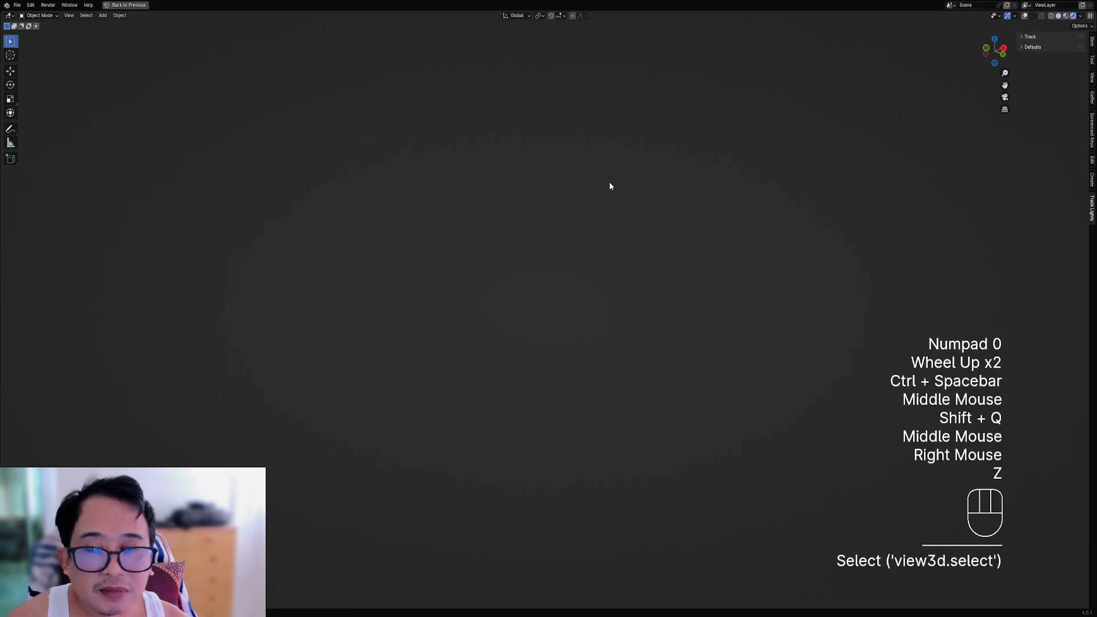
{"action": "scroll", "coordinate": [609, 197], "scroll_direction": "down", "scroll_amount": 2}
{"action": "scroll", "coordinate": [593, 240], "scroll_direction": "up", "scroll_amount": 2}
{"action": "middle_click_drag", "start_coordinate": [563, 251], "coordinate": [568, 306]}
{"action": "scroll", "coordinate": [600, 293], "scroll_direction": "up", "scroll_amount": 2}
{"action": "scroll", "coordinate": [548, 368], "scroll_direction": "down", "scroll_amount": 1}
{"action": "scroll", "coordinate": [568, 306], "scroll_direction": "down", "scroll_amount": 1}
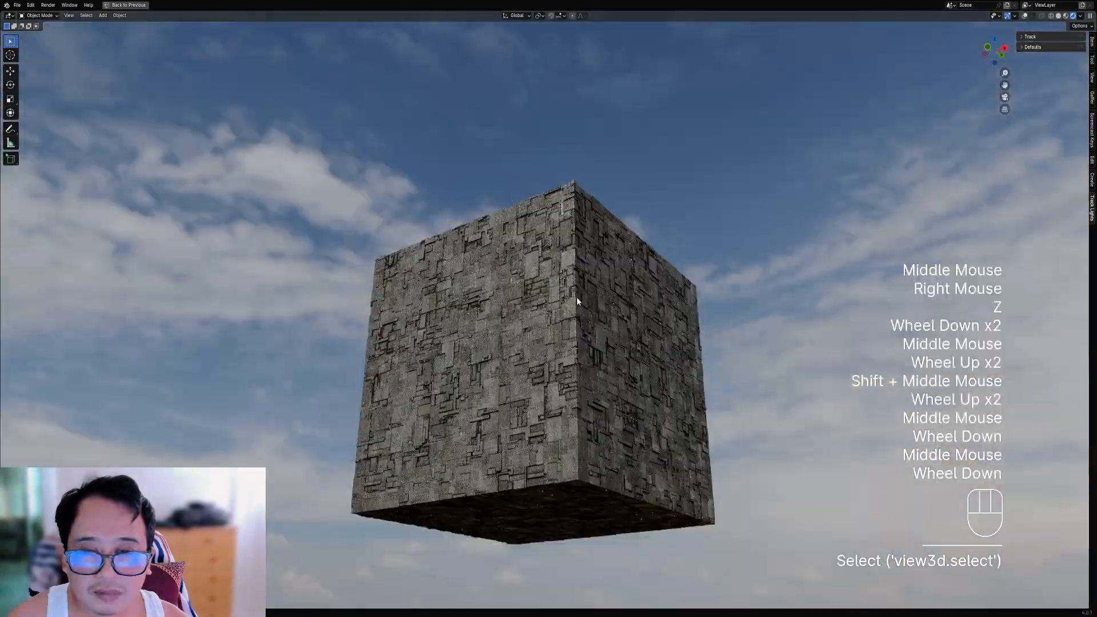
Step: Return the viewport to Solid shading with the panelled cube centred
{"action": "key", "text": "z"}
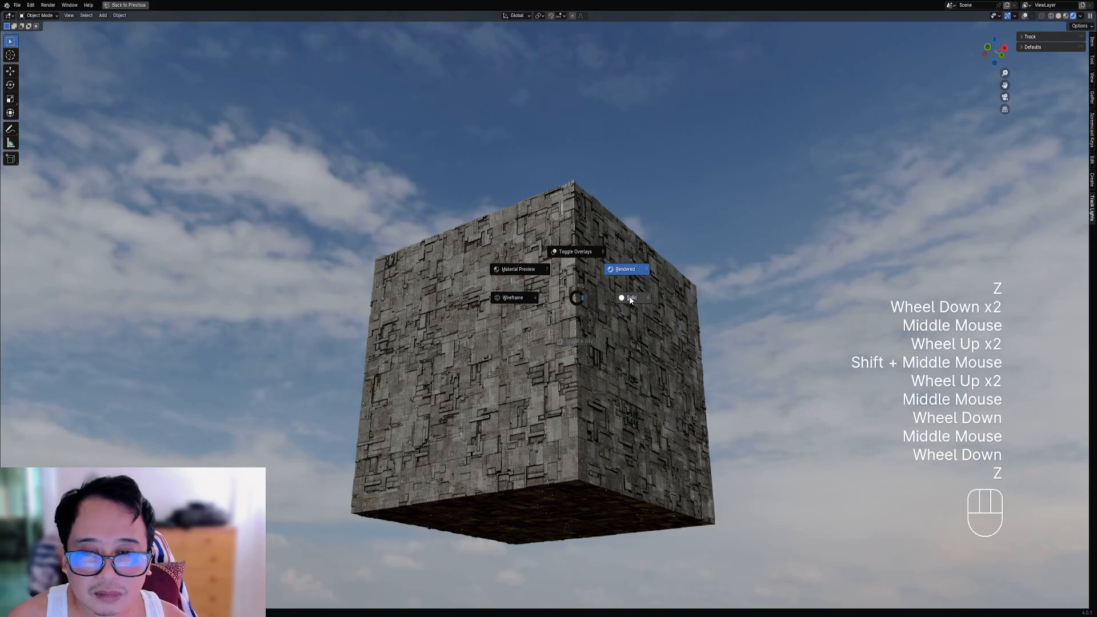
{"action": "left_click", "coordinate": [630, 298]}
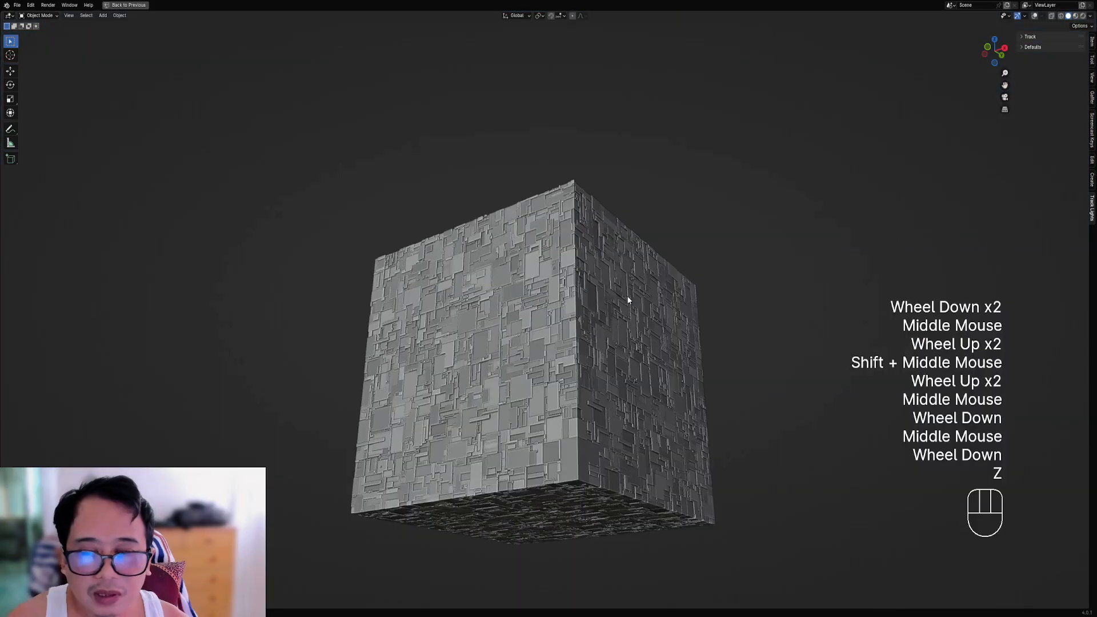
{"action": "middle_click_drag", "start_coordinate": [604, 308], "coordinate": [605, 252], "text": "shift"}
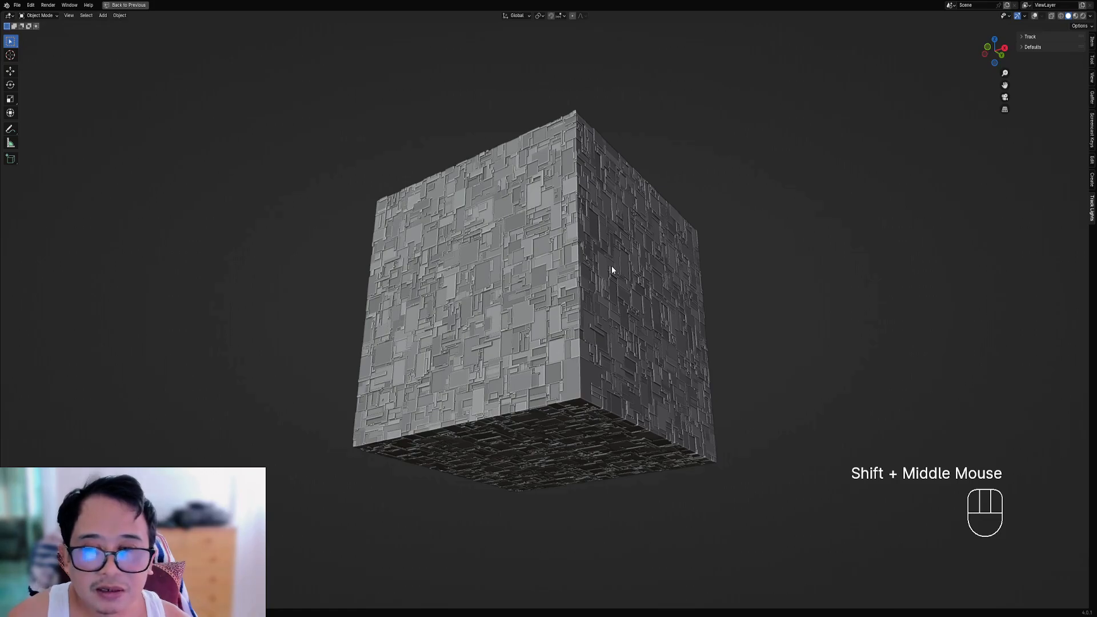
{"action": "key", "text": "shift+q"}
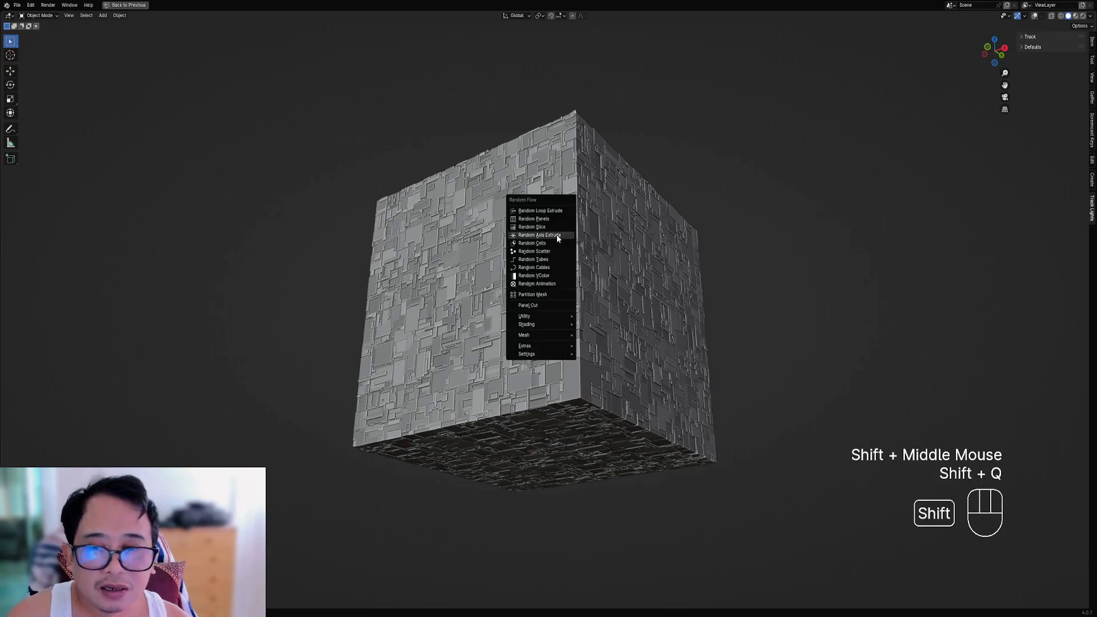
{"action": "mouse_move", "coordinate": [537, 322]}
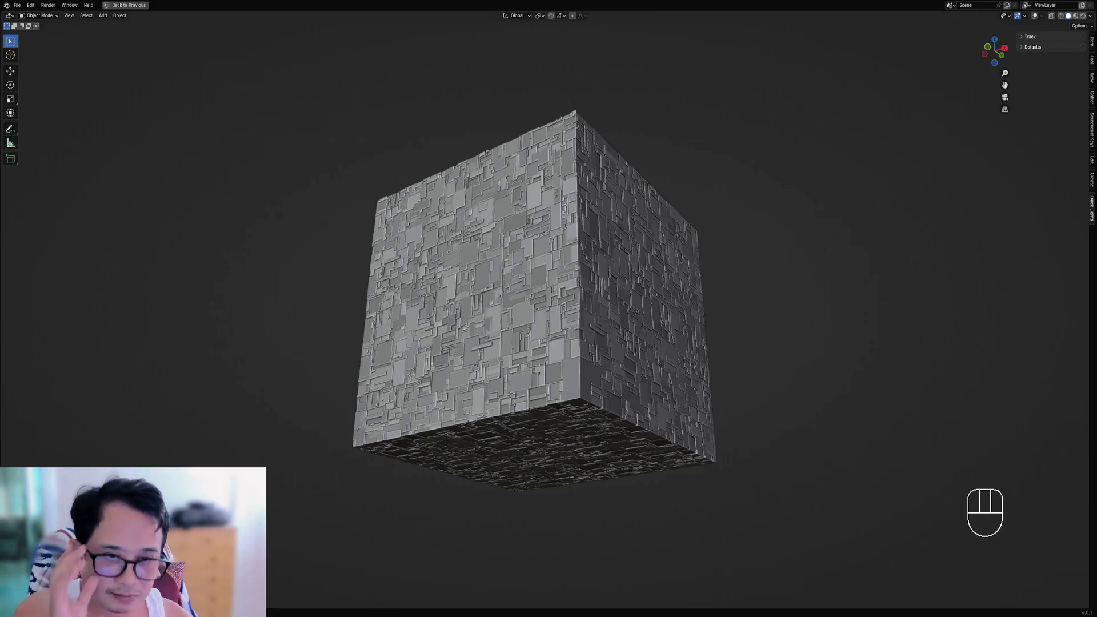
{"action": "middle_click_drag", "start_coordinate": [609, 337], "coordinate": [634, 322]}
{"action": "scroll", "coordinate": [611, 320], "scroll_direction": "down", "scroll_amount": 1}
{"action": "scroll", "coordinate": [646, 324], "scroll_direction": "up", "scroll_amount": 1}
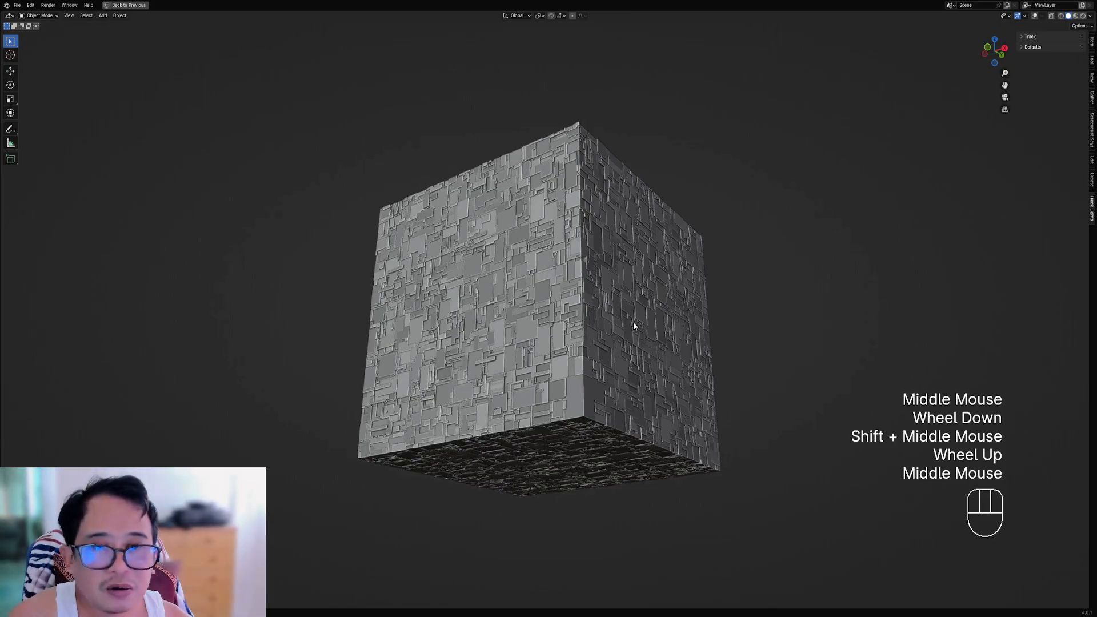
{"action": "mouse_move", "coordinate": [641, 322]}
{"action": "middle_mouse_down"}
{"action": "mouse_move", "coordinate": [637, 385]}
{"action": "mouse_move", "coordinate": [634, 319]}
{"action": "middle_mouse_up"}
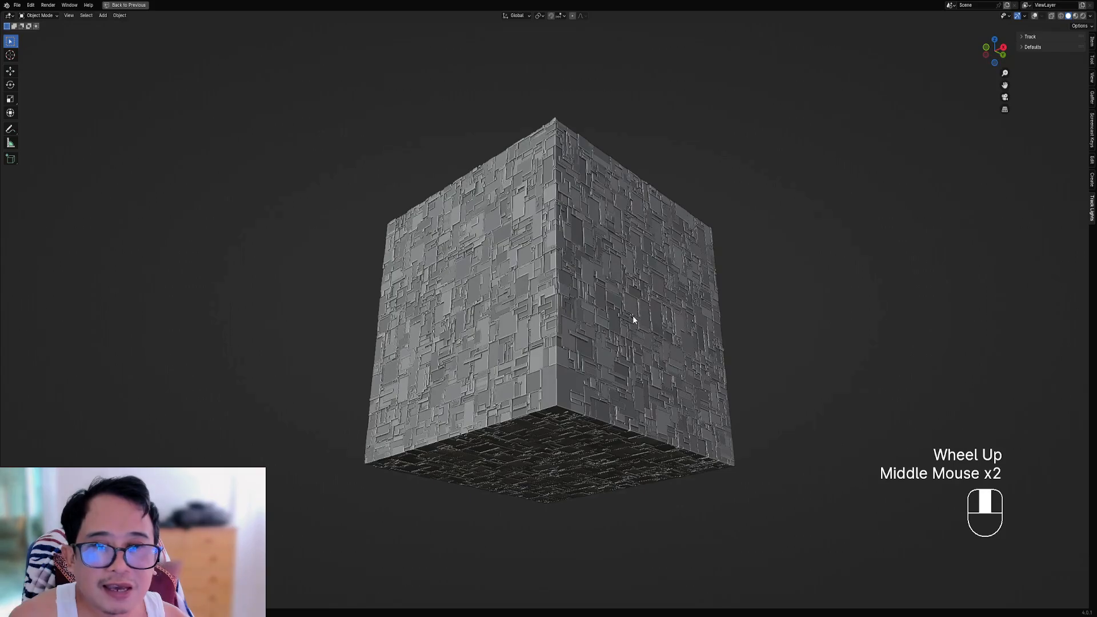